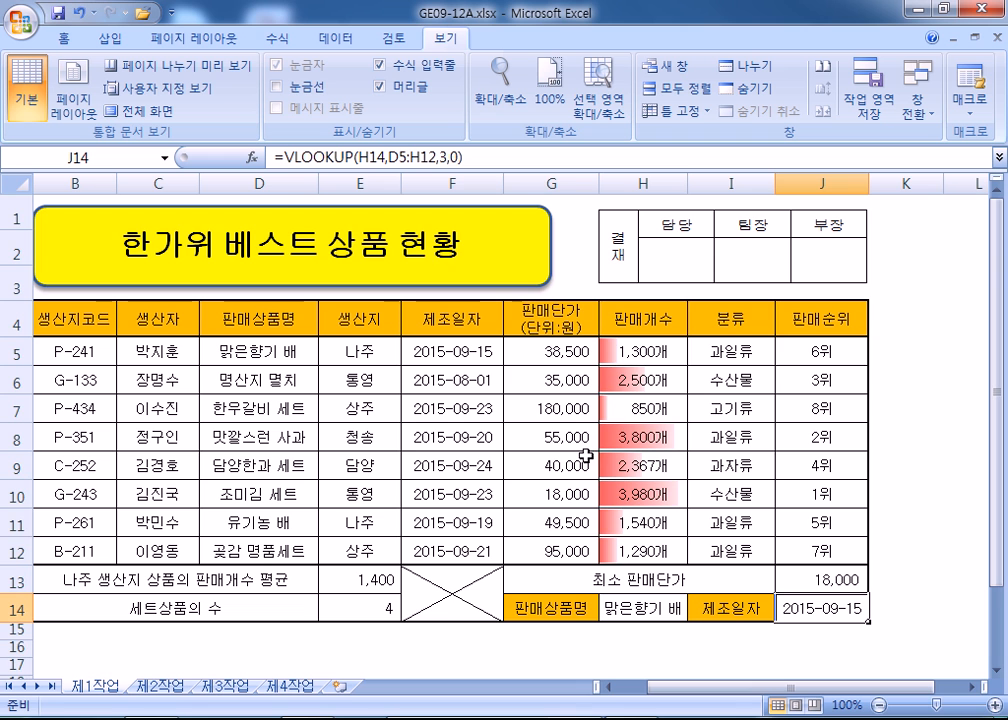
Delete the 제4작업 chart sheet from the GE09-12A.xlsx workbook
scroll(585, 456, down, 4)
click(291, 687)
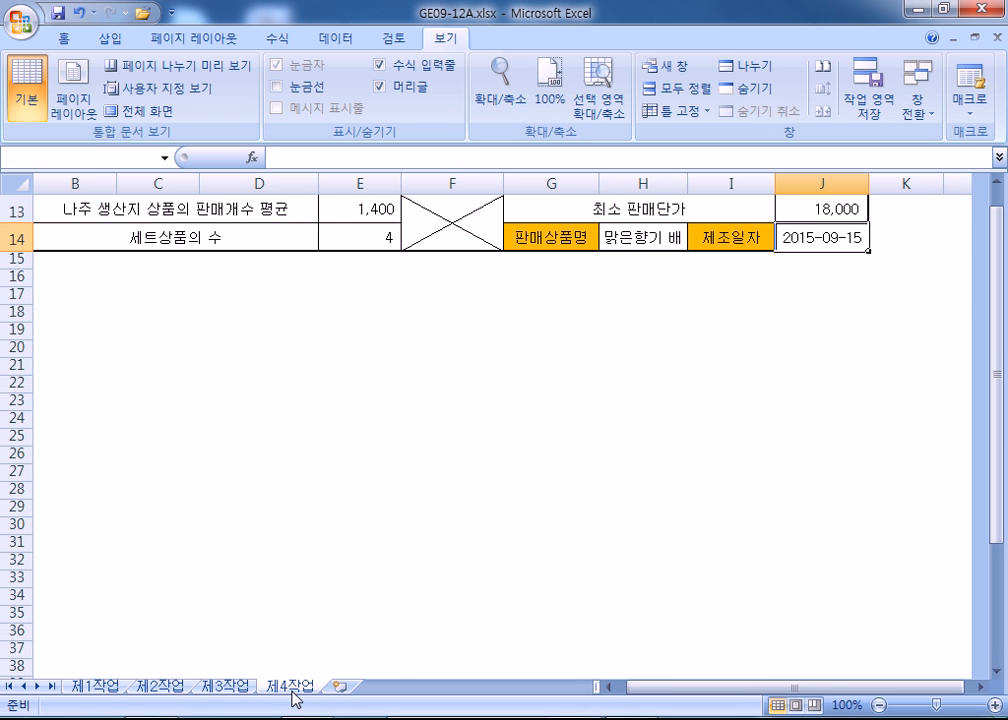
click(943, 8)
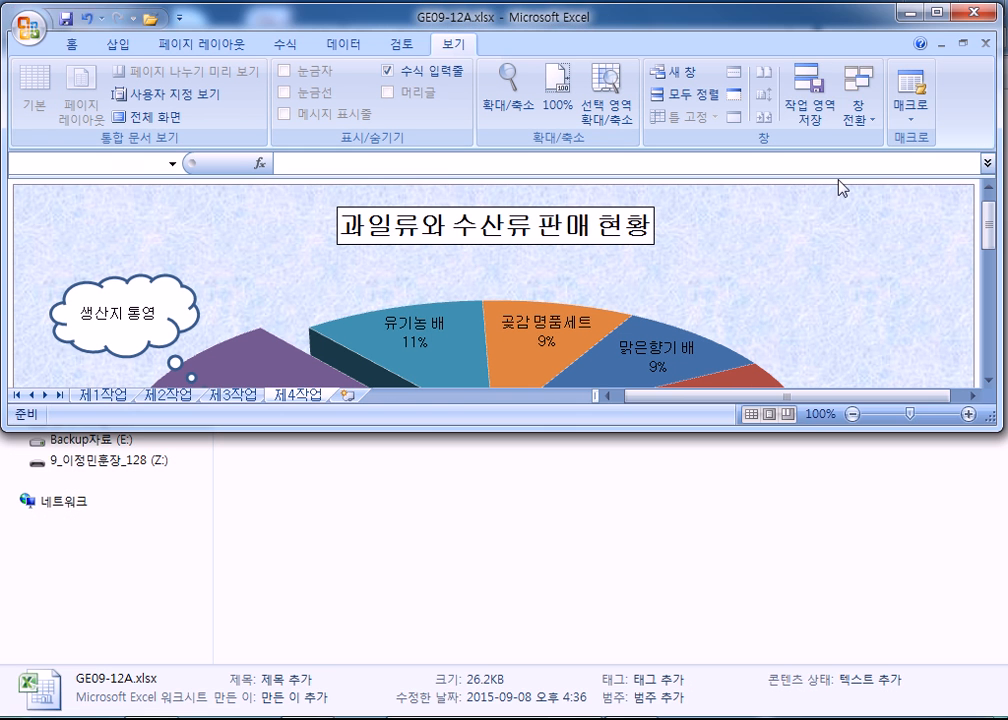
right_click(302, 398)
click(340, 420)
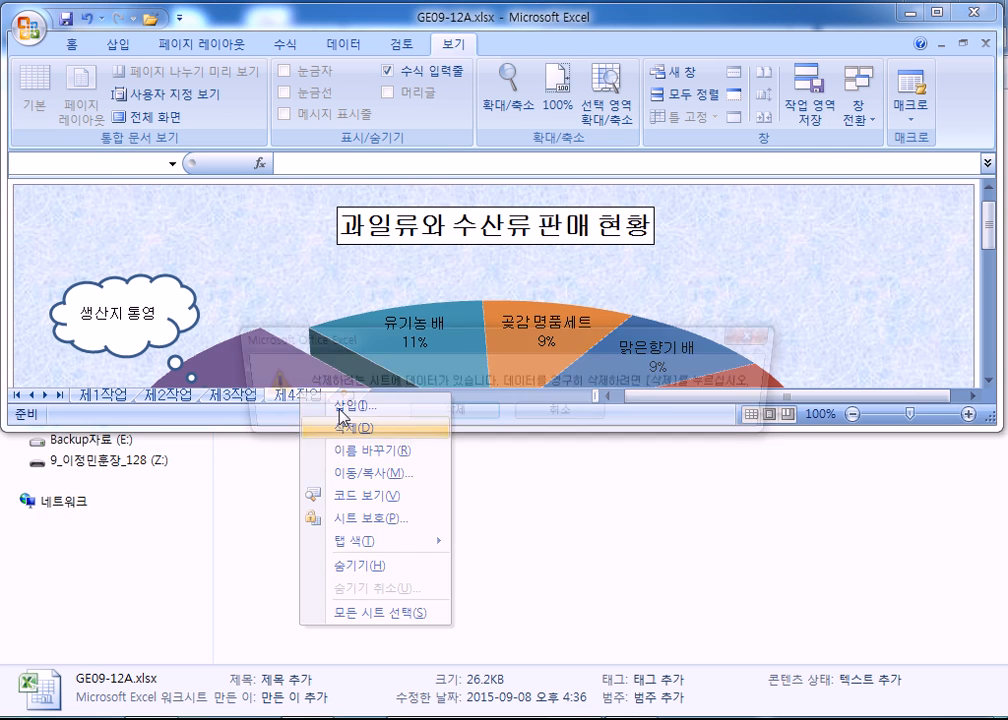
click(416, 414)
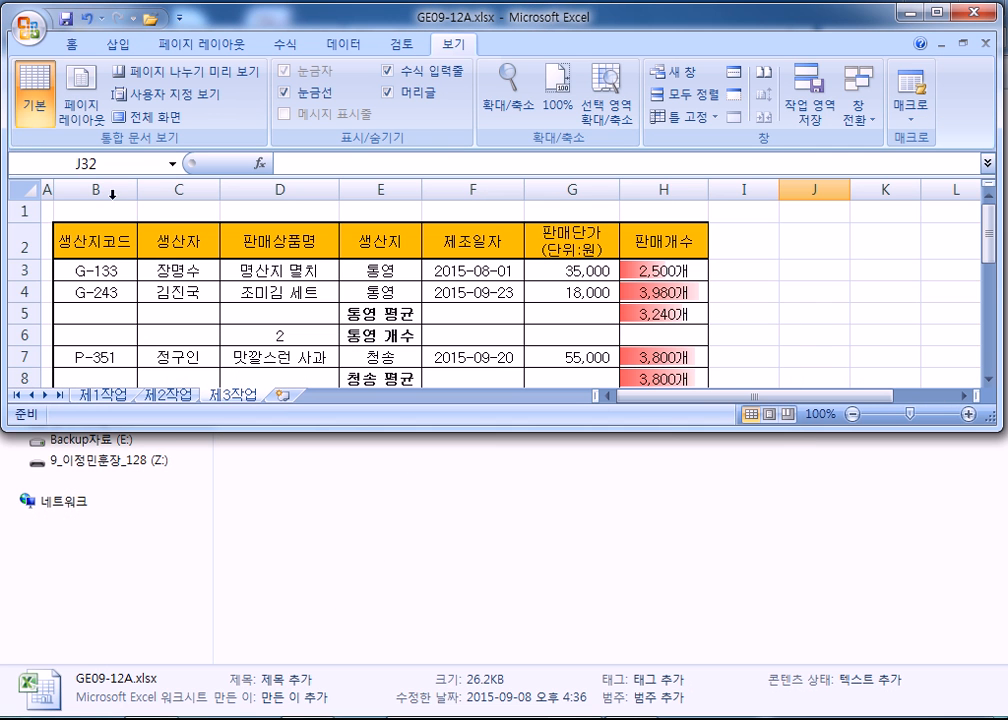
Delete the columns containing the subtotal table, B through I, on the 제3작업 sheet
drag(105, 188, 768, 186)
right_click(768, 186)
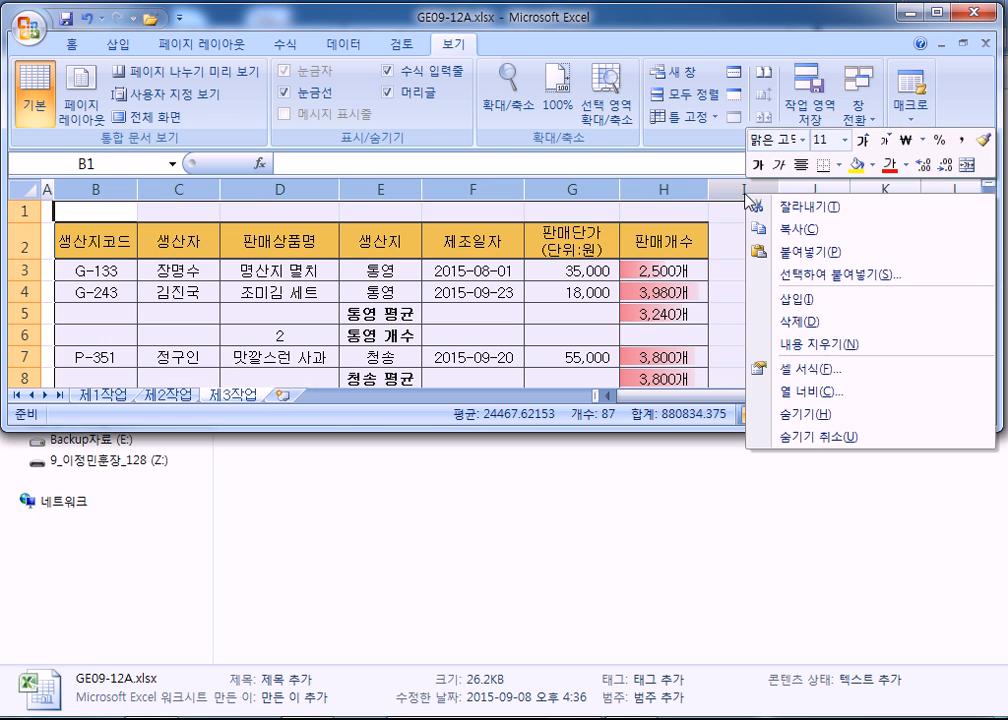
click(800, 320)
click(135, 230)
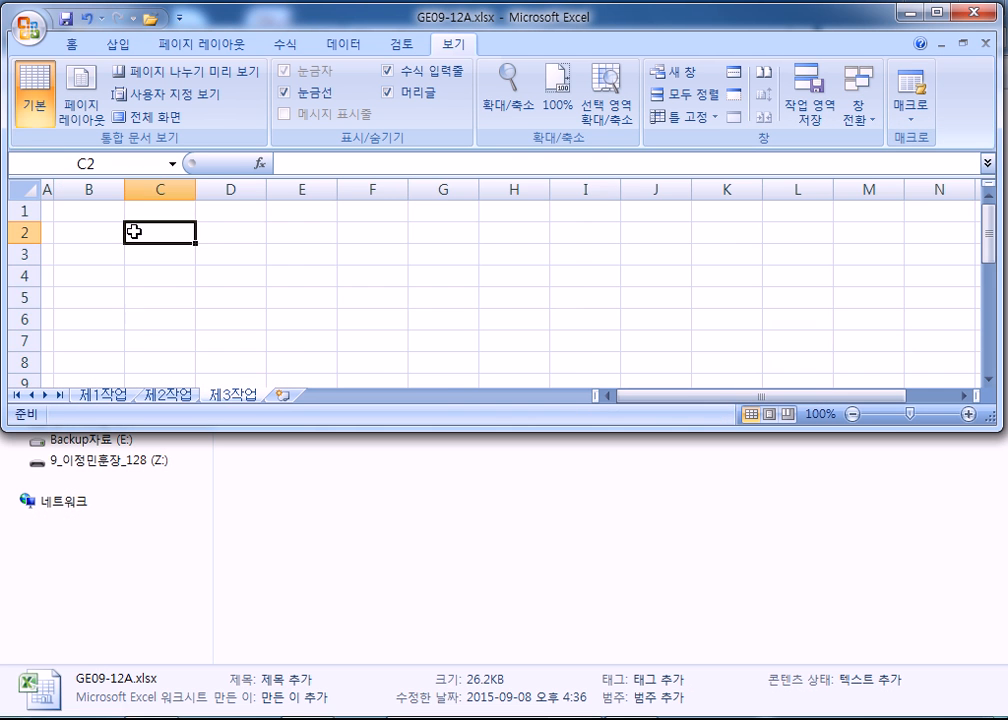
Delete columns B through J on the 제2작업 sheet
click(166, 395)
drag(110, 187, 768, 187)
right_click(760, 187)
click(805, 318)
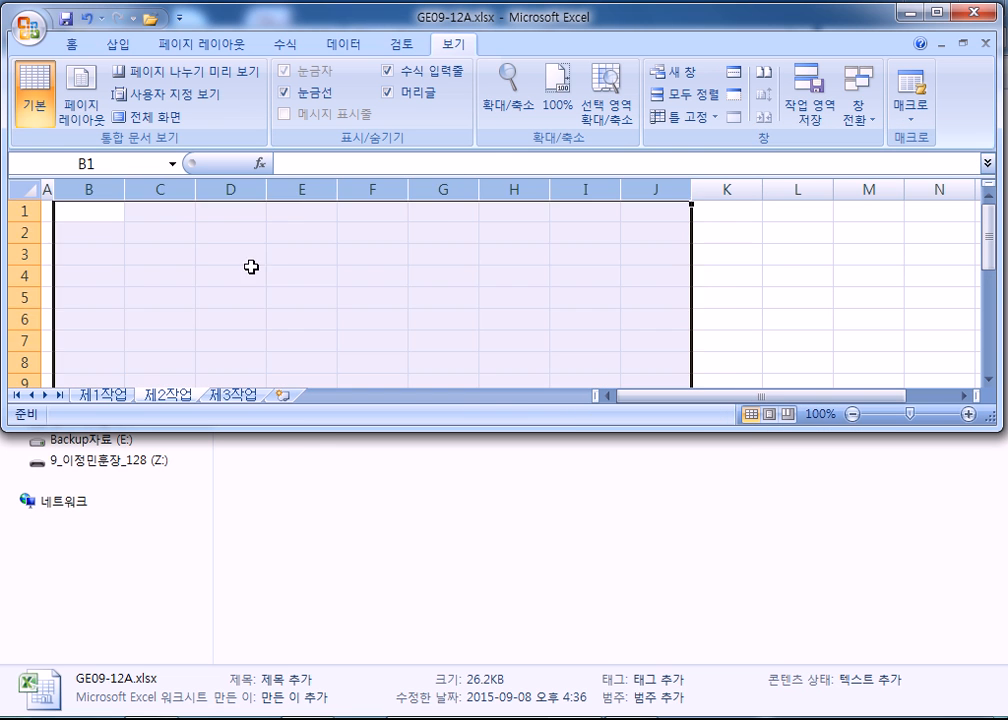
click(248, 258)
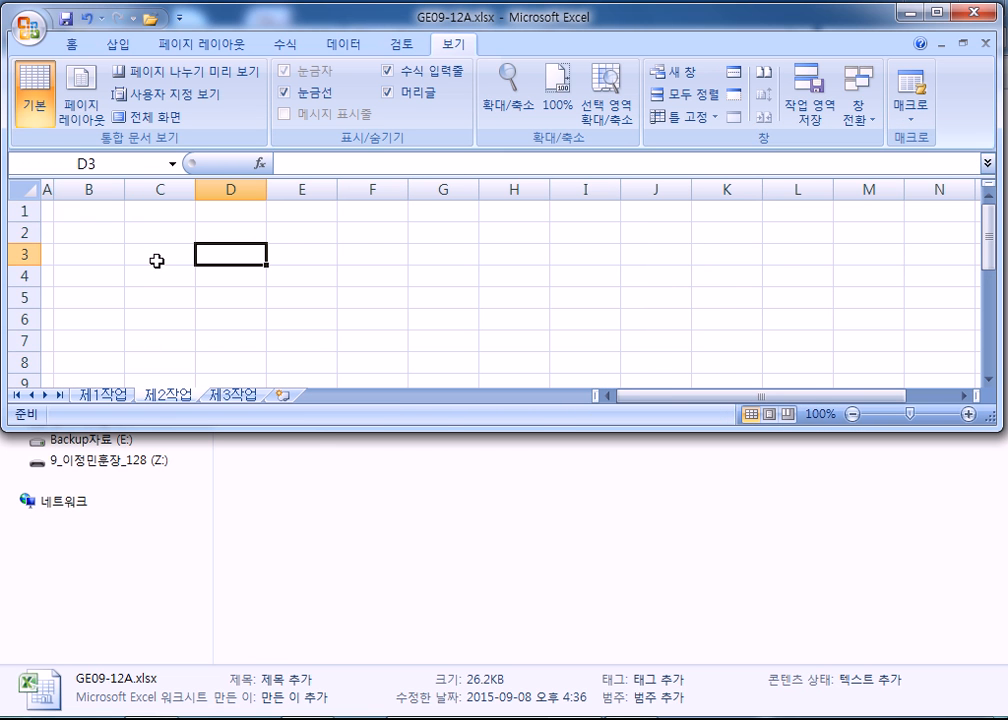
Clear the formatting of all cells on the 제1작업 sheet while keeping their contents
click(103, 395)
scroll(525, 290, up, 4)
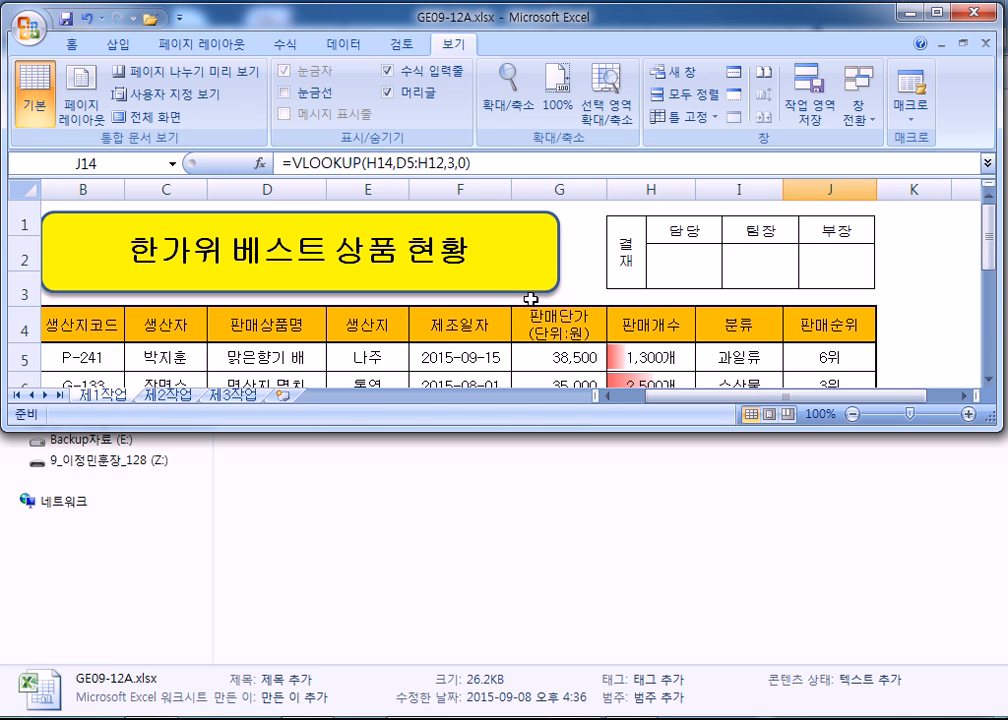
click(24, 188)
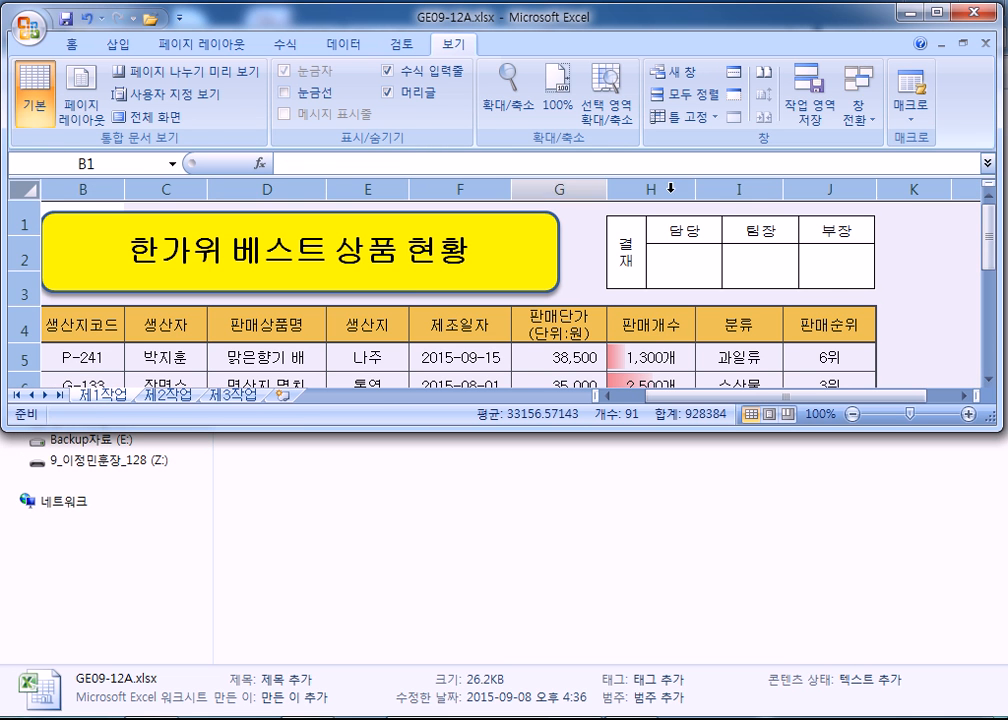
click(70, 44)
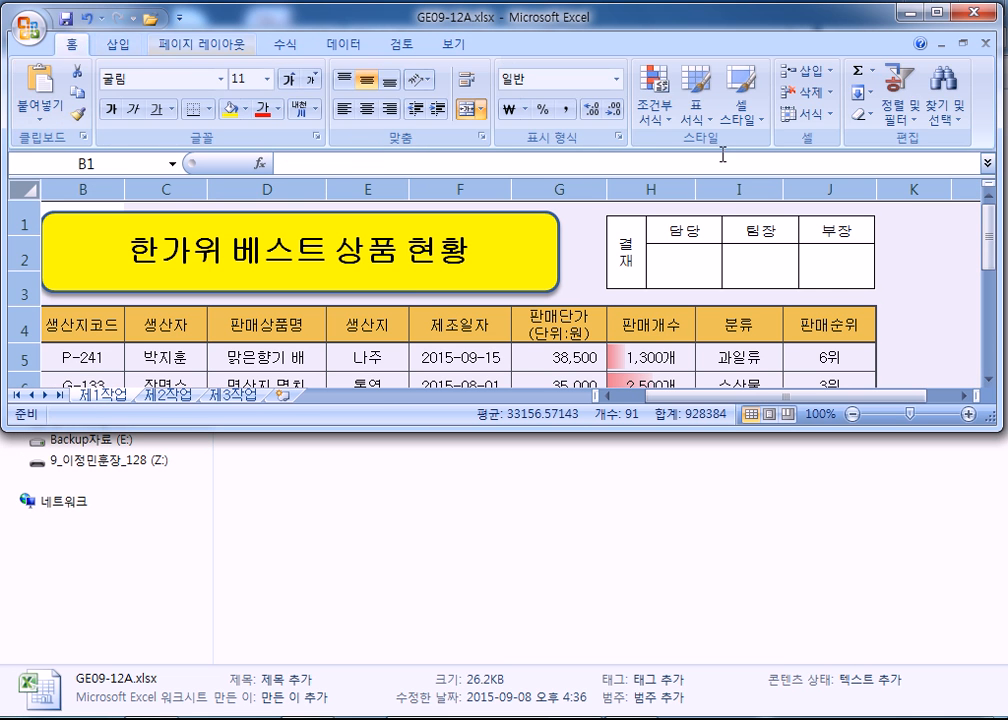
click(862, 114)
click(882, 161)
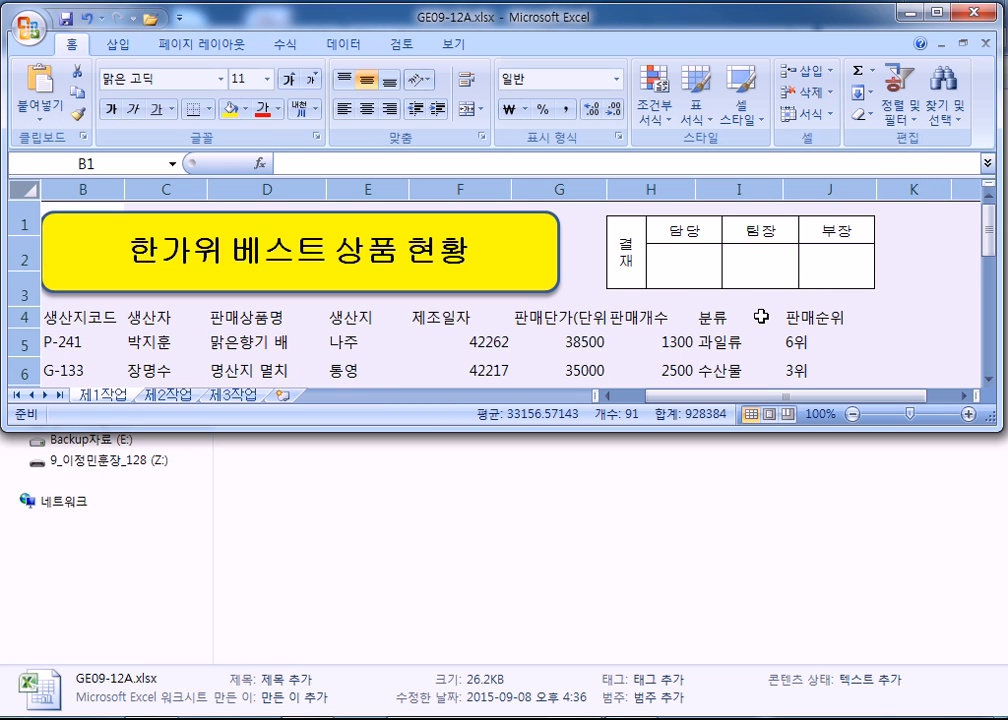
click(611, 346)
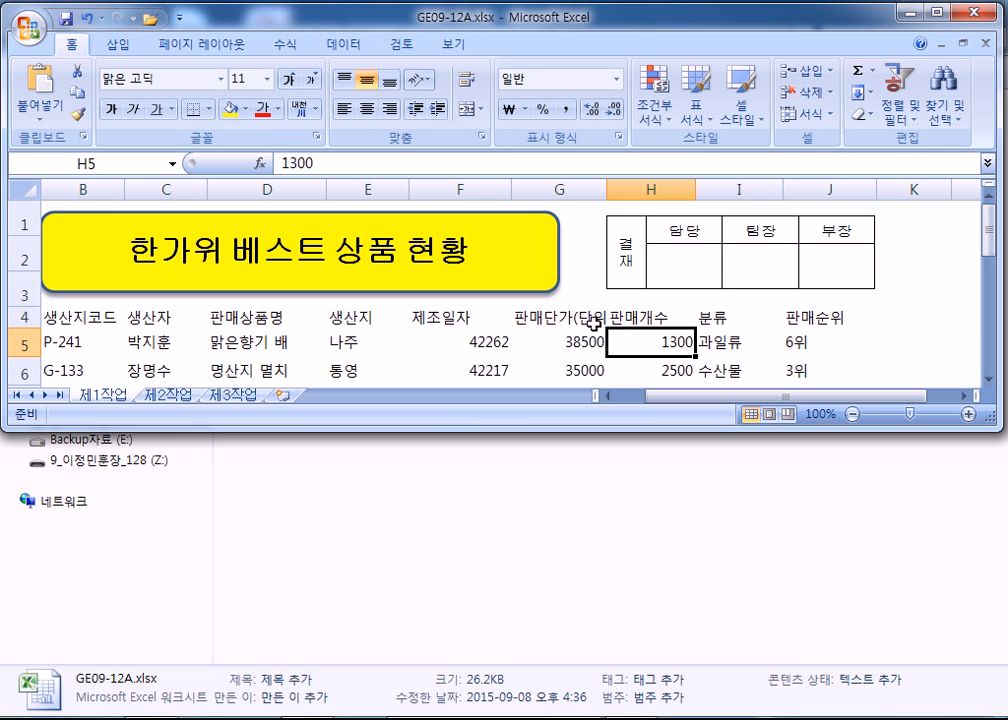
Check the formula cells J13:J14 on the 제1작업 sheet and close the GE09-12A.xlsx workbook
scroll(590, 300, down, 4)
scroll(700, 335, up, 2)
scroll(831, 339, down, 2)
drag(855, 218, 855, 243)
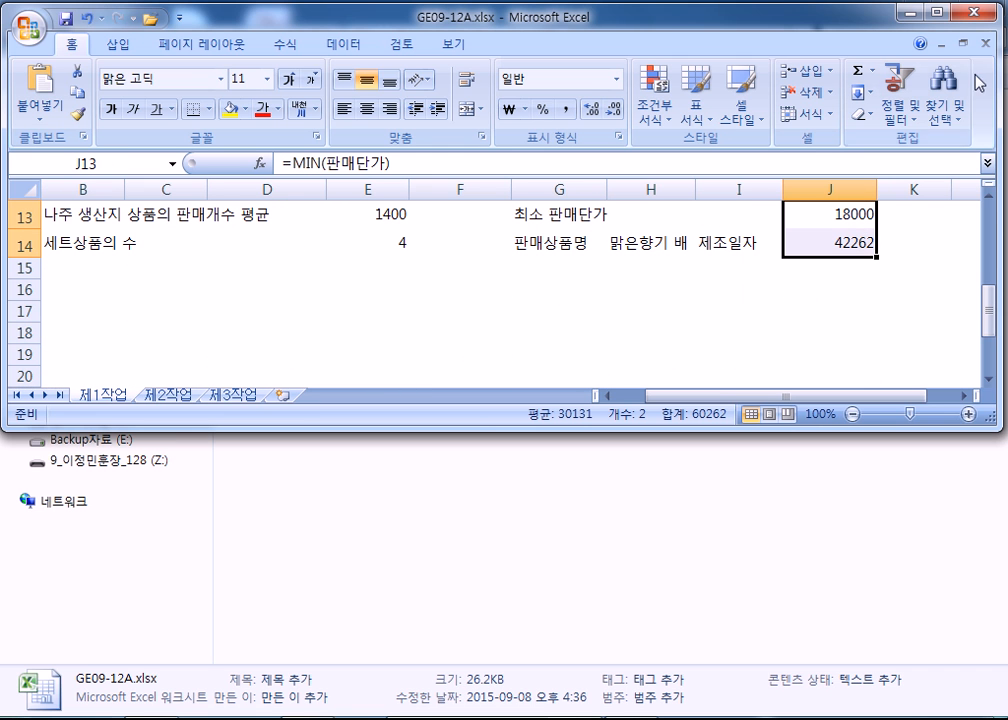
click(986, 43)
click(519, 415)
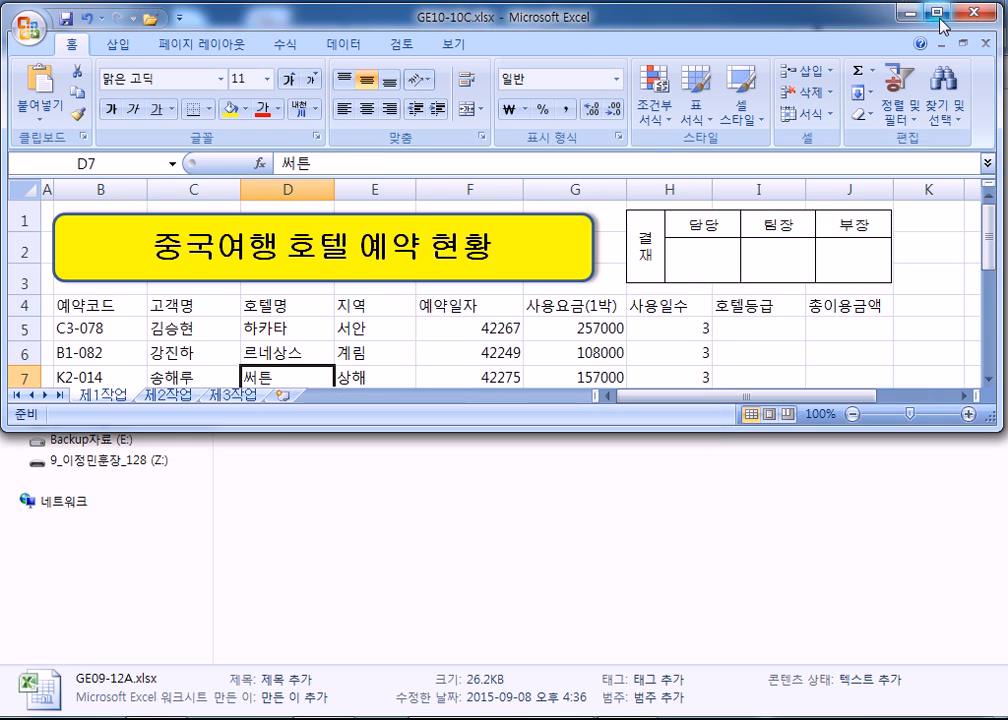
Maximize the workbook window and switch to GE10-10A.xlsx, selecting the 국가명 header in B4
double_click(737, 10)
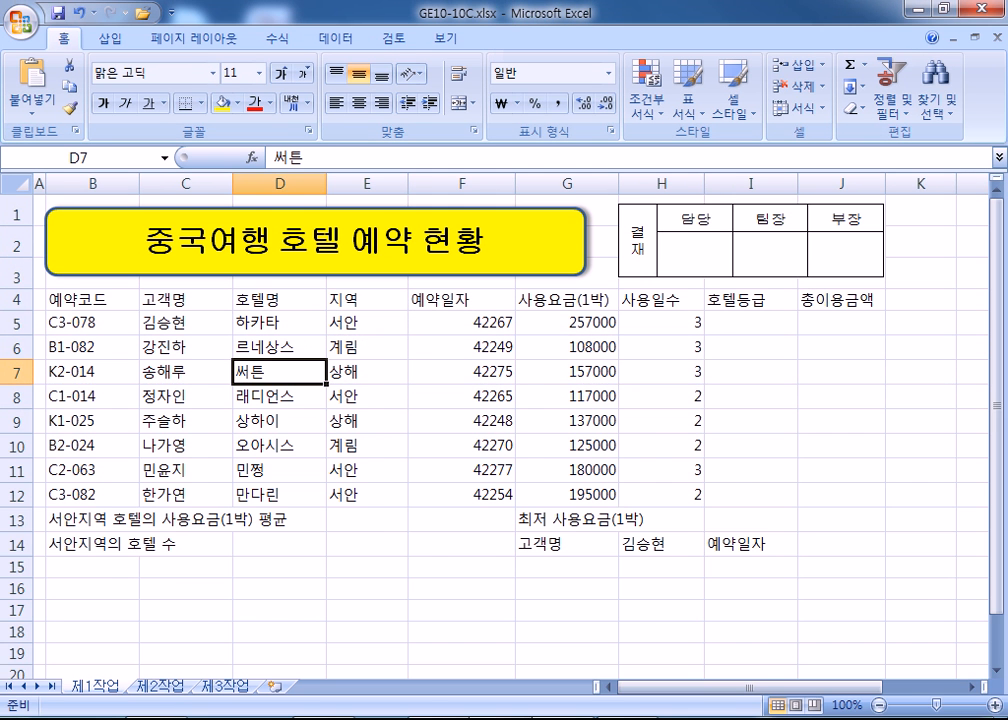
click(380, 619)
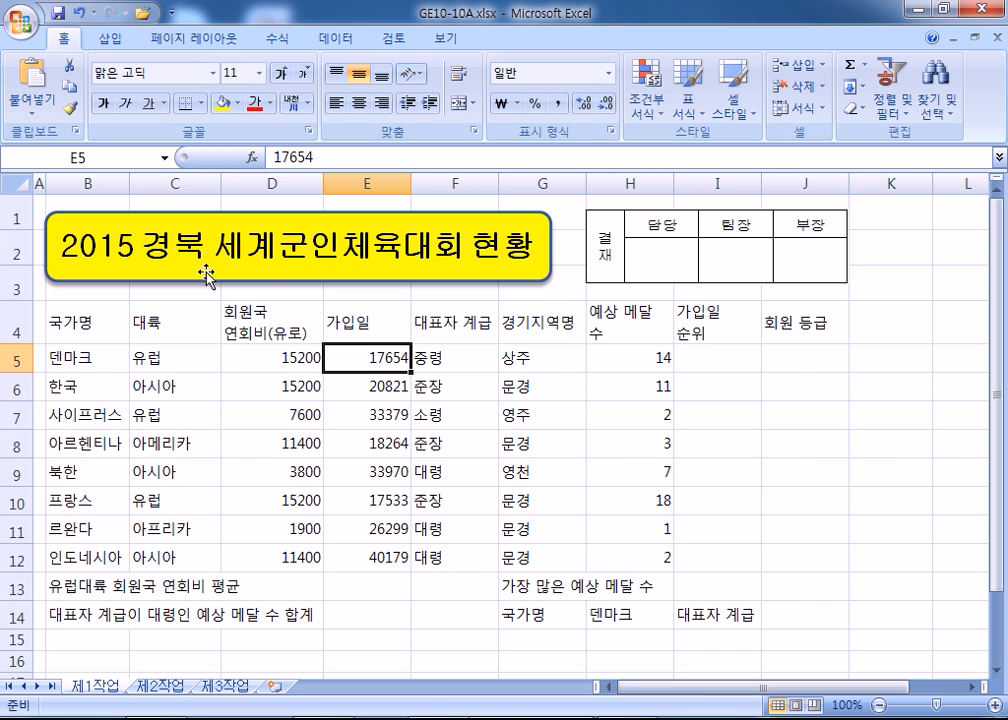
click(85, 322)
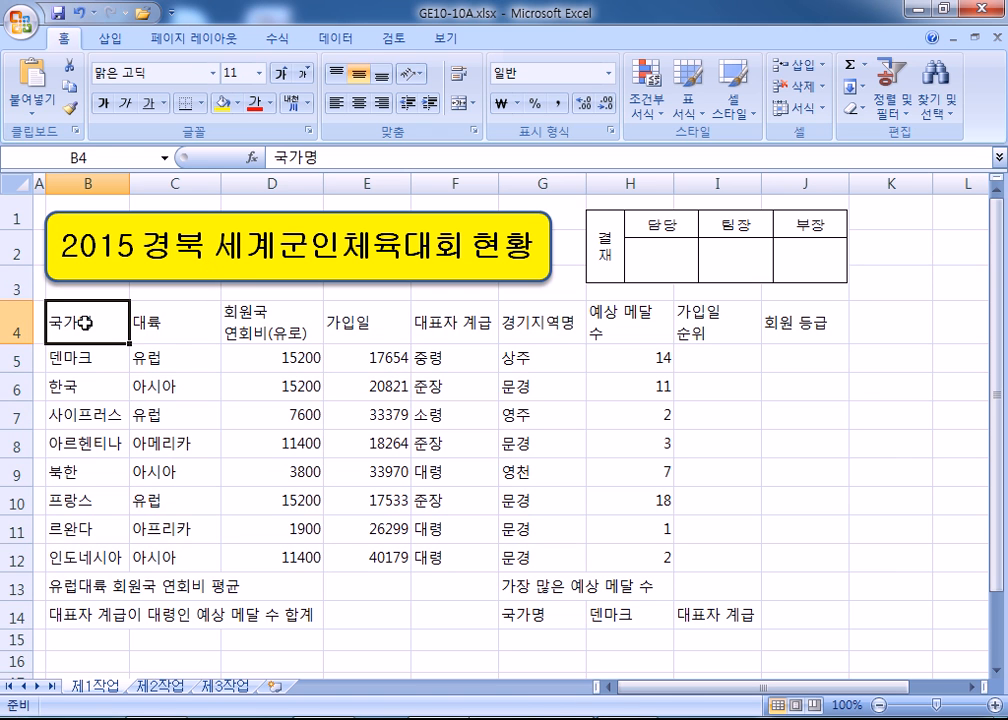
Set the font of the entire 제1작업 sheet to 굴림 and center all cells horizontally
click(15, 183)
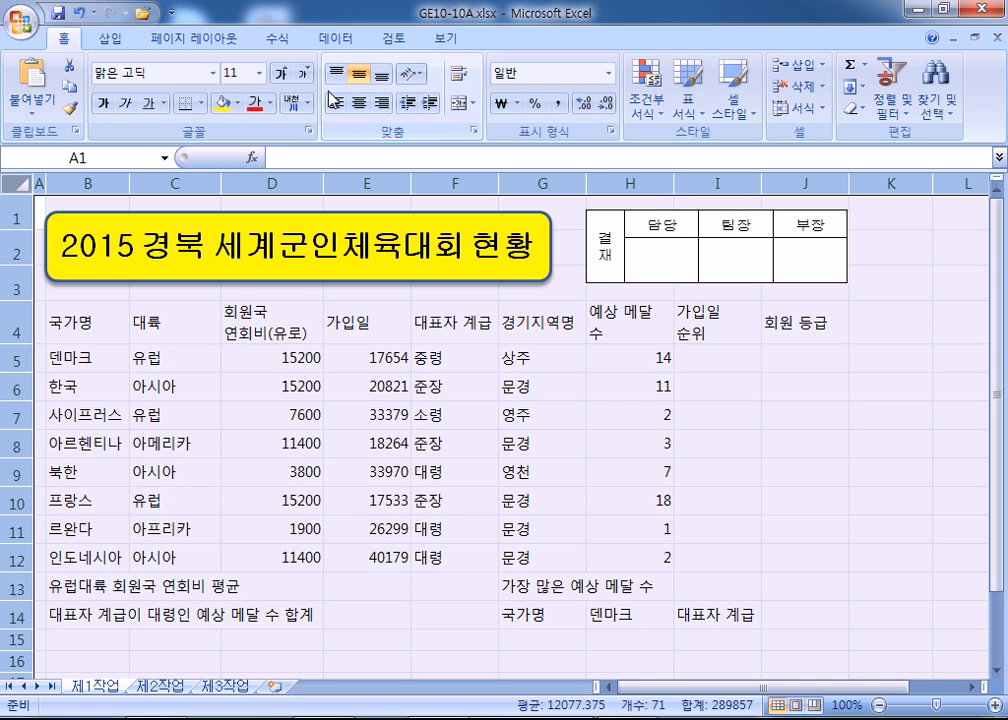
click(213, 73)
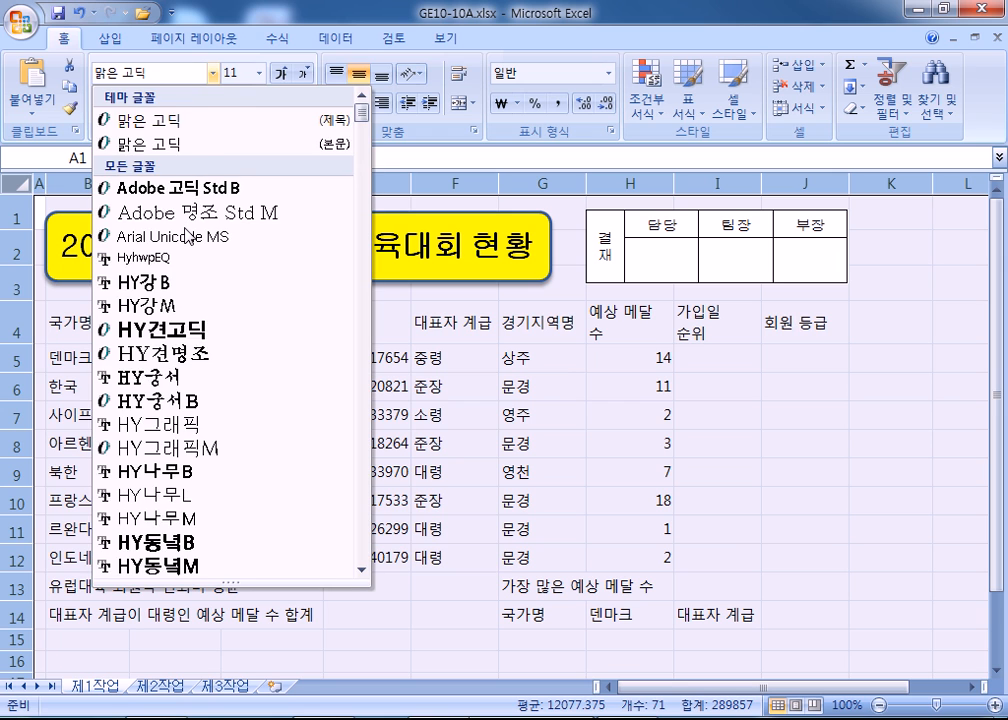
scroll(187, 237, down, 20)
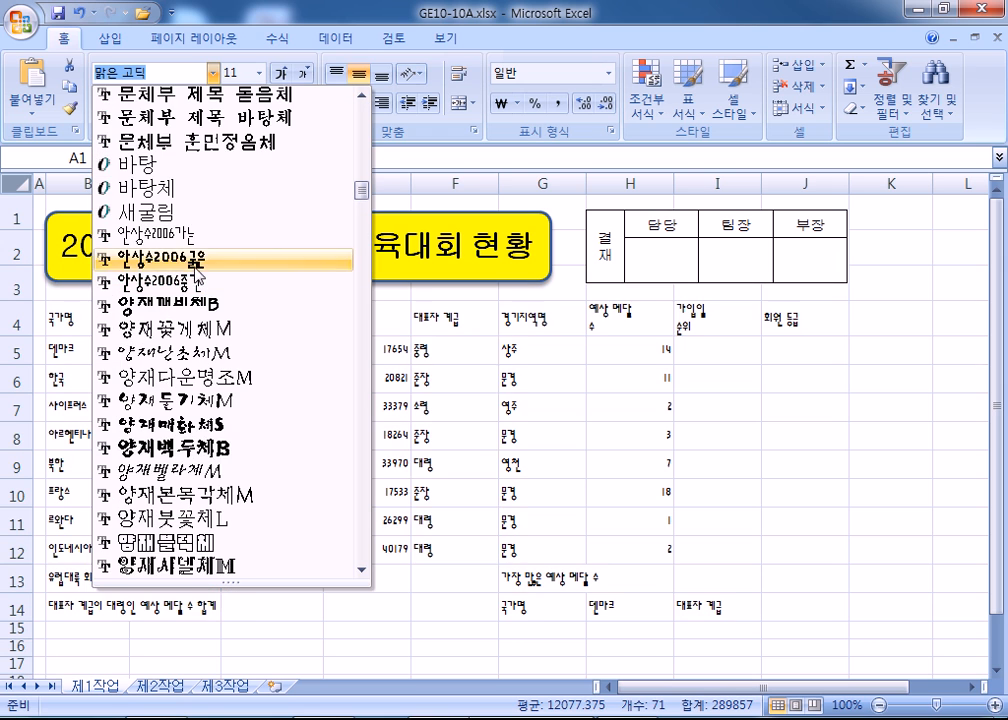
scroll(170, 188, up, 6)
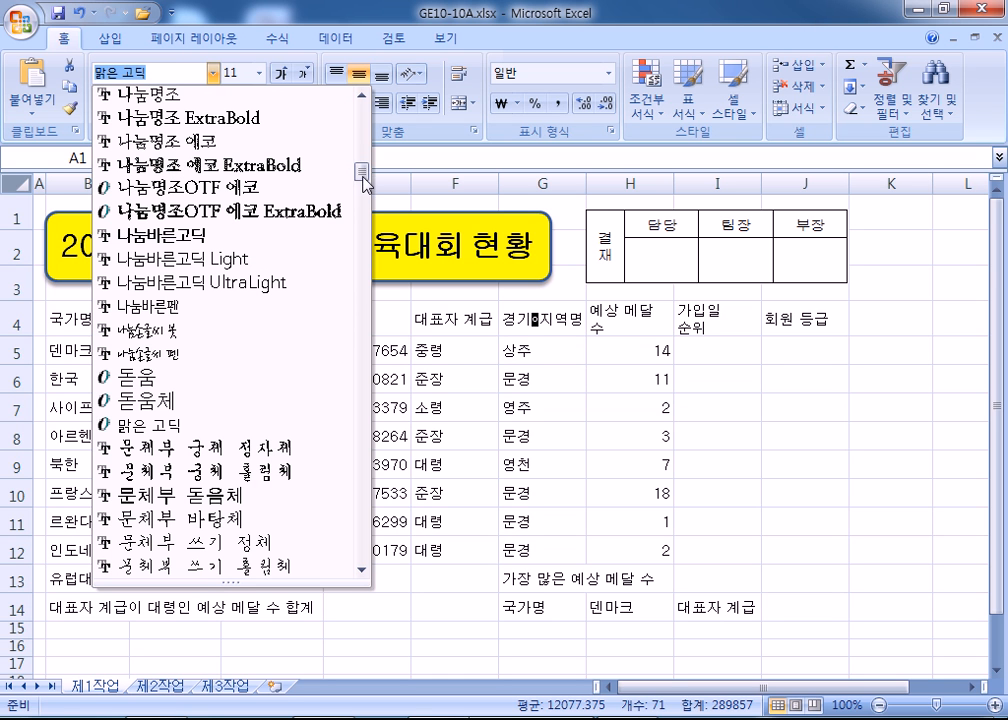
scroll(286, 198, down, 2)
scroll(286, 198, up, 8)
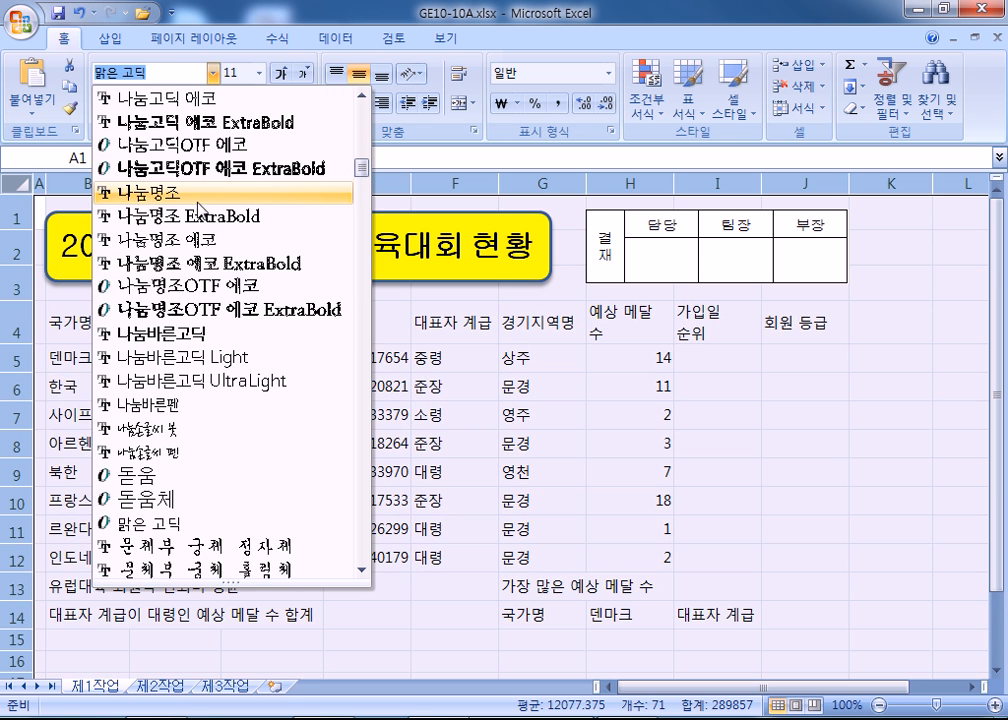
click(155, 263)
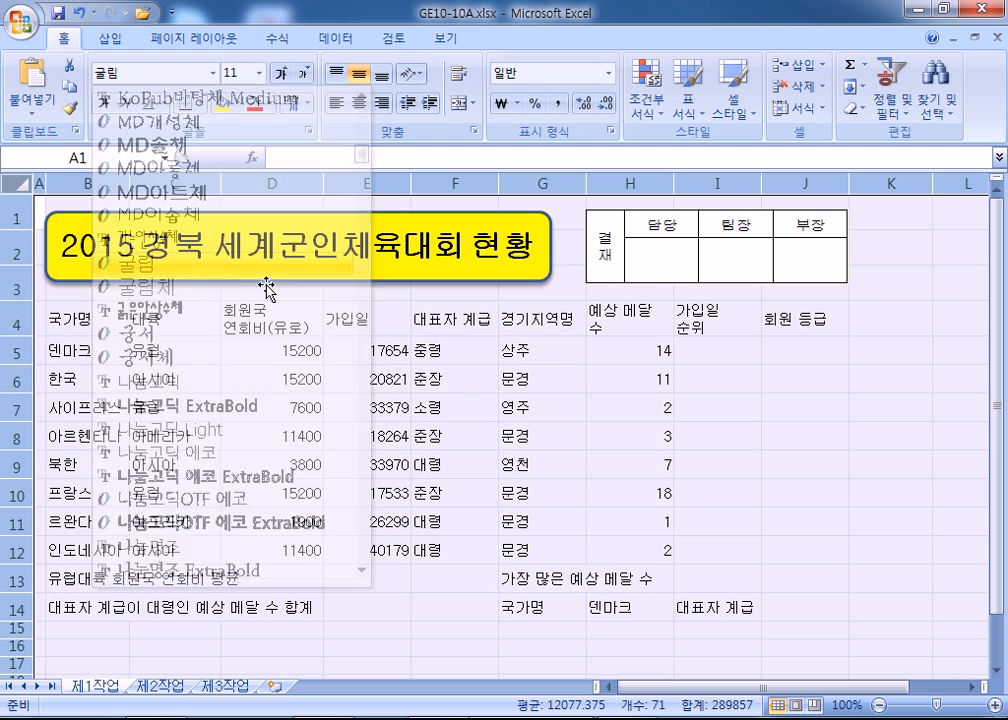
click(358, 102)
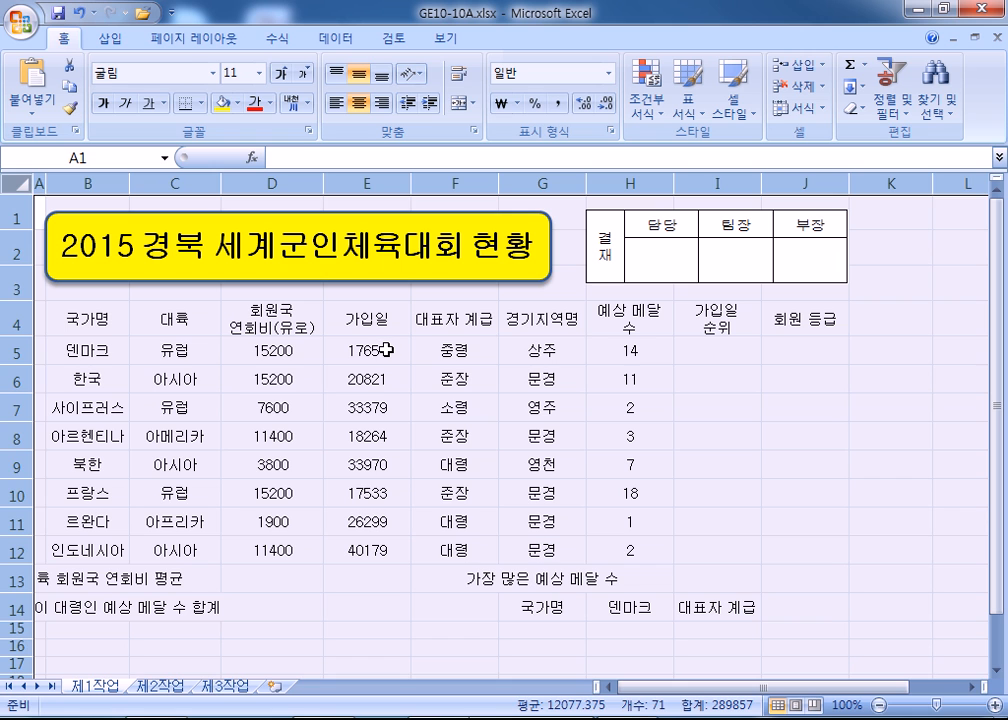
Format the 가입일 values in E5:E12 as dates in the 2001-03-14 style
drag(384, 350, 369, 549)
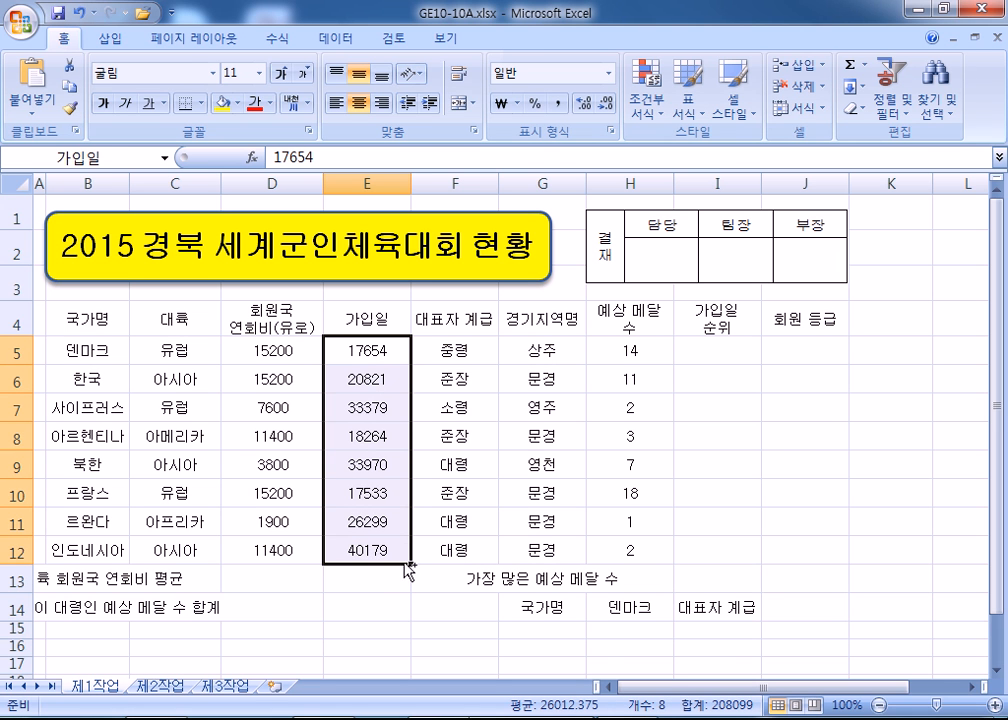
key(ctrl+1)
click(438, 130)
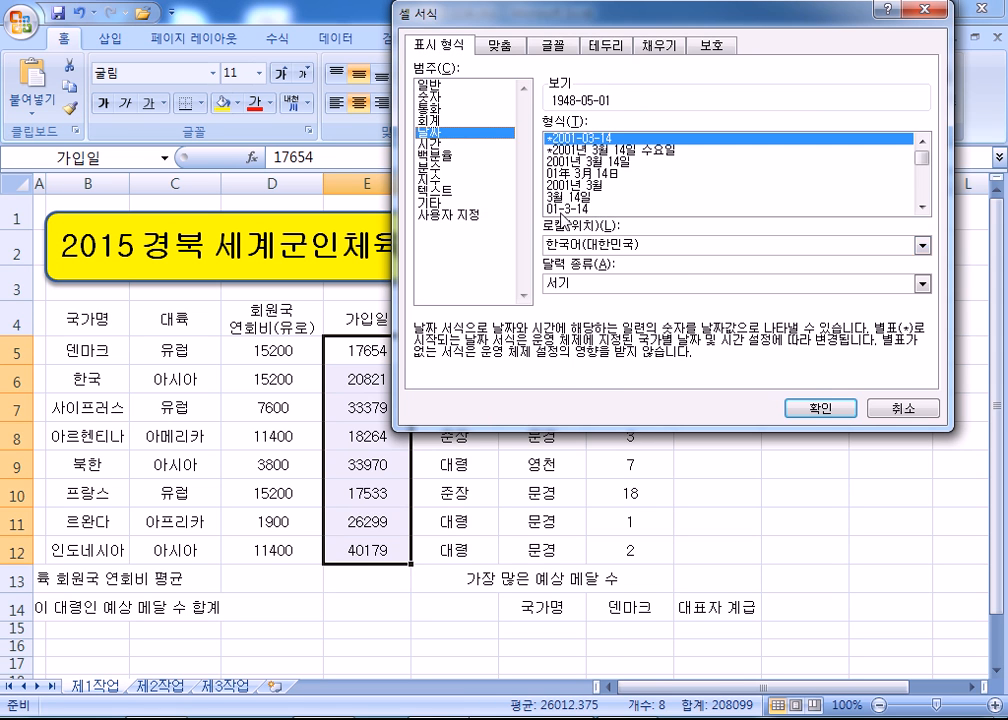
click(820, 408)
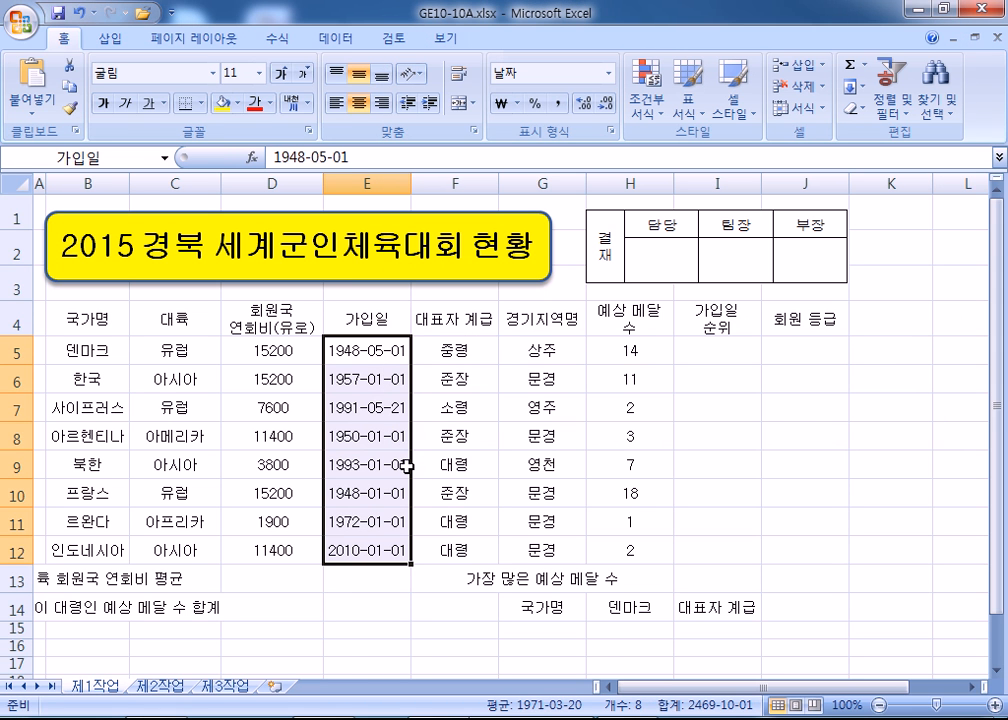
Right-align the membership fee values in D5:D12 and the expected medal counts in H5:H12
drag(268, 345, 265, 551)
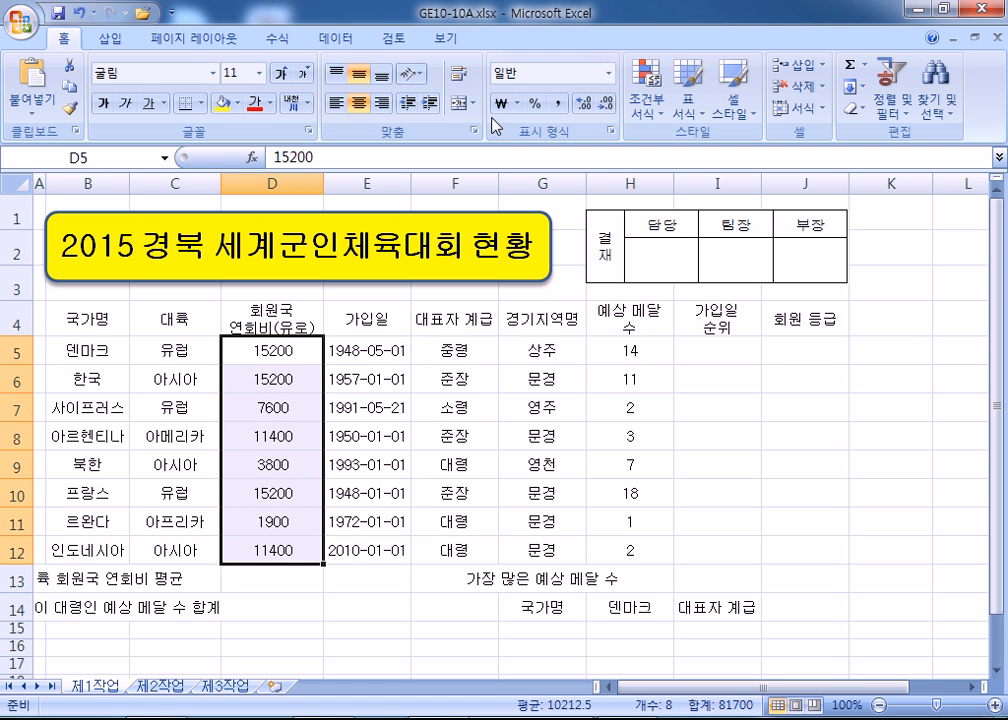
click(356, 104)
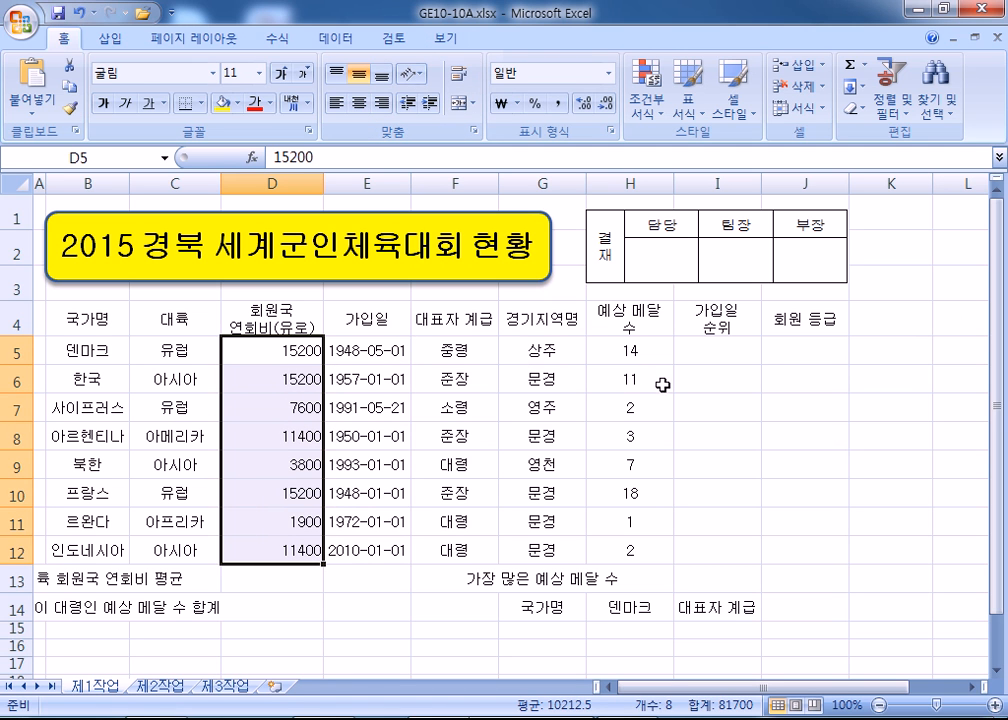
drag(610, 347, 620, 550)
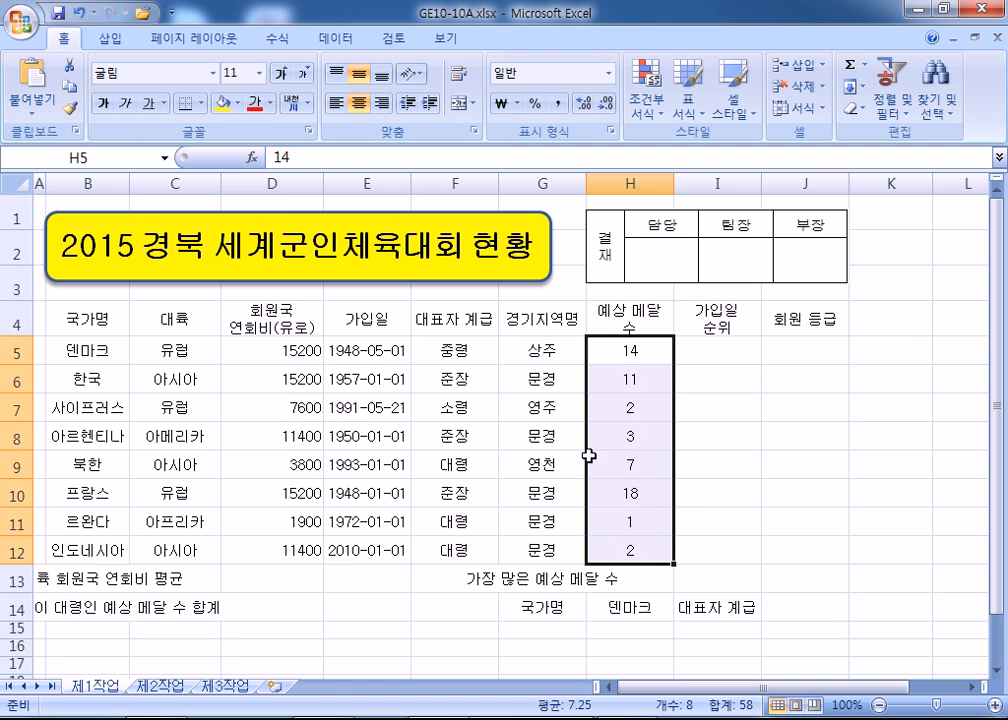
click(381, 103)
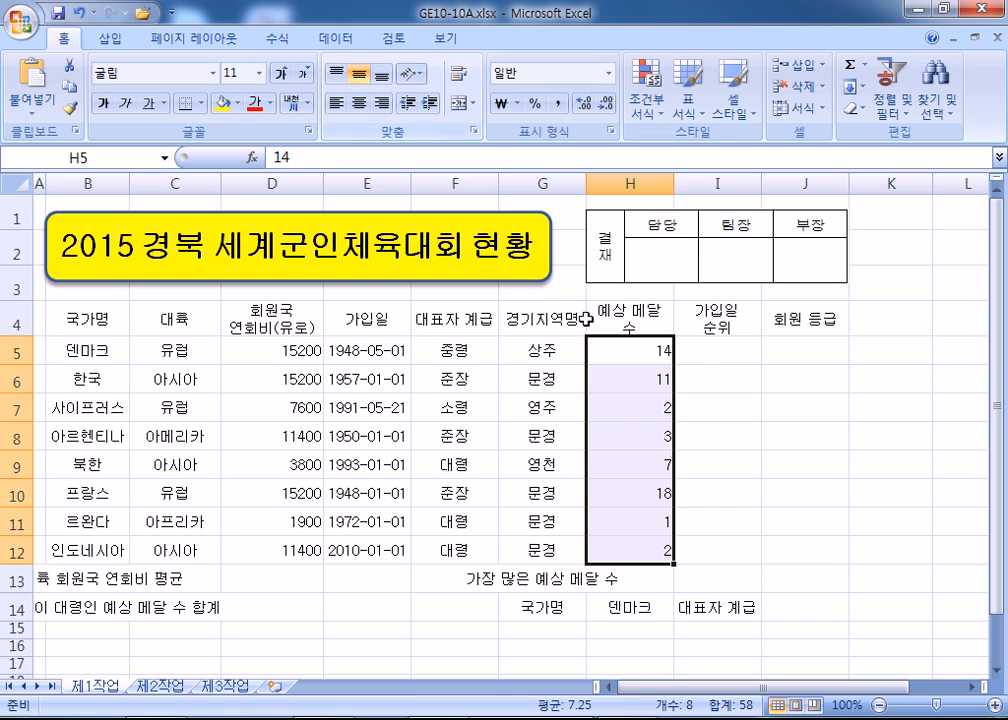
Apply thin inside borders and a medium-weight outline to the table B4:J14
click(717, 350)
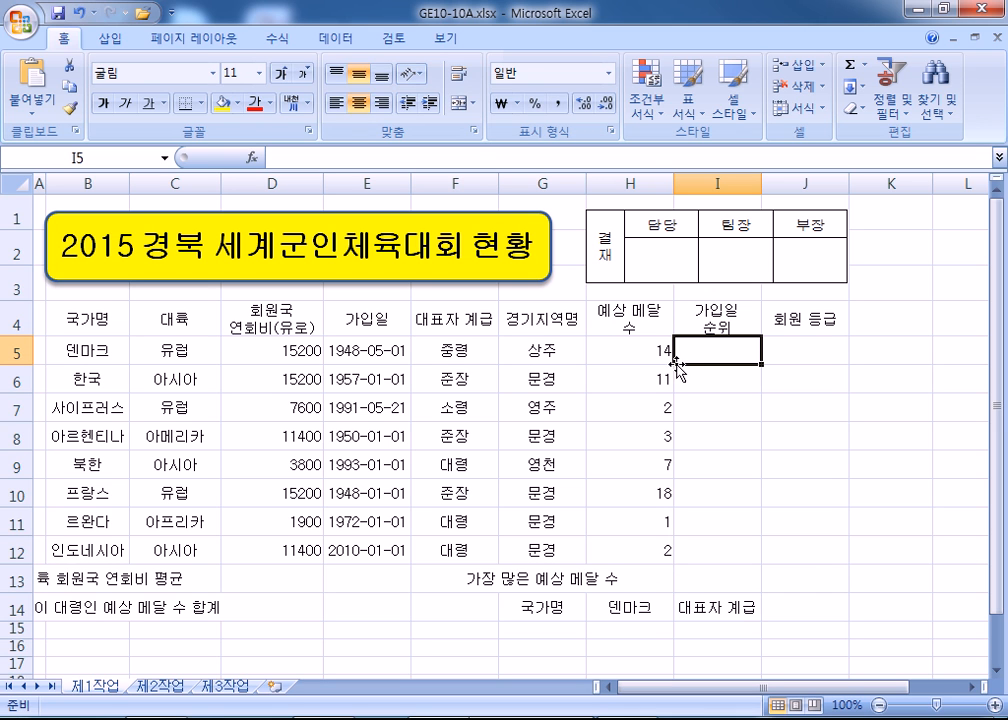
drag(70, 320, 787, 614)
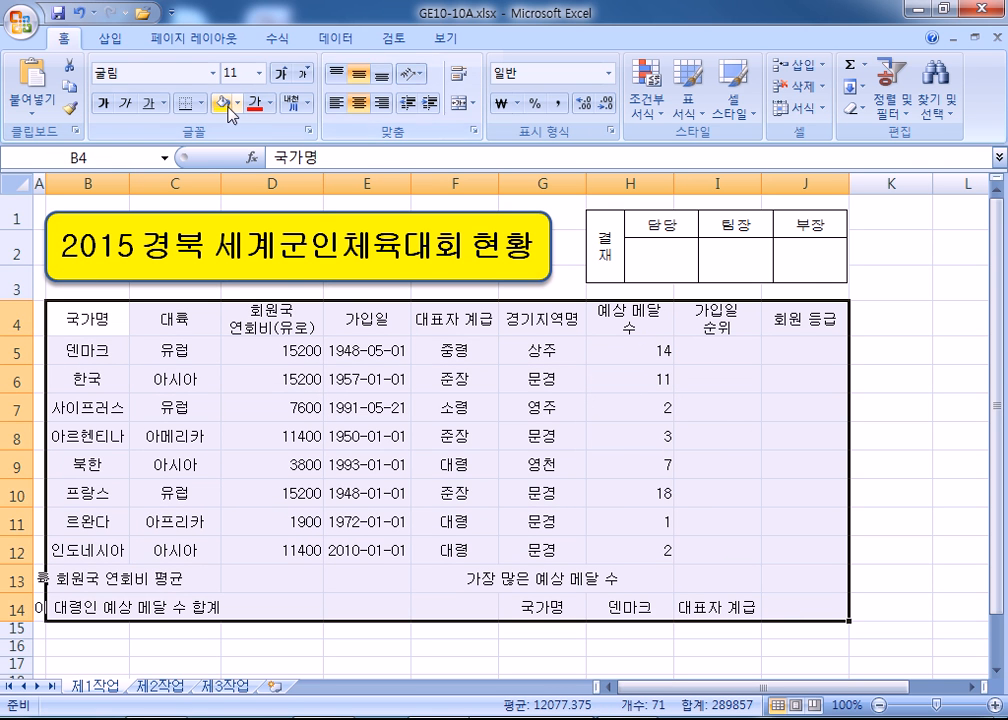
key(ctrl+1)
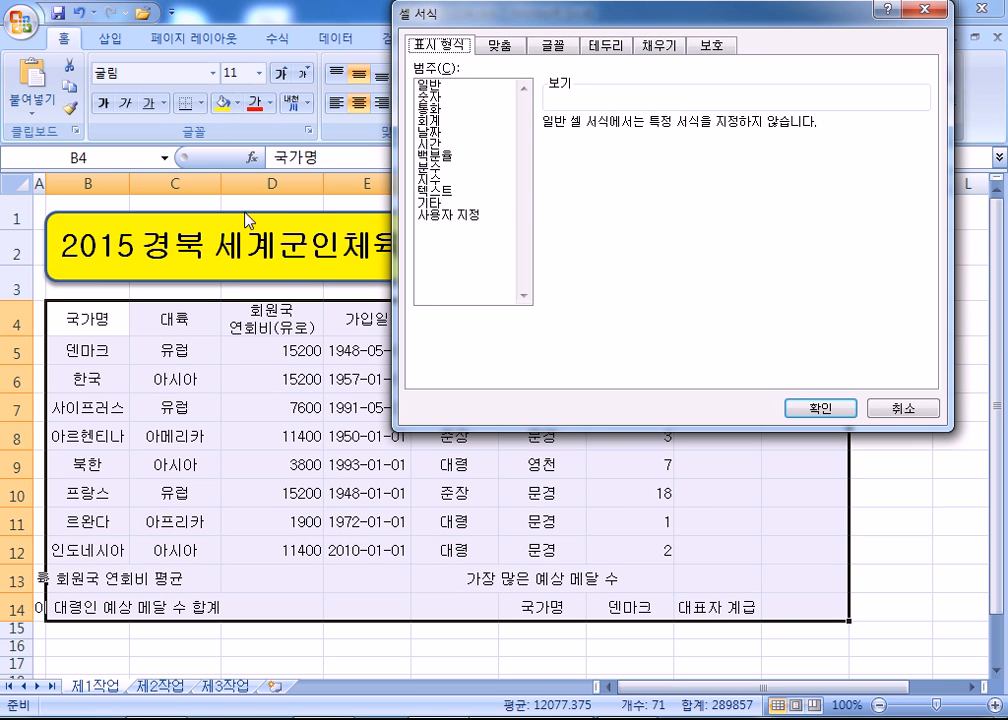
click(607, 45)
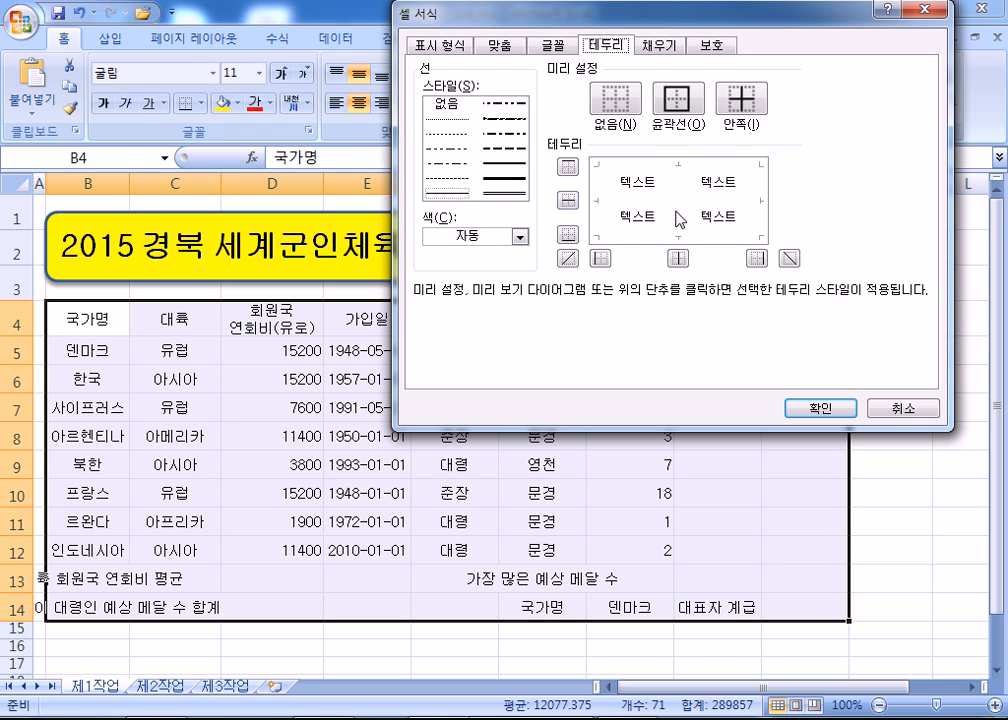
click(740, 103)
click(672, 101)
click(505, 166)
click(662, 110)
click(820, 408)
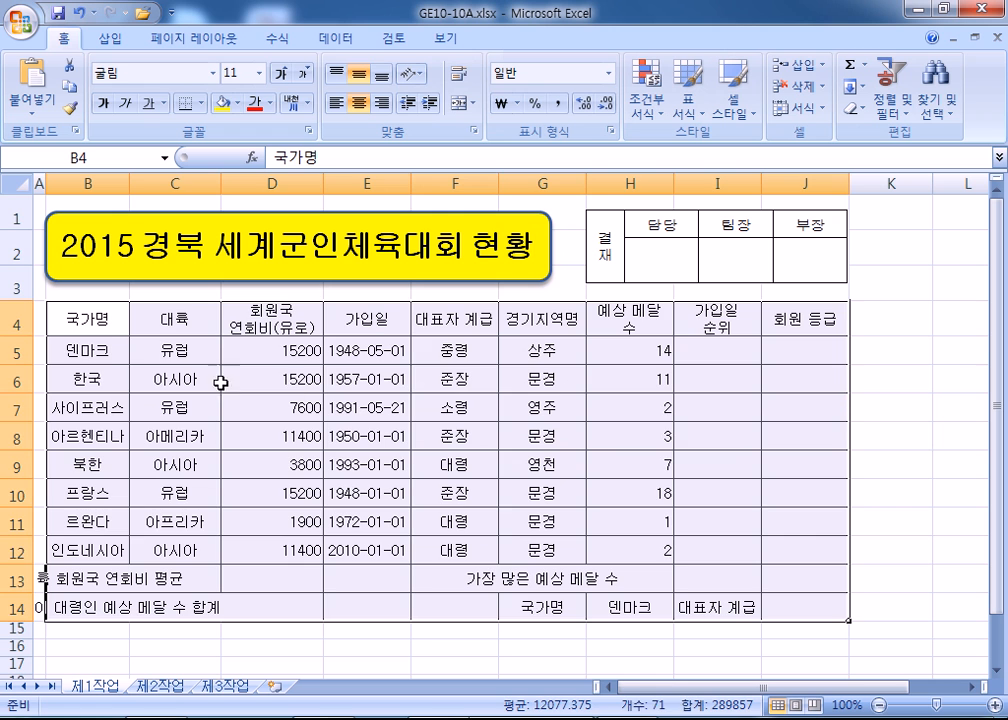
Add a medium-weight outline border around the data rows B5:J12
click(112, 349)
drag(112, 349, 792, 558)
key(ctrl+1)
click(507, 164)
click(680, 103)
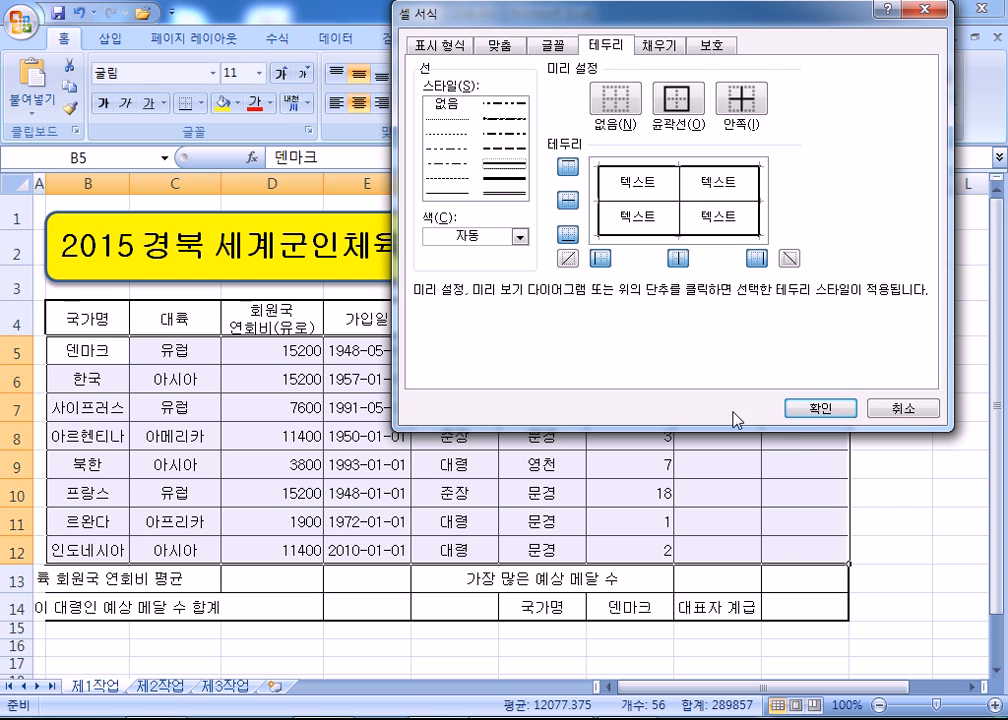
click(833, 411)
Merge and center the summary label ranges B13:D13, B14:D14 and G13:I13
drag(90, 579, 250, 578)
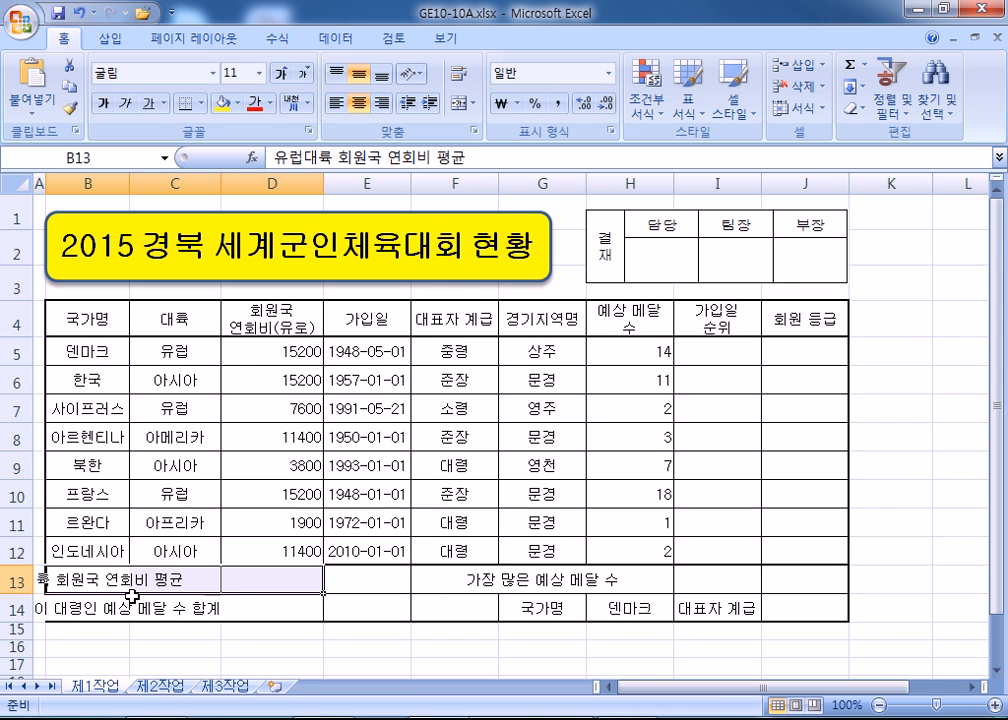
drag(79, 603, 290, 606)
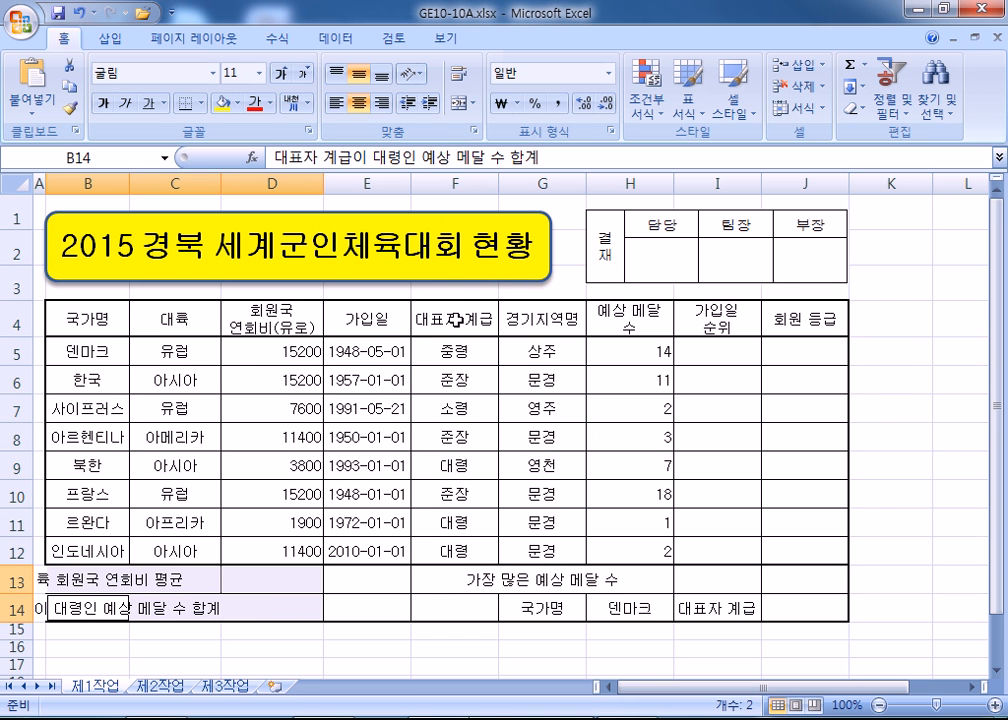
click(459, 103)
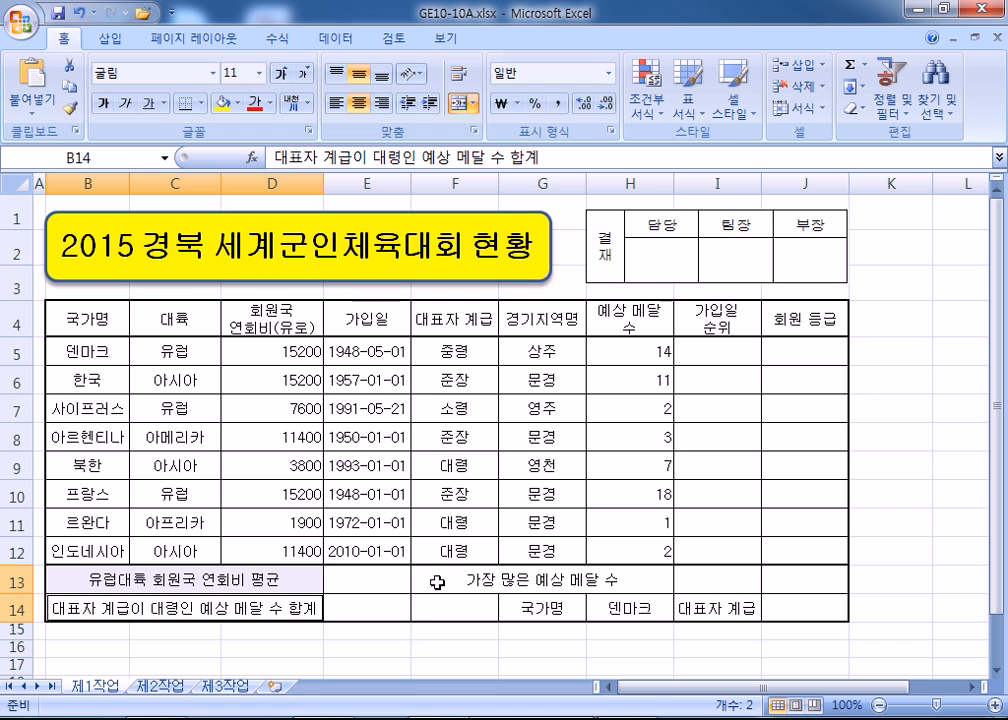
drag(522, 578, 715, 580)
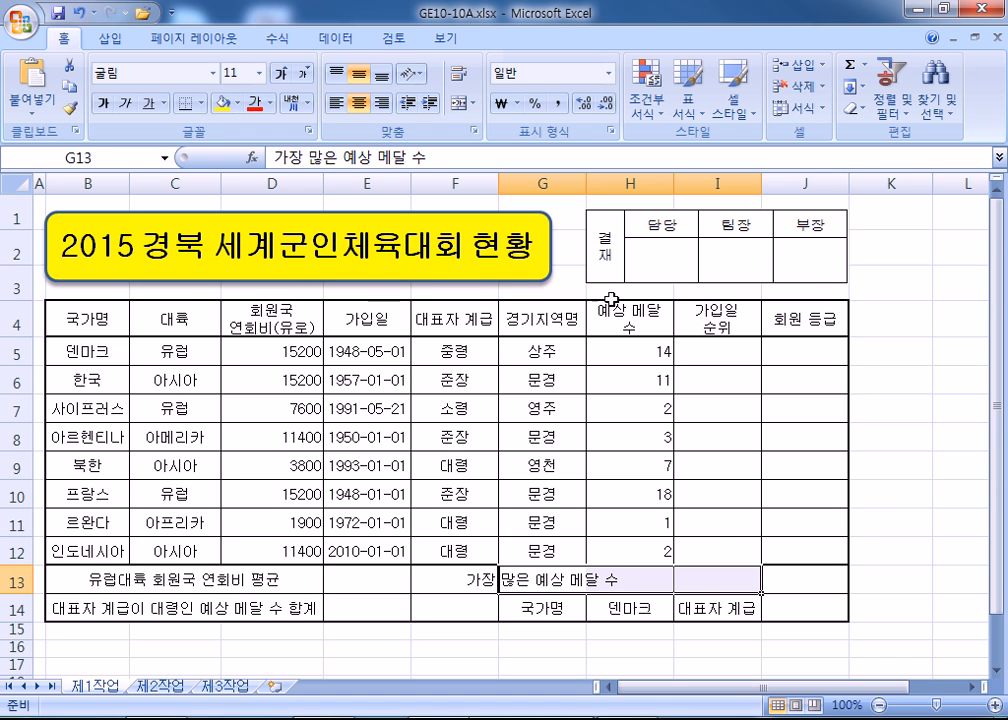
click(459, 103)
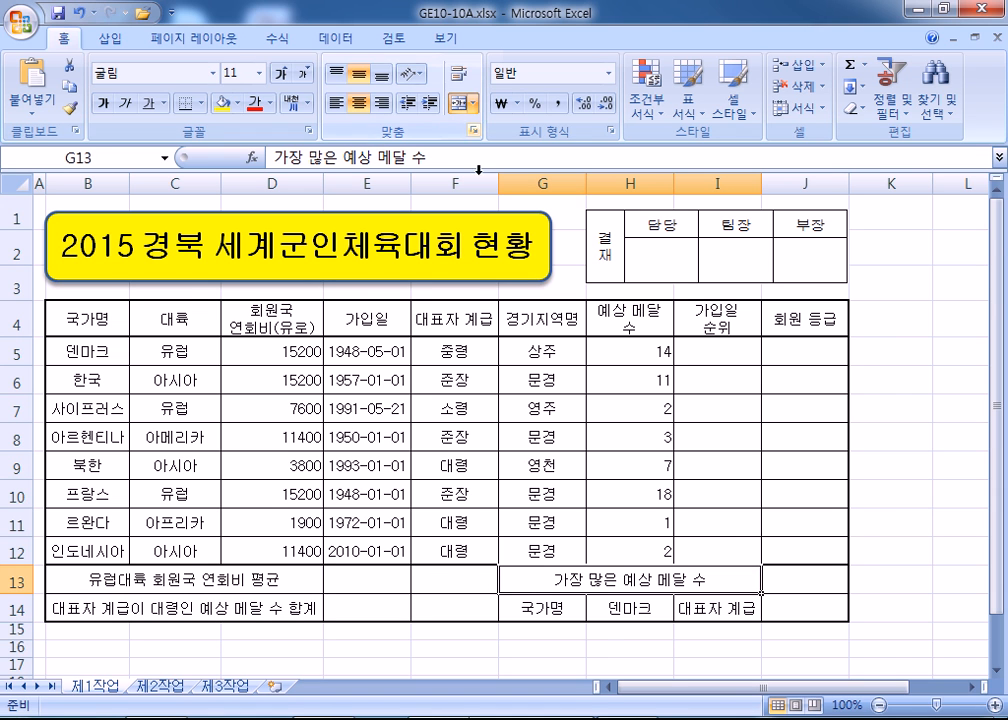
Fill the header row B4:J4 and the label cells G14 and I14 with the standard orange color
click(560, 610)
ctrl+click(689, 608)
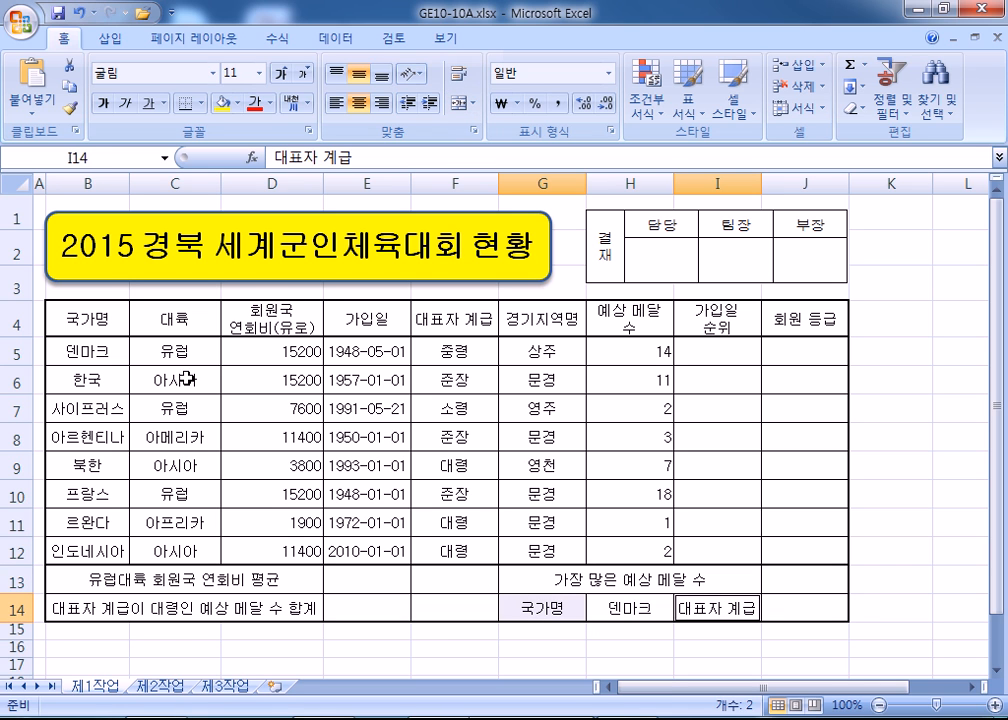
drag(62, 315, 781, 326)
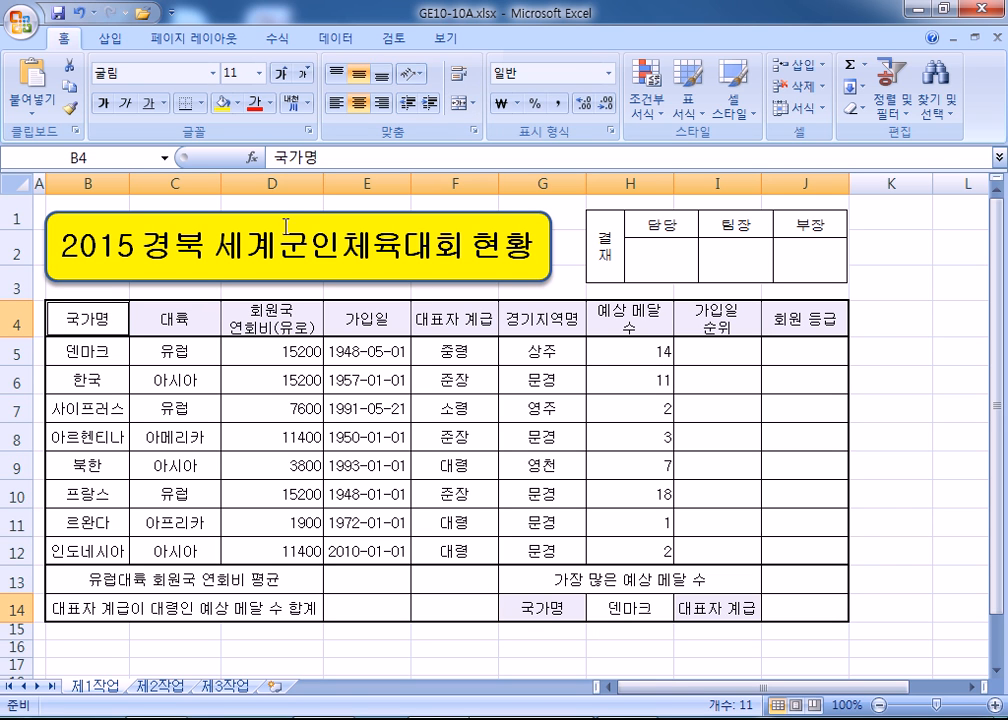
click(237, 103)
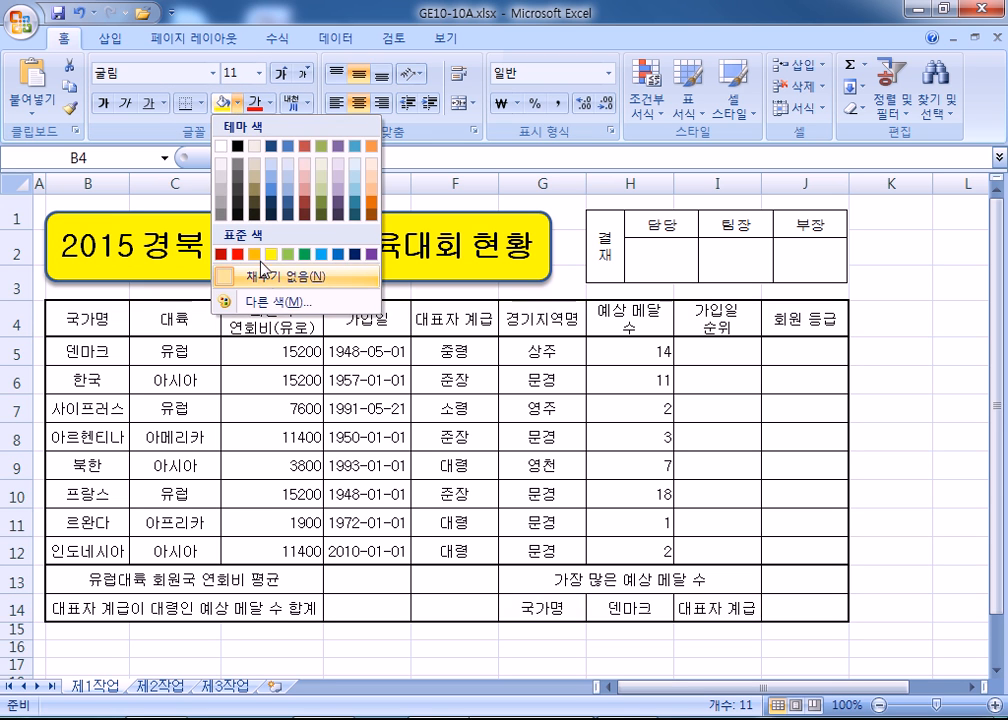
click(254, 254)
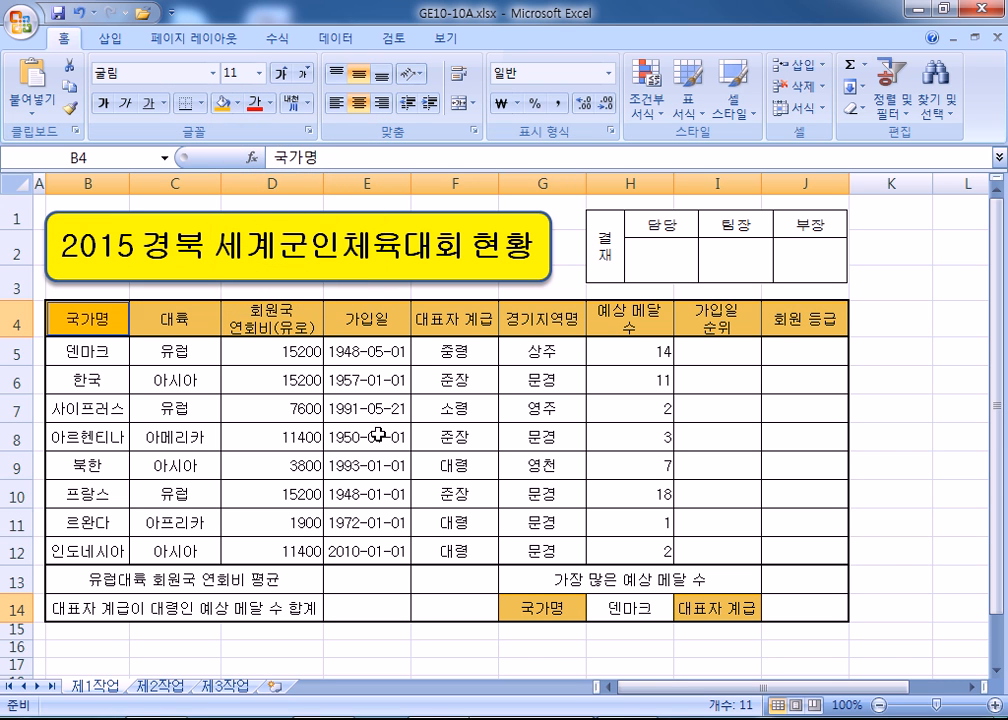
click(378, 434)
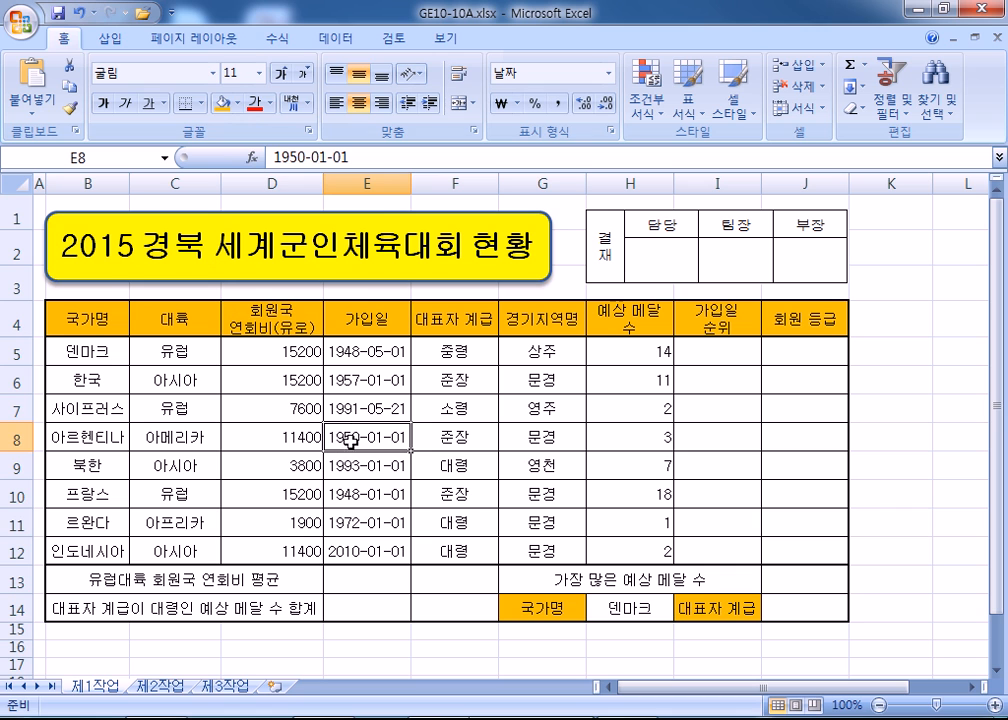
click(289, 316)
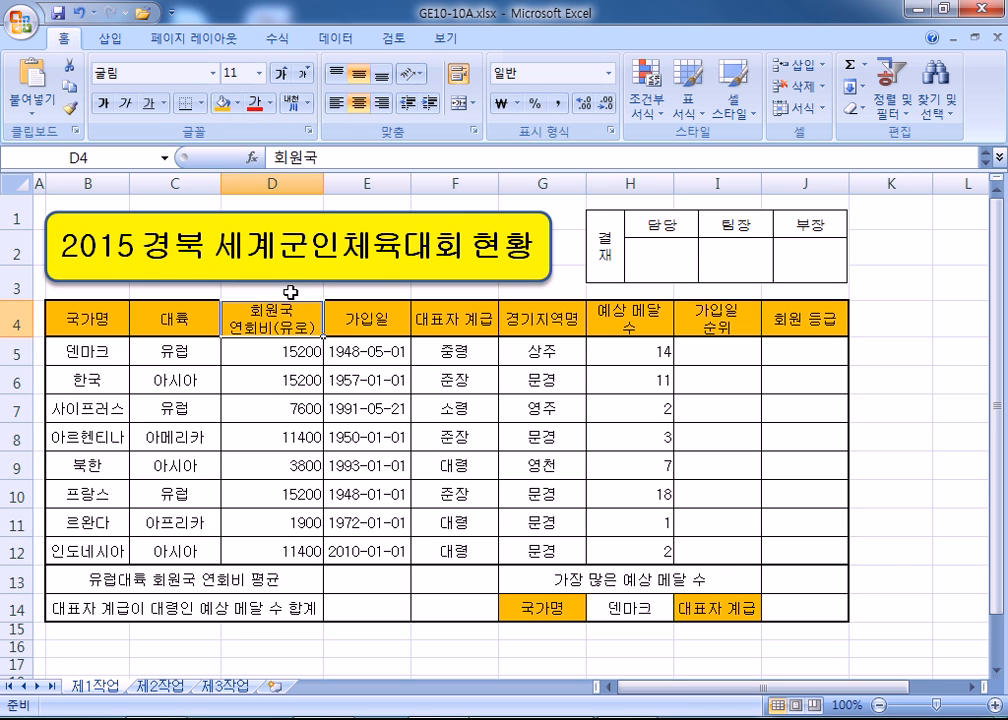
click(630, 325)
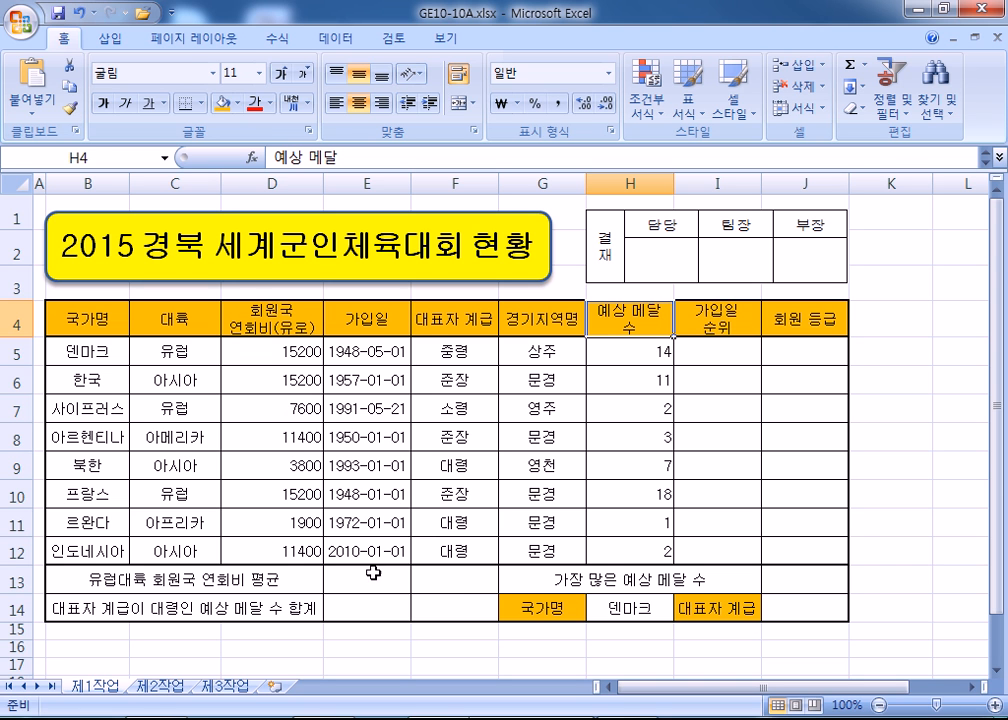
Merge F13:F14 and cross the merged cell with both diagonal borders
drag(461, 578, 461, 607)
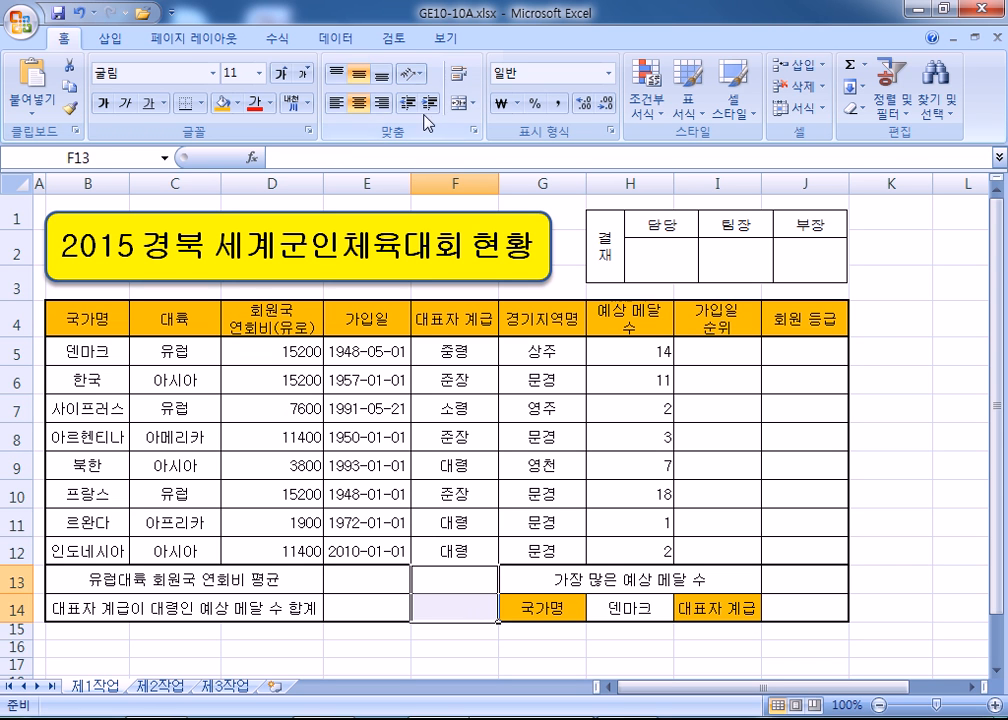
click(458, 103)
key(ctrl+1)
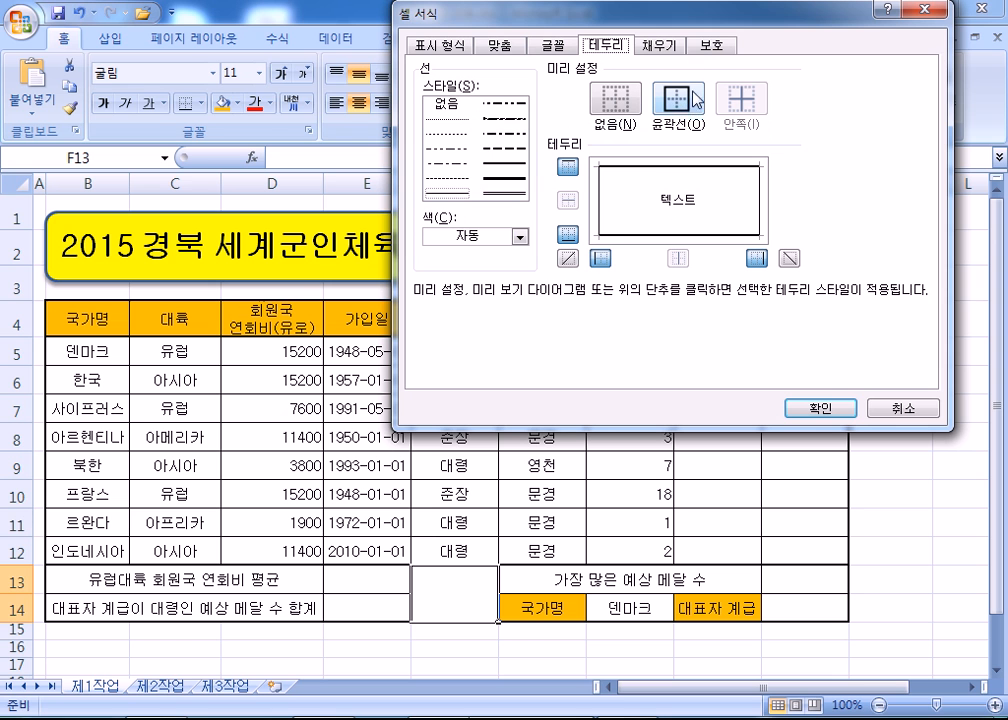
click(567, 260)
click(787, 258)
click(822, 410)
click(722, 490)
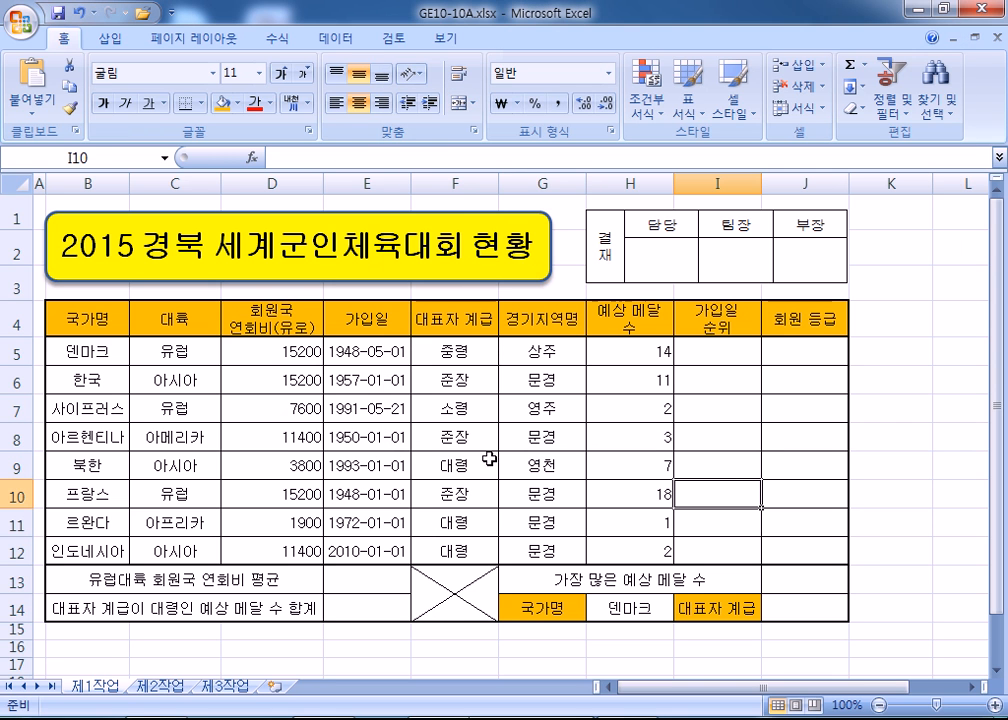
drag(684, 352, 832, 545)
click(737, 422)
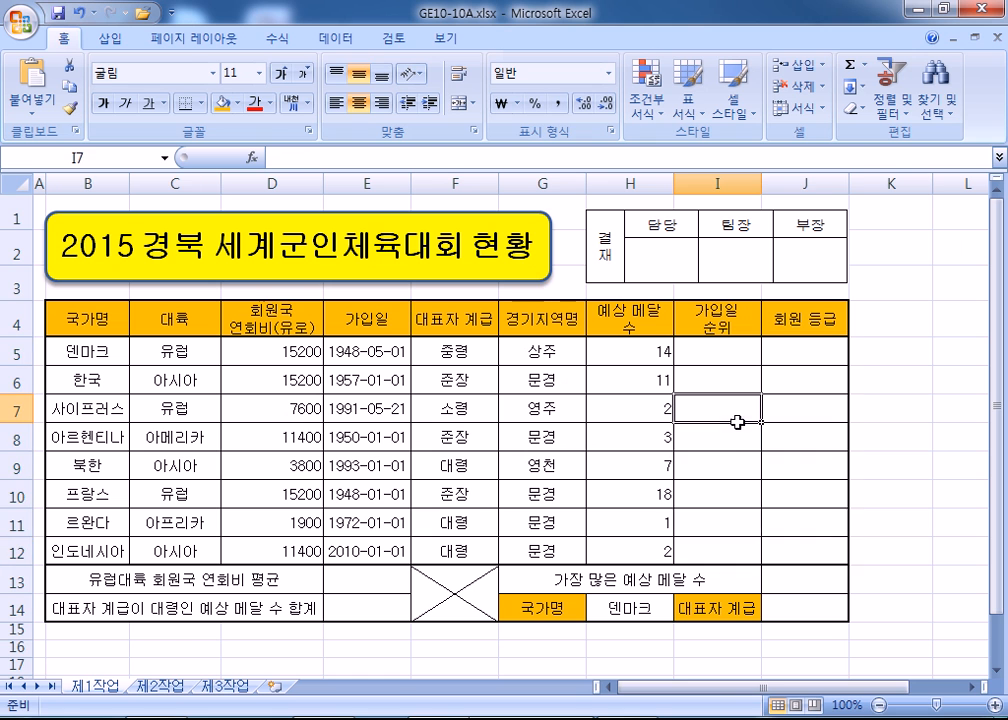
scroll(728, 435, down, 1)
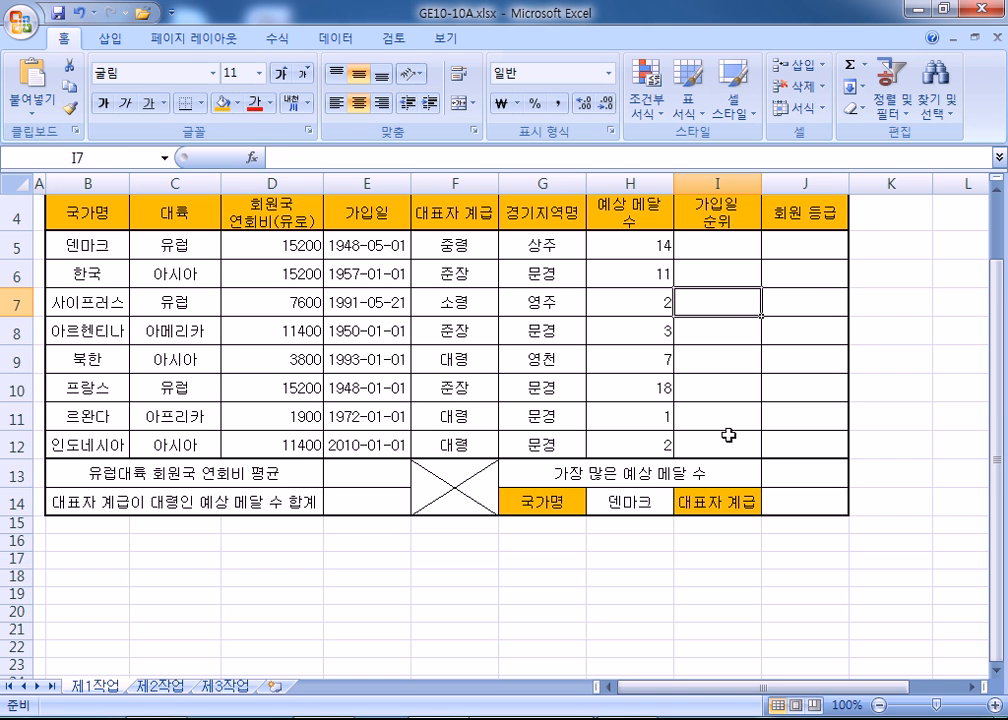
double_click(66, 38)
click(722, 152)
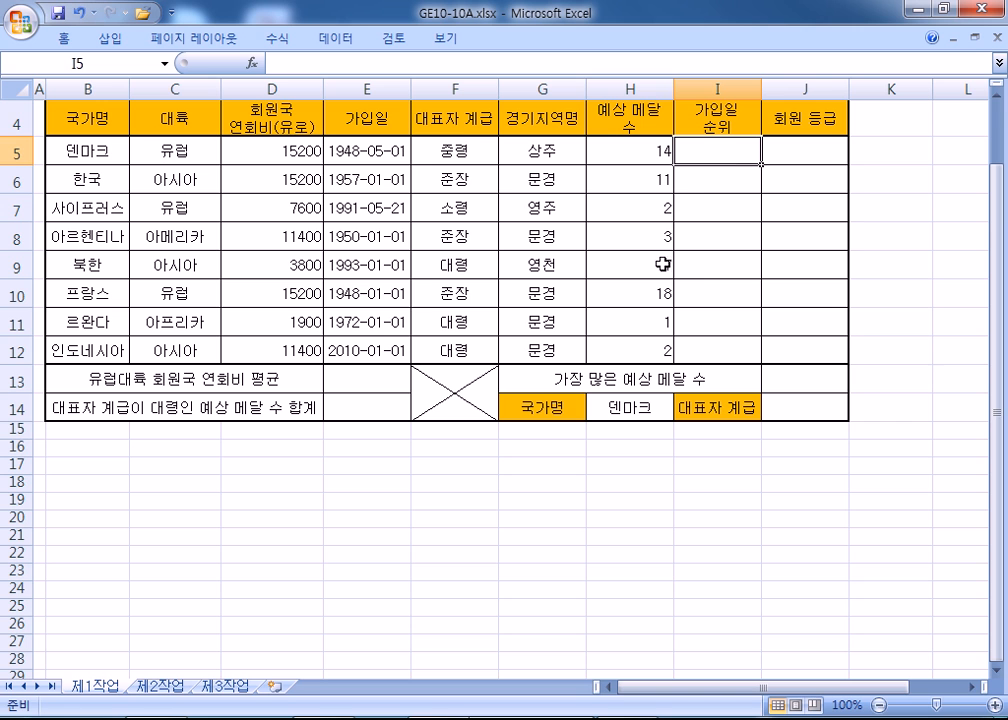
Add list data validation to H14 with the country names in B5:B12 as source, and check its dropdown choices
drag(878, 687, 935, 689)
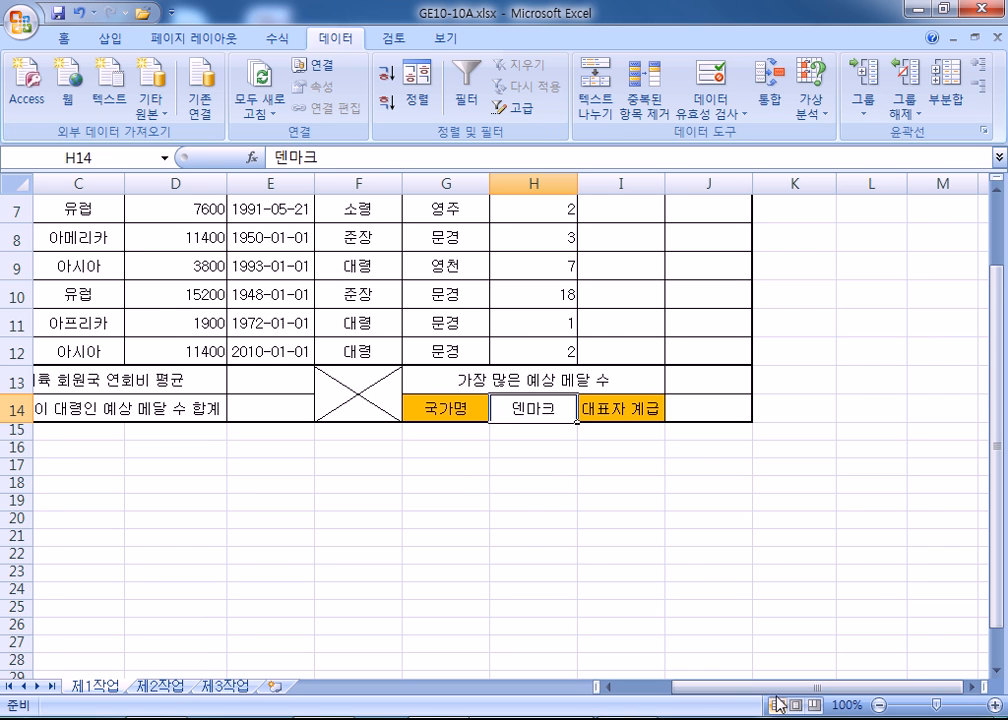
drag(790, 687, 668, 628)
scroll(365, 446, up, 2)
scroll(621, 363, down, 1)
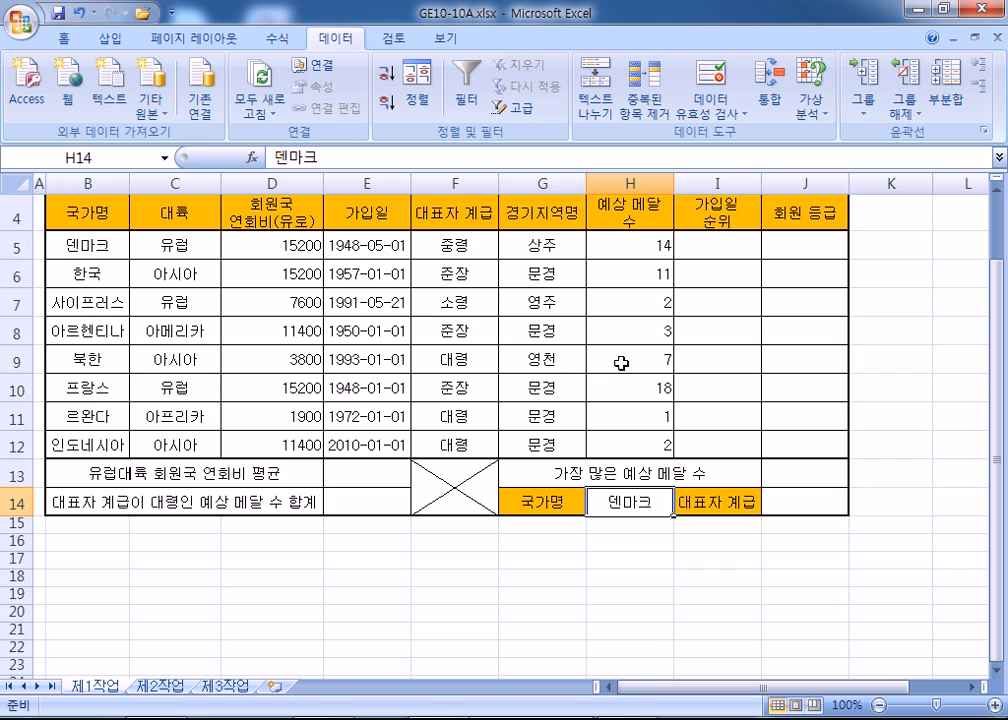
click(718, 85)
click(613, 172)
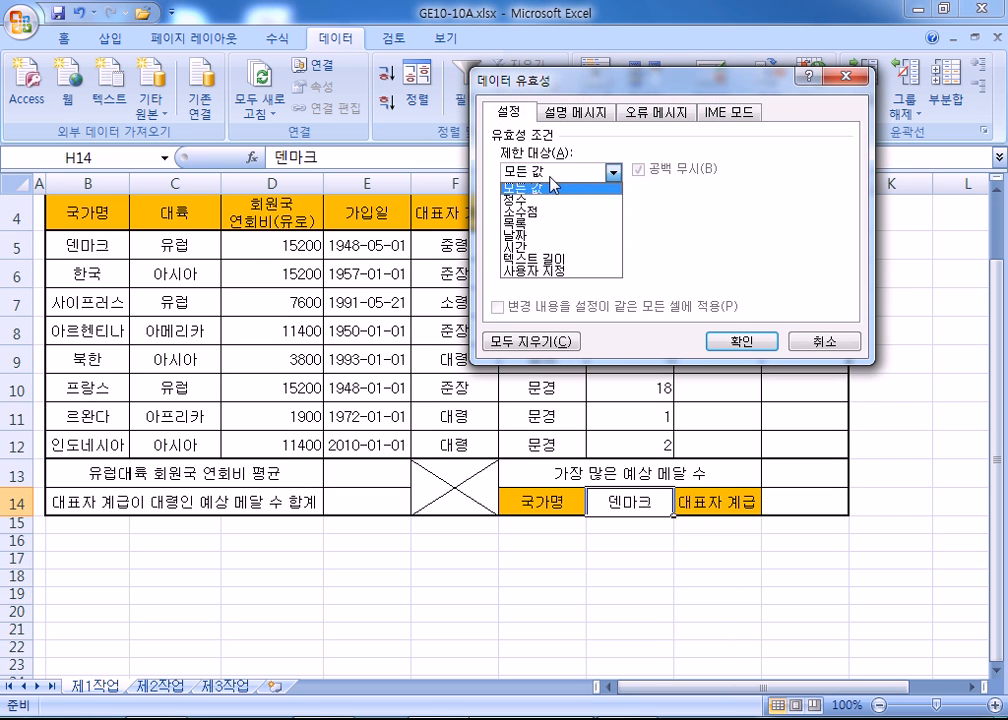
click(514, 222)
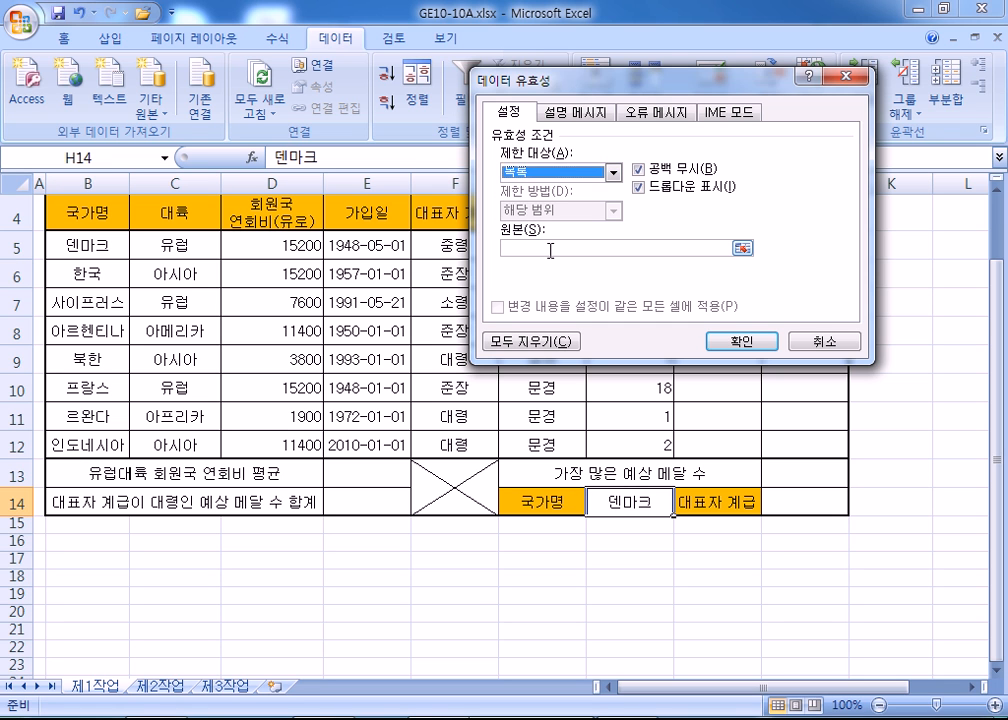
click(549, 248)
drag(78, 243, 122, 448)
click(730, 343)
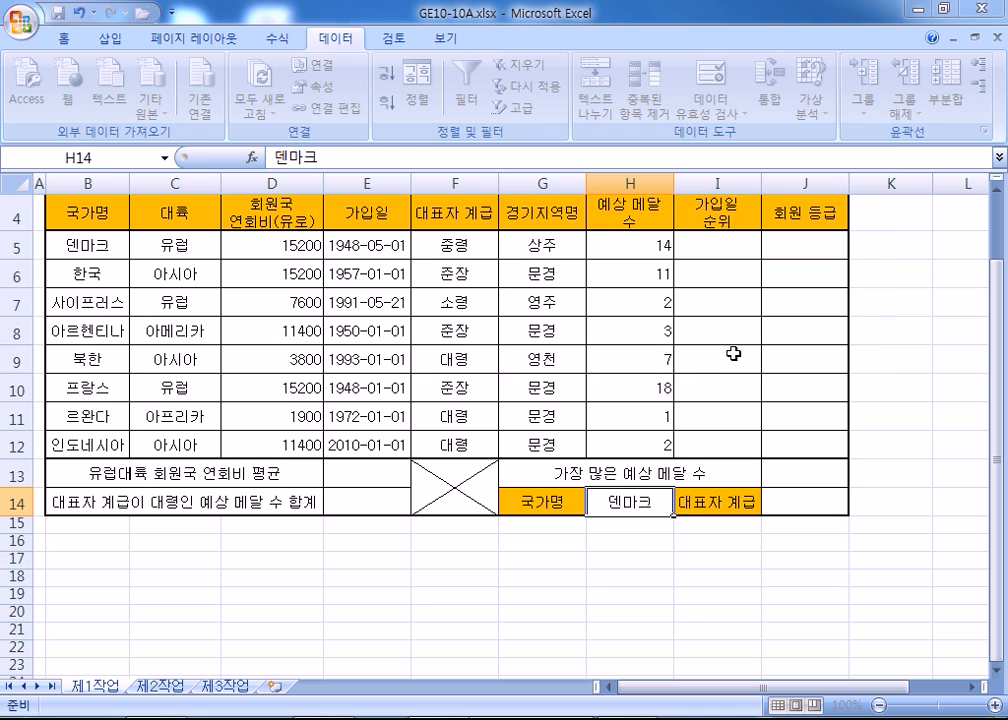
click(681, 505)
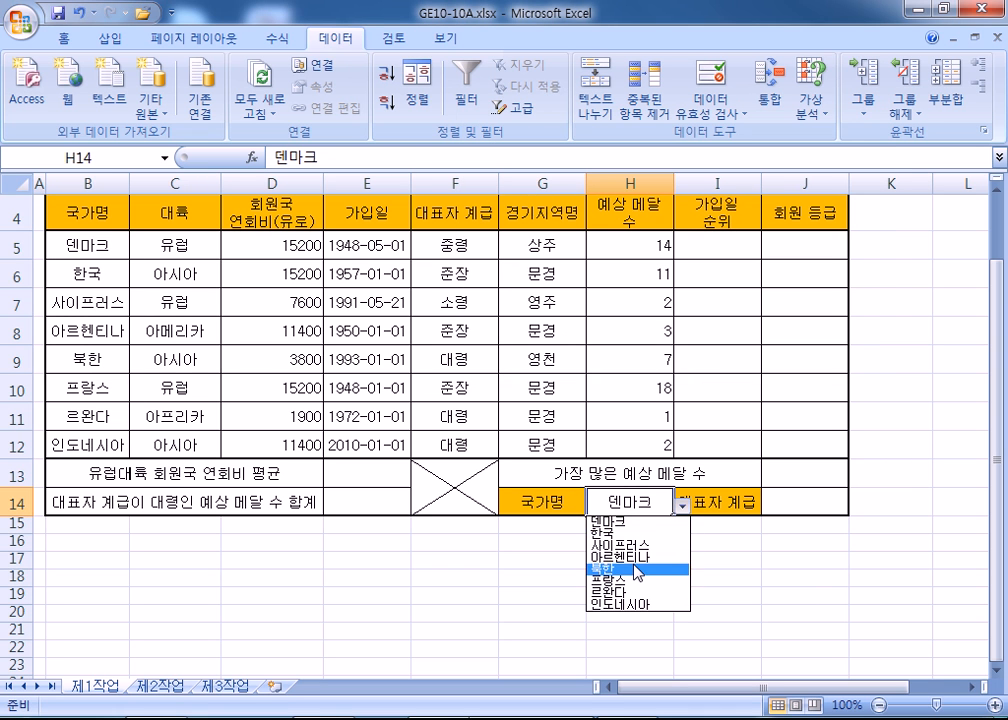
key(Escape)
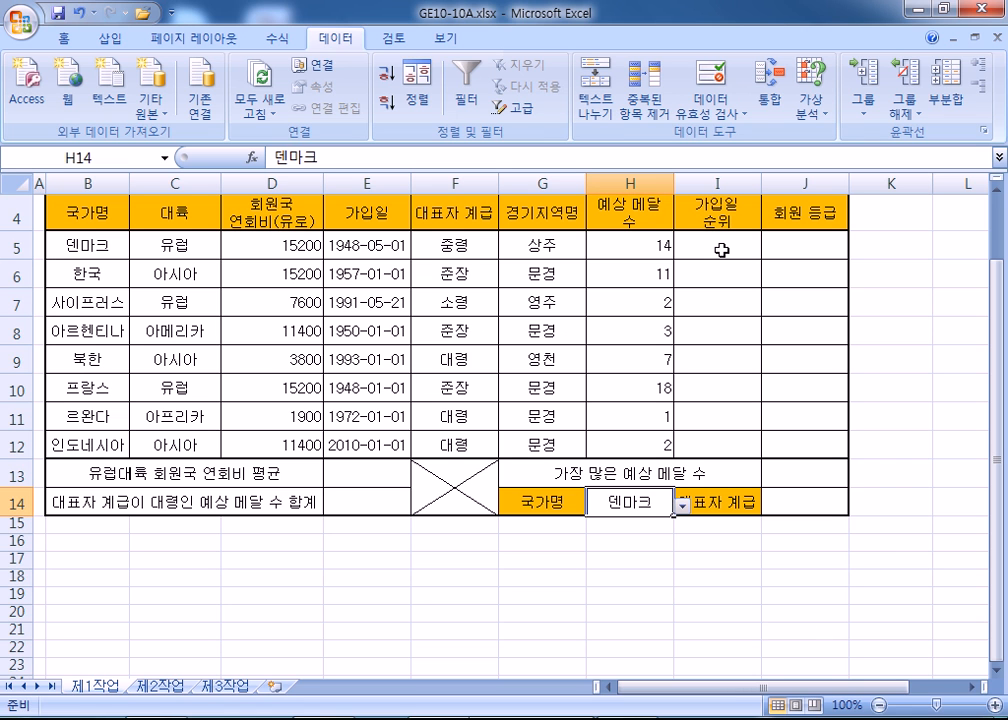
Apply a custom number format based on @ to the region names in G5:G12 so that 시 is appended to each
click(541, 247)
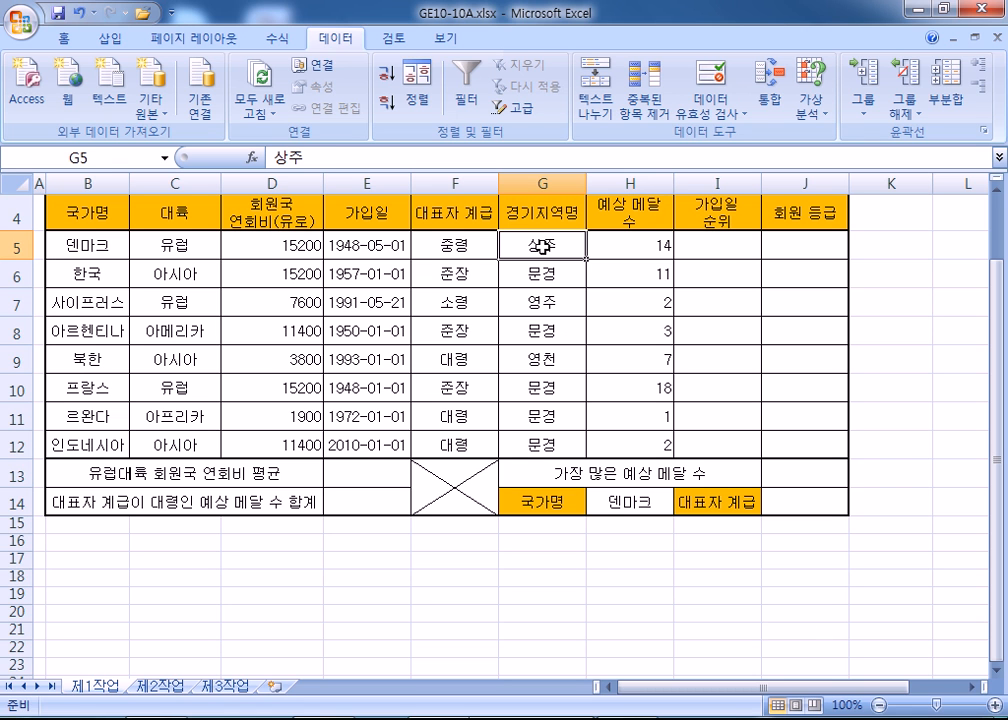
drag(541, 247, 553, 449)
key(ctrl+1)
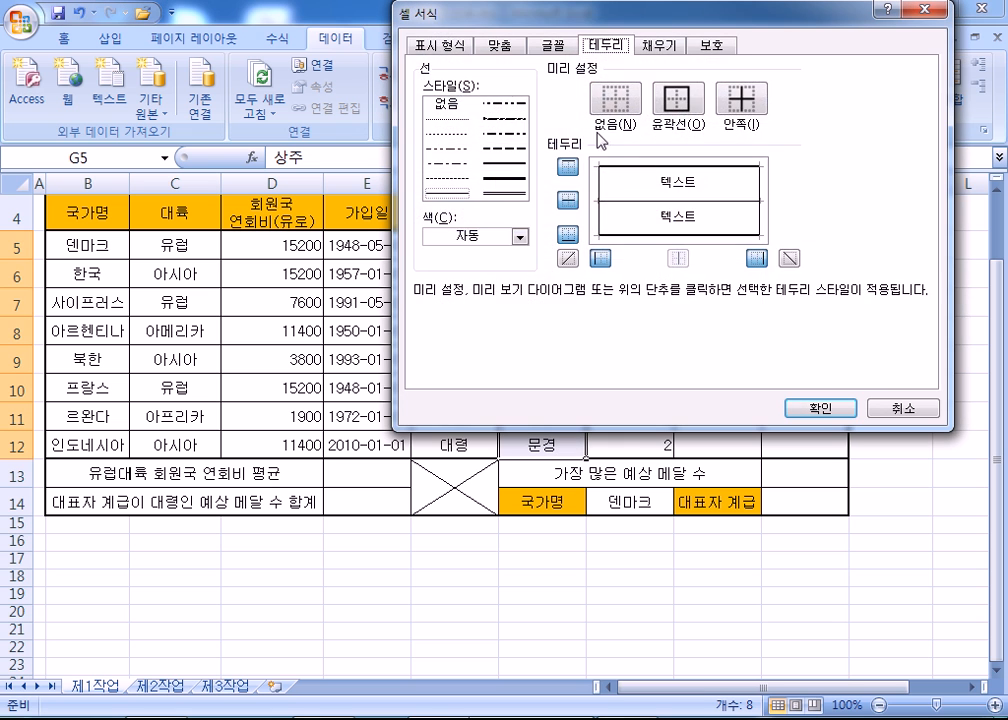
click(438, 45)
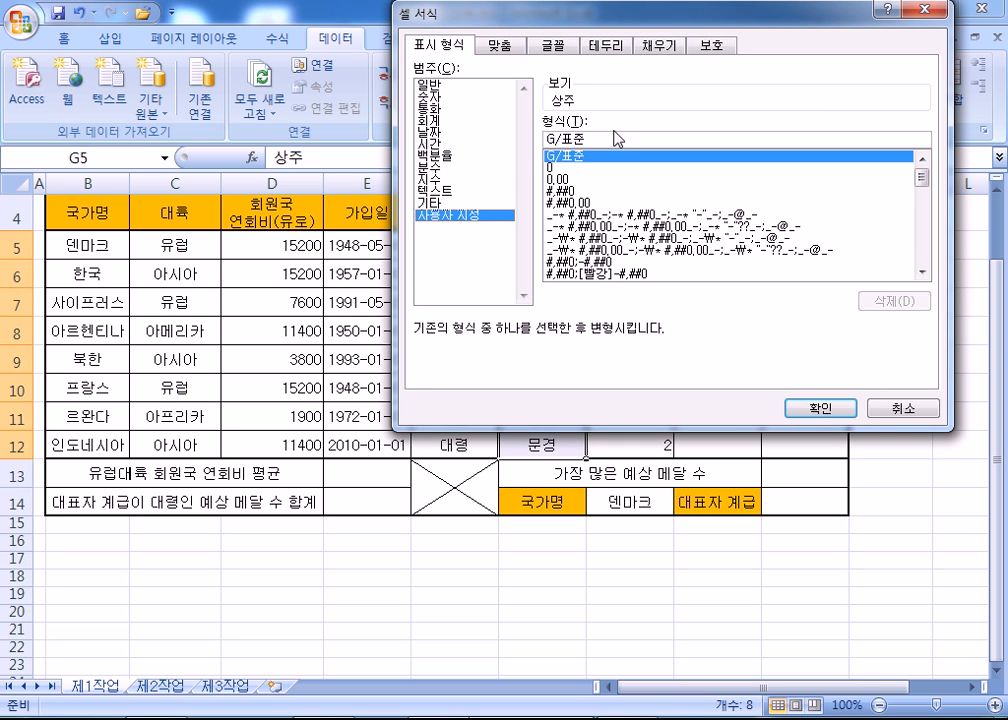
text(시)
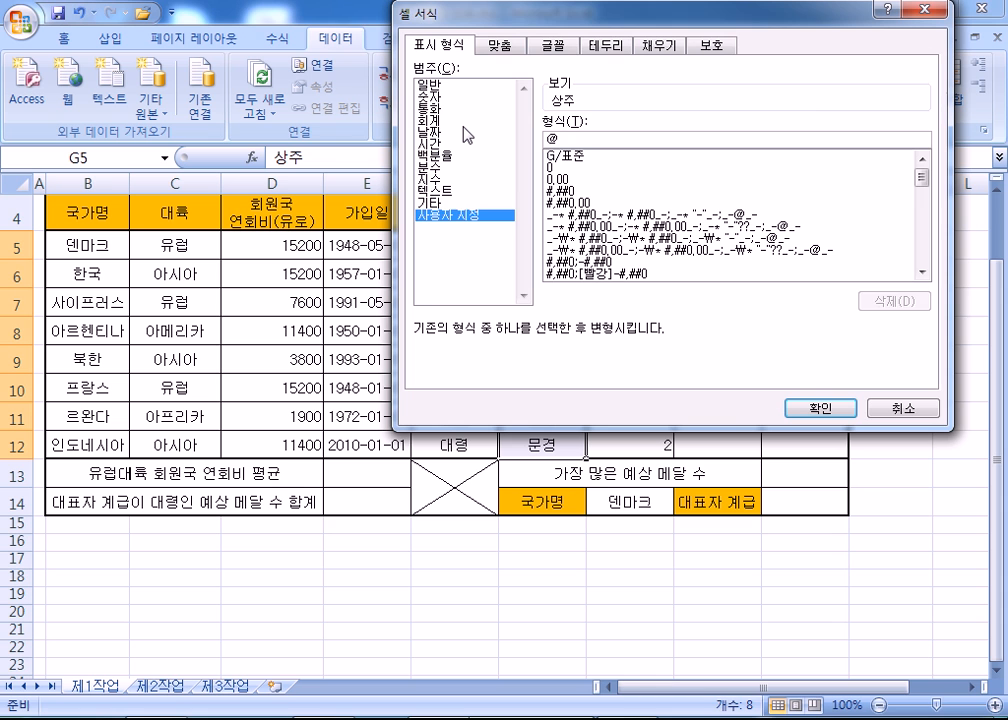
key(Return)
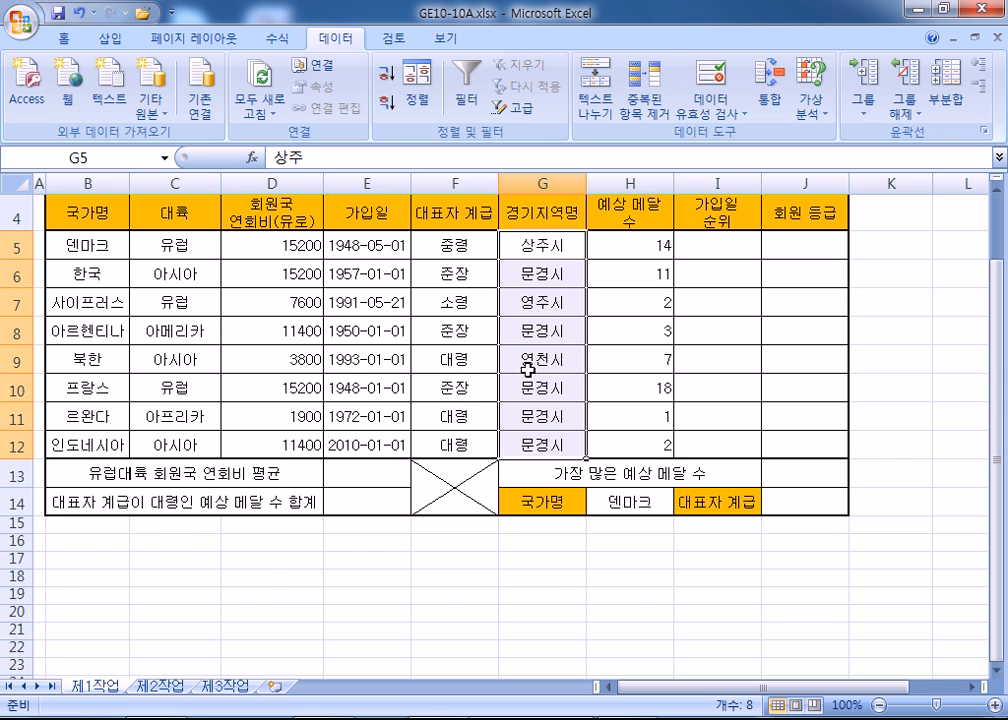
Select the join dates in E5:E12 and check the name defined for the range
scroll(408, 387, up, 1)
drag(365, 351, 352, 549)
click(102, 157)
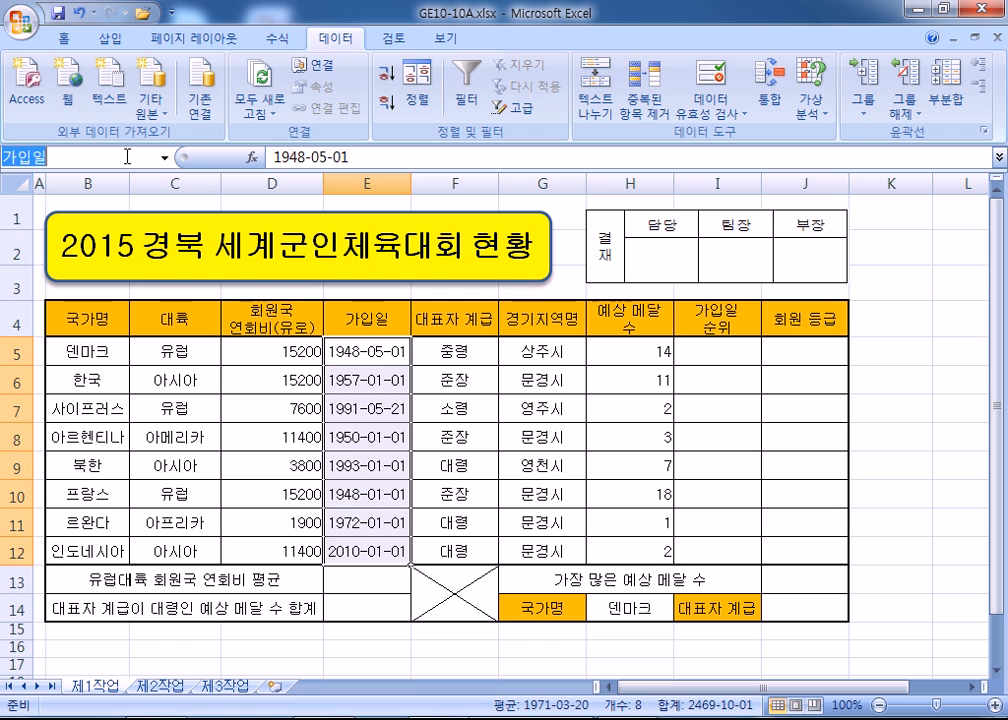
drag(75, 157, 4, 157)
click(71, 157)
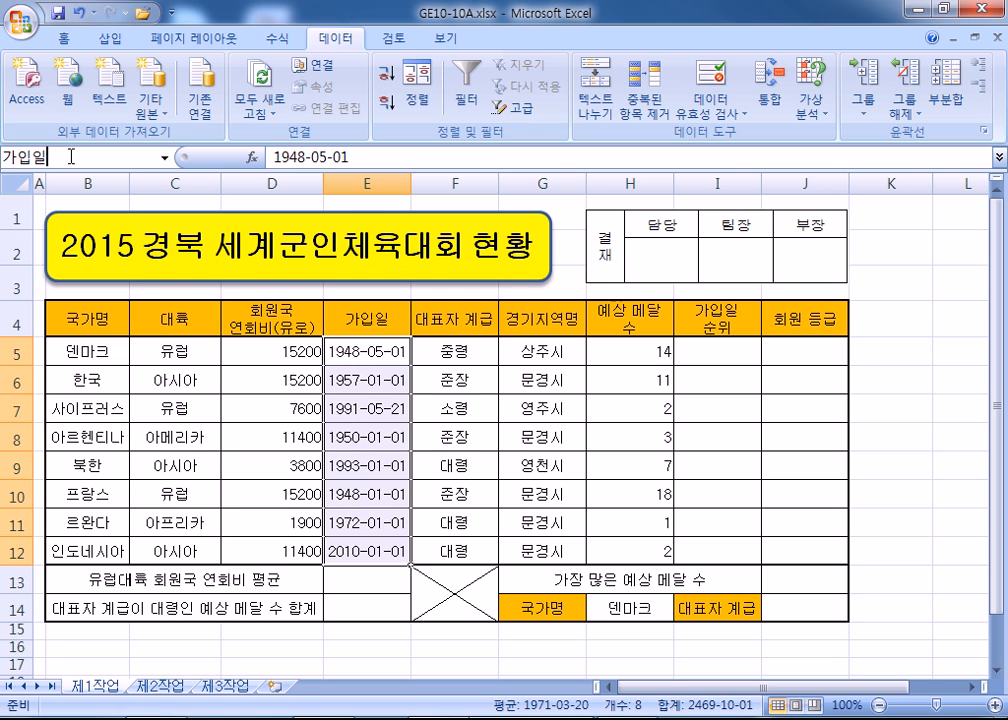
drag(335, 351, 340, 550)
click(118, 158)
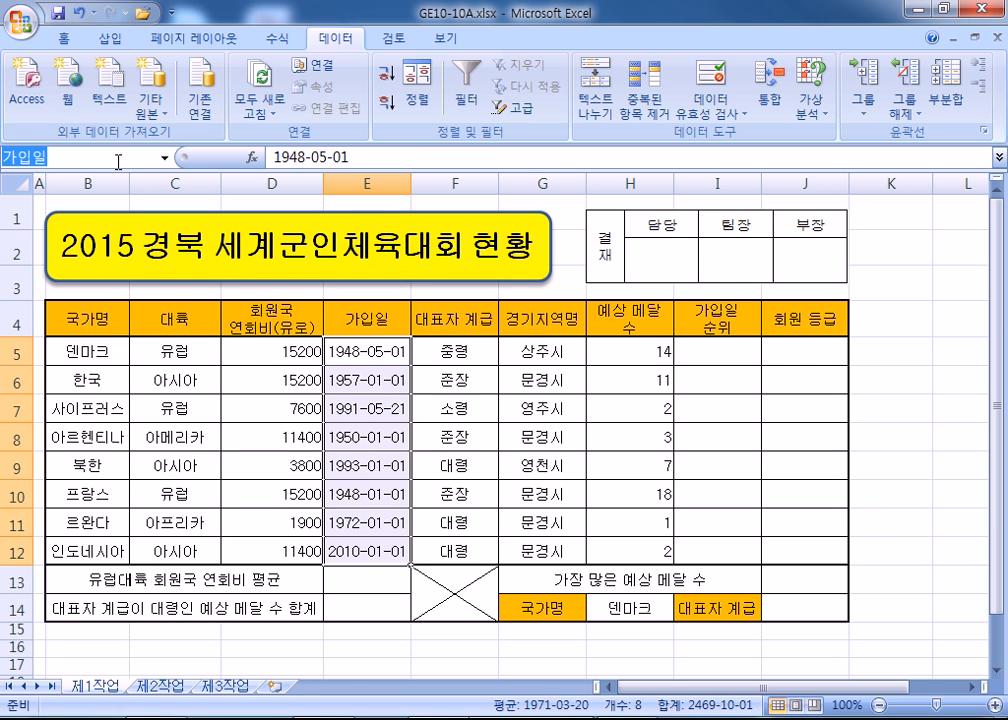
key(Escape)
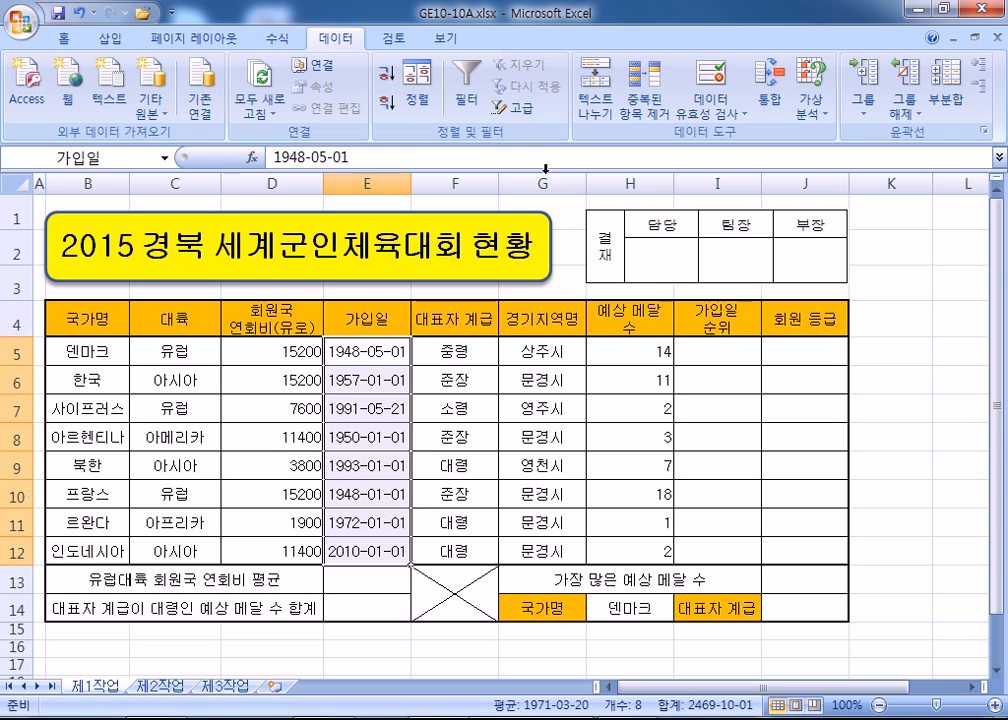
Select I5 and minimize the ribbon to enlarge the worksheet area
click(692, 347)
drag(896, 687, 951, 693)
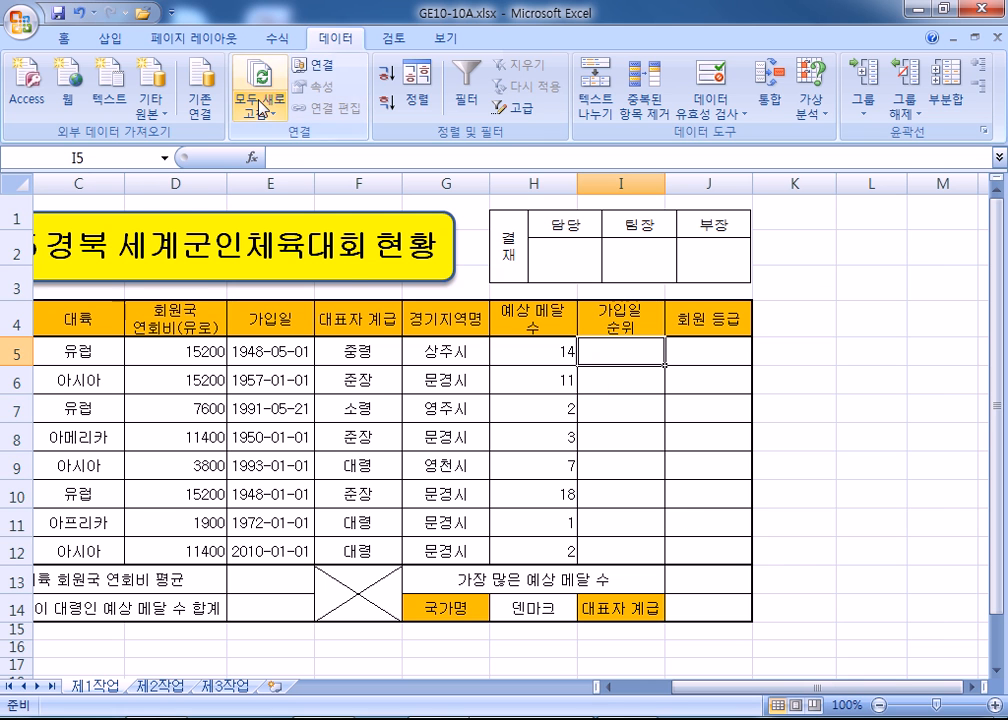
double_click(337, 40)
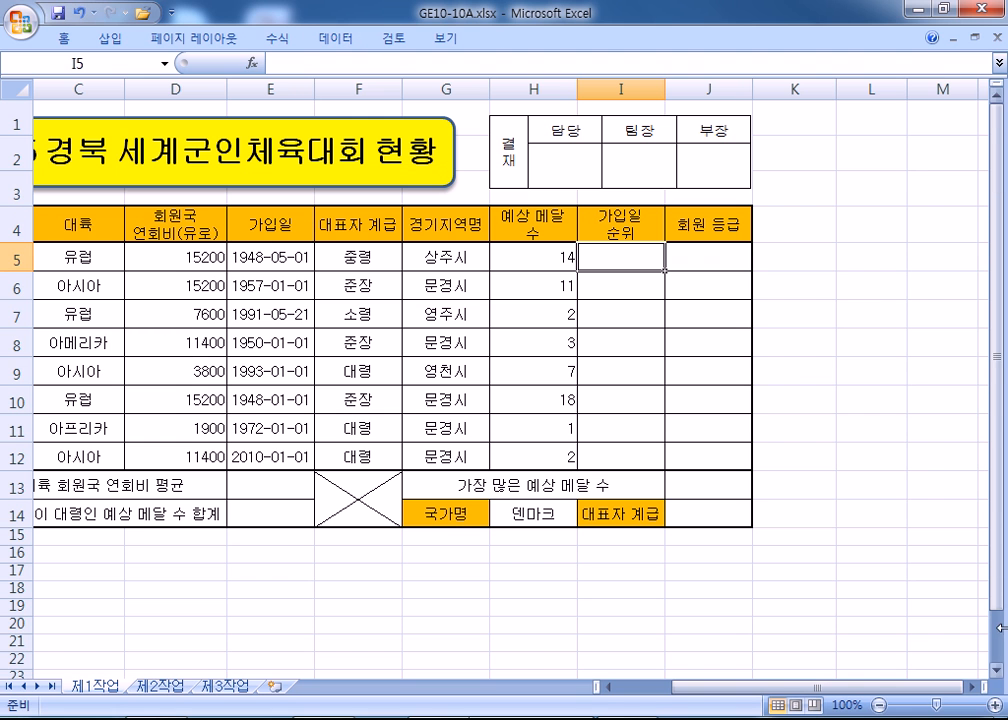
click(997, 669)
click(997, 669)
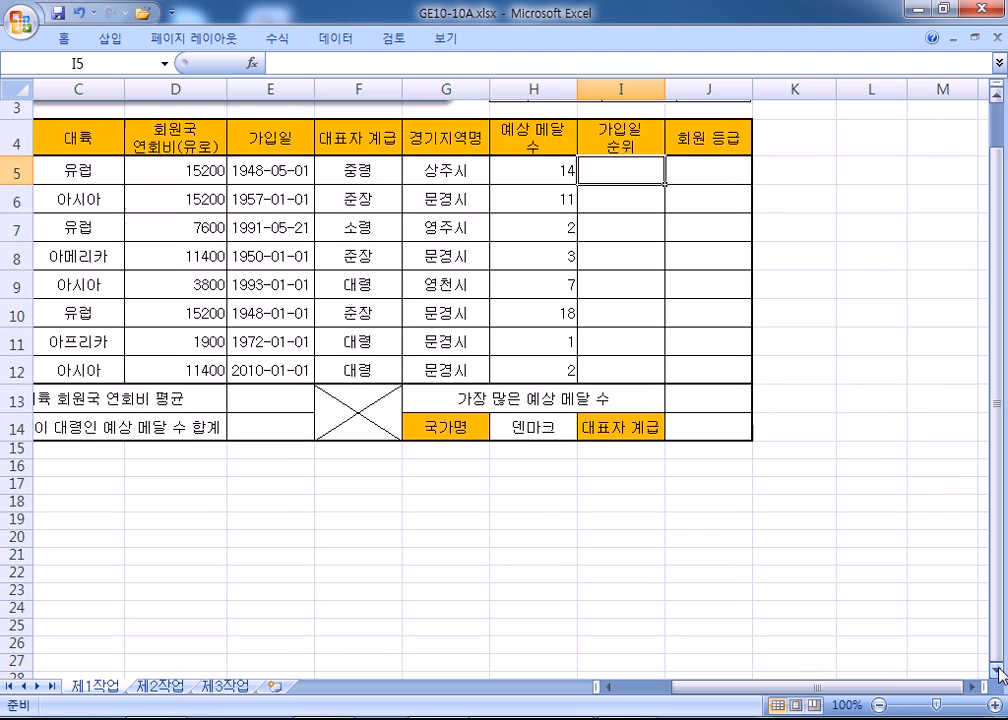
click(997, 669)
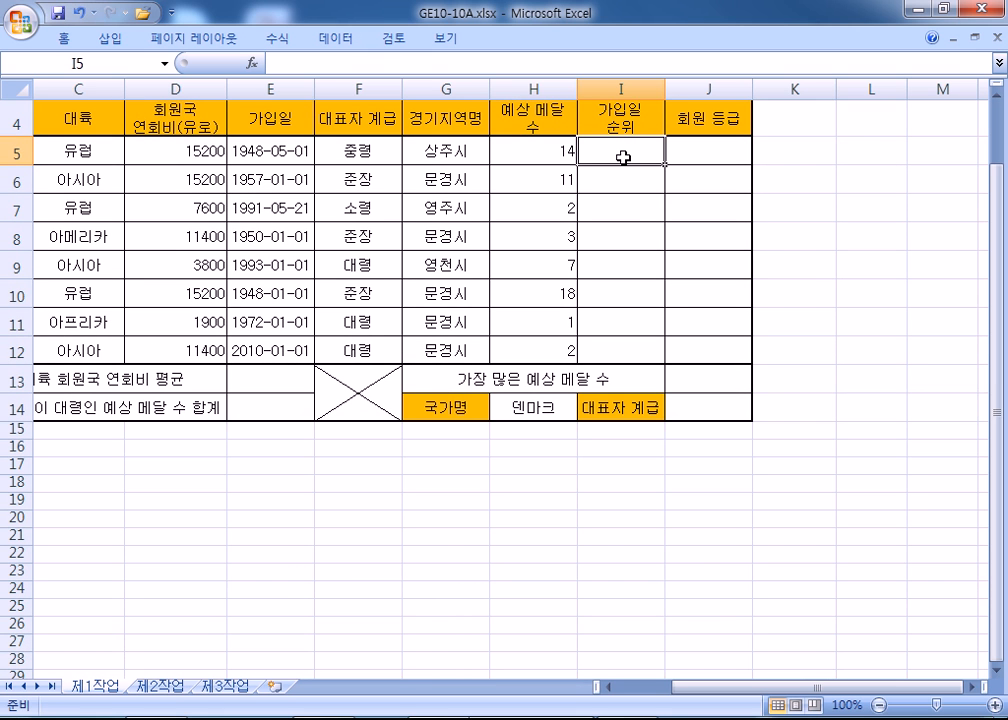
Enter the formula =RANK(E5,가입일) in I5 to rank the join date in descending order
text(=ㄱ)
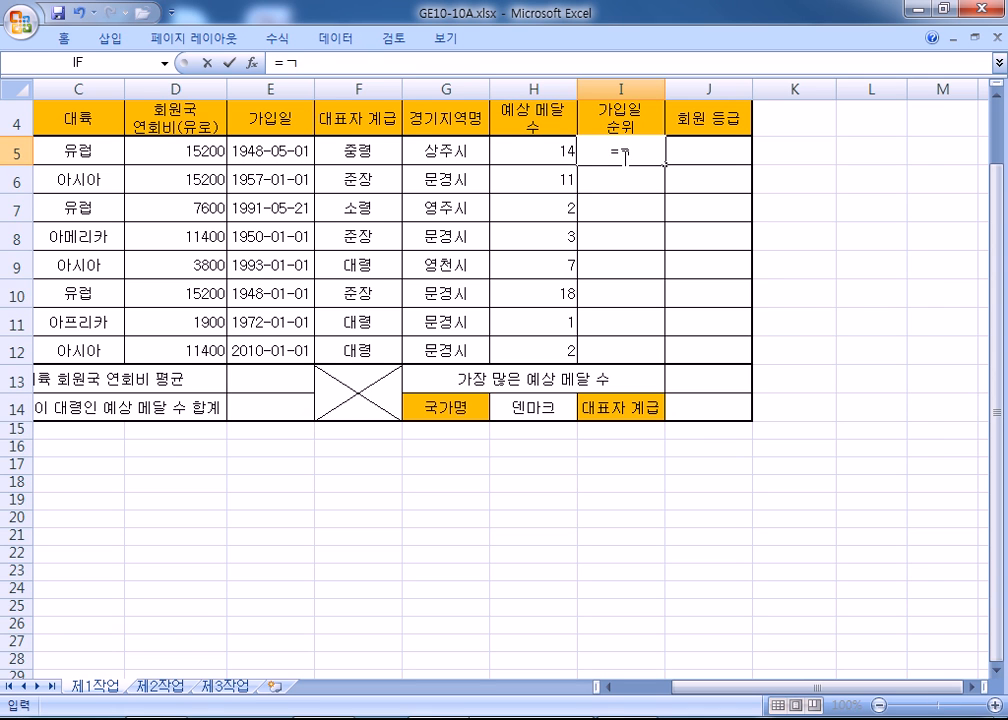
text(RANK()
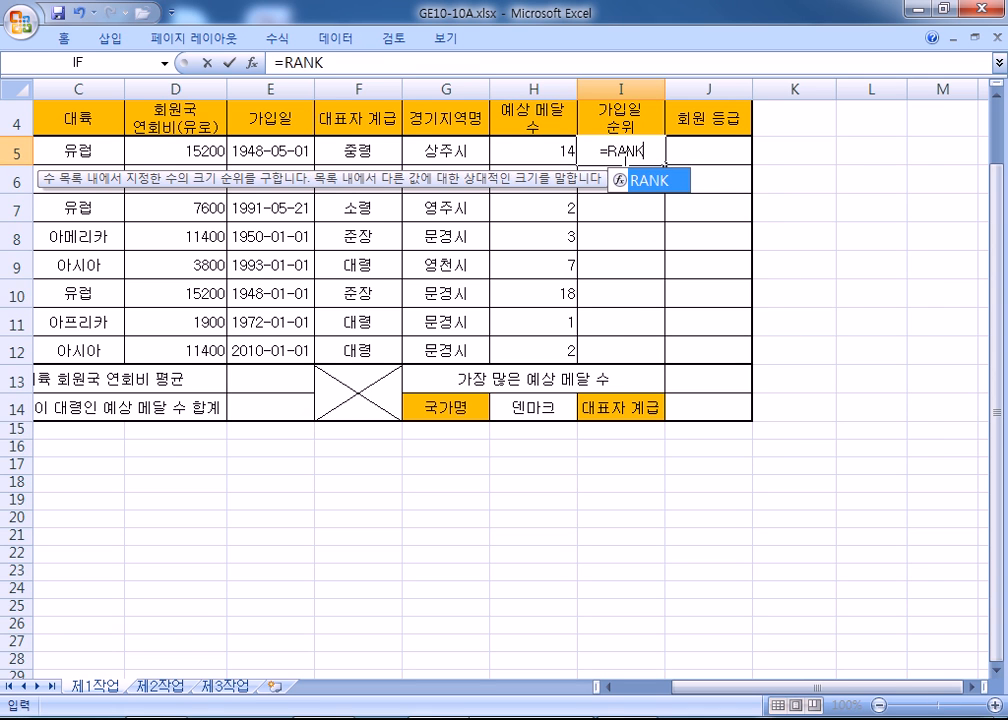
click(265, 153)
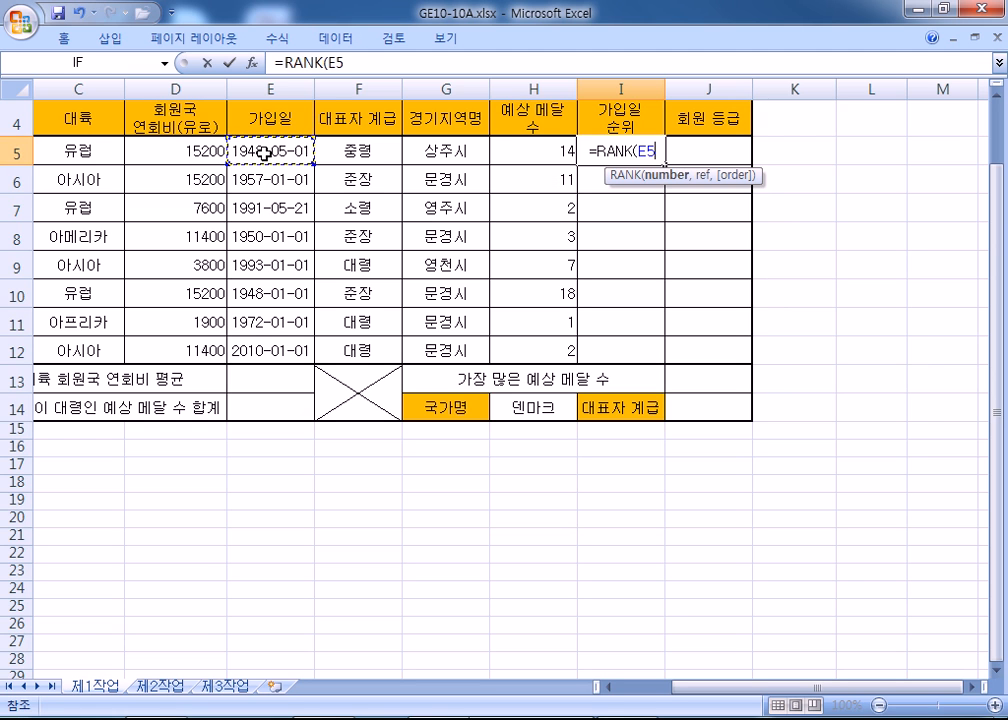
text(,)
drag(259, 153, 260, 350)
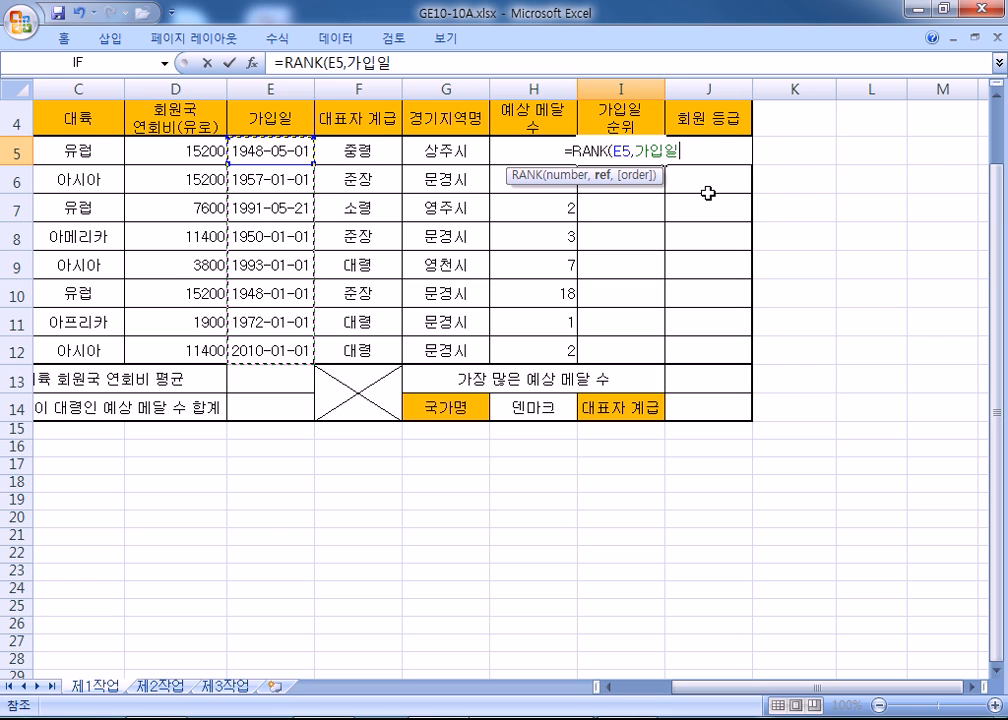
text(,)
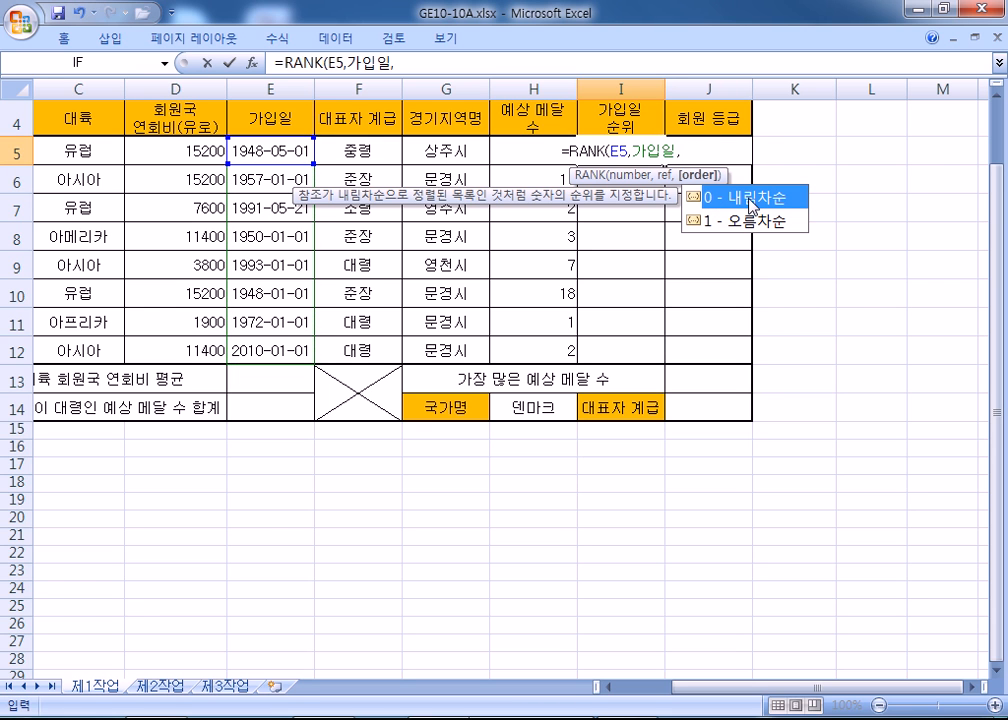
key(BackSpace)
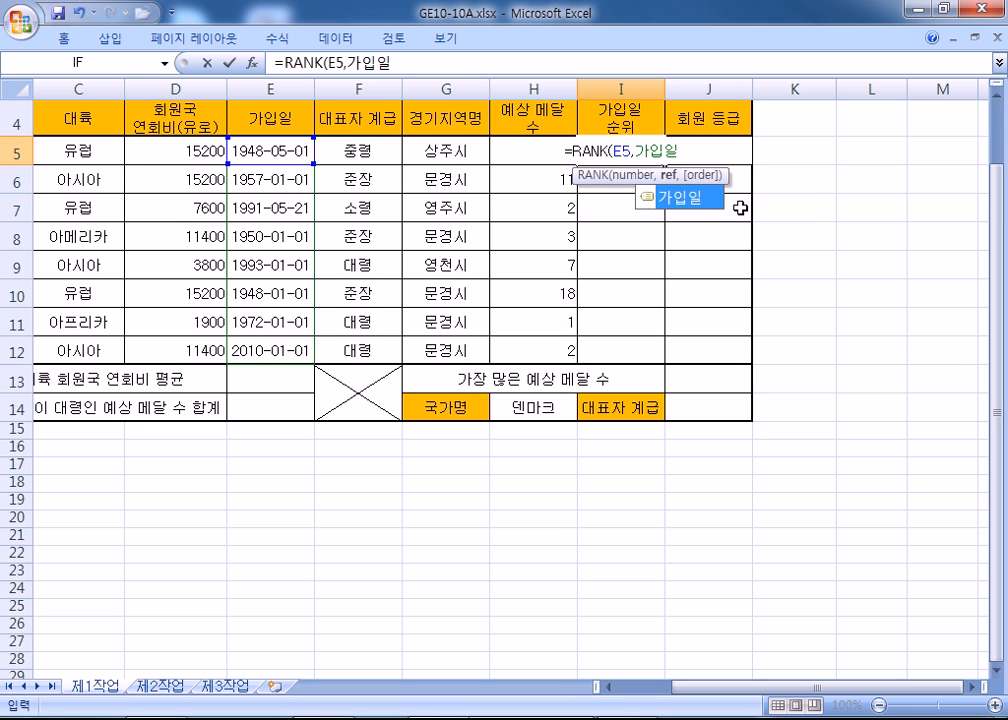
text())
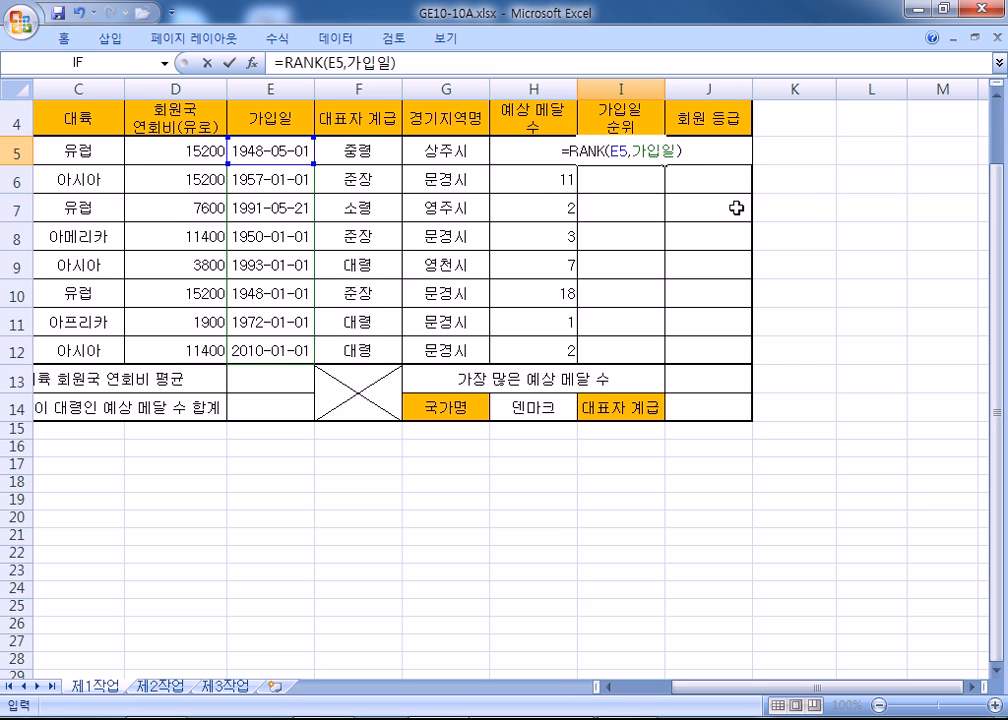
key(Return)
Fill the rank formula from I5 down to I12 without copying the formatting
click(622, 154)
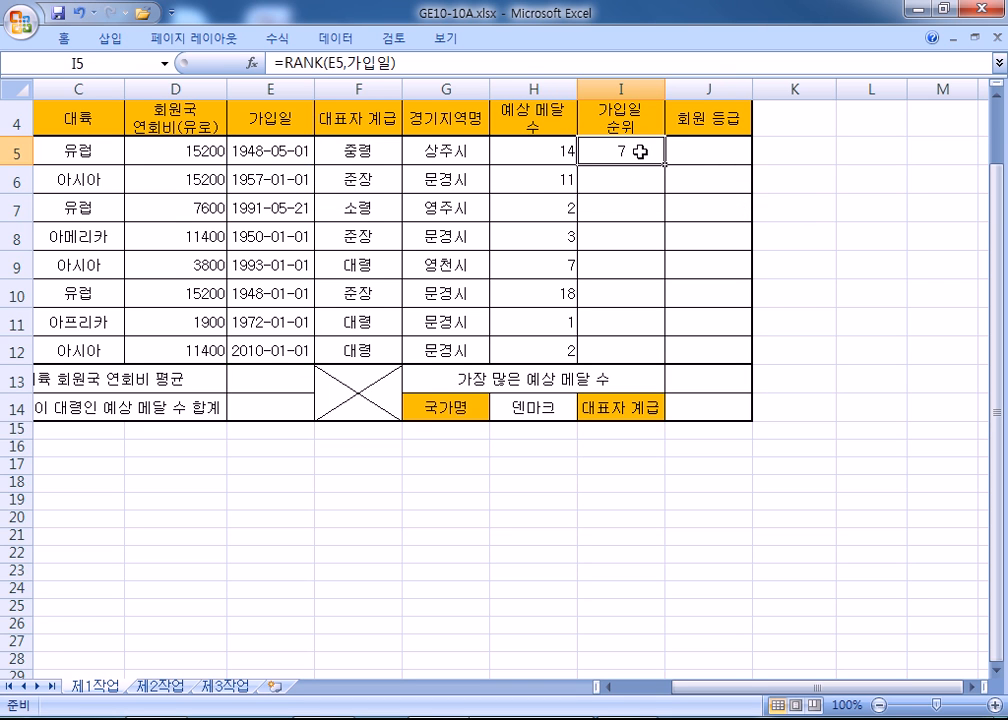
drag(664, 165, 662, 366)
click(756, 477)
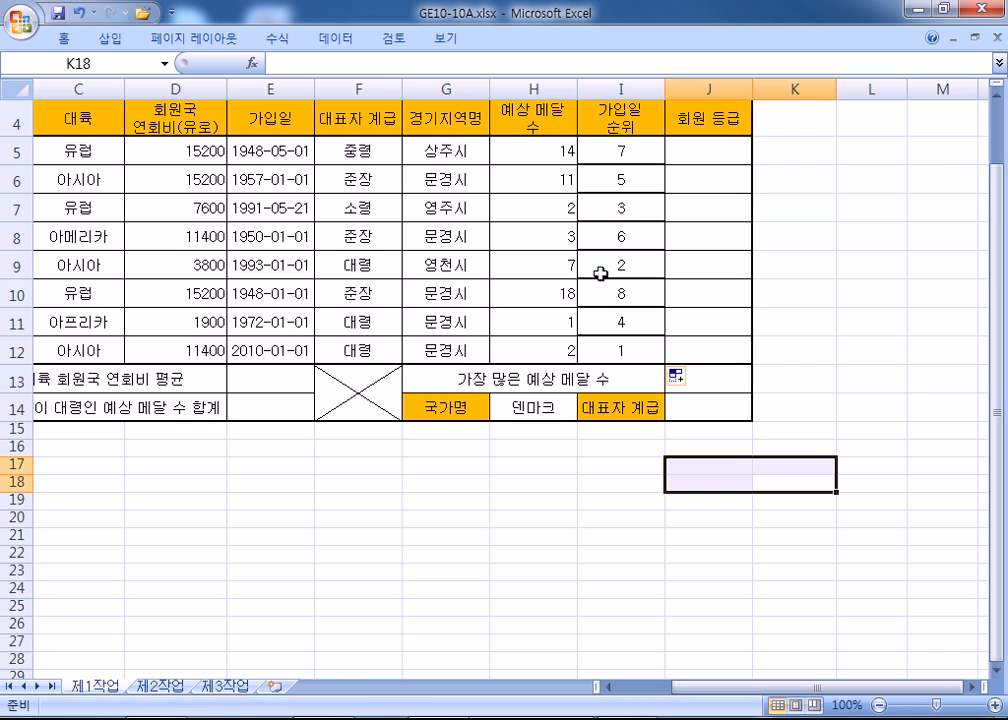
click(635, 154)
click(684, 378)
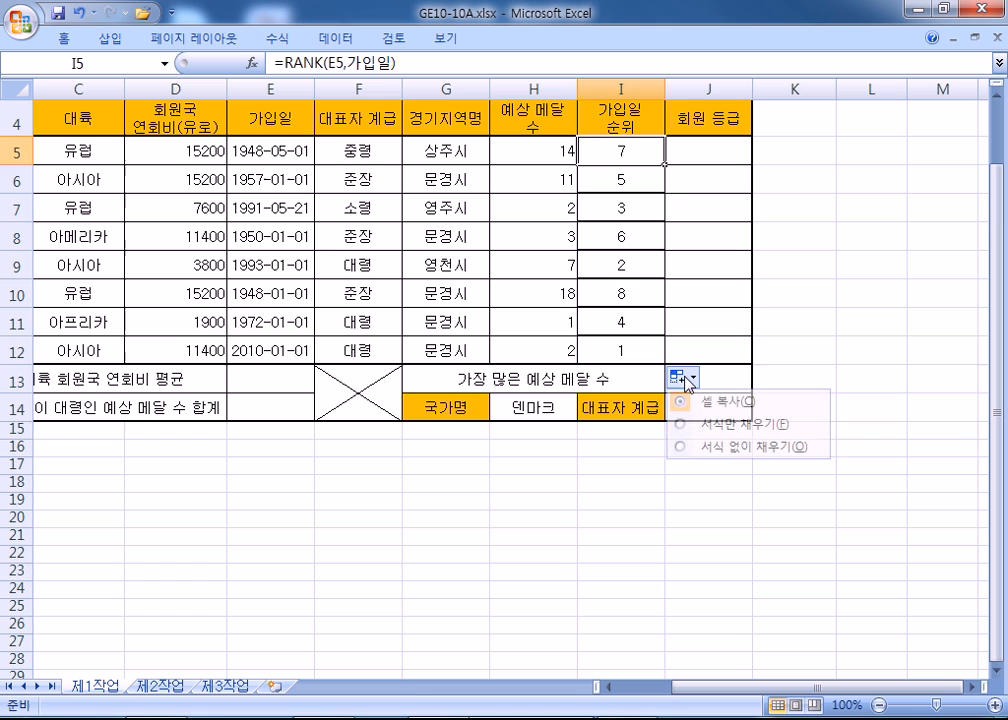
click(718, 451)
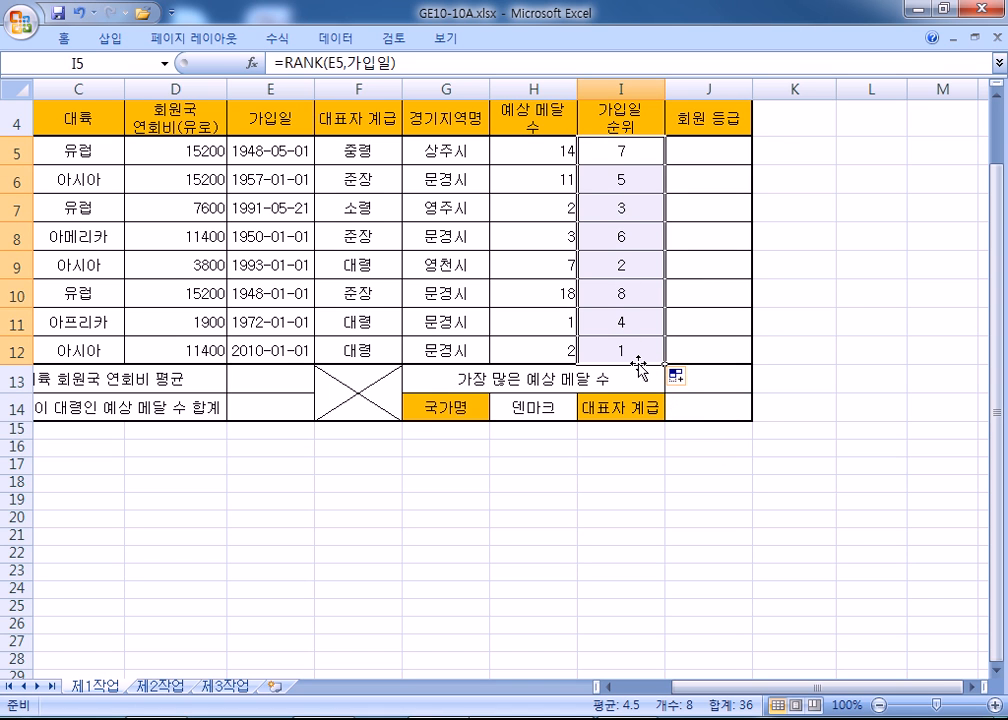
Turn off center alignment for the rank values in I5:I12
click(64, 38)
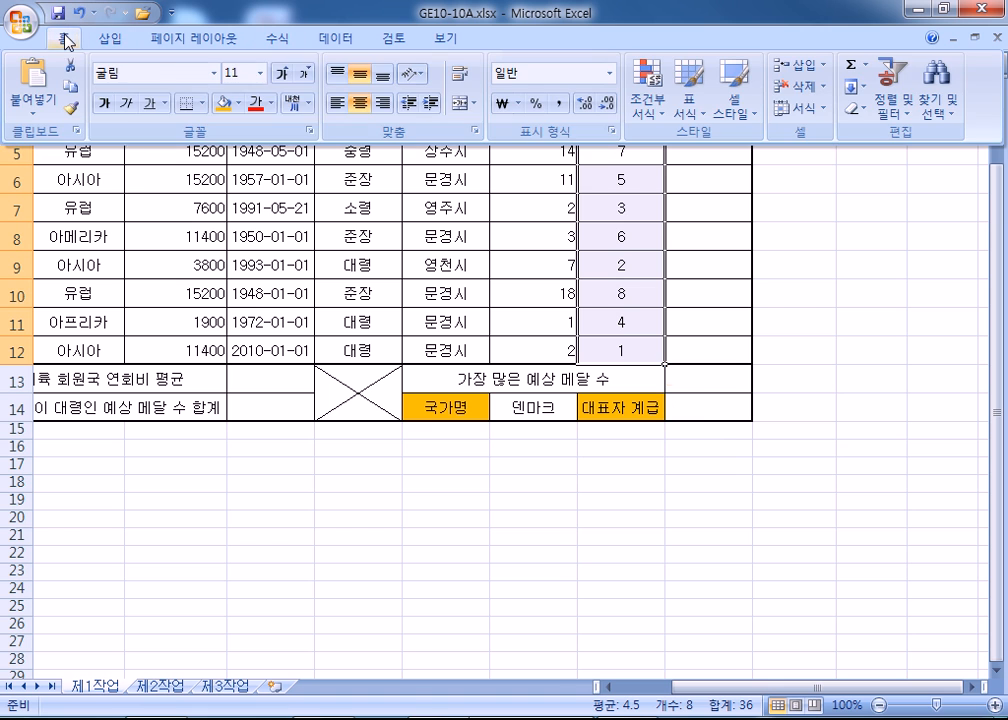
click(359, 102)
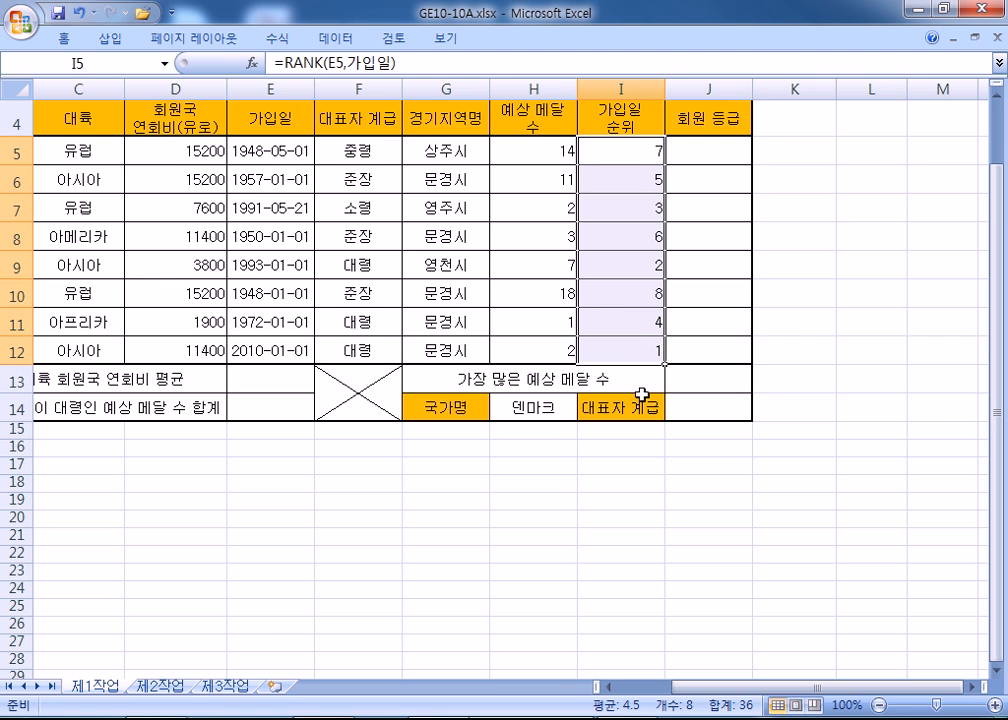
click(646, 480)
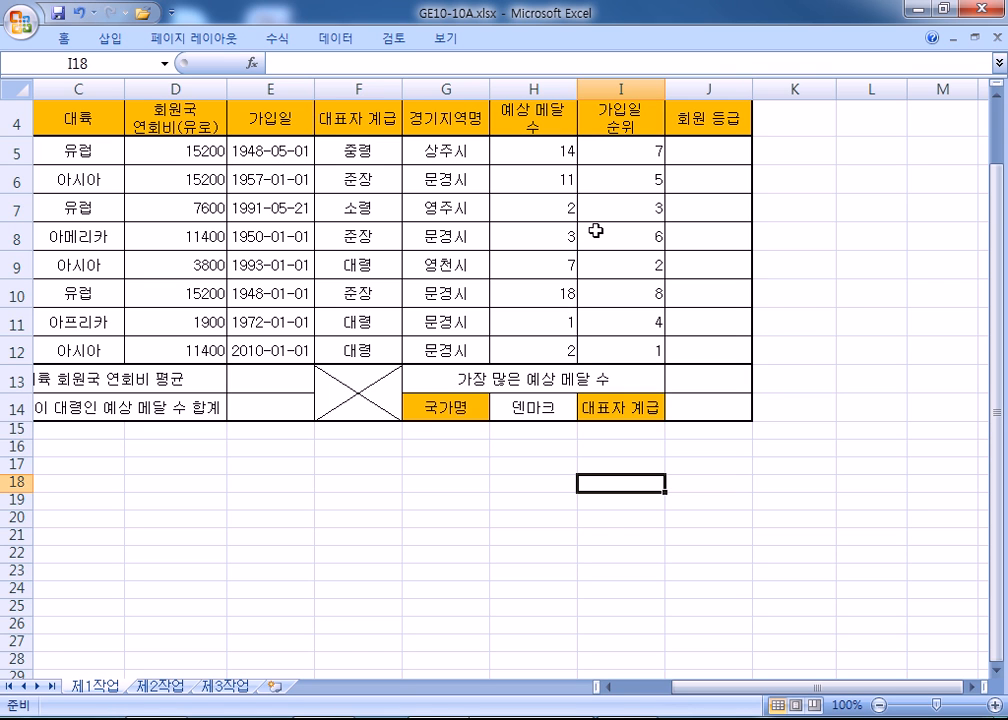
Apply the comma style to the annual fee amounts in D5:D12
drag(160, 152, 170, 353)
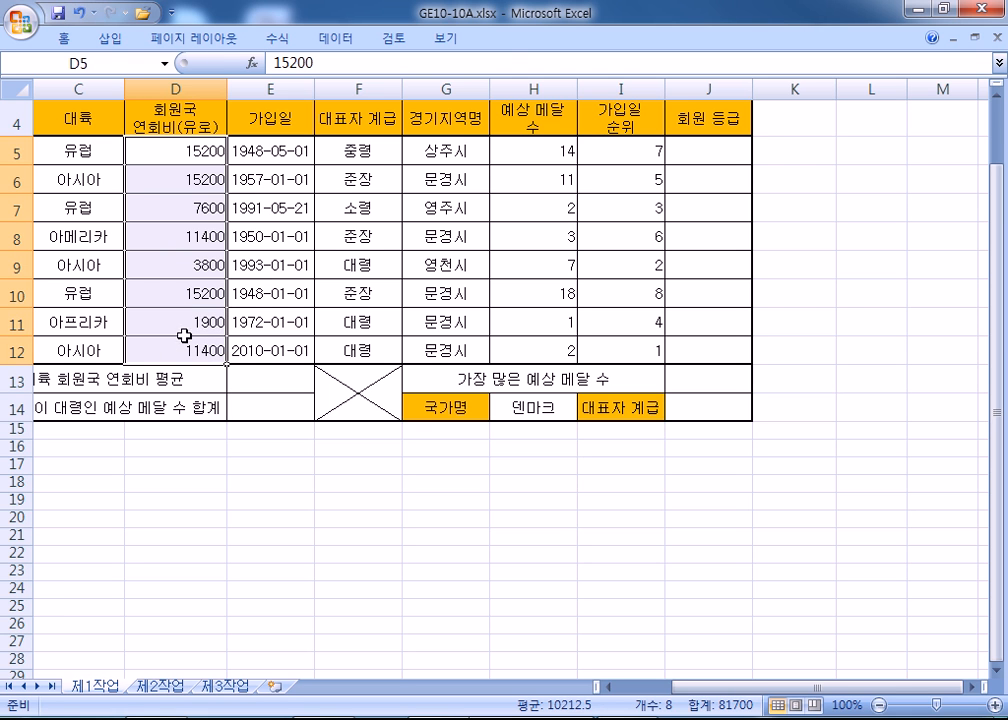
click(63, 38)
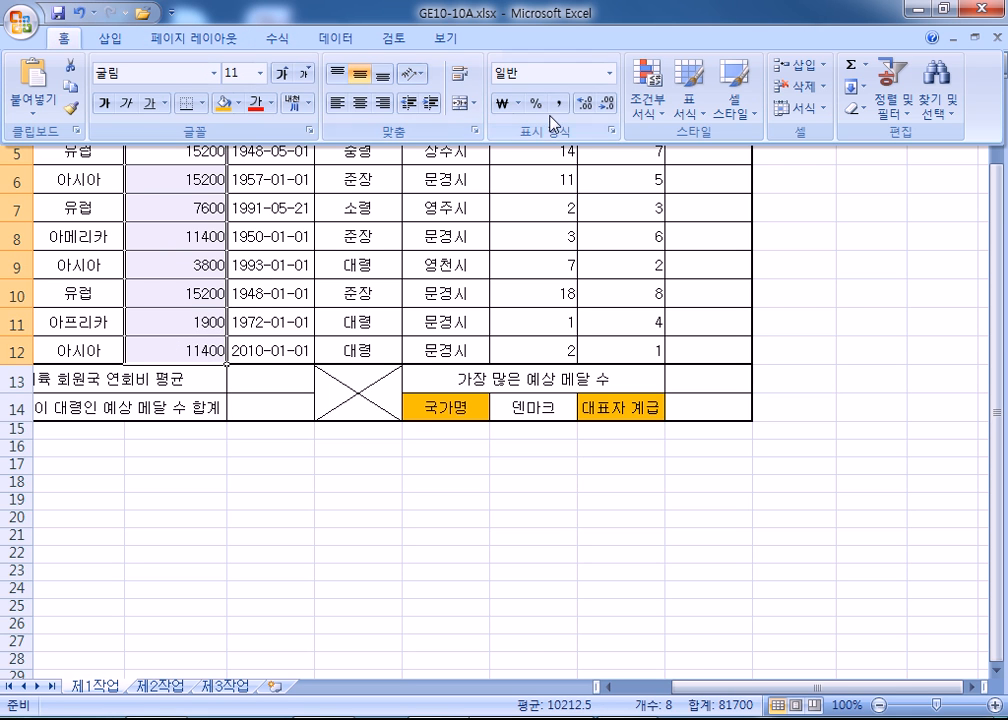
click(558, 103)
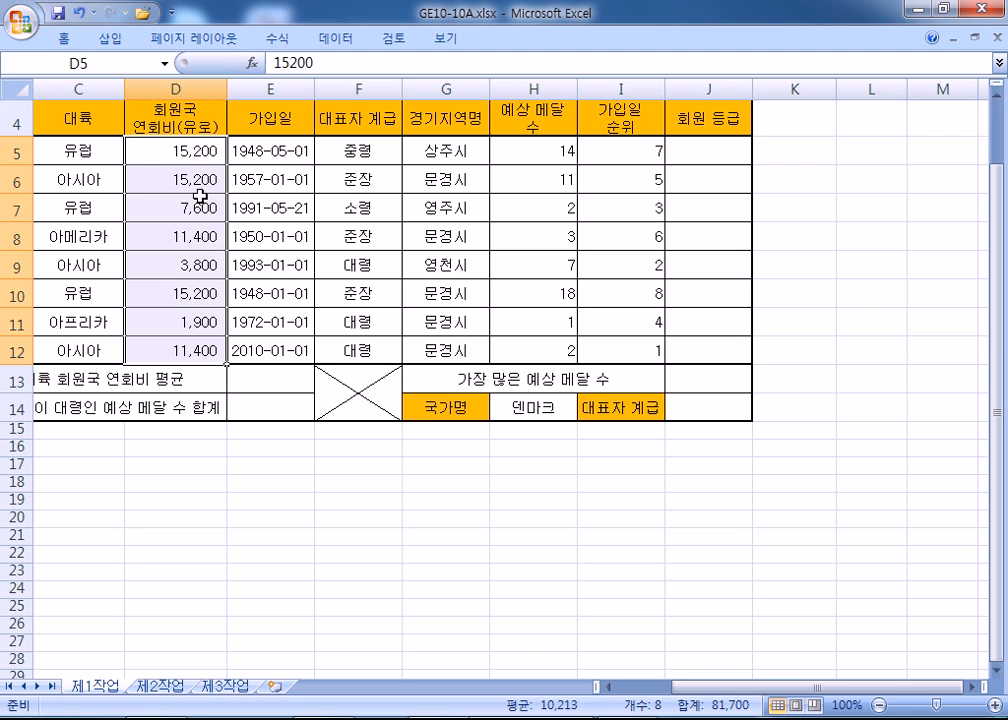
Enter the formula =IF(D5<2000,"A등급",IF(D5<4000,"B등급","C등급")) in J5 to grade the member by annual fee
click(683, 153)
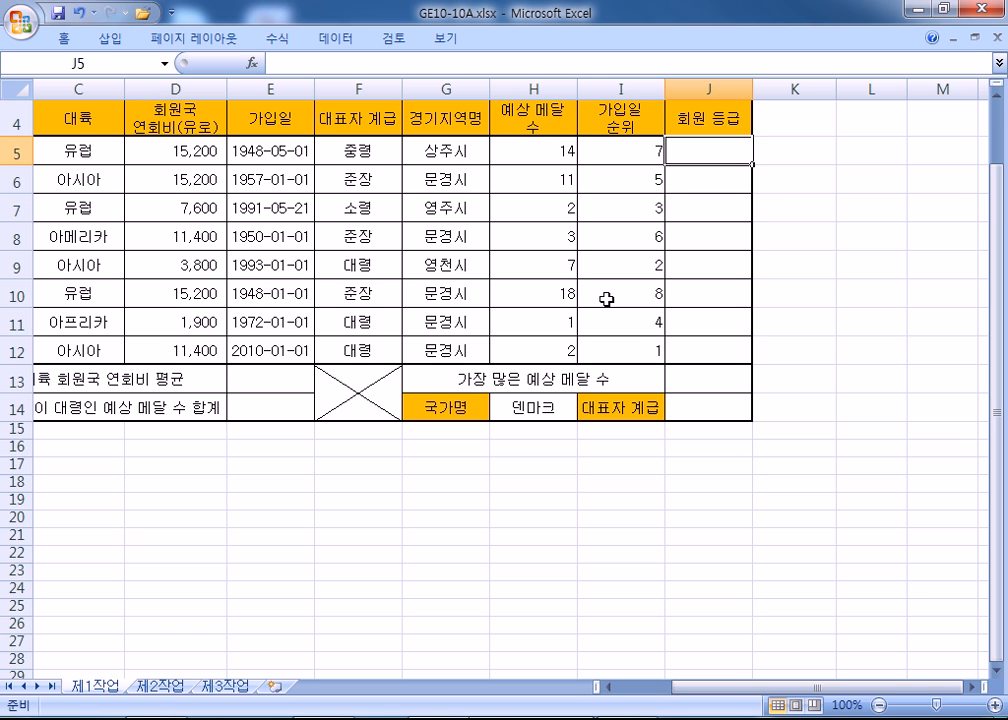
click(183, 152)
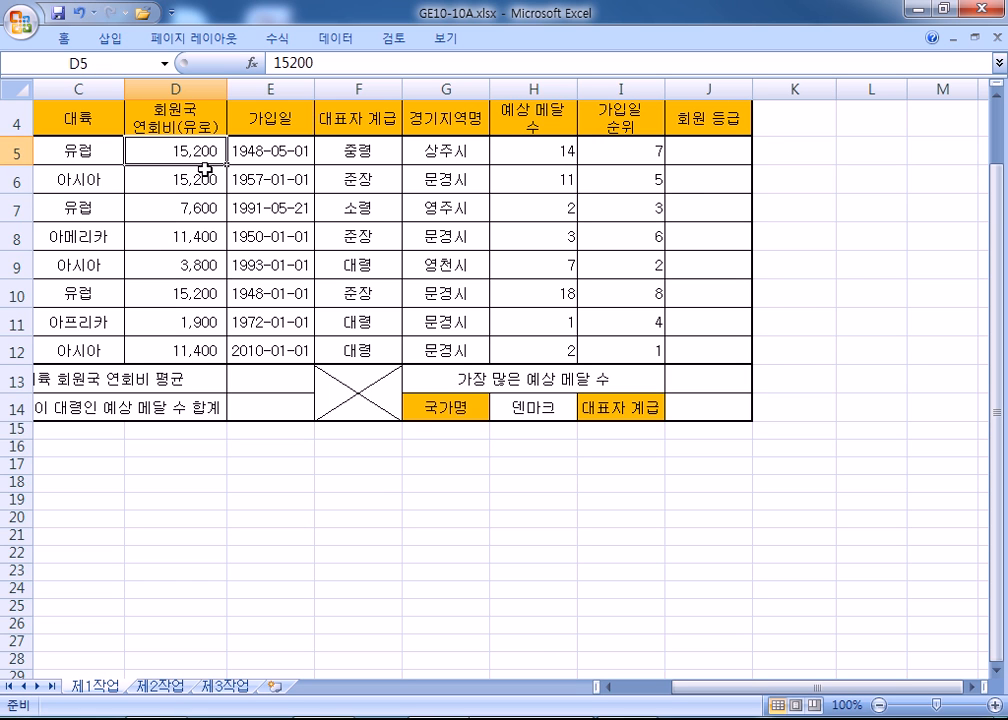
click(727, 160)
text(=IF()
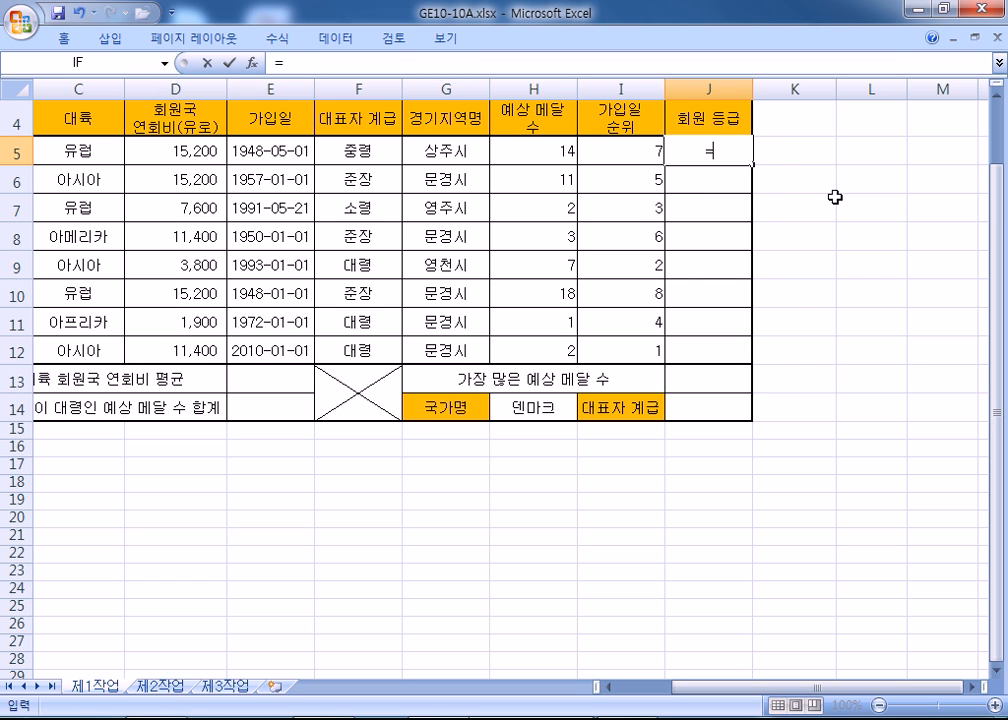
key(Left)
key(Left)
key(Left)
key(Left)
key(Left)
key(Left)
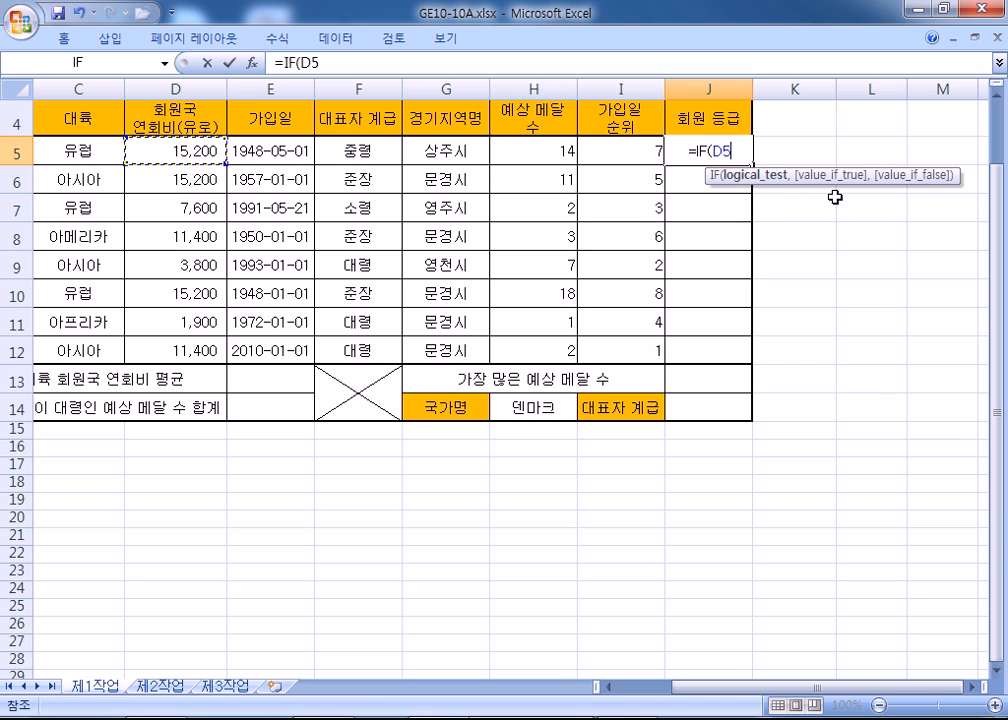
text(<2000)
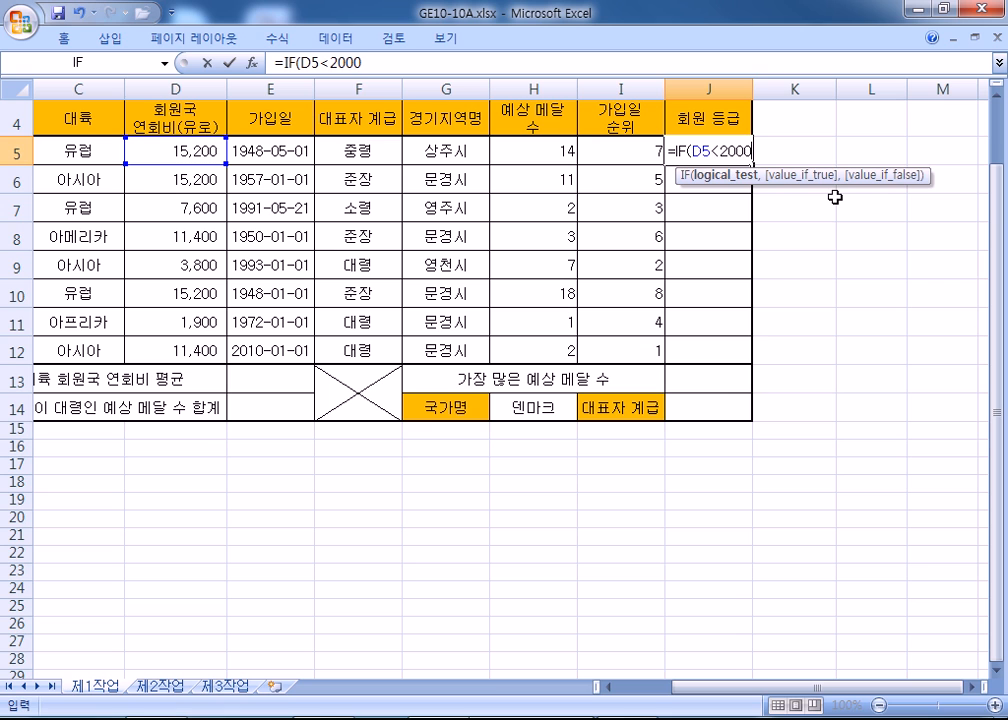
text(,")
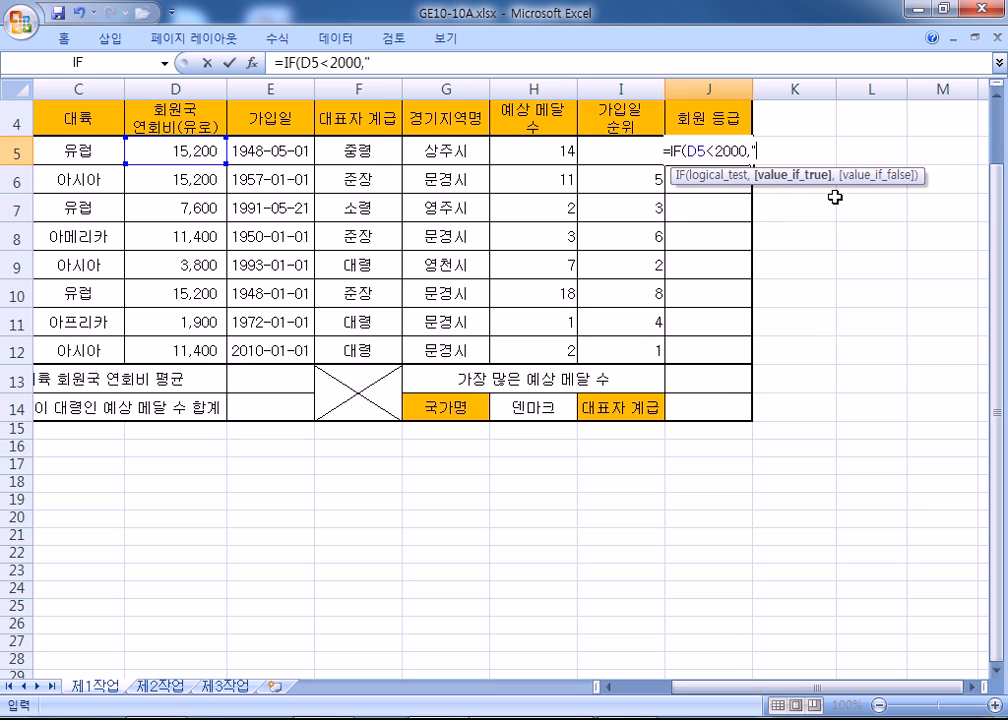
text(ㅁ)
key(Hangul)
key(BackSpace)
text(A등)
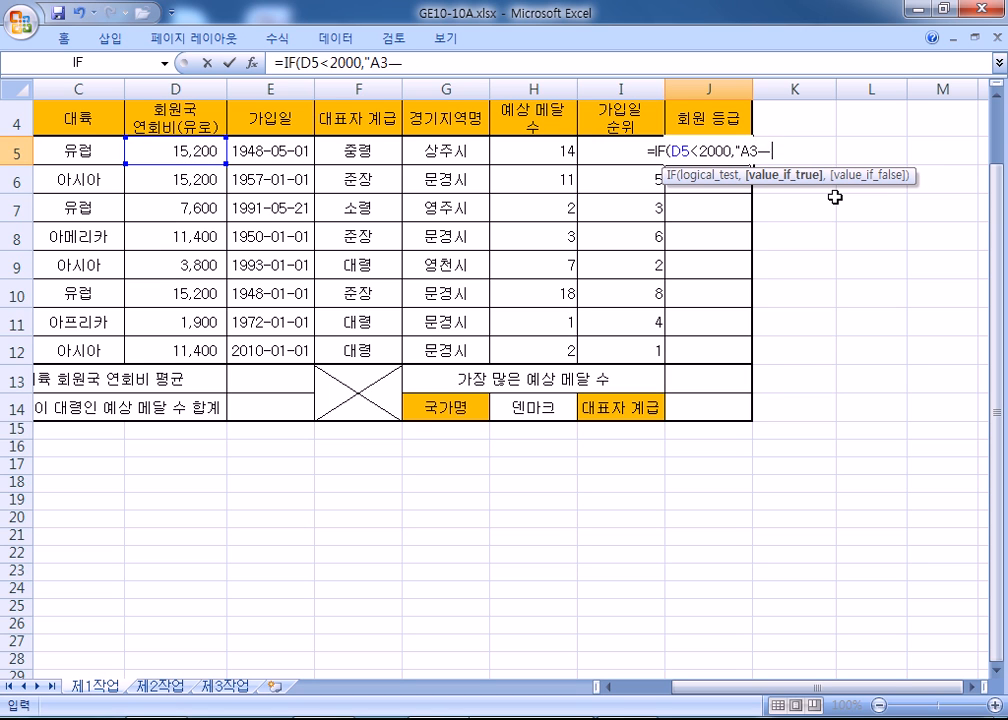
text(급)
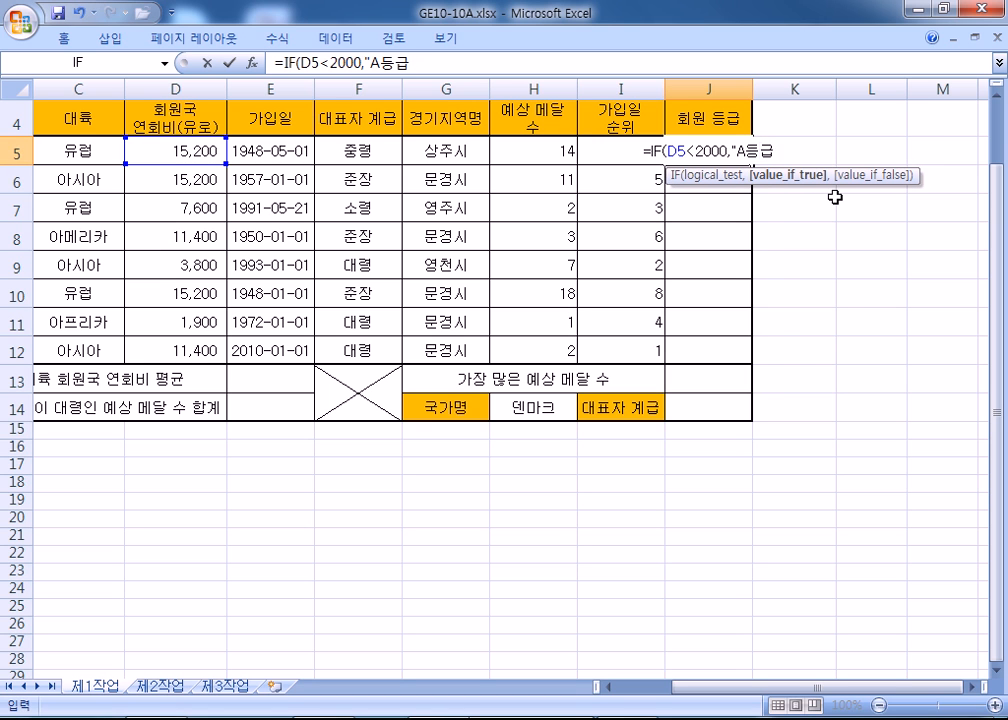
text(",IF()
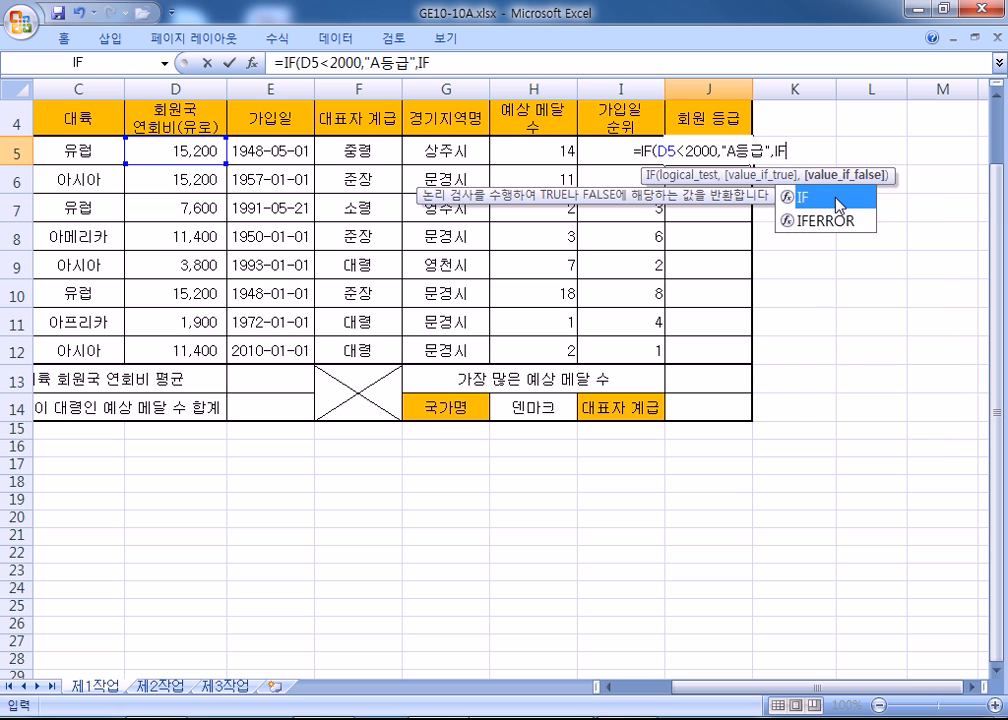
key(Left)
key(Left)
key(Left)
key(Left)
key(Left)
key(Left)
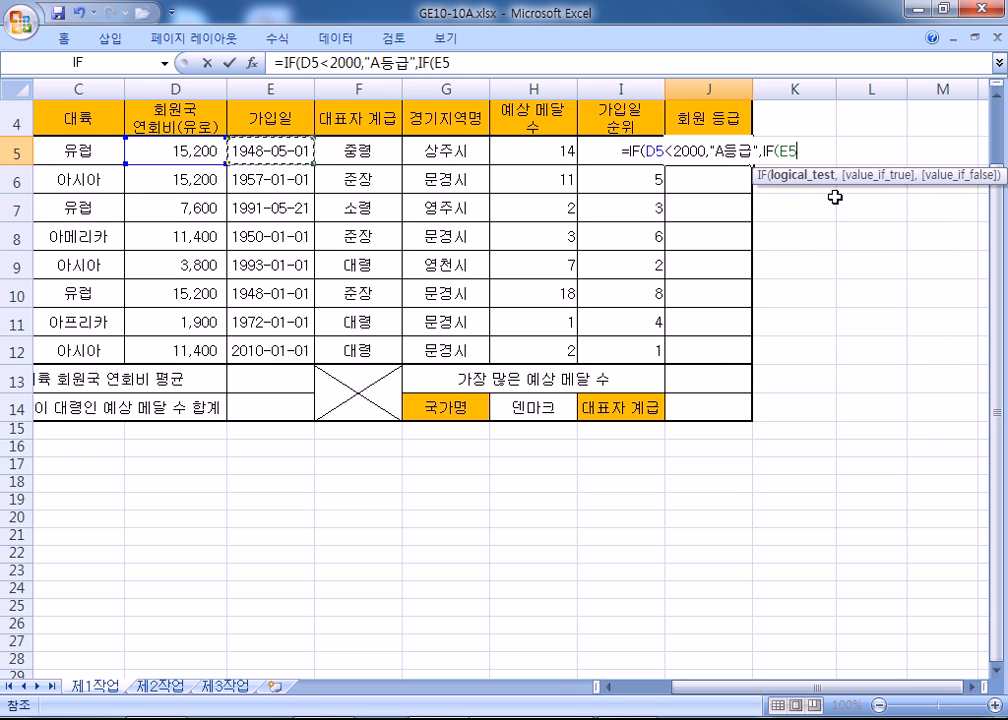
text(<4000M)
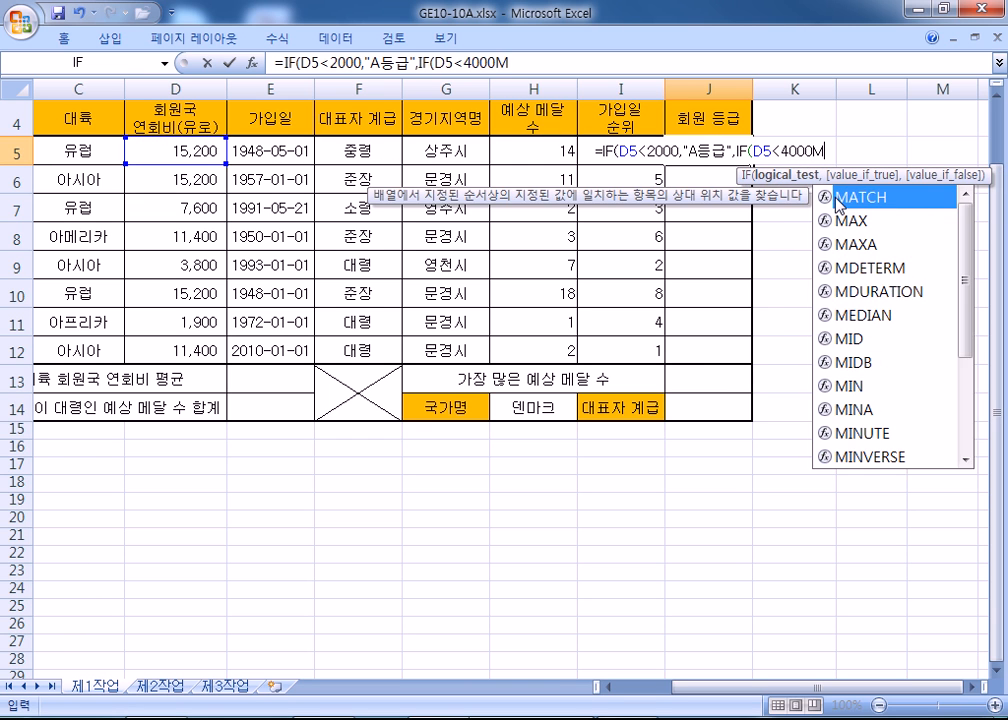
key(BackSpace)
text(,)
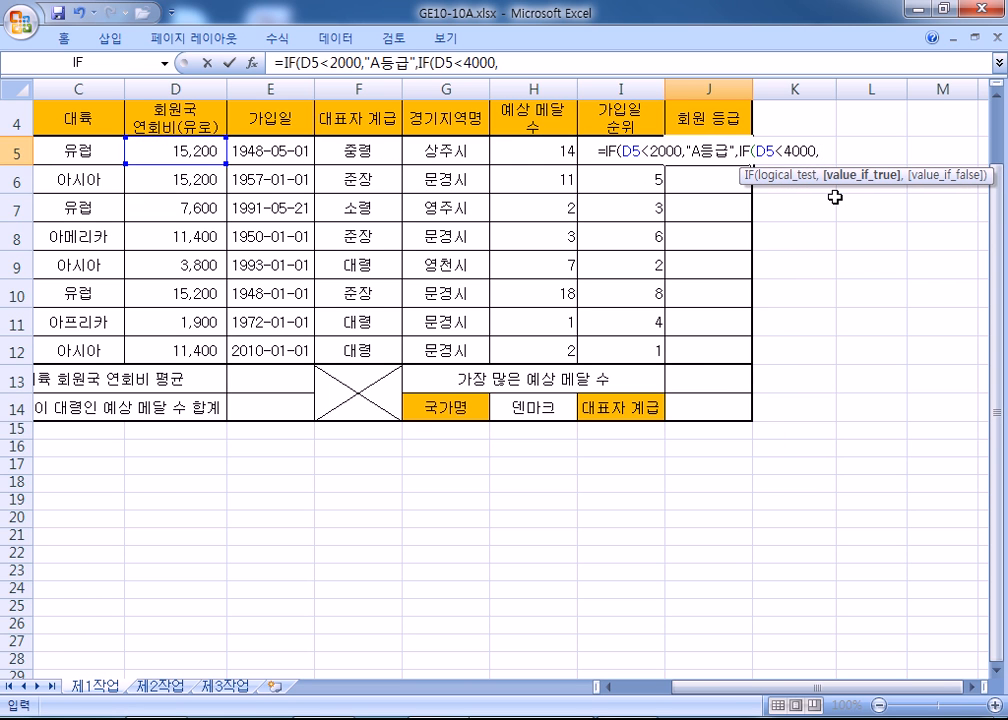
text("ㅠ)
key(BackSpace)
text(B등급",")
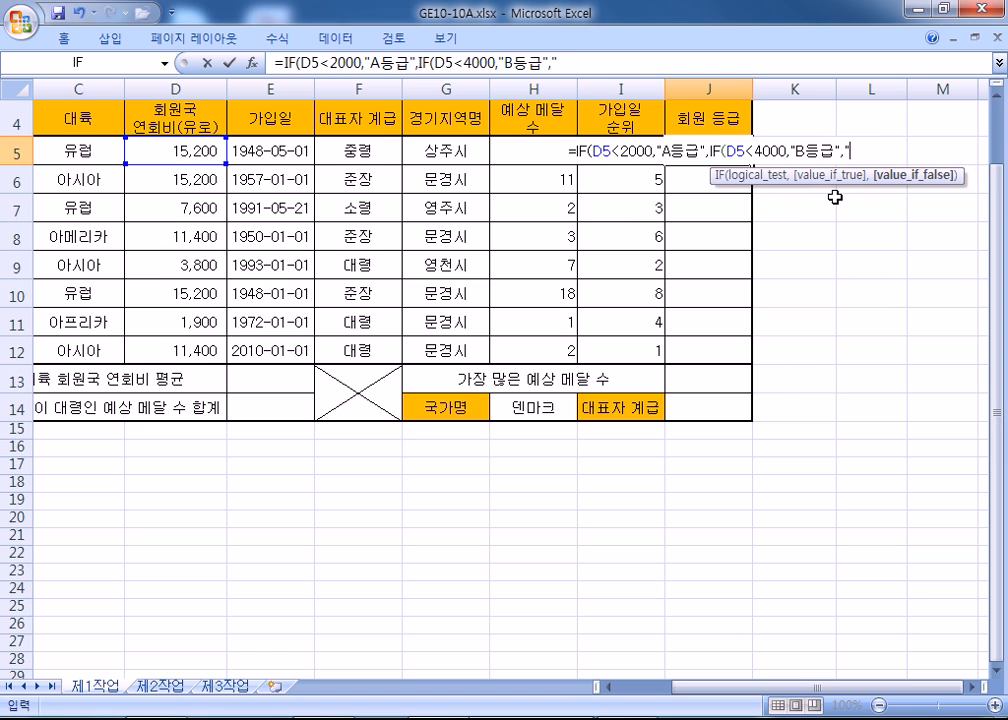
text(C)
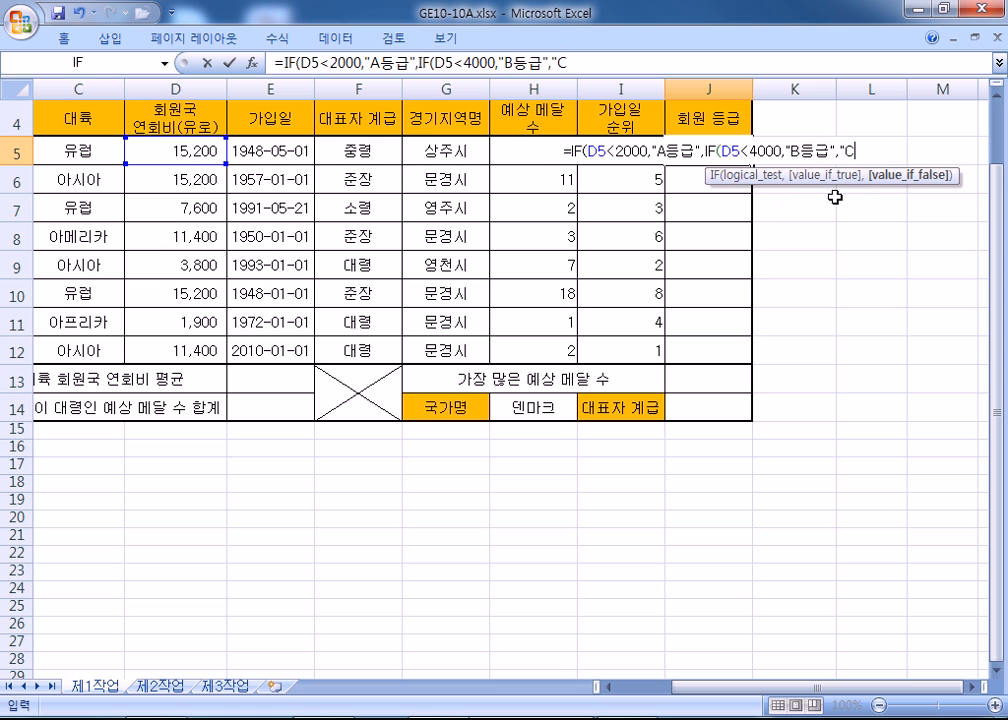
text(등급")))
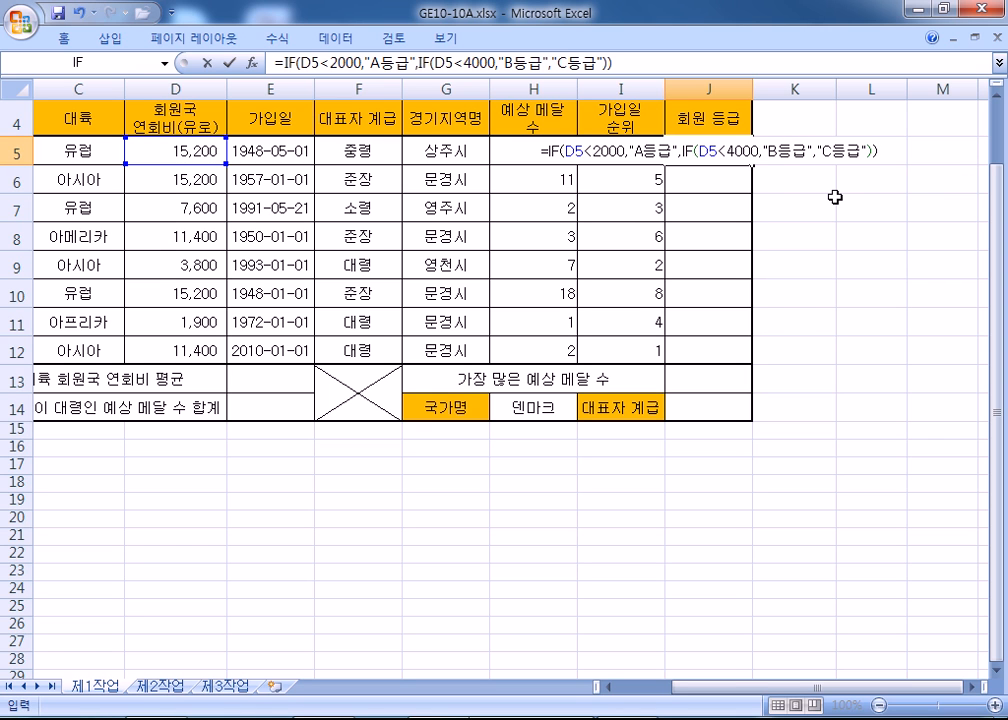
key(Return)
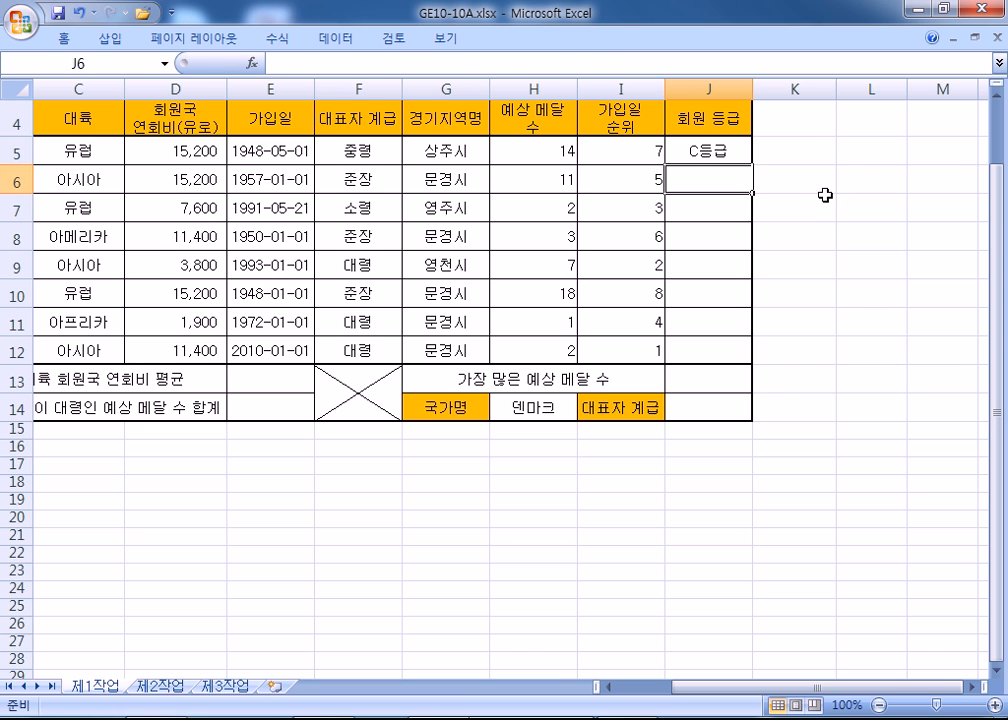
Copy the text of the RANK formula in I5 and paste it as the first line of a new Notepad document
click(711, 149)
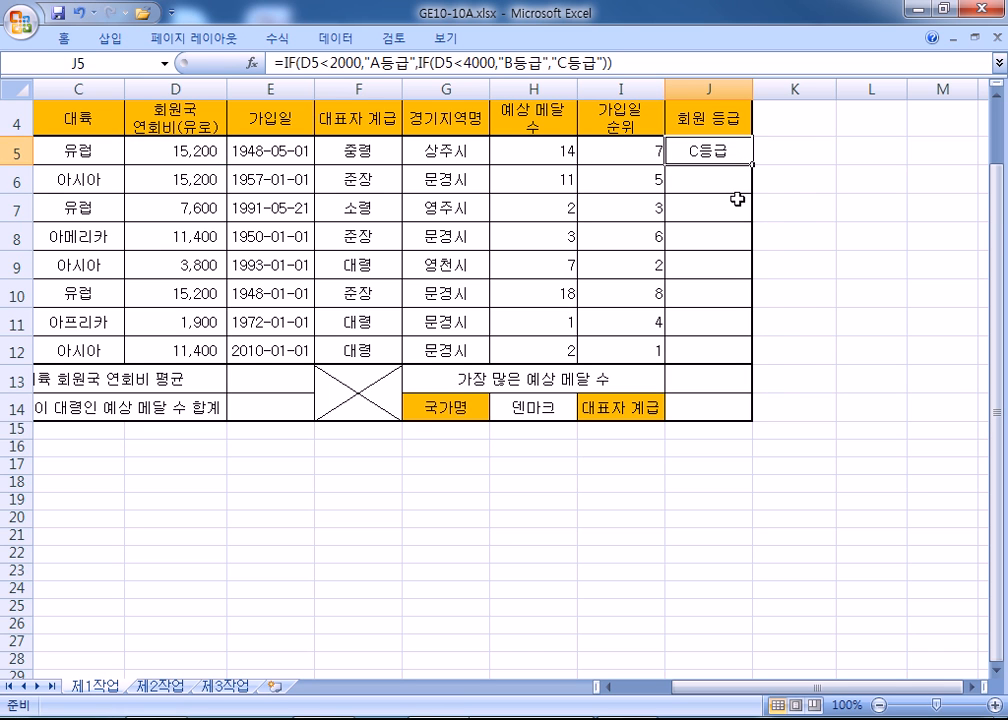
click(630, 146)
drag(411, 63, 271, 63)
key(ctrl+c)
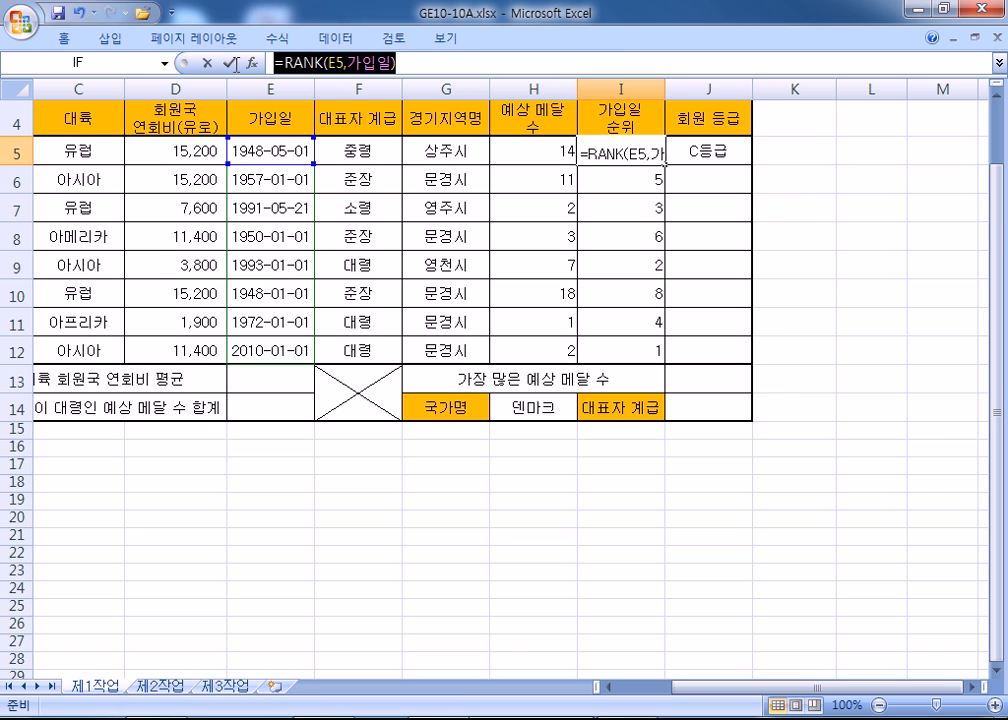
click(8, 717)
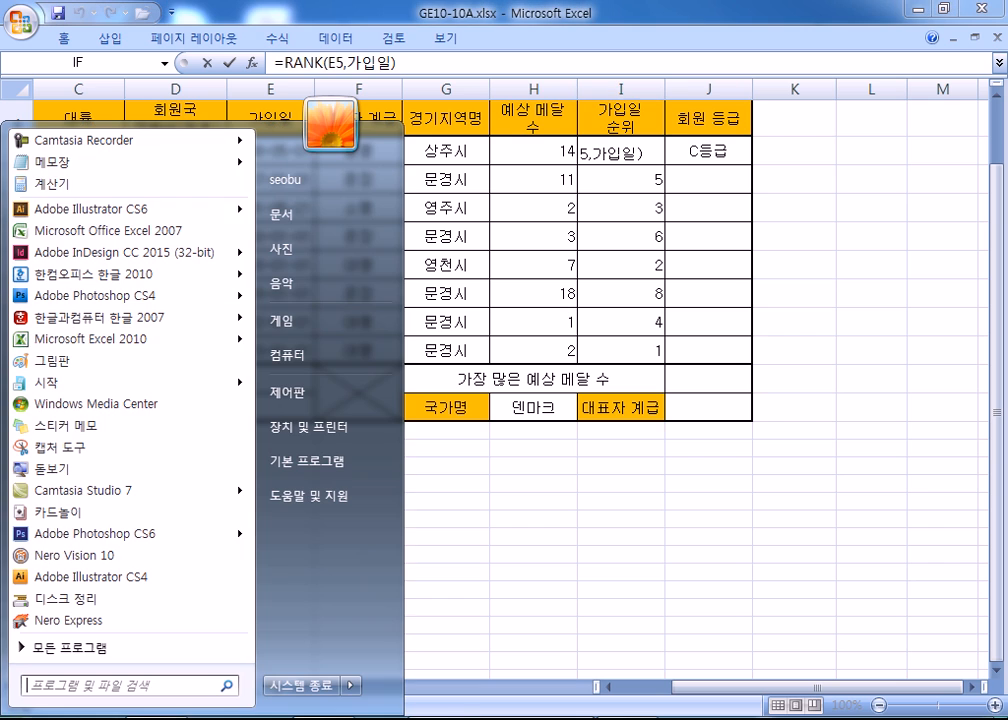
click(45, 161)
key(ctrl+v)
key(Return)
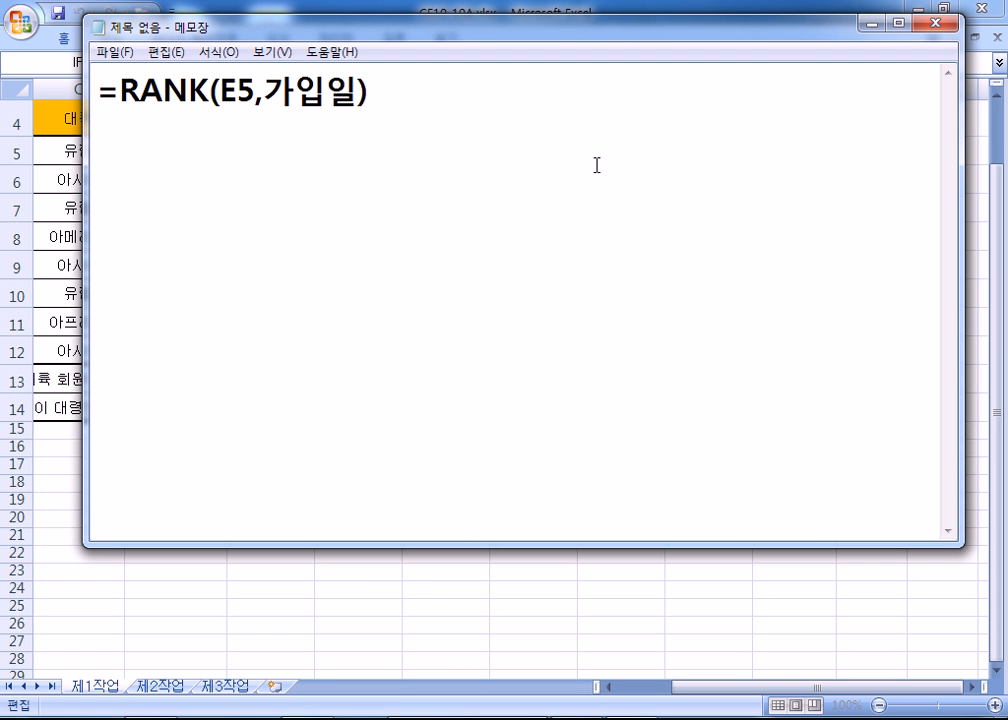
Copy the text of J5's IF formula from Excel onto the second Notepad line and widen the Notepad window to the full screen width
key(alt+Tab)
drag(617, 65, 272, 64)
key(ctrl+c)
key(alt+Tab)
key(ctrl+v)
key(Return)
drag(88, 142, 4, 140)
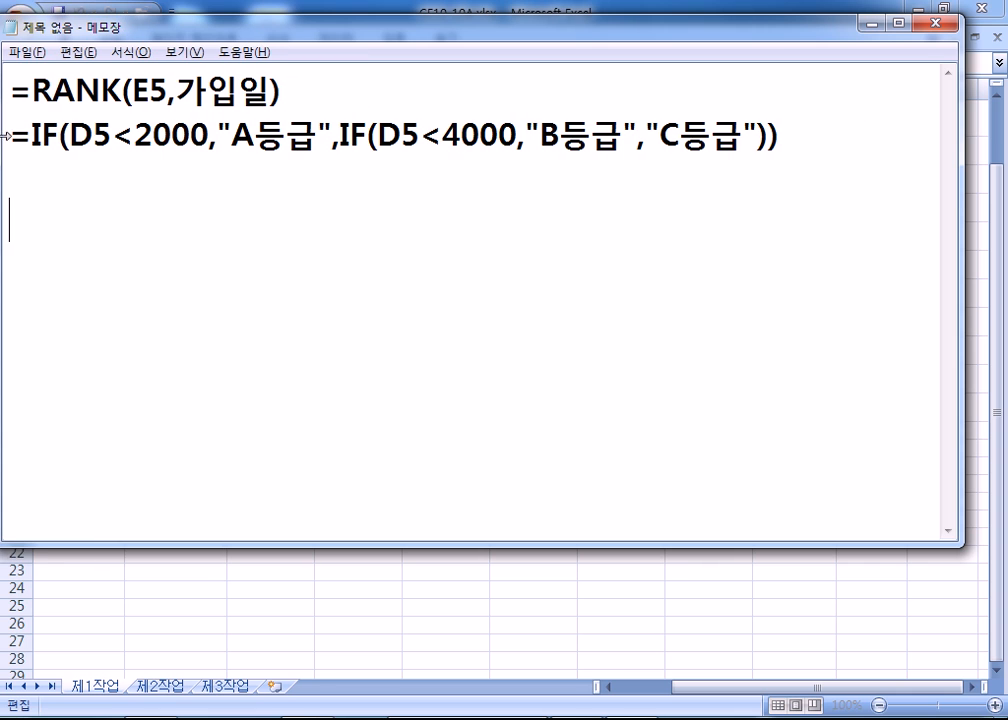
drag(961, 189, 1004, 189)
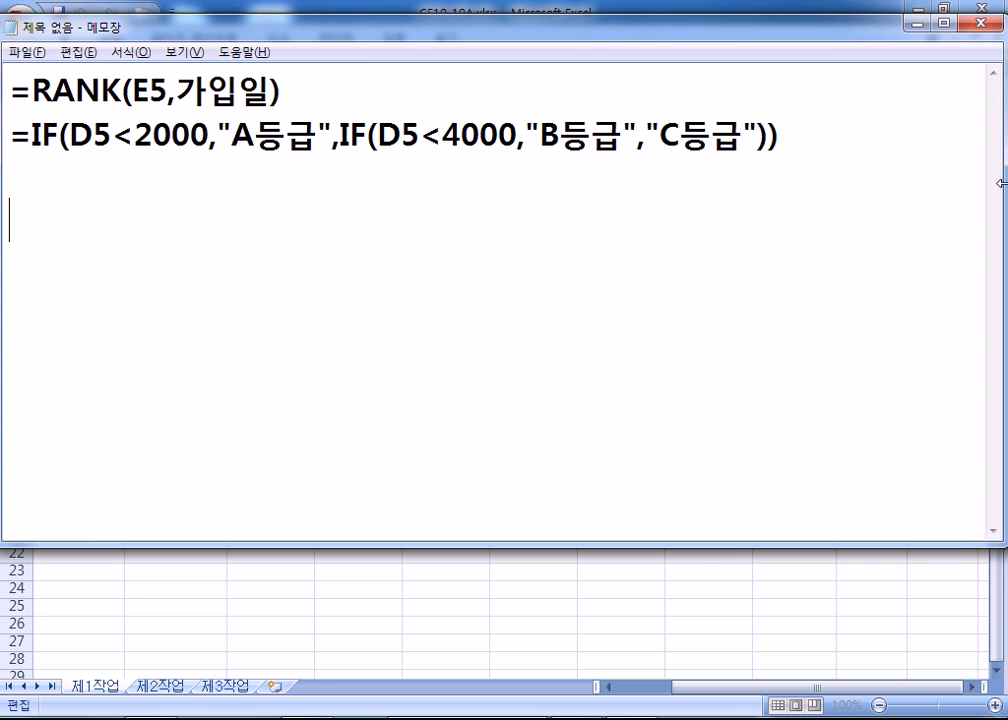
Examine the IF formula's conditions and grade results, and the 가입일 range argument of the RANK formula, in the Notepad notes
drag(58, 135, 191, 135)
drag(254, 137, 495, 137)
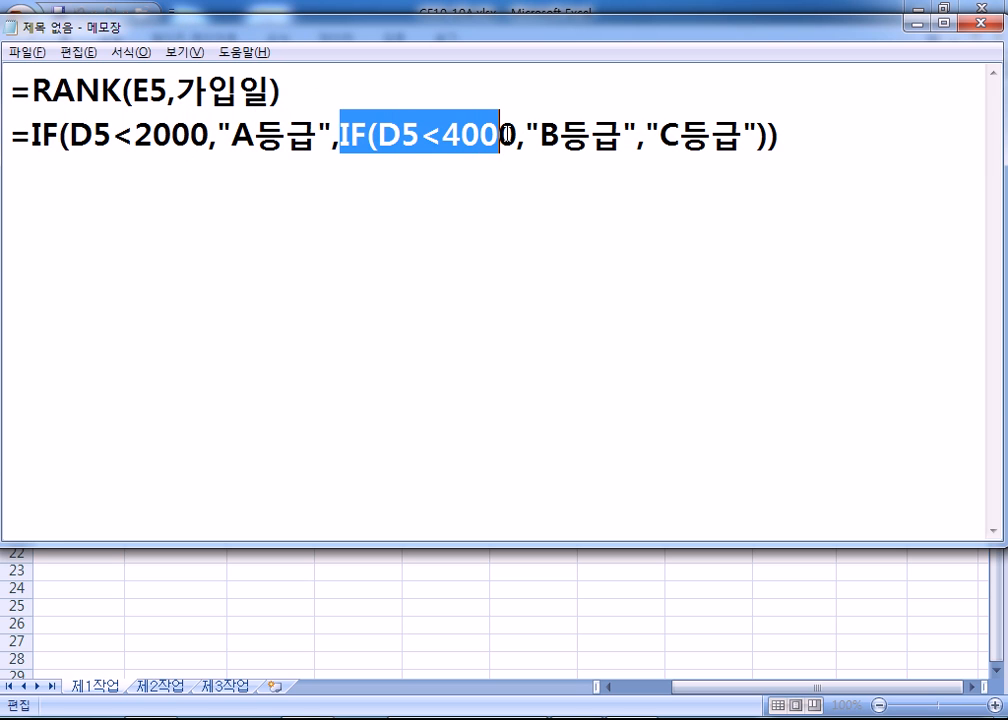
click(512, 135)
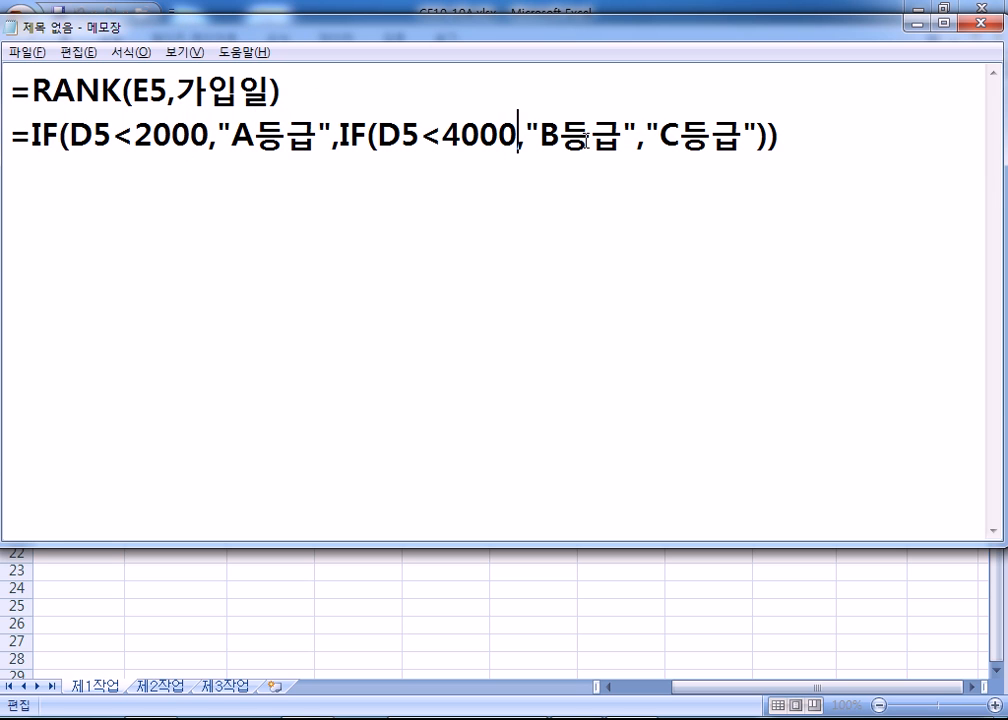
drag(646, 137, 760, 137)
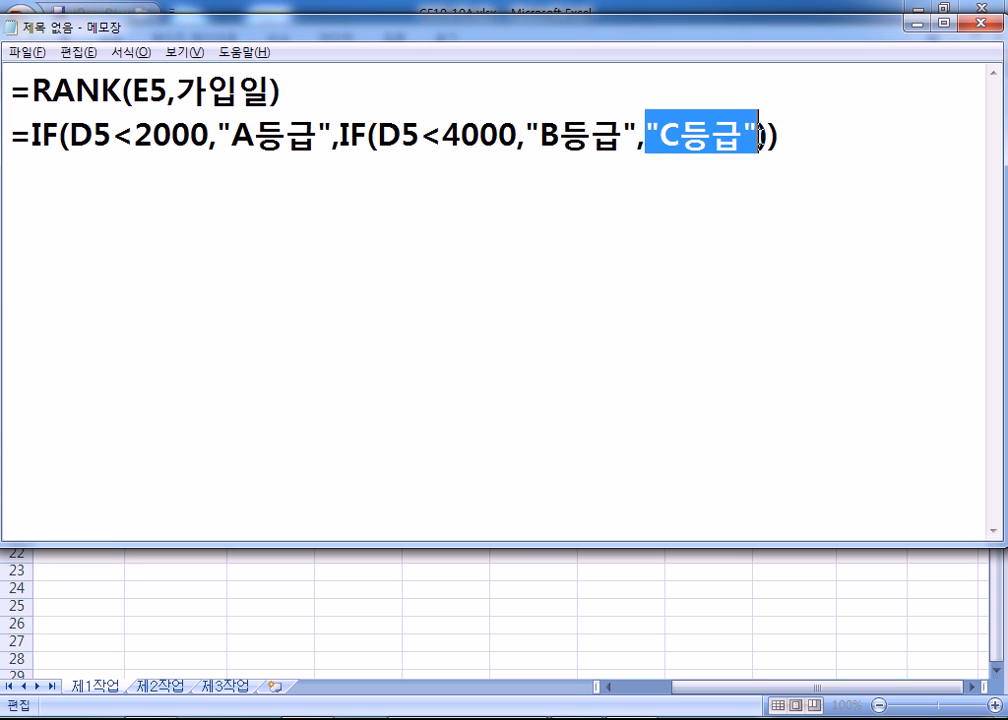
click(772, 137)
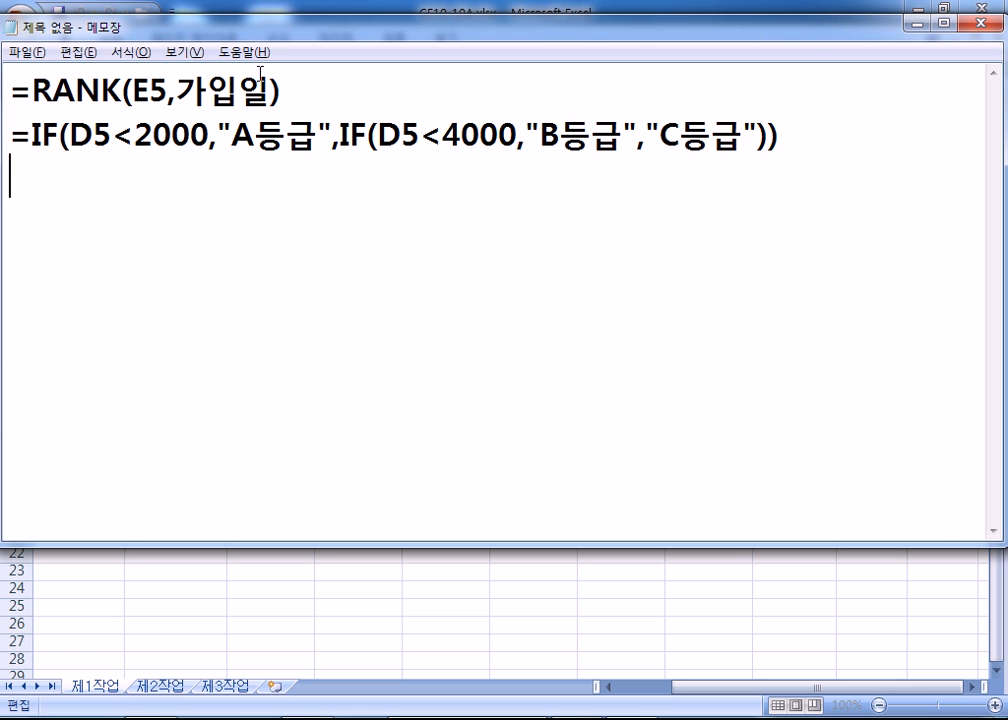
drag(175, 92, 262, 93)
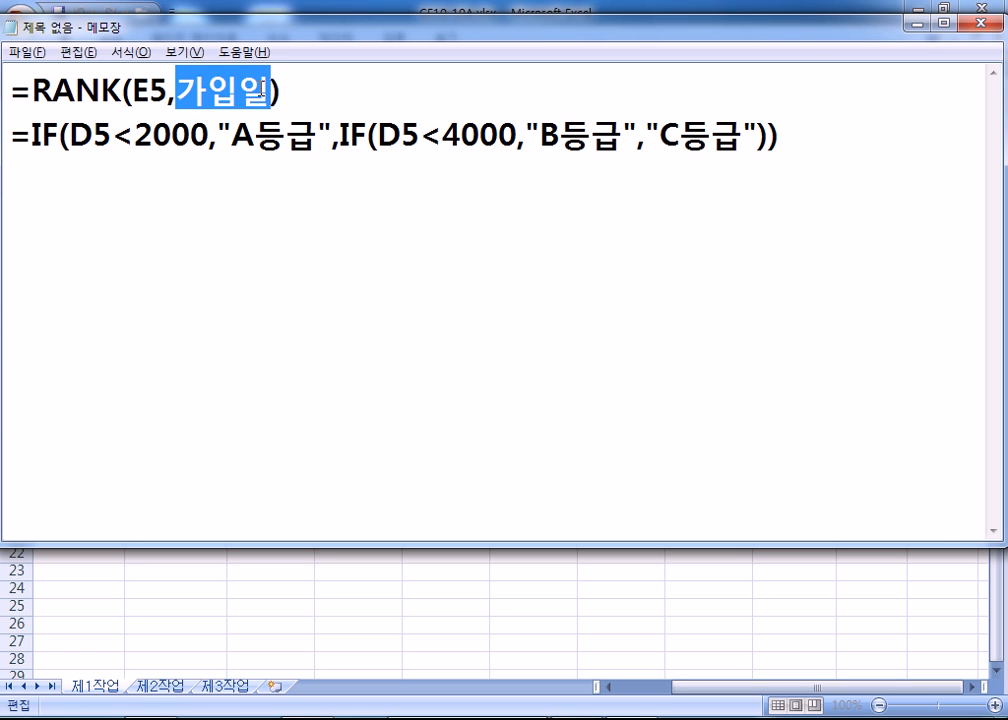
Write the formula outline =ROUND(DAVERAGE(o,o,o),0) on the third line of the notes and start a new line below it
click(245, 181)
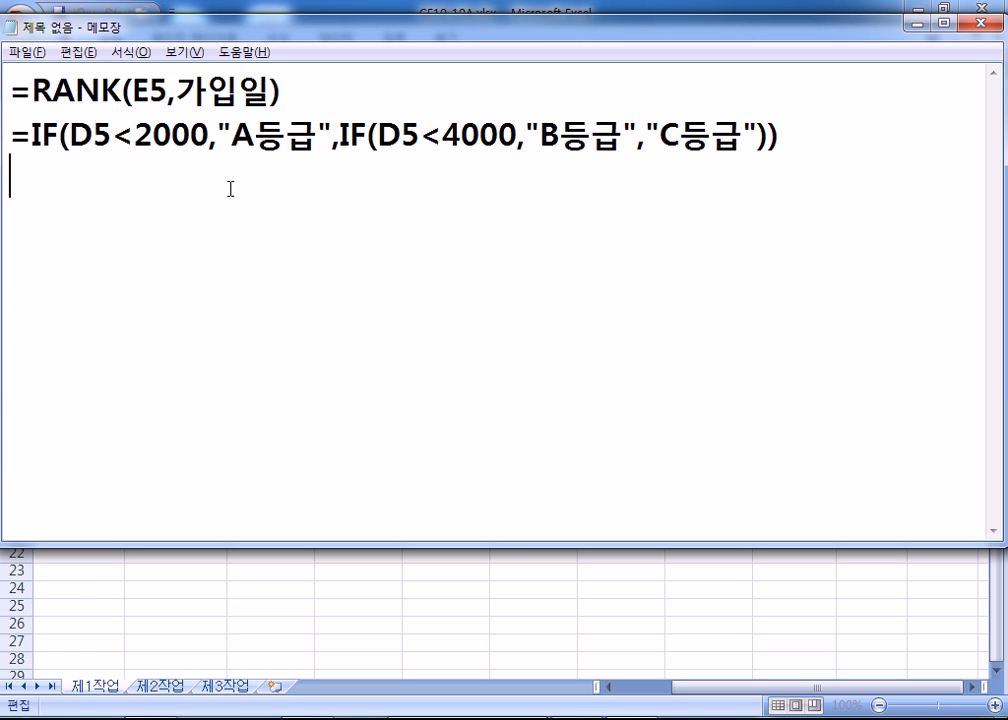
text(=ROU)
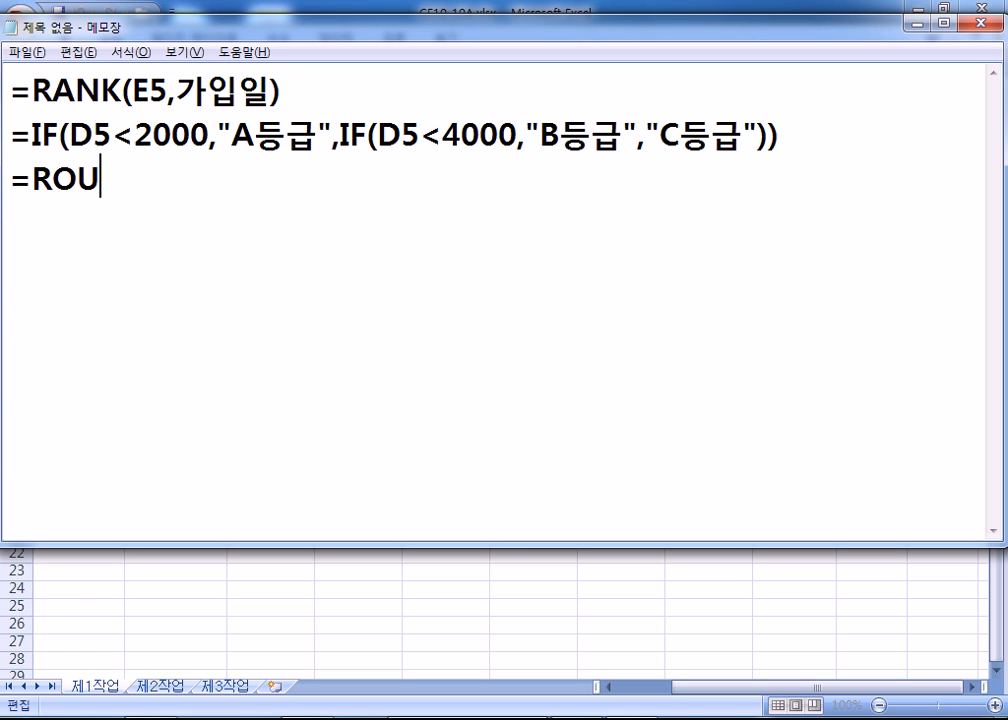
text(ND(DAVER)
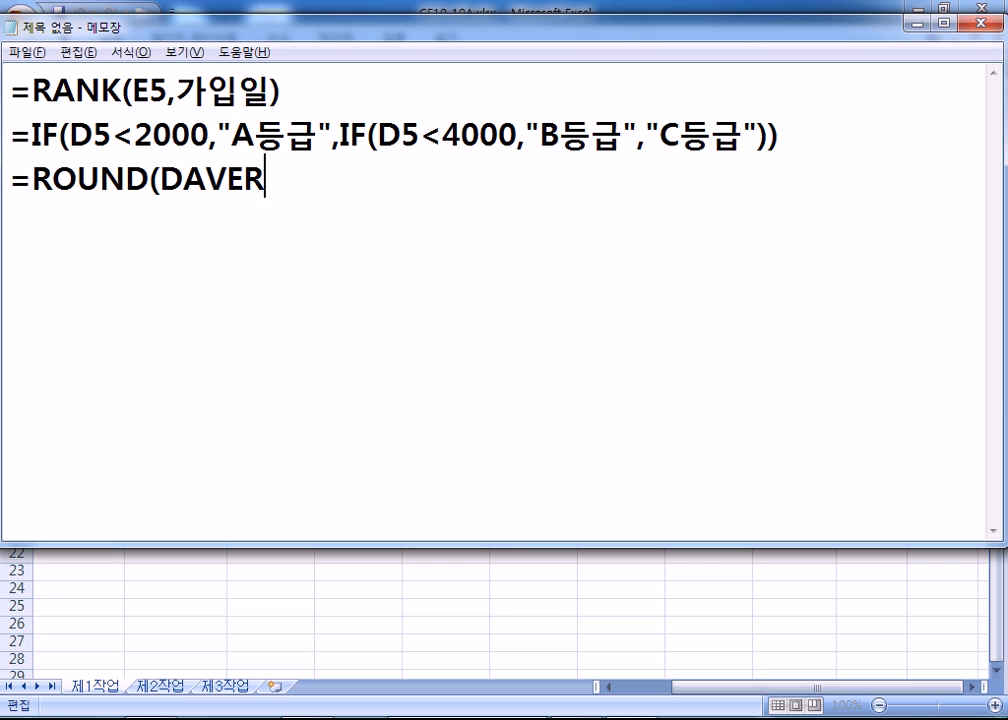
text(AGE()
key(BackSpace)
key(BackSpace)
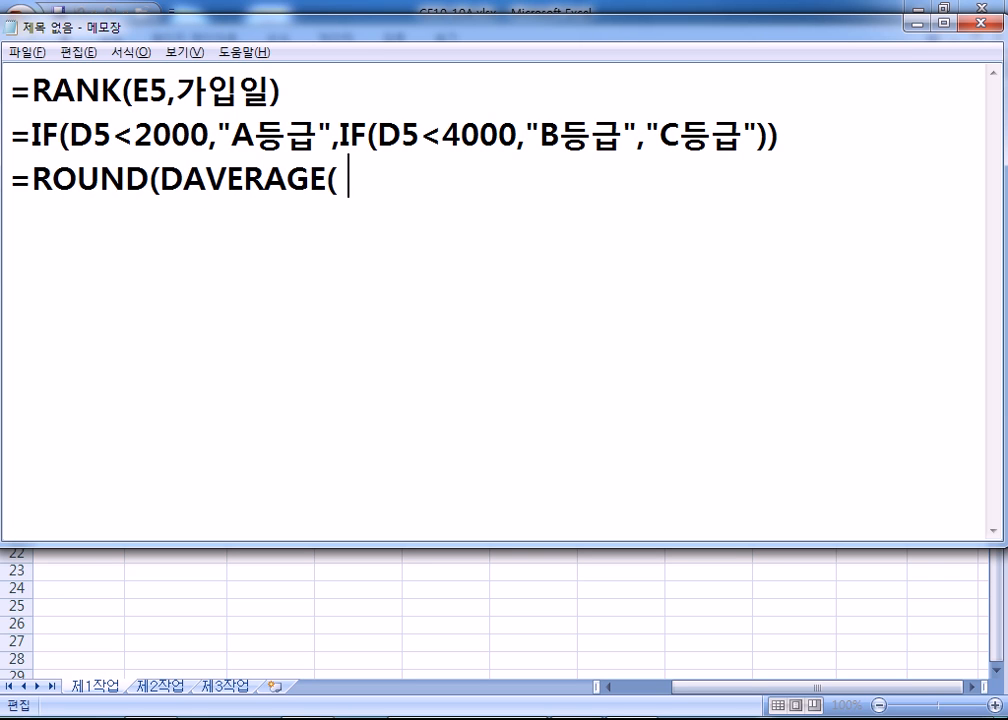
text(o,o,)
key(BackSpace)
text(o),)
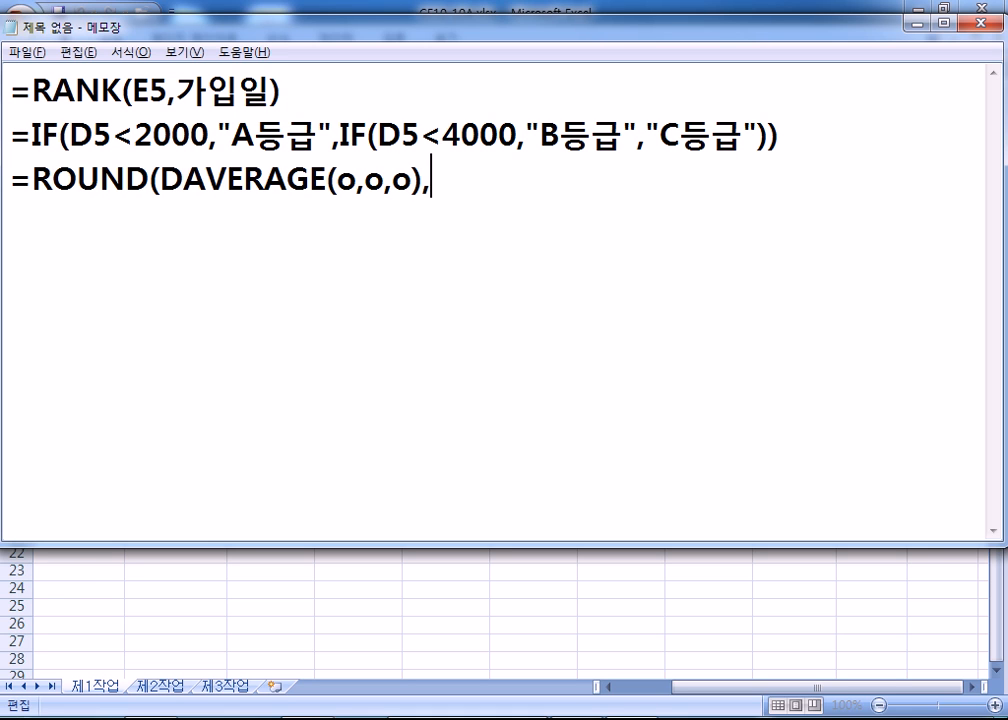
key(BackSpace)
text(0-)
key(BackSpace)
text())
key(Return)
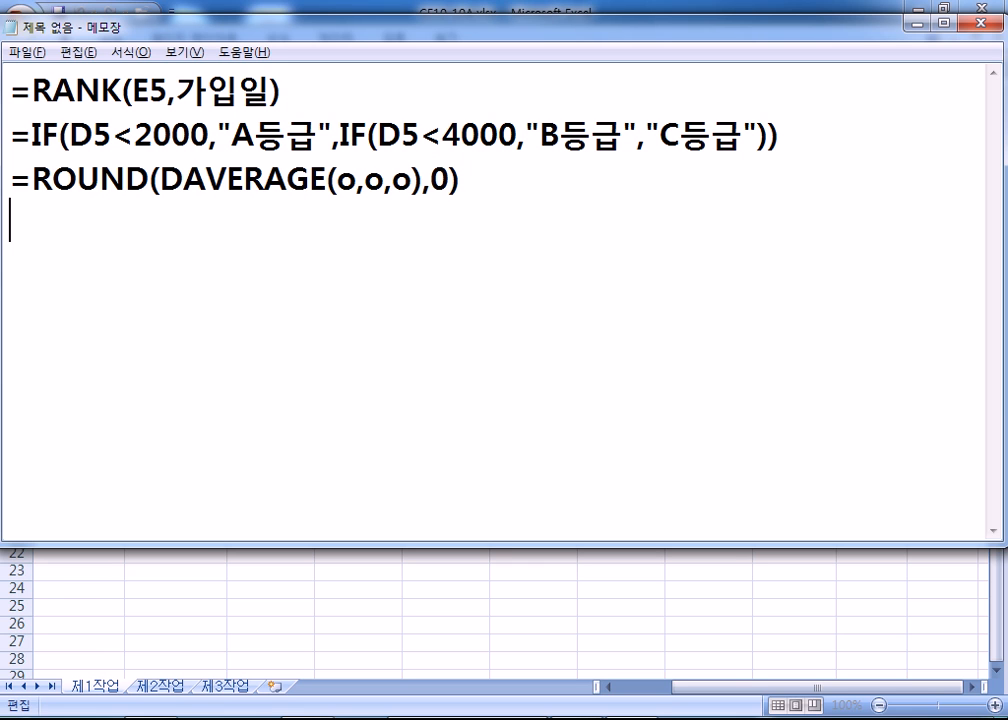
drag(161, 180, 452, 180)
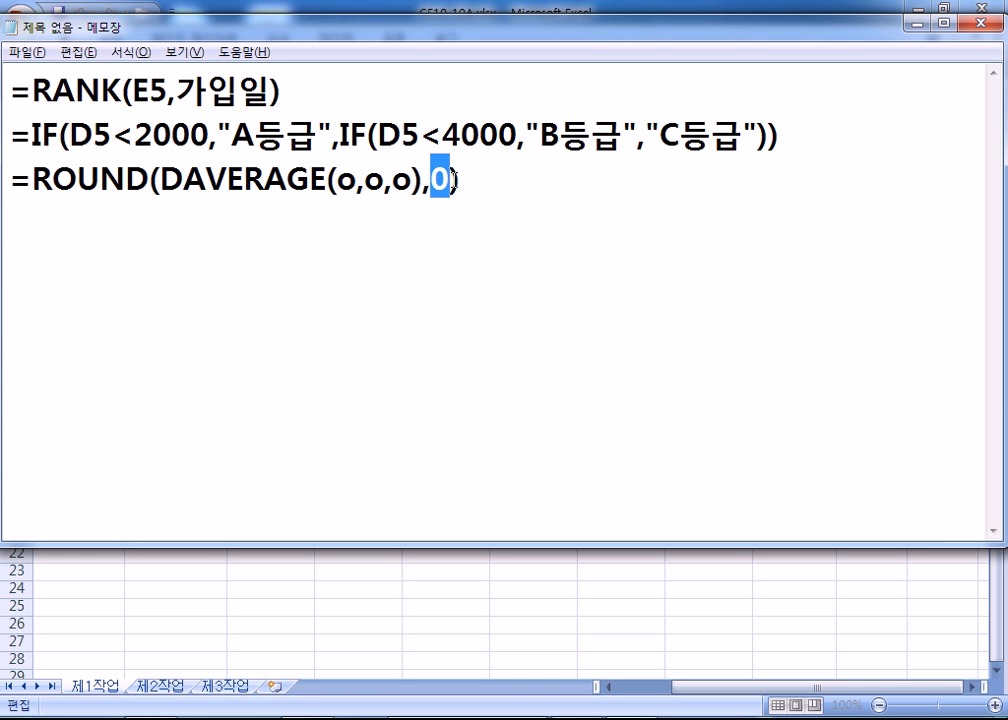
click(149, 223)
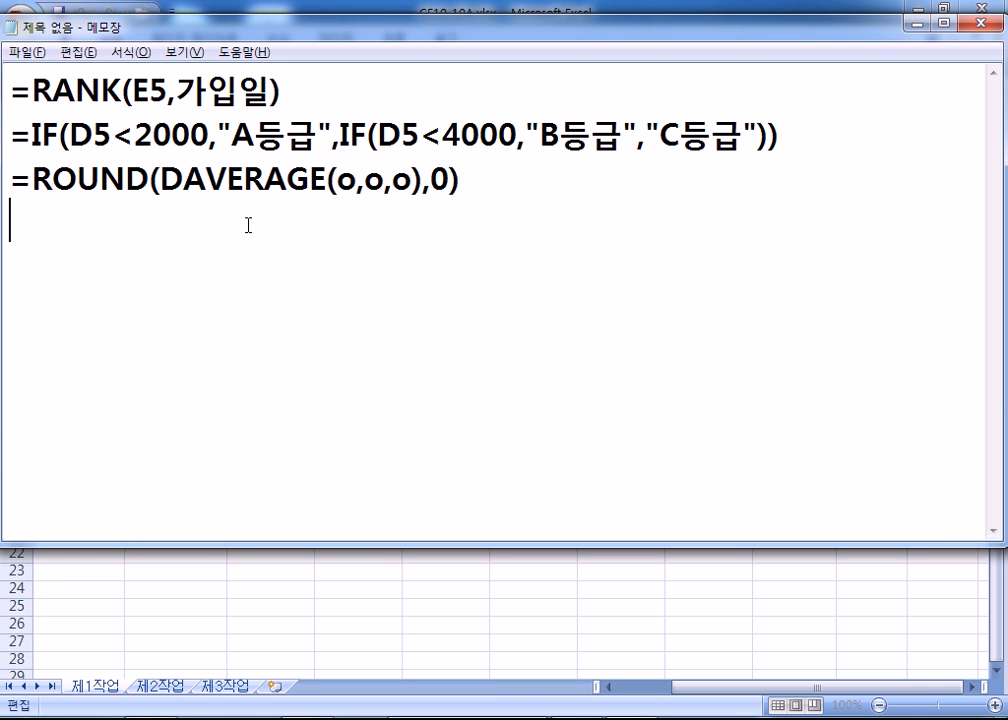
Switch back to Excel and fill J5's IF formula down through J12 without formatting
key(alt+Tab)
key(Escape)
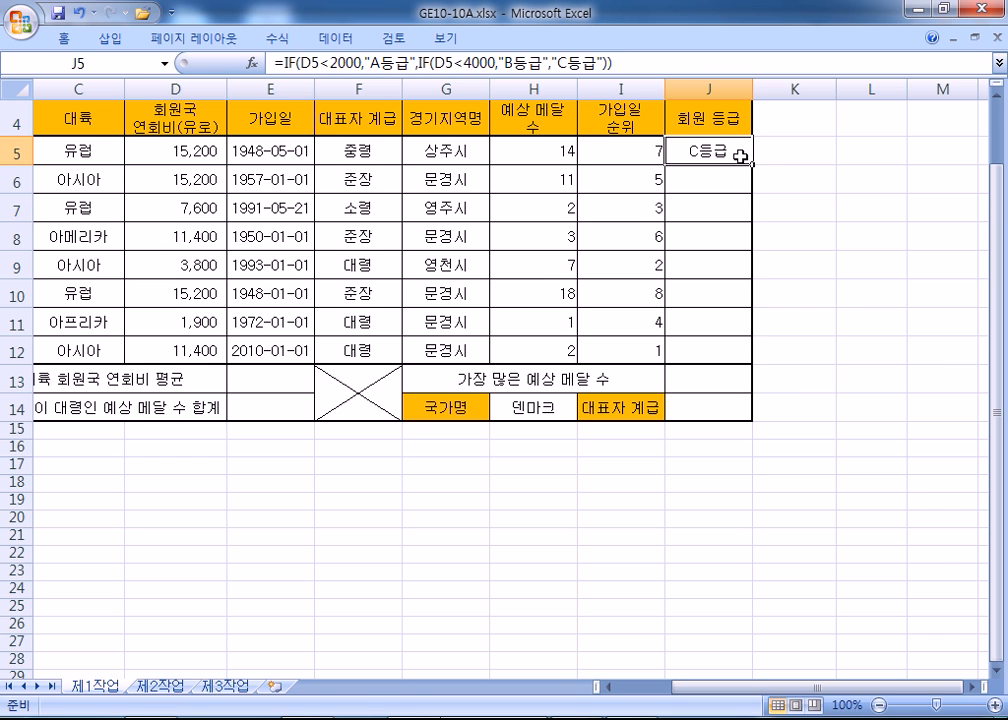
drag(752, 164, 761, 362)
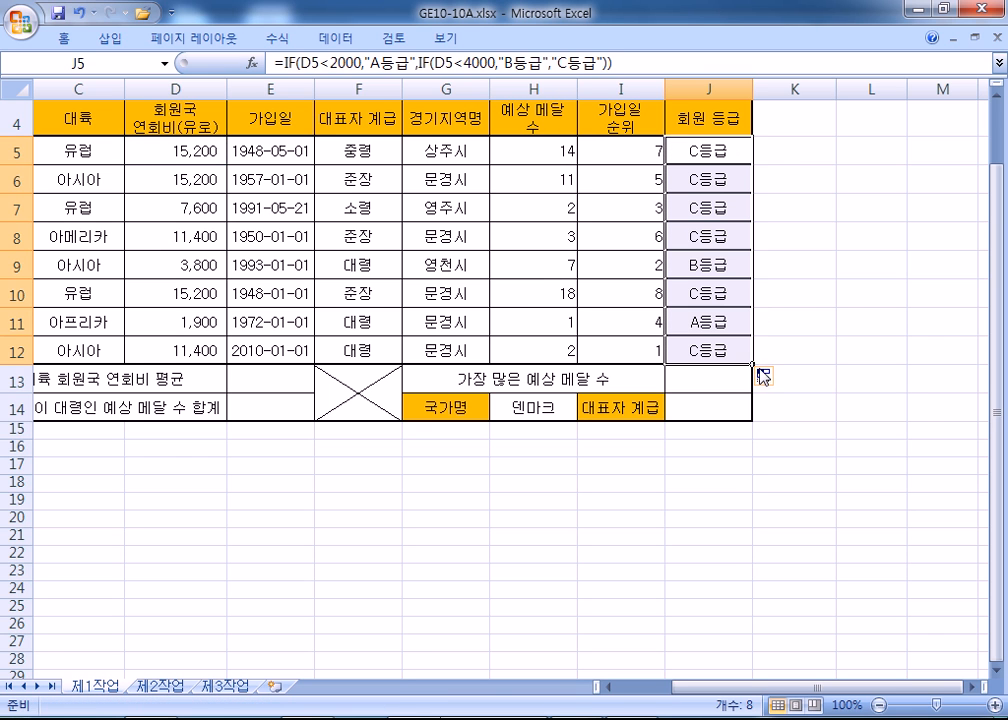
click(768, 375)
click(768, 445)
Enter =ROUND(DAVERAGE(B4:H12,D4,C4:C5),0) in E13 for the average annual fee of the 유럽 member countries
click(286, 390)
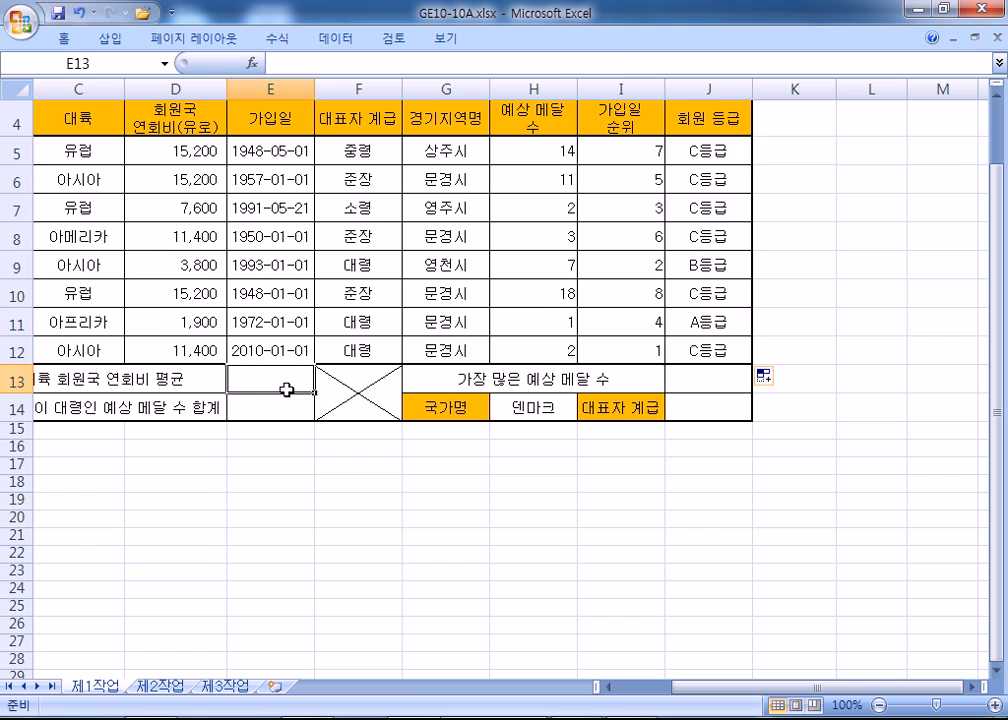
key(Home)
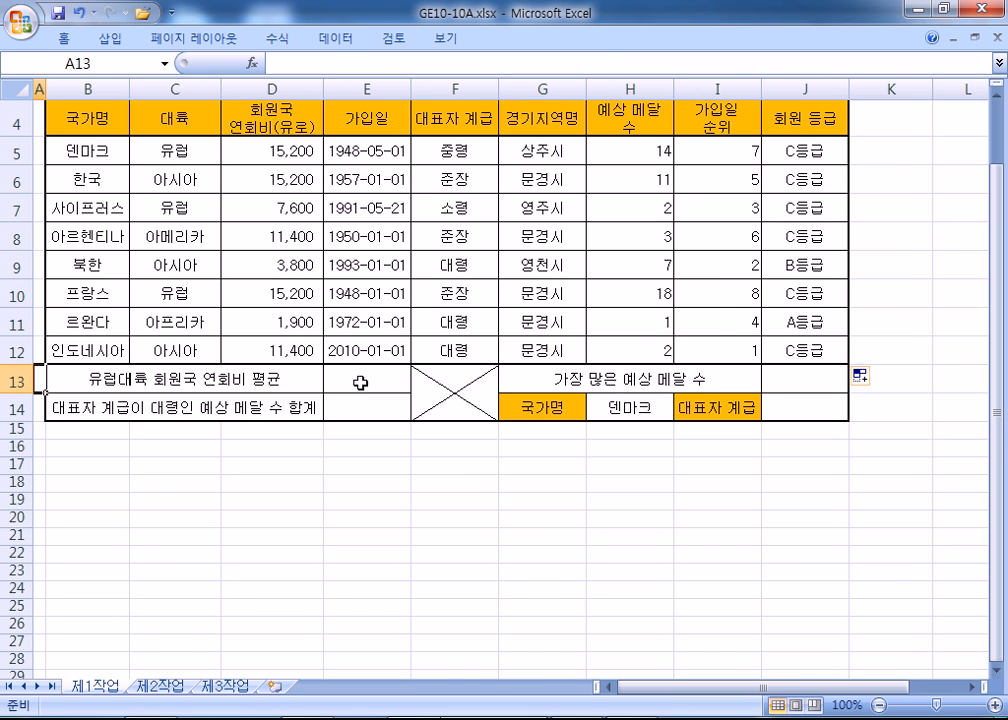
click(390, 384)
text(=개ㅕㅜㅇ)
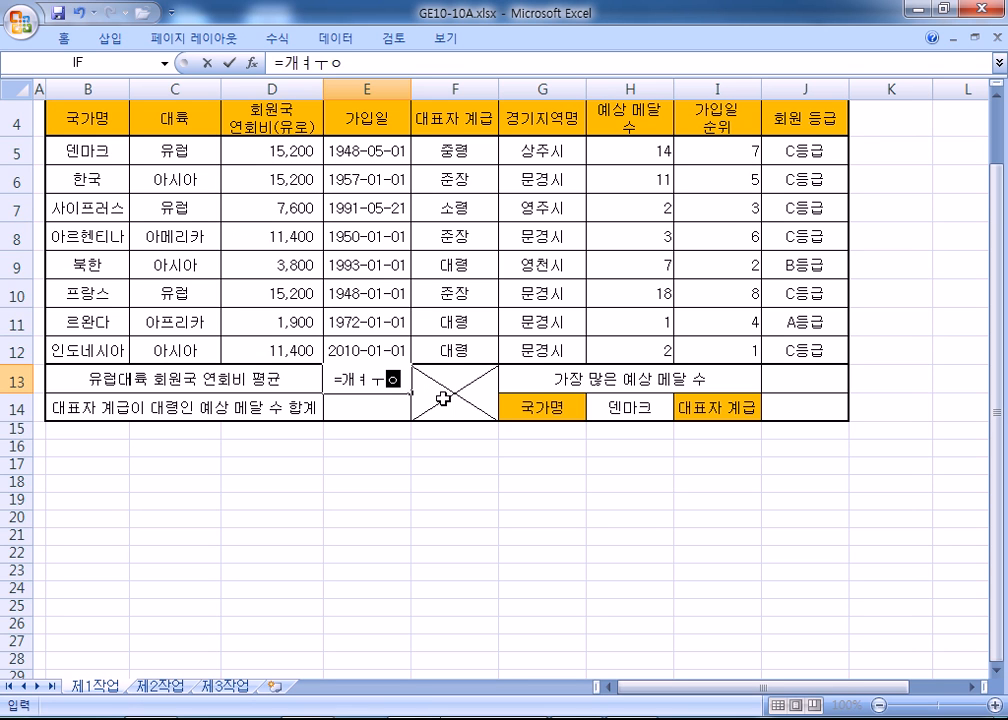
text((DAVERQ)
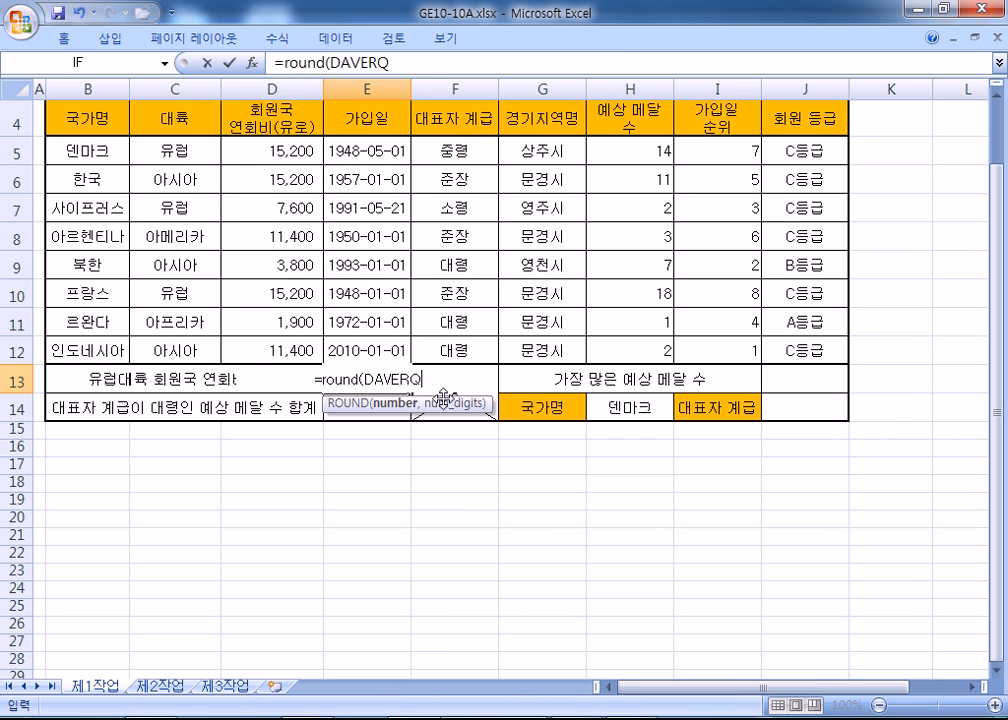
key(BackSpace)
key(Tab)
drag(89, 117, 648, 341)
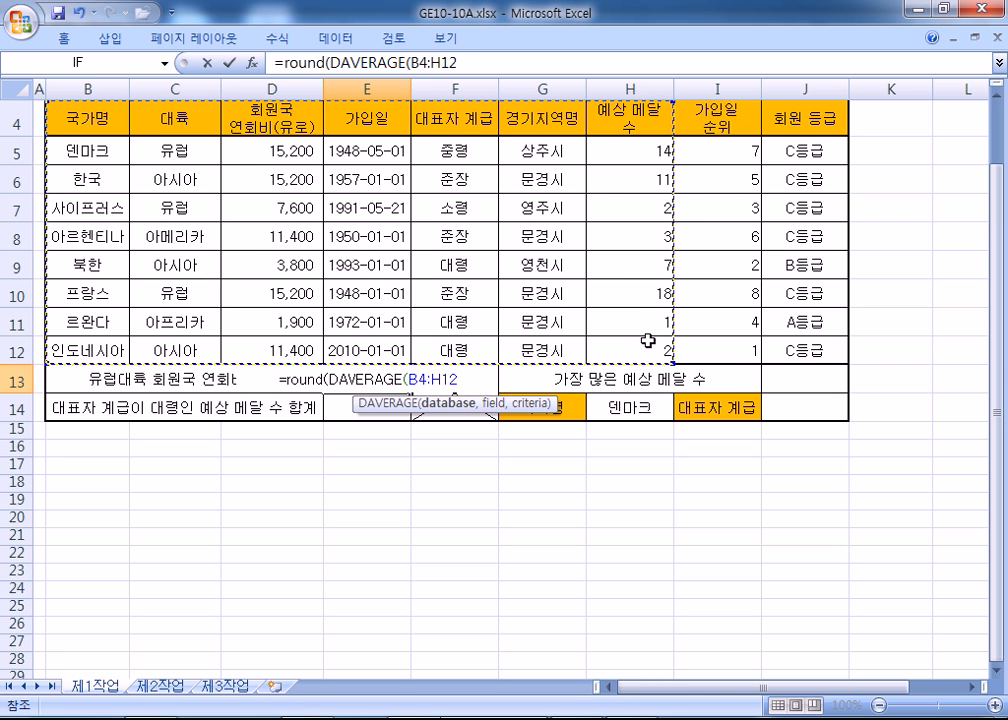
text(,)
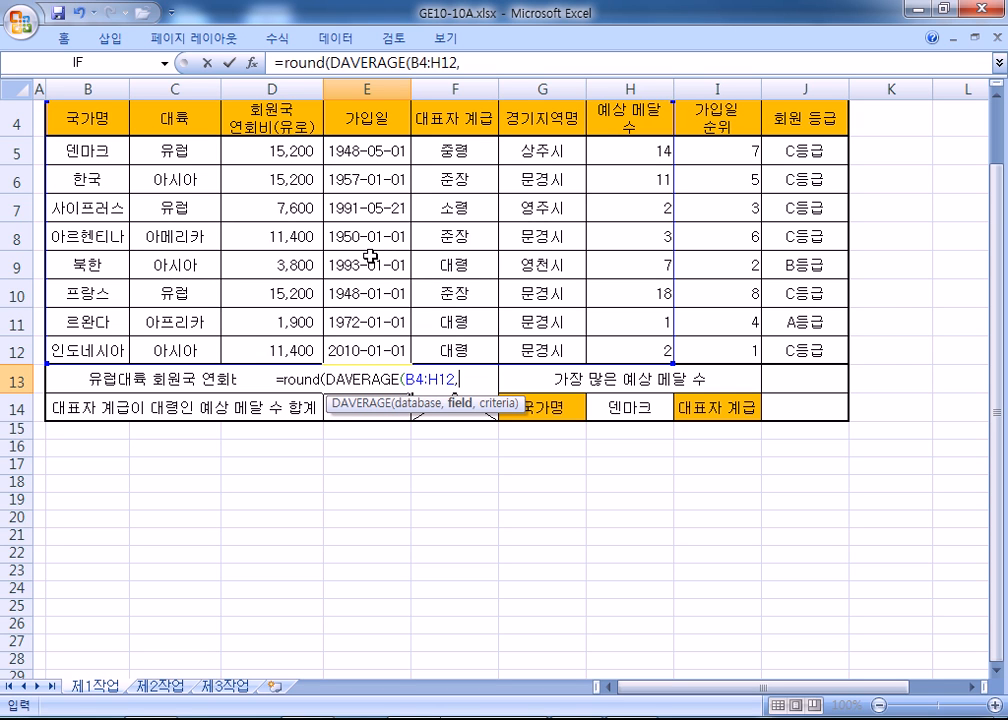
click(289, 117)
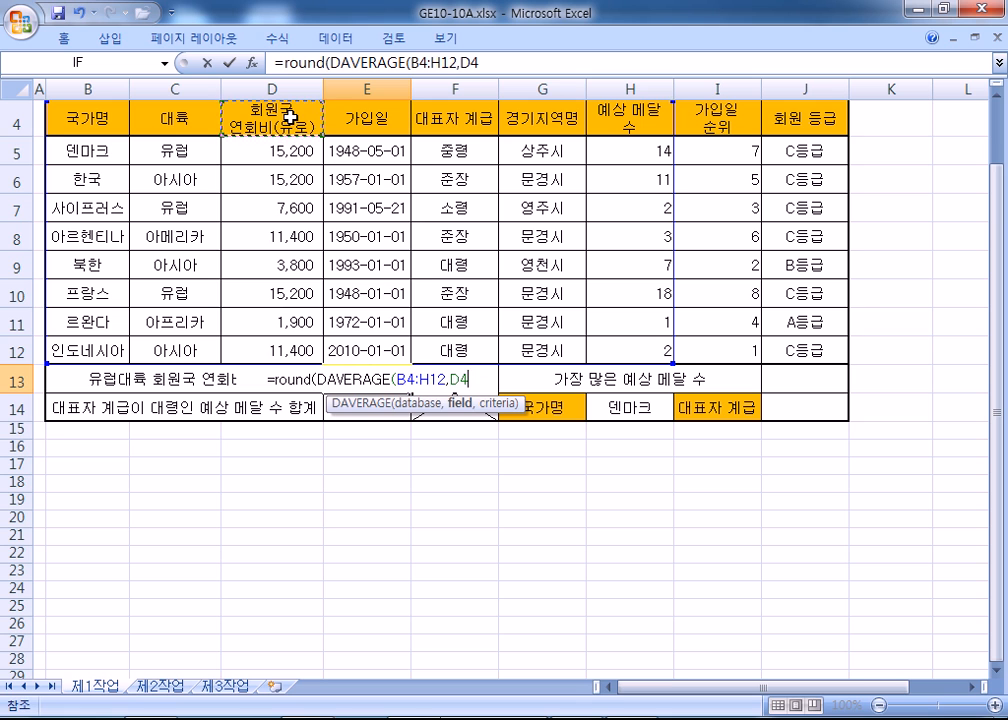
text(,)
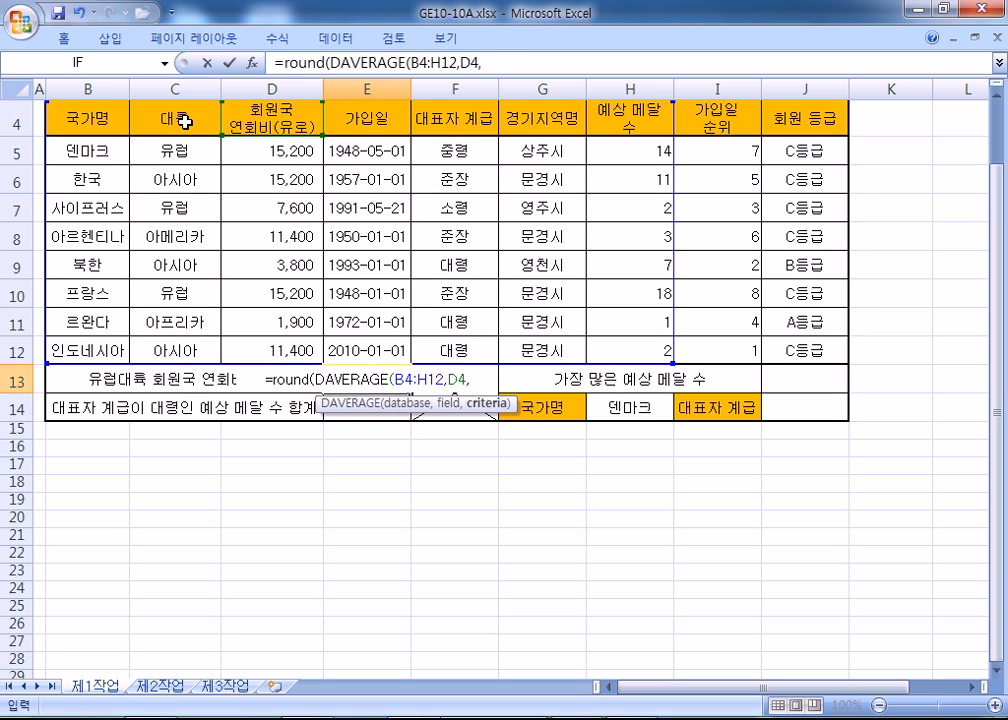
drag(185, 121, 172, 149)
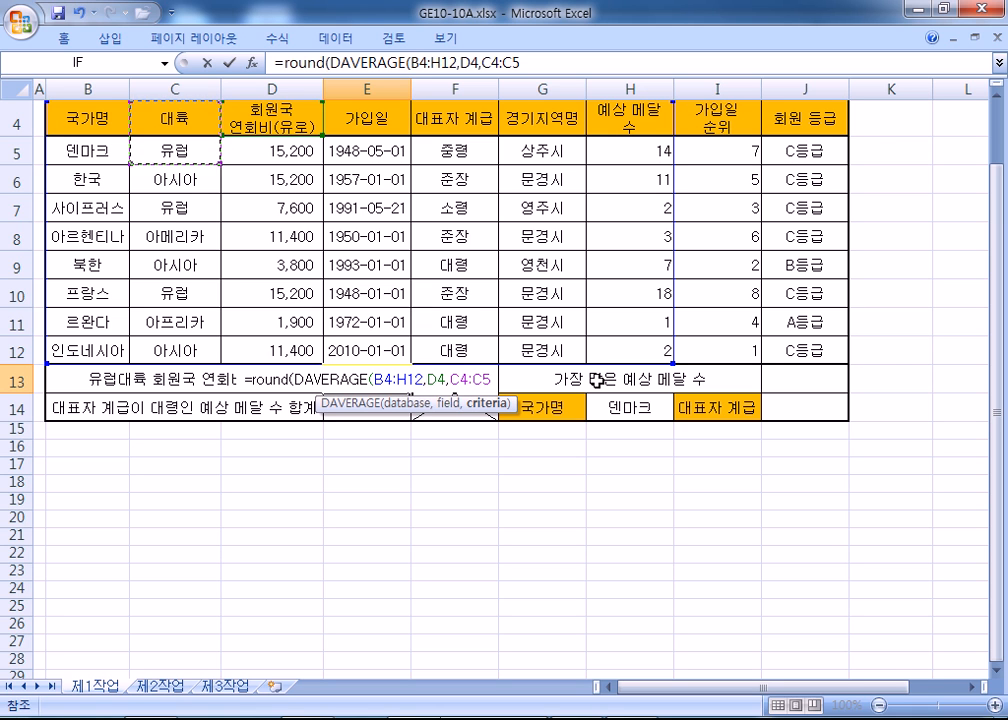
text(),0))
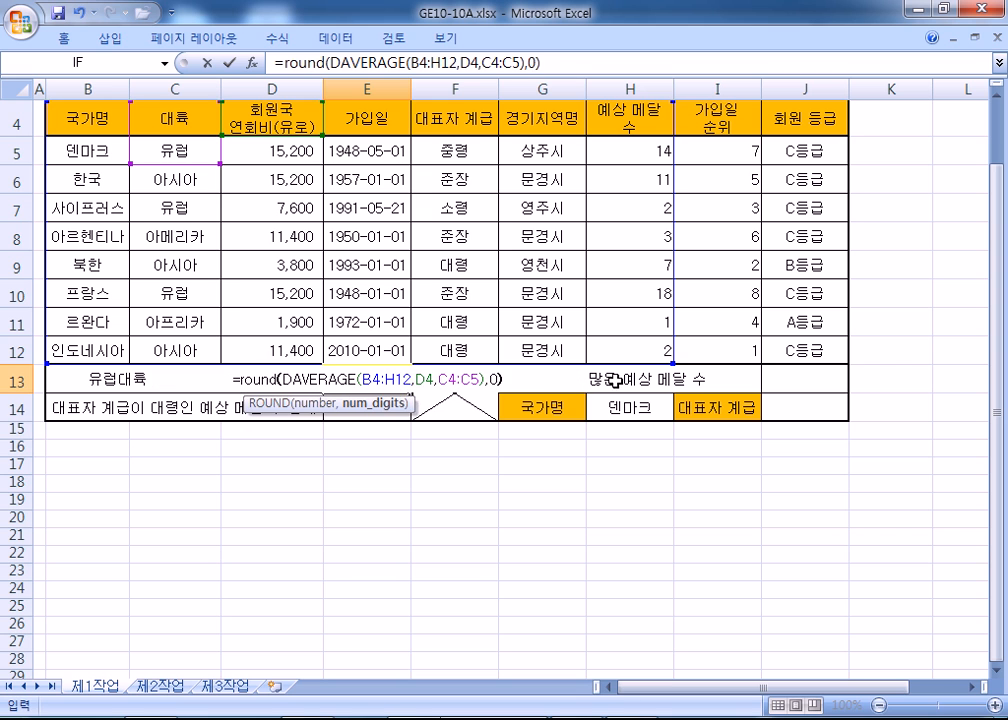
key(Return)
Copy the text of E13's formula onto the fourth Notepad line, start a new line below it, and return to Excel
click(381, 383)
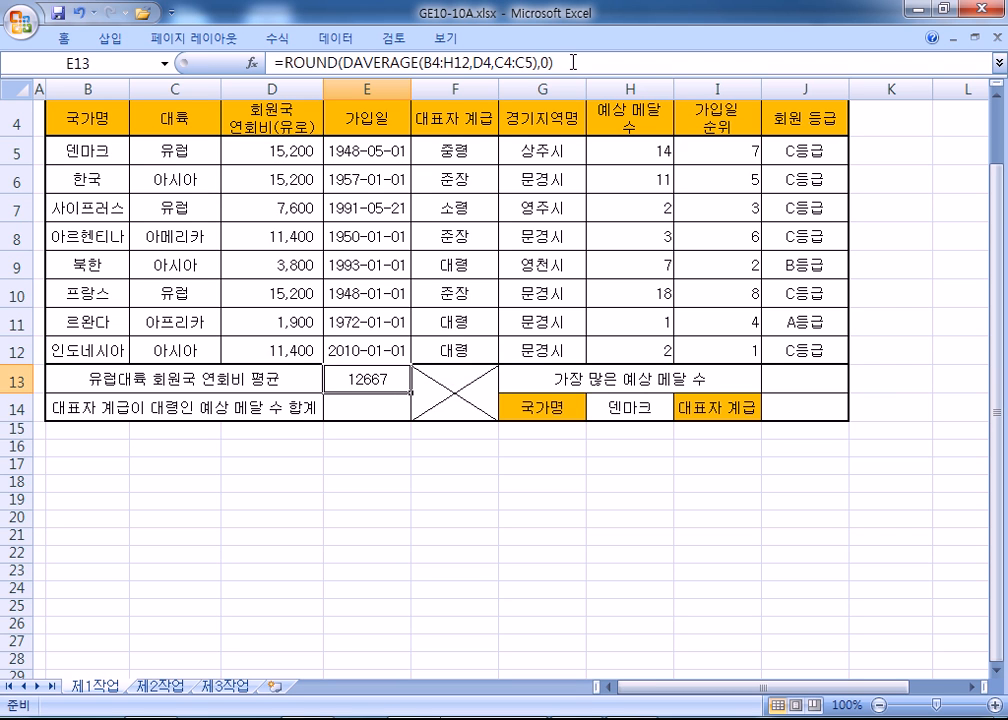
drag(574, 63, 201, 31)
key(ctrl+c)
key(alt+Tab)
key(ctrl+v)
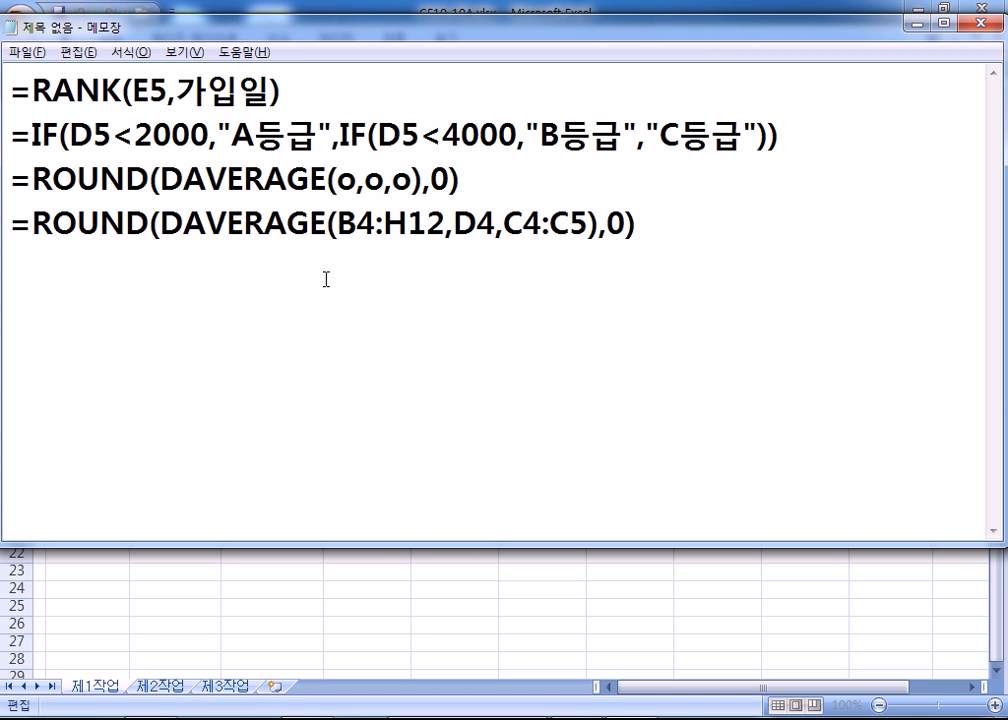
key(Return)
key(alt+Tab)
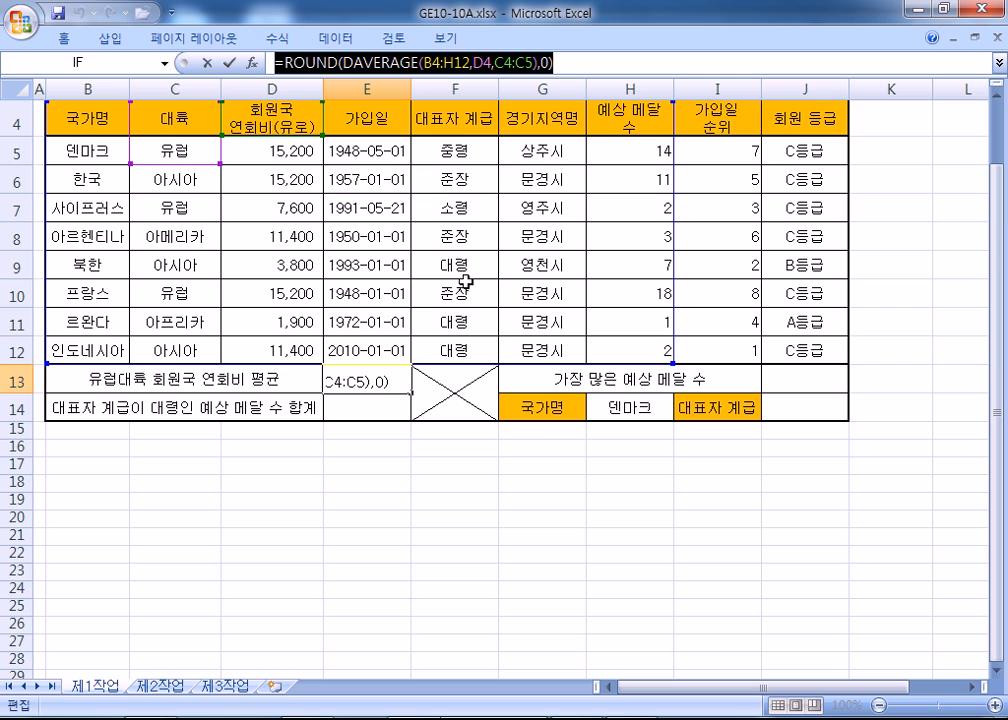
key(Return)
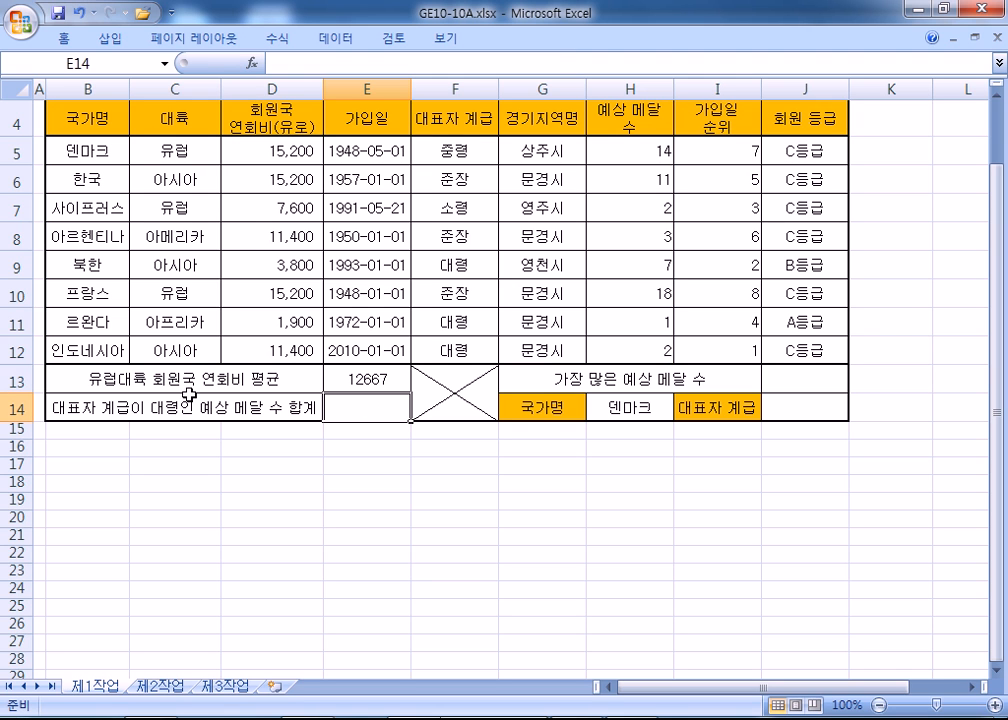
Examine which rows have 대령 as 대표자 계급 and their 예상 메달 수 values
click(465, 265)
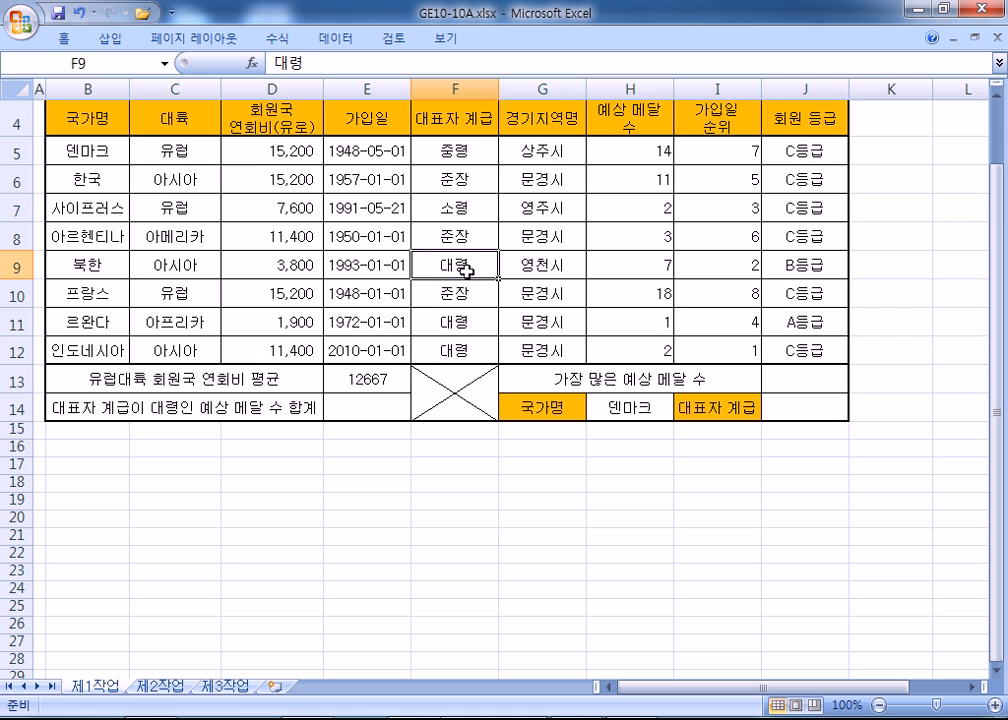
click(465, 322)
click(465, 351)
click(457, 322)
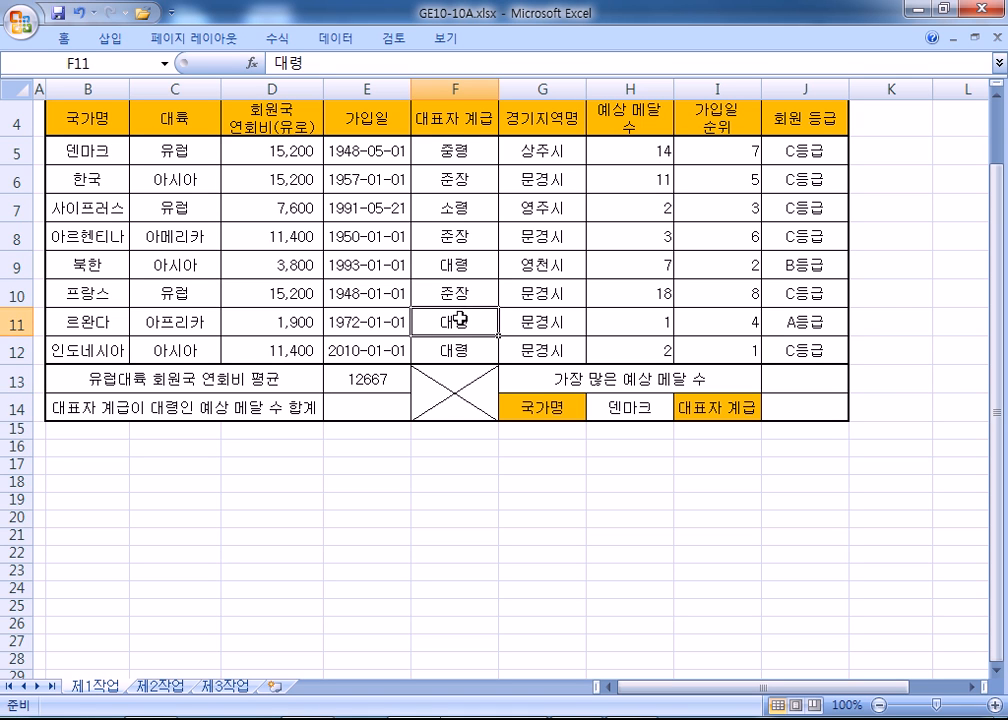
click(458, 265)
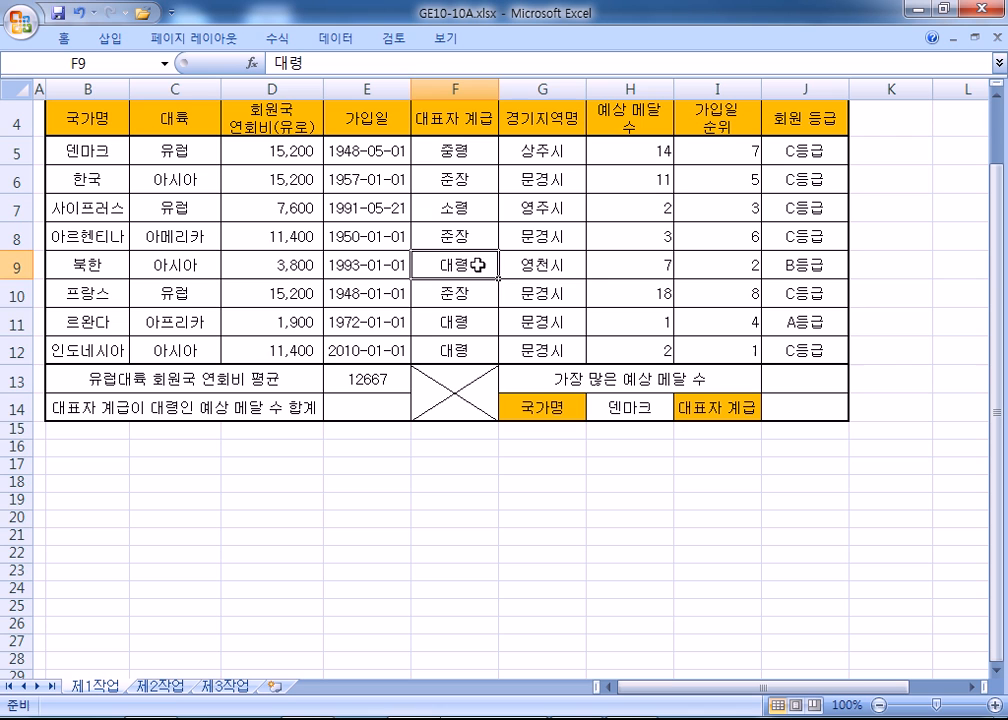
click(619, 266)
click(630, 322)
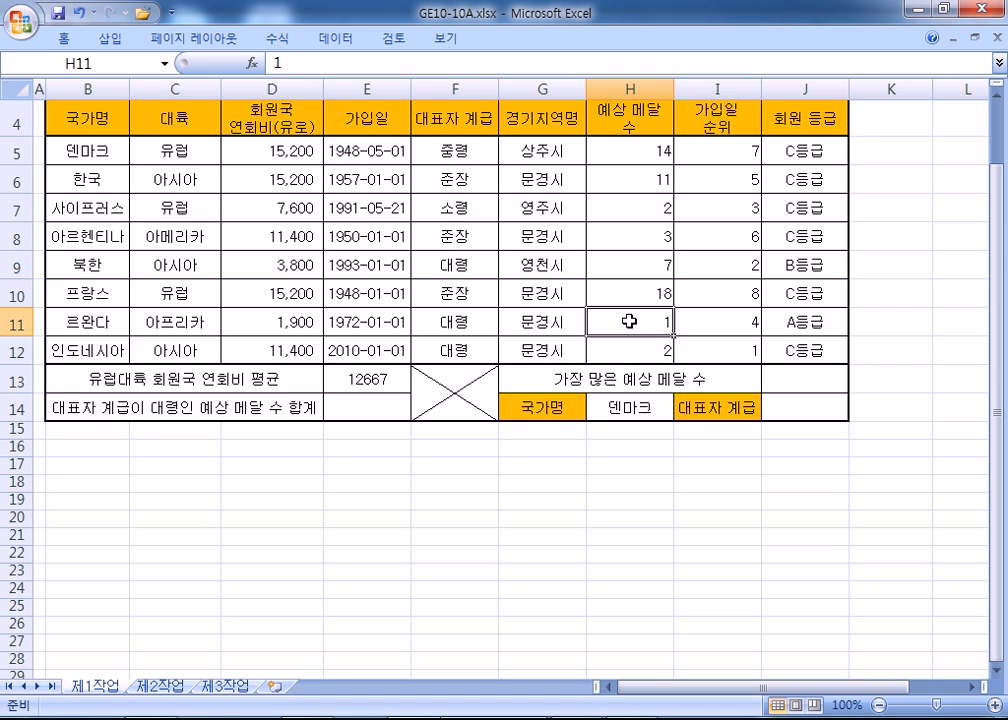
click(630, 347)
Enter =SUMIF(F5:F12,"대령",H5:H12)&"개" in E14 for the expected medal total of the 대령 rows
click(355, 404)
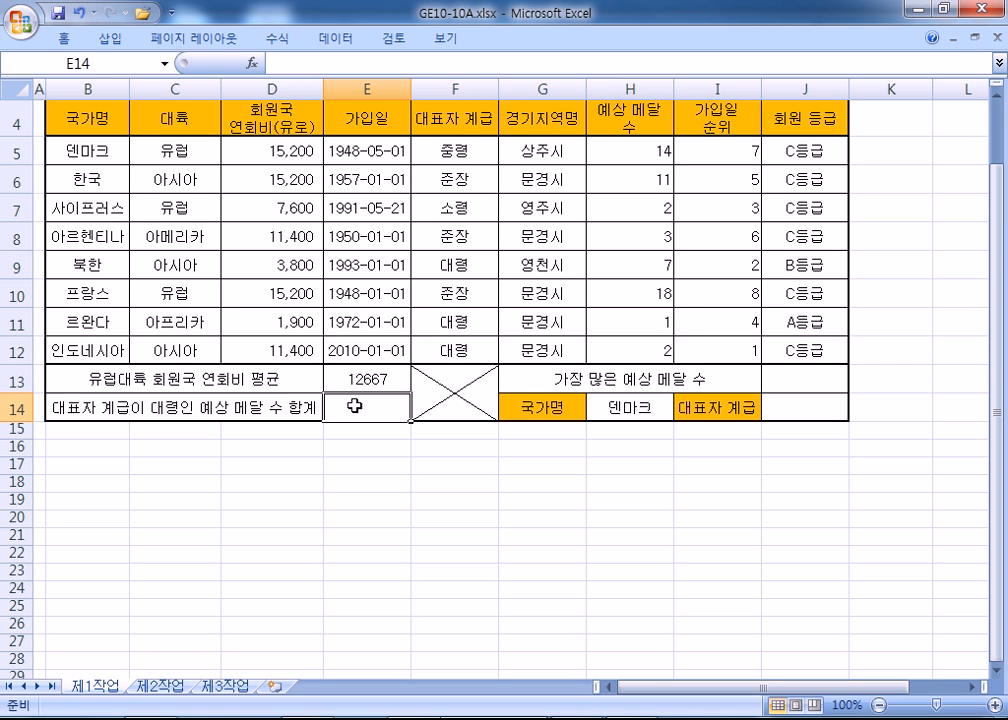
text(=SUMIF()
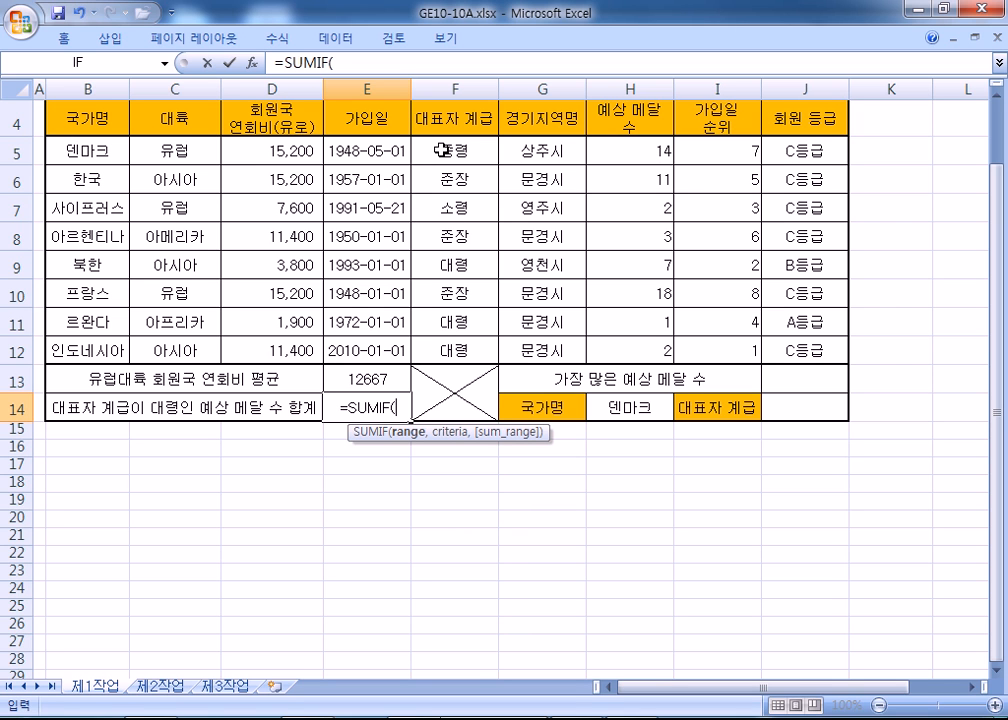
drag(441, 148, 437, 346)
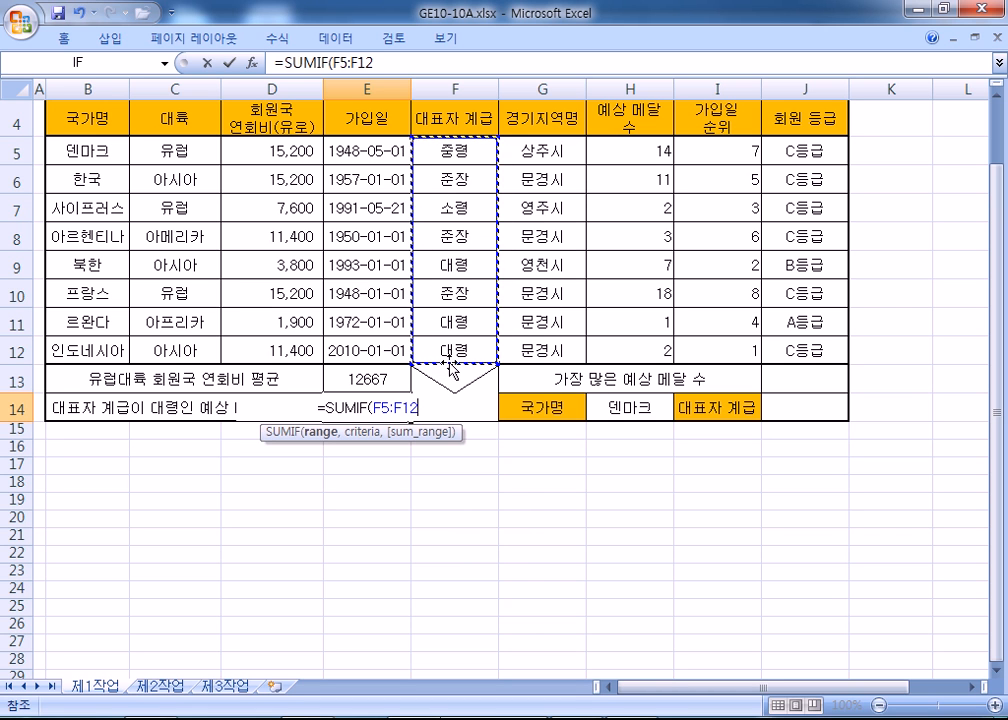
text(,"대령")
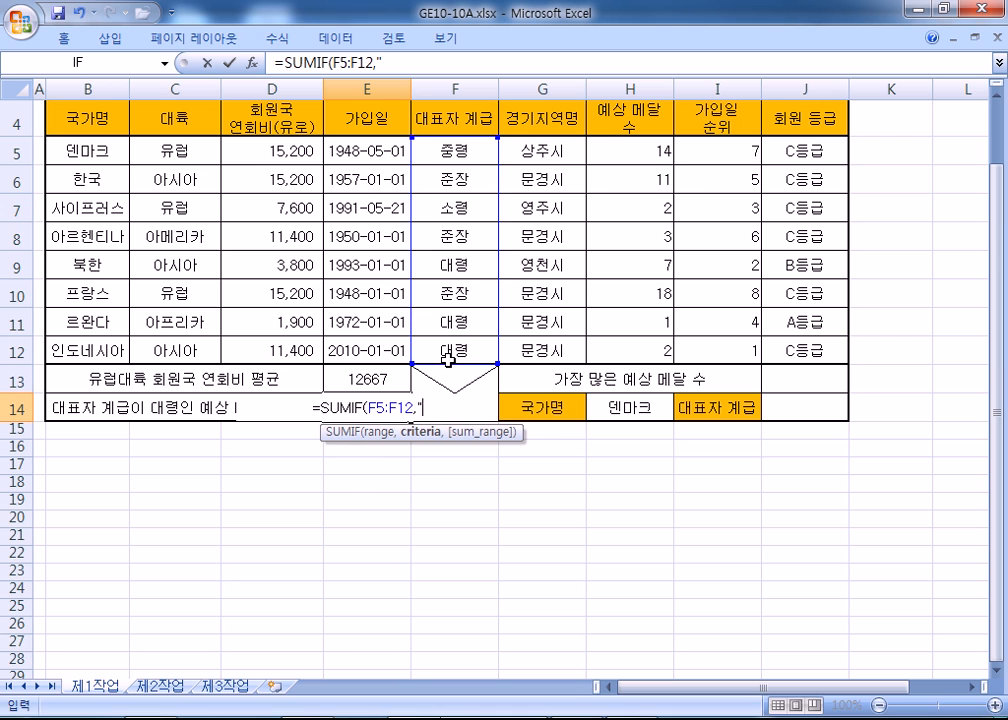
text(,)
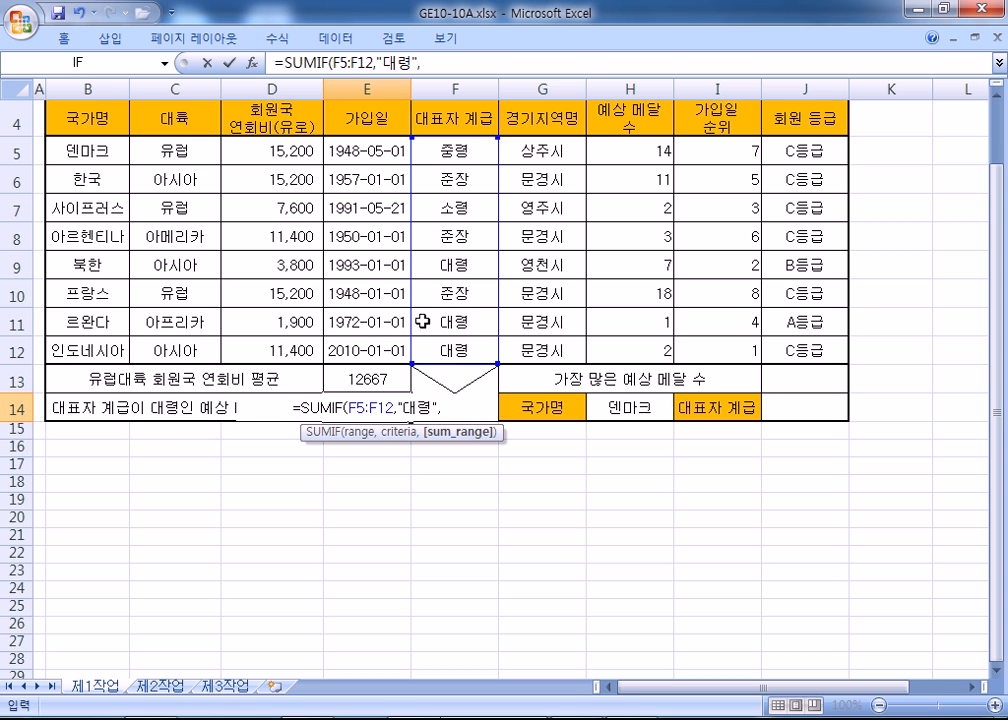
drag(628, 152, 628, 348)
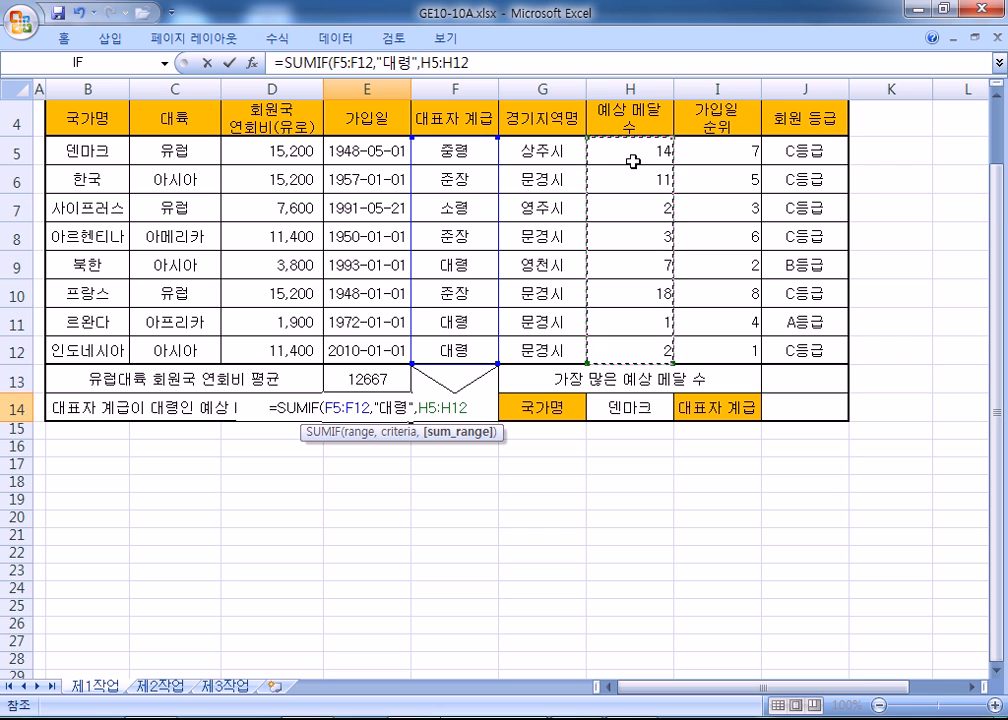
text())
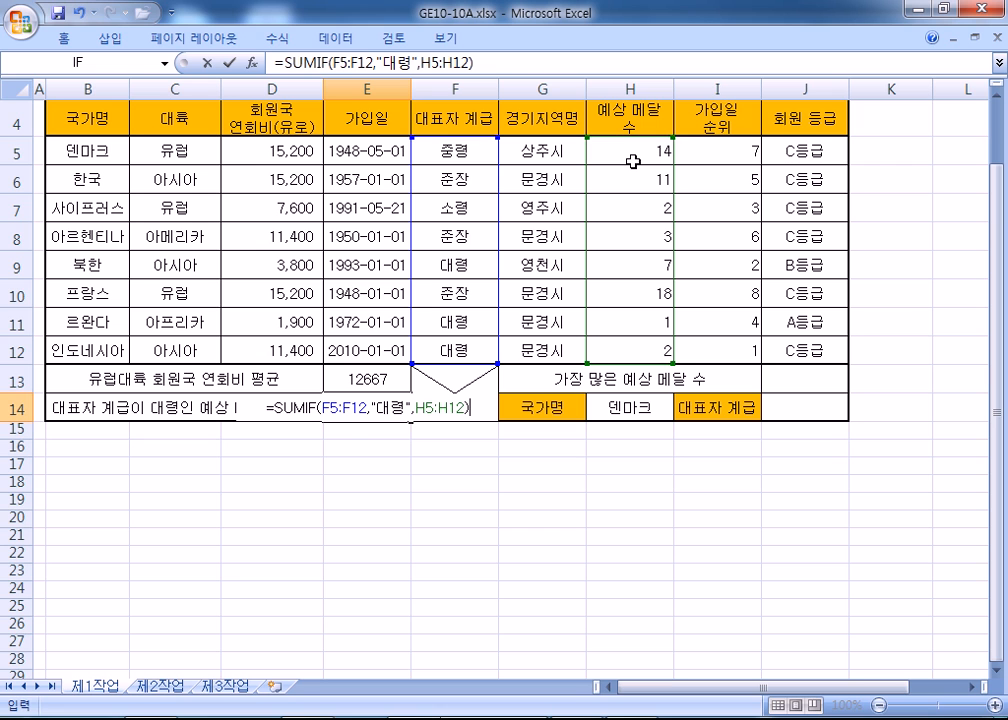
text(&"RO)
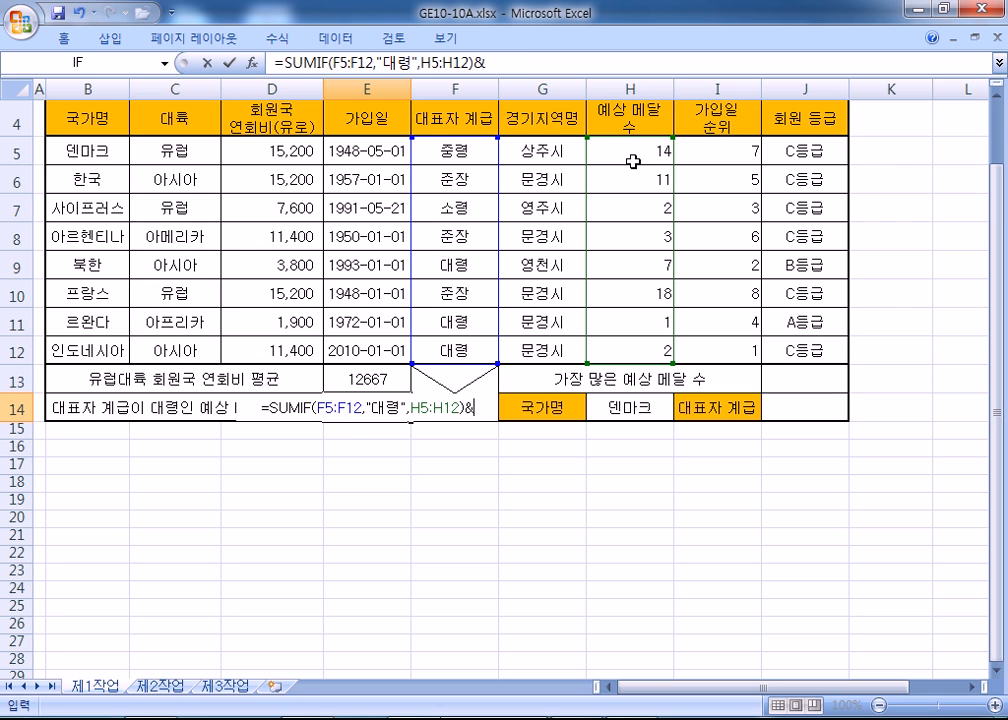
key(BackSpace)
key(BackSpace)
text(RO)
key(BackSpace)
key(BackSpace)
text(개")
key(Return)
Copy the text of E14's SUMIF formula onto the fifth Notepad line and start a new line below it
key(Up)
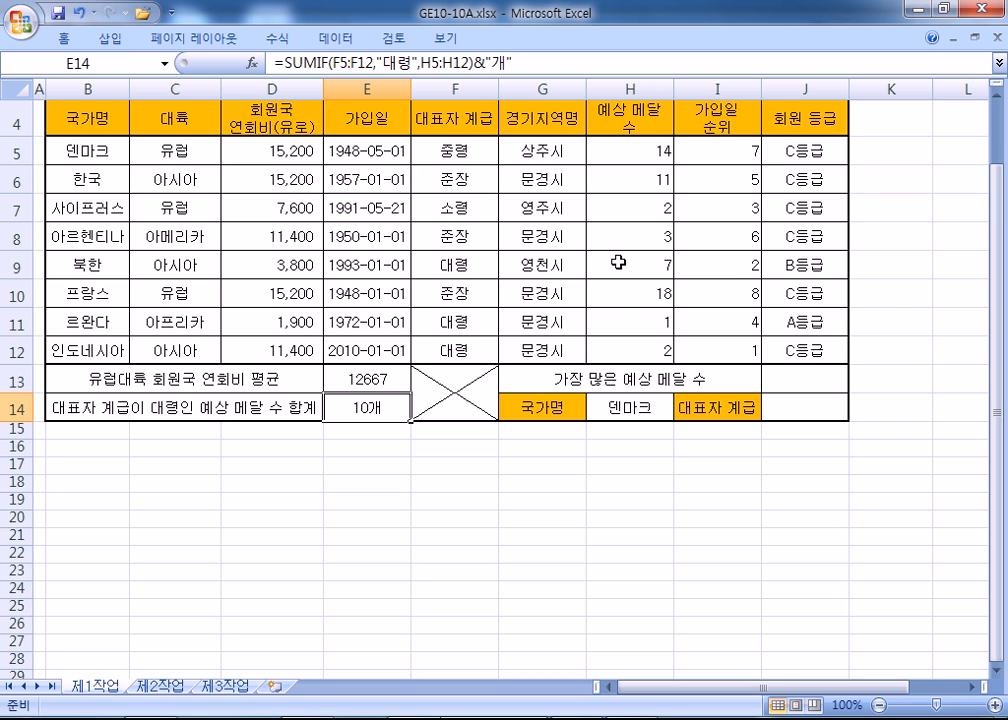
drag(534, 64, 224, 47)
key(ctrl+c)
key(alt+Tab)
key(ctrl+v)
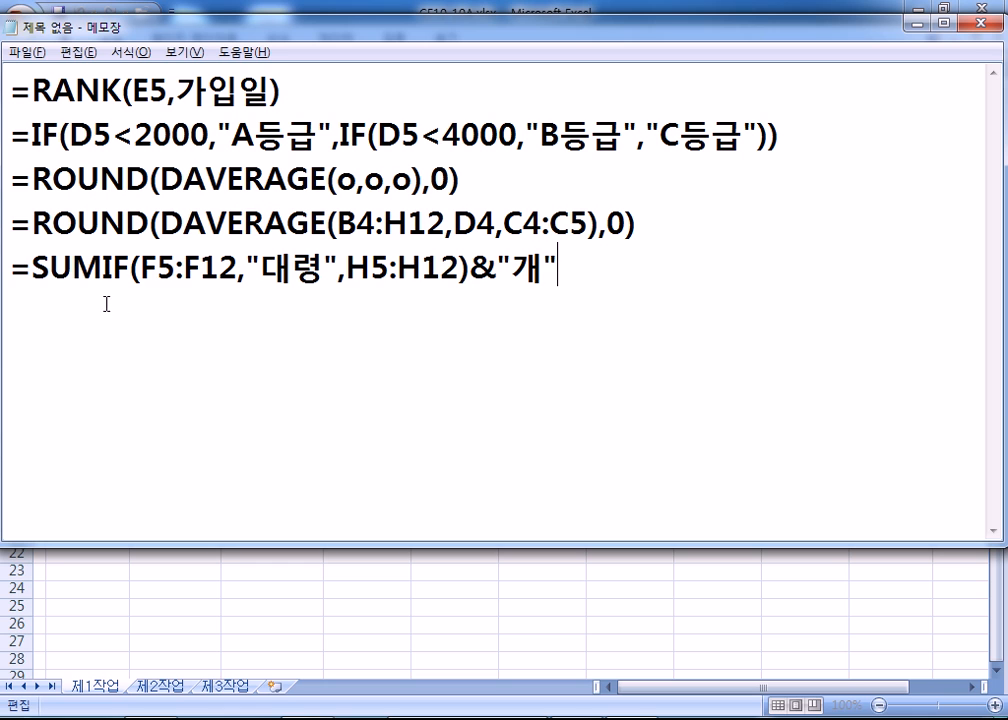
key(Return)
Examine the range, criterion and sum range arguments of the SUMIF formula in the Notepad notes and return to Excel
drag(261, 266, 313, 265)
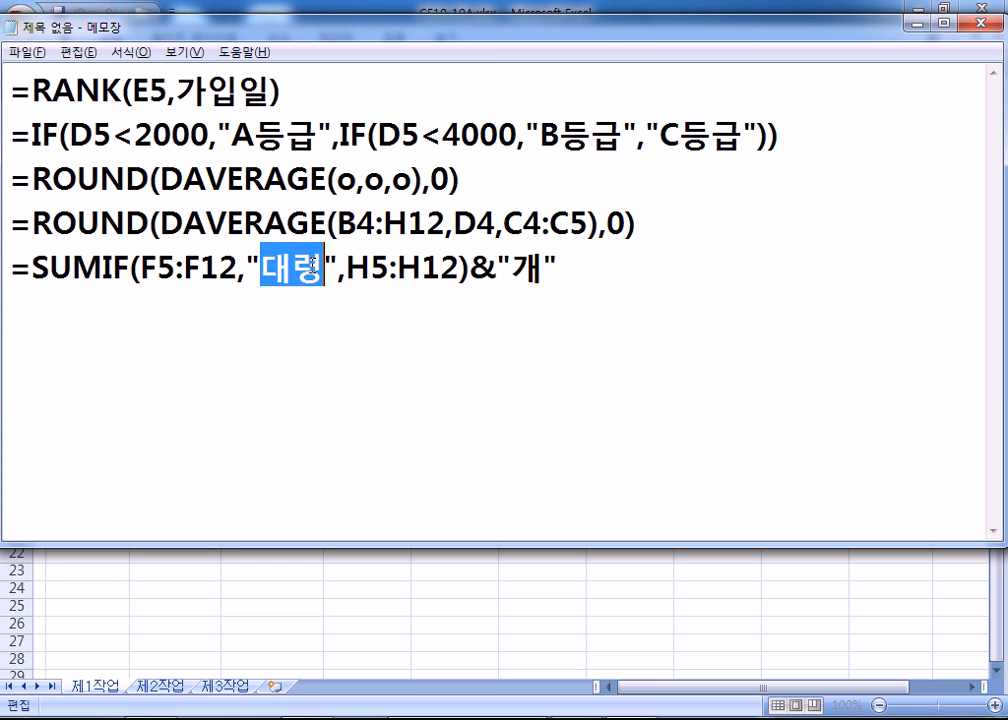
drag(237, 266, 138, 268)
click(138, 310)
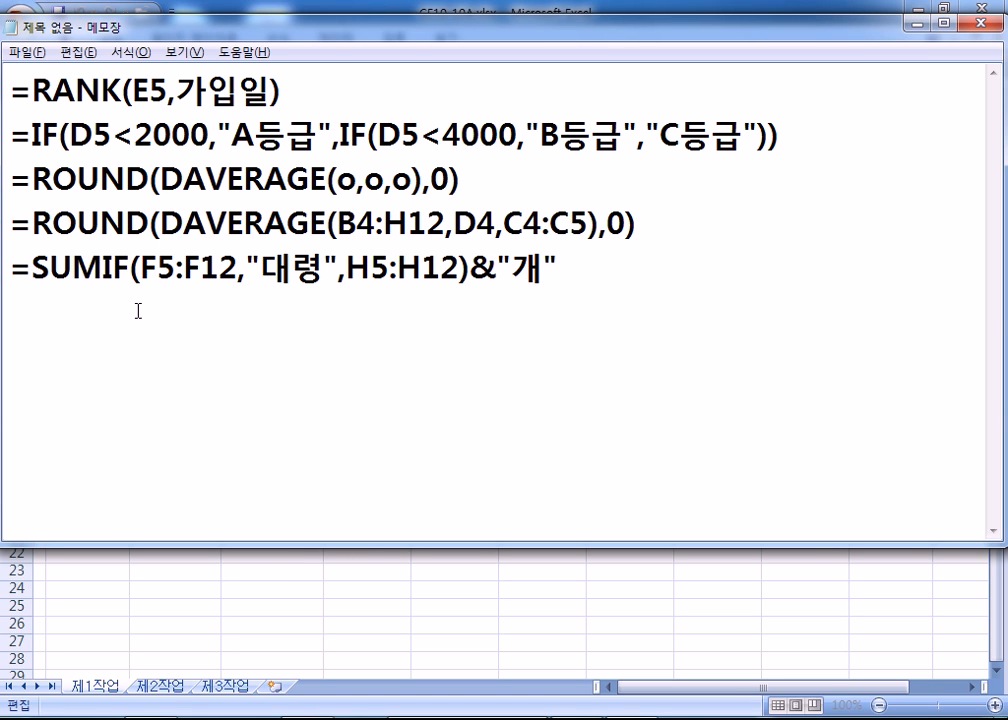
drag(140, 268, 460, 266)
drag(238, 266, 141, 266)
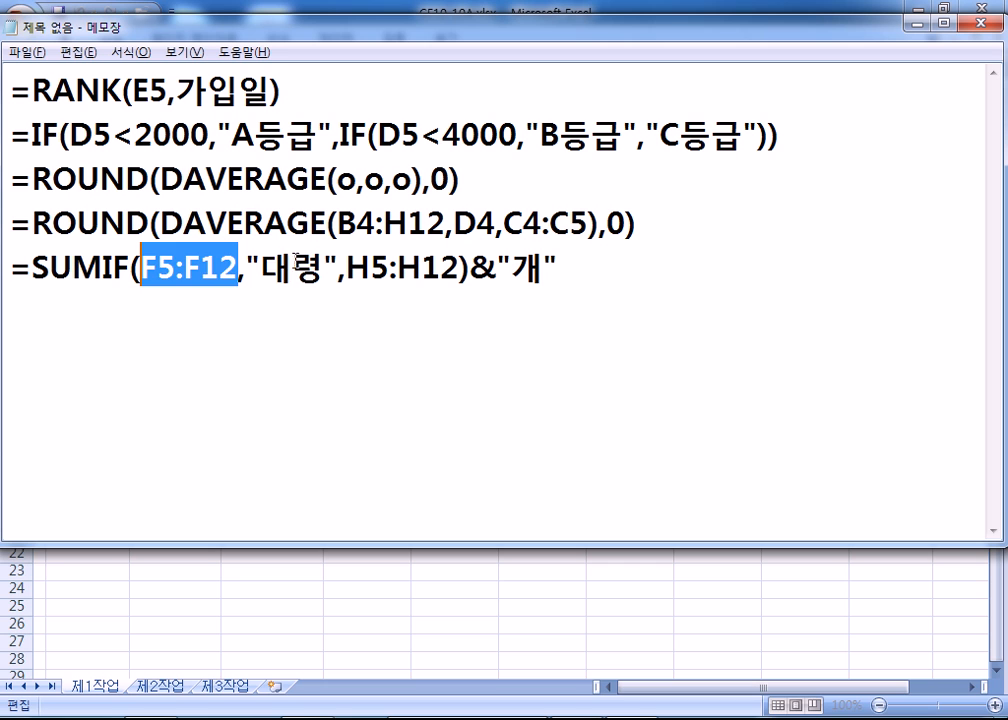
drag(265, 266, 325, 266)
click(161, 291)
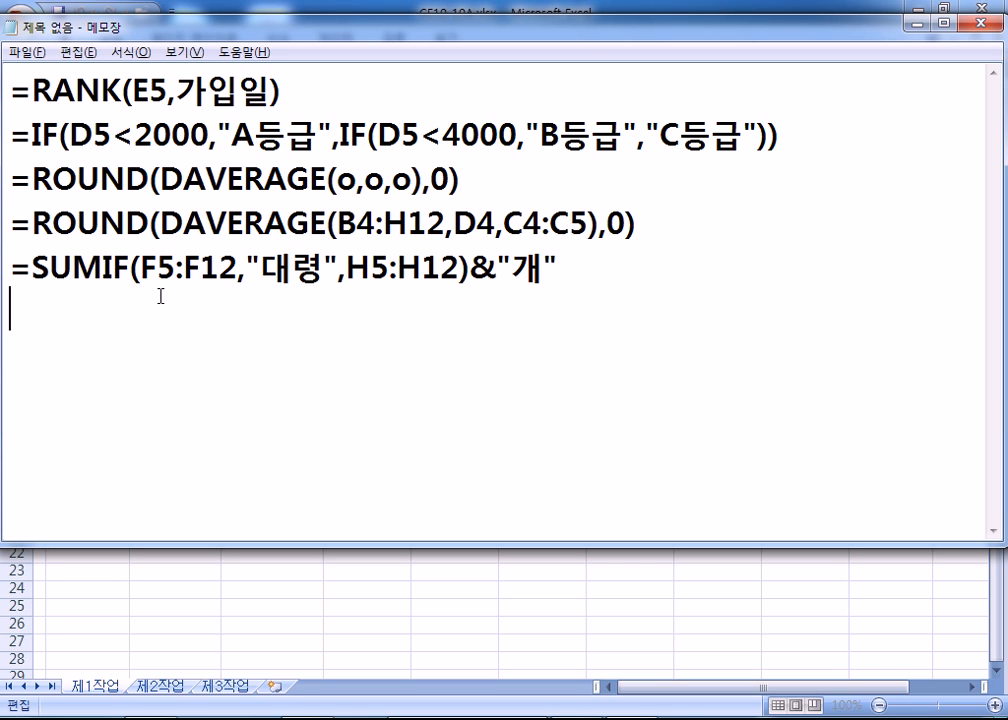
key(alt+Tab)
key(Escape)
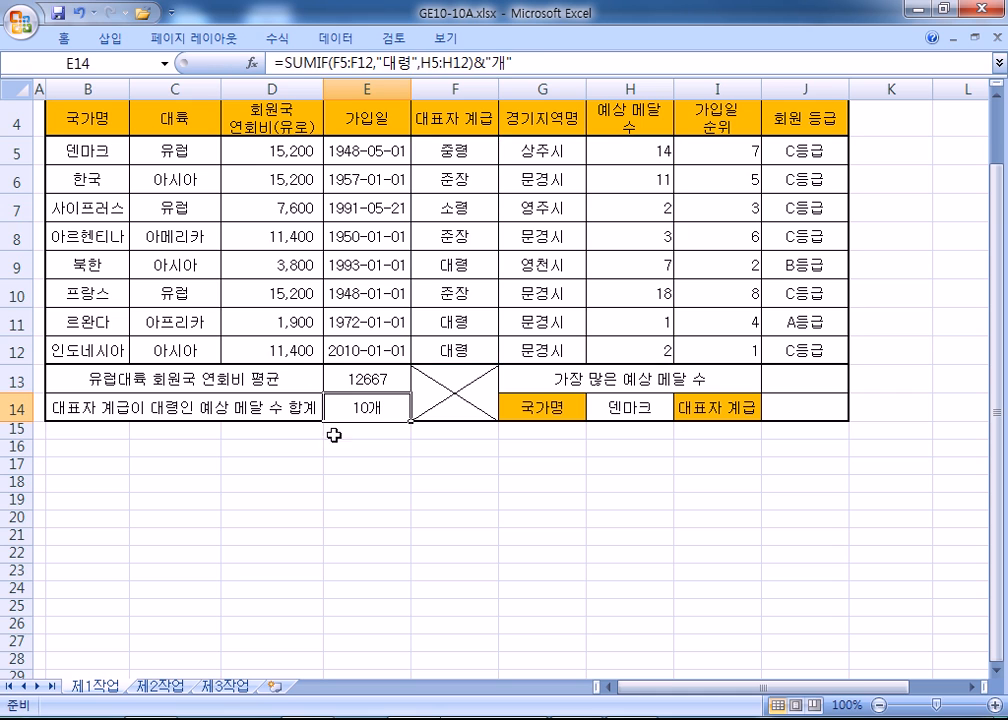
Enter =MAX(H5:H12) in J13 for the highest expected medal count and check it against the 예상 메달 수 column
click(803, 378)
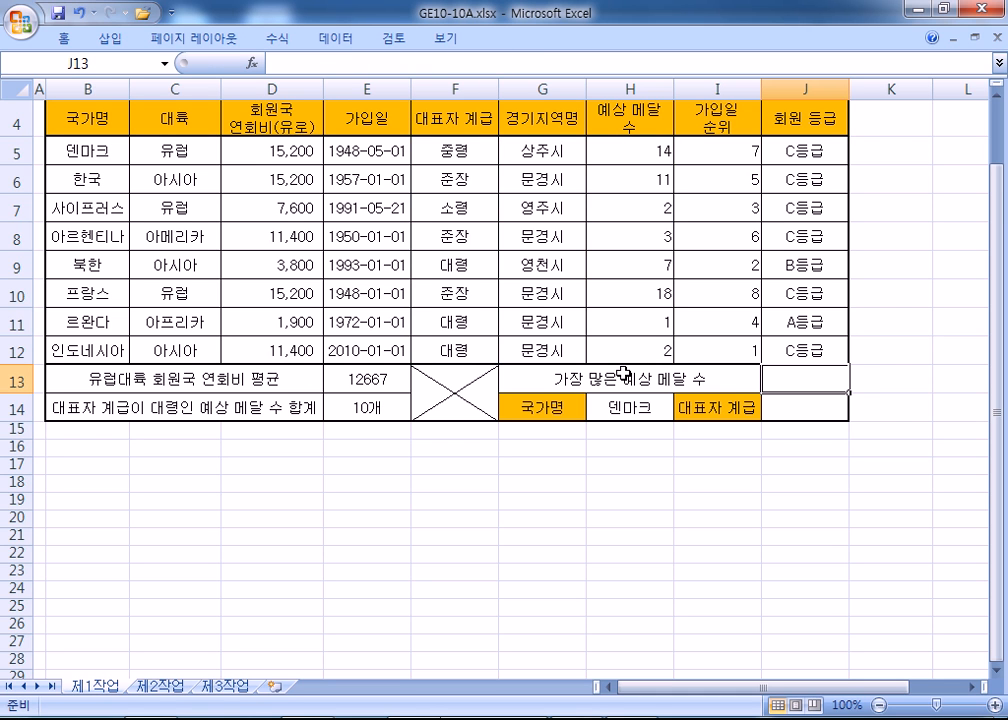
text(=ㅡ)
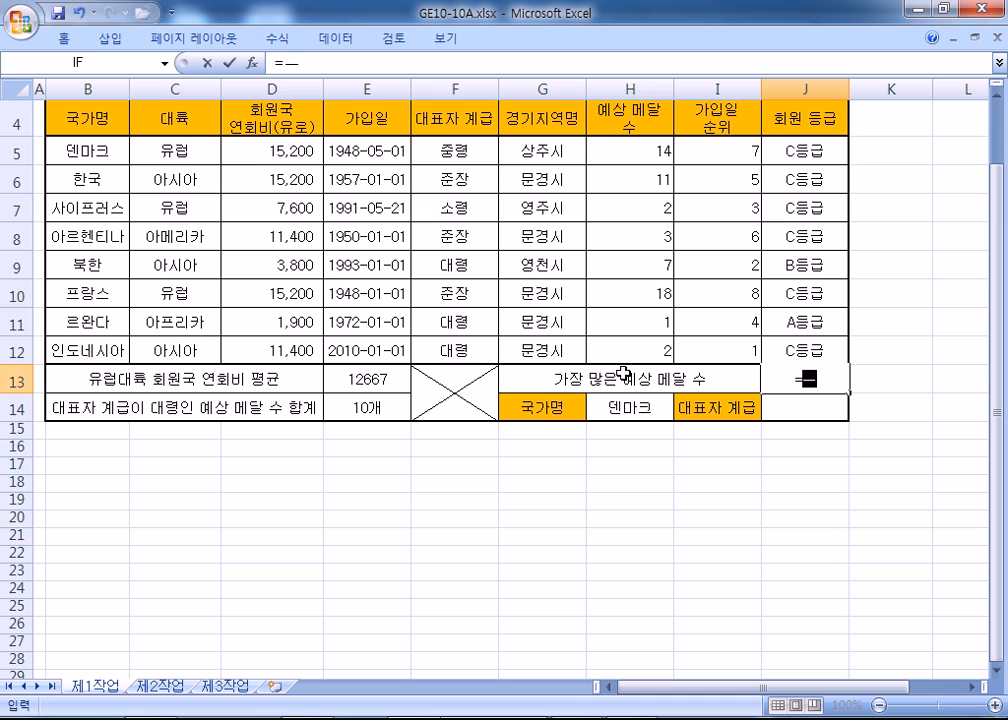
text(ㅁㅌ()
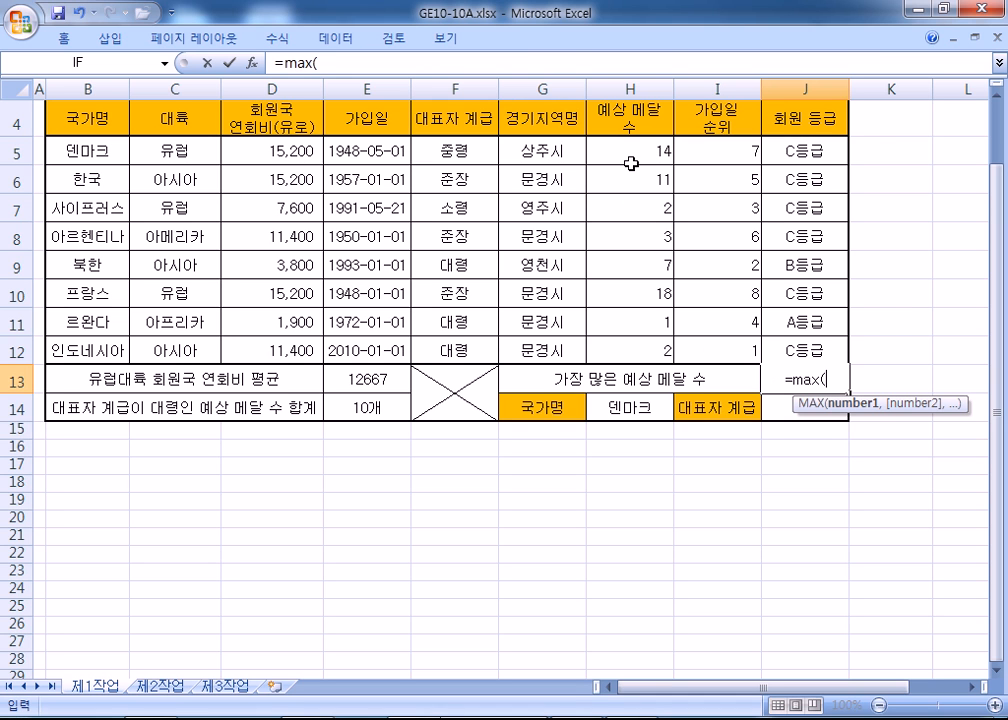
drag(632, 153, 646, 342)
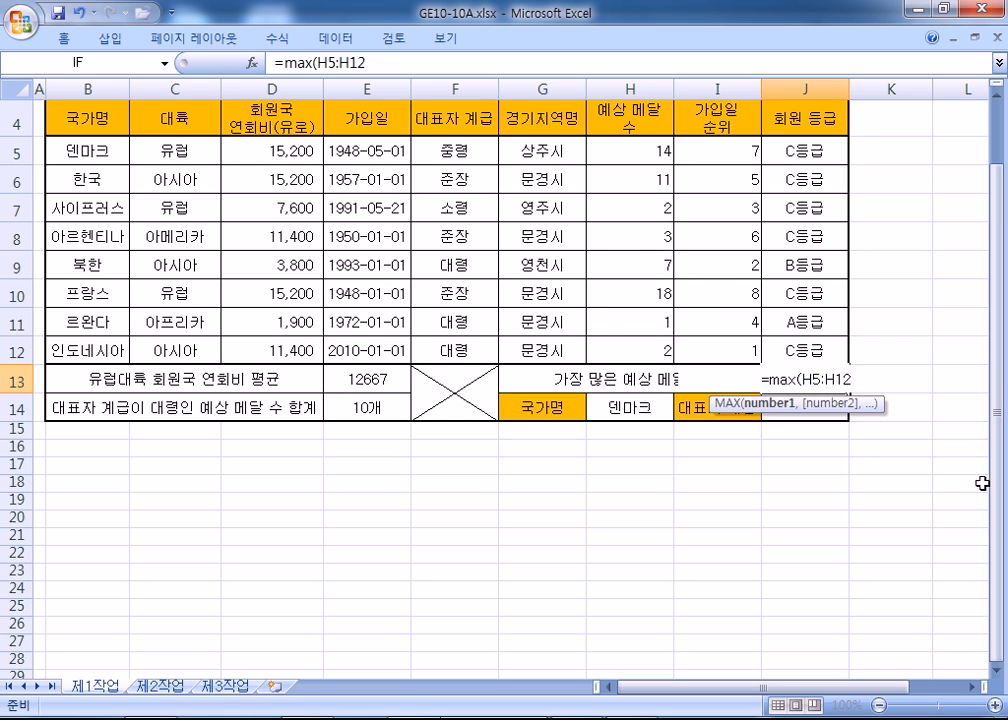
key(Return)
click(613, 287)
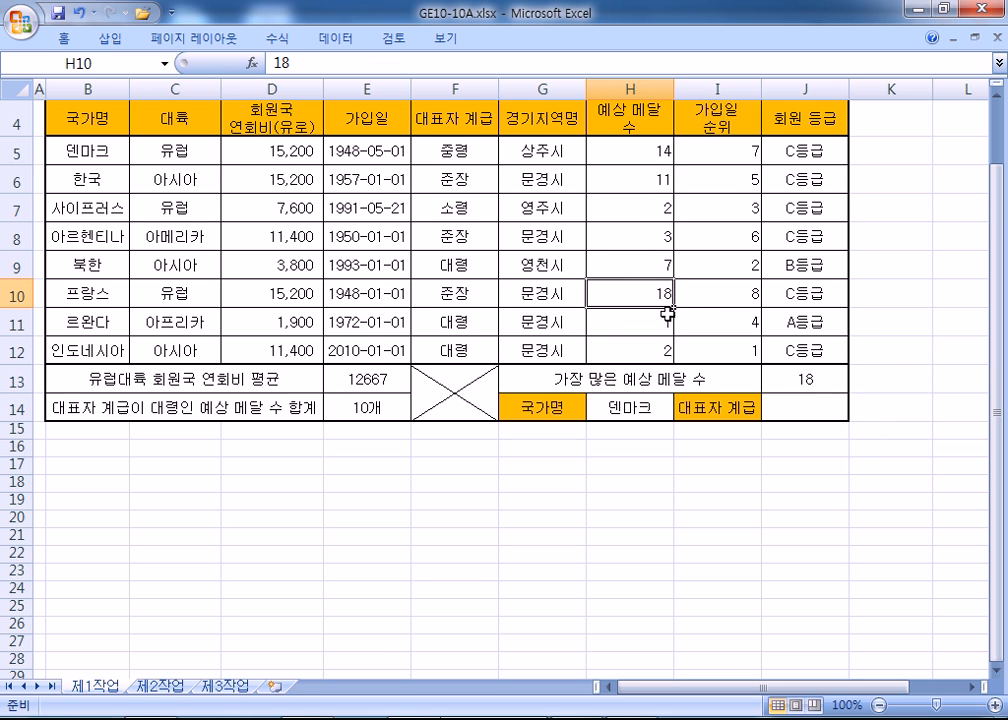
click(99, 291)
click(629, 298)
click(797, 378)
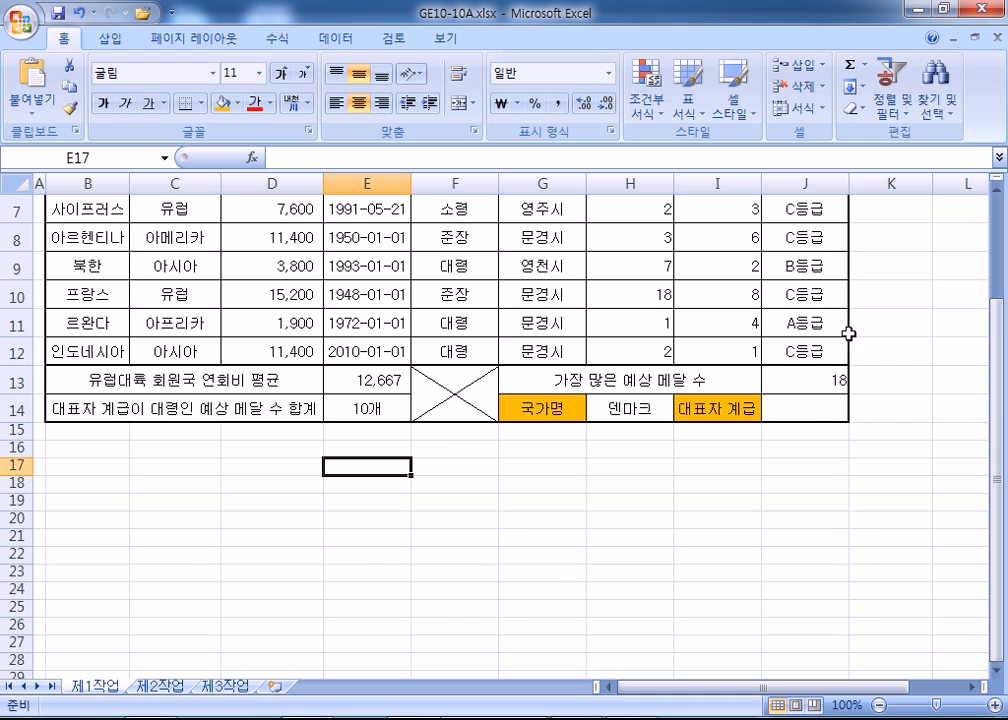
Centre-align all cells of the 제1작업 sheet
scroll(290, 310, up, 2)
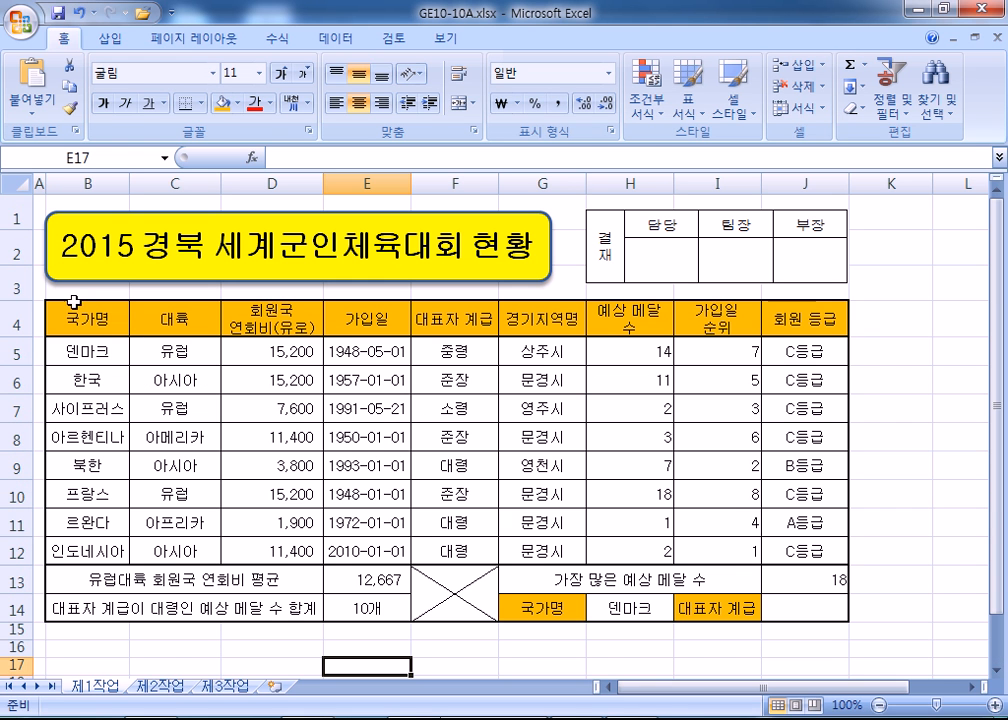
click(6, 181)
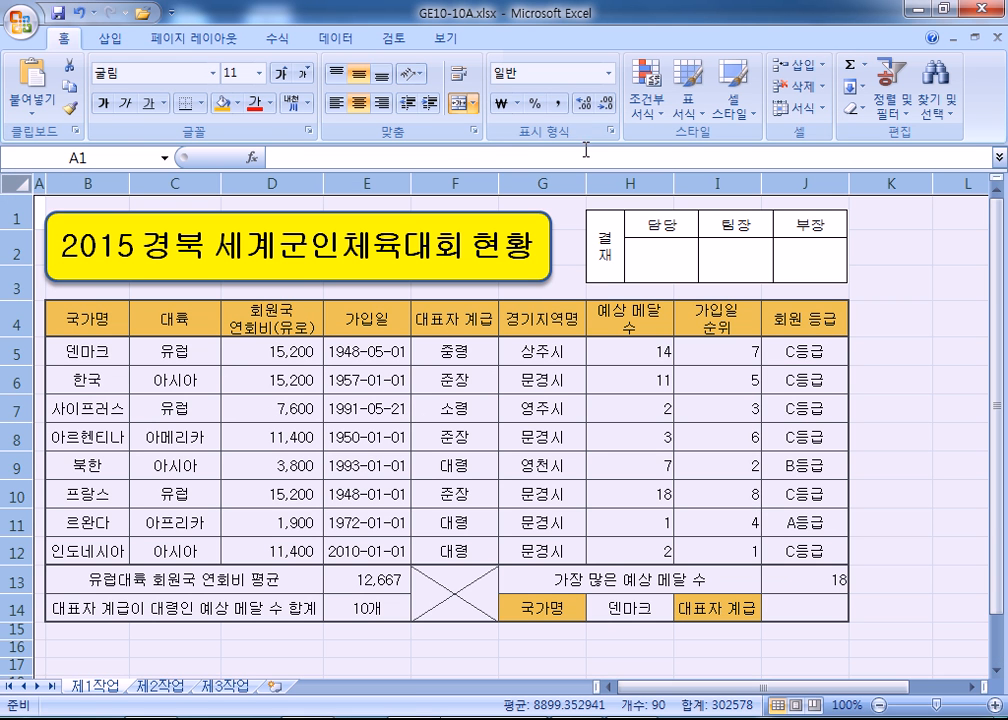
click(358, 102)
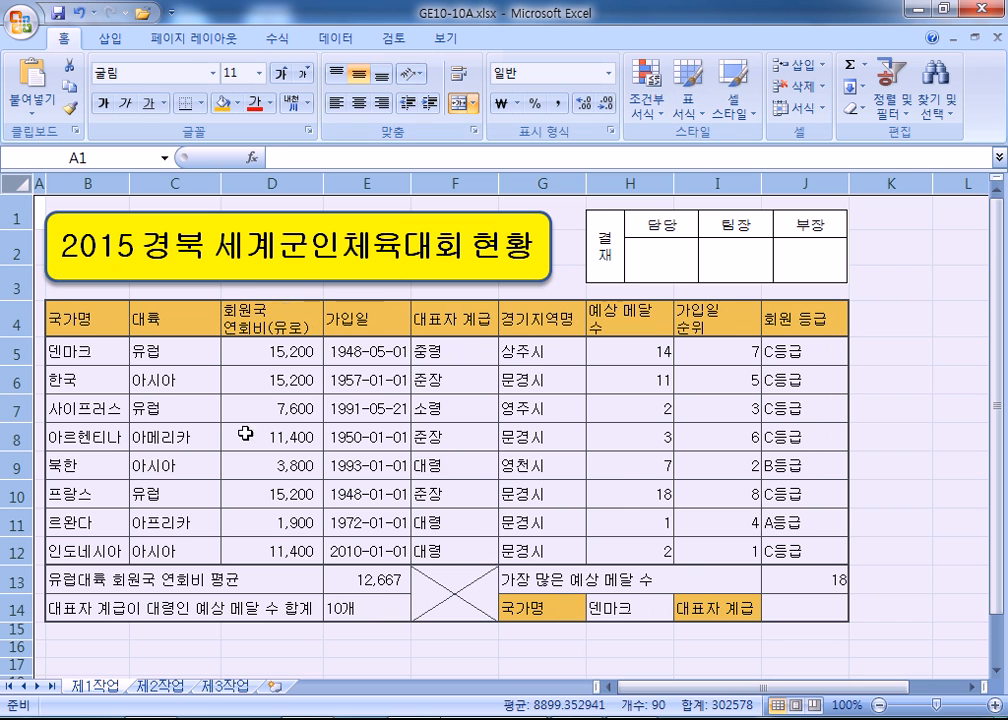
click(361, 108)
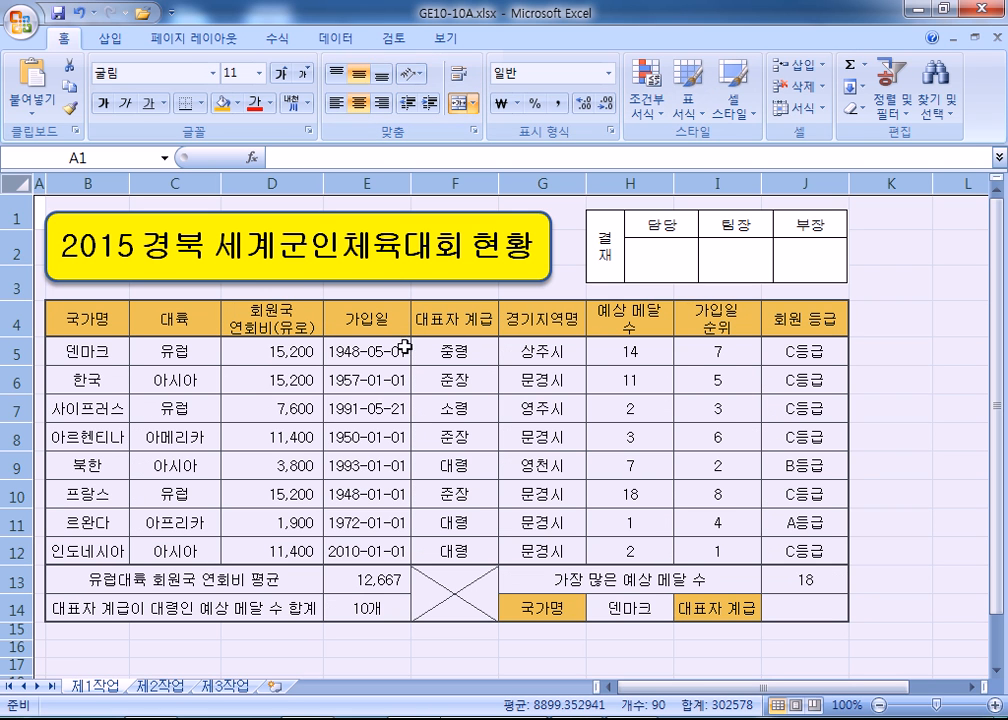
Apply the comma style to the annual fees in D5:D12 and right-align the medal counts and ranks in H5:I12
drag(262, 351, 256, 553)
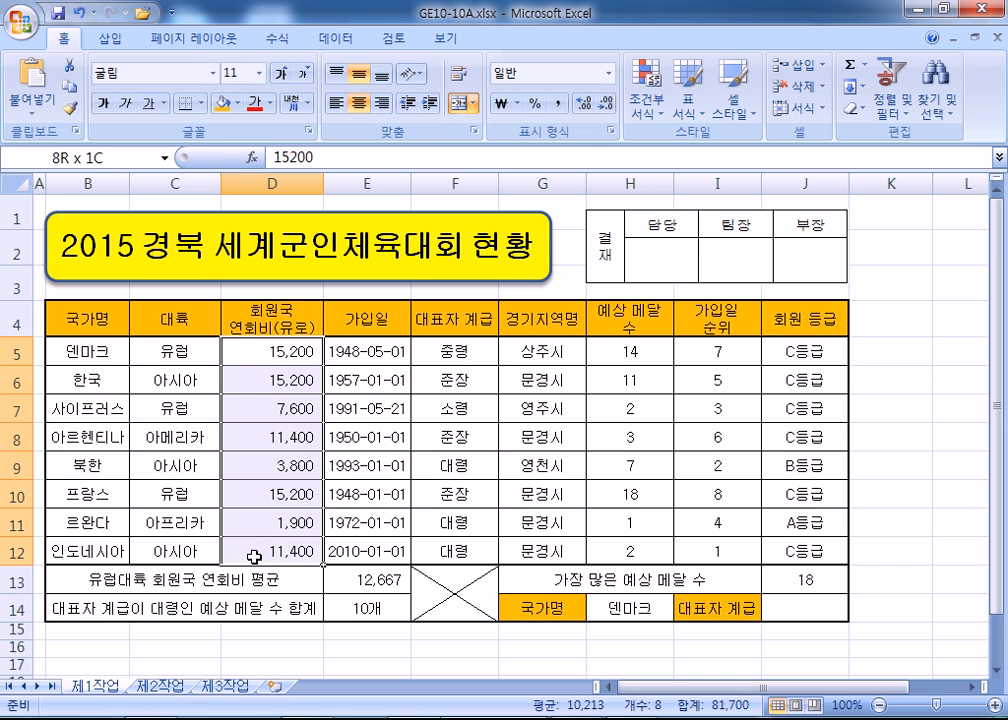
click(558, 108)
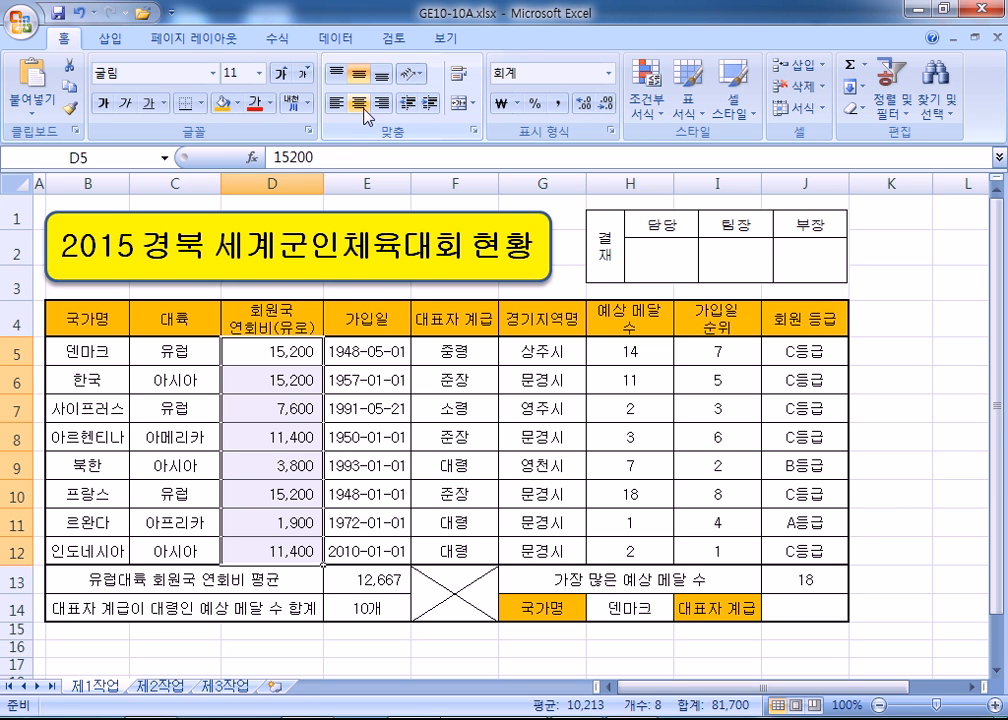
drag(638, 352, 716, 550)
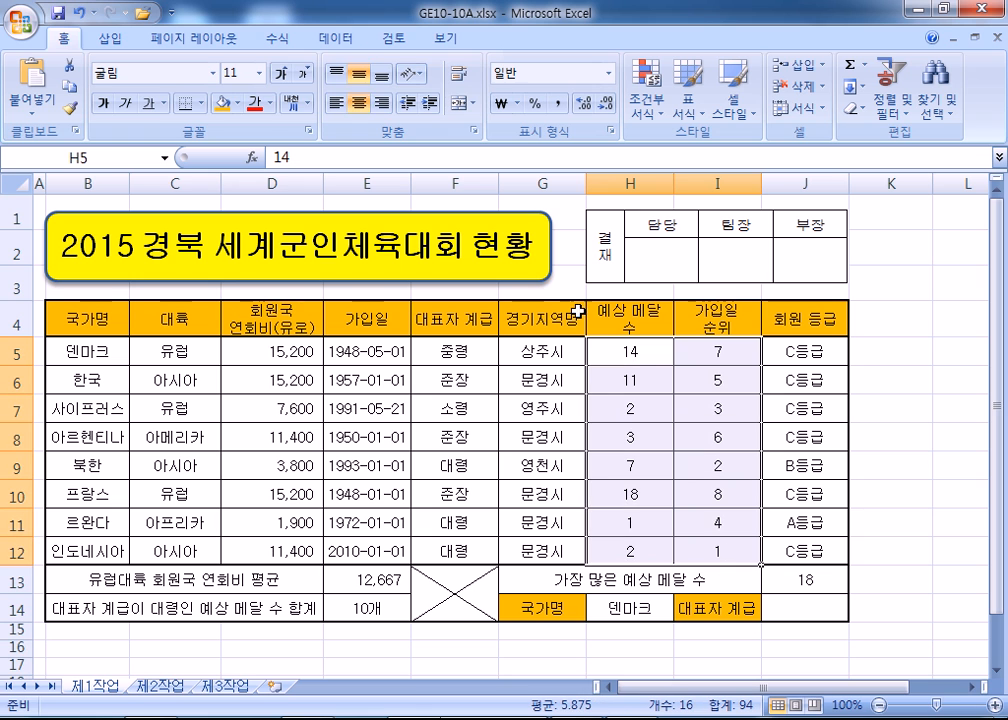
click(358, 102)
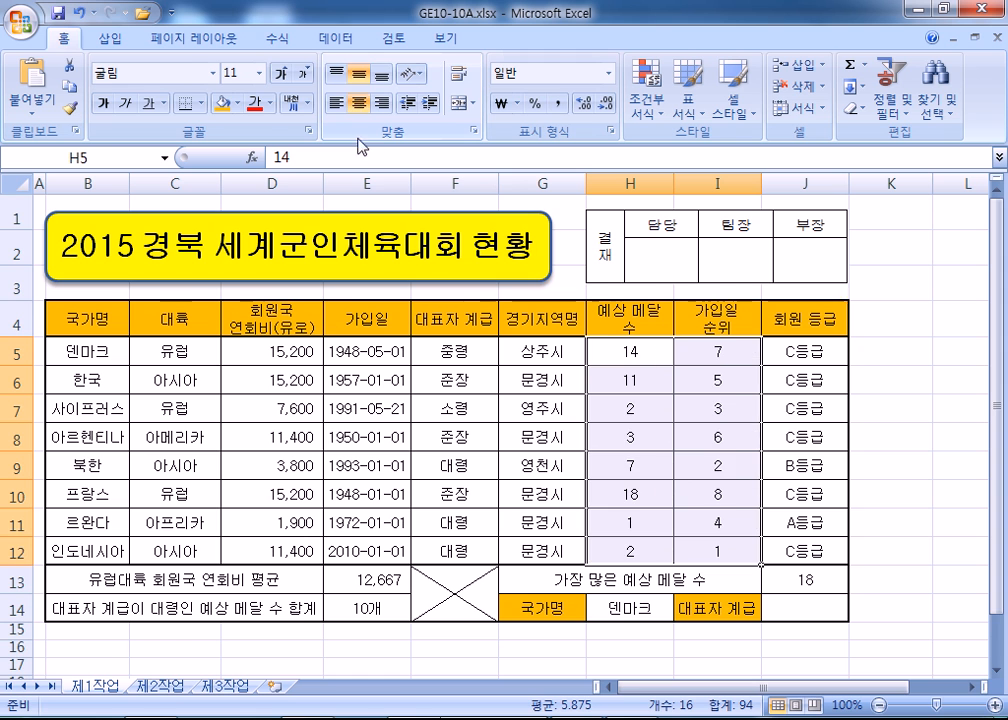
Check the alignment of the fee average in E13 and right-align the maximum medal count in J13
scroll(439, 456, down, 2)
click(380, 378)
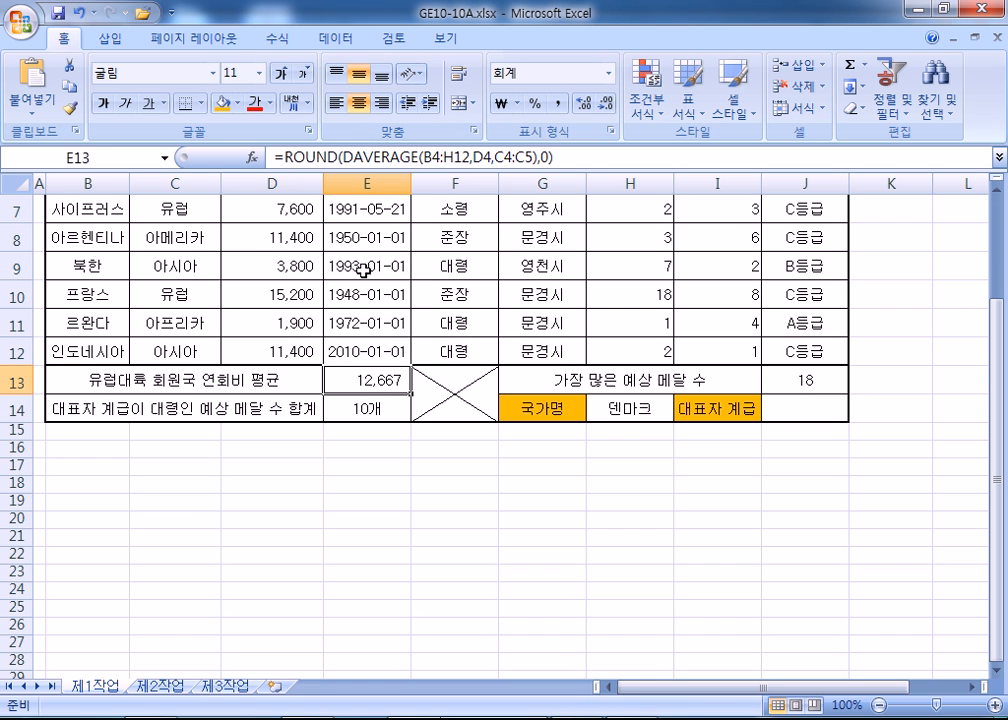
click(381, 103)
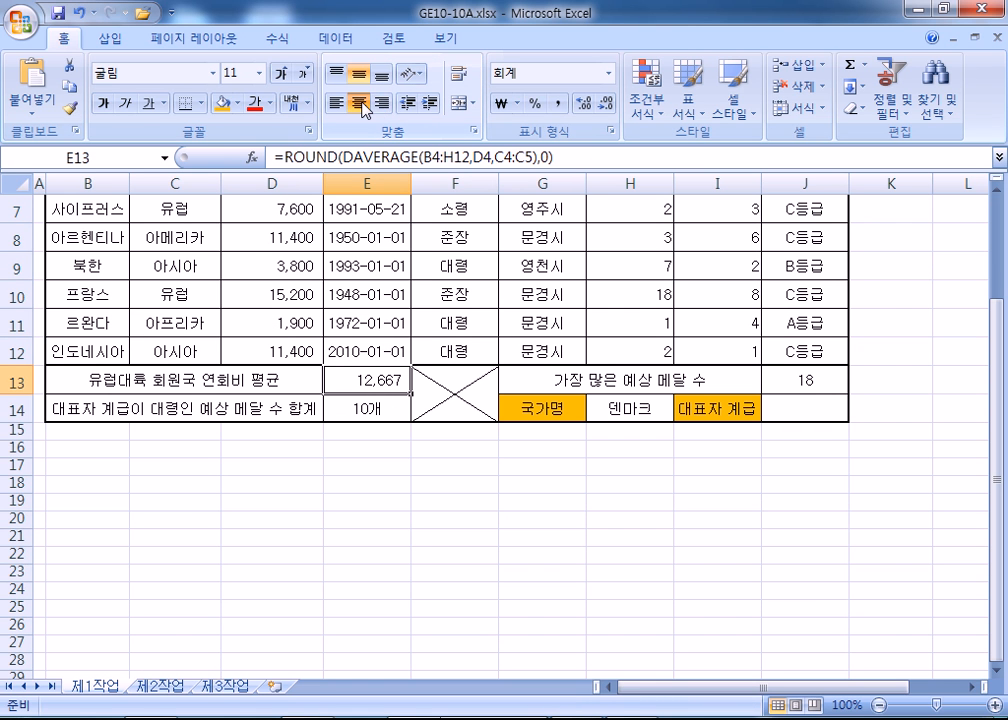
click(805, 380)
click(381, 103)
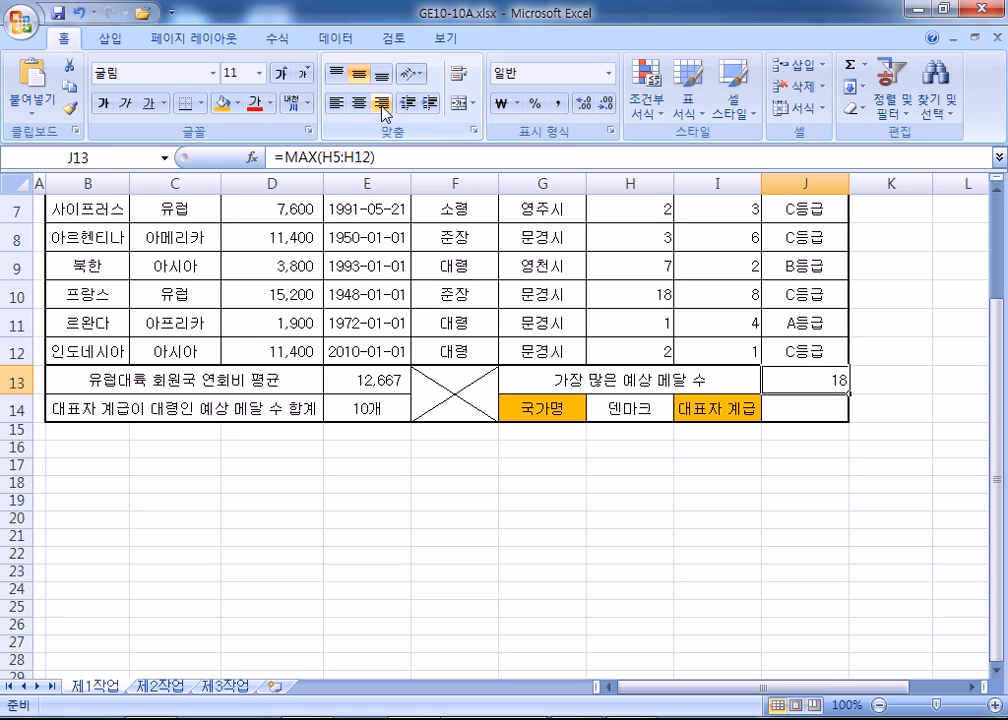
Open E14's SUMIF formula for editing and examine the & that joins "개" to the total
scroll(497, 422, up, 1)
scroll(497, 422, down, 1)
click(378, 407)
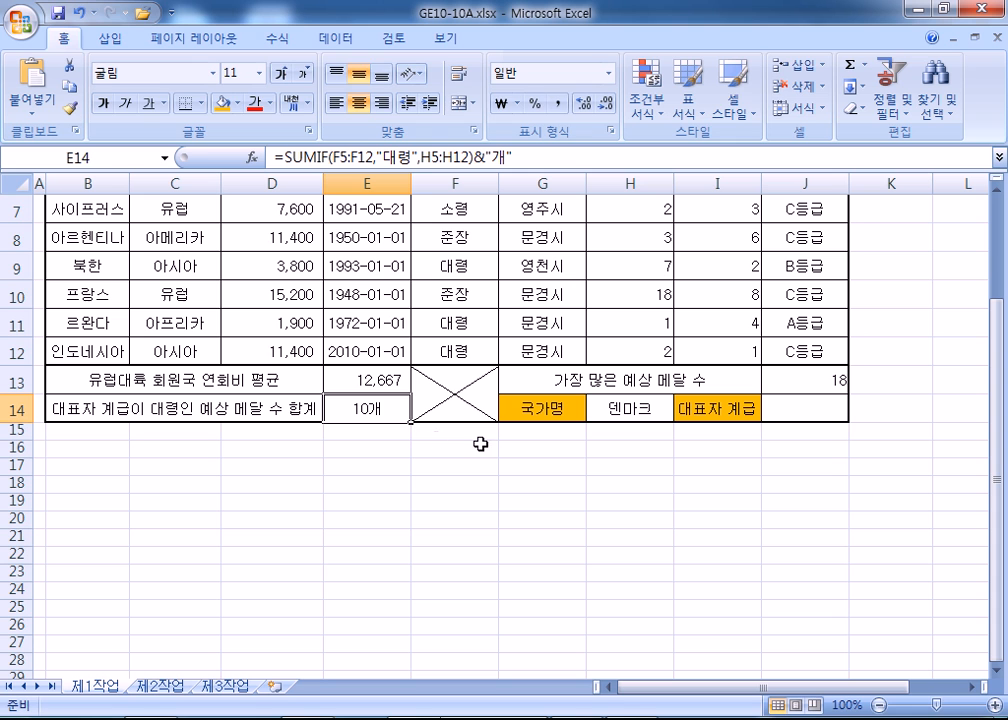
double_click(398, 413)
double_click(457, 410)
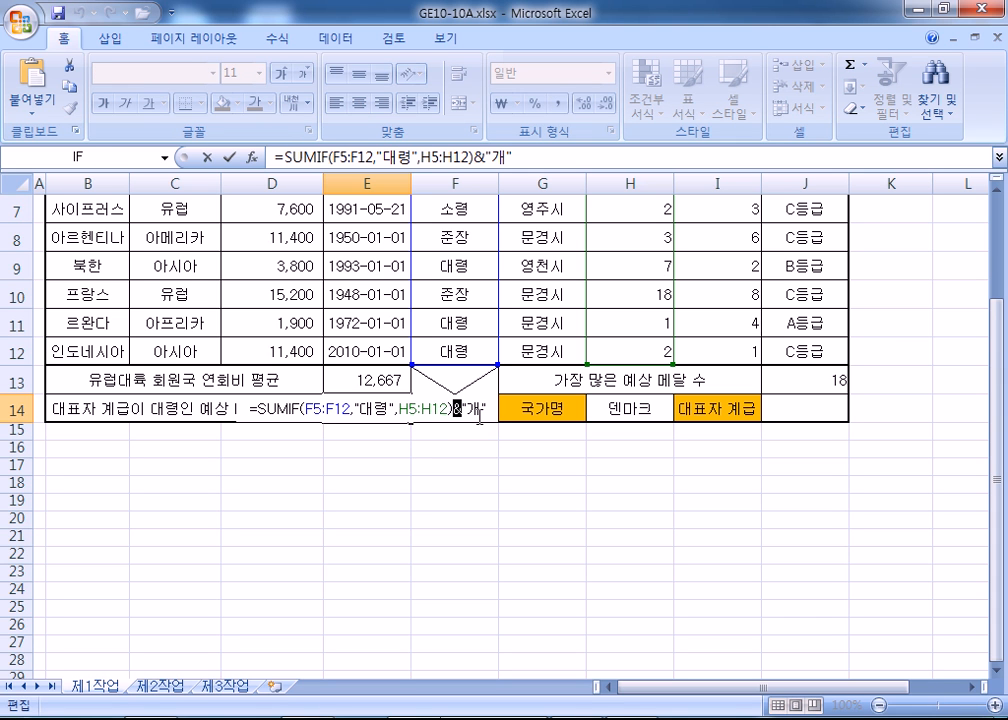
Switch to Notepad and copy =SUMIF(F5:F12,"대령",H5:H12), without the &"개" part, onto a new sixth line
key(alt+Tab)
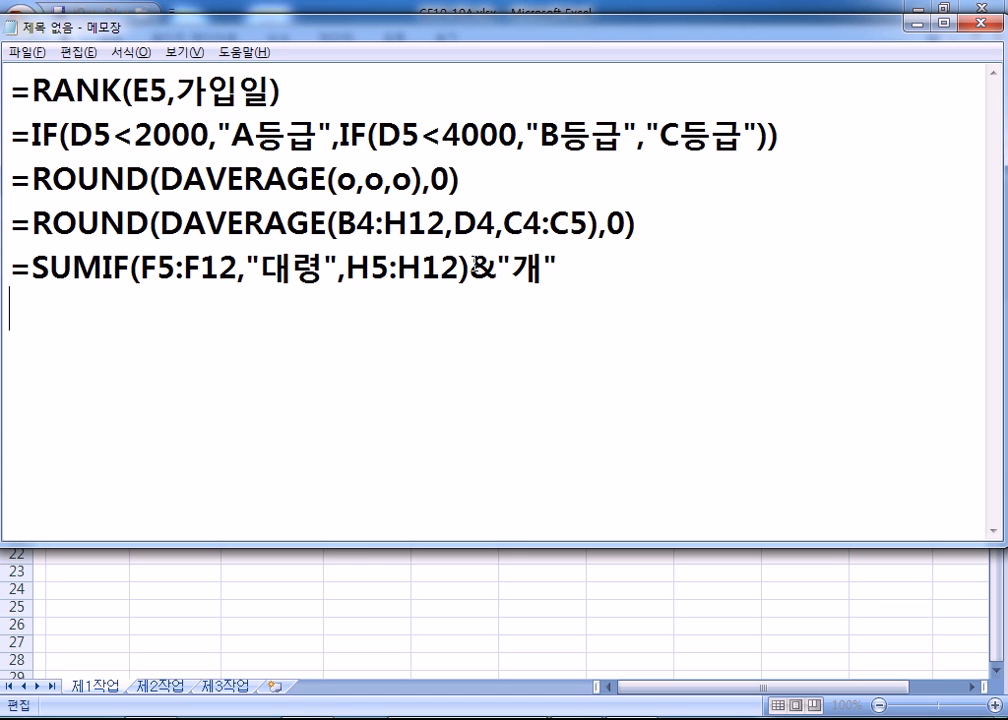
drag(12, 268, 470, 268)
key(ctrl+c)
key(End)
key(Return)
key(ctrl+v)
Append > 셀서식 > G/표준"개" to the copied SUMIF formula on the sixth Notepad line
text(> ㅅ)
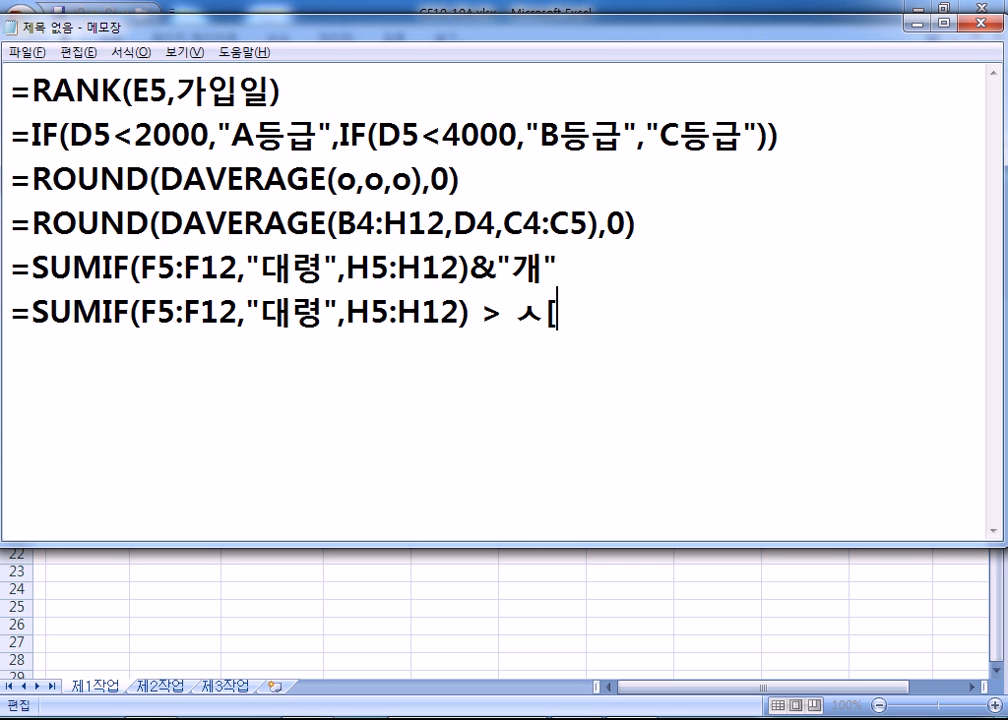
key(BackSpace)
text(셀서식)
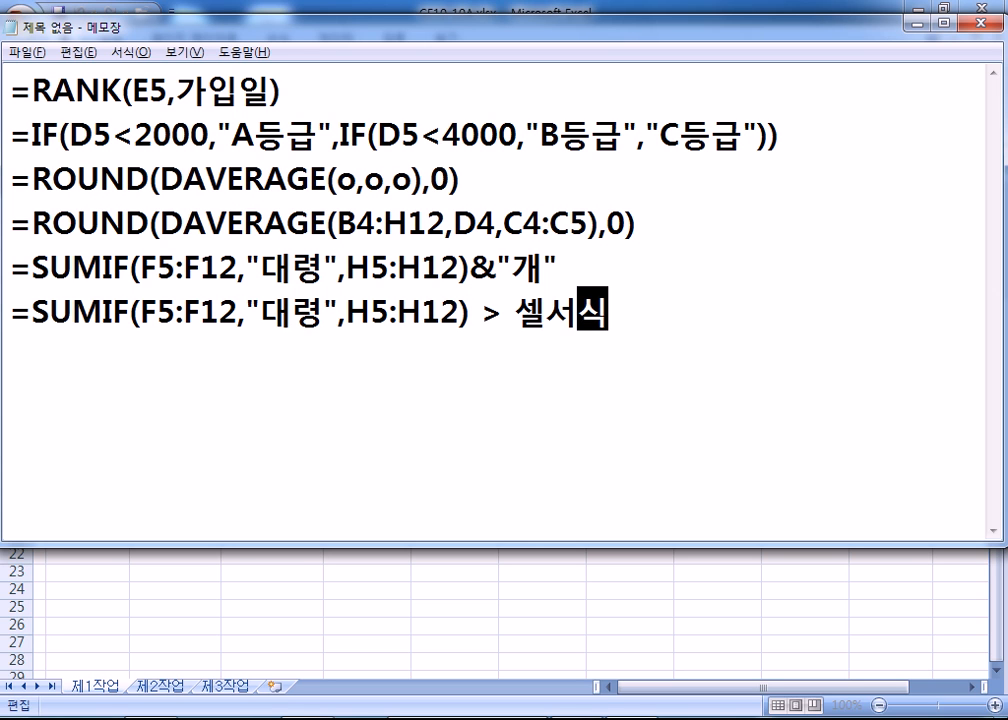
text( > g/)
key(BackSpace)
key(BackSpace)
text(G/표)
text(준"RO)
key(BackSpace)
key(BackSpace)
text(개{")
key(BackSpace)
key(BackSpace)
text(")
Label the sixth Notepad line : 숫자 and the fifth line : 글자 at their ends
text( : TNT)
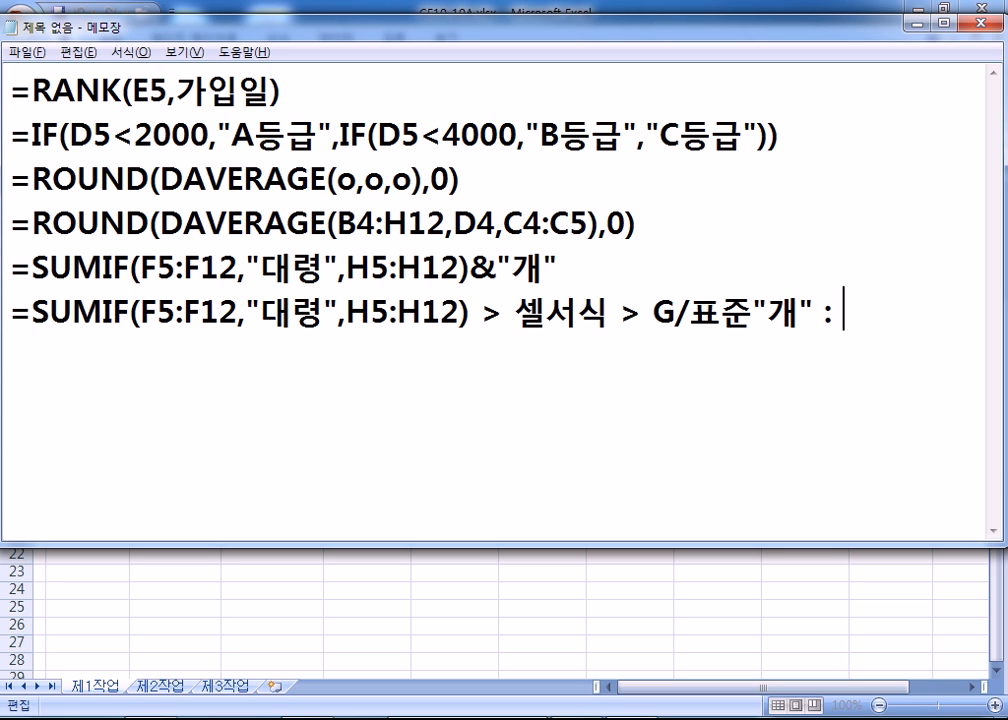
key(BackSpace)
key(BackSpace)
key(BackSpace)
text(TNT)
key(BackSpace)
key(BackSpace)
key(BackSpace)
text(수ㅅ자)
key(Up)
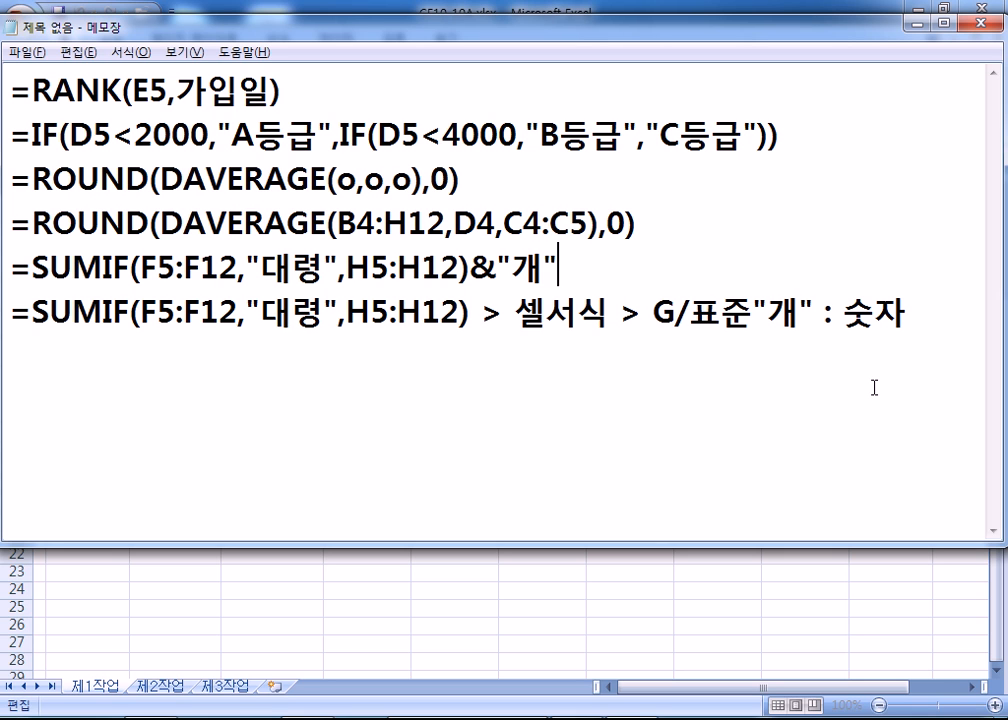
text(: 글자)
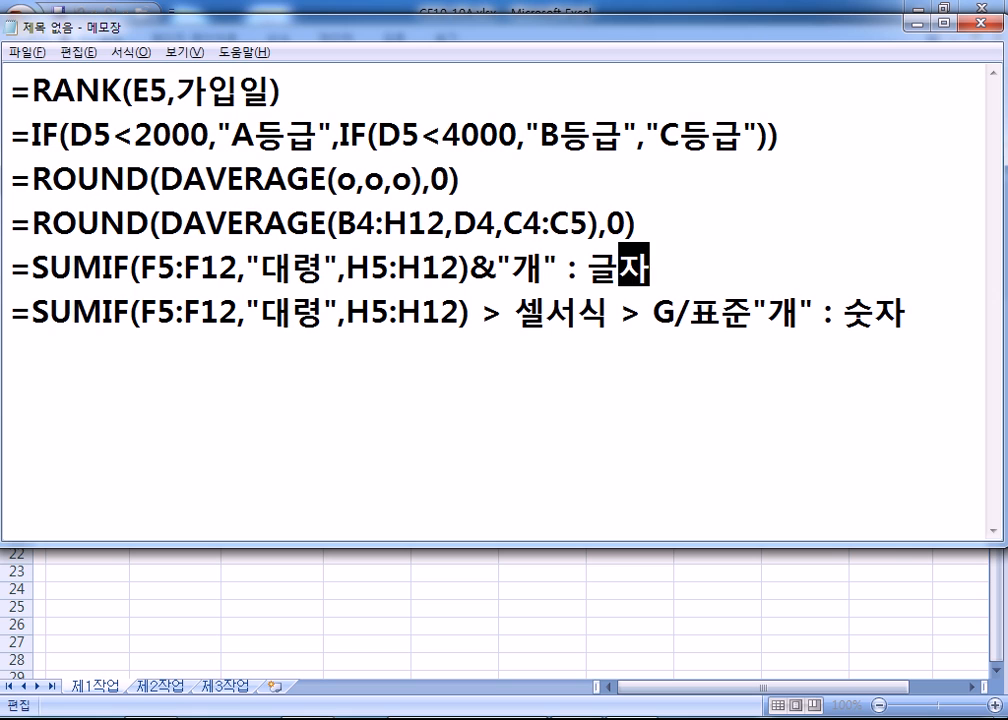
Append (가운데 정렬) to the 글자 line and (오른쪽 정렬) to the 숫자 line in the notes
drag(654, 269, 390, 266)
click(676, 268)
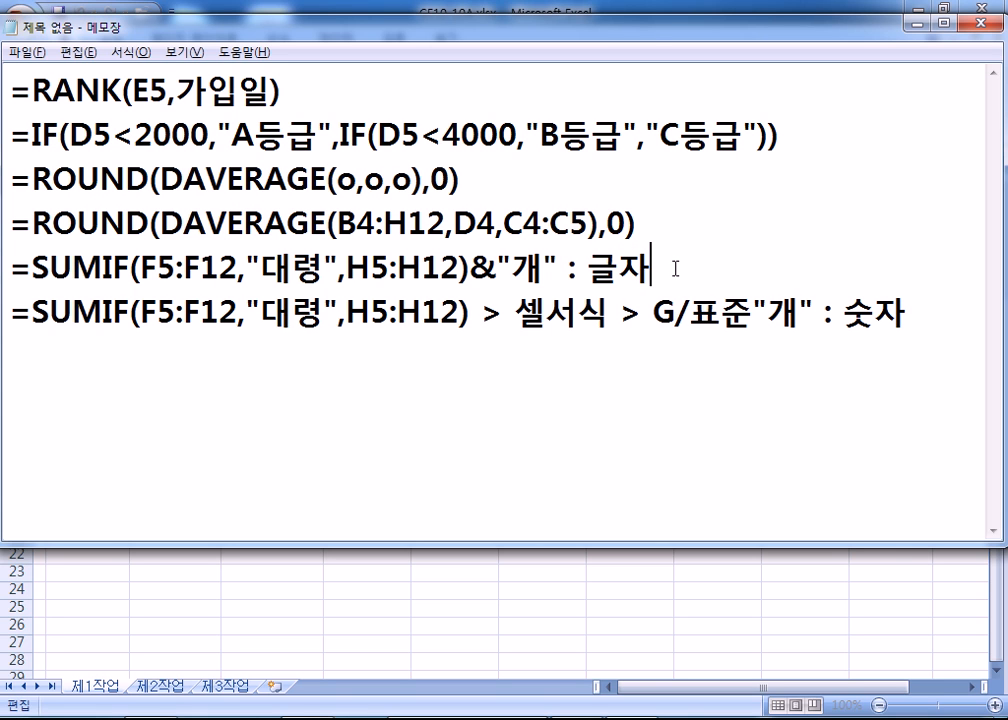
text((다루)
key(BackSpace)
key(BackSpace)
key(BackSpace)
text(가운데)
text( ㅈ)정렬)
key(Down)
key(End)
text((올)
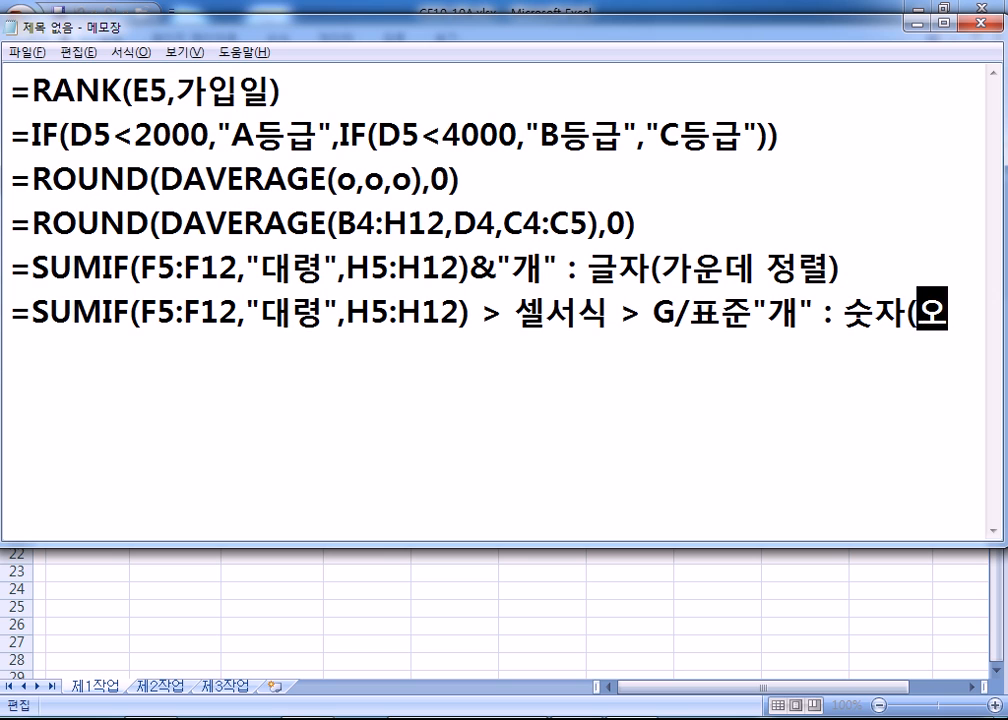
text(른쪽 정려)
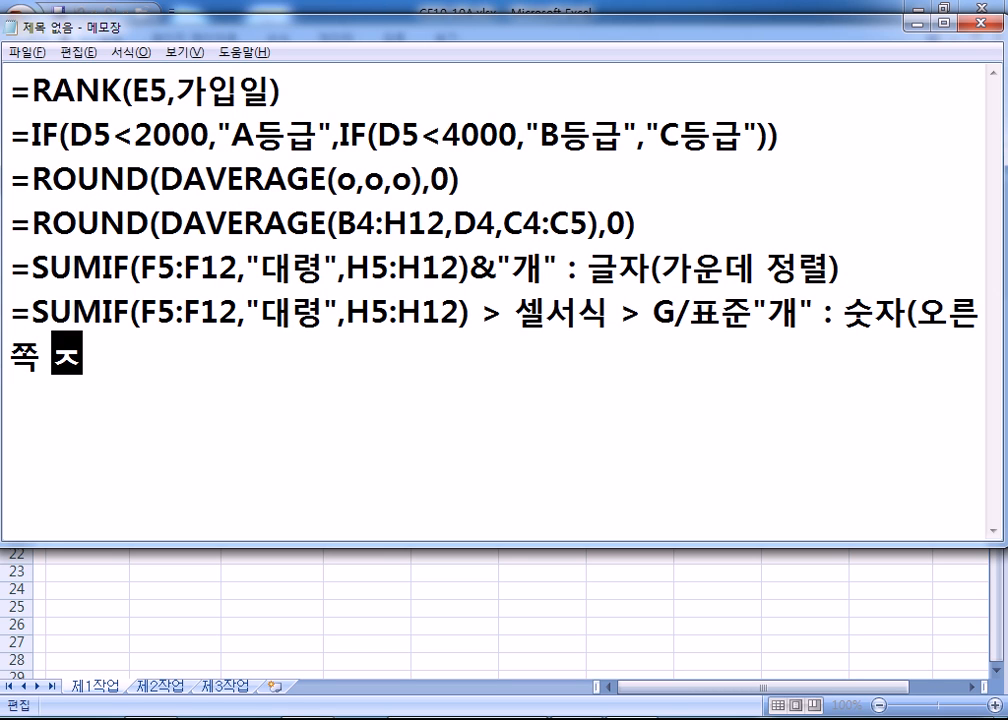
text(렬))
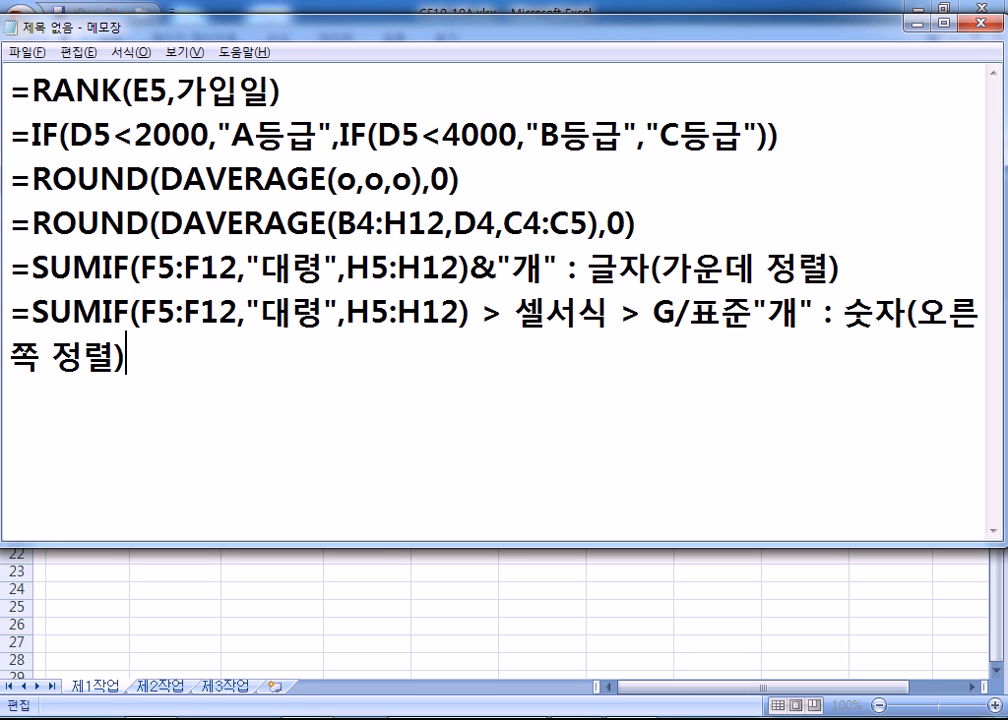
Replace 정렬 with 맞춤 in the parentheses of both SUMIF notes
key(Up)
key(Up)
key(End)
key(Left)
key(Left)
key(Left)
text(맞춤)
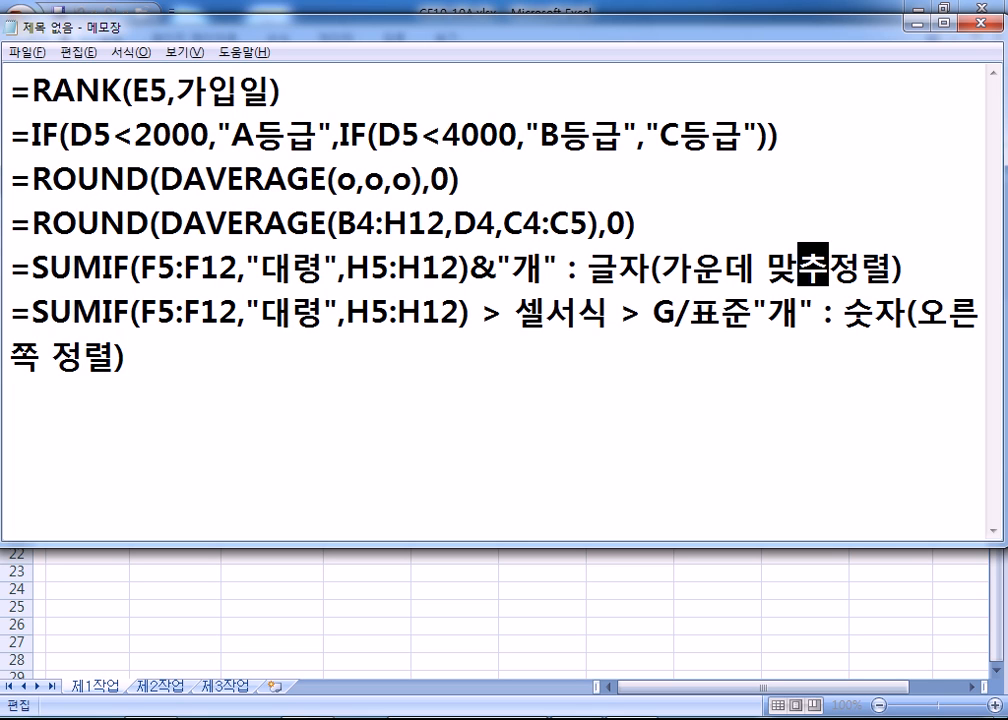
key(Delete)
key(Delete)
key(Down)
key(Down)
key(Left)
key(Left)
key(Left)
text(ㅁ맞춤)
key(Delete)
key(Delete)
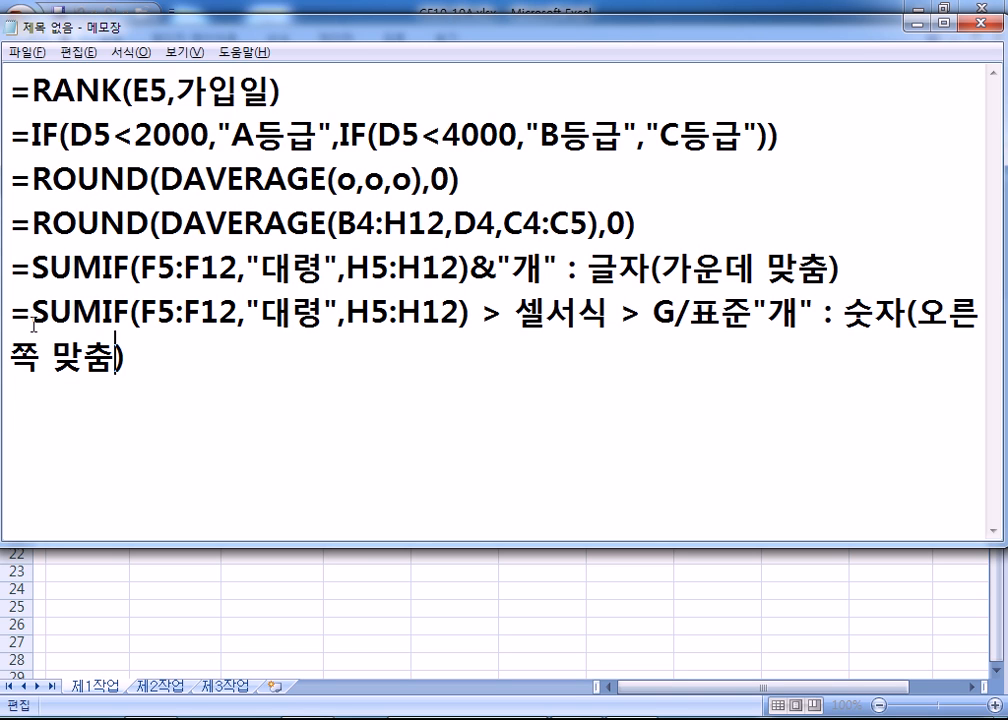
Add several blank lines below the SUMIF notes in Notepad
key(Return)
key(Return)
key(Return)
key(Return)
key(Return)
key(Return)
key(Return)
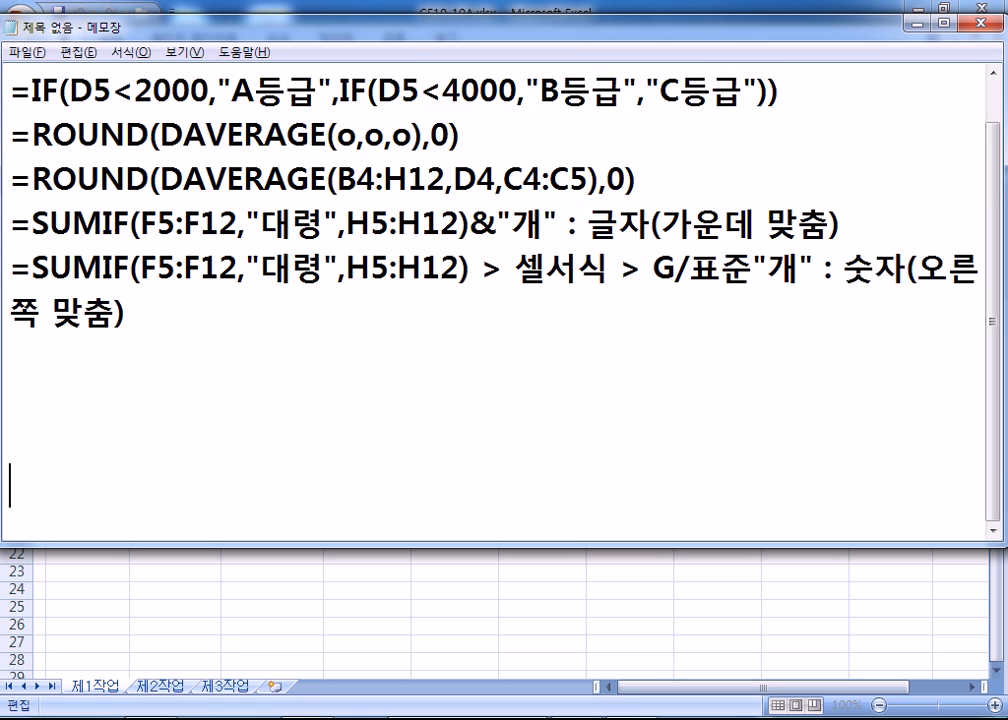
click(42, 224)
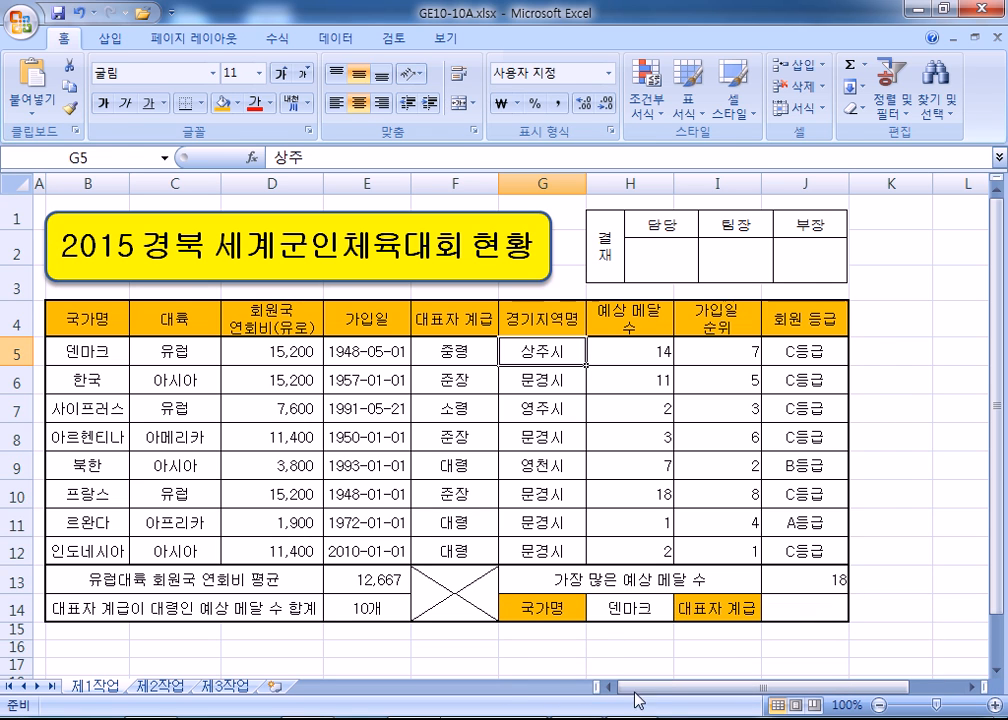
Switch to Notepad and write 셀서식 : G/표준(숫자) on the line below the blank one after the SUMIF notes
click(640, 718)
click(153, 249)
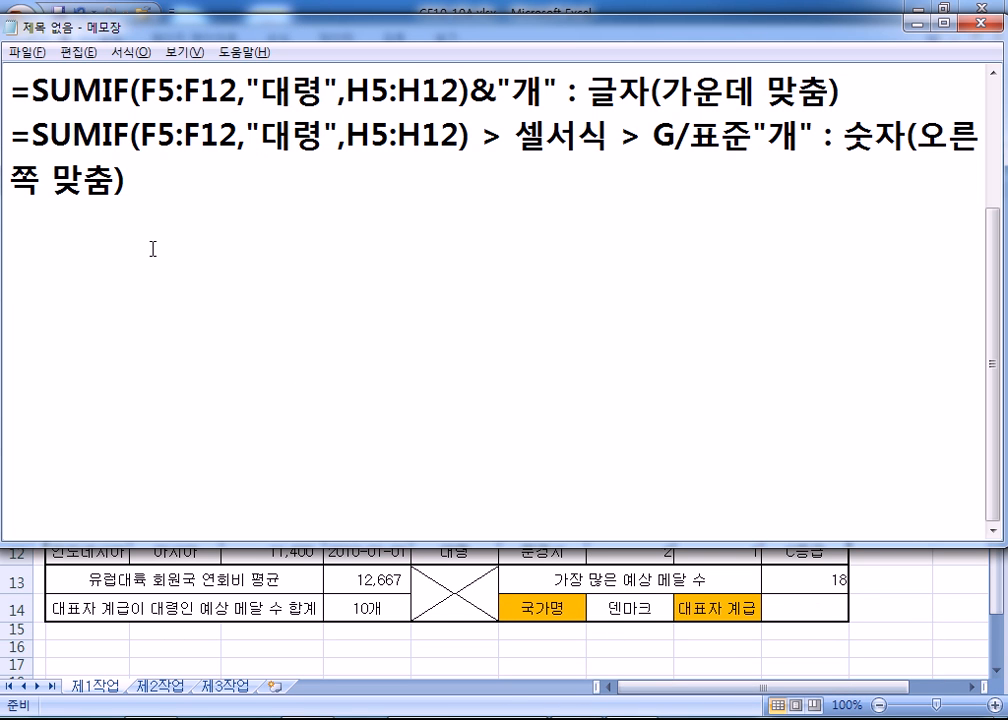
text(셀서식 ")
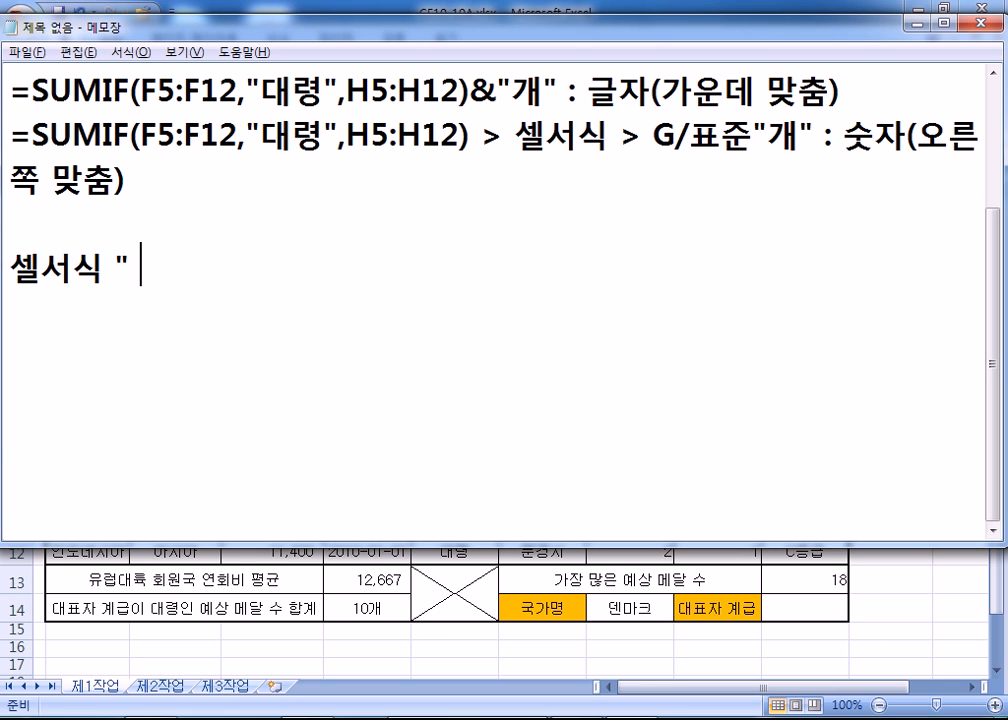
key(BackSpace)
text(:)
text( G/표주)
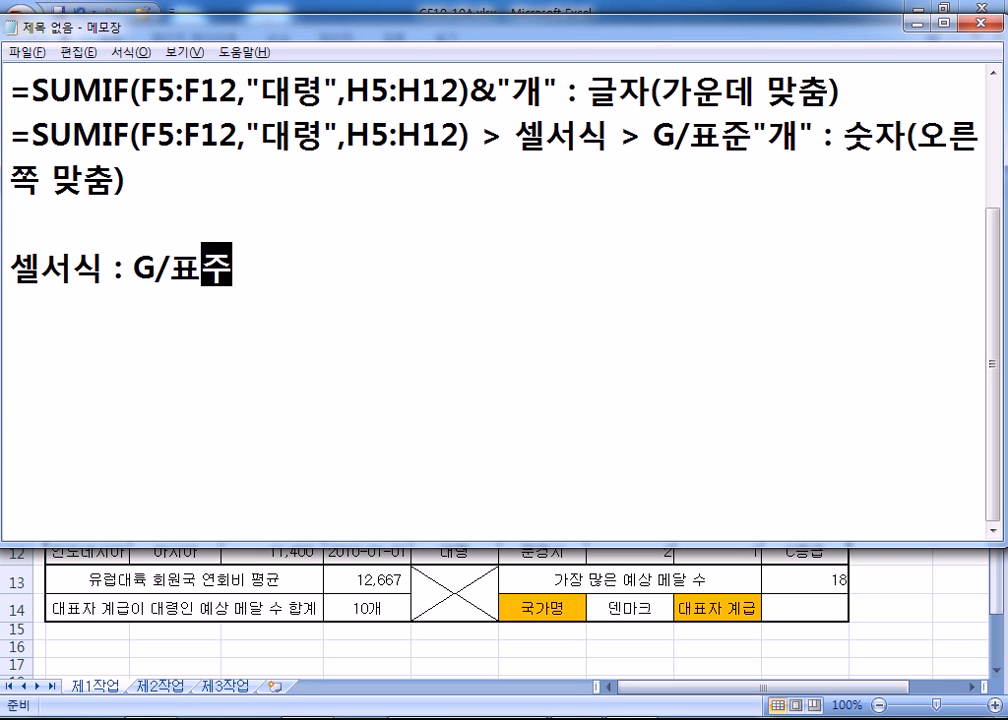
text((TN)
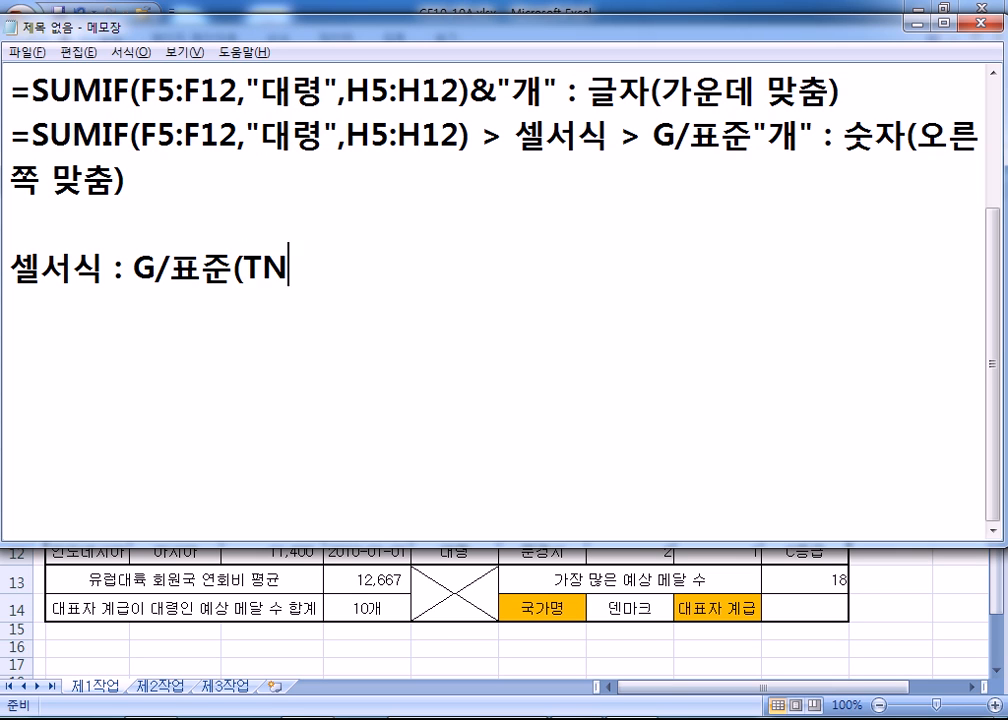
key(BackSpace)
key(BackSpace)
text(숫자))
key(Left)
Extend the parentheses of the 셀서식 note after 숫자 with ", 꾸밈없는 그냥"
text(, ㅅㅓㅅ)
key(BackSpace)
key(BackSpace)
key(BackSpace)
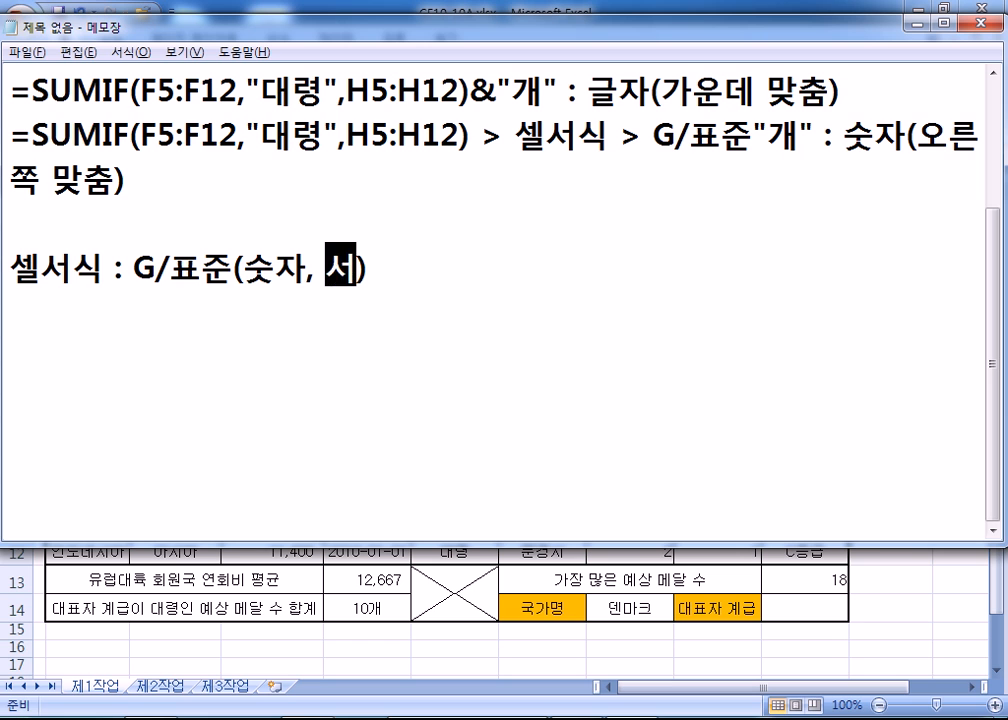
text(꾸임)
key(BackSpace)
key(BackSpace)
key(BackSpace)
text(밈ㅇㅓㅂㅅ는 )
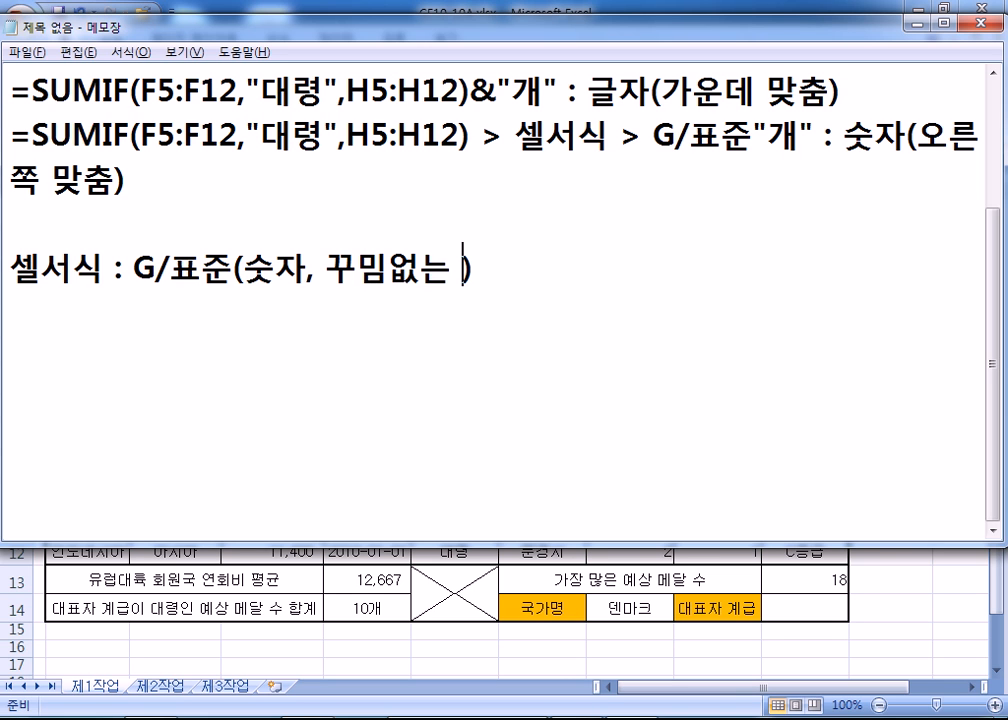
text(그냥)
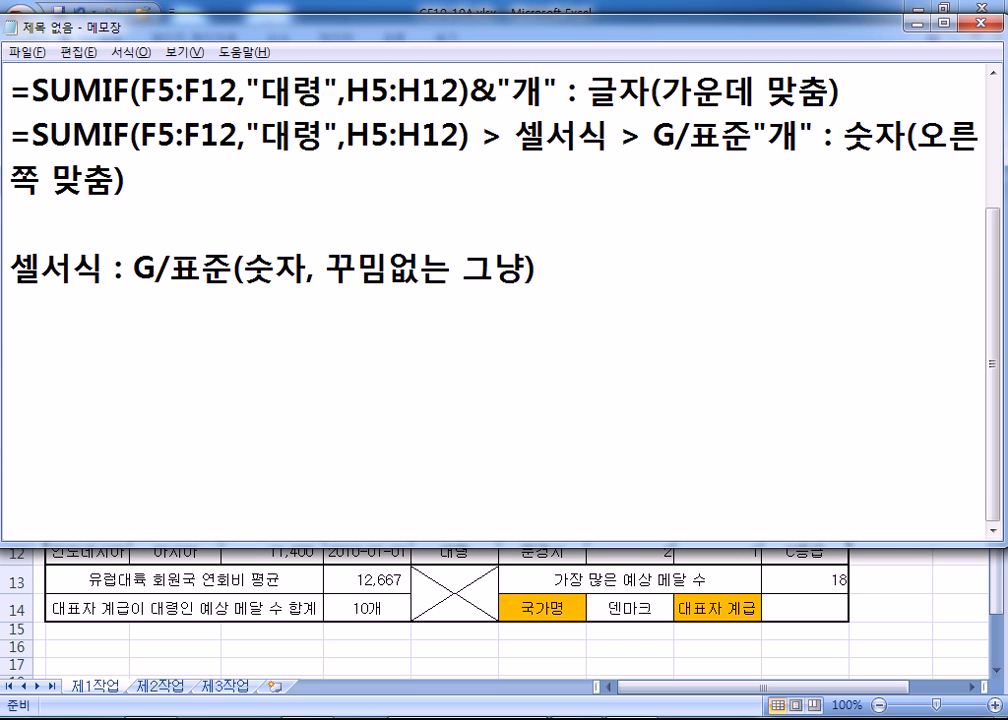
List the sample numbers 53.5, 5.35, 0.357 and 123 on separate lines under the G/표준 note
key(Return)
text(53.)
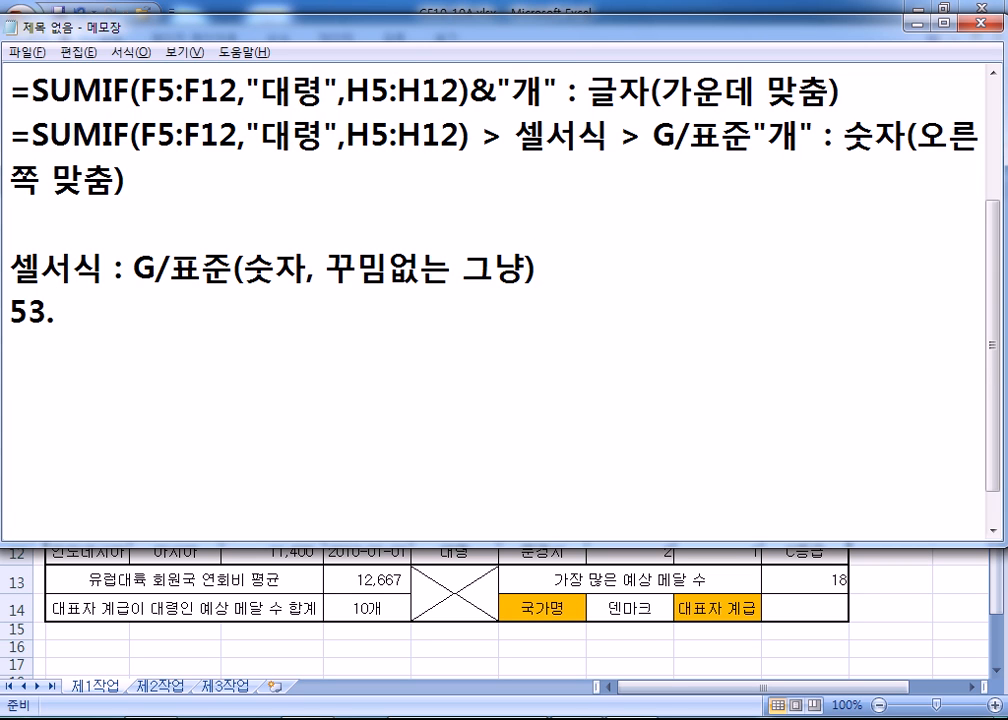
text(5)
key(Return)
text(5.35)
key(Return)
text(0.357)
key(Return)
text(123)
key(Return)
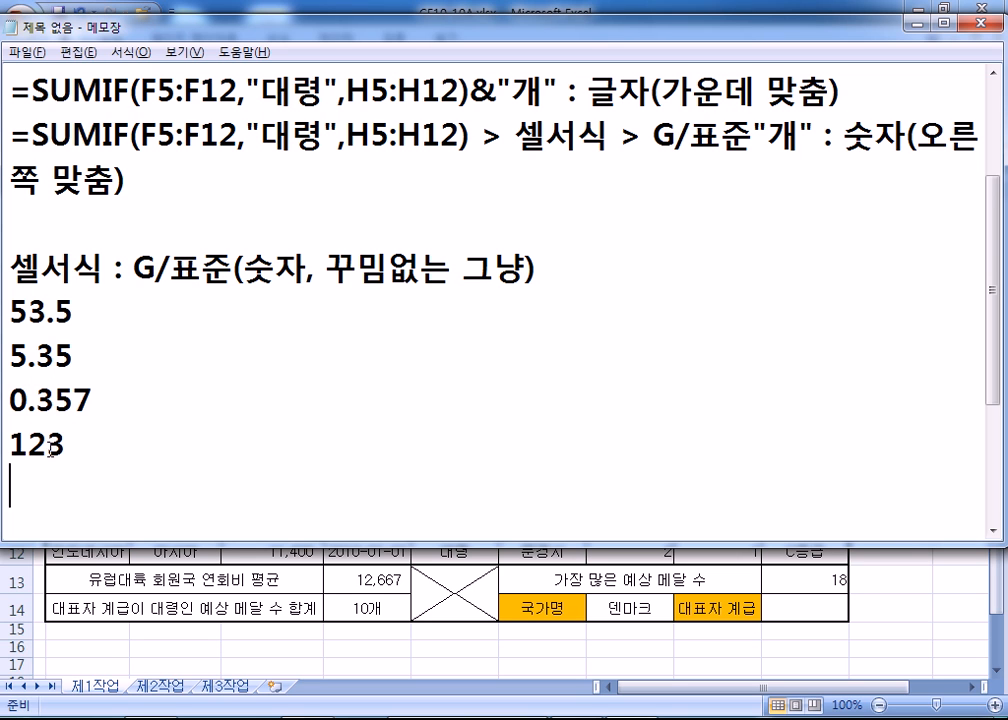
drag(83, 462, 10, 295)
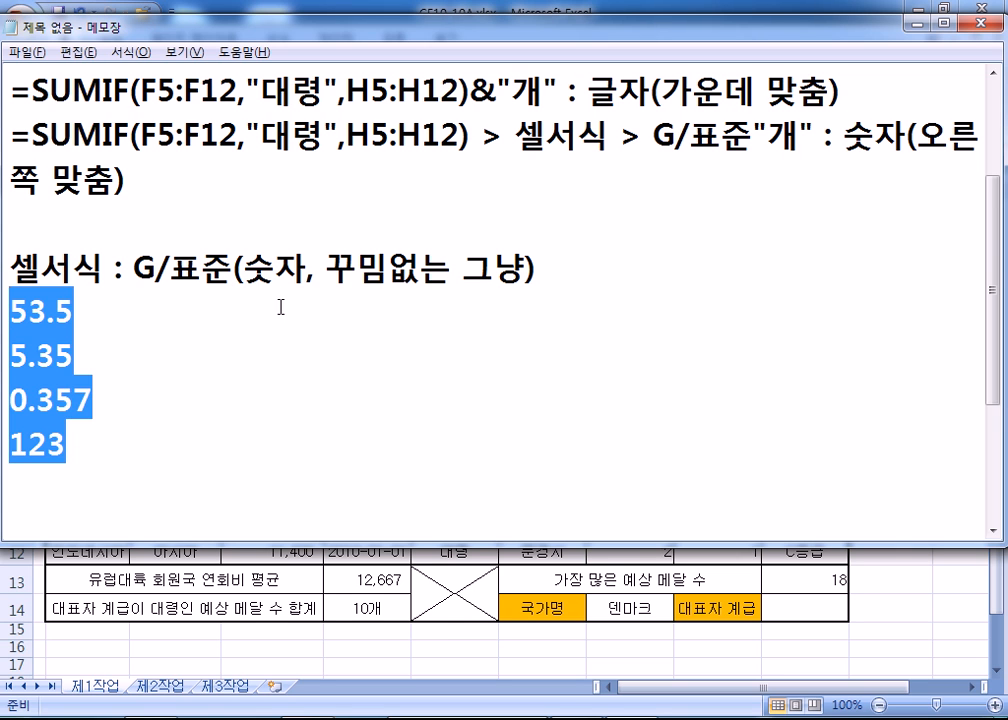
click(157, 470)
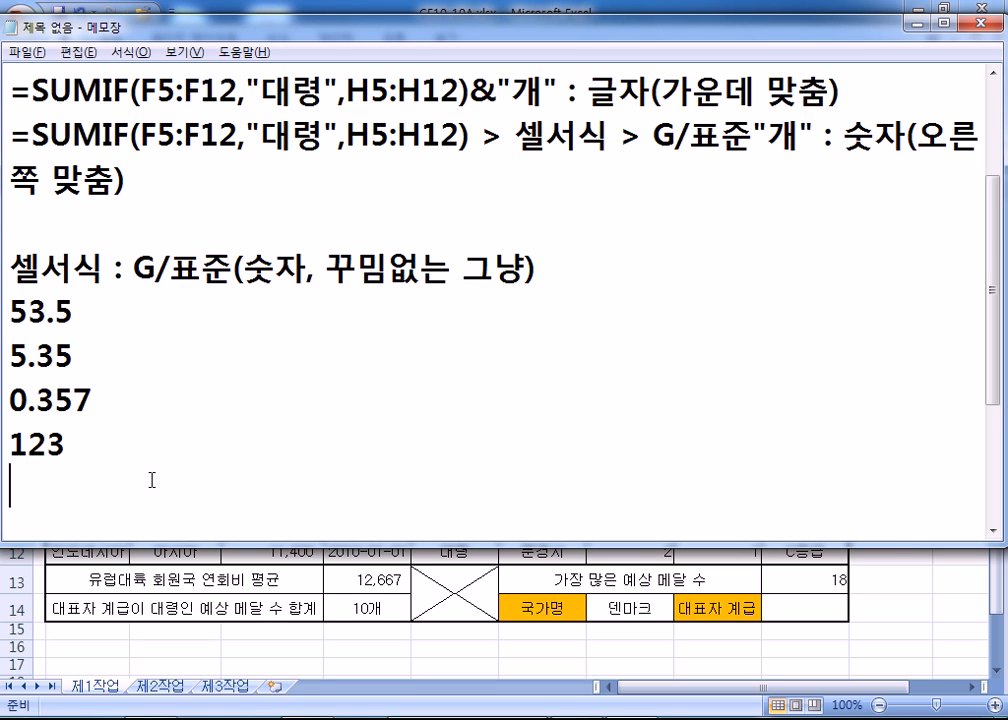
Add the number format code #,##0.0 after a blank line below the sample numbers
scroll(283, 436, down, 1)
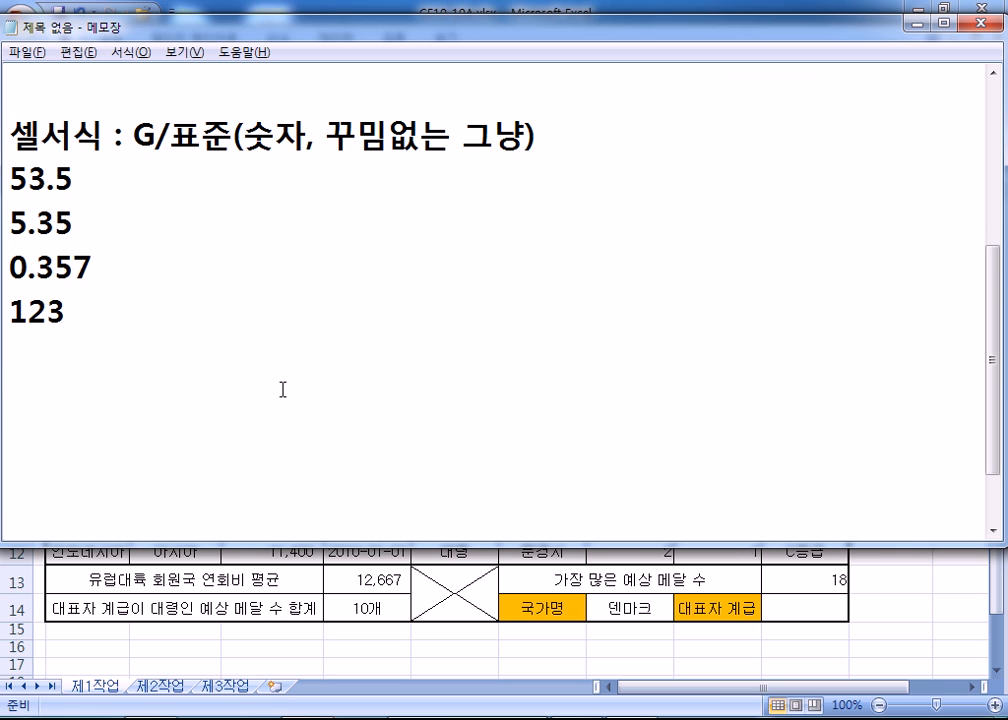
key(Return)
text(#,##0)
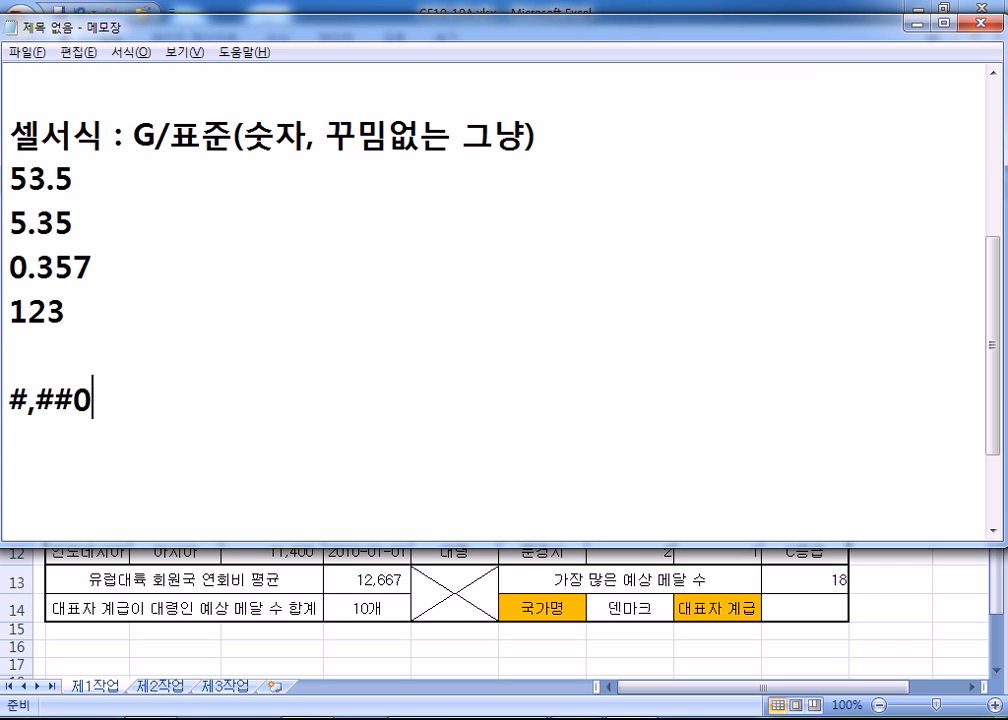
text(.0)
drag(92, 400, 121, 401)
click(156, 401)
Examine the samples 5.35, 0.357 and 123 against the parts of the #,##0.0 format code
drag(11, 222, 44, 222)
drag(10, 267, 45, 267)
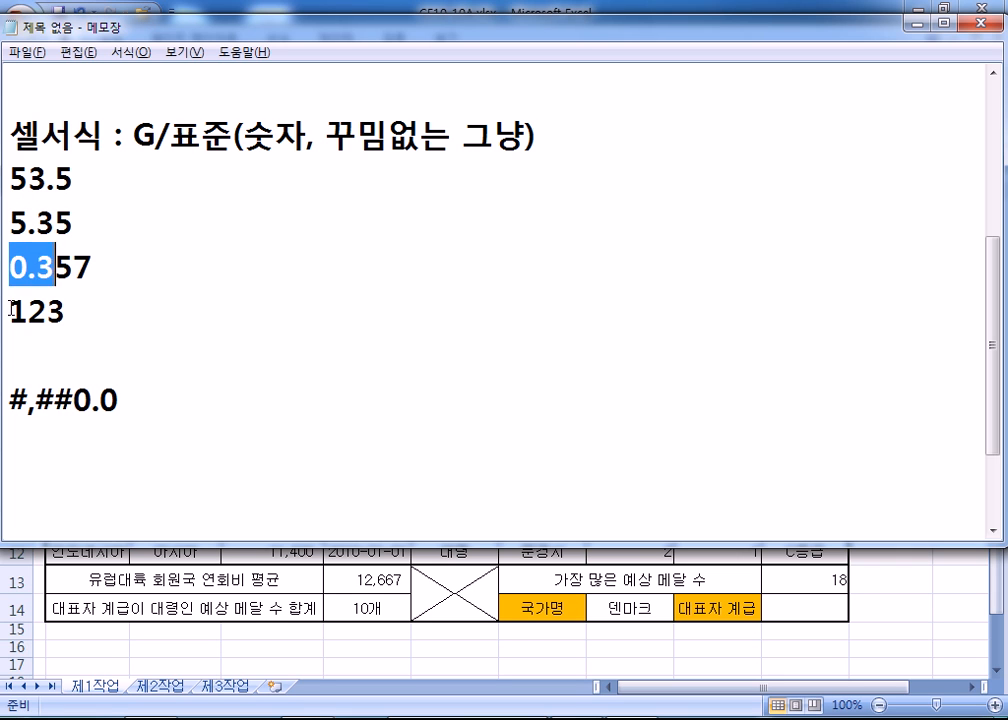
drag(10, 312, 79, 308)
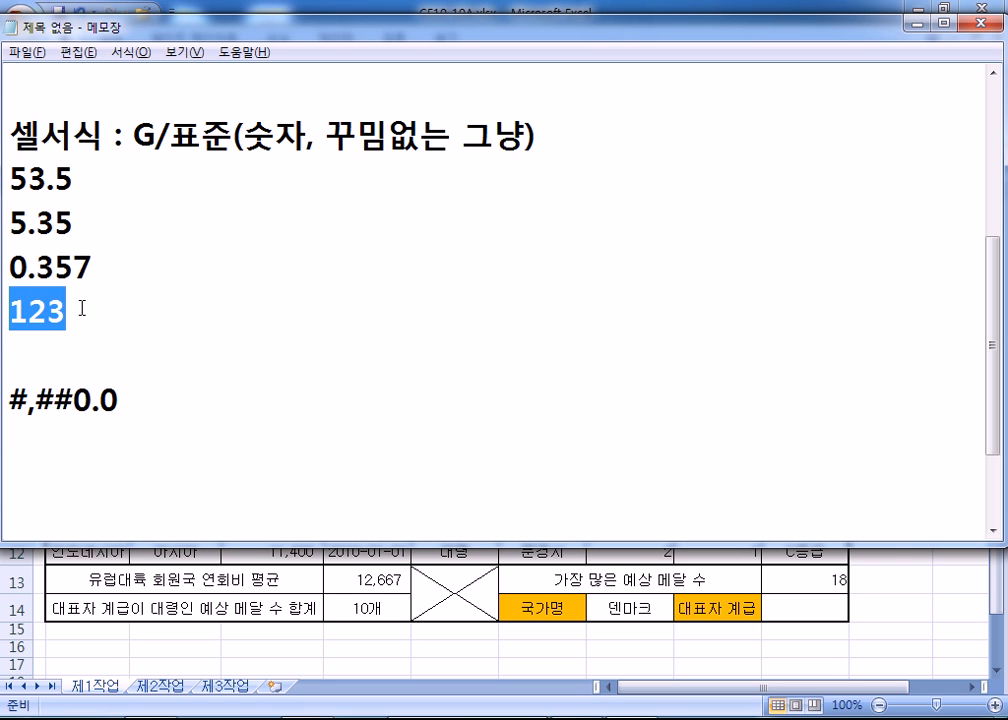
click(137, 406)
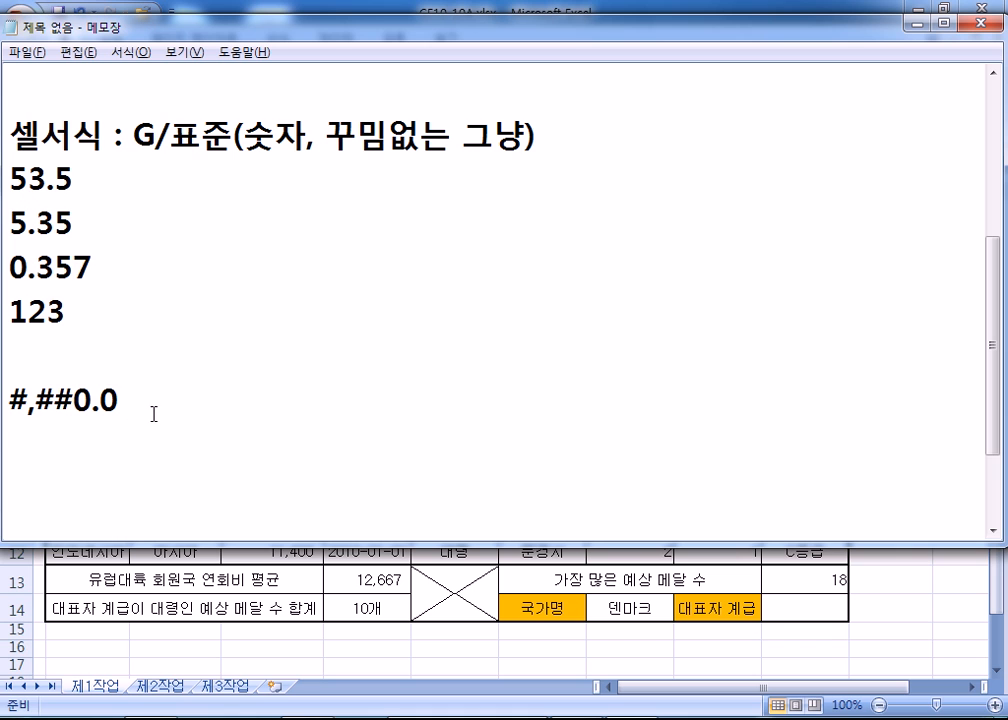
drag(92, 400, 28, 400)
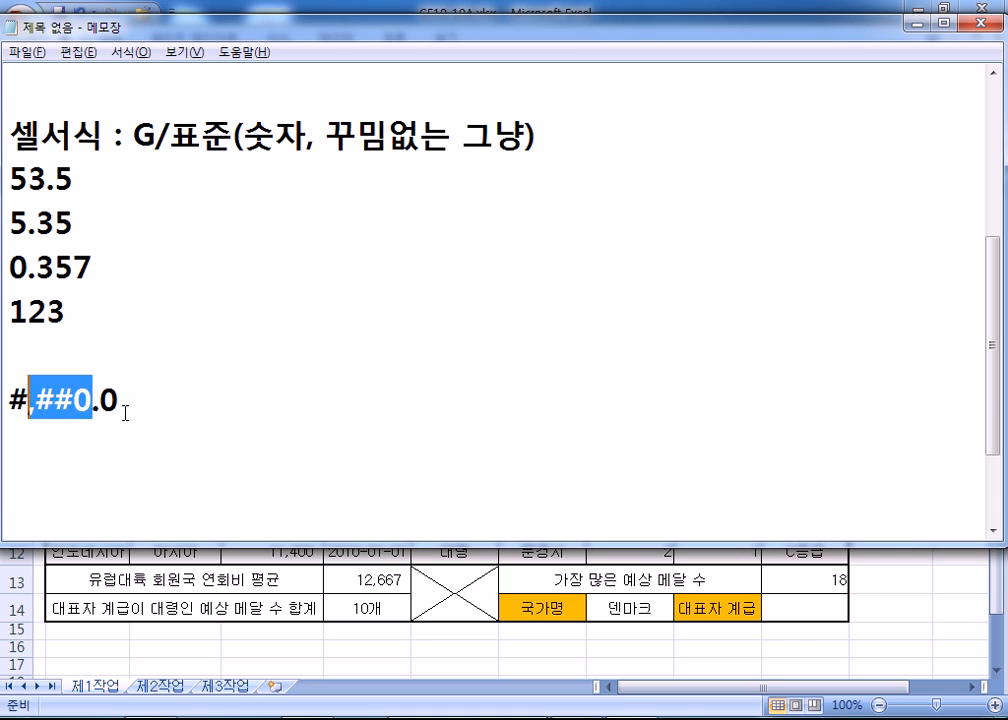
click(126, 421)
scroll(127, 421, up, 1)
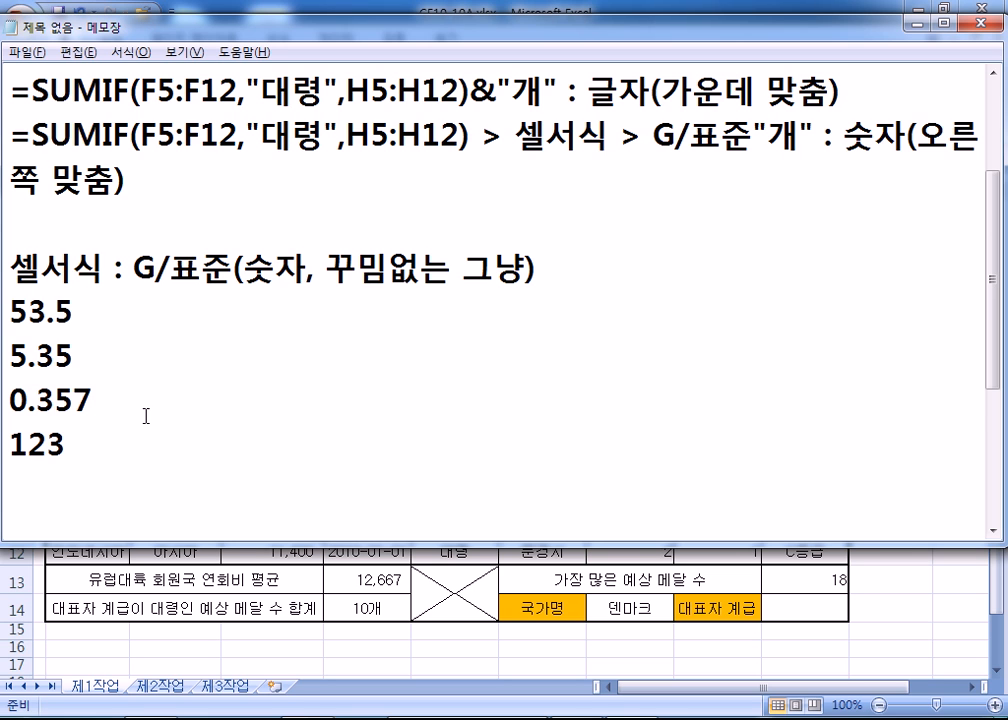
Below the #,##0.0 note, write a sample person's name, the same name with 님, and the format code @"님", separated by >
scroll(146, 420, down, 2)
key(Return)
key(Return)
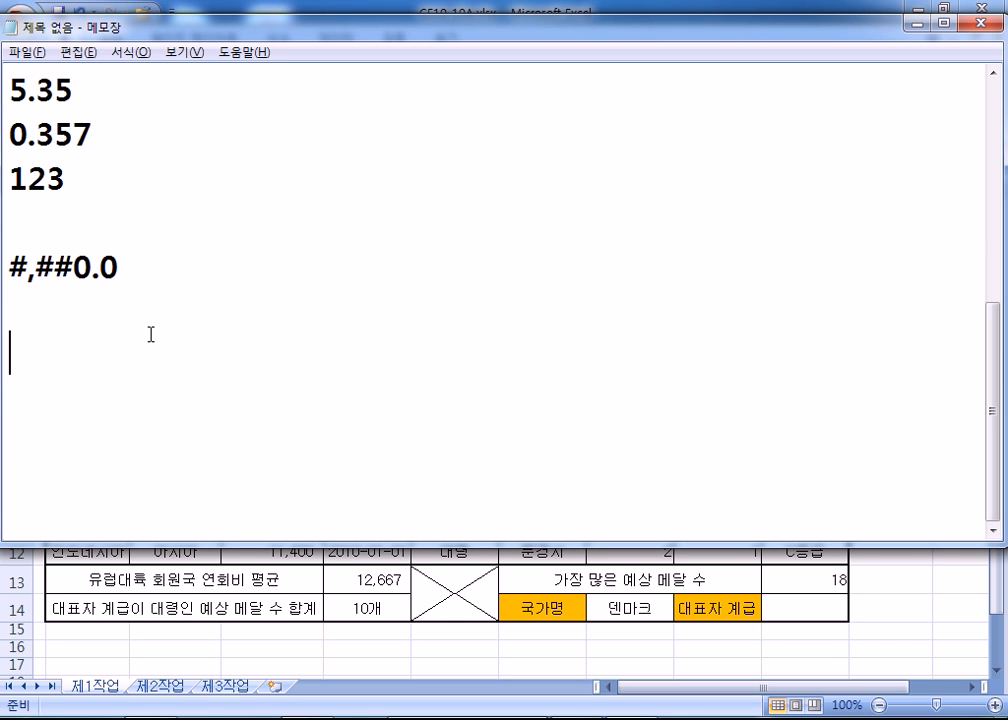
text(형ㄱ)
key(BackSpace)
key(BackSpace)
text(홍길도ㅇ > 호ㅓㅇ기)
key(BackSpace)
key(BackSpace)
key(BackSpace)
key(BackSpace)
key(BackSpace)
text(홍길동님)
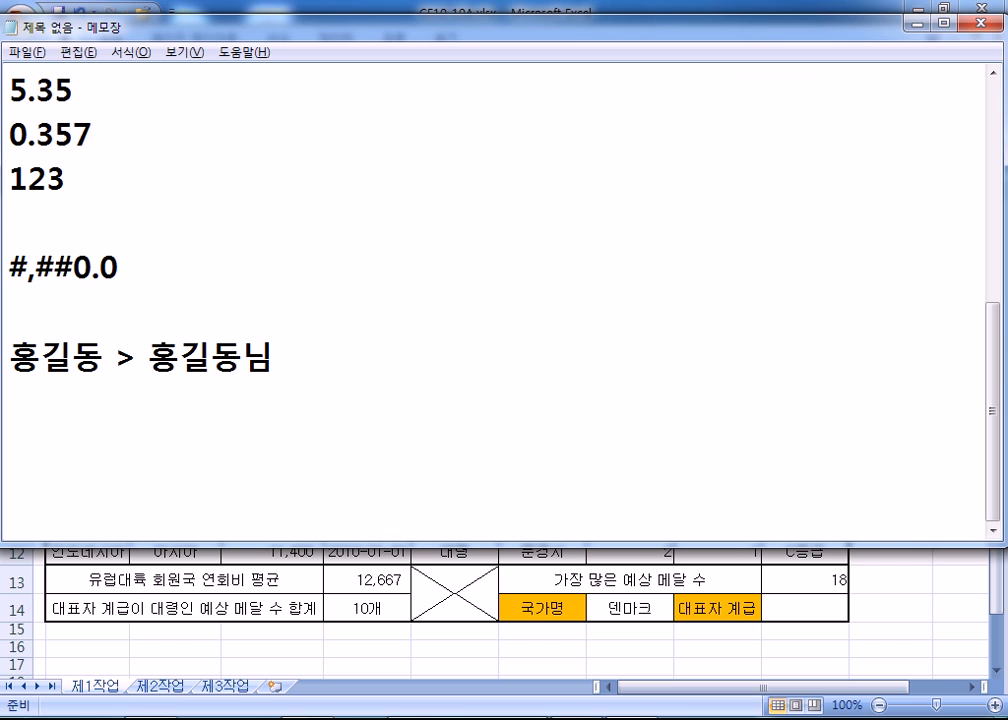
text( > @)
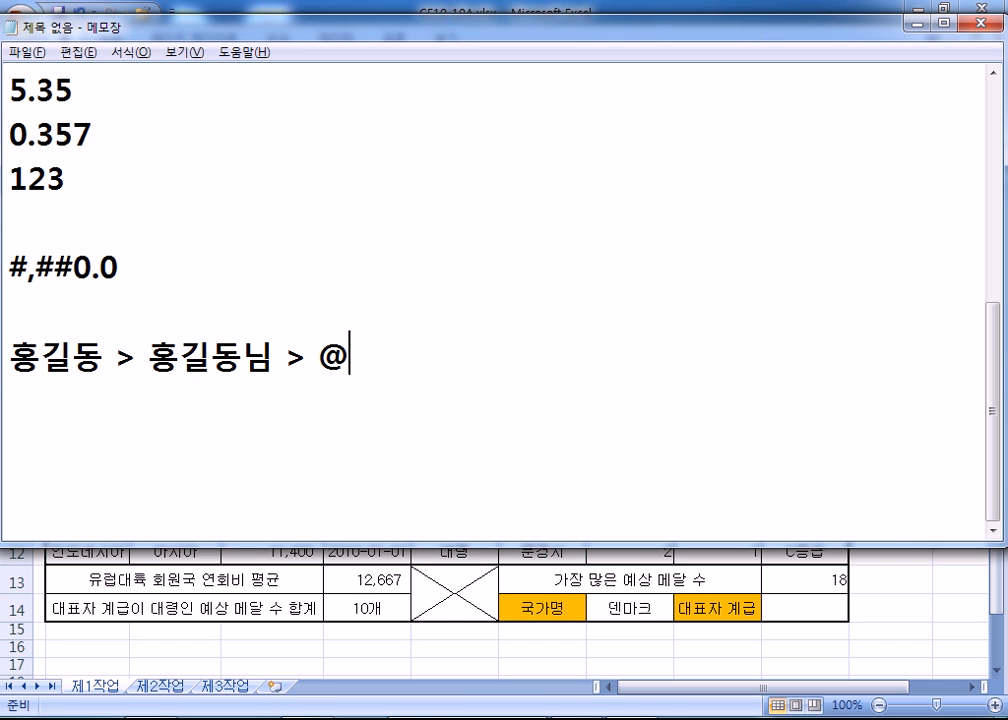
text("님")
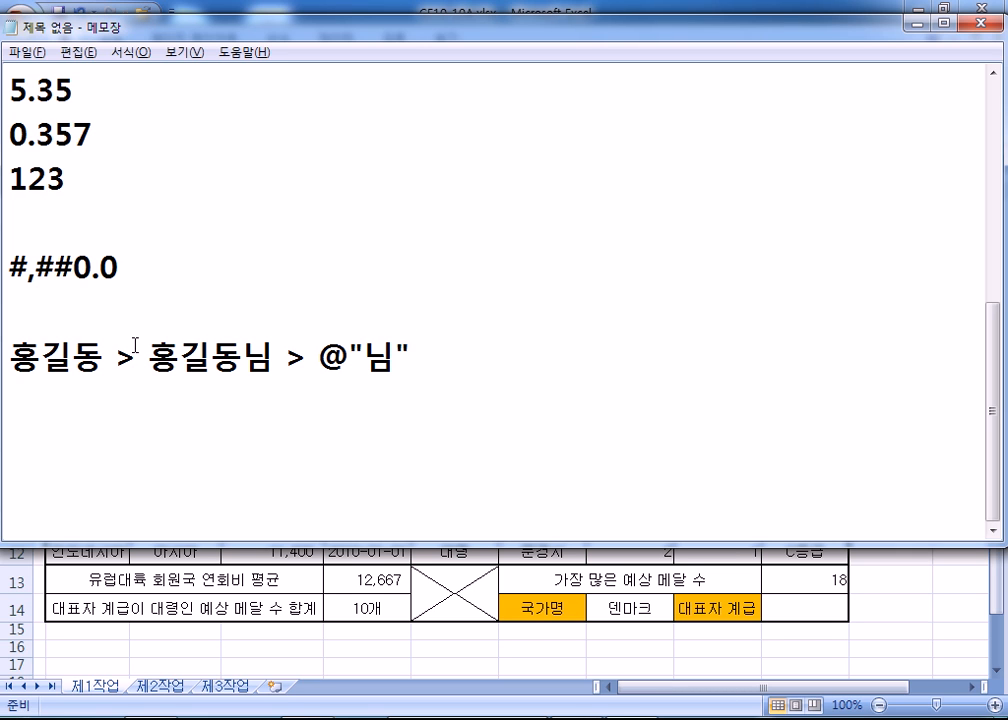
drag(318, 356, 340, 356)
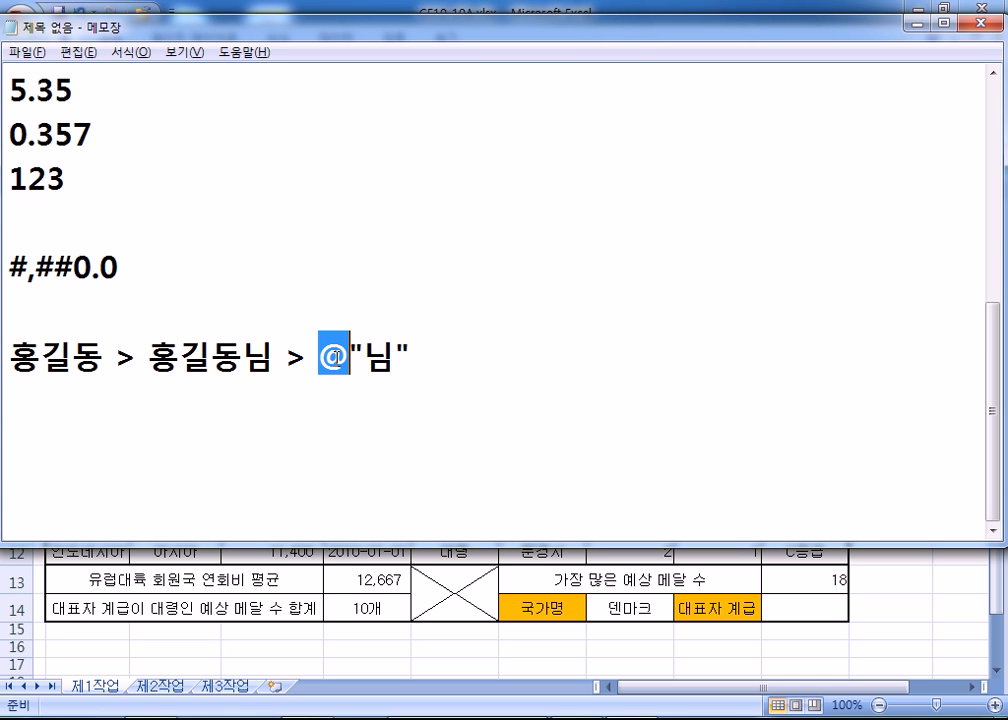
scroll(339, 357, up, 3)
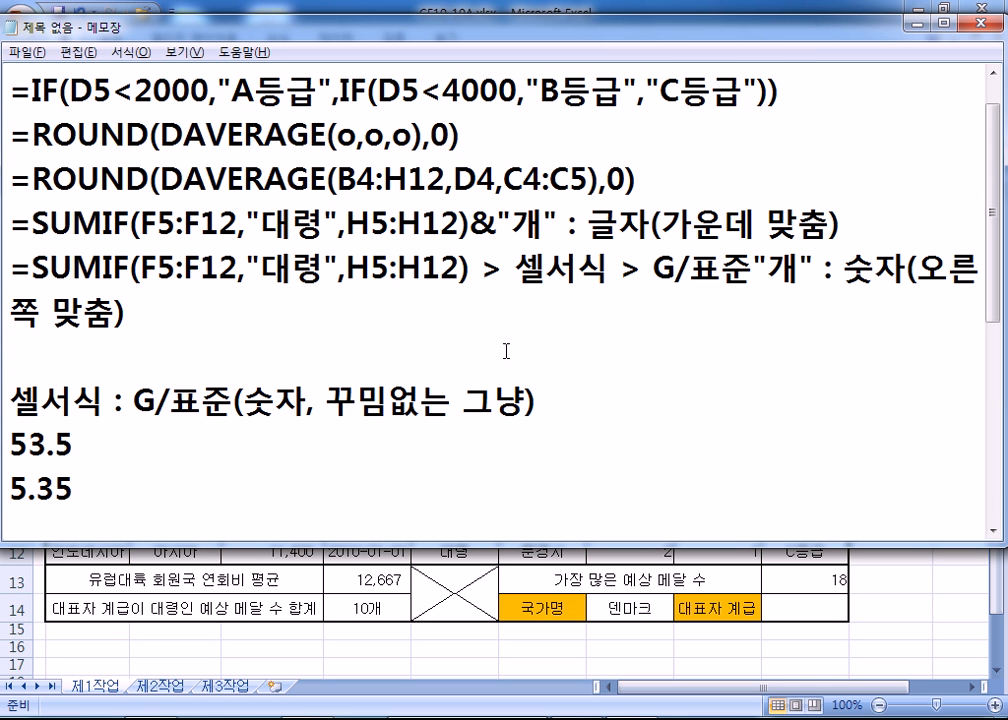
scroll(506, 351, down, 3)
Switch to Excel and inspect the custom number formats for the 경기지역명 cells G5:G12, previewing G/표준 without applying it
key(alt+Tab)
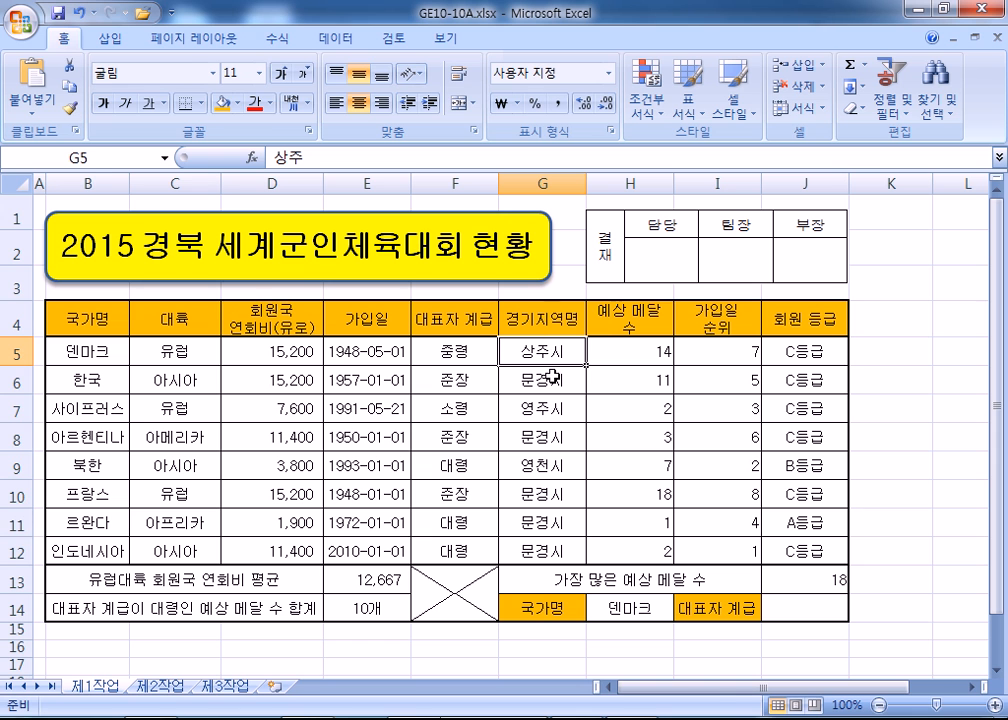
drag(565, 353, 559, 538)
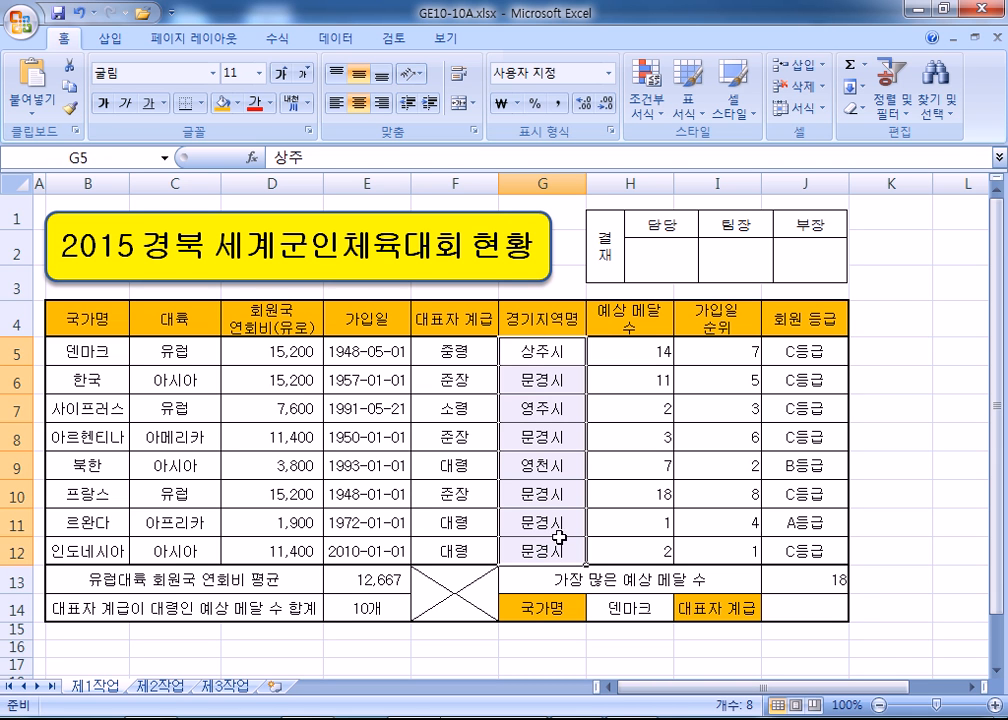
key(ctrl+1)
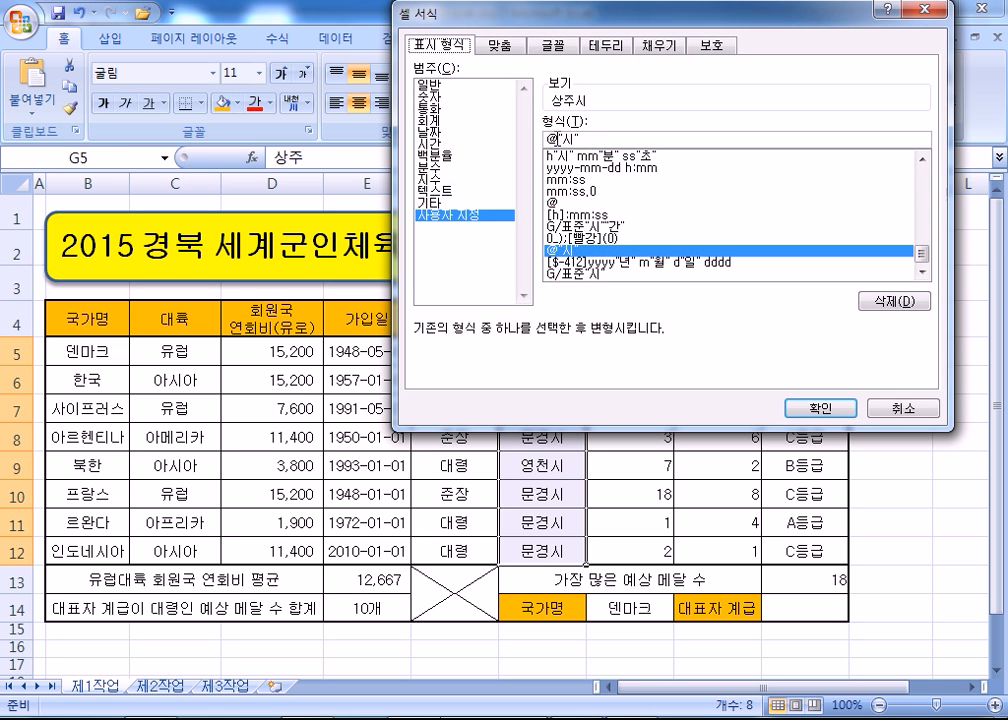
scroll(584, 233, up, 5)
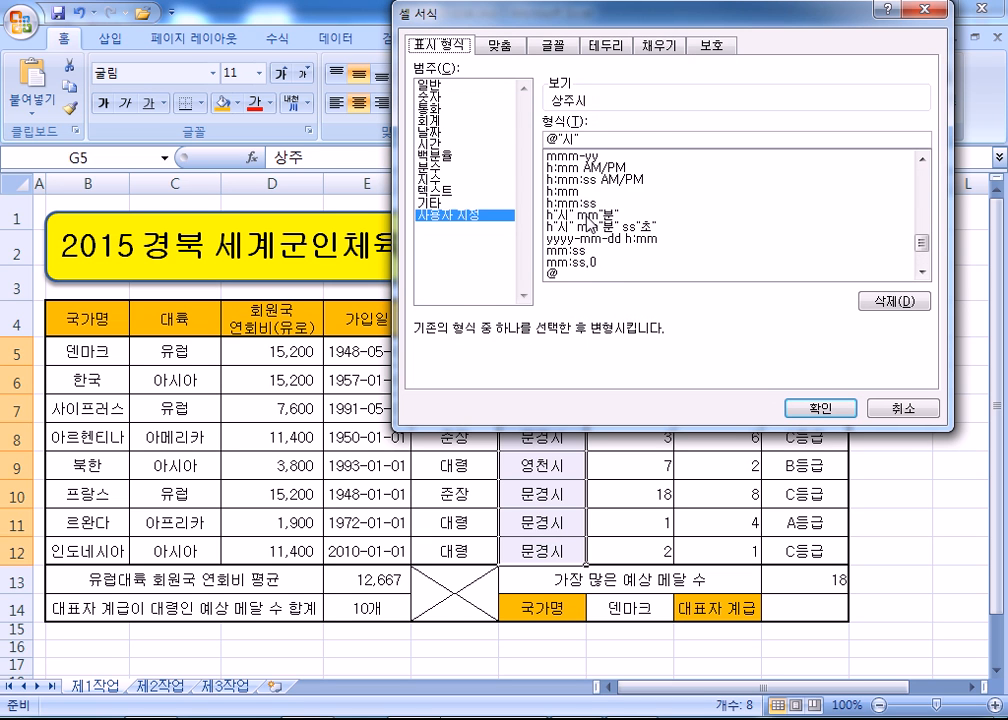
scroll(588, 229, up, 10)
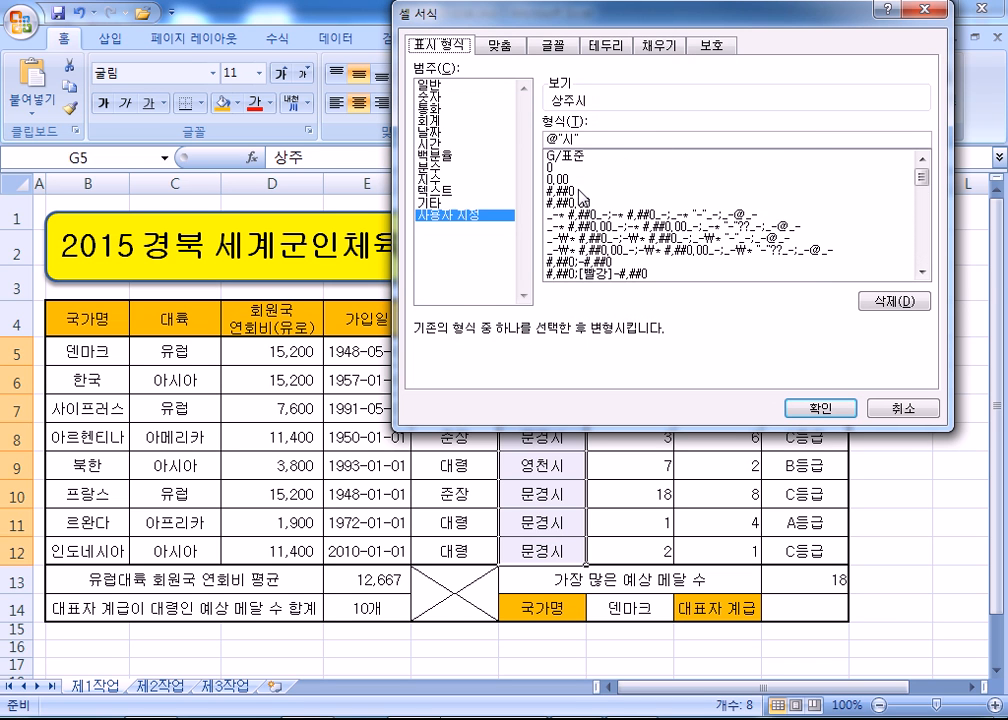
click(571, 158)
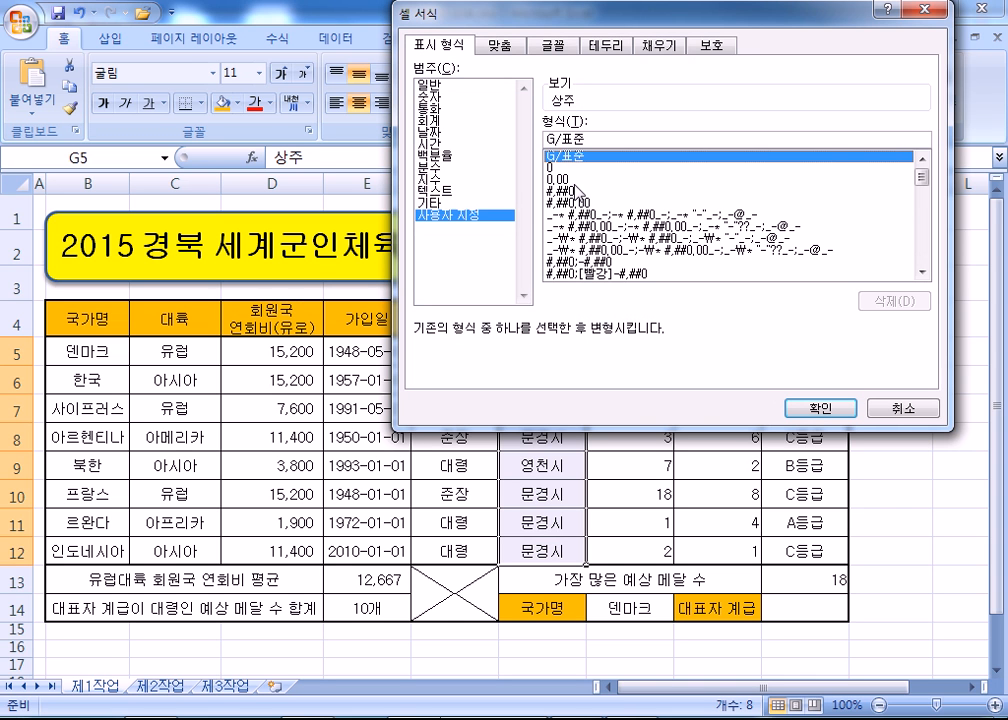
key(Escape)
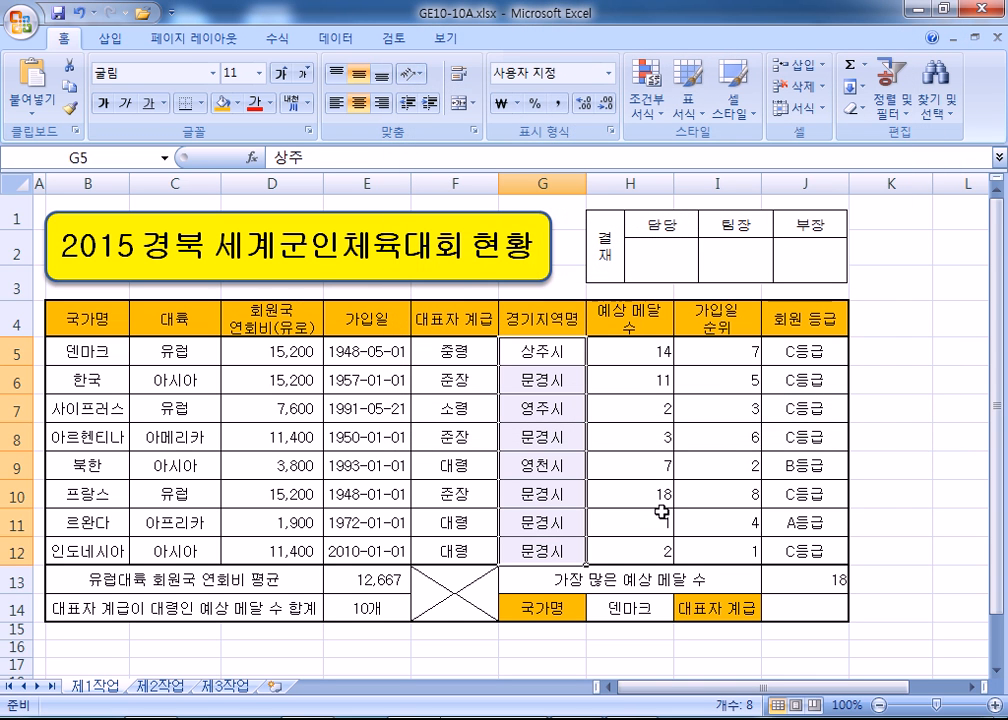
In J14, enter =VLOOKUP(H14,B5:G12,5) to find the 대표자 계급 for the country in H14
click(768, 607)
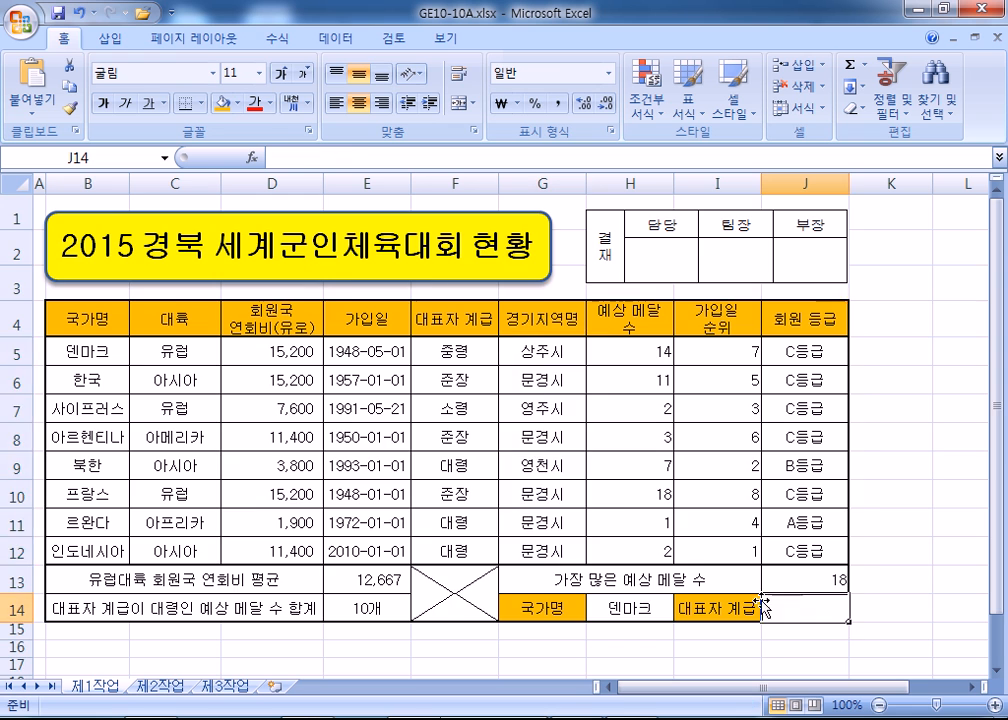
scroll(680, 576, down, 2)
scroll(604, 467, up, 1)
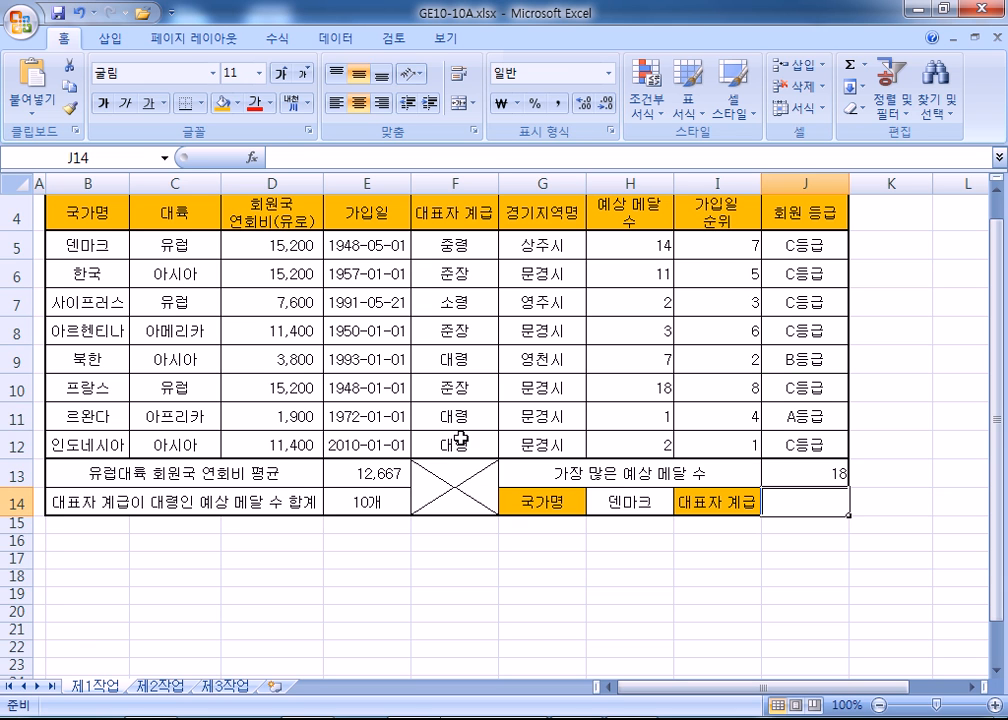
double_click(56, 38)
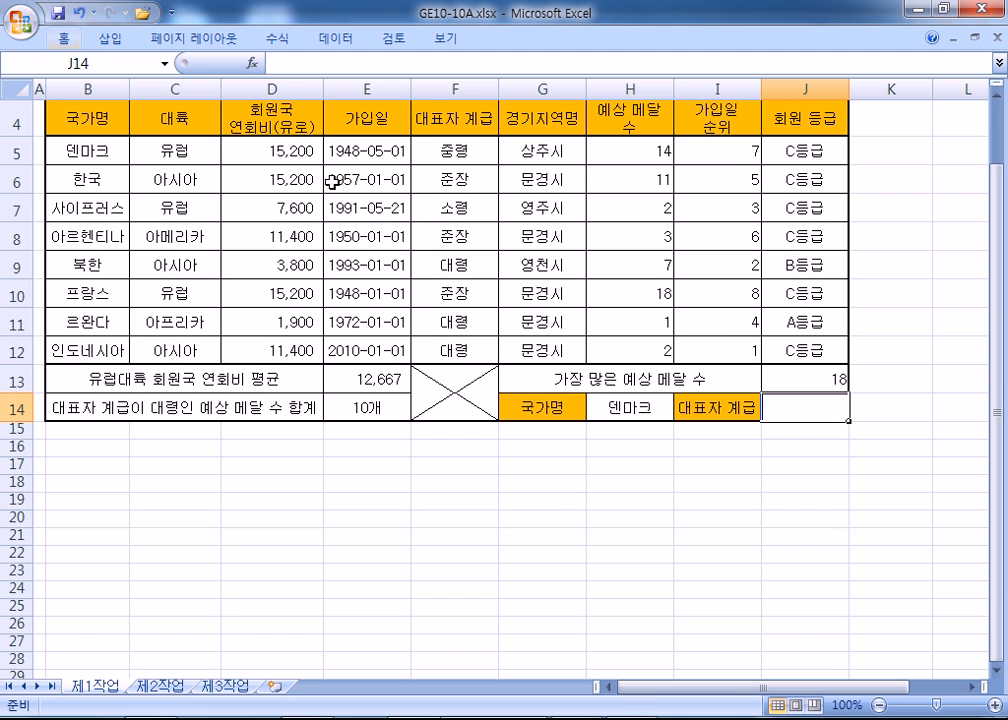
text(=VLO)
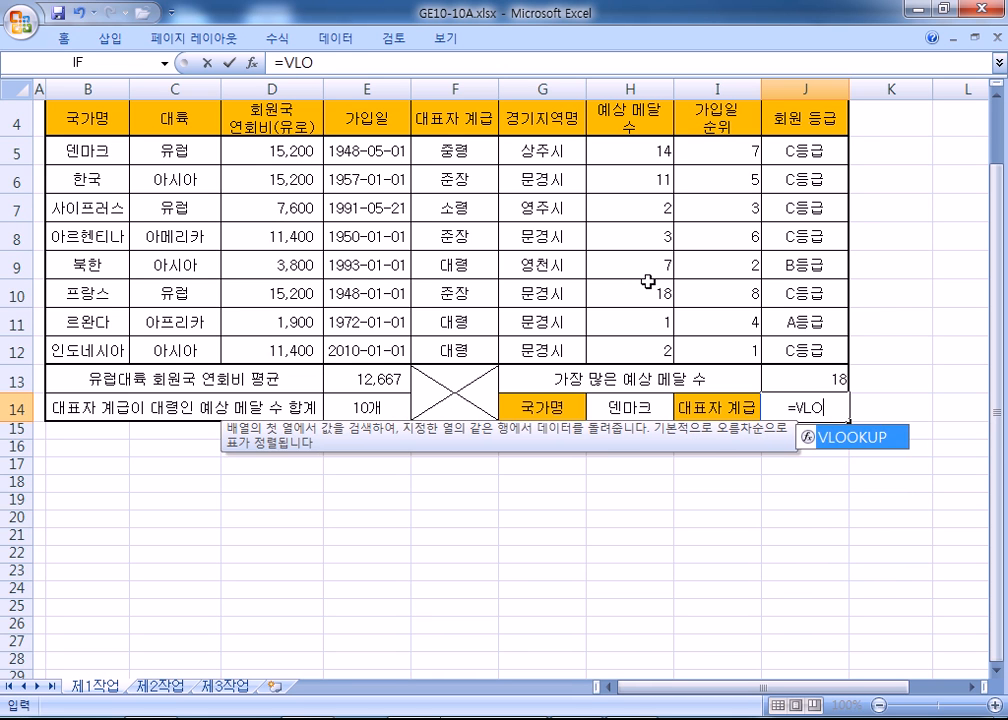
key(Tab)
click(621, 405)
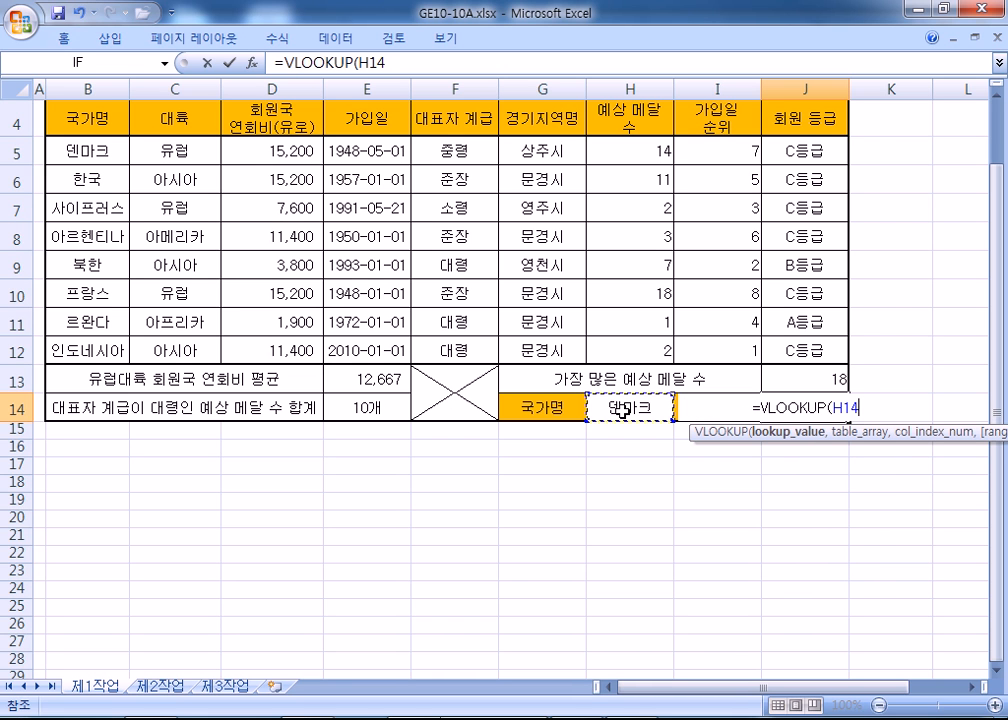
text(,)
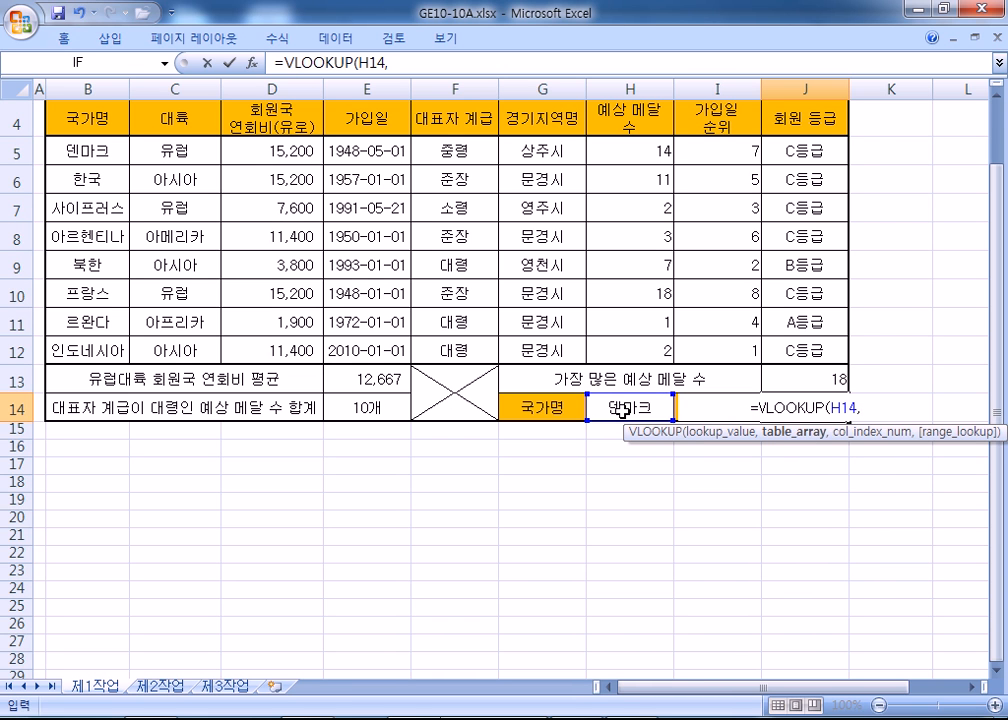
drag(84, 151, 549, 340)
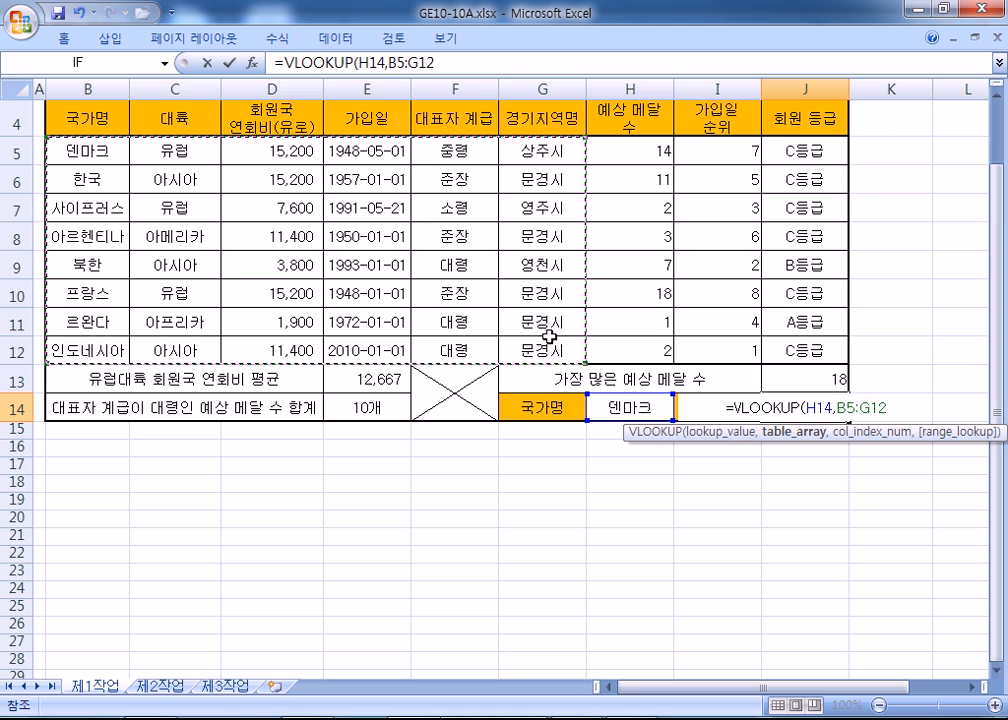
text(,)
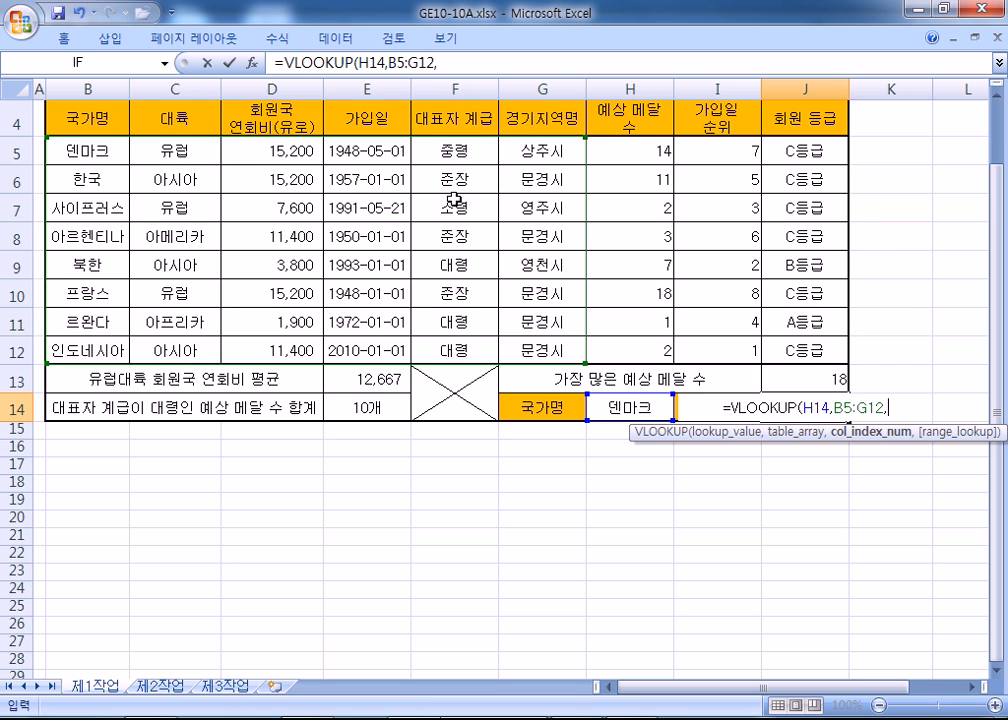
text(5)
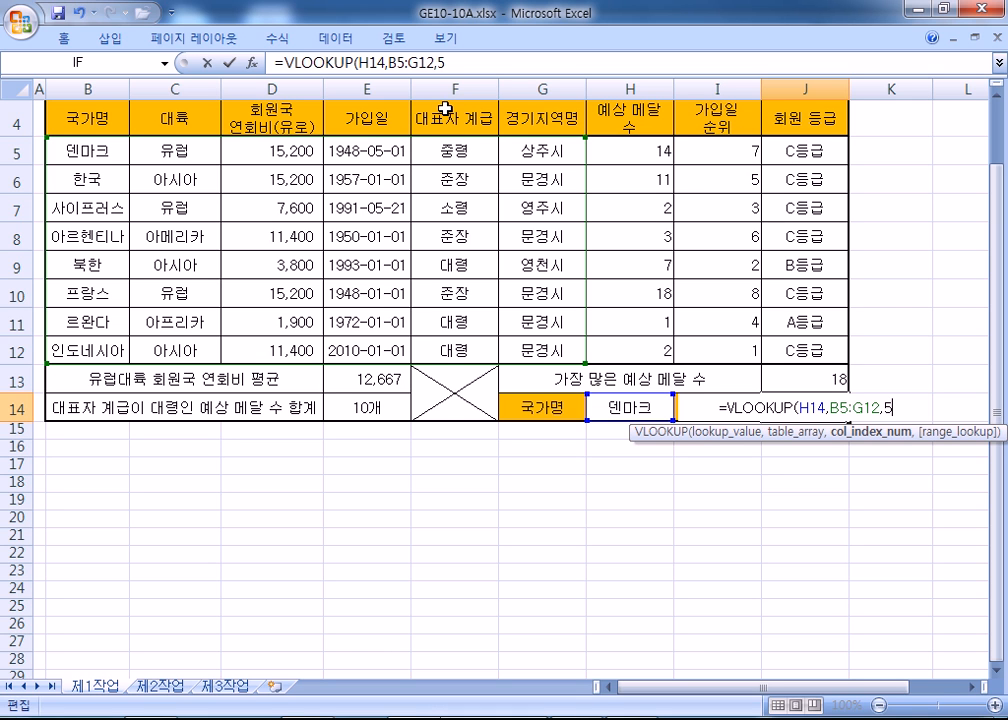
click(449, 118)
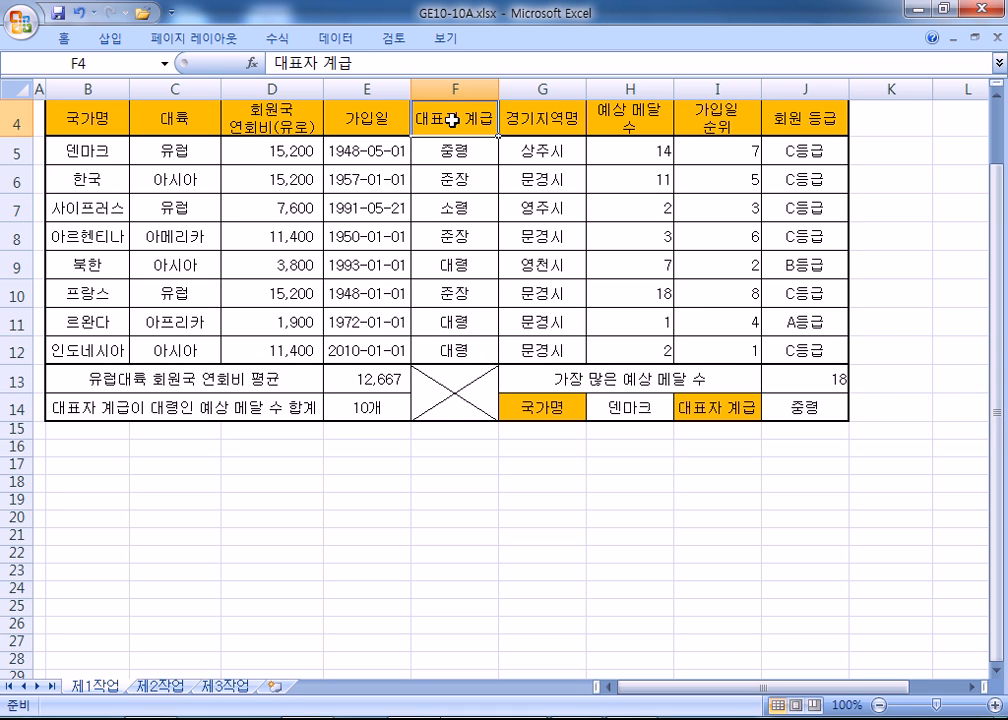
Add the exact-match argument 0 to J14's formula, making it =VLOOKUP(H14,B5:G12,5,0), and check it against F5
double_click(790, 412)
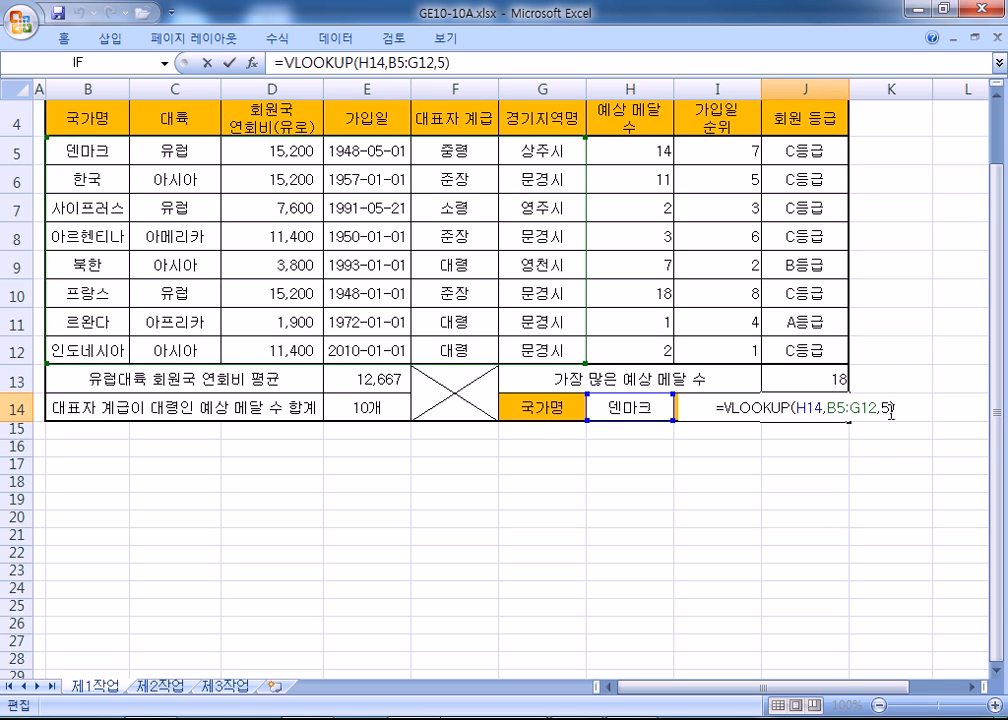
click(891, 408)
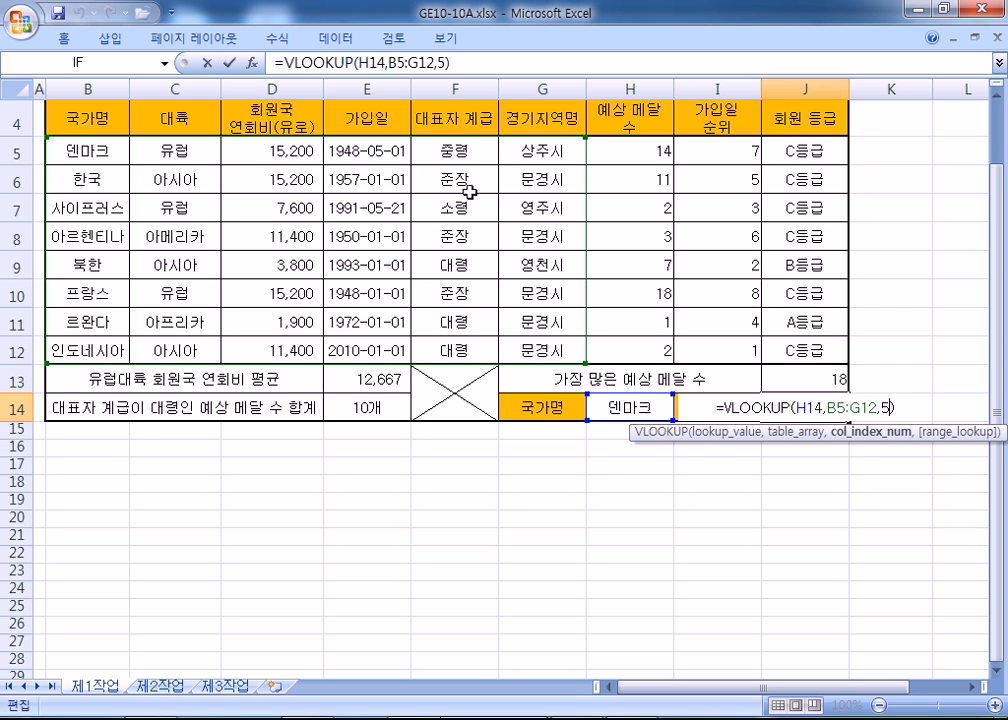
text(,)
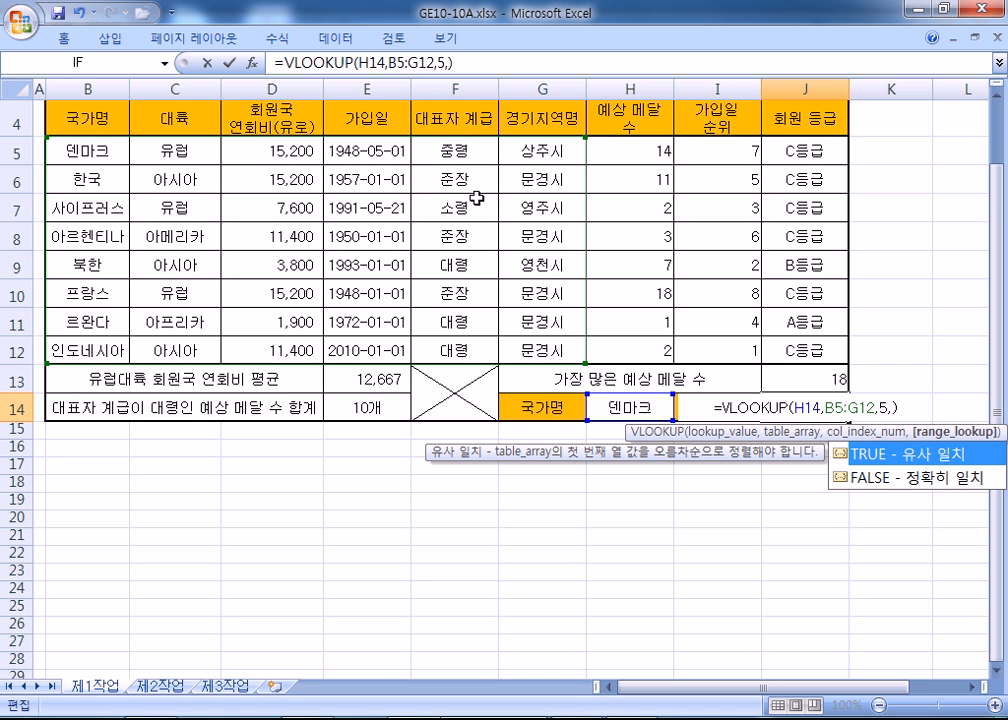
text(0))
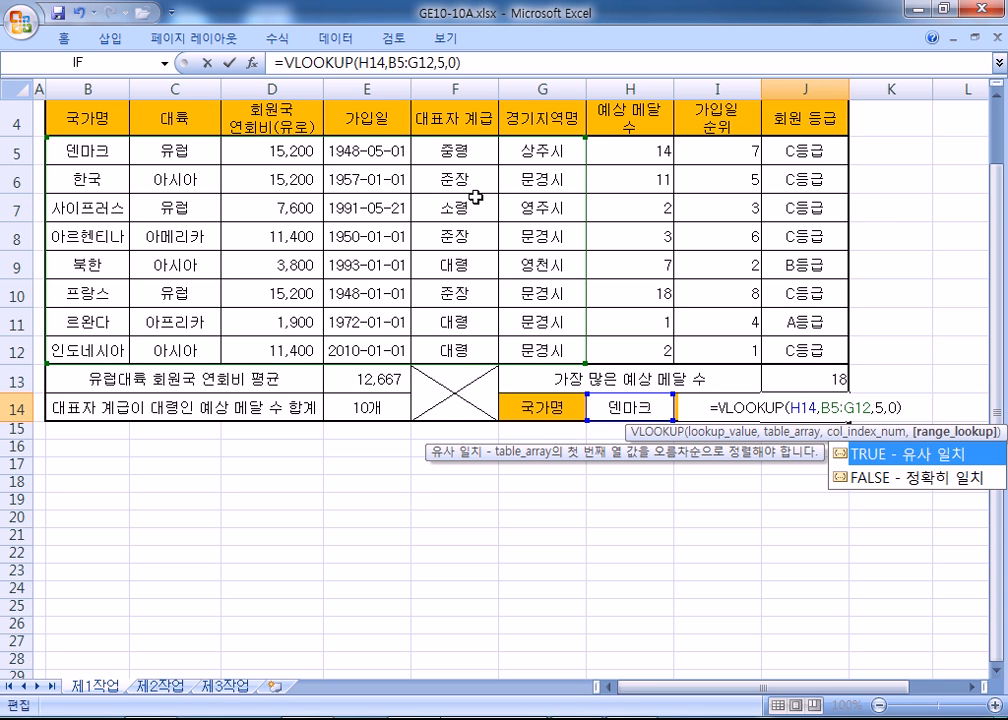
key(Return)
key(Up)
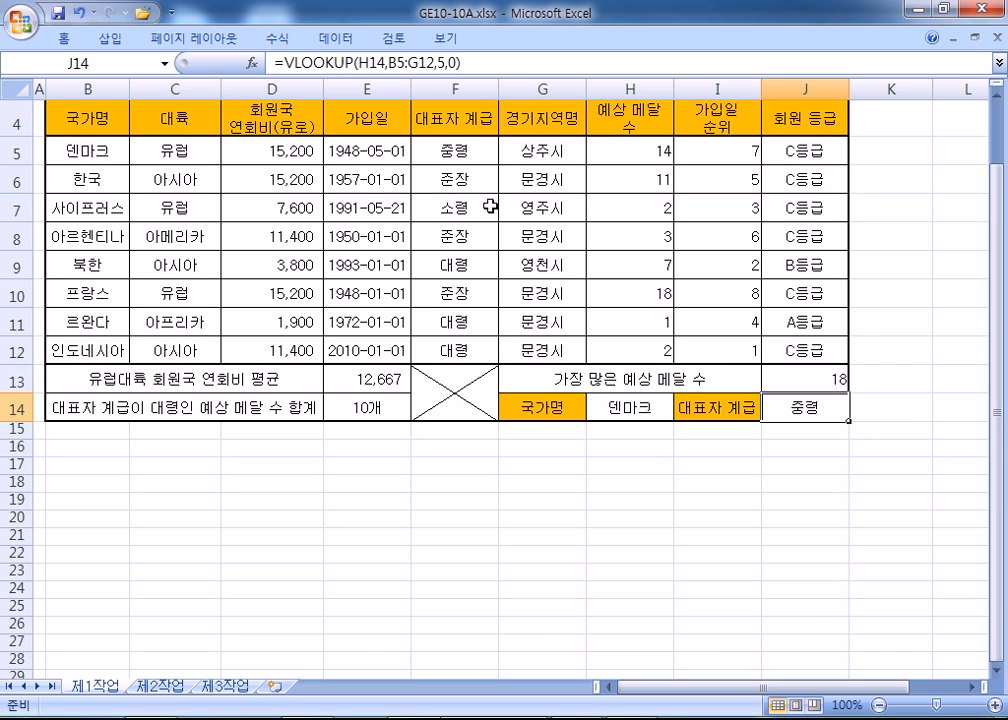
click(455, 160)
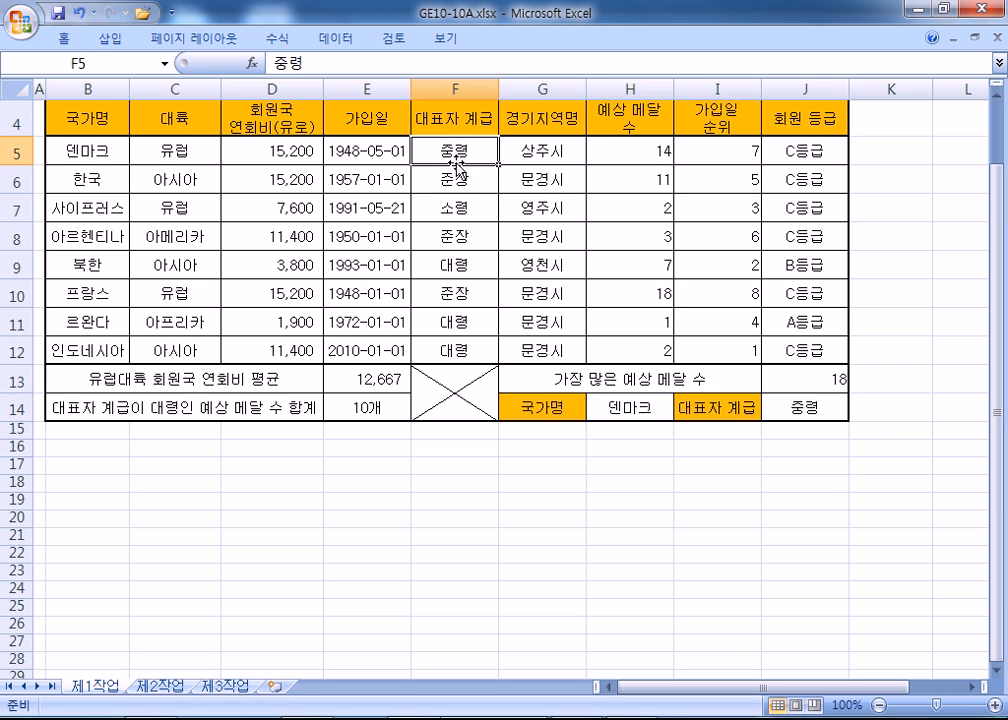
click(781, 405)
key(F2)
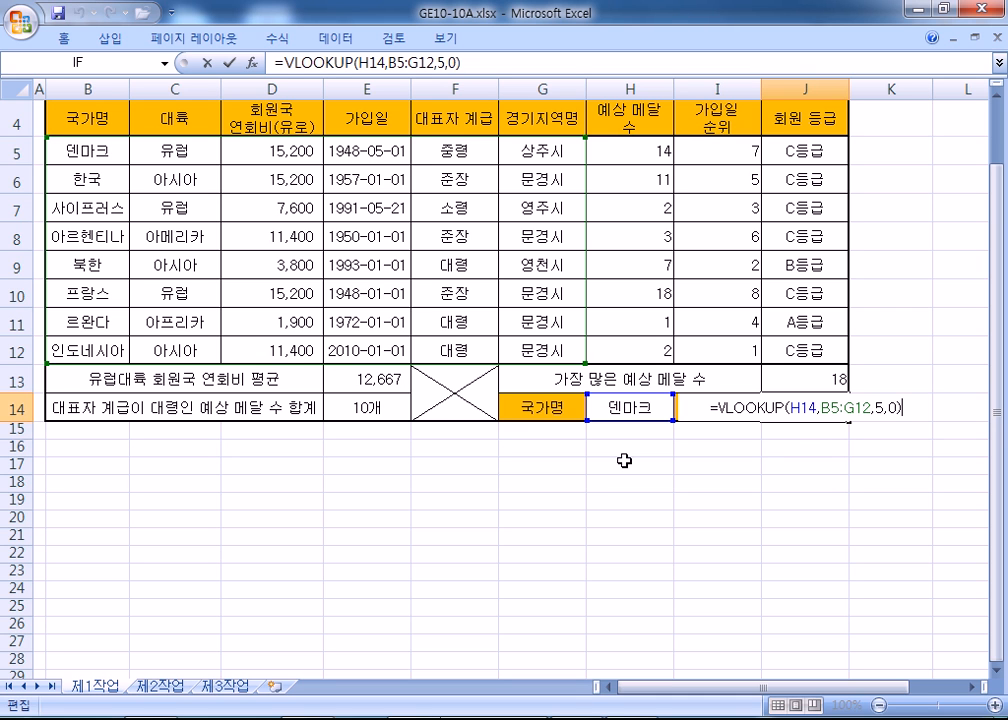
key(Escape)
Enter the sample formula =DSUM(B4:H12,H4,C4:C5) in the empty cell G17 below the table
click(527, 461)
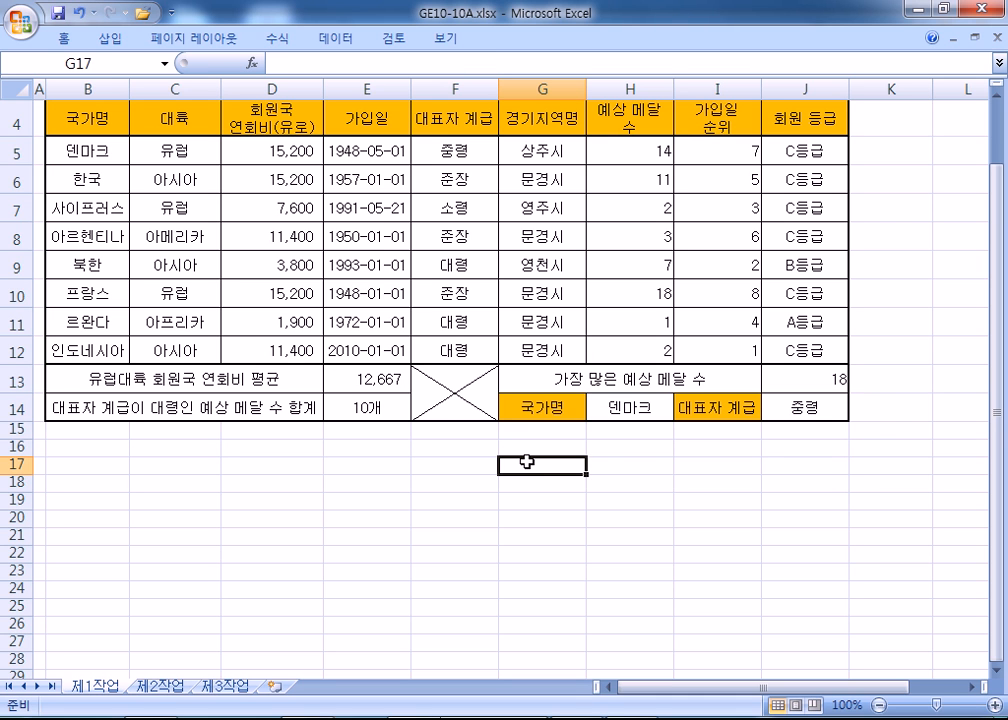
text(=DSUM)
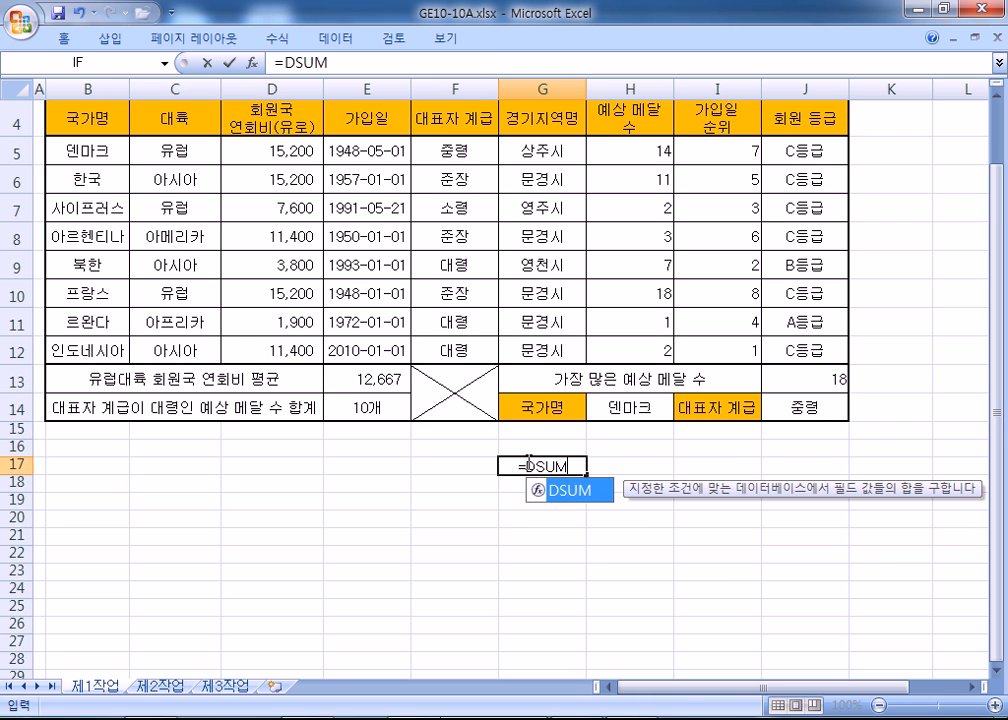
text(()
drag(88, 116, 620, 345)
text(,)
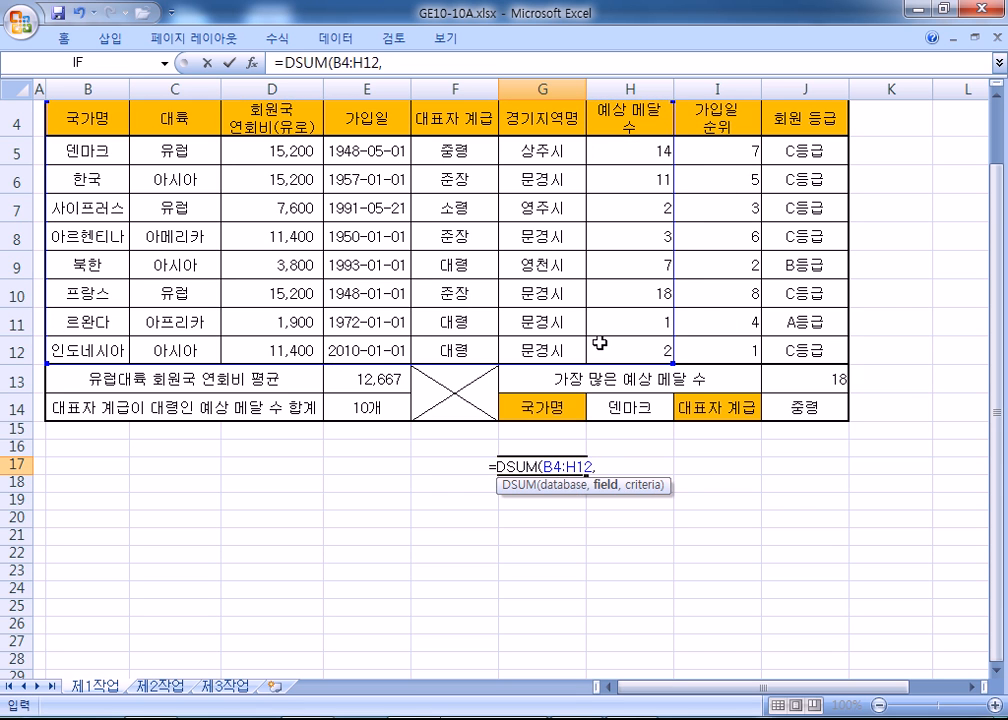
scroll(598, 342, up, 1)
click(603, 222)
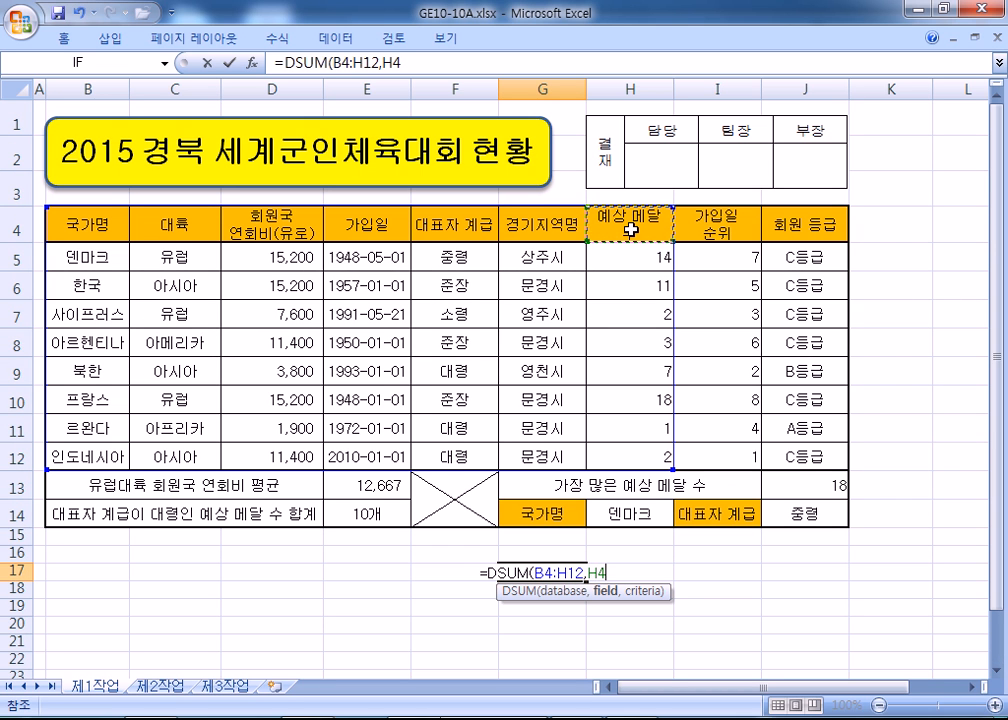
text(,)
drag(192, 230, 196, 260)
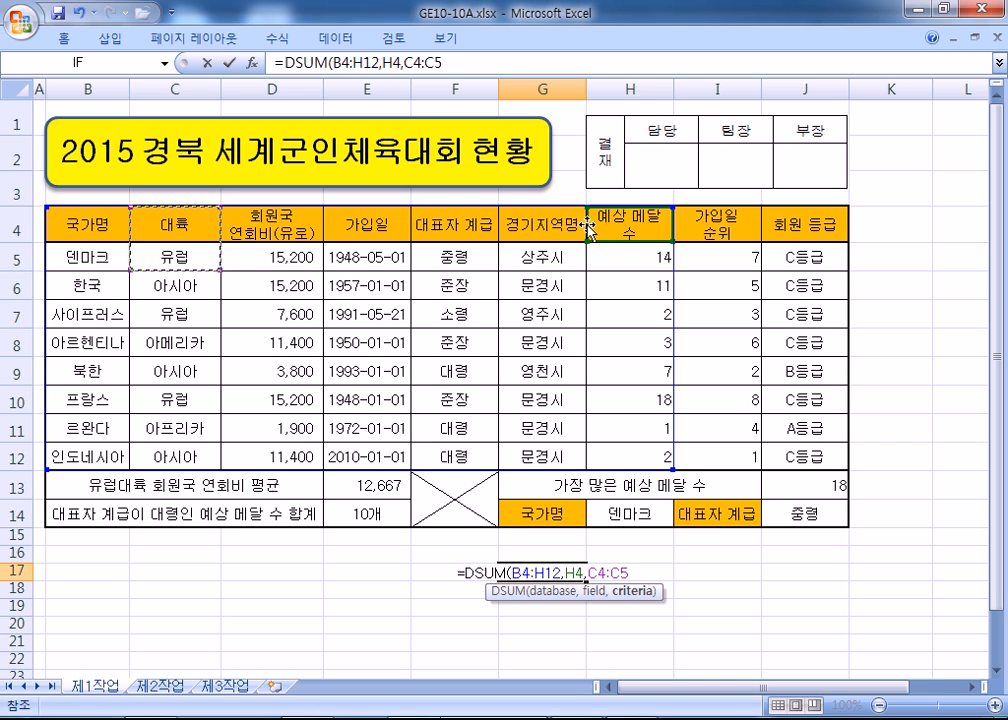
key(Return)
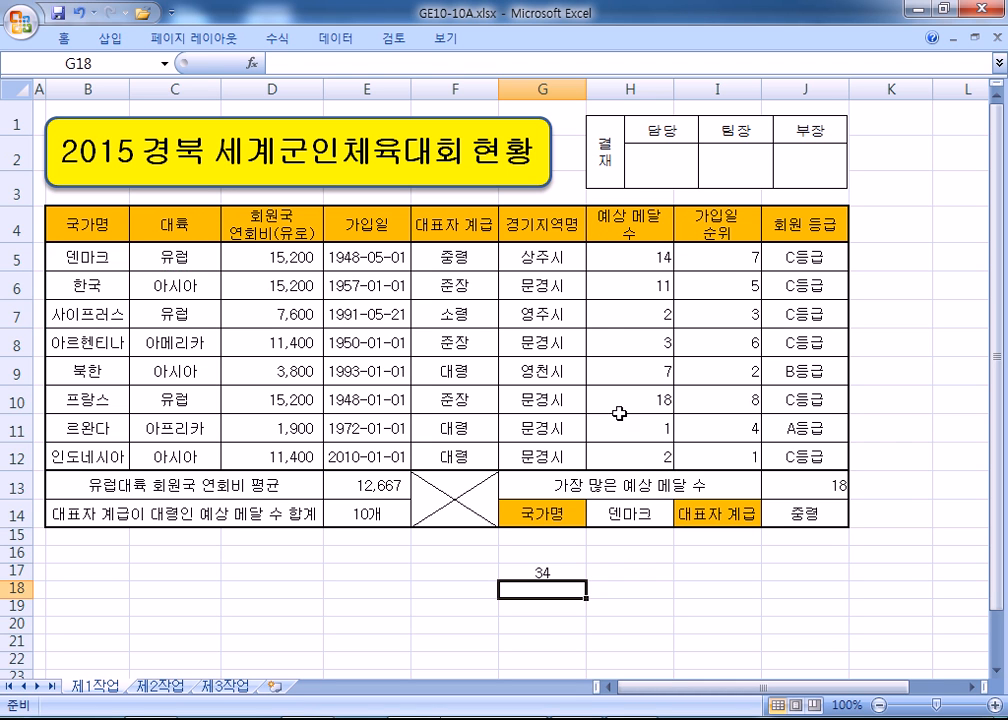
Review the VLOOKUP arguments in J14 and the 대륙, 대표자 계급 and 예상 메달 수 data ranges in rows 5 to 12
click(790, 514)
double_click(790, 514)
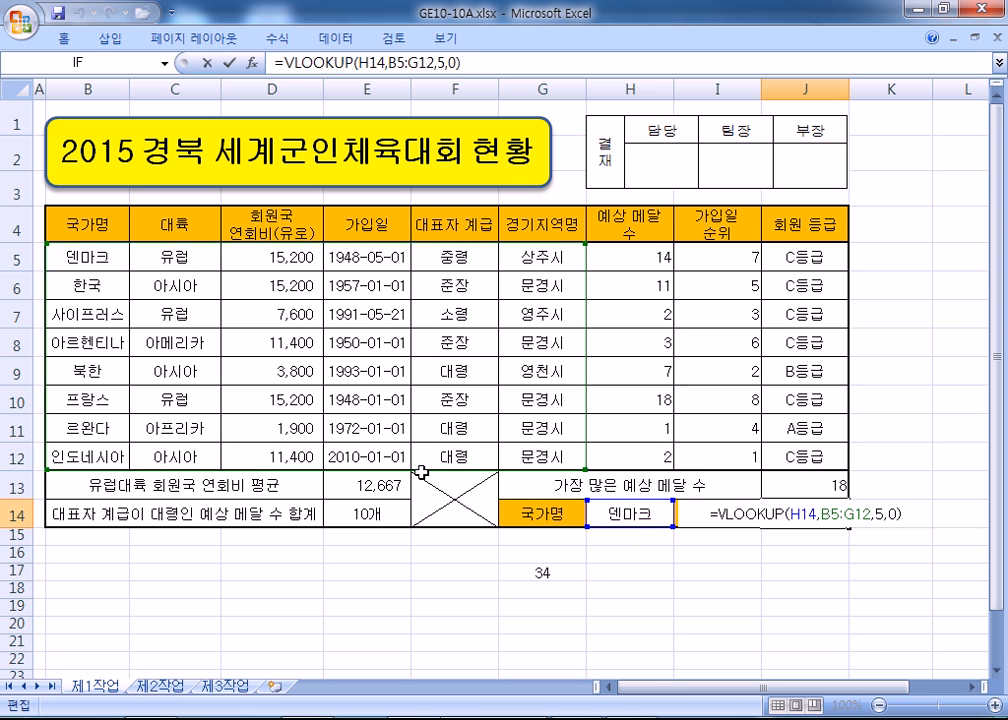
key(Escape)
drag(159, 257, 146, 455)
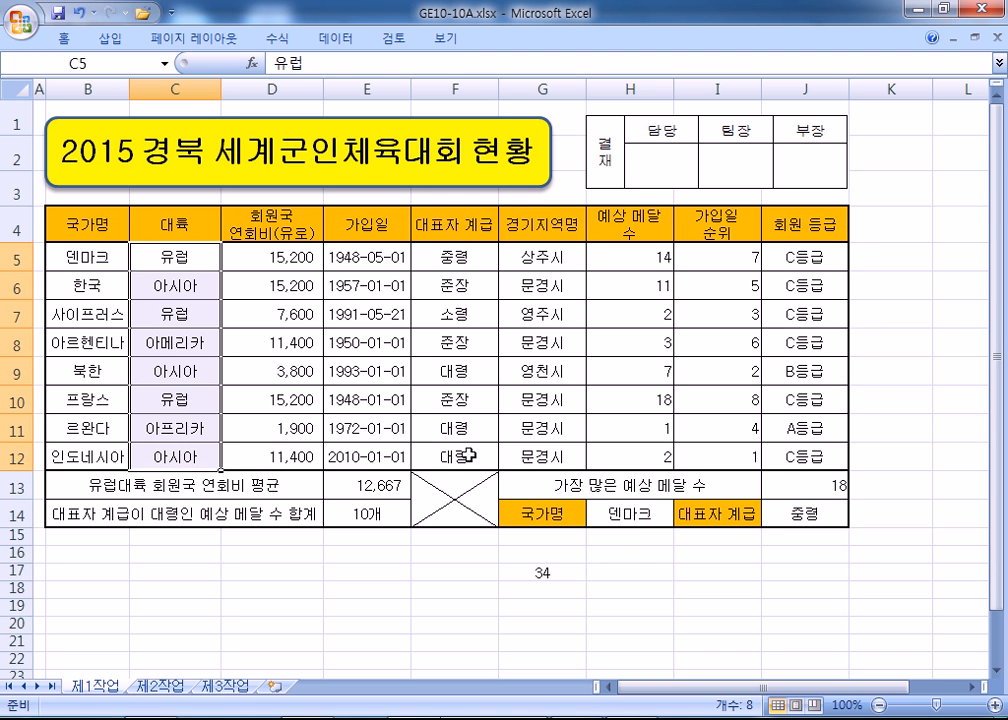
drag(457, 258, 455, 455)
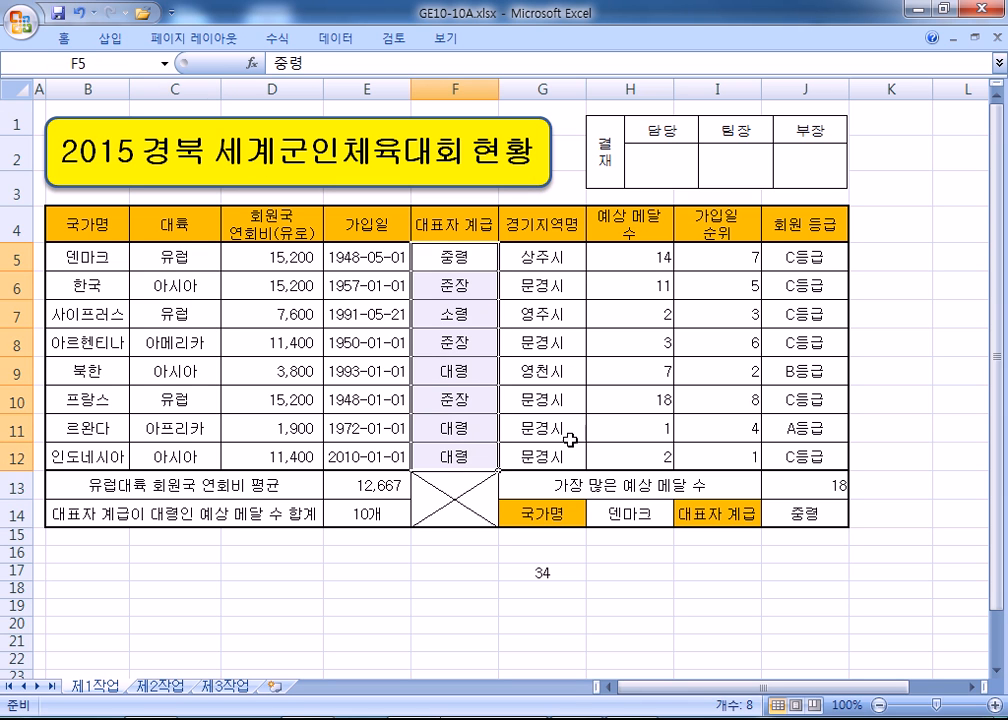
click(634, 402)
drag(457, 254, 457, 455)
drag(616, 262, 625, 456)
drag(460, 258, 437, 446)
click(468, 461)
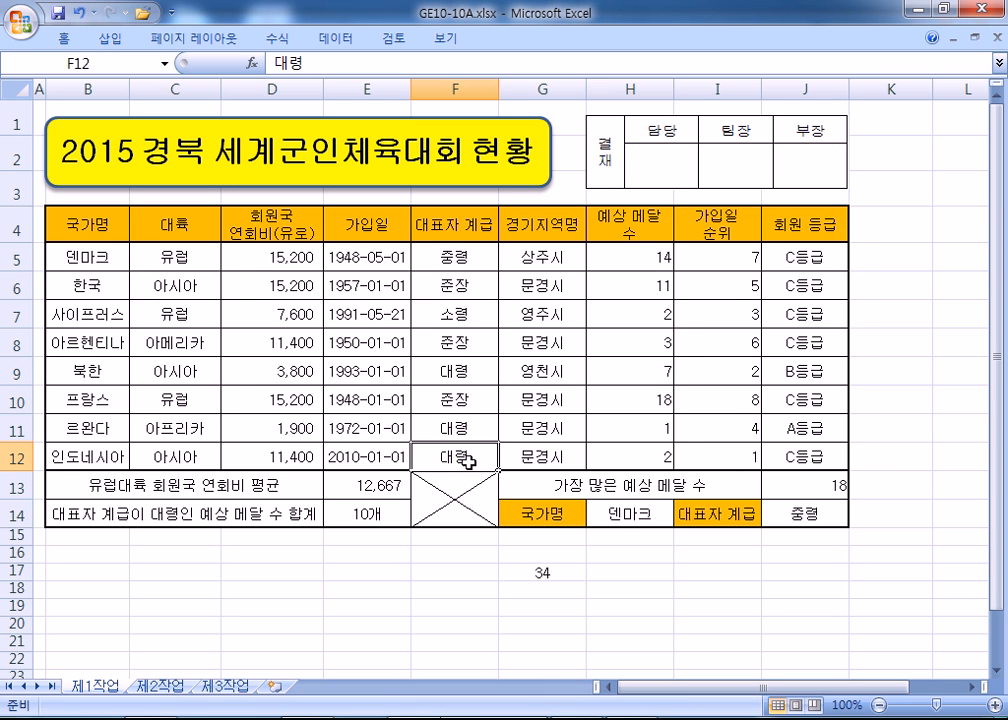
Clear the sample DSUM formula from G17
click(805, 513)
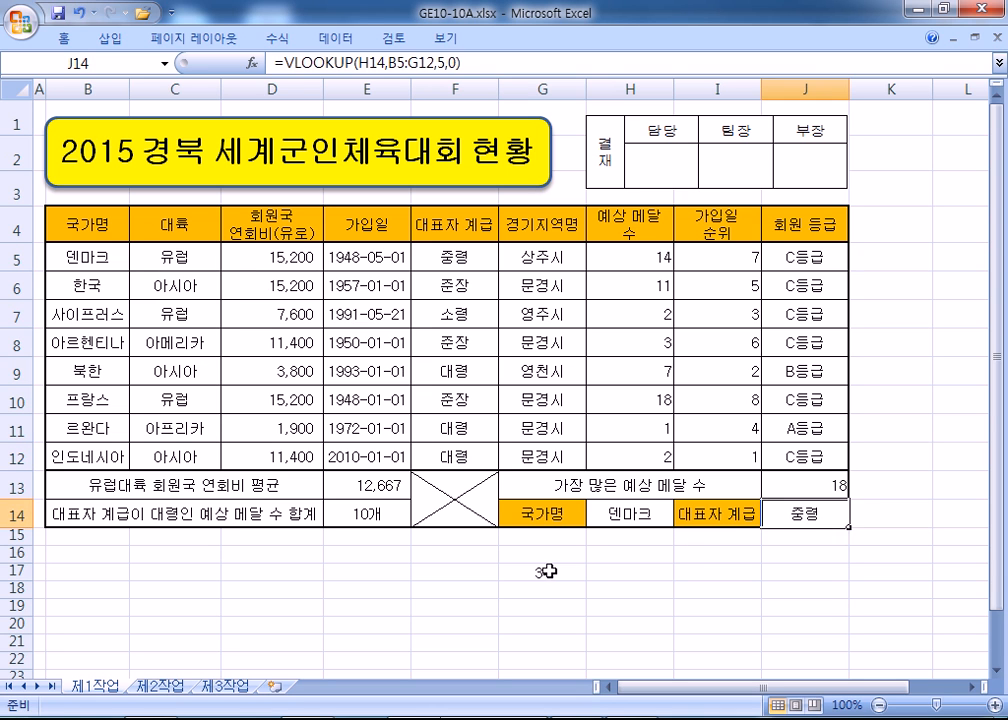
click(548, 571)
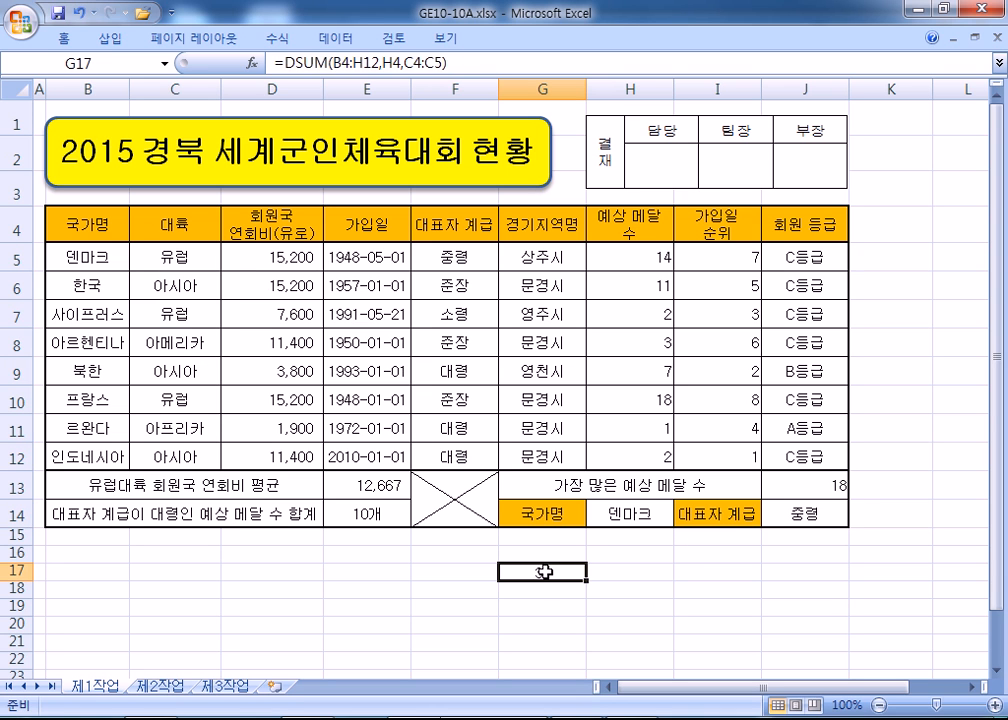
click(94, 326)
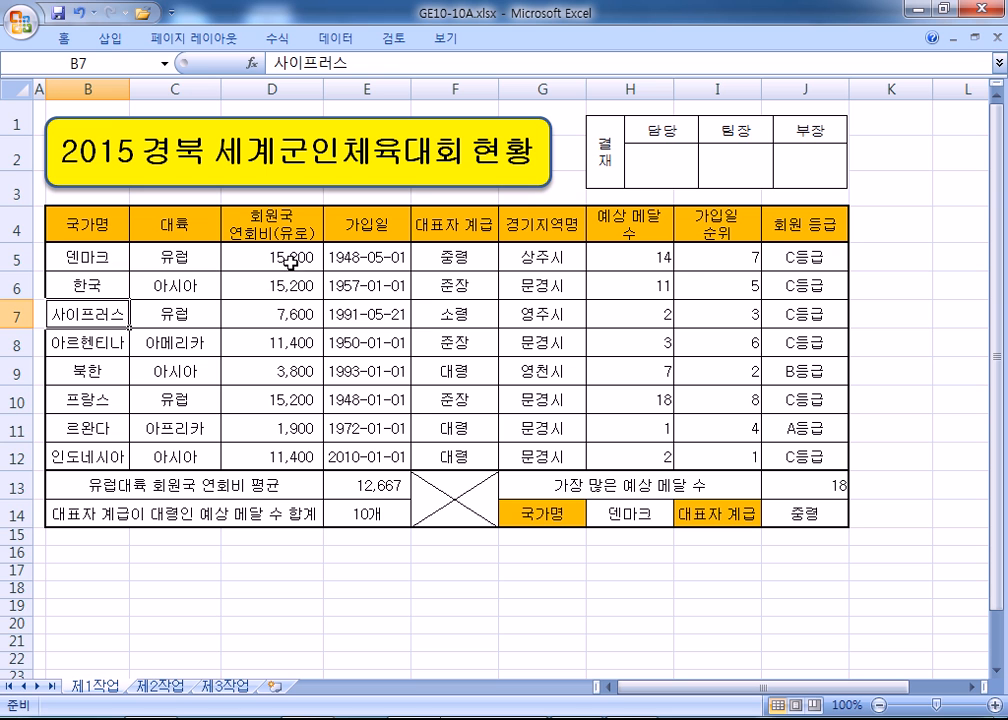
drag(66, 258, 790, 452)
drag(70, 258, 774, 452)
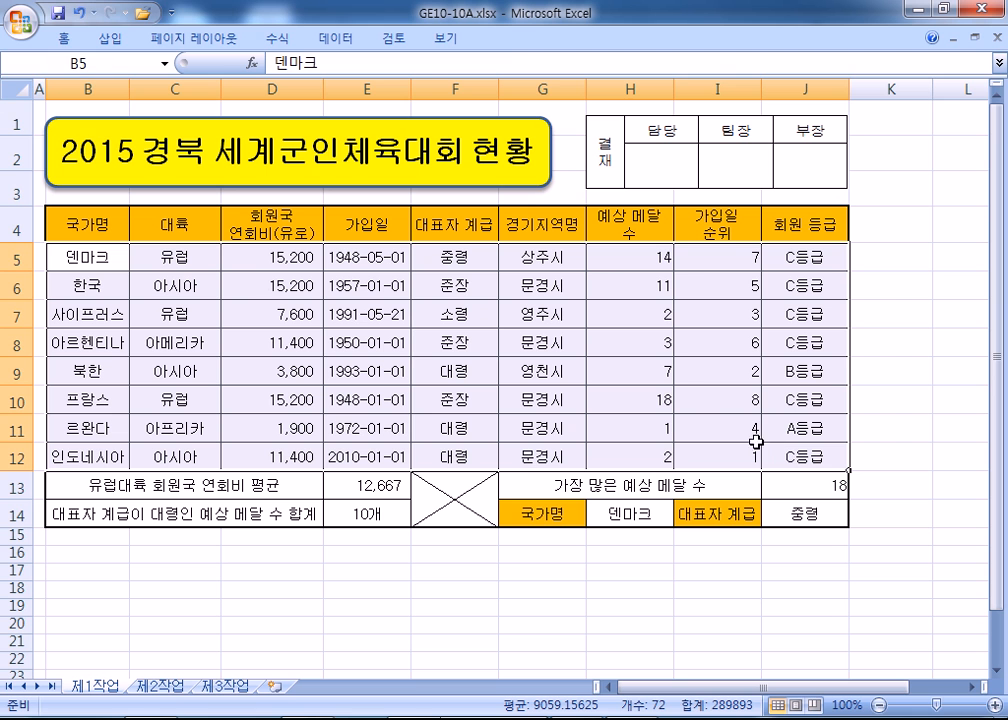
click(63, 38)
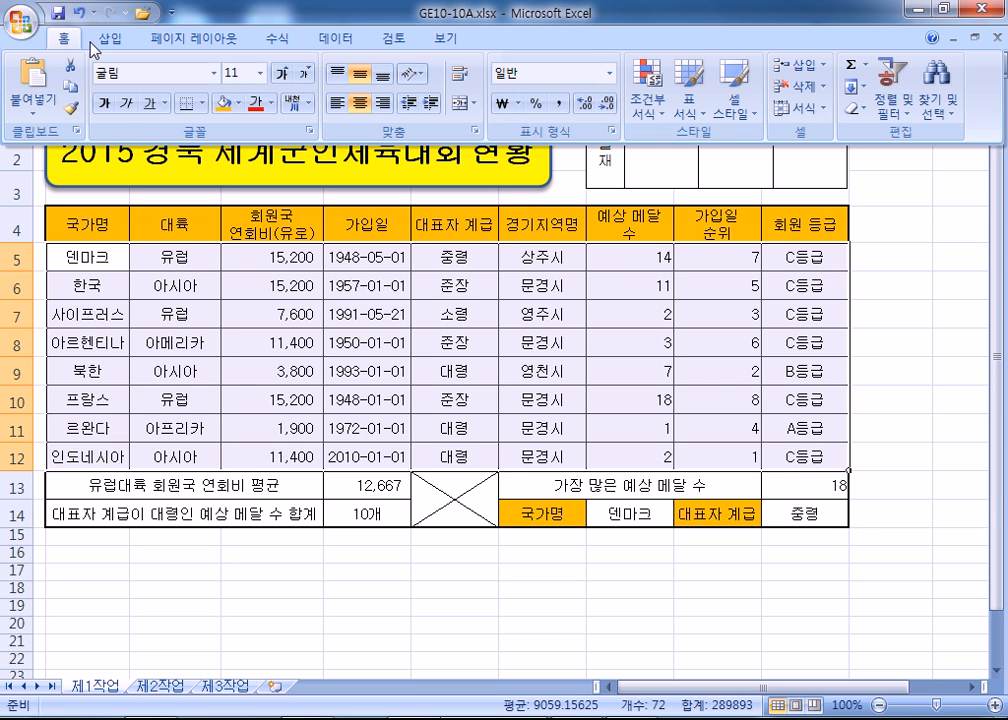
click(653, 118)
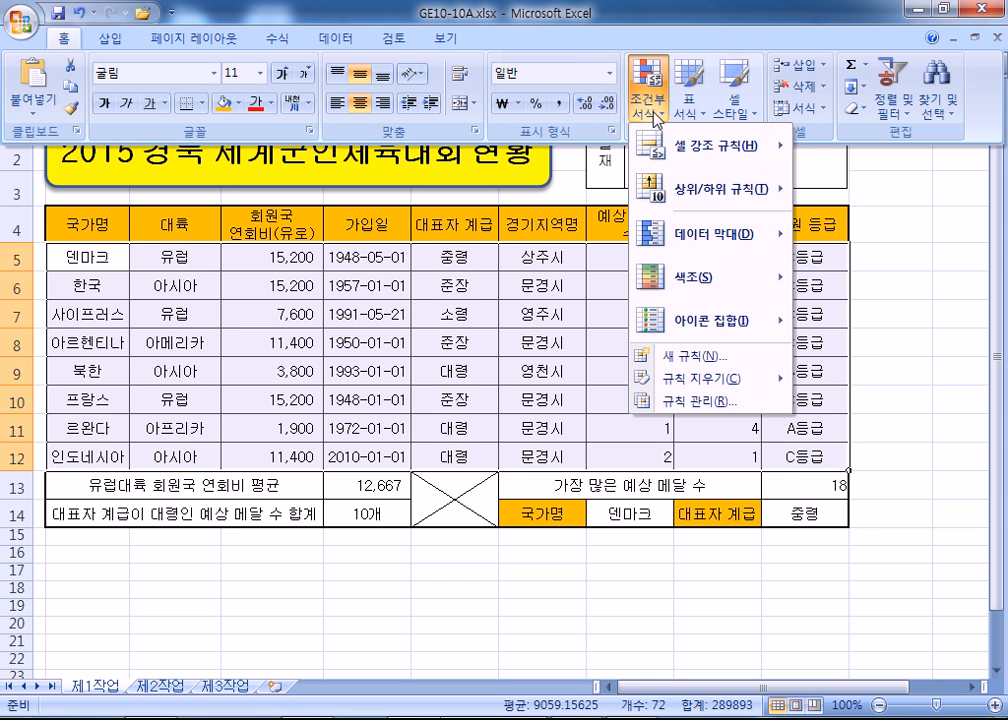
click(692, 358)
click(498, 178)
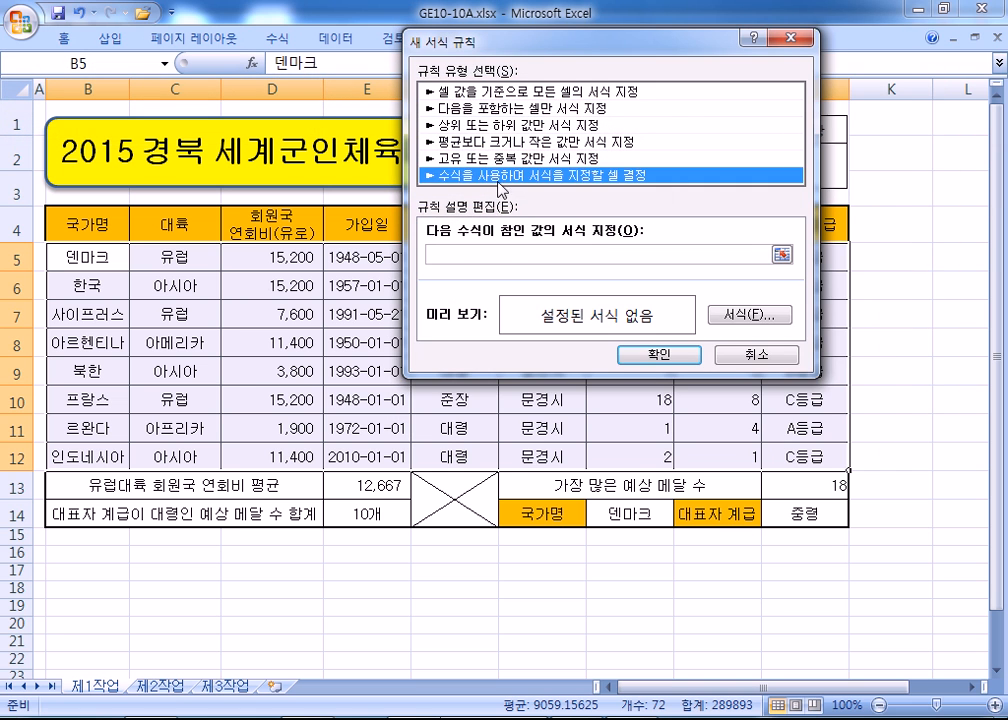
drag(472, 40, 608, 8)
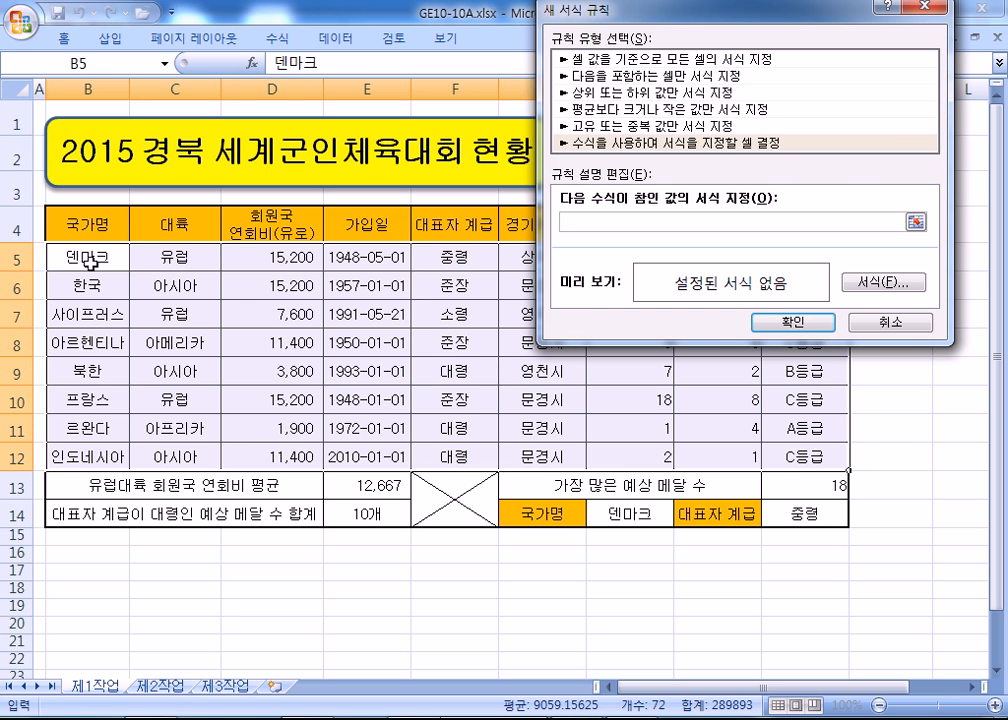
key(Escape)
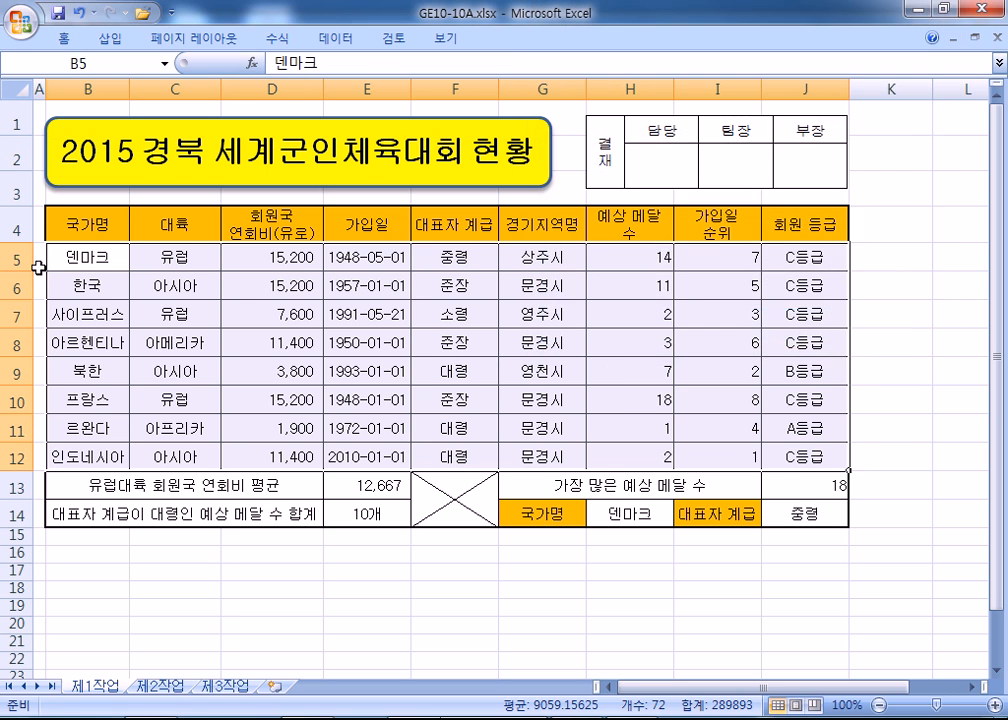
drag(60, 254, 795, 457)
click(20, 229)
drag(100, 229, 805, 457)
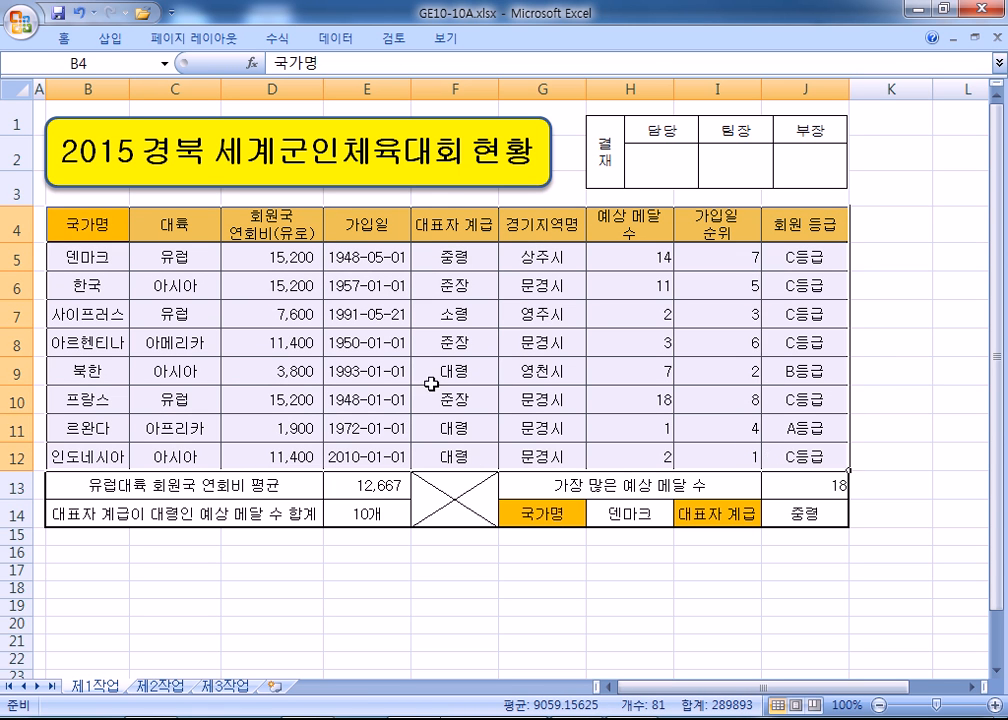
Start a formula-based conditional formatting rule for B5:J12 with the formula =$D5>=15000
drag(74, 254, 805, 457)
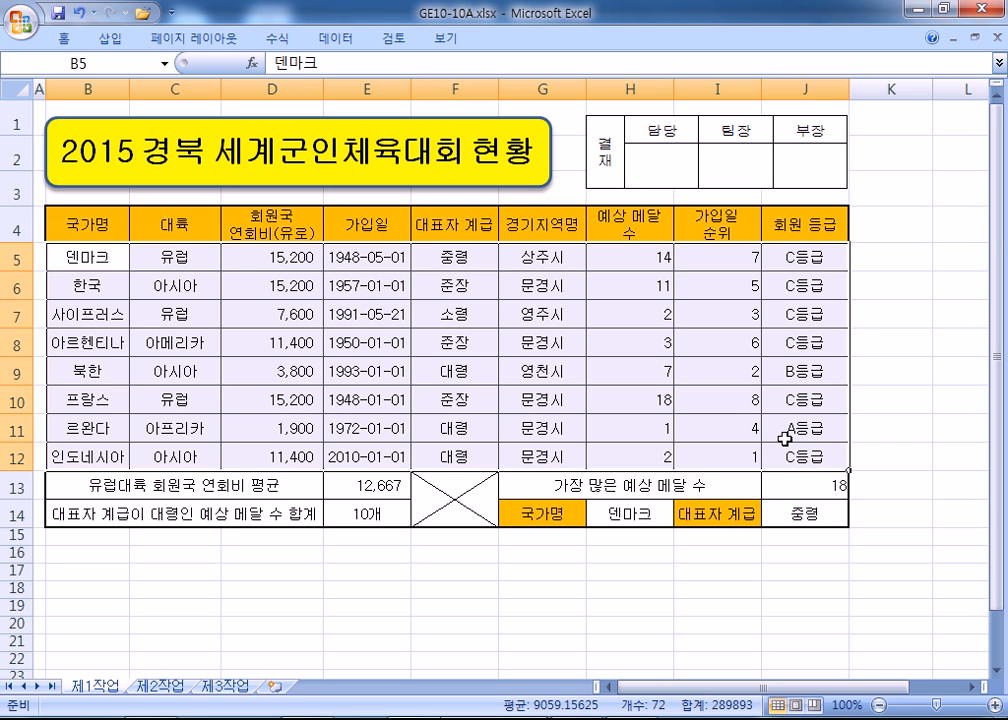
click(52, 40)
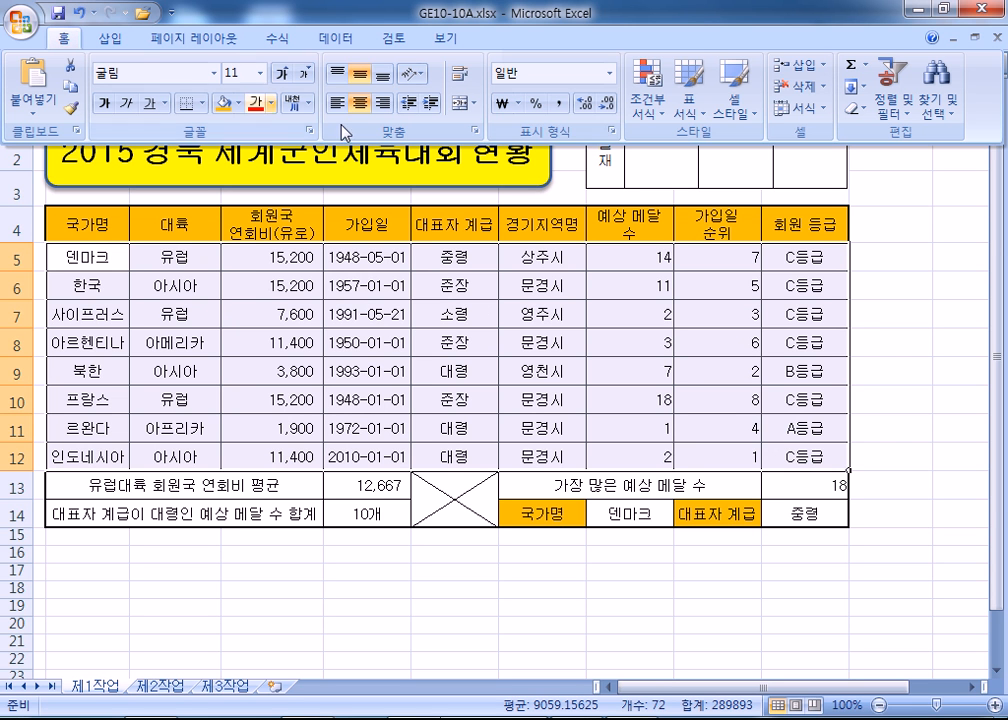
click(647, 100)
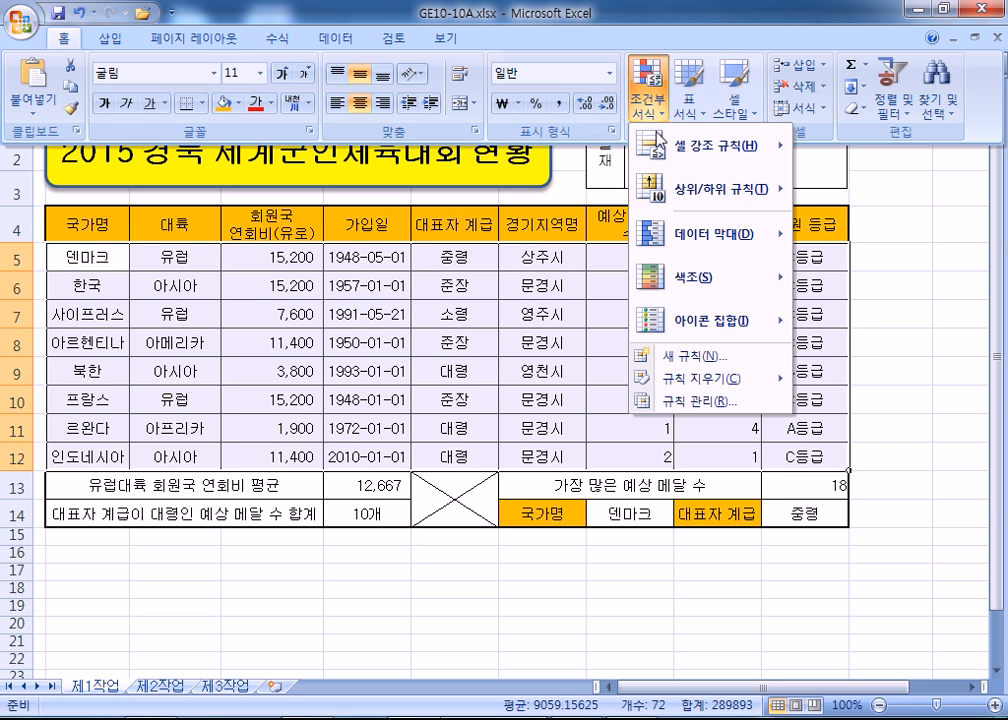
click(690, 356)
click(620, 143)
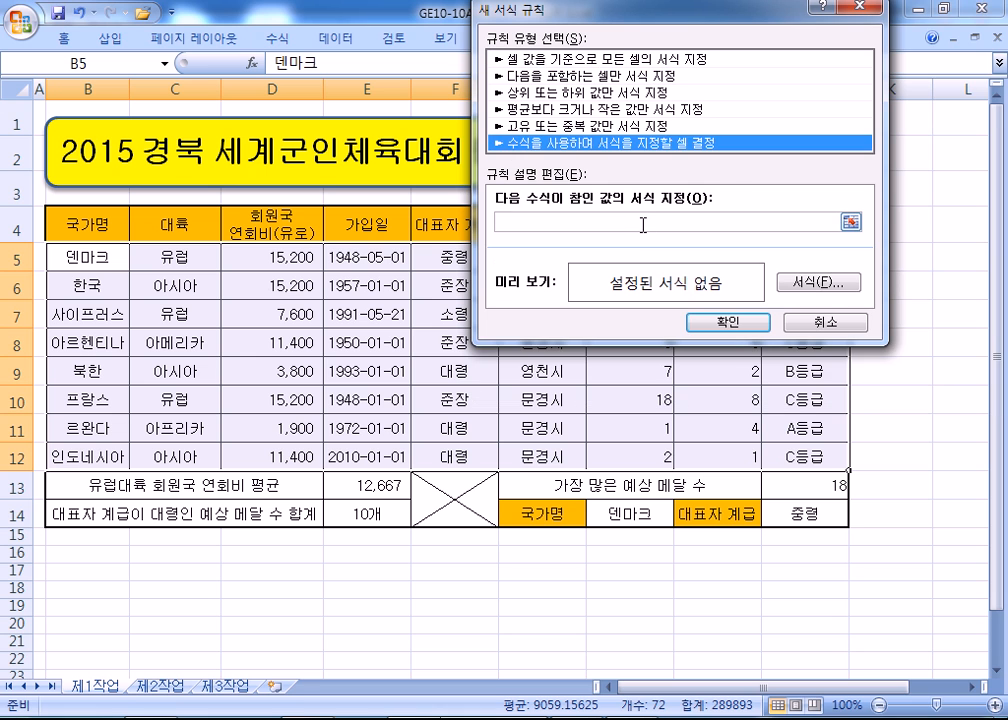
click(643, 222)
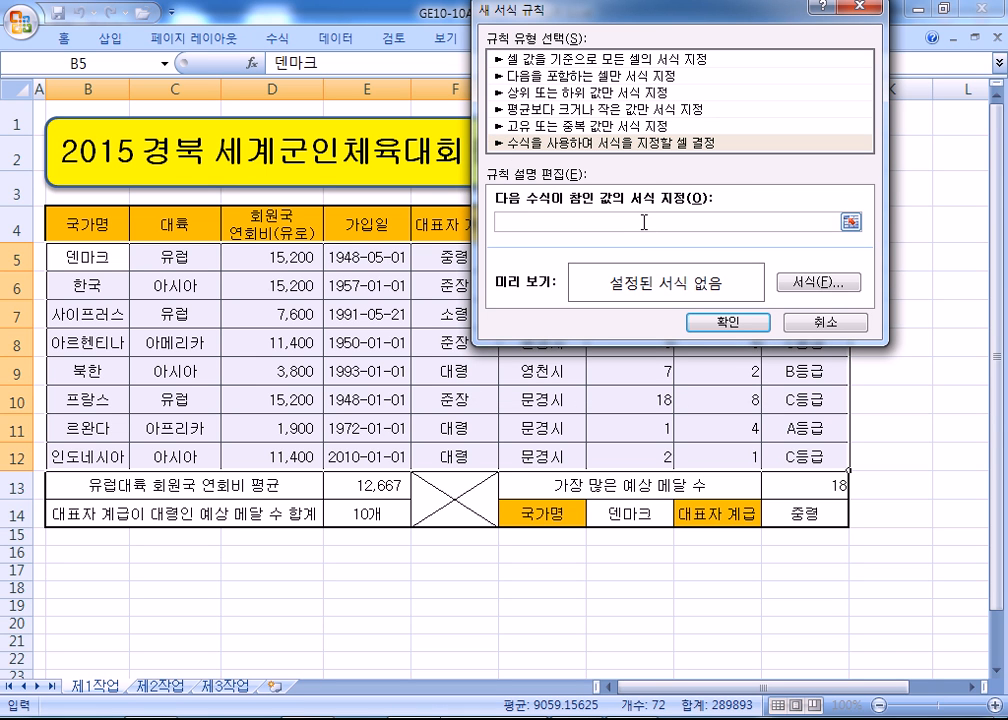
click(243, 256)
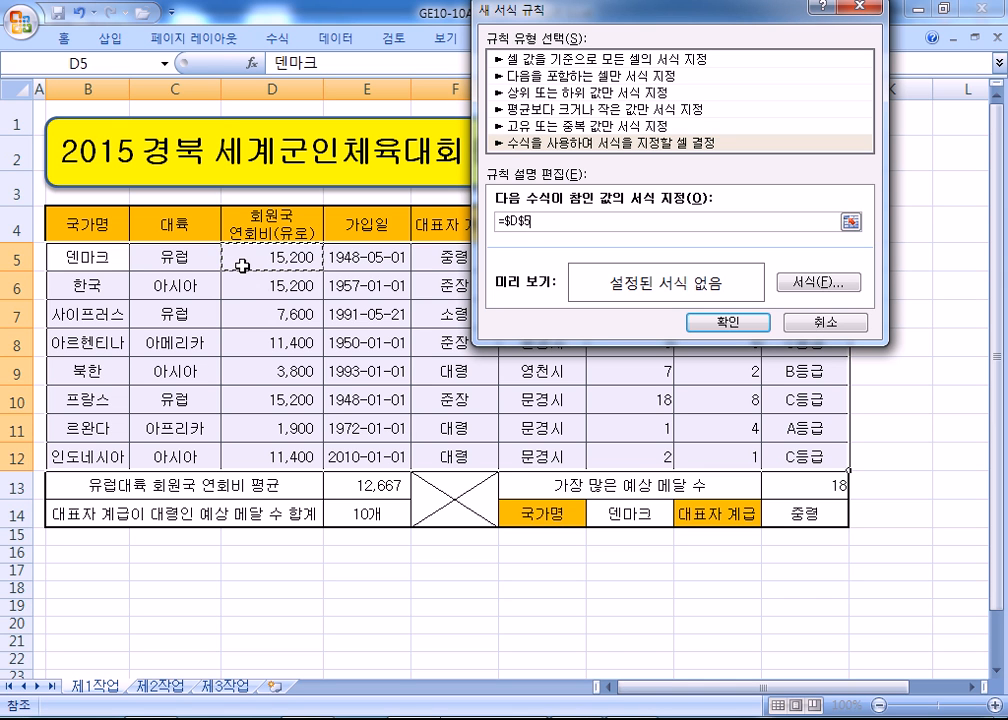
key(F4)
key(F4)
text(>=15000)
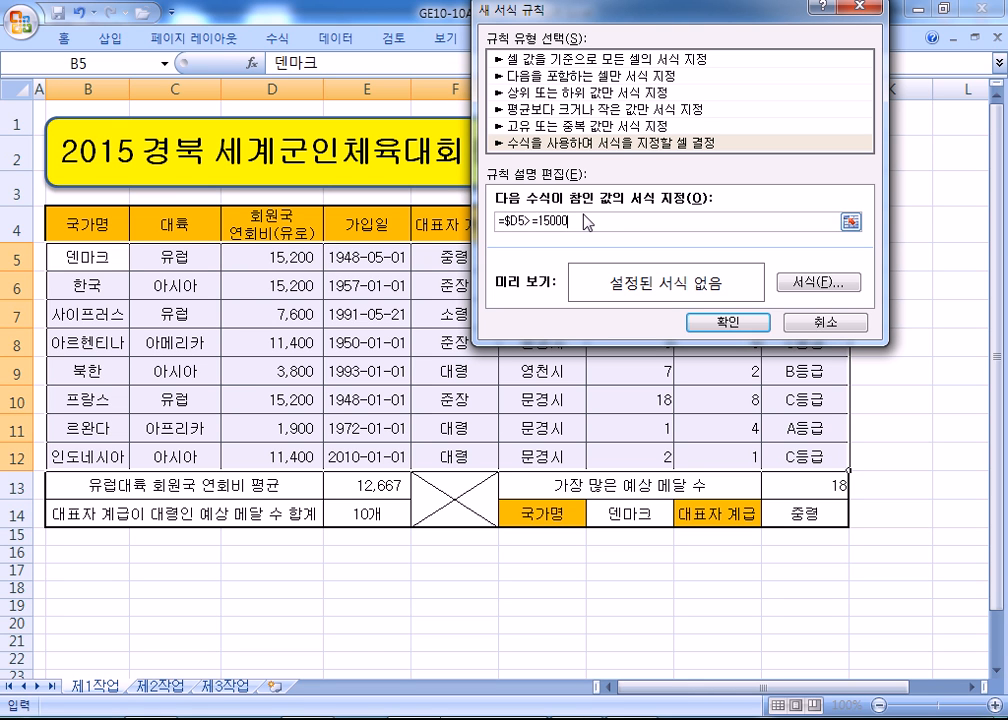
Give the =$D5>=15000 rule a standard blue font colour and apply it to the data rows
click(810, 284)
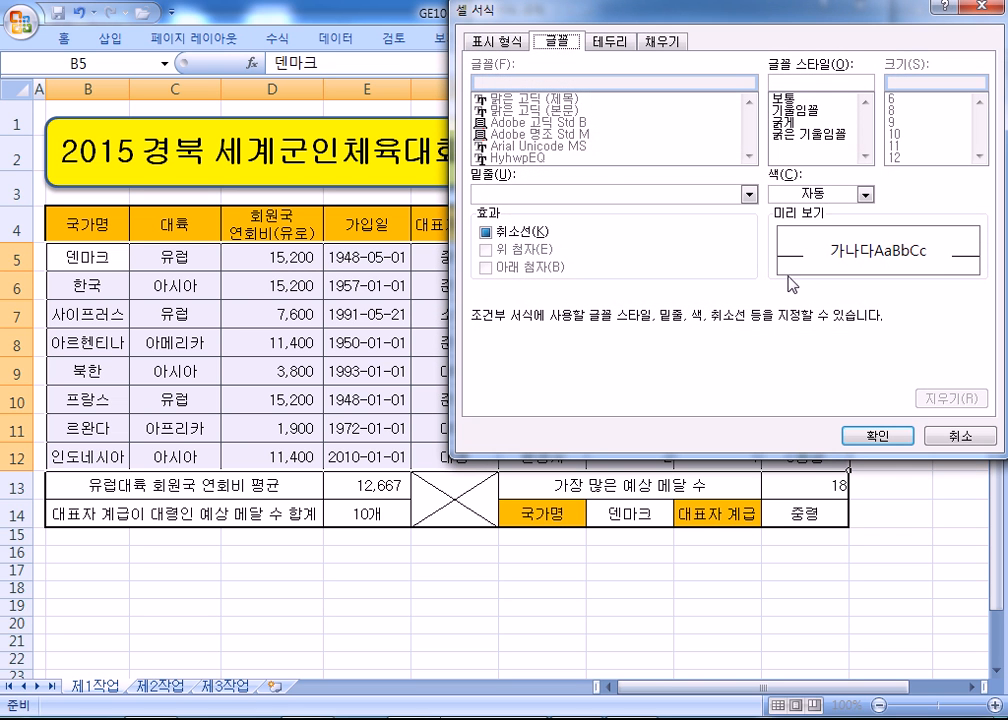
click(864, 194)
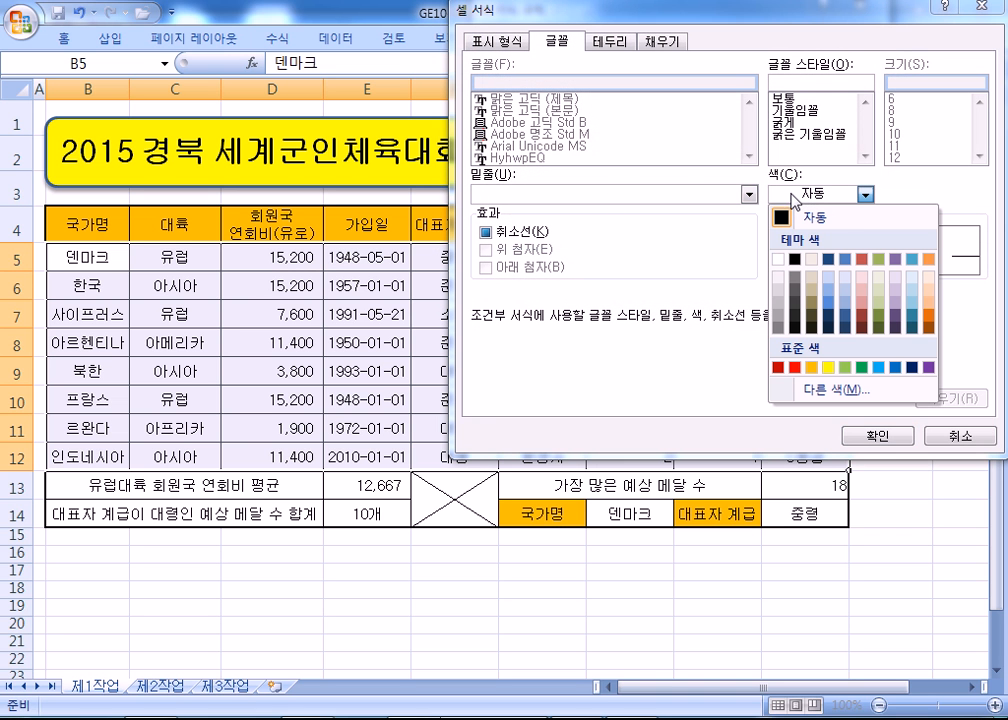
click(896, 368)
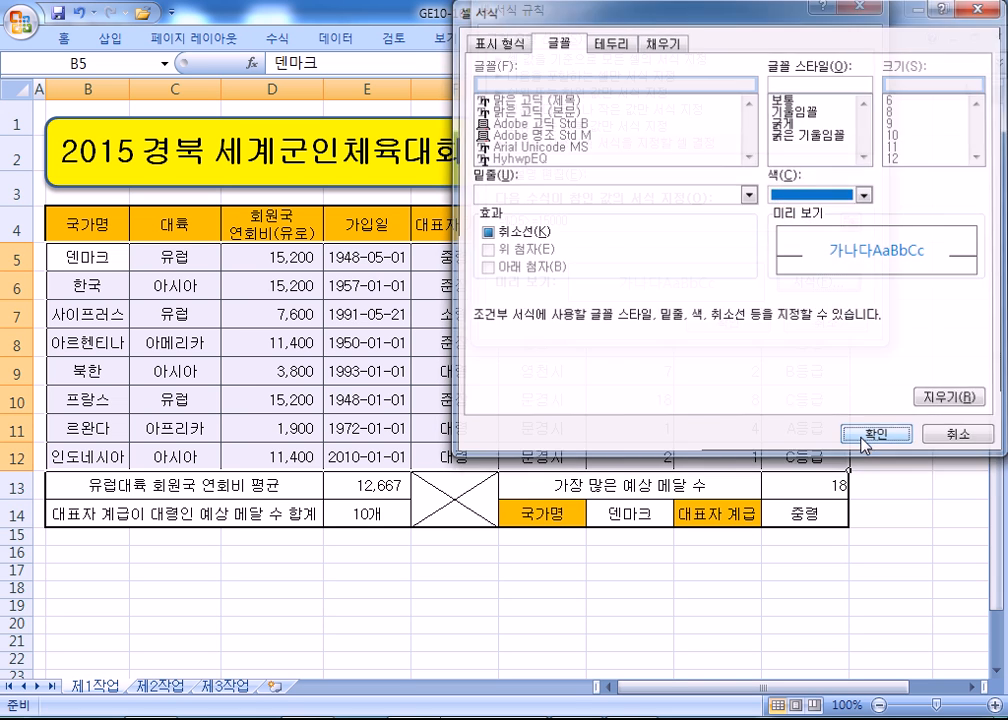
click(865, 437)
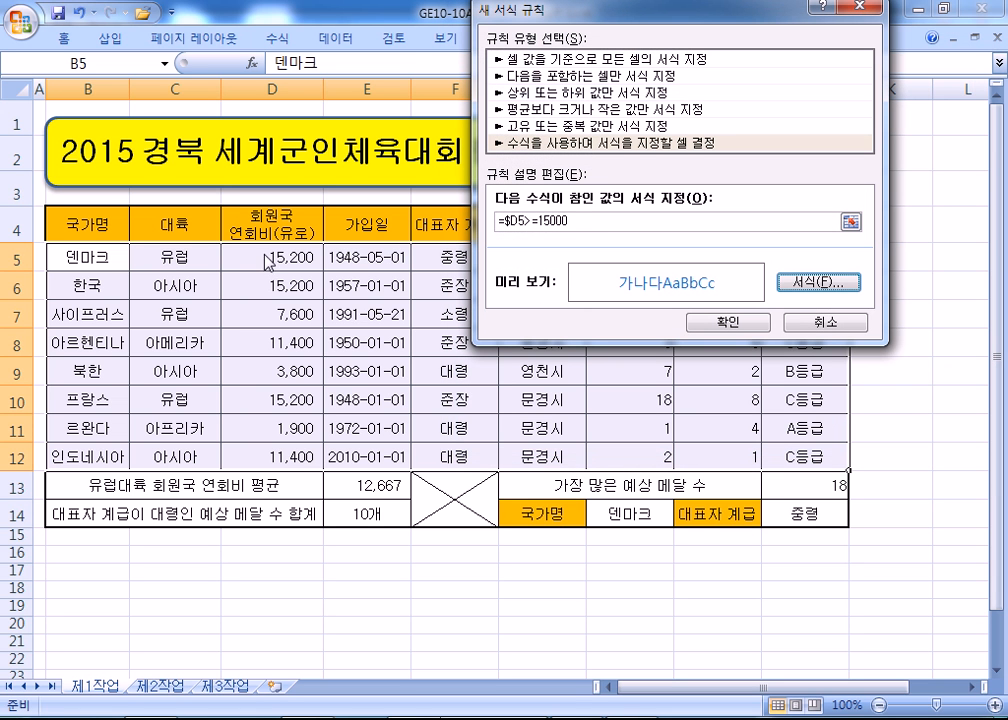
click(563, 221)
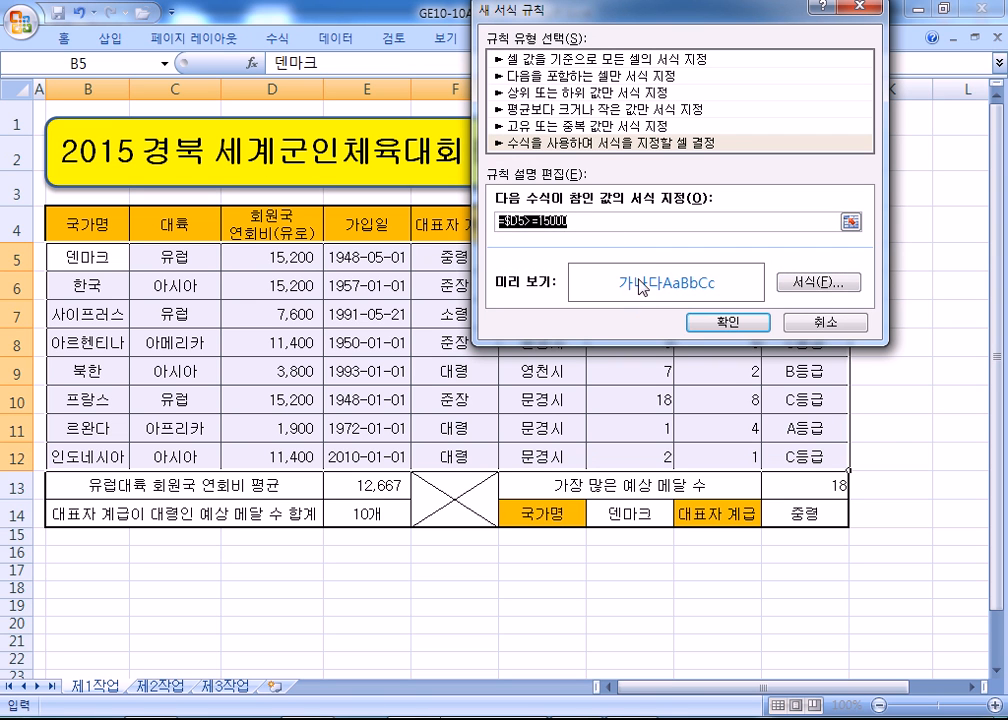
click(726, 323)
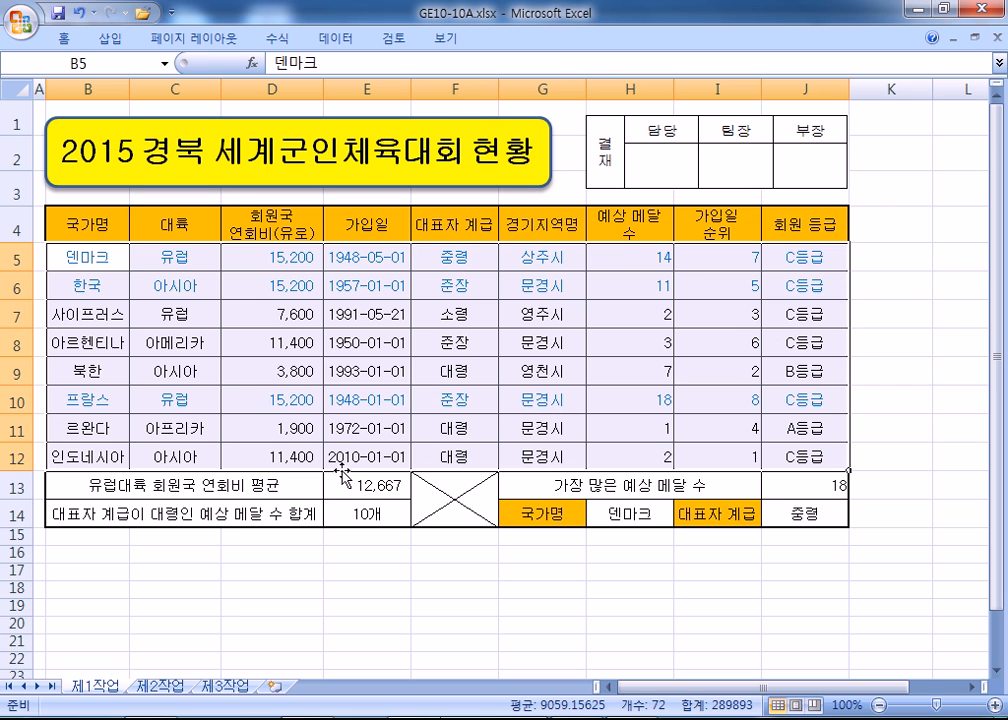
Copy B4:H12 from 제1작업 and paste only its column widths into 제2작업 from column B onward
click(95, 258)
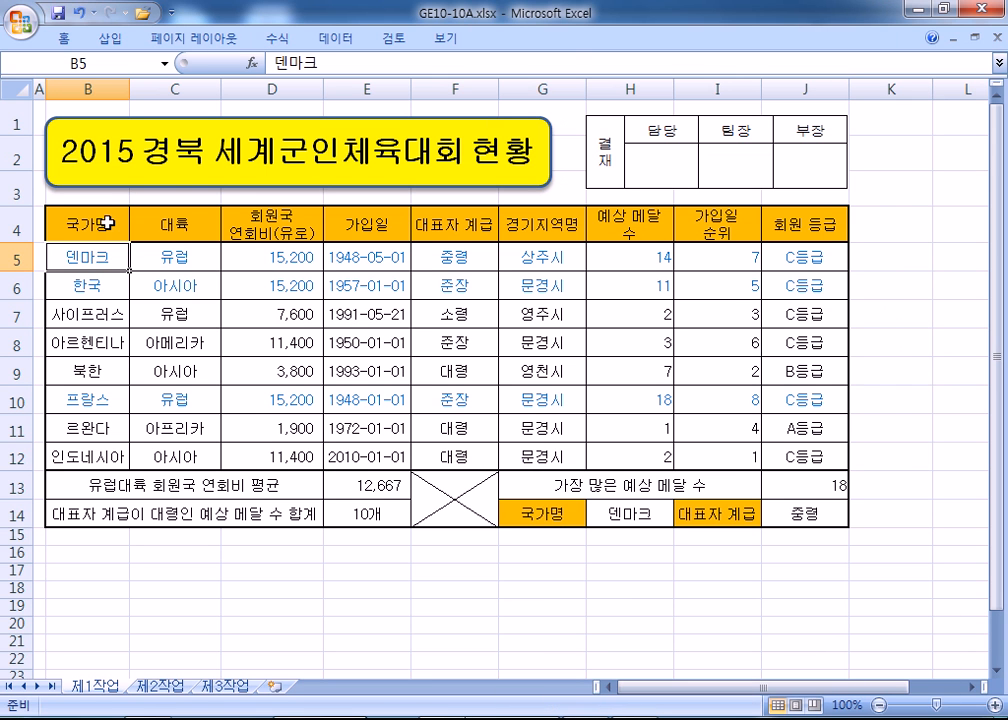
drag(86, 224, 631, 464)
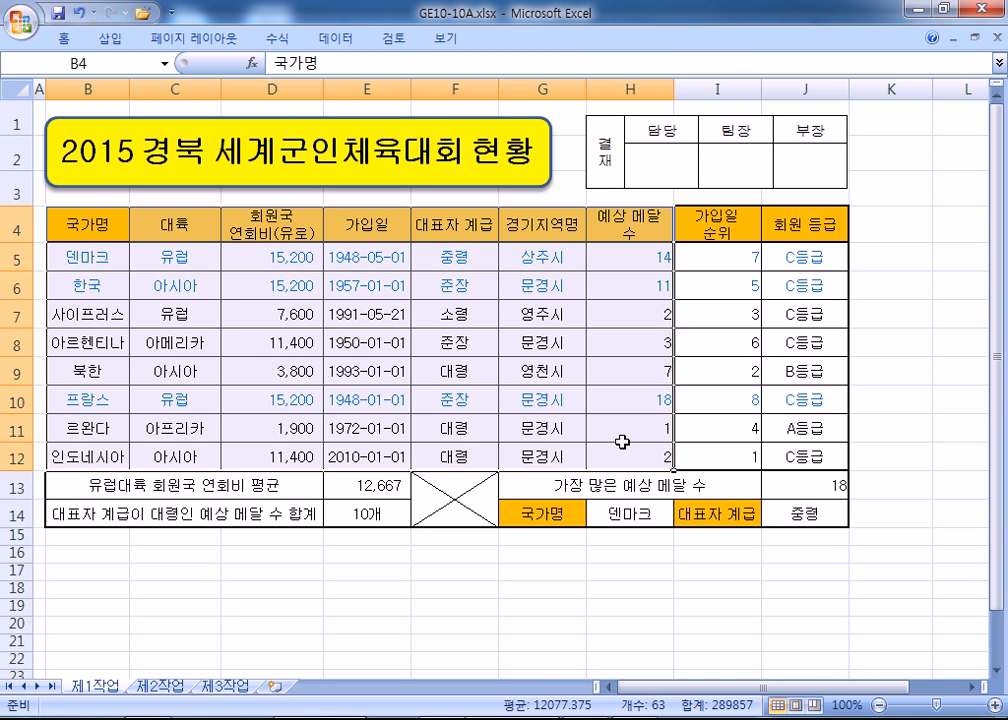
key(ctrl+c)
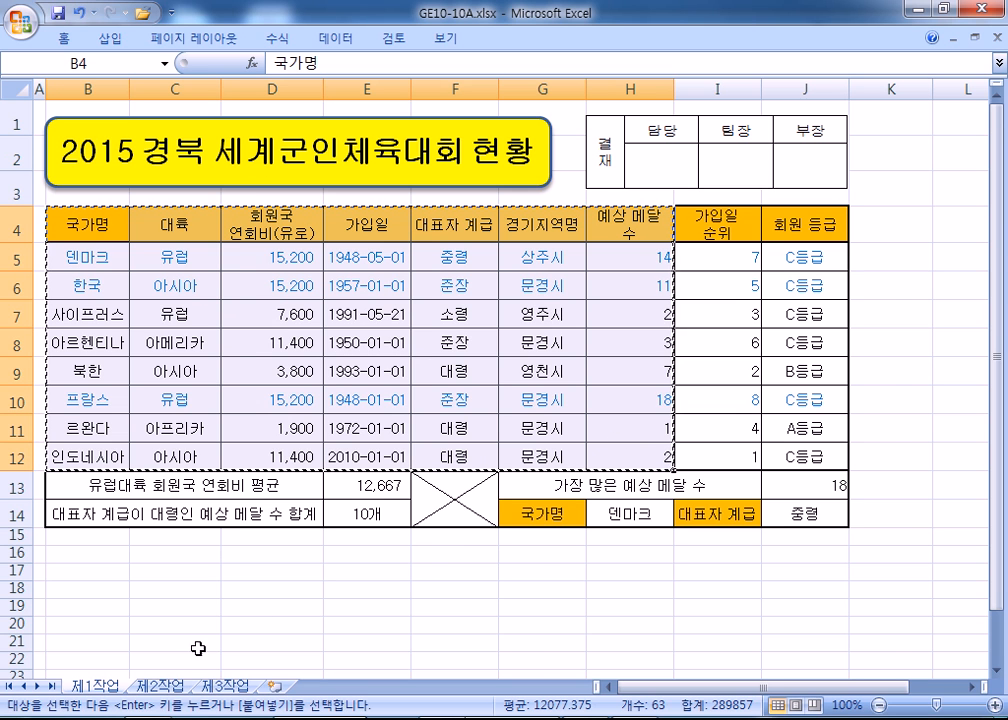
click(150, 686)
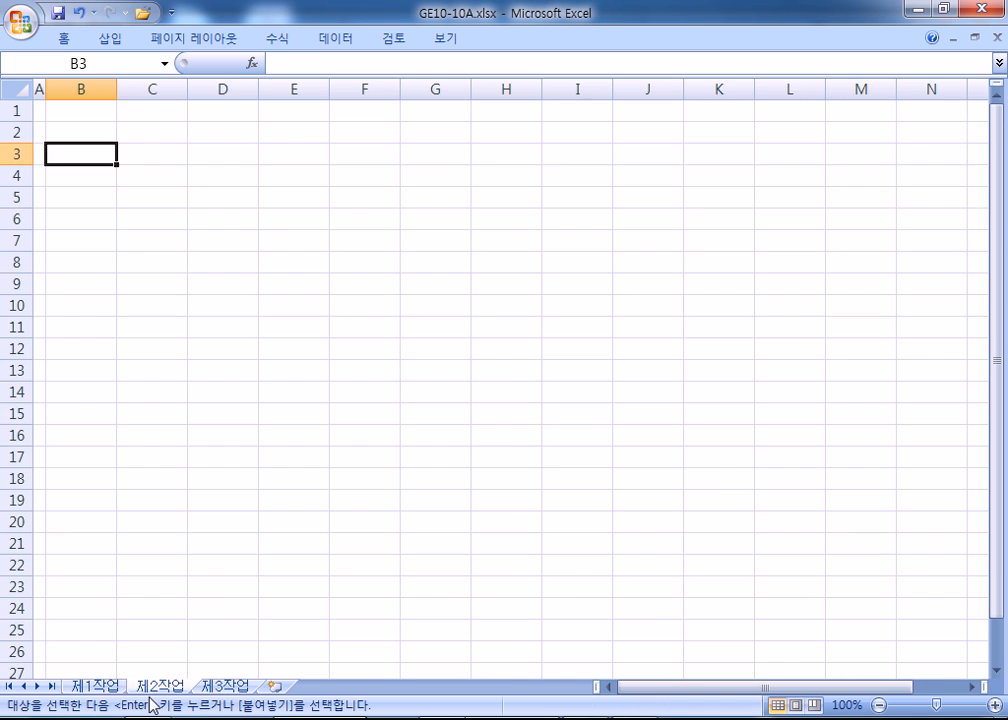
right_click(80, 88)
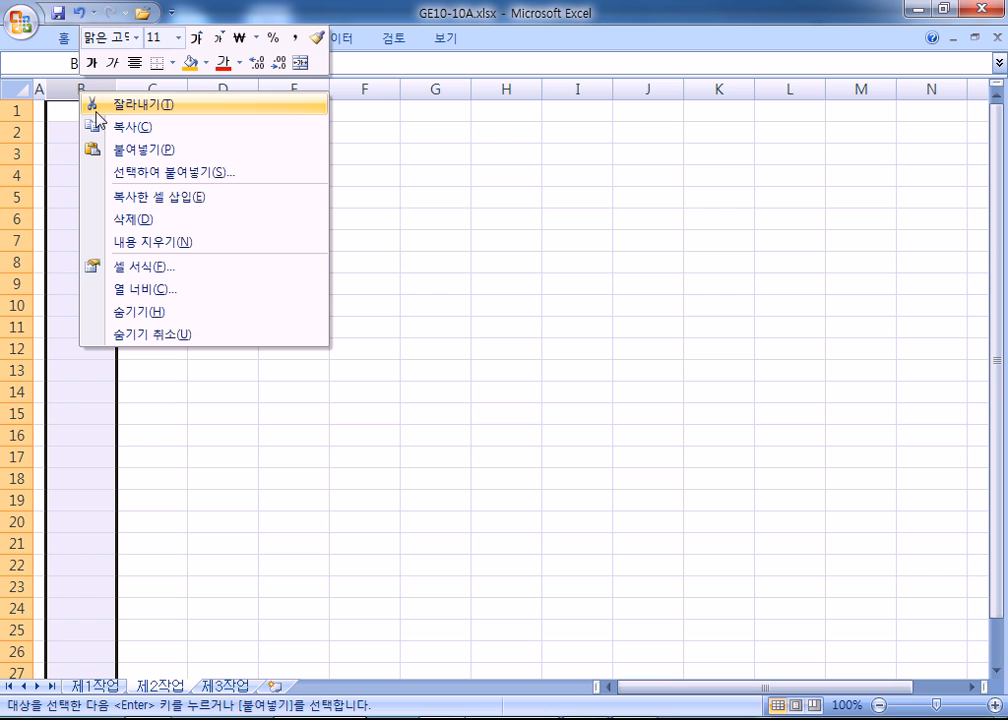
click(120, 174)
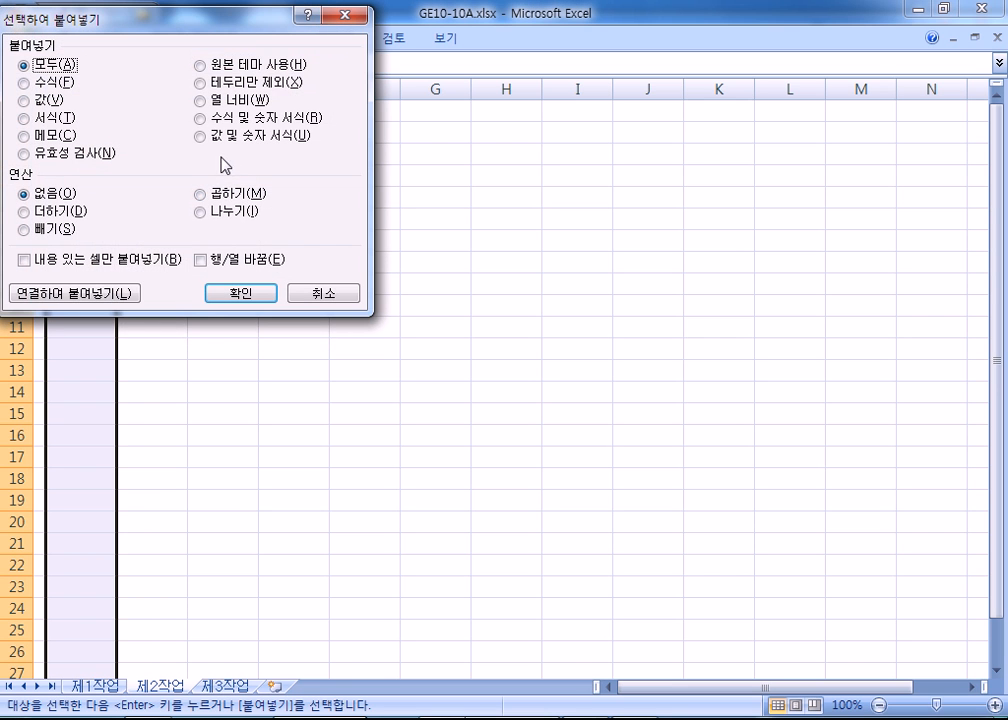
click(202, 101)
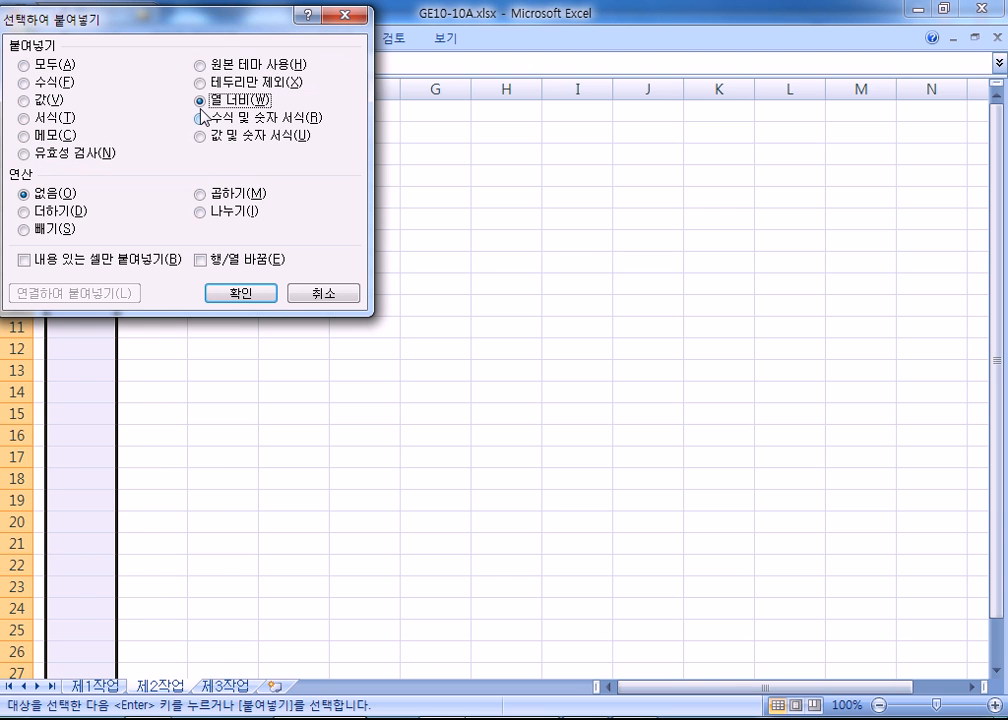
click(252, 293)
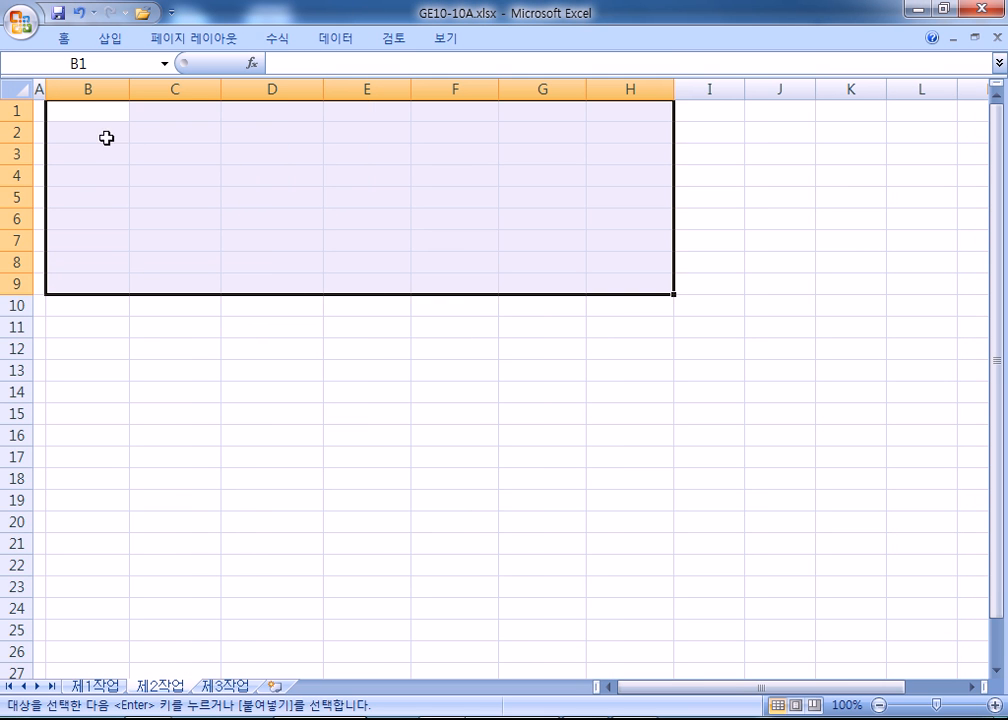
Paste the copied table with all its contents into 제2작업 at cell B1
click(87, 110)
right_click(87, 110)
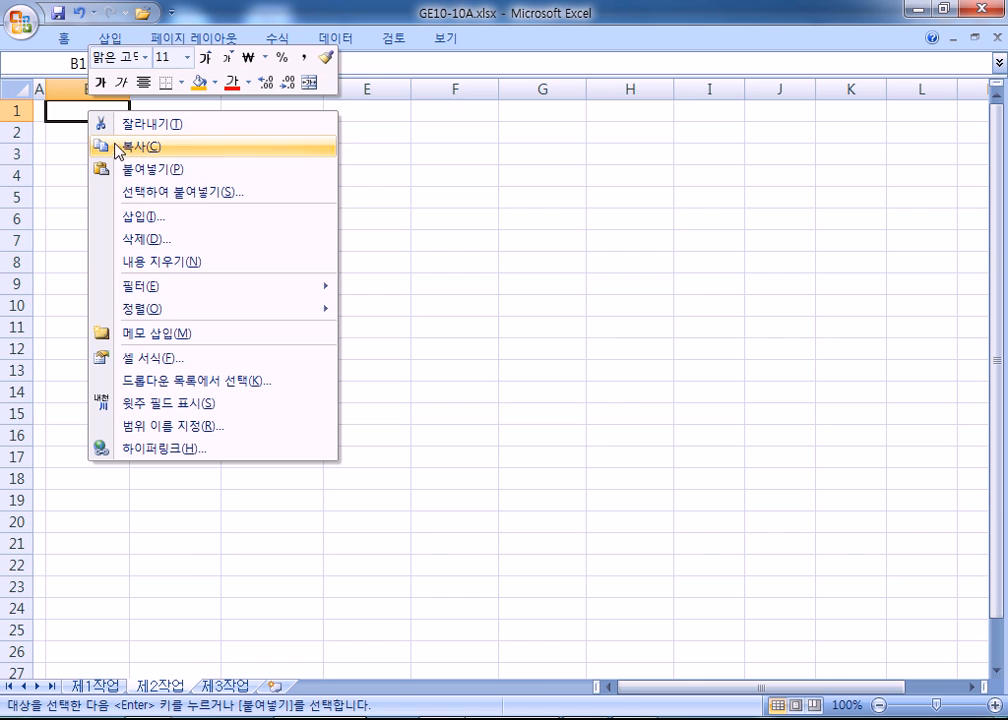
click(130, 171)
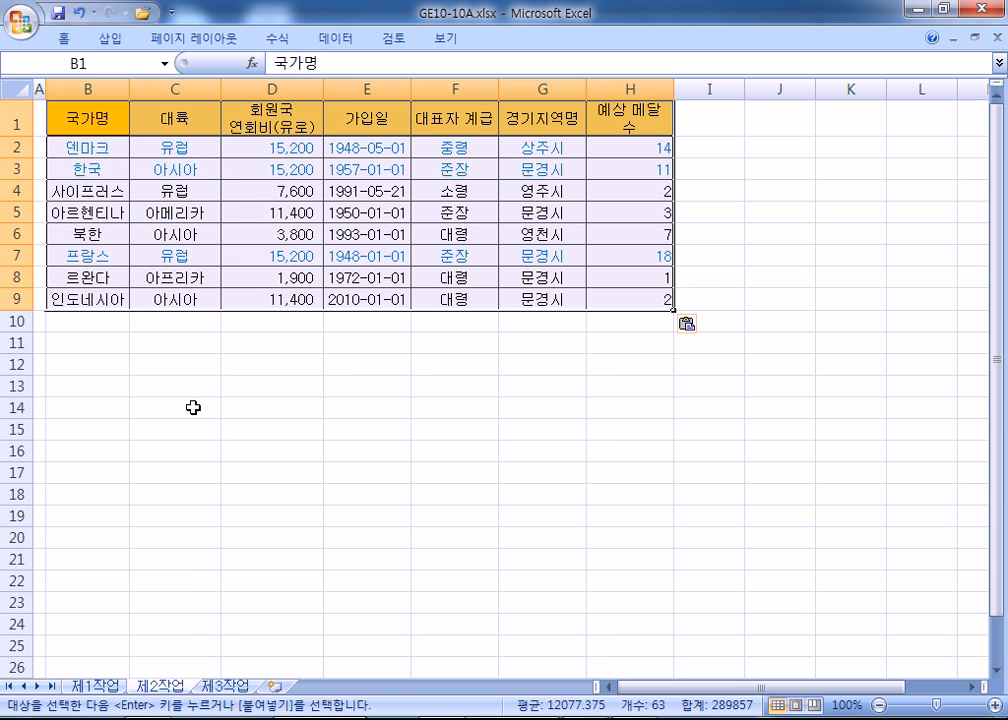
click(95, 686)
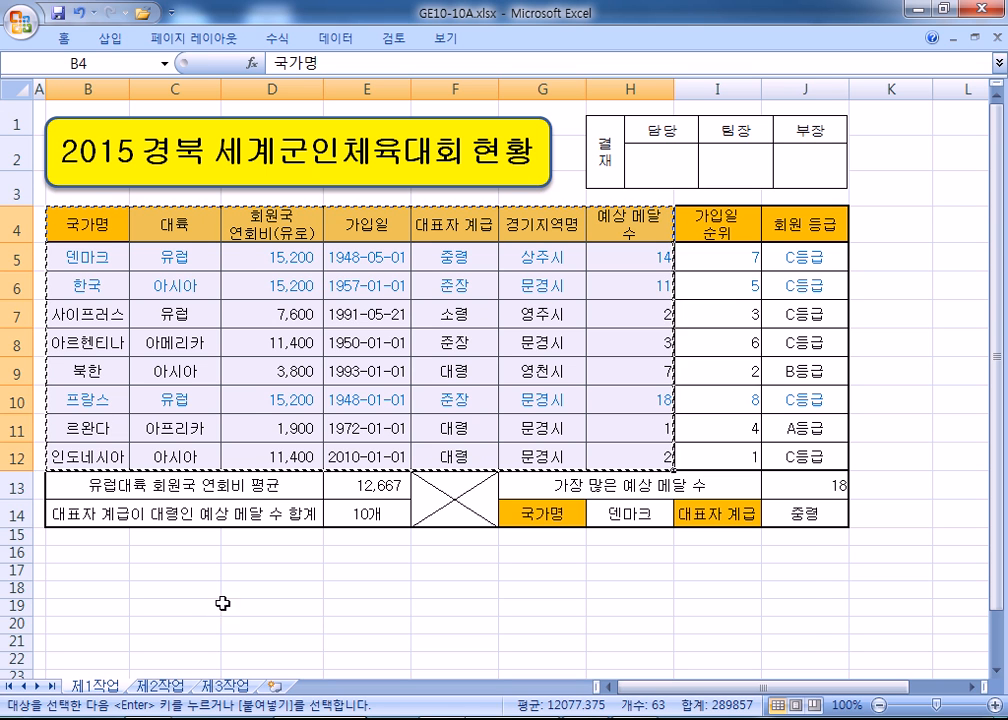
click(170, 685)
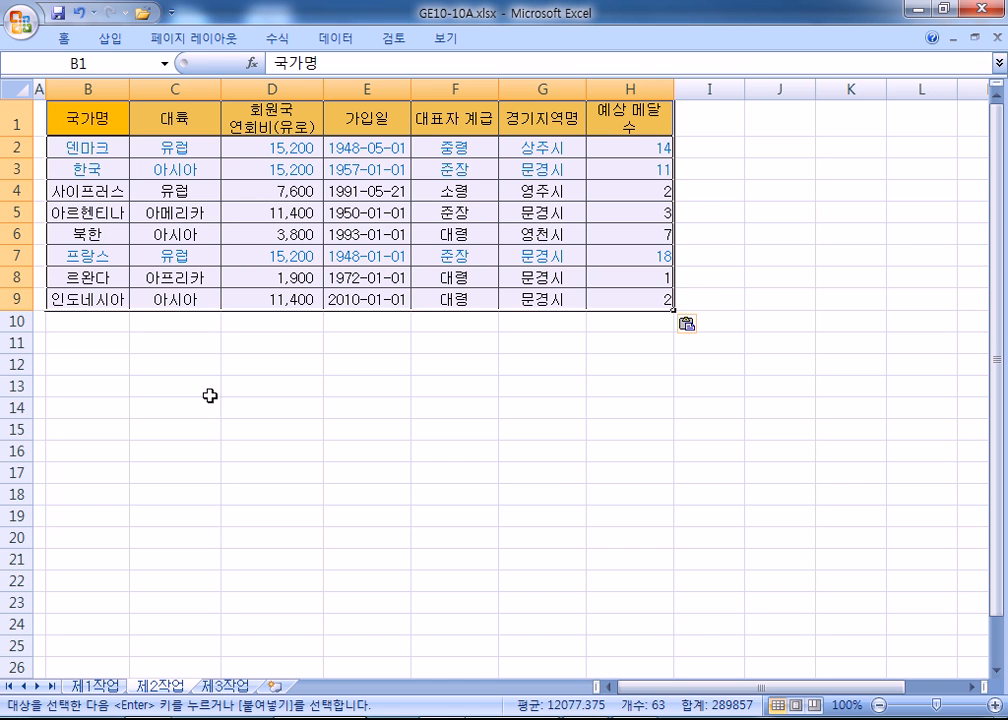
right_click(90, 88)
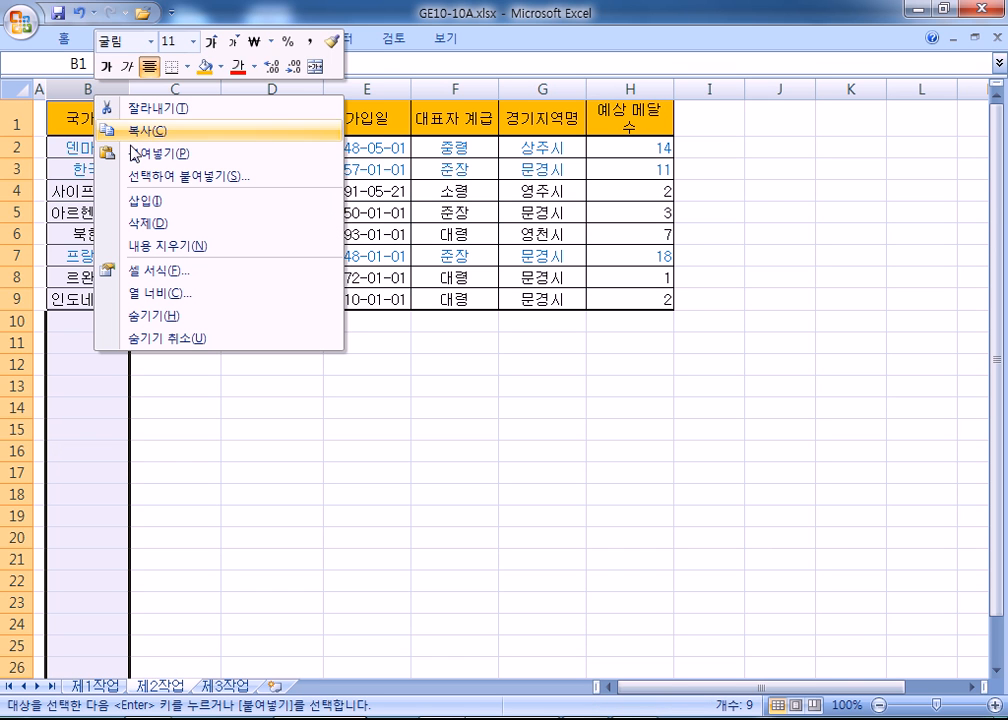
click(150, 173)
click(213, 102)
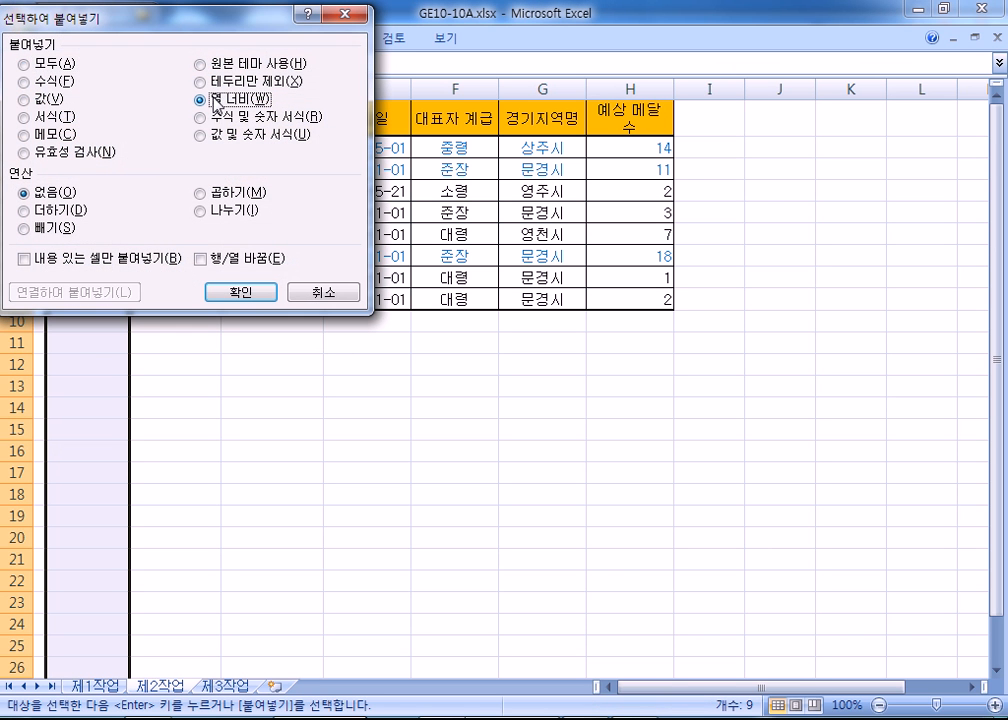
click(242, 292)
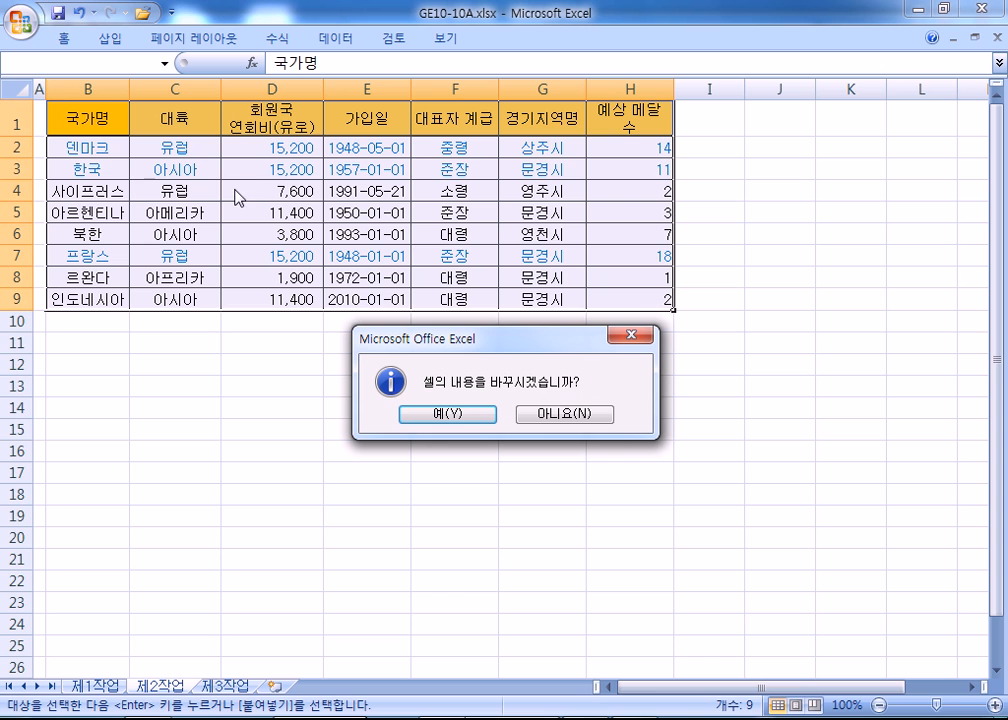
click(546, 417)
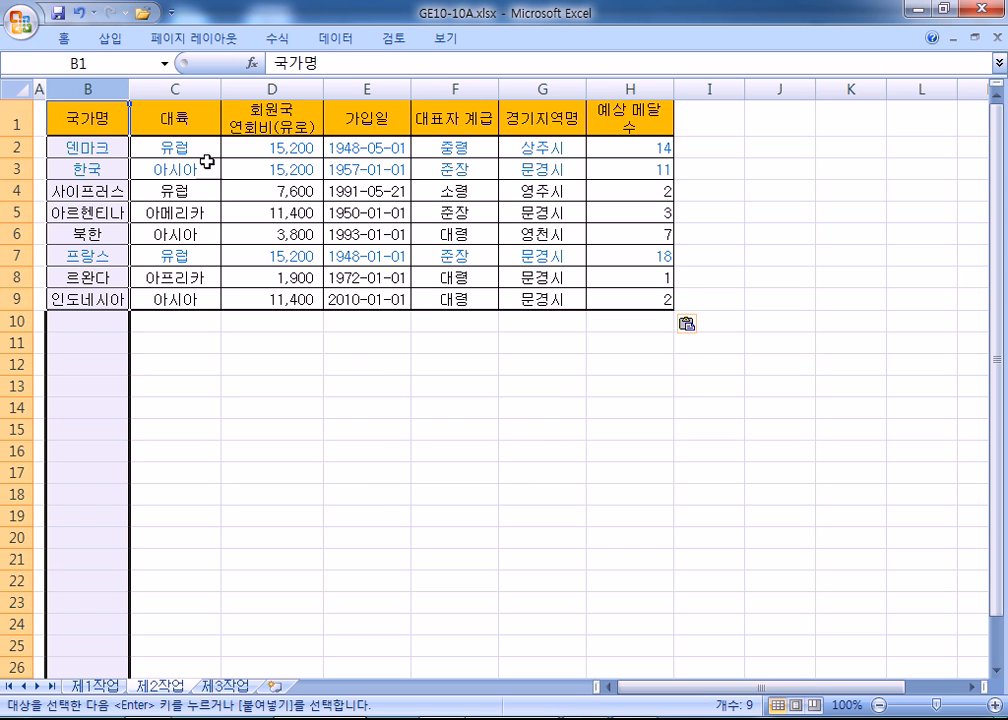
click(100, 121)
right_click(100, 121)
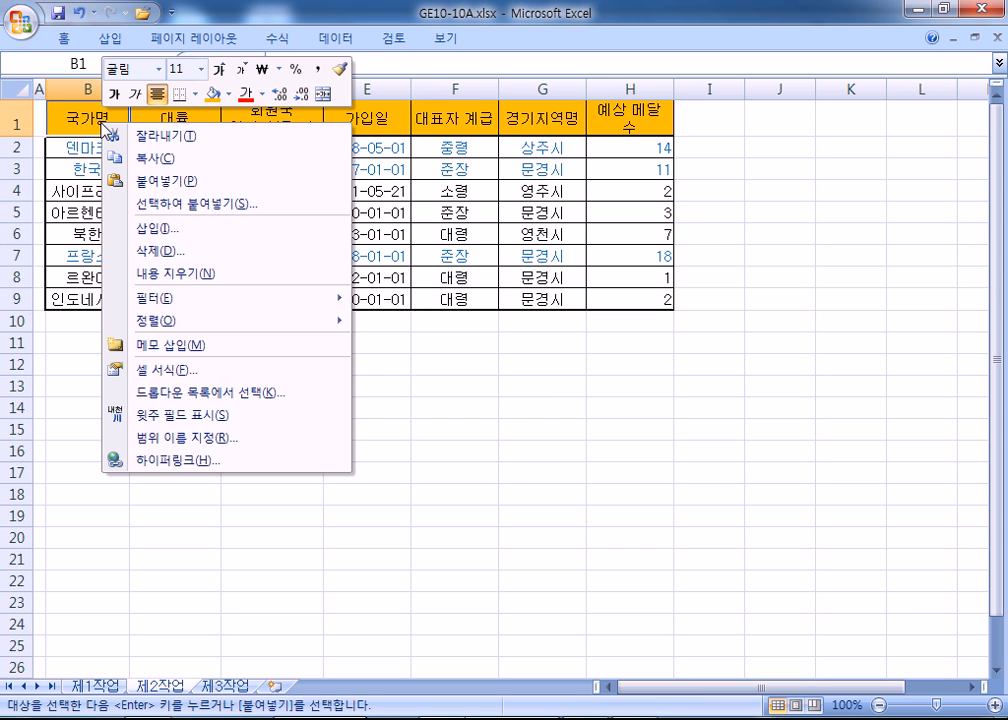
click(70, 376)
click(106, 373)
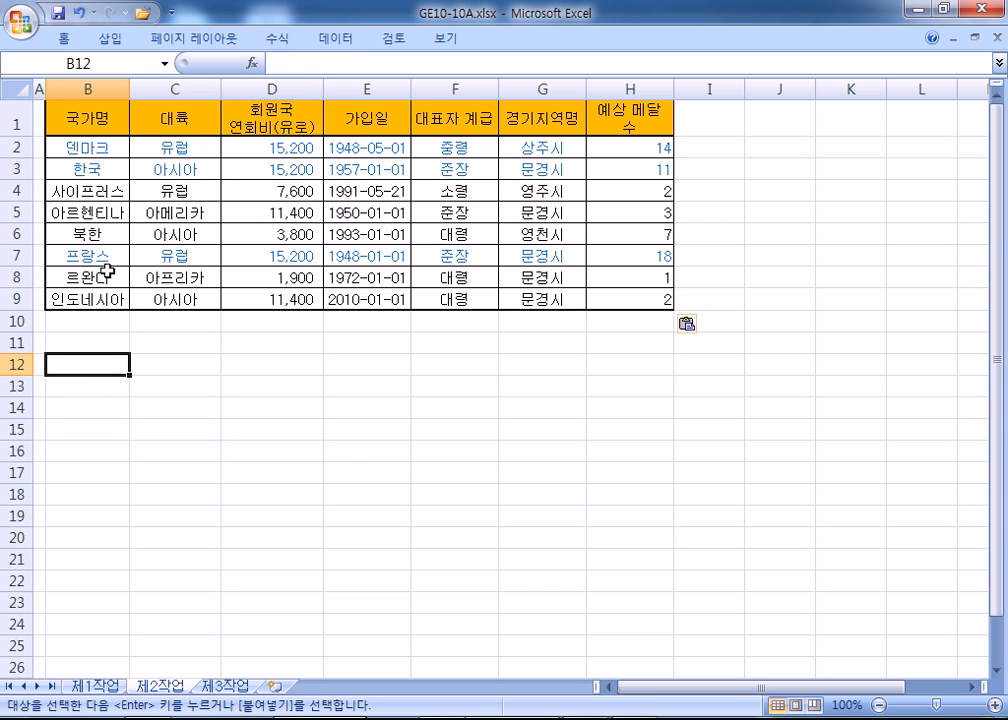
Insert an empty row above the table's heading row in 제2작업
right_click(16, 122)
click(65, 138)
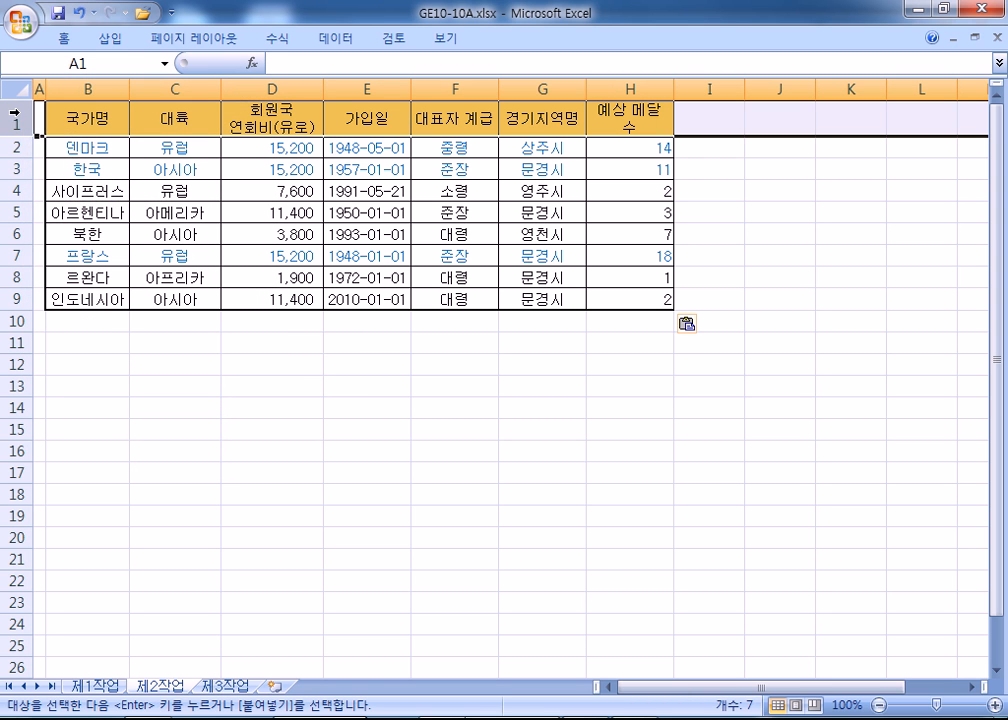
right_click(20, 122)
click(67, 220)
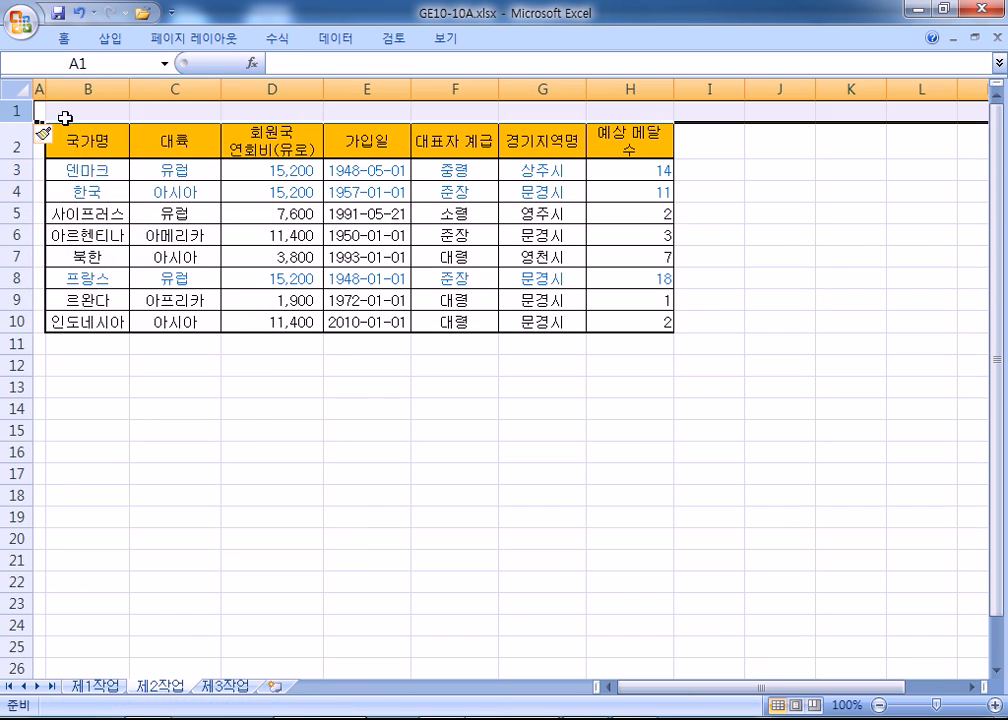
click(82, 112)
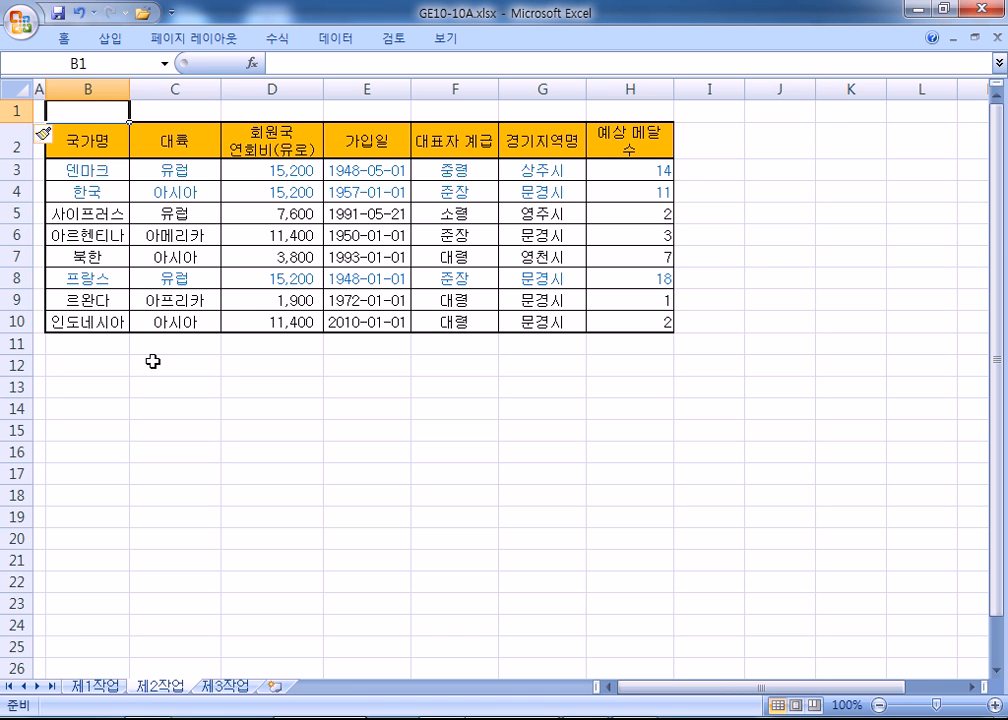
click(173, 400)
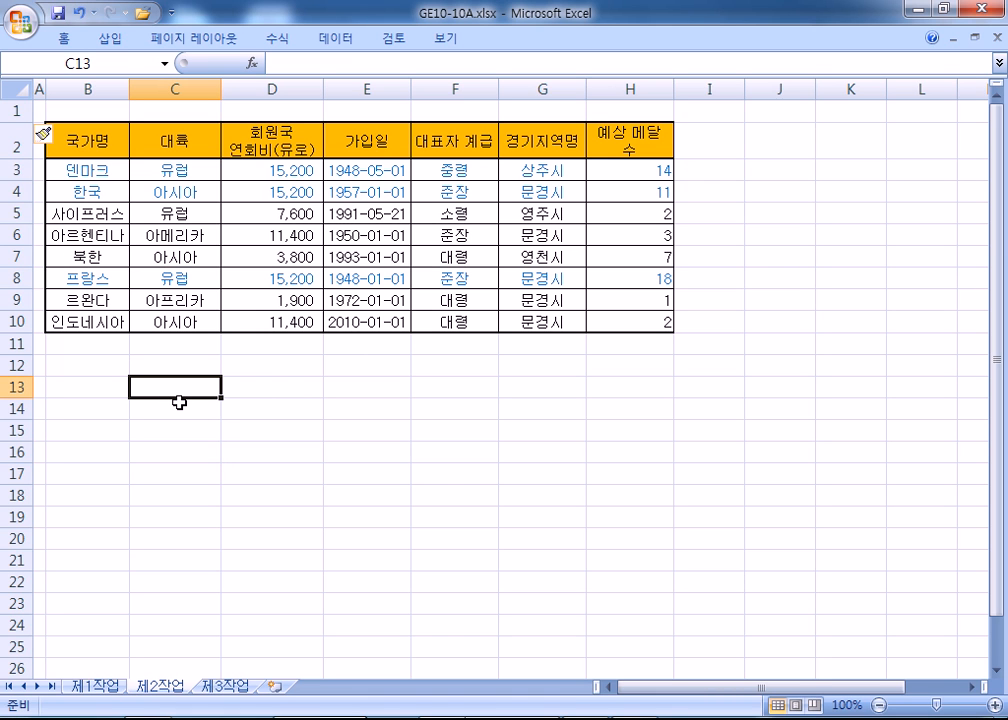
Copy the 대륙 heading and the 아시아 entry from C2 and C4 to B13:B14 as a filter criterion
click(173, 140)
ctrl+click(178, 191)
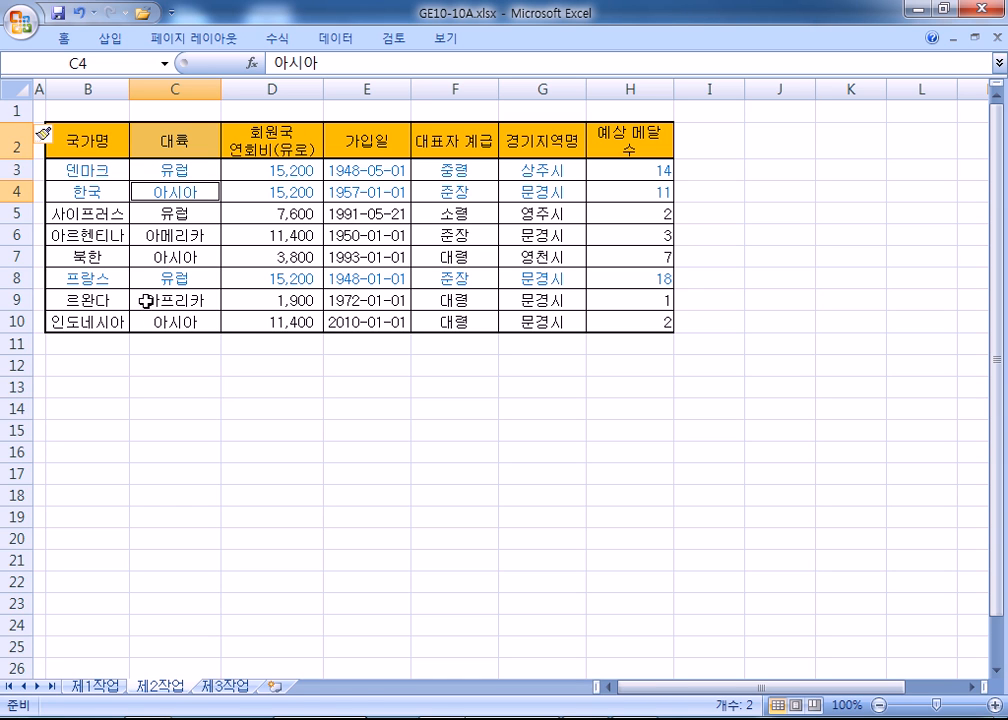
key(ctrl+c)
click(81, 387)
key(ctrl+v)
click(180, 386)
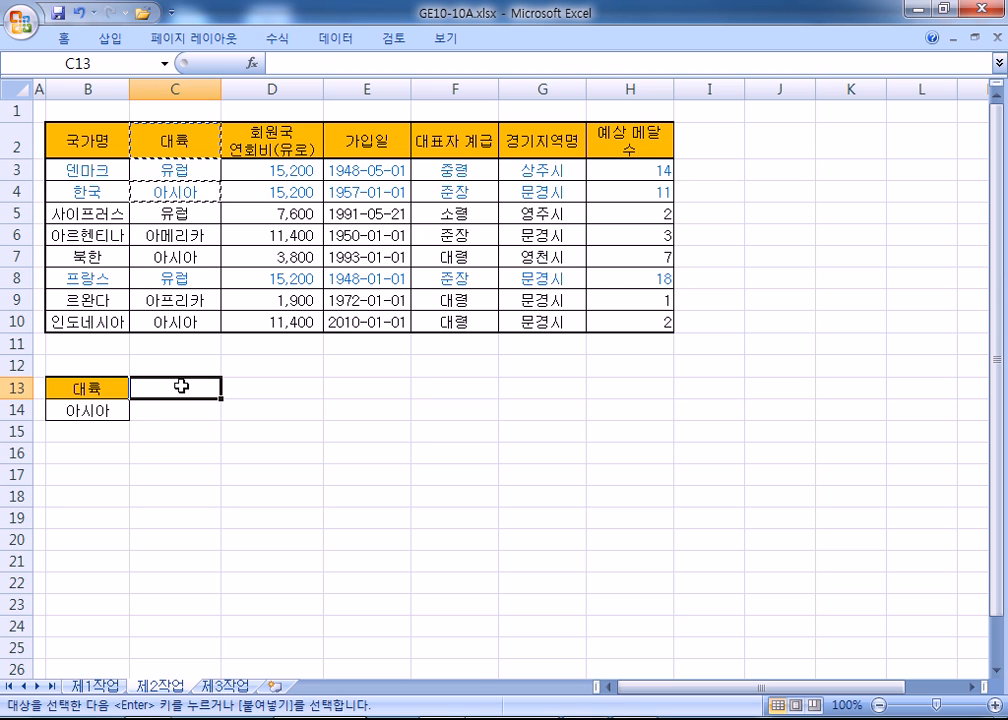
Copy the 회원국 연회비(유로) heading from D2 to C13 and enter the criterion <=10000 in C15
click(261, 145)
key(ctrl+c)
click(162, 398)
key(ctrl+v)
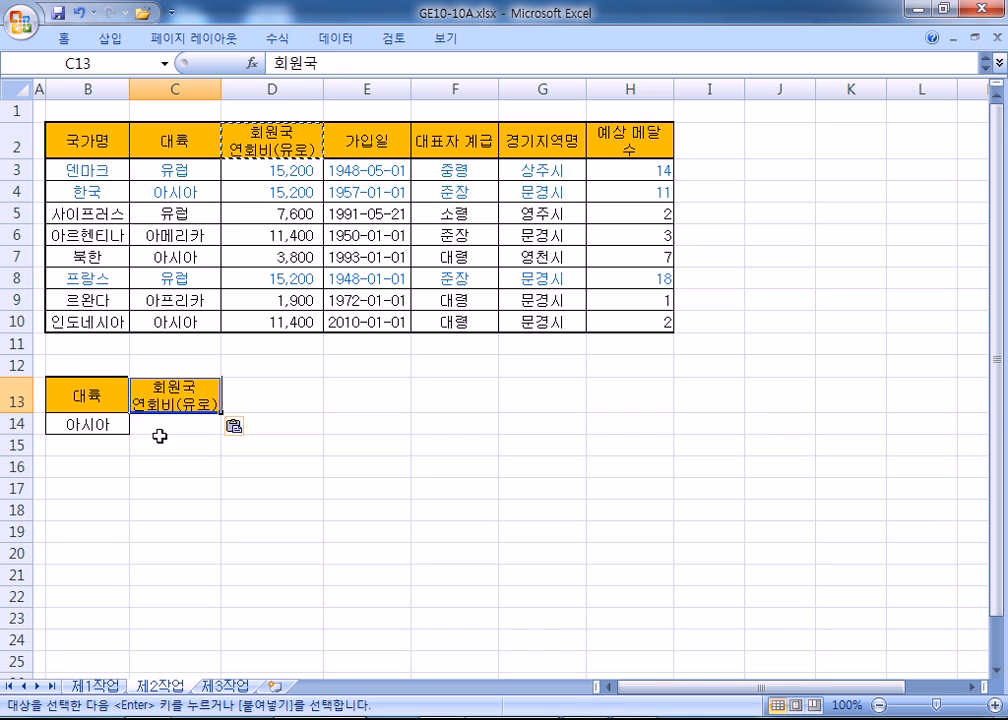
click(155, 440)
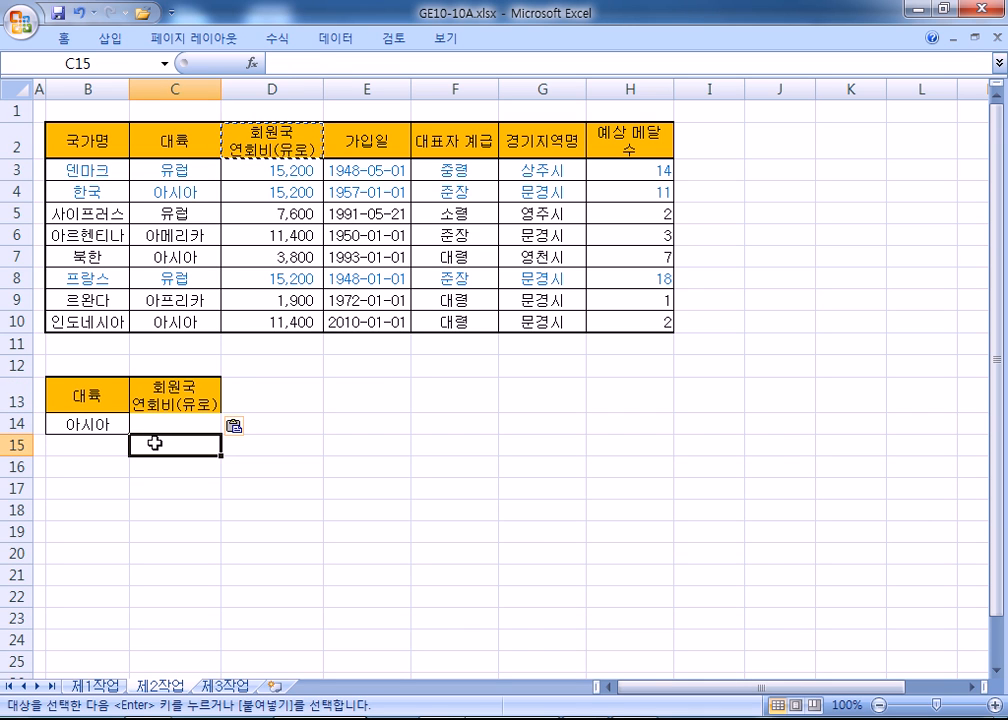
text(<=10000)
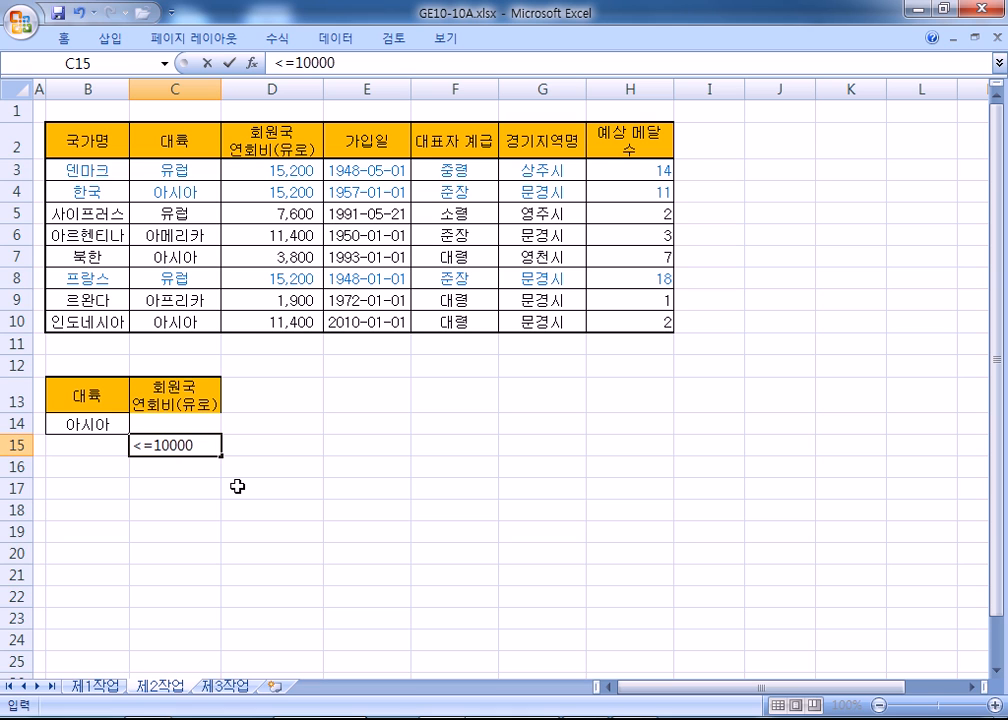
key(Return)
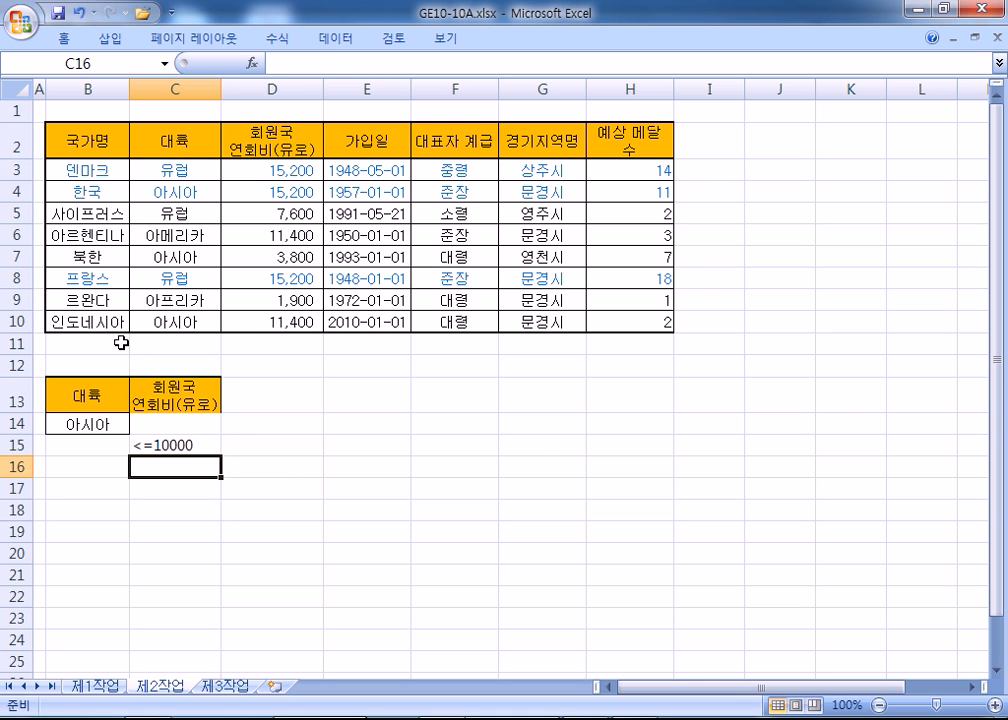
Move the <=10000 criterion from C15 up to C14 and back to C15
click(99, 400)
click(95, 428)
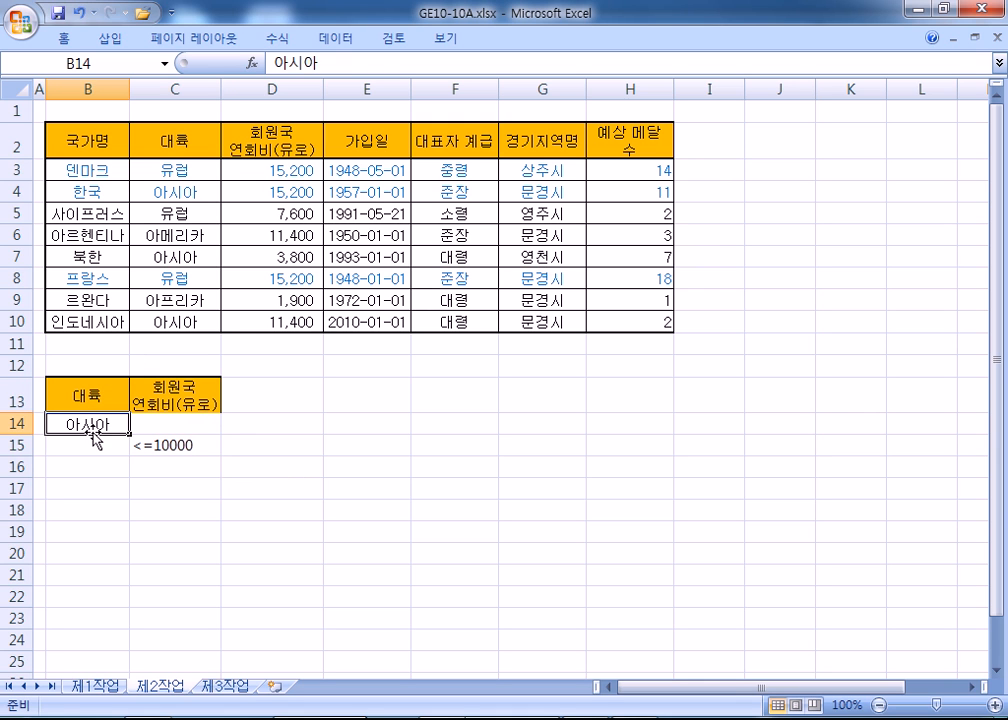
click(173, 443)
drag(173, 443, 173, 425)
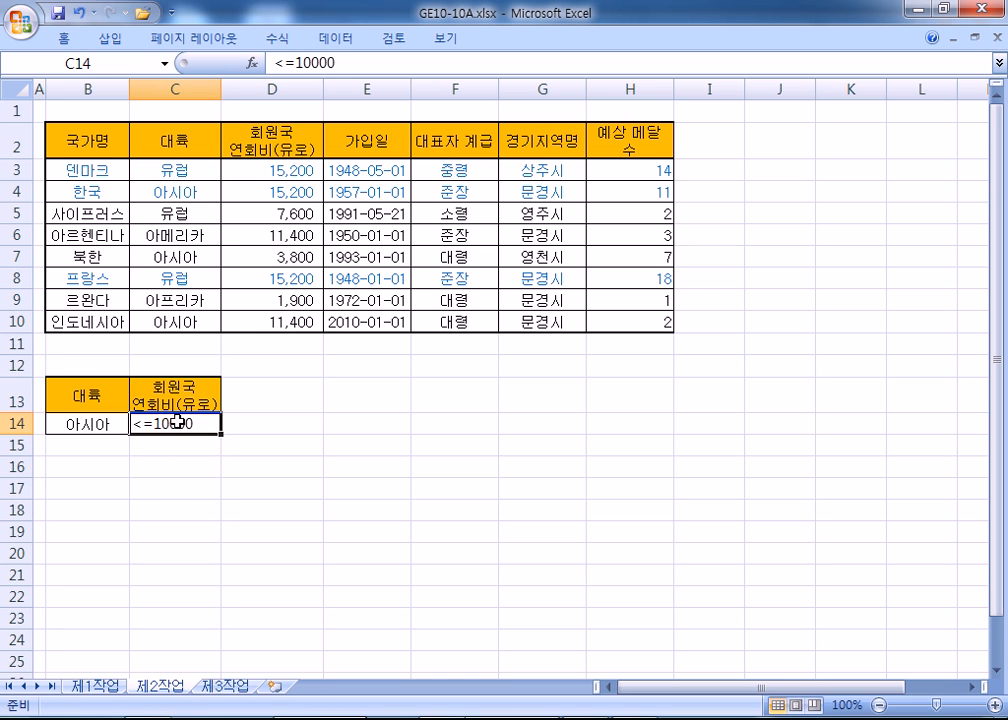
mouse_move(173, 418)
mouse_down()
mouse_move(184, 466)
mouse_move(175, 441)
mouse_up()
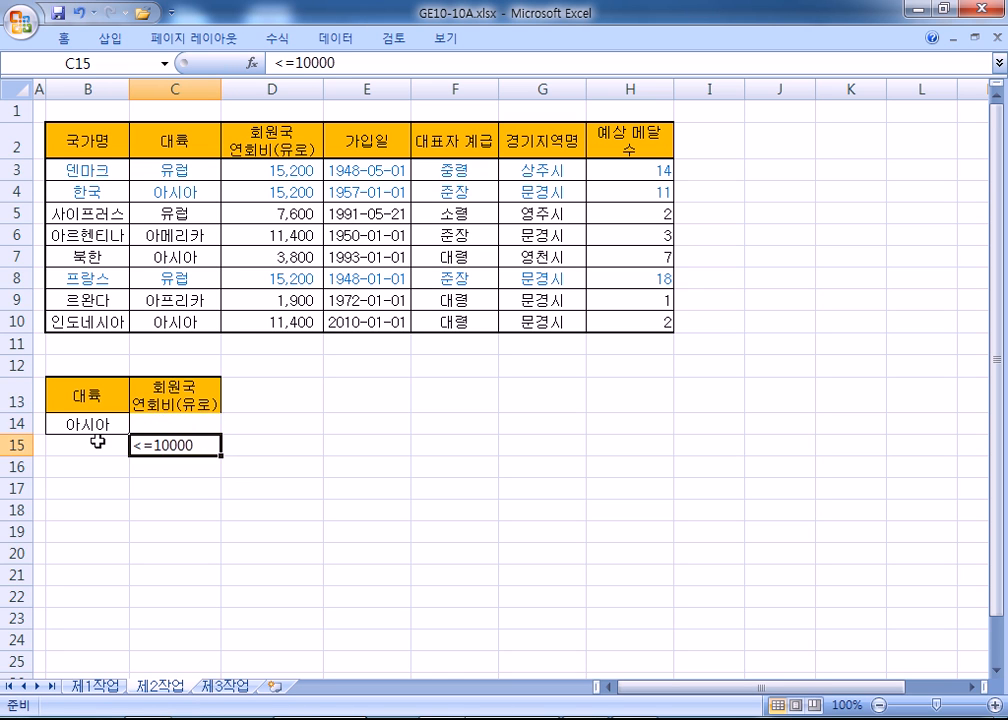
click(335, 462)
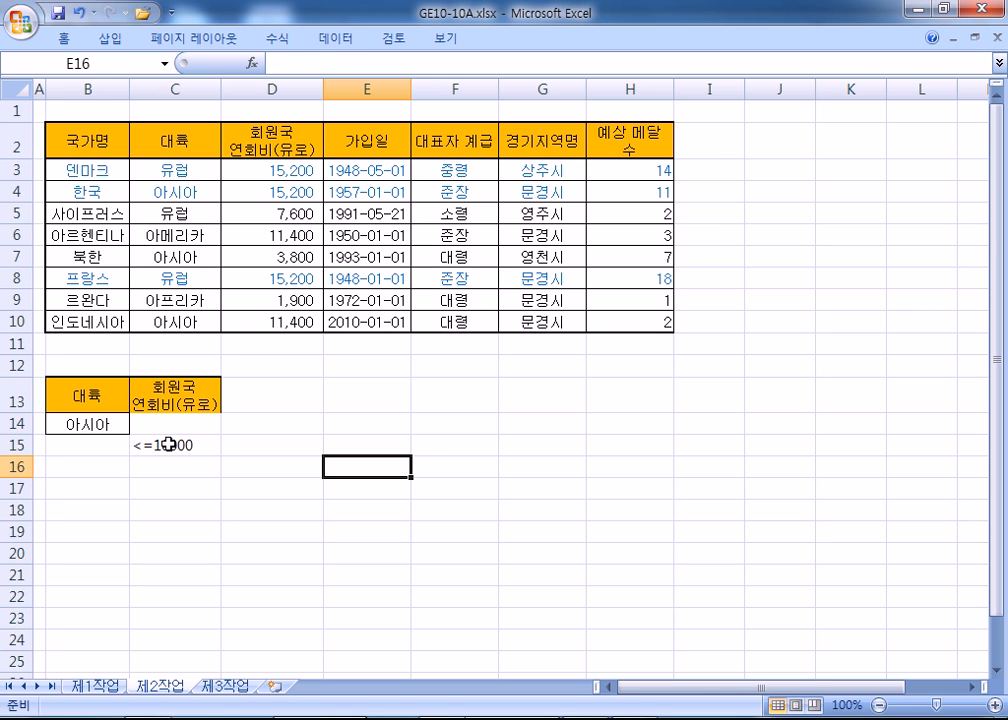
Start an advanced filter on the table B2:H10 with the results copied to another location
click(333, 192)
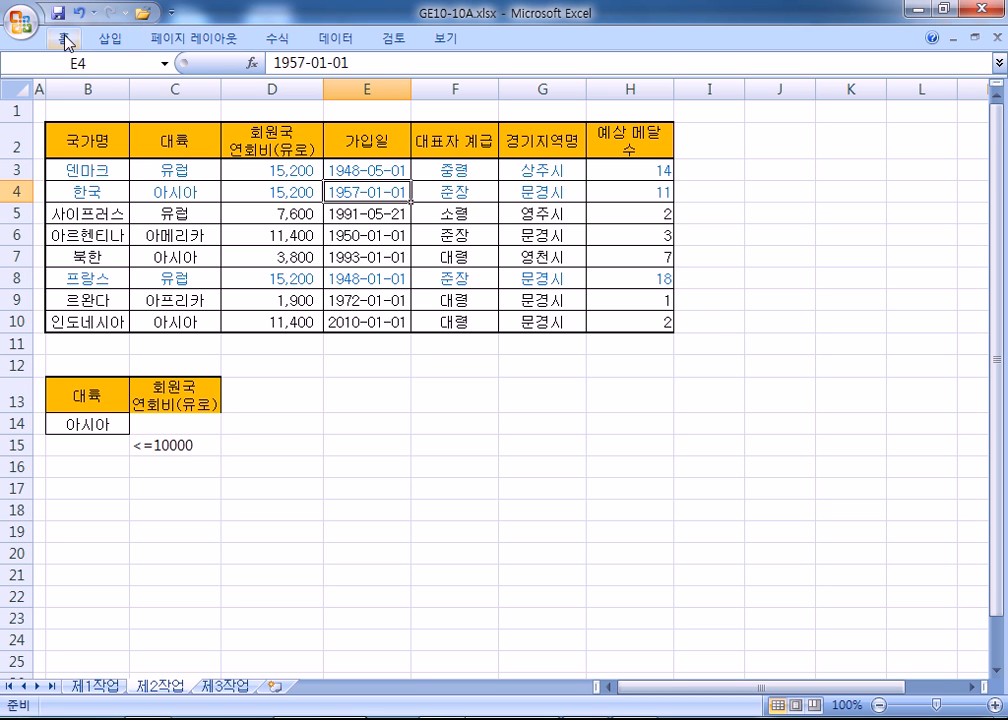
double_click(340, 42)
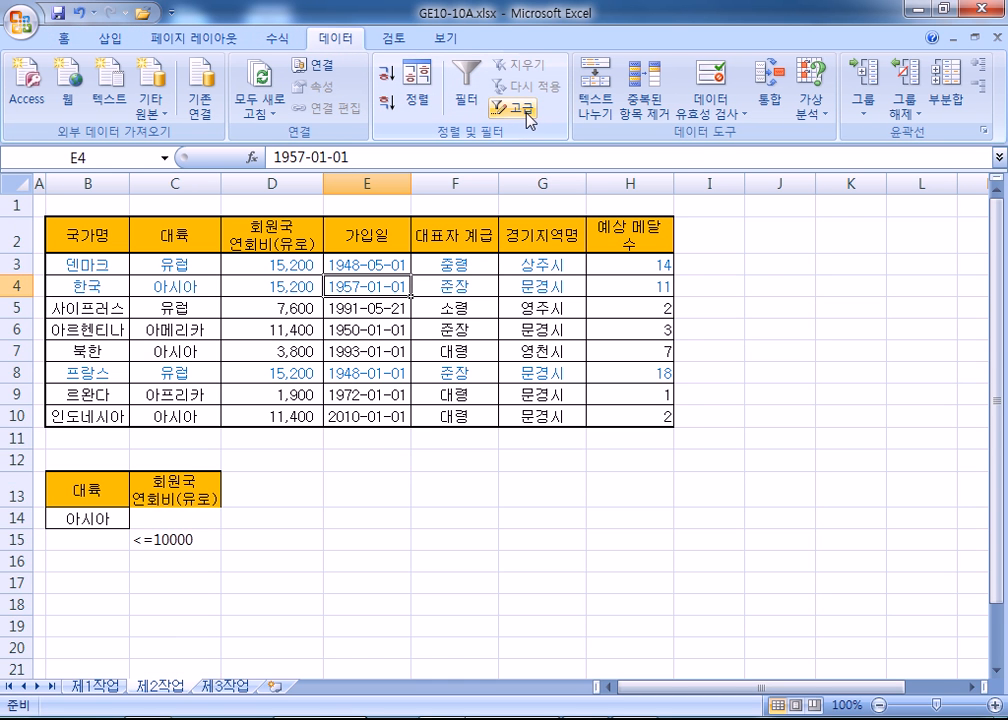
drag(79, 226, 536, 370)
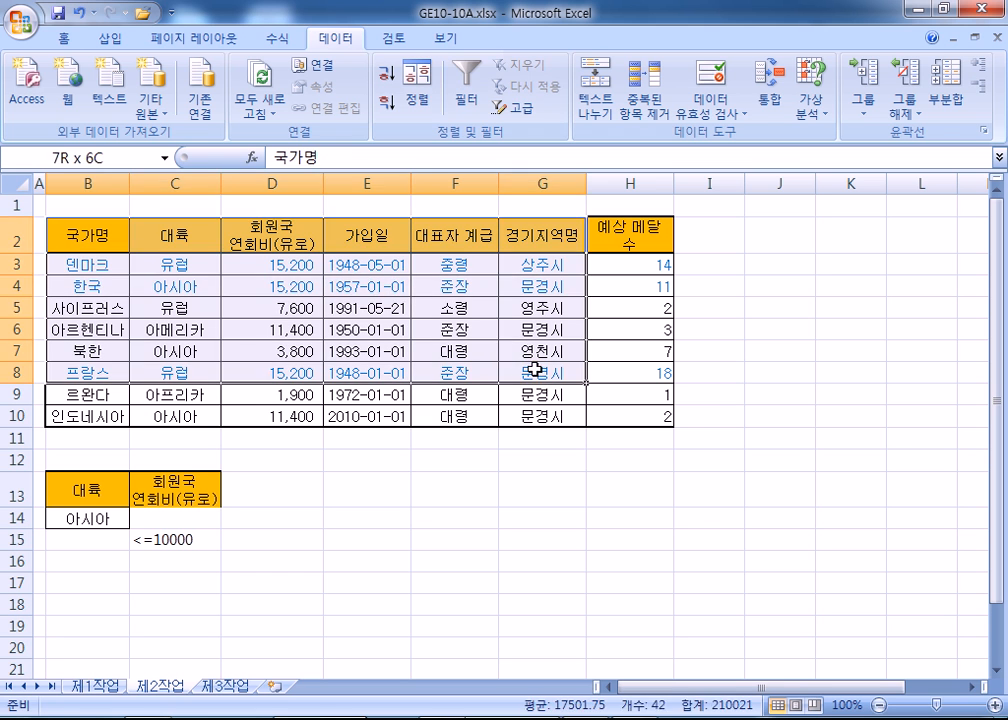
click(455, 329)
click(518, 107)
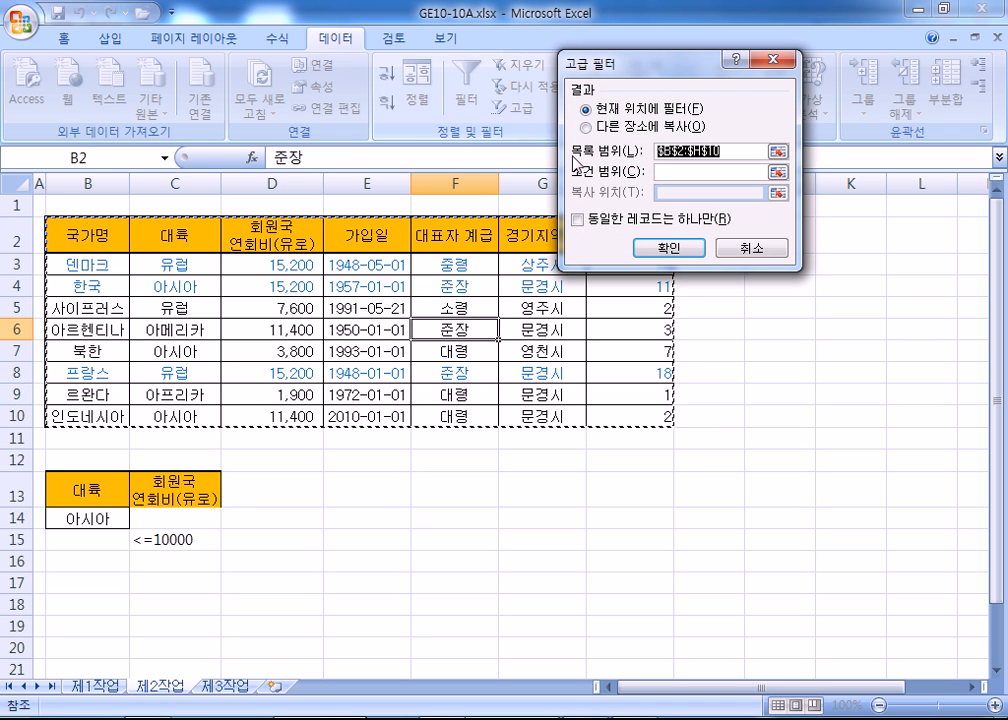
click(636, 129)
Set the criteria range to B13:C15 and the copy destination to B18, and run the advanced filter
click(672, 170)
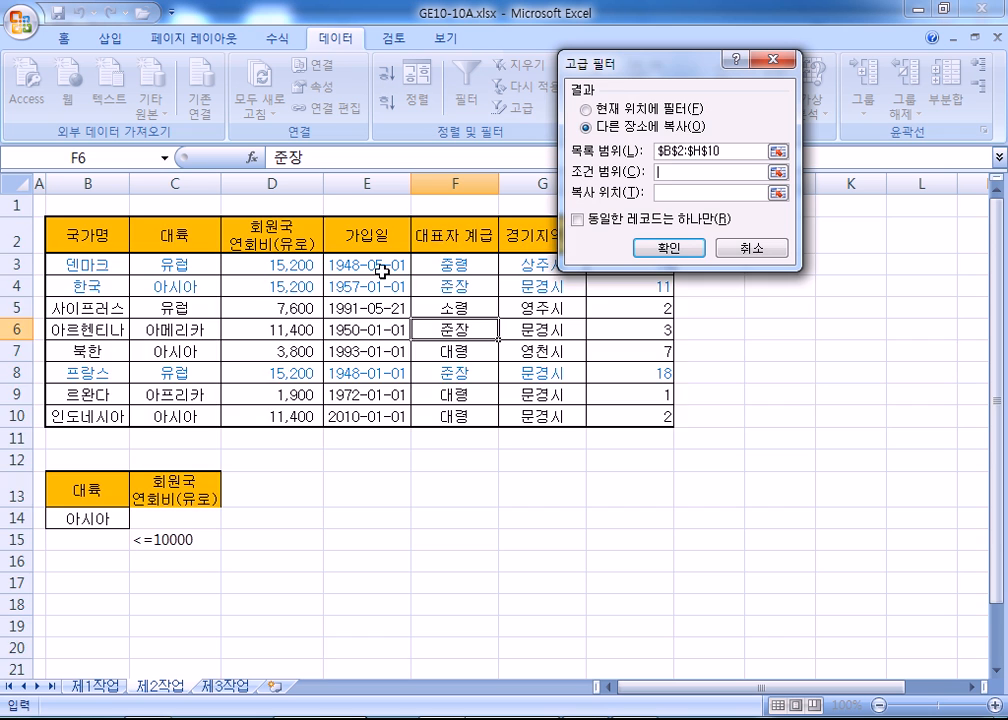
scroll(330, 270, down, 2)
drag(68, 344, 171, 398)
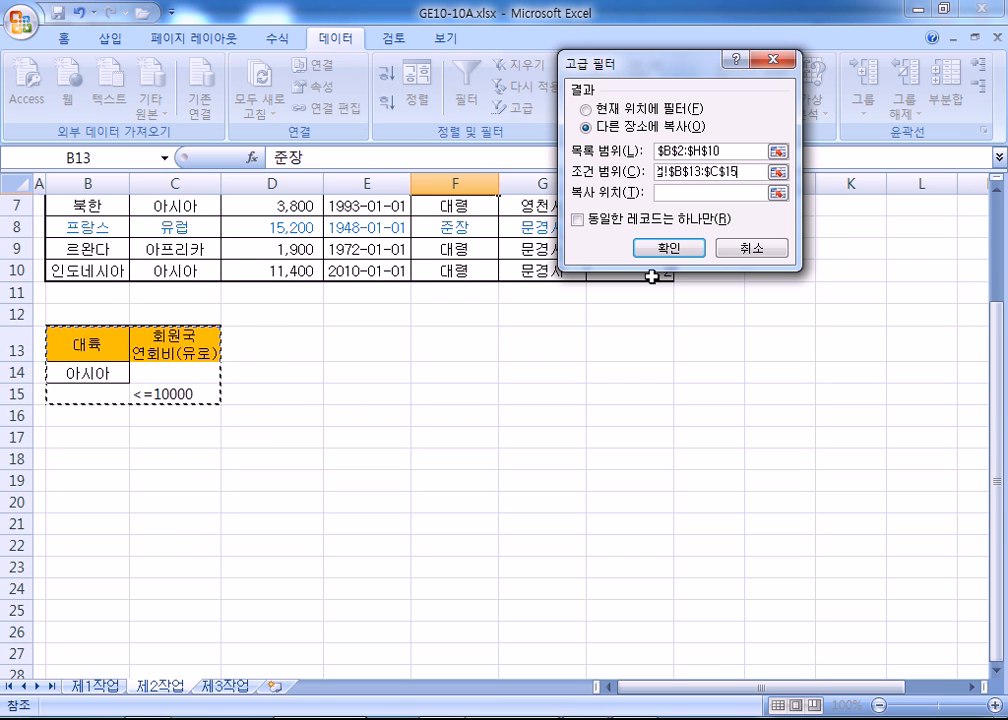
click(713, 192)
click(77, 462)
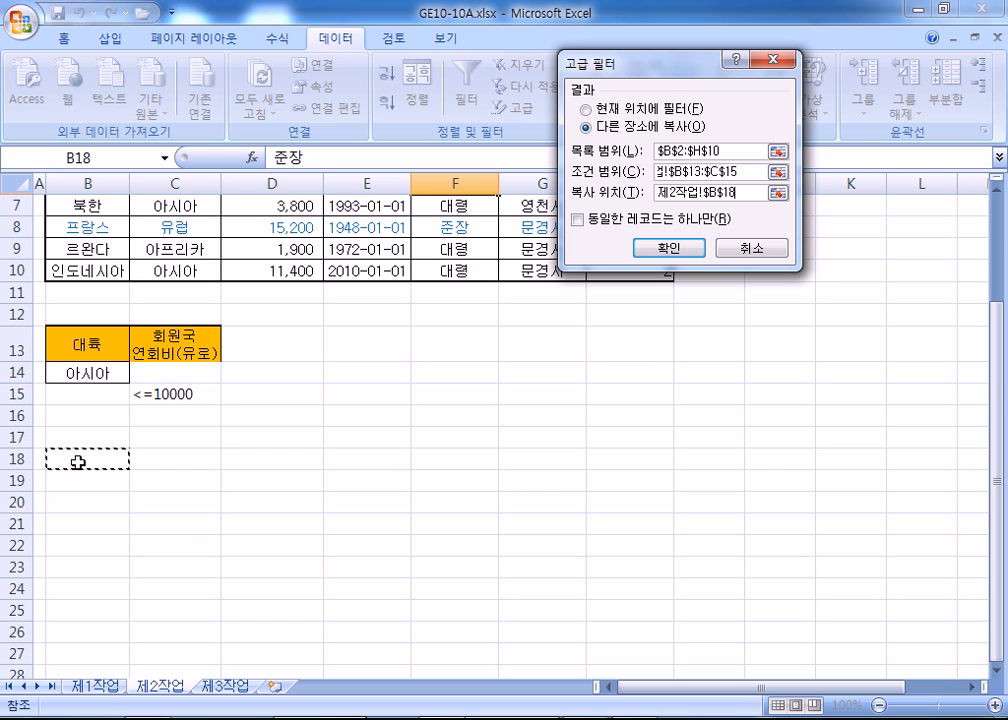
click(669, 248)
Remove the fill colour from the filtered result table B18:H23
scroll(162, 470, down, 2)
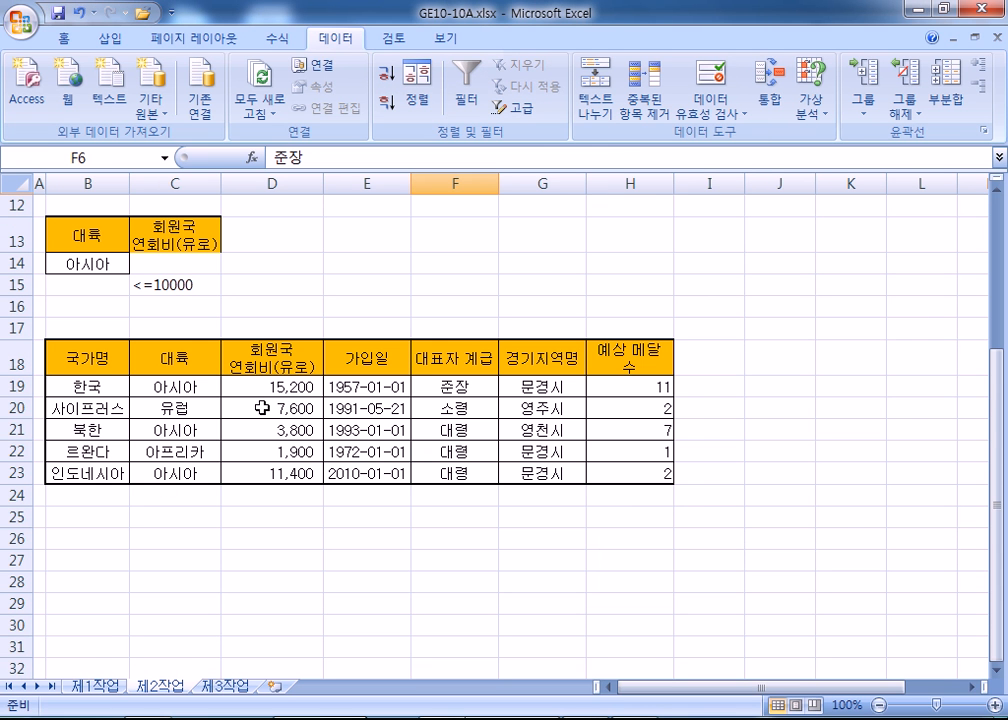
drag(74, 353, 626, 476)
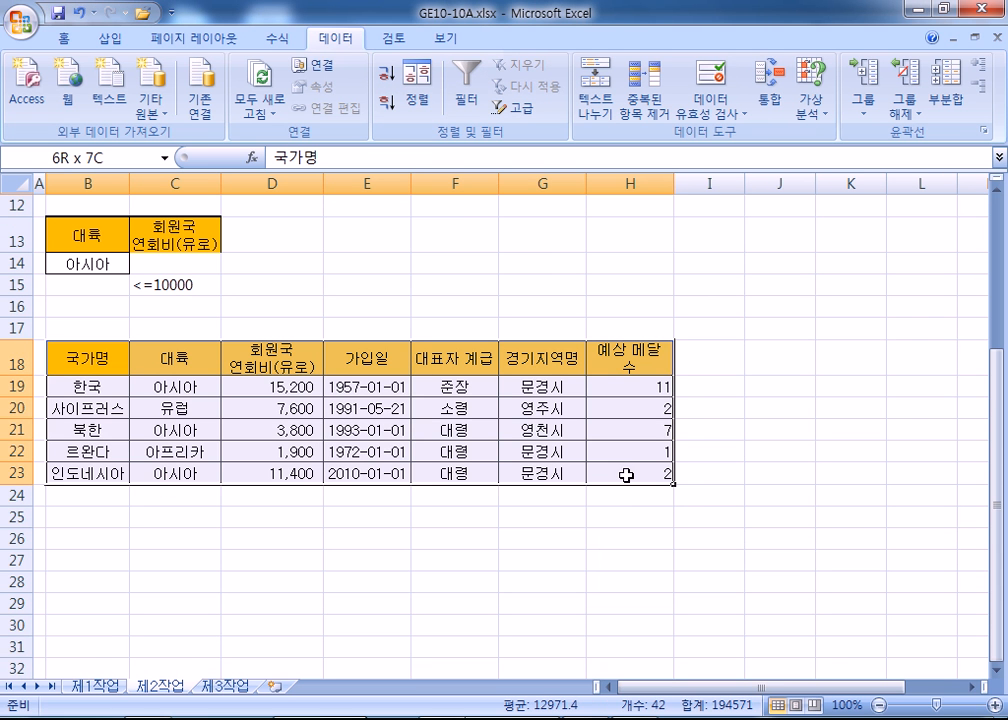
click(63, 38)
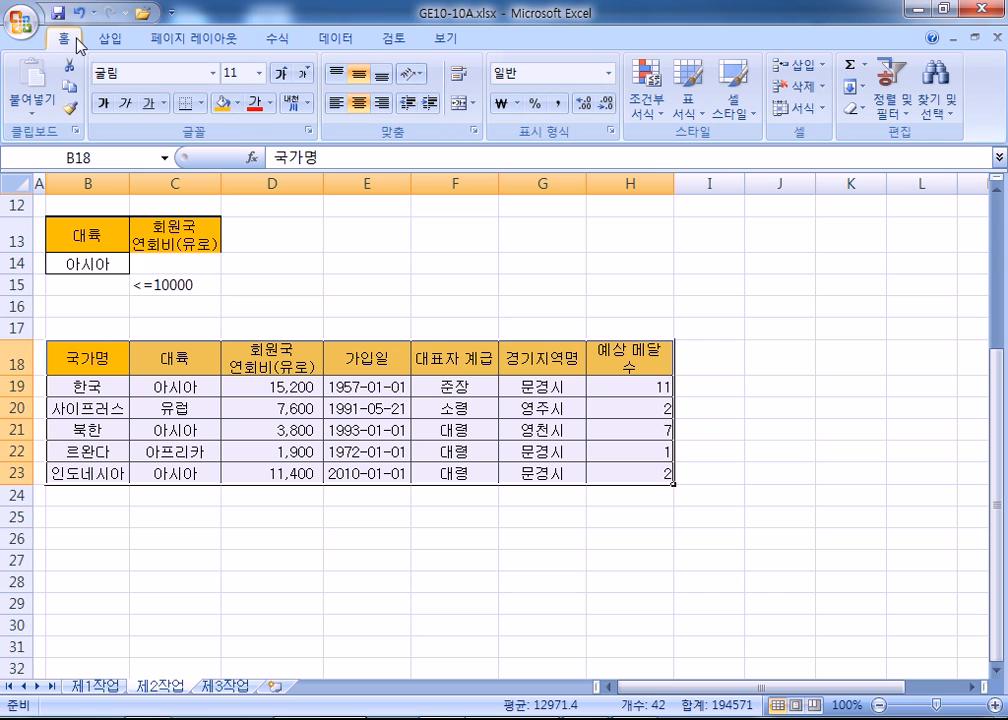
click(237, 102)
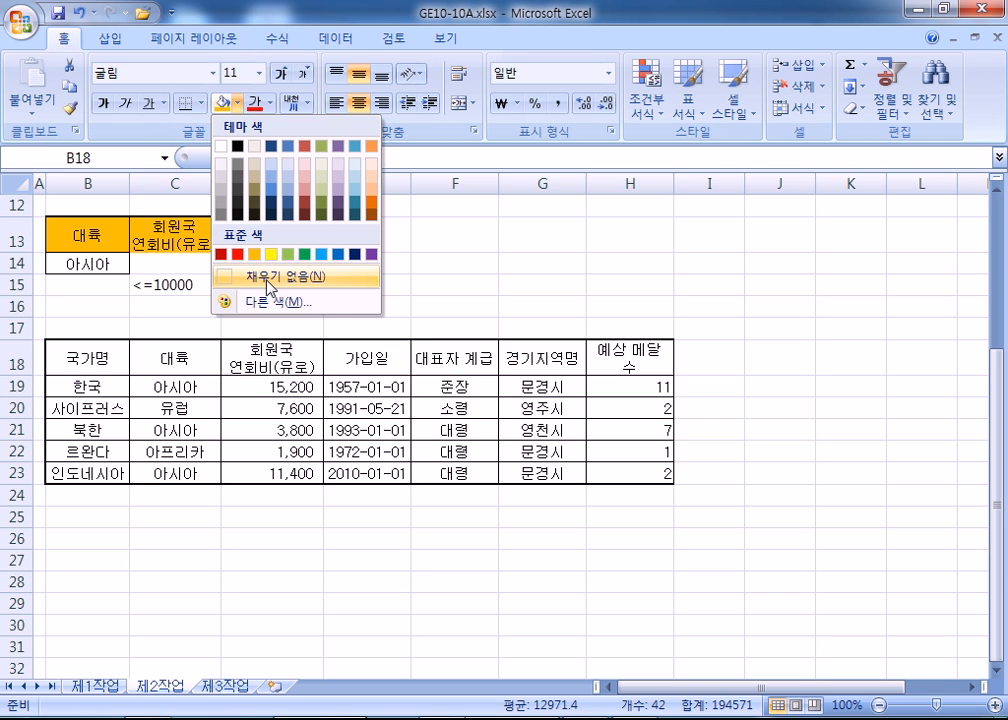
click(268, 285)
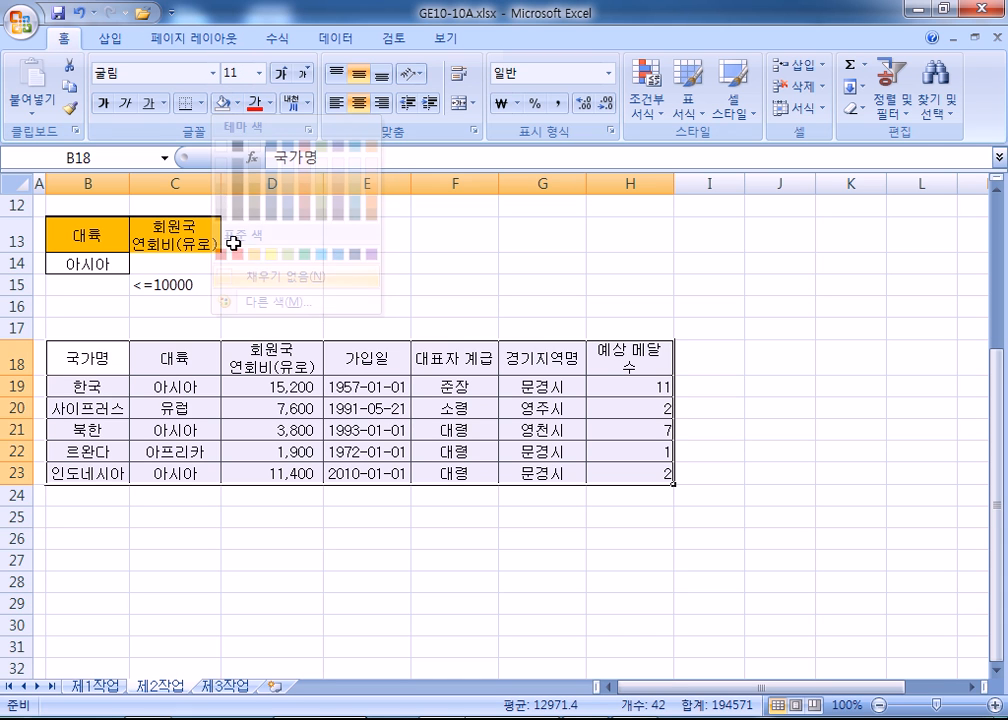
Format the filtered result B18:H23 as a table with headers, using the light (밝게) green style with a solid header row
click(687, 105)
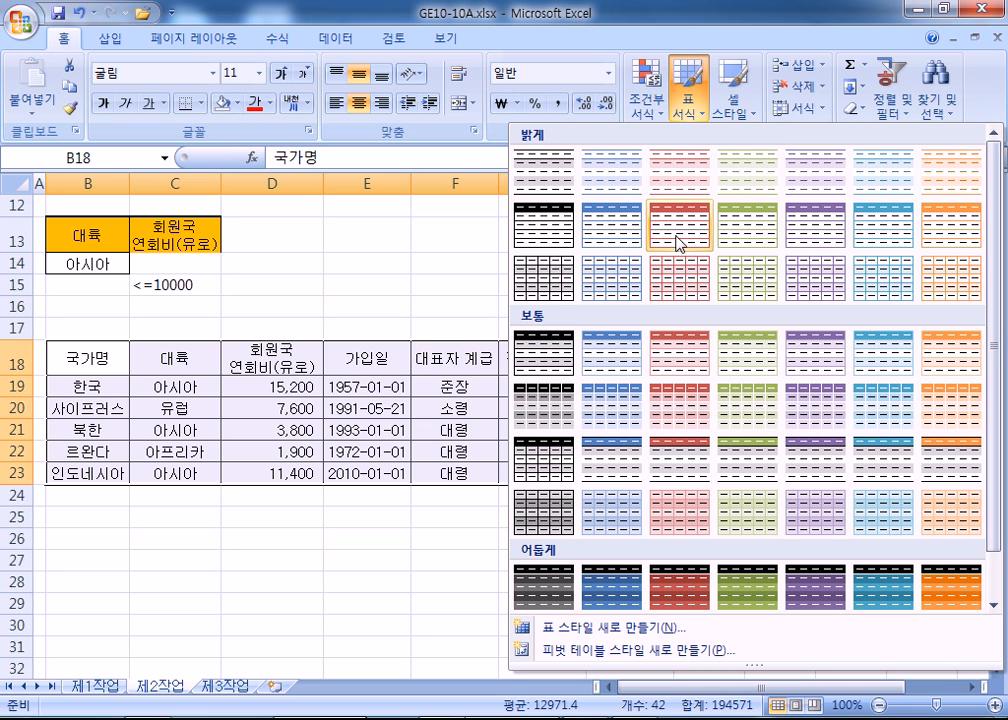
click(749, 247)
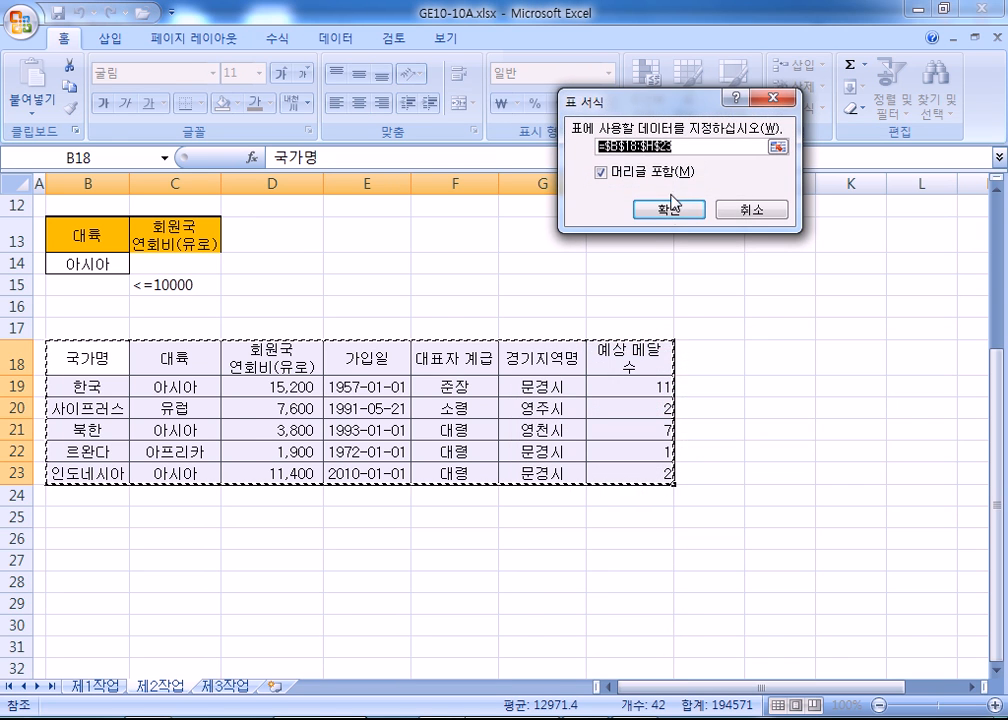
click(669, 208)
click(783, 470)
click(455, 425)
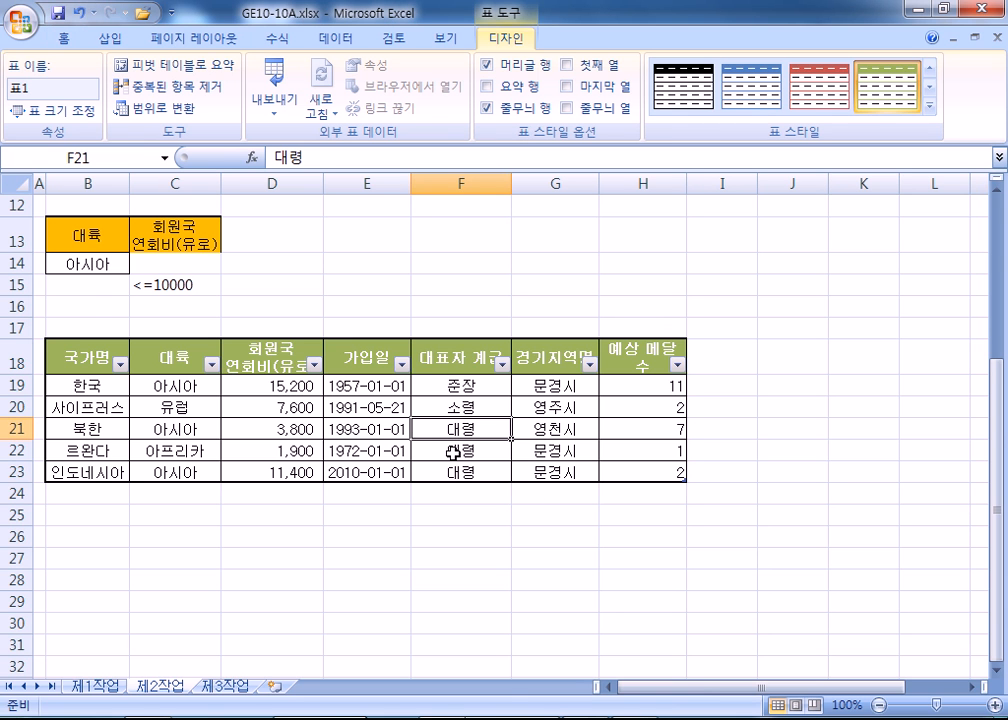
Review the source table, the criteria range B13:C15 and the advanced filter setup on 제2작업
scroll(453, 452, up, 3)
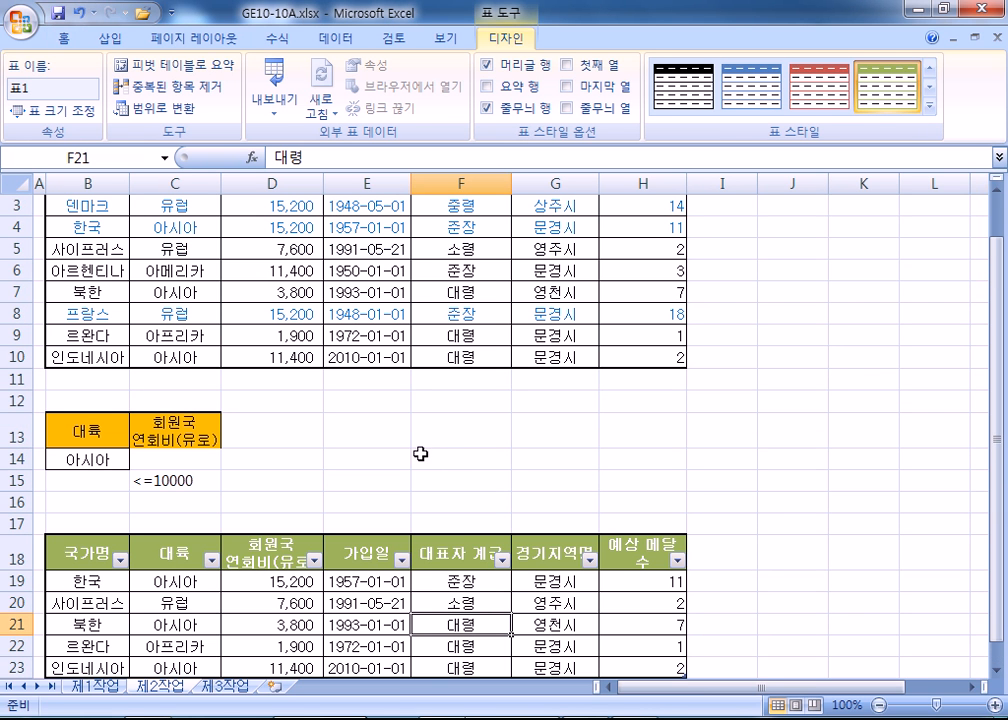
scroll(110, 467, down, 2)
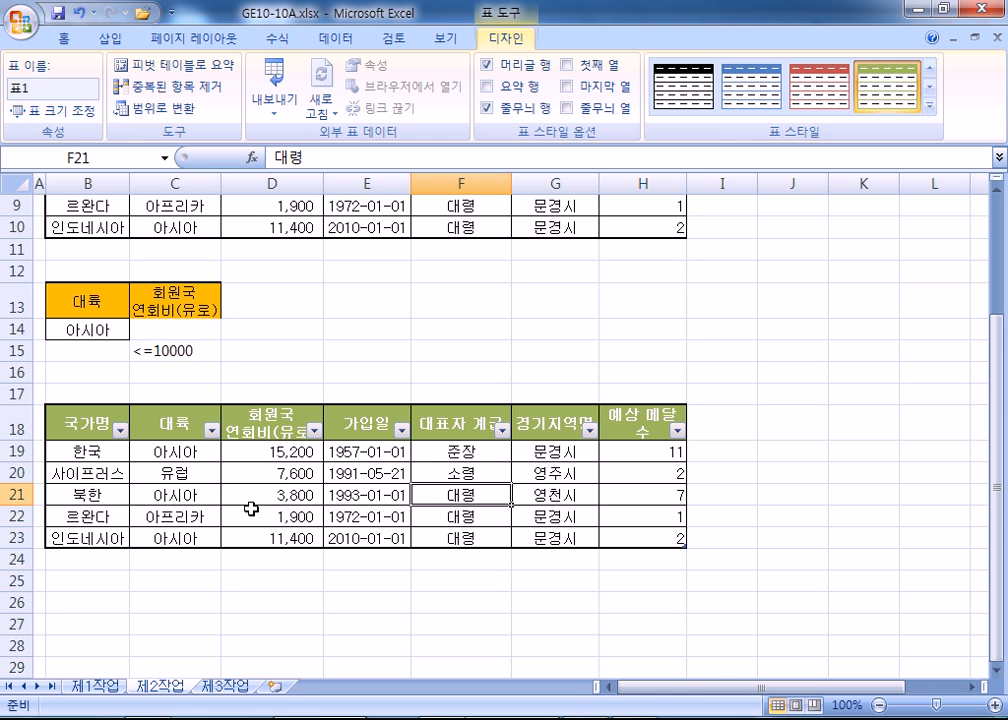
scroll(251, 506, up, 3)
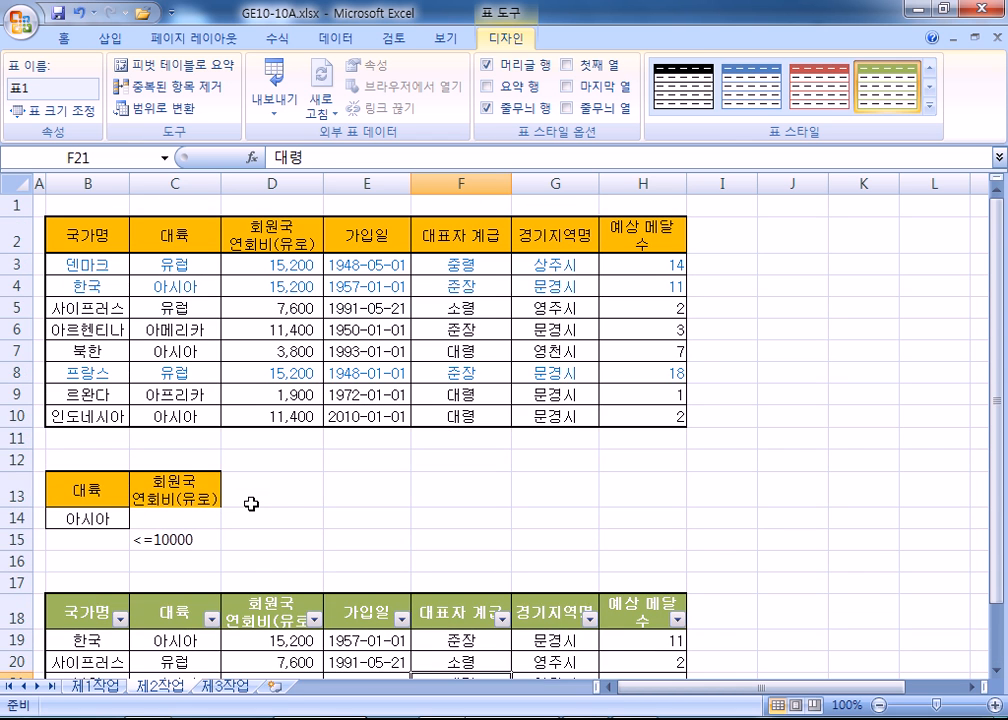
click(247, 373)
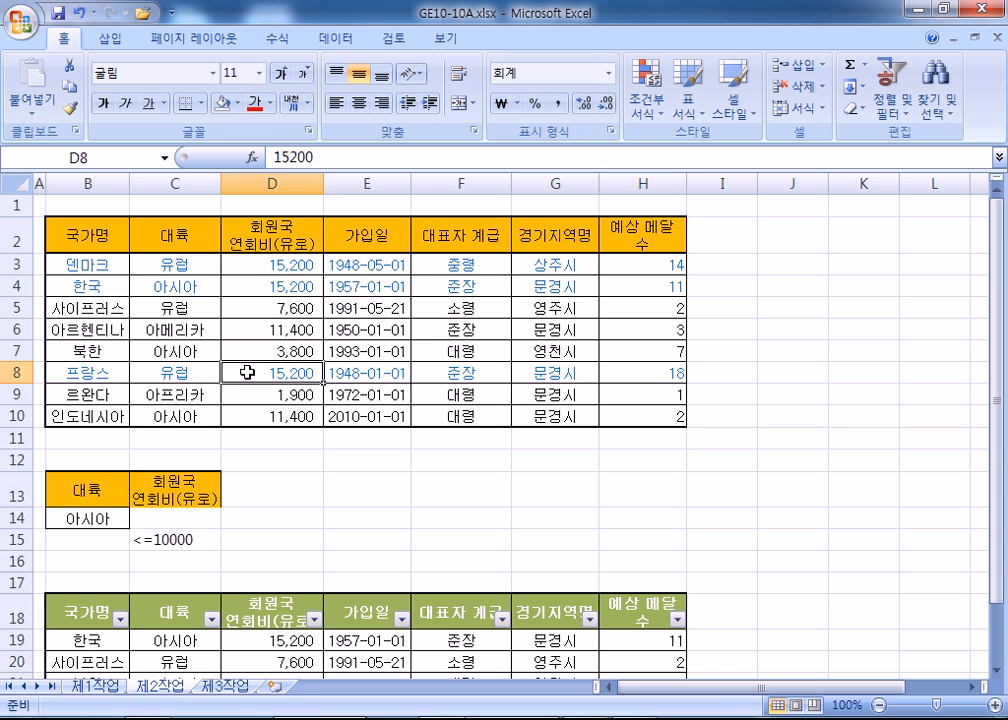
drag(100, 488, 215, 540)
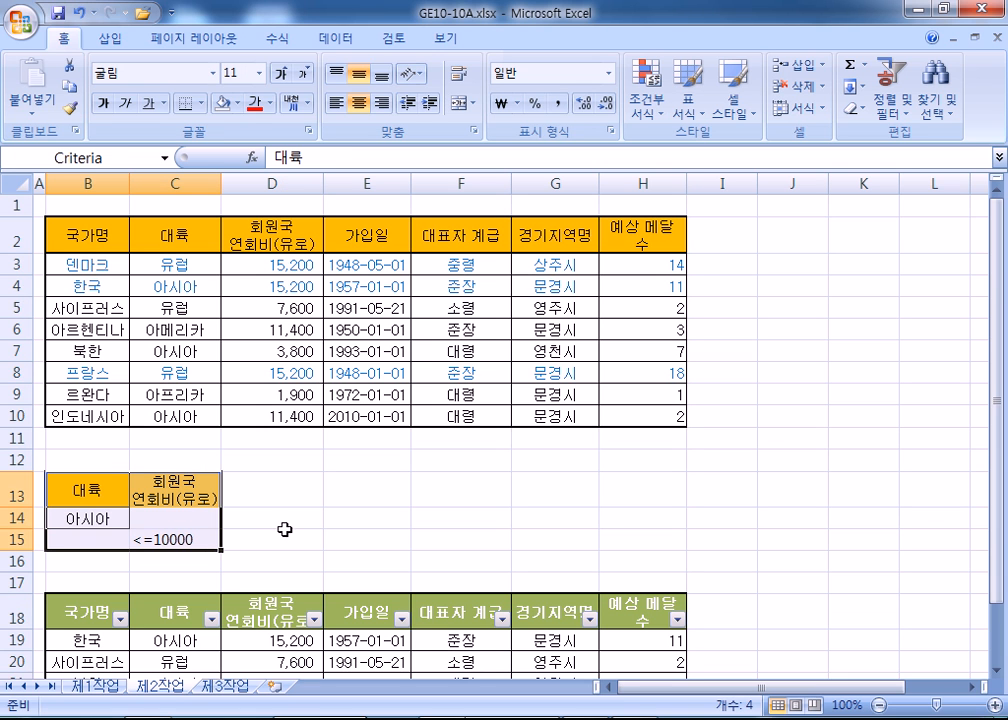
click(323, 513)
click(410, 330)
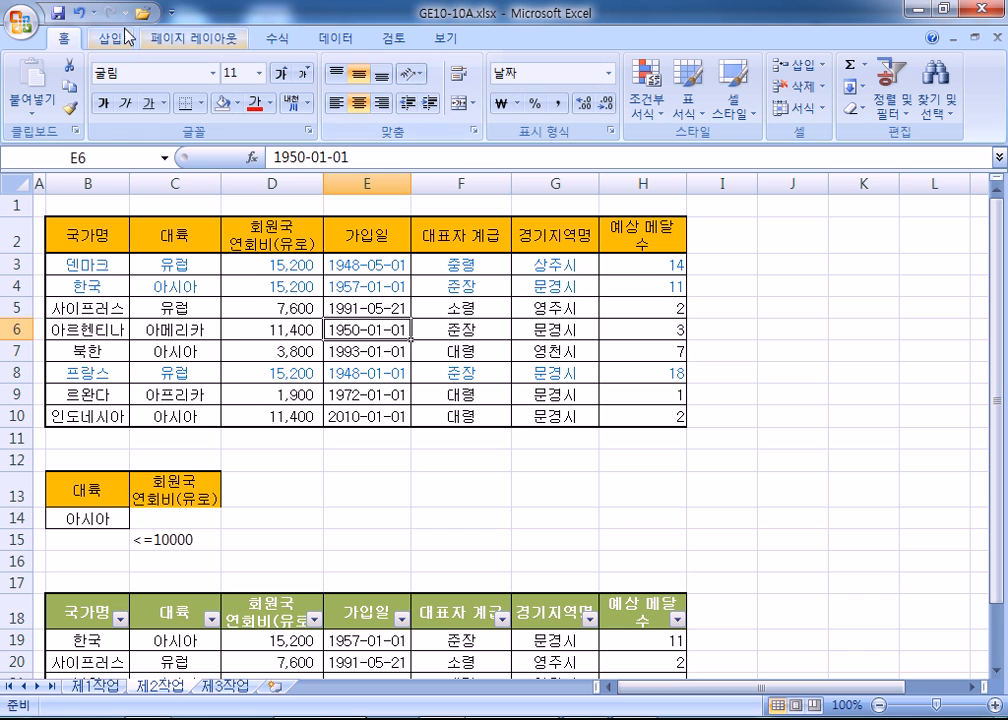
click(336, 38)
click(516, 108)
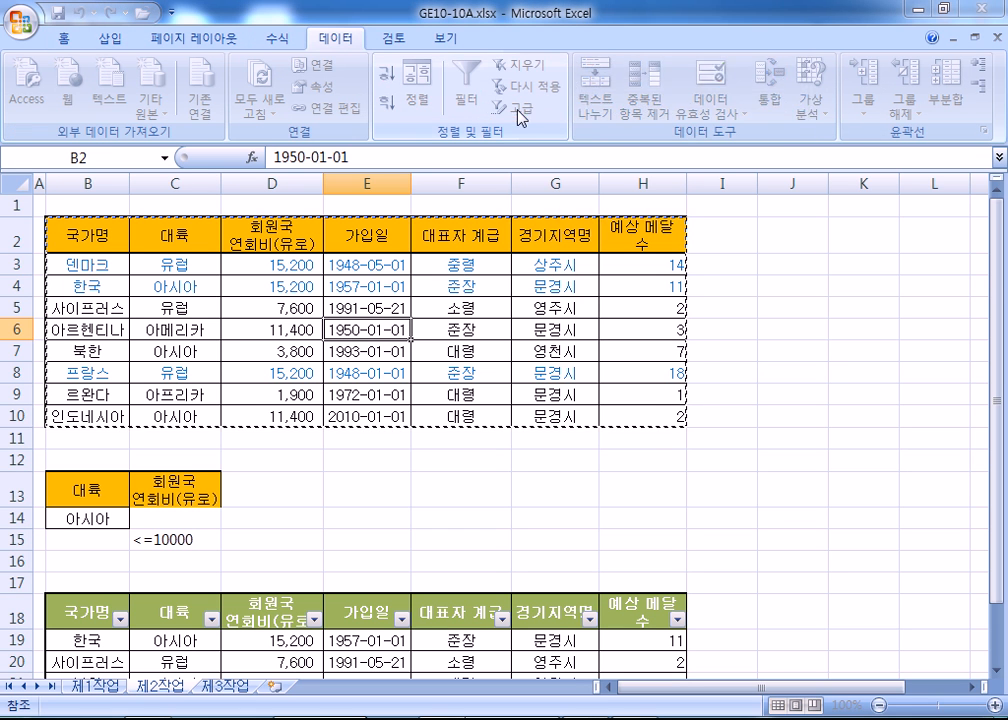
click(751, 247)
Set the result table B18:H23 to no fill and look at its table design options
scroll(218, 472, down, 2)
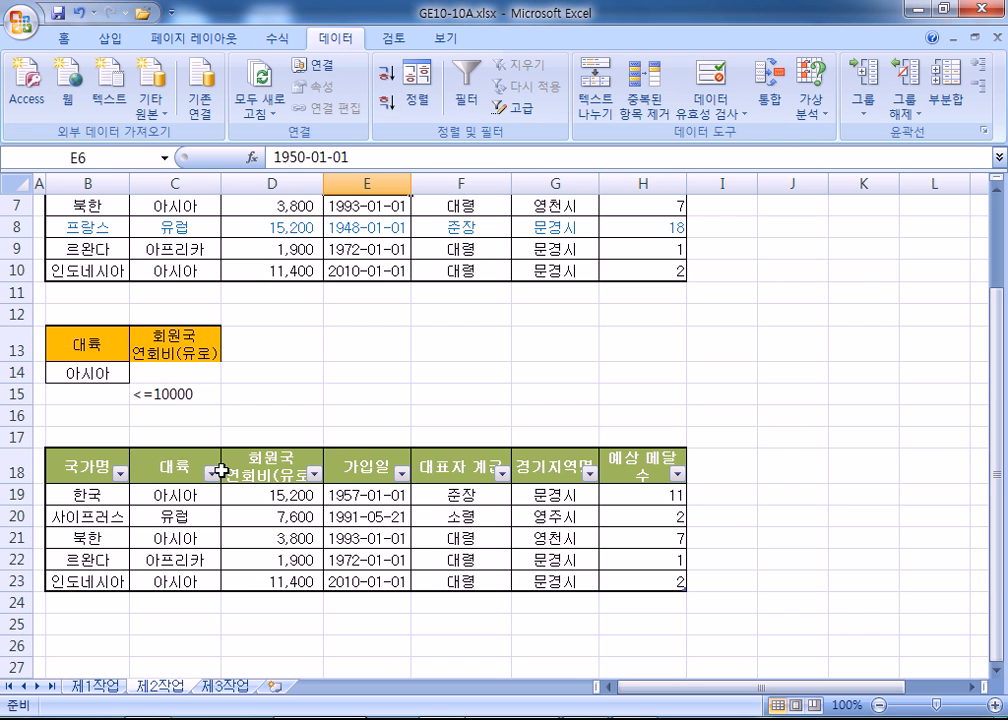
drag(88, 468, 655, 581)
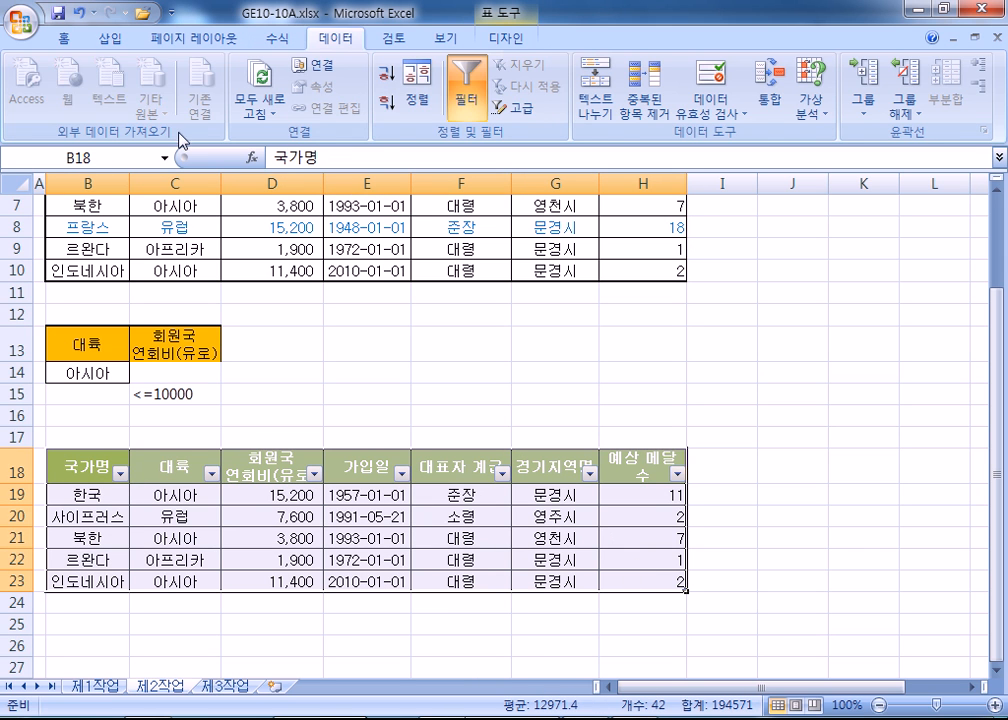
click(63, 40)
click(237, 103)
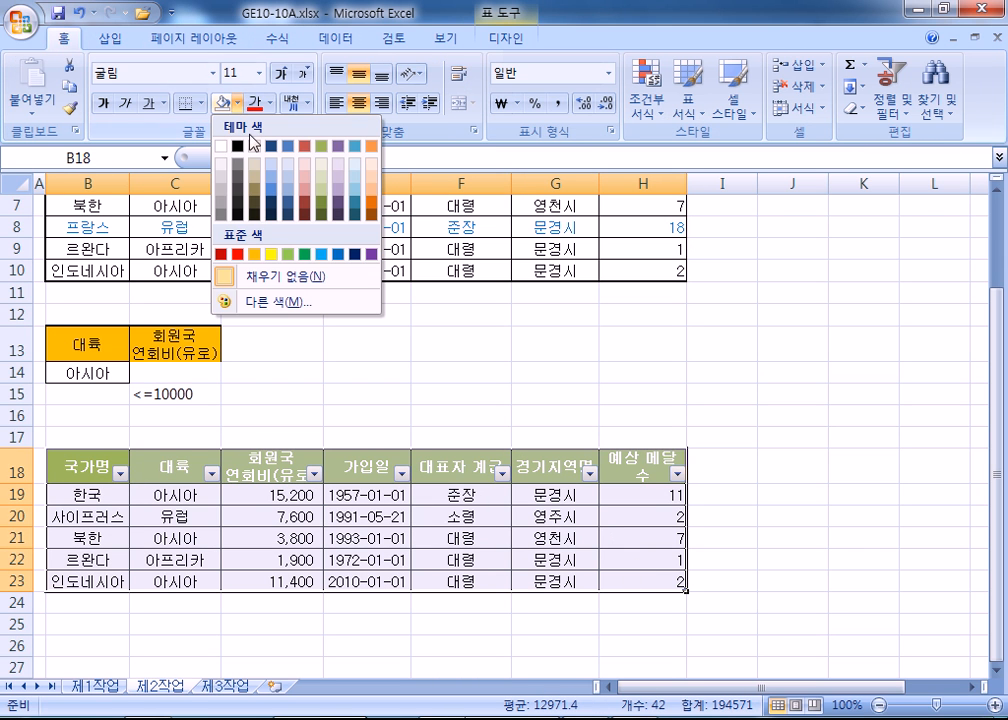
click(275, 283)
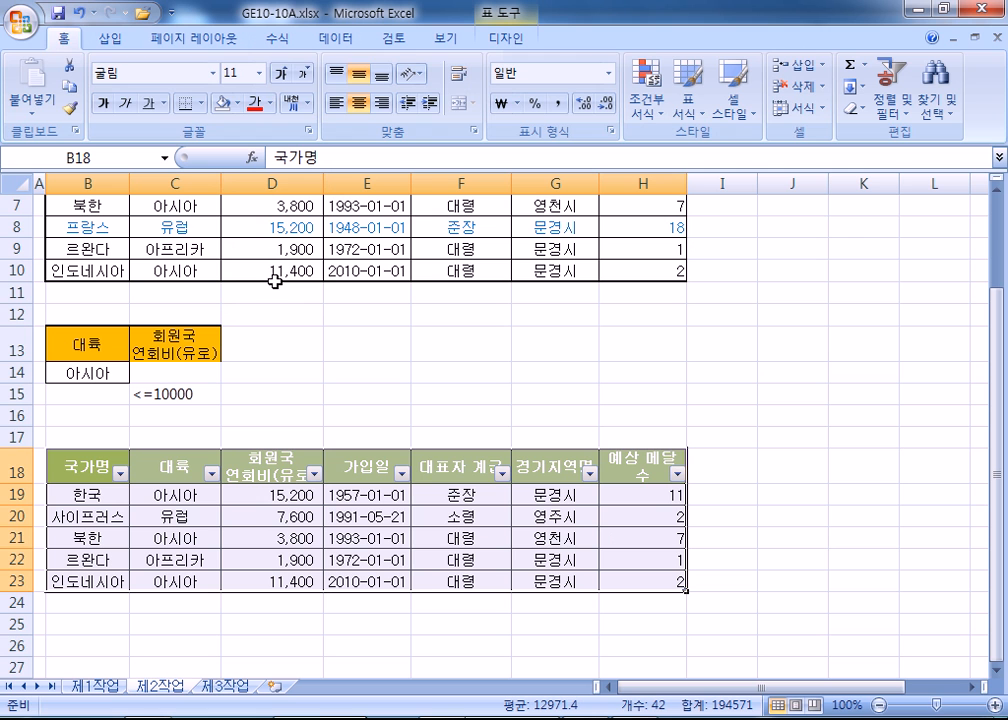
click(519, 40)
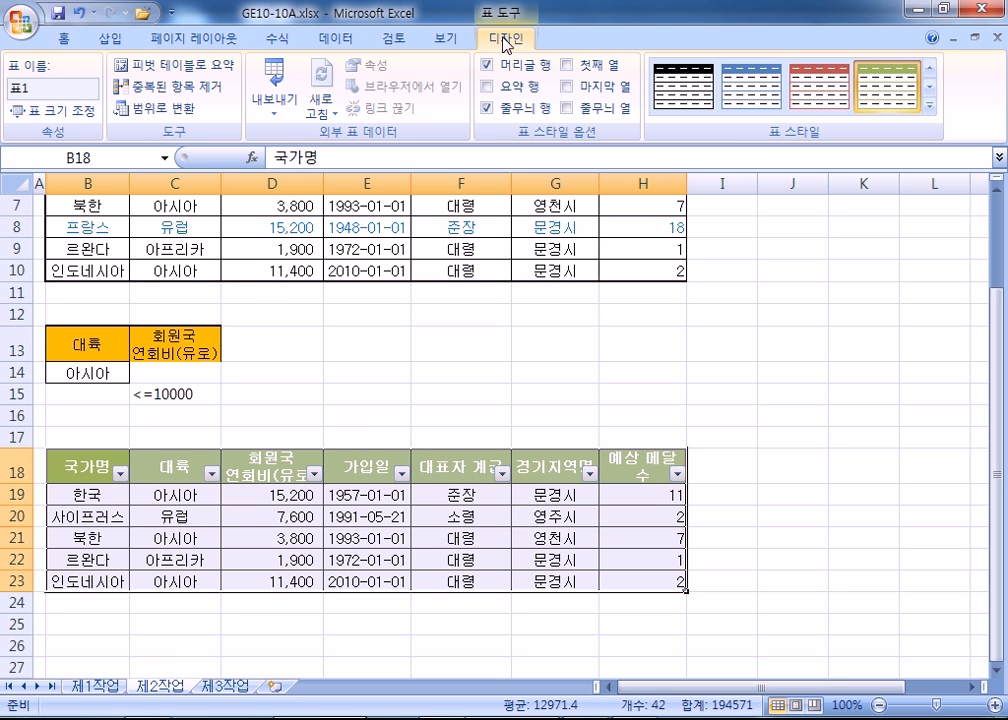
click(65, 38)
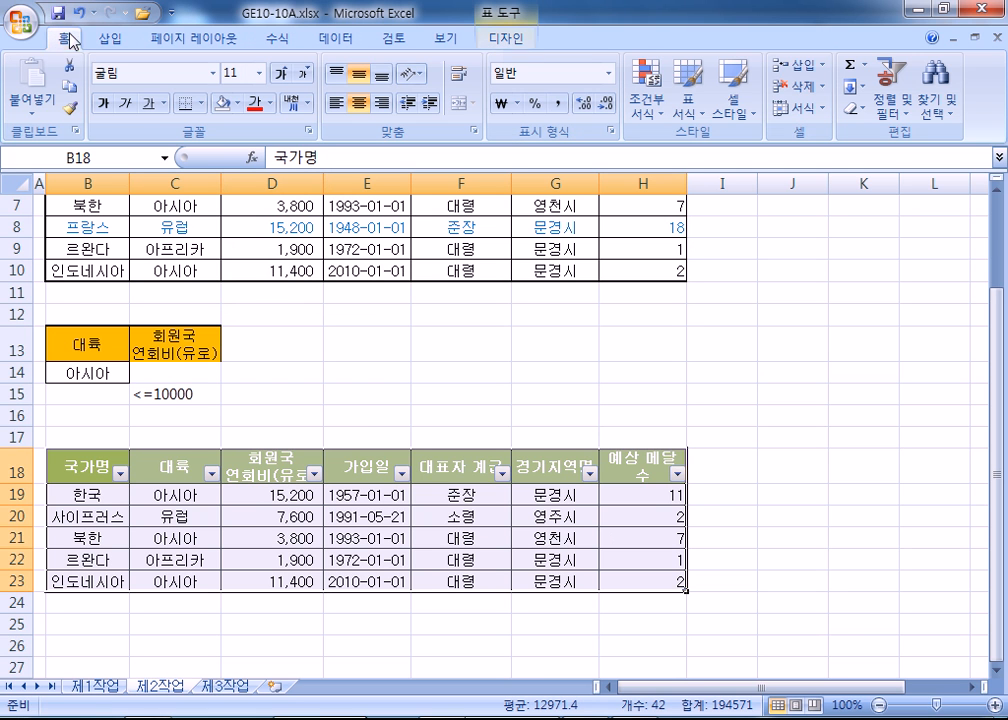
click(316, 474)
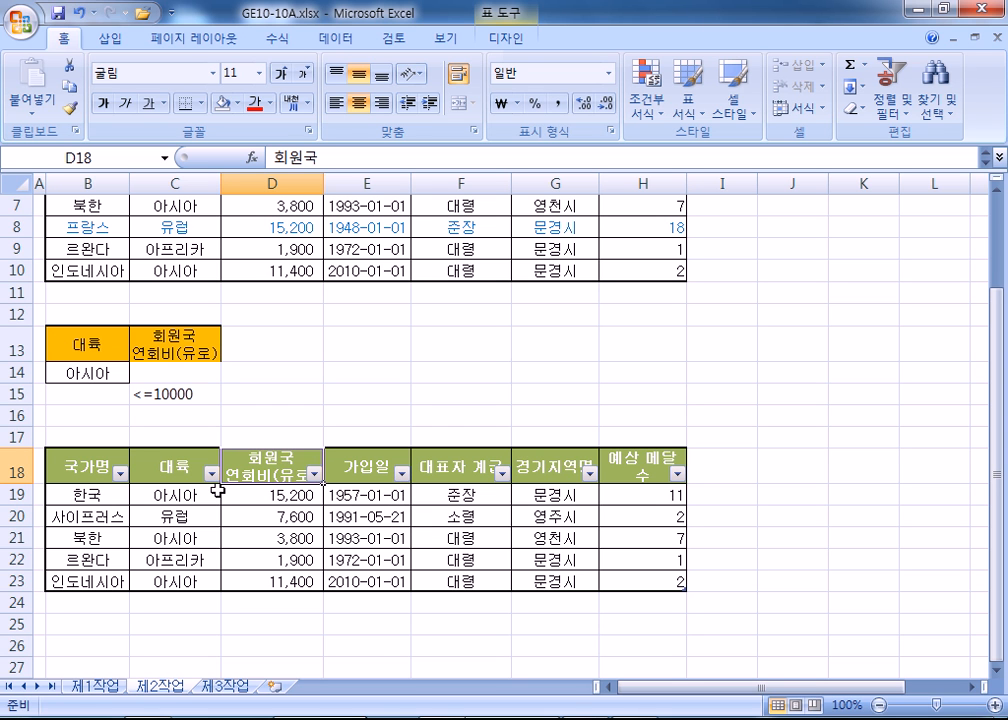
Select and copy the table range B4:H12 on the 제1작업 sheet
click(94, 686)
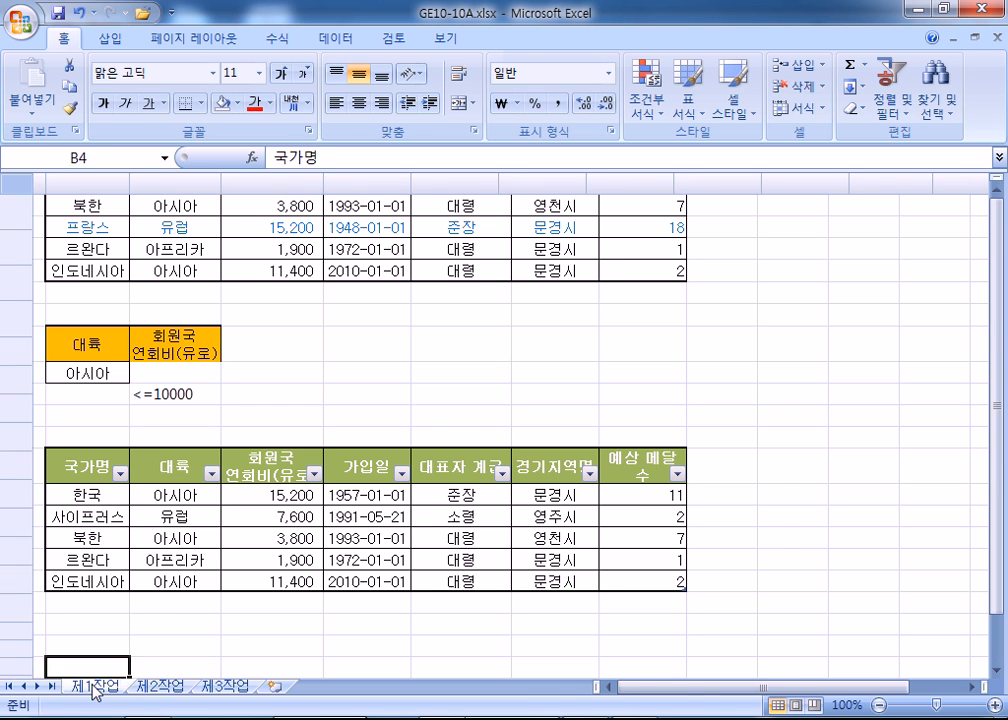
drag(100, 322, 655, 551)
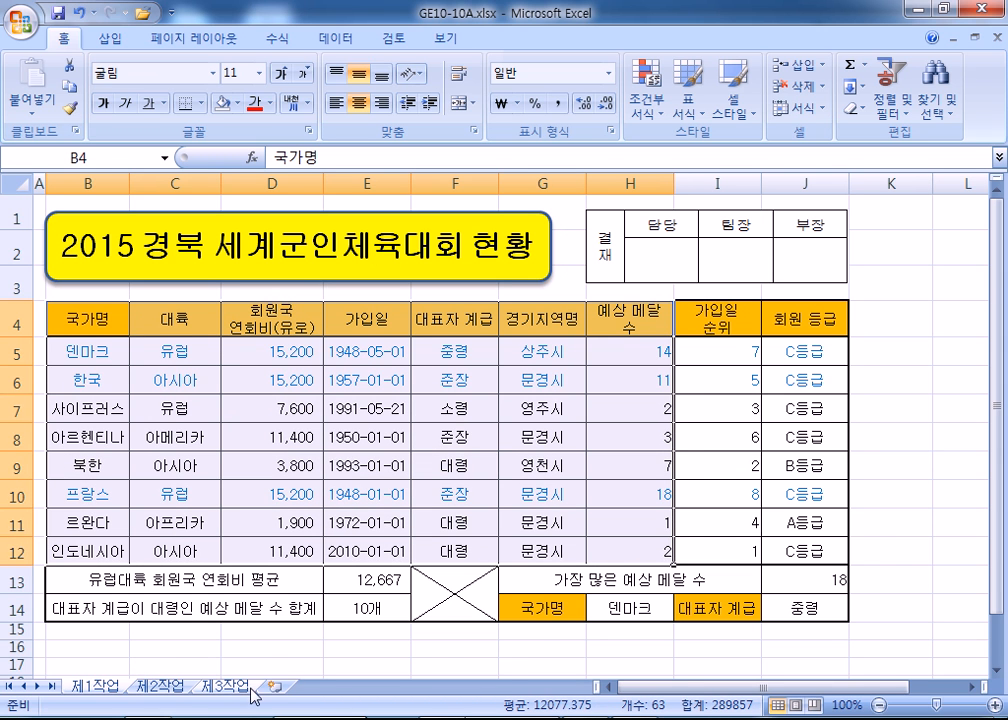
click(160, 688)
scroll(241, 580, up, 2)
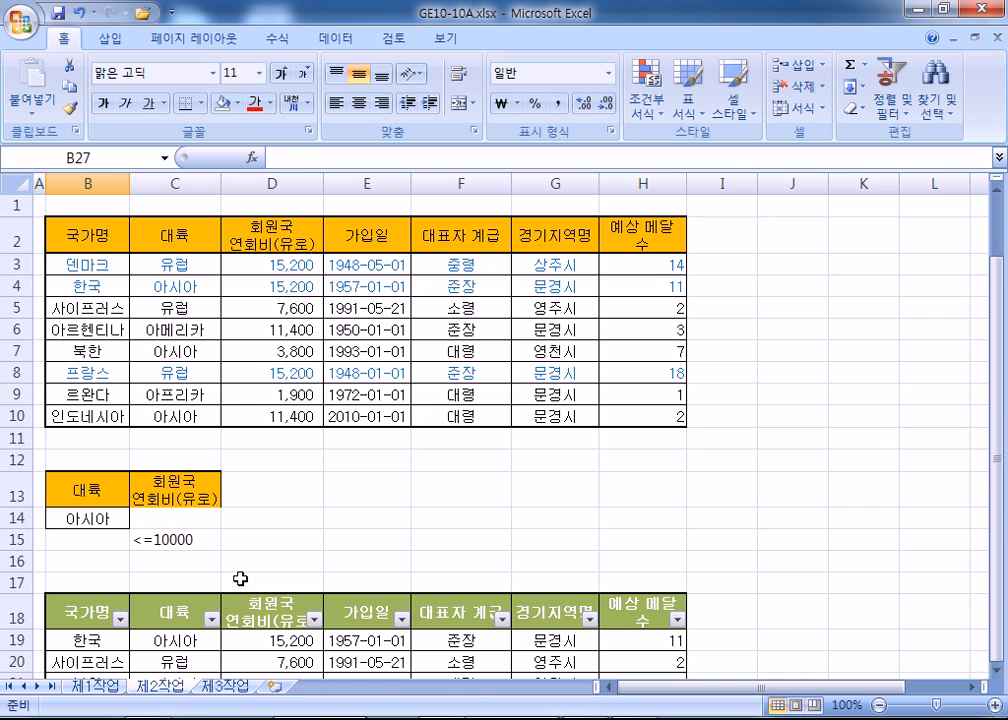
click(254, 348)
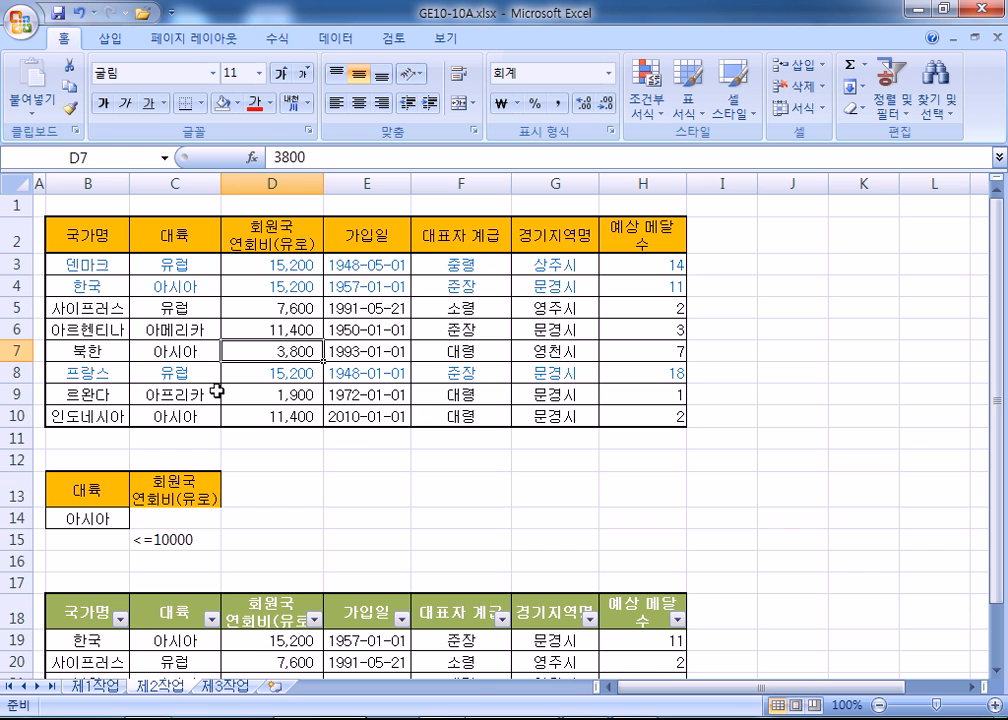
click(92, 686)
key(ctrl+c)
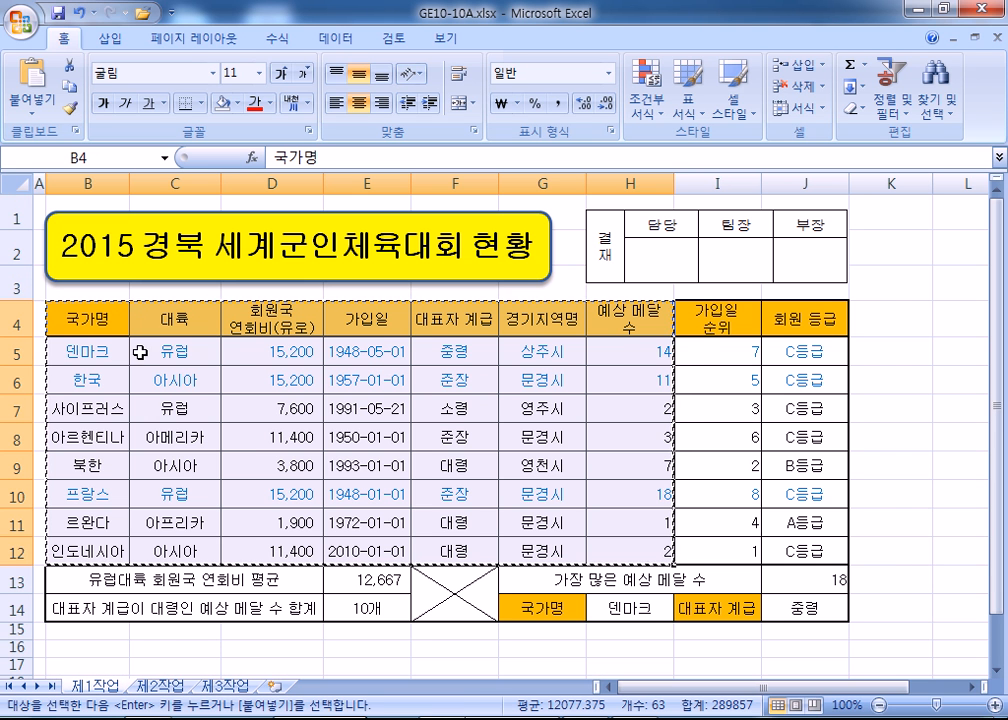
Delete columns B through L on the 제2작업 sheet
click(170, 688)
drag(88, 183, 858, 183)
right_click(850, 183)
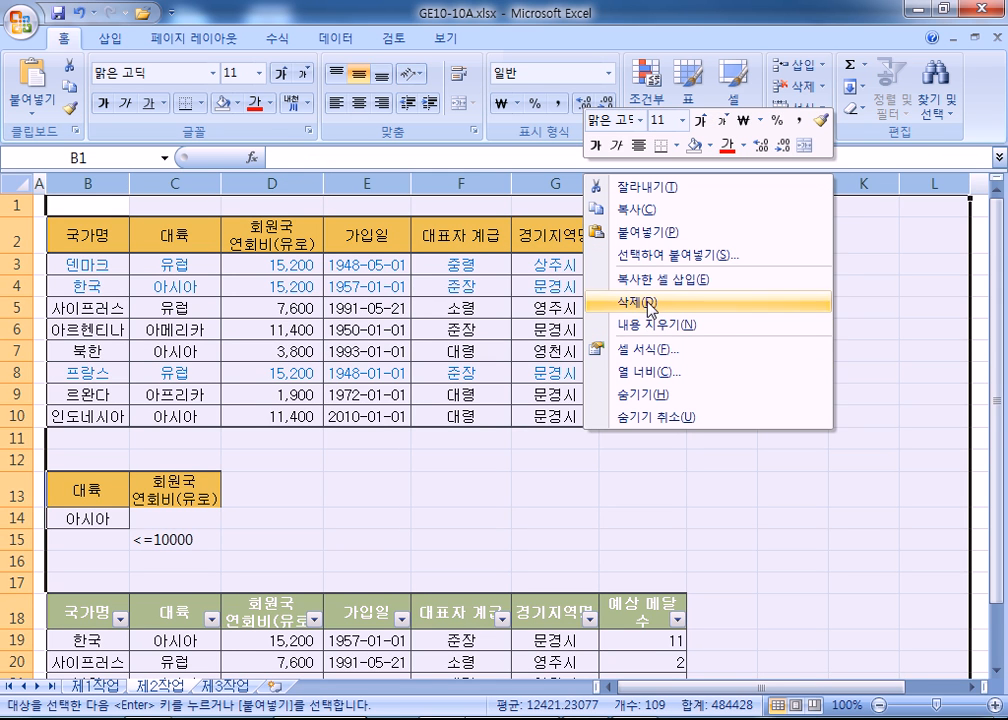
click(590, 303)
click(265, 312)
Copy B4:H12 from 제1작업 again and paste only its column widths (열 너비) onto 제2작업 starting at column B
click(95, 686)
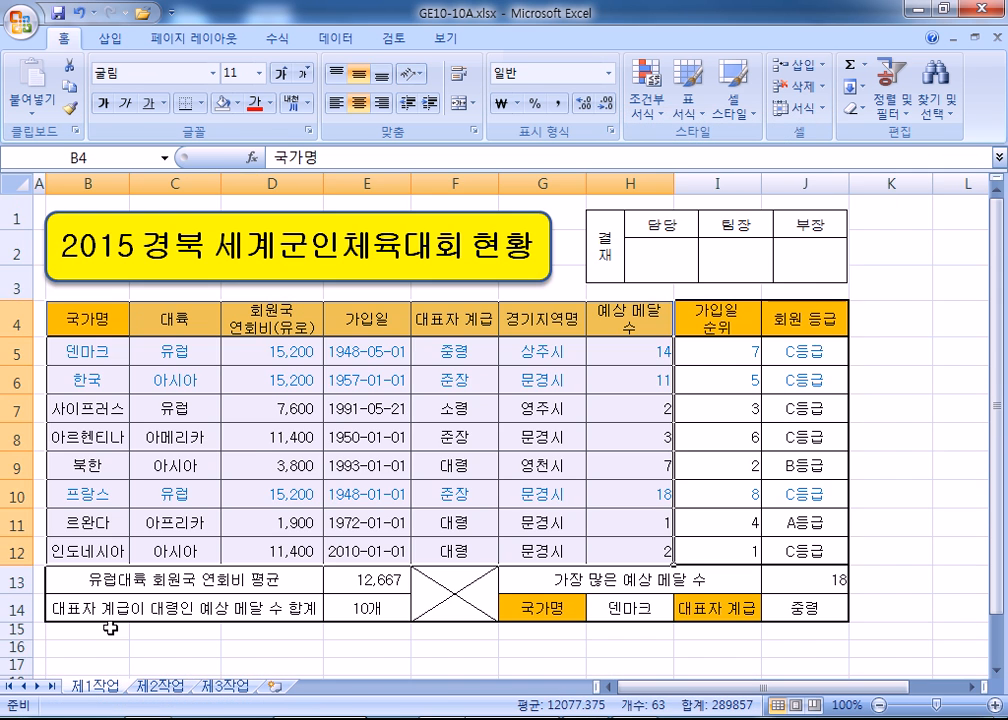
click(168, 684)
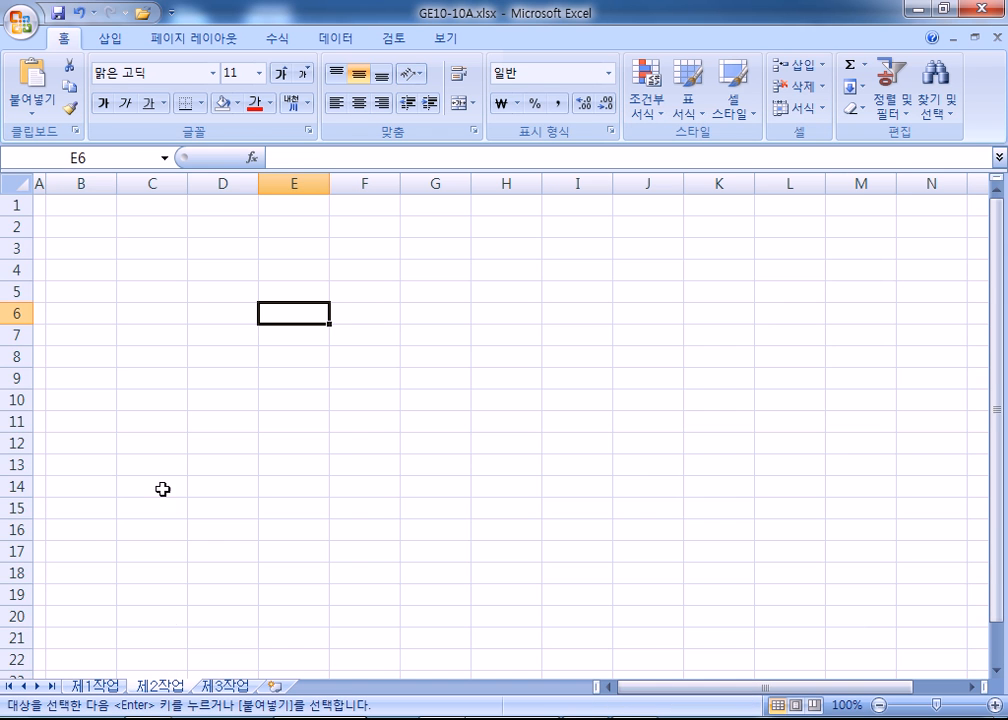
right_click(81, 183)
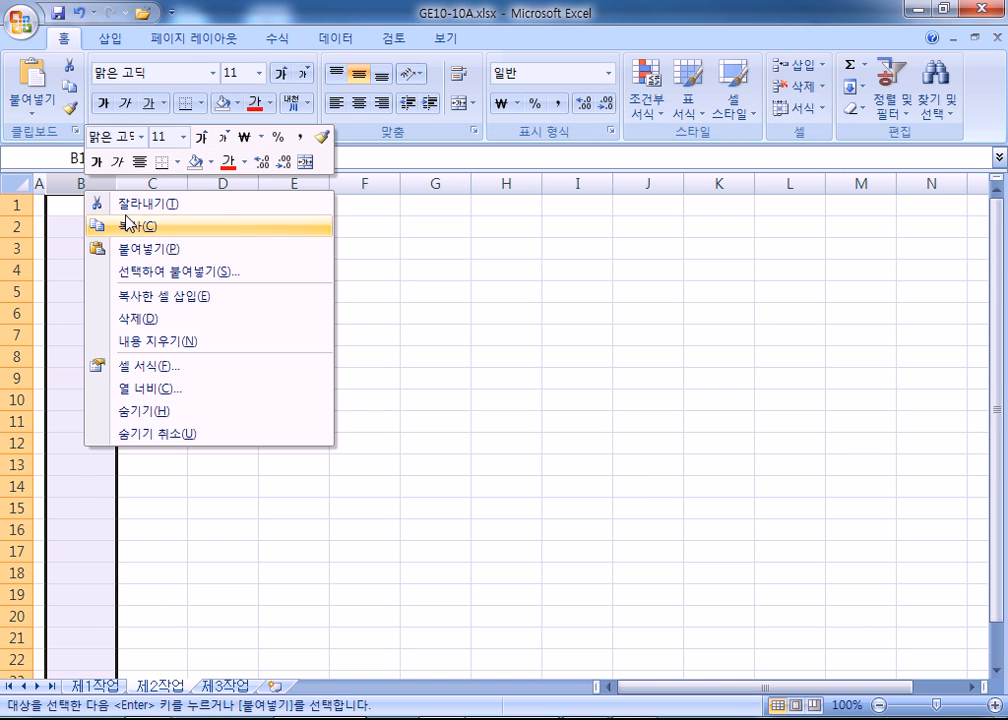
click(81, 182)
right_click(82, 181)
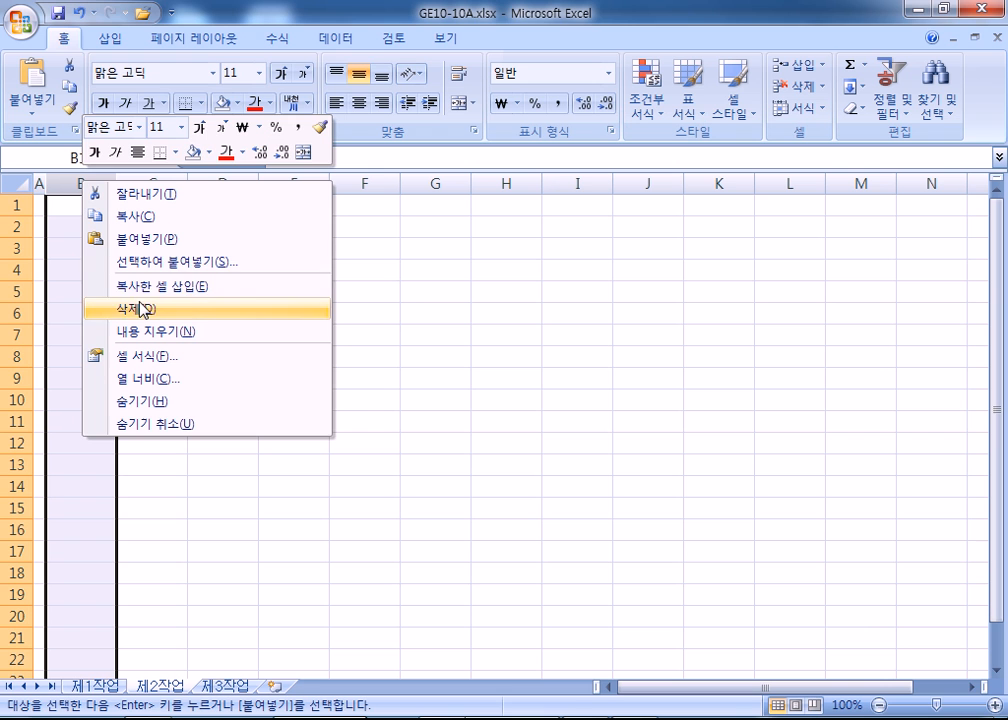
click(150, 261)
click(202, 186)
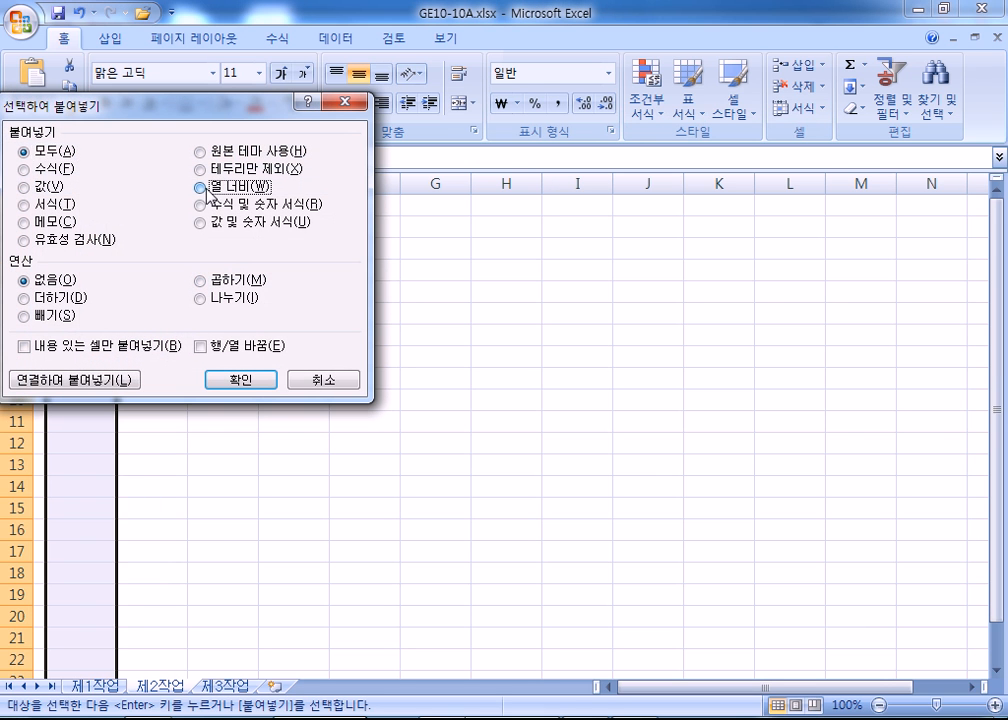
click(242, 379)
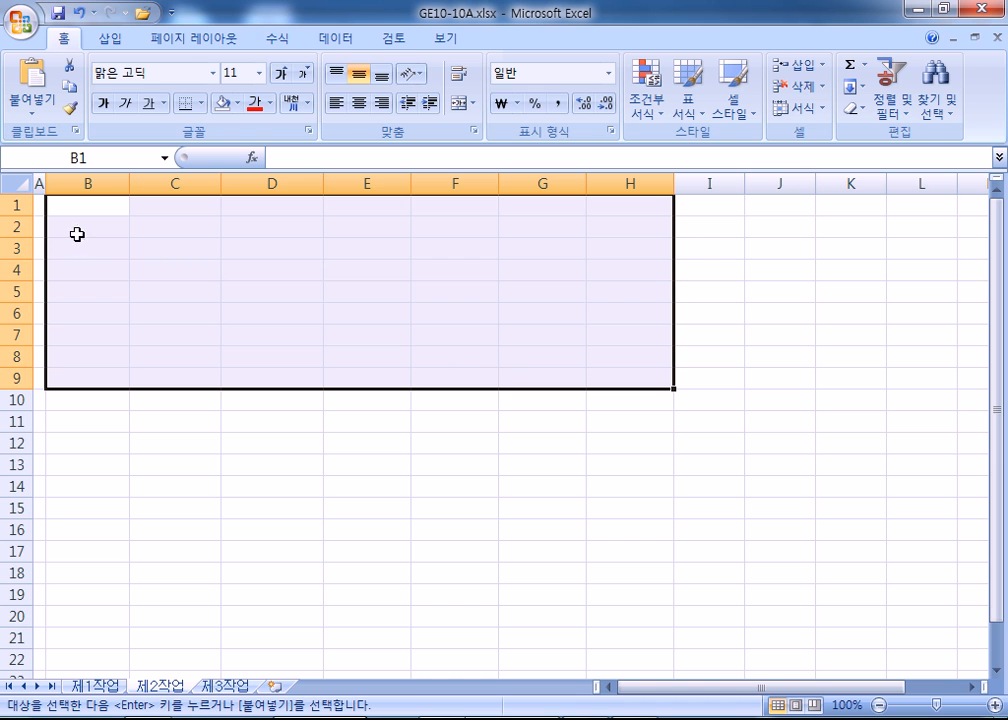
Paste the copied table at cell B2 on 제2작업
click(84, 228)
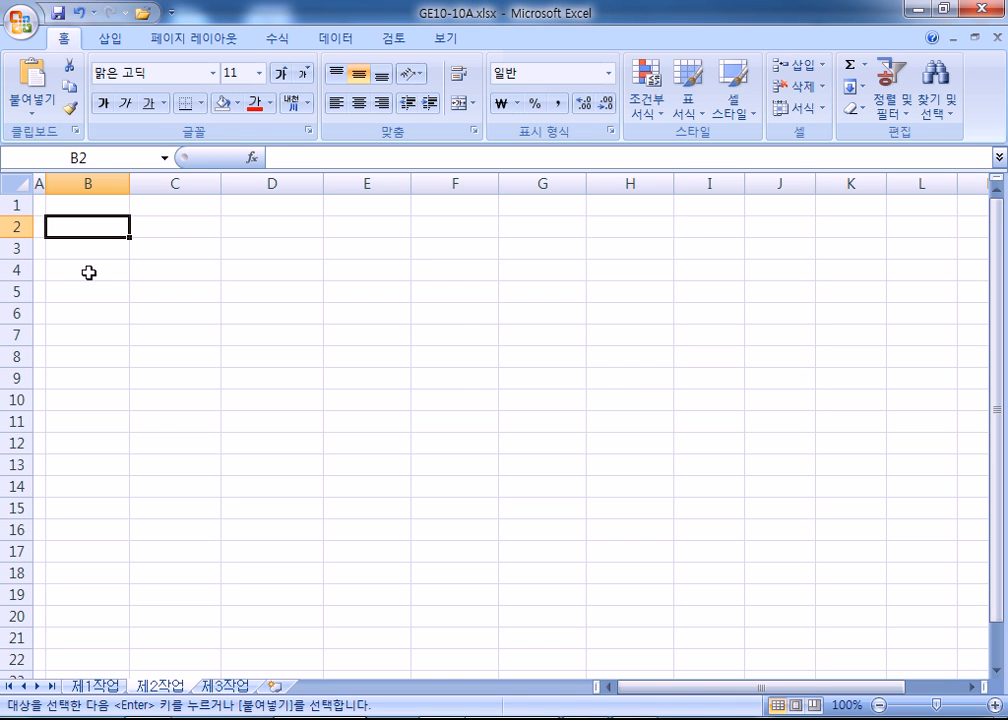
key(ctrl+v)
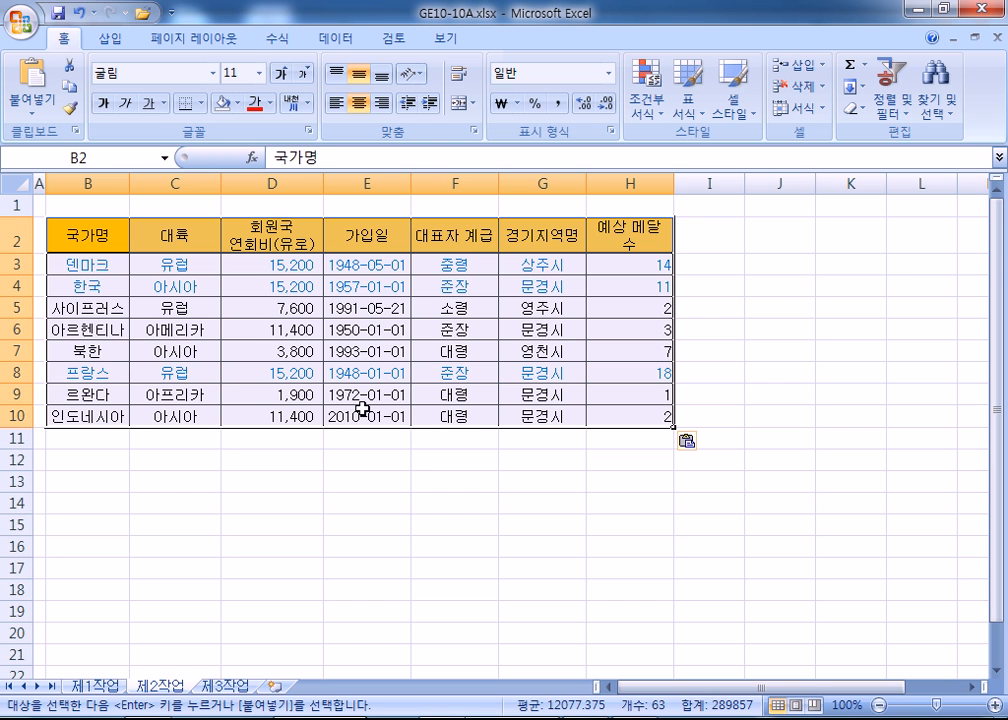
click(344, 497)
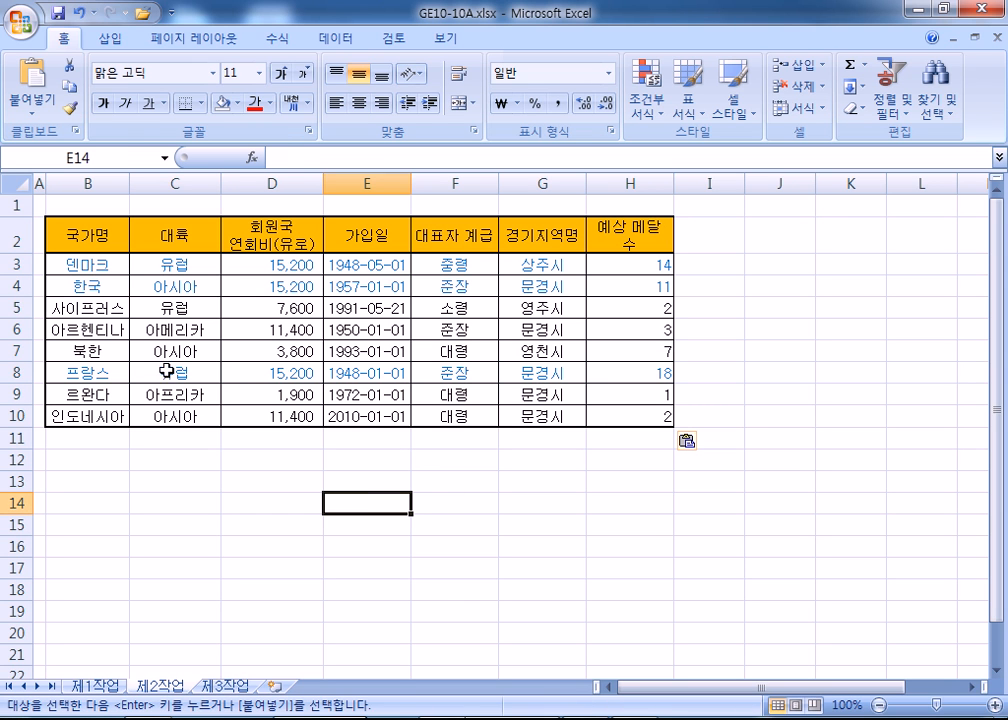
Copy the 대륙 header in C2 and the 아시아 value in C4 to B13:B14 as the first filter criterion
click(172, 236)
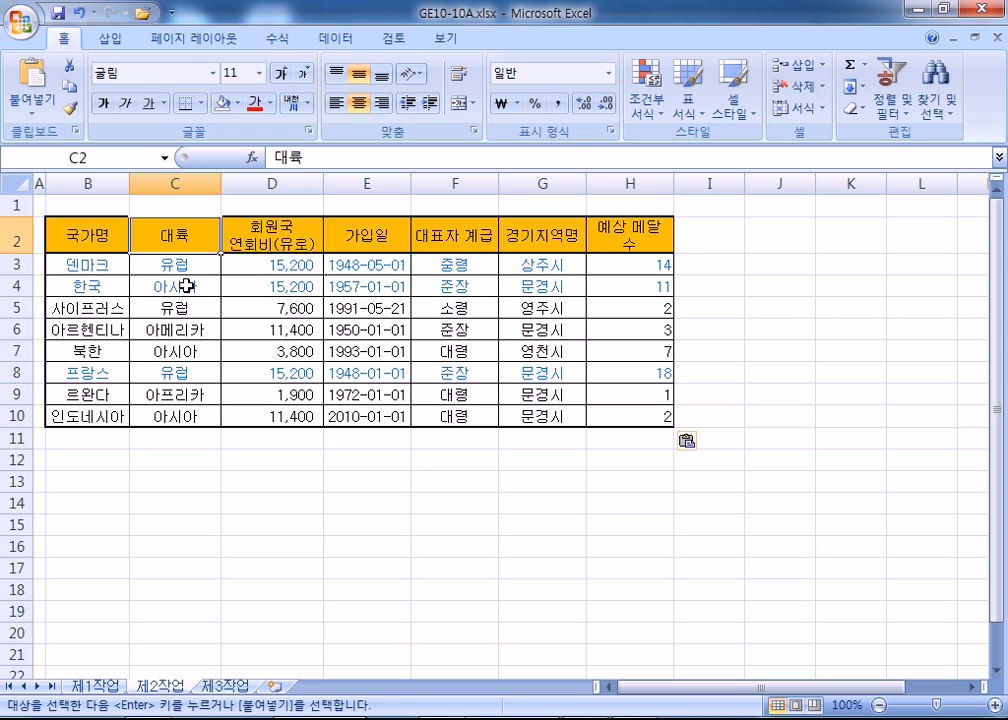
ctrl+click(187, 286)
key(ctrl+c)
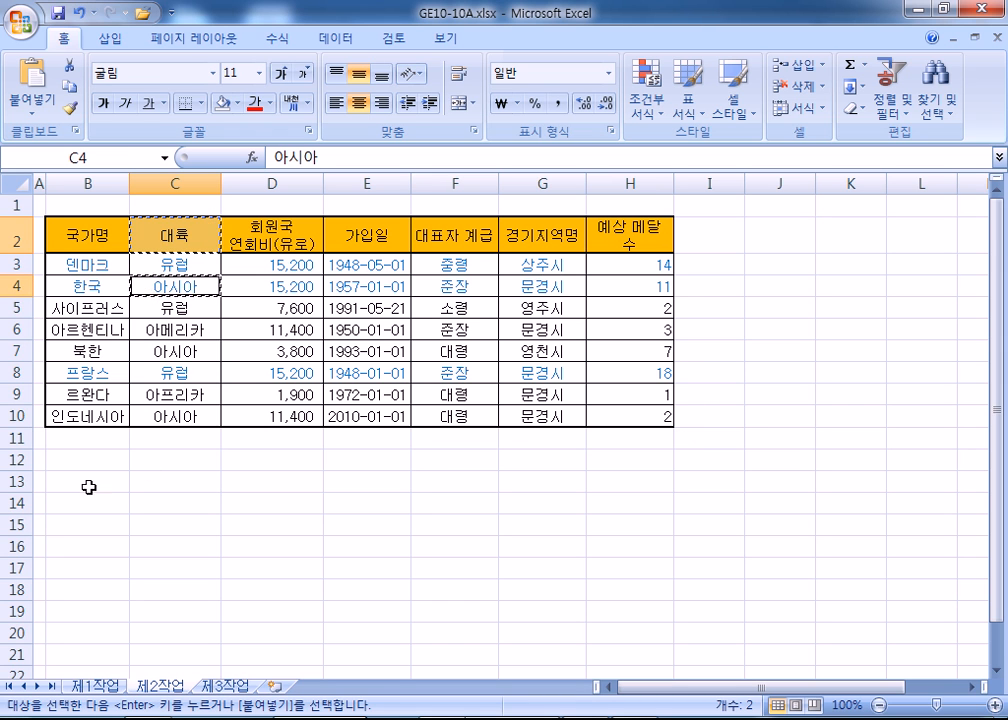
click(89, 487)
key(ctrl+v)
key(Escape)
Copy the 회원국 연회비(유로) header from D2 to C13 and enter <=10000 in C15 as the second filter criterion
click(286, 232)
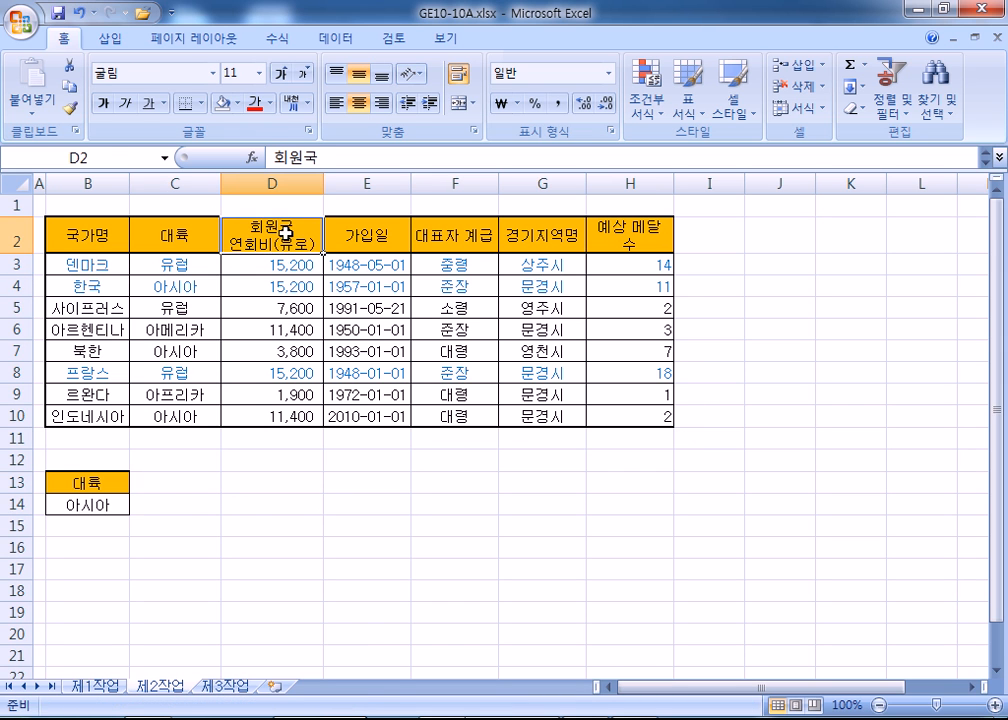
key(ctrl+c)
click(155, 482)
key(ctrl+v)
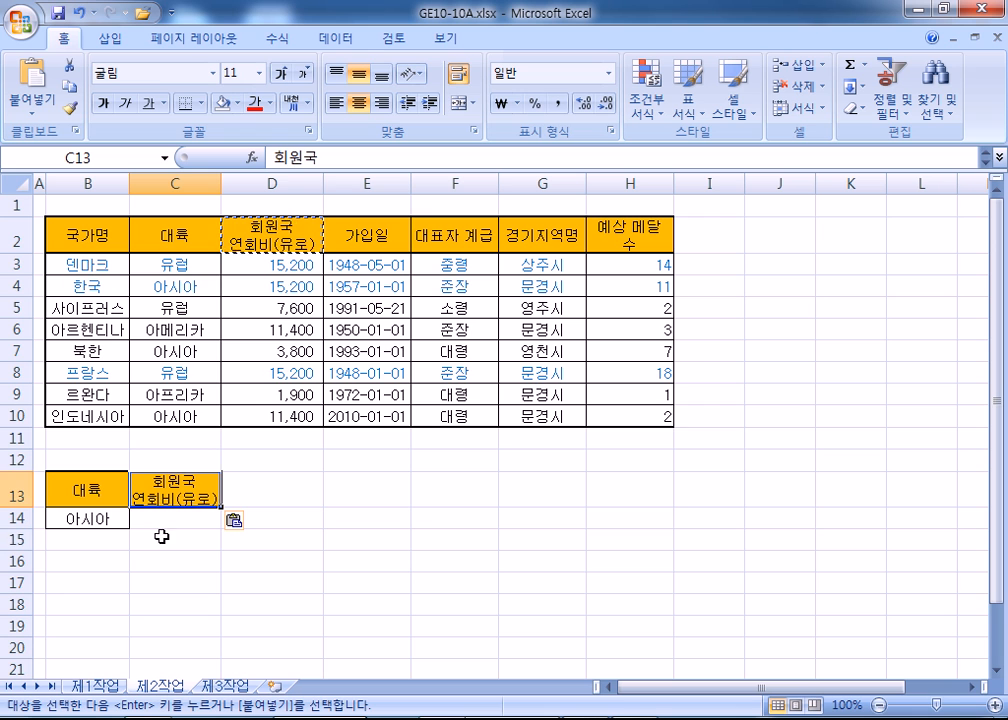
click(160, 538)
scroll(182, 545, down, 2)
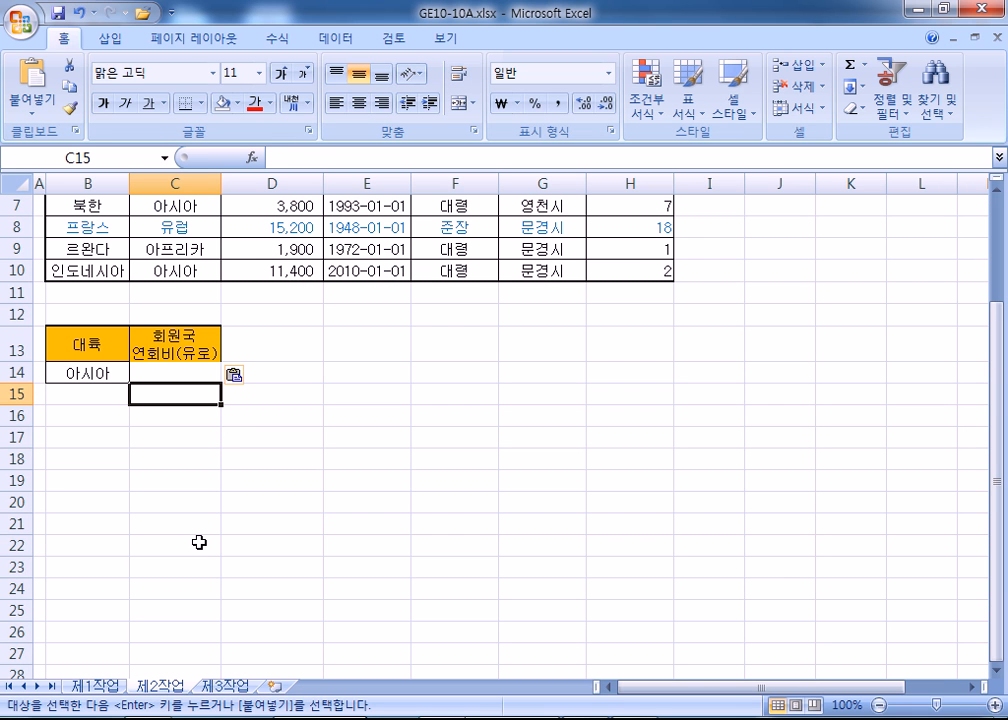
text(<=10000)
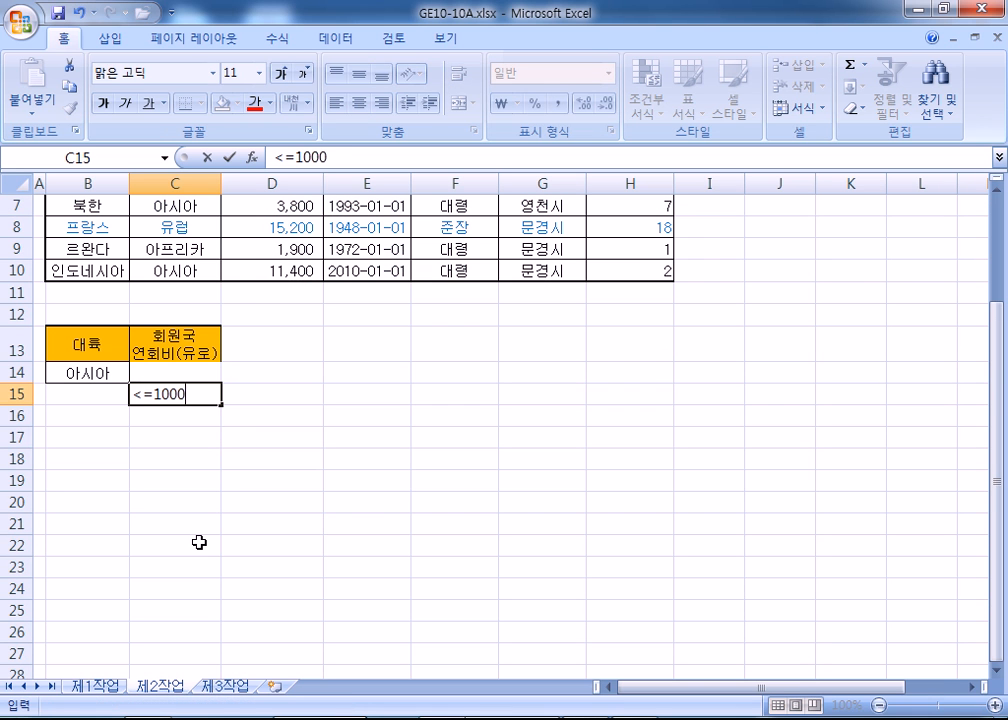
key(Return)
click(18, 372)
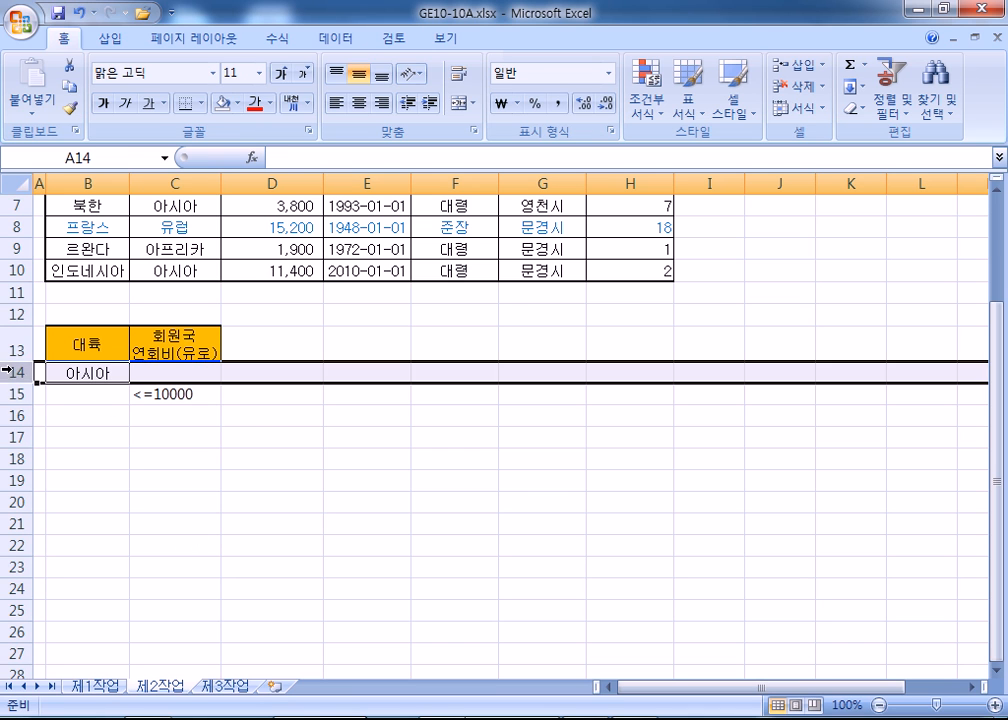
click(18, 393)
click(18, 379)
click(15, 393)
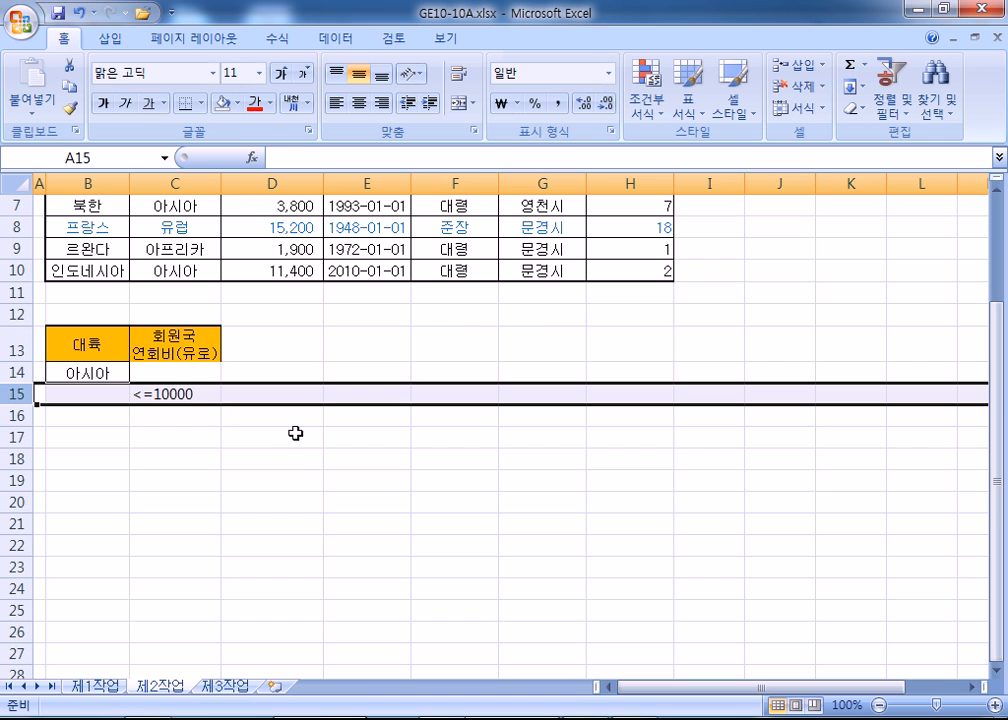
Run an advanced filter on B2:H10 with criteria range B13:C15, copying the results to another location starting at B18
scroll(315, 415, up, 1)
click(331, 268)
scroll(300, 320, up, 1)
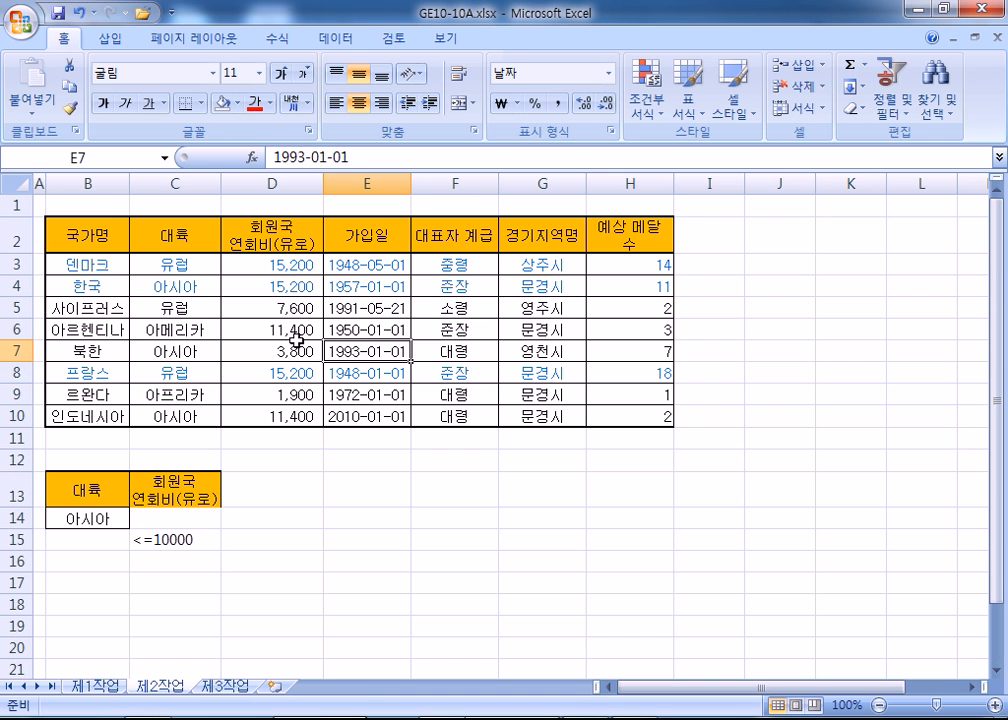
click(331, 234)
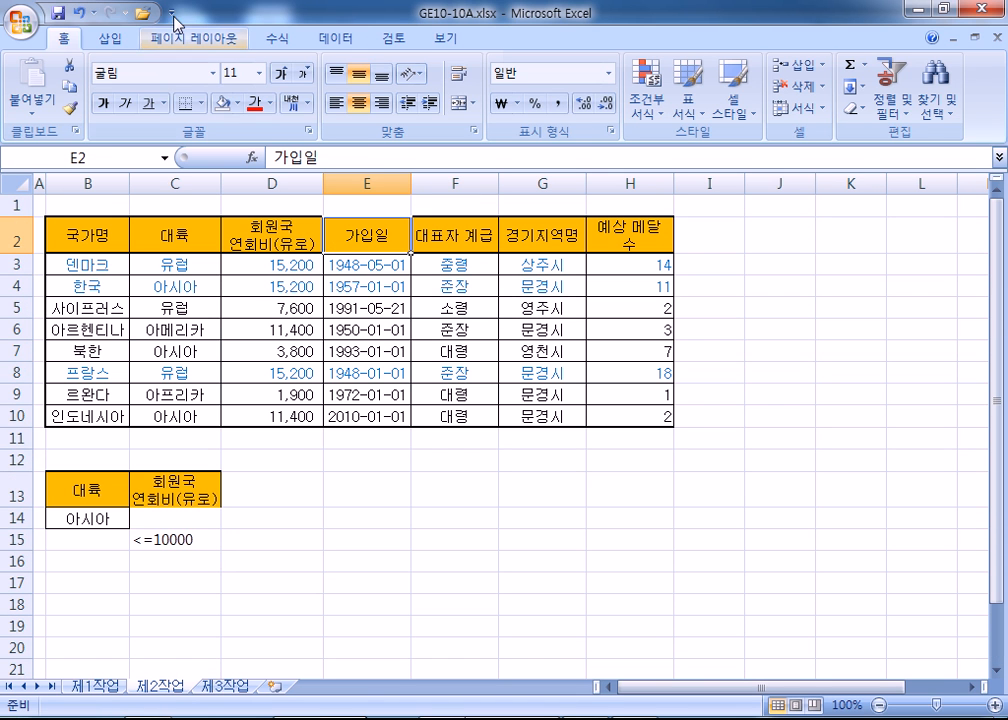
click(336, 38)
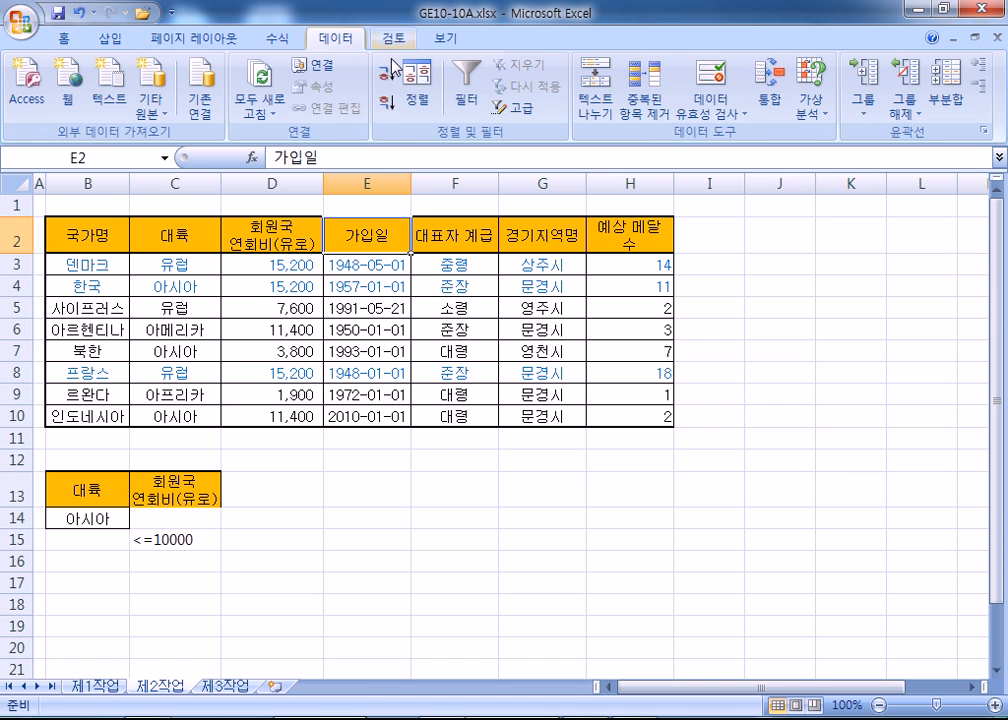
click(511, 110)
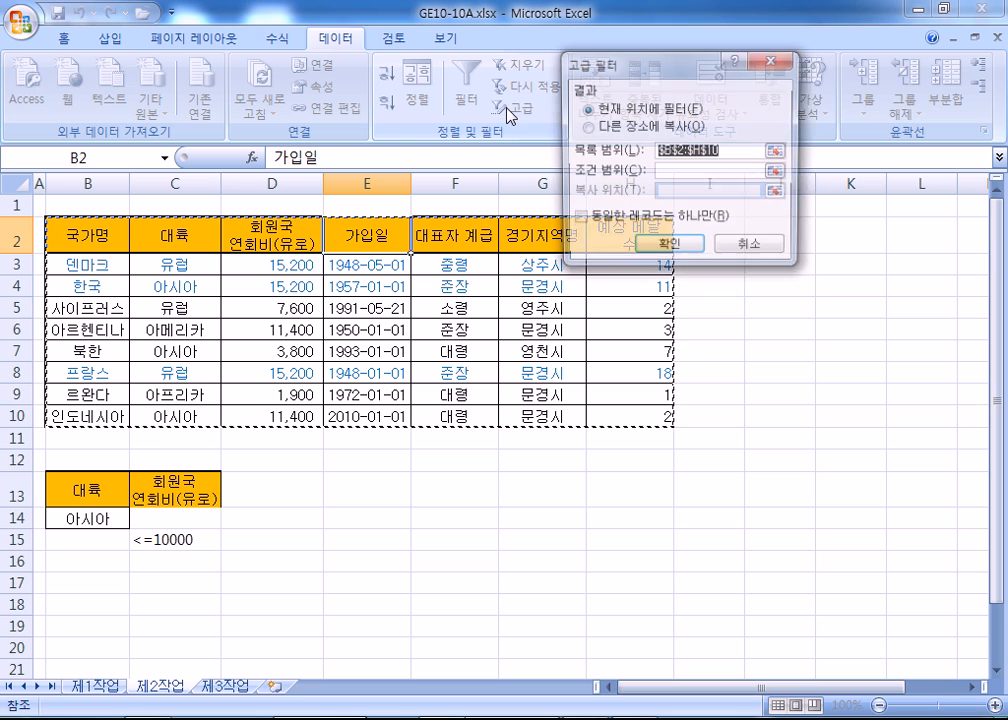
click(619, 130)
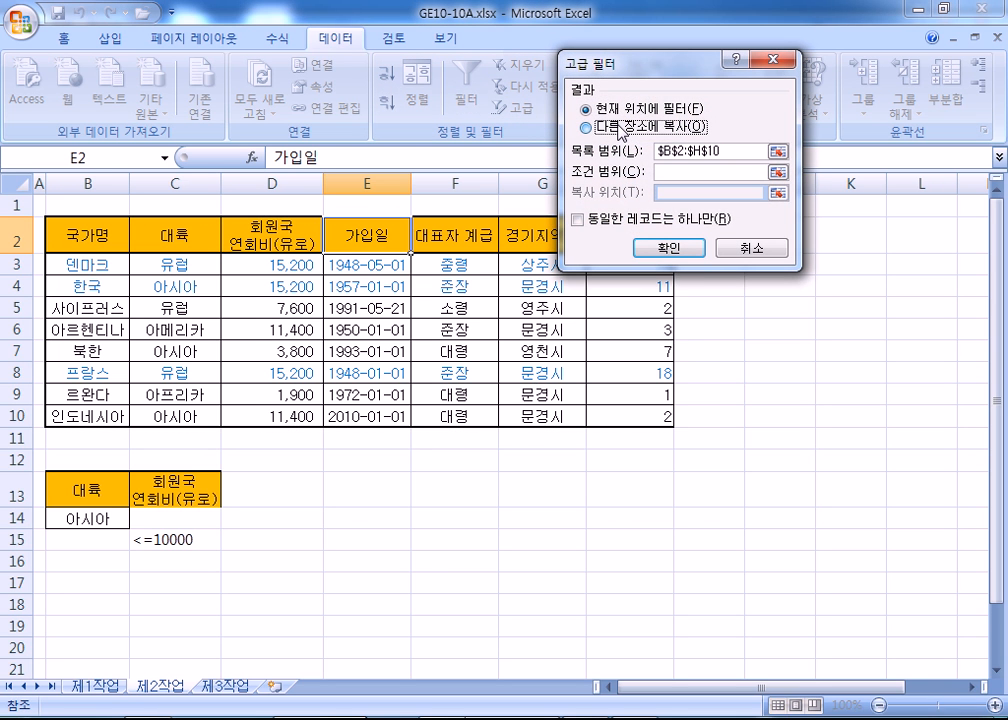
click(679, 171)
drag(90, 488, 172, 537)
click(700, 192)
scroll(187, 391, down, 3)
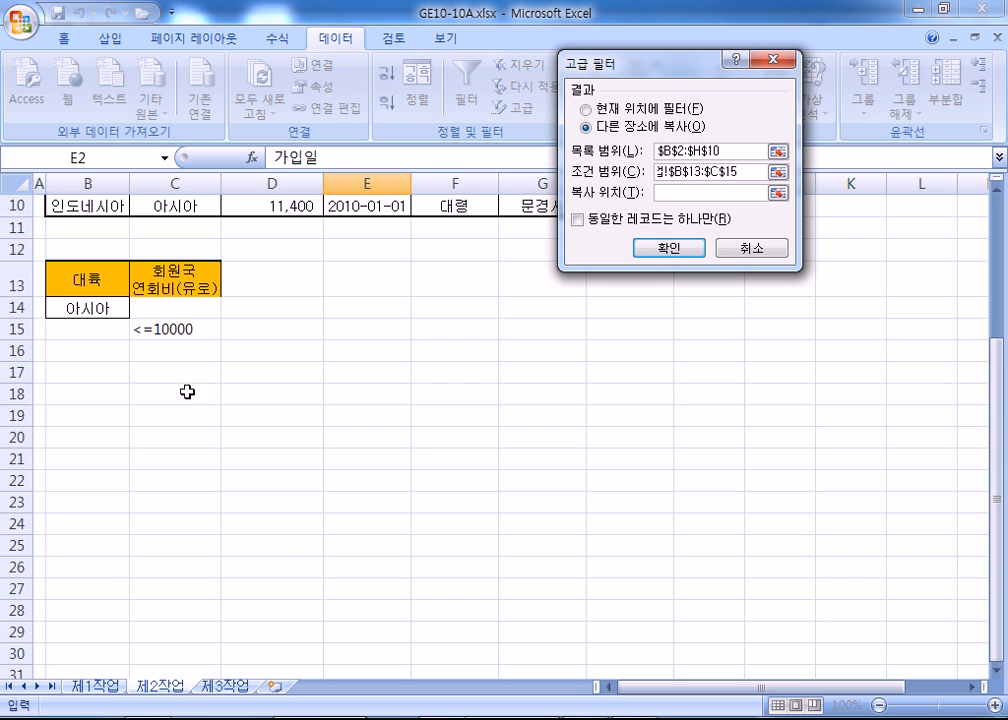
click(66, 393)
click(668, 247)
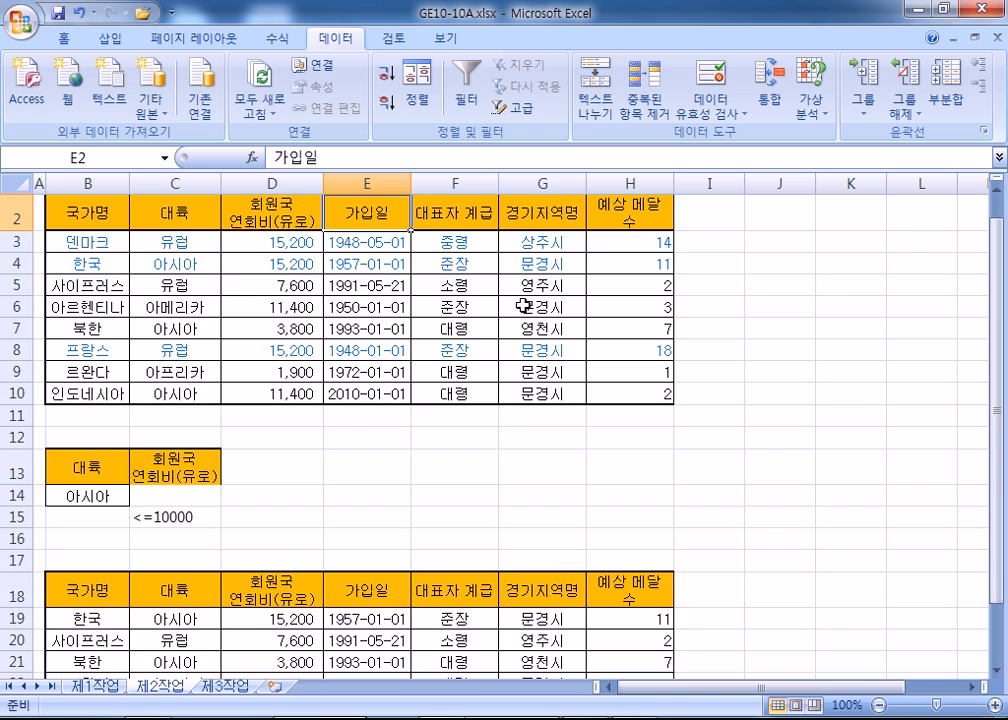
Remove the fill color from the filtered results in B18:H23 with 채우기 없음
scroll(270, 389, down, 4)
drag(85, 296, 605, 413)
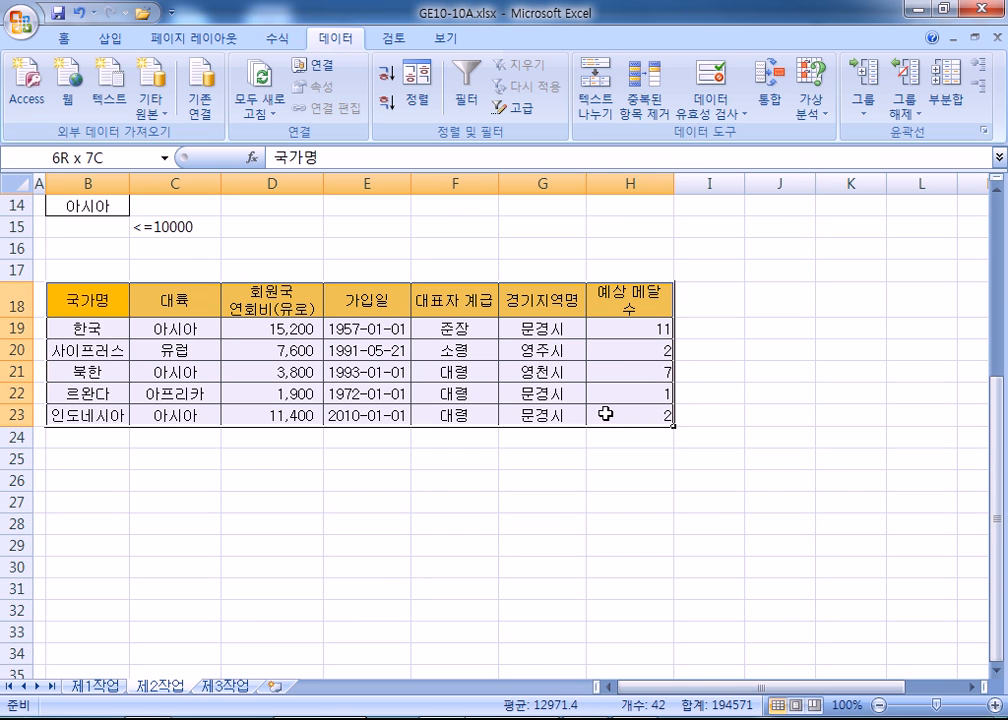
click(64, 38)
click(237, 103)
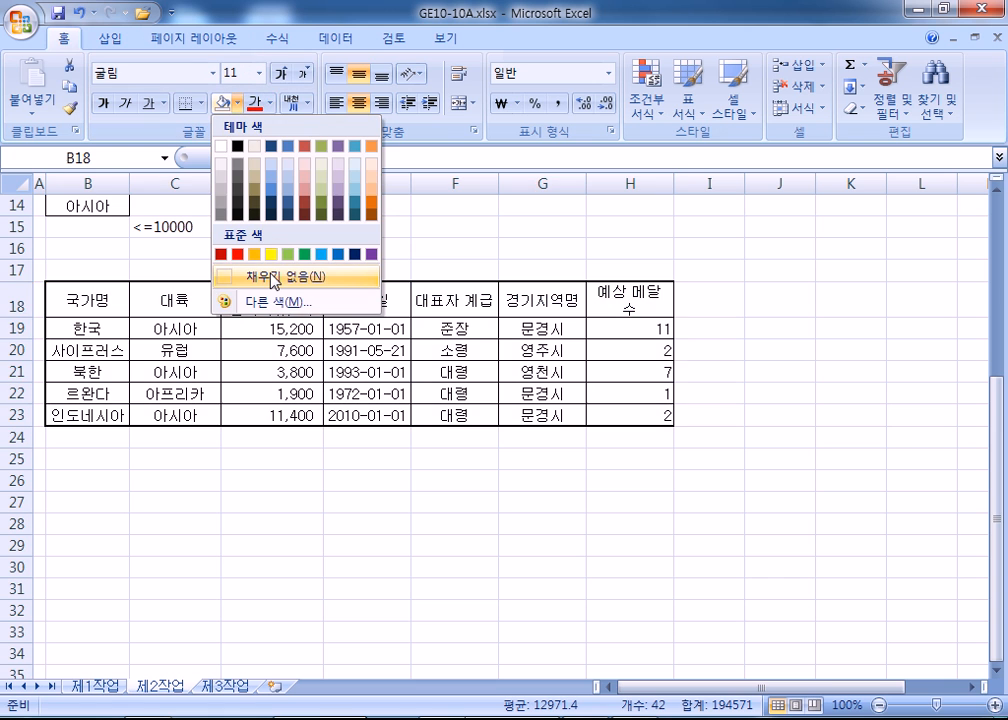
click(275, 284)
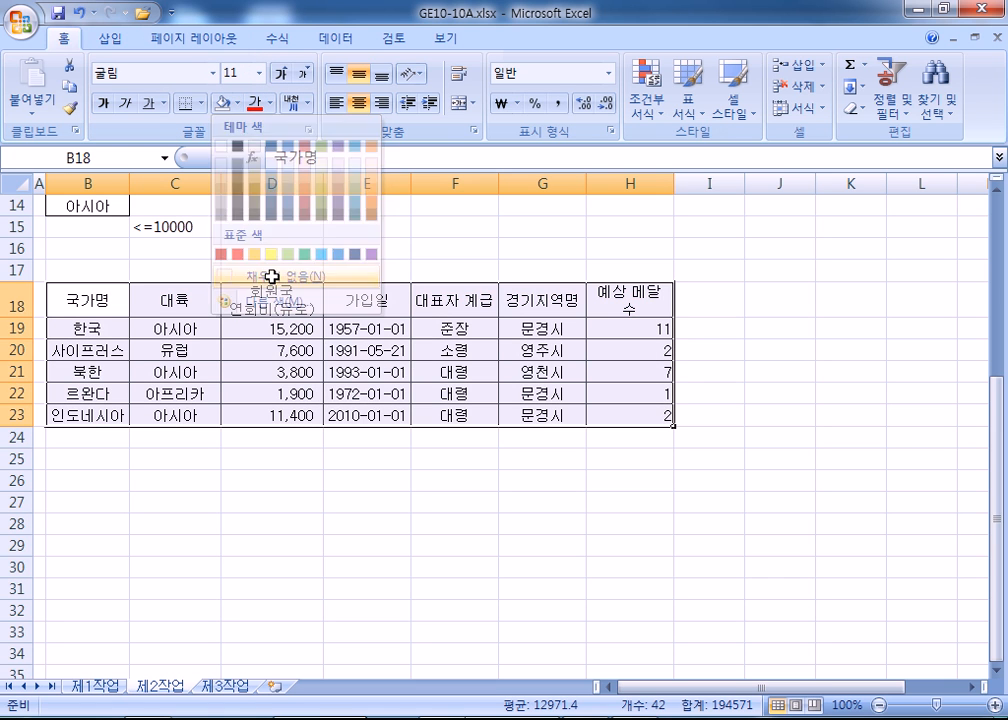
Format B18:H23 as a table with headers, using the green style in the second row of the 밝게 group
click(709, 111)
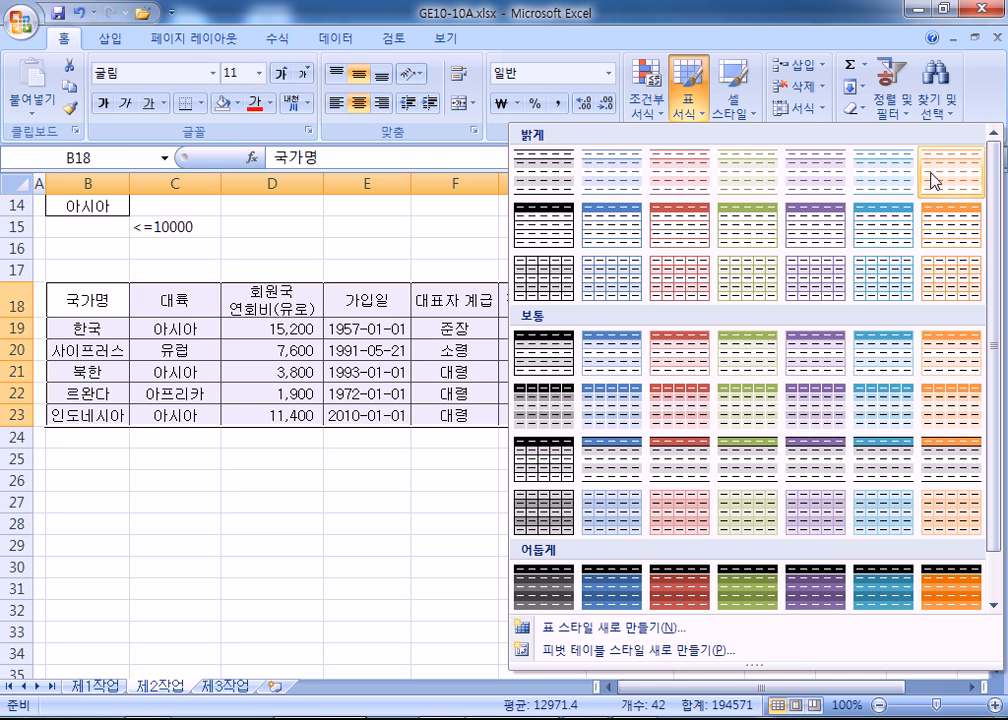
click(740, 233)
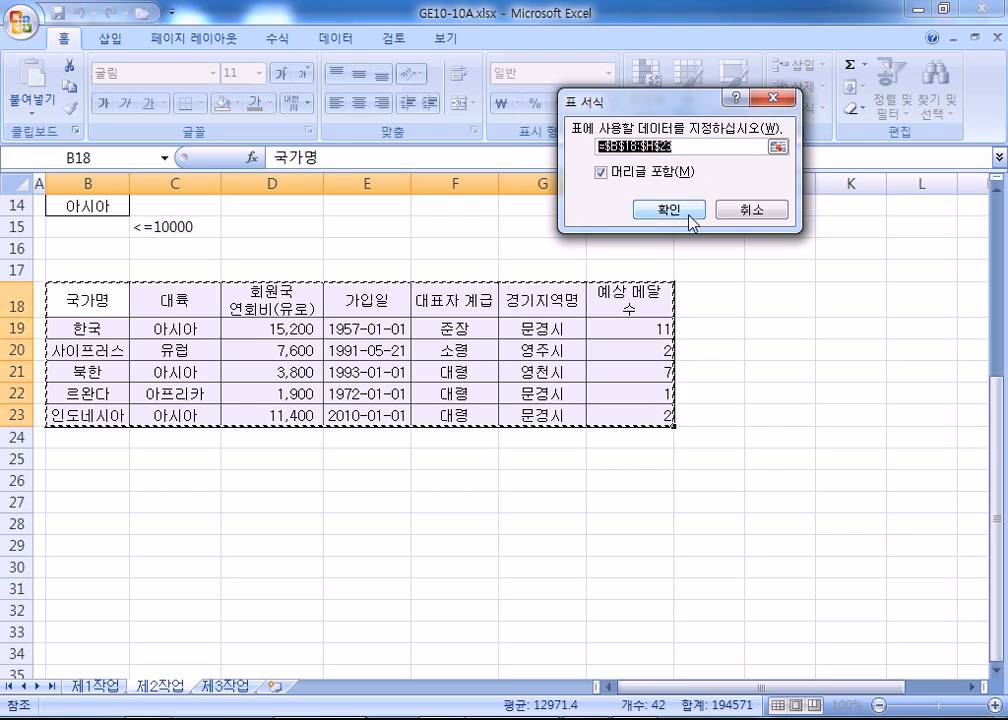
click(689, 210)
click(268, 466)
scroll(215, 385, up, 1)
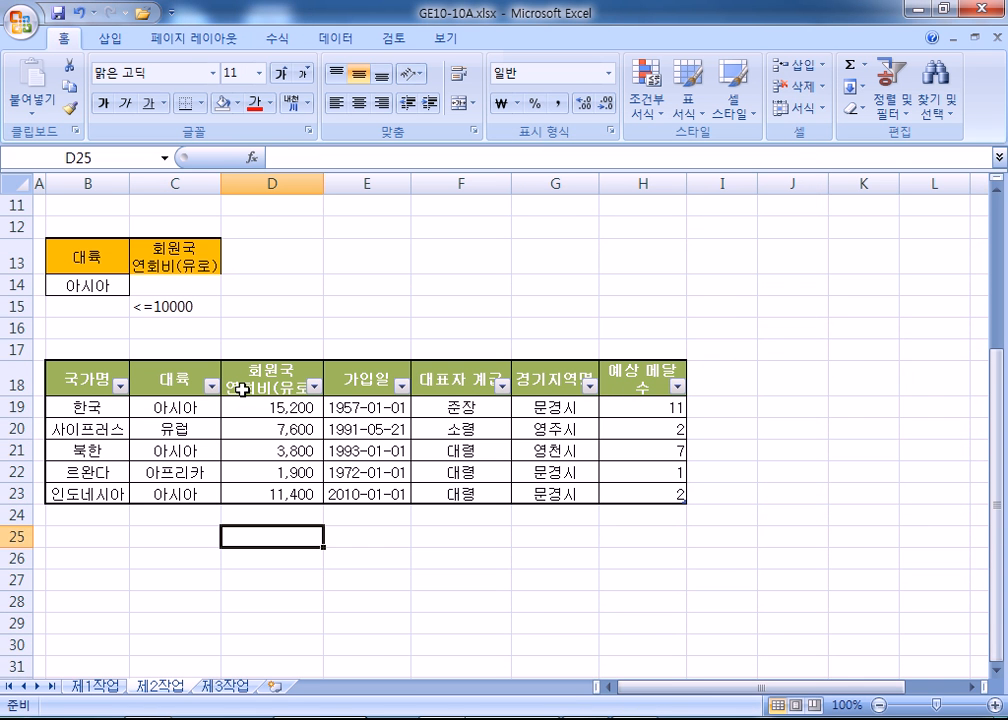
Create a pivot table from 제1작업 B4:H12, placed on the existing 제3작업 sheet at cell B2
click(92, 688)
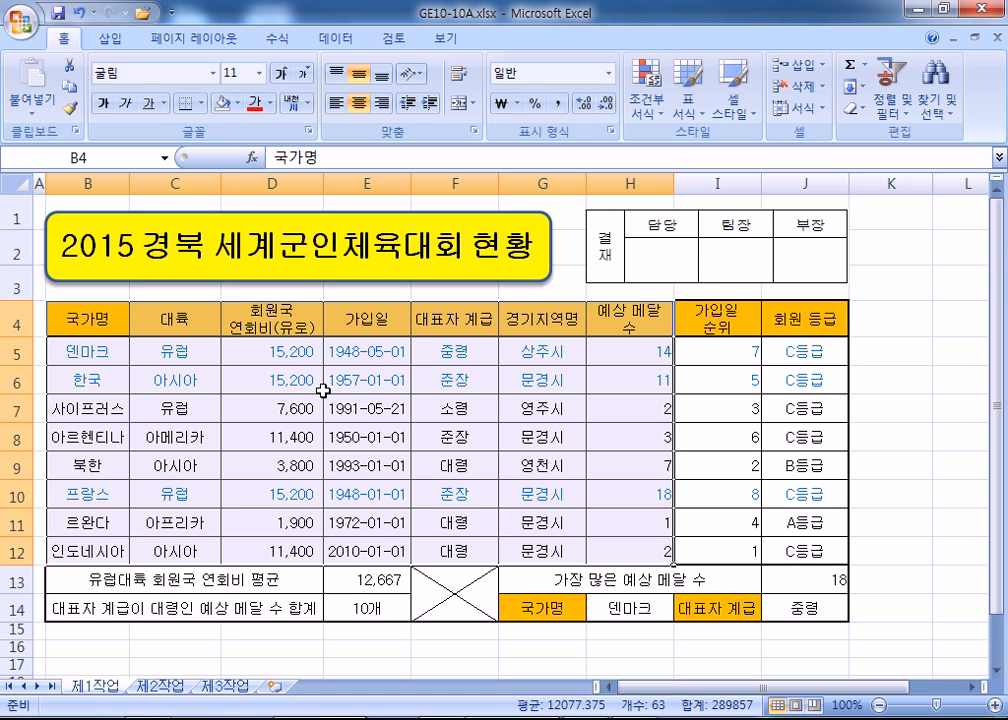
drag(78, 320, 620, 545)
click(109, 39)
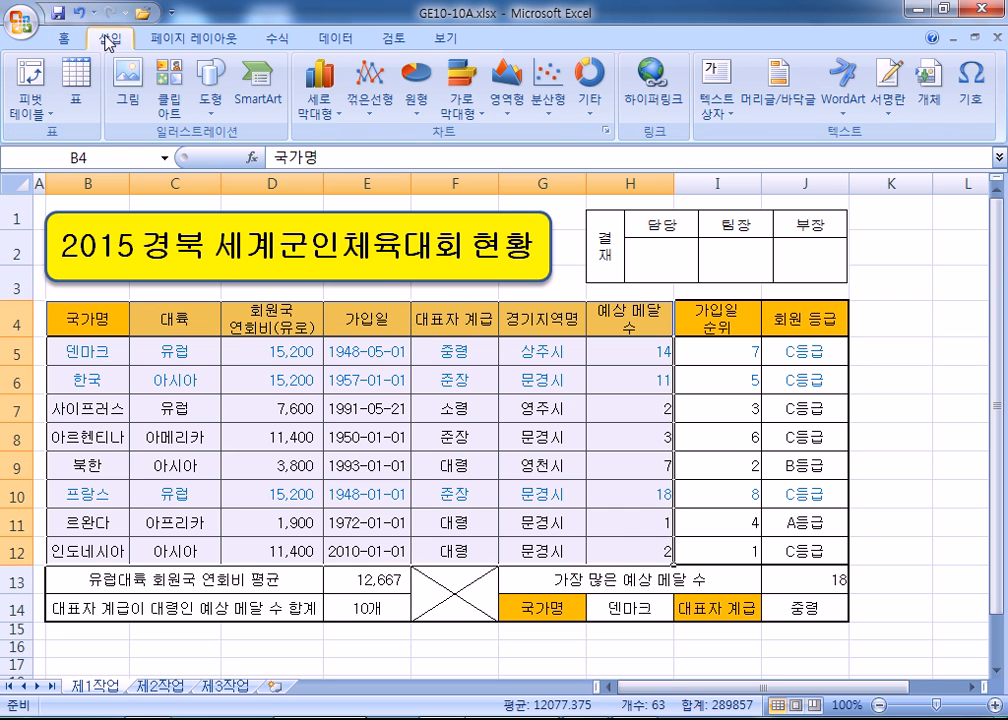
click(27, 76)
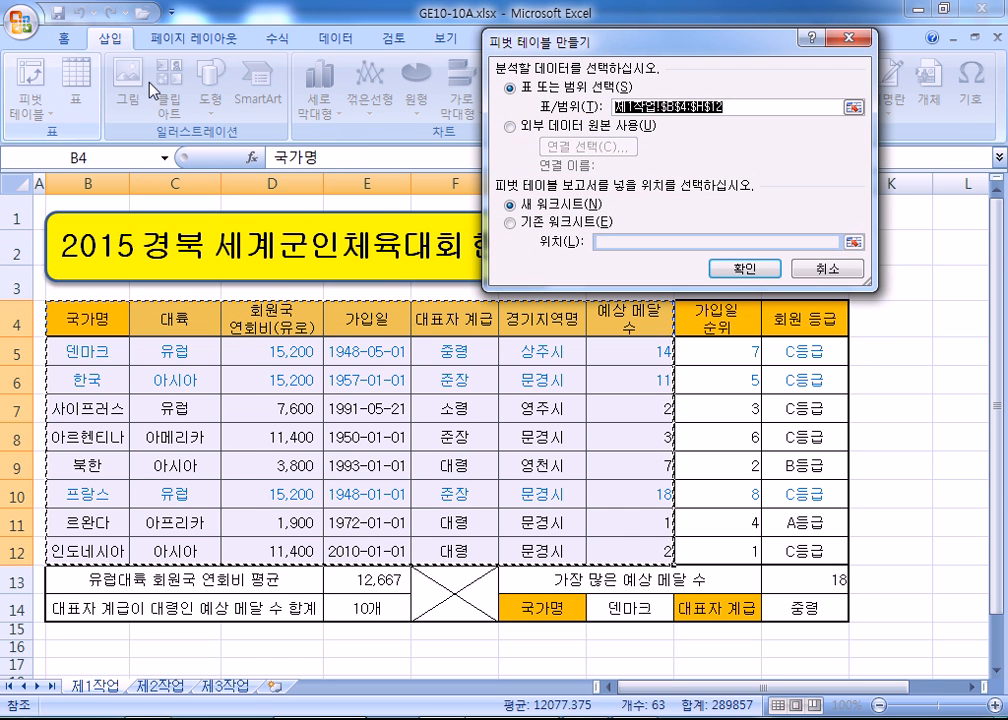
click(524, 225)
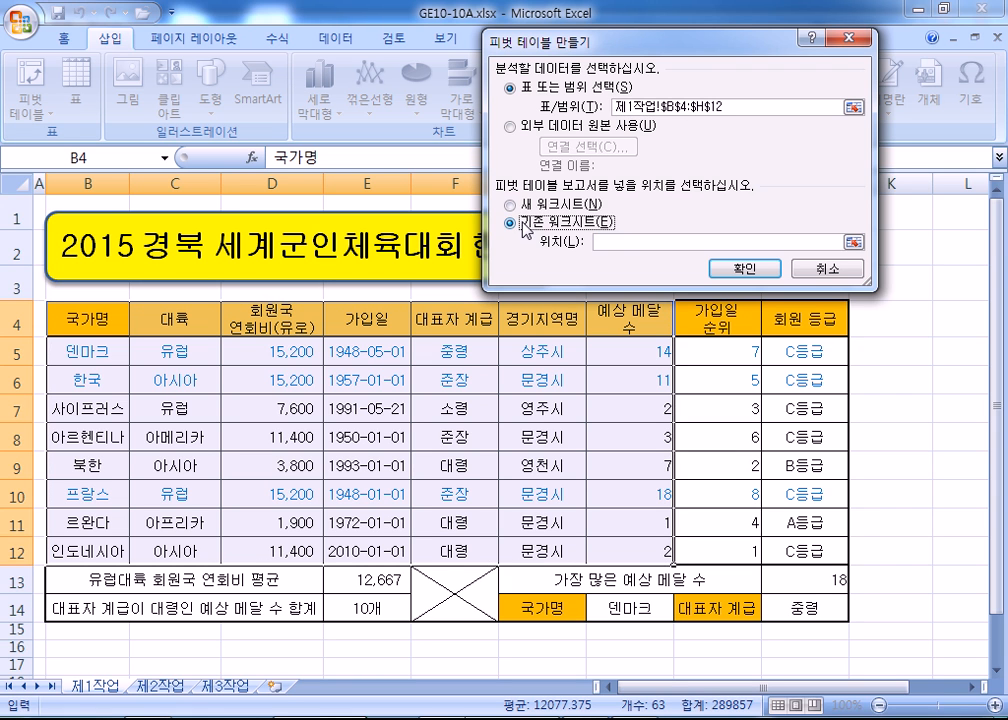
click(224, 686)
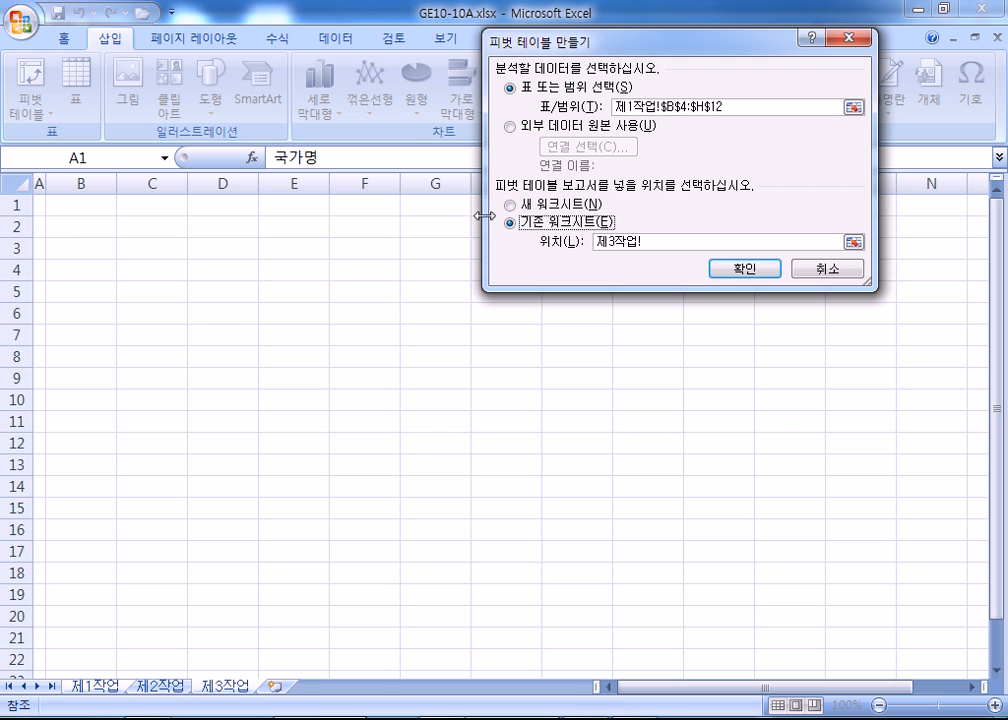
click(71, 232)
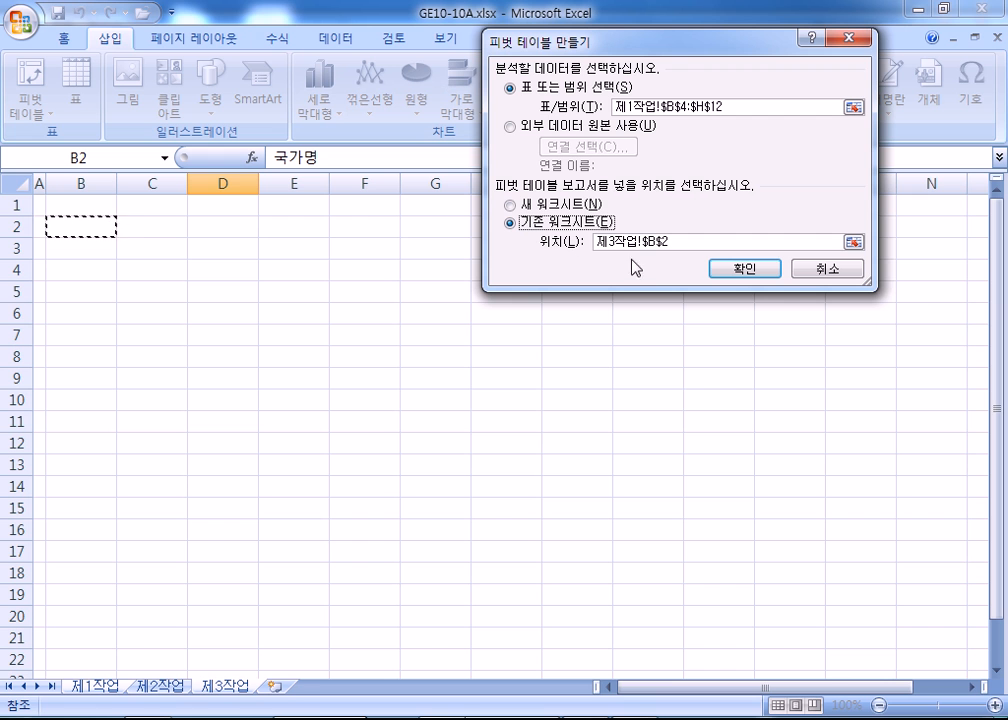
click(742, 272)
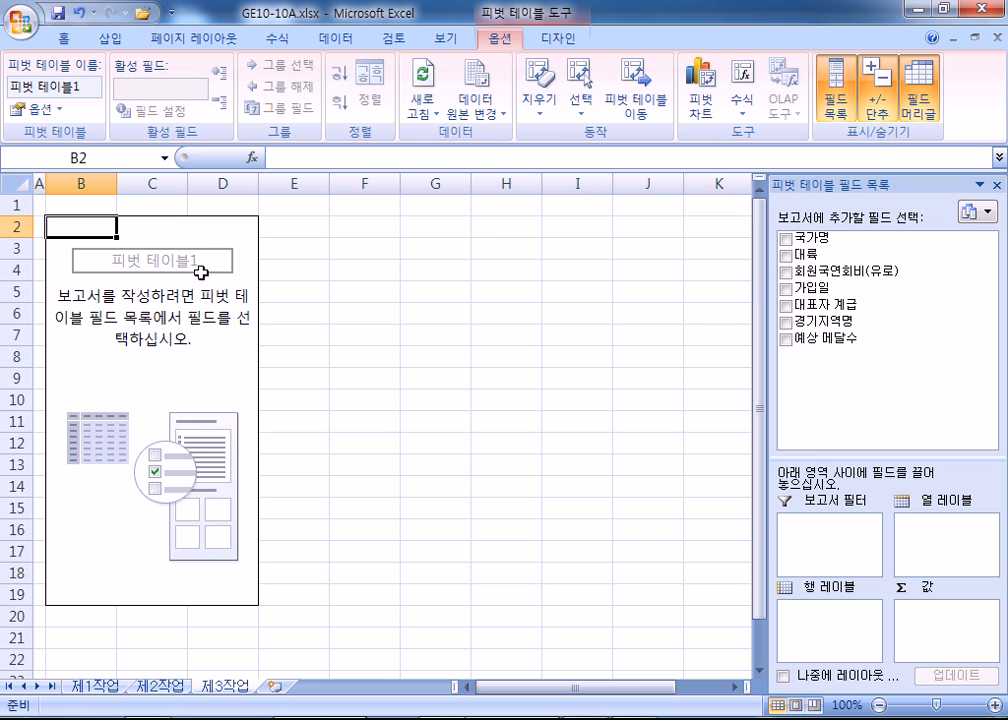
Place 대륙 in the pivot table's column labels, 회원국연회비(유로) in row labels, and 국가명 and 예상 메달수 in values
drag(808, 455, 811, 392)
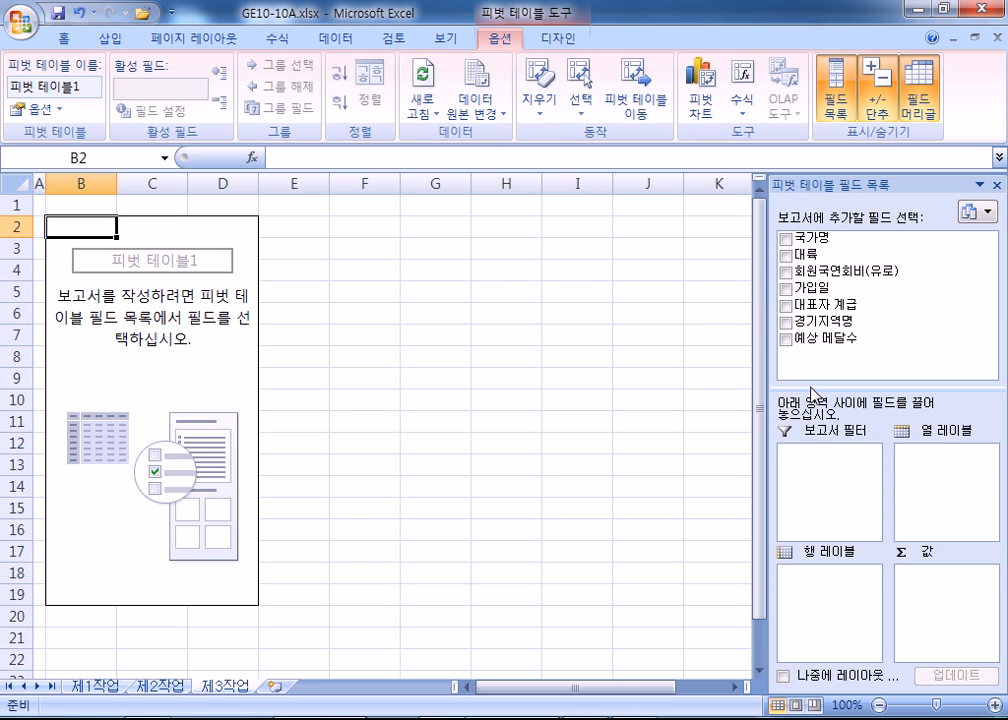
drag(805, 195, 562, 40)
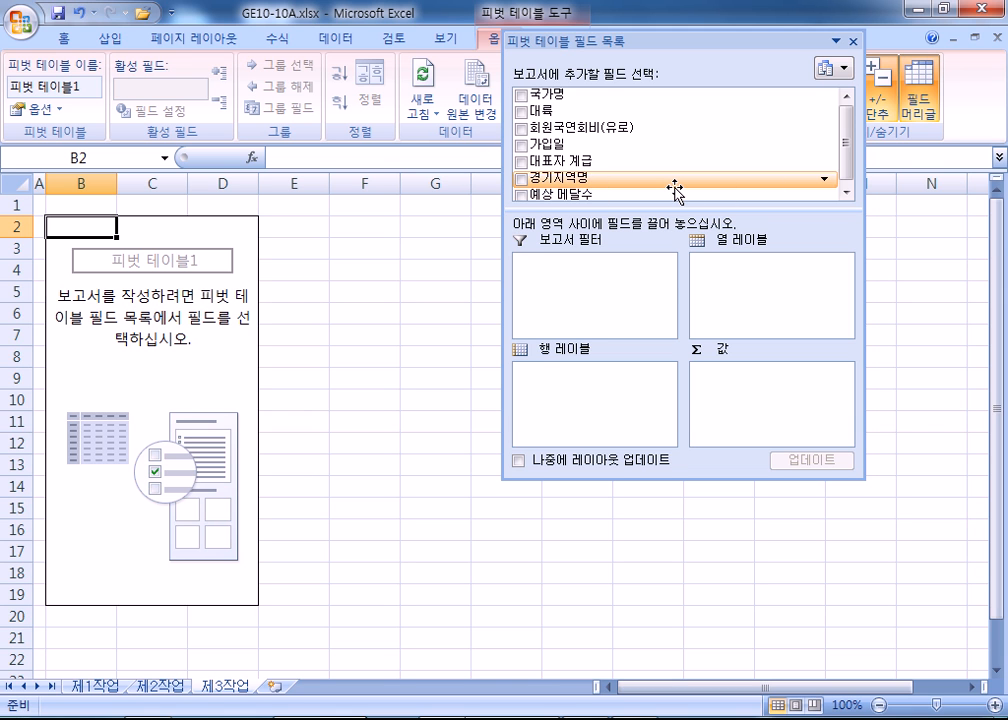
drag(670, 110, 749, 266)
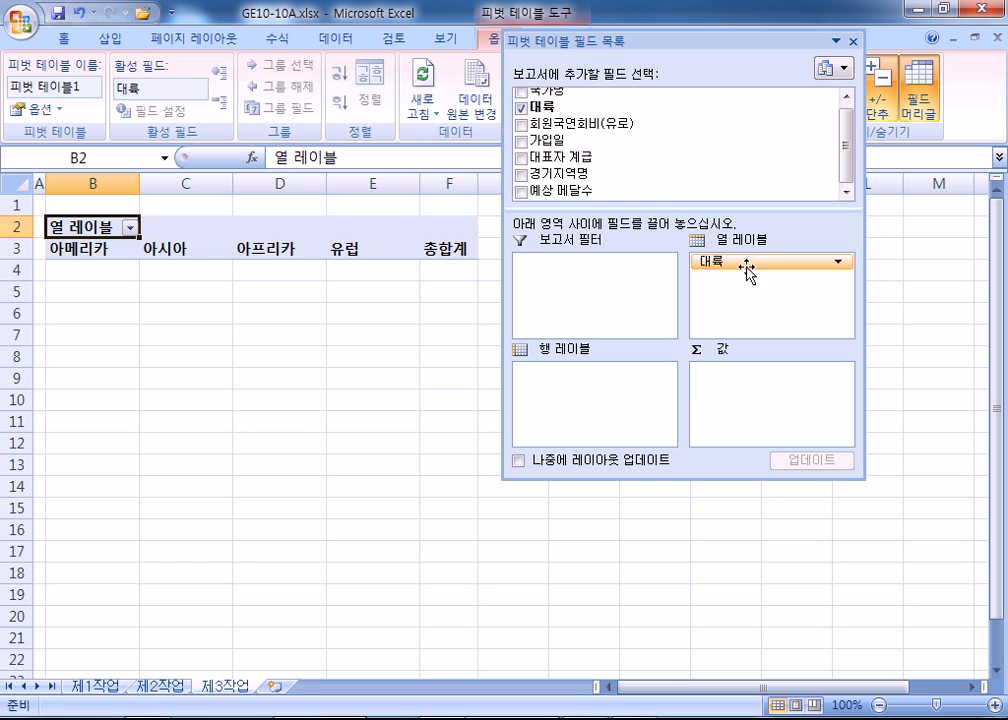
drag(578, 124, 596, 415)
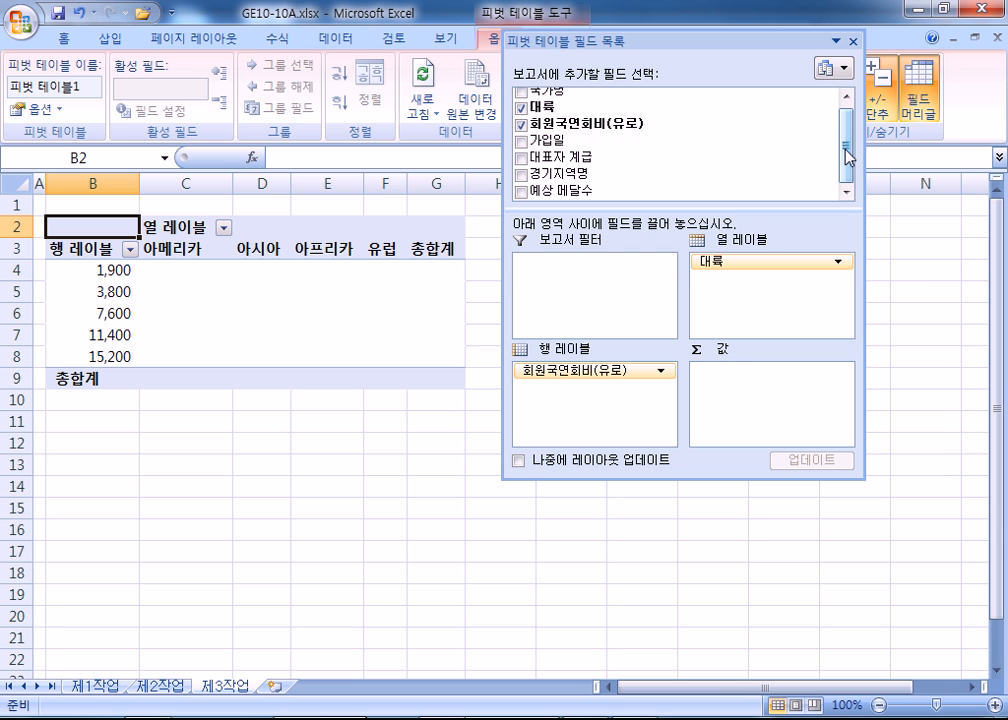
drag(846, 149, 846, 145)
drag(569, 99, 735, 403)
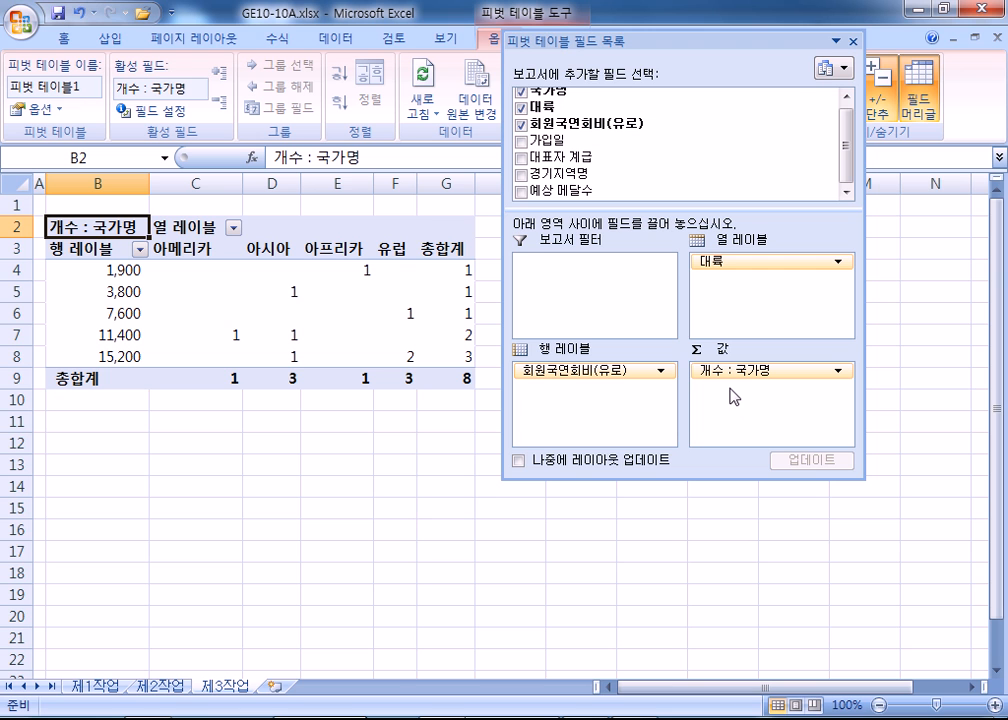
drag(567, 190, 750, 415)
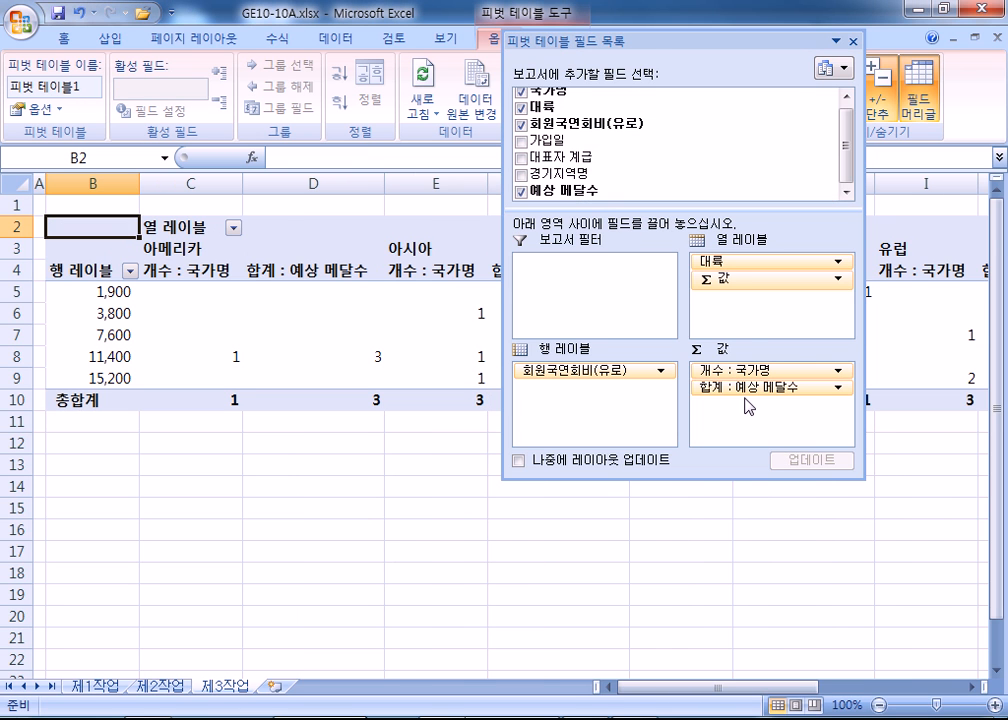
drag(644, 38, 710, 440)
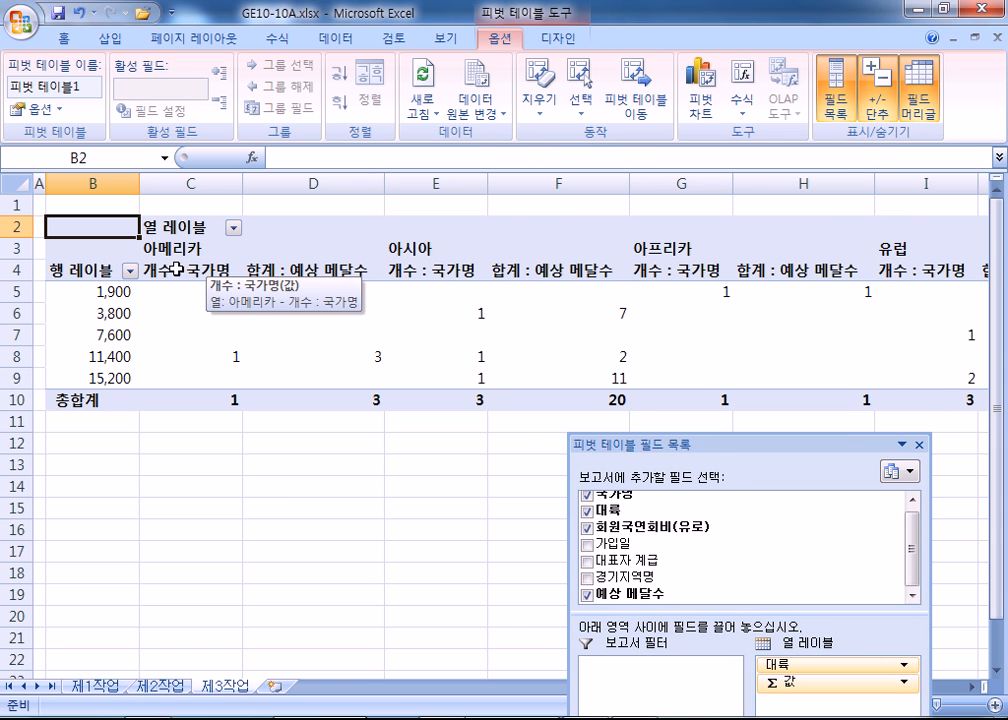
click(266, 270)
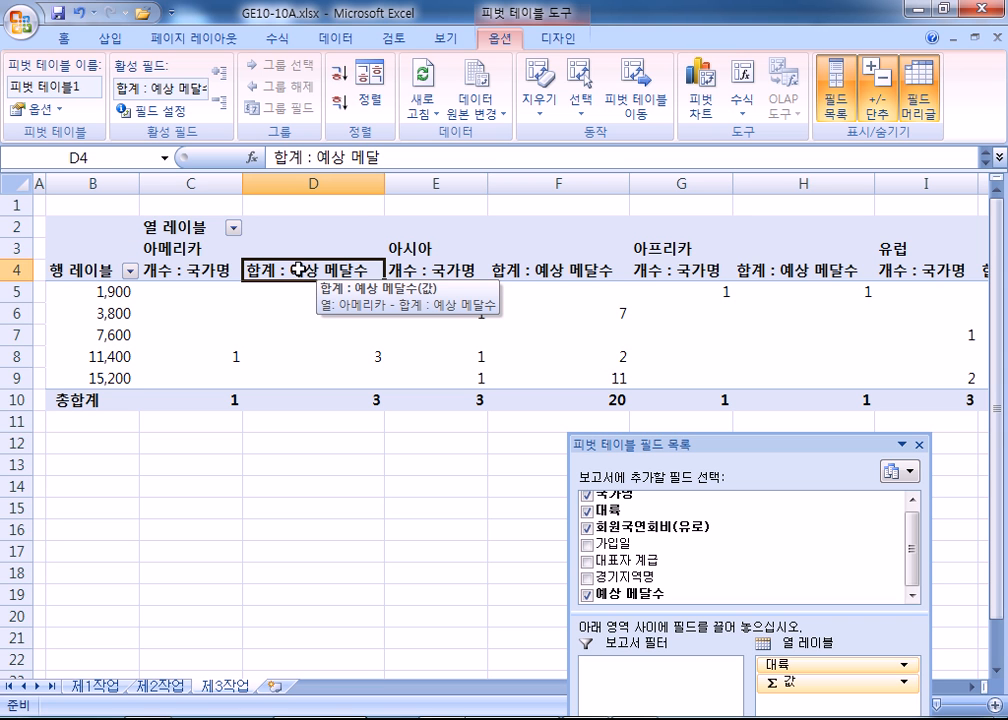
drag(680, 446, 711, 76)
click(870, 421)
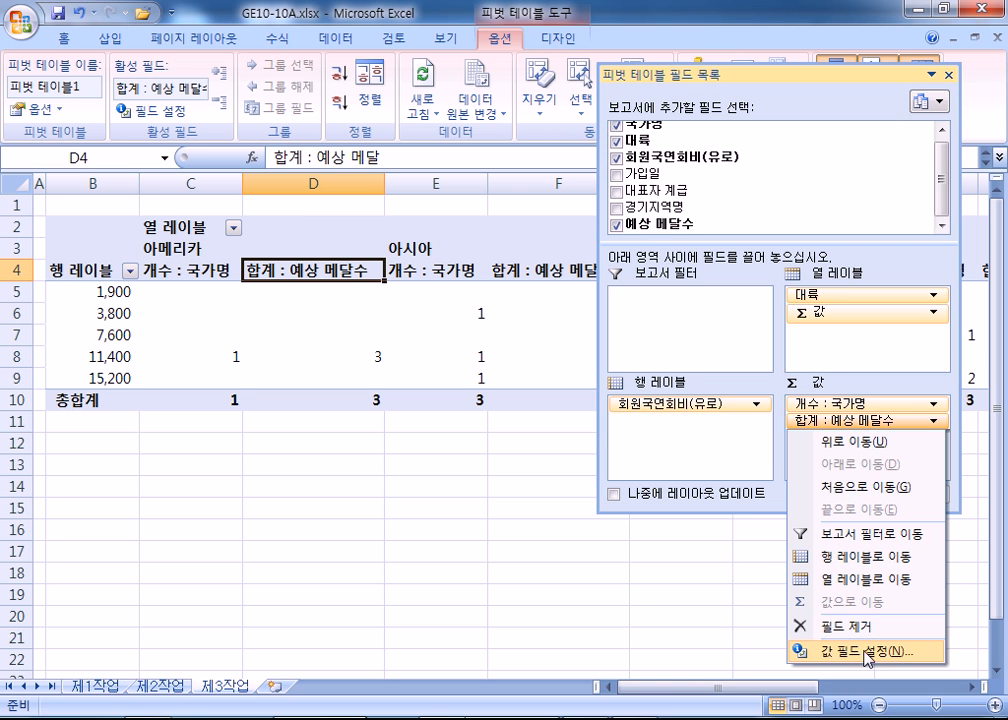
click(340, 274)
drag(885, 118, 885, 496)
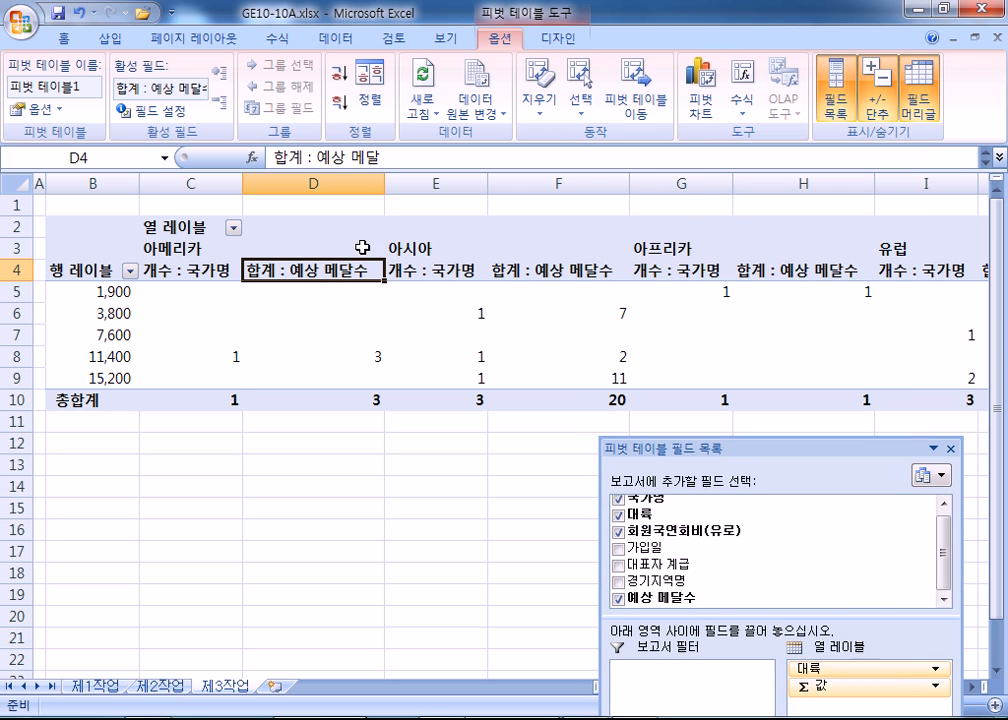
Change the summary function of the pivot table's 예상 메달수 value field to 최대값
double_click(315, 270)
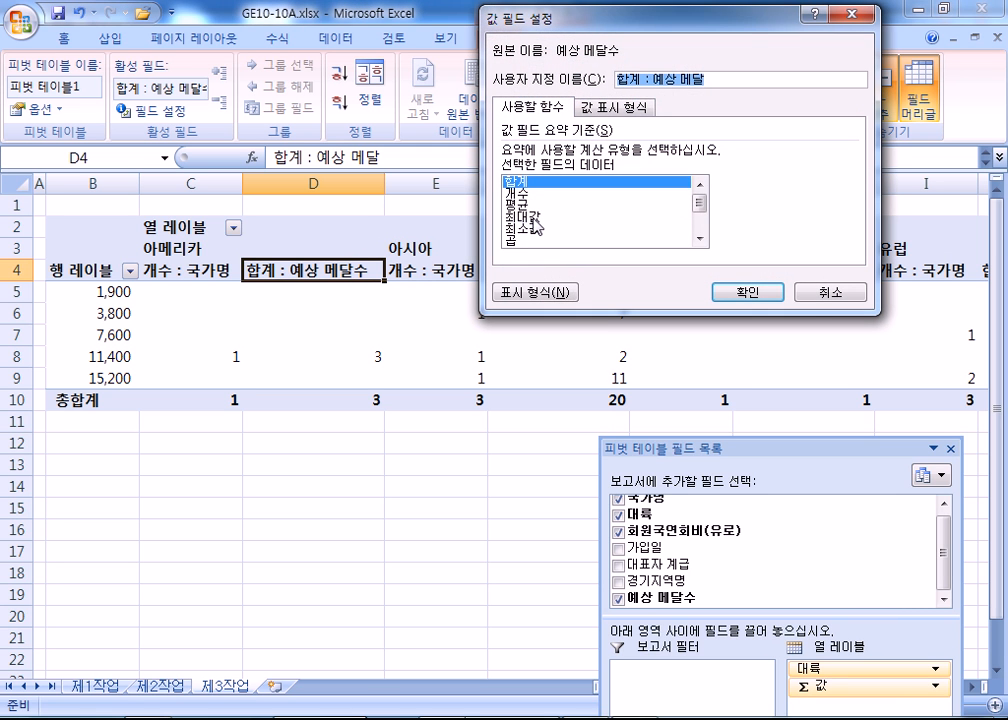
click(534, 216)
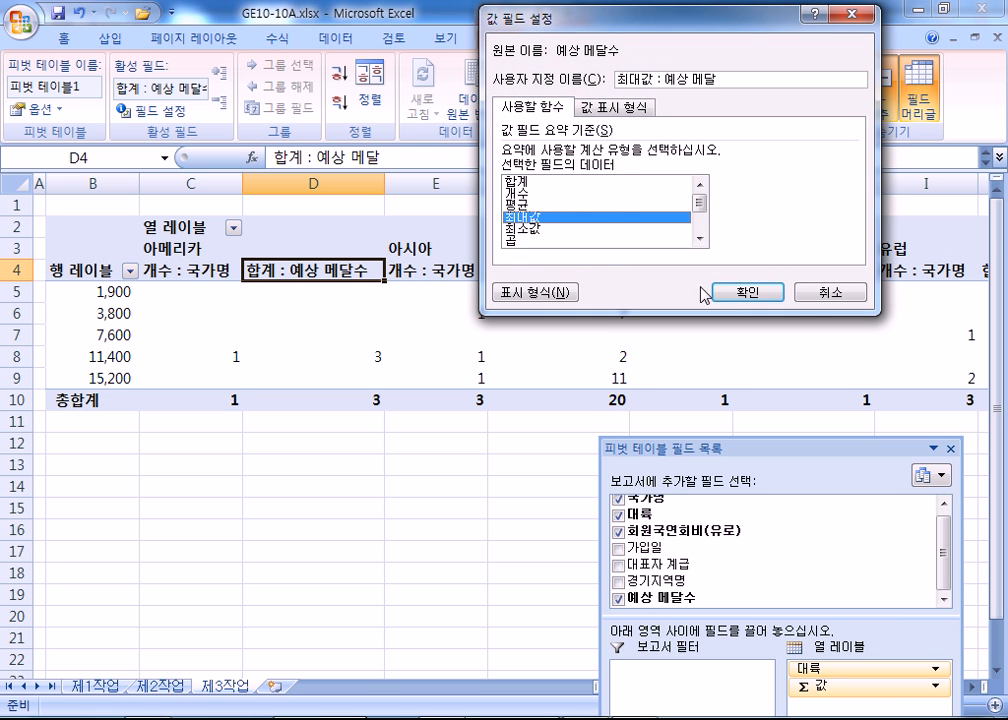
click(716, 292)
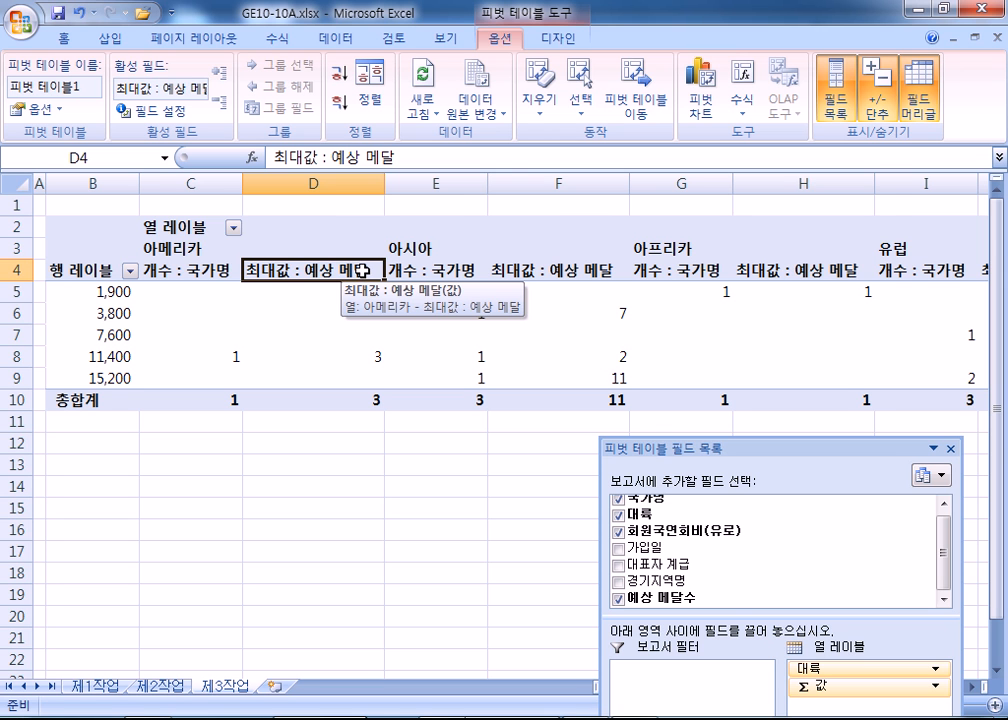
Set the custom name of the pivot table's 예상 메달수 value field to 최대값 : 예상 메달 수
double_click(362, 268)
click(765, 83)
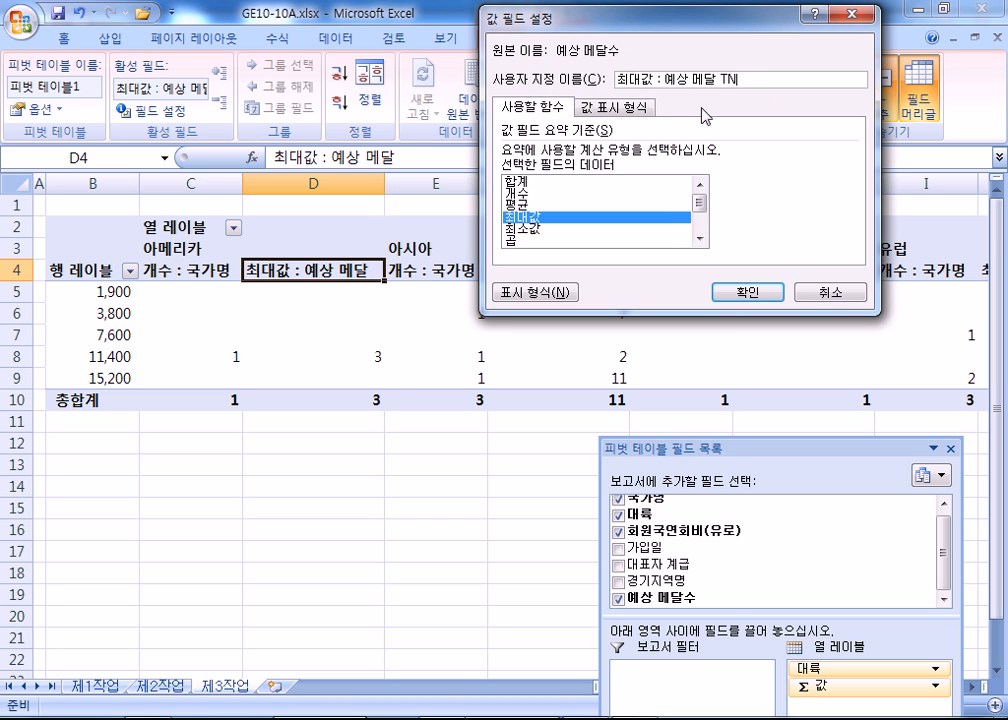
text(수)
key(Return)
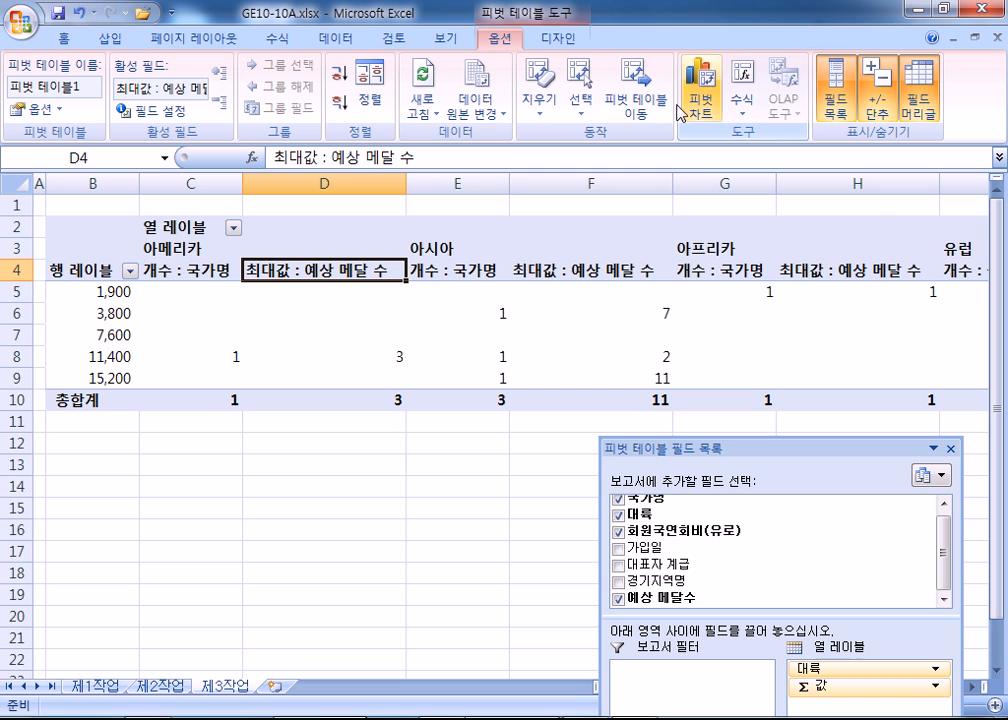
Review the value field settings of the 최대값 : 예상 메달 수 field
double_click(348, 272)
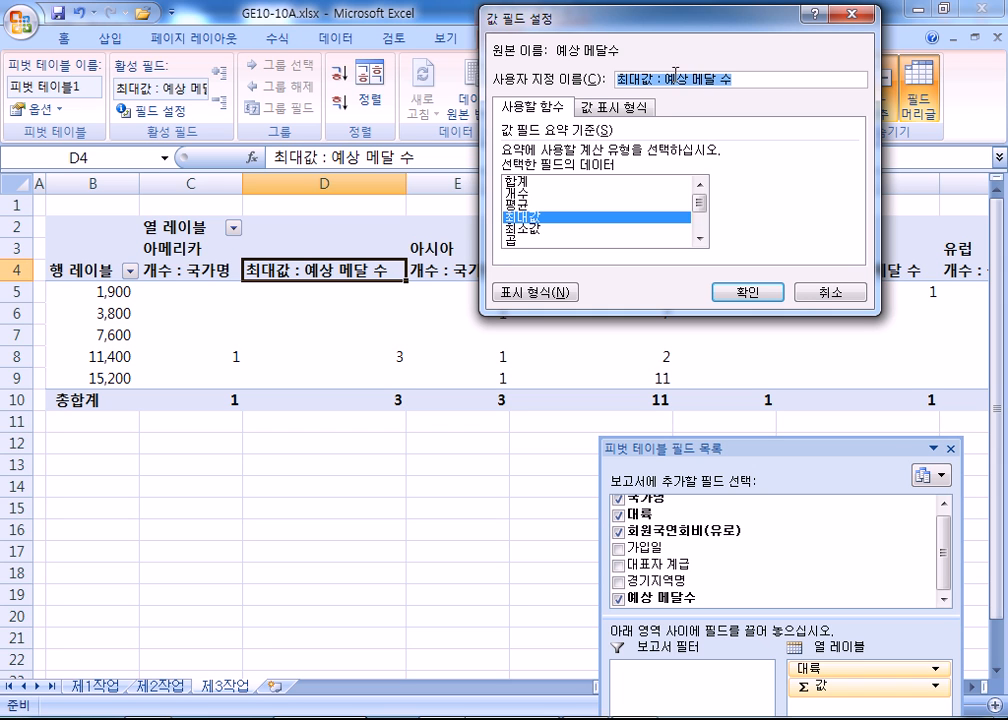
mouse_move(717, 78)
mouse_down()
mouse_move(672, 80)
mouse_move(751, 86)
mouse_move(713, 78)
mouse_up()
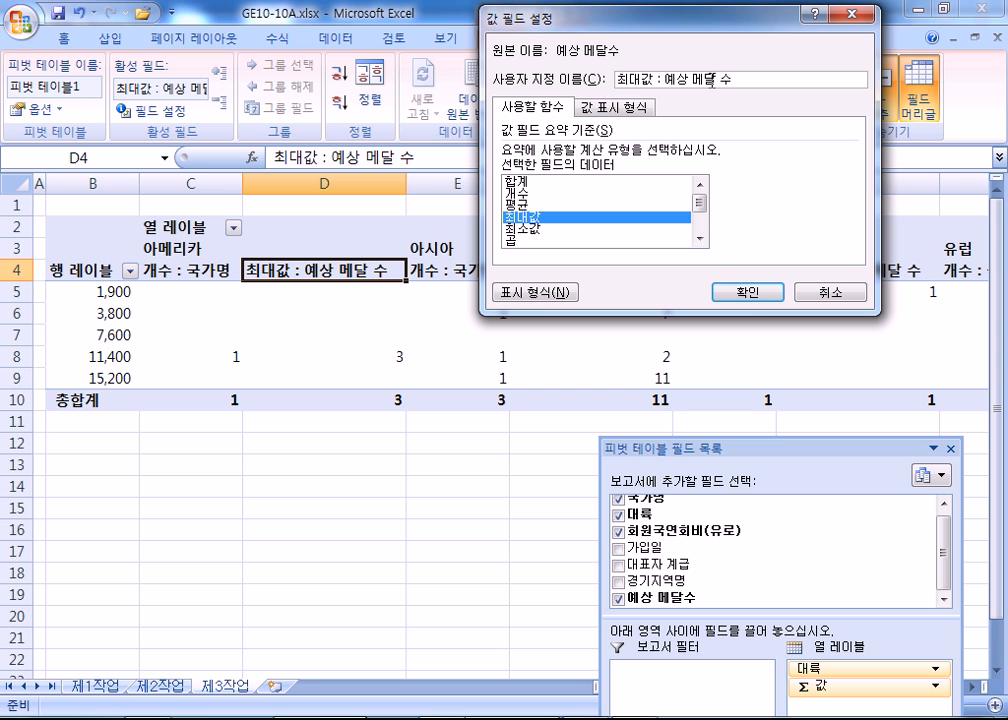
click(741, 293)
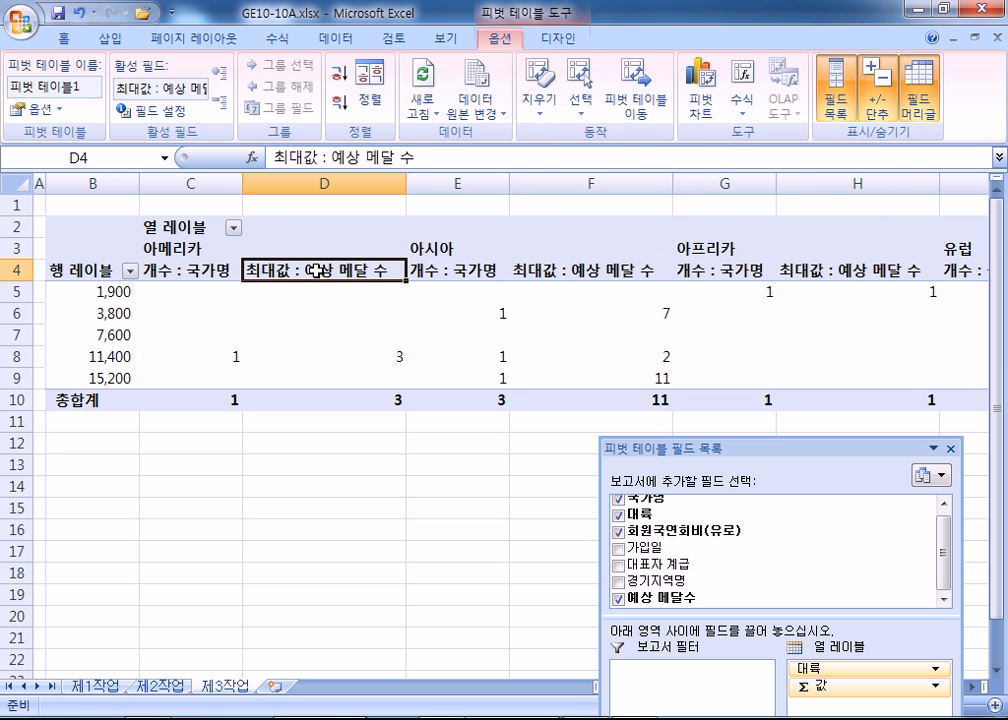
Rename the pivot table's column label heading in C2 as 대륙
click(165, 226)
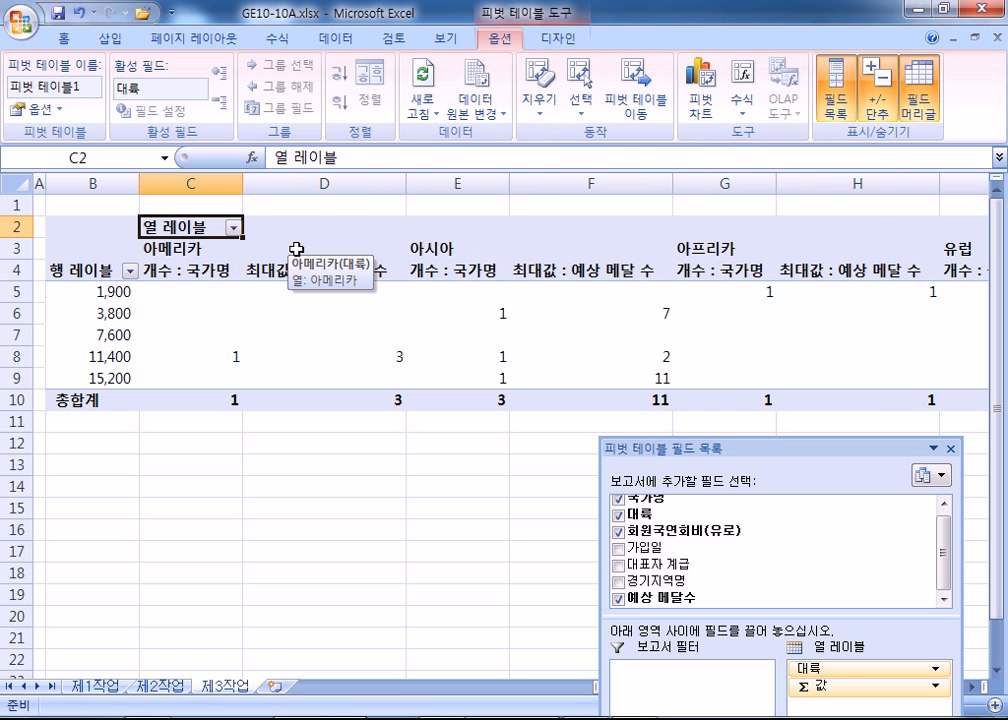
text(대륙)
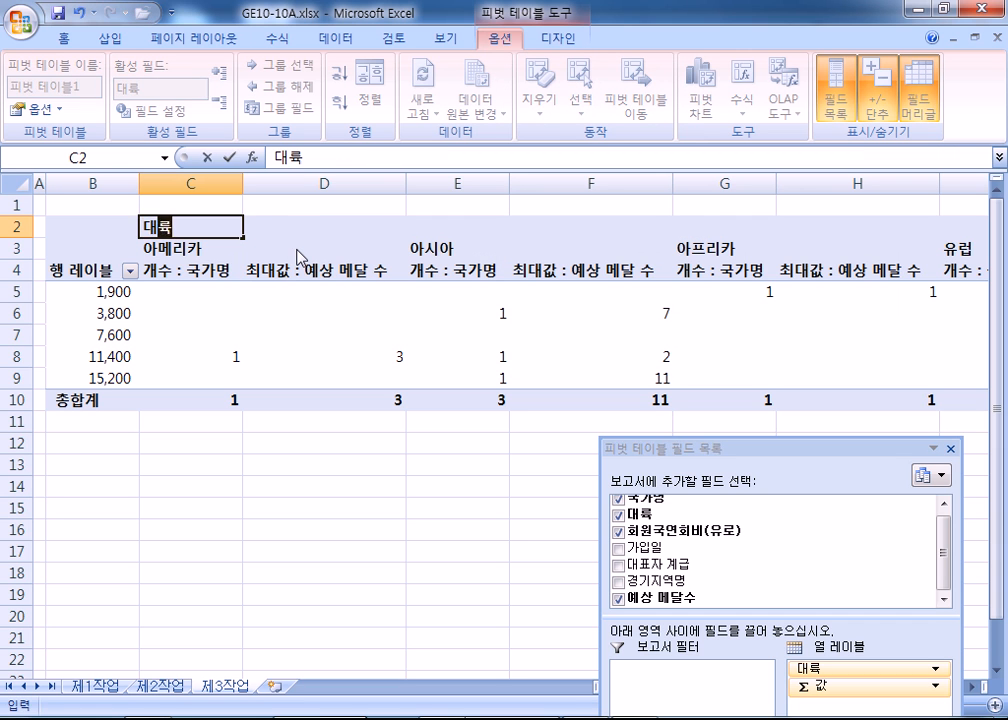
key(Return)
Rename the pivot table's row label heading in B4 as 회원국 연회비(유로)
click(103, 270)
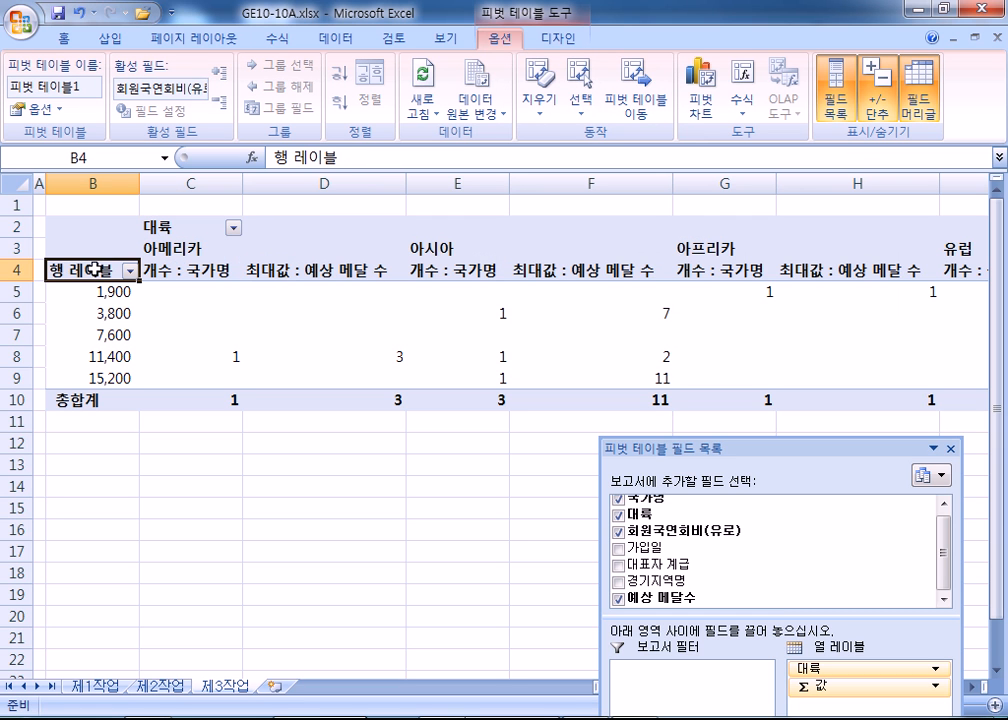
text(회우너국)
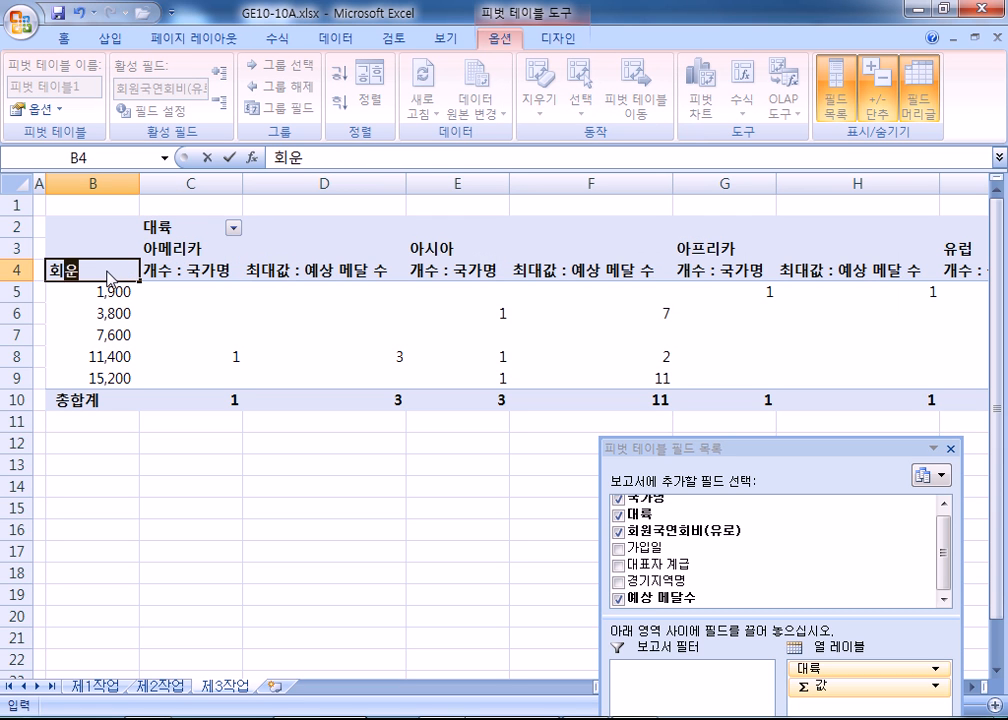
key(BackSpace)
key(BackSpace)
key(BackSpace)
text(원국)
text( 연회비(유)
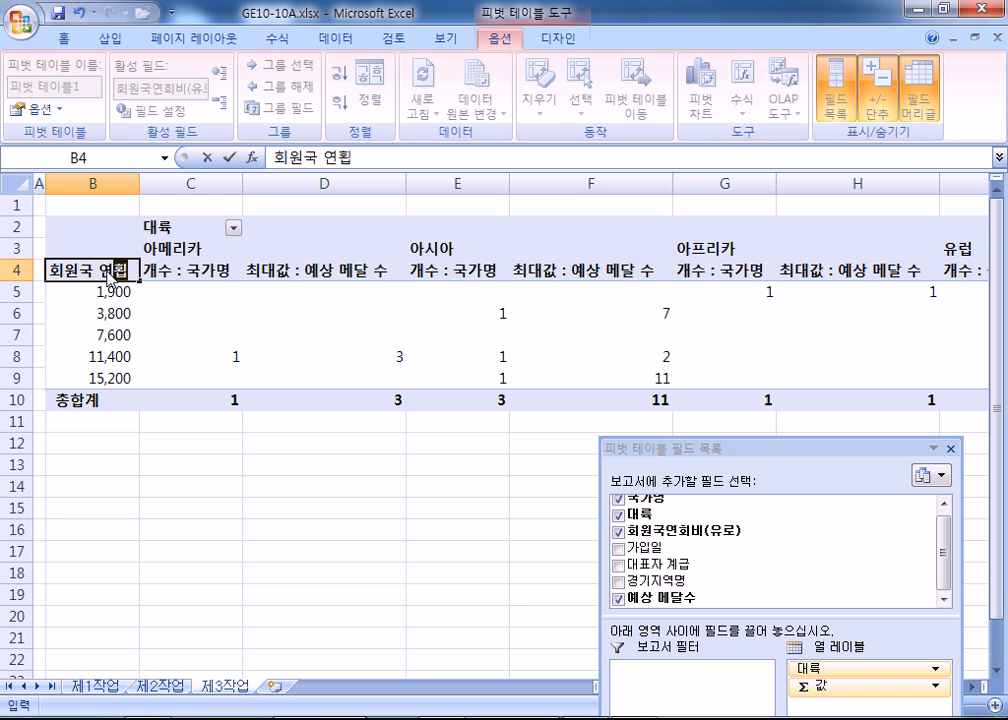
text(로))
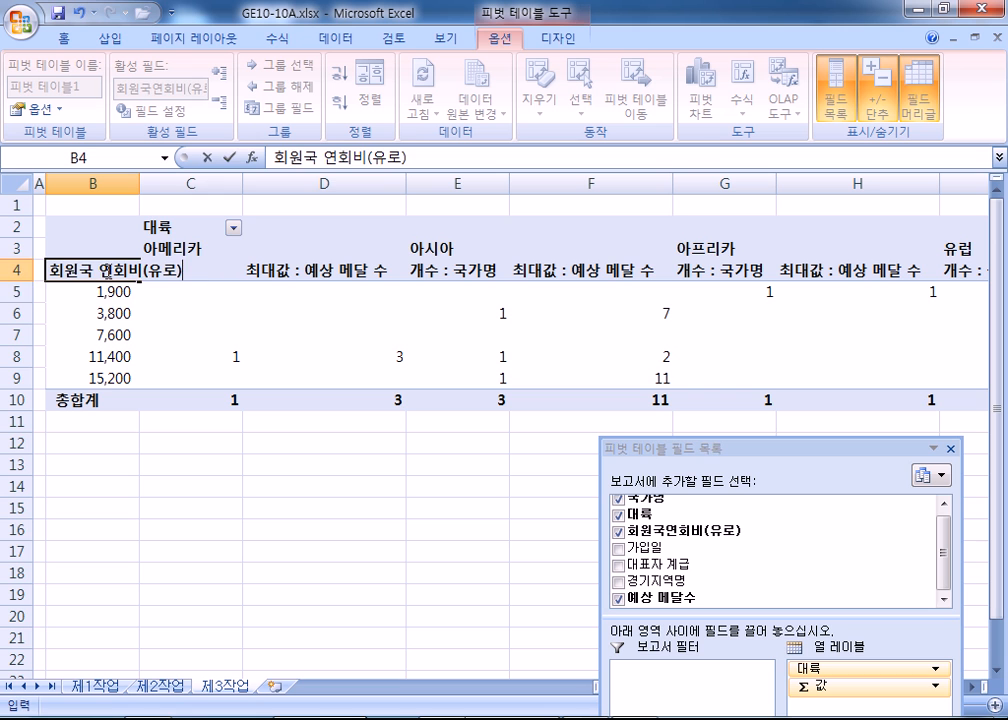
key(Return)
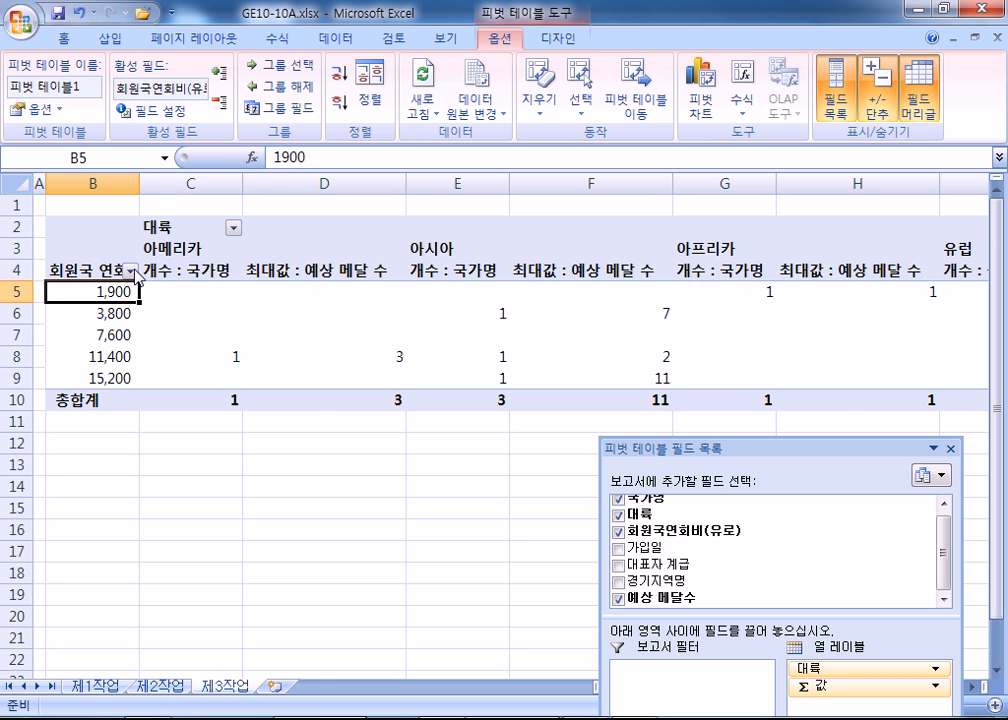
Auto-fit column B so the full 회원국 연회비(유로) heading fits
double_click(139, 182)
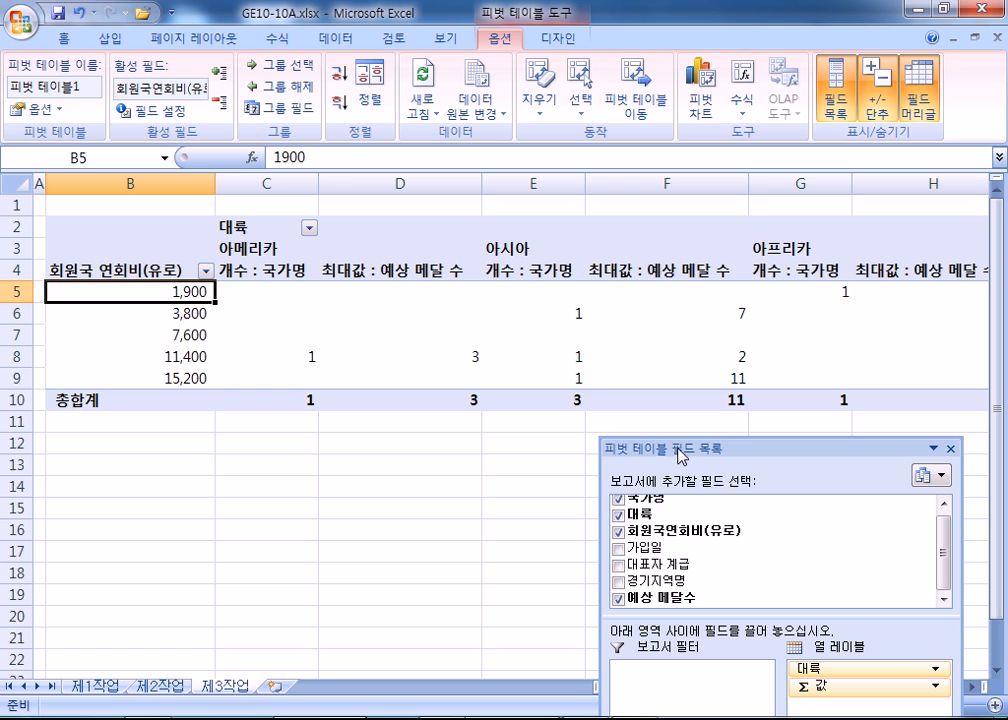
click(99, 226)
click(117, 263)
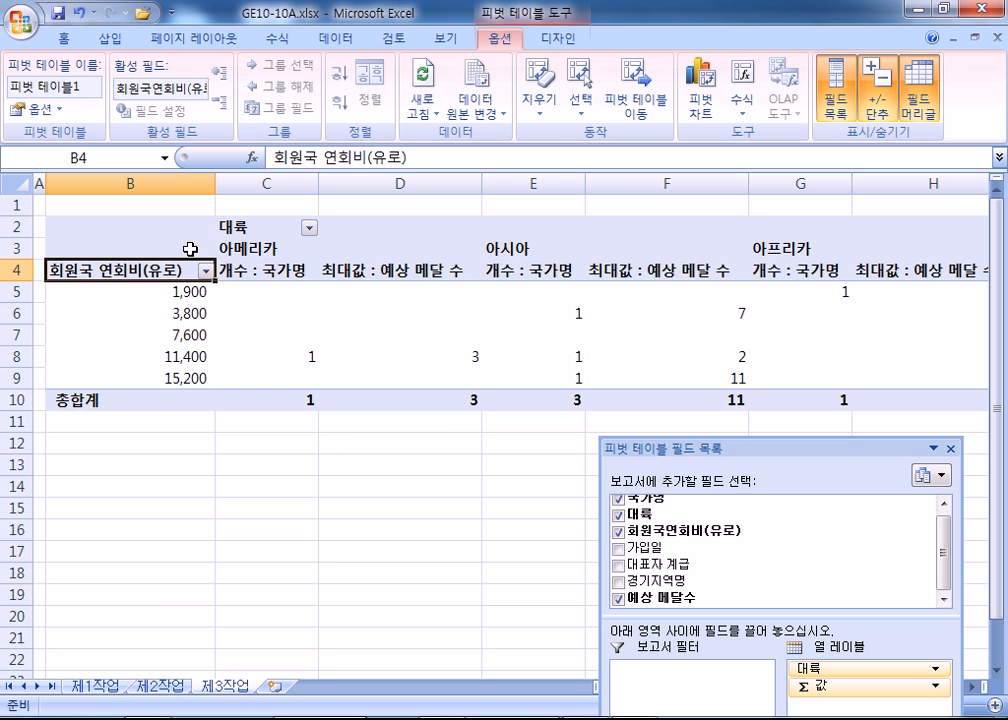
drag(213, 187, 104, 187)
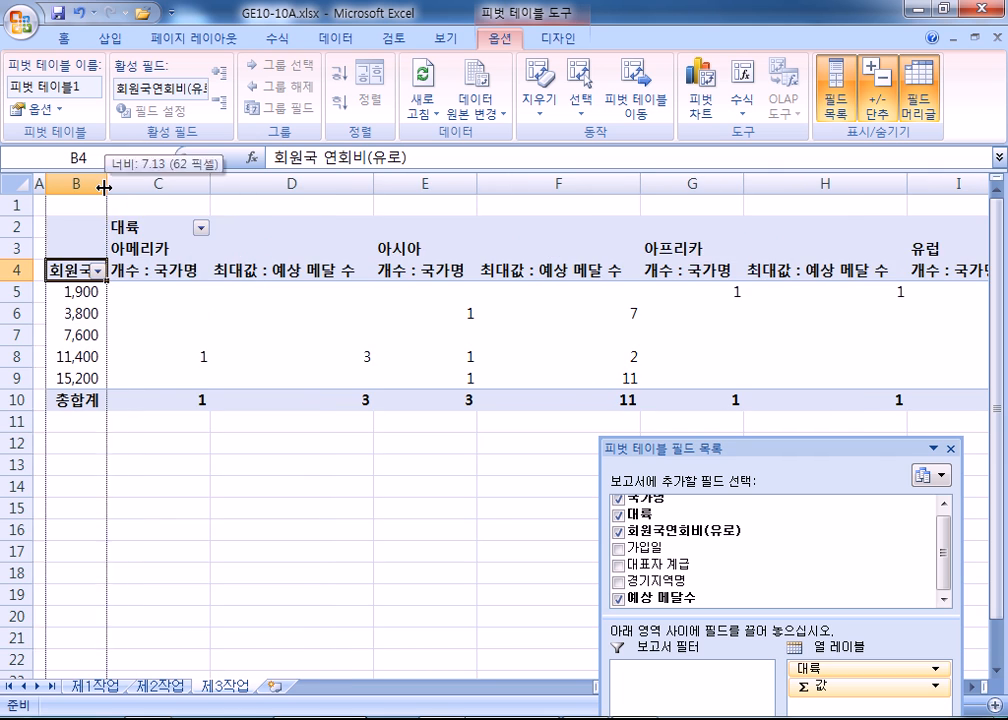
double_click(104, 187)
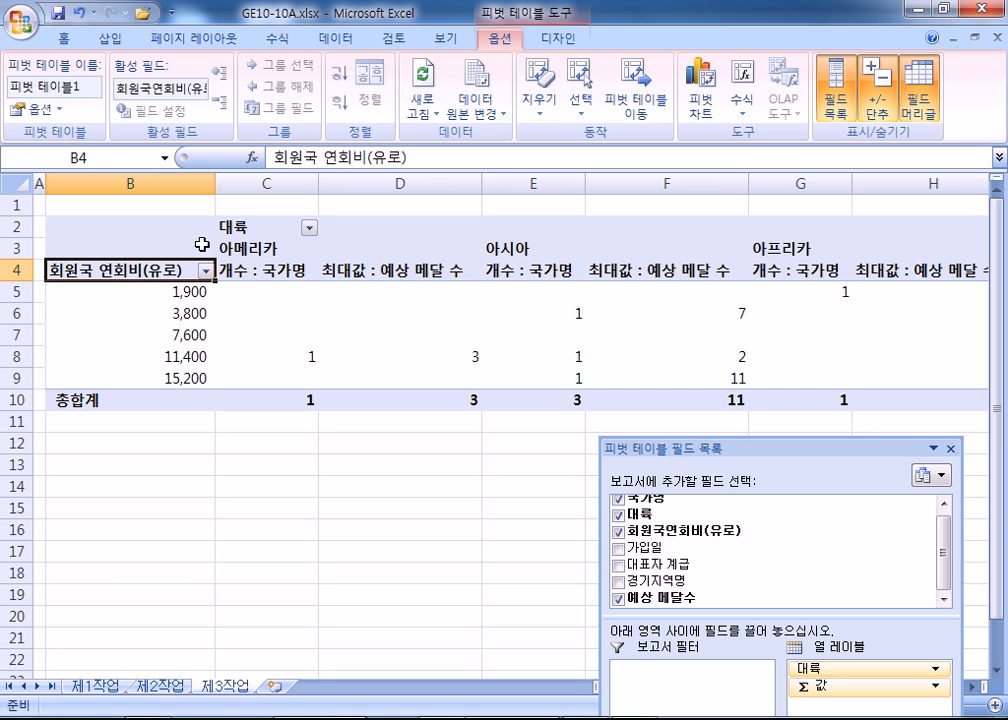
Dock the floating pivot table field list beside the worksheet
click(233, 227)
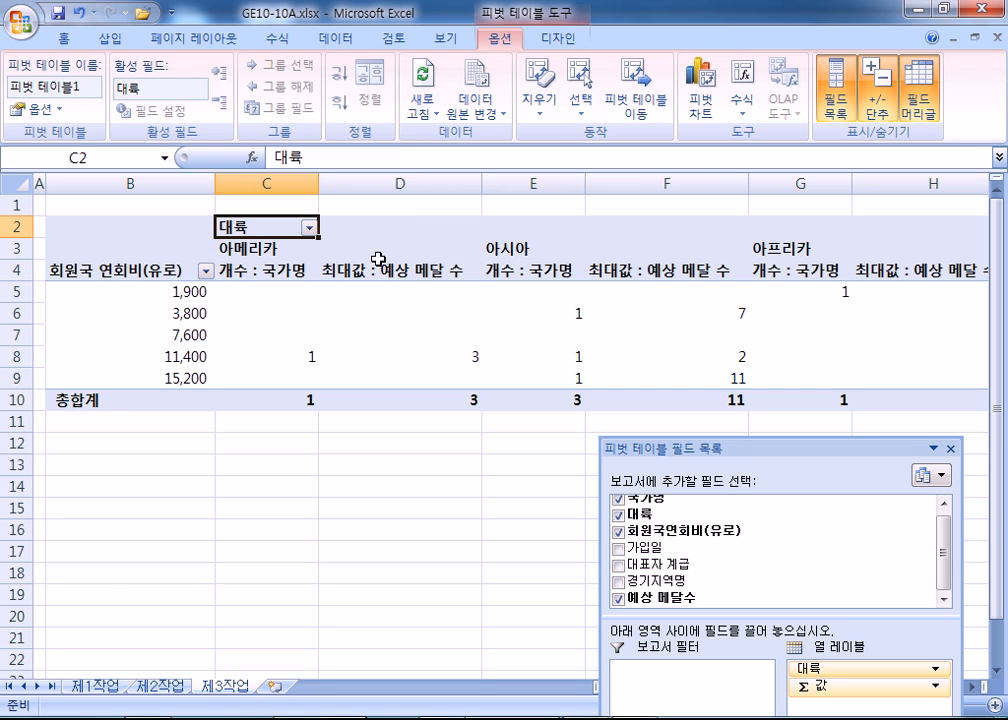
drag(646, 447, 611, 143)
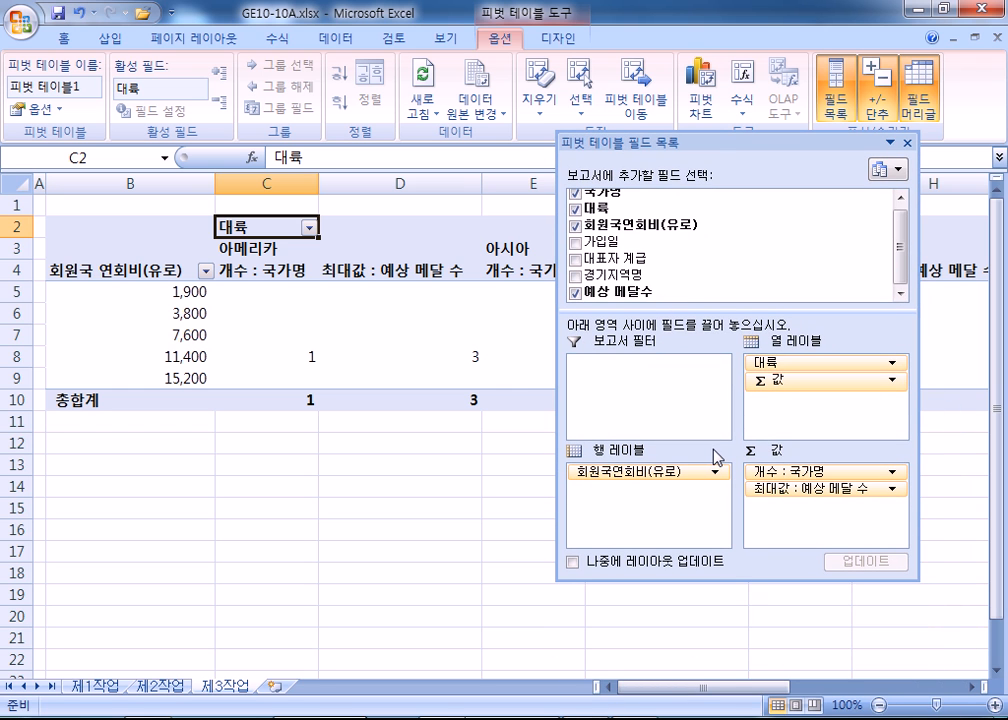
drag(627, 143, 745, 191)
Group the 회원국 연회비(유로) row values from 0 to 20000 in intervals of 5000
click(222, 315)
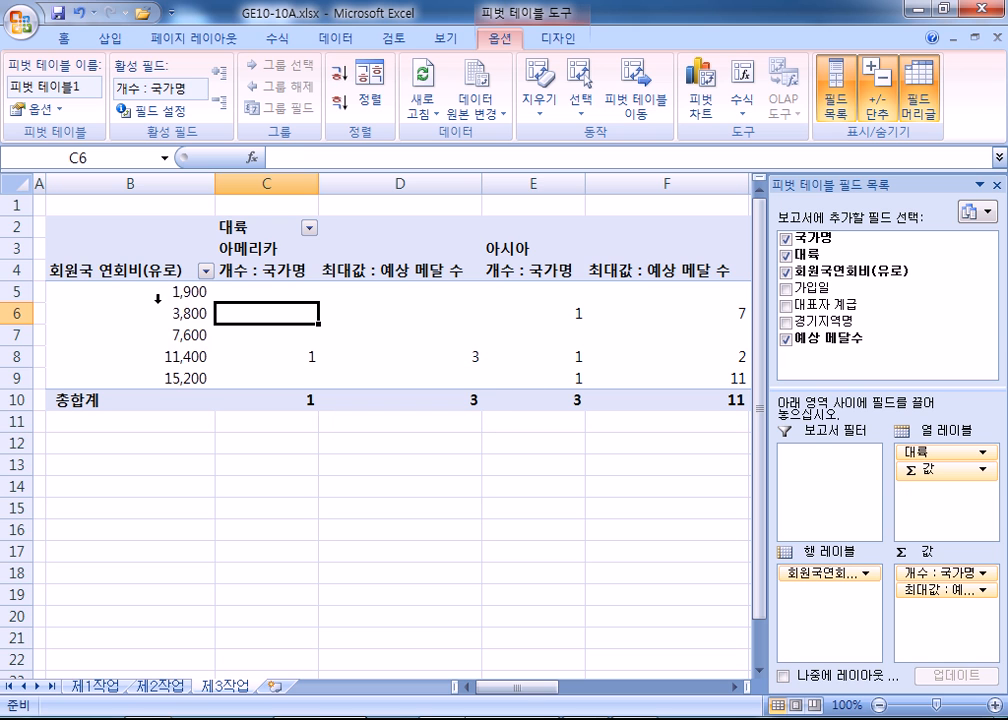
click(180, 313)
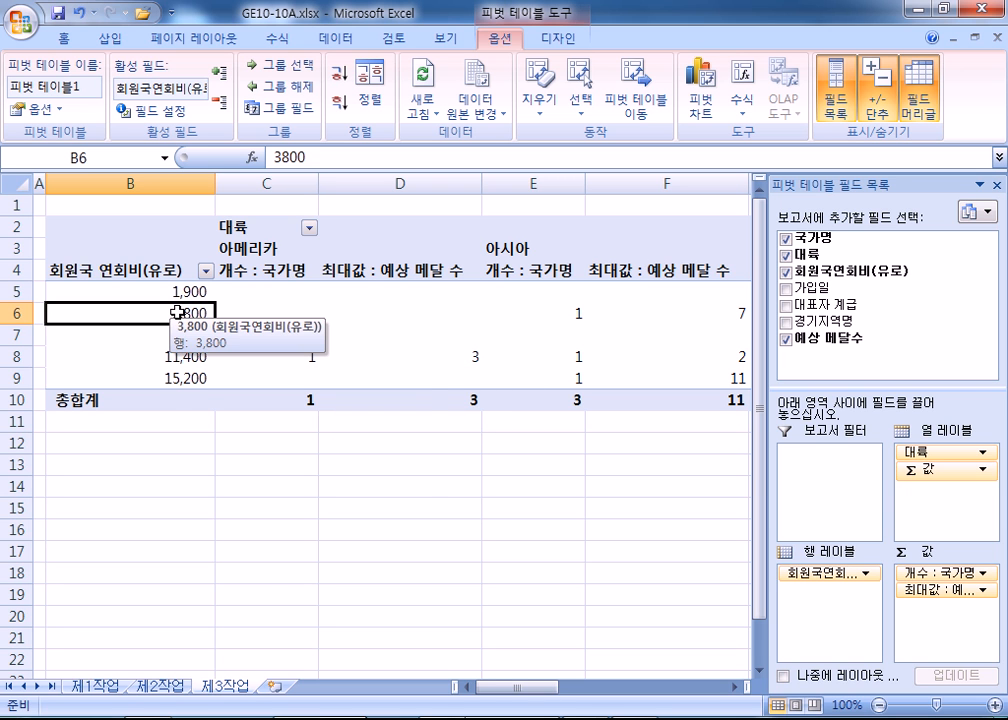
right_click(178, 313)
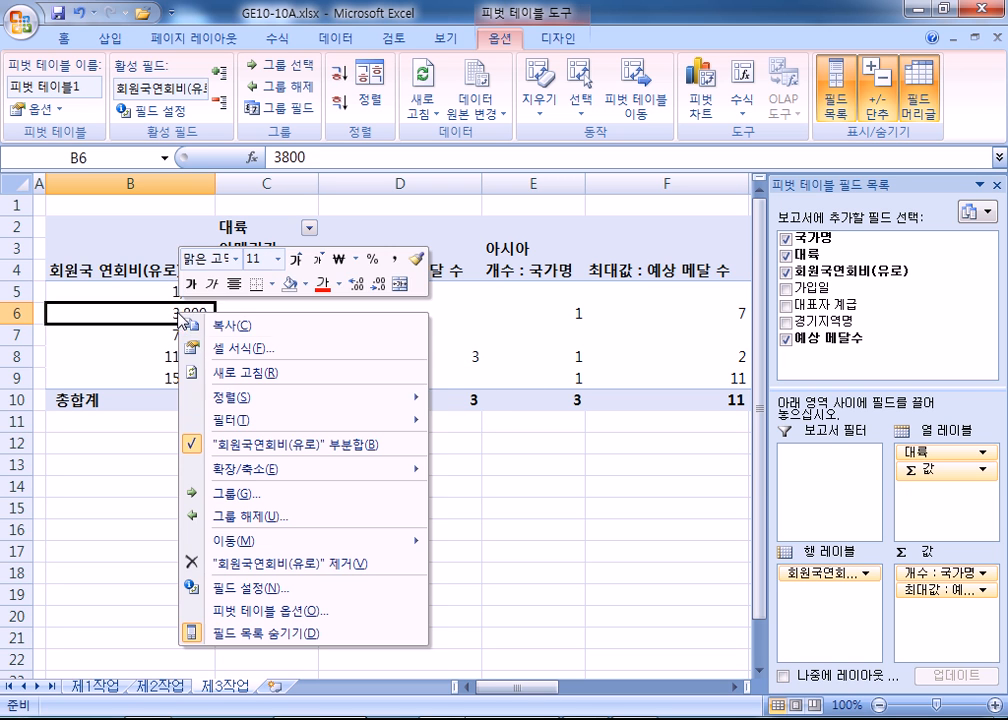
click(243, 500)
drag(230, 424, 357, 245)
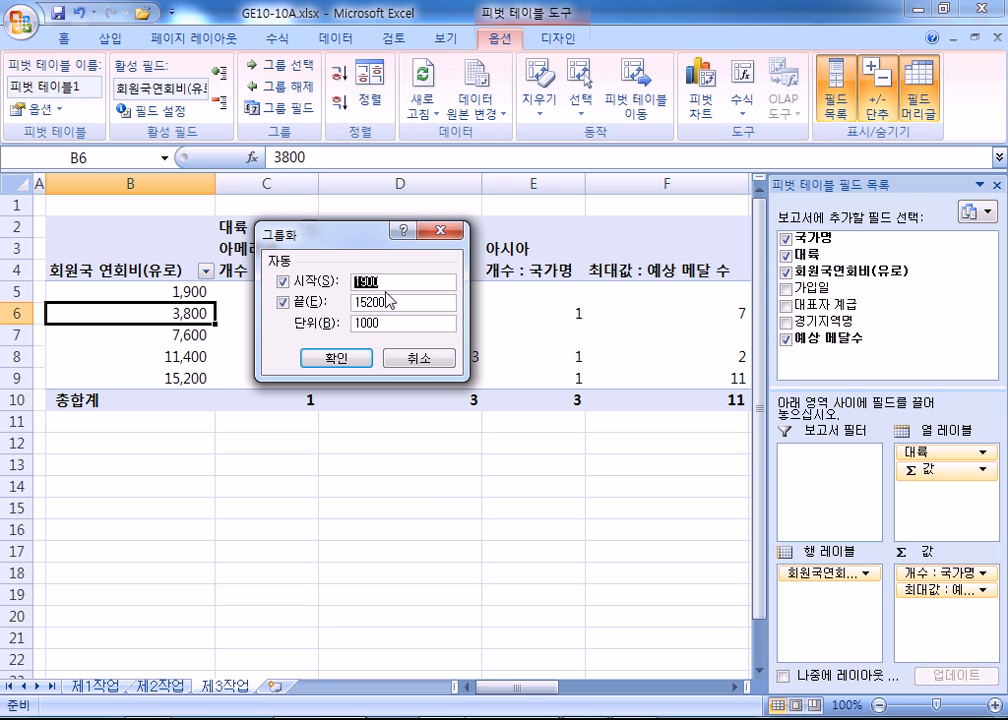
text(0)
key(Tab)
key(Tab)
text(20000)
key(Tab)
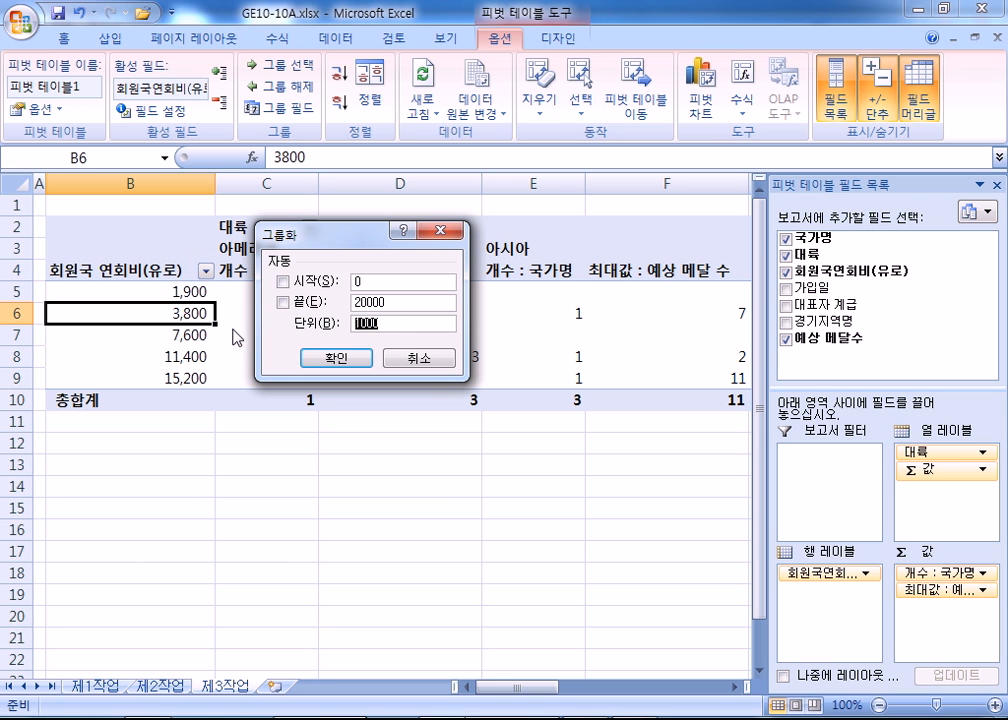
text(5)
click(335, 358)
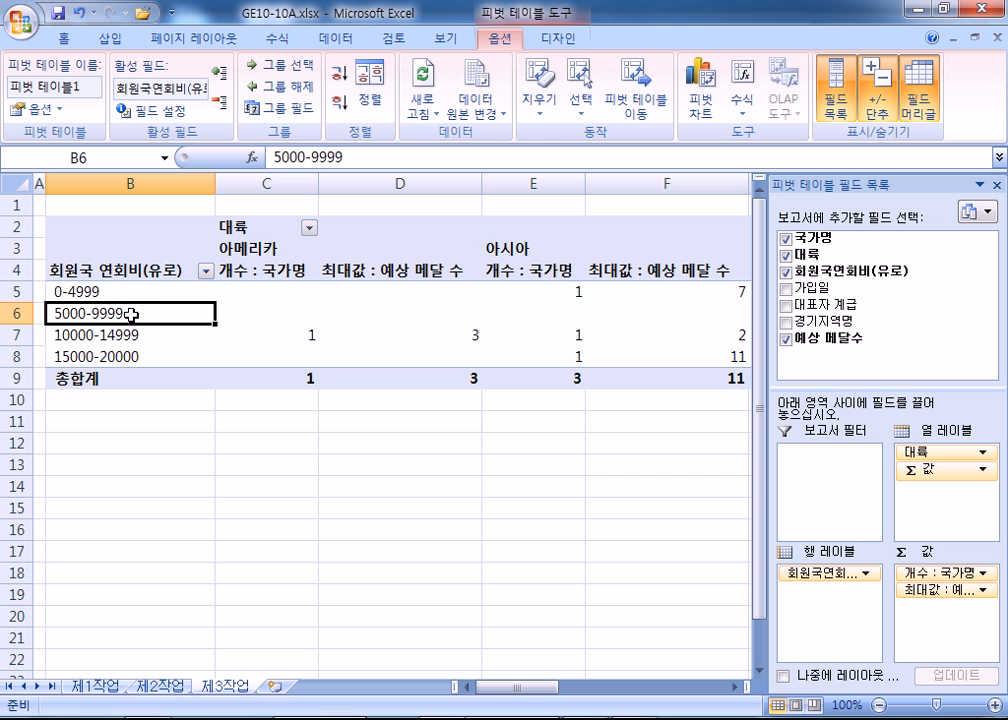
Review the start, end and interval grouping settings of the 회원국 연회비(유로) row field
right_click(119, 314)
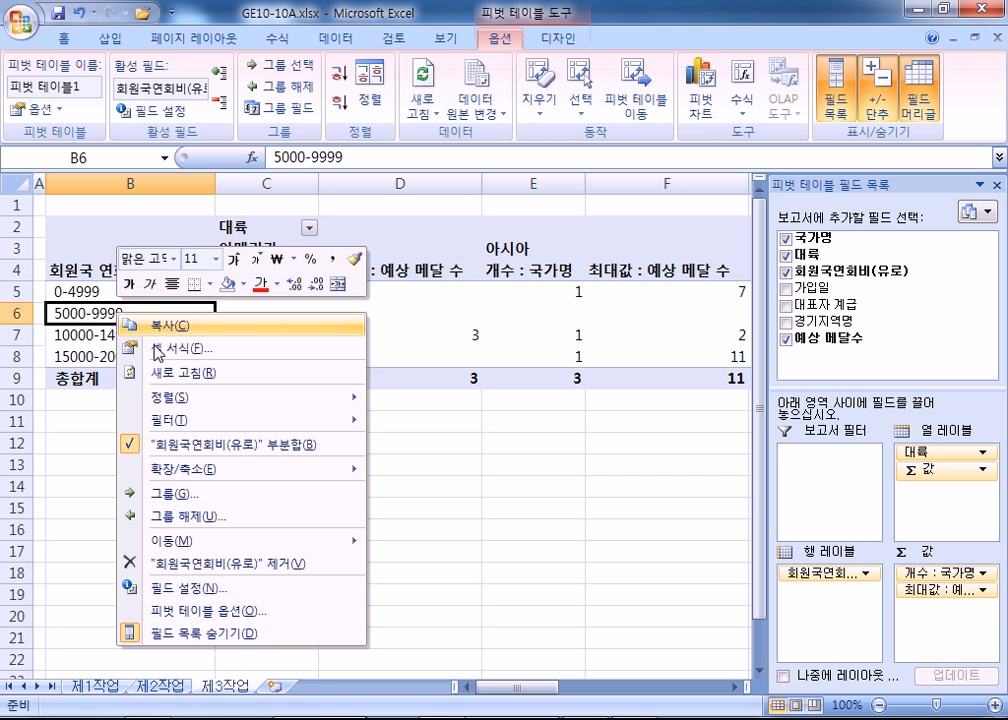
click(180, 492)
drag(199, 396, 1006, 207)
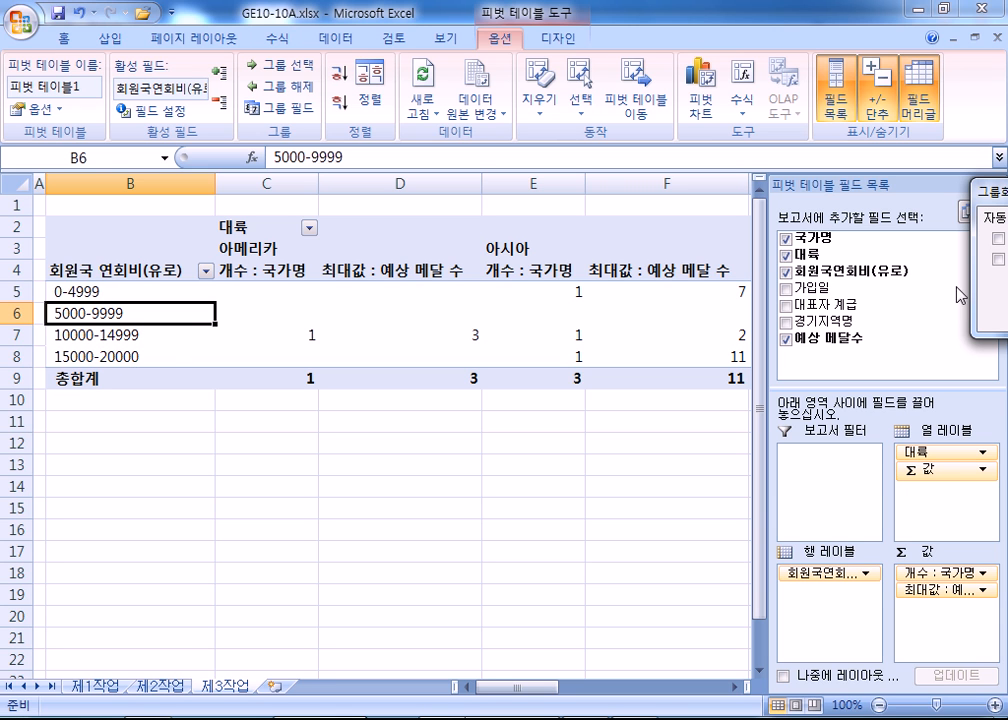
drag(990, 191, 240, 246)
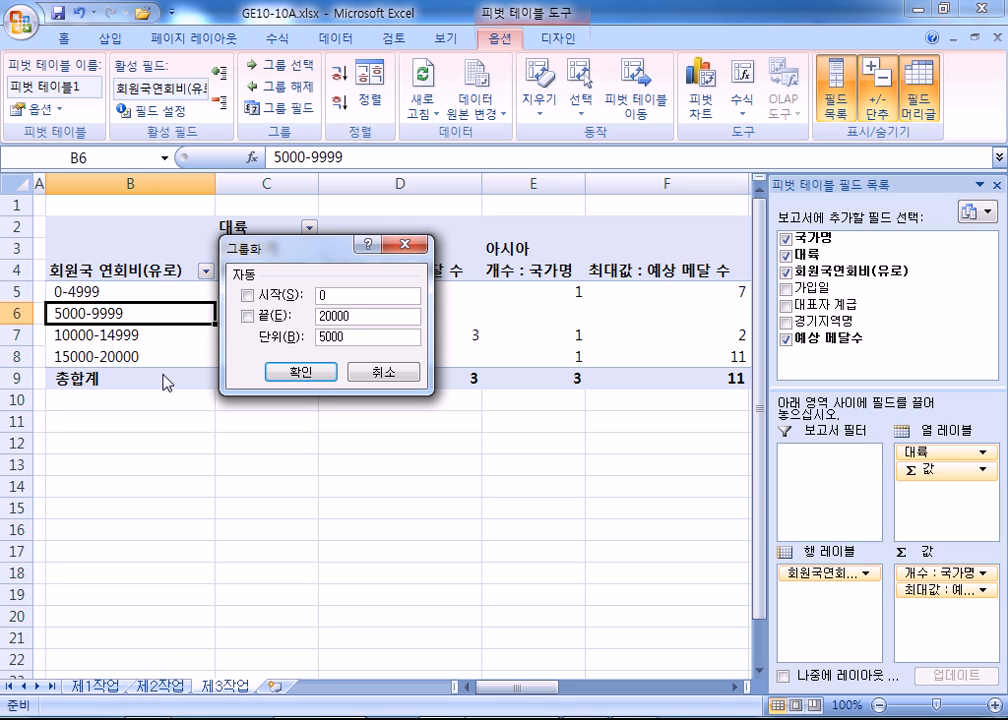
click(304, 372)
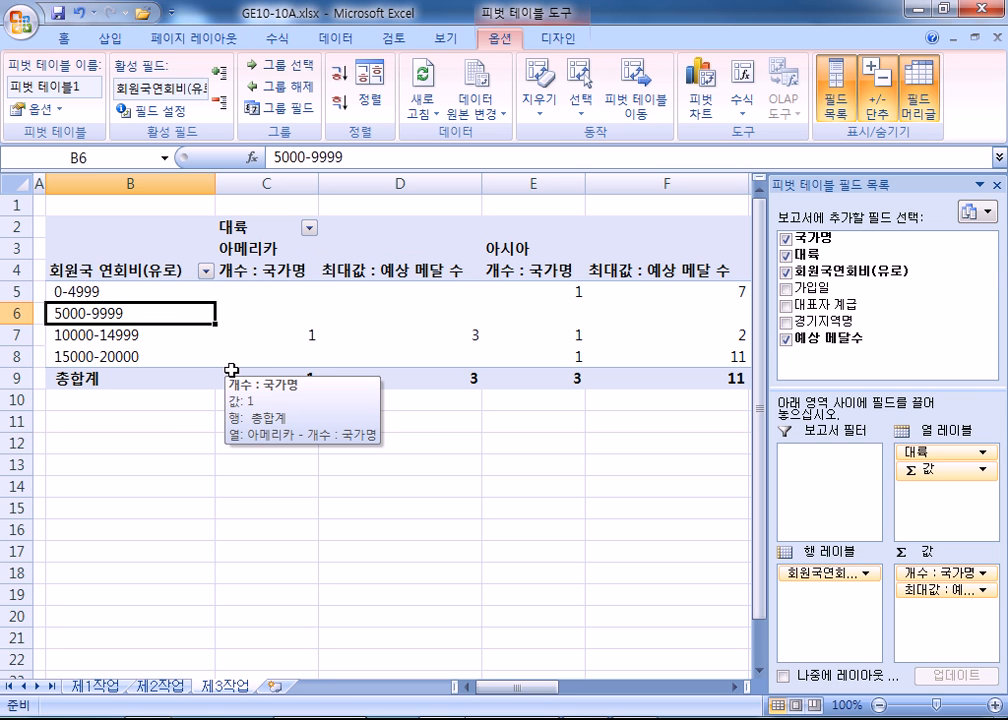
In the pivot table options, merge and centre cells with labels and show * in empty cells
click(40, 110)
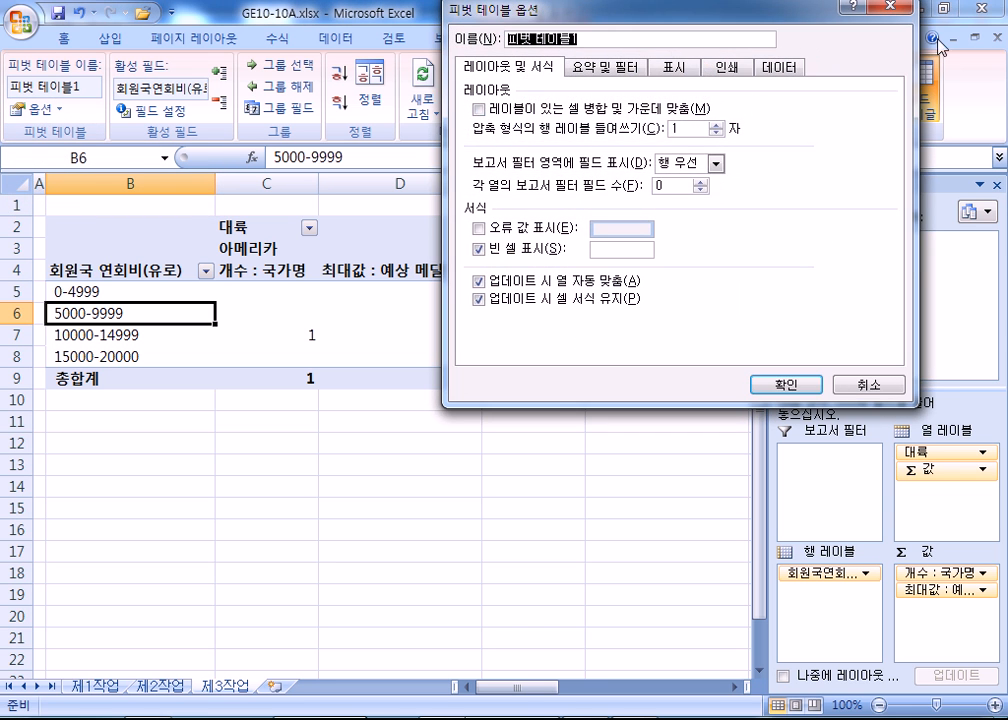
click(899, 9)
click(36, 110)
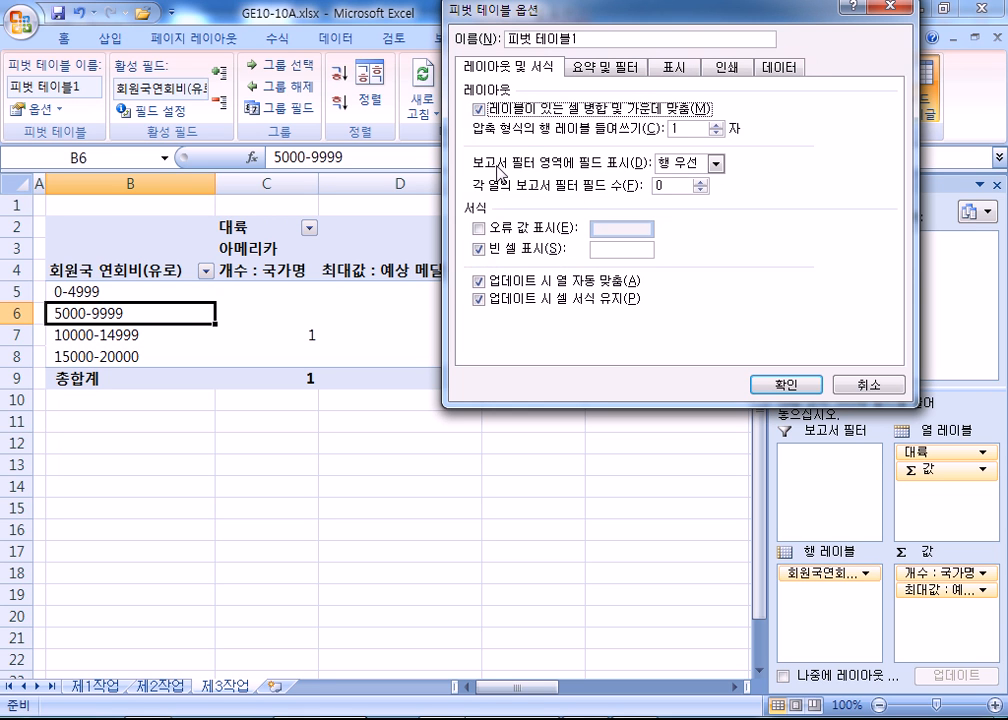
click(601, 251)
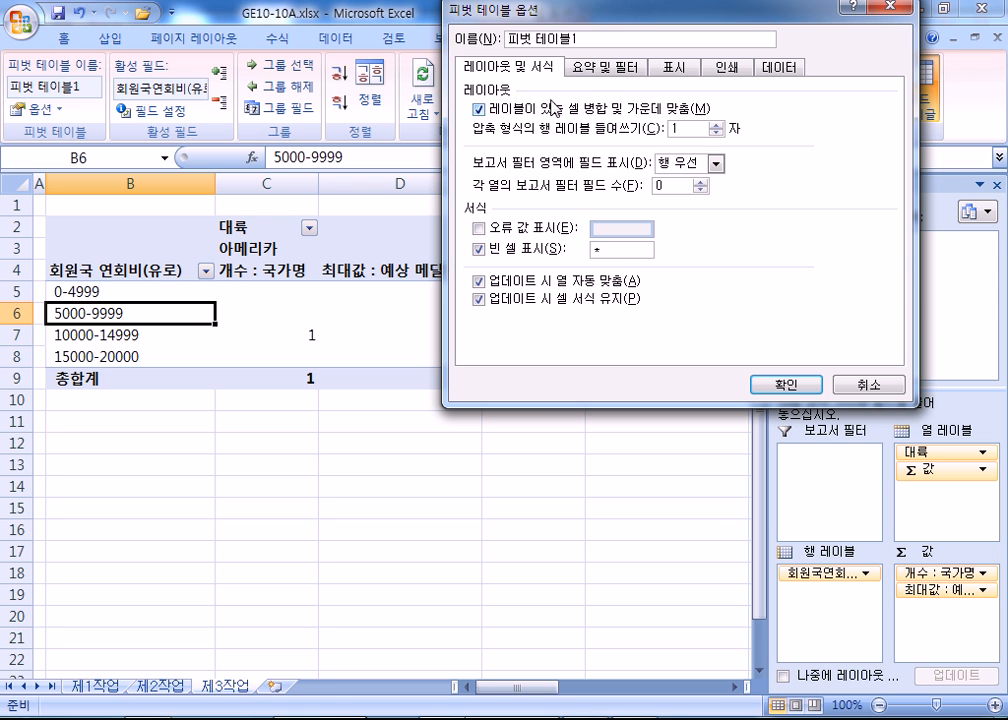
Turn off the row grand totals in the pivot table options and apply the options
click(597, 70)
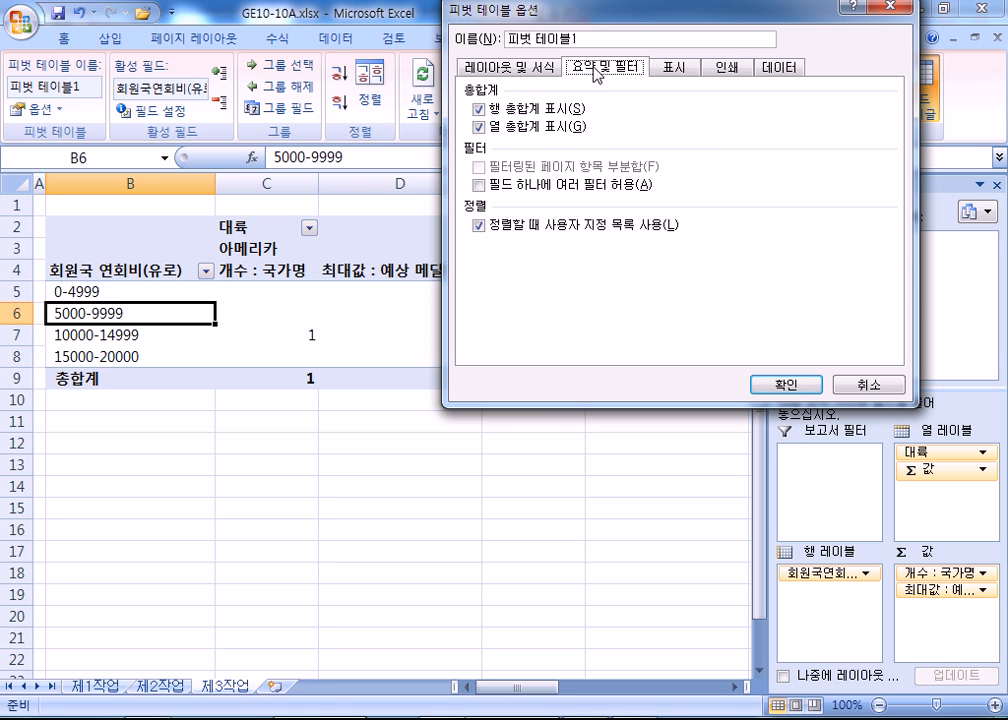
click(478, 111)
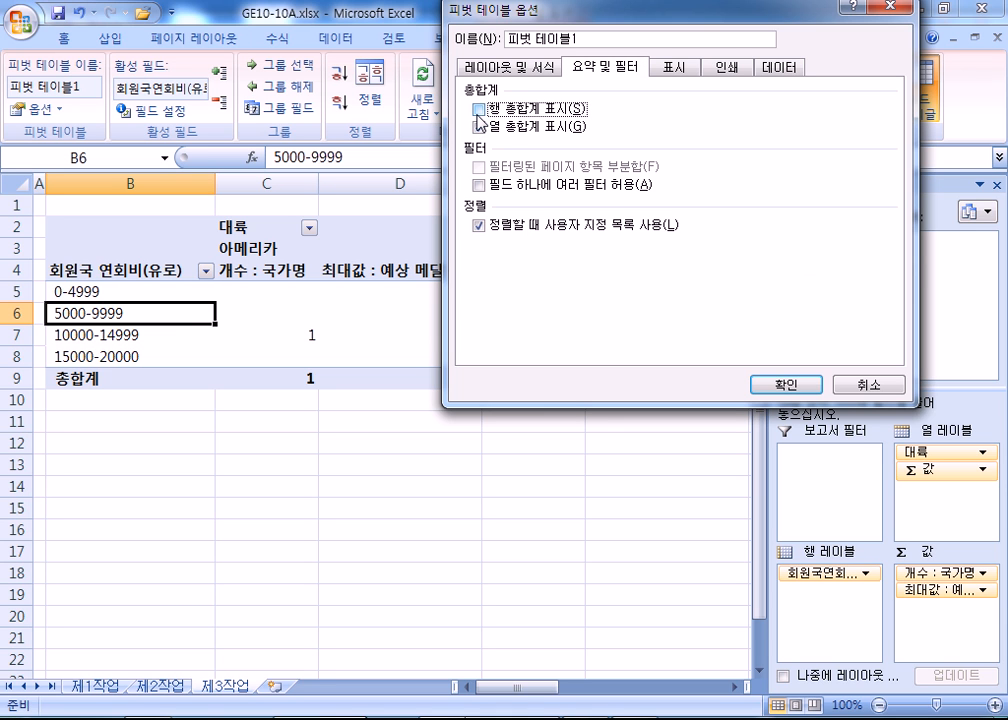
click(786, 384)
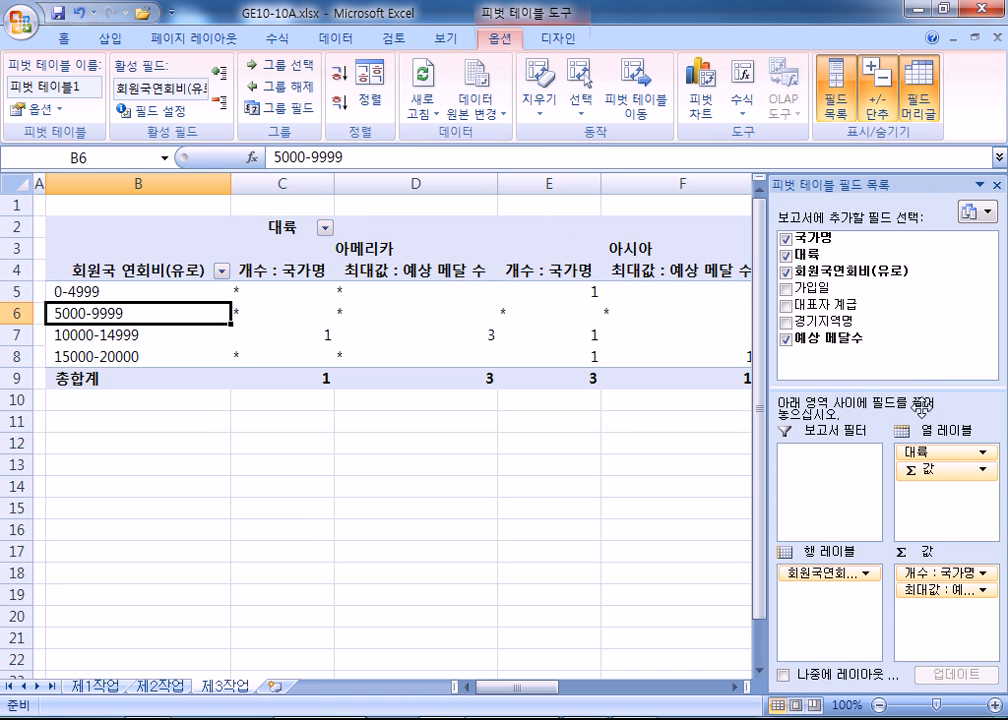
Move the field list off the pivot table and format values C5:J9 with comma style and centre alignment
drag(860, 184, 701, 513)
drag(247, 290, 802, 379)
click(63, 38)
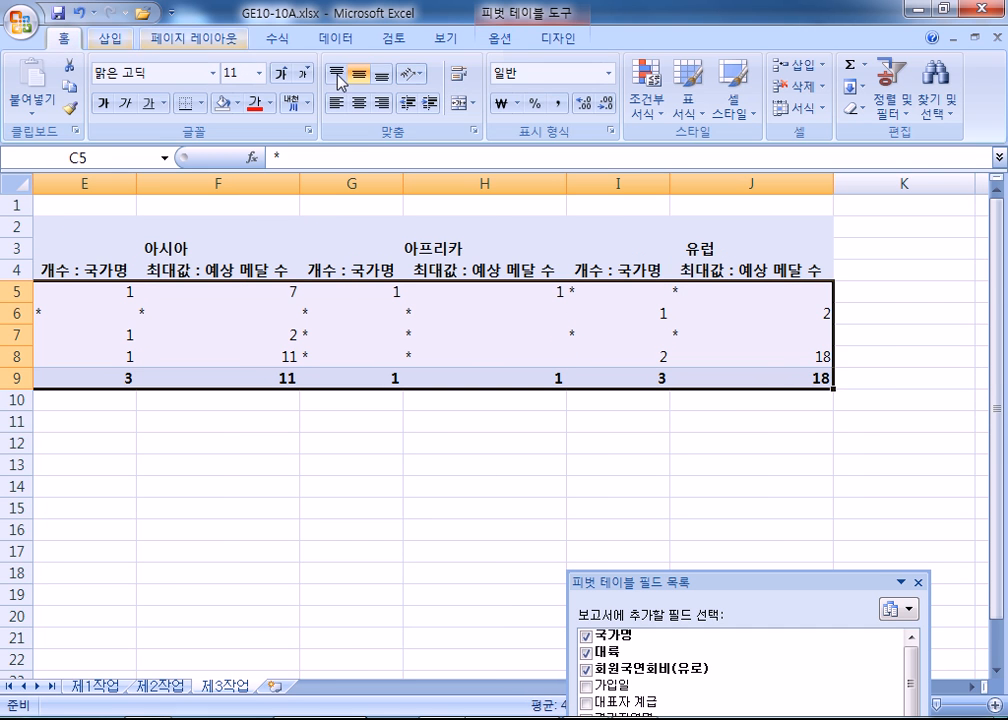
click(557, 105)
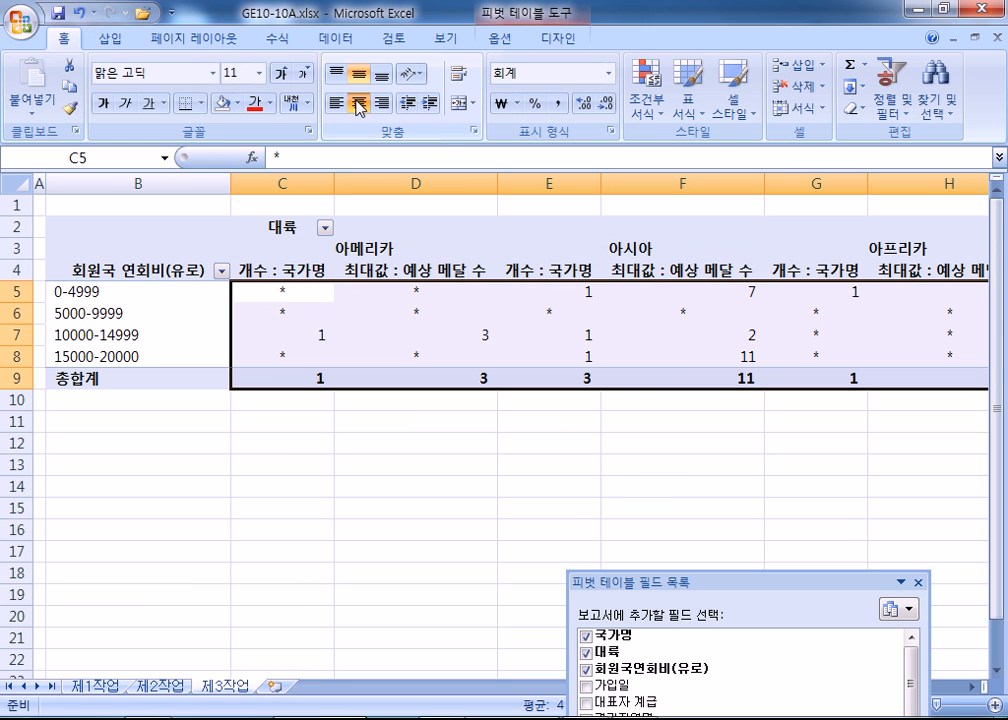
click(371, 250)
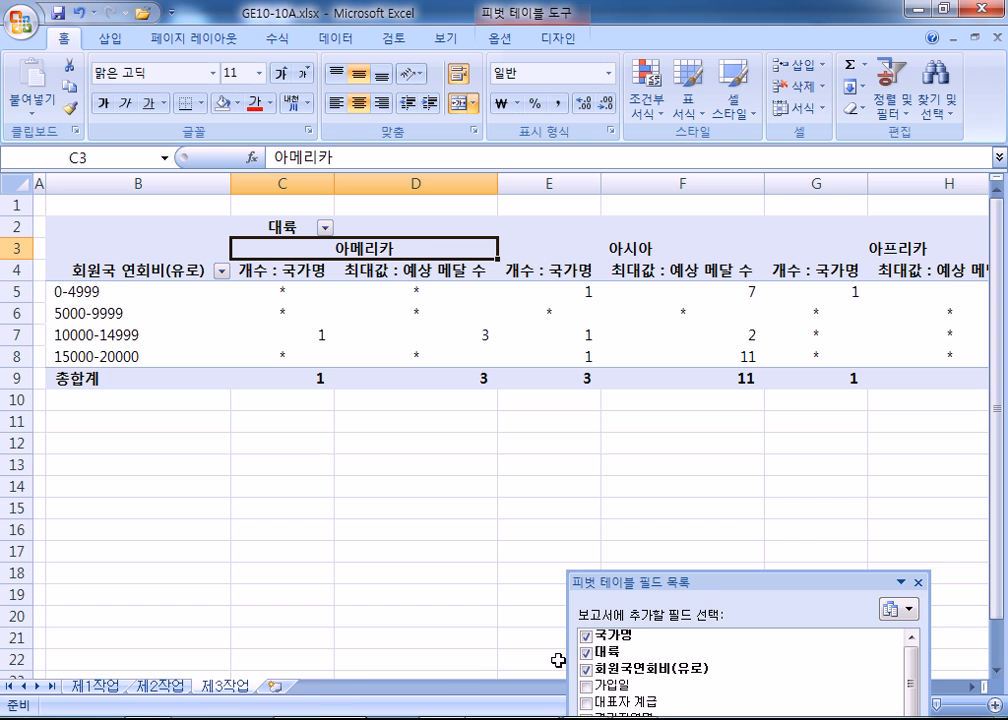
Move the field list off the pivot table's columns and sort the 대륙 column labels in descending order
drag(704, 580, 265, 506)
drag(735, 695, 831, 697)
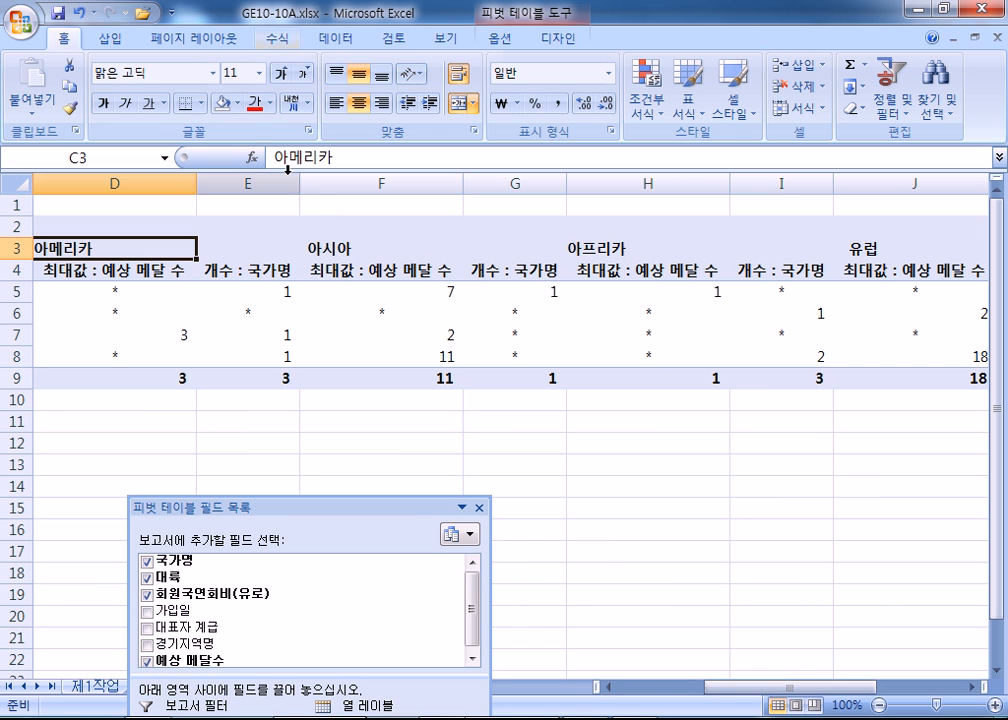
click(307, 233)
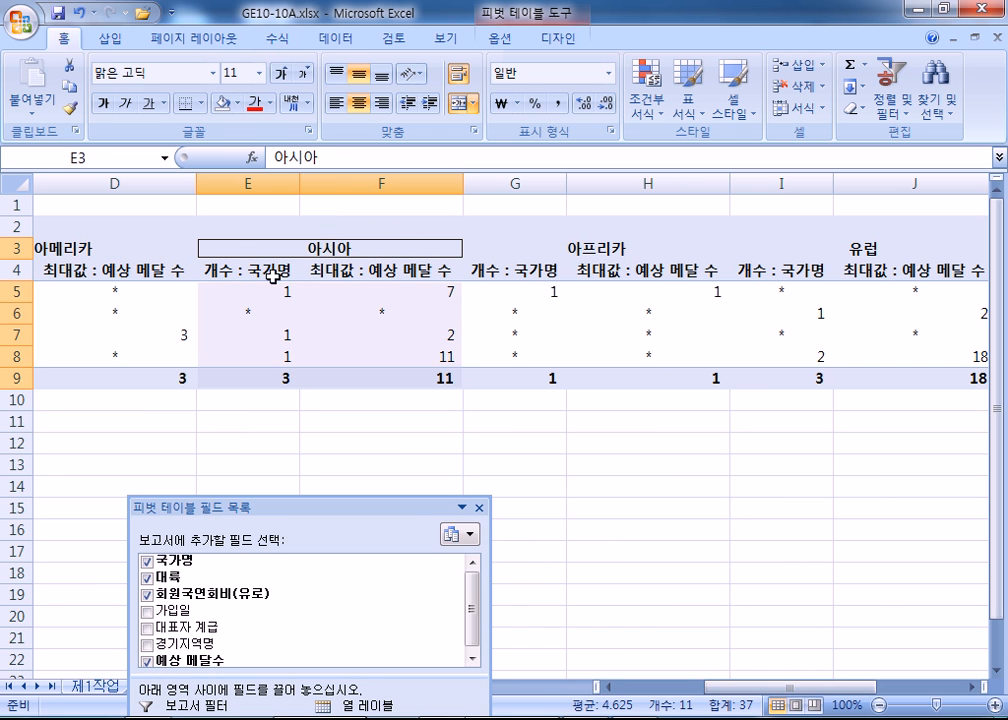
click(320, 252)
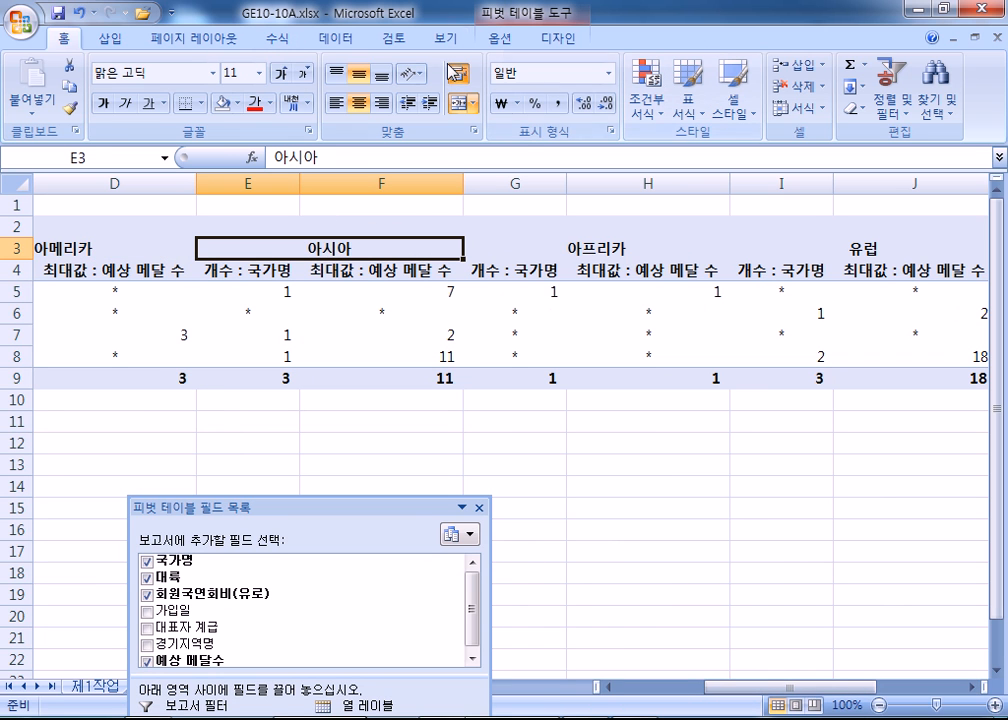
click(334, 38)
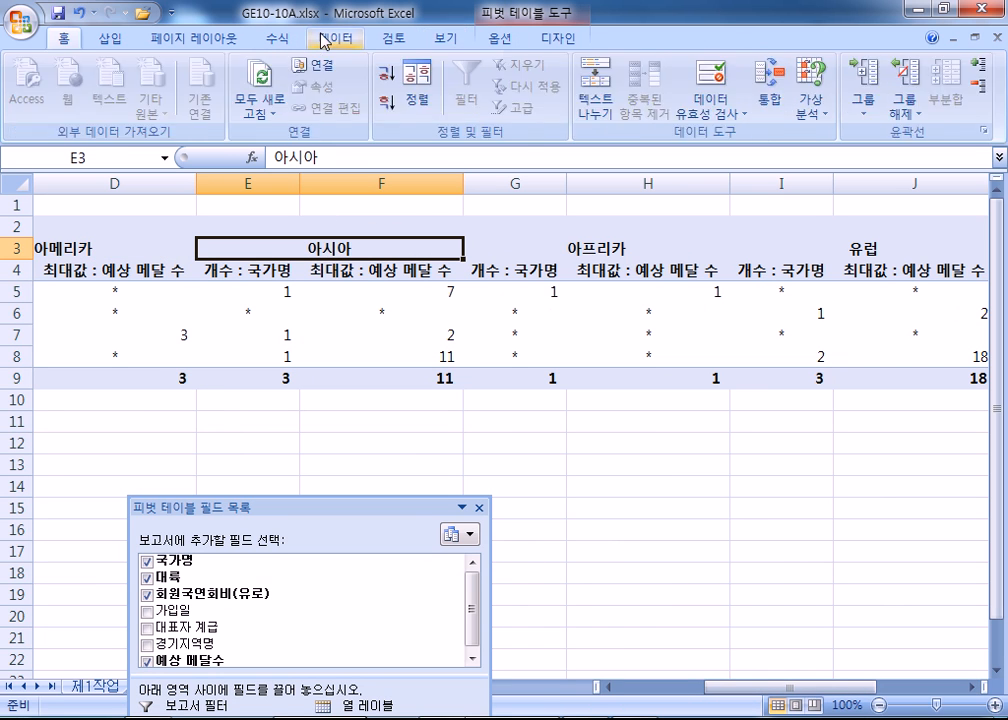
click(389, 108)
click(386, 74)
click(387, 101)
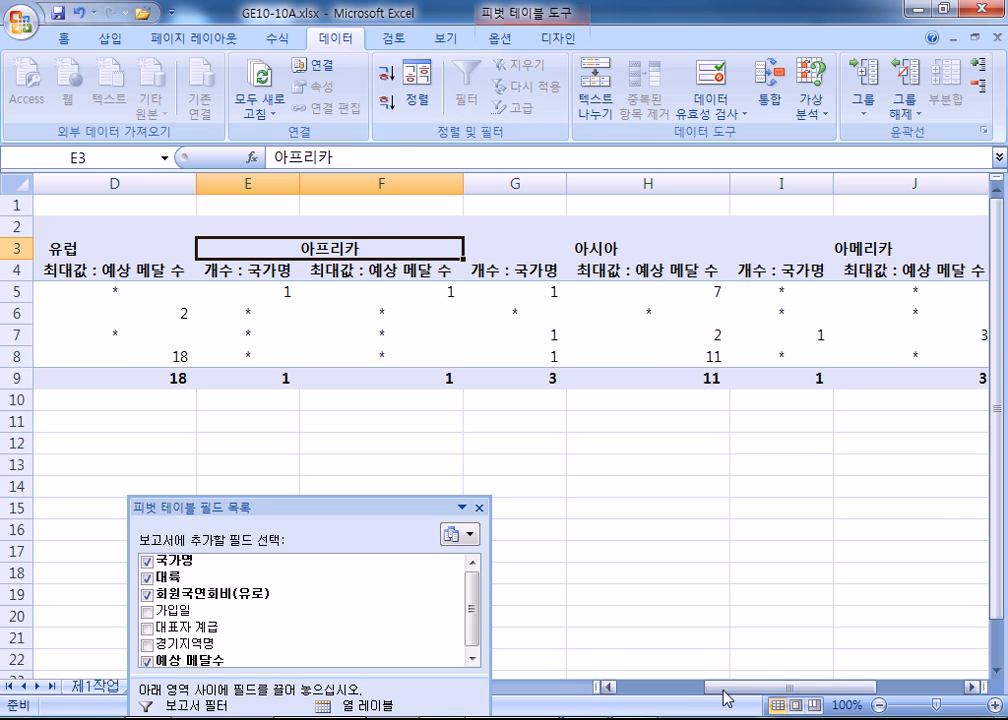
drag(739, 688, 640, 684)
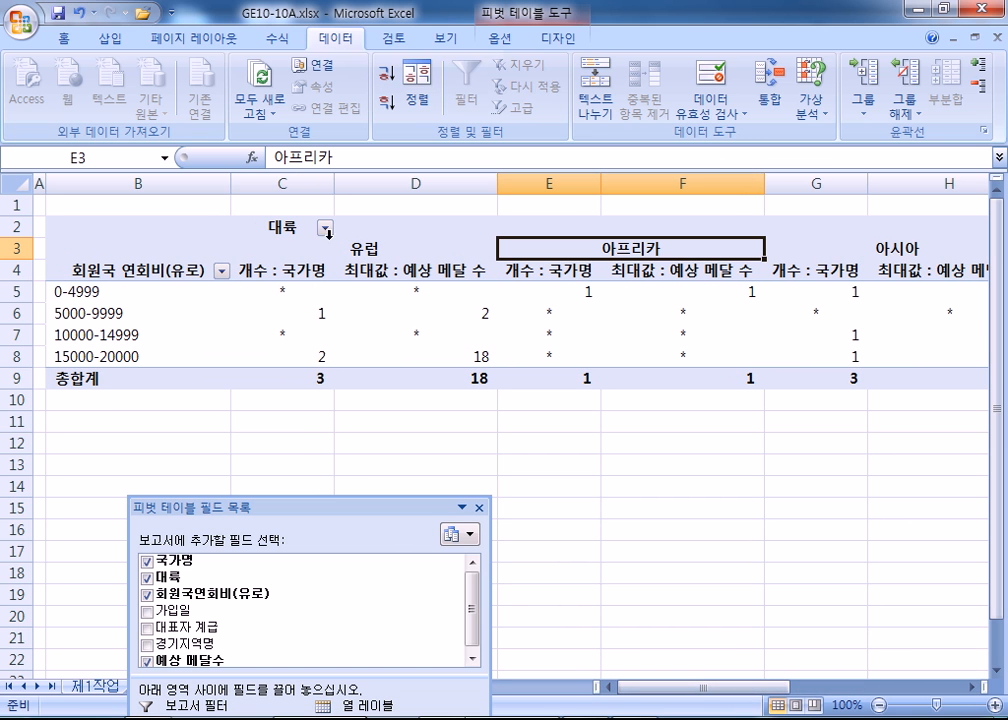
Sort the 대륙 labels ascending and back to descending with the pivot table's own sort commands
click(500, 38)
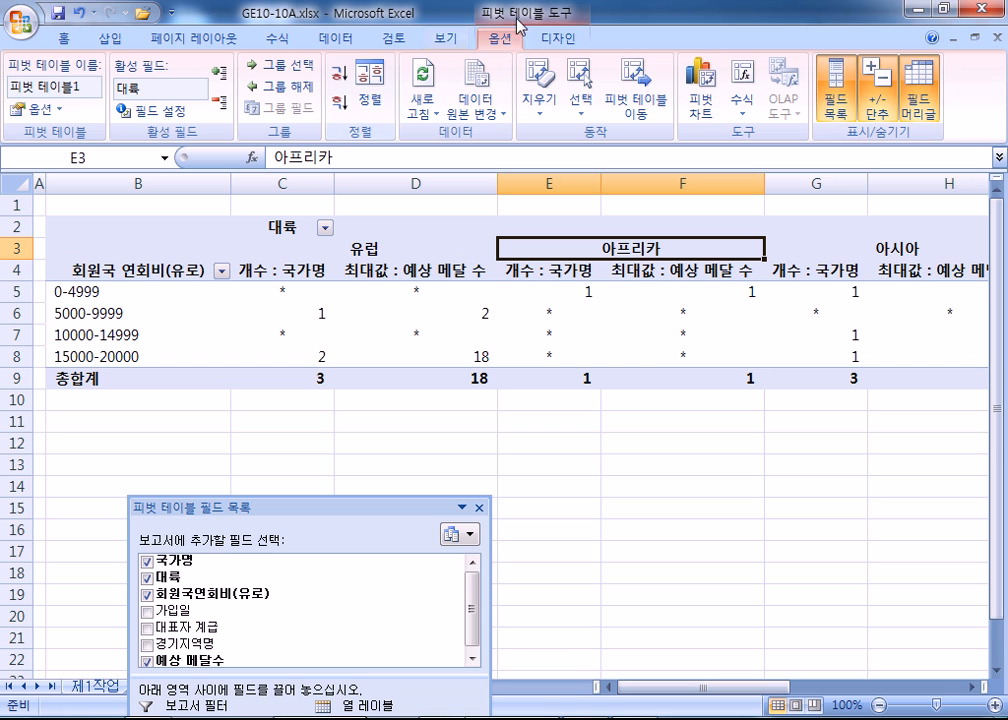
click(340, 74)
click(340, 101)
mouse_move(593, 289)
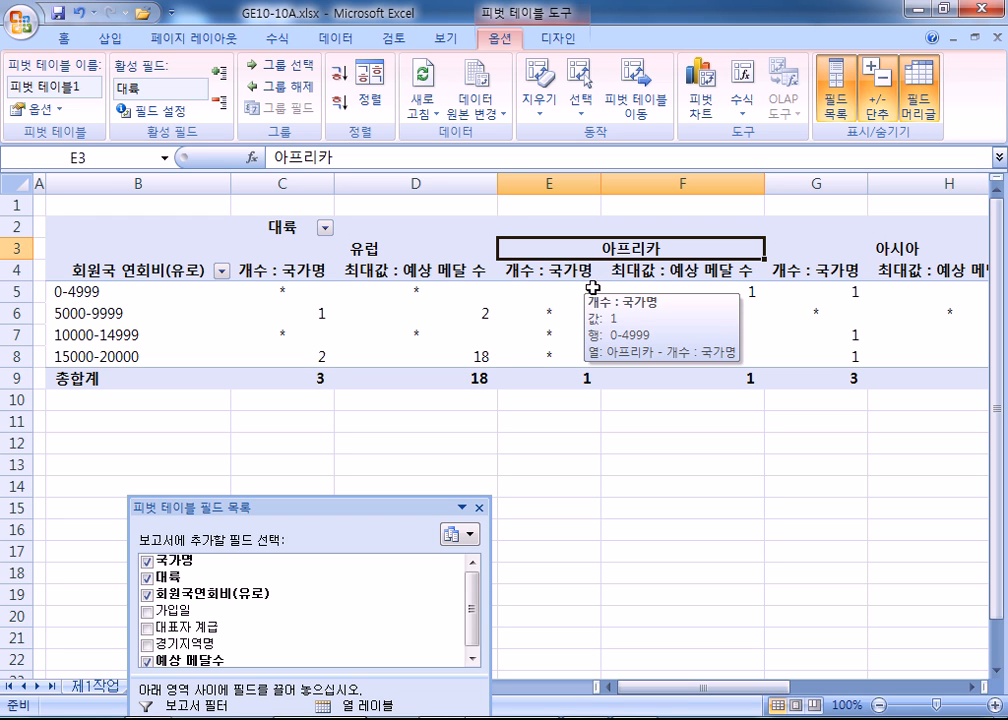
click(375, 248)
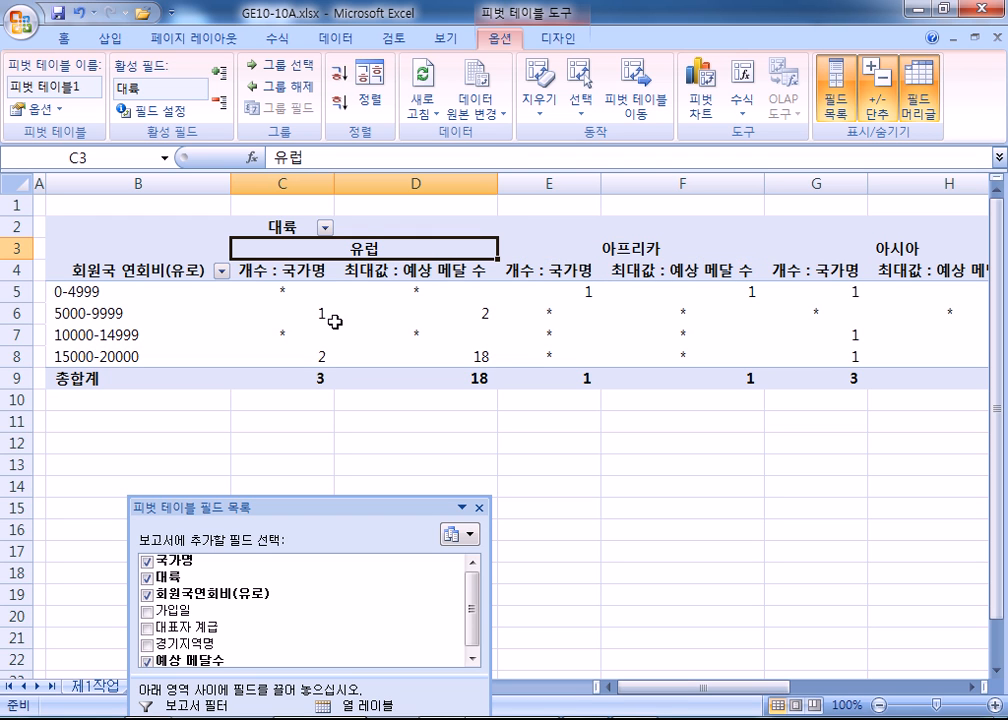
mouse_move(337, 323)
click(278, 326)
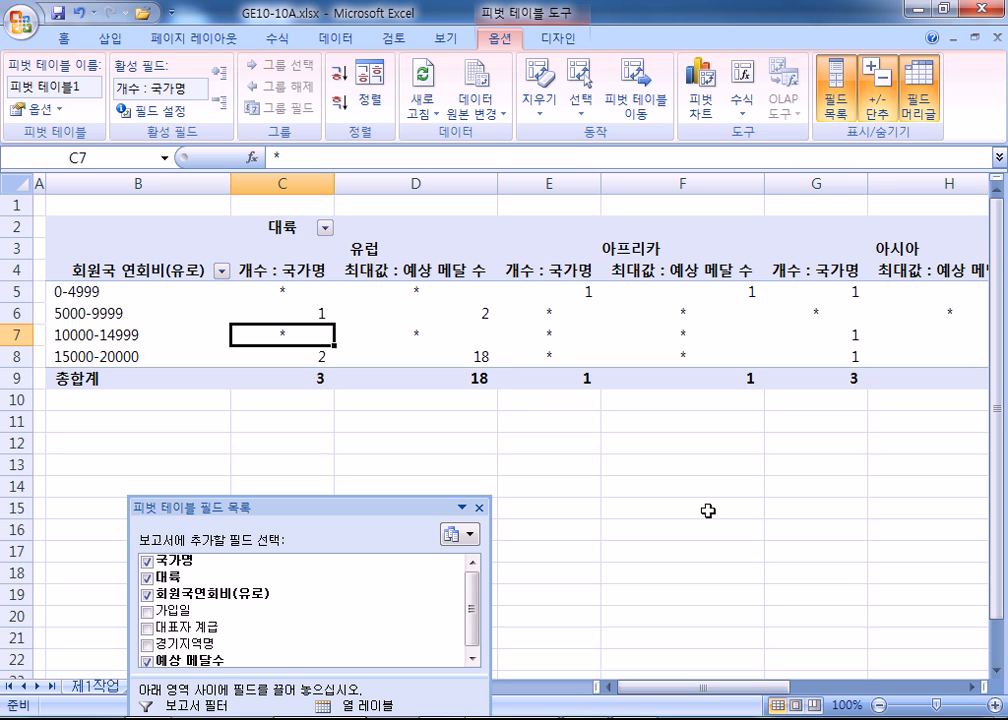
On 제1작업, insert a 3-D pie chart from B4, B6, B8, B10:B12 and D4, D6, D8, D10:D12
key(ctrl+Page_Up)
key(ctrl+Page_Up)
click(82, 316)
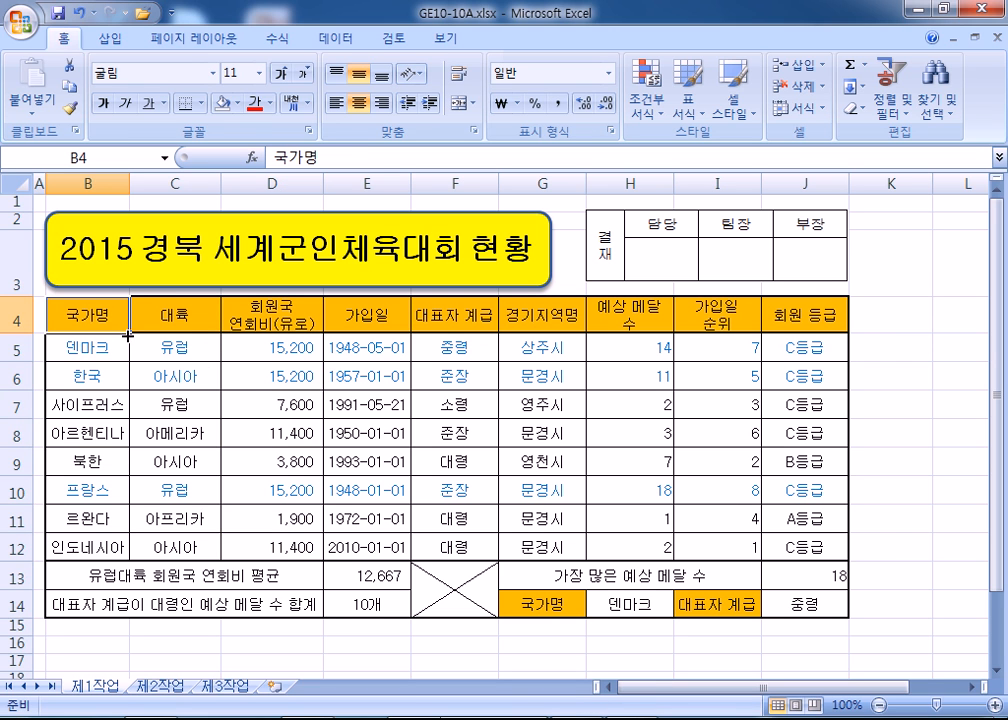
ctrl+click(79, 376)
ctrl+click(79, 432)
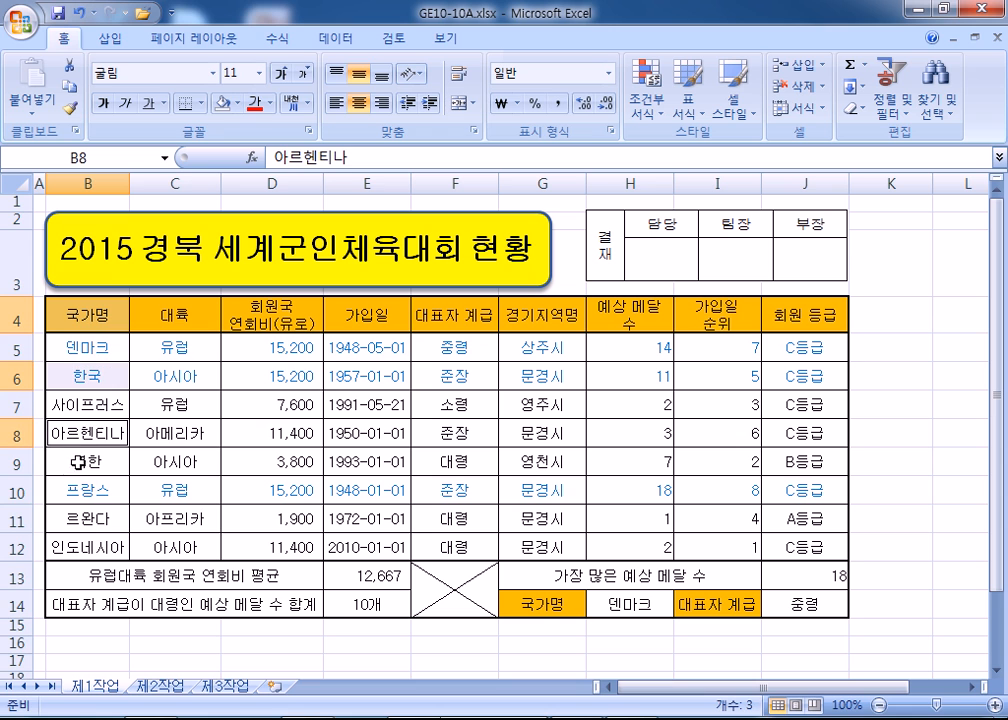
ctrl+drag(79, 484, 74, 547)
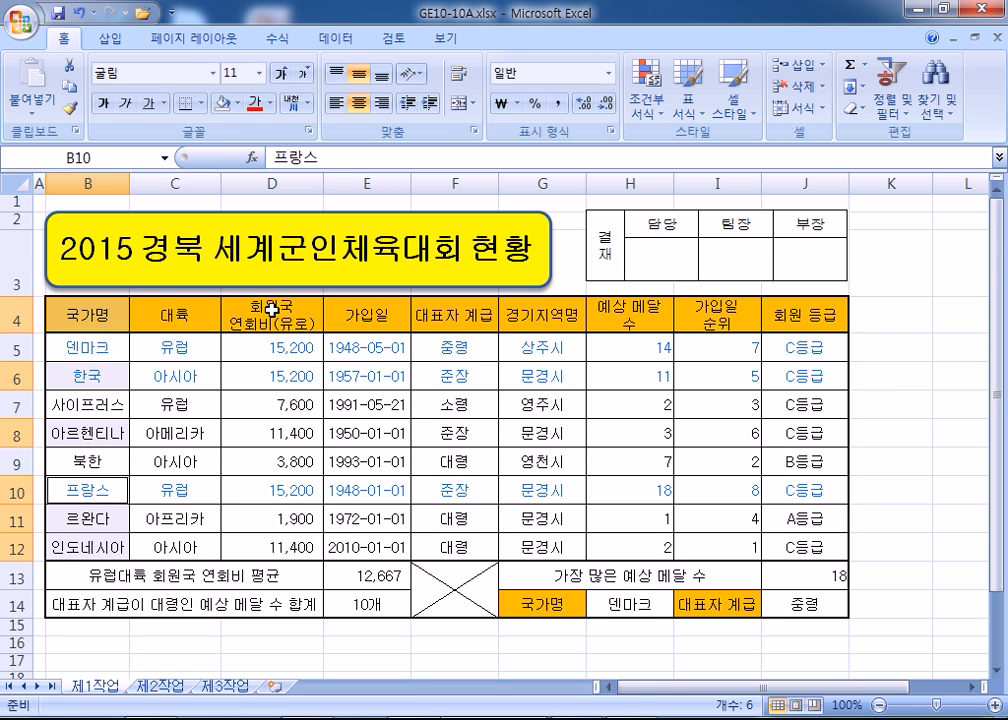
ctrl+click(271, 311)
ctrl+click(271, 376)
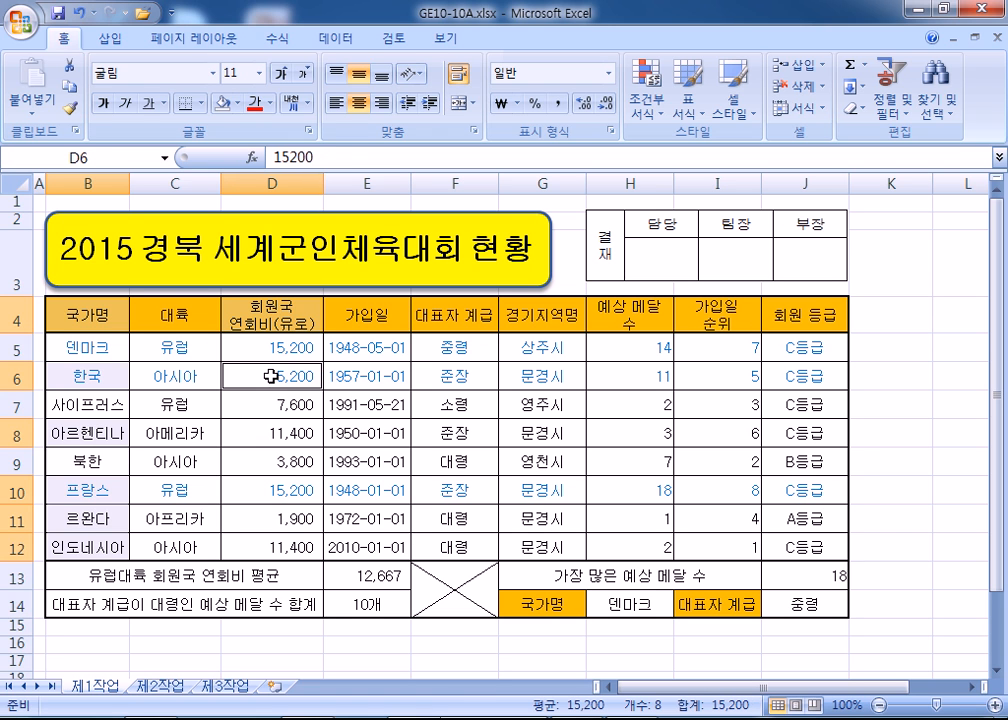
ctrl+click(256, 440)
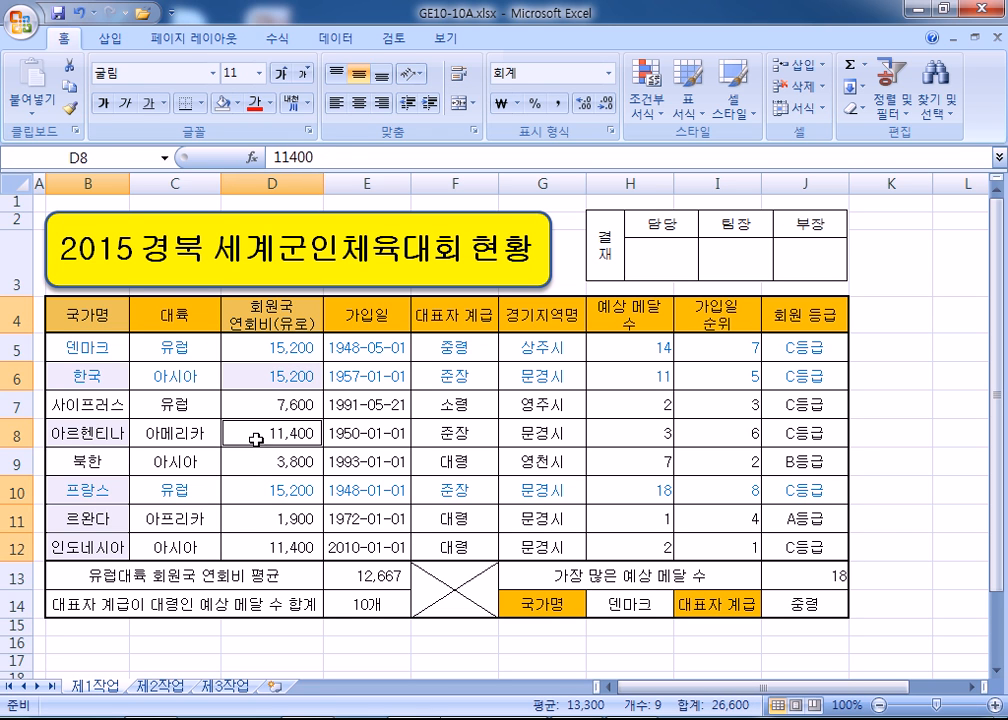
drag(246, 488, 243, 547)
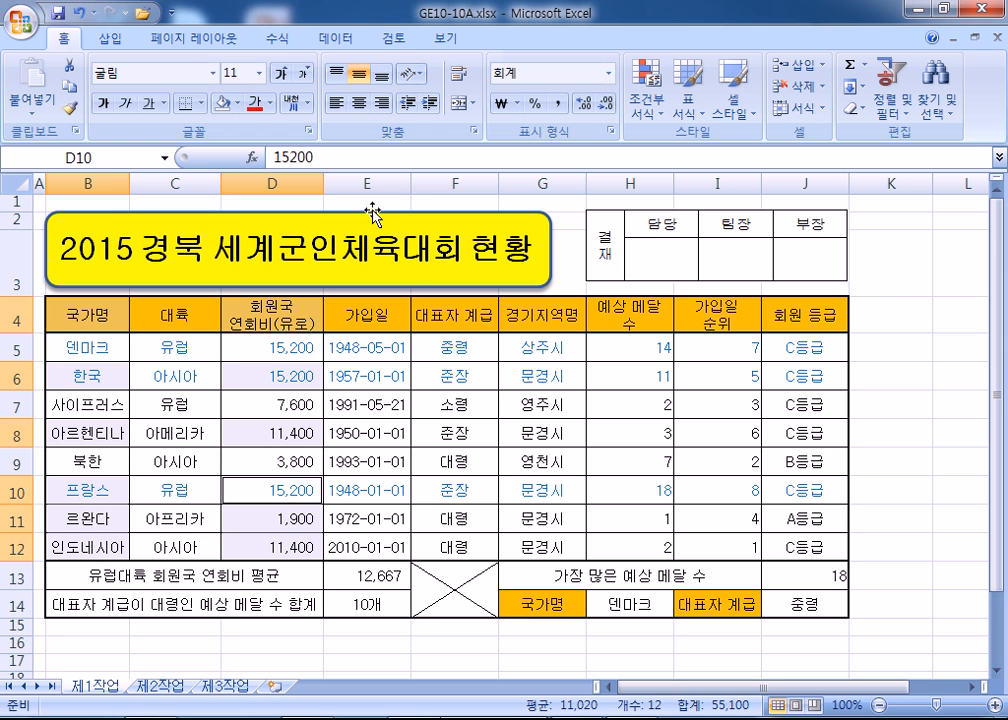
click(109, 38)
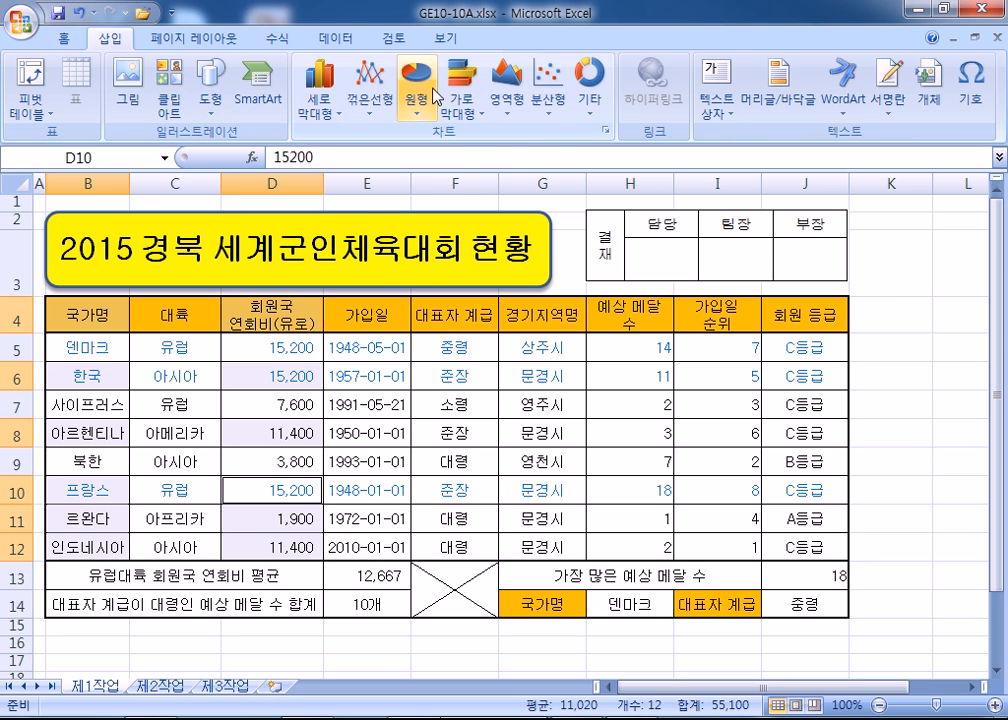
click(418, 88)
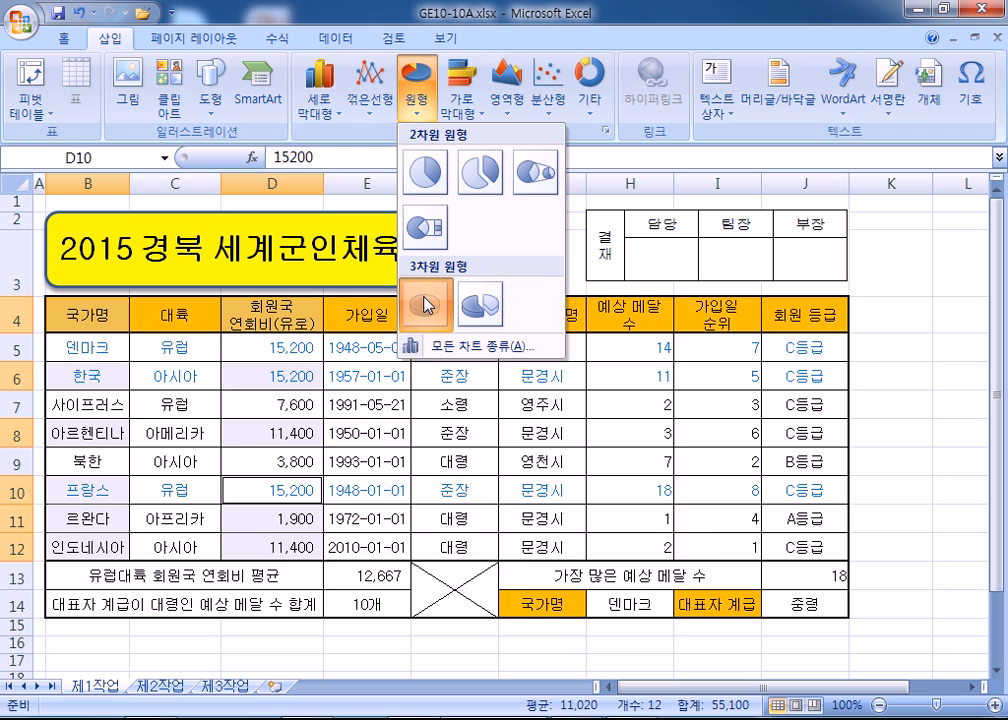
click(428, 299)
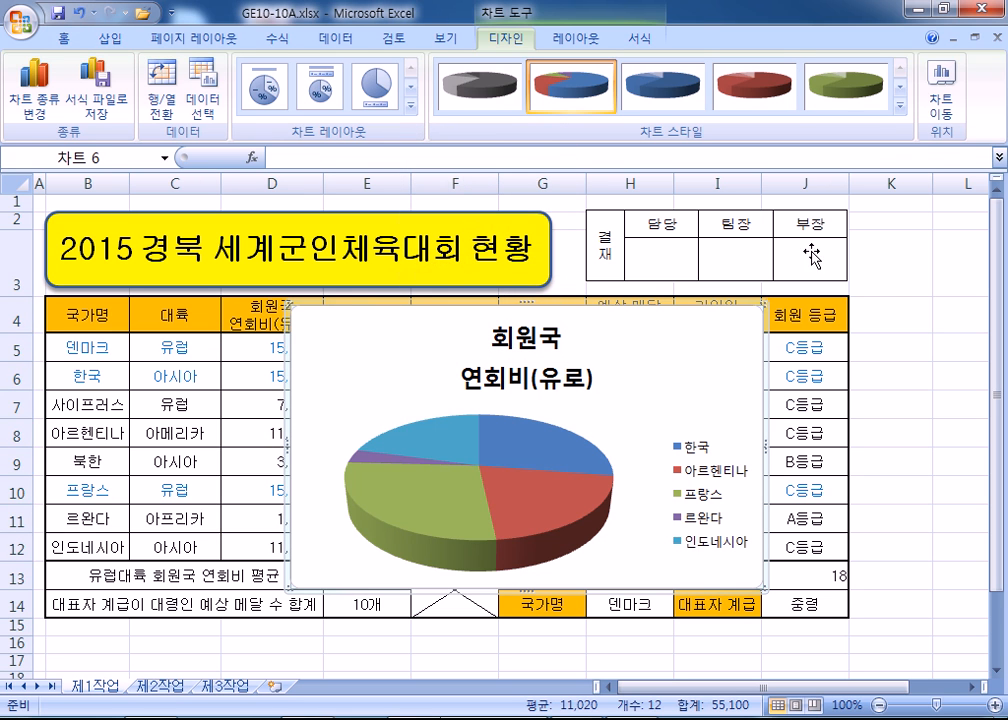
Move the pie chart to a new chart sheet named 제4작업
click(938, 105)
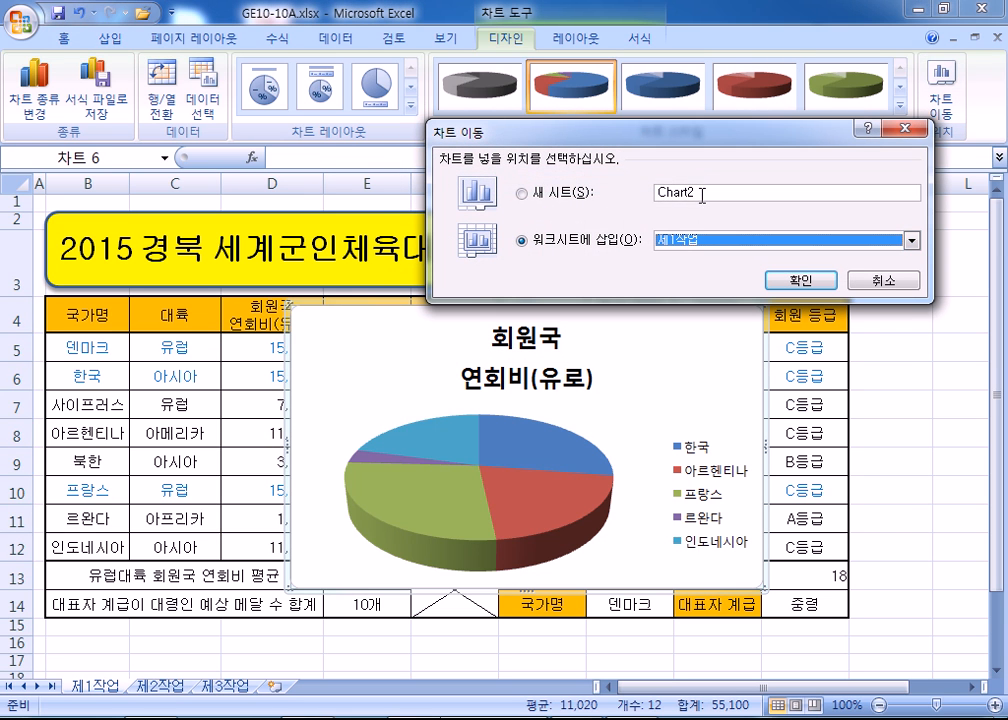
click(563, 192)
text(ㅈ)
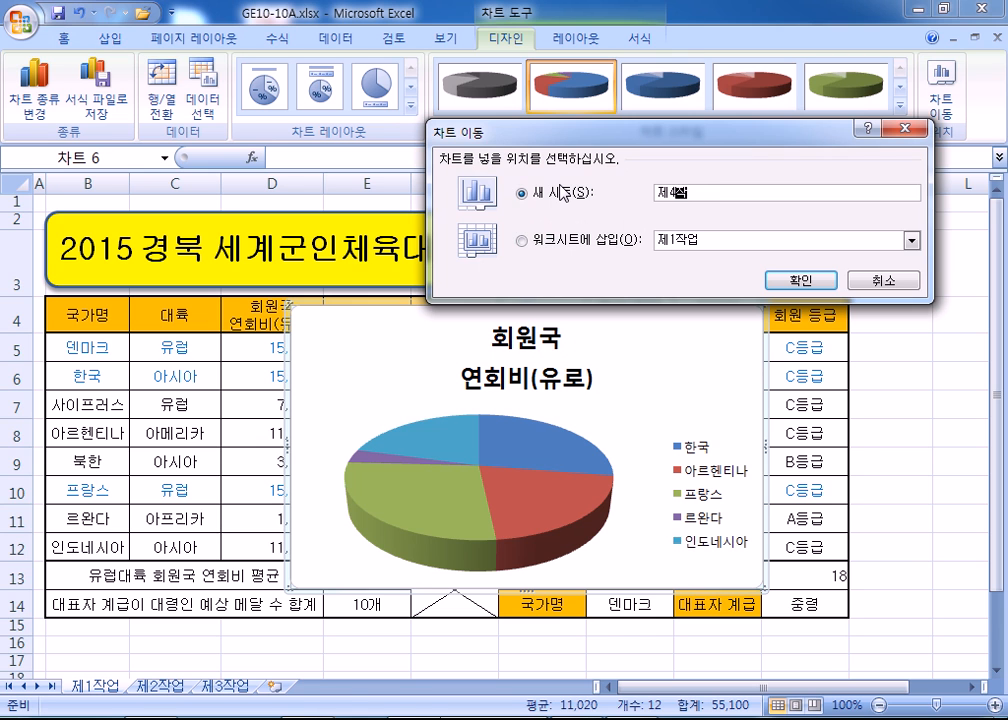
key(Return)
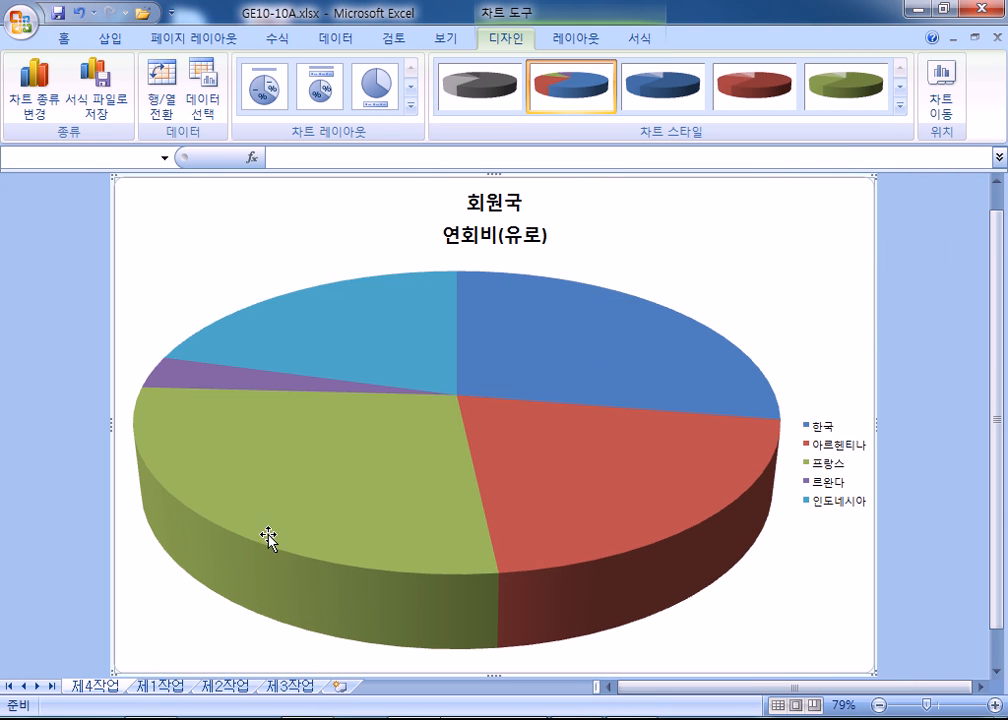
Reorder the sheets so that 제4작업 comes after 제3작업
click(160, 688)
click(92, 688)
drag(224, 688, 336, 687)
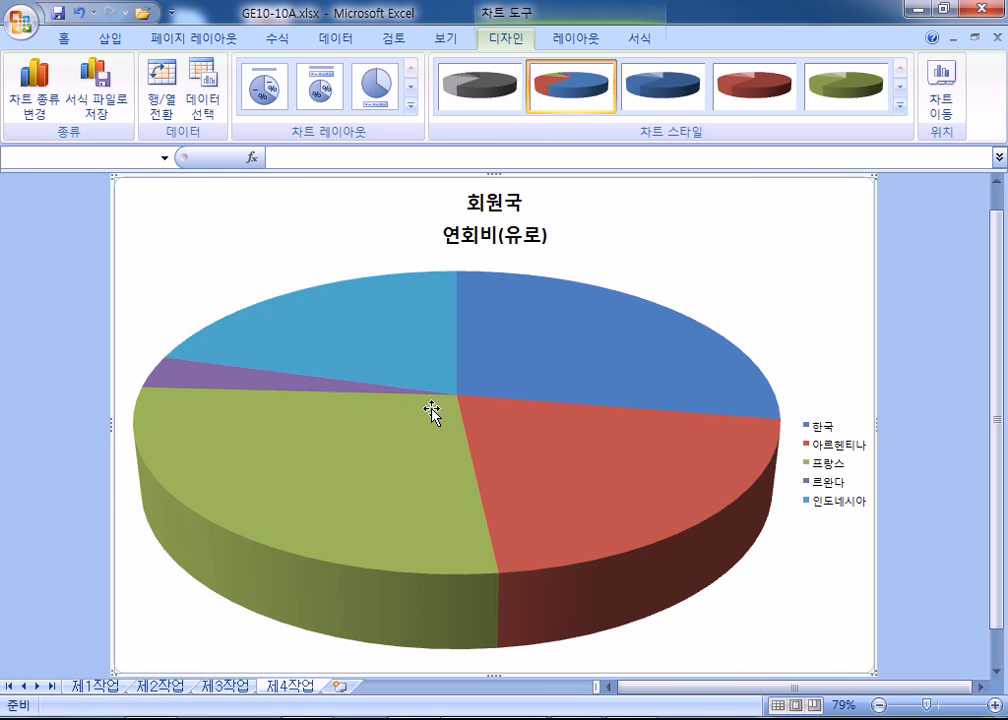
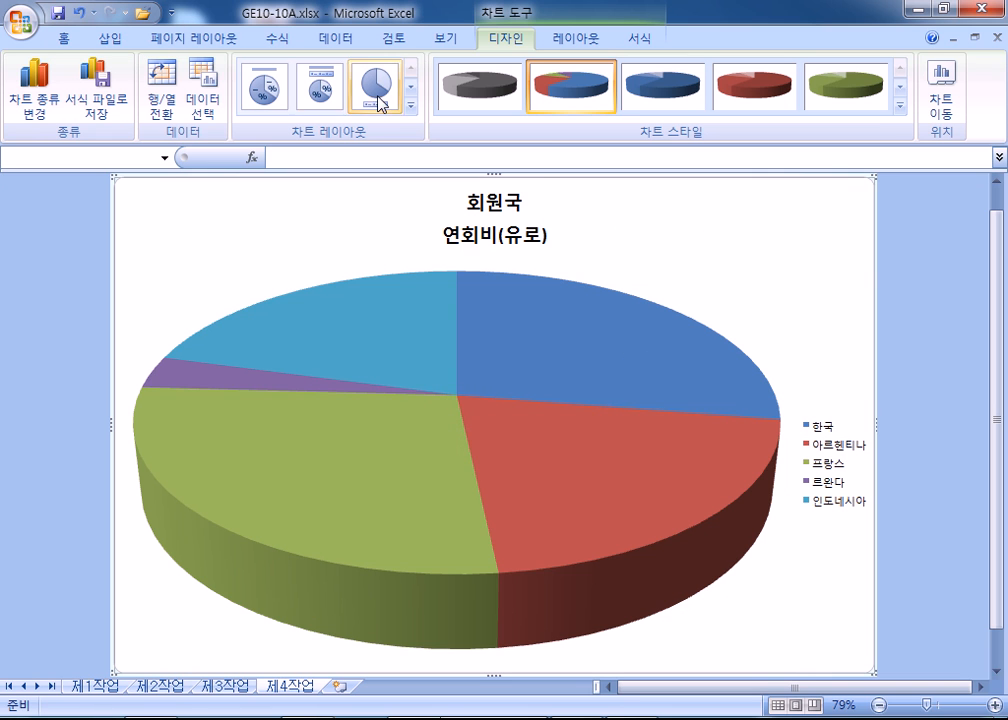
Apply the chart layout with percentage labels and the legend below the title, and the teal chart style with white slice outlines
click(575, 40)
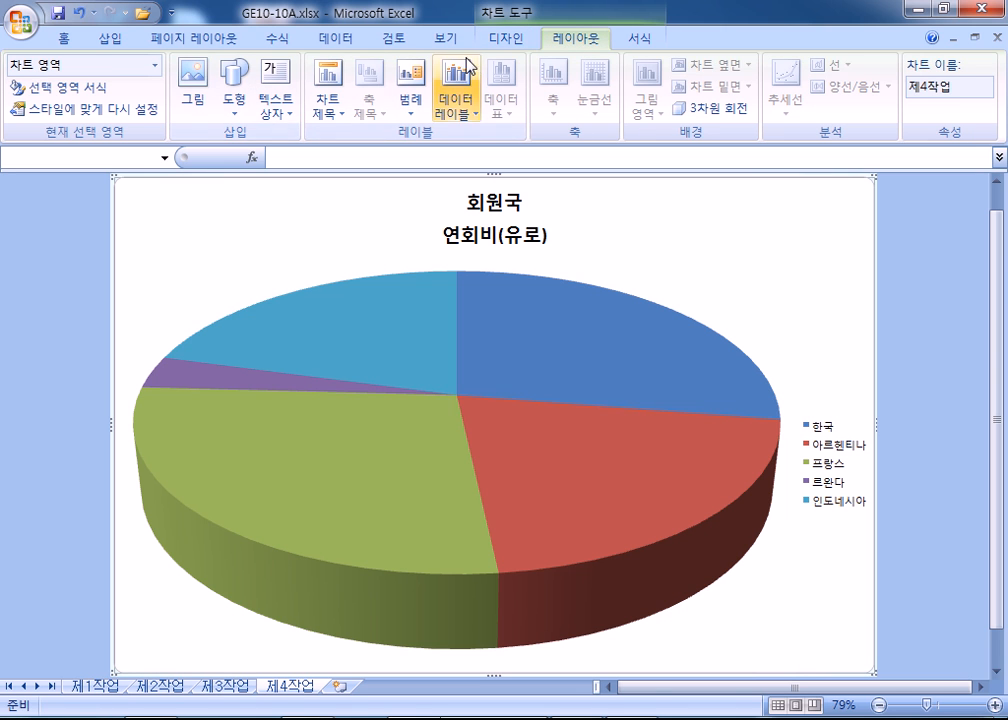
click(504, 40)
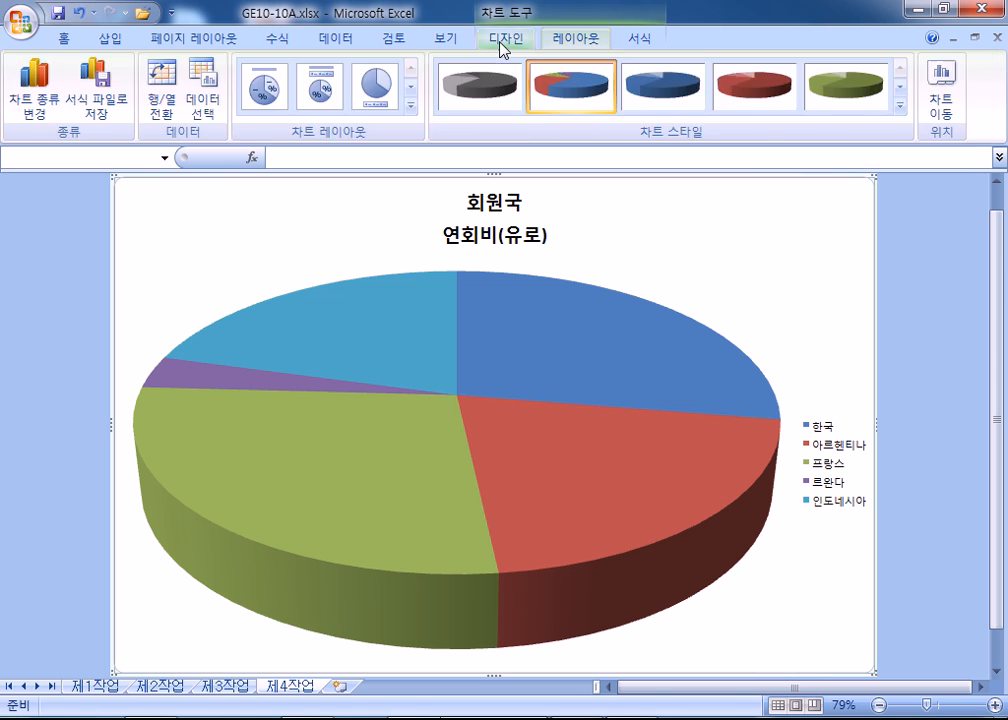
click(410, 104)
click(317, 95)
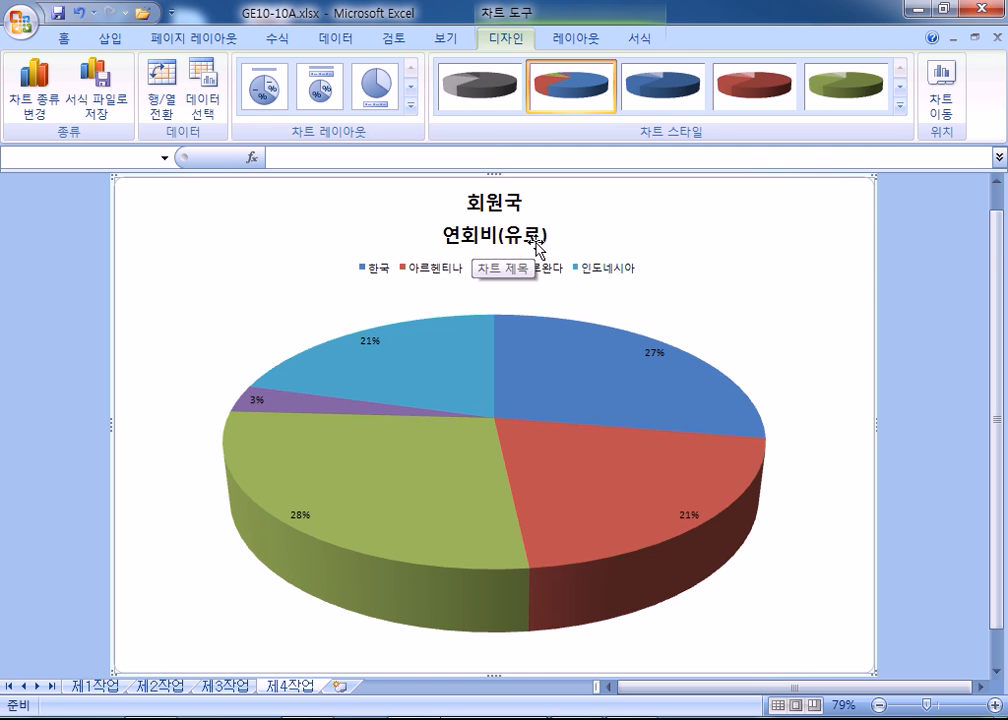
click(903, 108)
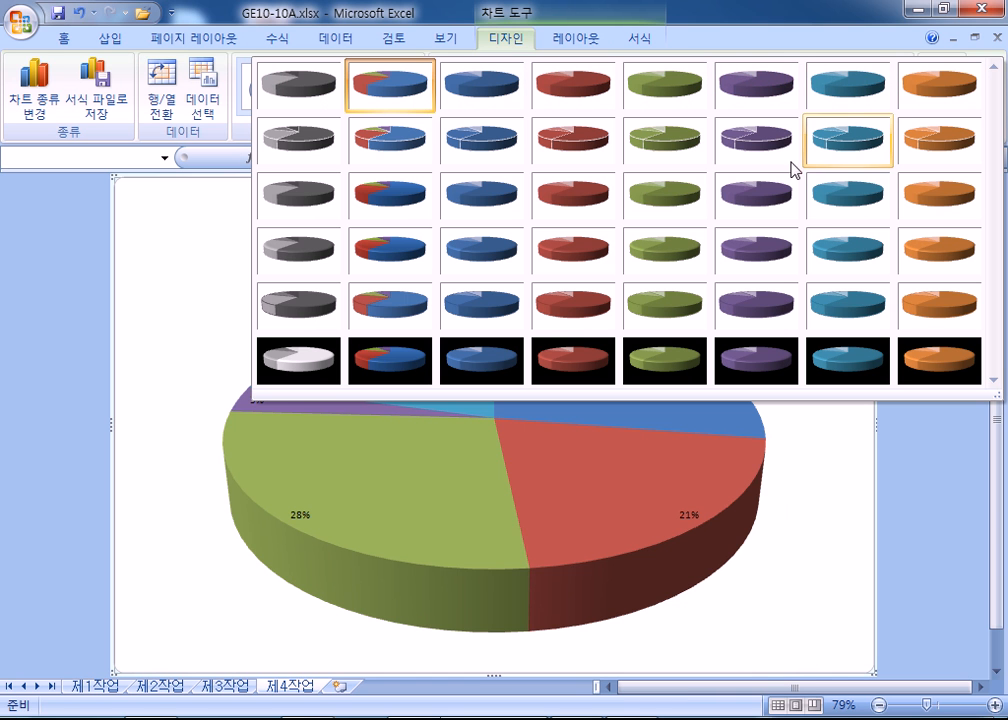
click(864, 140)
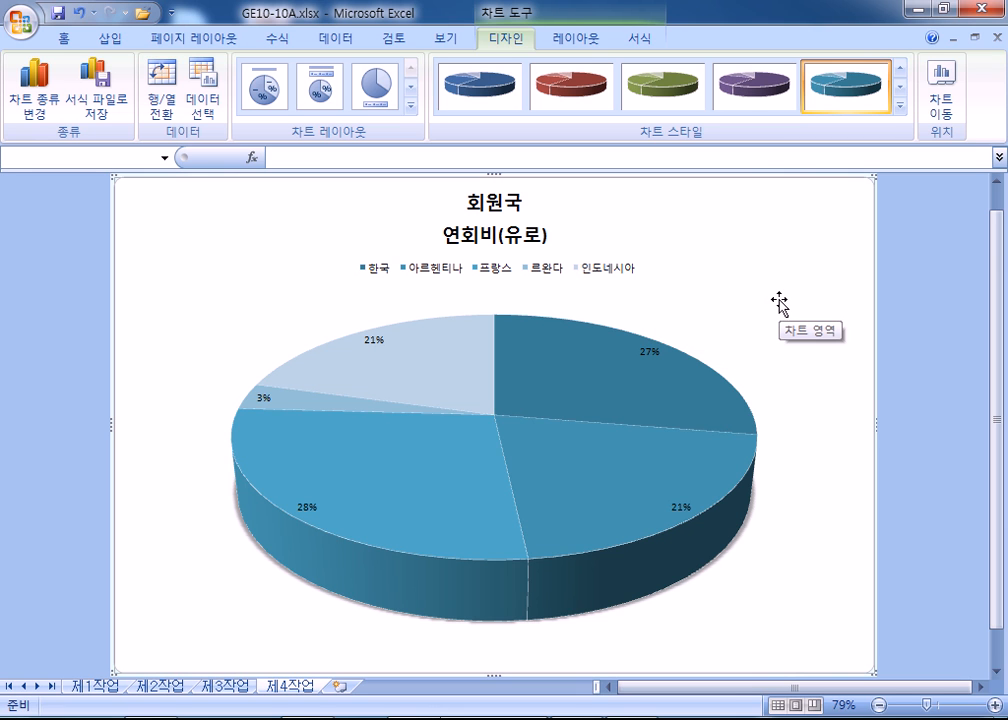
Set the font of the whole chart area to 굴림
click(63, 38)
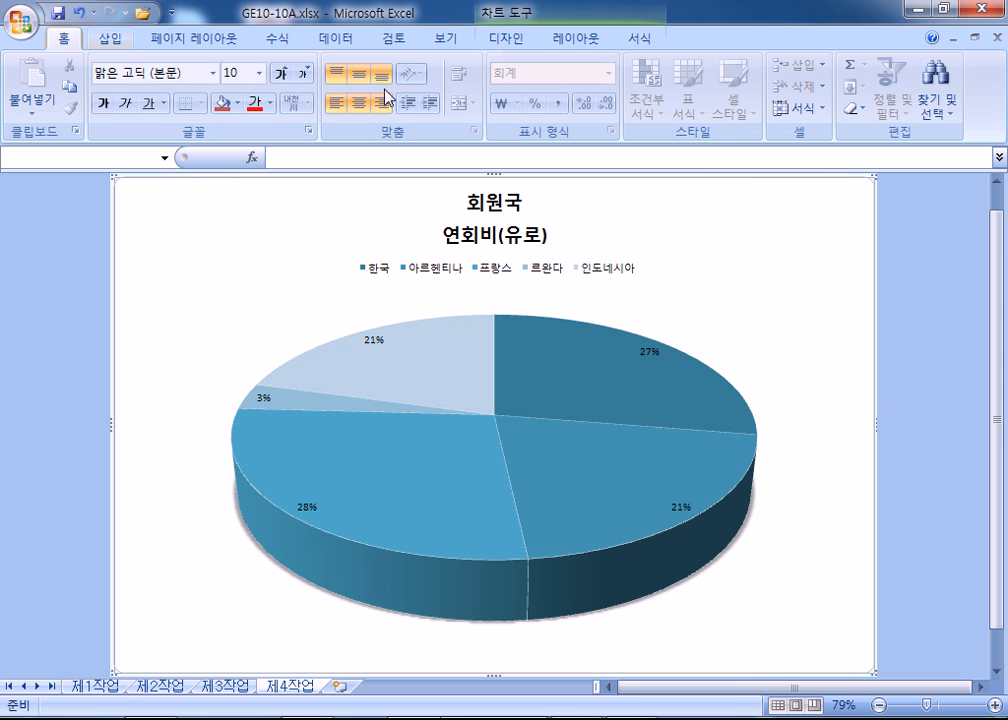
click(213, 73)
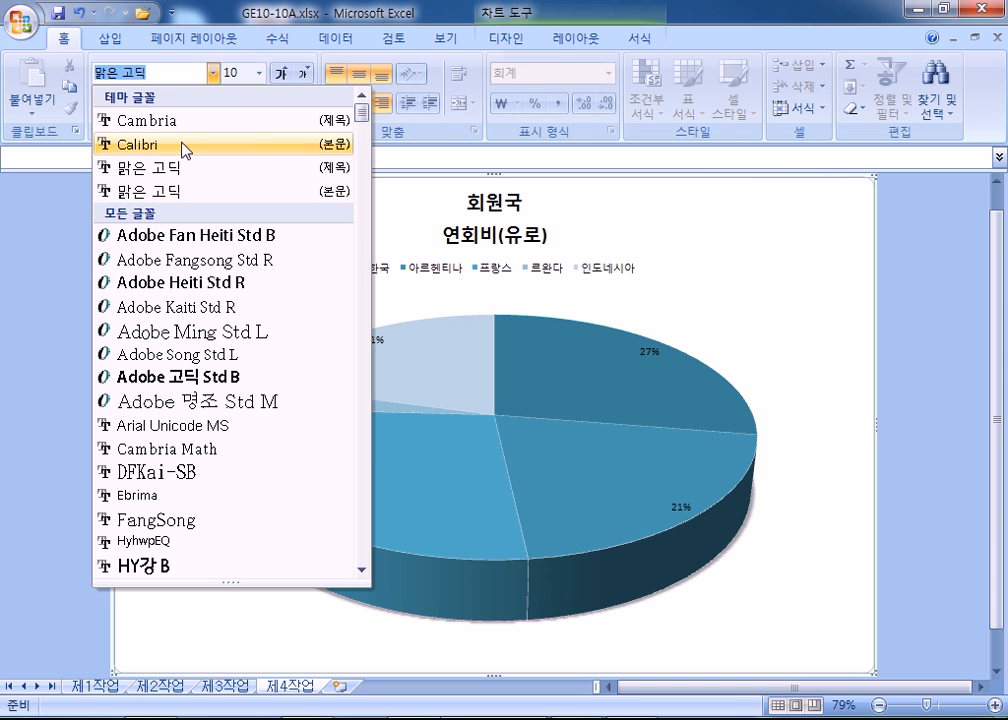
scroll(165, 333, down, 4)
scroll(165, 335, down, 15)
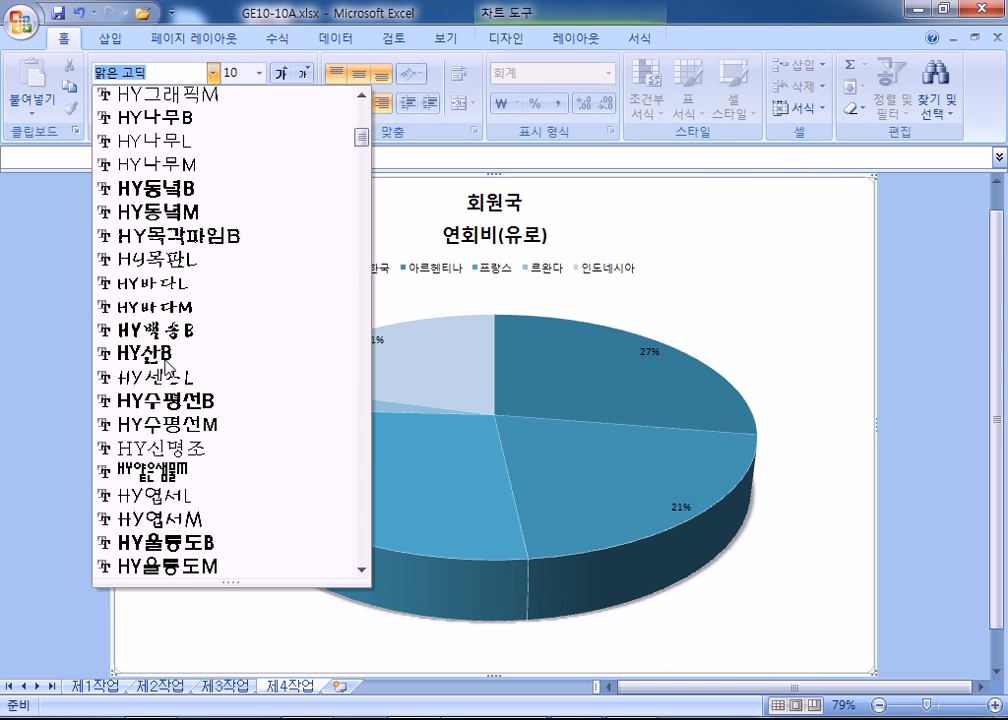
scroll(155, 375, down, 15)
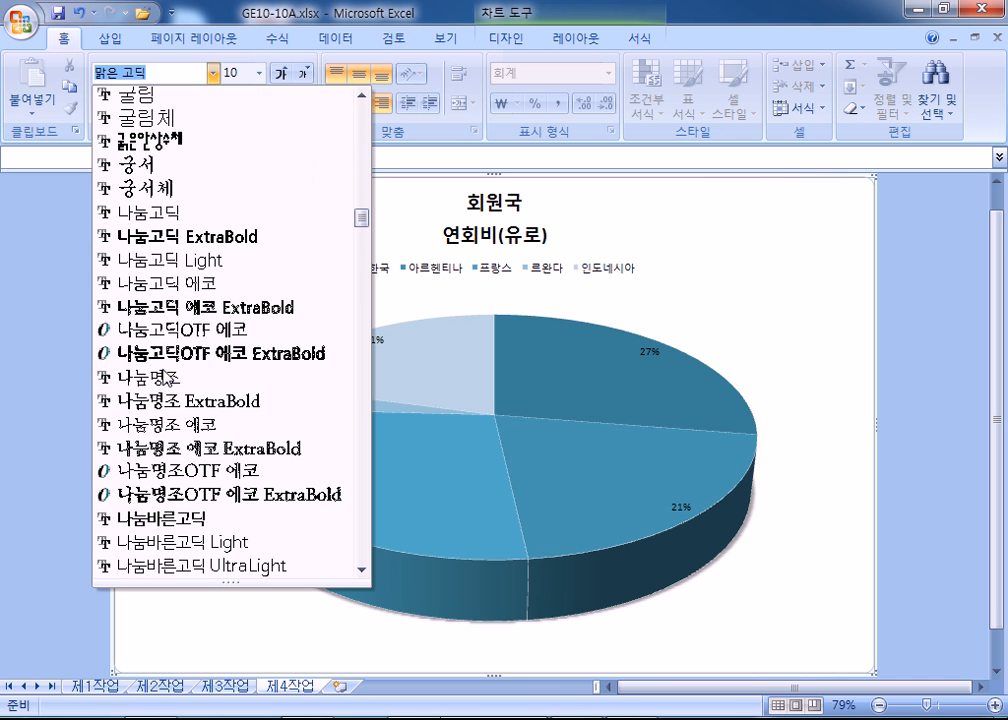
scroll(112, 152, up, 1)
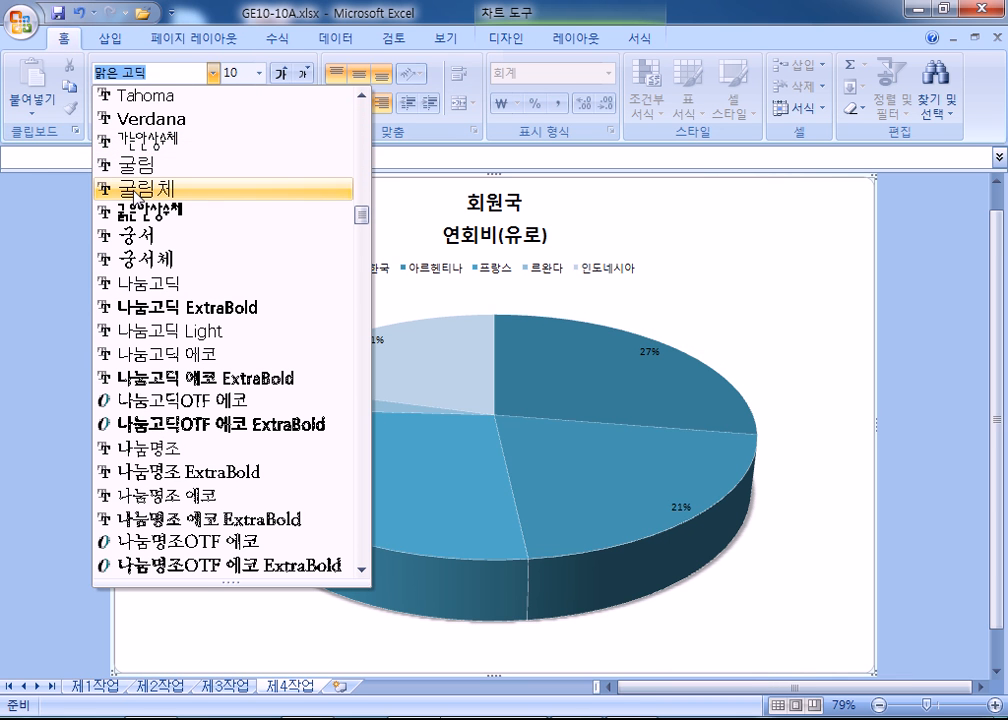
click(136, 172)
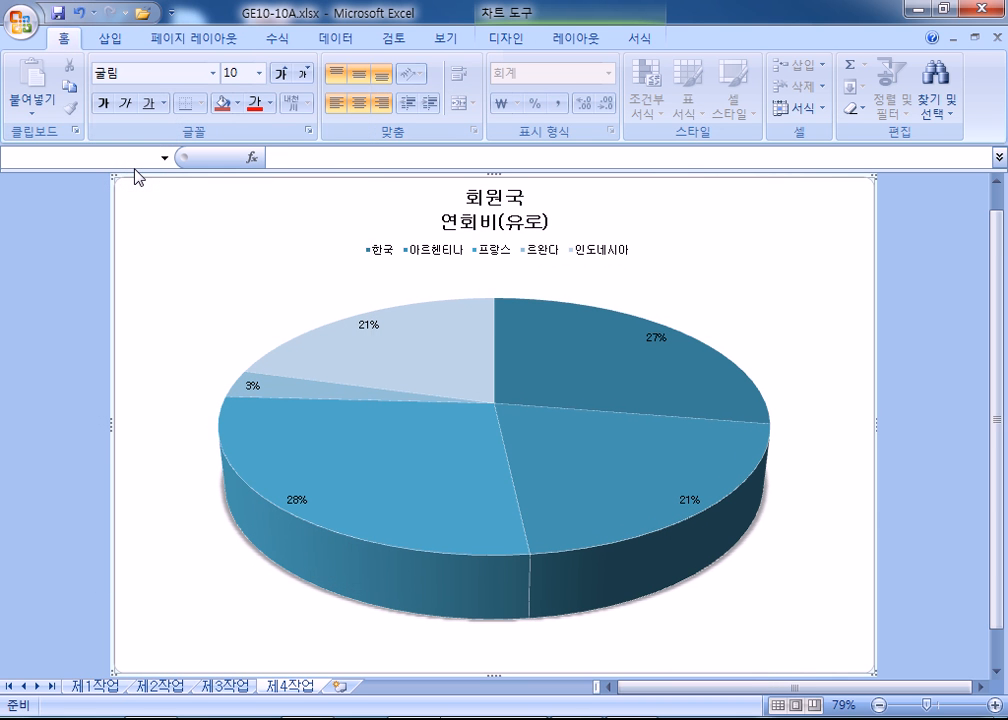
Set the whole chart area's font size to 11 and fill its background with the 파랑 박엽지 texture
click(283, 73)
click(283, 73)
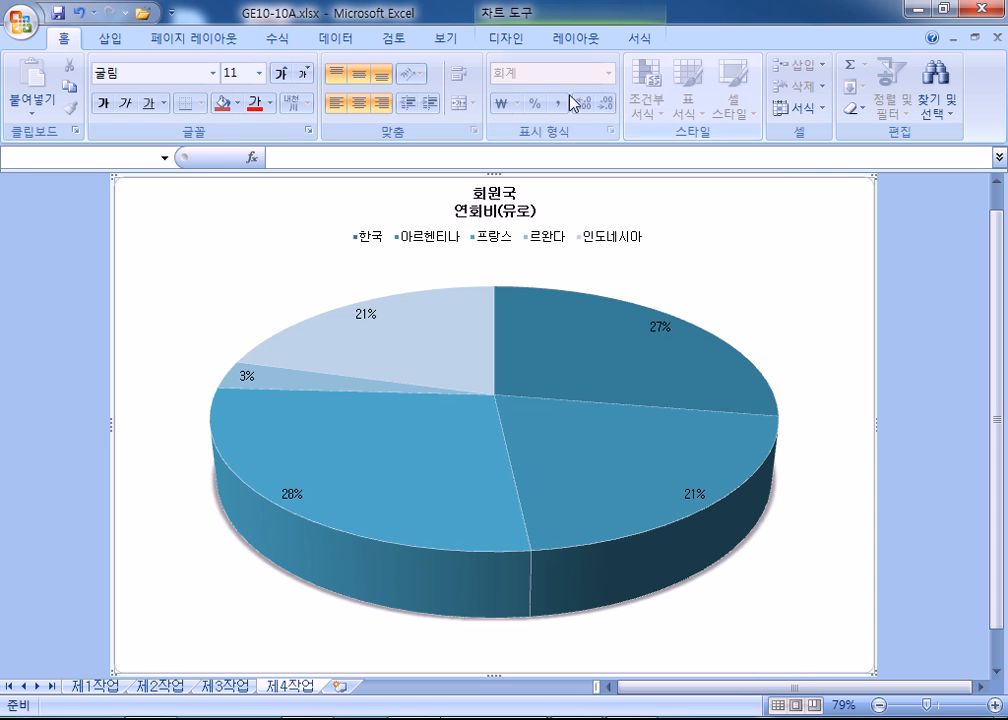
click(590, 40)
click(631, 40)
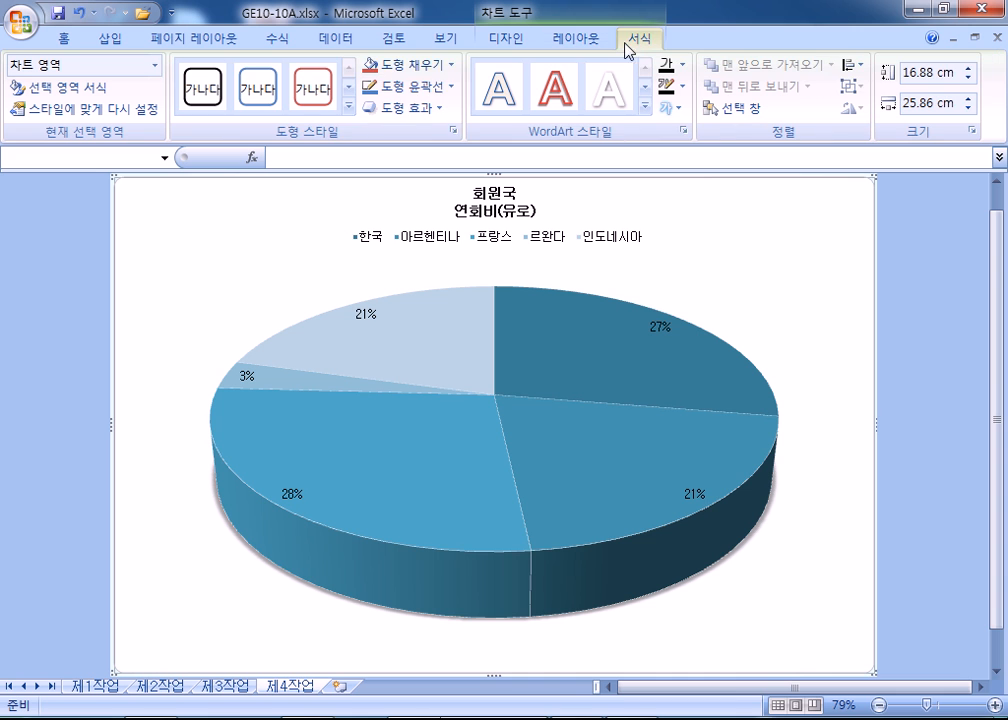
click(446, 68)
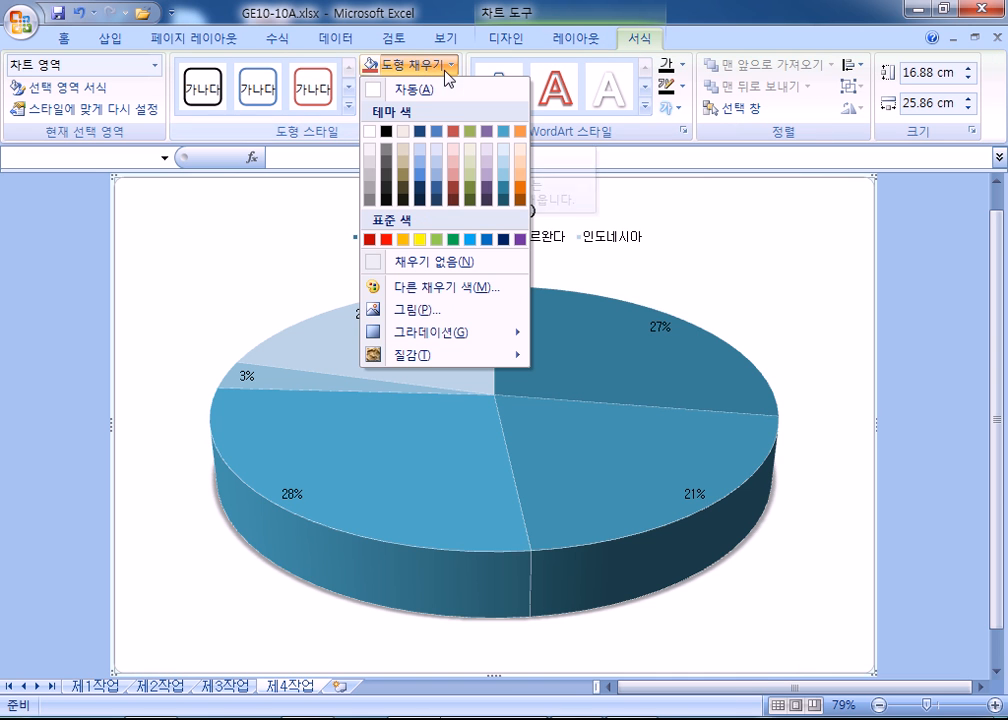
mouse_move(425, 355)
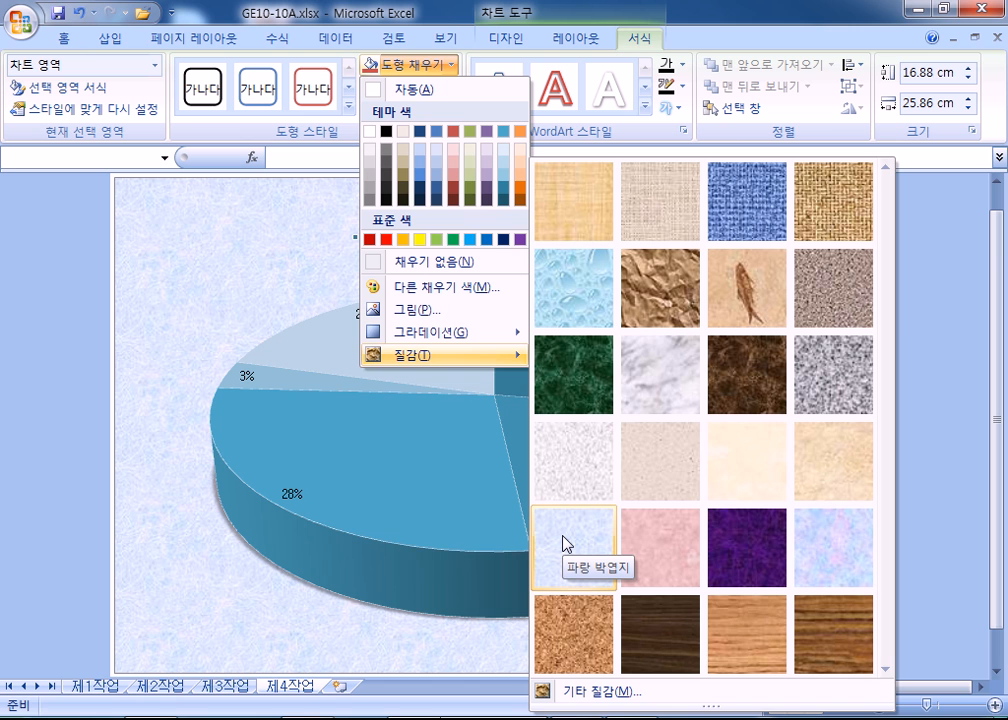
click(564, 543)
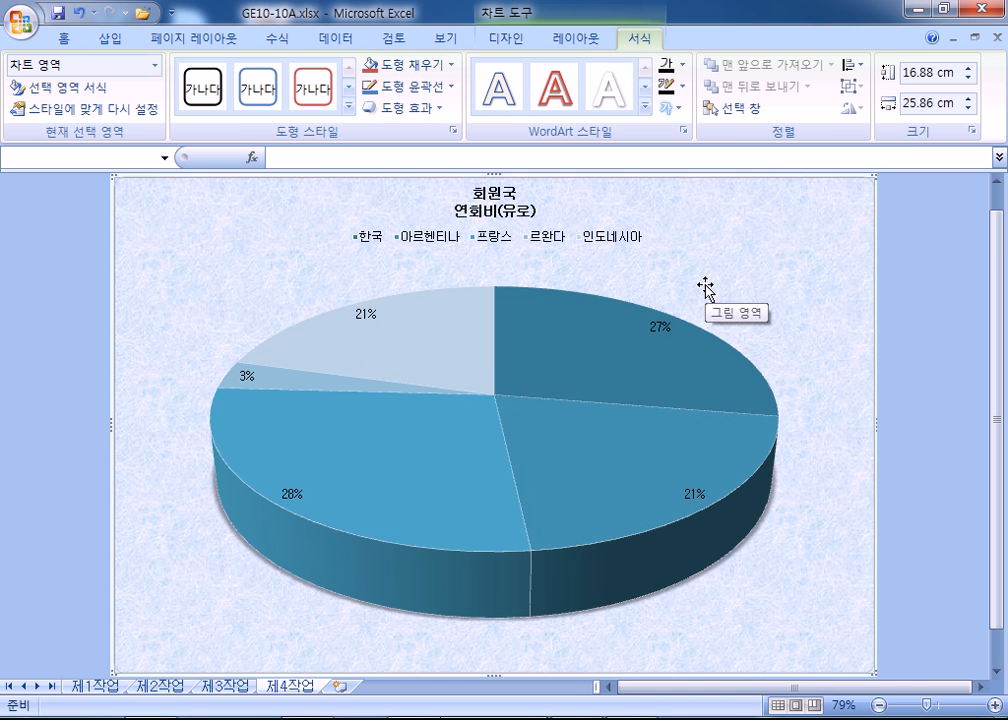
Set the chart's plot area to no fill
click(705, 289)
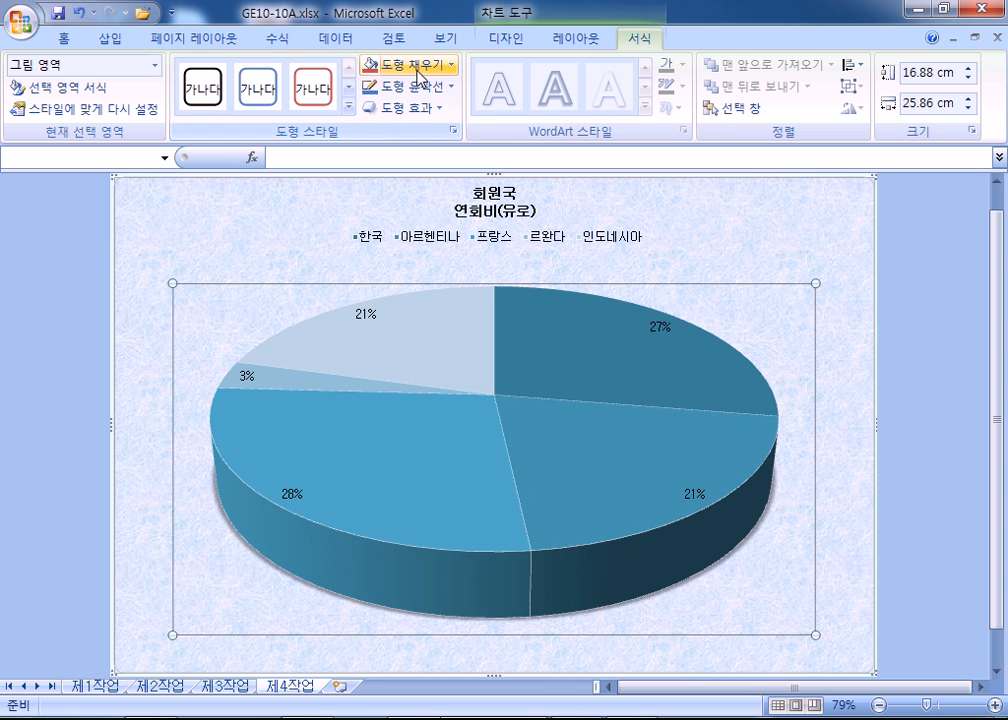
click(418, 75)
click(420, 260)
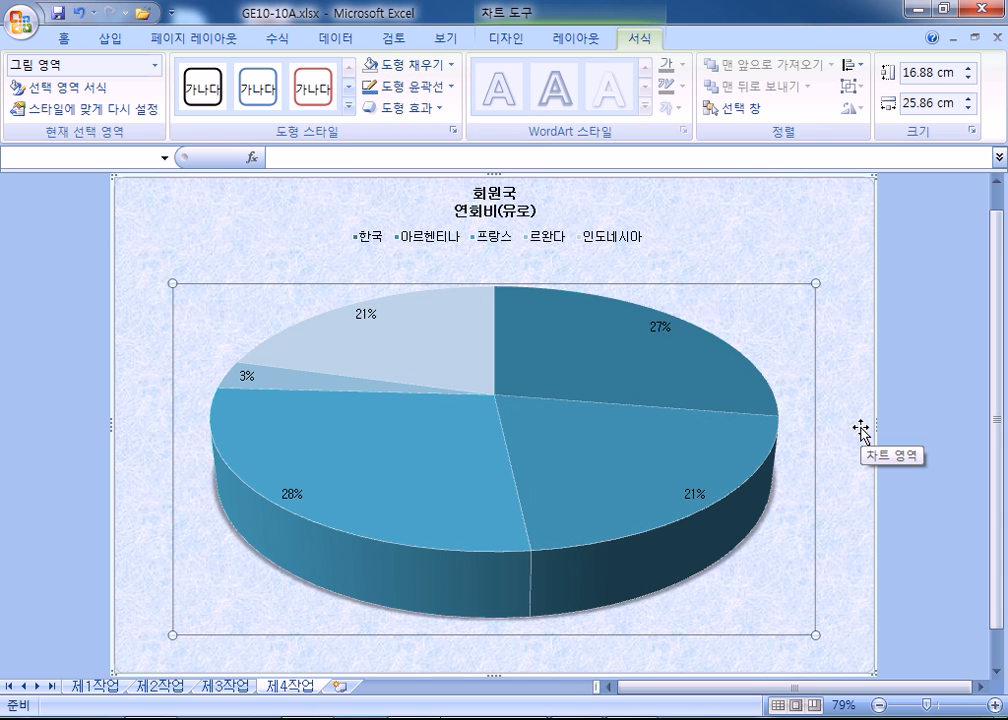
Increase the chart title's font size to 20
click(520, 212)
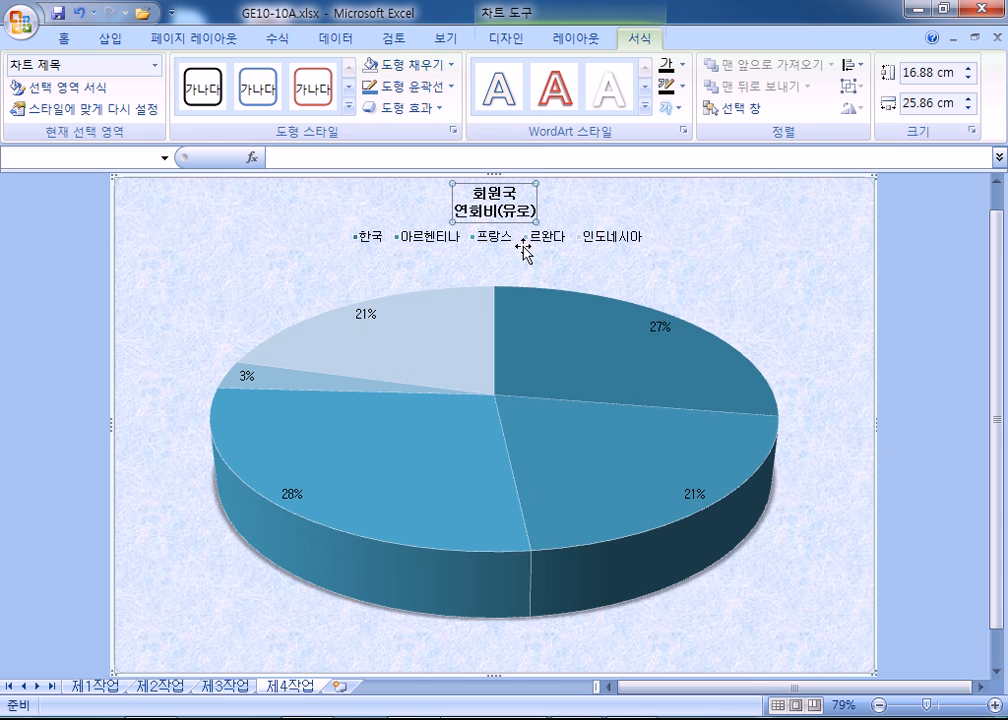
click(70, 40)
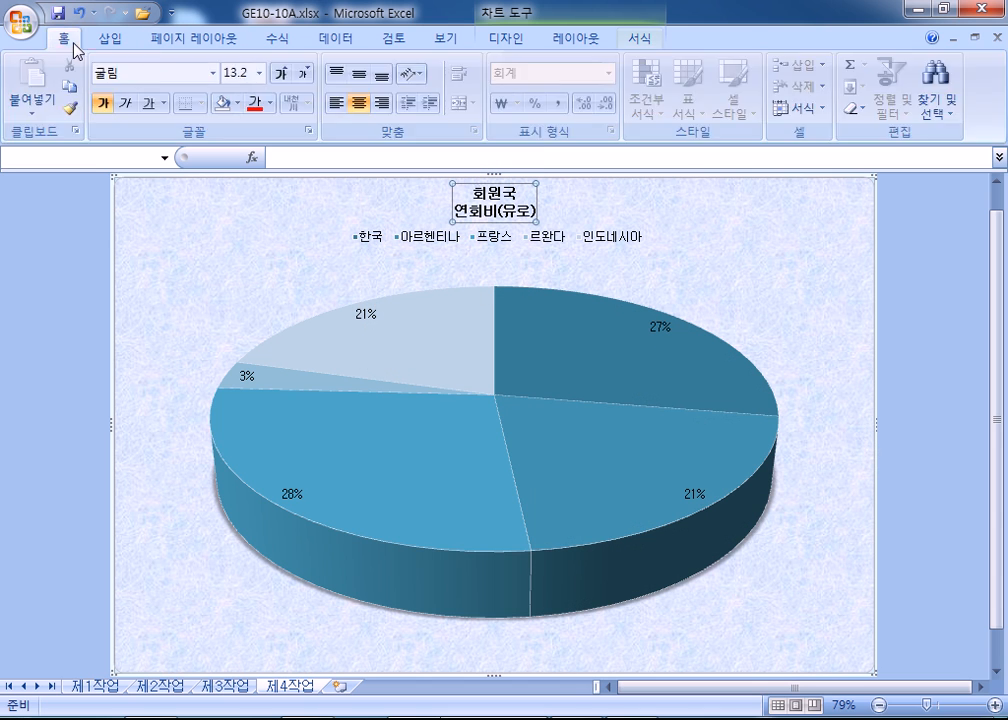
click(287, 76)
click(287, 76)
click(287, 76)
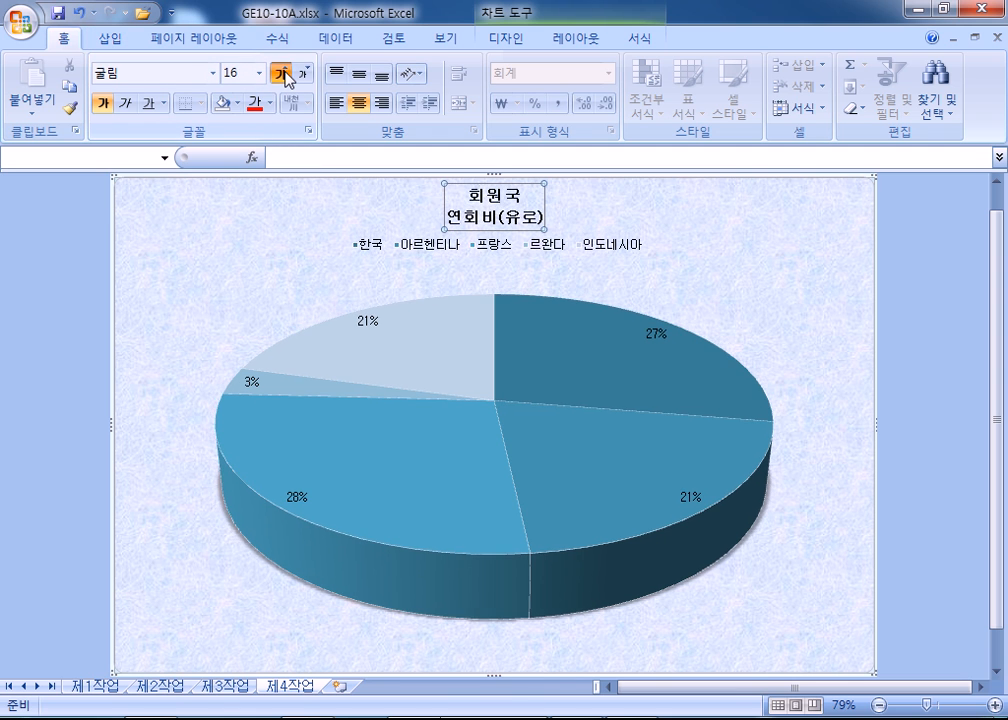
click(287, 78)
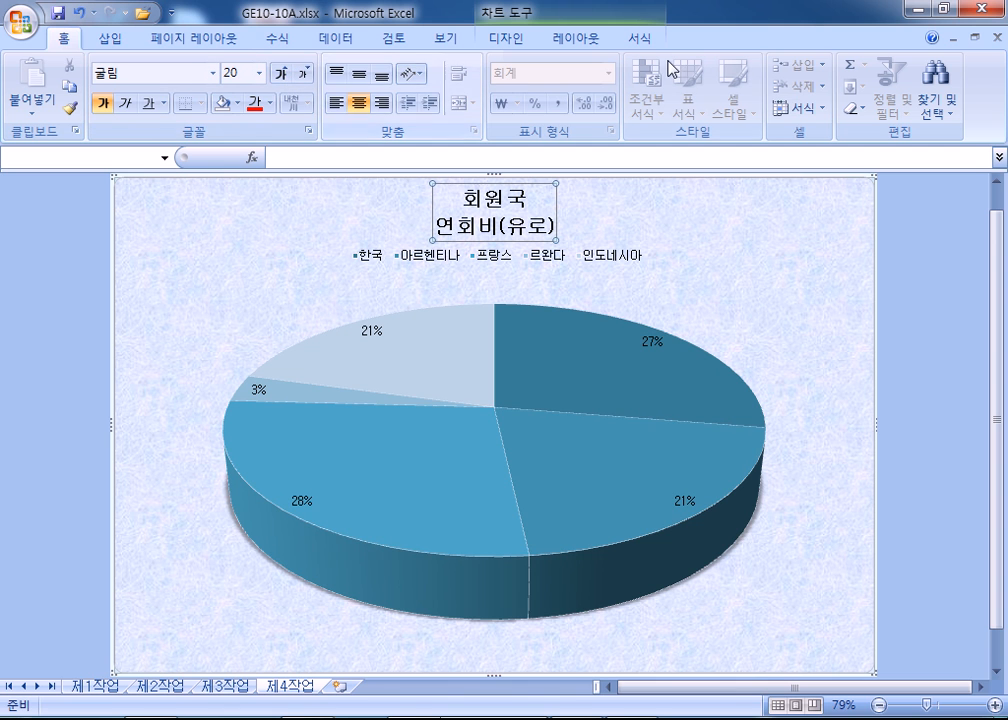
Give the chart title a white fill and an automatic black outline
click(639, 38)
click(372, 64)
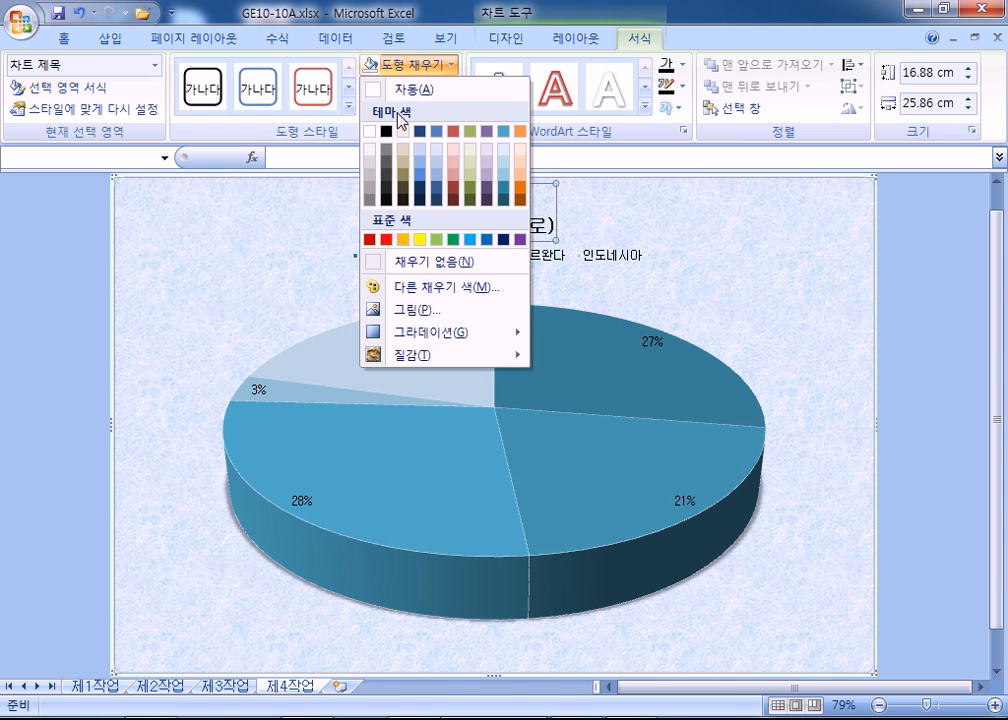
click(372, 131)
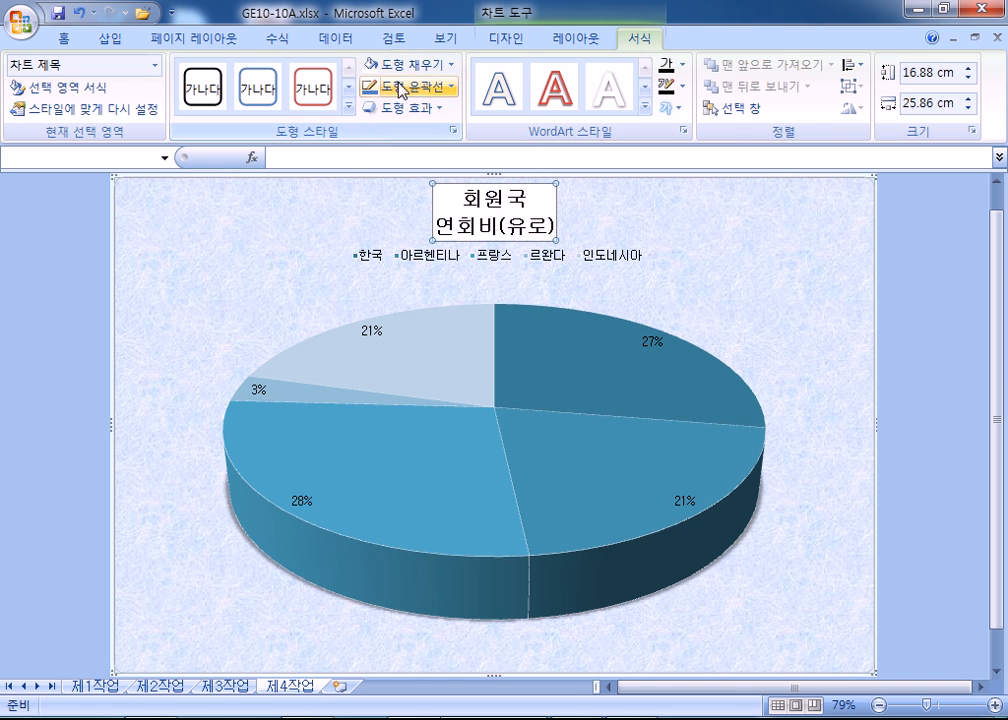
click(441, 92)
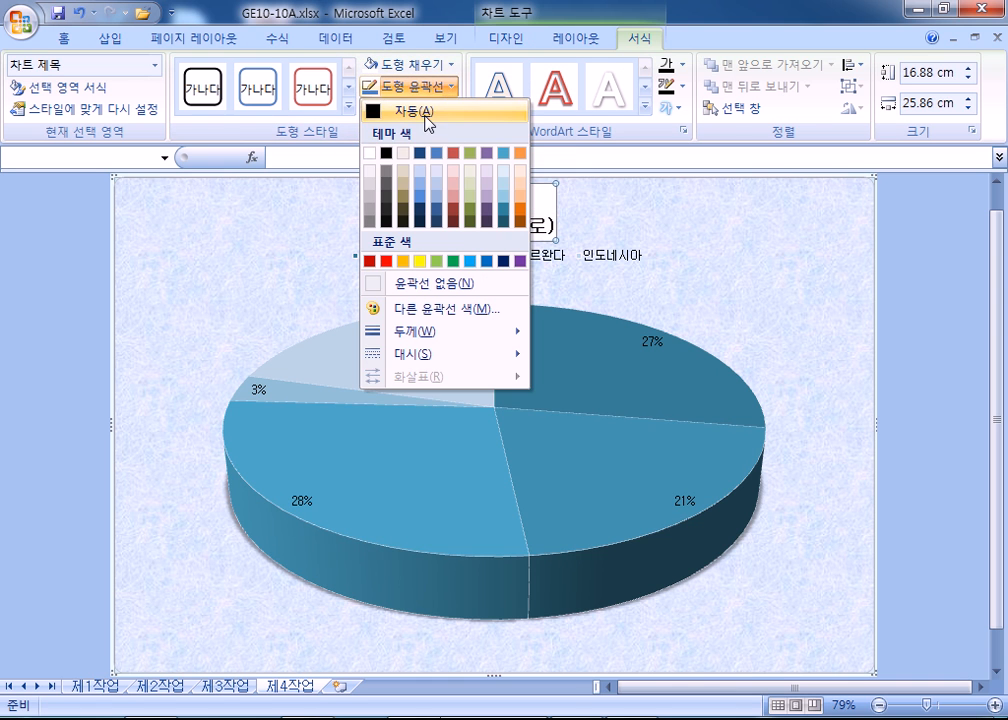
click(425, 115)
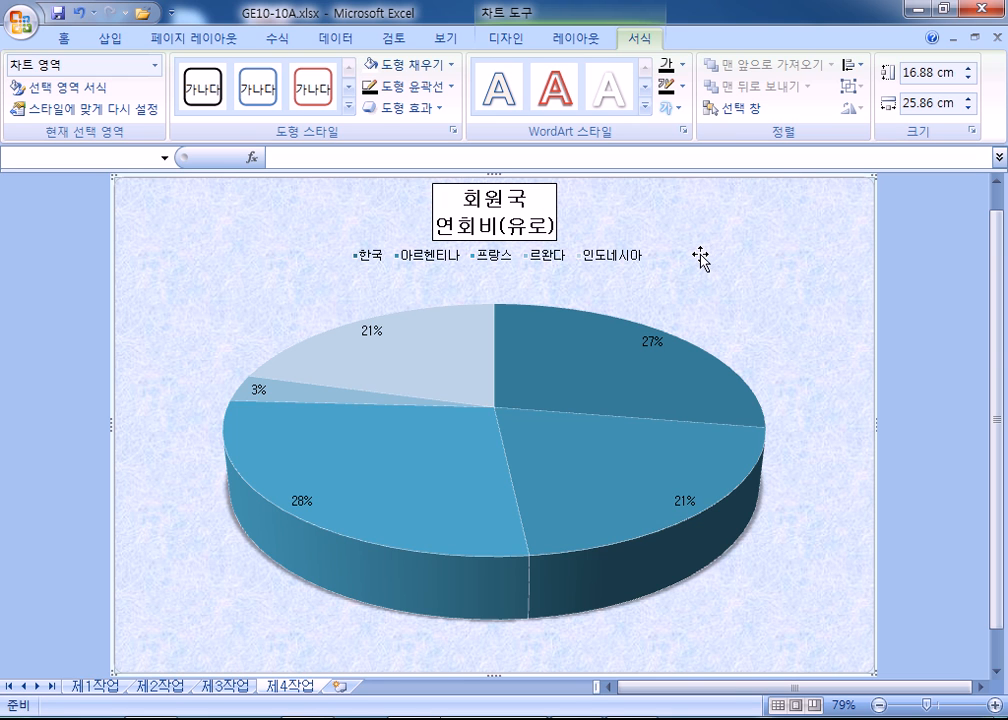
Replace the chart title text with 문경시 경기 회원국 연회비 on a single line
click(526, 237)
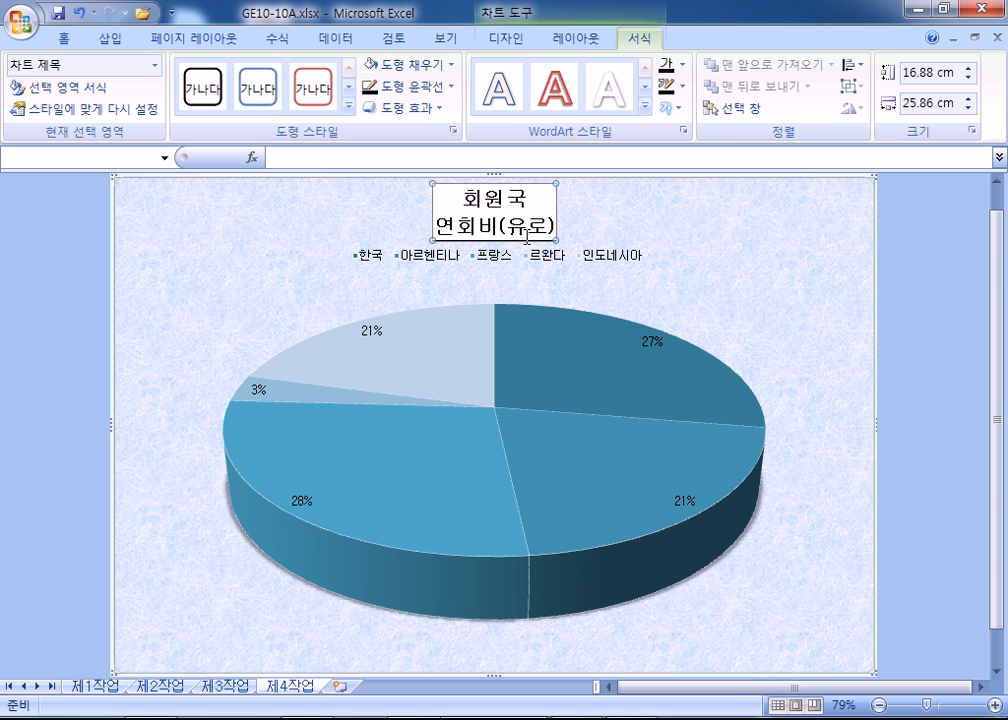
text(문경시 경기 회원ㄱ국 연회비회원국)
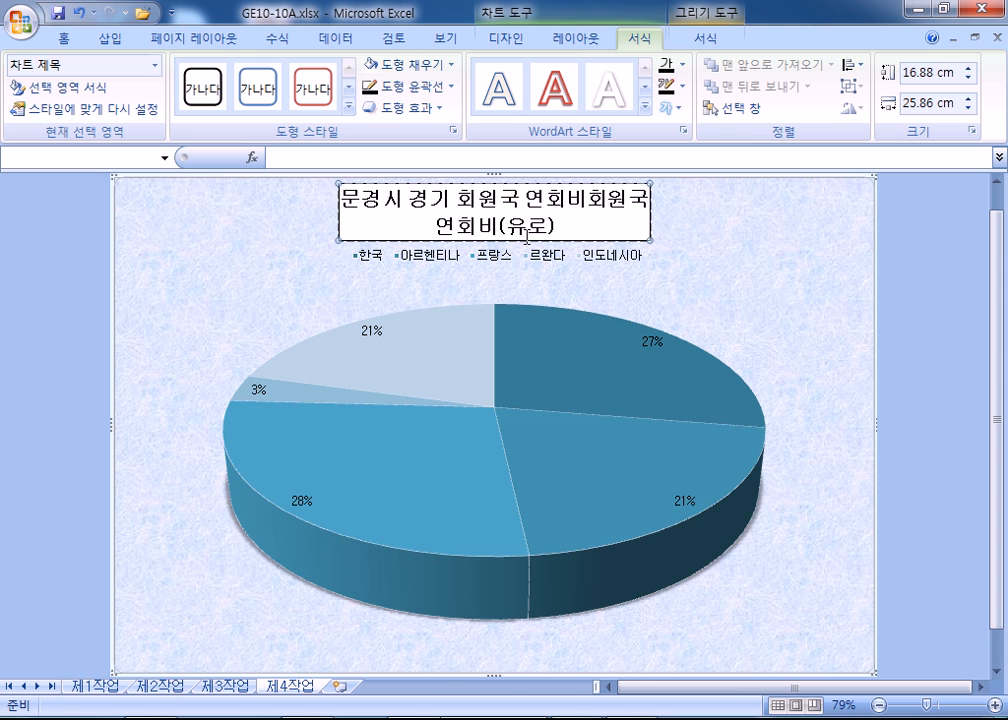
key(Delete)
key(Delete)
key(Delete)
key(Delete)
key(Delete)
key(Delete)
key(Delete)
key(Delete)
key(Delete)
key(Delete)
key(Delete)
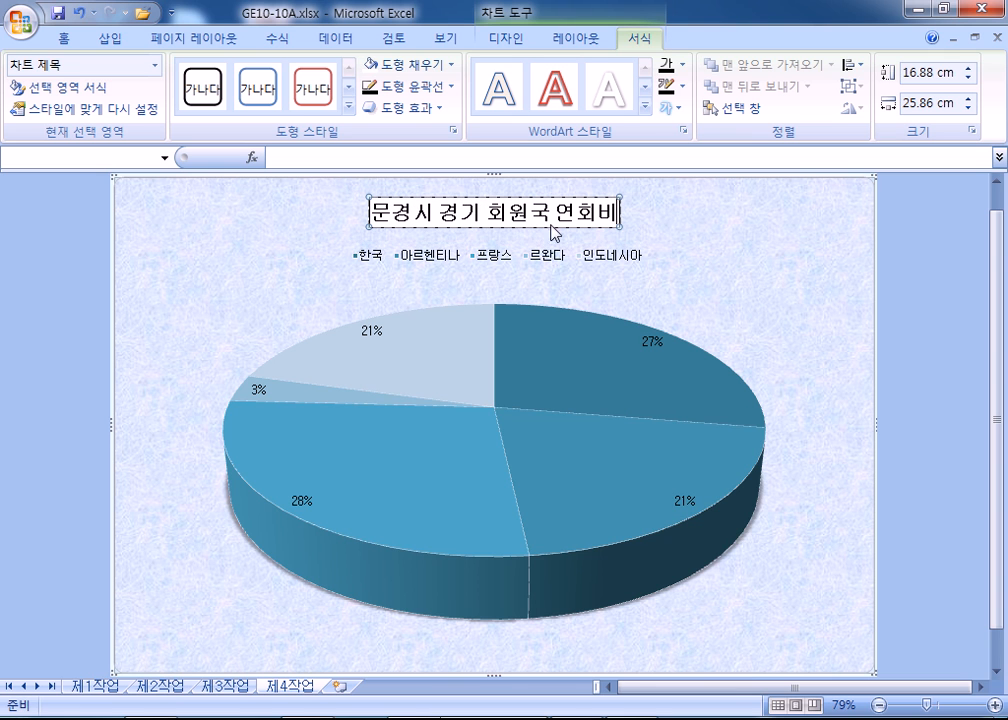
click(721, 250)
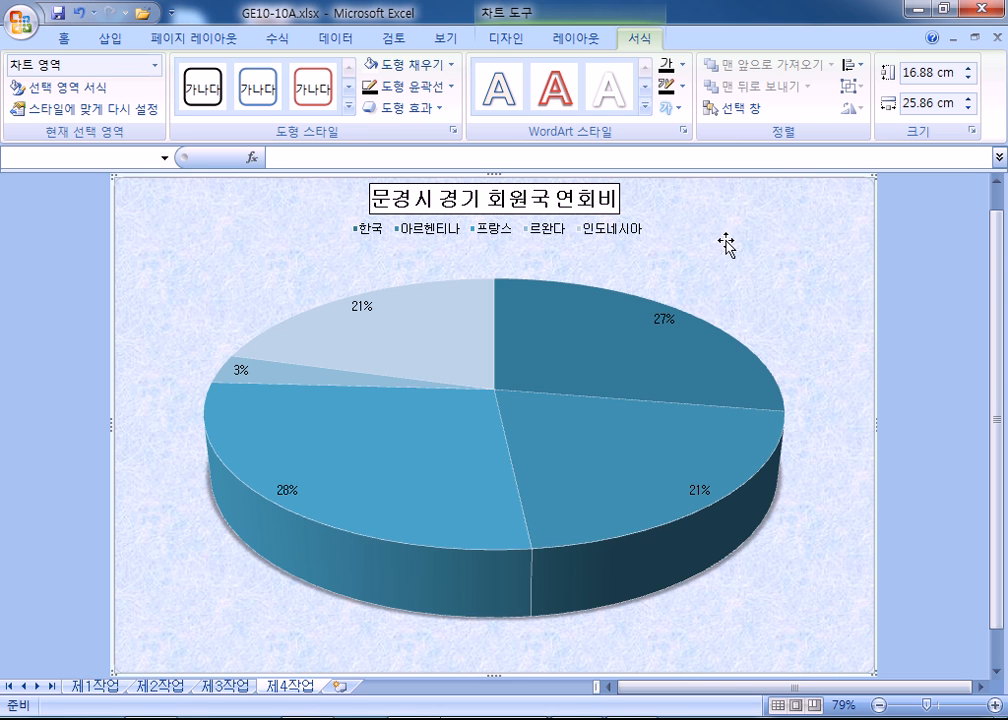
Rotate the pie by setting the angle of the first slice to 50, keeping the chart unobstructed
right_click(569, 343)
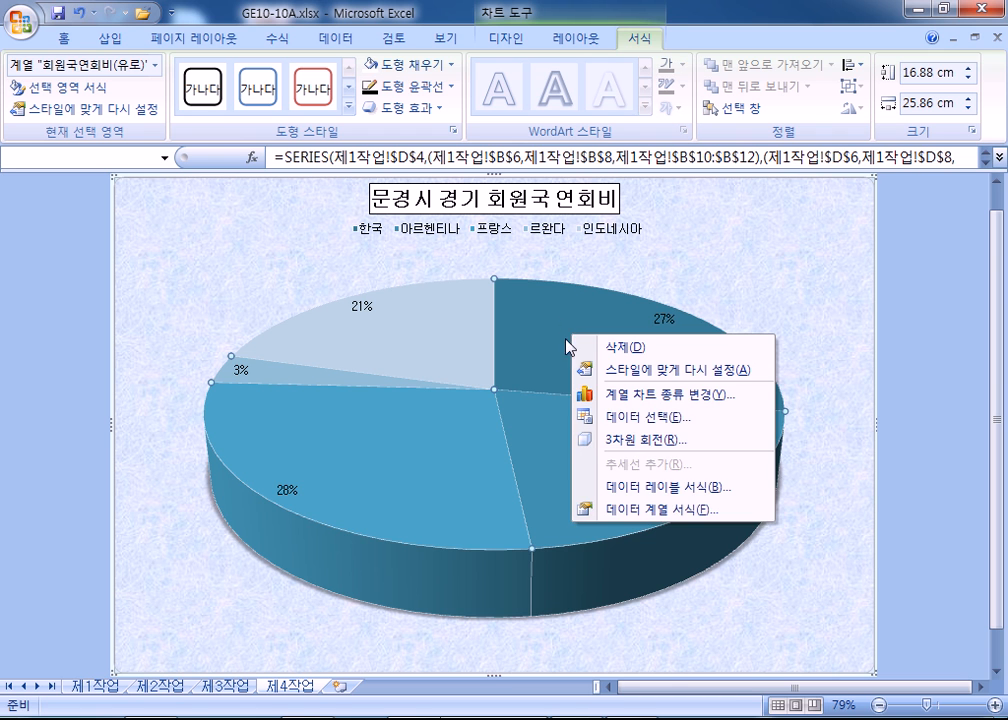
click(551, 344)
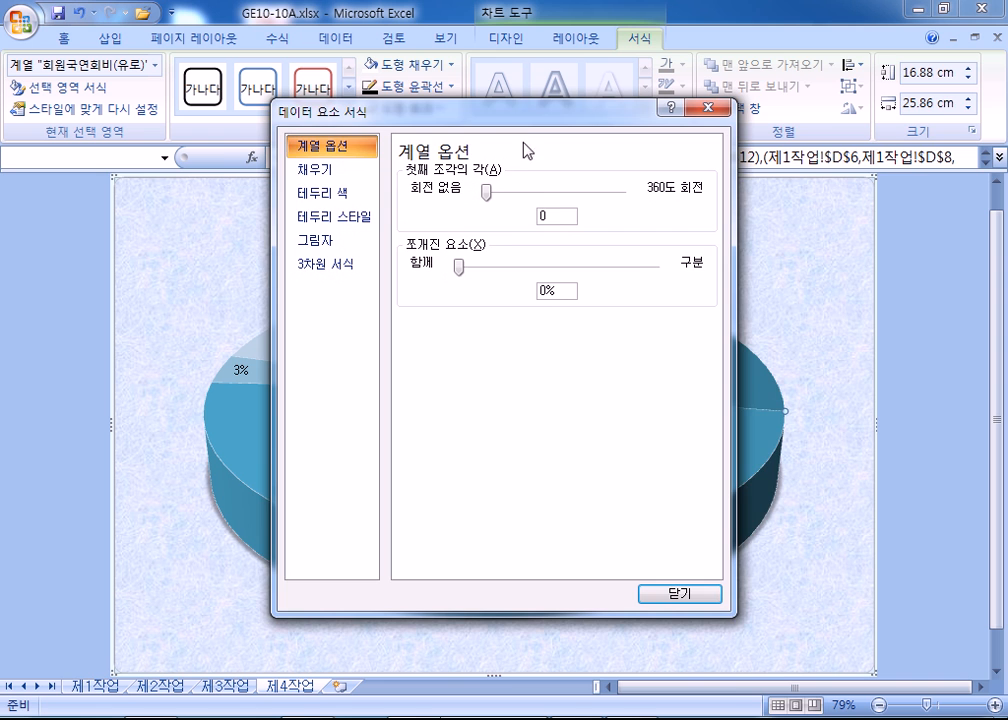
drag(522, 122, 765, 112)
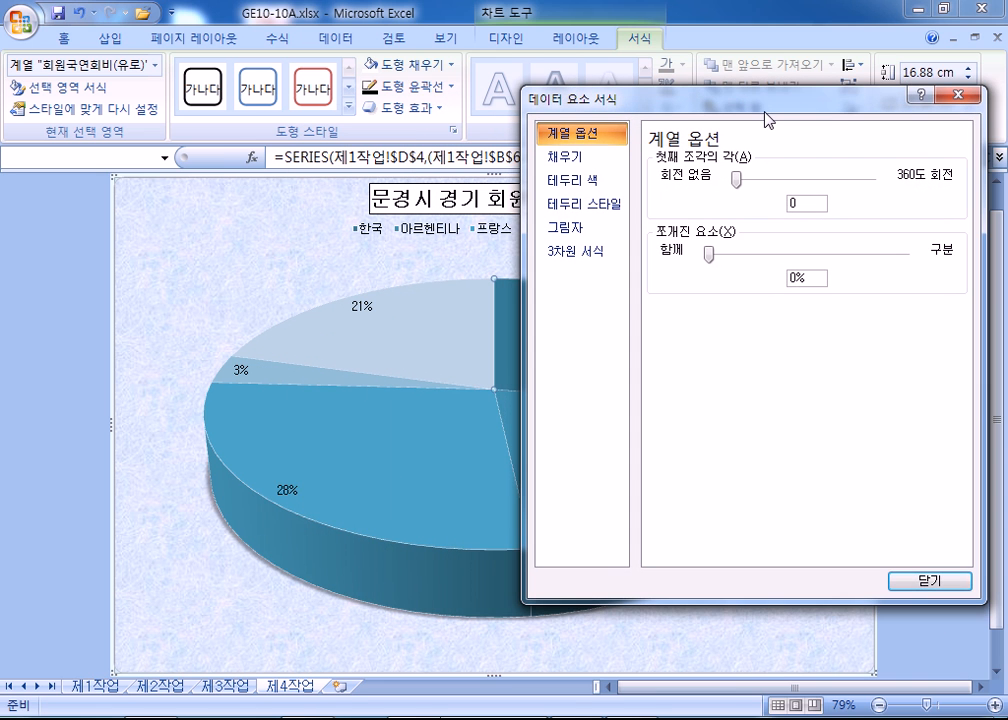
click(394, 331)
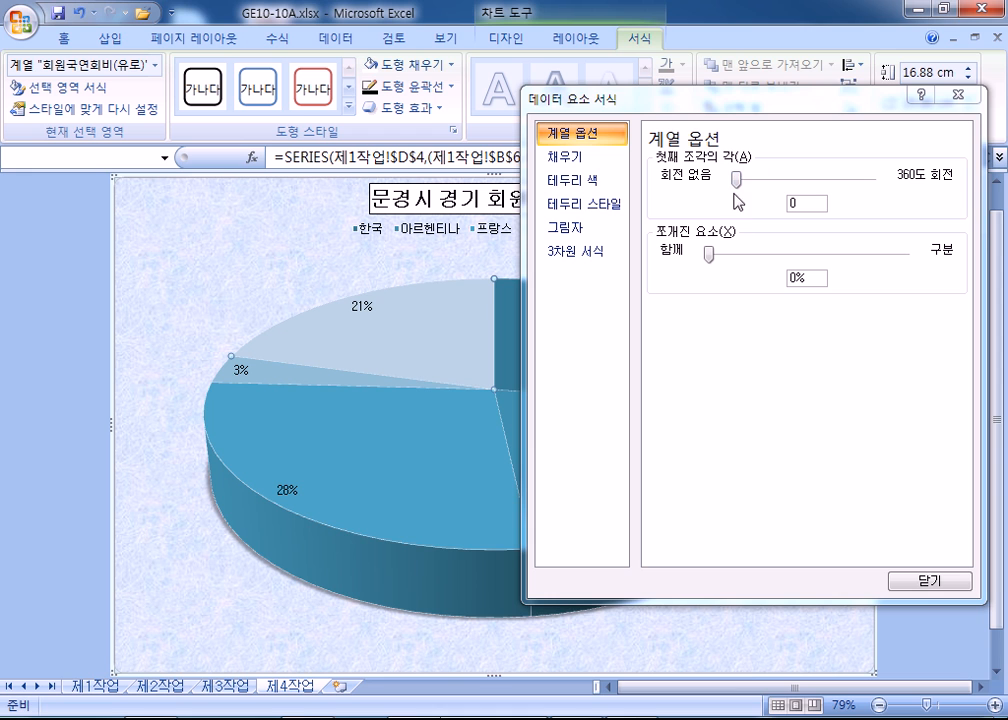
drag(736, 177, 758, 178)
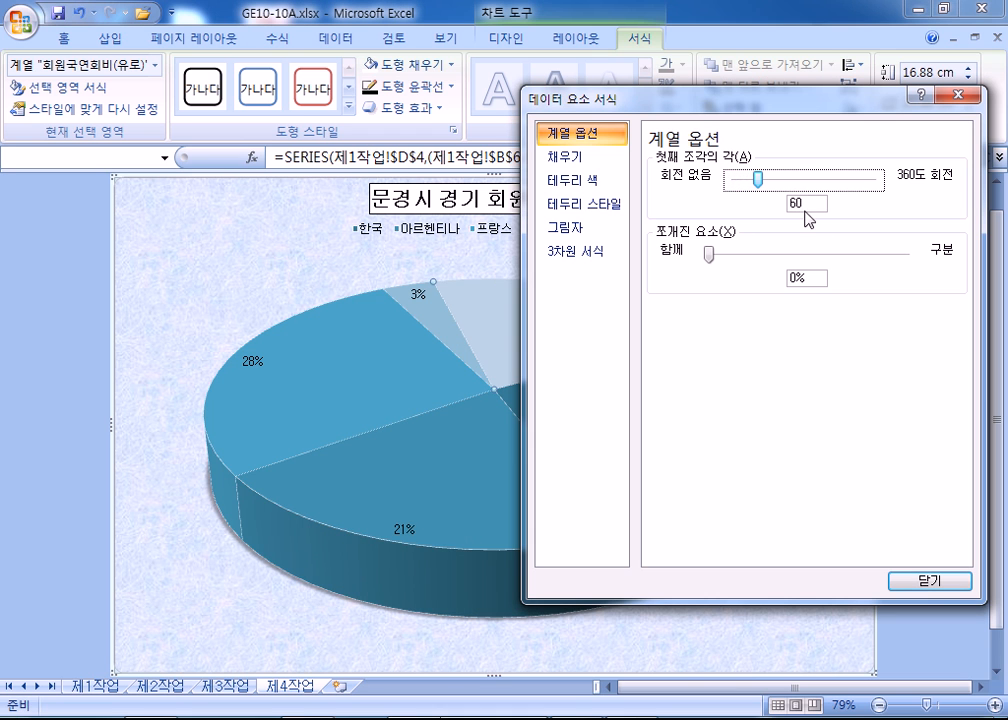
text(50)
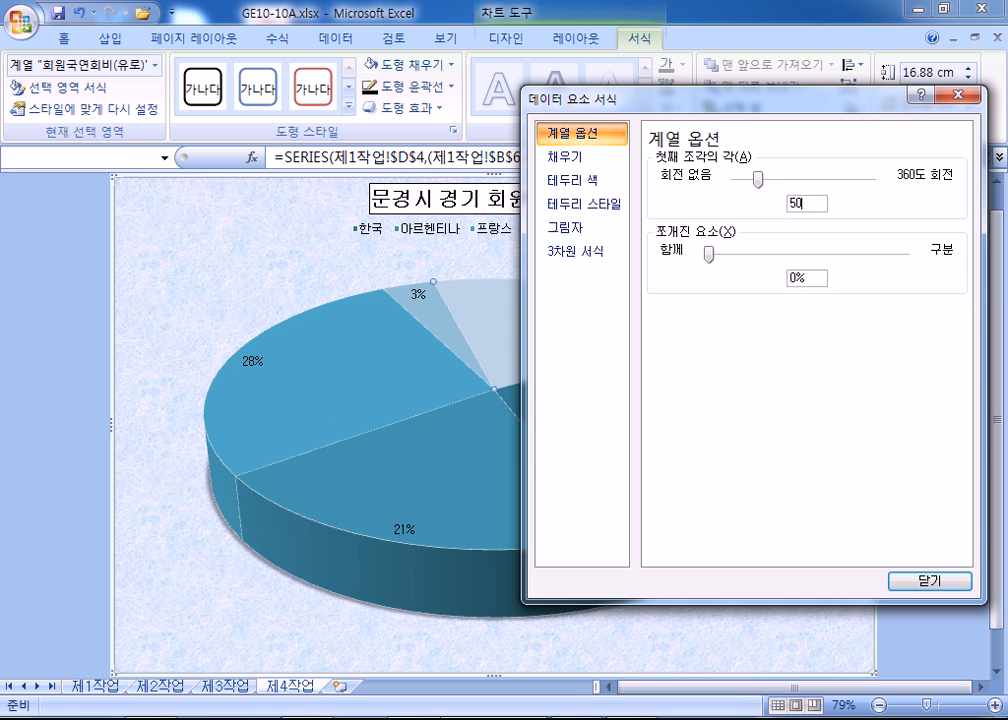
key(Tab)
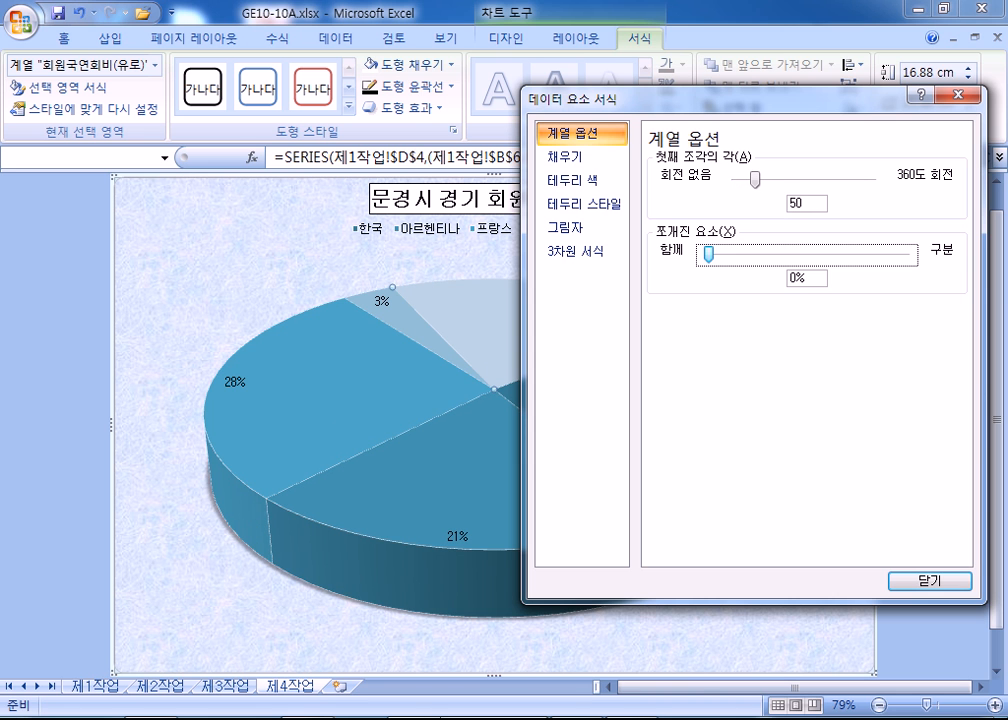
drag(696, 98, 1006, 622)
Pull all the pie slices apart from the centre and push them back together
click(805, 308)
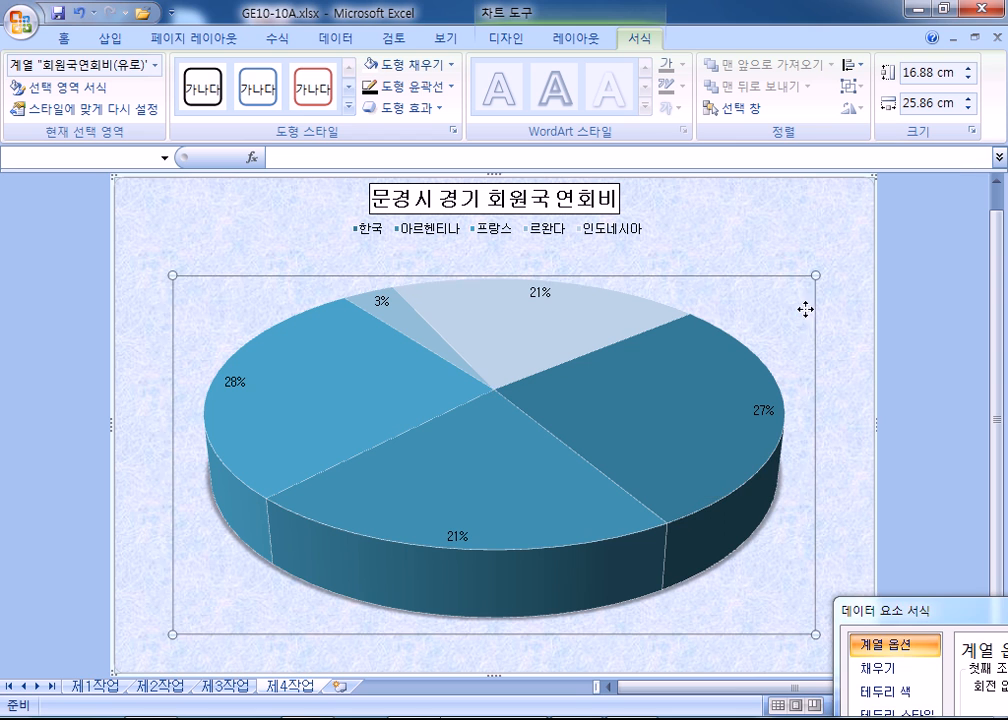
click(686, 460)
mouse_move(686, 458)
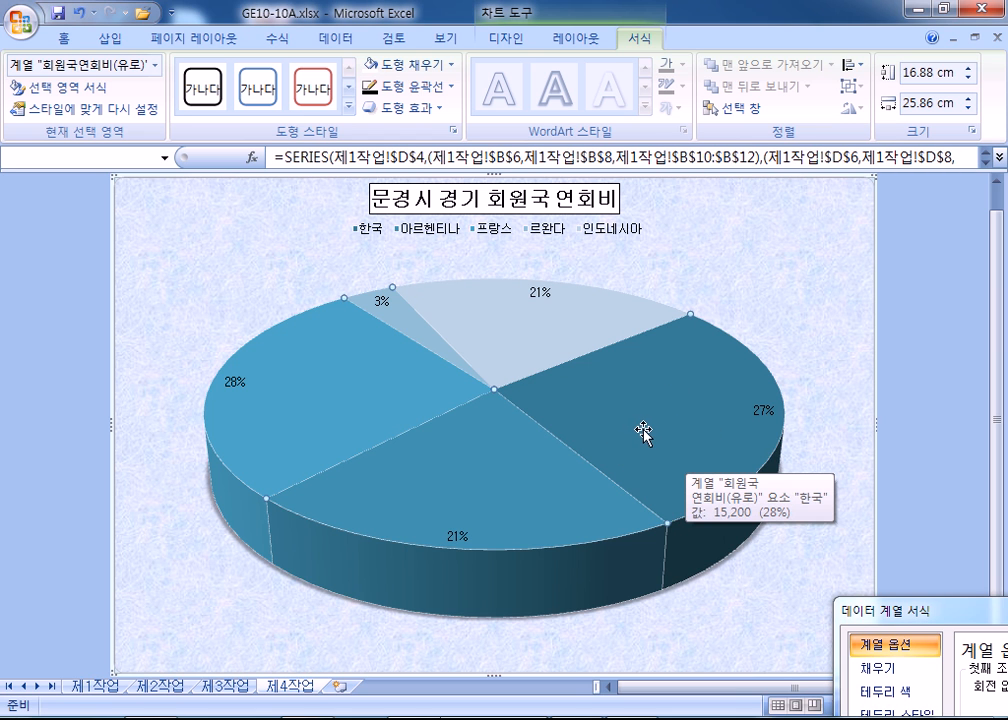
click(785, 292)
click(643, 395)
drag(643, 395, 670, 394)
drag(651, 447, 540, 421)
click(745, 332)
drag(634, 404, 691, 412)
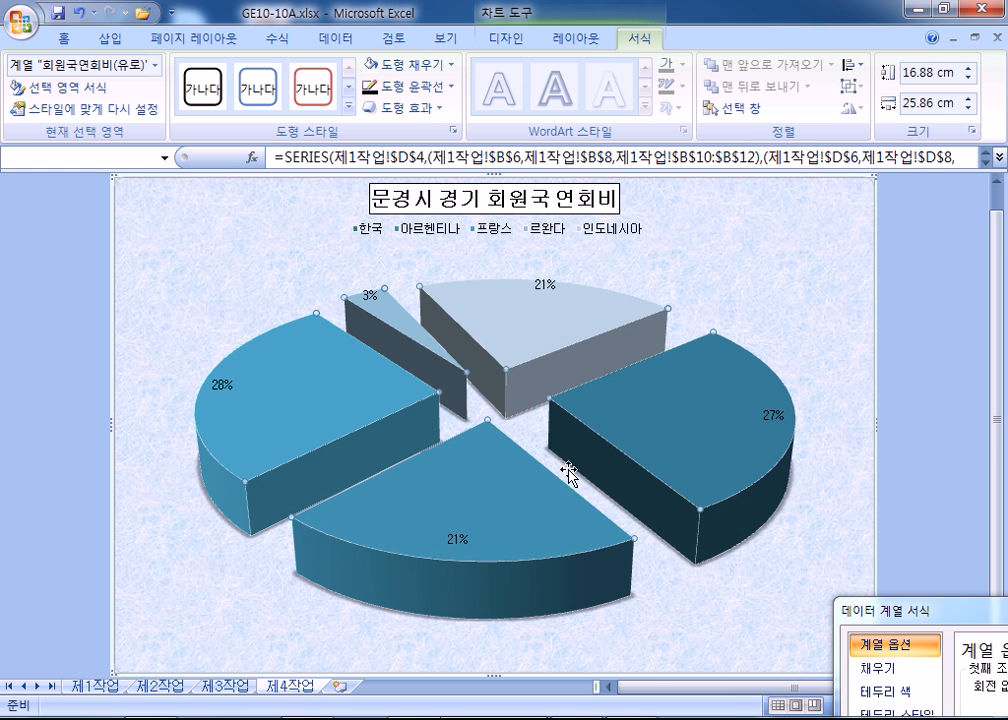
drag(466, 410, 362, 346)
drag(578, 414, 512, 406)
click(699, 342)
drag(578, 428, 522, 416)
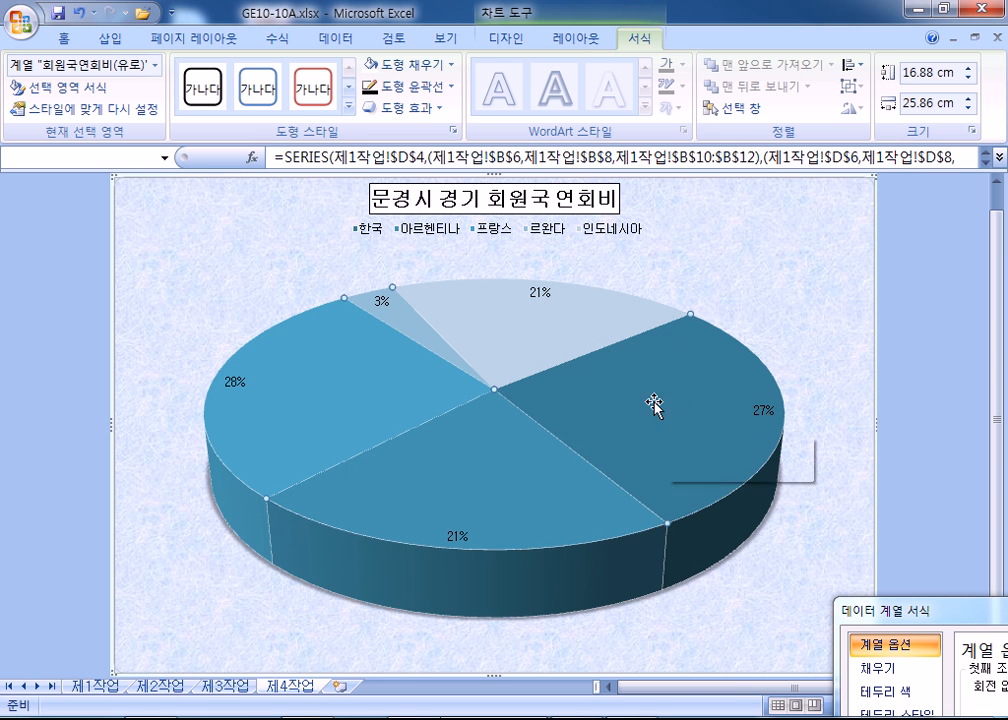
Pull only the 한국 slice outward so that it is separated from the rest of the pie
click(817, 304)
click(671, 413)
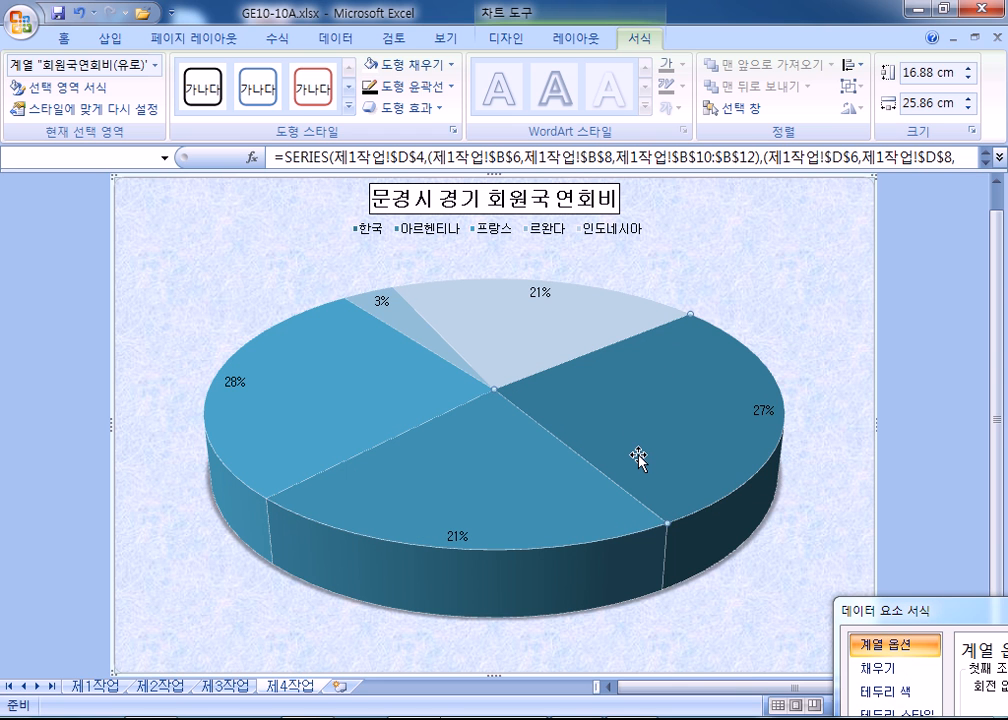
mouse_move(638, 425)
mouse_down()
mouse_move(682, 421)
mouse_move(636, 450)
mouse_up()
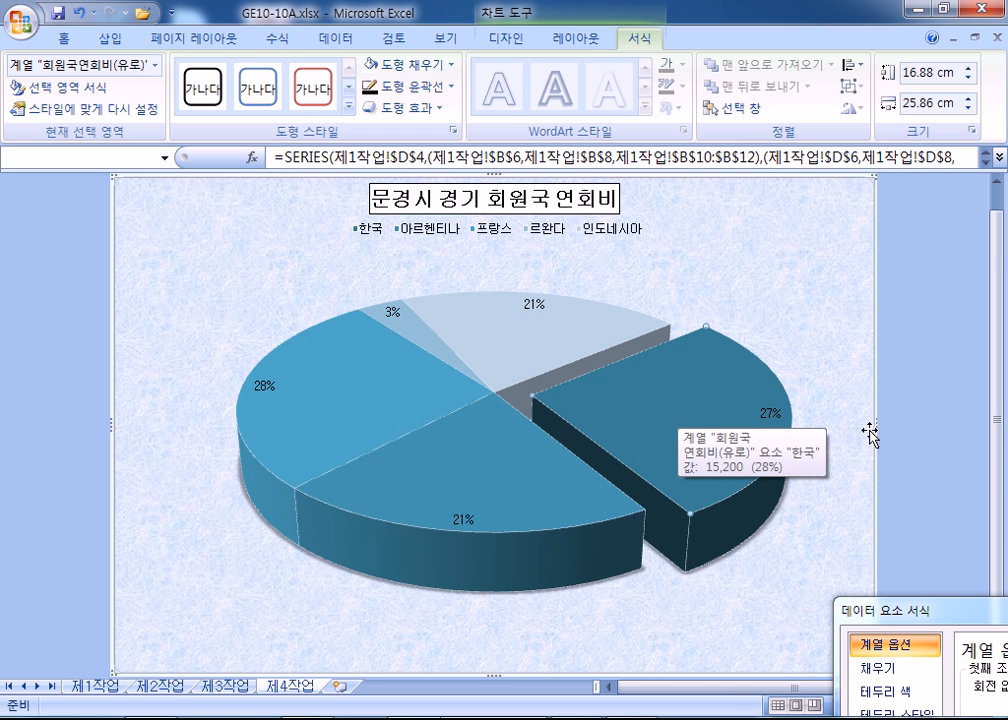
click(790, 337)
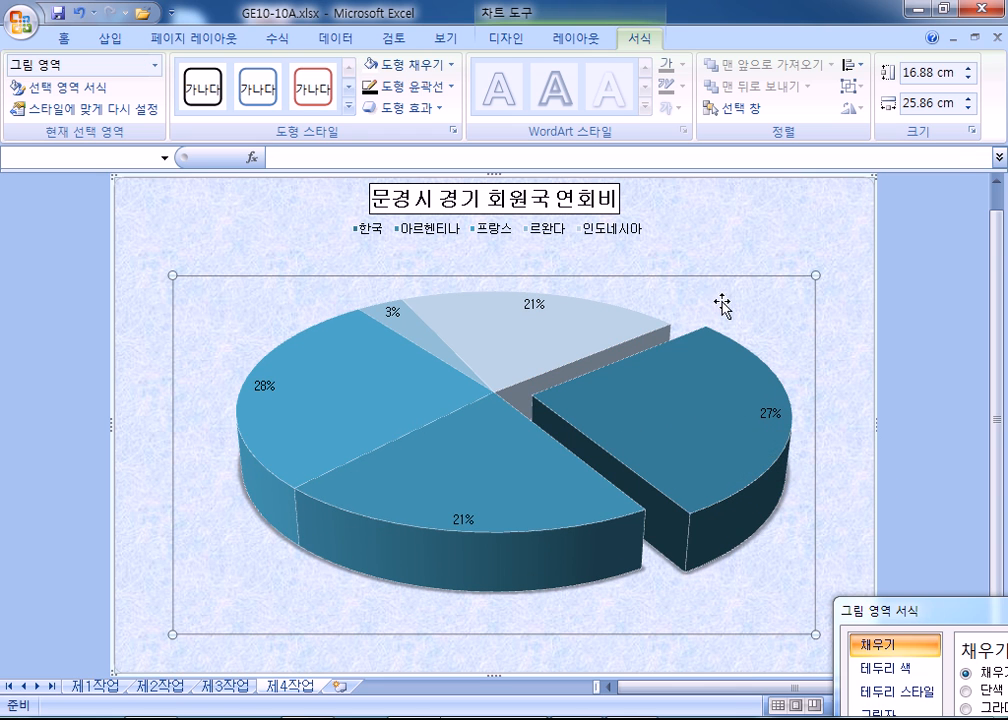
Show the category name (항목 이름), value (값) and percentage (백분율) in the pie's data labels, separated by line breaks (줄 바꿈)
click(689, 366)
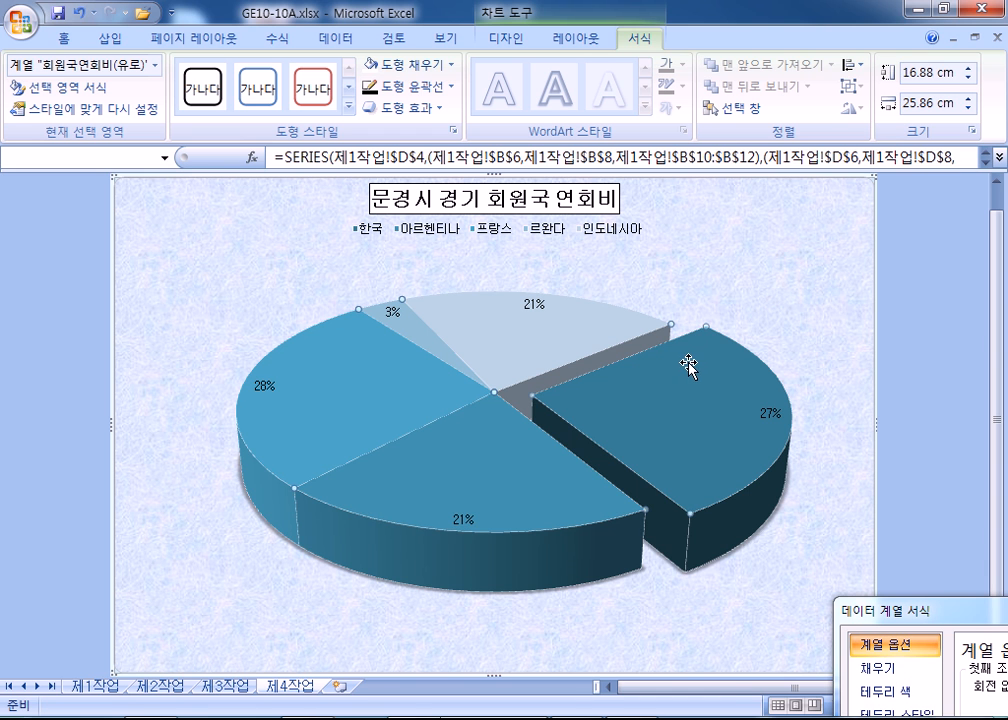
double_click(760, 412)
drag(776, 214, 803, 23)
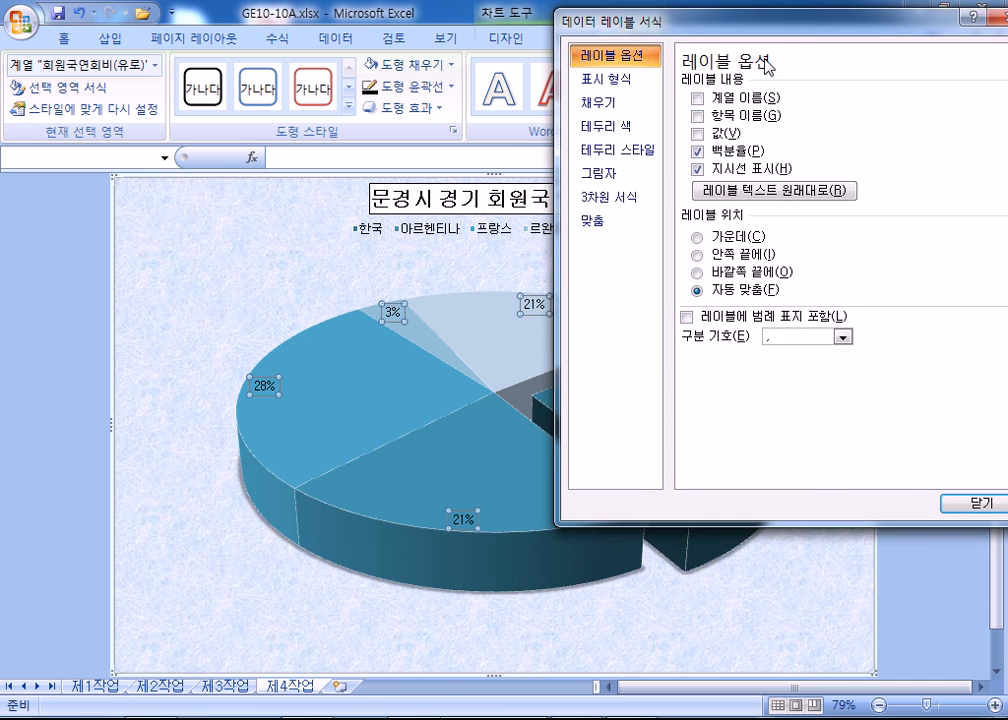
click(697, 115)
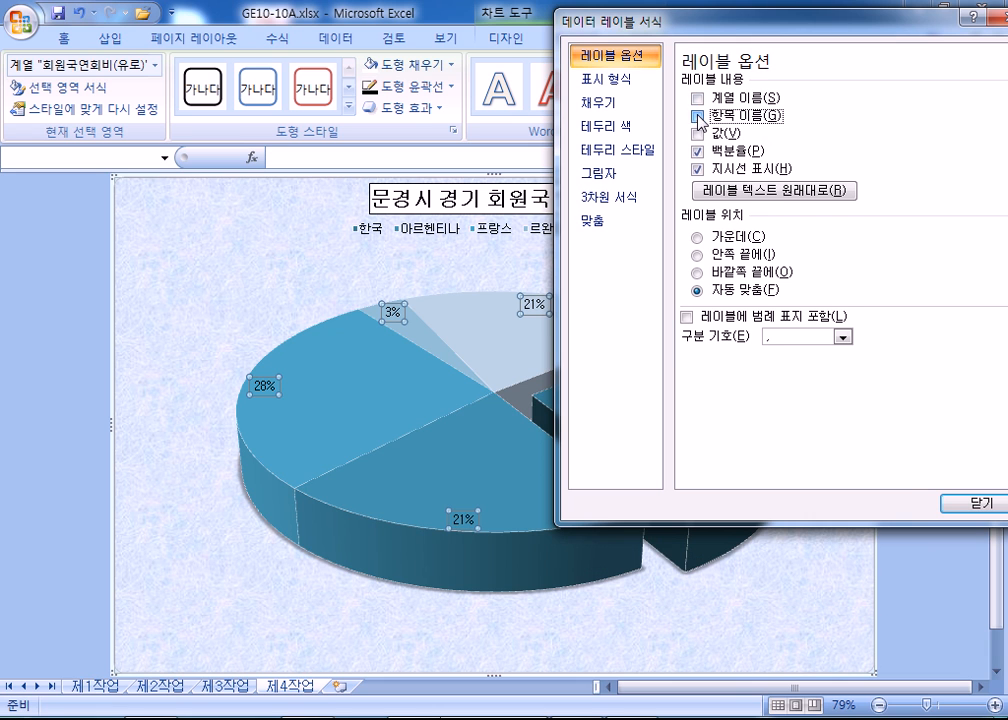
click(697, 133)
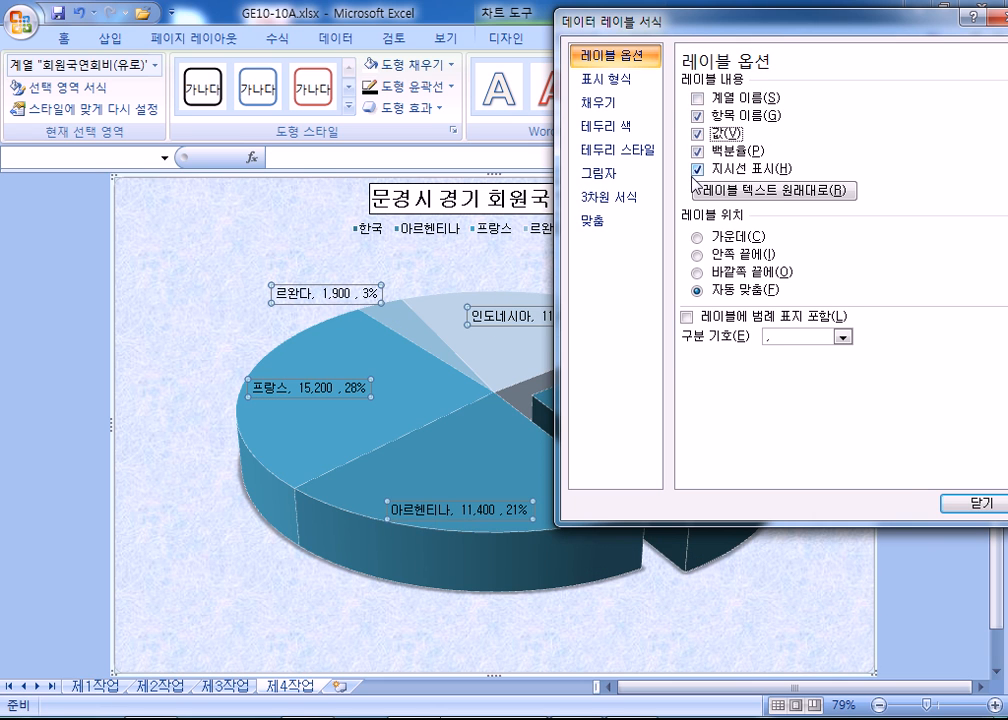
click(800, 342)
click(846, 340)
click(790, 400)
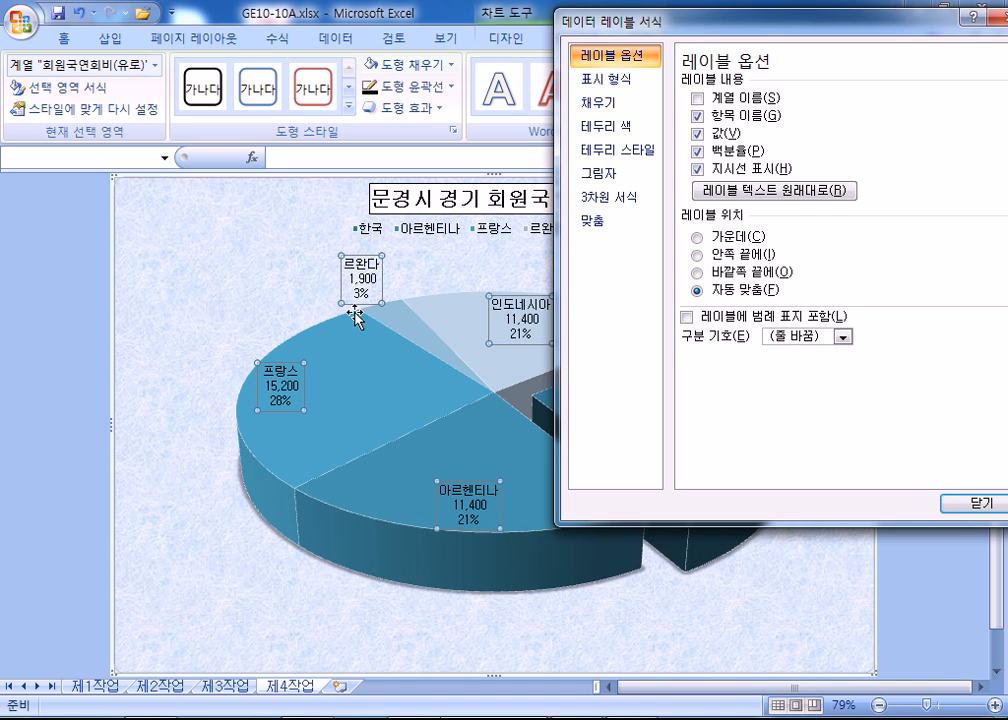
Position all the pie's data labels at the inside end (안쪽 끝에) of their slices, keeping the chart unobstructed
drag(683, 21, 856, 22)
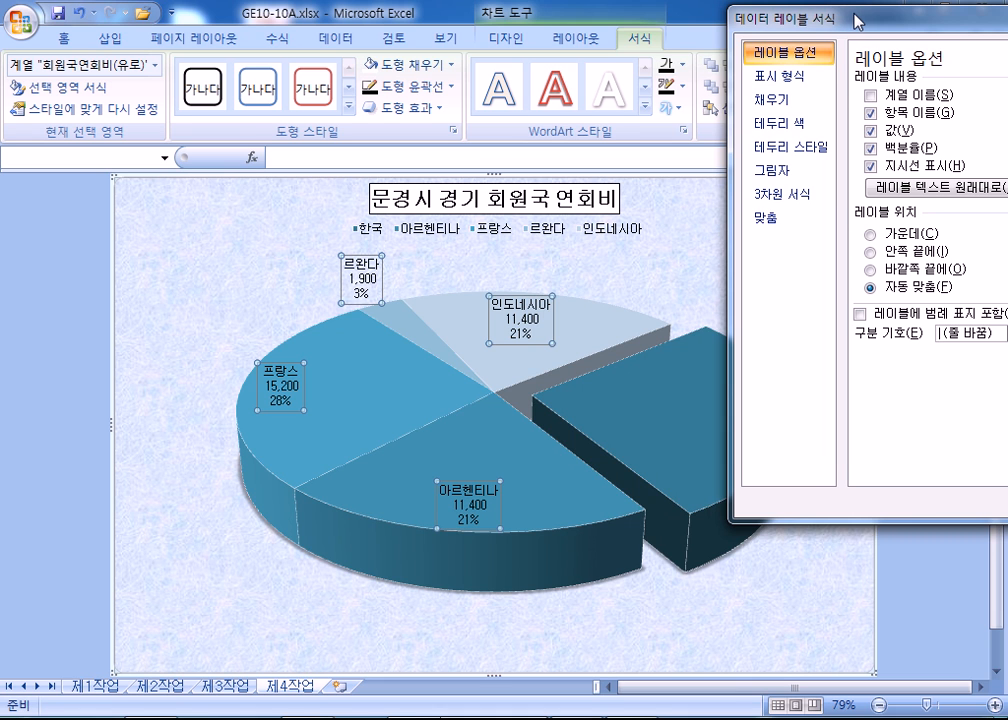
drag(856, 20, 860, 21)
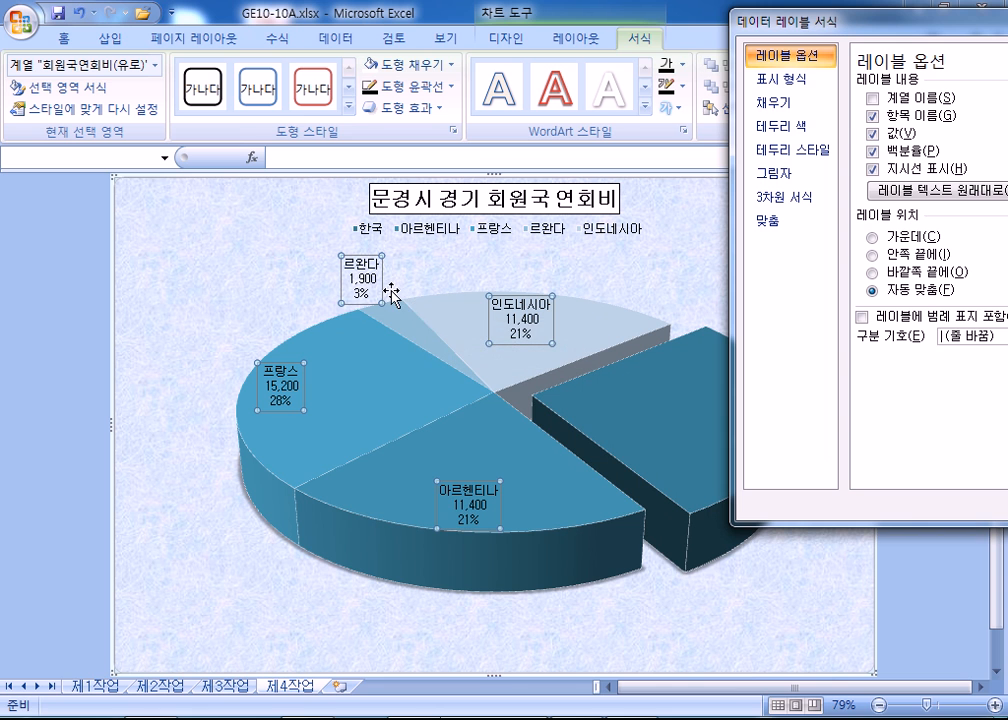
click(345, 298)
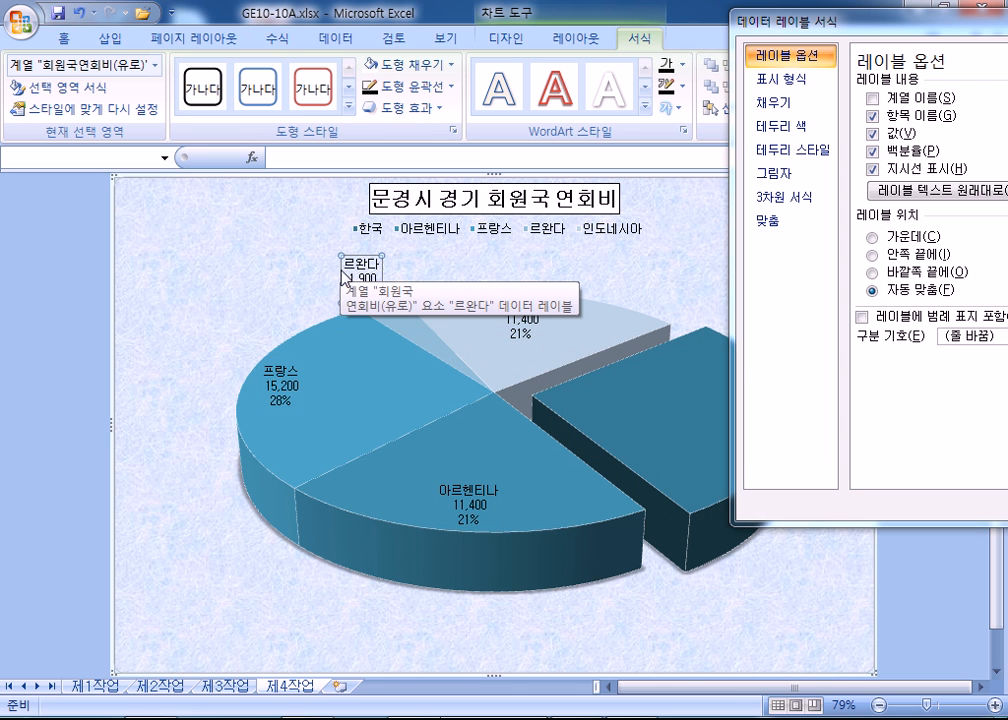
click(300, 280)
click(352, 272)
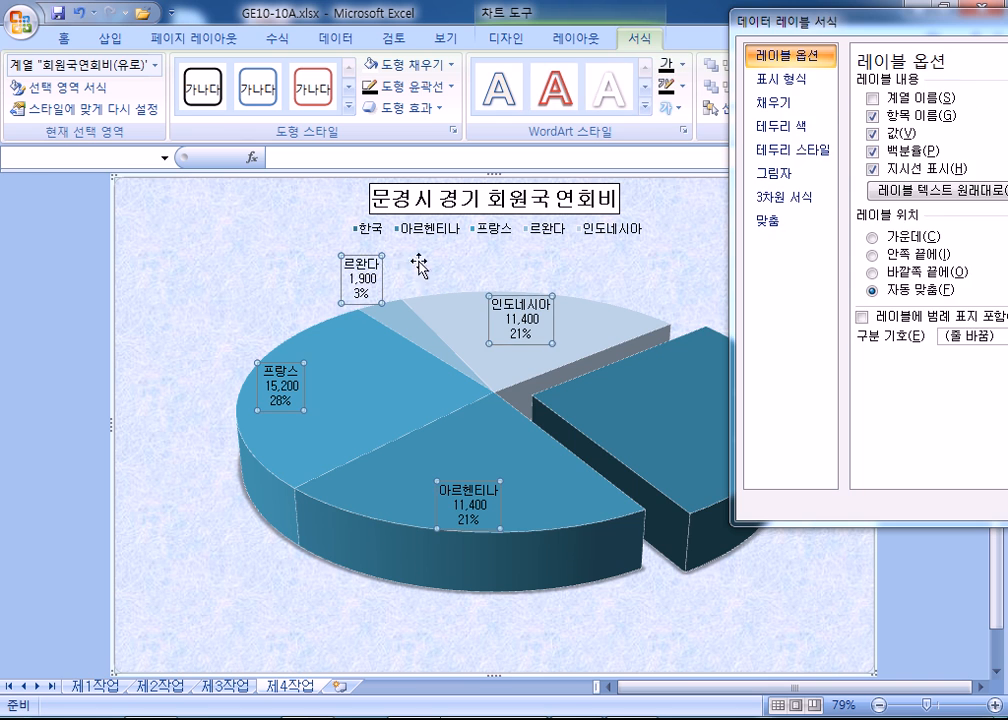
drag(890, 25, 650, 17)
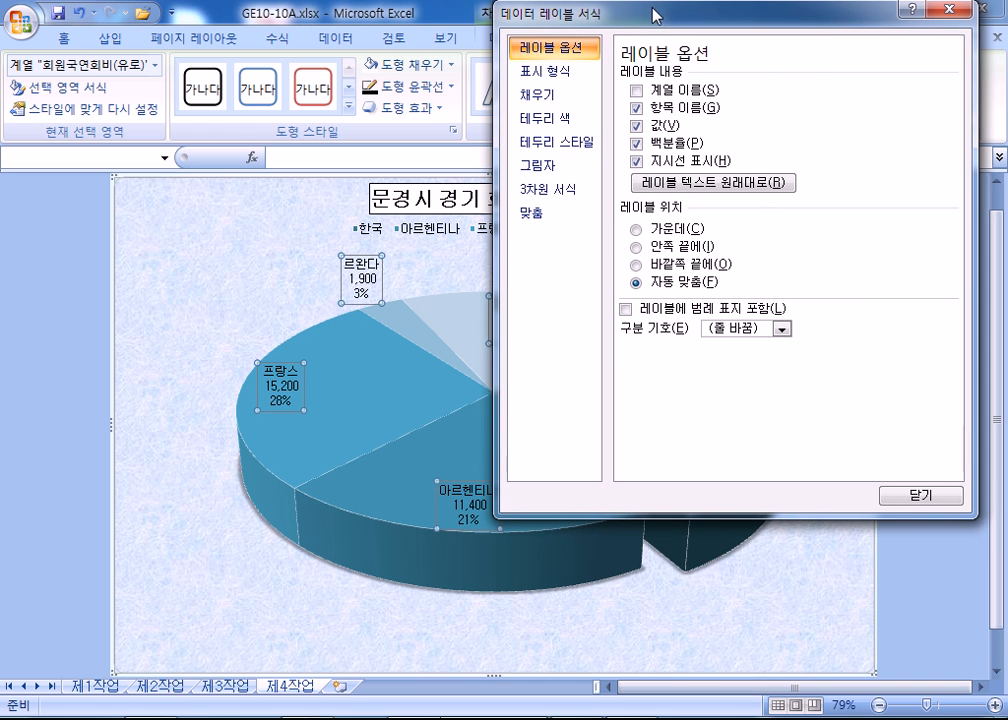
click(663, 245)
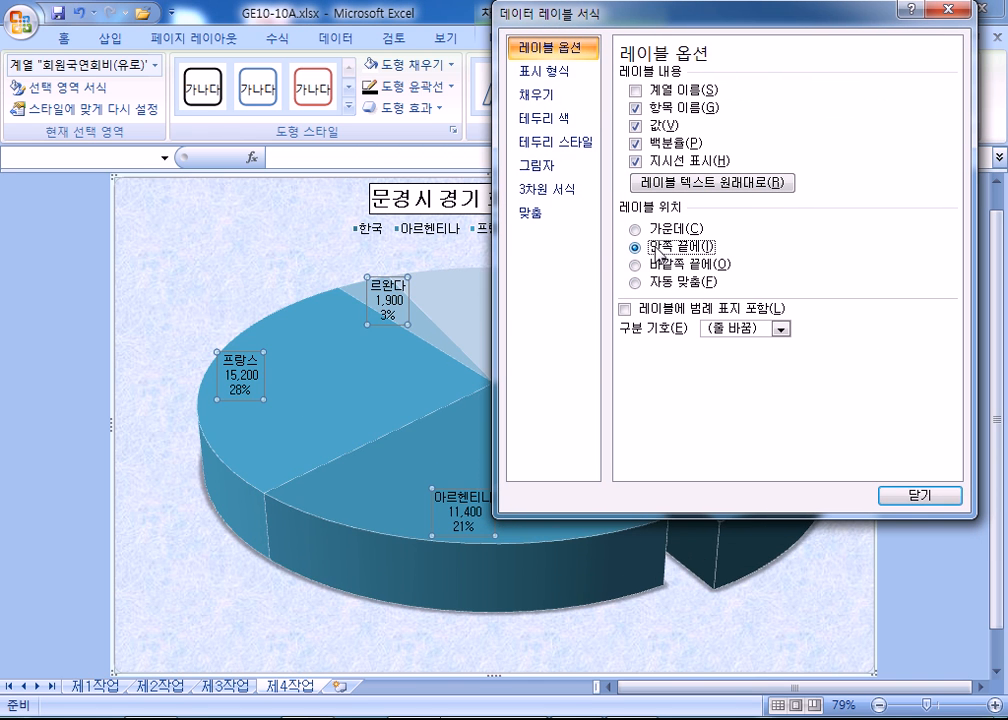
mouse_move(686, 20)
mouse_down()
mouse_move(1007, 14)
mouse_move(693, 5)
mouse_up()
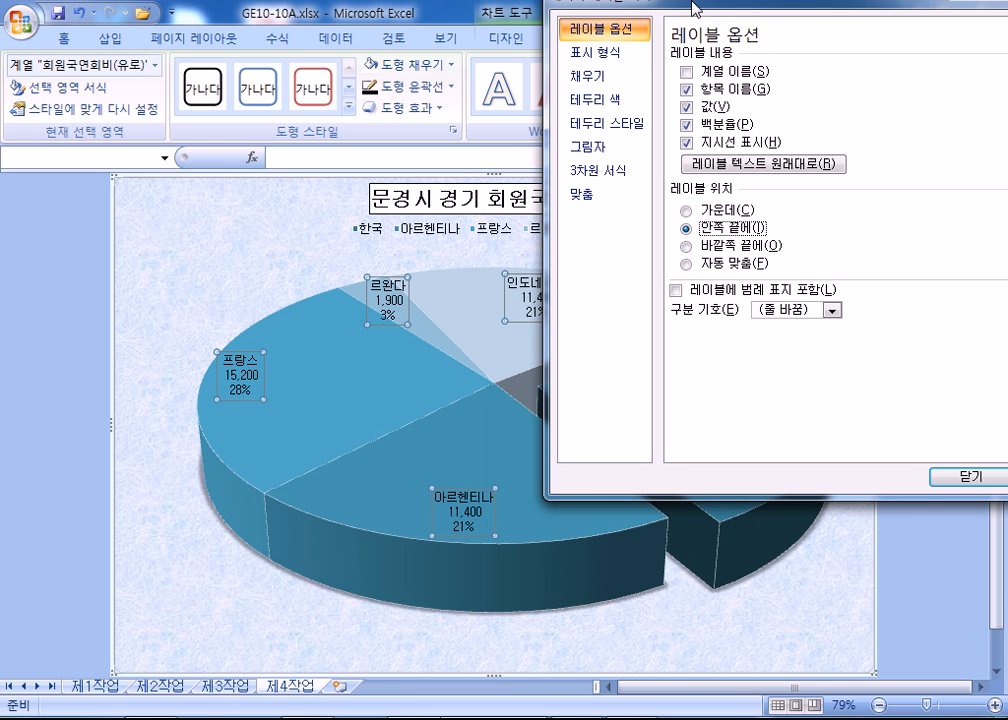
drag(693, 5, 770, 17)
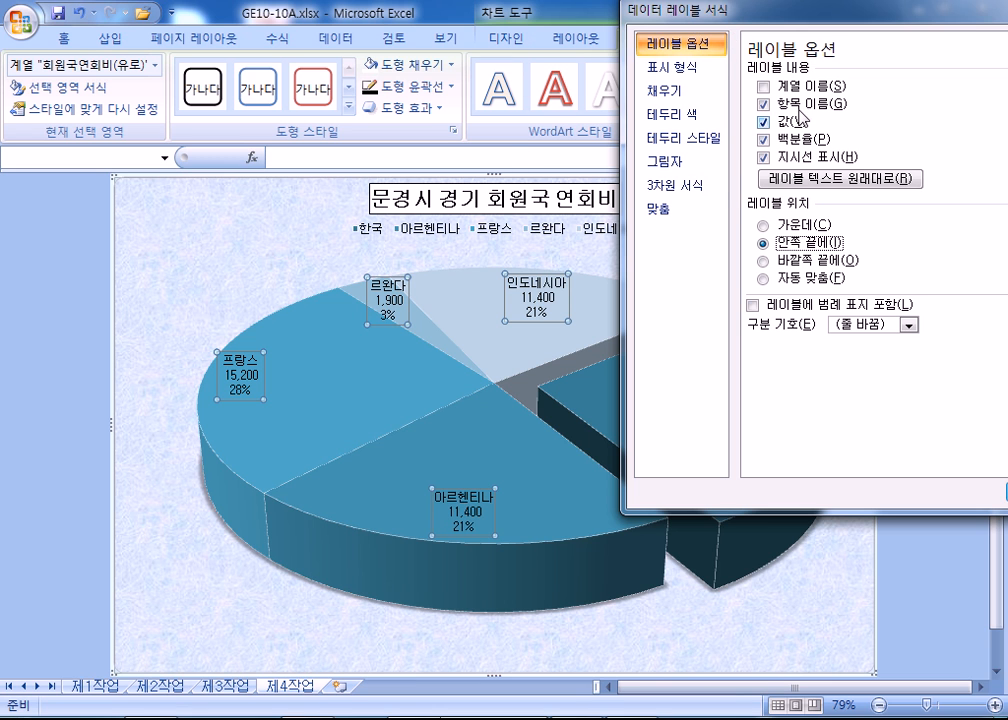
drag(804, 17, 945, 70)
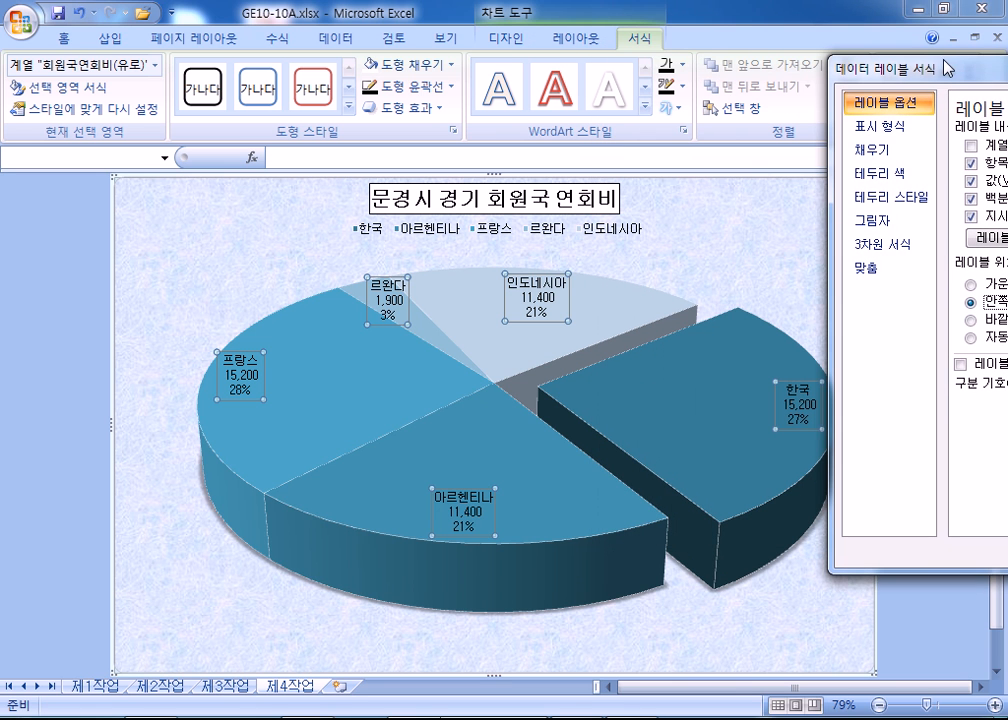
drag(870, 73, 958, 83)
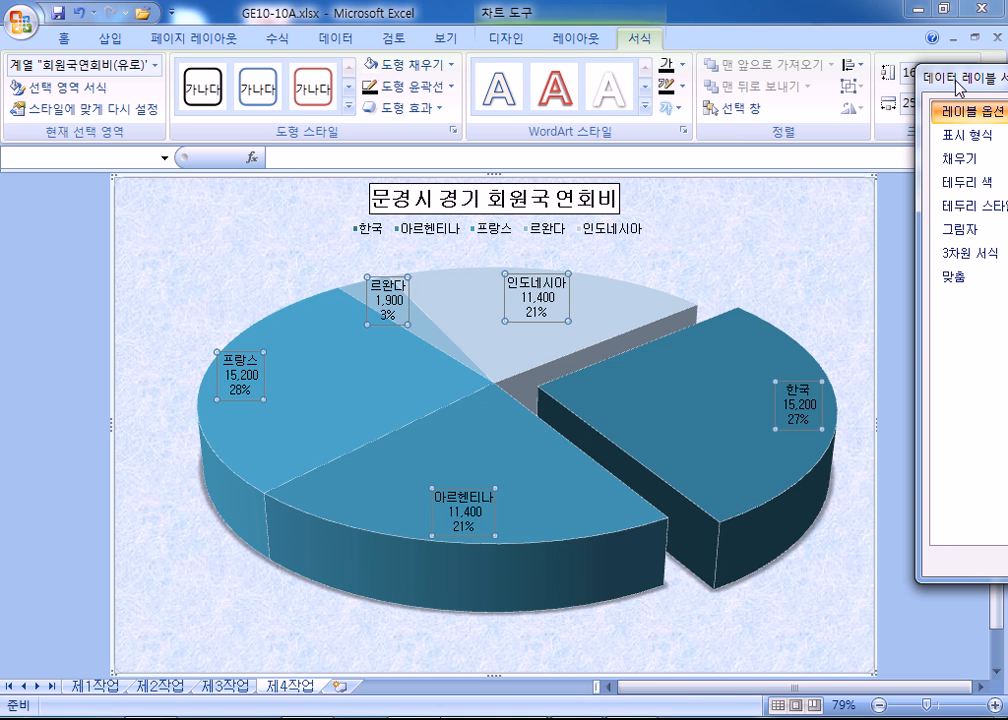
drag(956, 80, 888, 72)
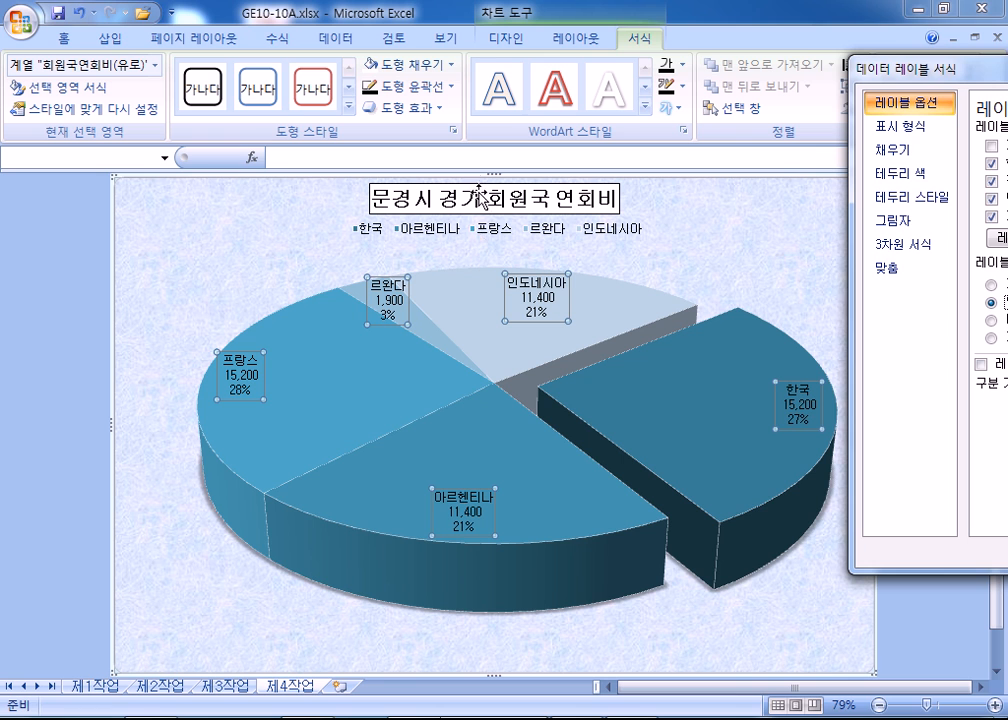
Try to shrink the plot area and centre it lower in the chart, leaving more space under the legend
click(728, 271)
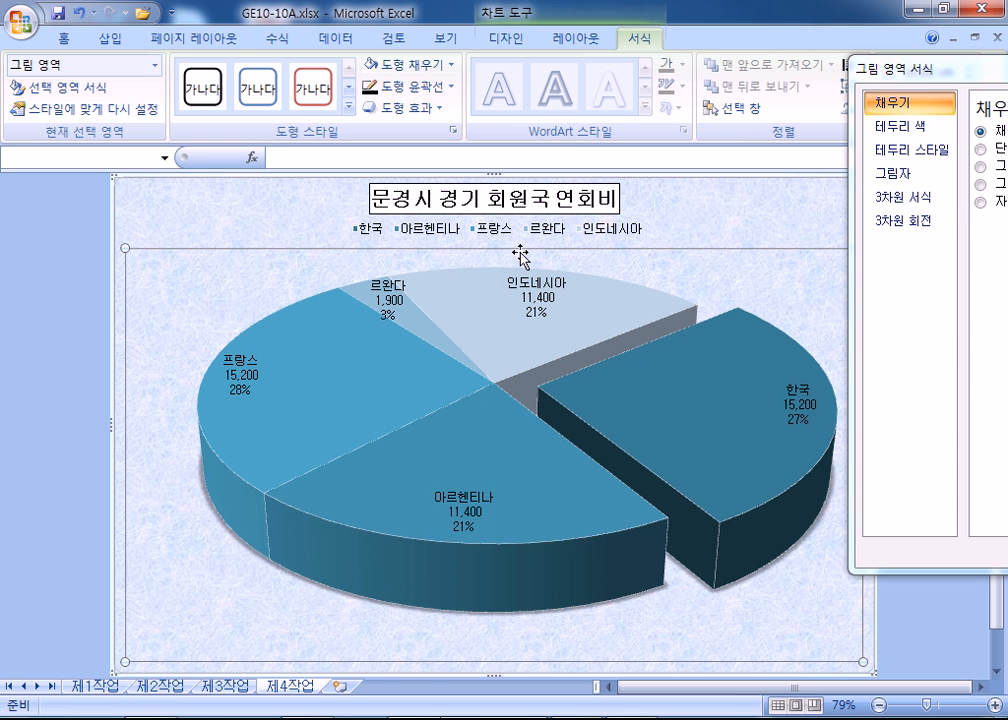
drag(122, 249, 178, 331)
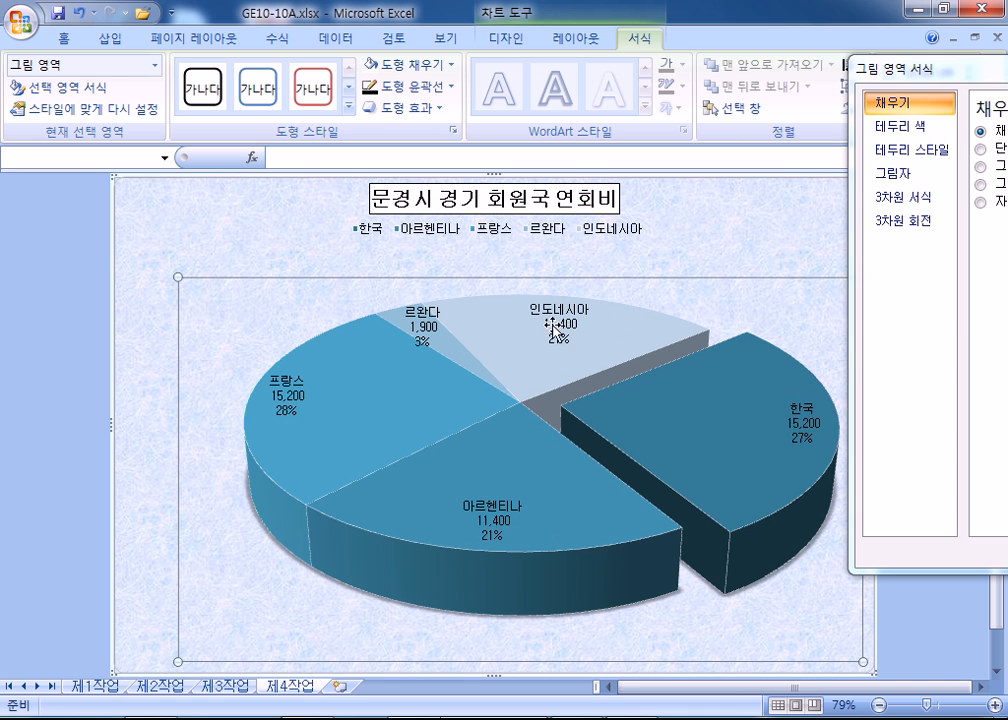
click(546, 236)
click(546, 237)
click(690, 251)
click(624, 236)
click(624, 238)
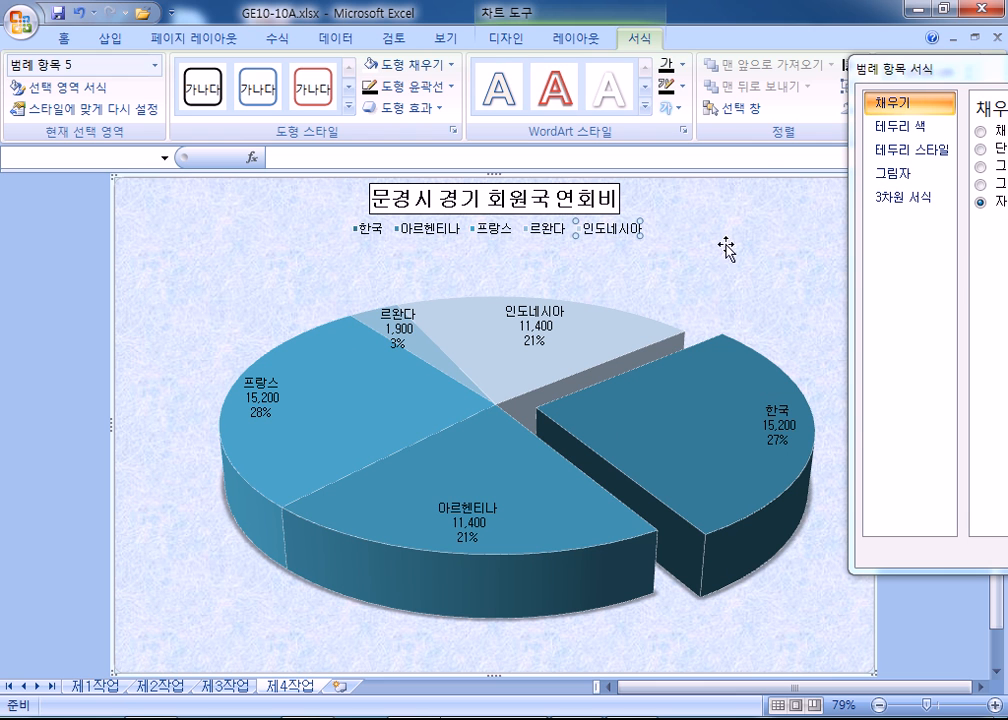
click(727, 247)
click(620, 243)
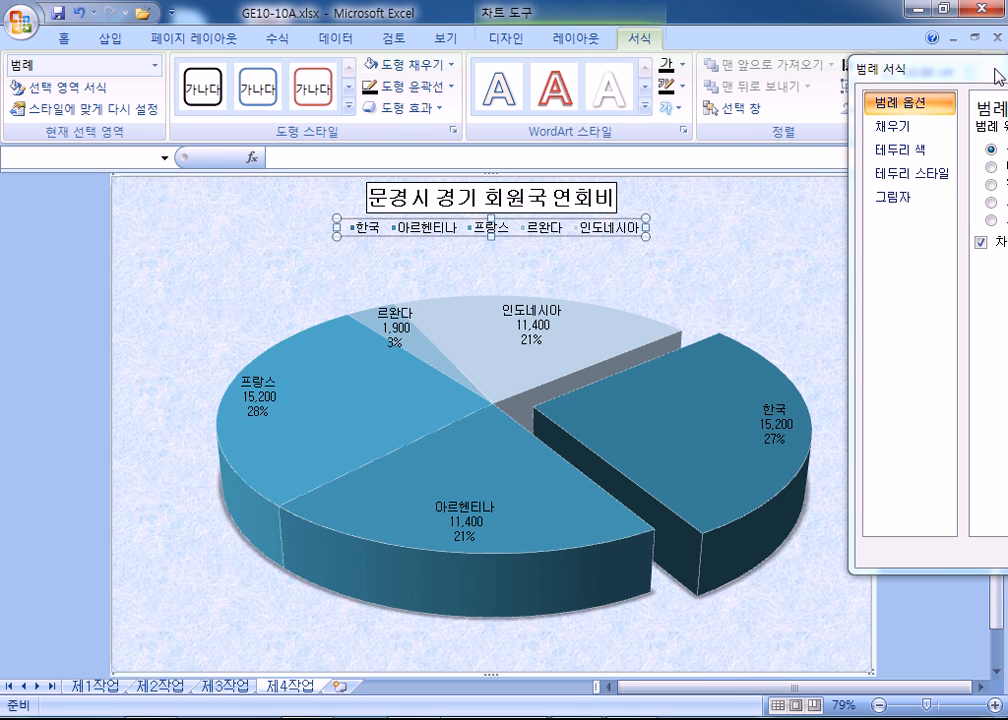
drag(980, 76, 887, 113)
Undo the last changes to the chart and plot area positions and the plot area size
click(79, 14)
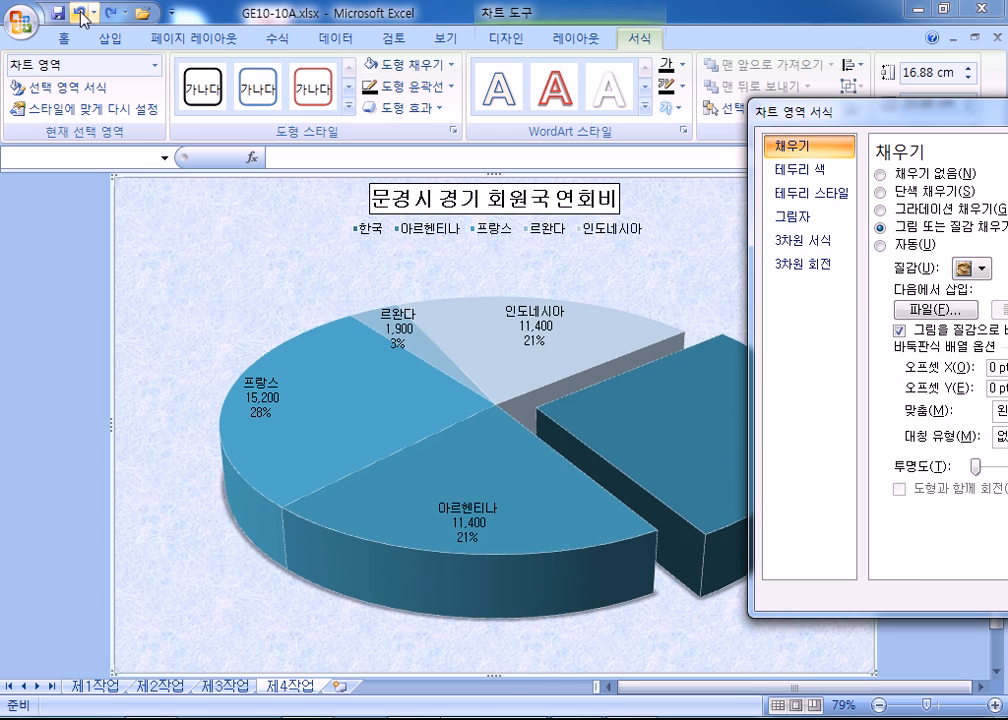
click(79, 14)
click(79, 14)
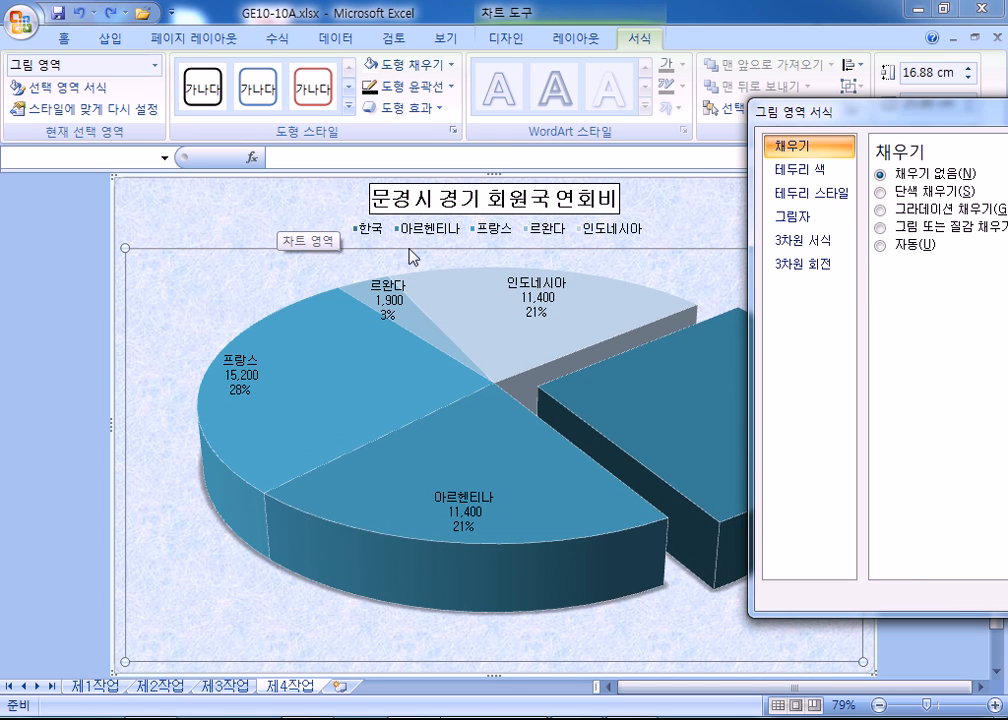
Increase the legend's height downward so that its entries sit lower beneath the chart title
click(437, 233)
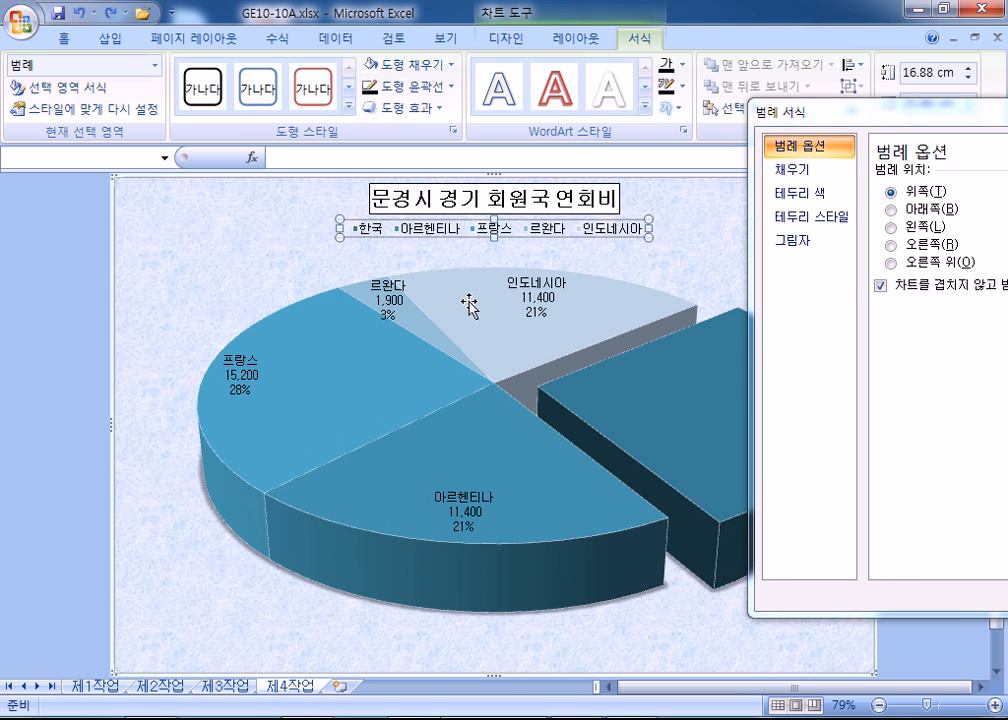
drag(494, 237, 500, 283)
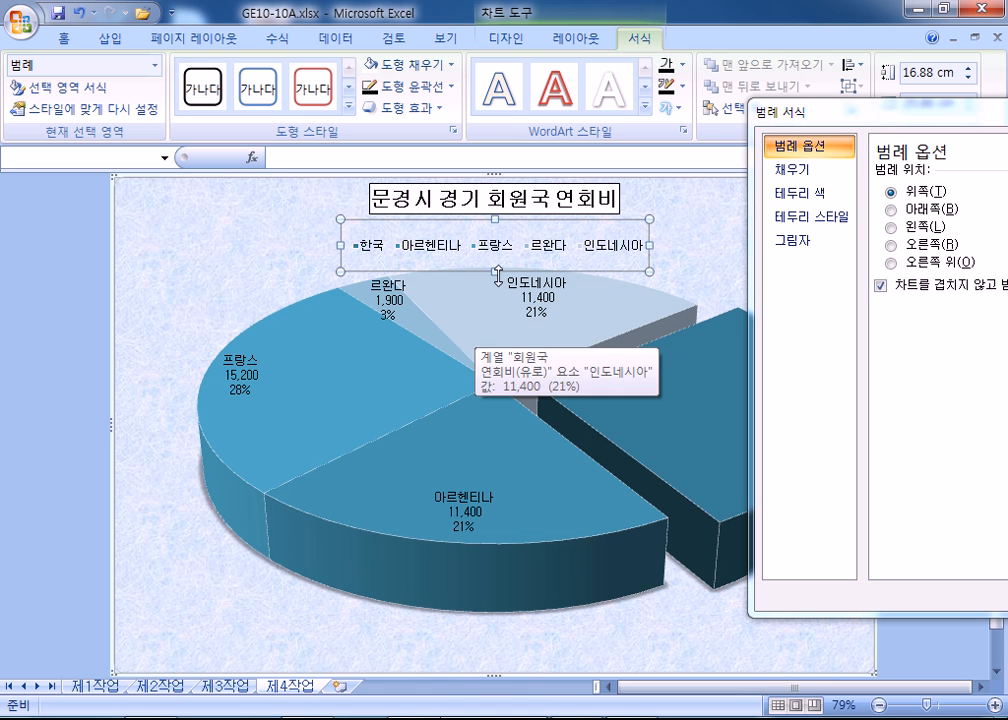
drag(494, 272, 494, 276)
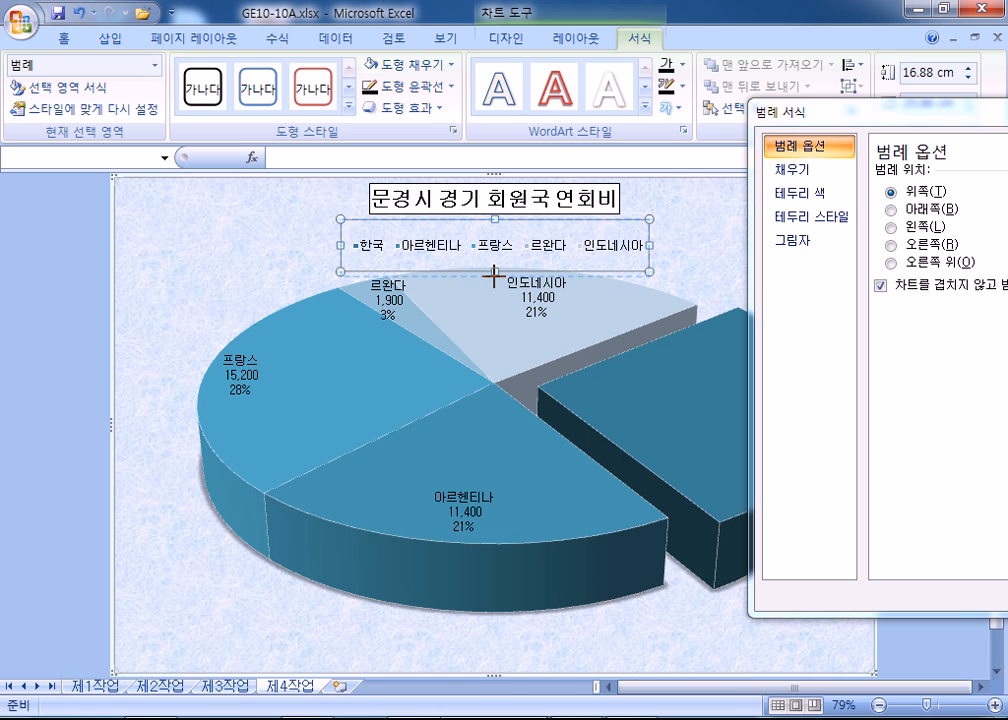
drag(420, 286, 421, 286)
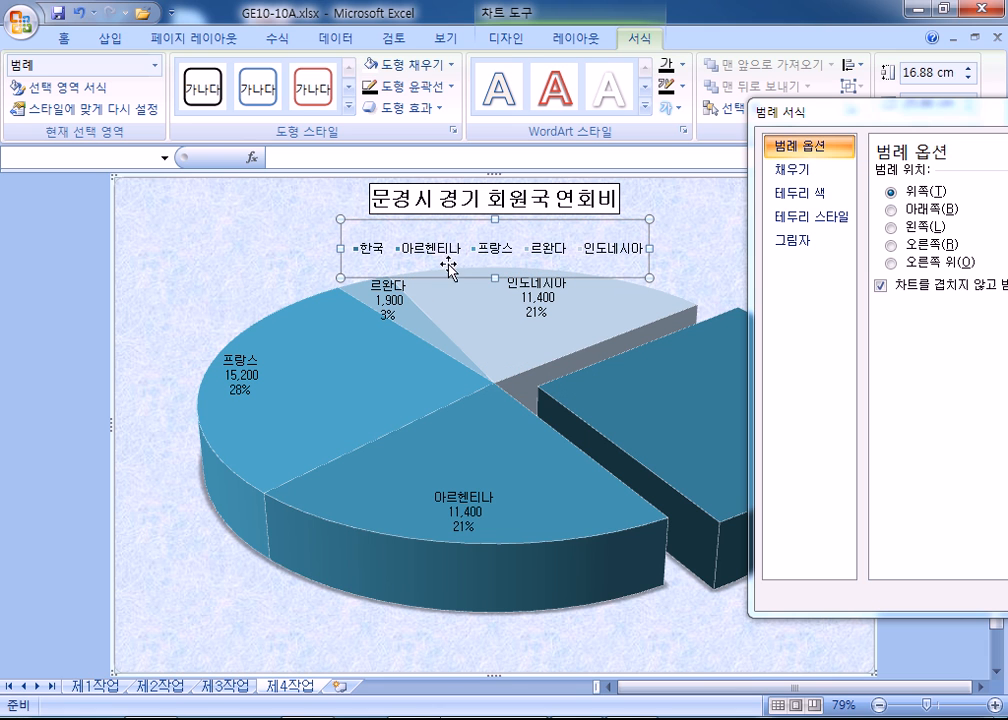
drag(495, 277, 494, 253)
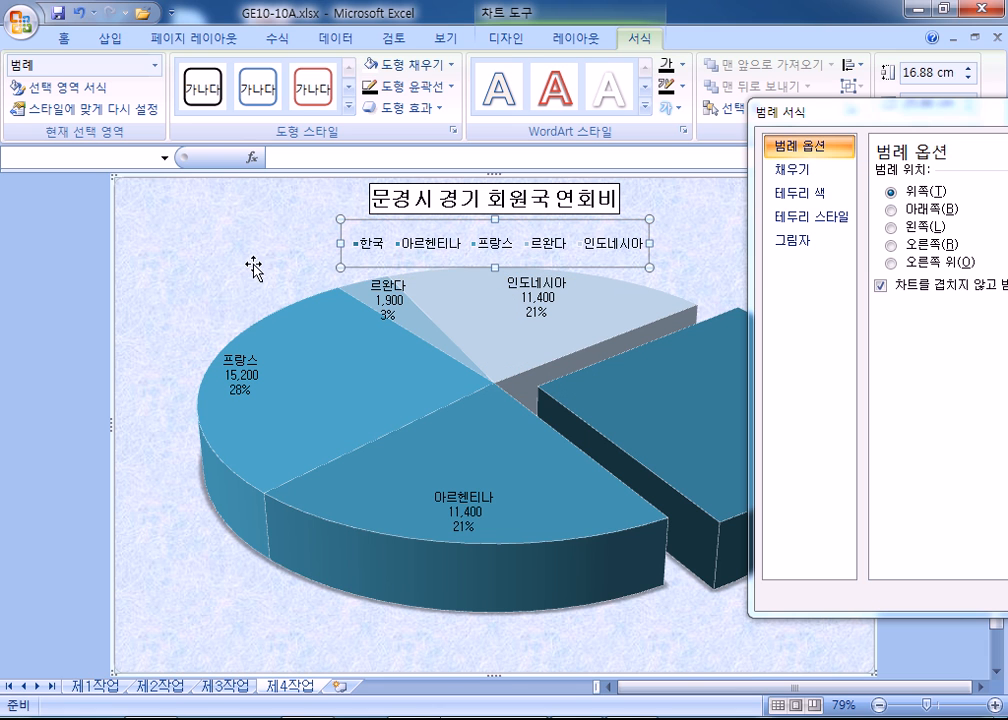
click(254, 265)
click(298, 196)
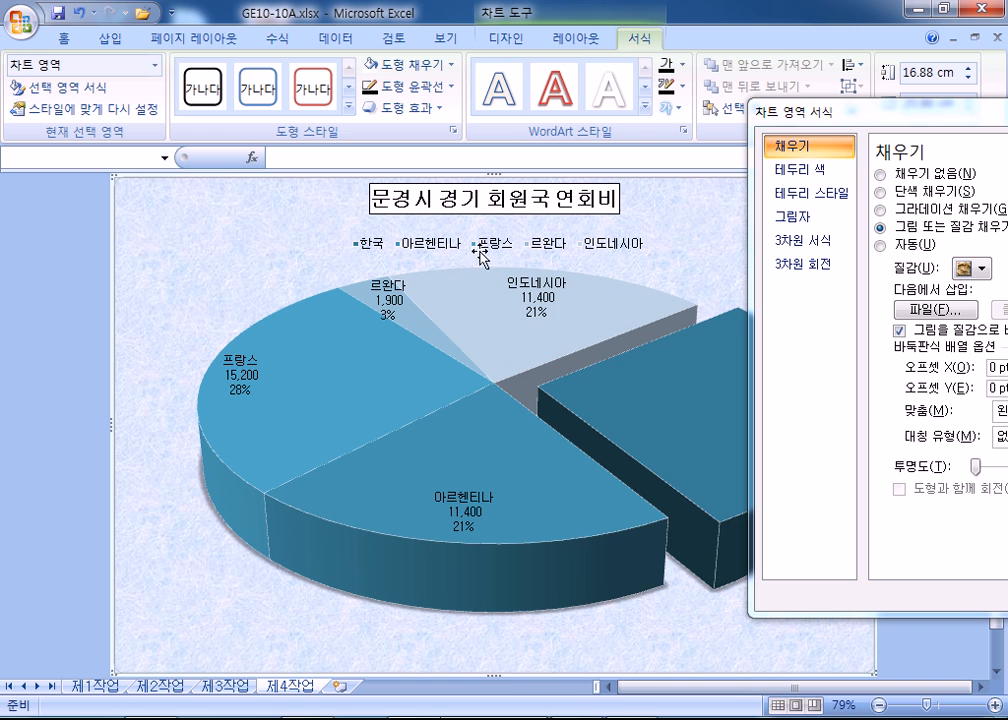
Shrink the plot area and centre it horizontally in the chart, leaving a clear gap below the legend
click(287, 281)
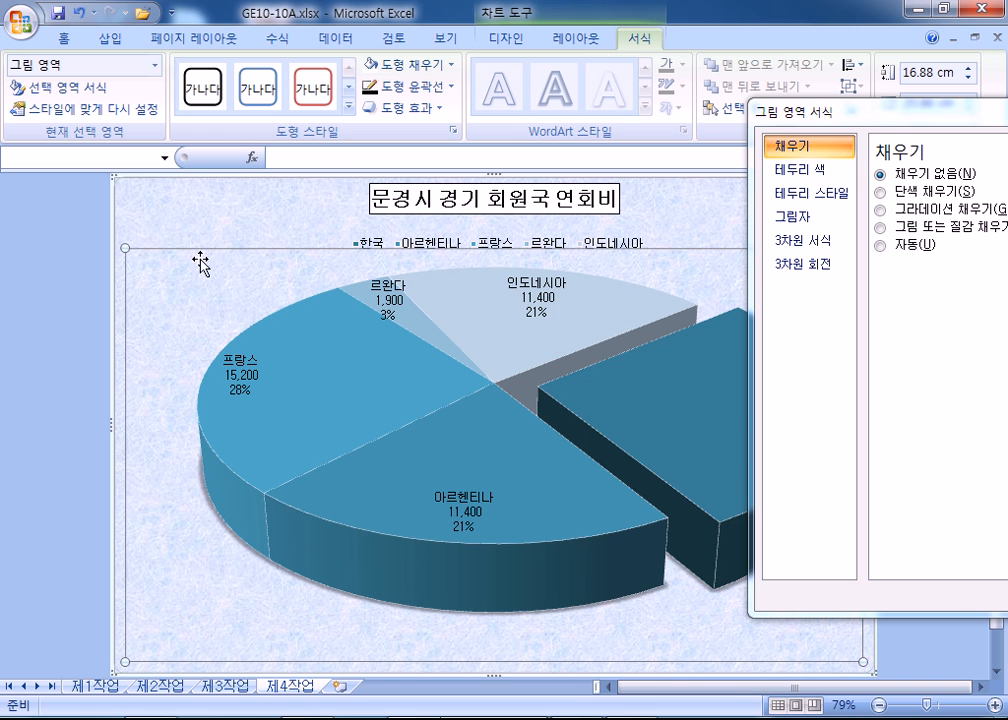
drag(160, 284, 173, 313)
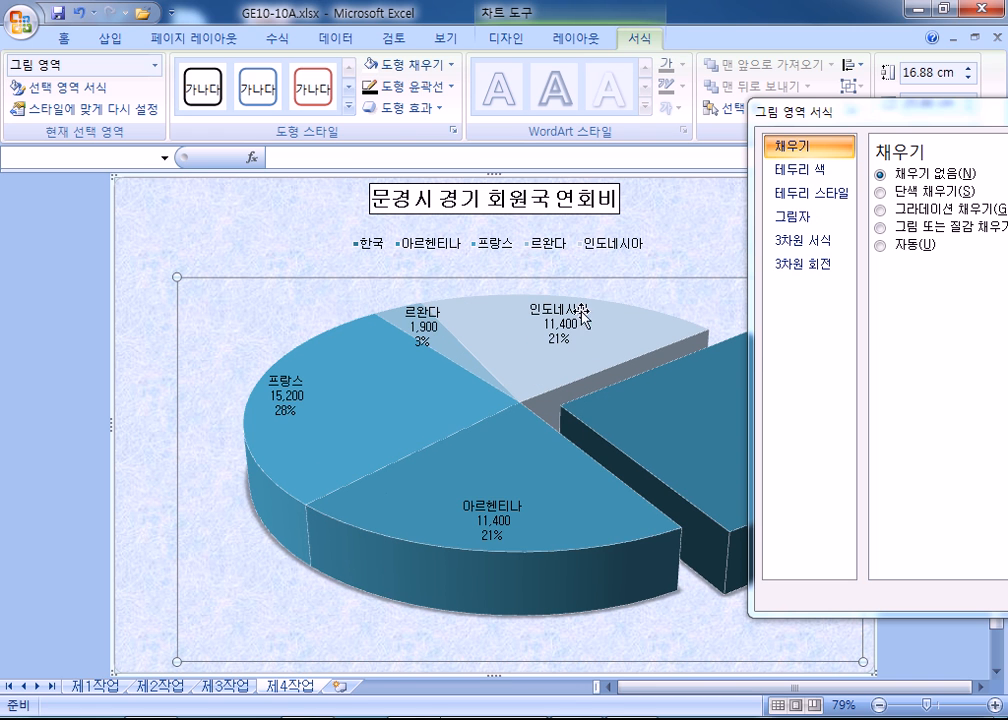
drag(649, 302, 649, 302)
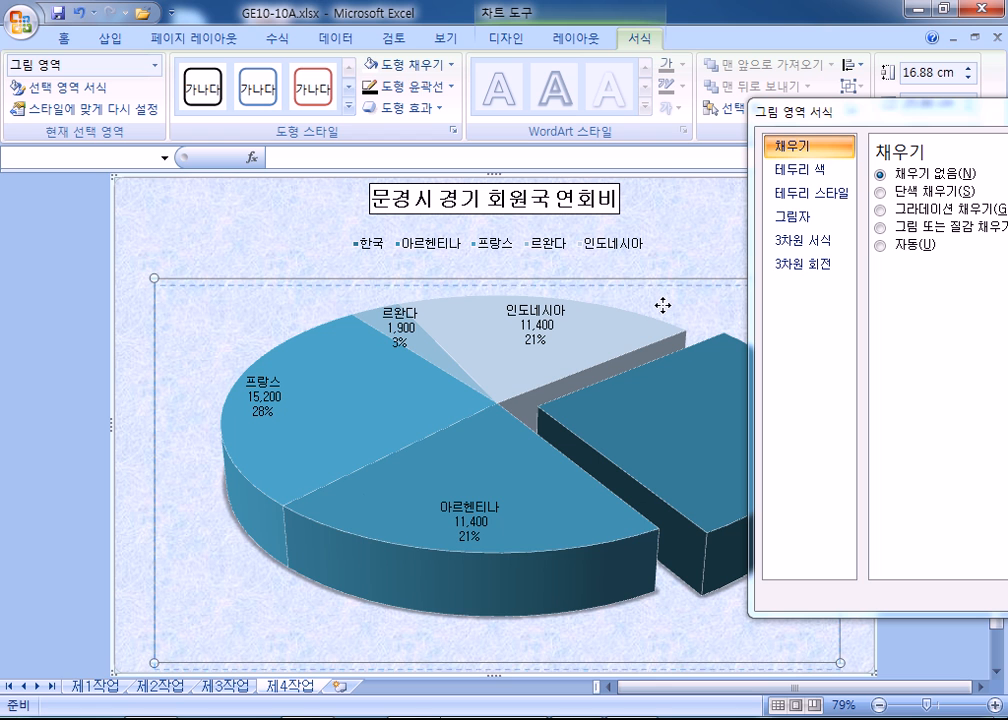
drag(155, 286, 187, 318)
drag(698, 326, 675, 324)
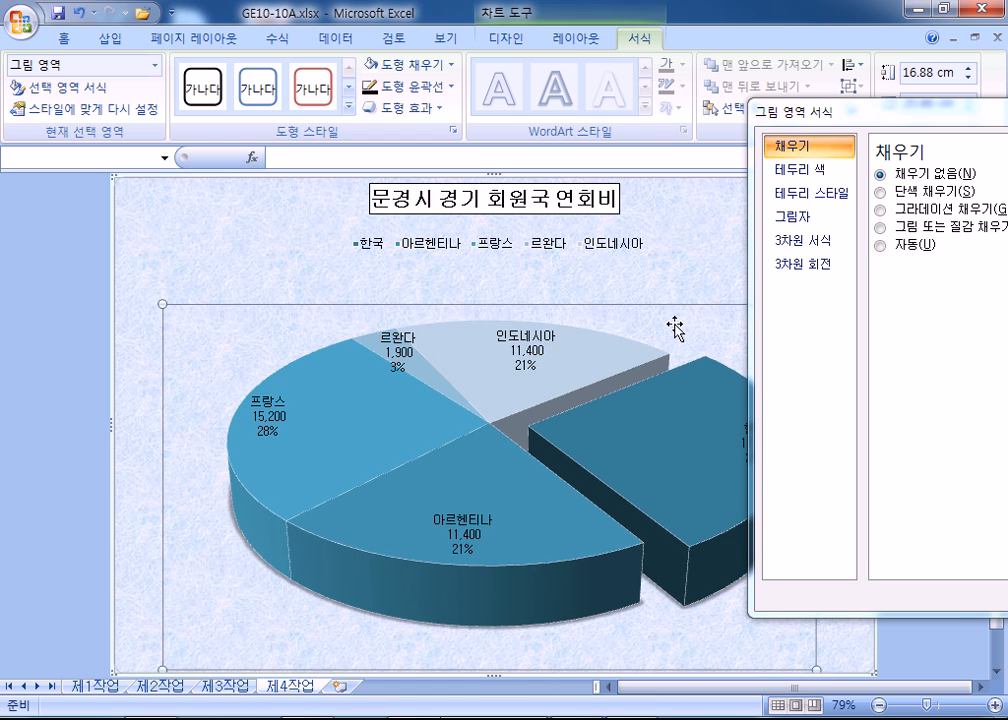
Move the legend down between the title and the pie and extend its lower edge slightly
click(596, 262)
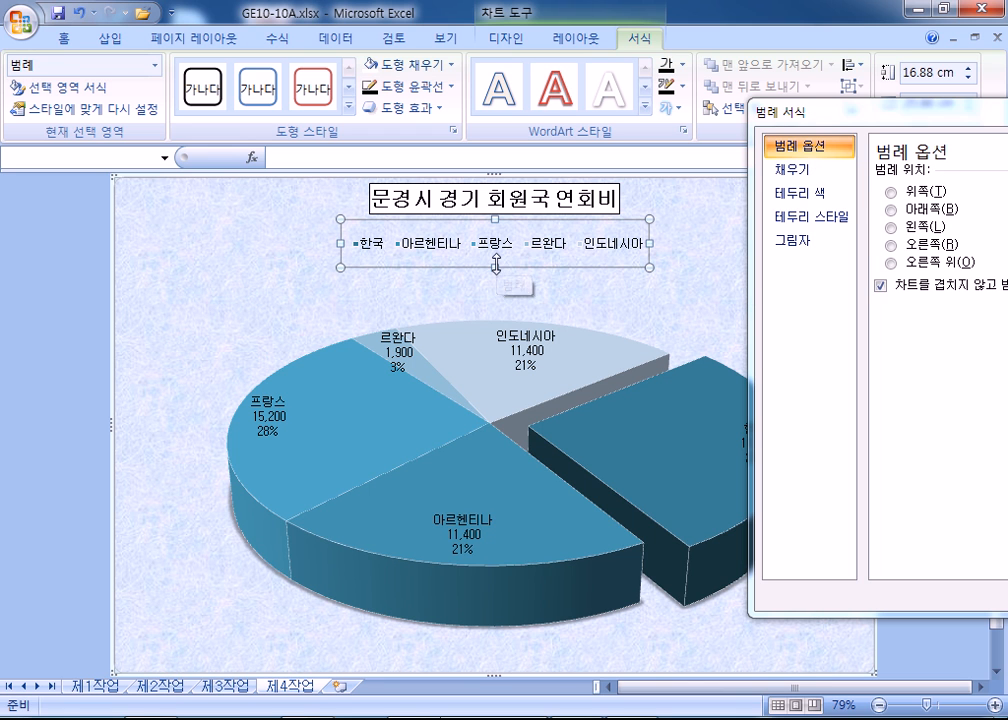
drag(561, 279, 561, 270)
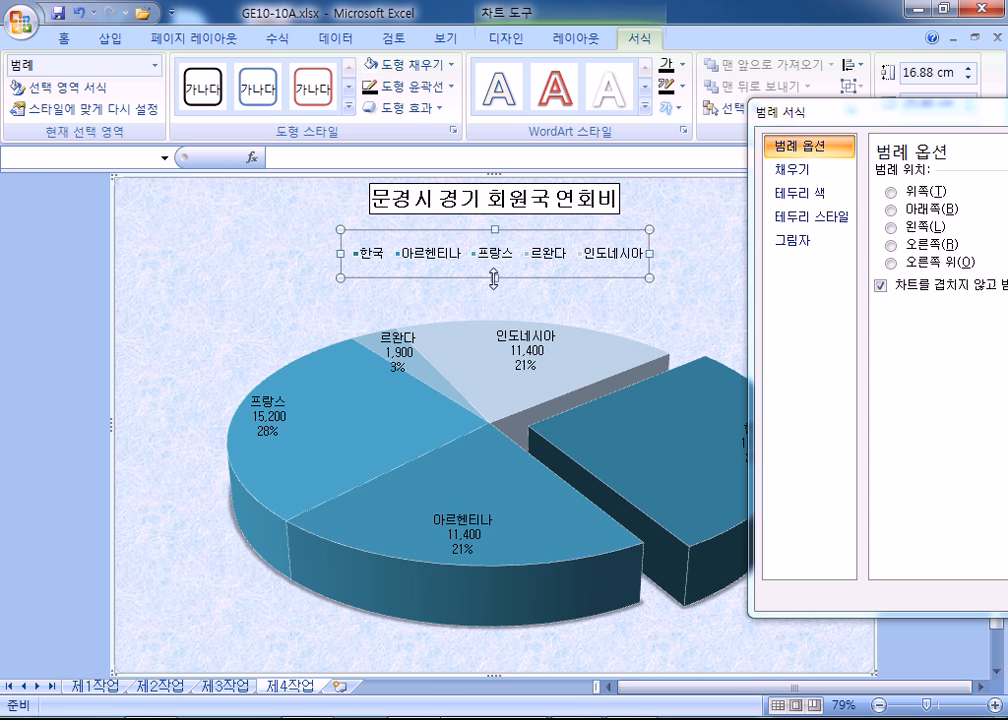
drag(493, 291, 494, 292)
click(698, 280)
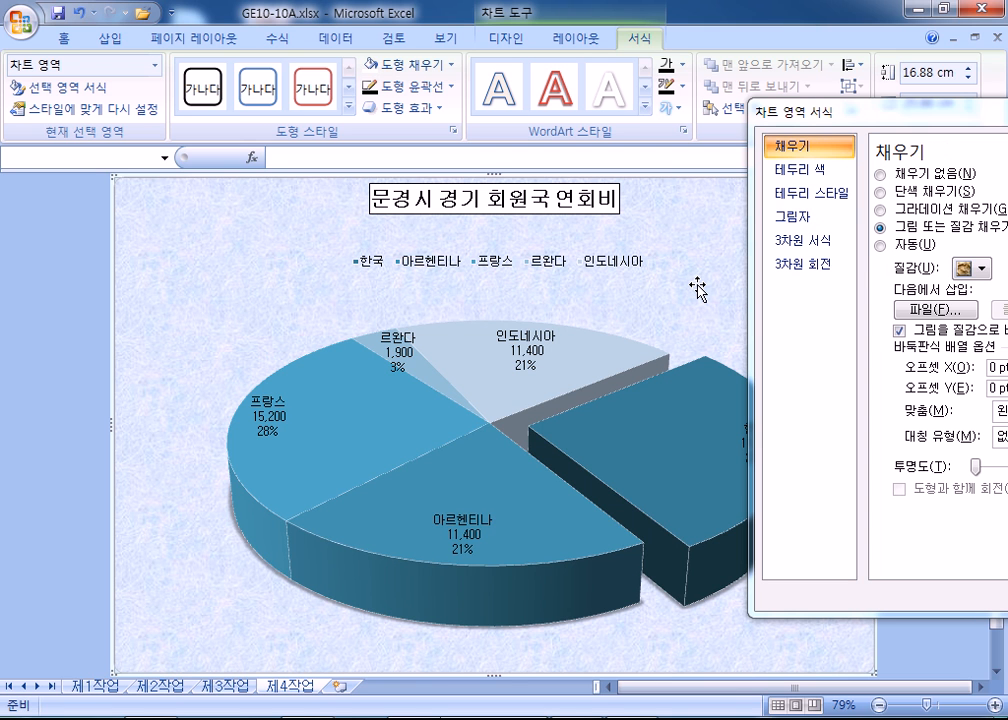
Undo the recent legend and plot area position and size changes, and close the chart area formatting dialog
click(79, 15)
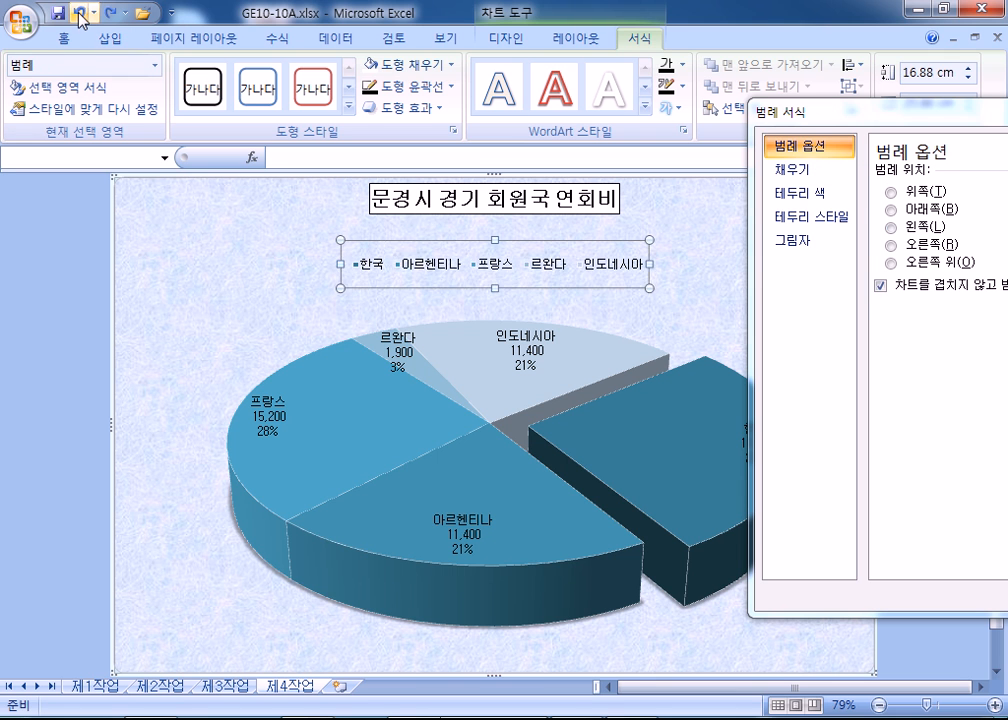
click(79, 15)
click(79, 15)
click(79, 15)
click(79, 15)
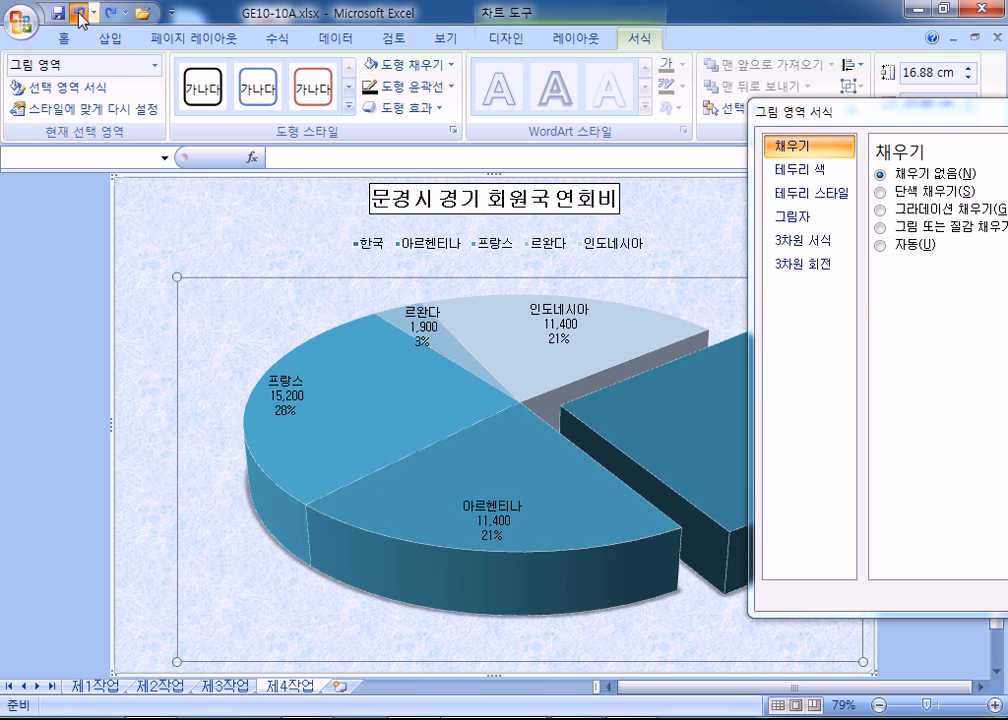
click(79, 15)
click(184, 207)
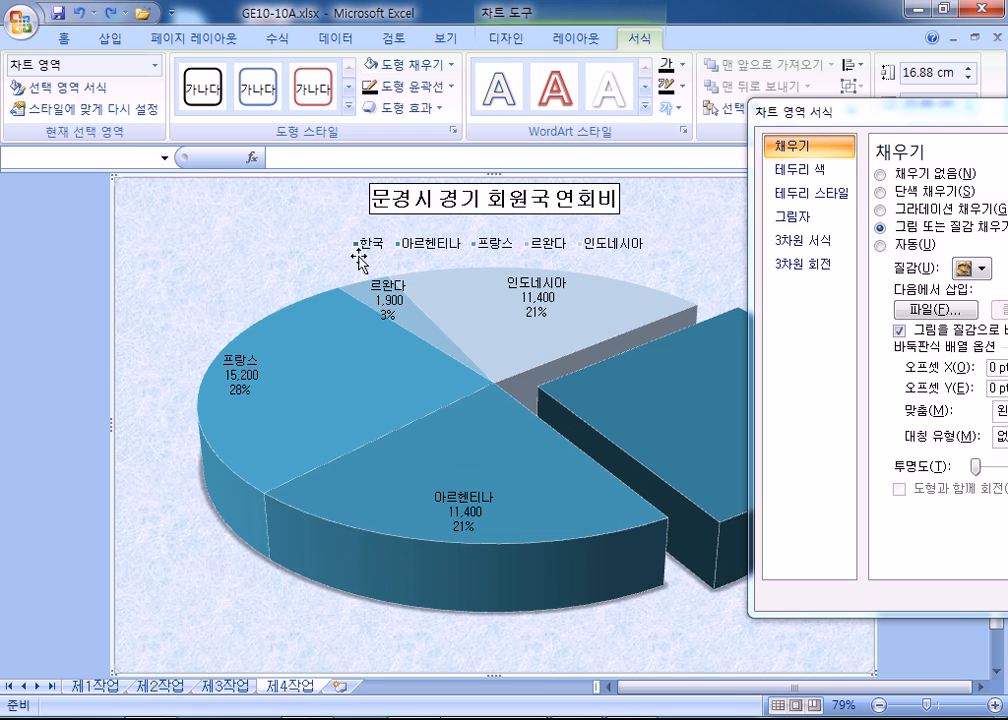
drag(987, 101, 655, 151)
click(783, 157)
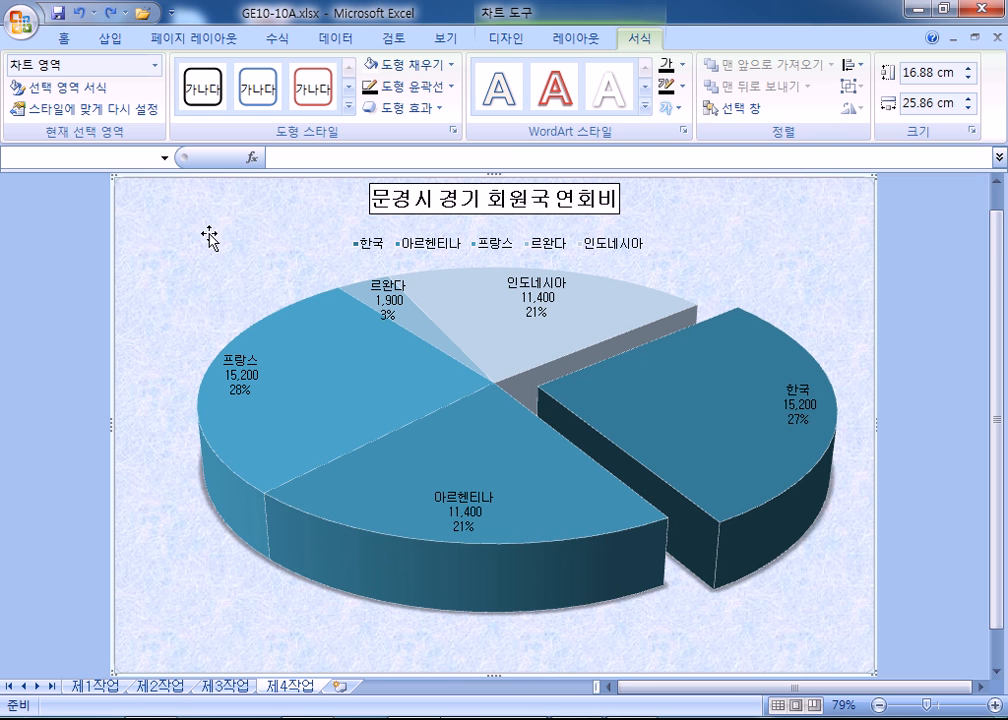
Draw a rounded rectangular callout about 1.4 cm high and 3.7 cm wide beside the legend, above the 프랑스 slice
click(110, 38)
click(210, 88)
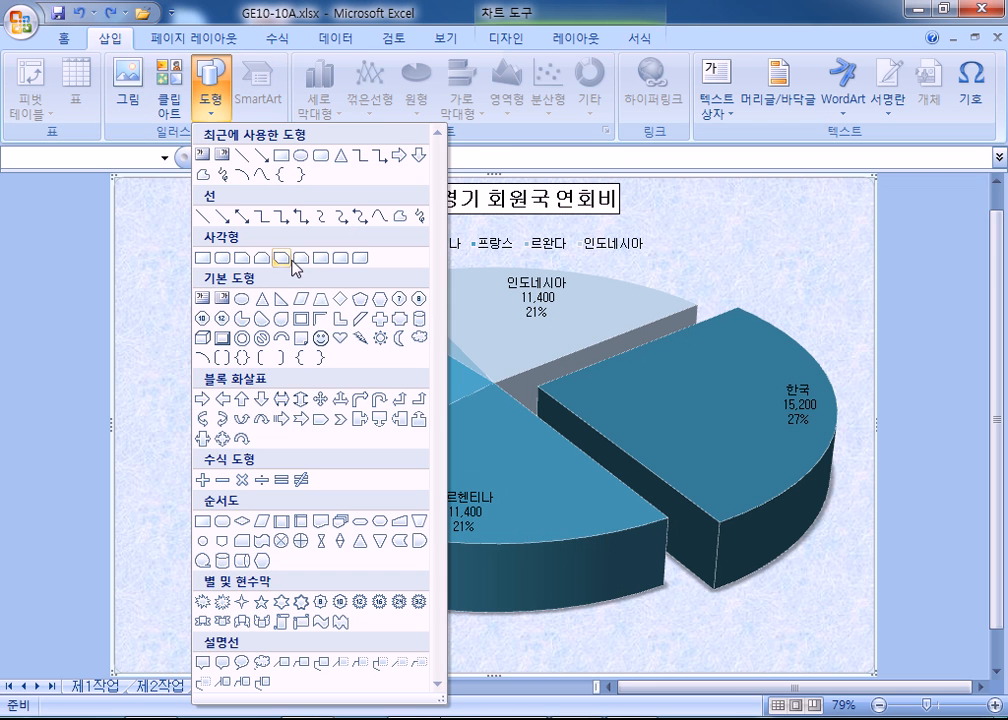
click(240, 663)
drag(200, 232, 310, 274)
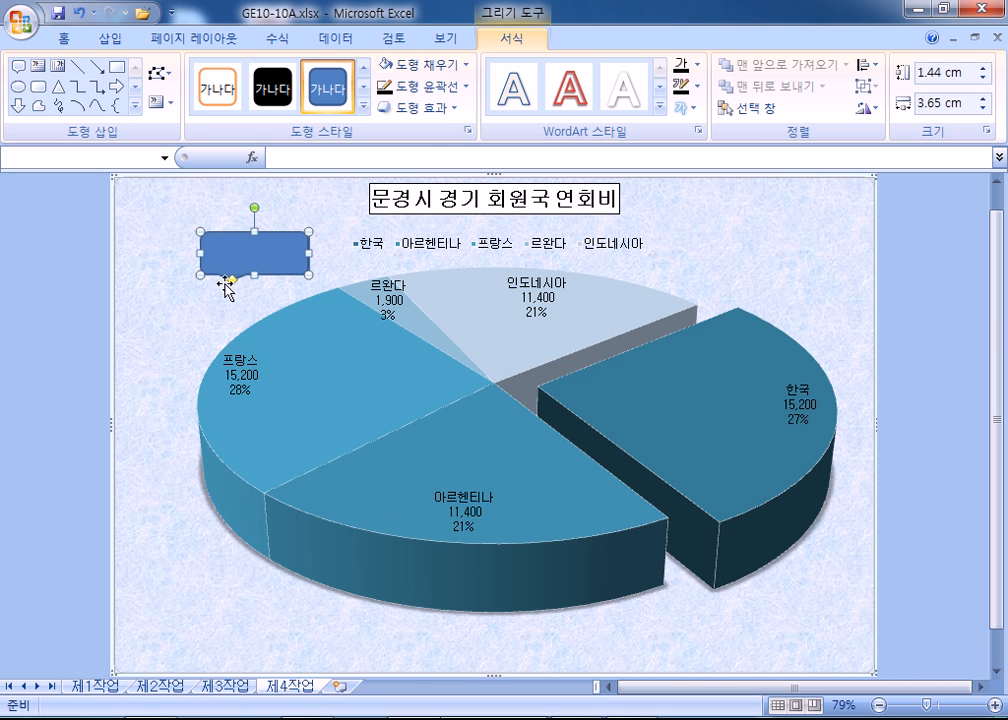
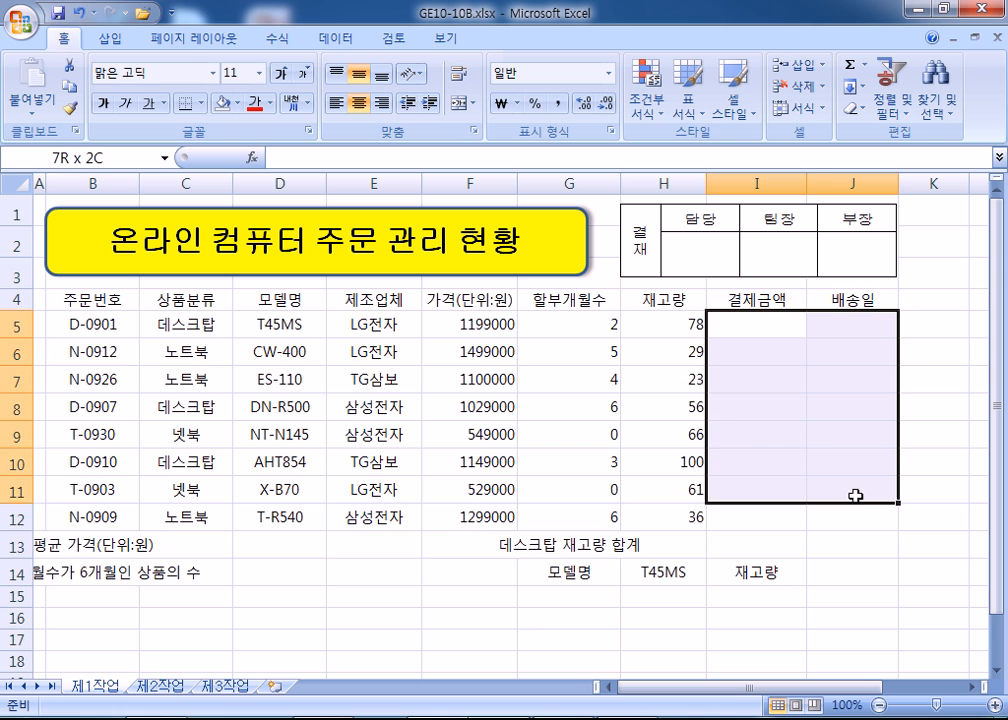
Apply thin inner borders and a thick outline to the table range B4:J14
click(740, 330)
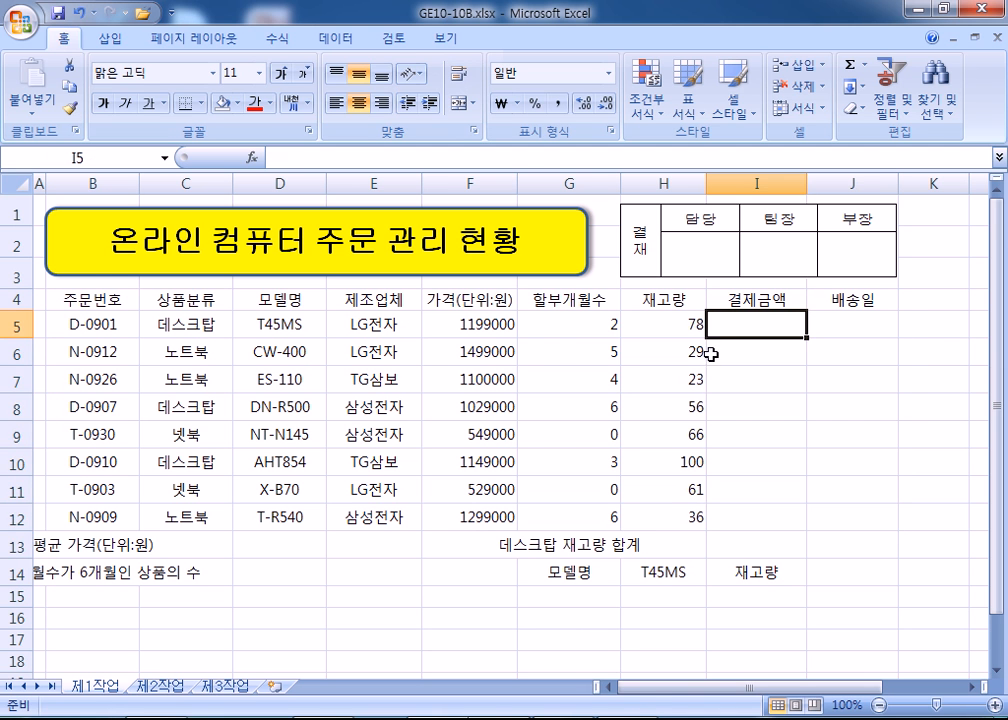
drag(93, 300, 828, 572)
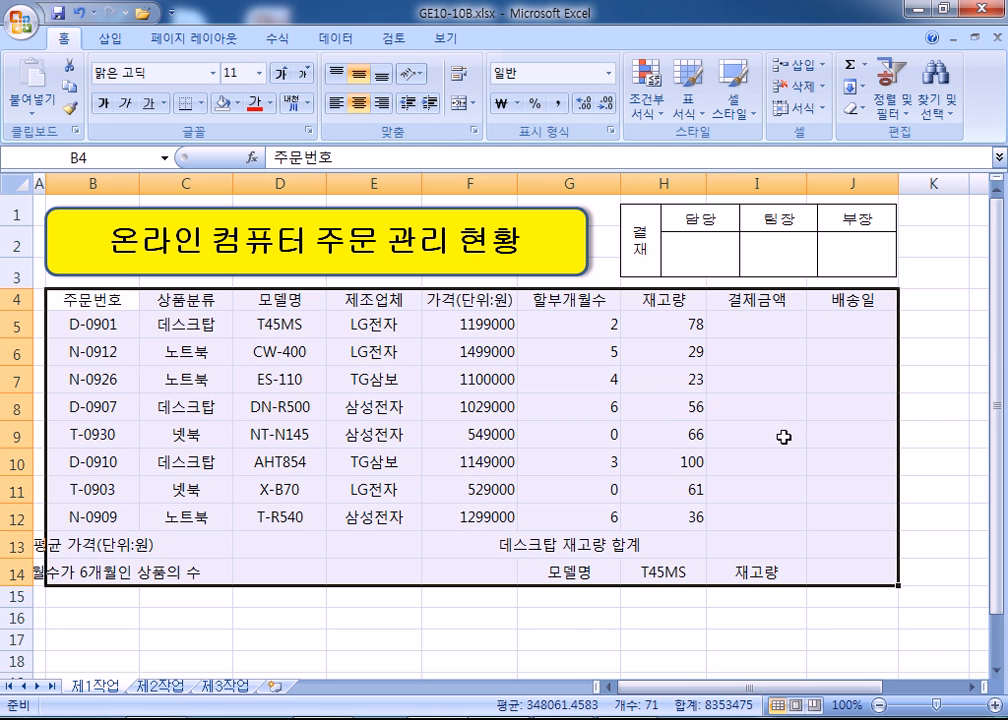
key(ctrl+1)
click(612, 41)
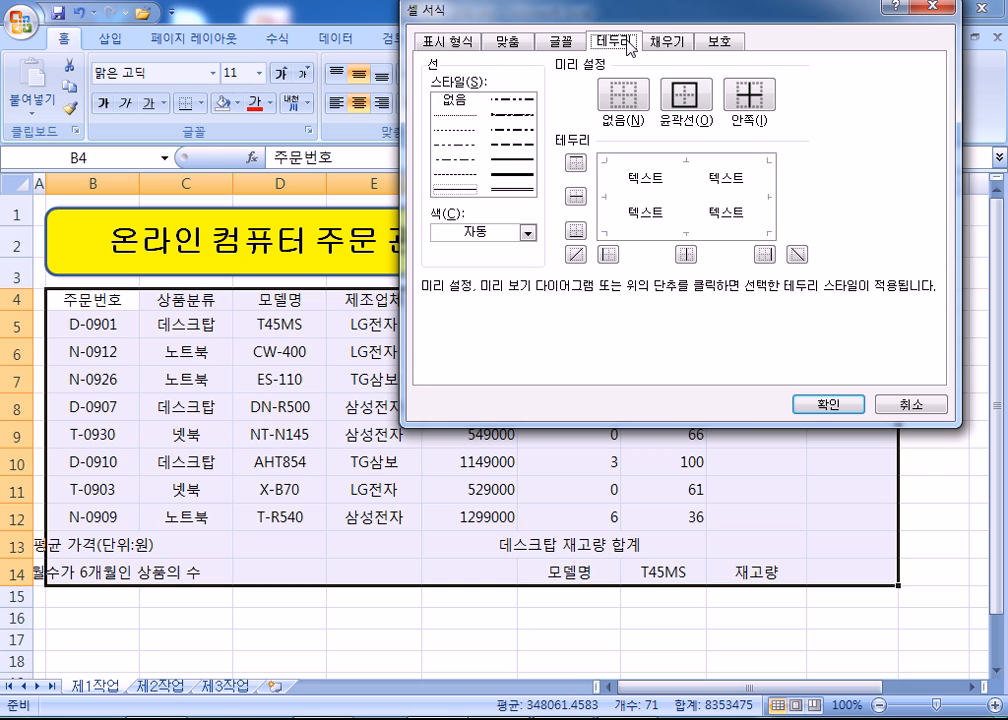
click(684, 94)
click(749, 94)
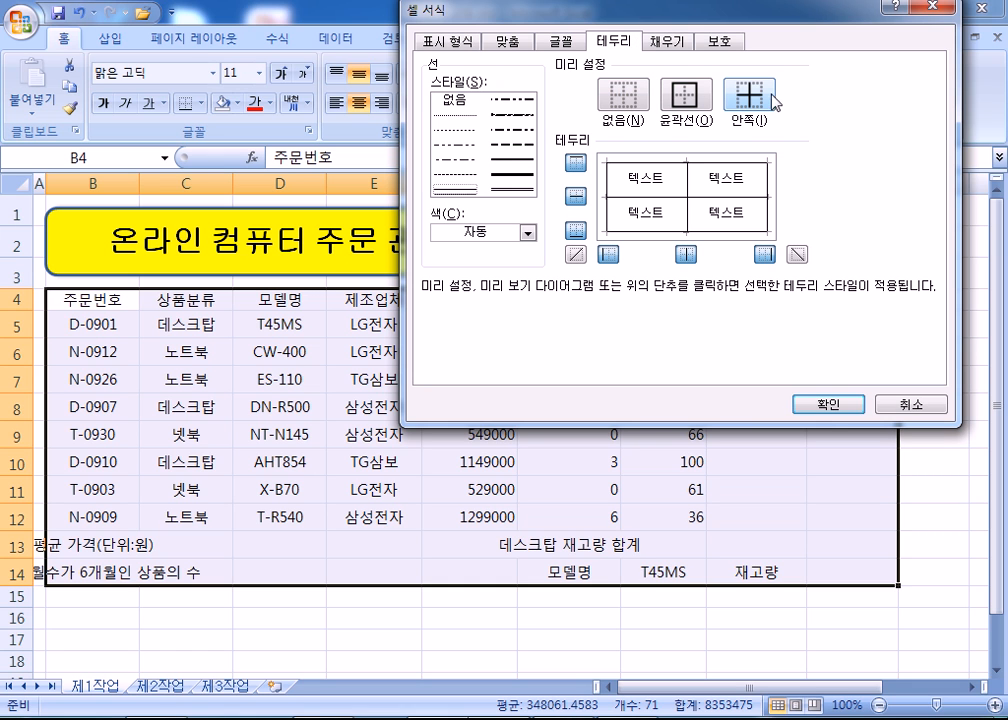
click(519, 162)
click(712, 96)
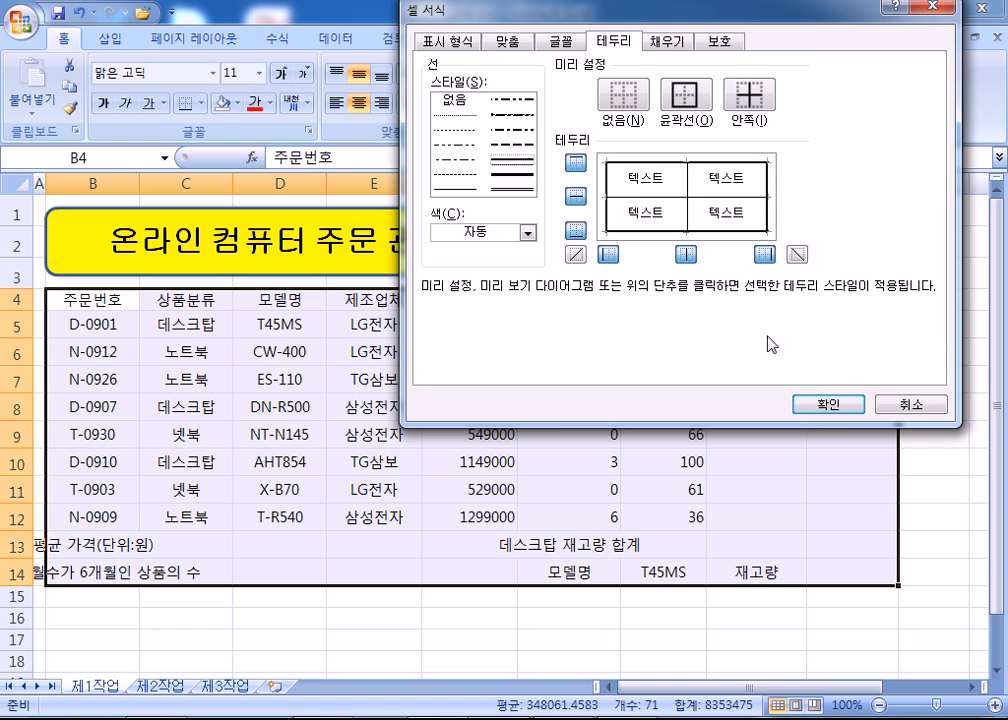
click(826, 405)
Apply a thick outline around the data rows B5:J12
drag(92, 324, 832, 567)
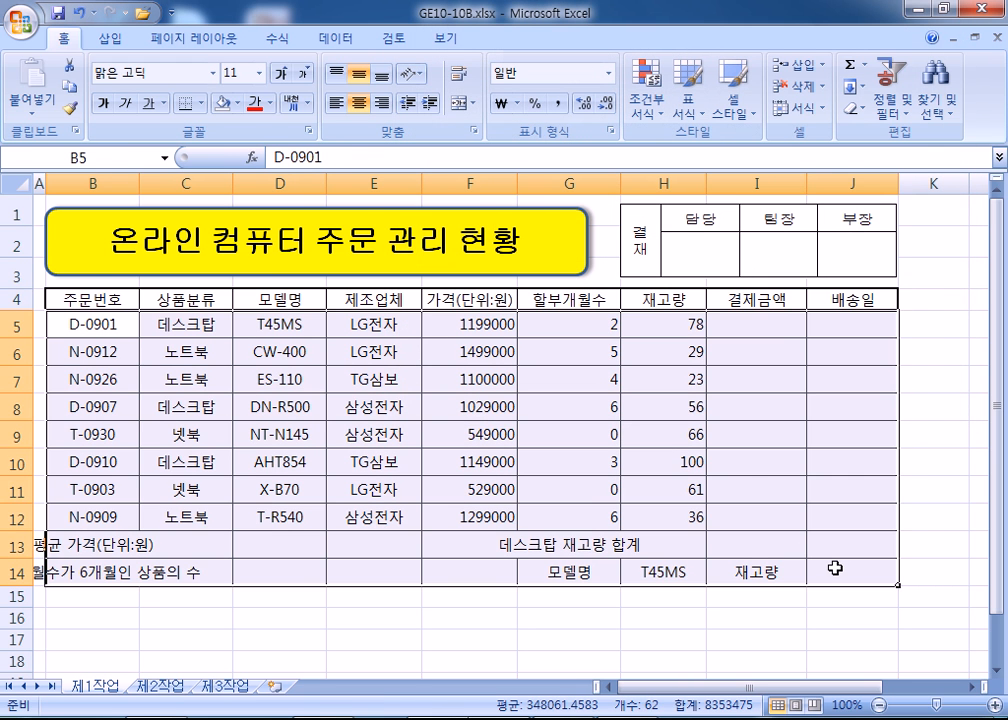
drag(135, 322, 834, 520)
key(ctrl+1)
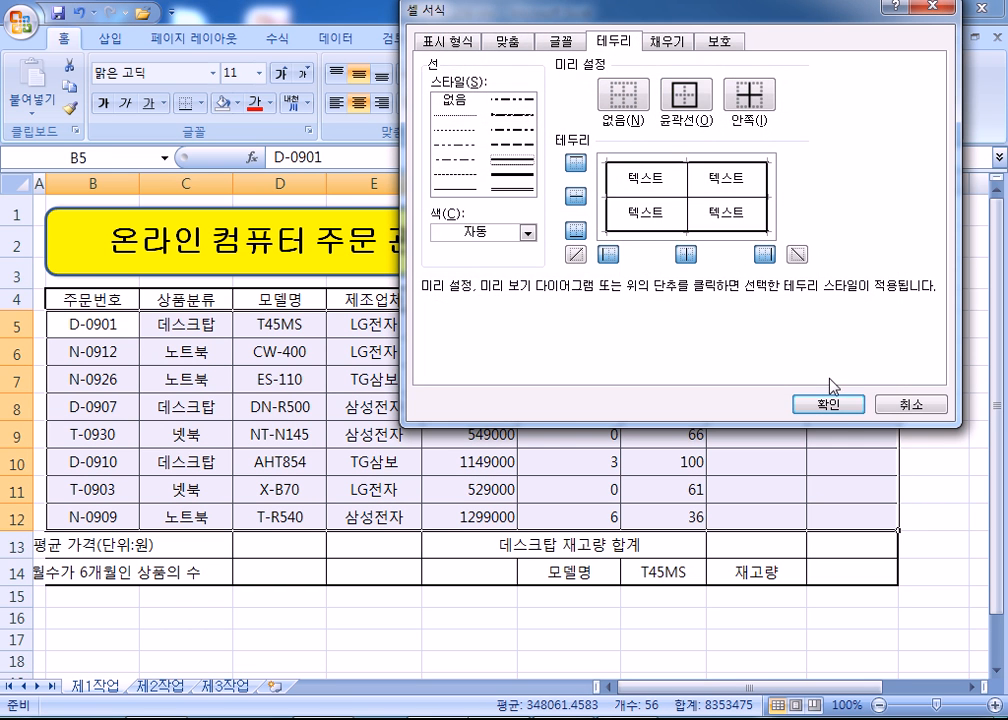
click(806, 408)
click(263, 350)
Split the headers in F4 and G4 onto two lines, as 가격 over (단위:원) and 할부 over 개월수
click(460, 296)
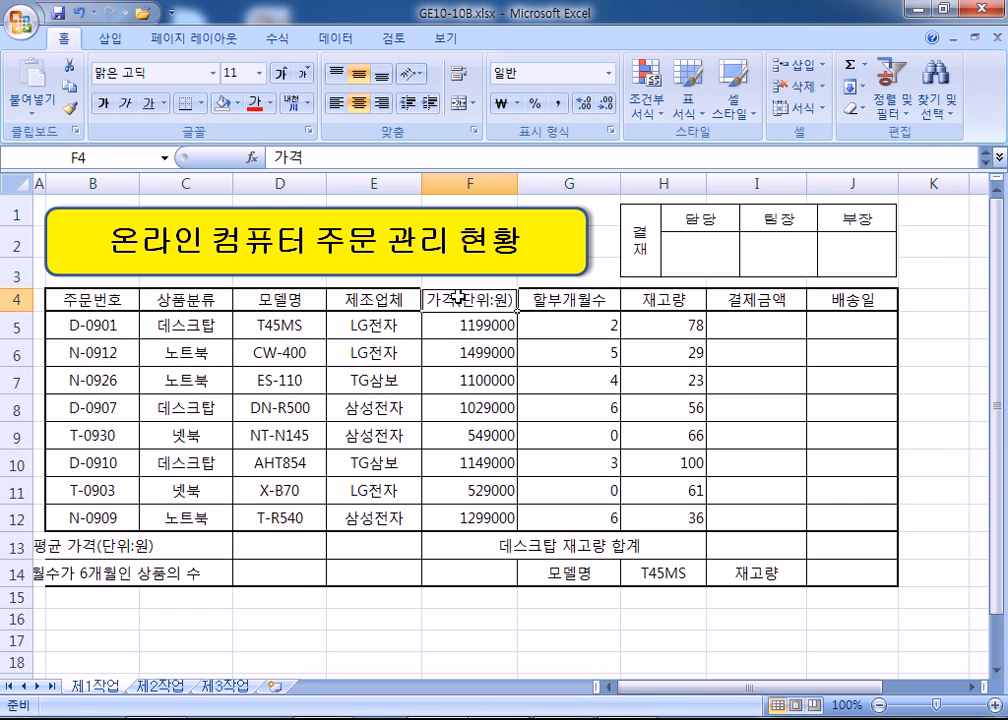
double_click(457, 298)
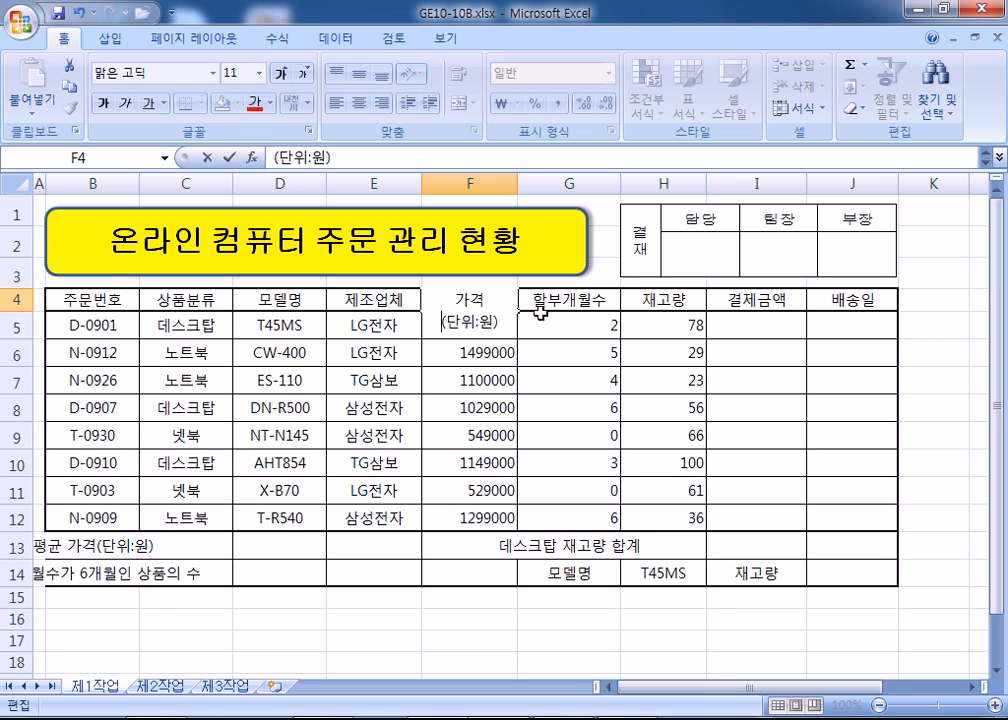
key(Return)
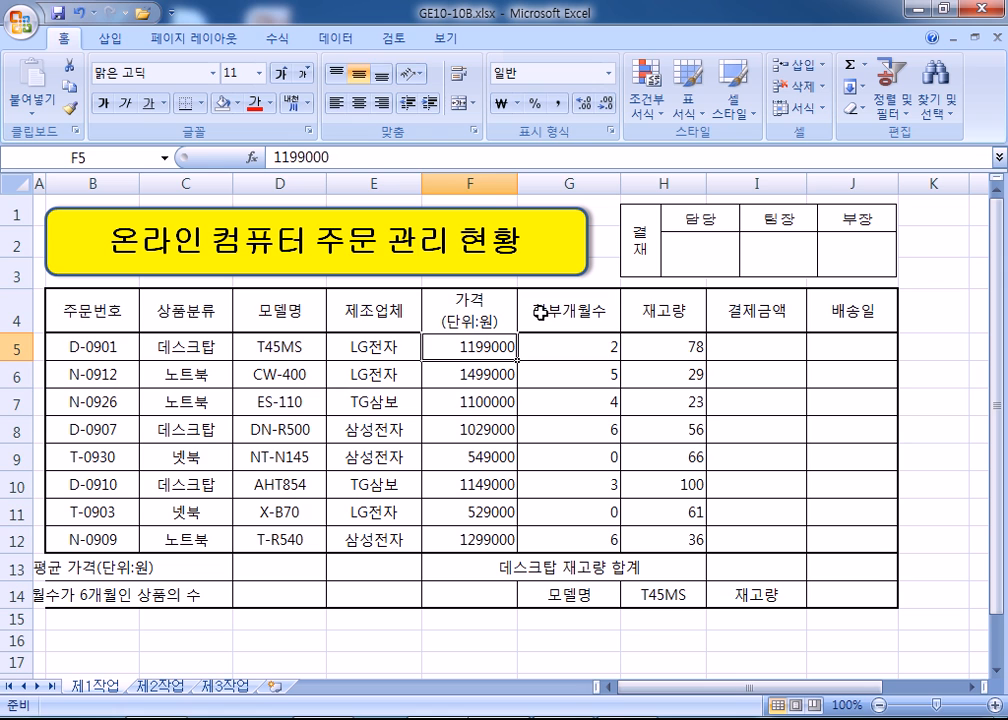
key(Right)
click(540, 313)
double_click(541, 312)
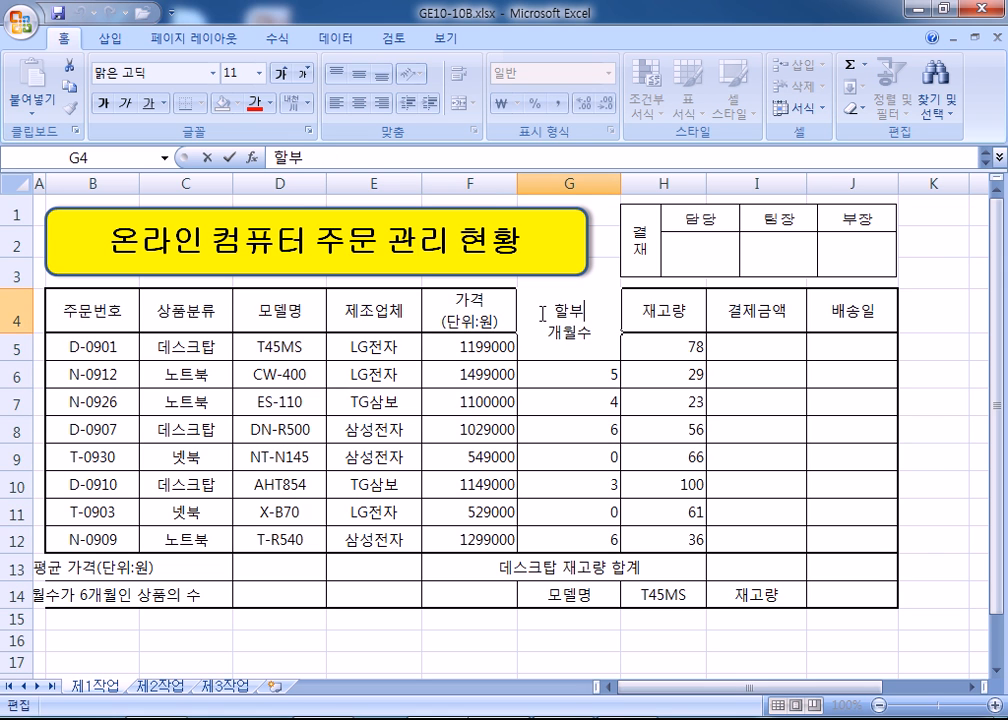
key(Return)
click(541, 313)
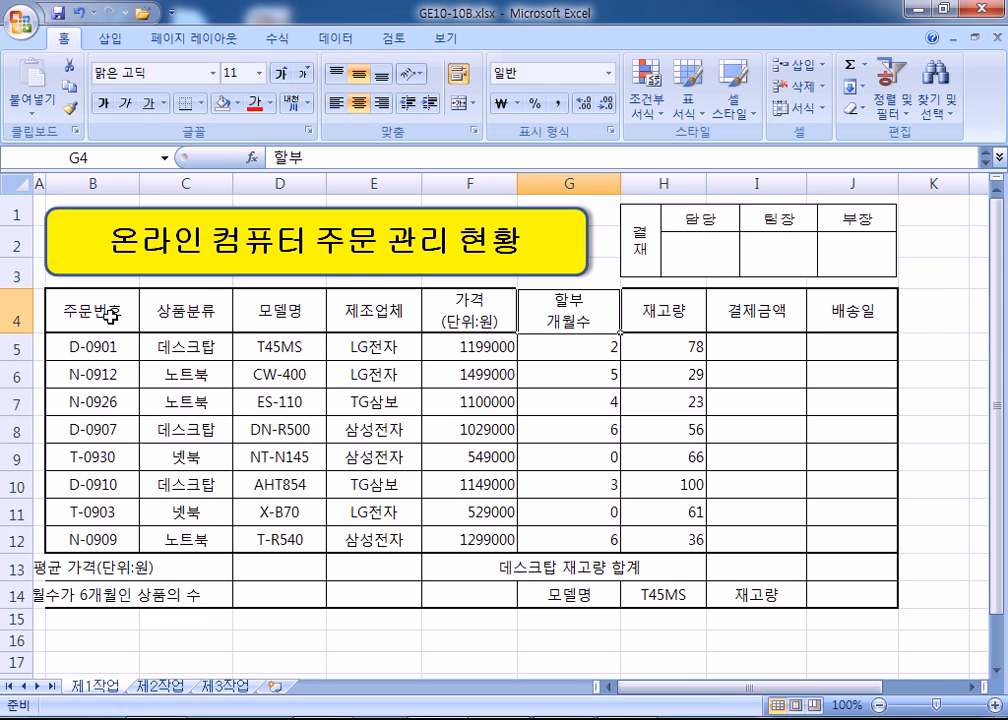
Fill the header cells B4:J4 and the label cells G14 and I14 with the standard orange colour
drag(110, 316, 832, 317)
ctrl+click(586, 596)
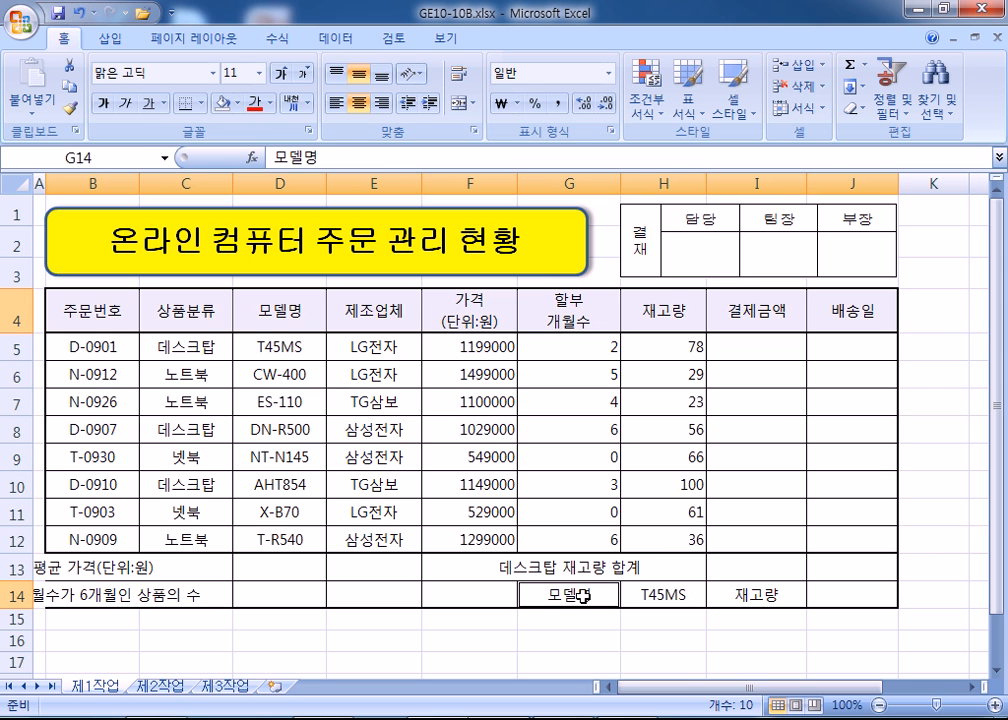
ctrl+click(761, 597)
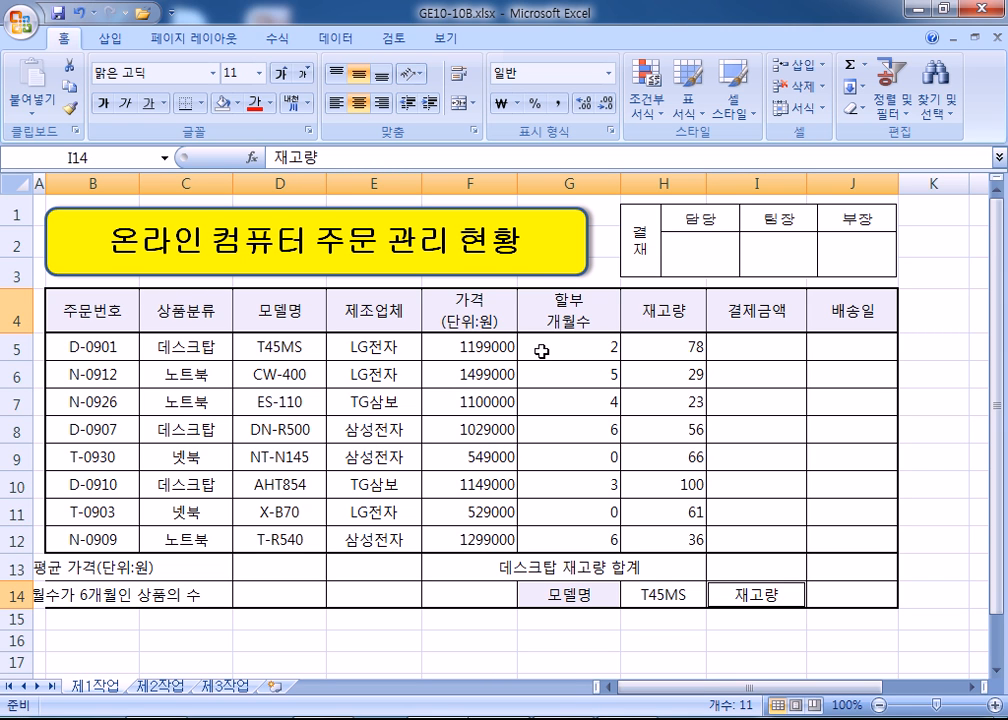
click(237, 103)
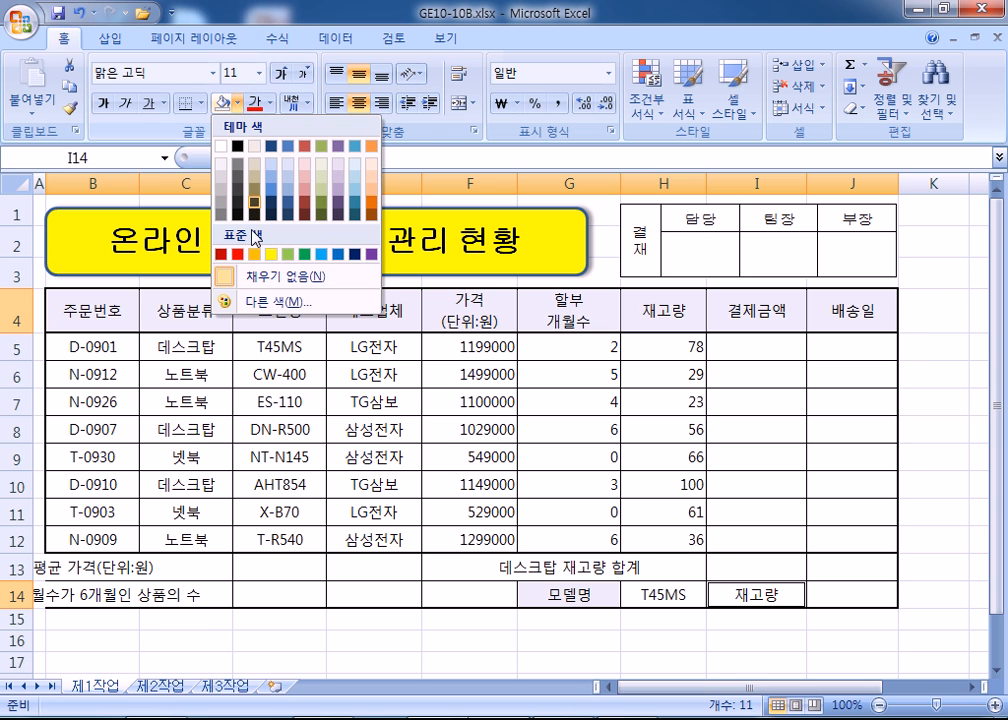
click(254, 254)
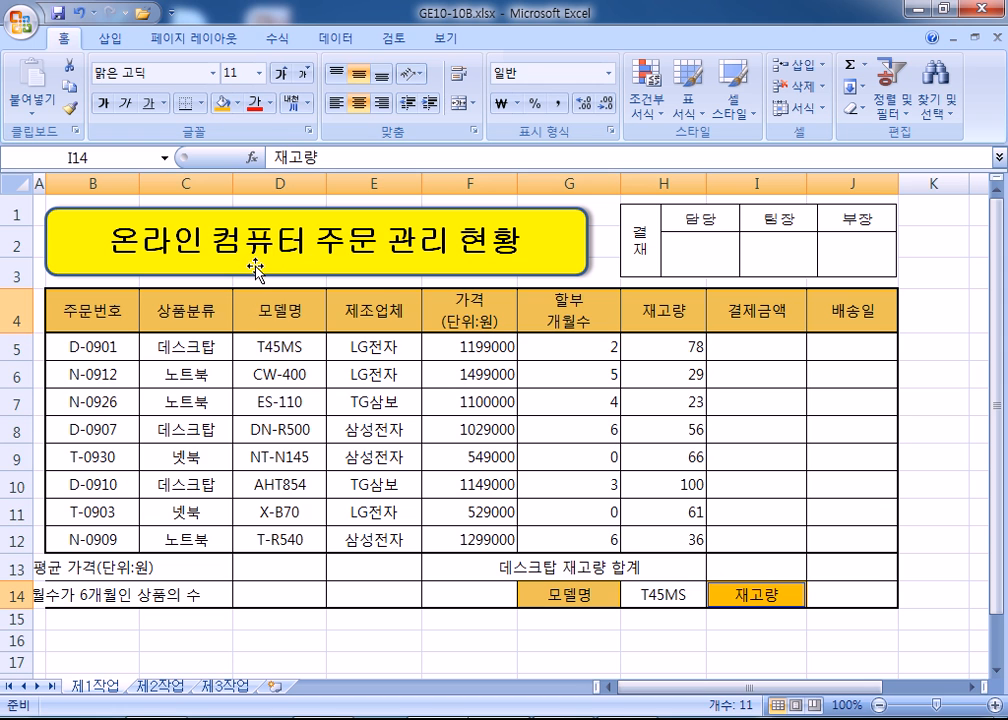
click(100, 457)
Merge and centre the ranges B13:D13, B14:D14, F13:F14 and G13:I13 separately
drag(76, 568, 243, 571)
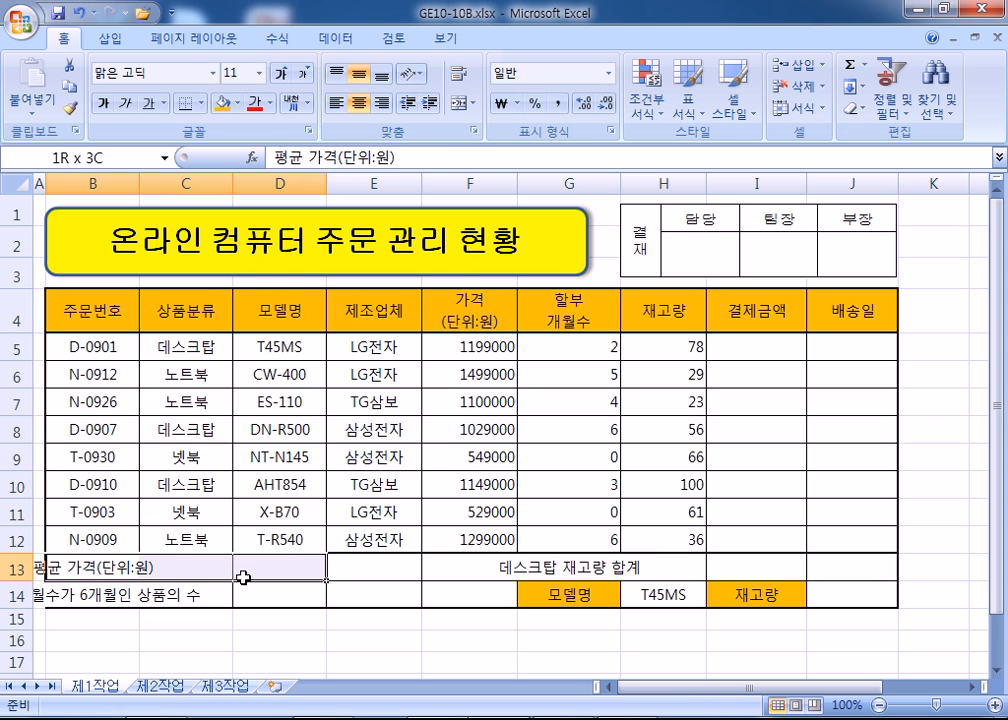
ctrl+drag(105, 594, 247, 598)
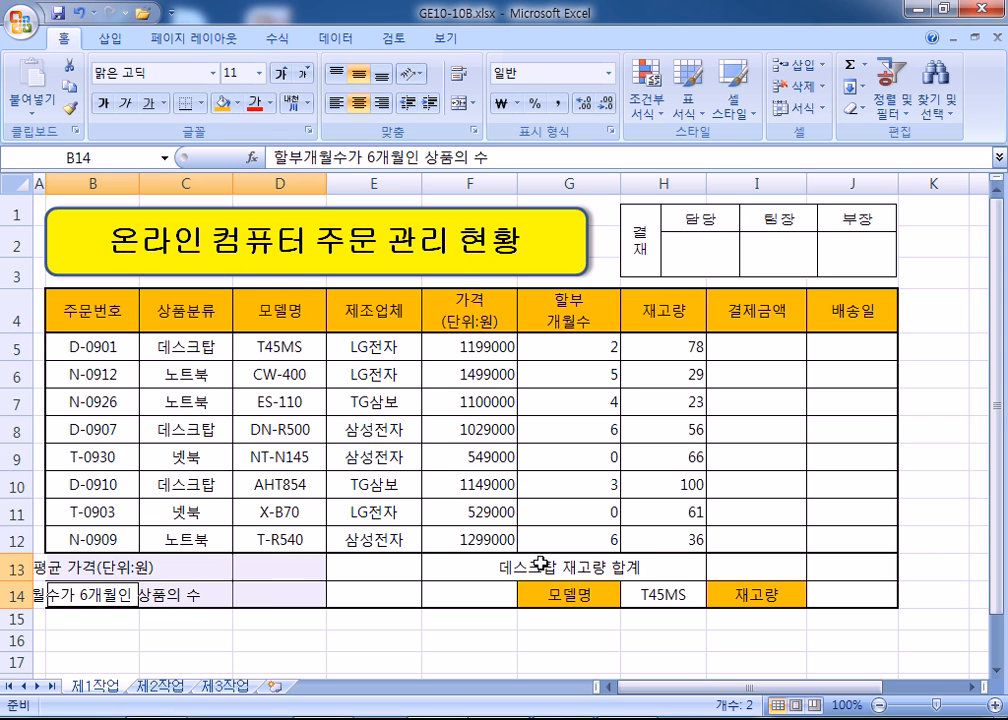
click(460, 110)
drag(466, 566, 462, 593)
click(462, 108)
drag(548, 566, 753, 565)
click(462, 108)
click(466, 403)
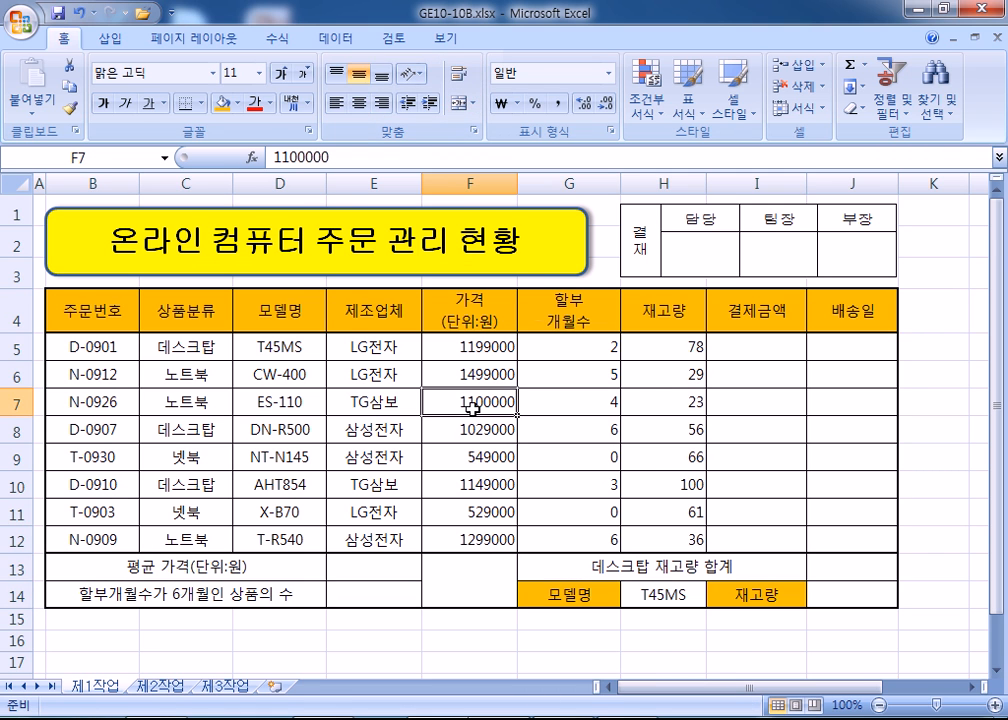
Add both diagonal borders to the merged cell F13:F14 to form an X
click(461, 592)
key(ctrl+1)
click(575, 254)
click(797, 254)
click(826, 404)
click(786, 450)
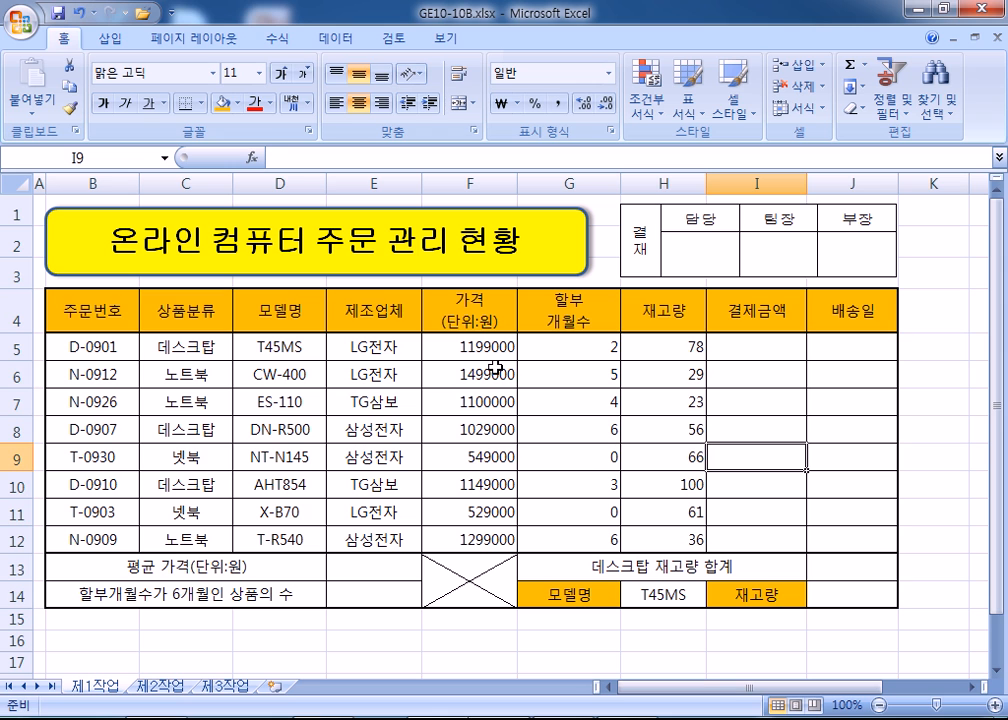
Apply the custom number format G/표준개월 to the 할부개월수 values in G5:G12
click(646, 598)
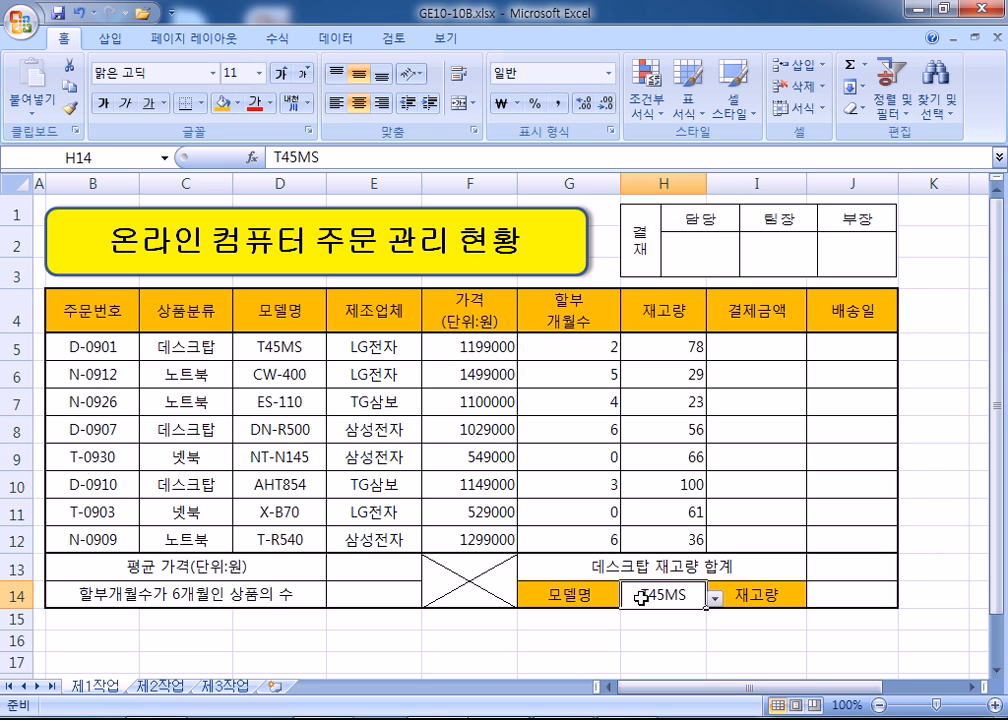
drag(592, 351, 586, 530)
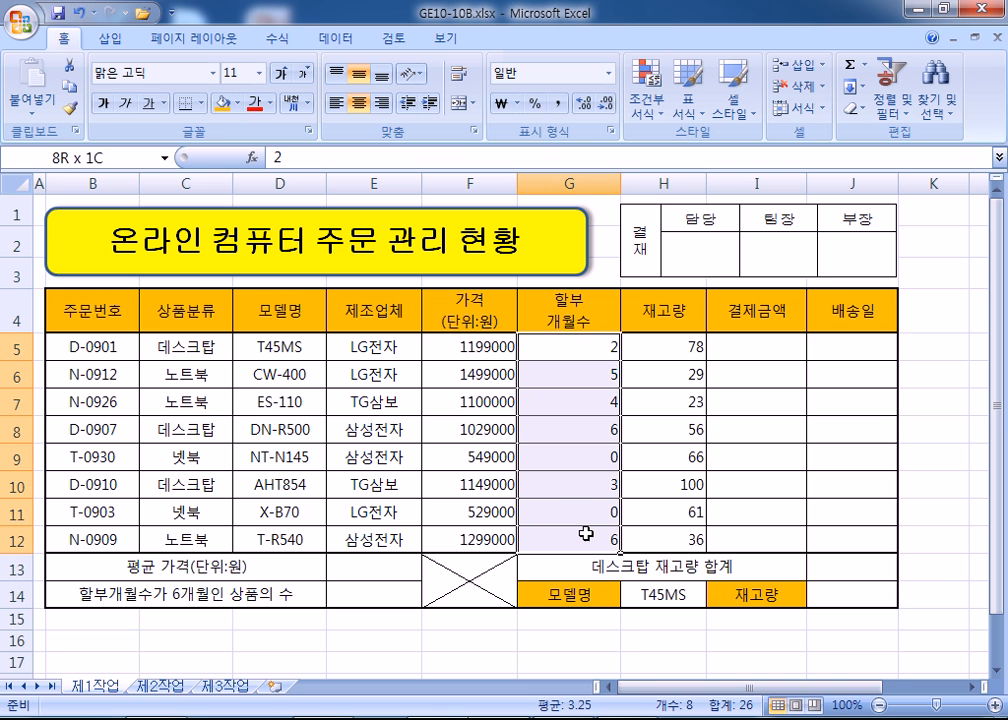
key(ctrl+1)
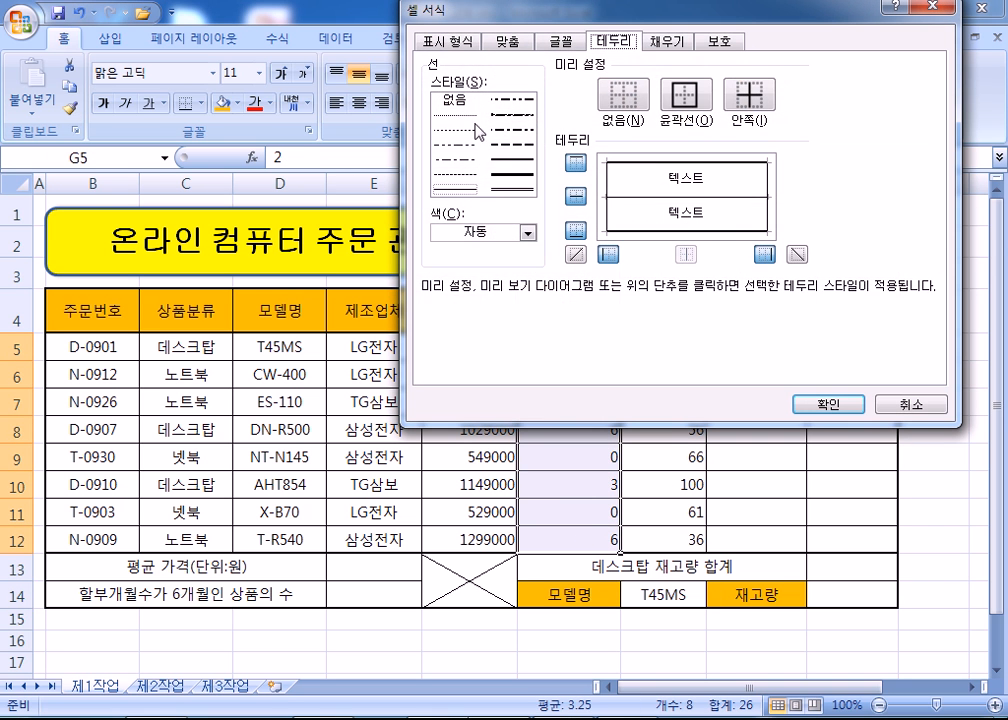
click(455, 43)
click(472, 210)
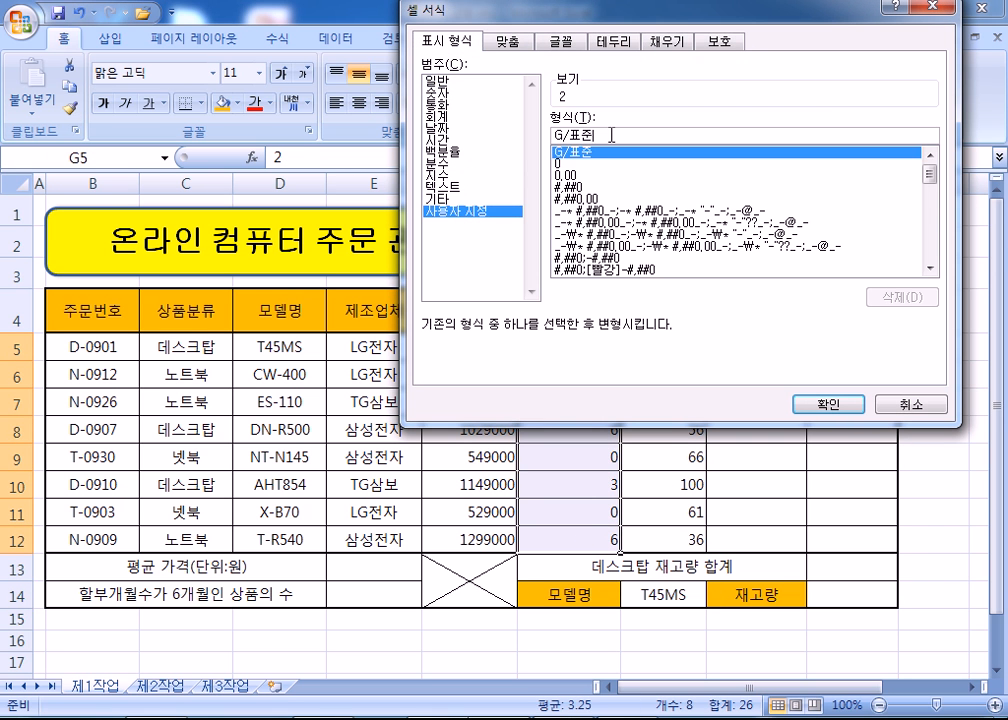
click(611, 134)
text(개월)
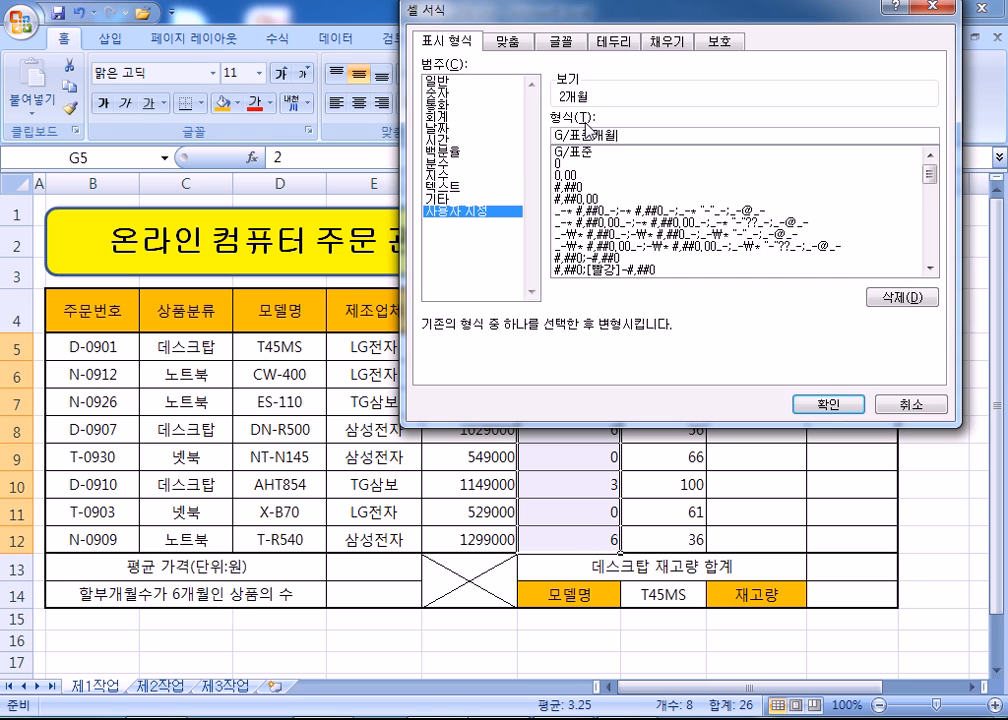
click(813, 404)
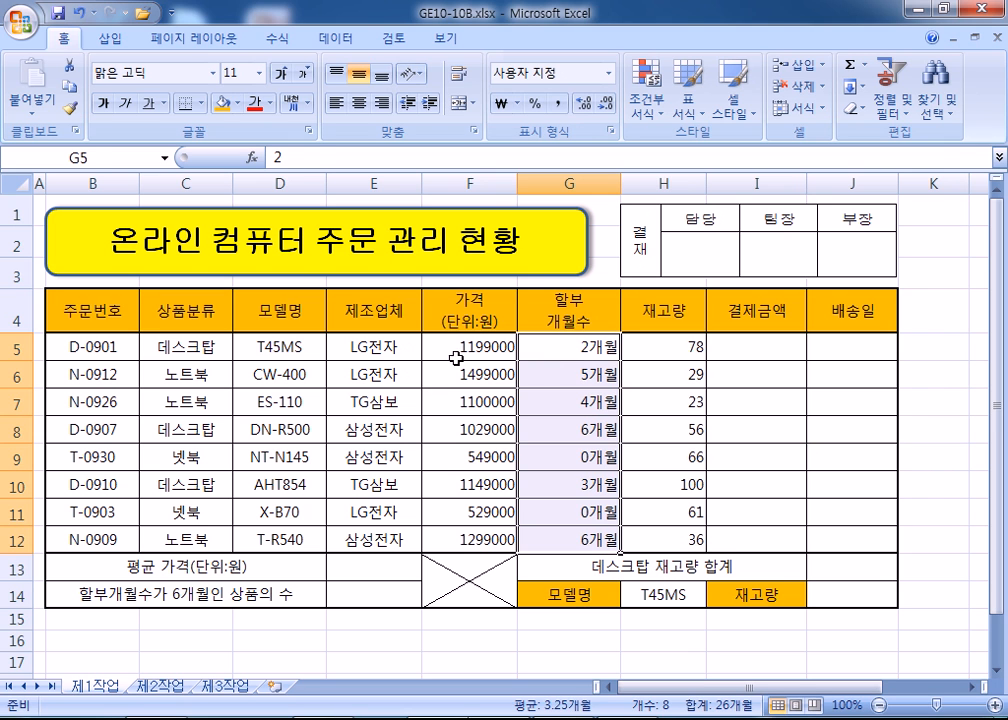
Apply the comma style to the 가격 values in F5:F12
drag(458, 346, 436, 540)
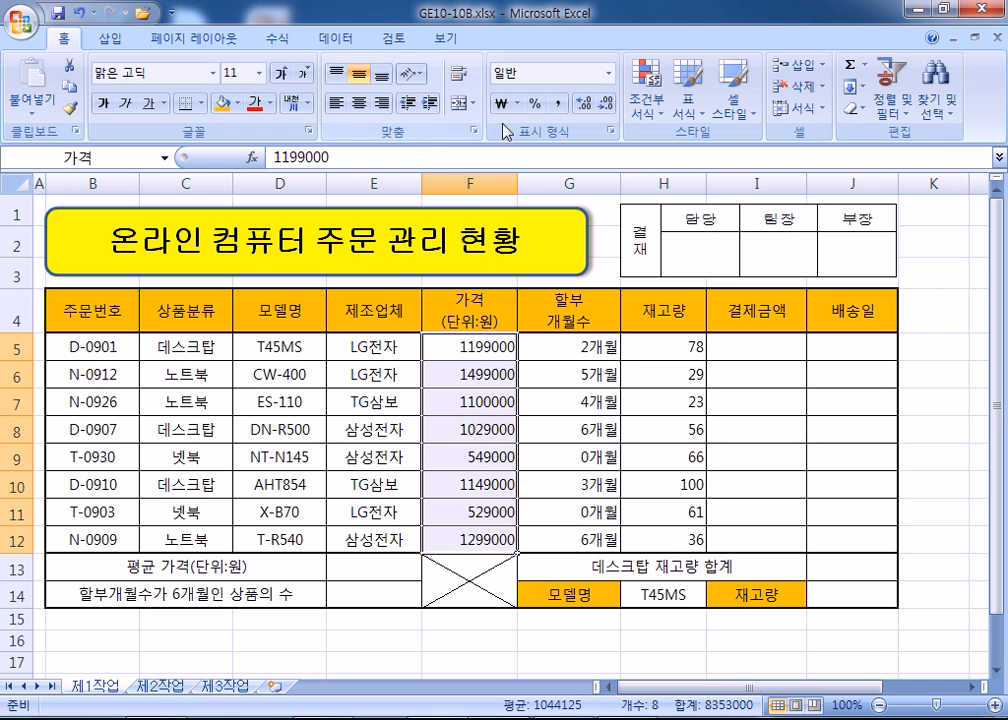
click(557, 103)
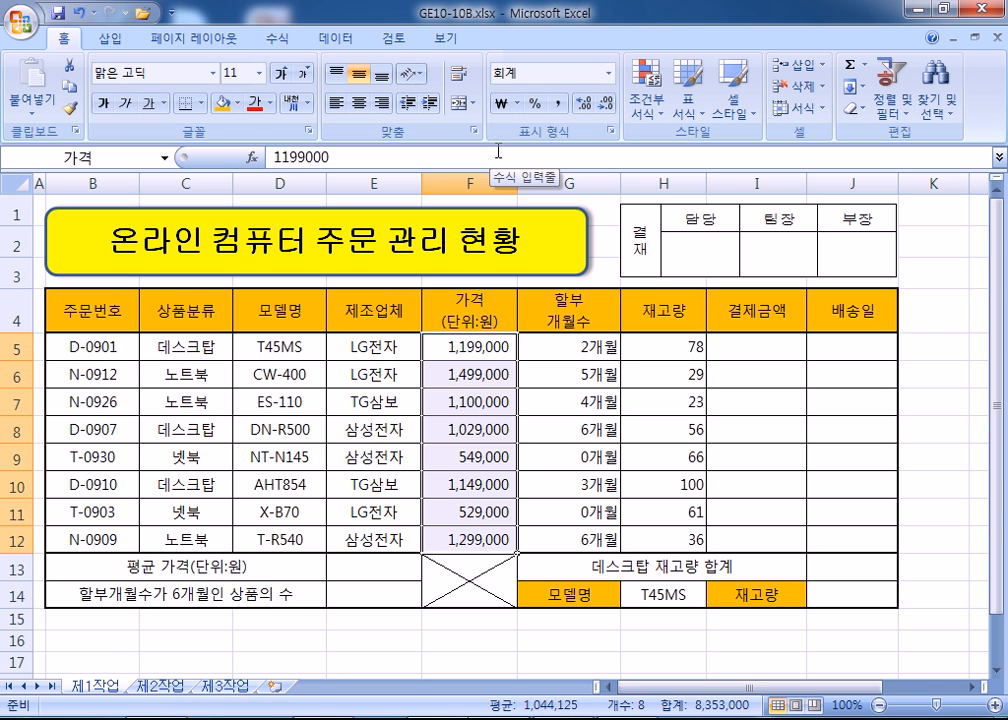
Select the first 결제금액 cell, I5, and collapse the ribbon to show more of the sheet
click(758, 366)
click(758, 348)
scroll(648, 490, right, 1)
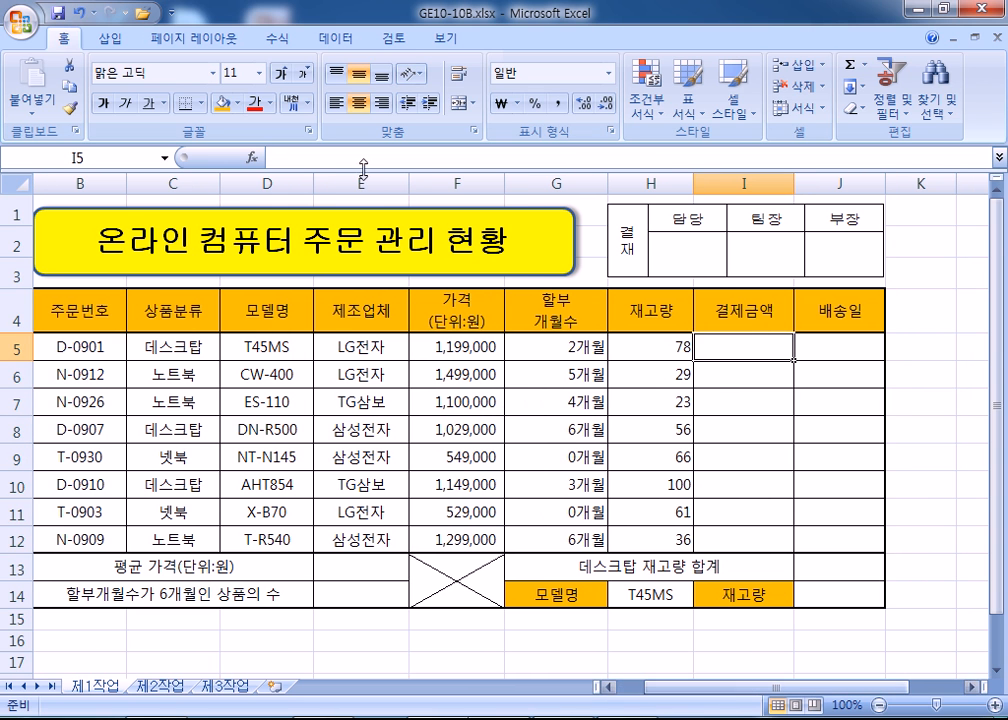
double_click(67, 40)
Switch to the Notepad notes and add a dashed separator line at the end, followed by several blank lines
key(alt+Tab)
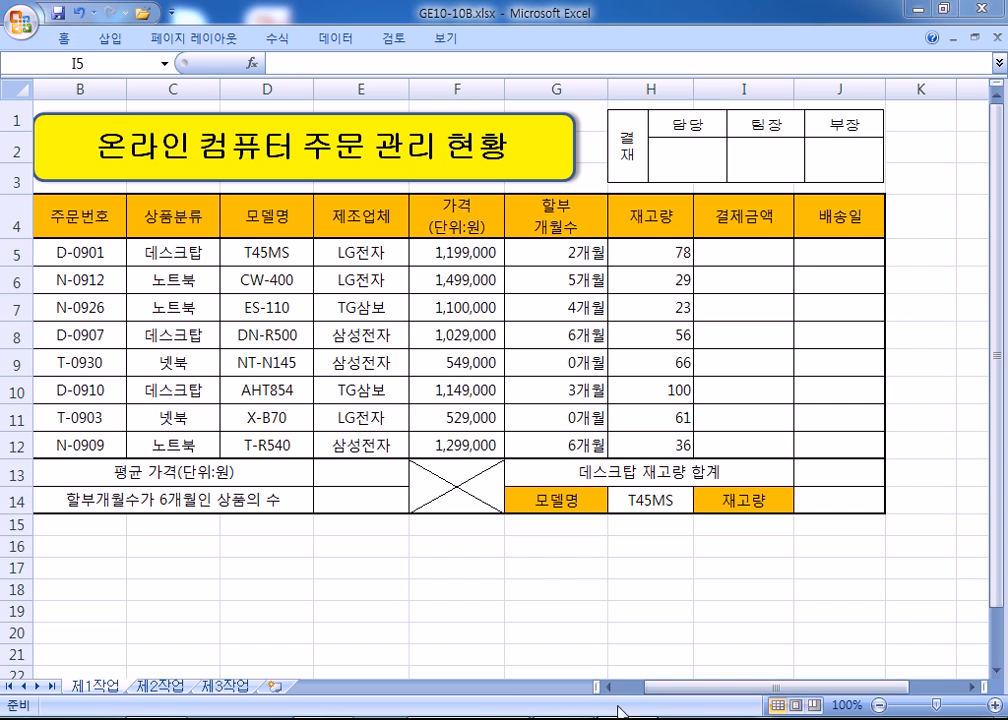
click(435, 443)
text(-------------------)
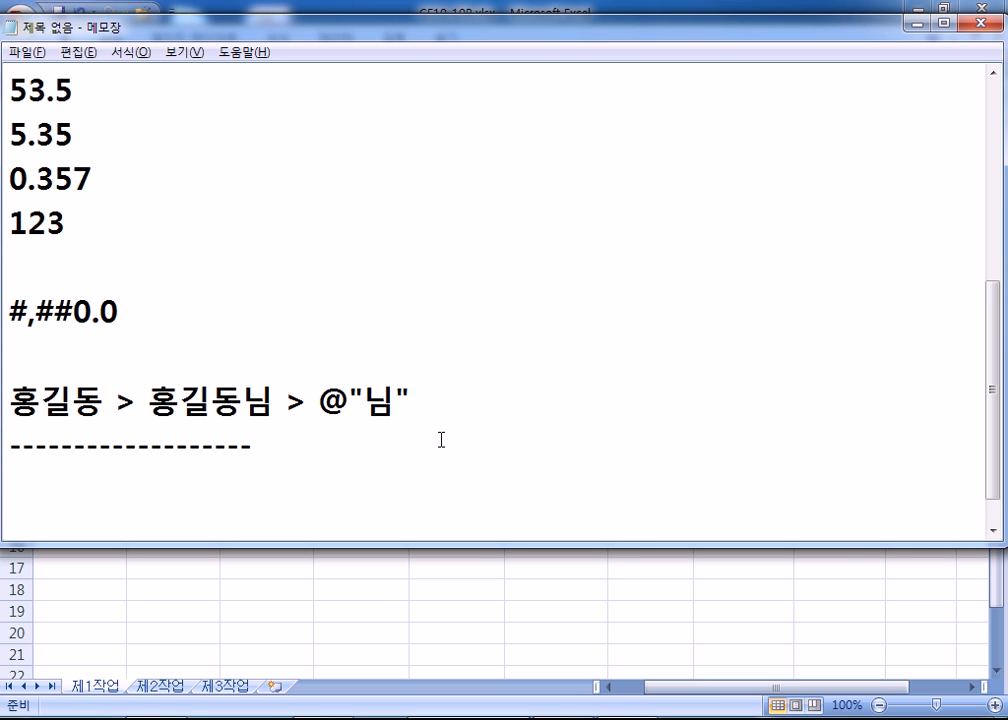
key(Return)
key(Return)
key(Return)
key(Return)
key(Return)
key(Return)
key(Return)
key(Return)
key(Return)
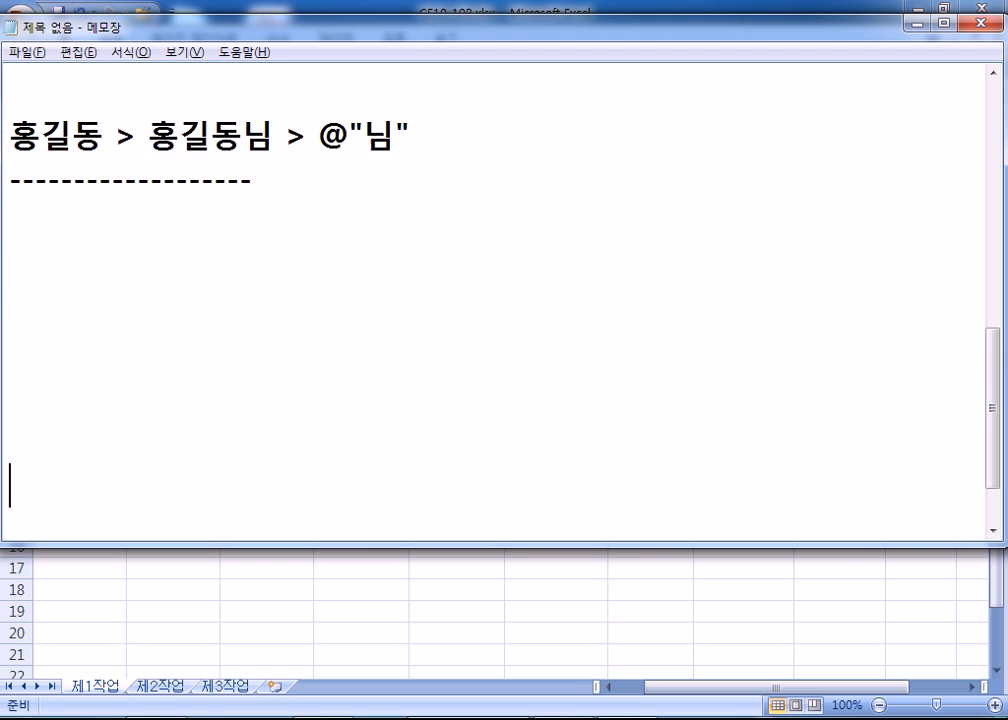
Move the Notepad window up to the screen's upper edge and switch back to the Excel workbook
click(38, 138)
key(alt+Tab)
key(alt+Tab)
drag(183, 26, 184, 13)
key(alt+Tab)
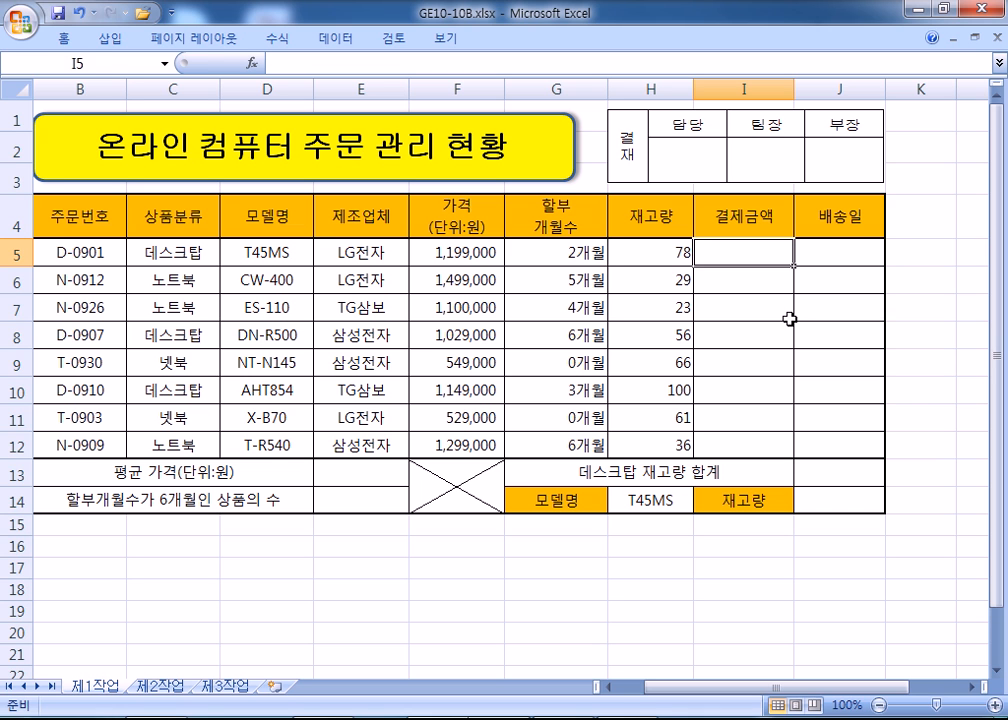
Enter the formula =IF(G5>0,F5/G5,F5*0.8) in the 결제금액 cell I5
text(=)
text(ㅑㄹ)
key(BackSpace)
key(BackSpace)
key(Hangul)
text(IF()
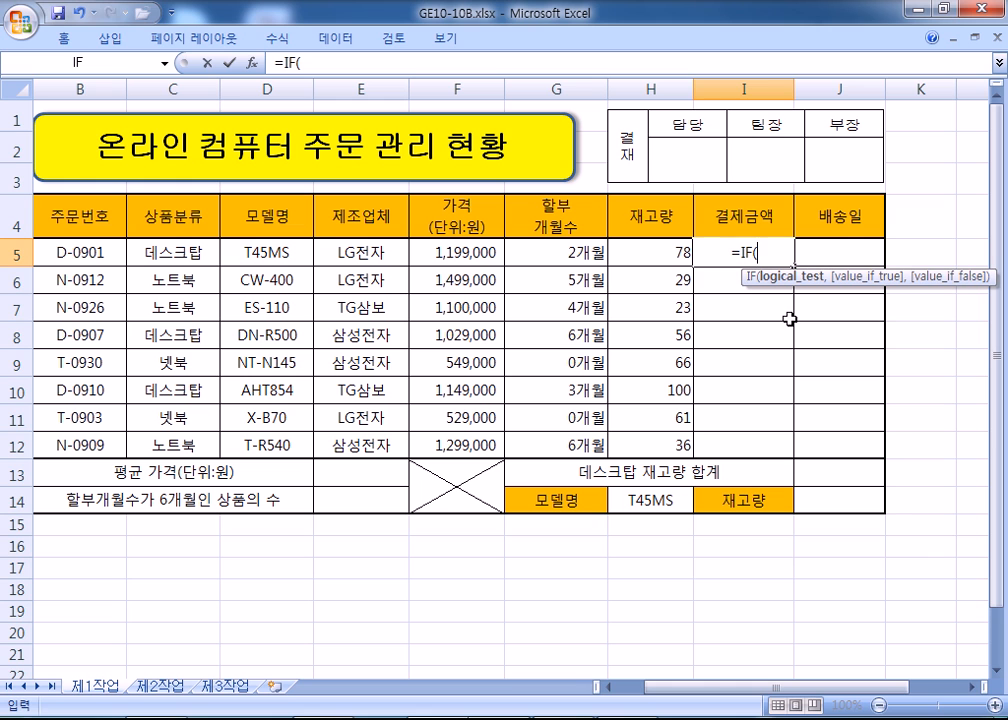
click(531, 254)
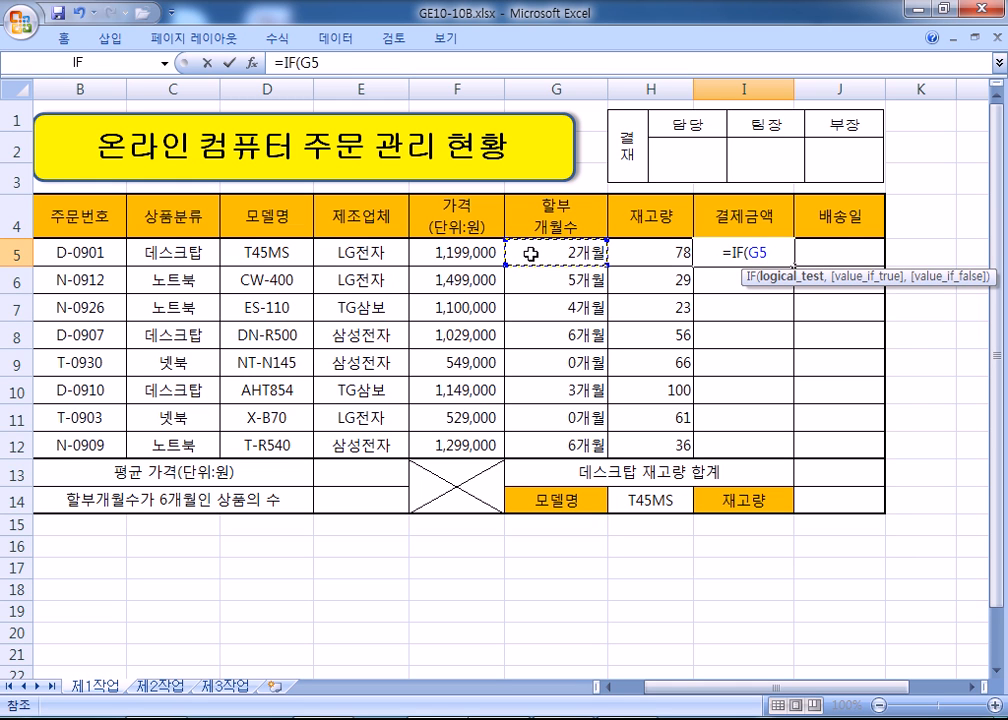
text(>0)
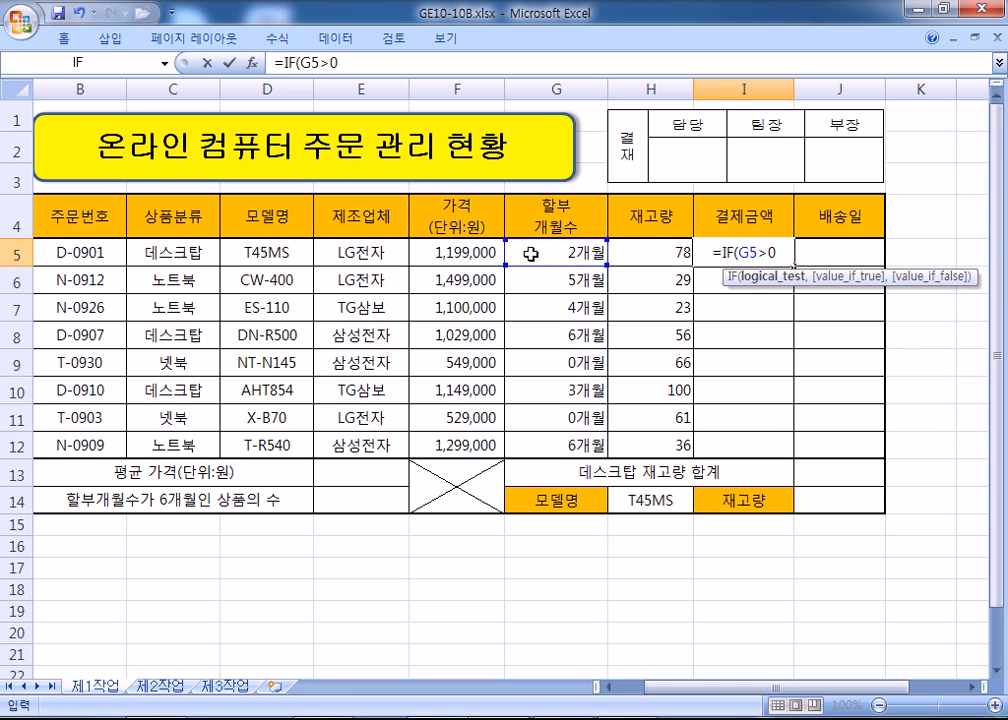
text(,)
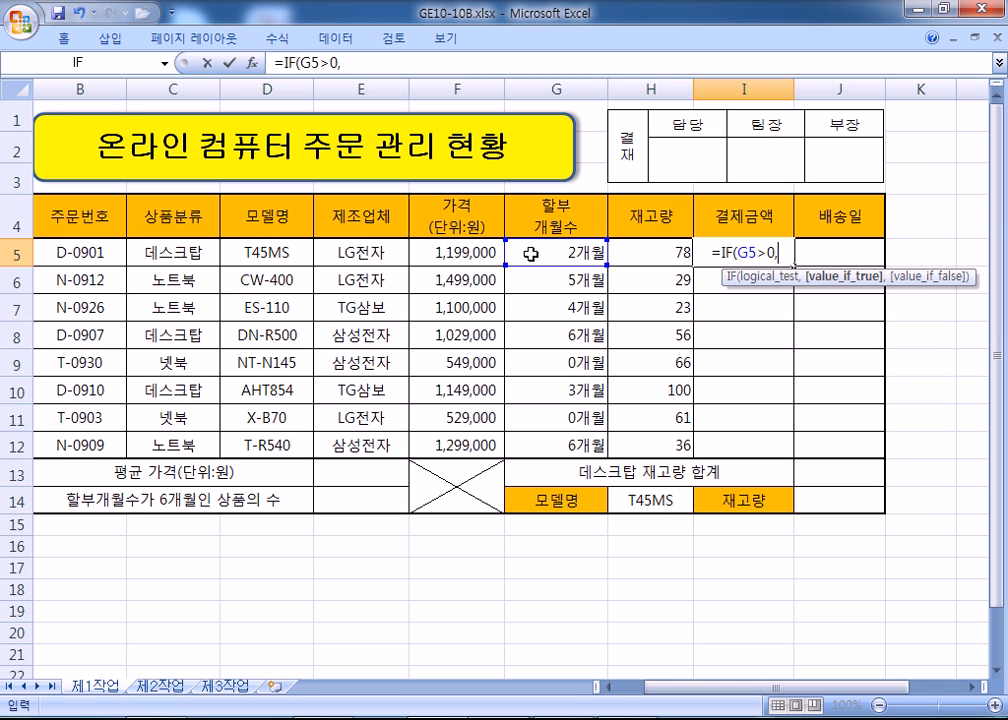
click(437, 255)
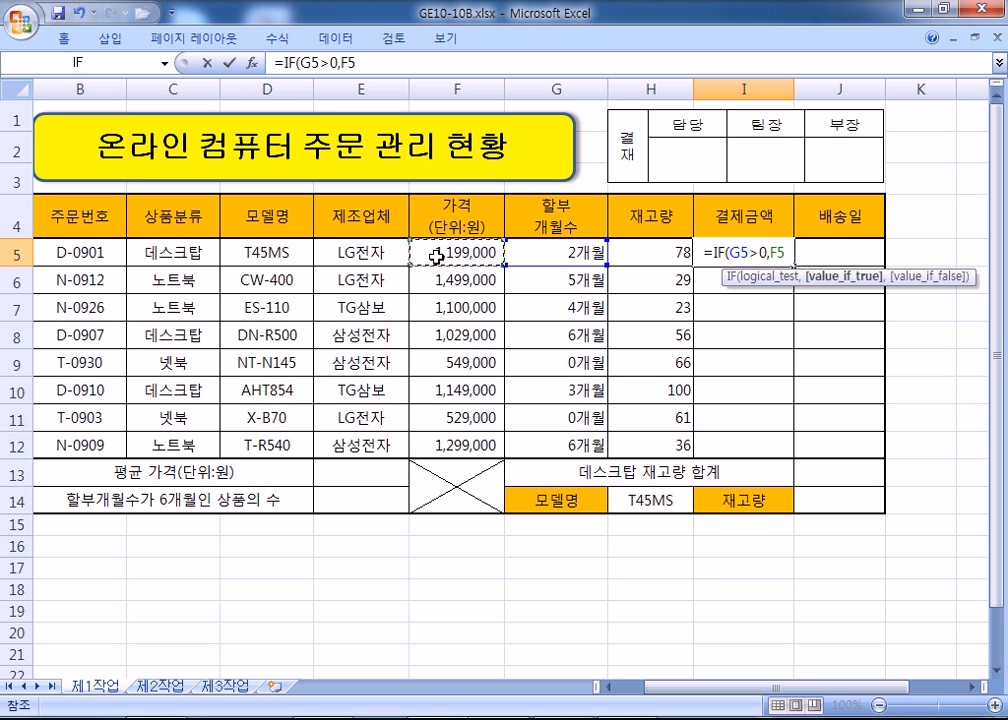
text(/)
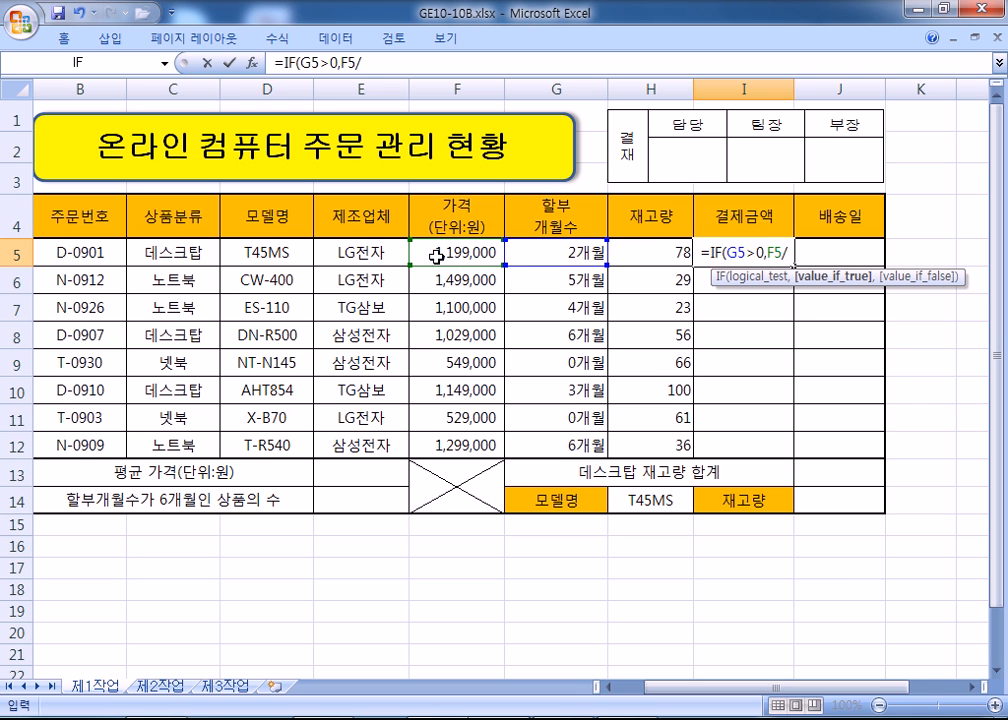
click(536, 253)
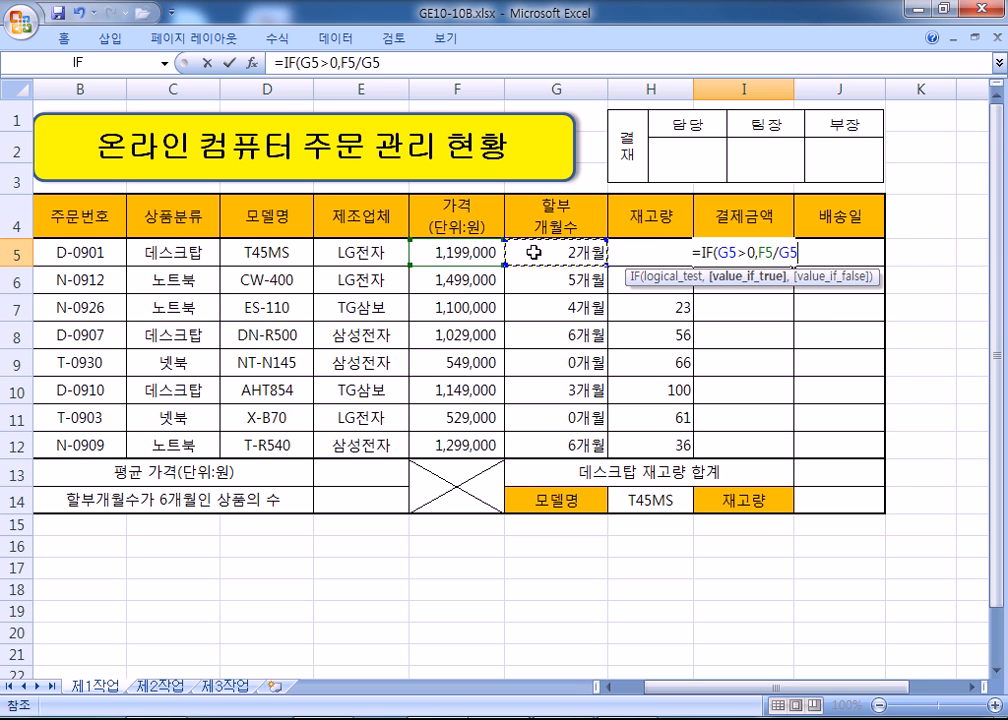
text(,)
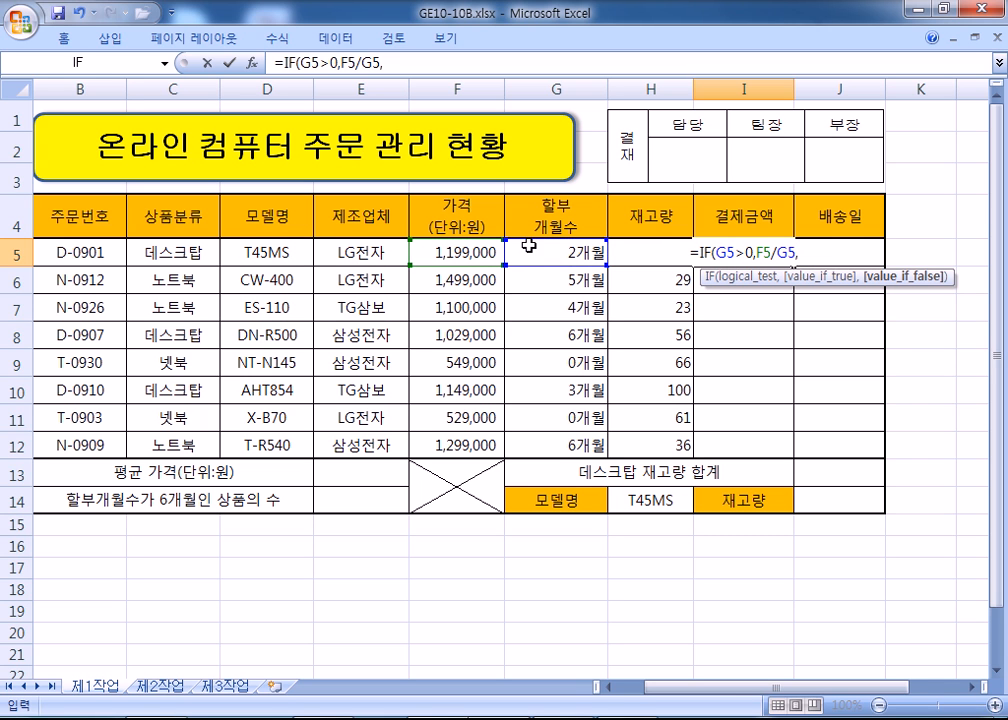
click(450, 253)
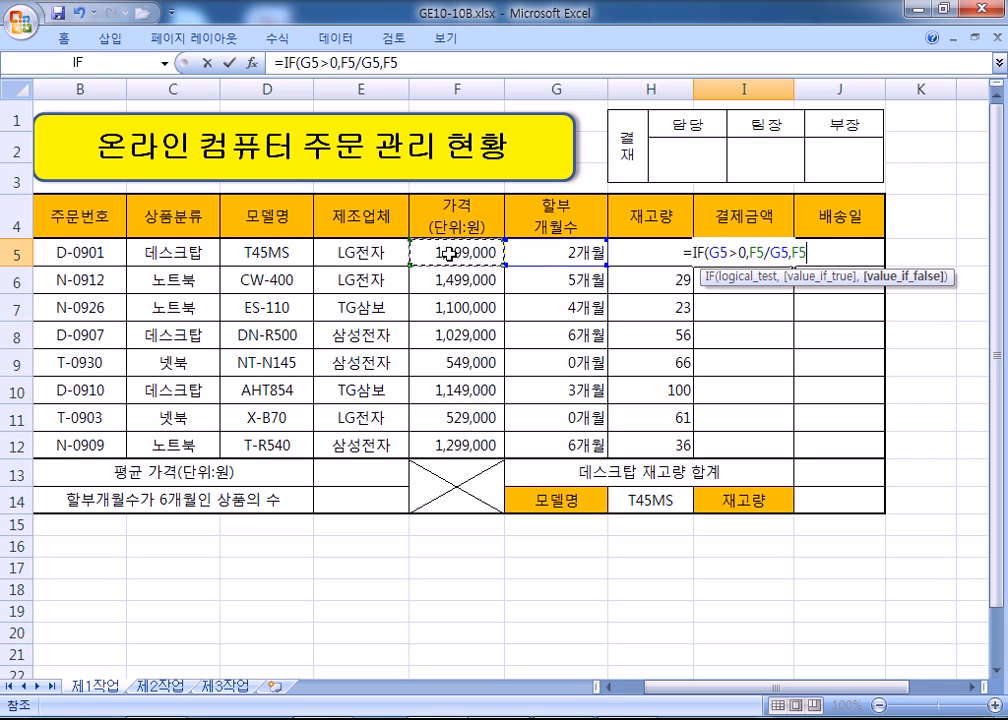
text(*0.8)
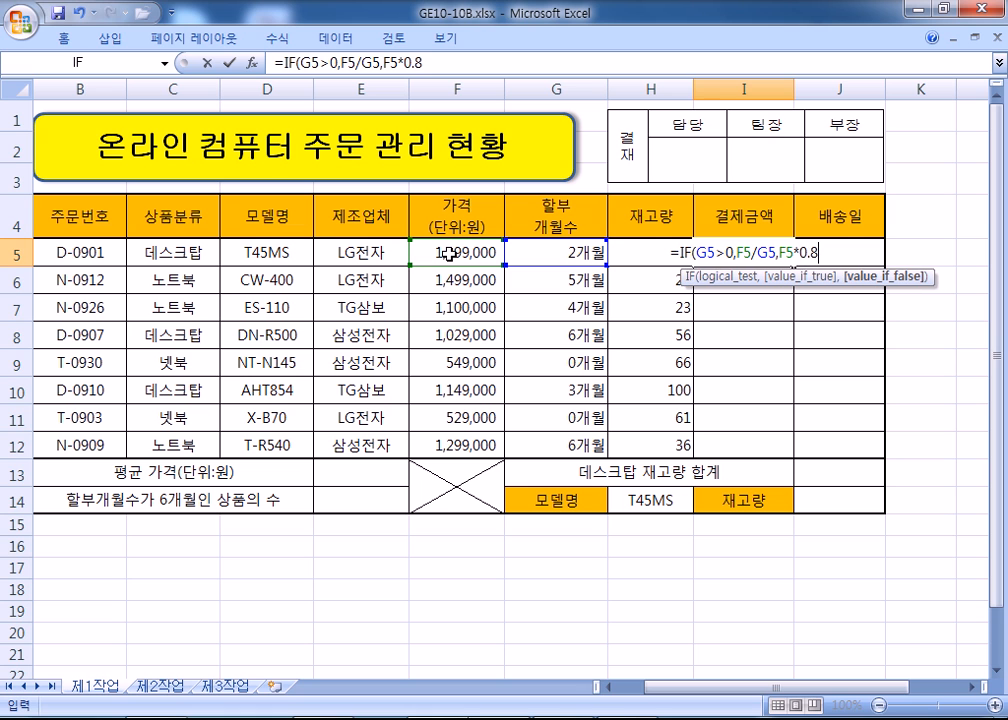
text())
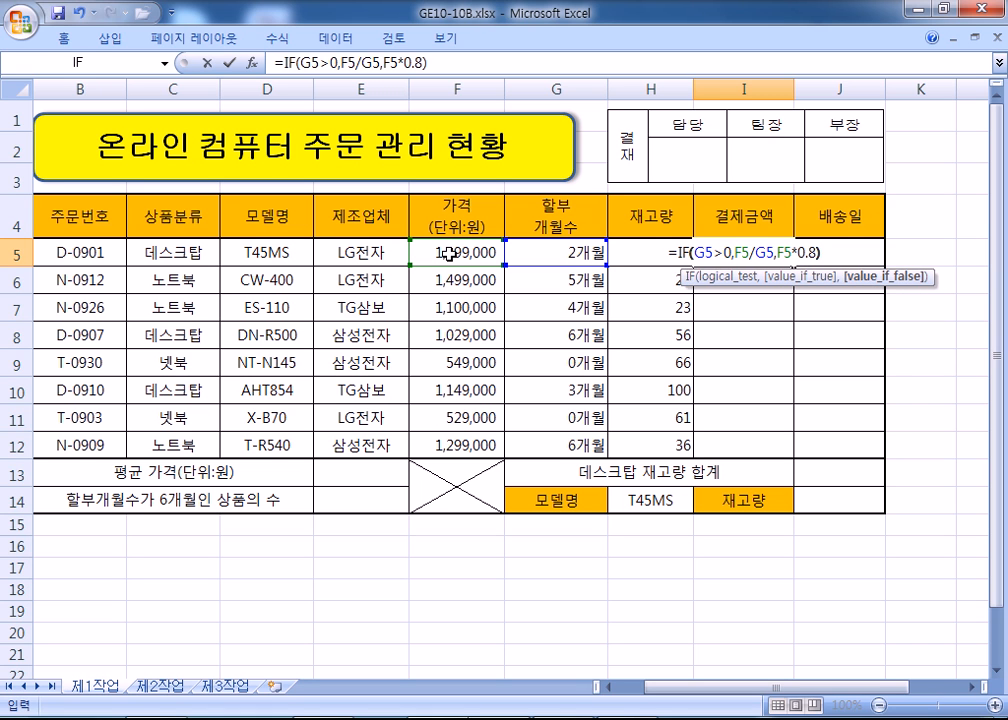
key(Return)
Remove the centre alignment from the 결제금액 cells I5:I12 and apply the comma style to them
drag(731, 254, 725, 447)
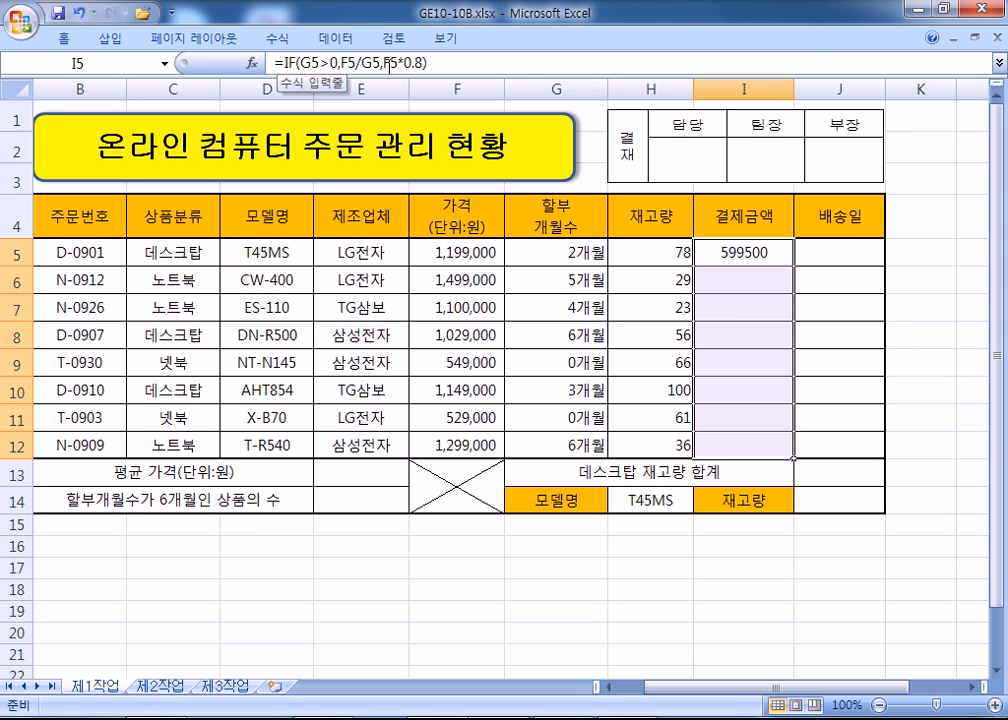
click(62, 37)
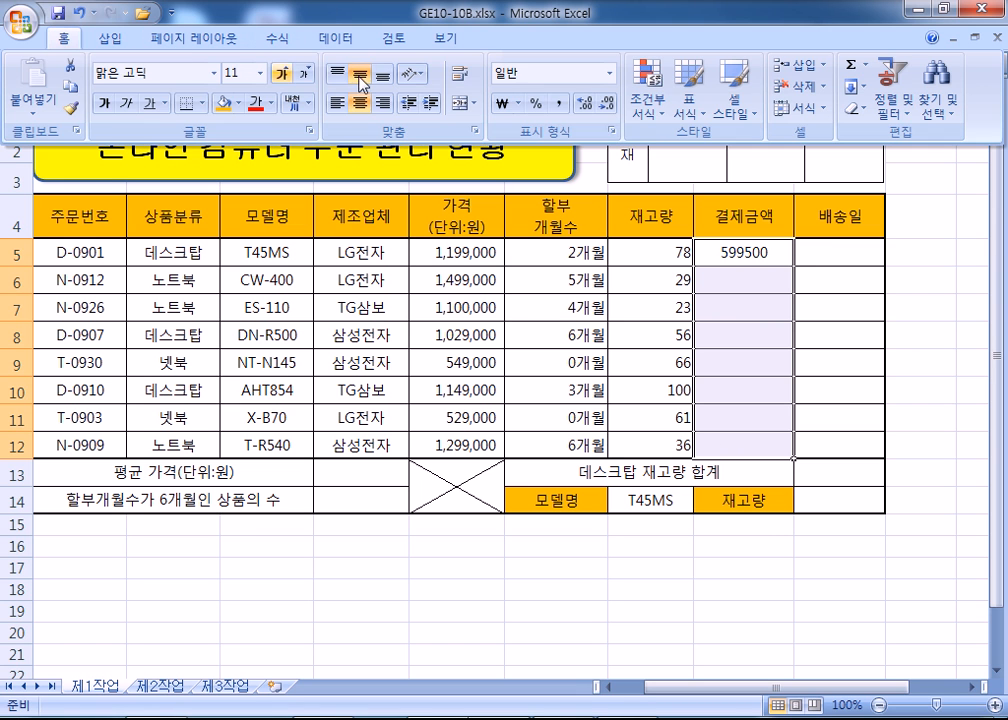
click(357, 102)
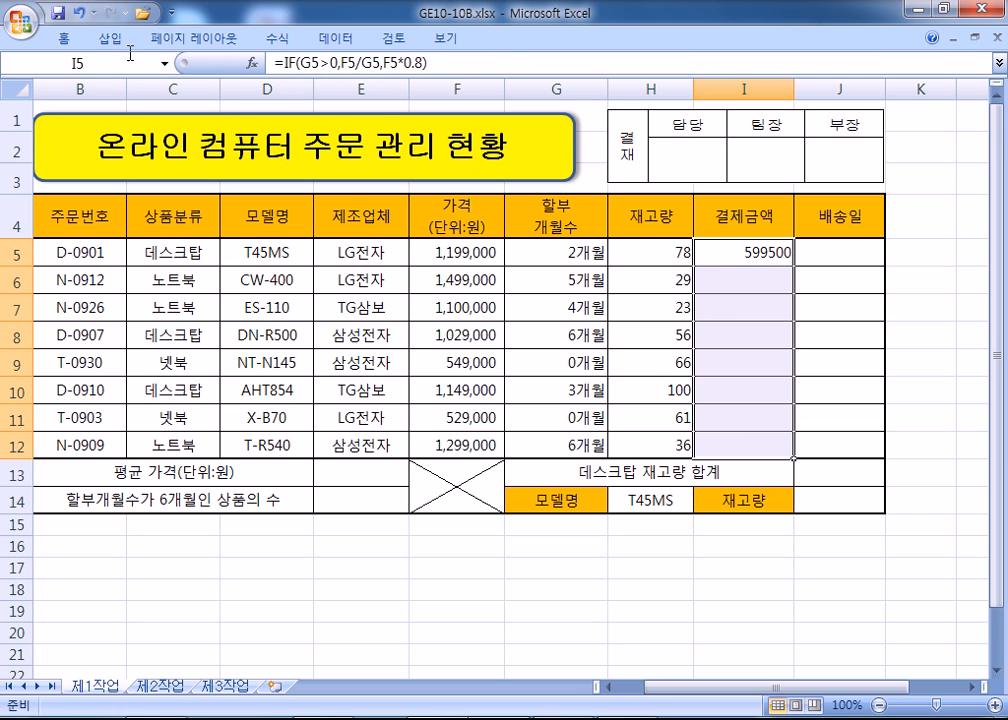
click(63, 38)
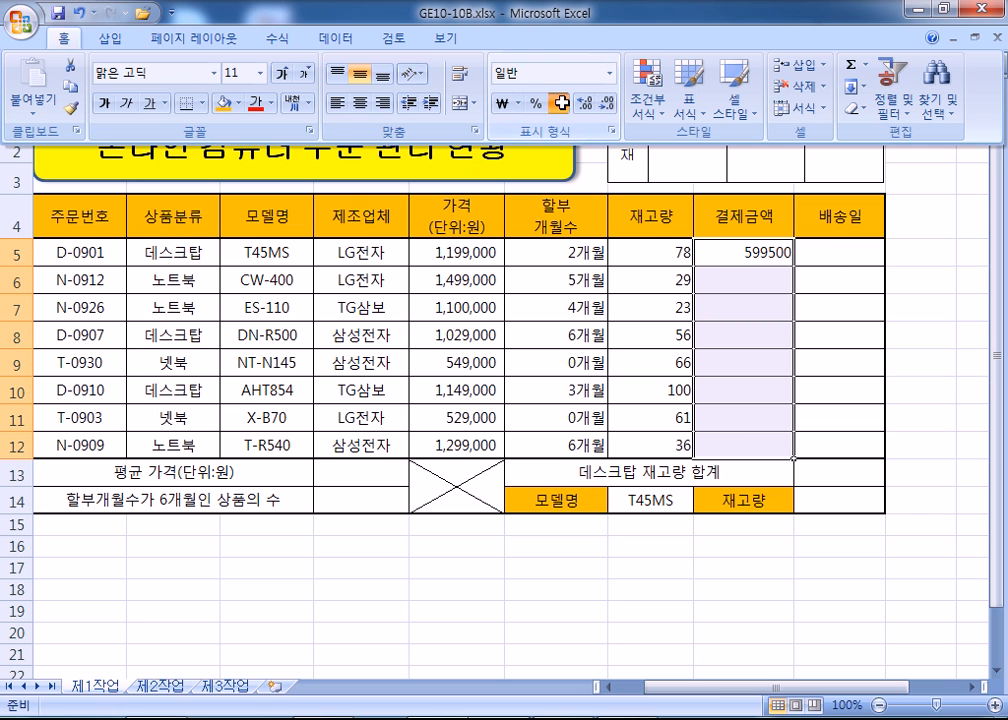
click(562, 104)
Fill the IF formula from I5 into all 결제금액 cells in I5:I12
click(757, 253)
drag(757, 253, 762, 441)
key(F2)
key(ctrl+Return)
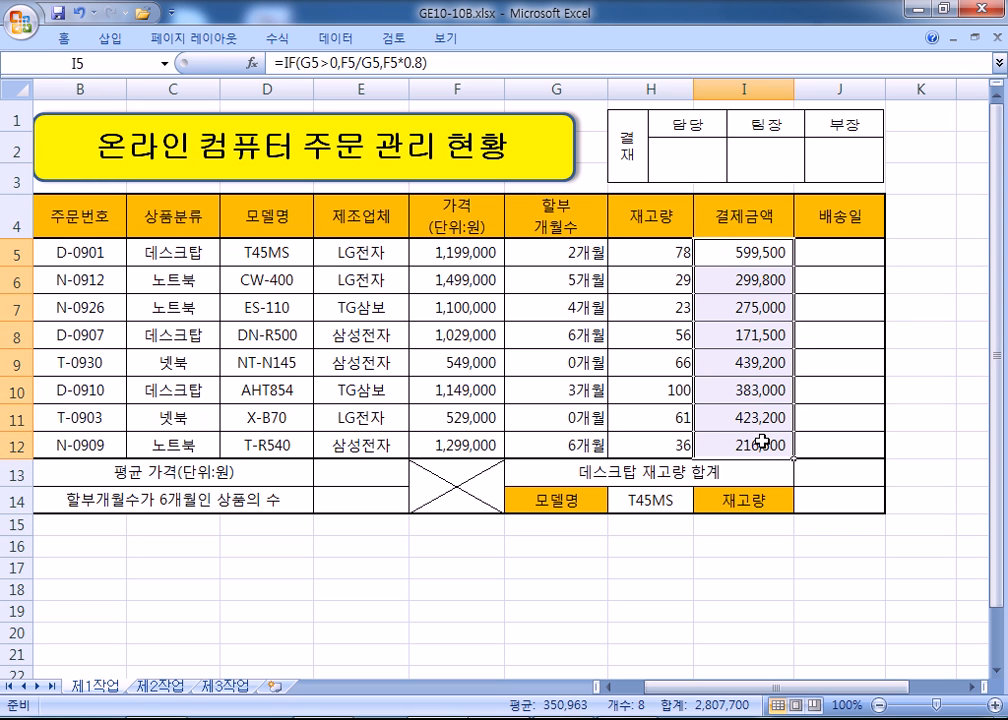
Copy the complete IF formula text from I5 and paste it into Notepad below the dashed separator line
click(758, 255)
drag(450, 63, 160, 50)
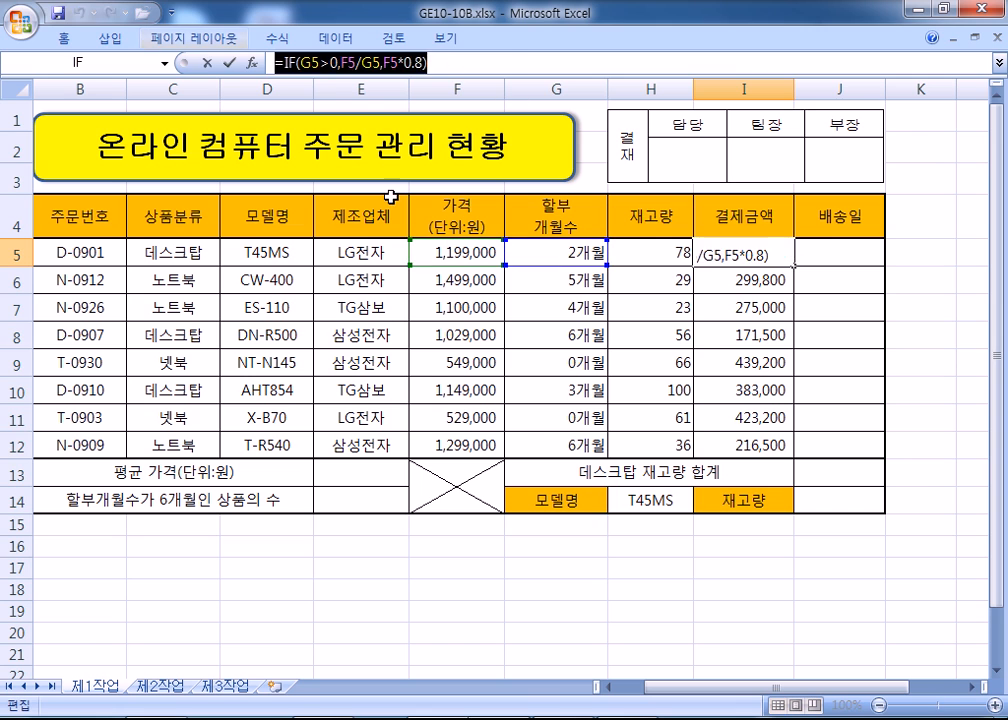
key(alt+Tab)
key(alt+Tab)
key(ctrl+c)
key(alt+Tab)
key(ctrl+v)
key(Return)
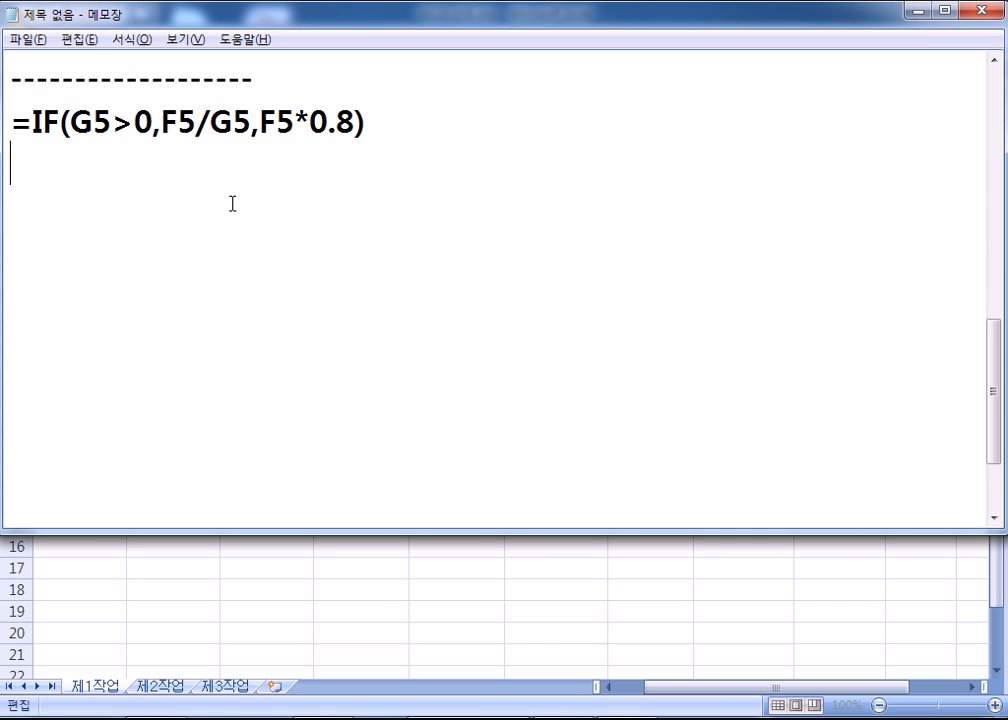
Examine the IF formula's condition and both results in Notepad, and compare them with the 0개월 rows and cell I5
drag(70, 122, 296, 122)
click(163, 122)
key(alt+Tab)
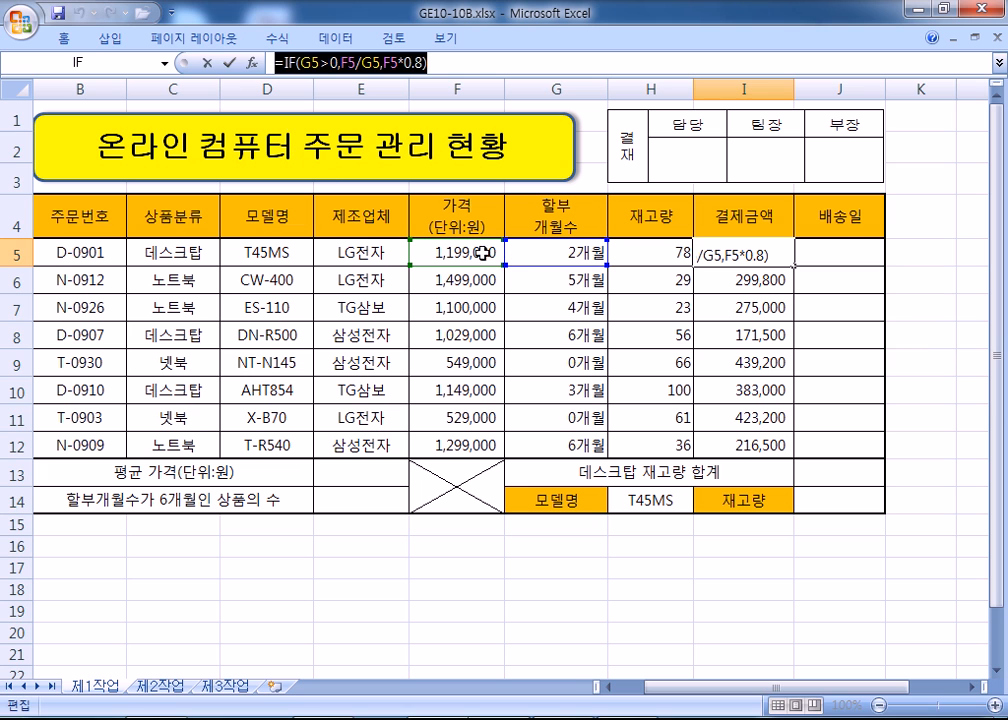
key(ctrl+Return)
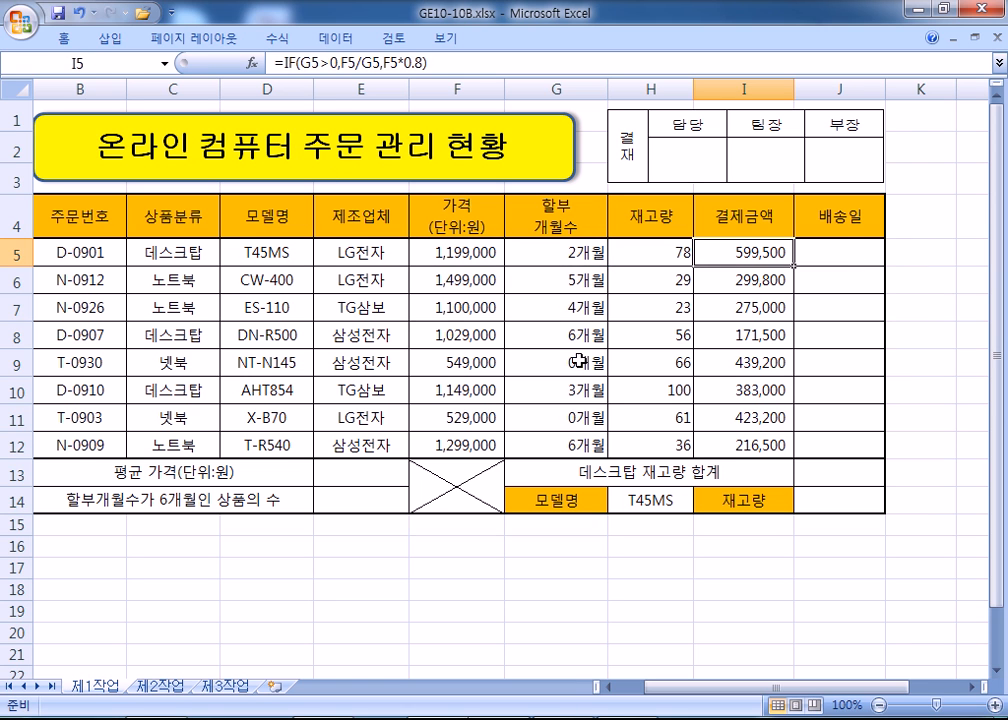
click(557, 418)
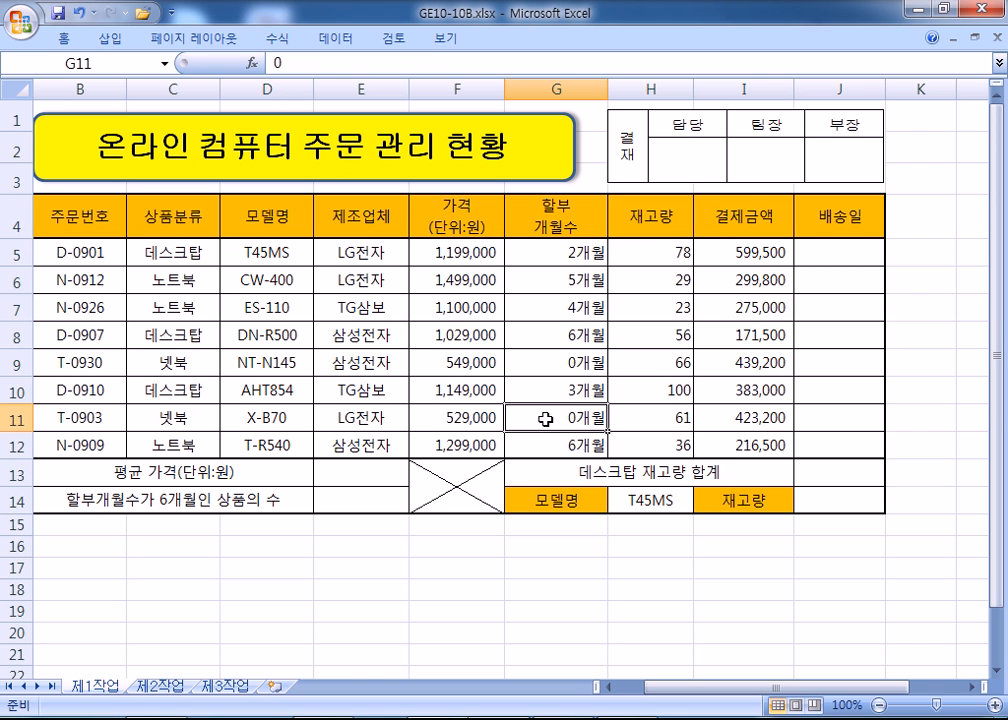
click(547, 356)
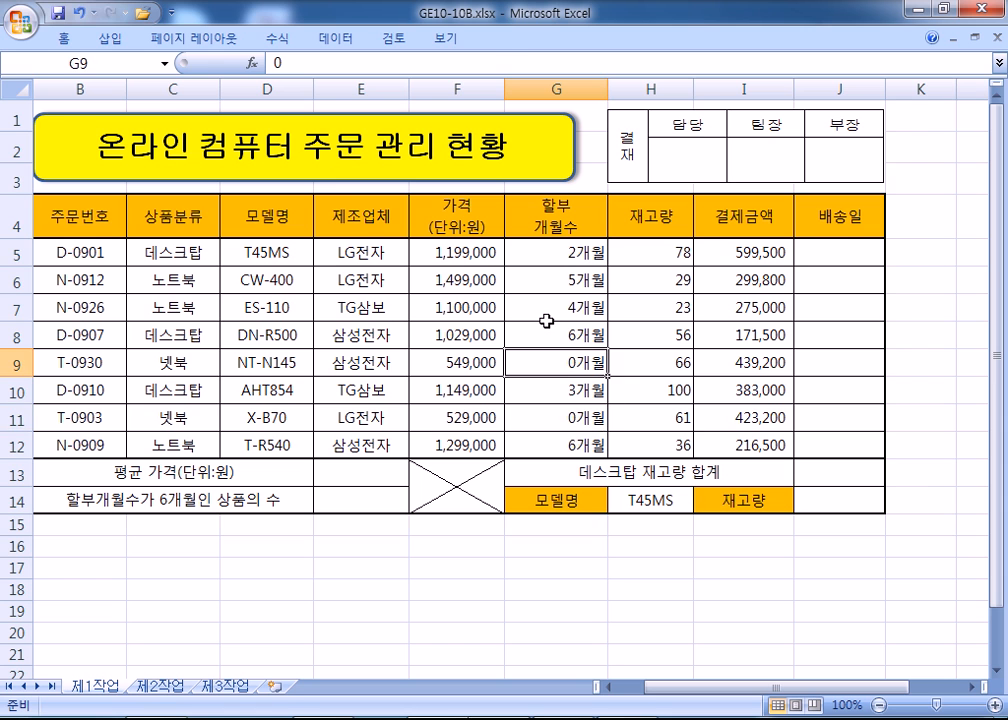
key(alt+Tab)
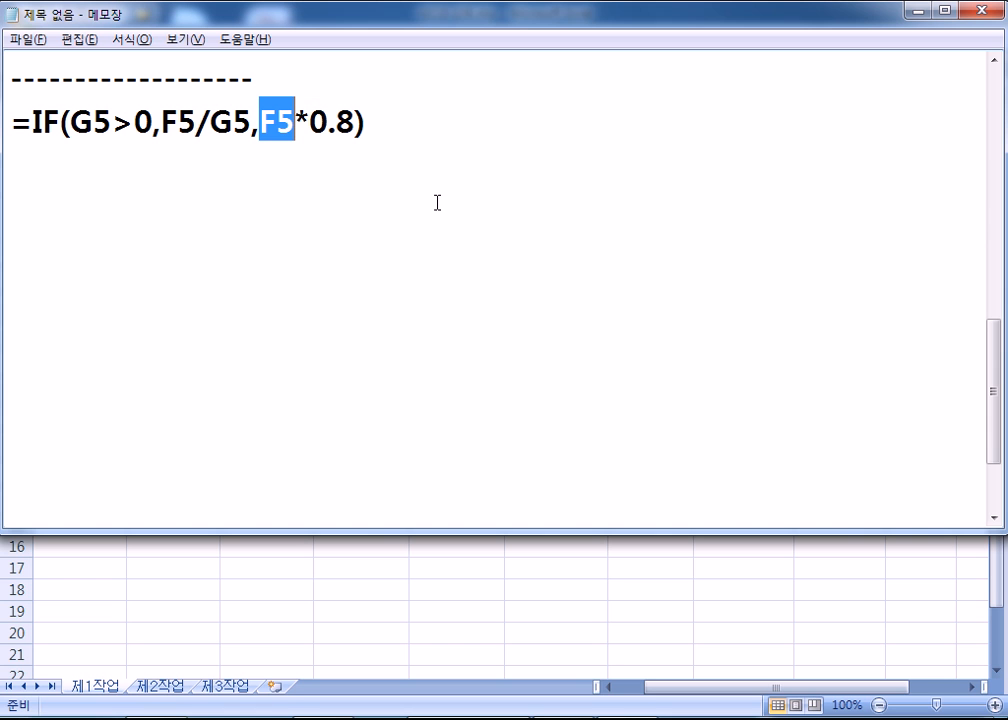
click(369, 145)
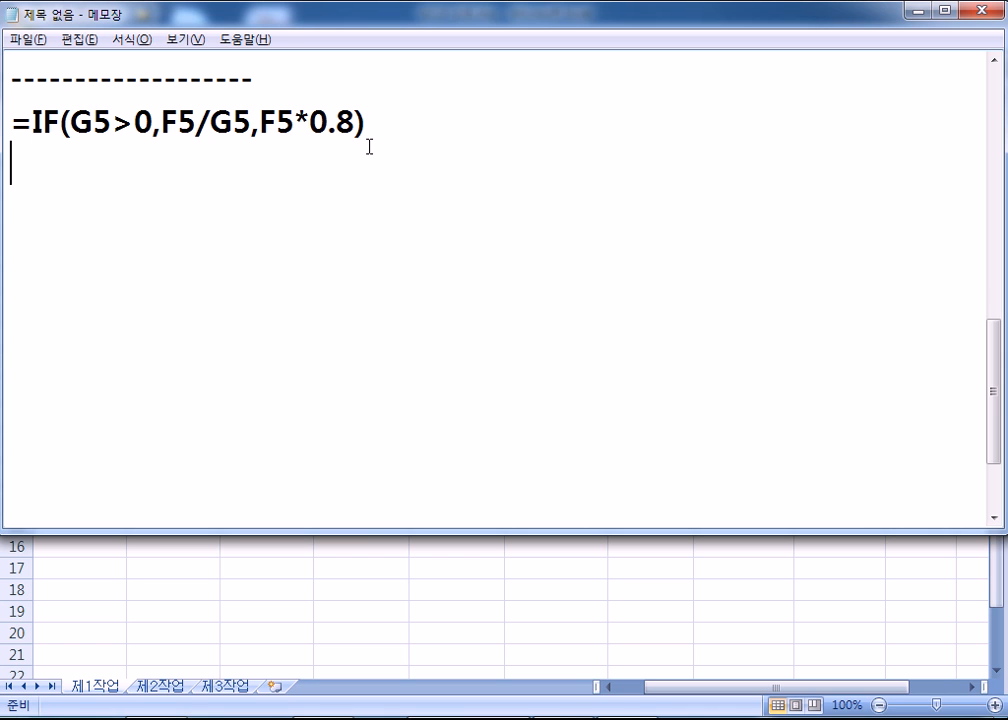
key(alt+Tab)
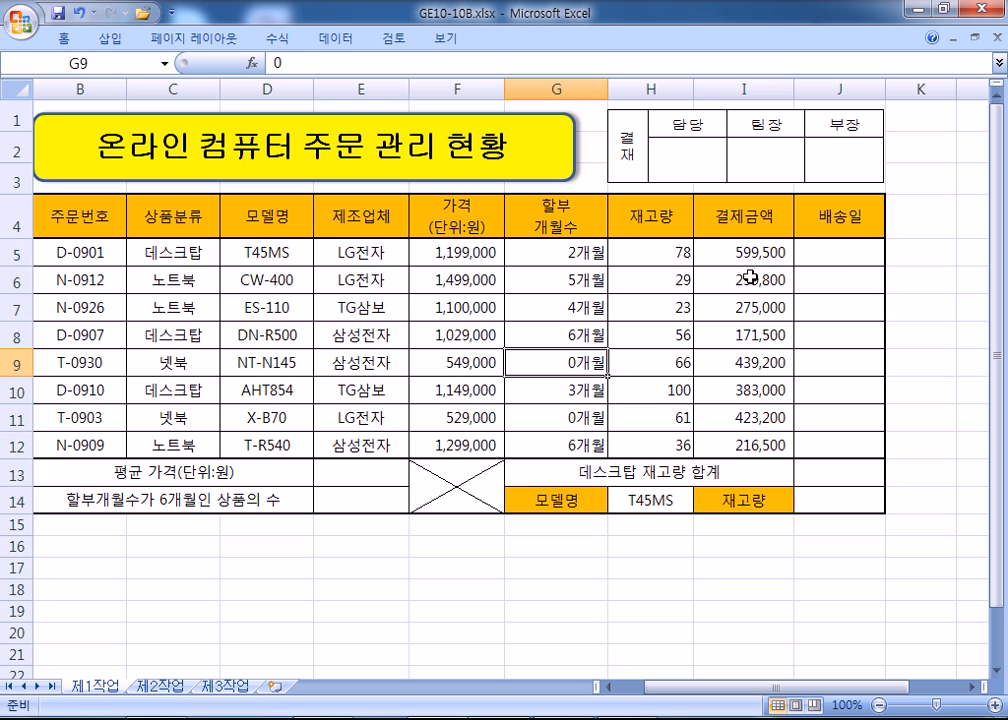
click(772, 254)
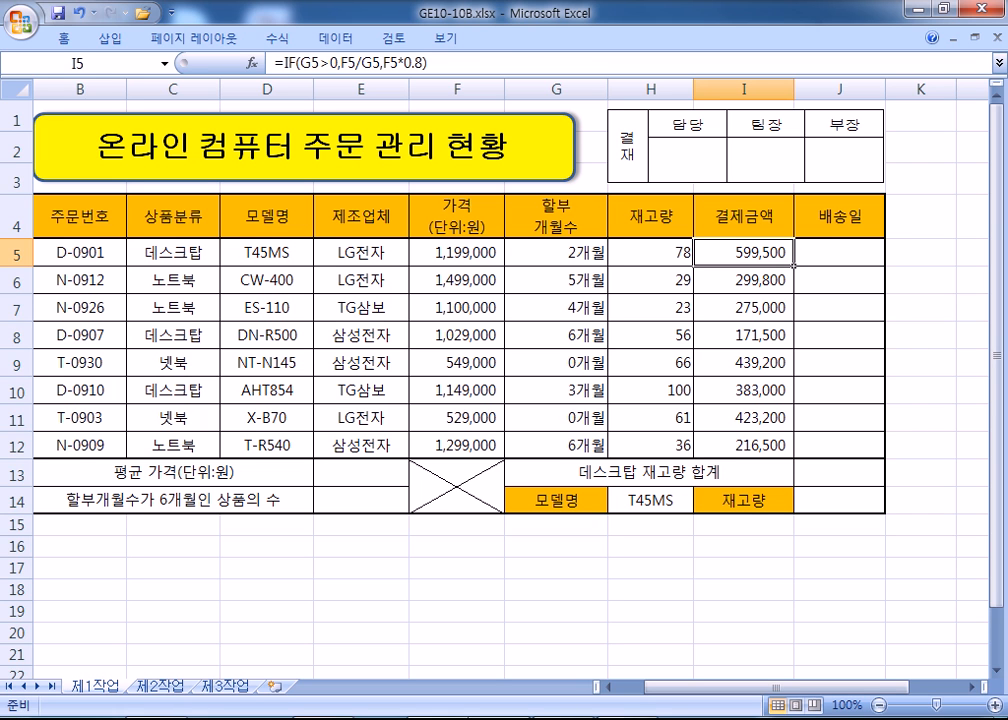
Switch to Notepad and write the DATE function syntax =DATE(년, 월, 일) below the IF formula
click(618, 717)
key(Return)
text(=ㄴㅇ)
key(BackSpace)
key(BackSpace)
key(Hangul)
text(DATE()
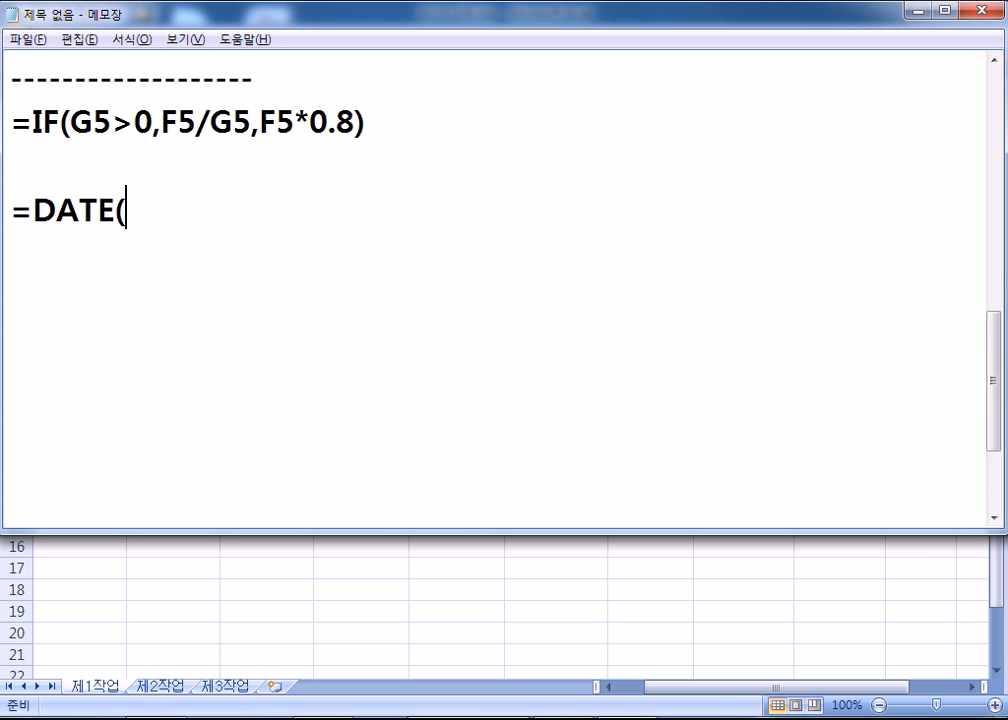
text(연도, )
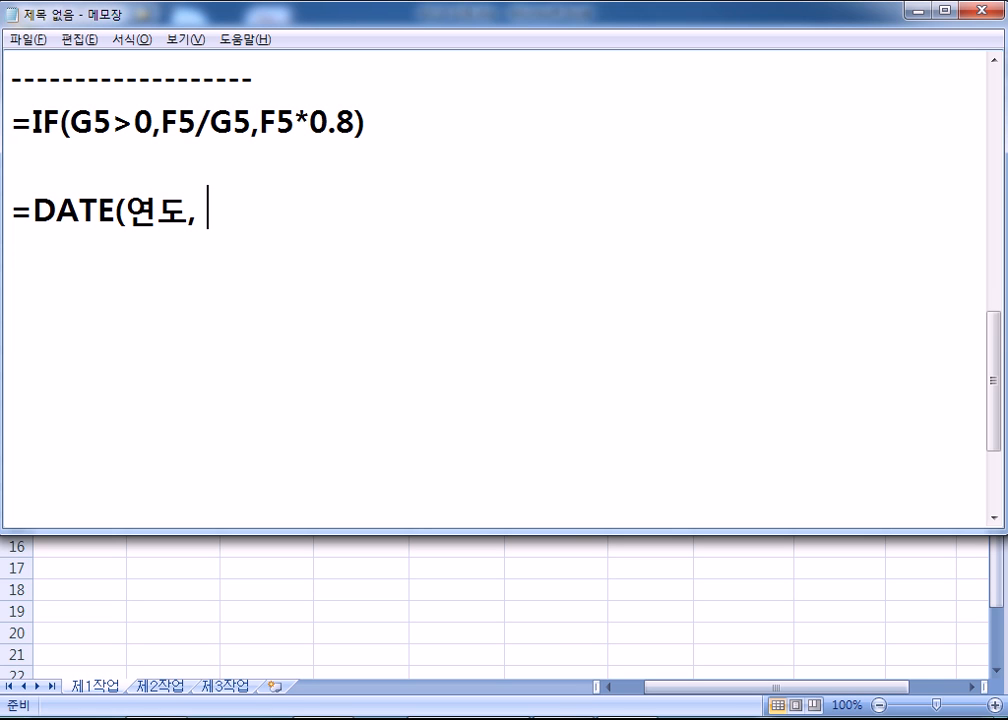
text(워ㄹ)
key(Left)
key(Left)
key(Left)
key(Left)
key(Left)
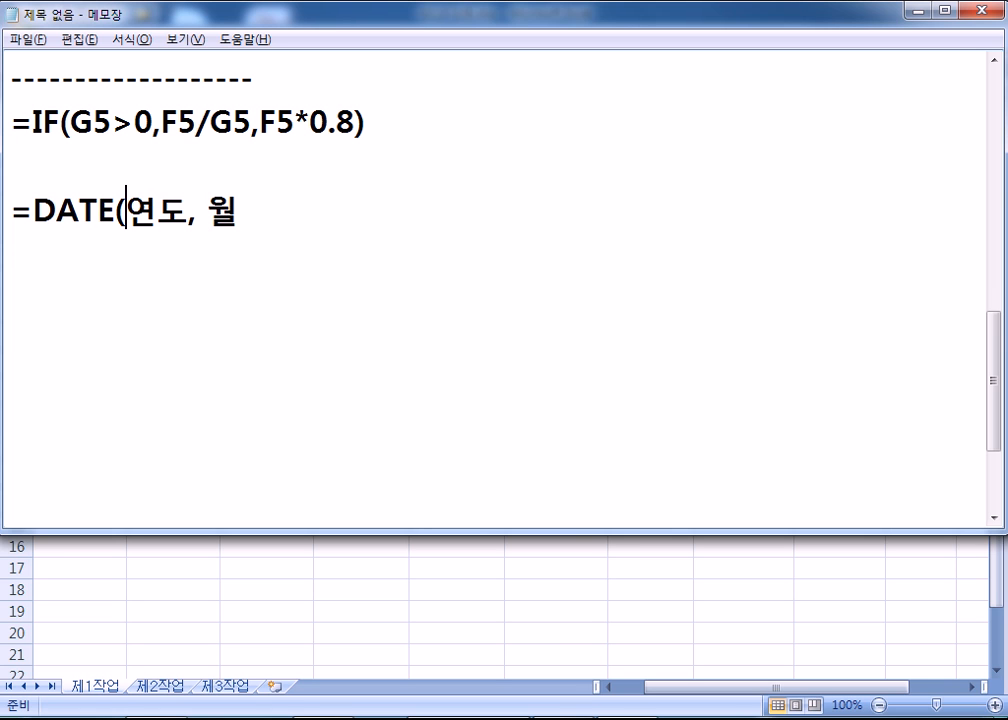
text(년)
key(Delete)
key(Delete)
key(End)
text(, 일))
Write the example =DATE(2015, 15, 15) on a new line below the DATE syntax
key(Return)
text(=20)
key(BackSpace)
key(BackSpace)
text(DATE()
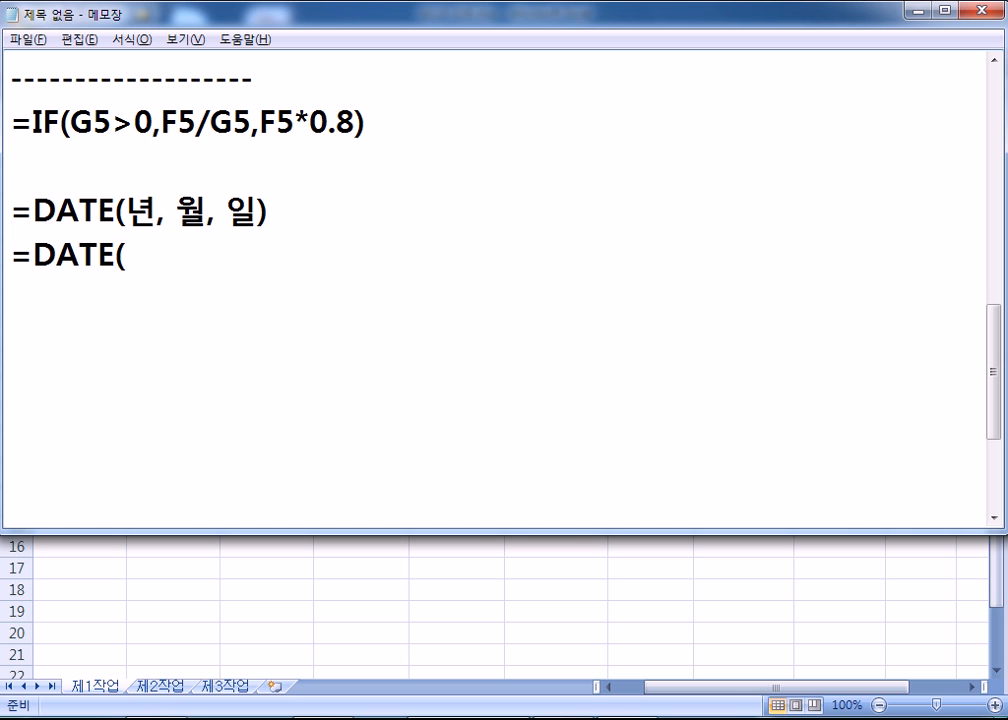
text(2015, )
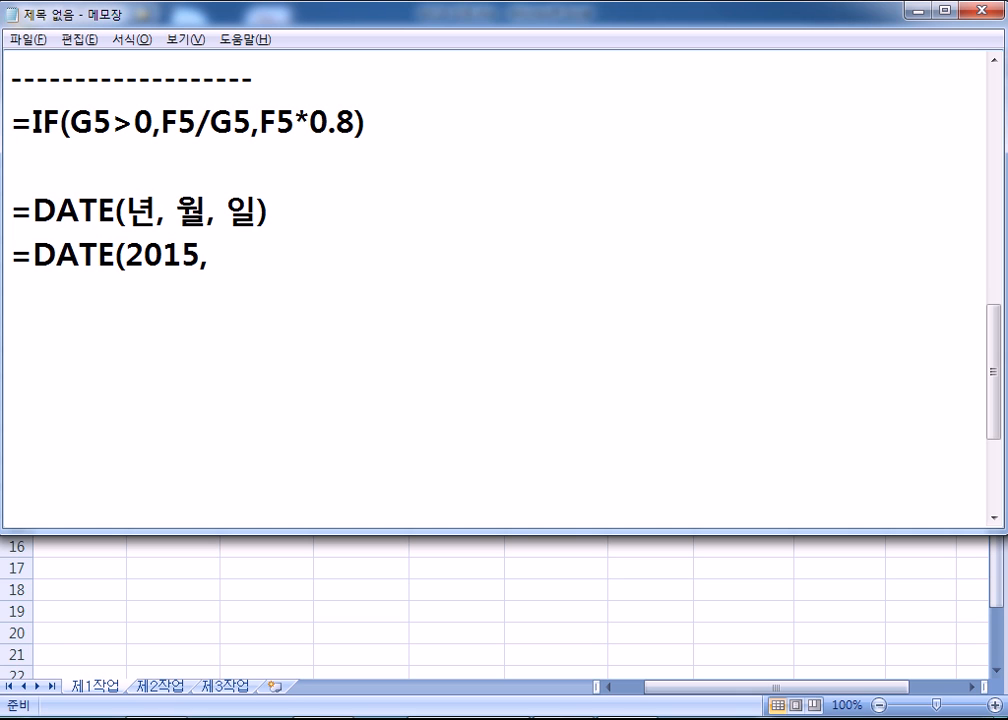
text(15, 15)
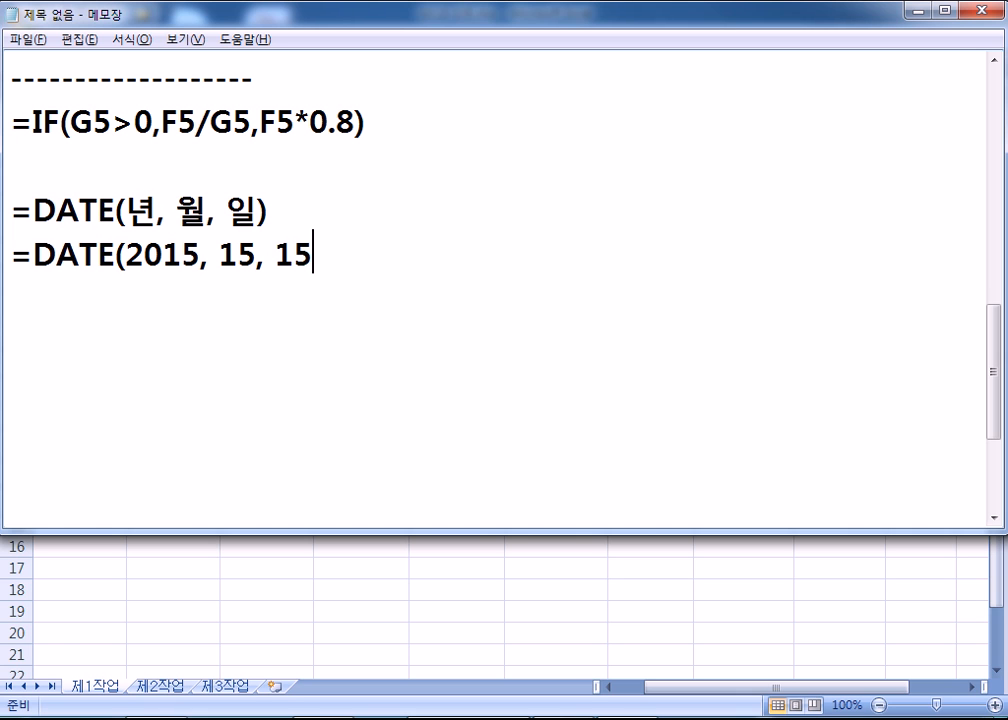
text())
Write the example's resulting date 2016-03-15 on the line below the =DATE(2015, 15, 15) formula
key(Return)
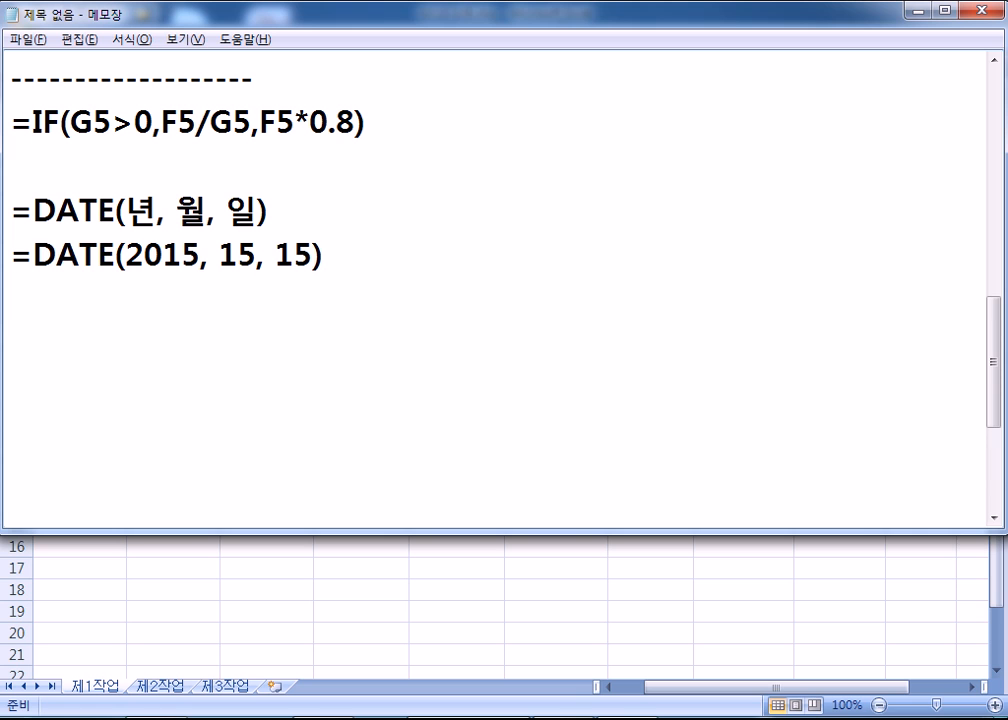
text(2016-03-15)
key(Left)
key(Left)
key(Left)
key(Left)
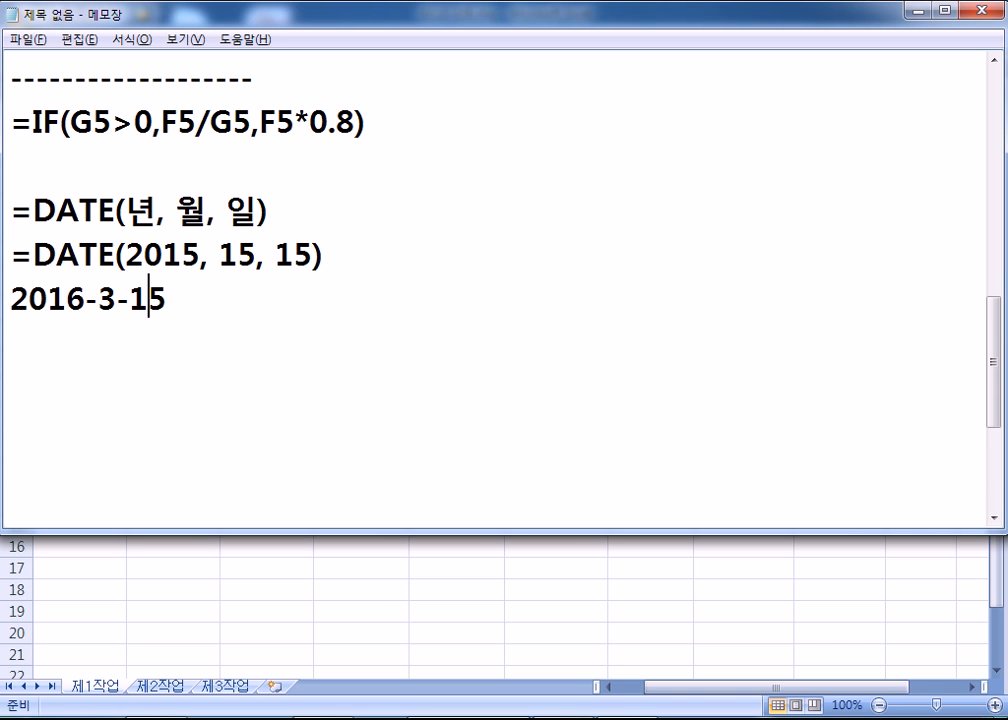
text(0)
click(254, 284)
key(Return)
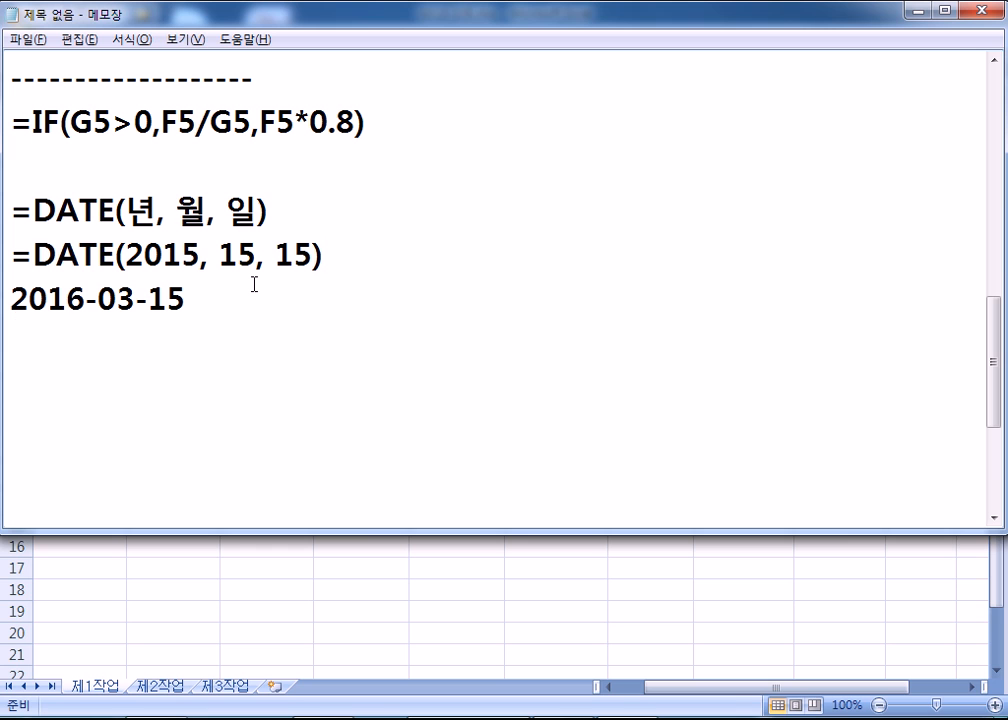
Append , 2015-15-15(글자) to the end of the =DATE(2015, 15, 15) example line
key(Up)
key(End)
key(Down)
key(Up)
key(End)
text(, 2015-15-15)
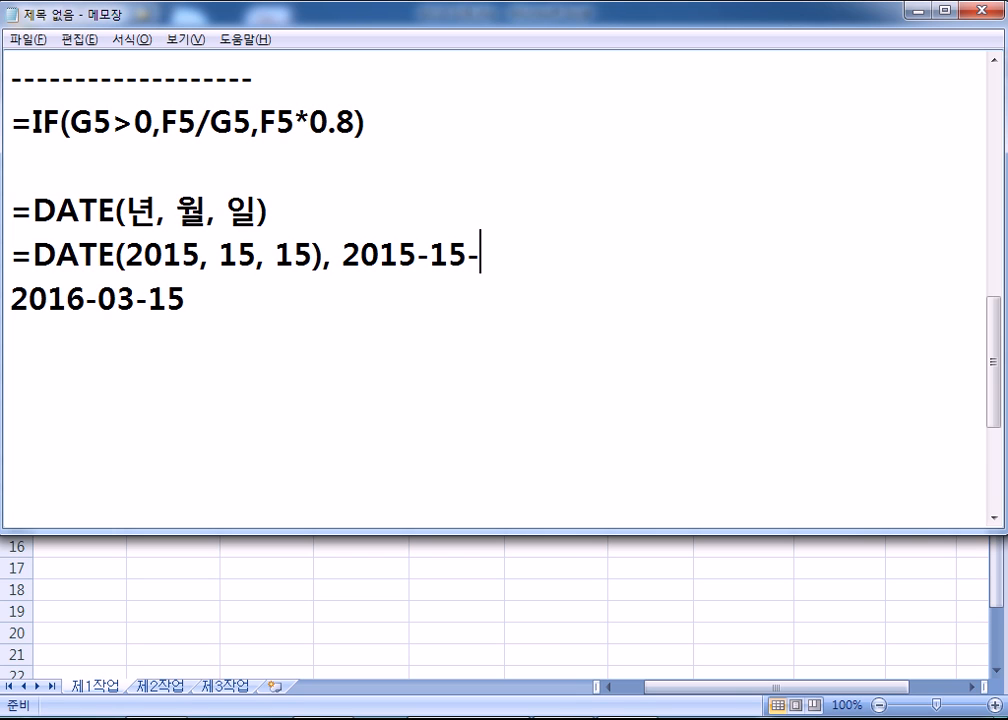
text(()
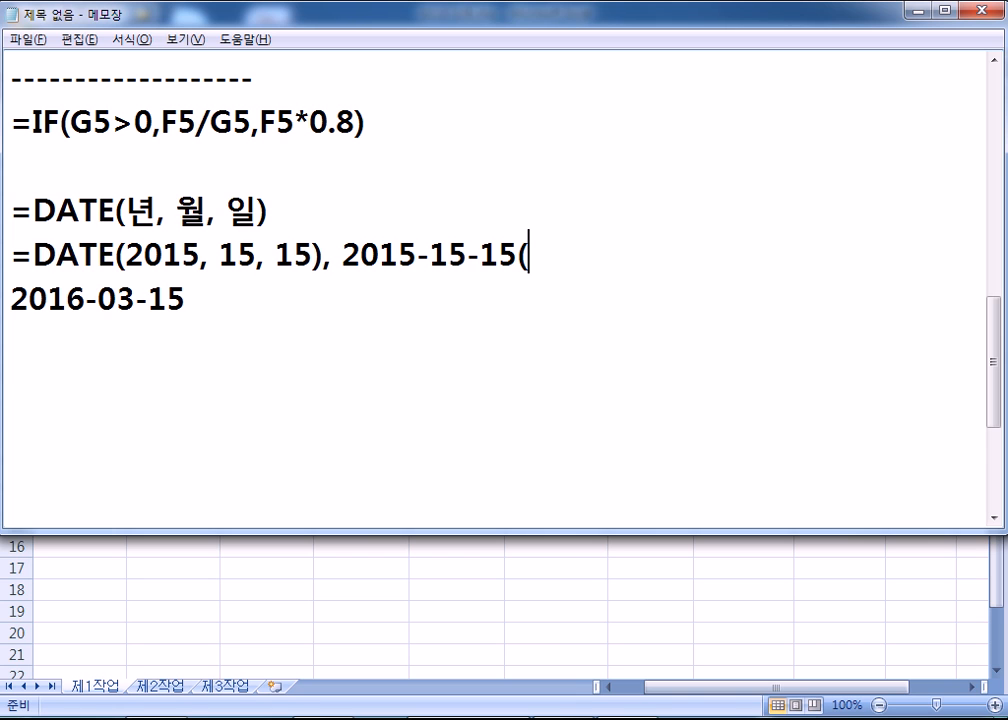
text(글자))
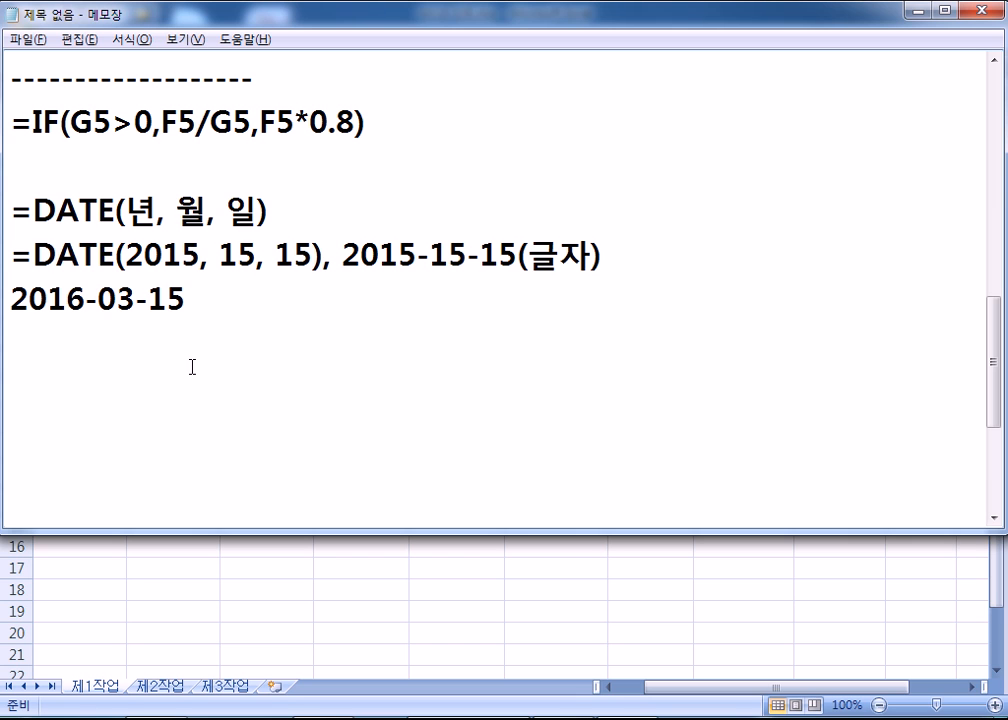
Compare the DATE example with its text and date forms in Notepad, and examine the order-number digits in Excel cell B5
drag(340, 255, 517, 256)
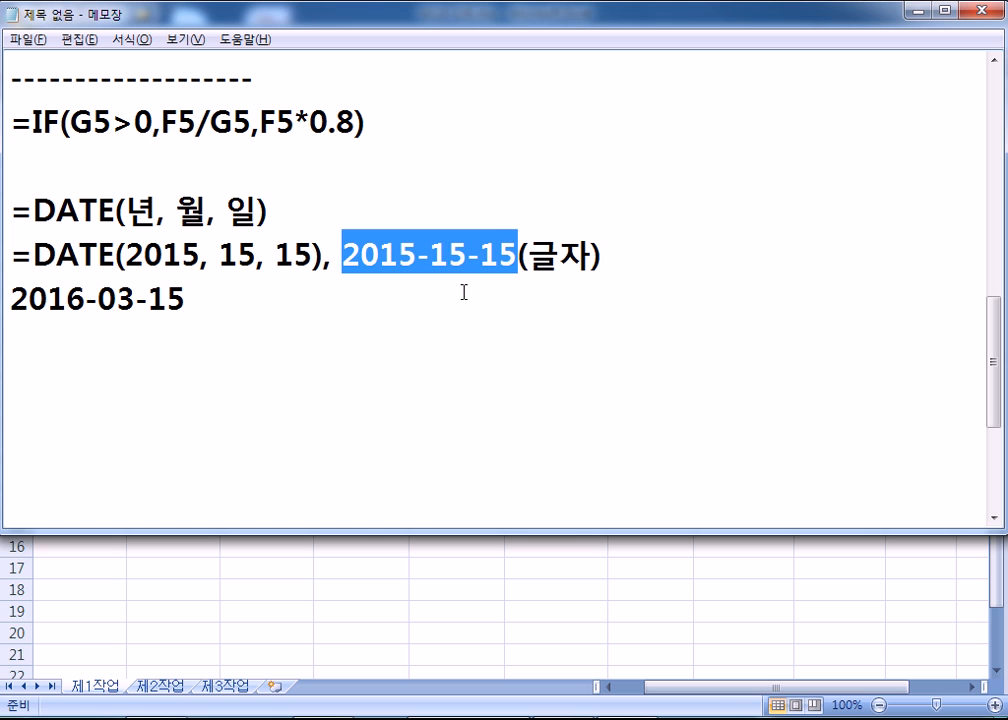
drag(323, 256, 26, 253)
click(265, 255)
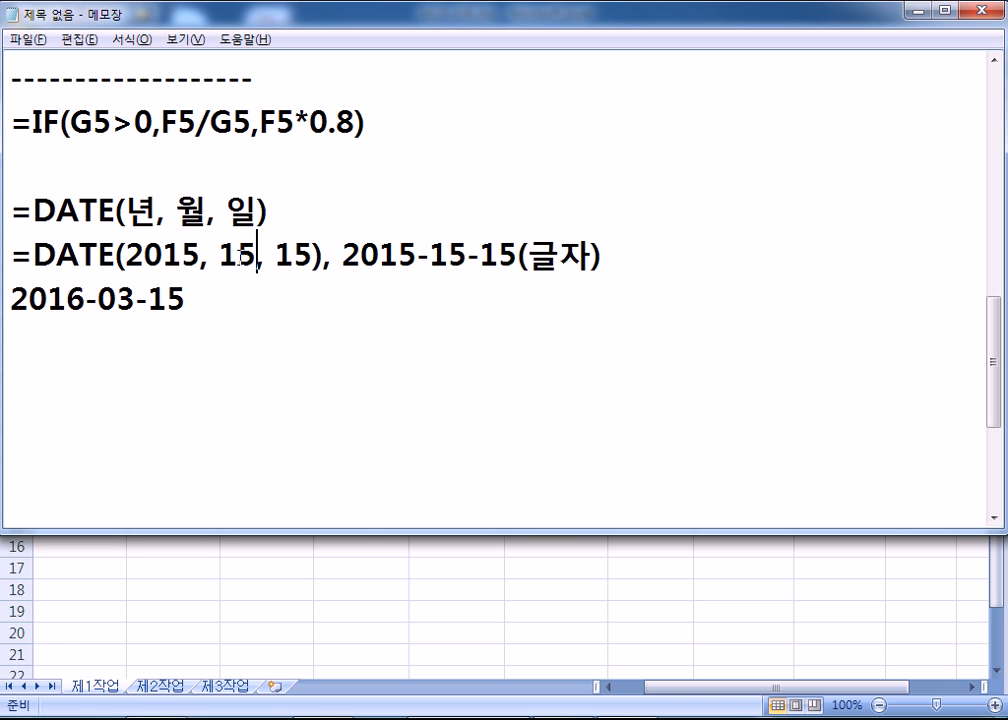
key(shift+Left)
key(shift+Left)
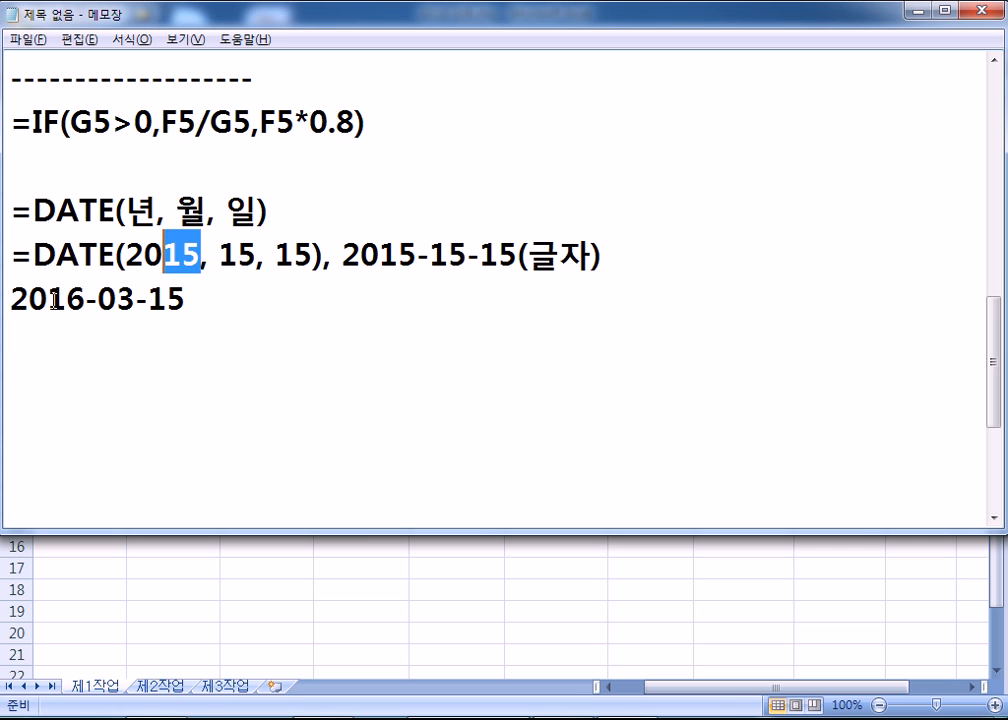
drag(10, 298, 201, 301)
click(201, 302)
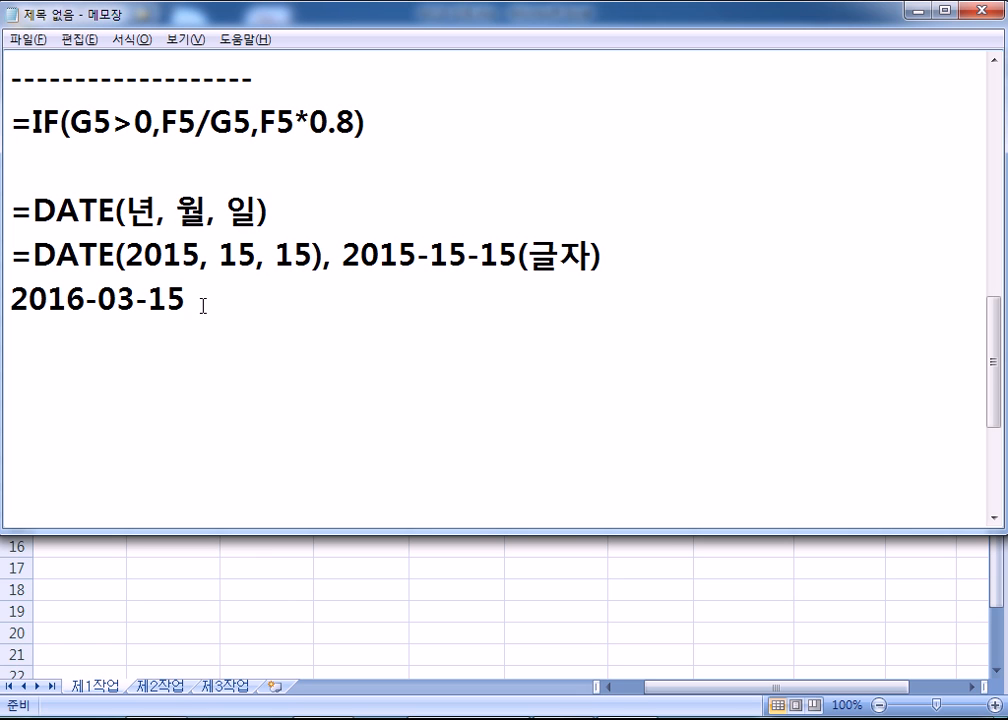
key(alt+Tab)
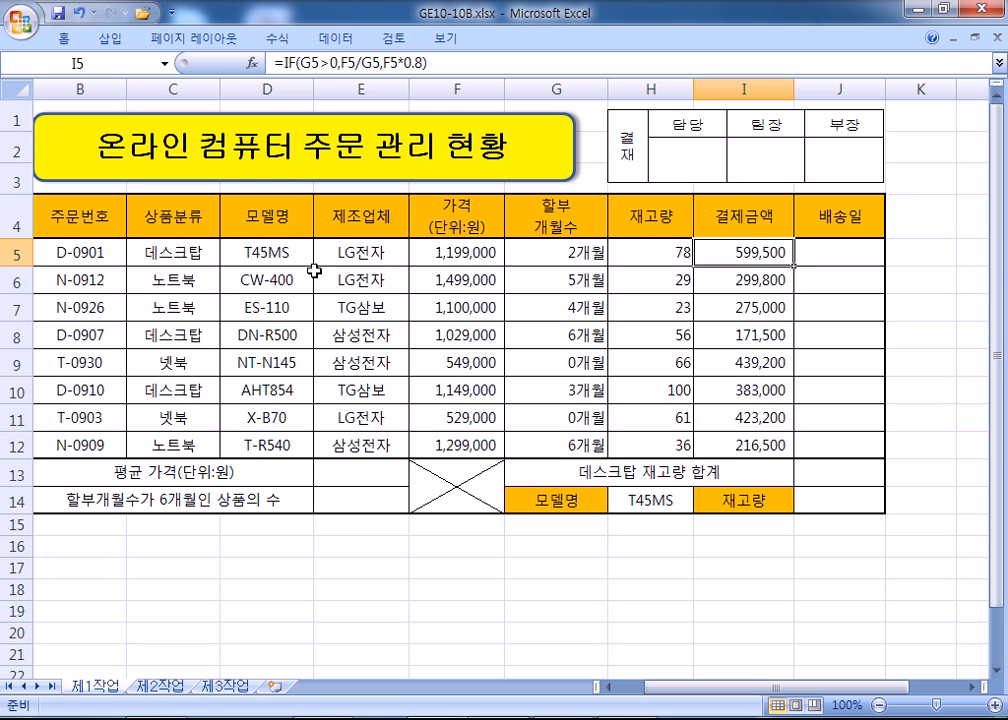
double_click(82, 251)
drag(82, 251, 89, 251)
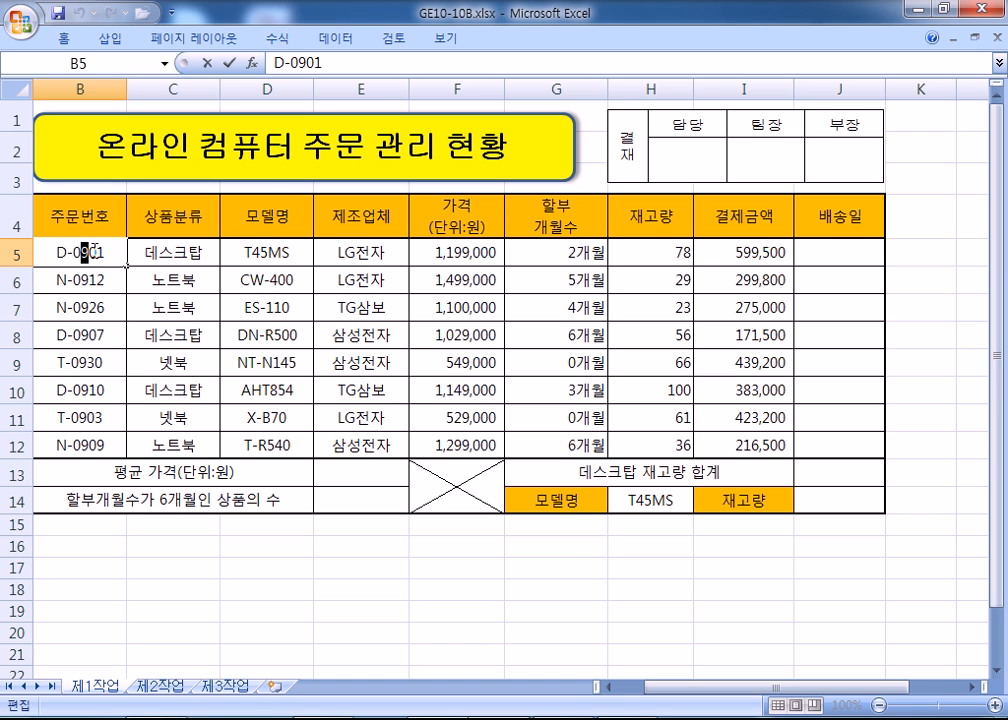
mouse_move(75, 249)
mouse_down()
mouse_move(100, 255)
mouse_move(91, 257)
mouse_up()
key(Escape)
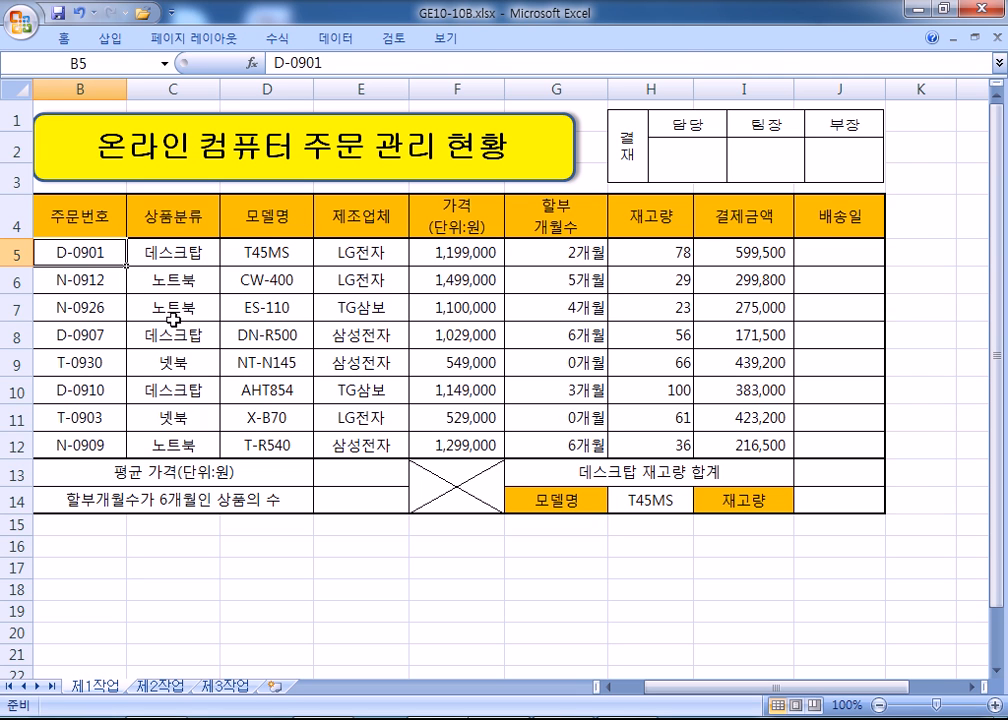
Switch to Notepad and add a line reading B5 : followed by the order number copied from Excel cell B5
key(alt+Tab)
key(Return)
key(Return)
text(ㅠ5)
key(BackSpace)
key(BackSpace)
text(B5 :)
text(=IF(G5>0,F5/G5,F5*0.8))
key(alt+Tab)
key(alt+Tab)
key(shift+Left)
key(shift+Left)
key(shift+Left)
key(shift+Left)
key(shift+Left)
key(shift+Left)
key(shift+Left)
key(shift+Left)
key(shift+Left)
key(shift+Left)
key(shift+Left)
key(shift+Left)
key(shift+Left)
key(shift+Left)
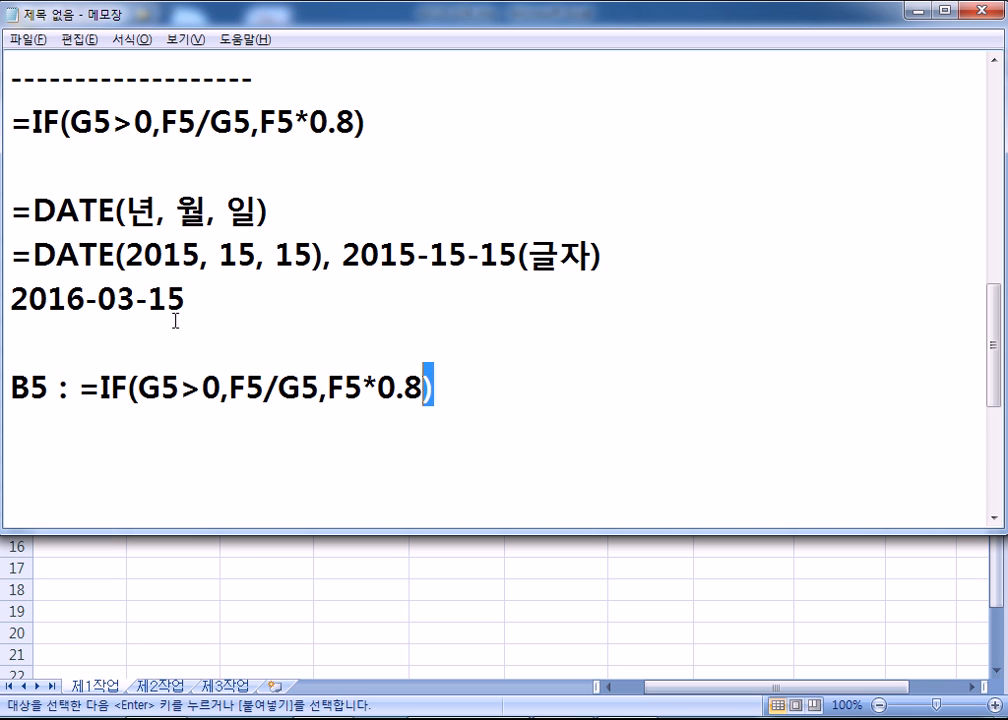
key(shift+Left)
key(shift+Left)
key(shift+Left)
key(shift+Left)
key(shift+Left)
key(shift+Left)
key(shift+Left)
key(shift+Left)
text(D-0901)
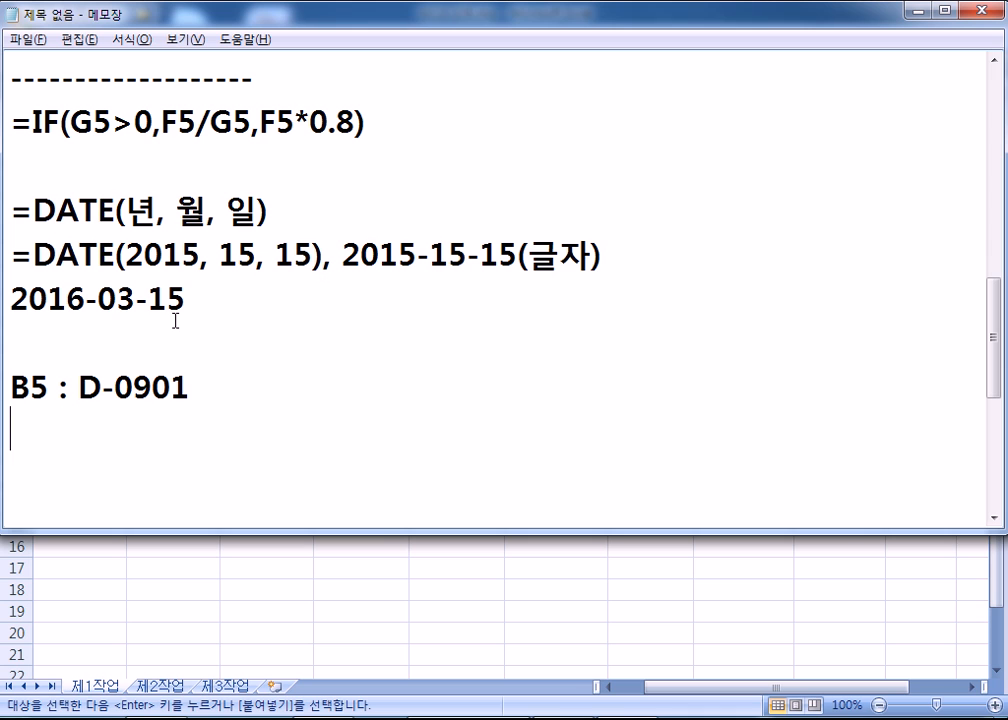
Write the literal formula =DATE(2015, 09, 01) on the line below the B5 note
text(=DATE()
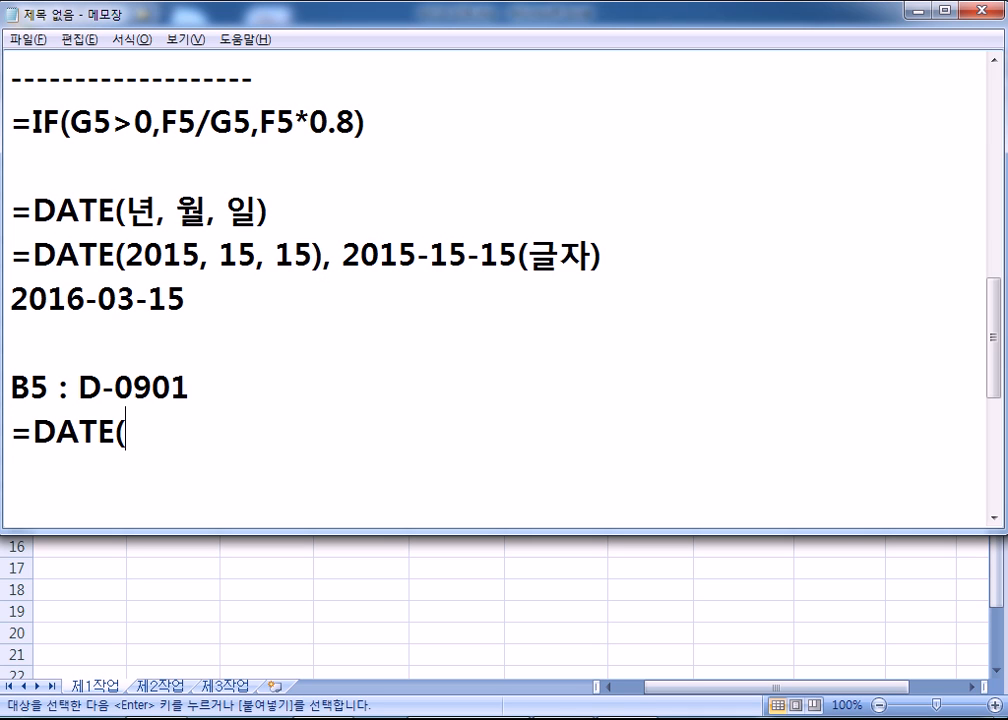
text(2015,)
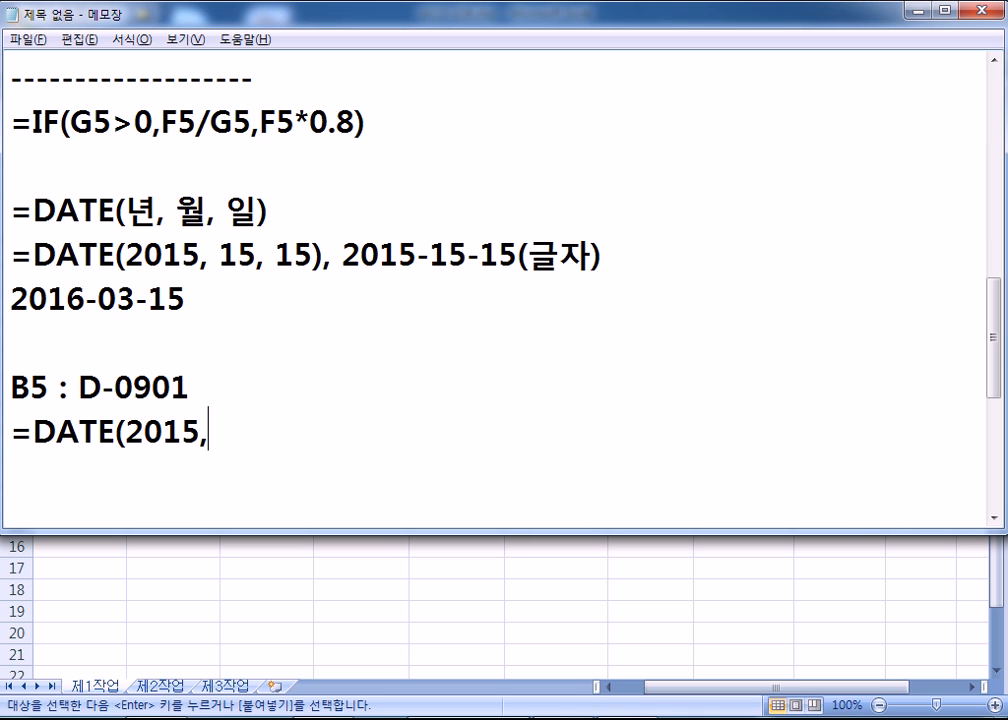
text( 09, 01))
key(Return)
scroll(88, 313, down, 1)
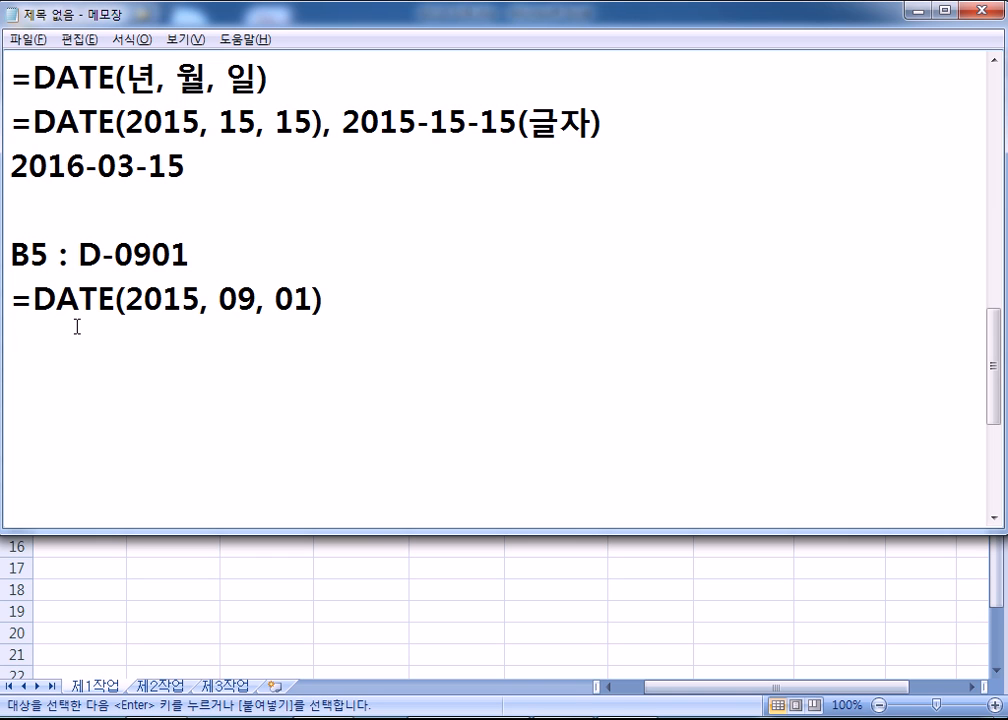
Switch to Excel and examine the month and day digits within the order number in cell B5
key(alt+Tab)
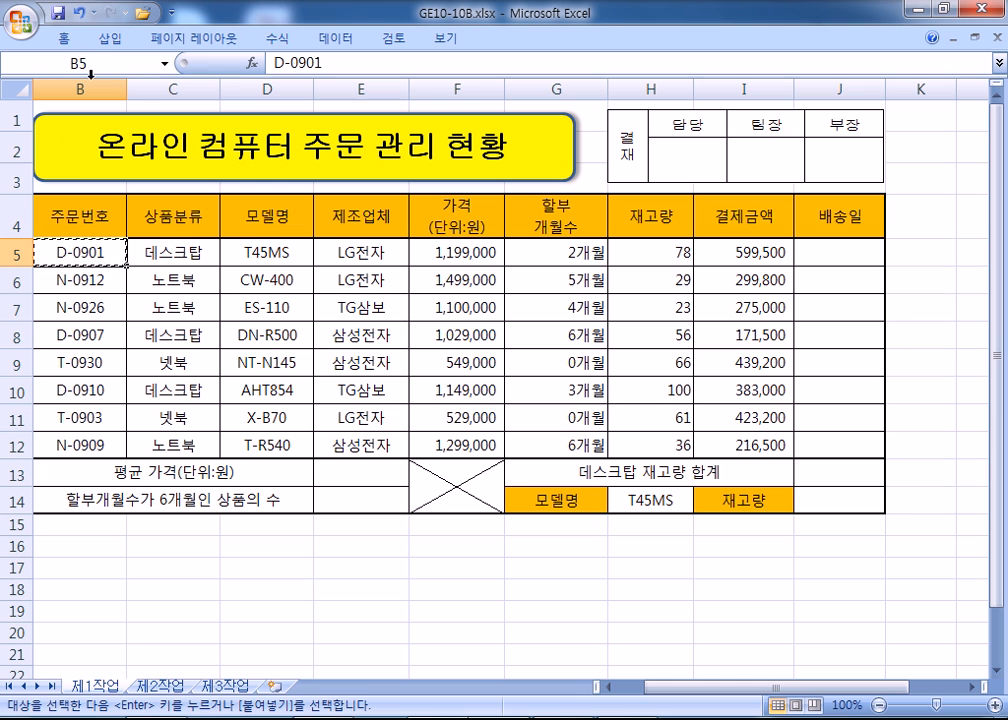
key(Escape)
double_click(77, 254)
drag(72, 254, 90, 257)
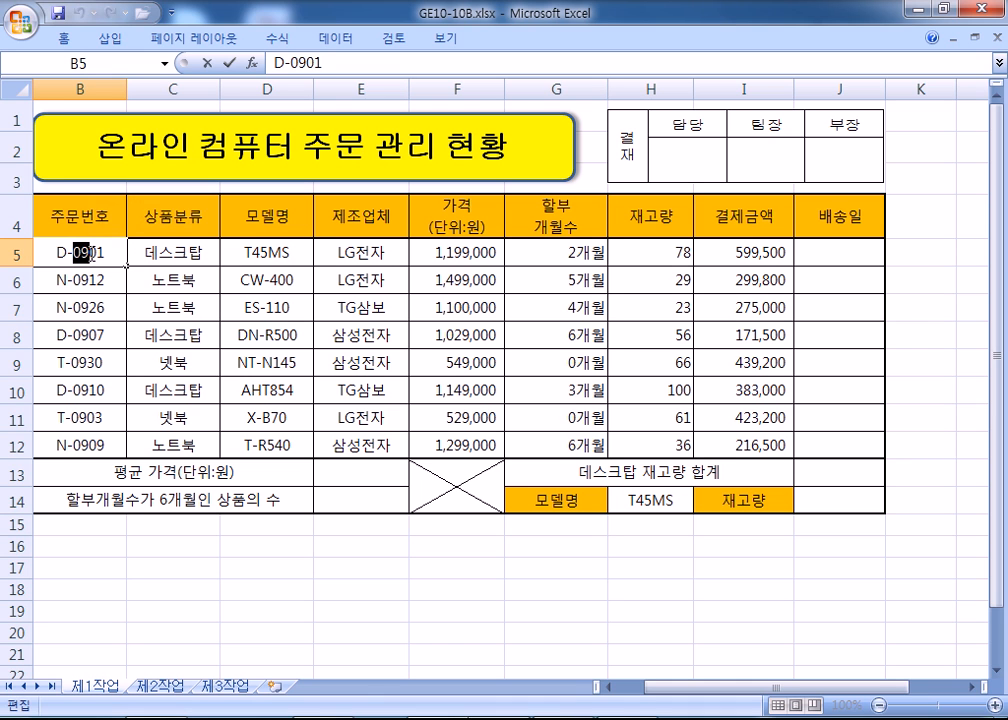
drag(90, 255, 108, 254)
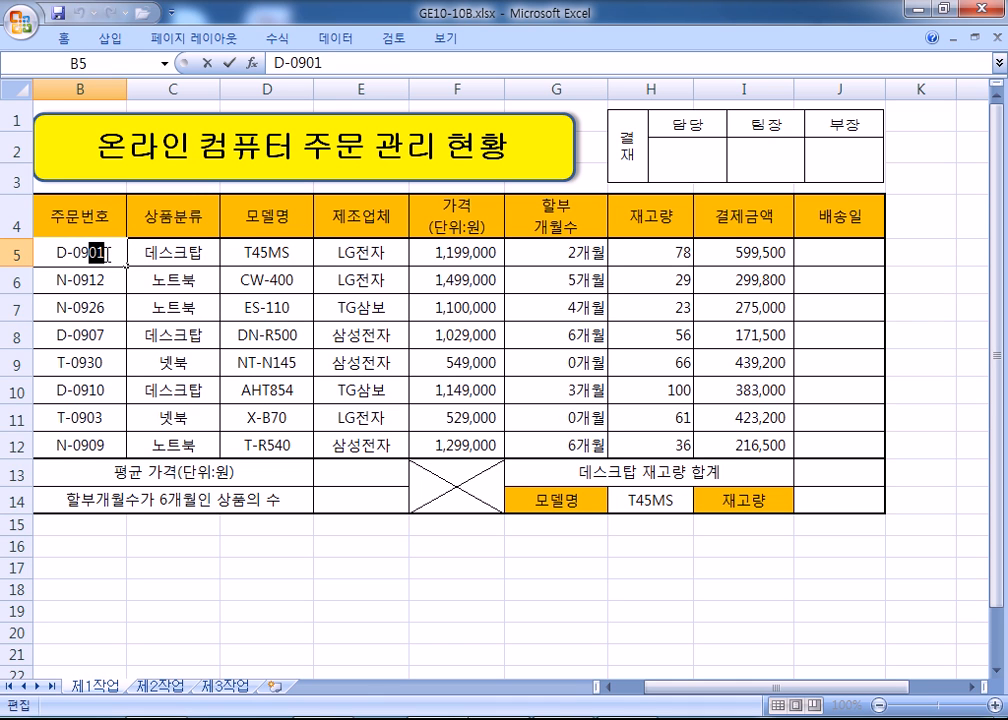
click(108, 254)
Switch to Notepad and begin a formula below the literal one with =DATE(2015, MID(B5, 3, 2), checking it against the month digits
key(alt+Tab)
key(Return)
text(=ㅇㅁ)
key(BackSpace)
key(BackSpace)
key(Hangul)
text(DATE(2015, MID()
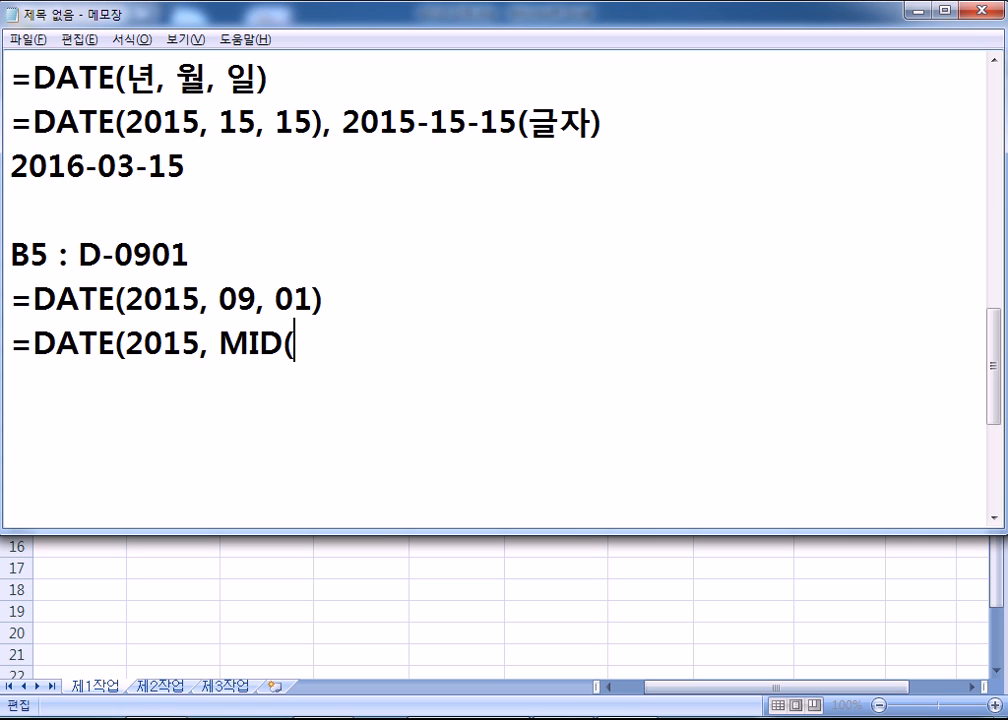
text(B4)
key(BackSpace)
text(5, )
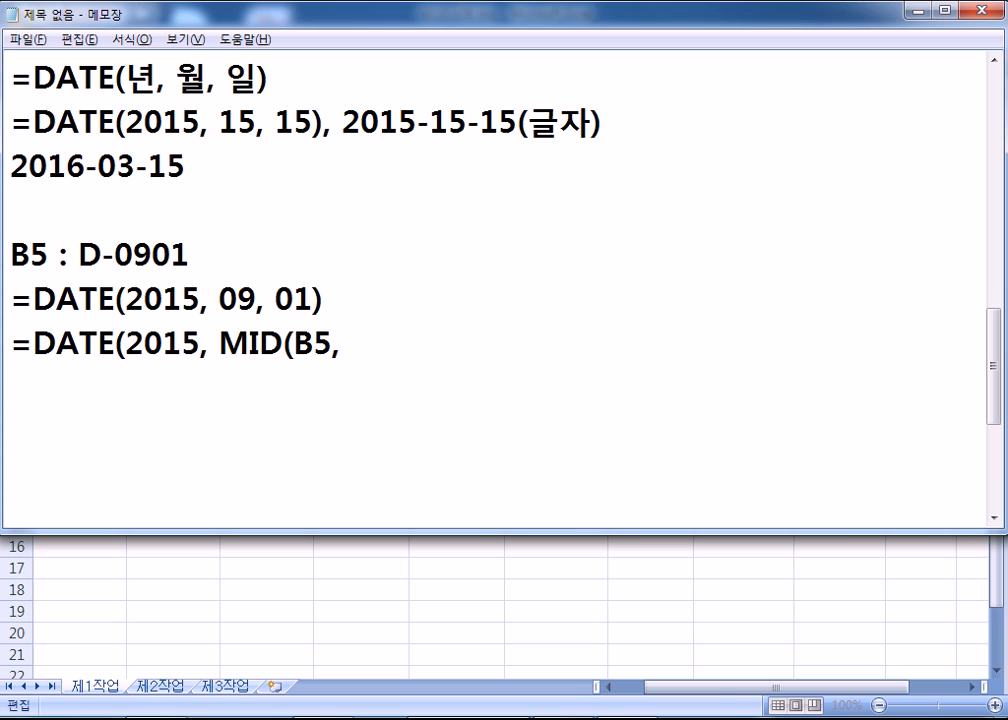
text(3,2))
key(Left)
key(Left)
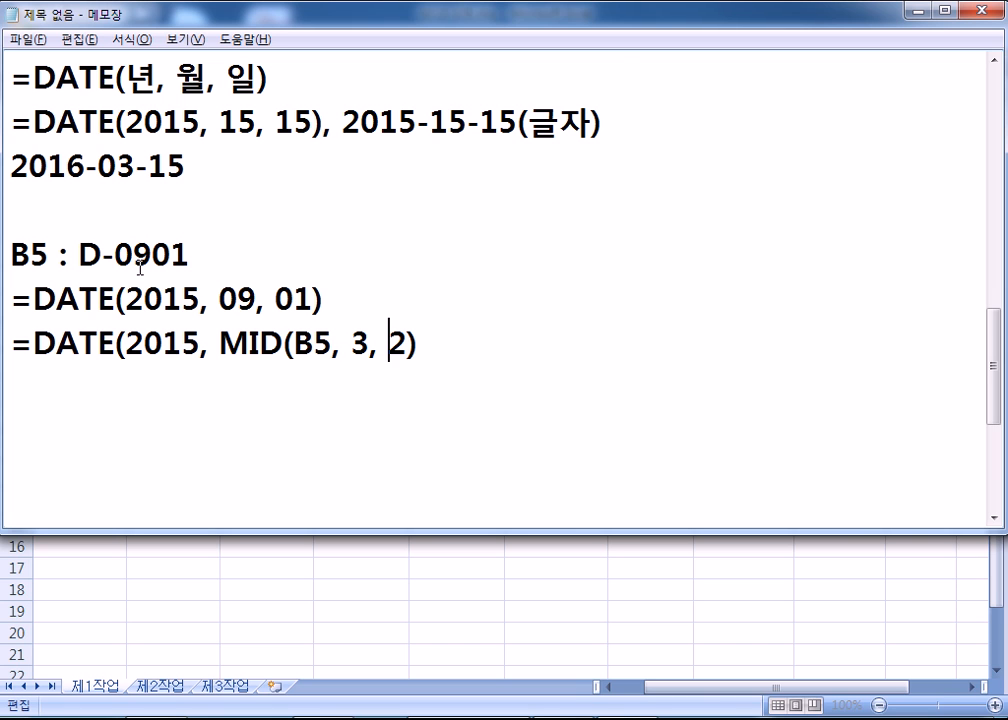
drag(113, 253, 152, 254)
Complete the formula with , MID(B5, 5, 2)) for the day and check it against the noted order number's last two digits
click(470, 353)
text(, MID()
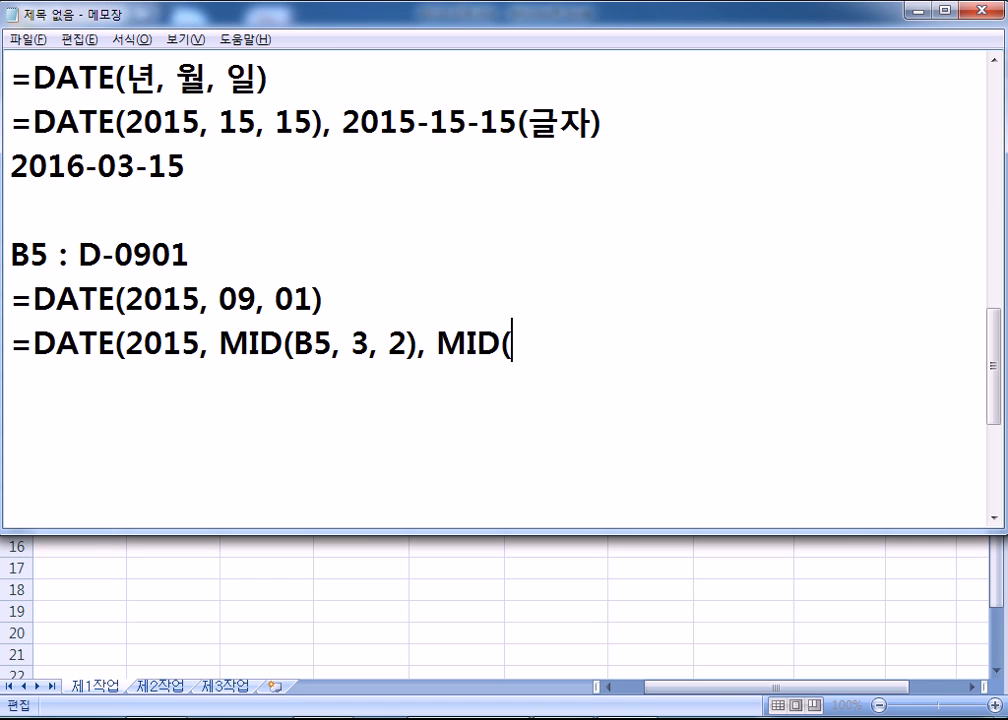
text(B5, )
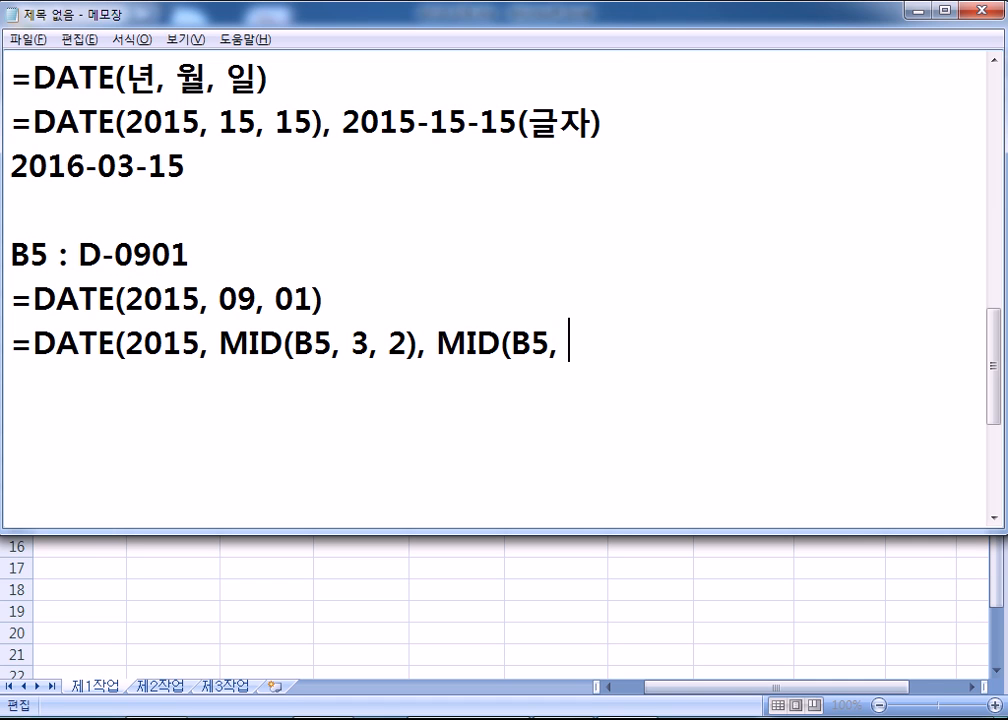
text(5, 2)))
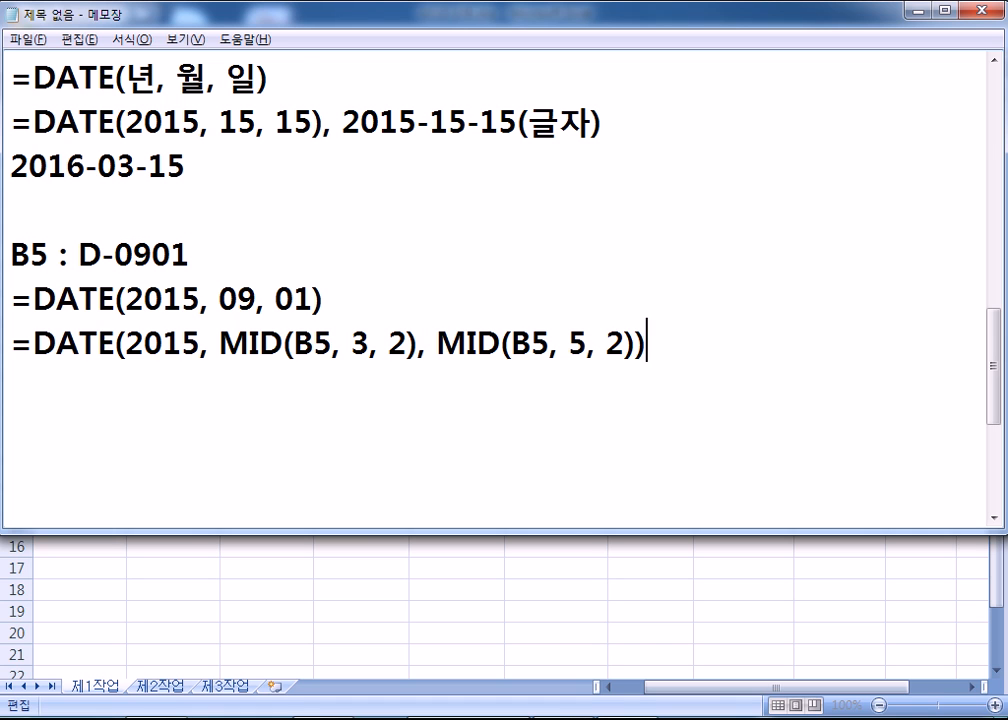
drag(152, 255, 205, 252)
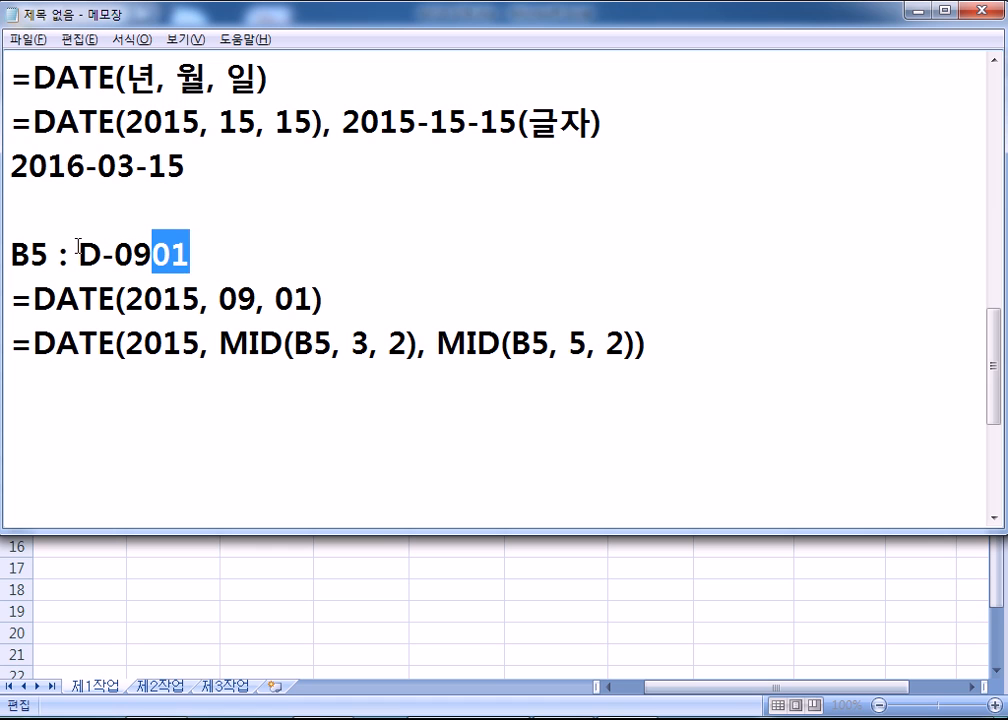
click(116, 255)
drag(121, 257, 196, 256)
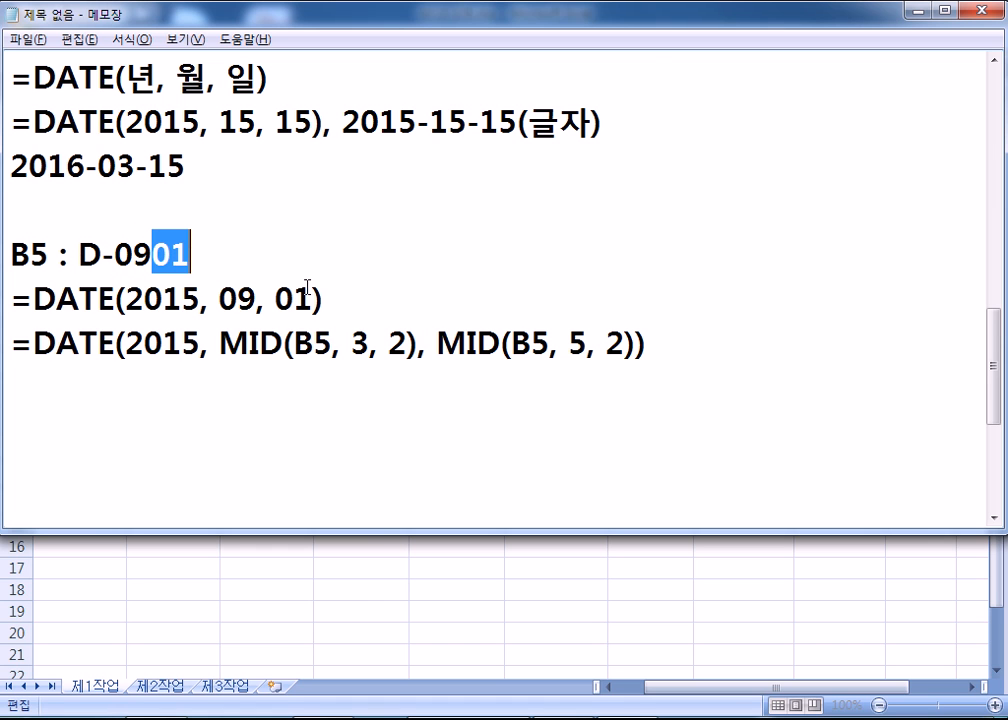
click(661, 358)
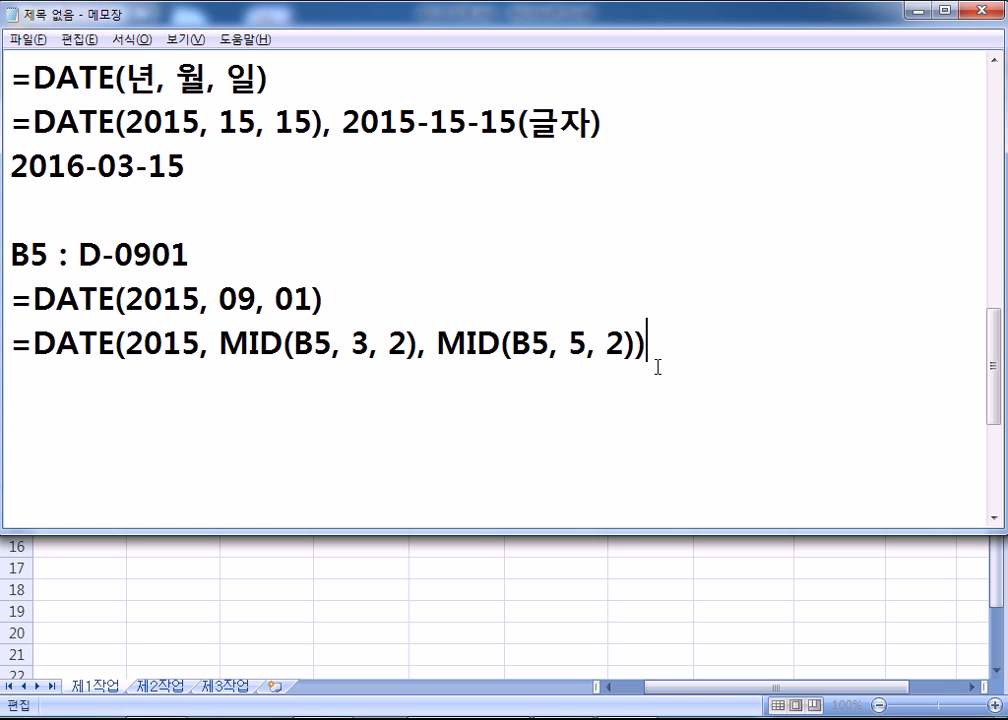
Copy the =DATE(2015, MID(B5, 3, 2), MID(B5, 5, 2)) formula from Notepad and fill it into Excel cells J5:J12 of the 배송일 column
drag(272, 343, 9, 344)
key(ctrl+c)
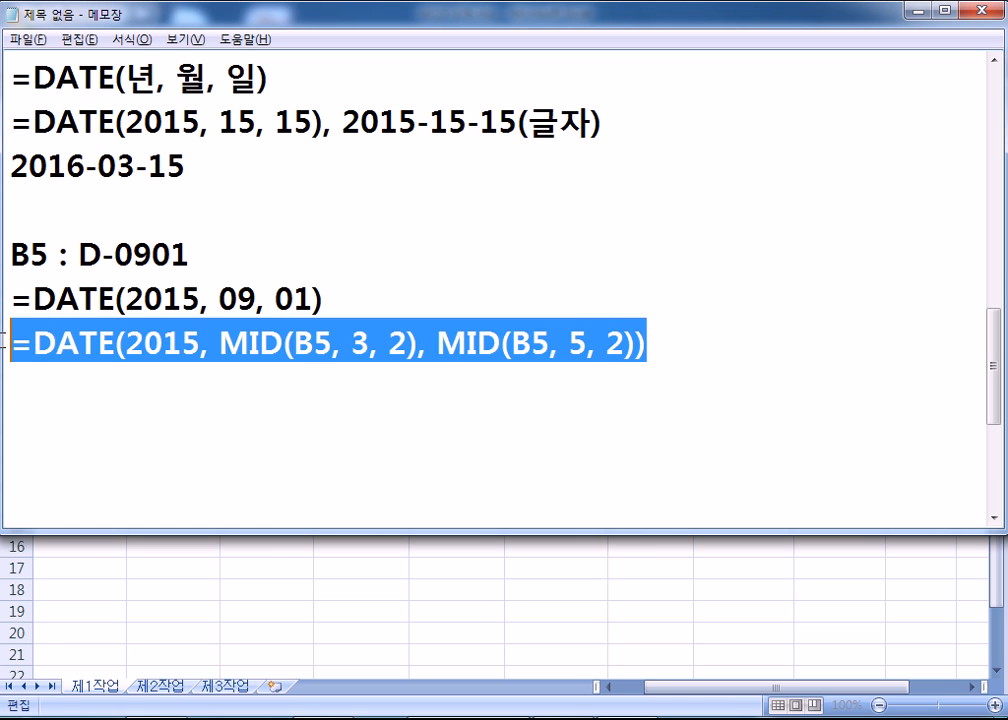
key(alt+Tab)
click(835, 248)
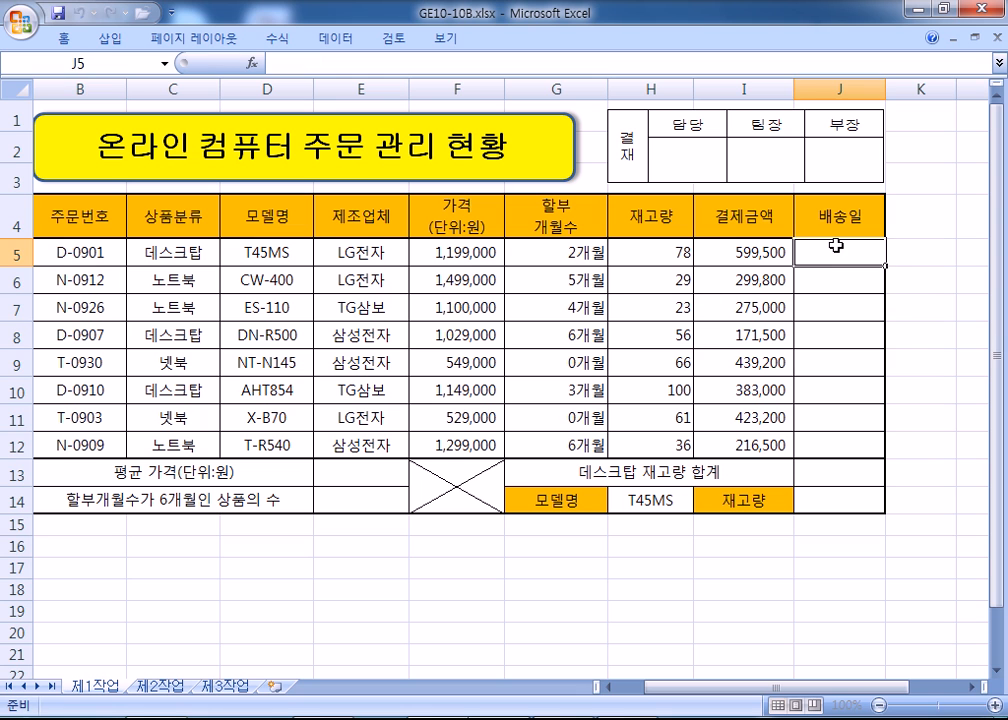
drag(835, 252, 859, 451)
key(ctrl+v)
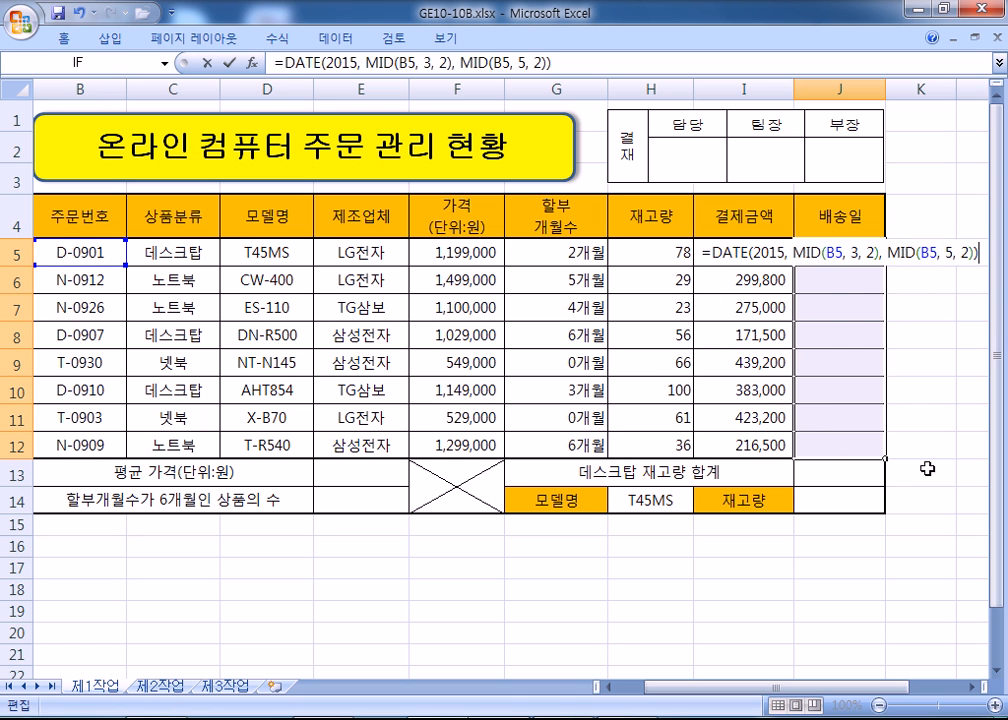
key(ctrl+Return)
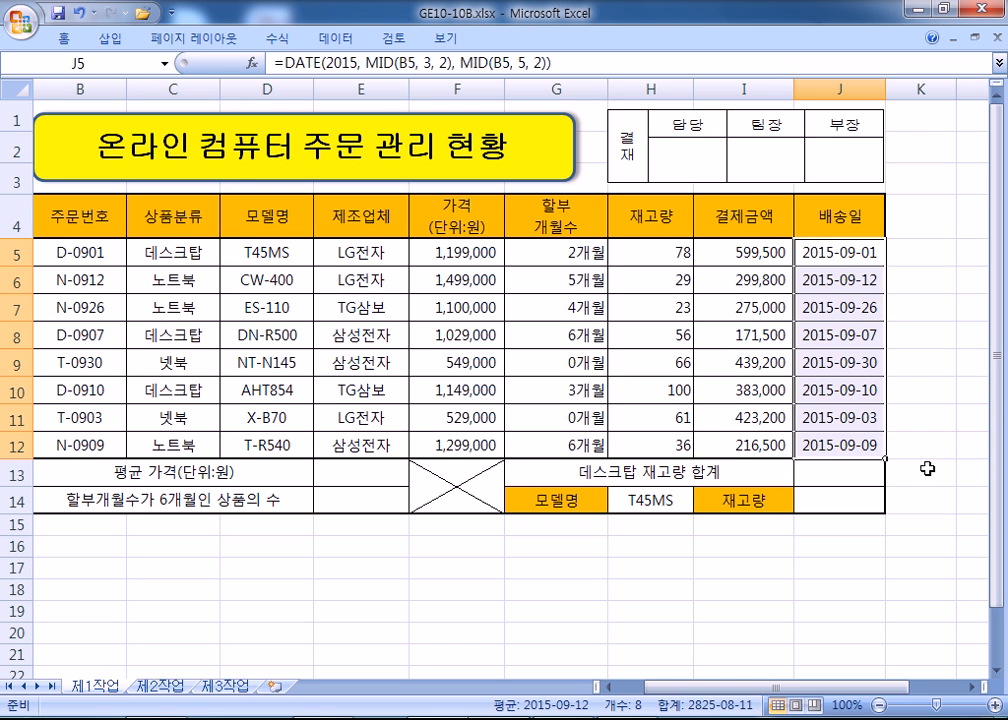
Switch to Notepad and add +2 to the day argument of the noted DATE formula, after MID(B5, 5, 2)
key(alt+Tab)
click(653, 366)
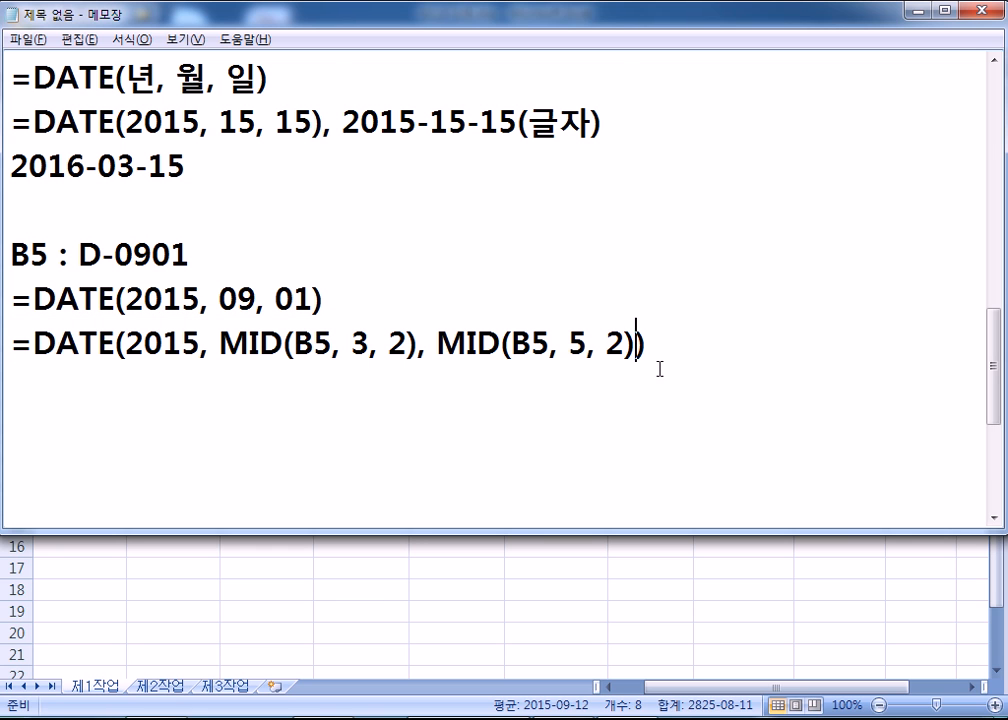
text(+2)
Switch to Excel and add +2 to the day argument of the 배송일 formula across J5:J12
key(alt+Tab)
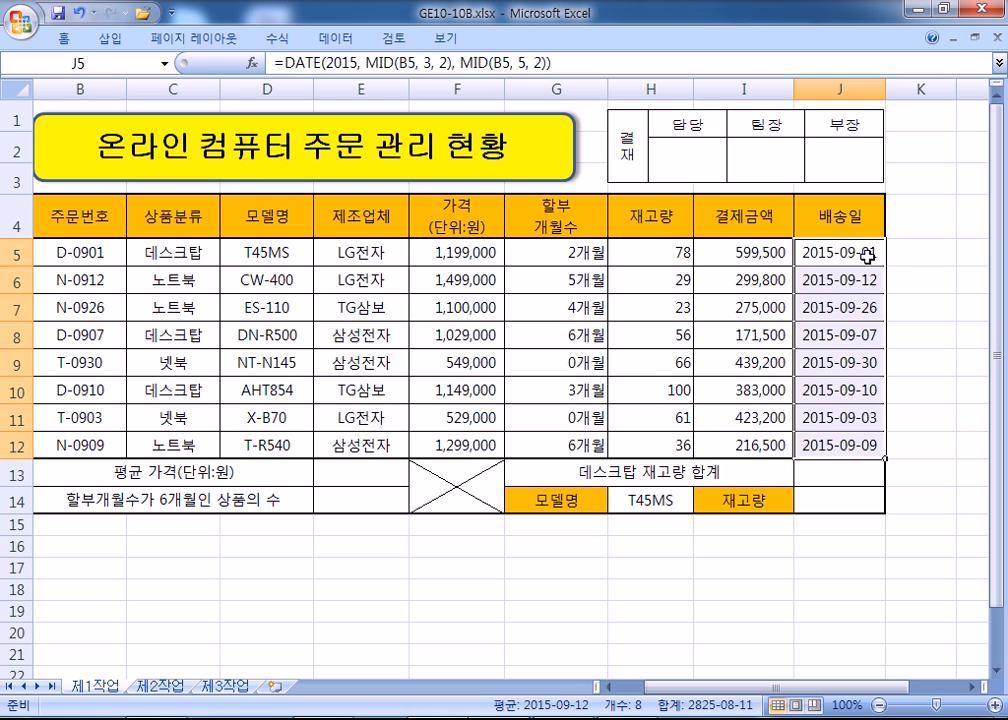
double_click(921, 254)
key(Left)
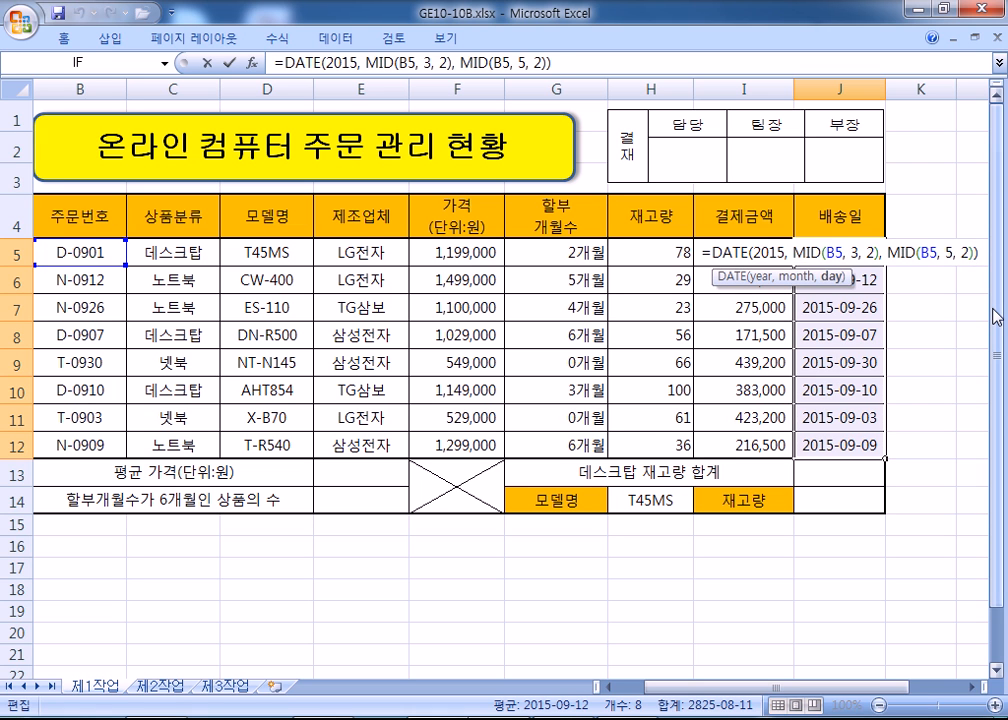
text(+2)
key(ctrl+Return)
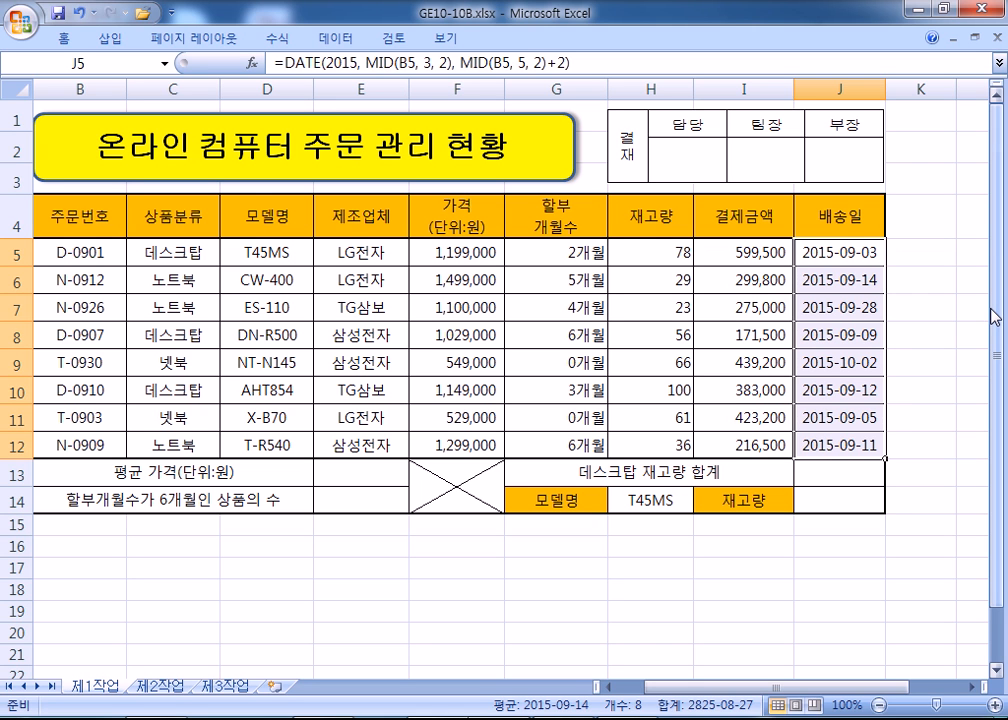
Switch to Notepad and start a new entry below the DATE formula, leaving one blank line between them
key(alt+Tab)
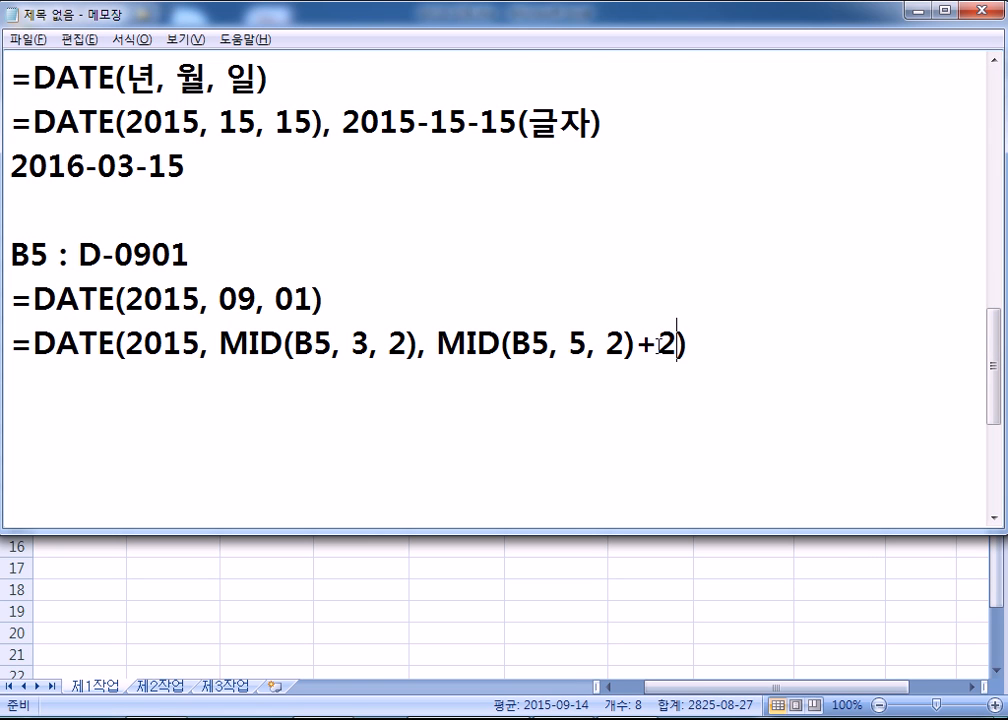
key(Return)
key(Return)
scroll(337, 366, down, 1)
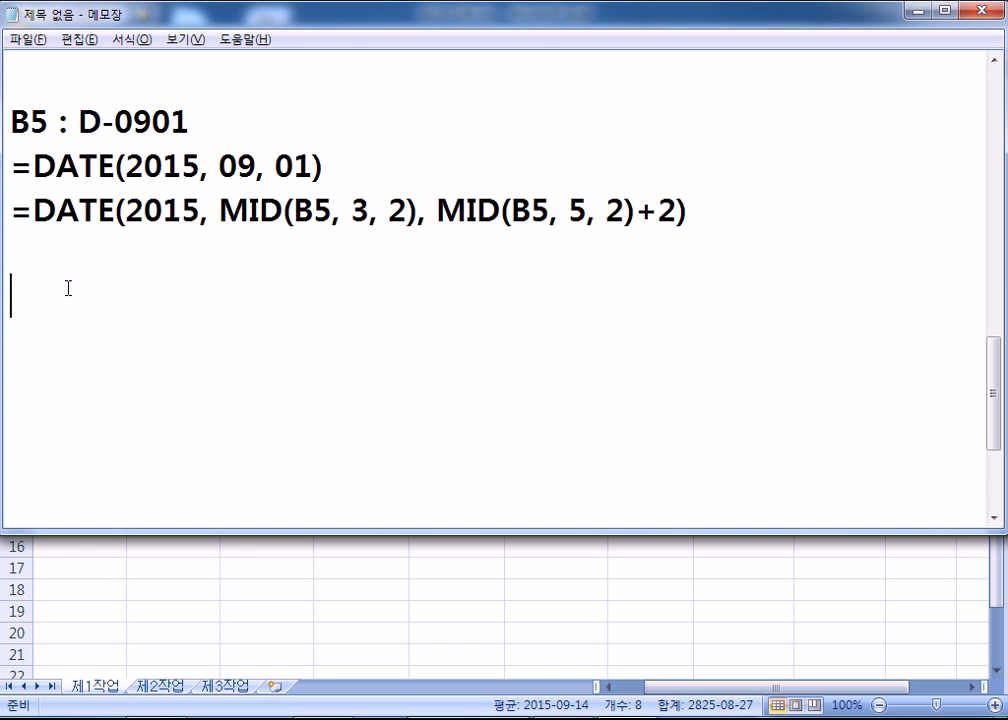
Switch to Excel and begin the 평균 가격 formula in cell E13 with =ROUND(AVERAGE(
key(alt+Tab)
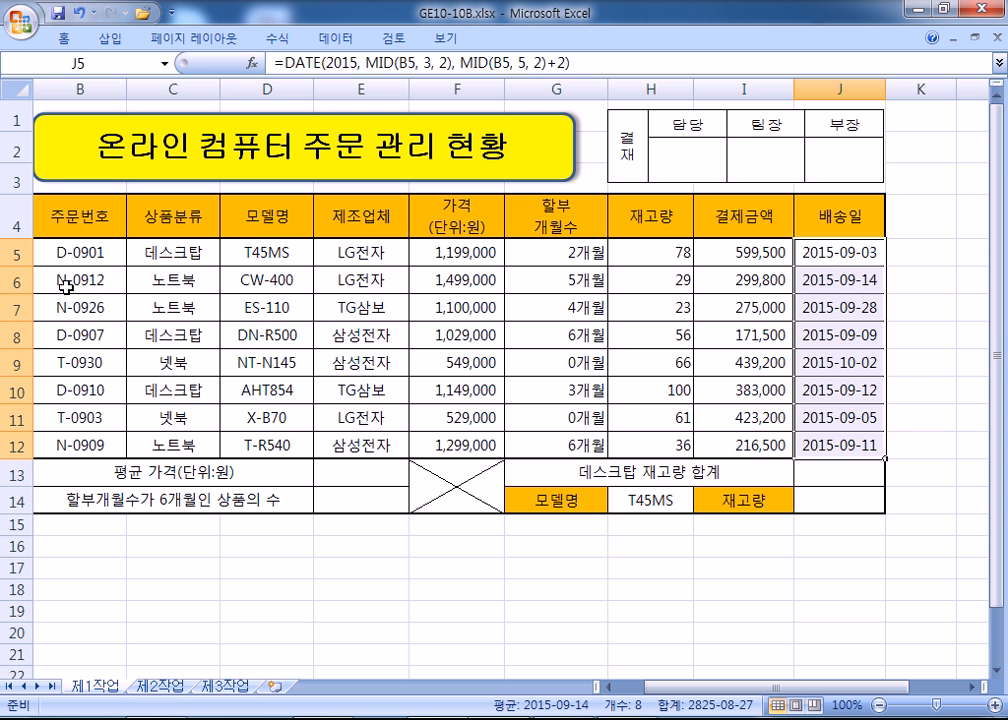
click(334, 469)
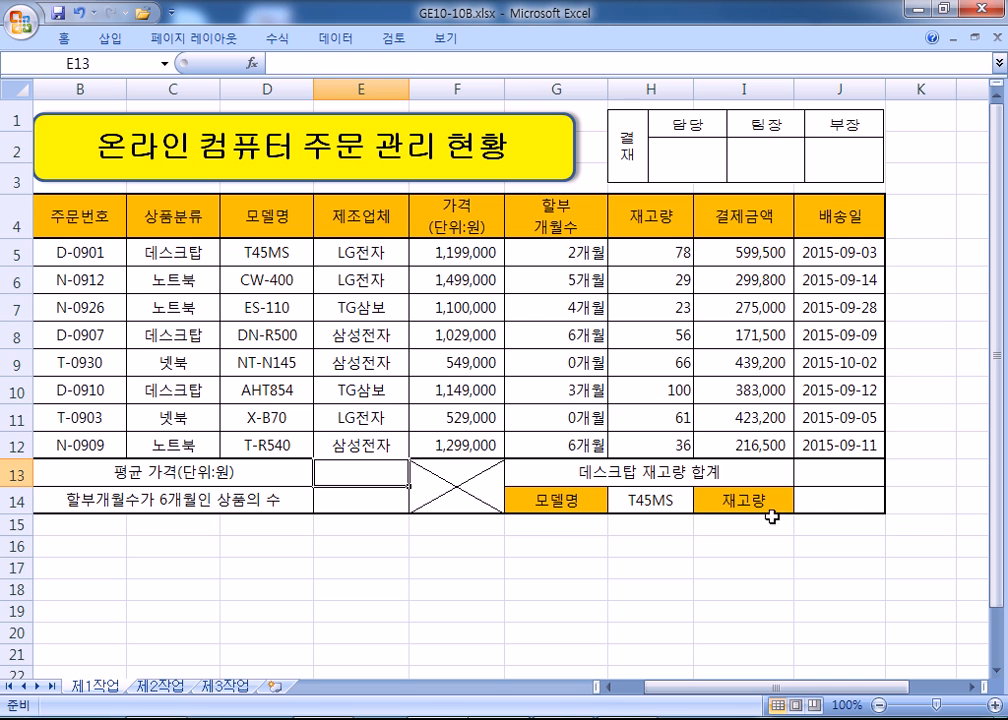
click(1000, 672)
click(1000, 672)
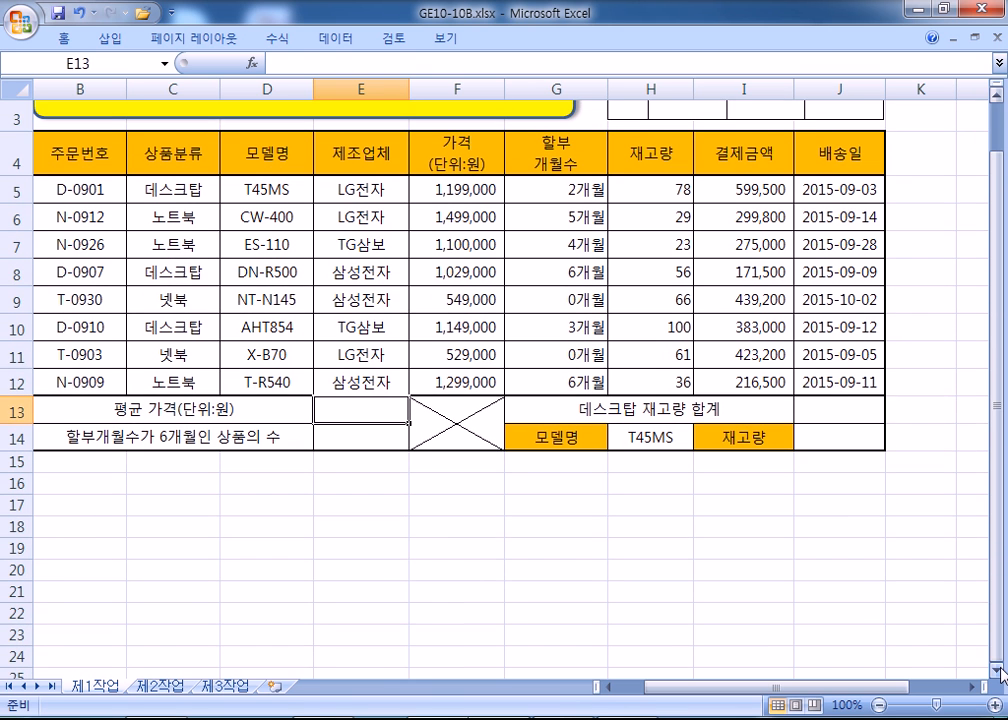
click(1000, 672)
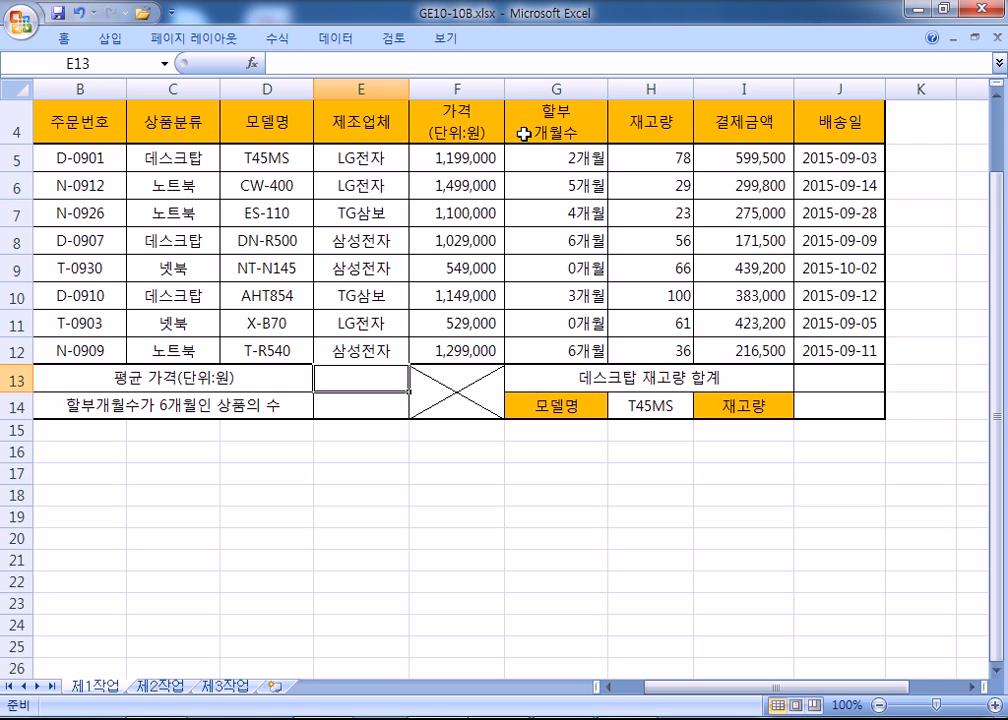
click(534, 240)
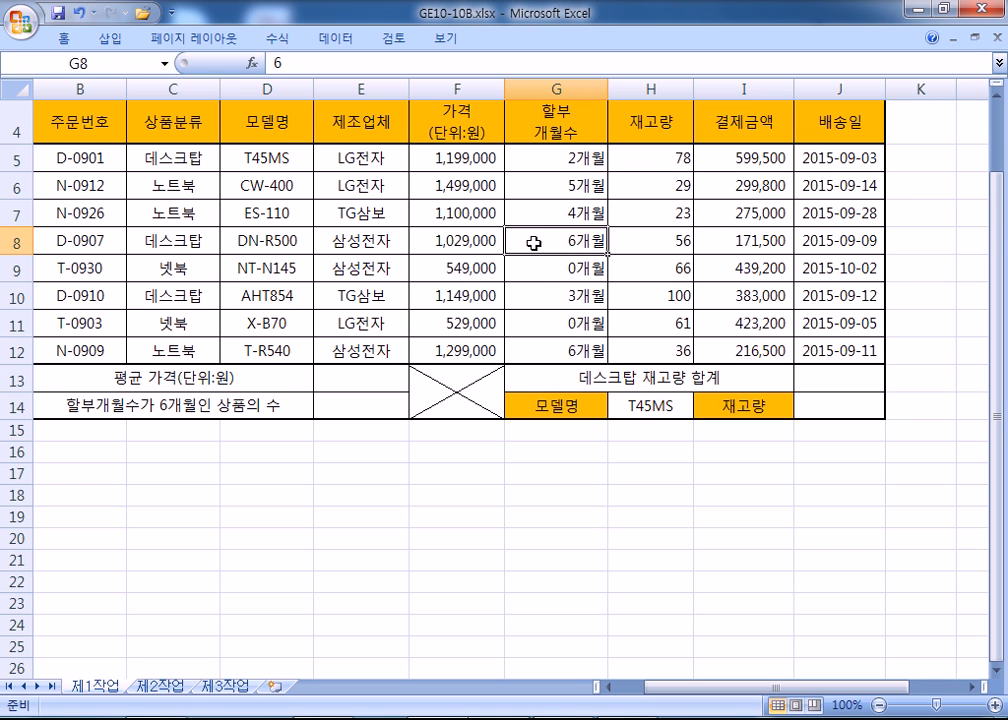
click(375, 380)
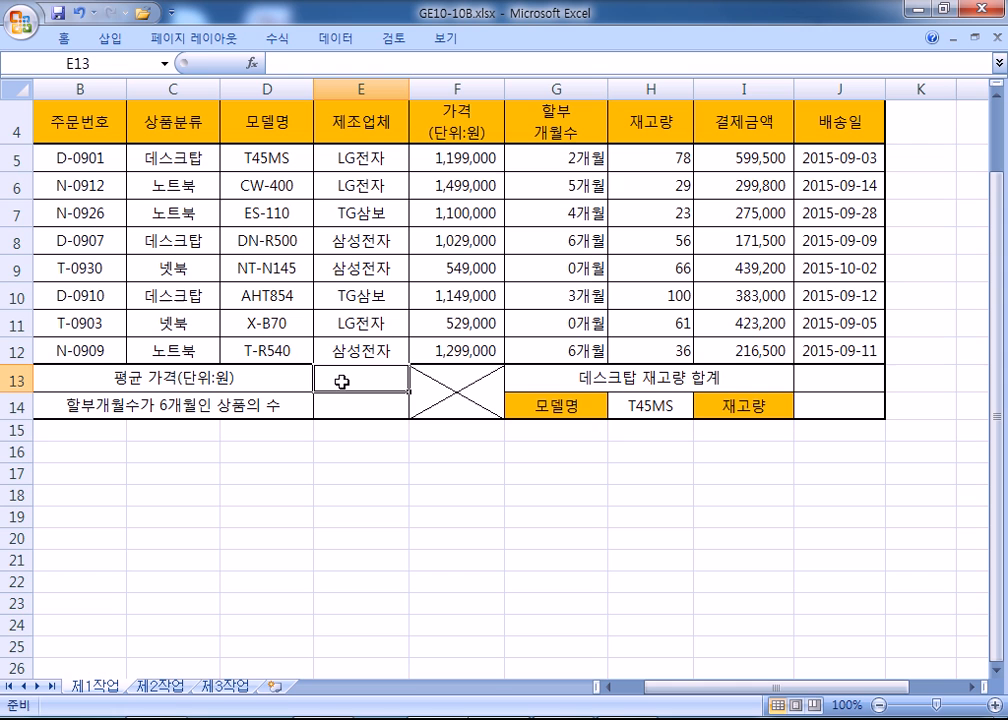
text(=ROUND()
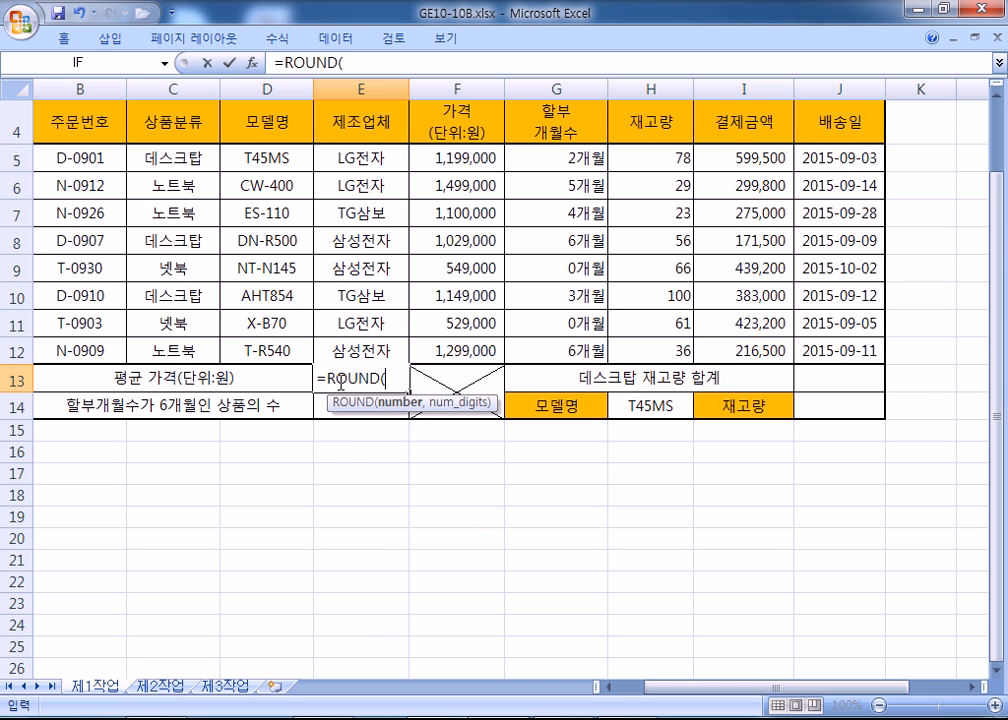
text(AVE)
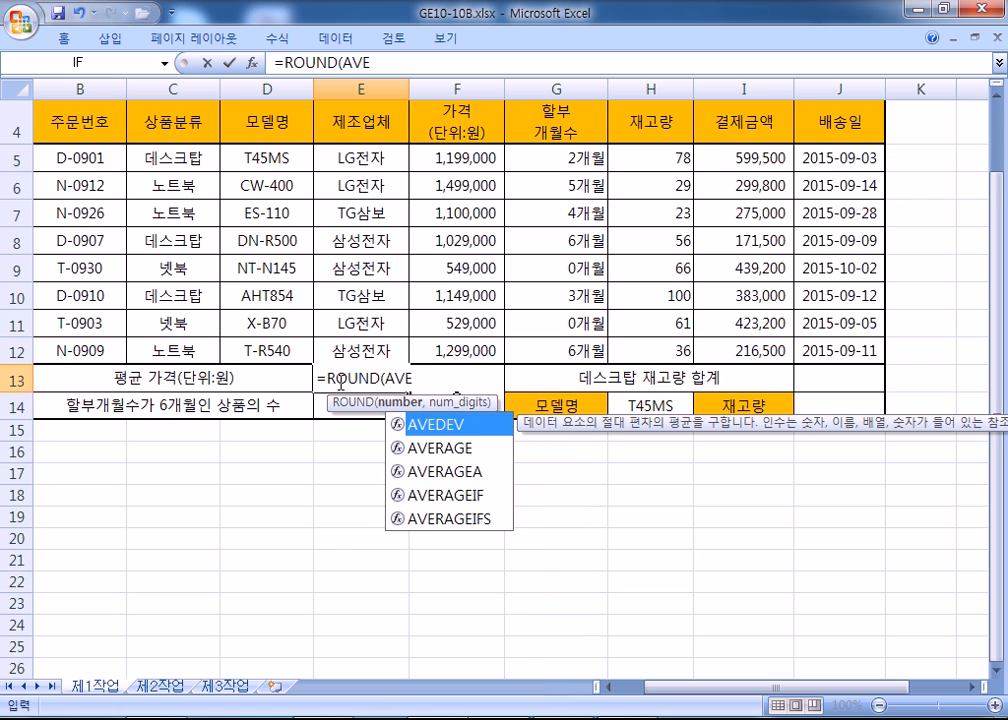
key(Down)
key(Tab)
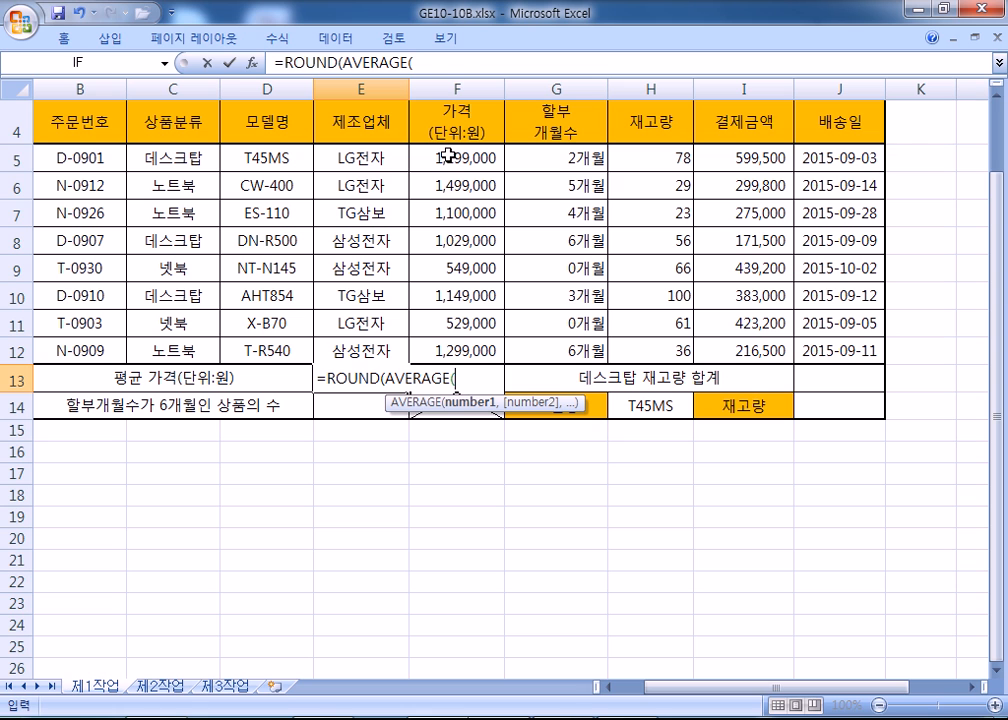
Complete the E13 formula with the named range 가격 (the prices in F5:F12) and -3 as the rounding digits
drag(449, 156, 441, 350)
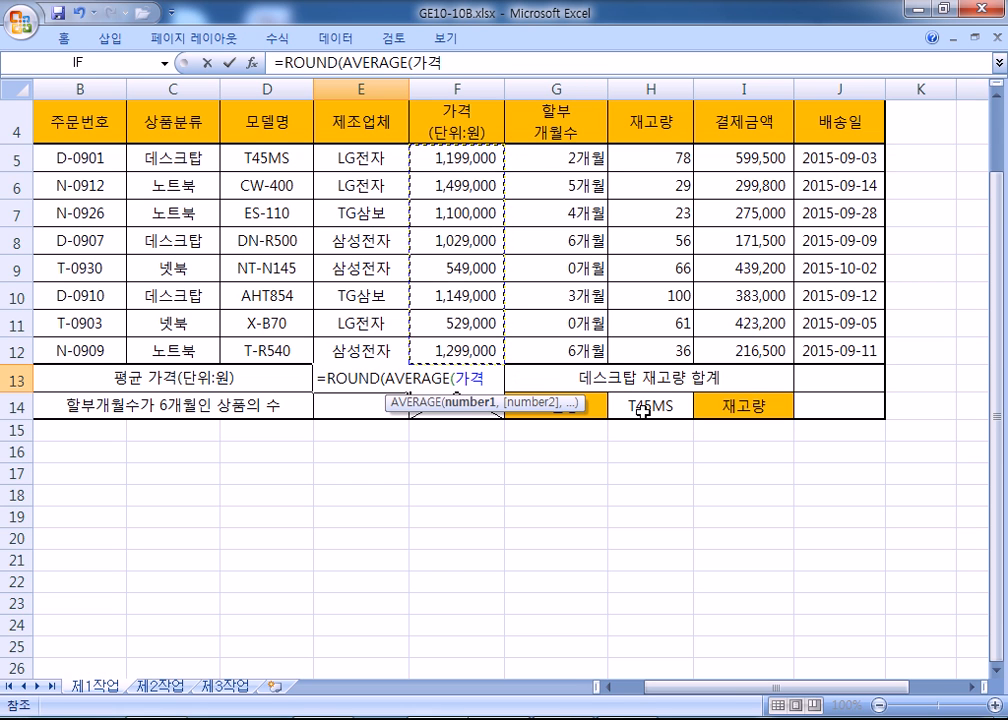
text(),)
text(-30)
key(BackSpace)
text())
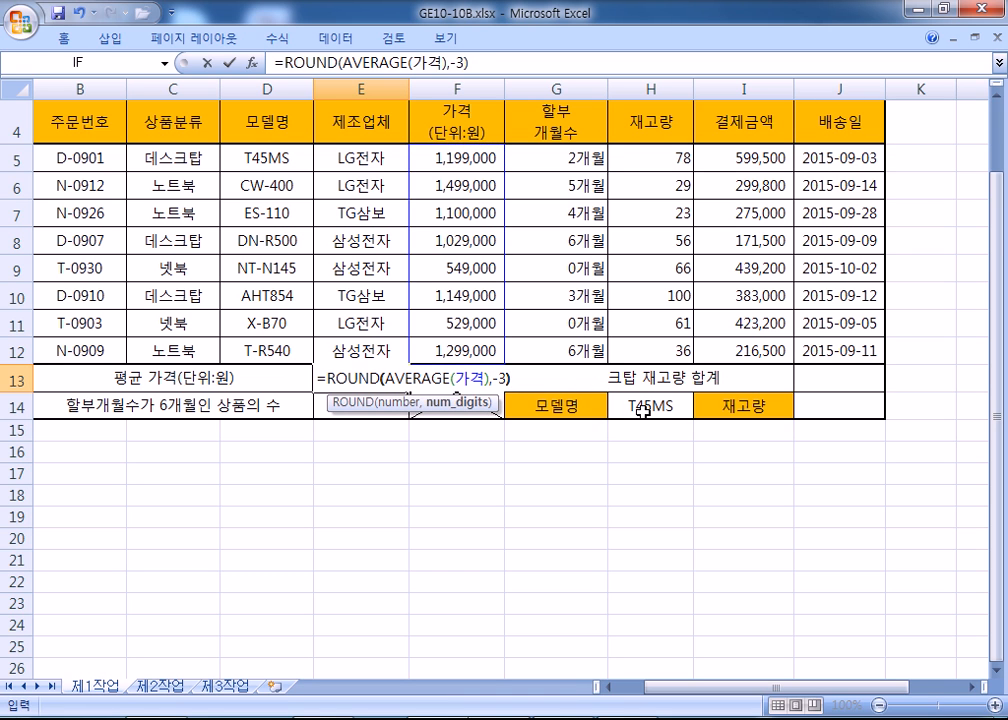
key(Return)
Apply the comma number style to the average price in cell E13
click(358, 378)
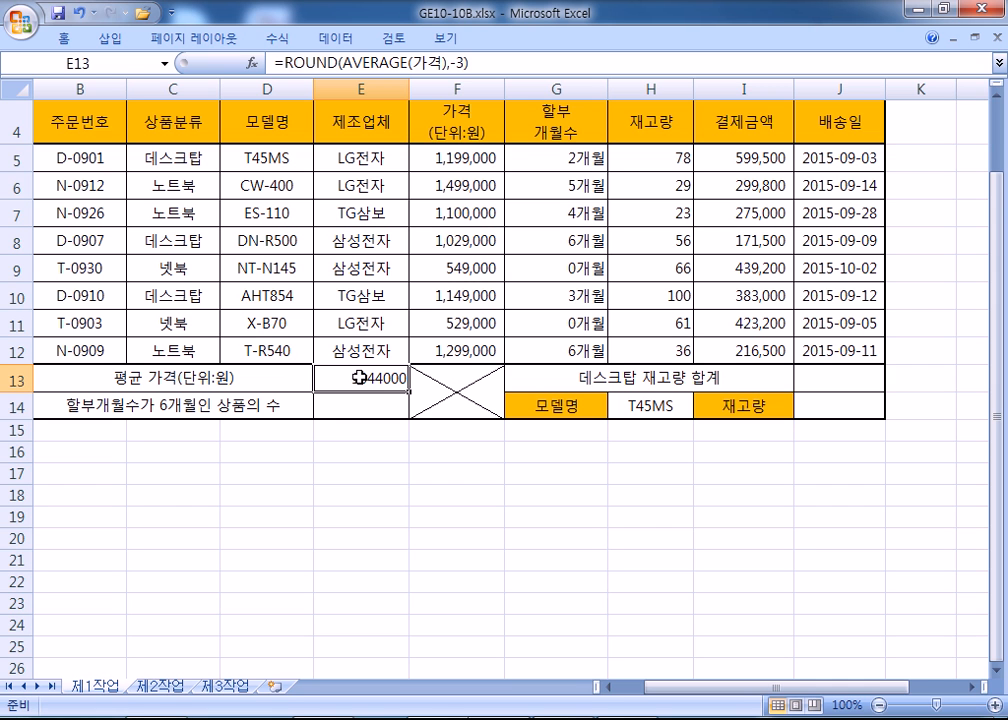
click(70, 38)
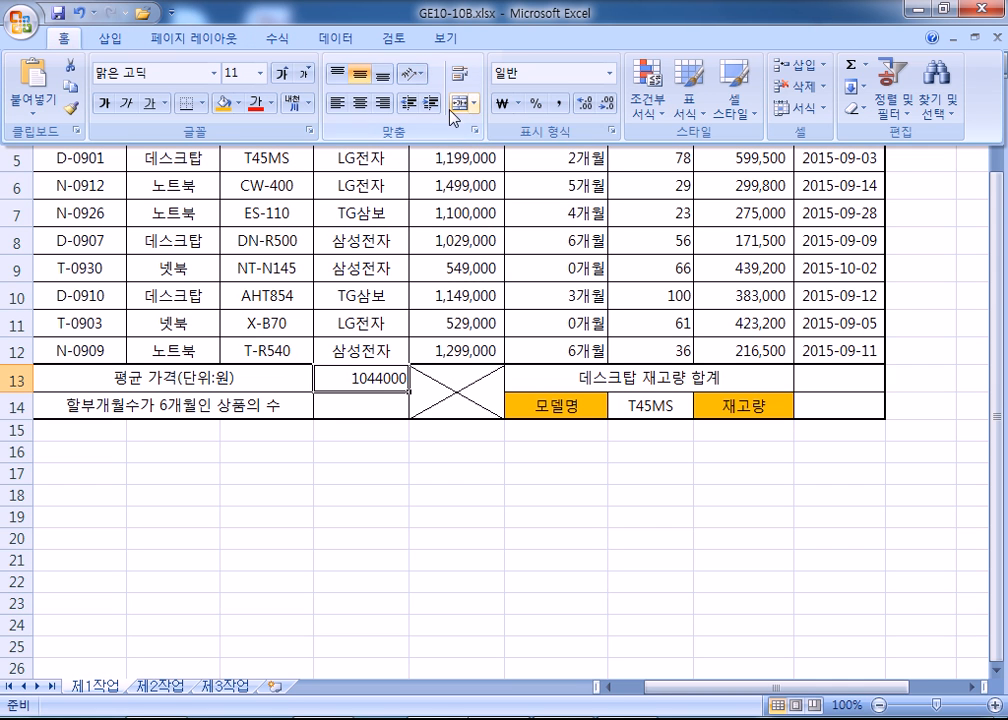
click(558, 103)
Copy the E13 formula into Notepad below the DATE notes, review its arguments and leave a blank line under it
click(465, 64)
drag(465, 64, 250, 66)
key(ctrl+c)
key(alt+Tab)
key(ctrl+v)
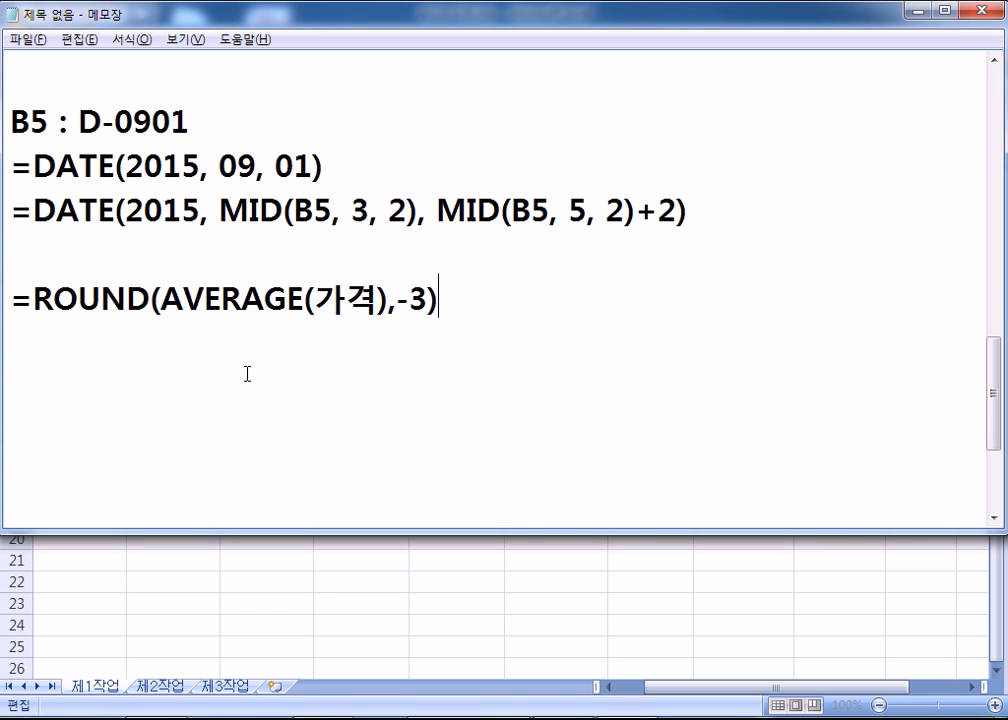
key(Return)
drag(154, 300, 426, 300)
click(386, 302)
click(413, 337)
key(Return)
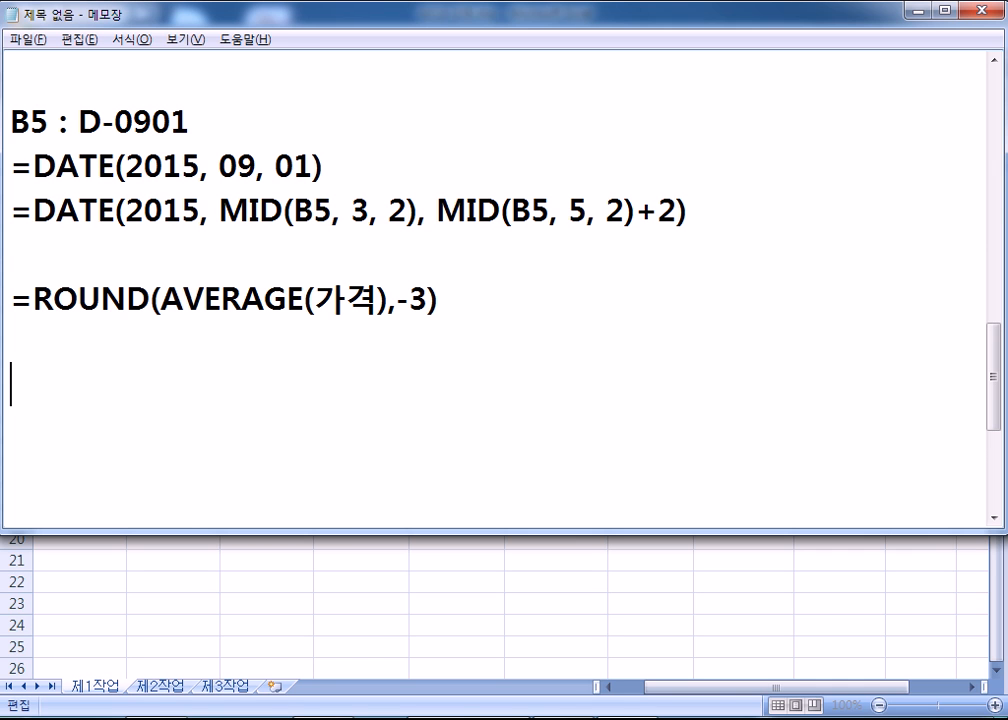
Switch to Excel and enter =COUNTIF(G5:G12,6) in cell E14 to count the products with 6-month installments
key(alt+Tab)
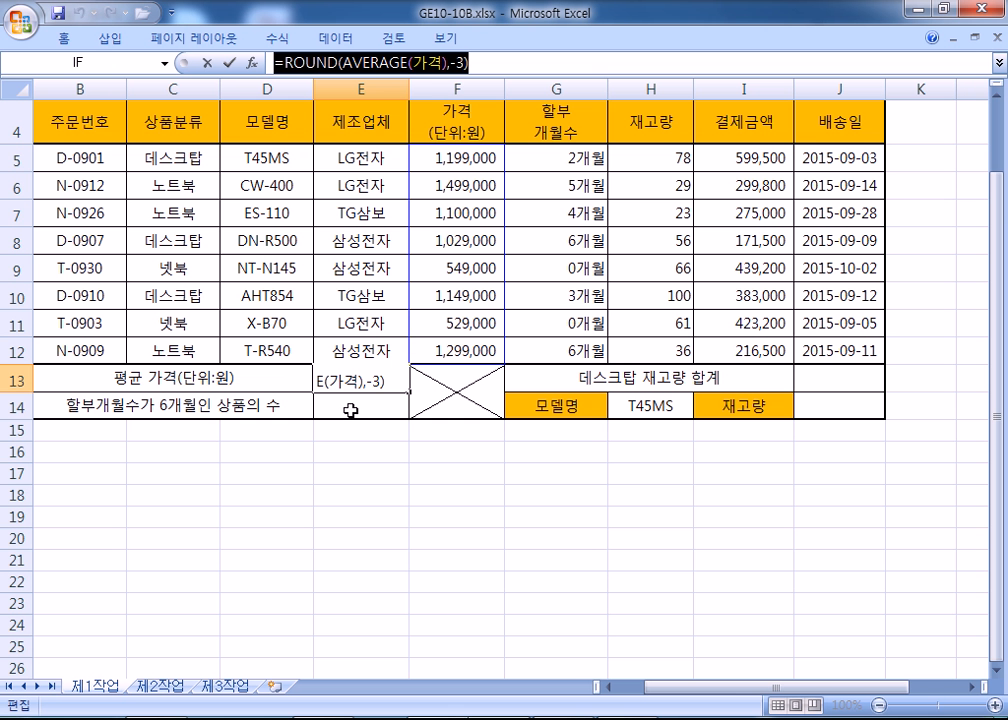
click(349, 407)
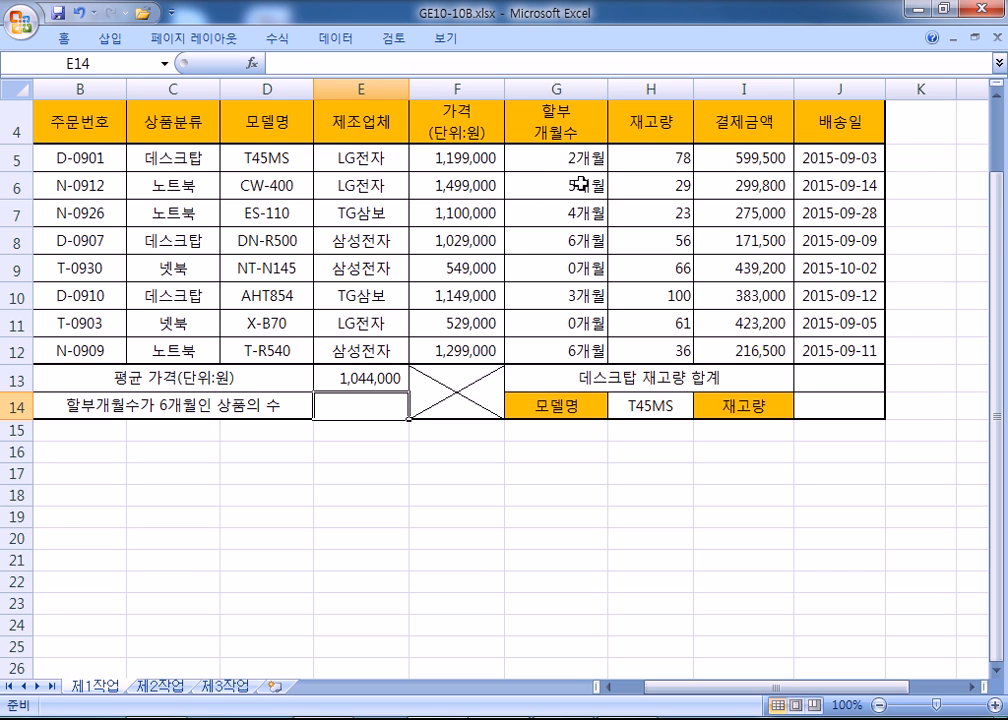
click(549, 240)
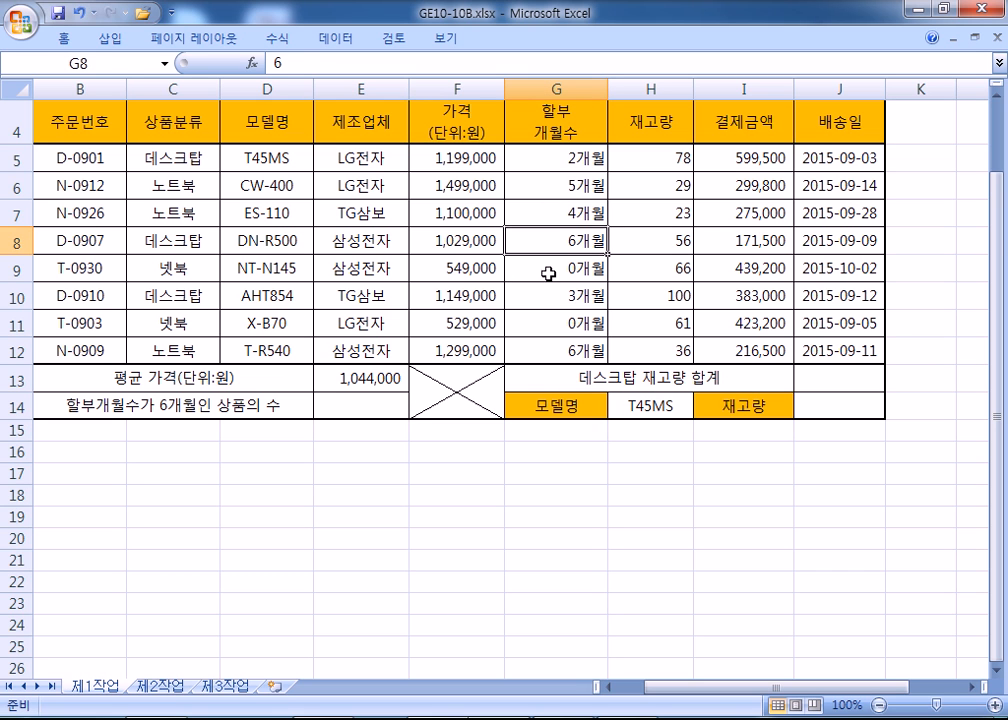
click(540, 355)
click(343, 413)
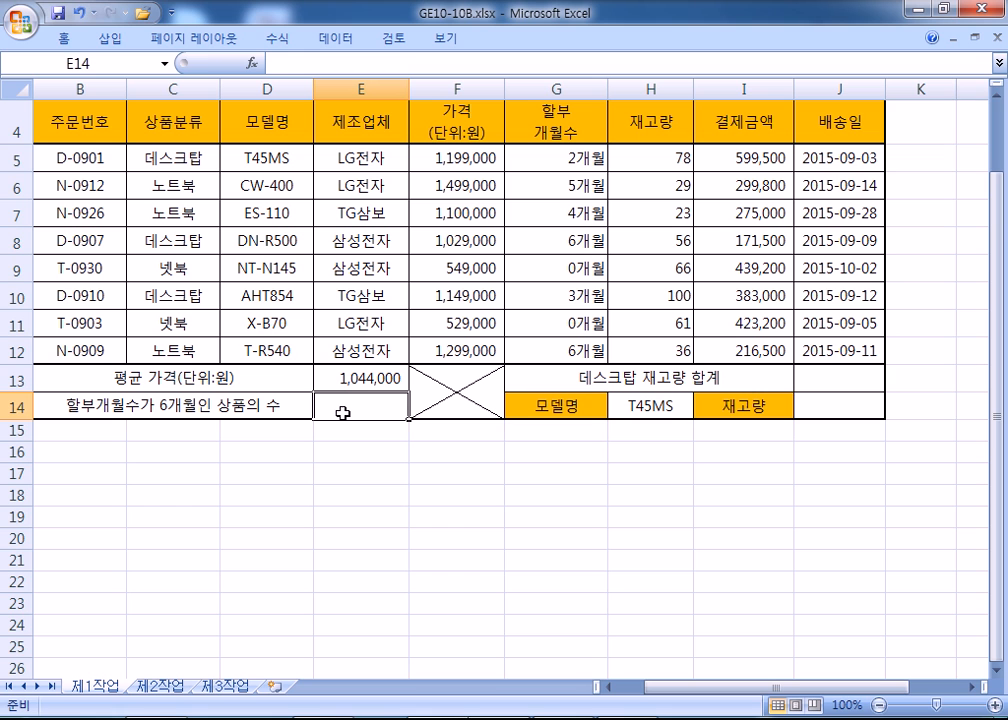
text(=COUNTIF()
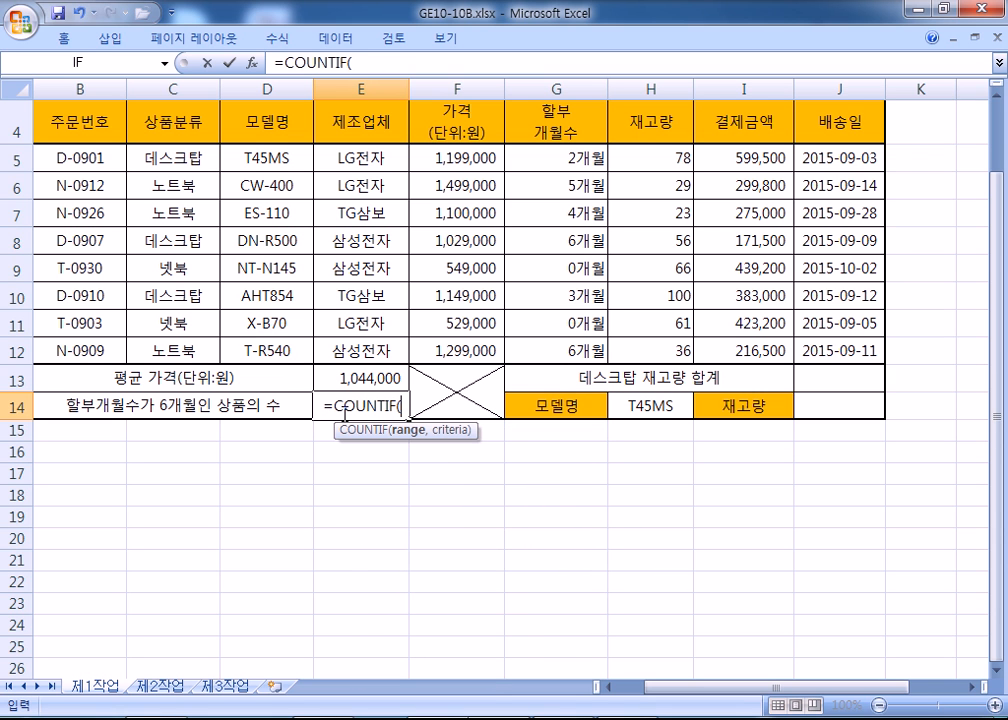
drag(556, 157, 569, 345)
text(,)
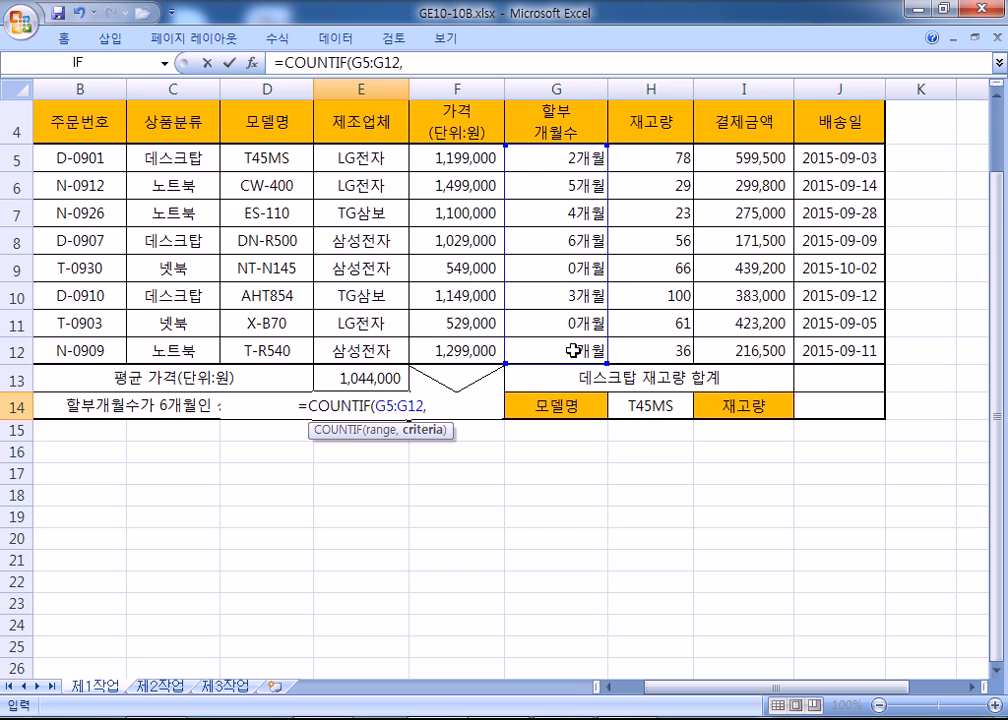
text(6)
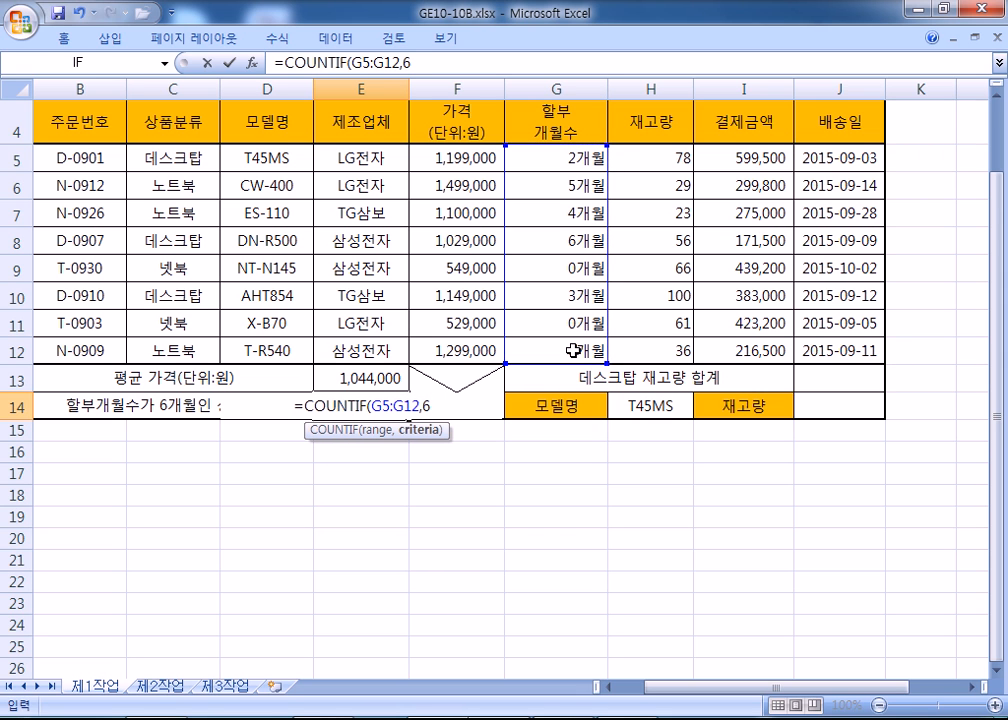
key(Return)
Append &"개" to the COUNTIF formula in cell E14
key(Up)
key(F2)
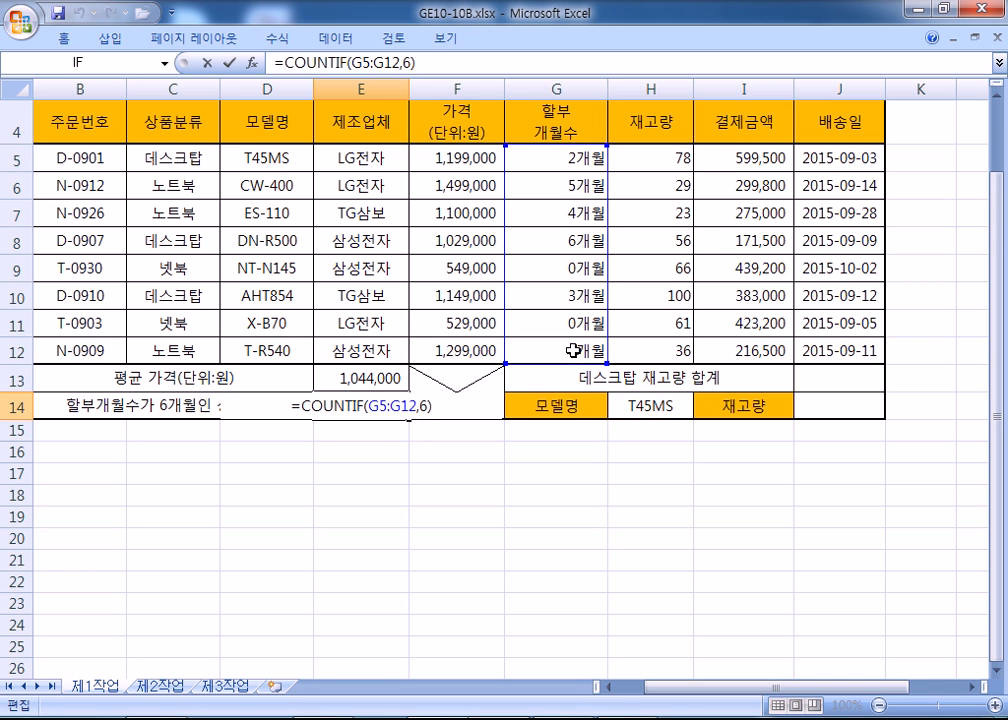
text(&"개")
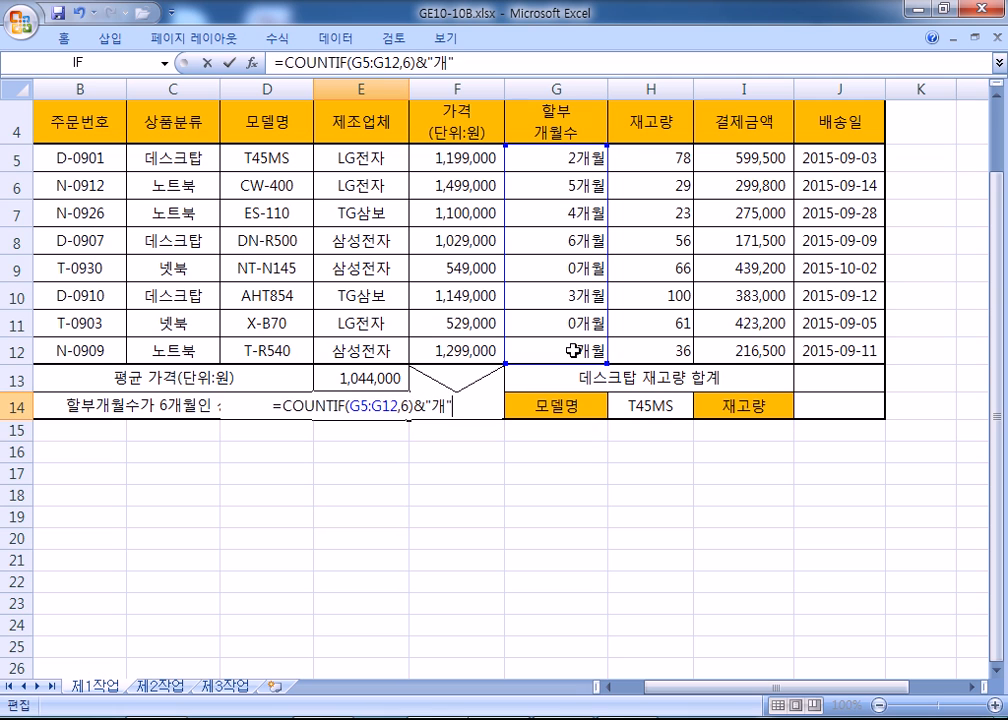
key(Return)
key(Up)
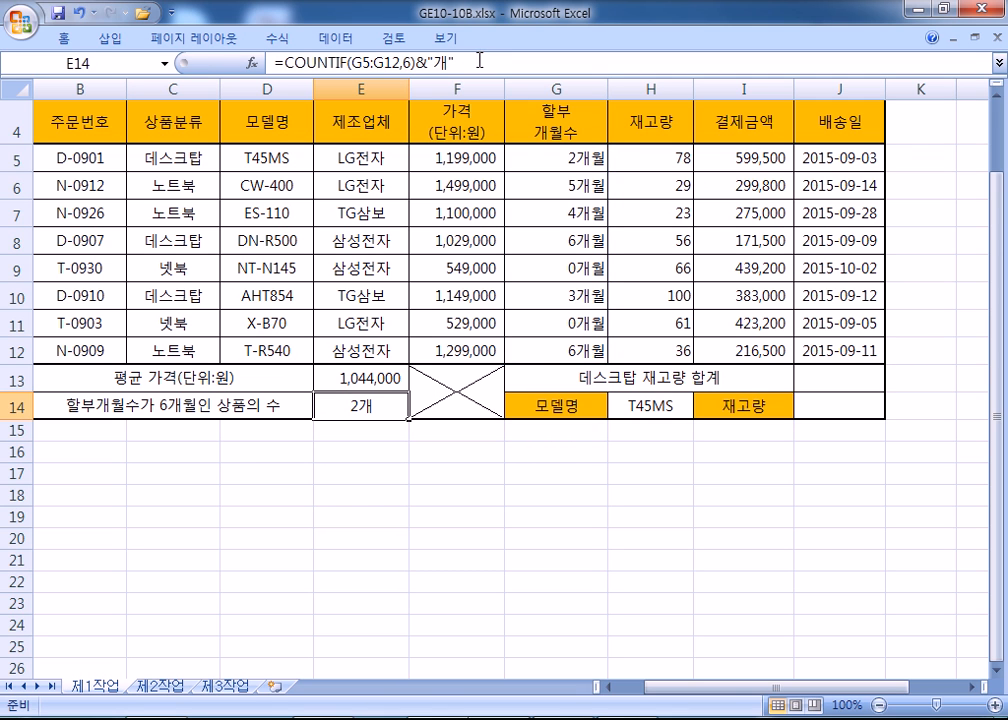
Copy the E14 COUNTIF formula into Notepad below the ROUND note and review its criterion argument
drag(479, 63, 273, 63)
key(ctrl+c)
key(alt+Tab)
key(ctrl+v)
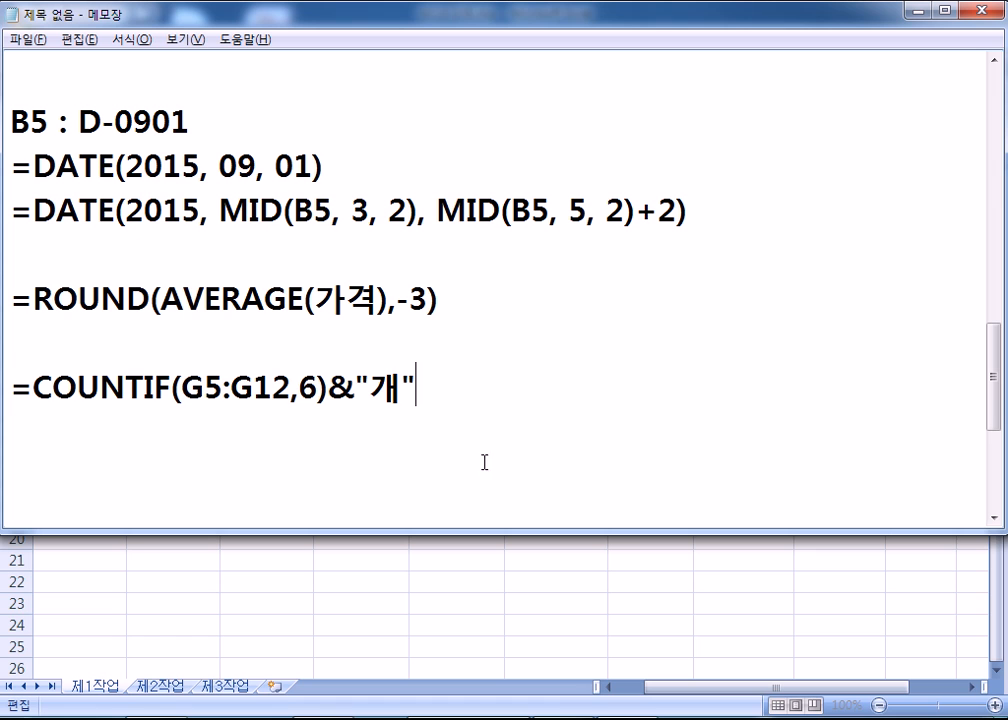
key(Return)
drag(297, 388, 318, 388)
click(327, 425)
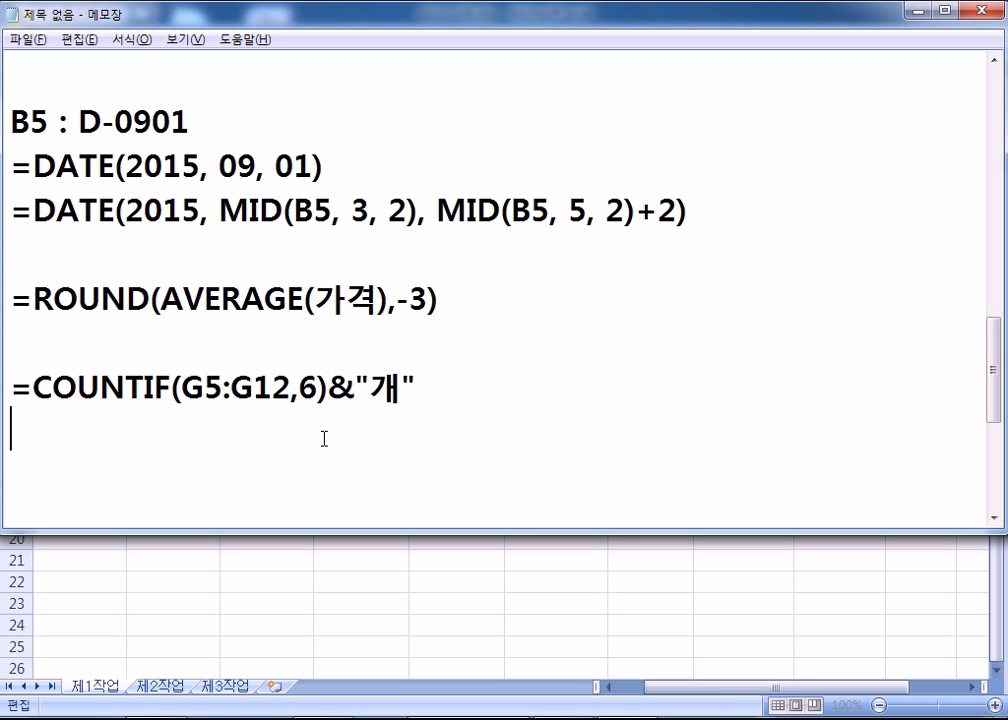
Note the alternative =COUNTIF(G5:G12,"=6")&"개" under the copied formula in Notepad and leave a blank line below it
click(324, 439)
key(ctrl+v)
click(300, 428)
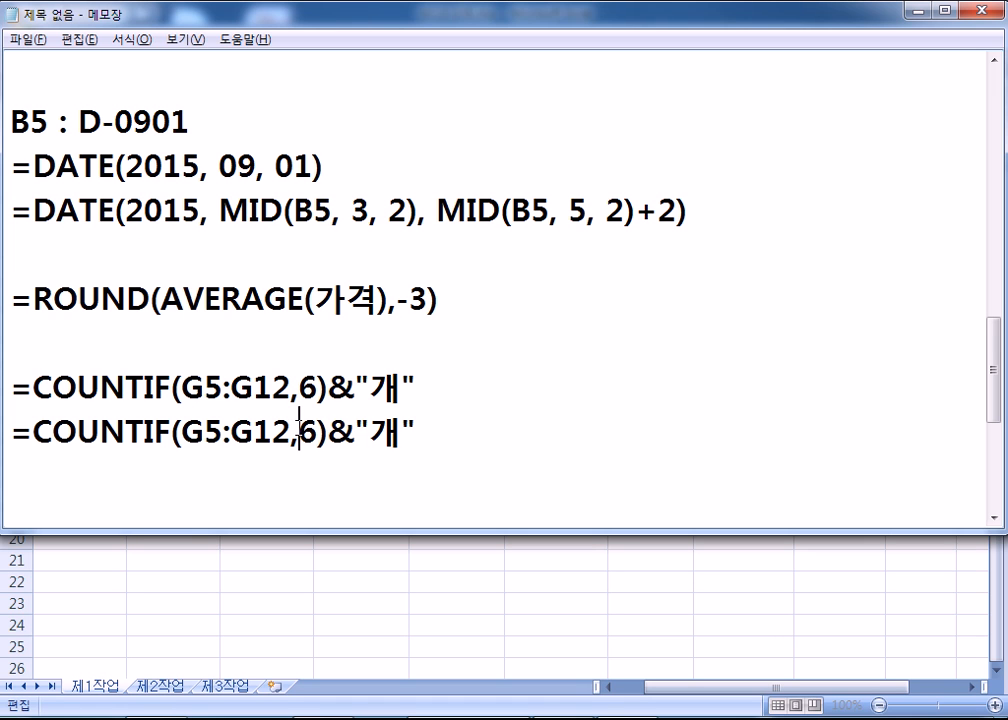
text(")
key(Right)
text(")
click(323, 448)
text(=)
drag(315, 432, 355, 432)
click(349, 433)
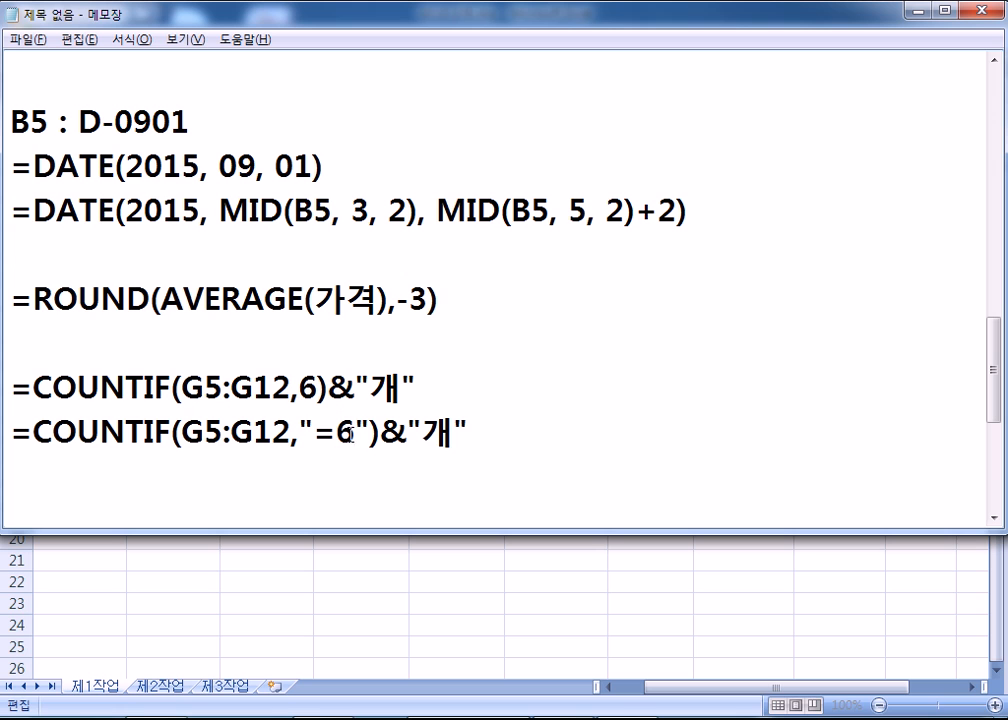
click(296, 386)
click(297, 477)
key(Return)
scroll(490, 290, down, 1)
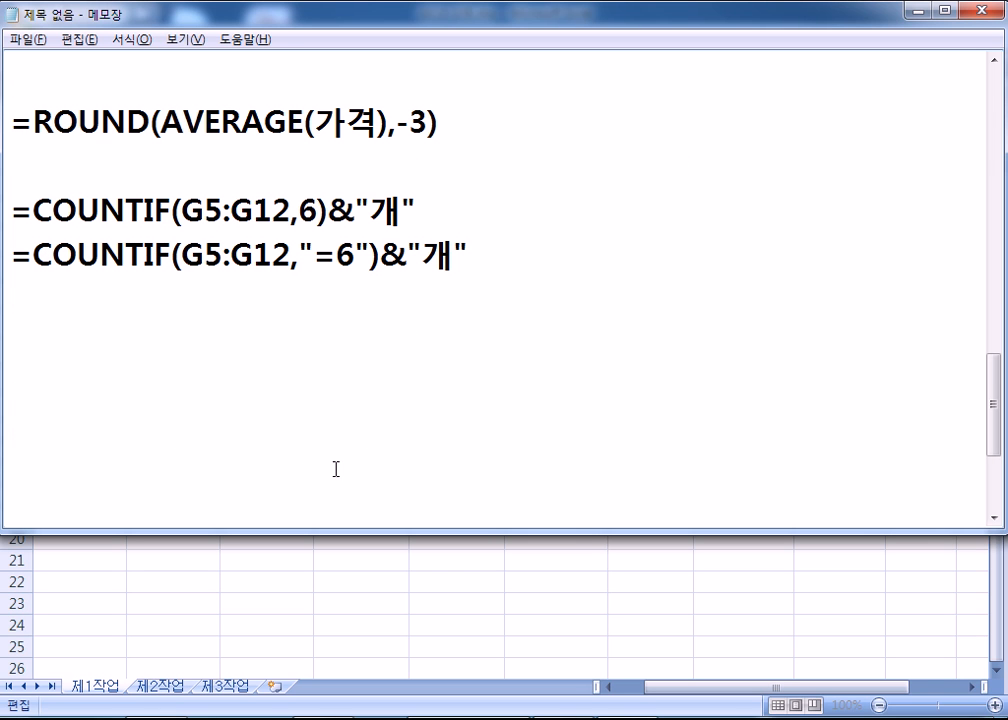
Switch to Excel and enter =DSUM(B4:H12,H4,C4:C5) in cell J13 to total the desktop stock
key(alt+Tab)
key(Escape)
click(840, 378)
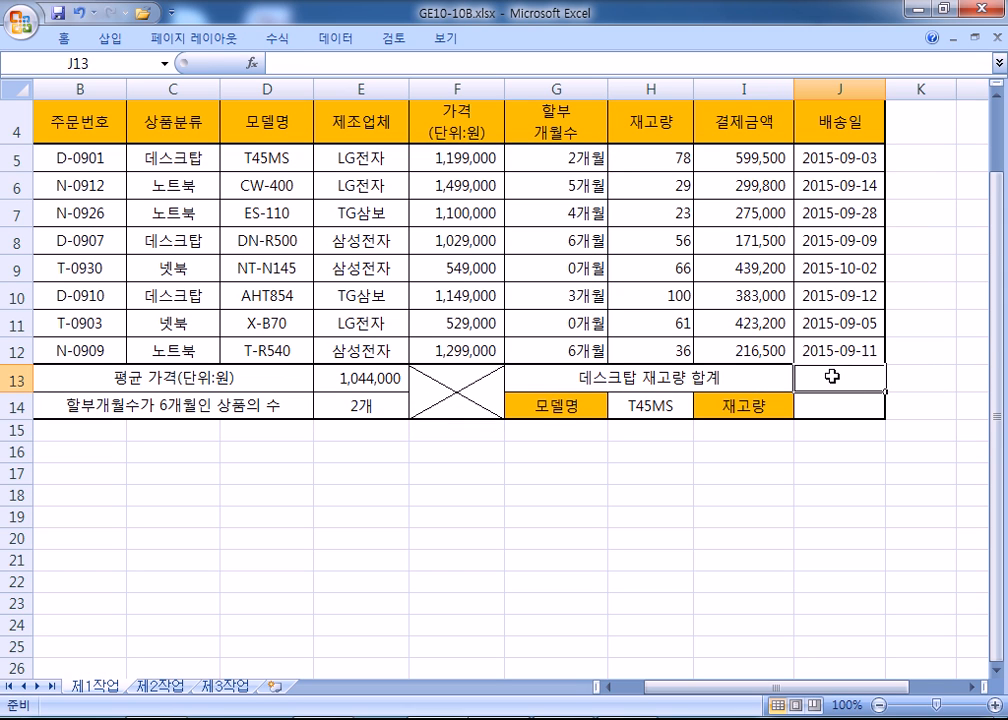
text(=ㅇ녀ㅡ()
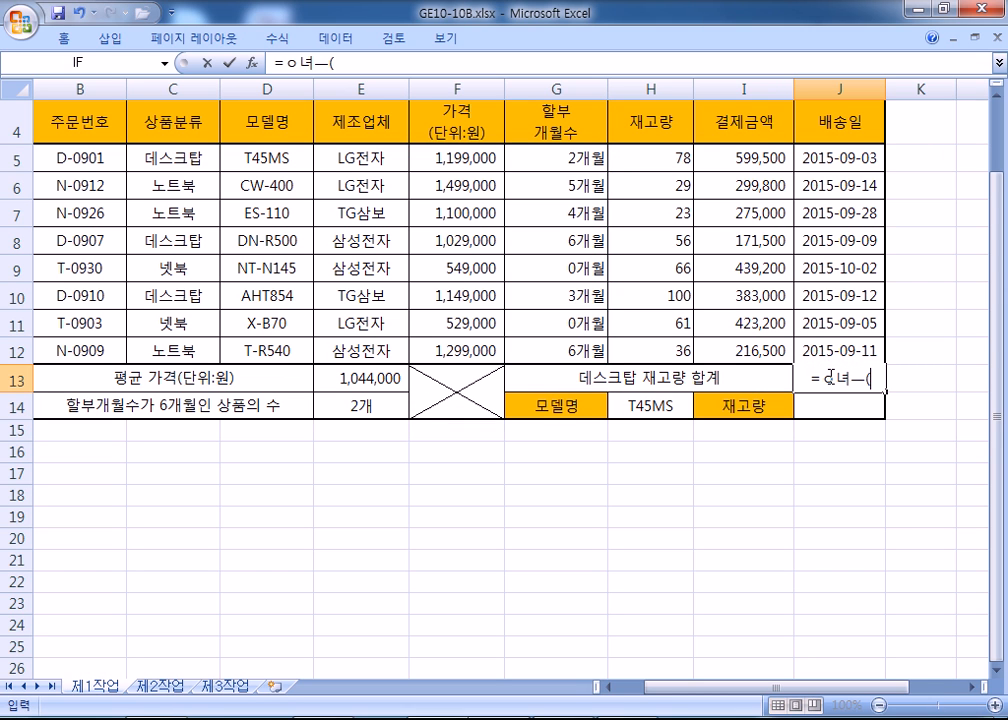
key(Escape)
text(=)
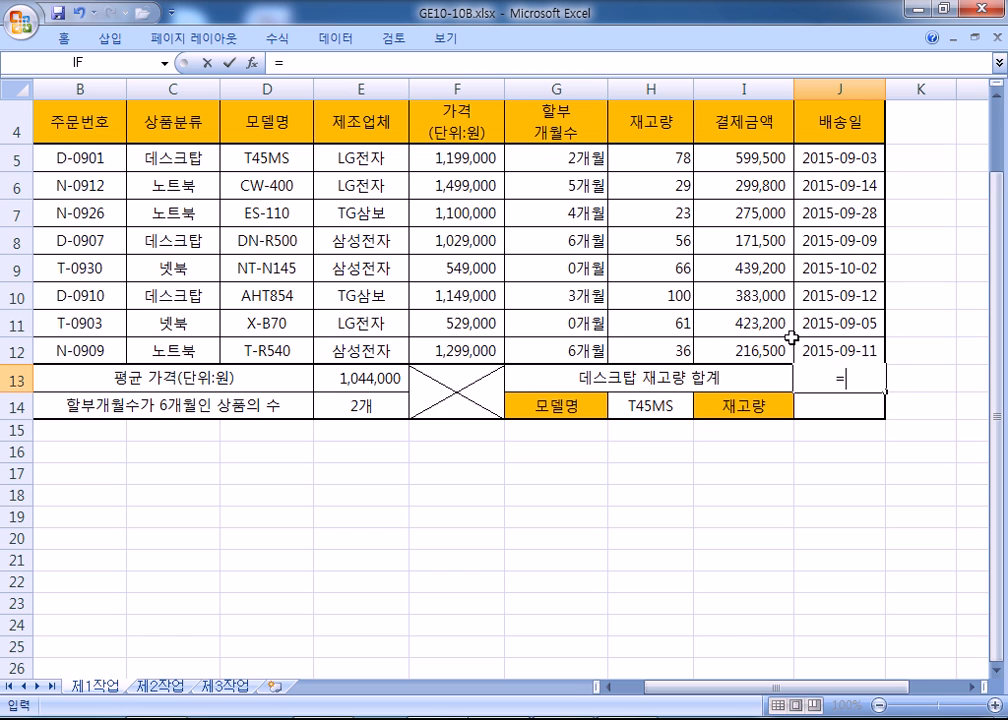
text(DWSU)
key(BackSpace)
key(BackSpace)
key(BackSpace)
text(S)
key(Down)
key(Down)
key(Tab)
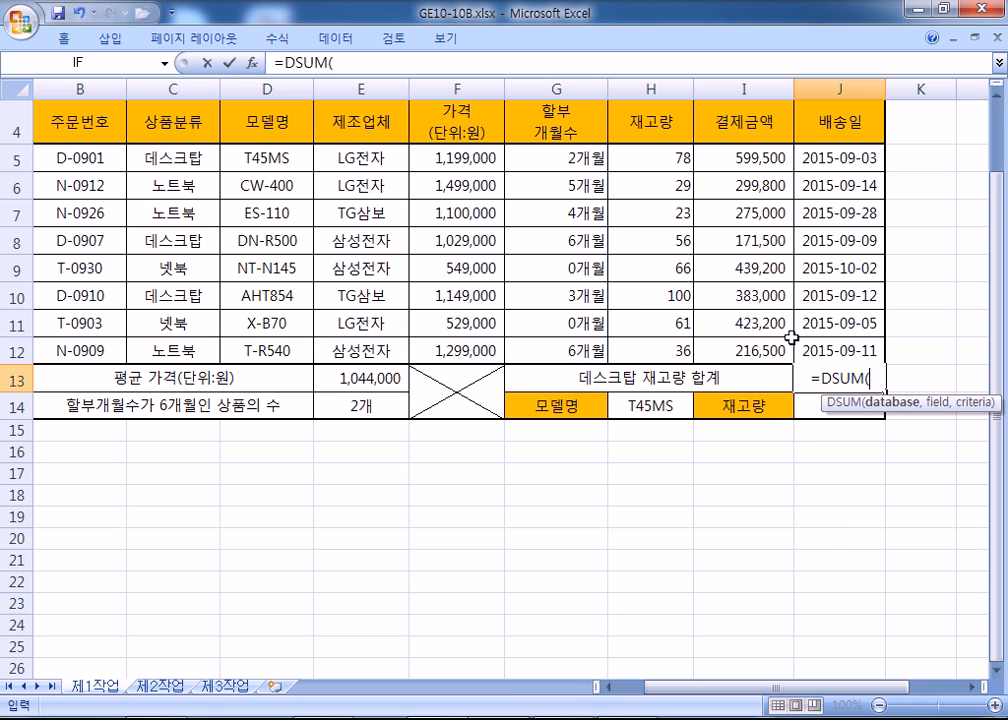
drag(66, 124, 641, 340)
text(,)
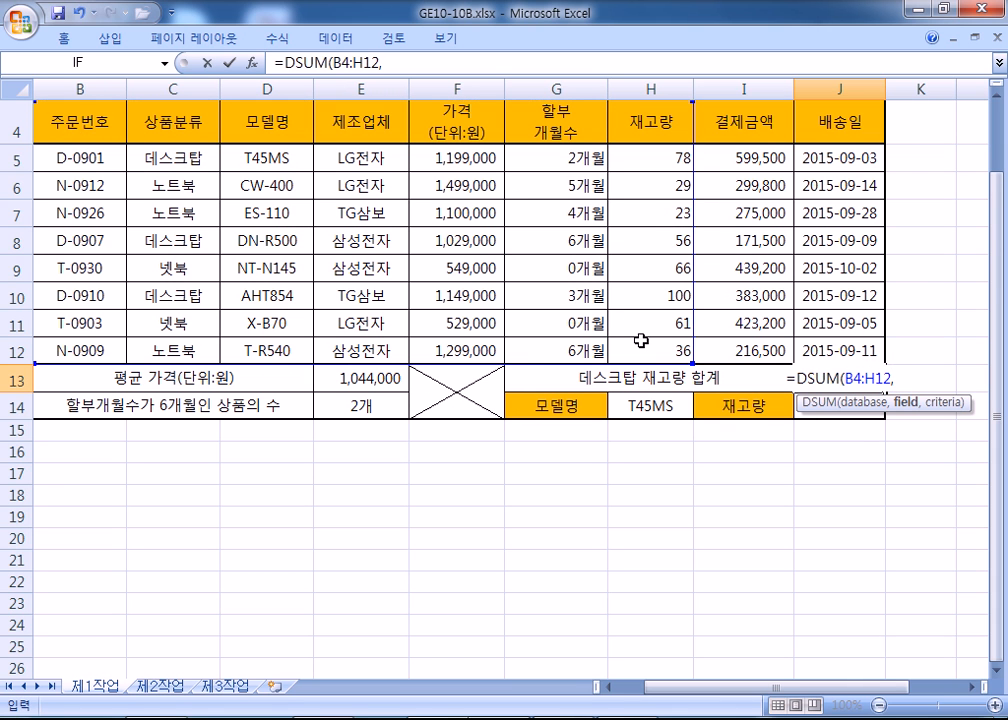
click(634, 122)
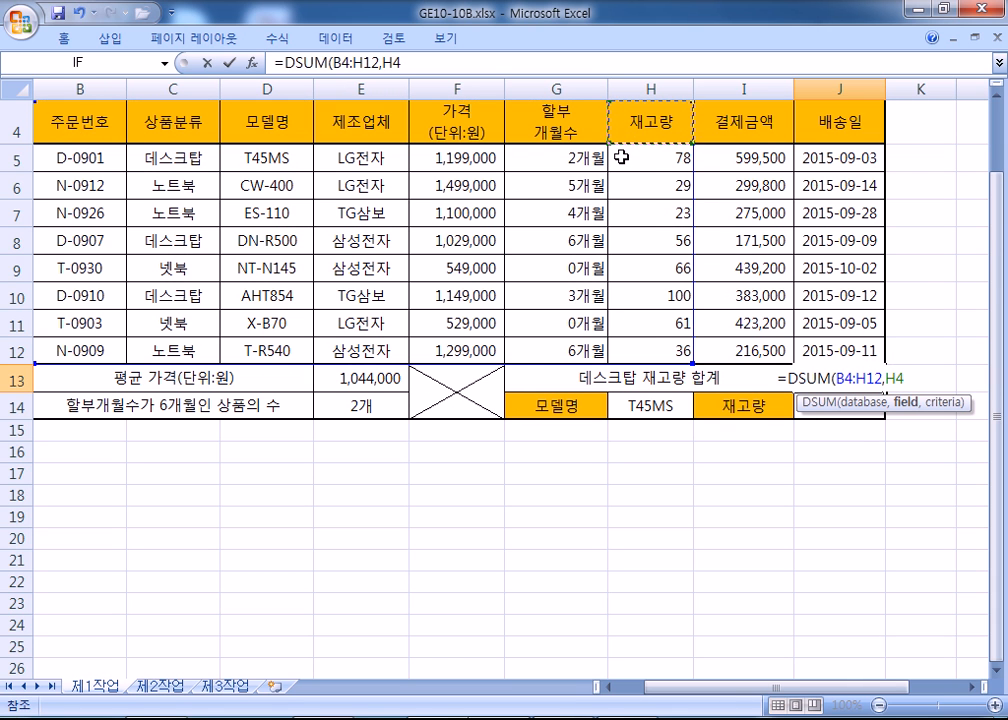
text(,)
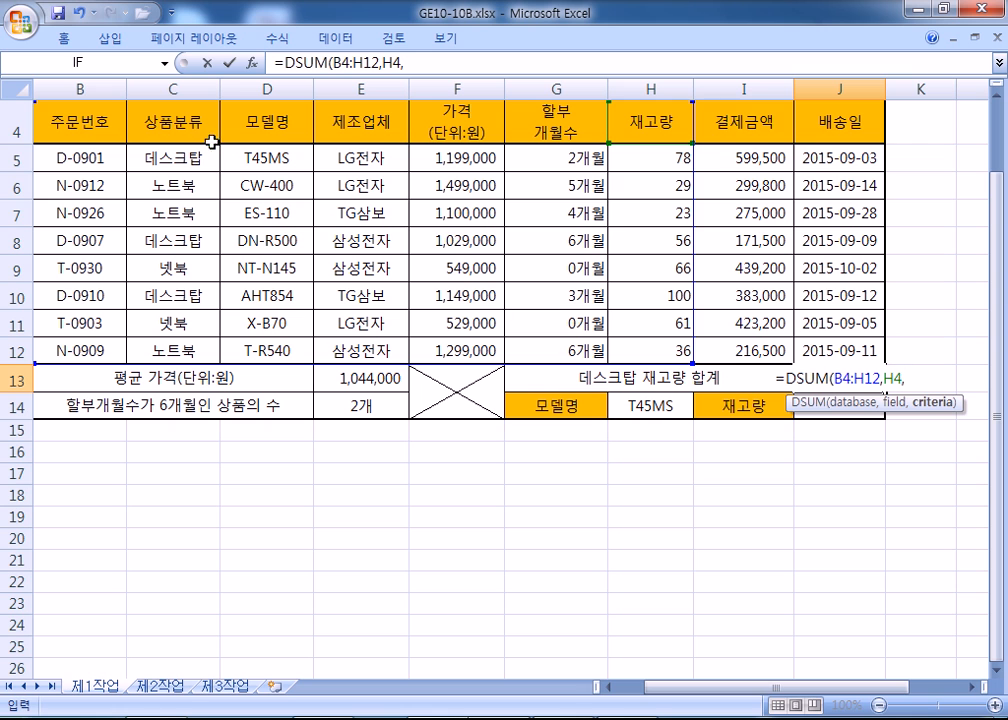
drag(185, 125, 189, 158)
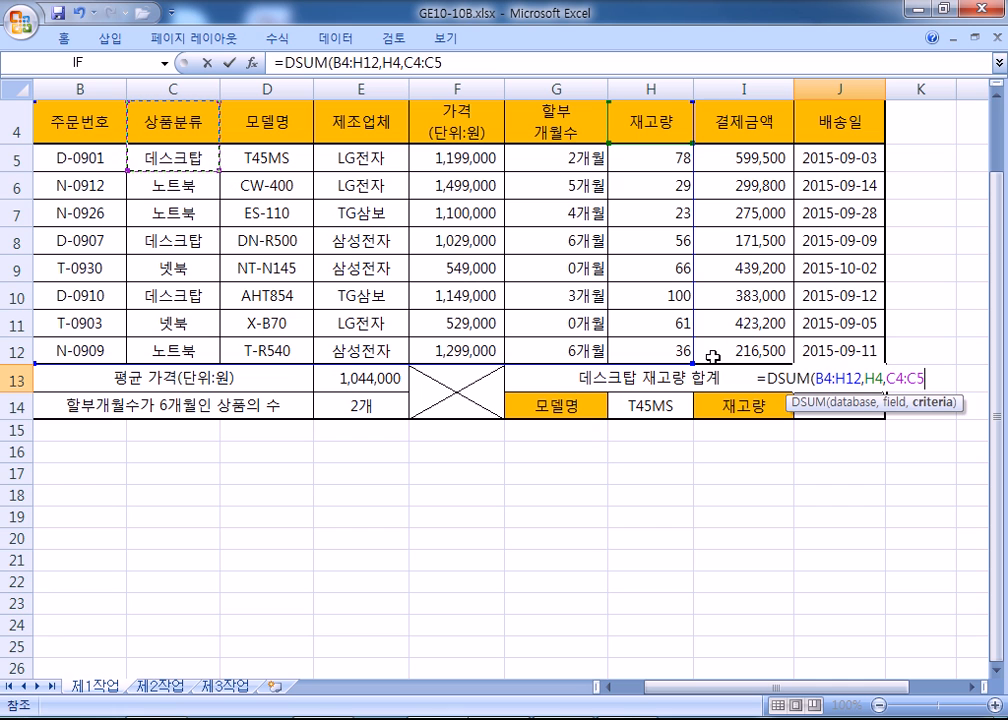
key(Return)
Remove the centre alignment from cells J13 and J14
click(830, 381)
click(62, 45)
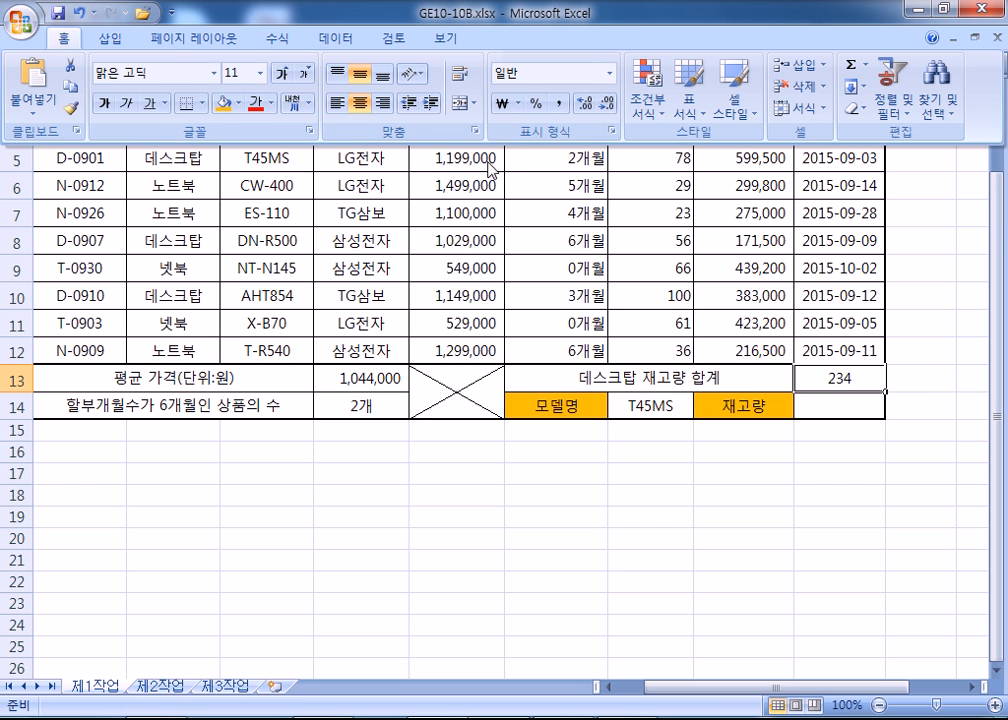
click(362, 102)
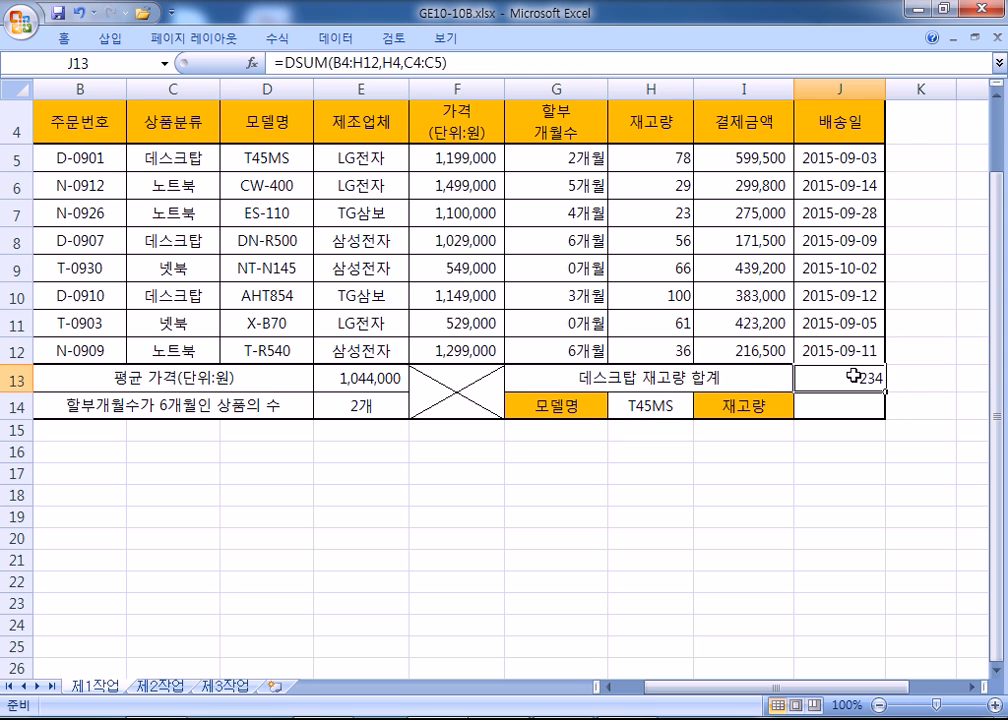
click(866, 405)
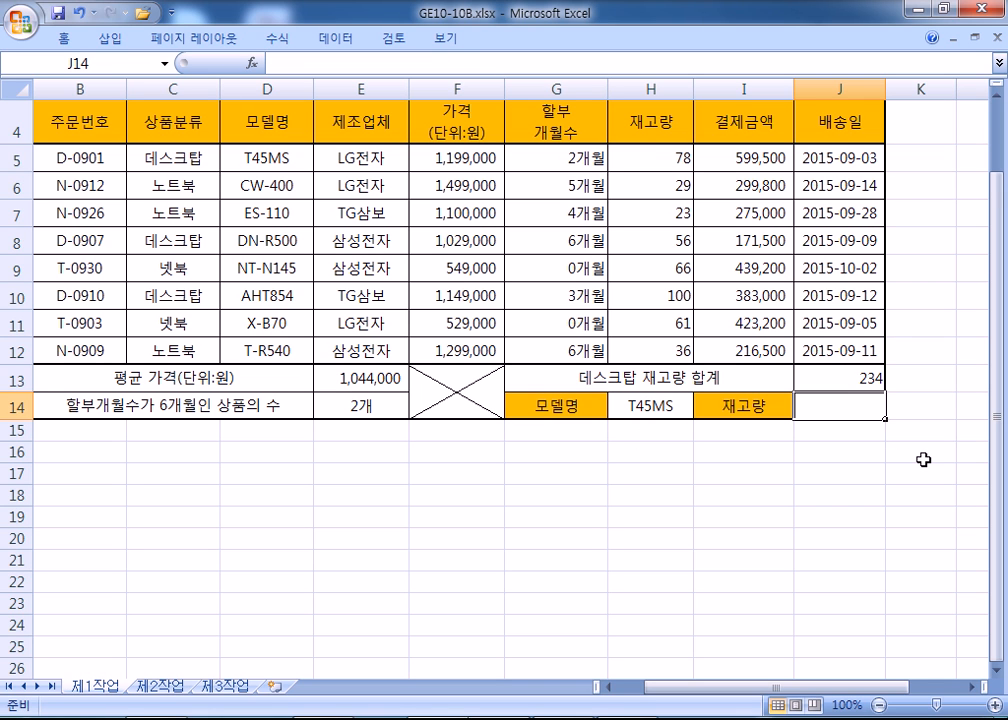
click(70, 44)
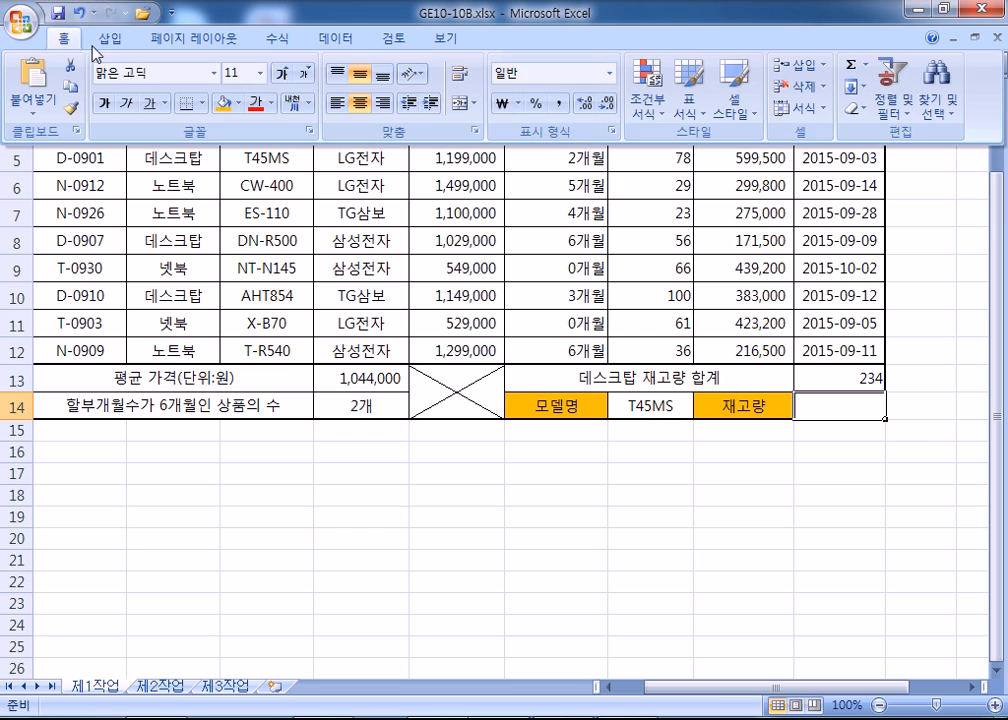
click(835, 410)
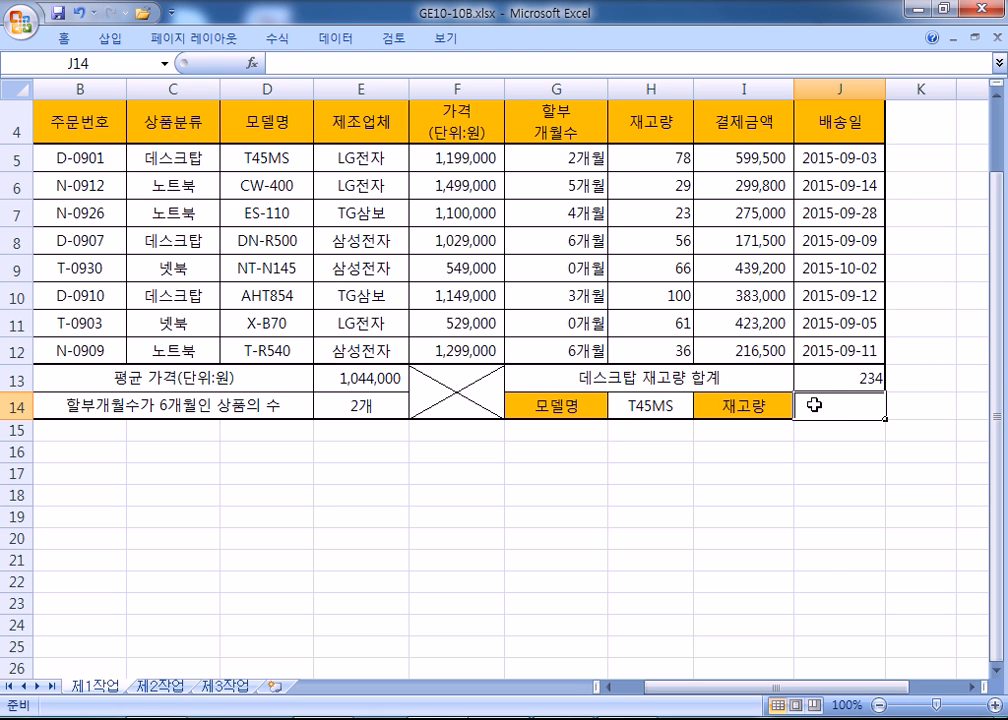
Enter =VLOOKUP(H14,D5:H12,5,0) in cell J14 to look up the stock of the model in H14
text(=VL)
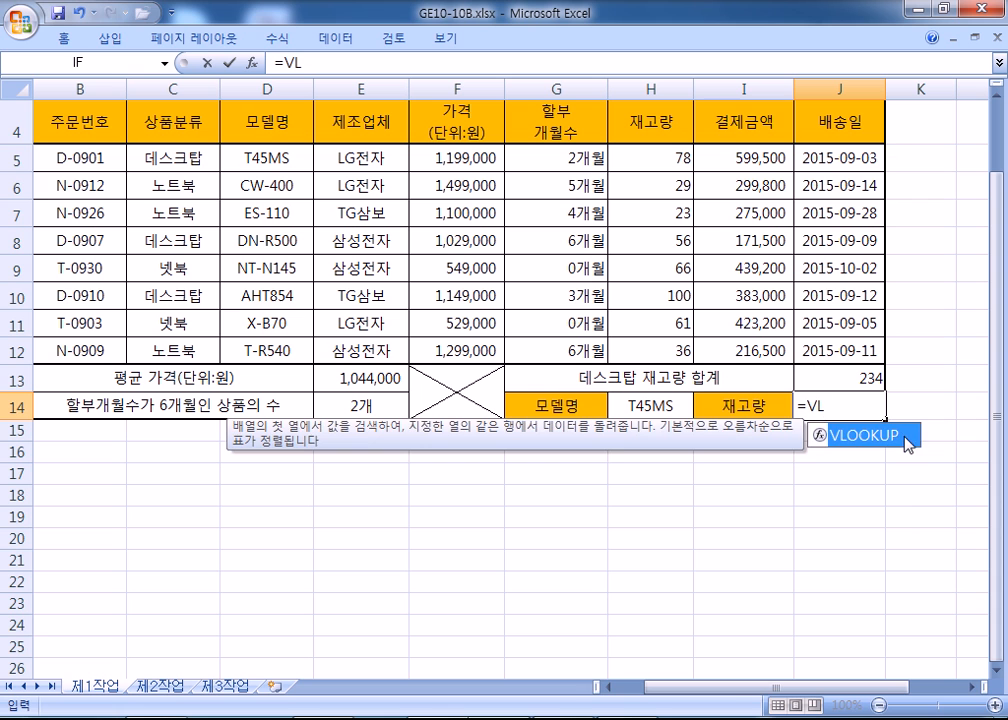
double_click(905, 440)
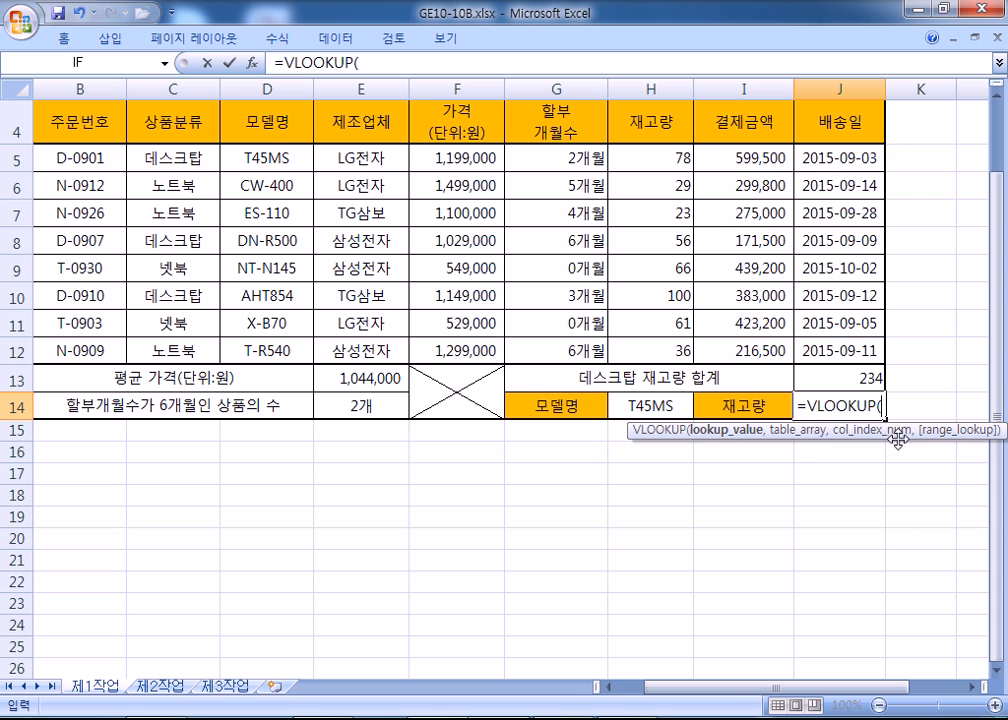
click(638, 408)
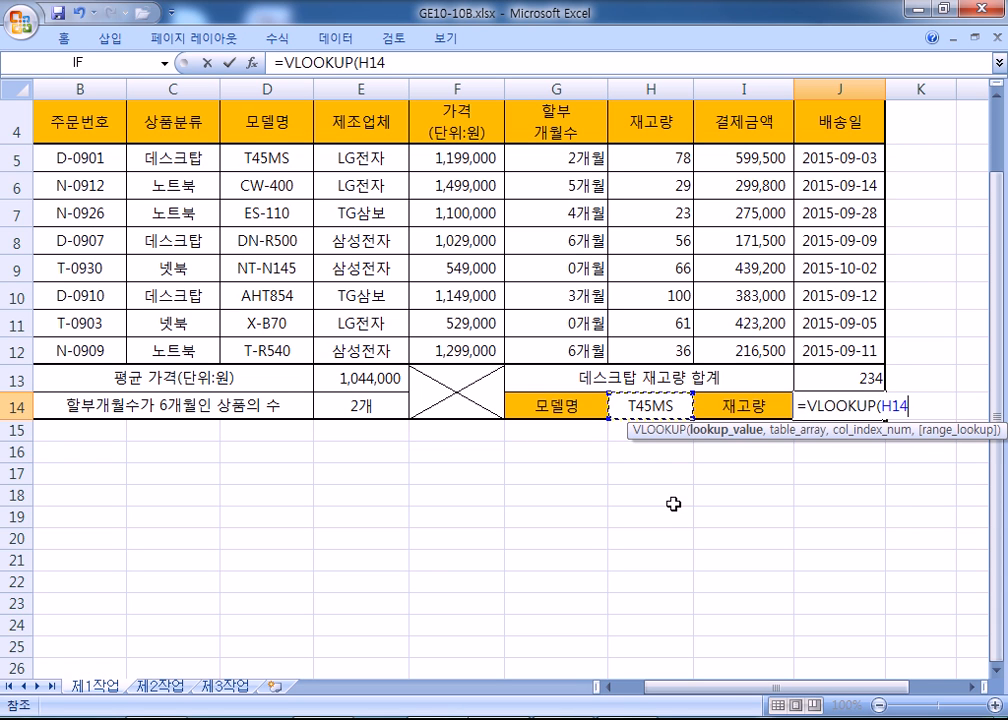
text(,)
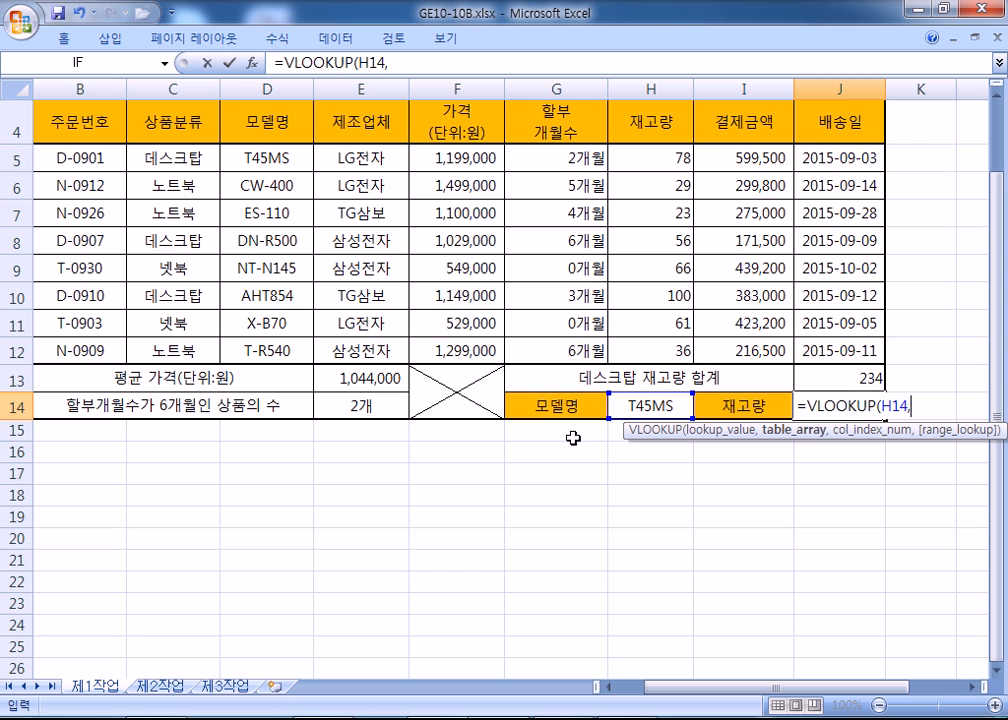
drag(267, 158, 636, 355)
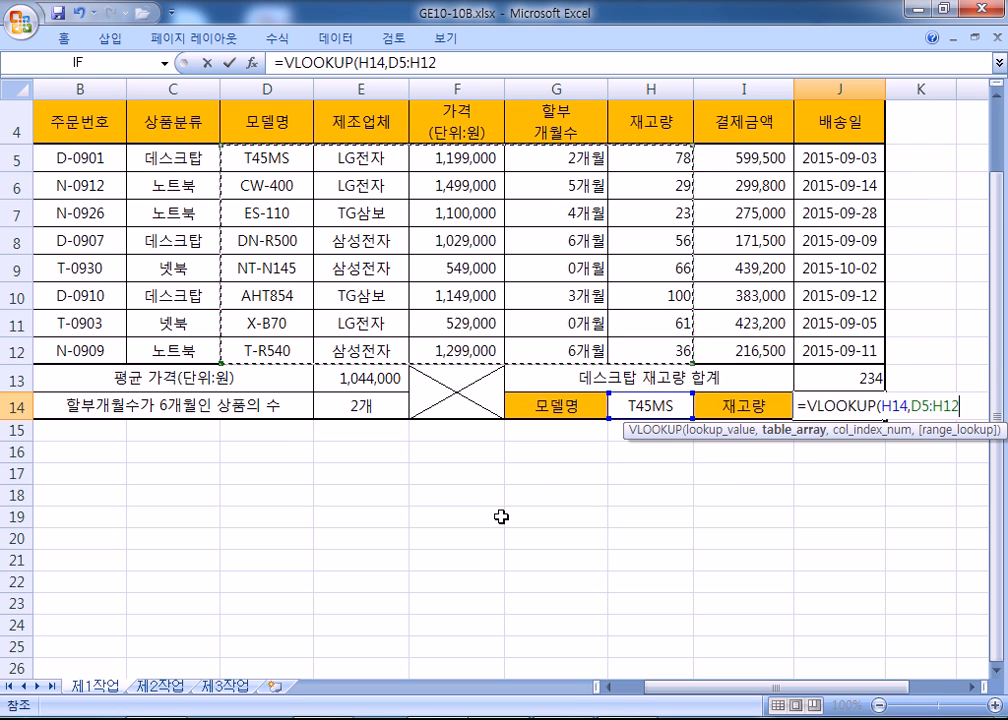
drag(86, 158, 104, 343)
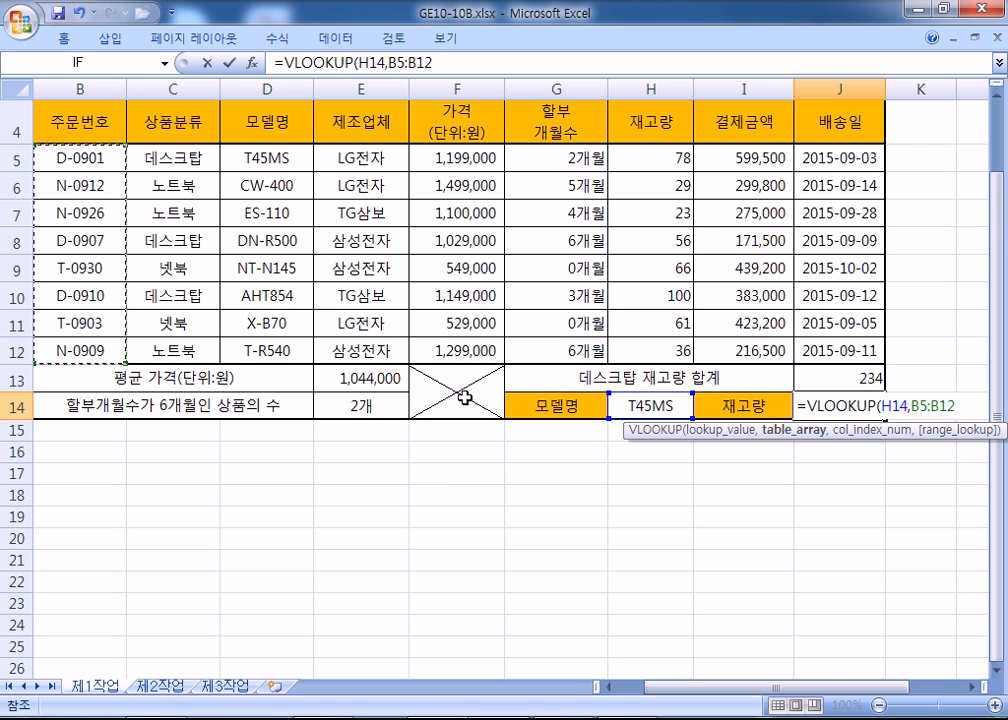
drag(284, 158, 648, 353)
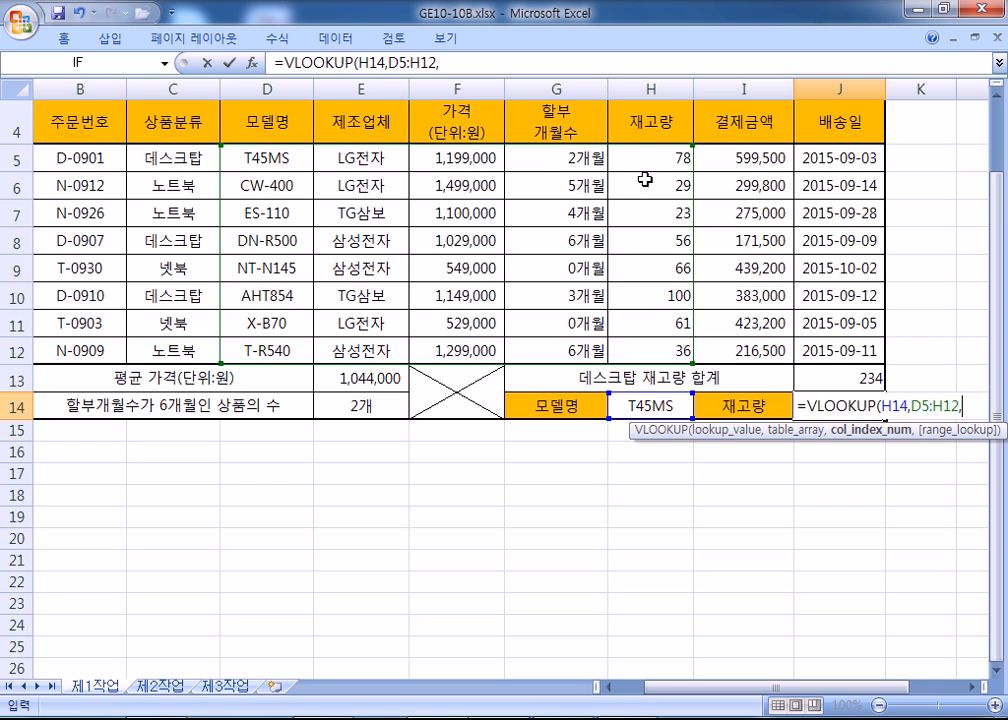
text(5,)
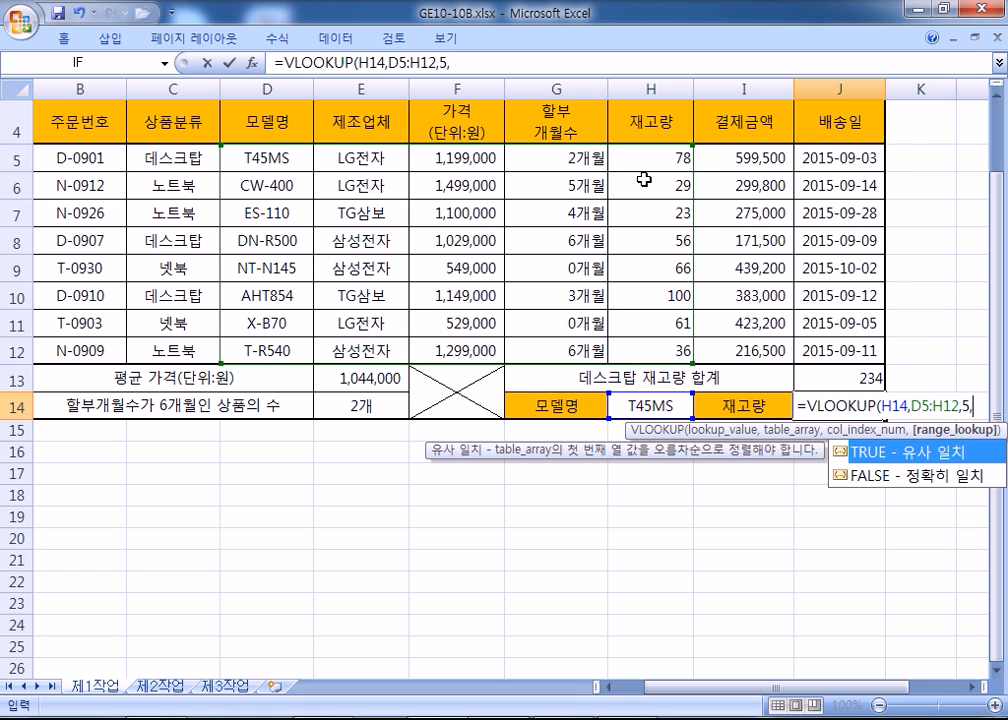
text(0)
key(Return)
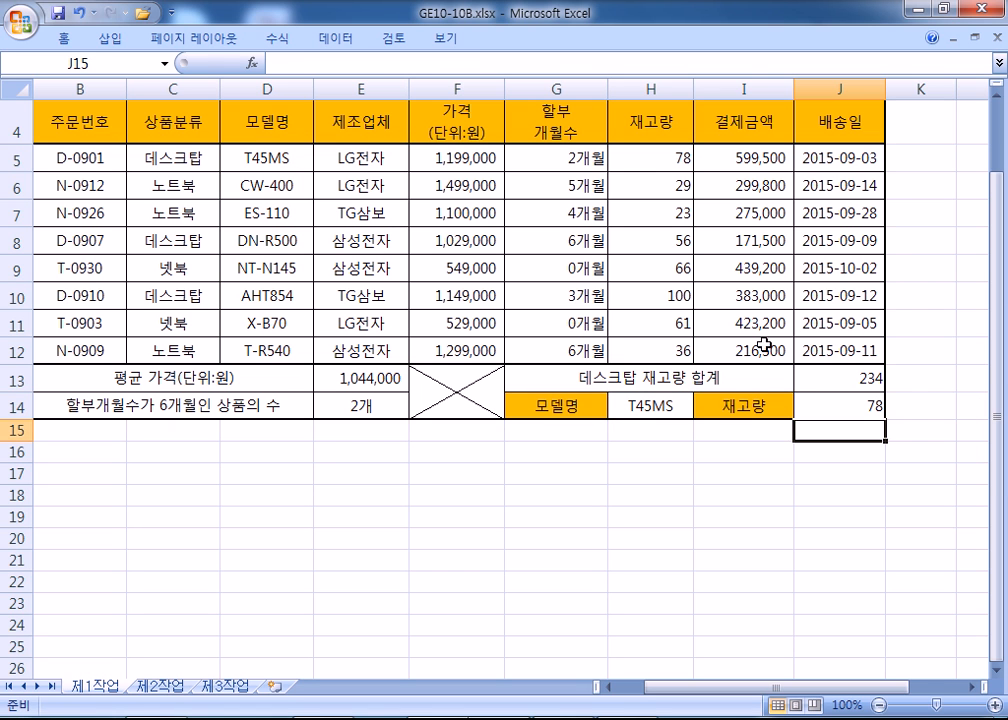
Try the J14 lookup without its match-type argument, as =VLOOKUP(H14,D5:H12,5)
click(844, 405)
key(F2)
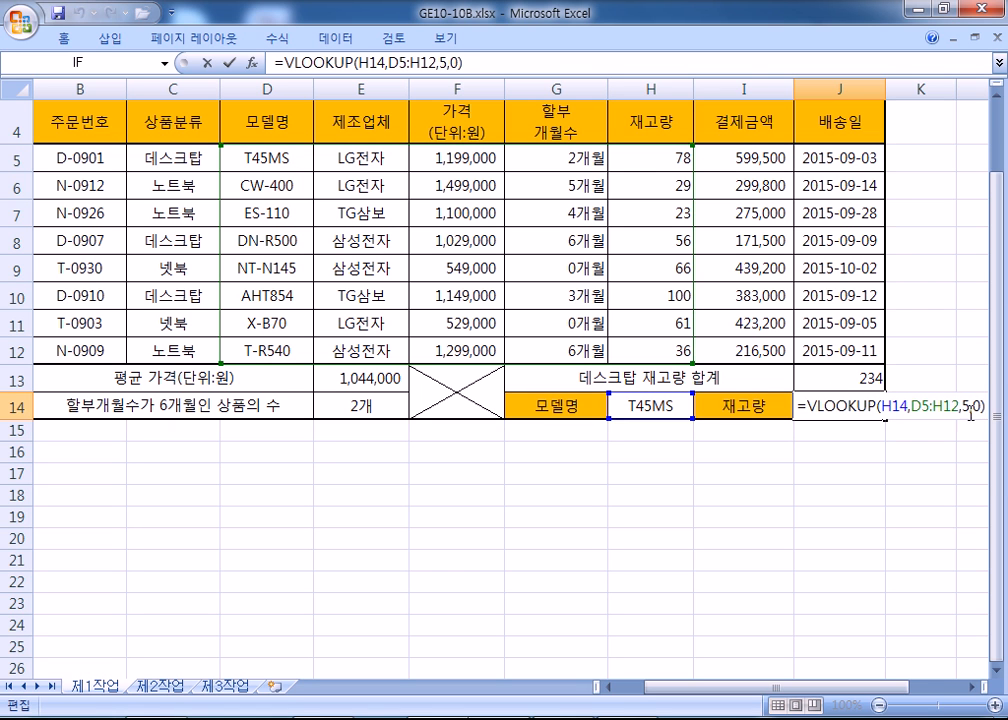
key(BackSpace)
key(BackSpace)
key(BackSpace)
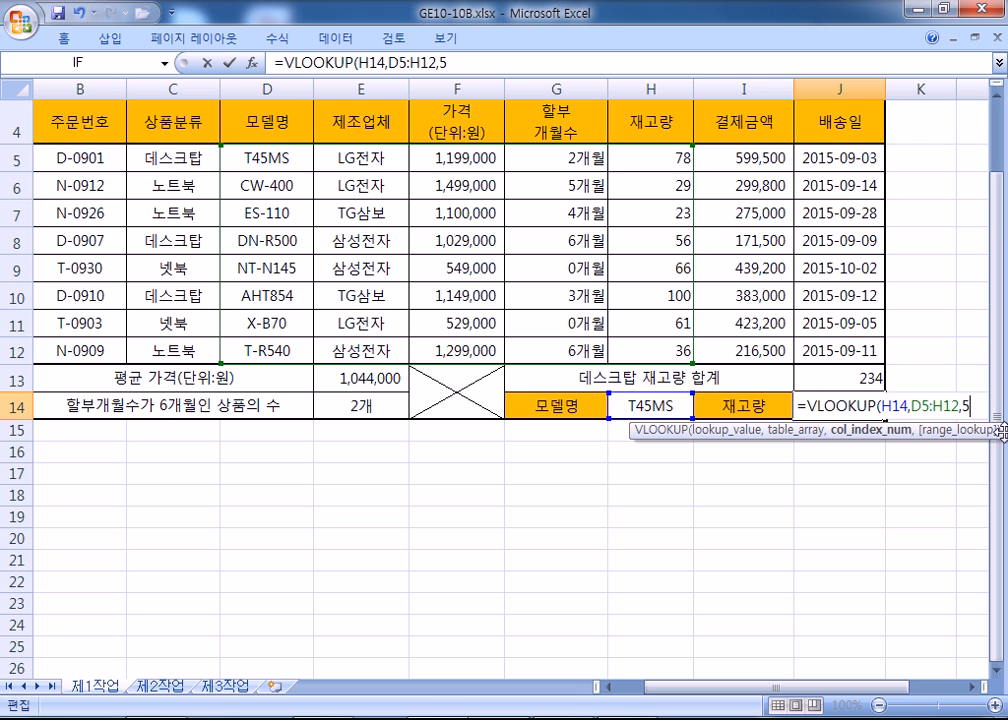
key(Return)
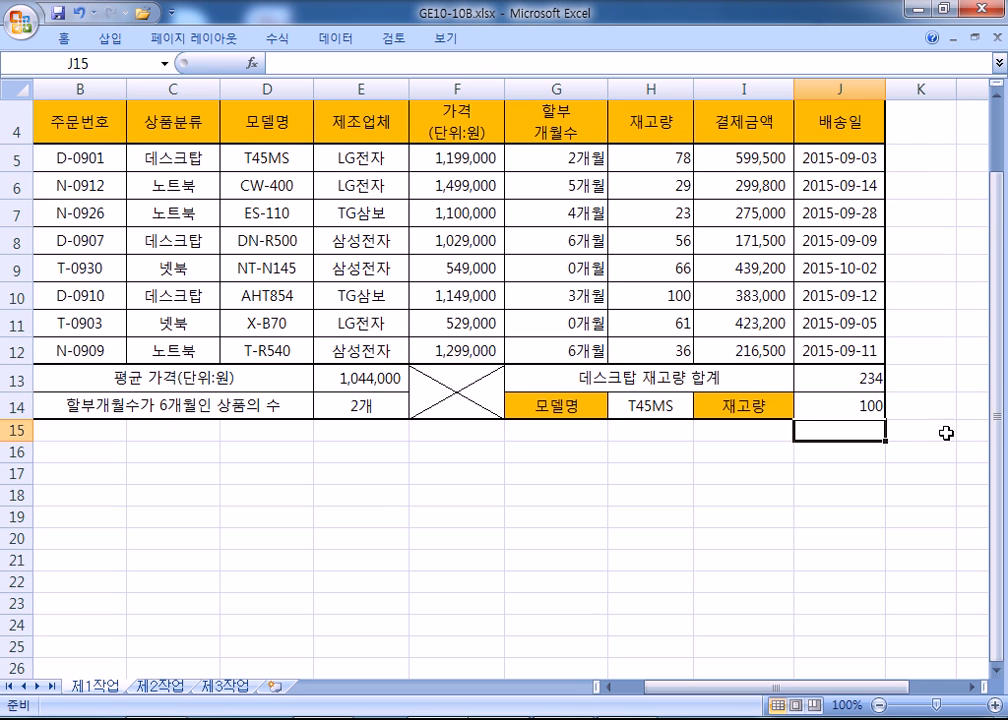
Add the exact-match argument to the J14 lookup so it reads =VLOOKUP(H14,D5:H12,5,FALSE)
click(840, 403)
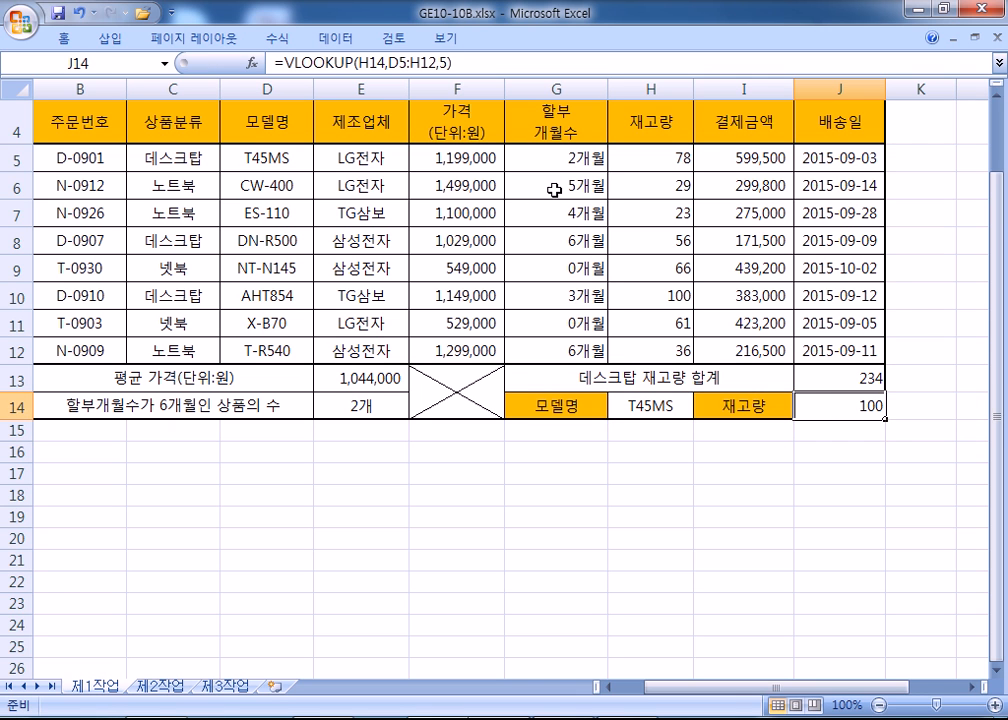
key(F2)
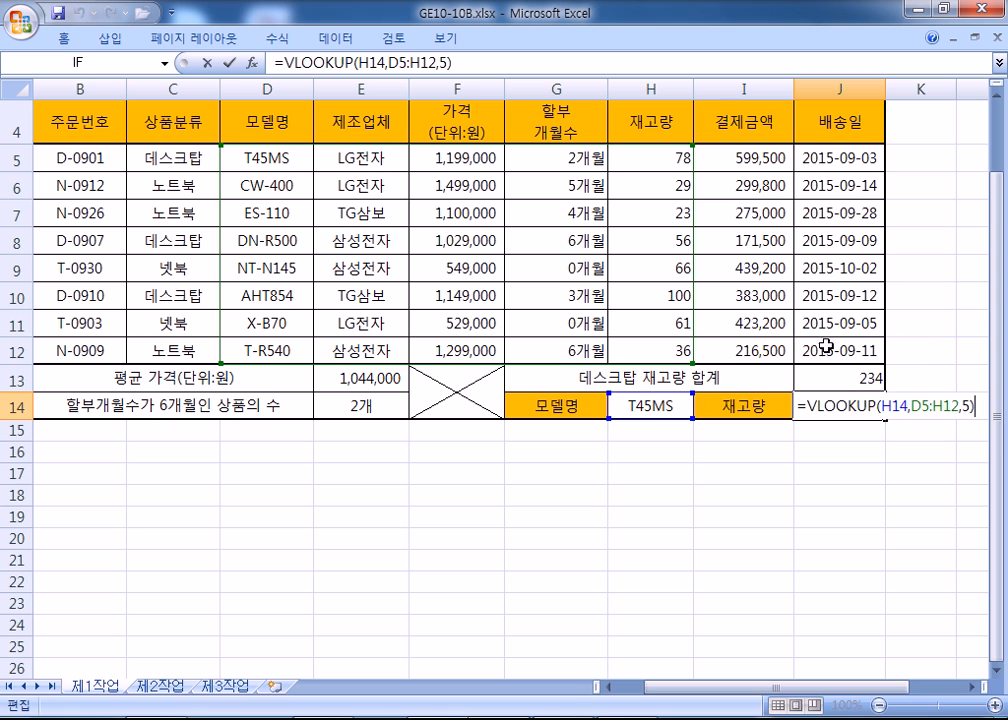
click(970, 405)
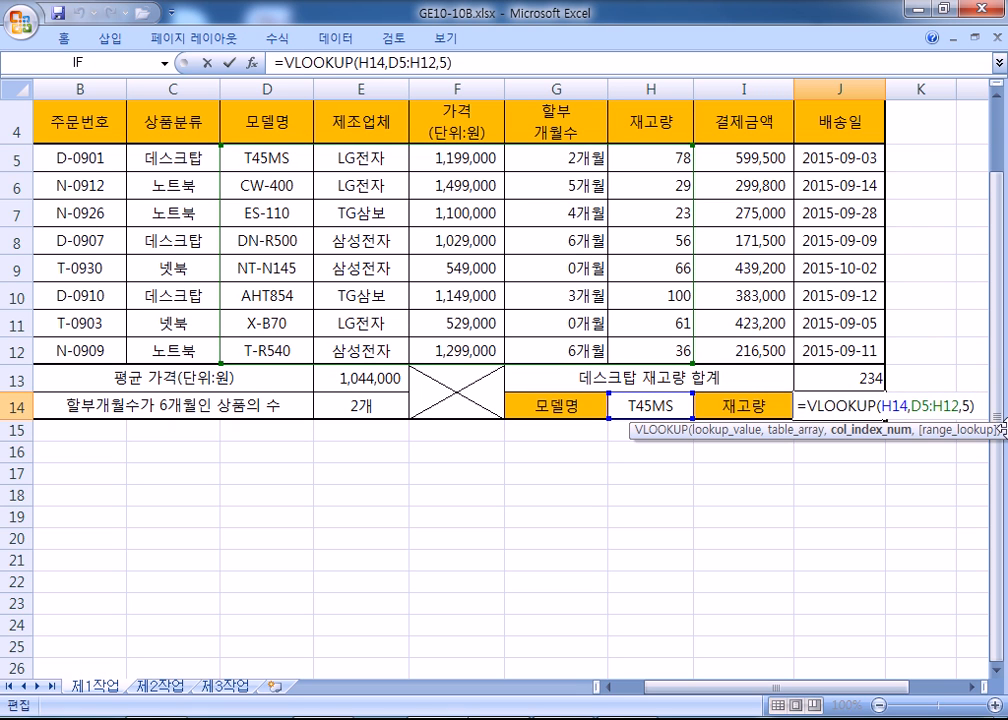
text(,)
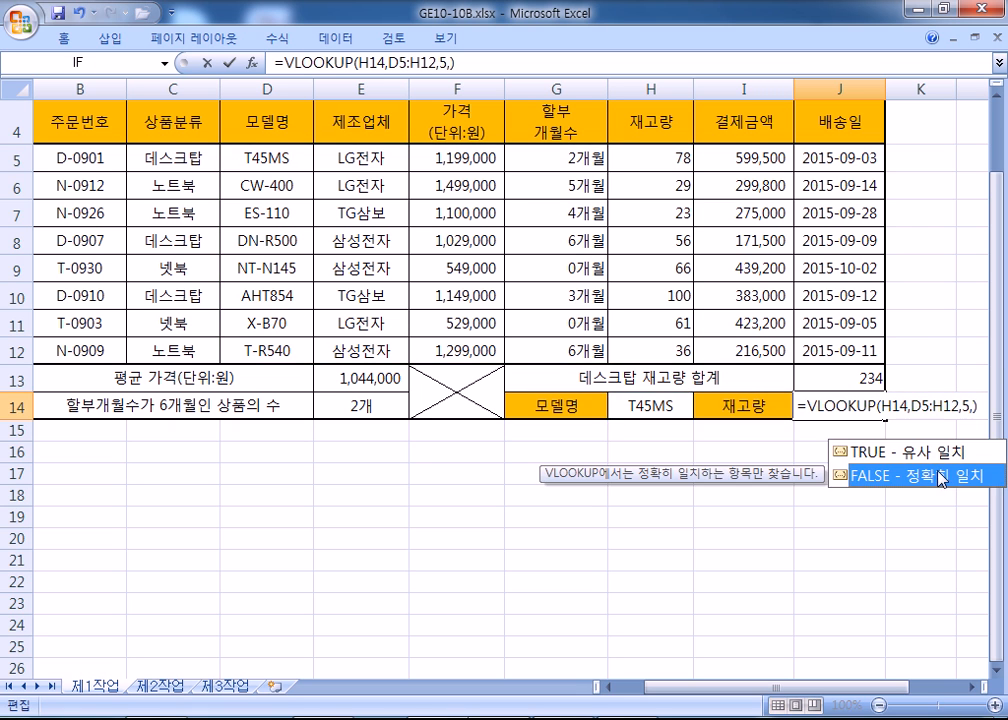
double_click(880, 476)
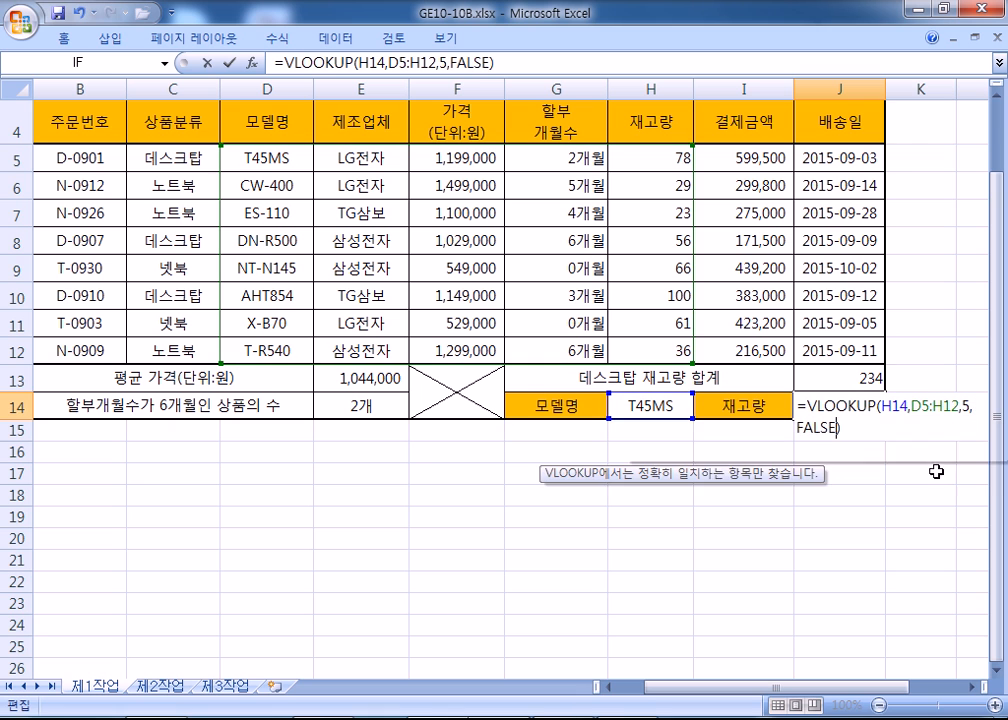
key(Return)
click(837, 405)
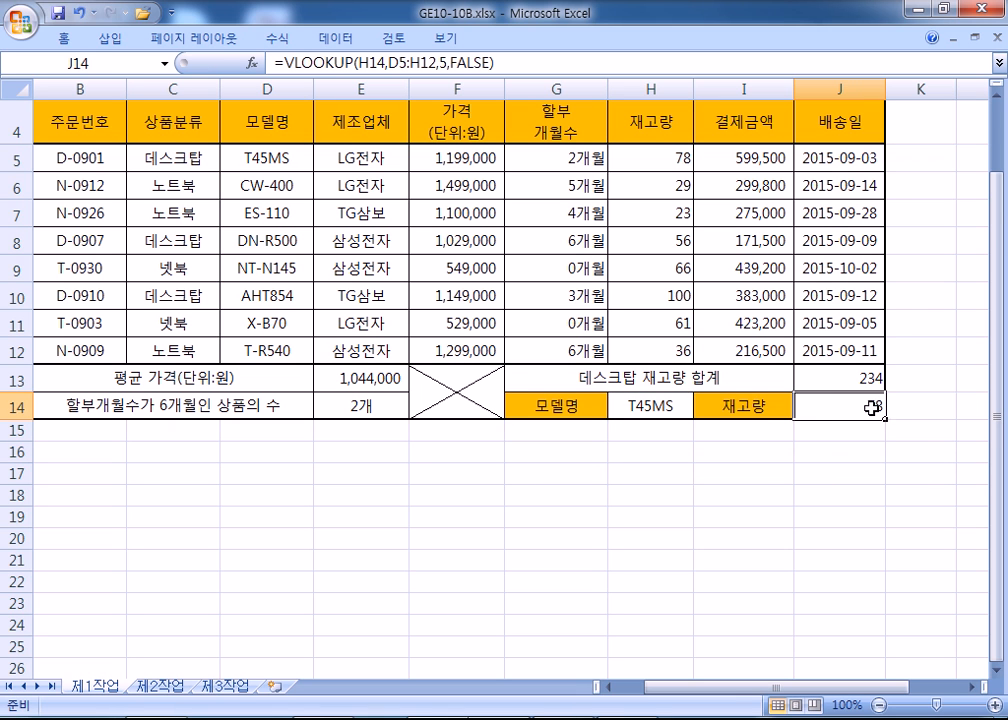
key(F2)
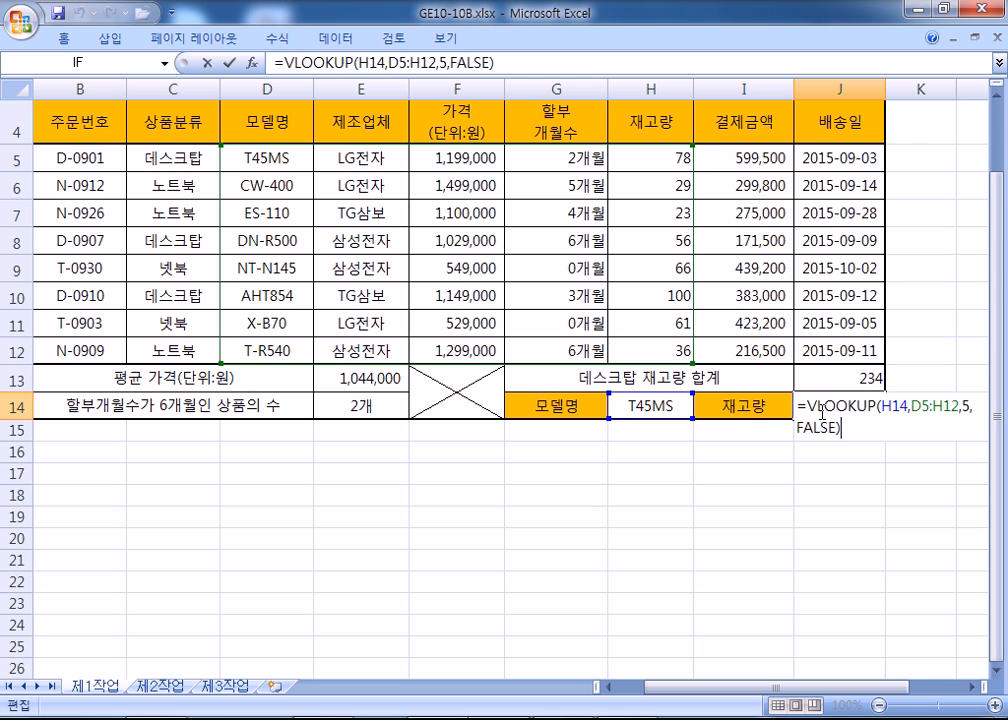
key(Escape)
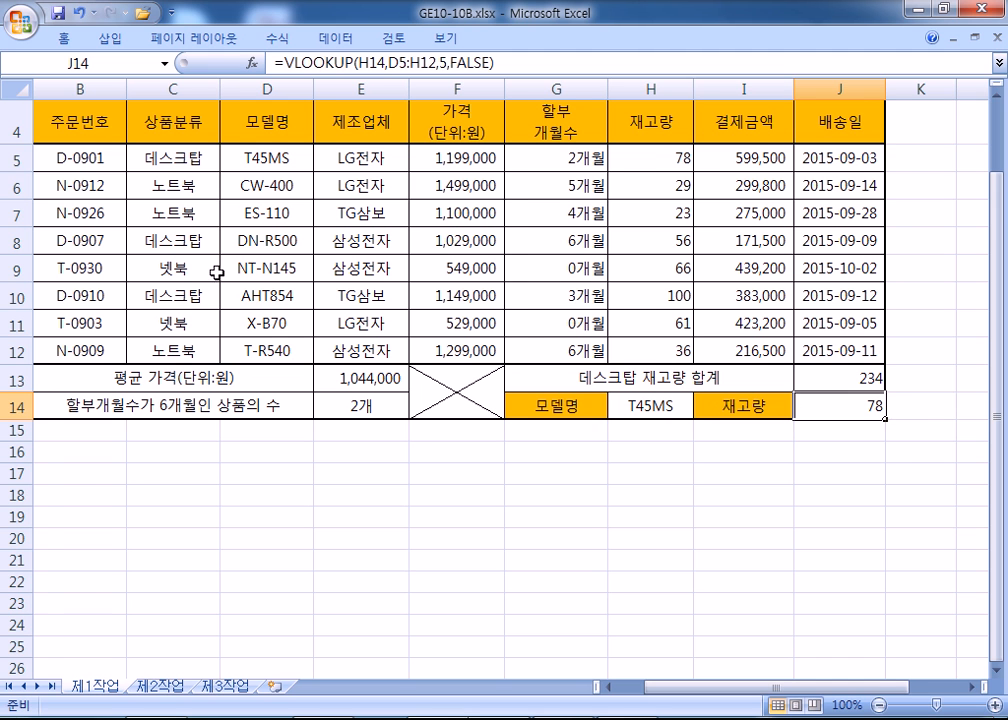
Start a new formula-based conditional formatting rule for the table rows B5:J12
key(Home)
drag(105, 155, 840, 343)
click(64, 38)
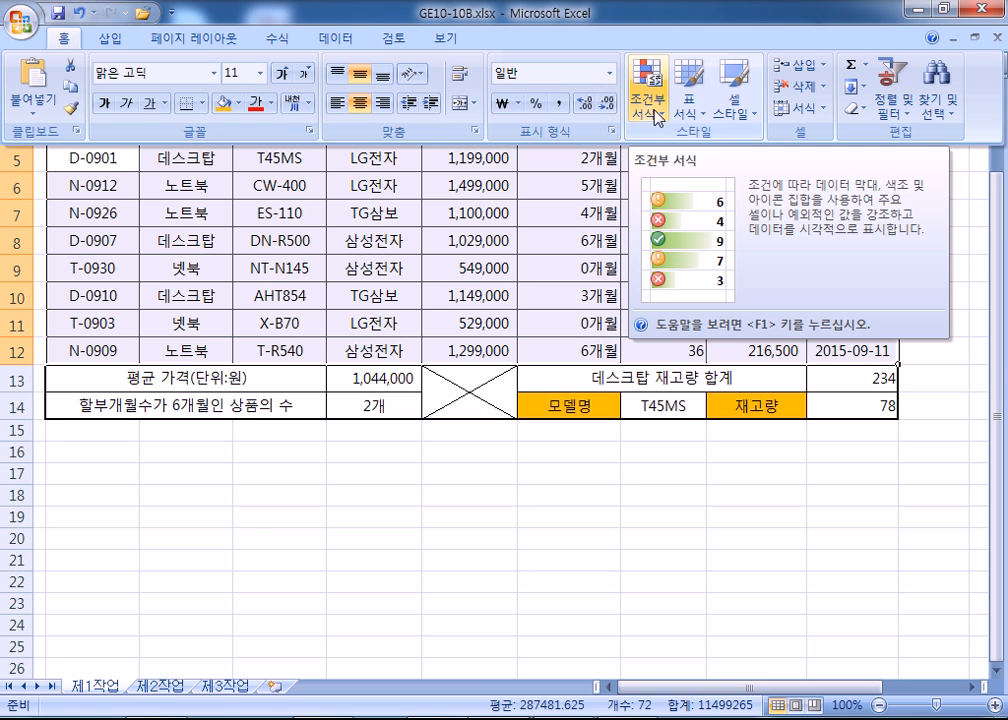
click(656, 116)
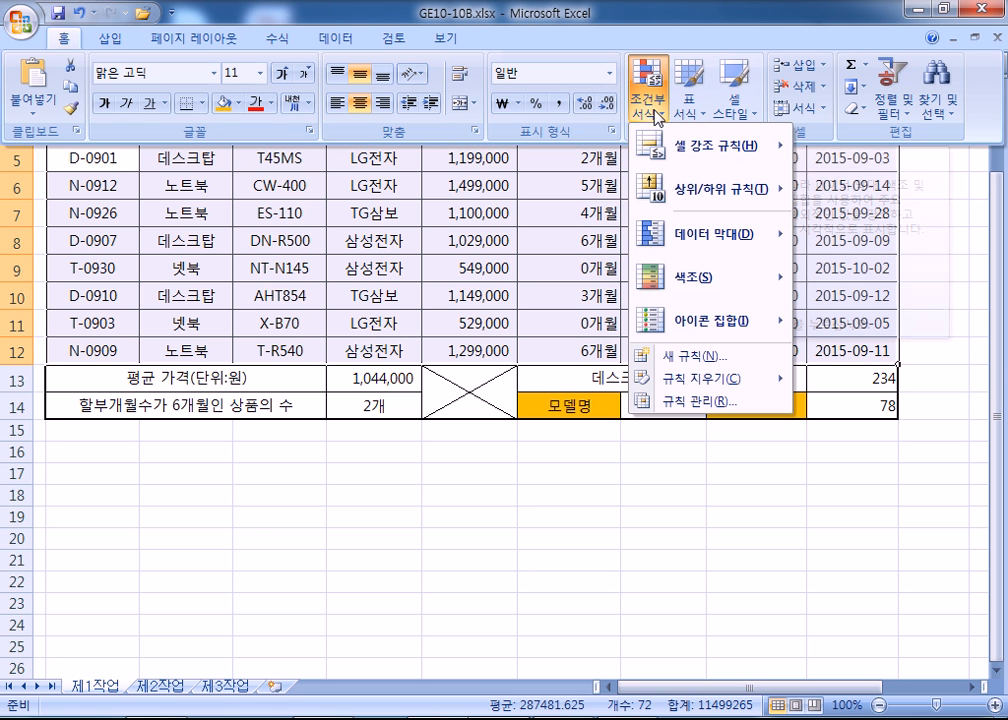
click(693, 357)
click(490, 172)
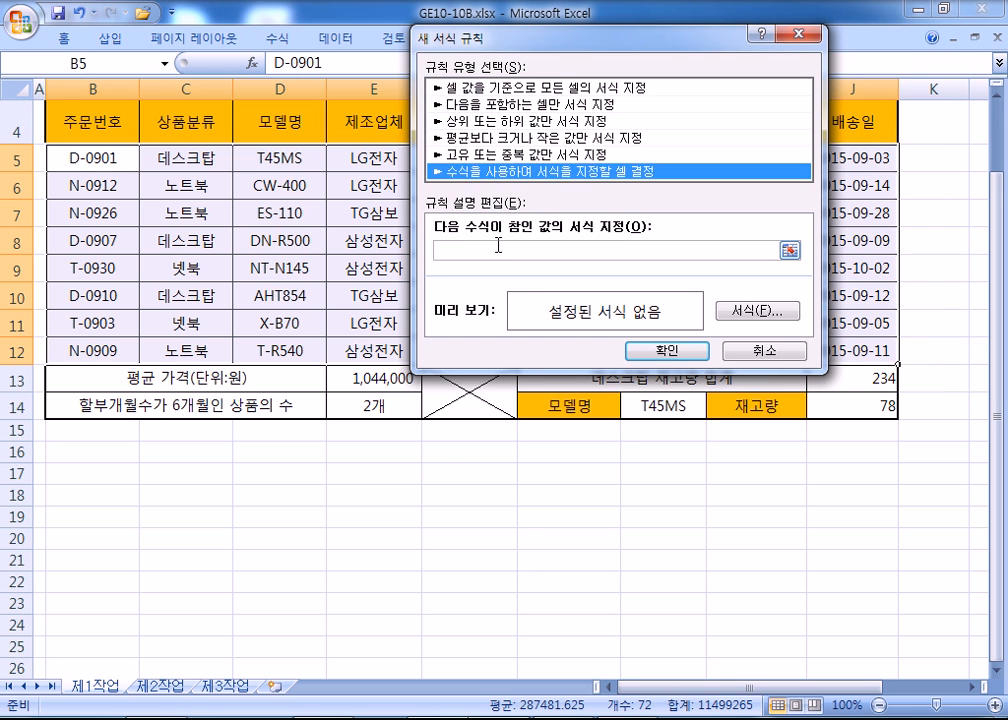
Set the rule's formula to =$H5<=50, locking only the column of the 재고량 reference
drag(527, 47, 856, 65)
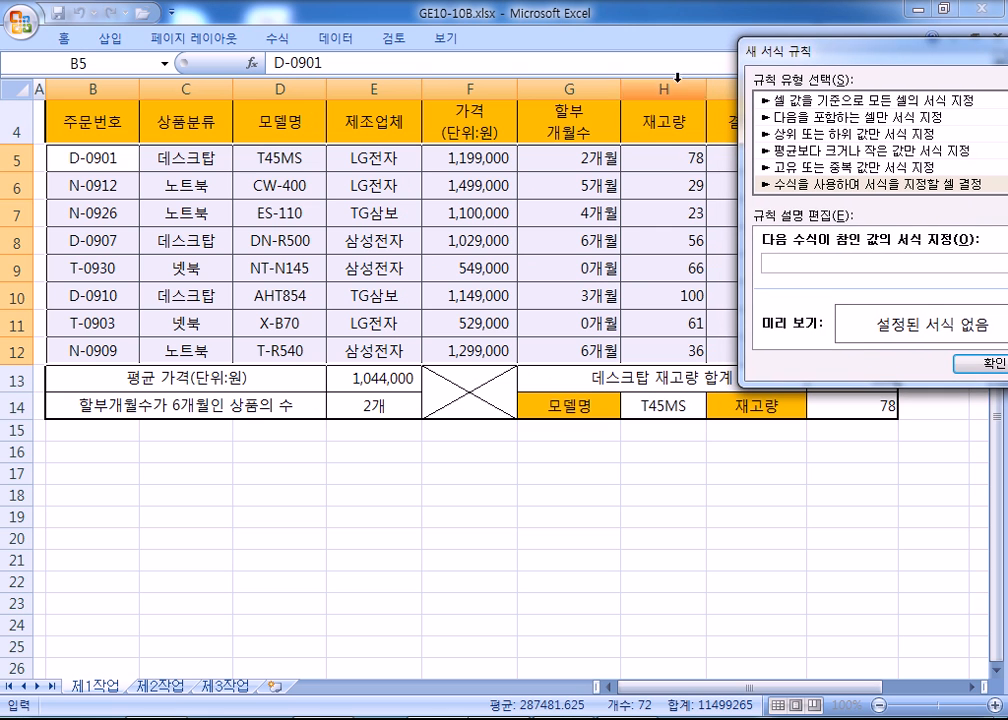
click(668, 158)
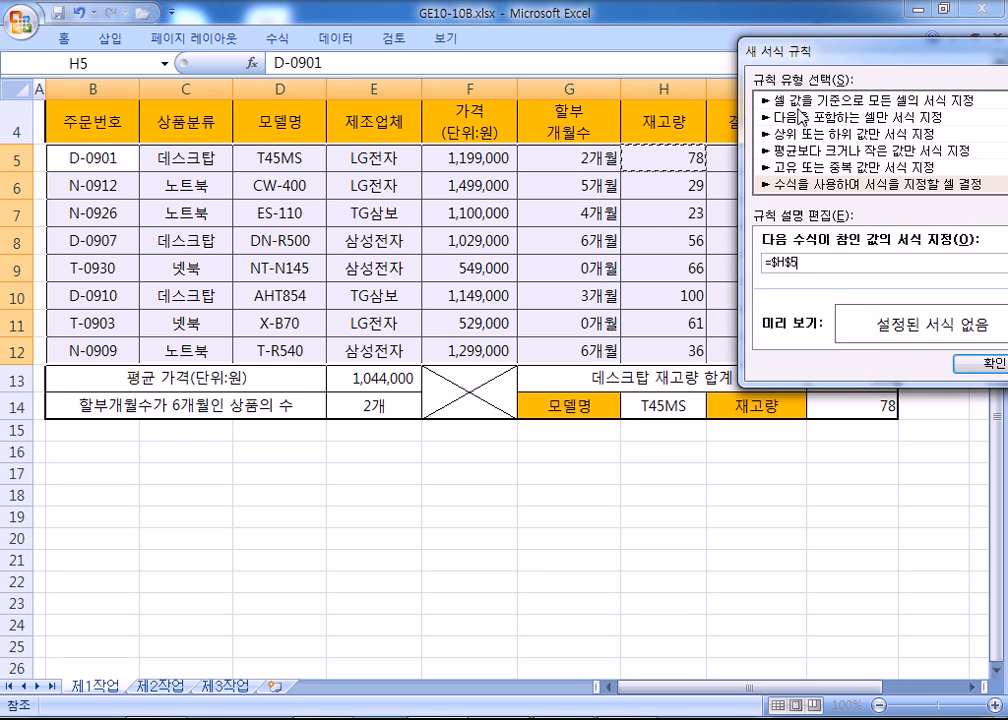
key(F4)
key(F4)
drag(882, 66, 304, 38)
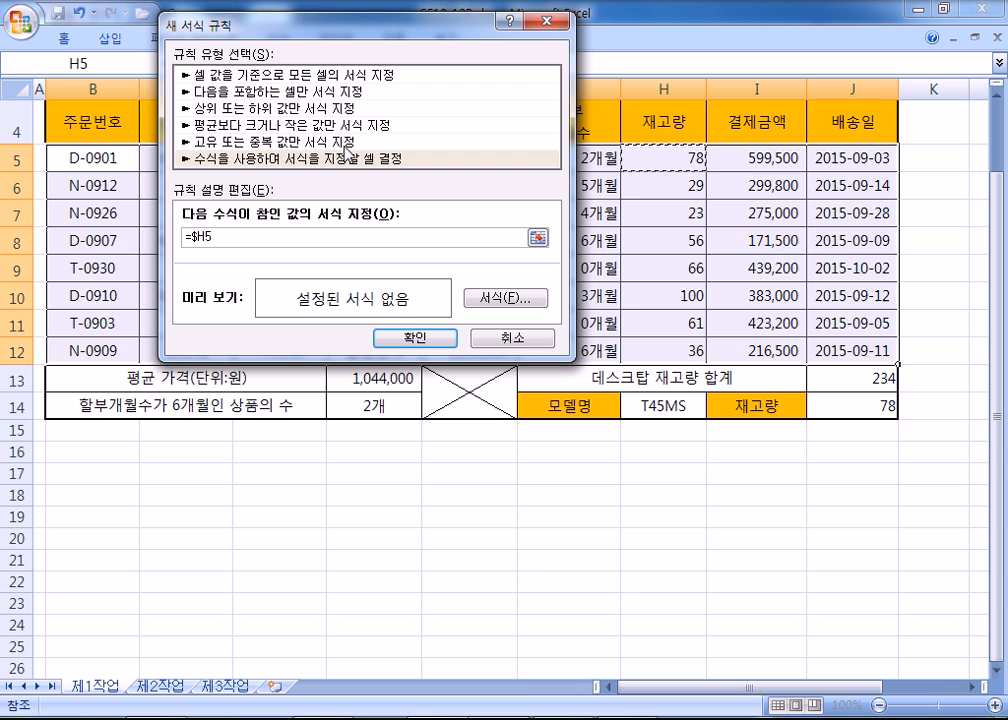
text(<=50)
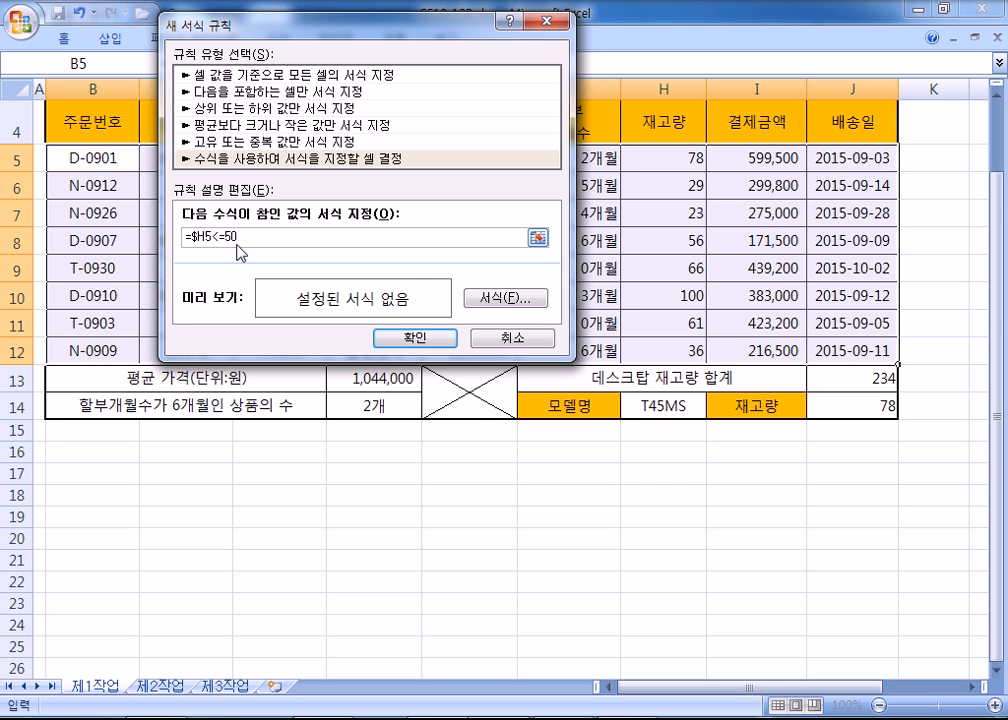
Set the rule's font colour to standard blue
click(507, 298)
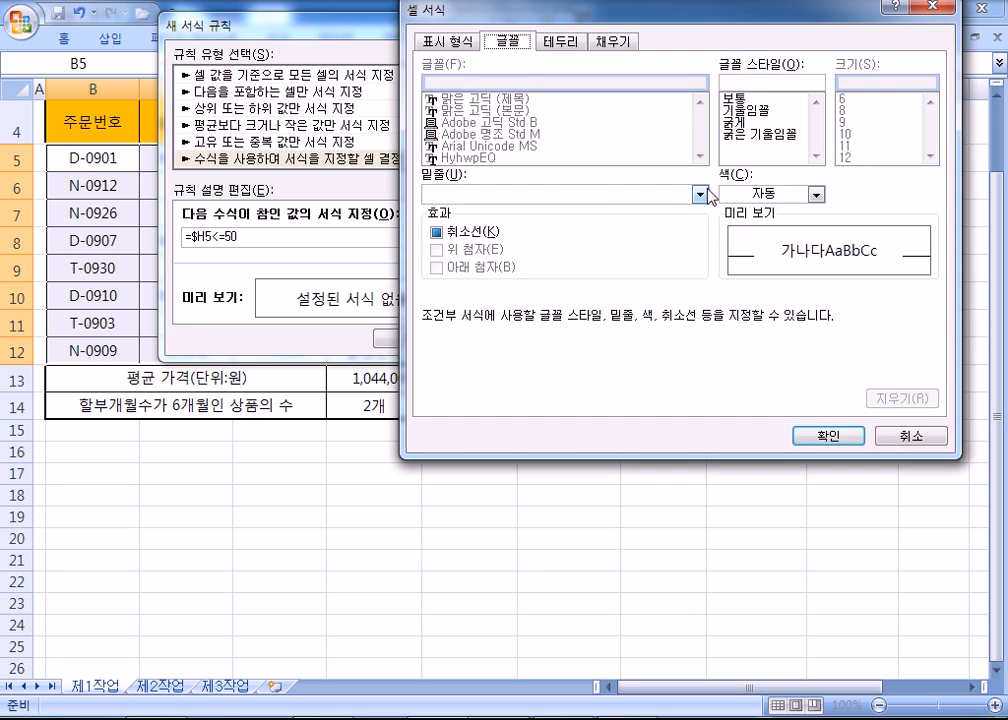
click(757, 196)
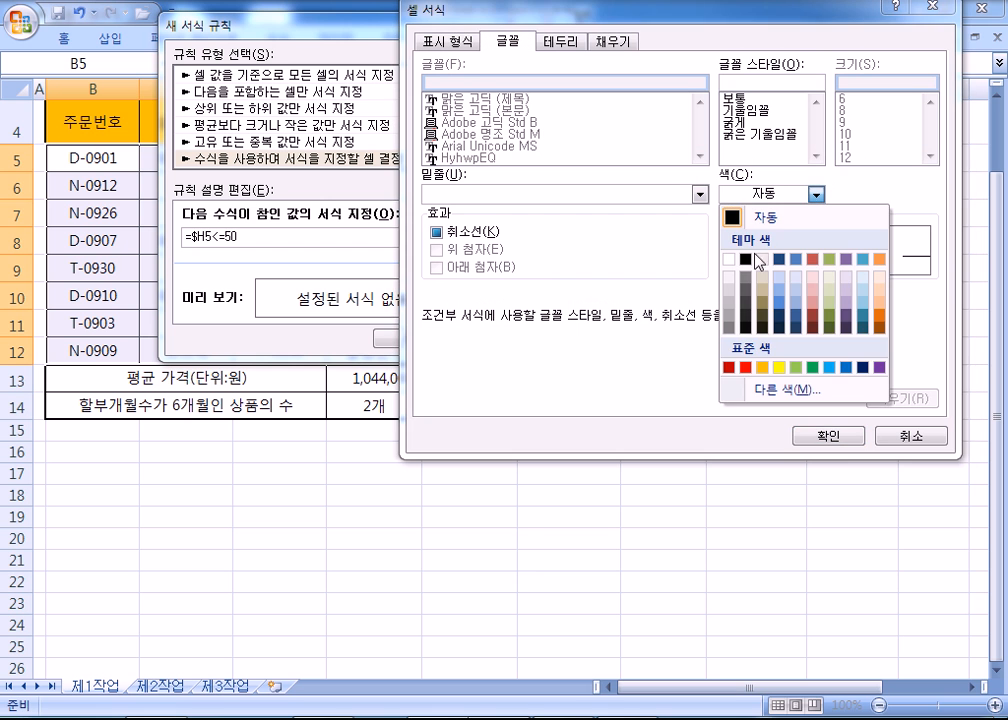
click(846, 367)
click(829, 437)
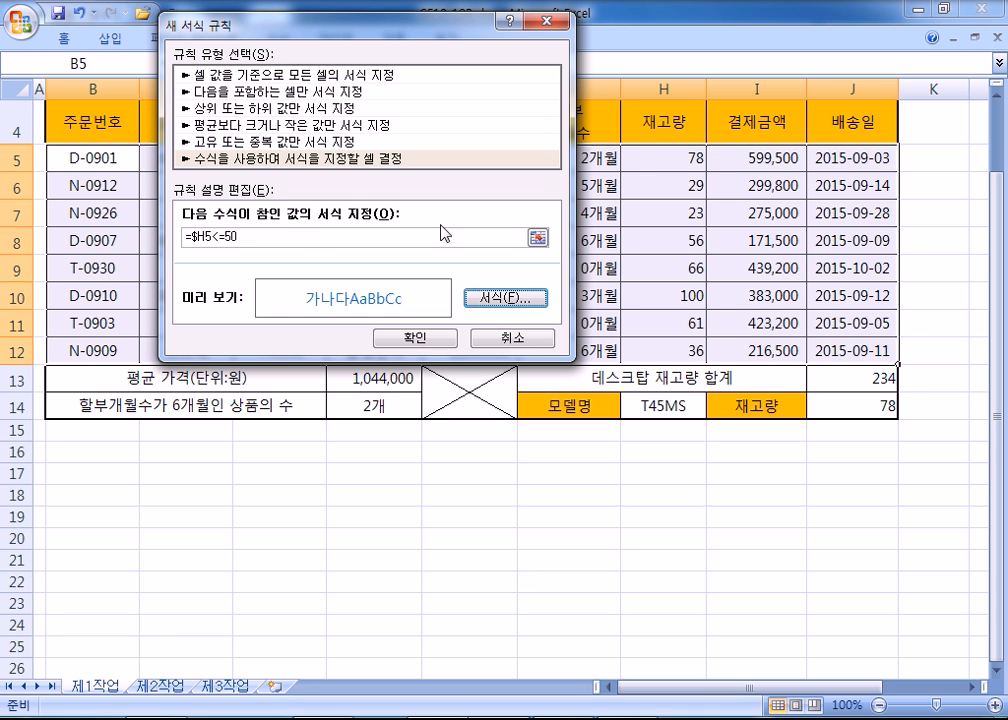
Try picking cell H5 again inside the rule's formula and cycling its reference type
click(210, 237)
text(+)
click(650, 157)
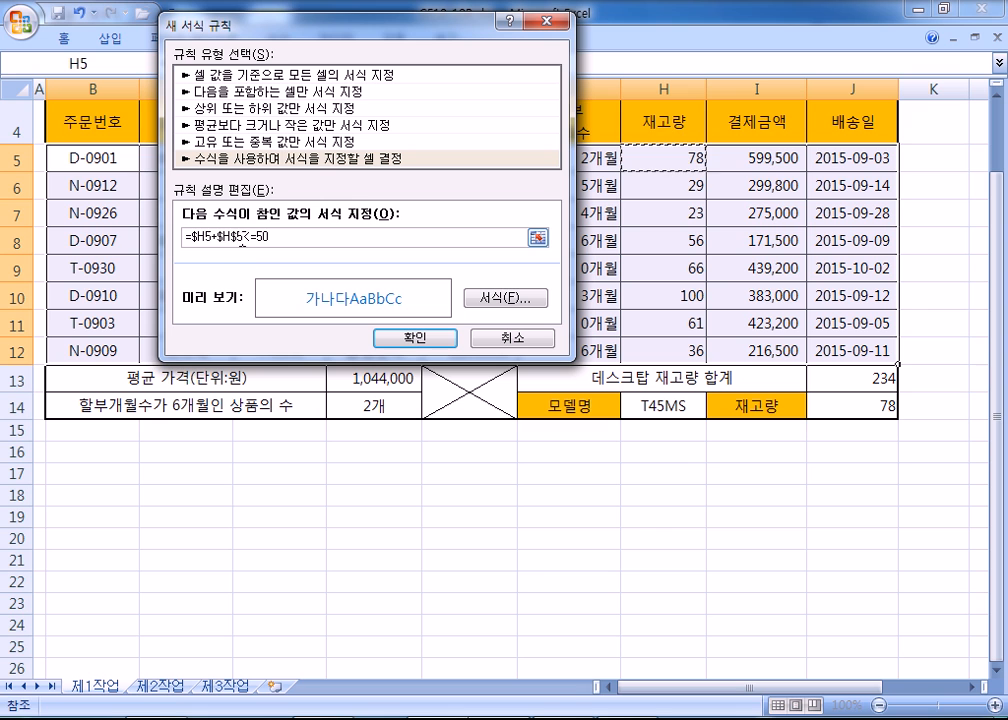
drag(241, 238, 187, 238)
click(668, 161)
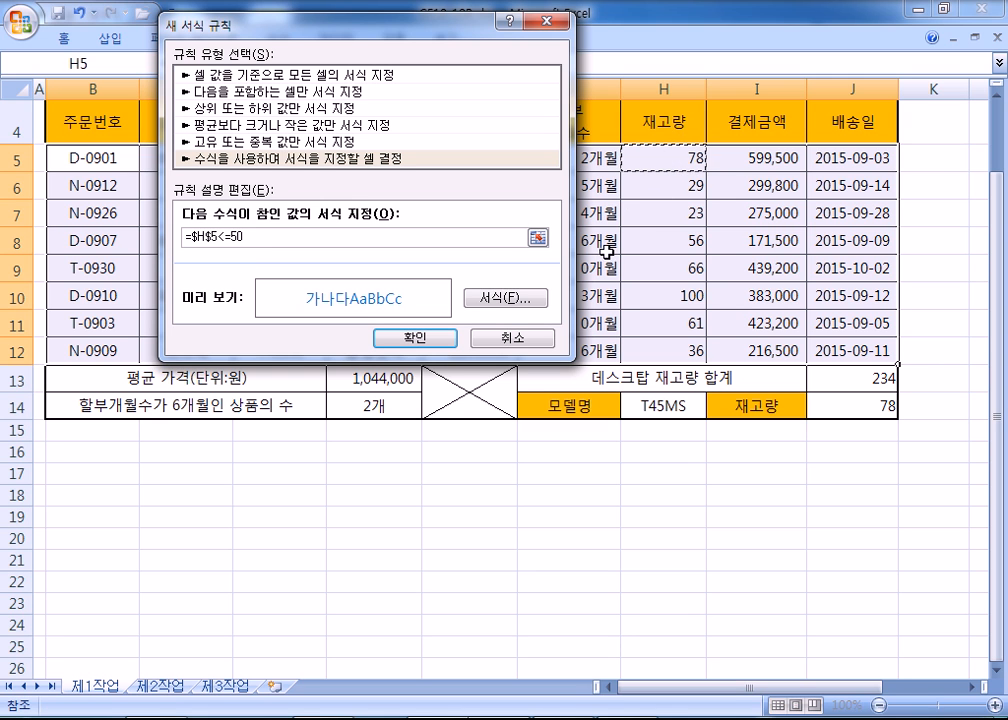
key(F4)
key(F4)
key(BackSpace)
key(BackSpace)
key(BackSpace)
key(BackSpace)
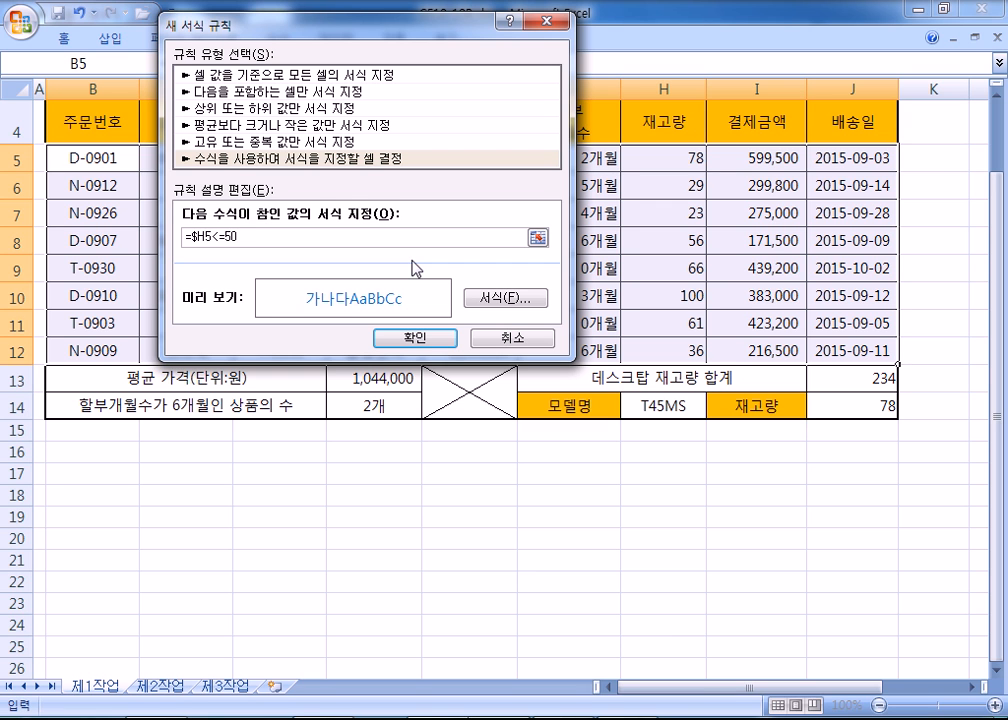
Pick H5 again as the mixed reference $H5 in the rule's formula and apply the rule to the table
drag(213, 243, 93, 240)
click(680, 152)
key(F4)
key(F4)
click(415, 339)
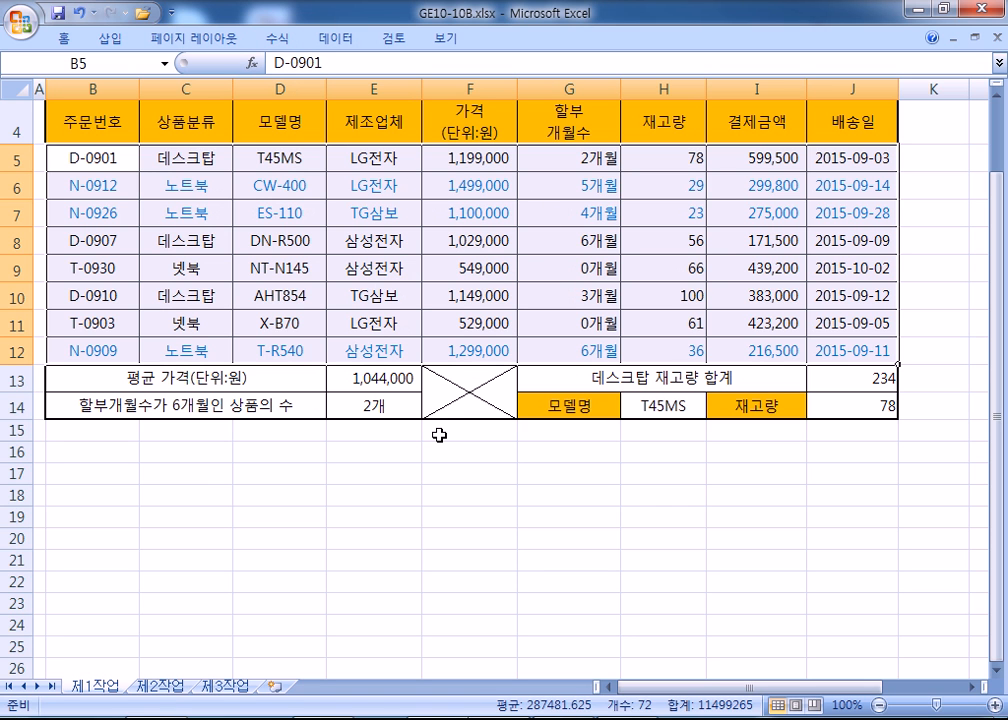
click(153, 438)
click(172, 454)
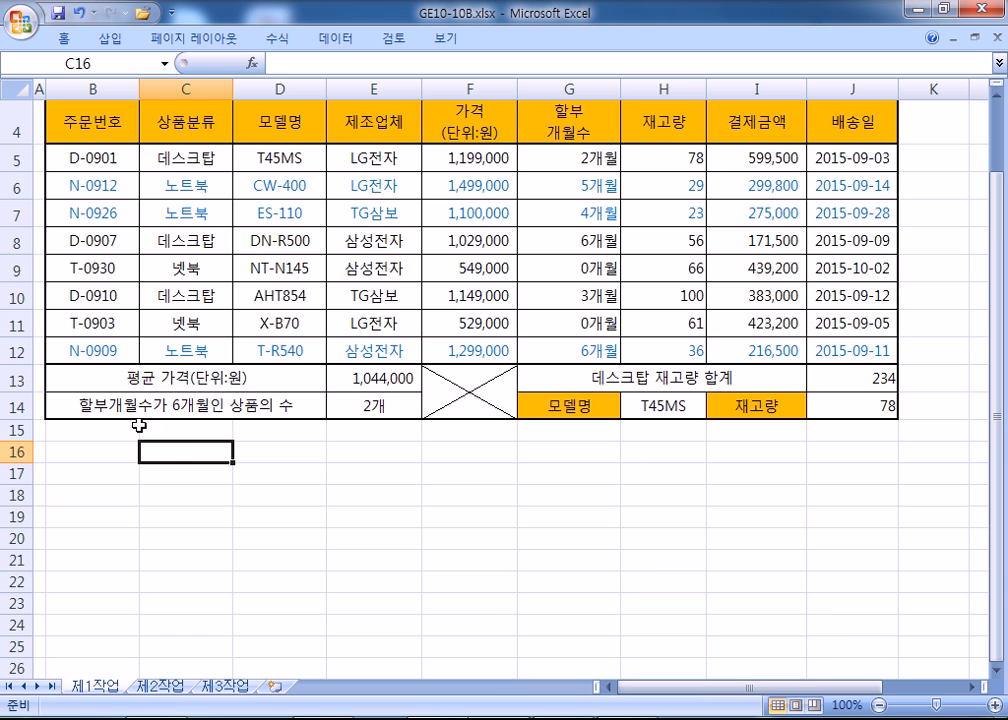
Copy B4:H12 from the 제1작업 sheet and paste only its column widths starting at column B of the 제2작업 sheet
click(107, 117)
scroll(81, 112, up, 1)
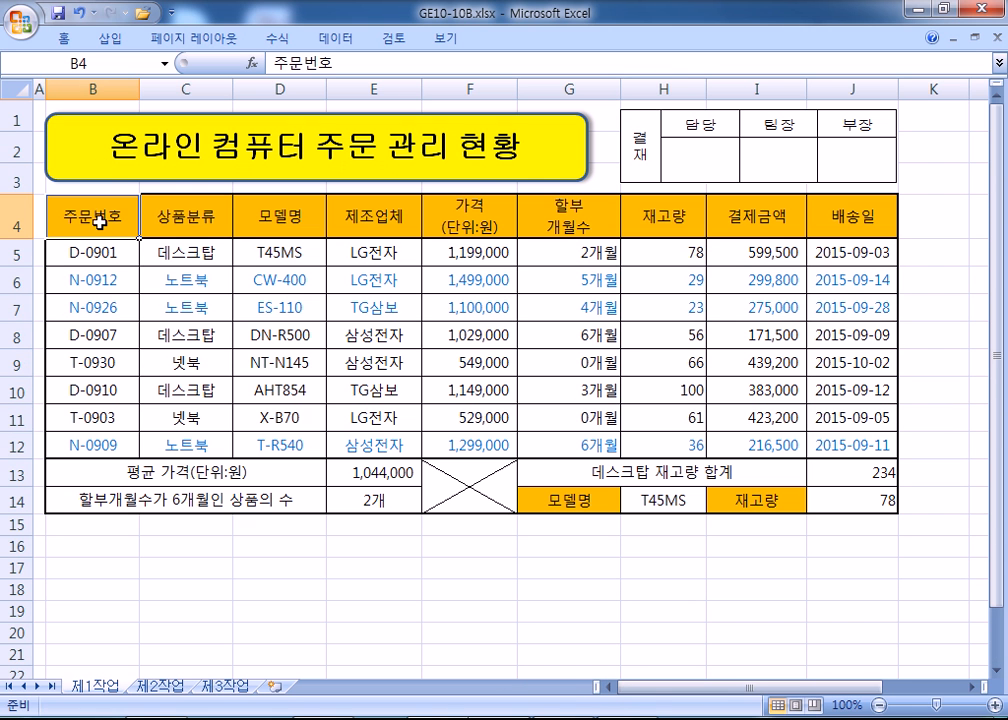
drag(83, 216, 643, 433)
key(ctrl+c)
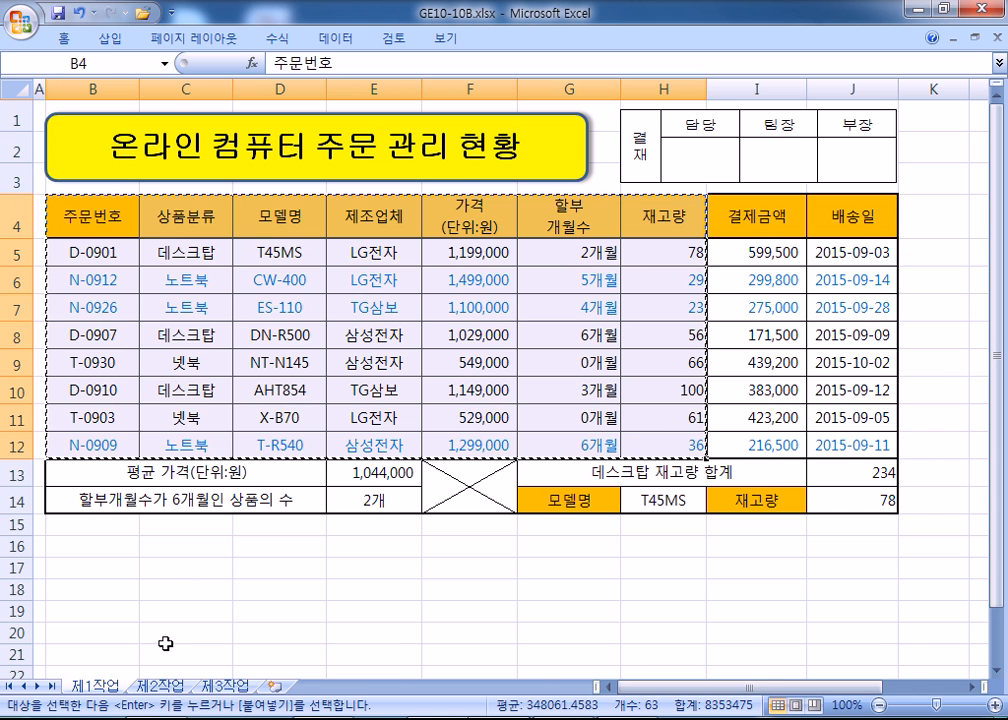
click(170, 688)
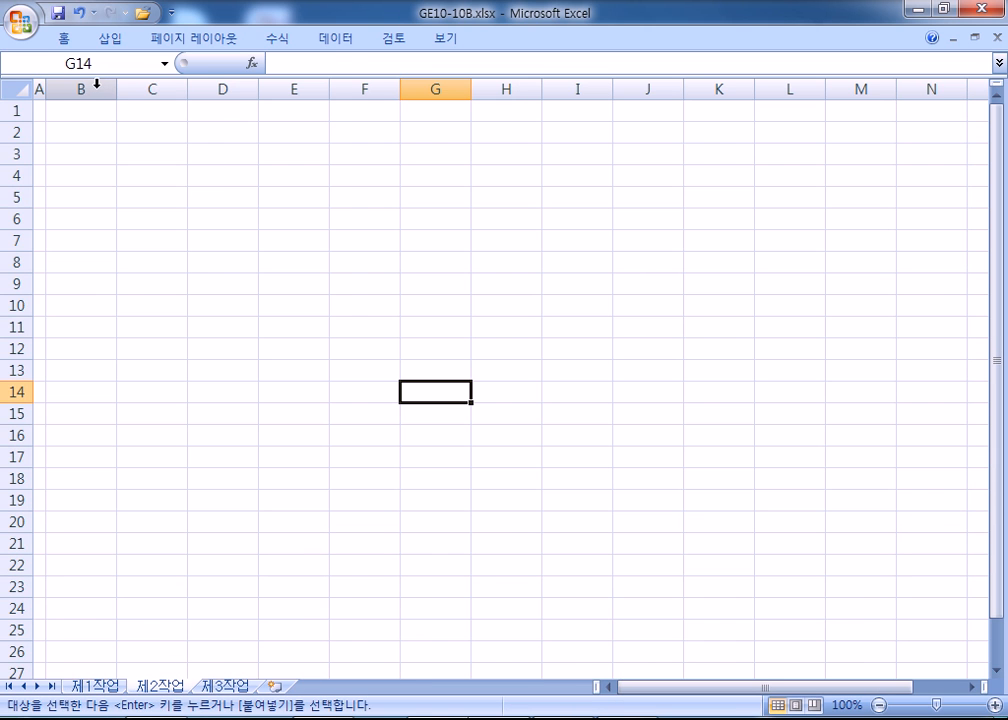
right_click(97, 90)
click(162, 171)
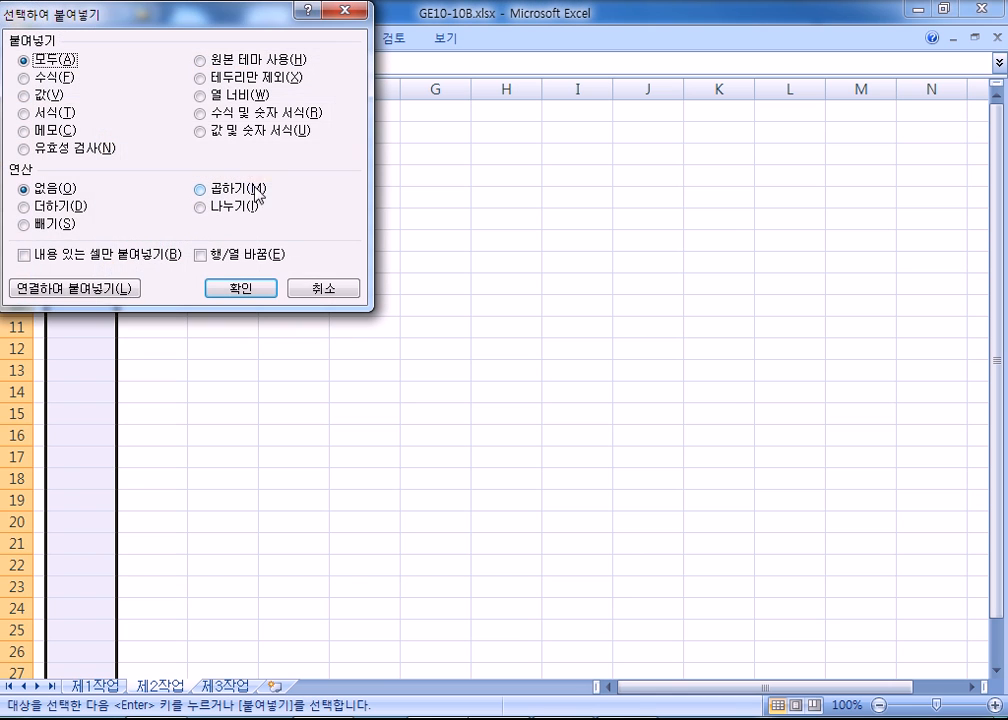
click(202, 95)
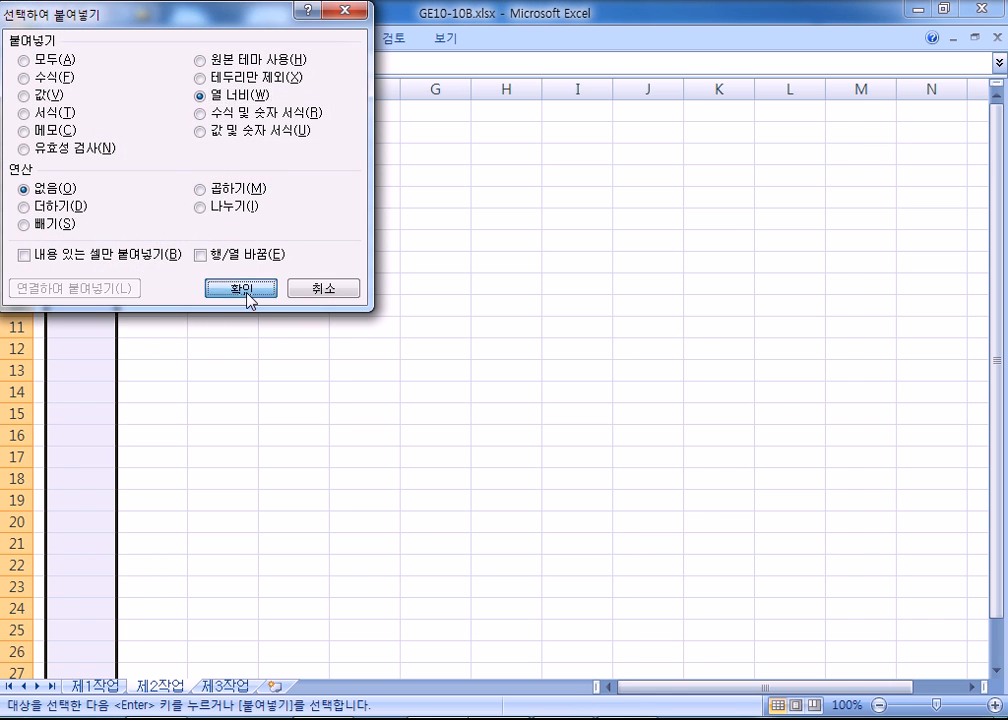
click(249, 291)
Paste the copied table at cell B2 of the 제2작업 sheet
click(101, 116)
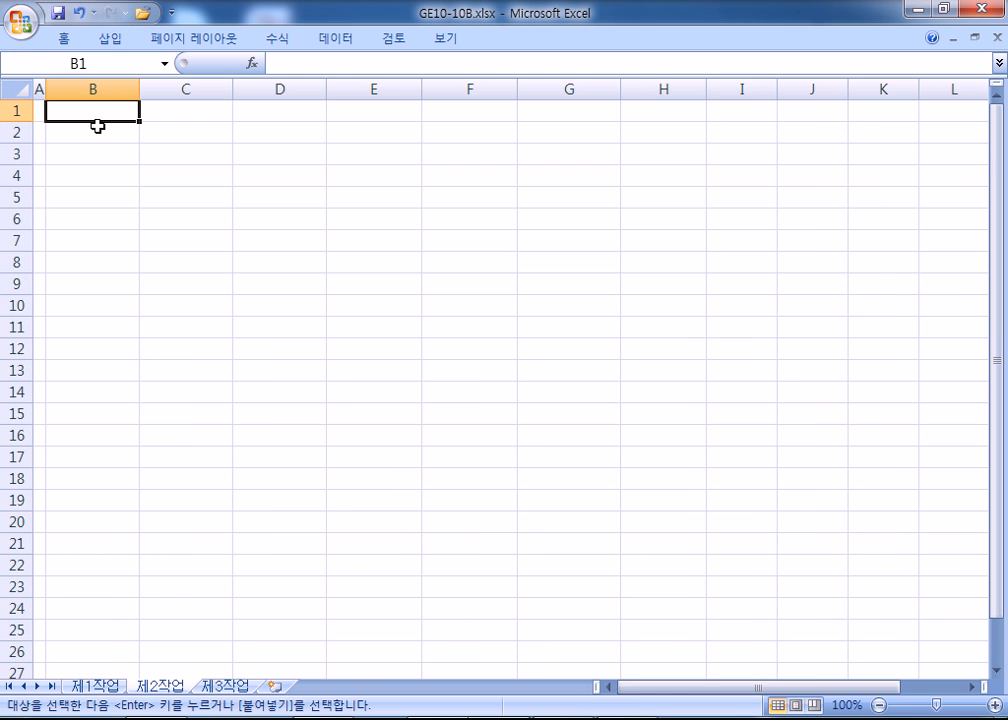
click(103, 130)
key(ctrl+v)
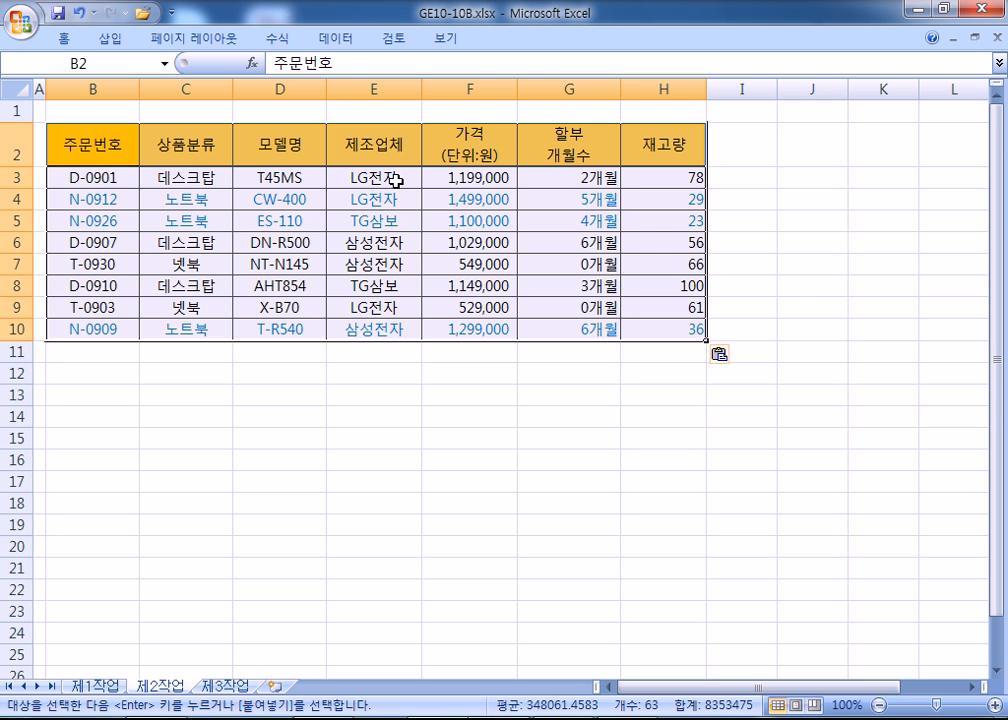
Delete columns B through J on the 제2작업 sheet and return to the 제1작업 sheet
click(95, 686)
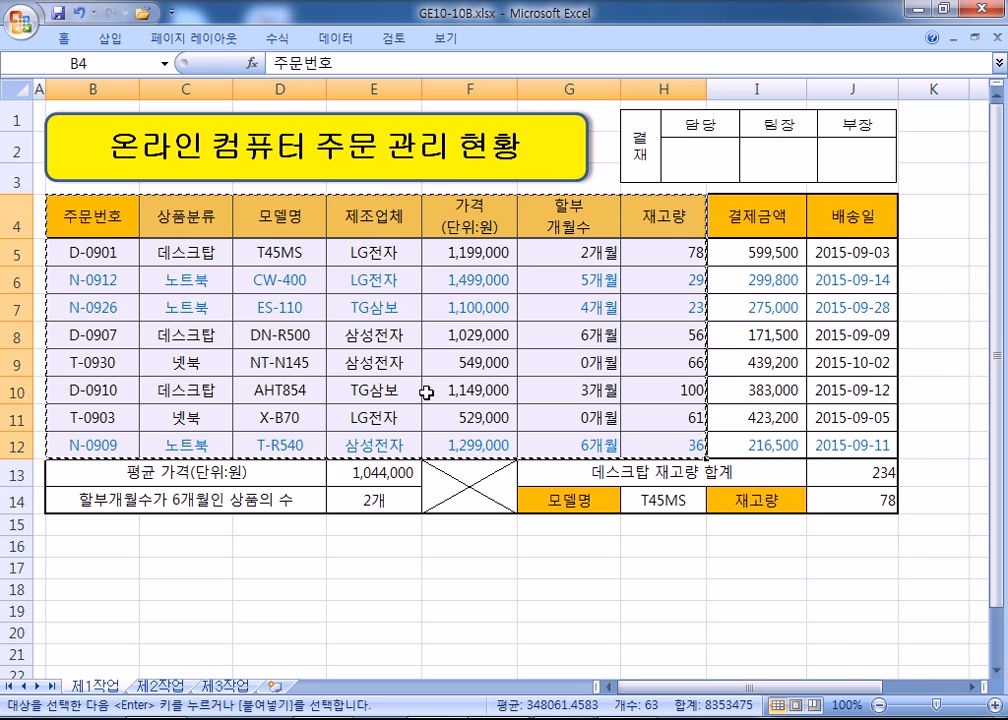
click(160, 686)
drag(76, 89, 790, 89)
right_click(741, 90)
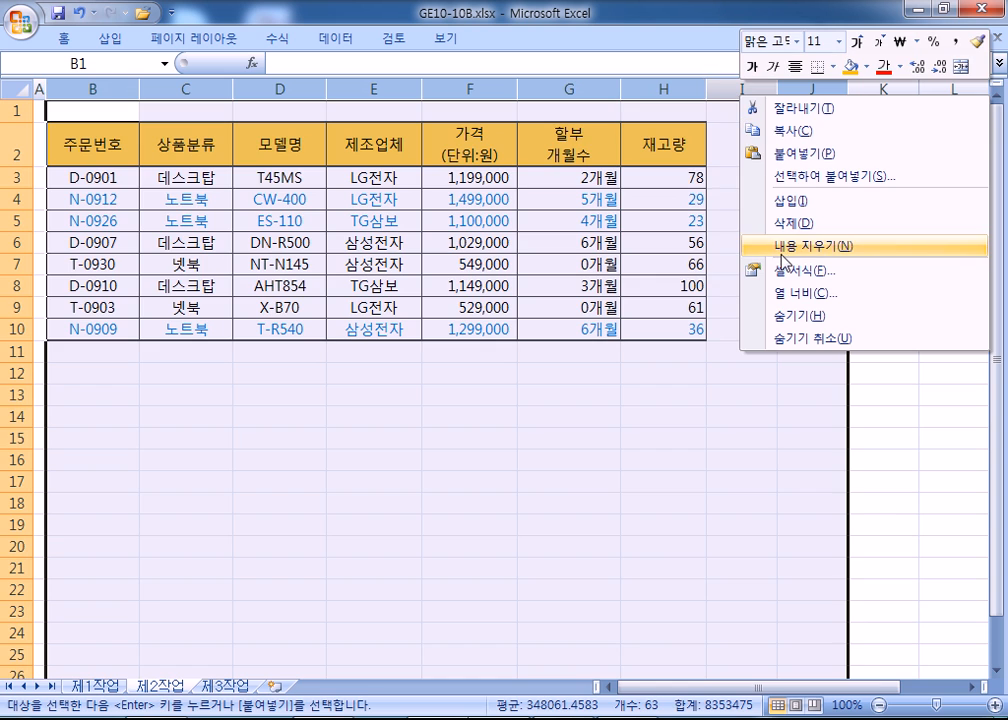
click(787, 224)
click(81, 89)
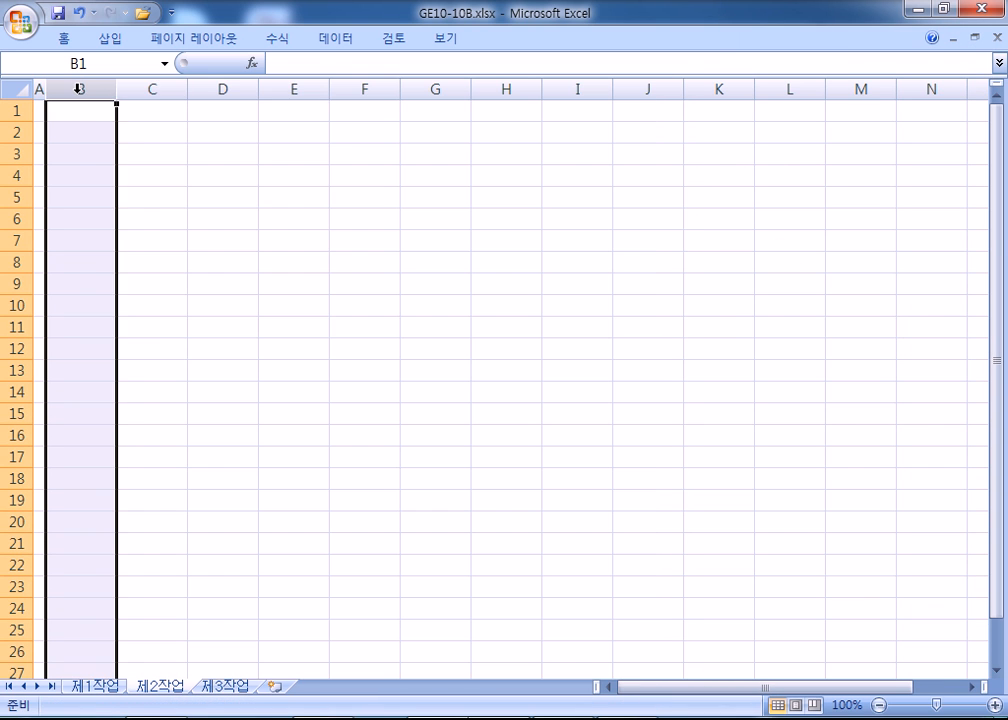
right_click(81, 90)
key(alt+Tab)
key(alt+Tab)
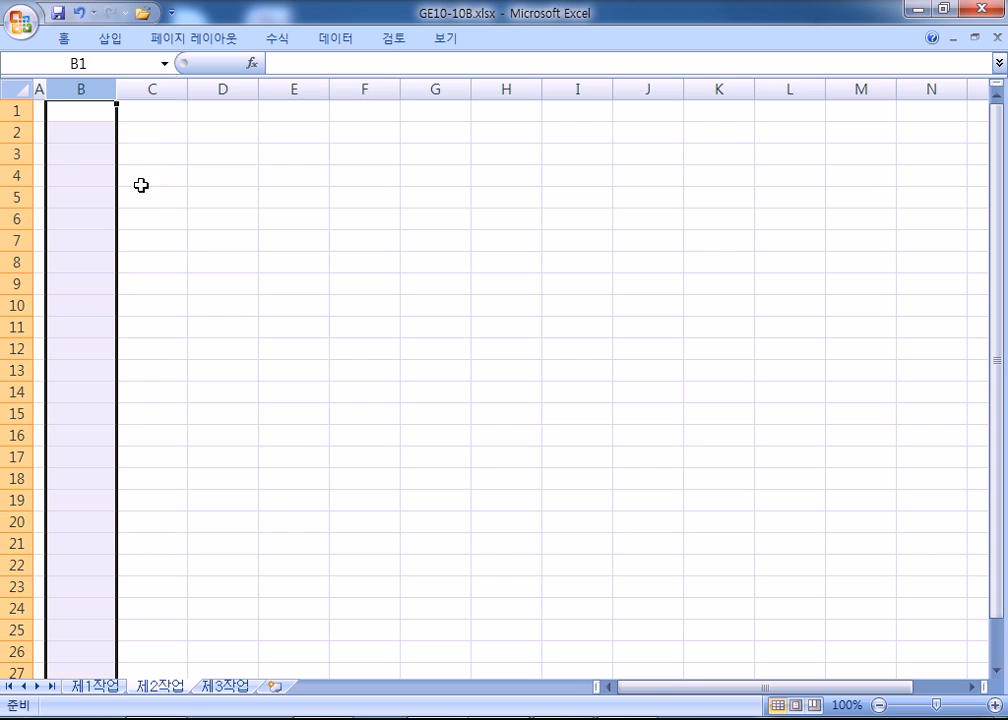
click(97, 687)
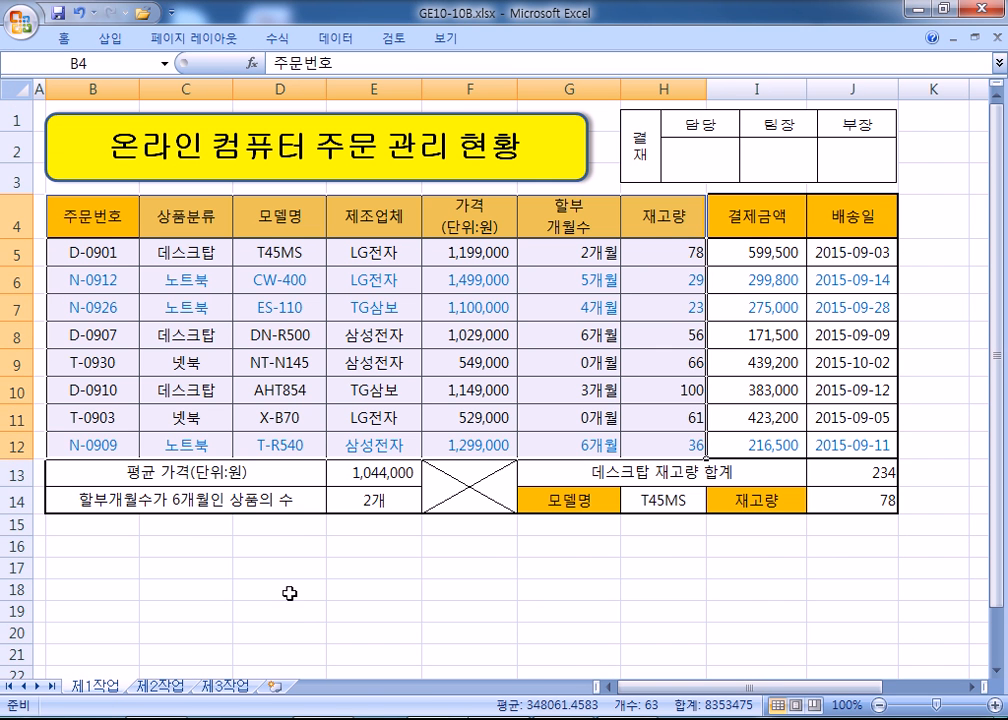
Paste the column widths of 제1작업's B4:H12 from column B of the 제2작업 sheet, and paste the table itself at B2
key(ctrl+c)
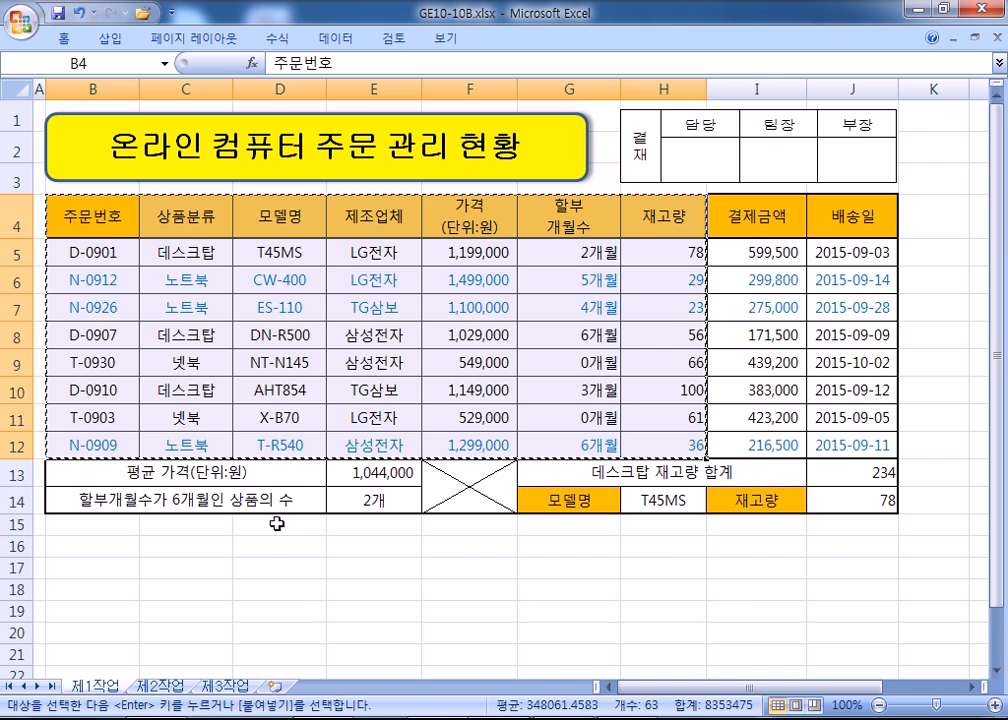
click(160, 686)
right_click(81, 88)
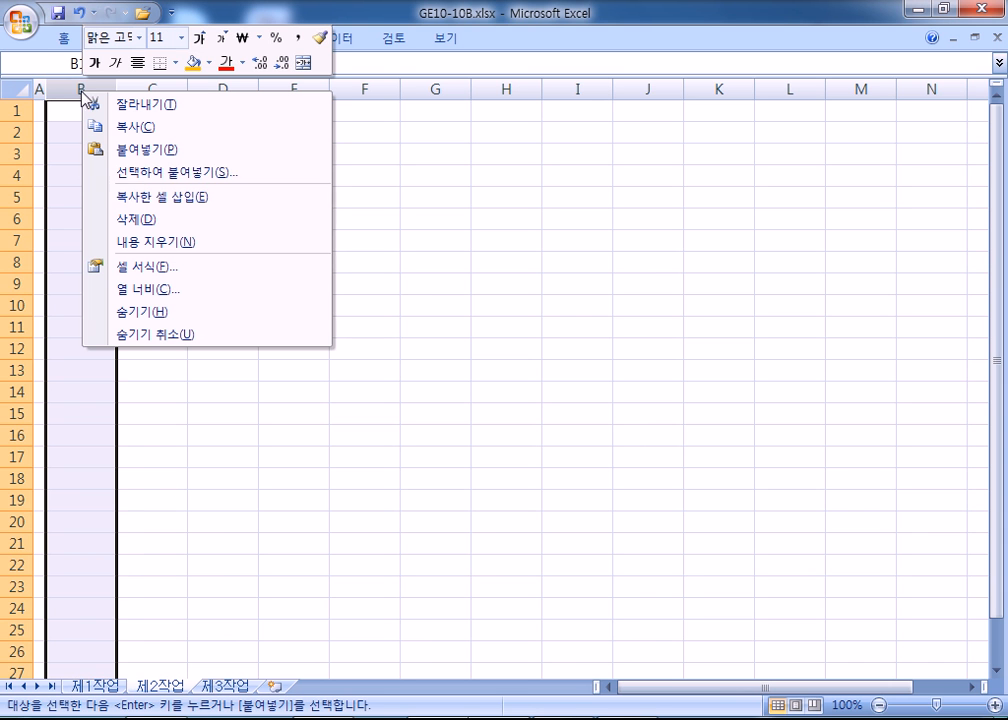
click(148, 173)
click(218, 92)
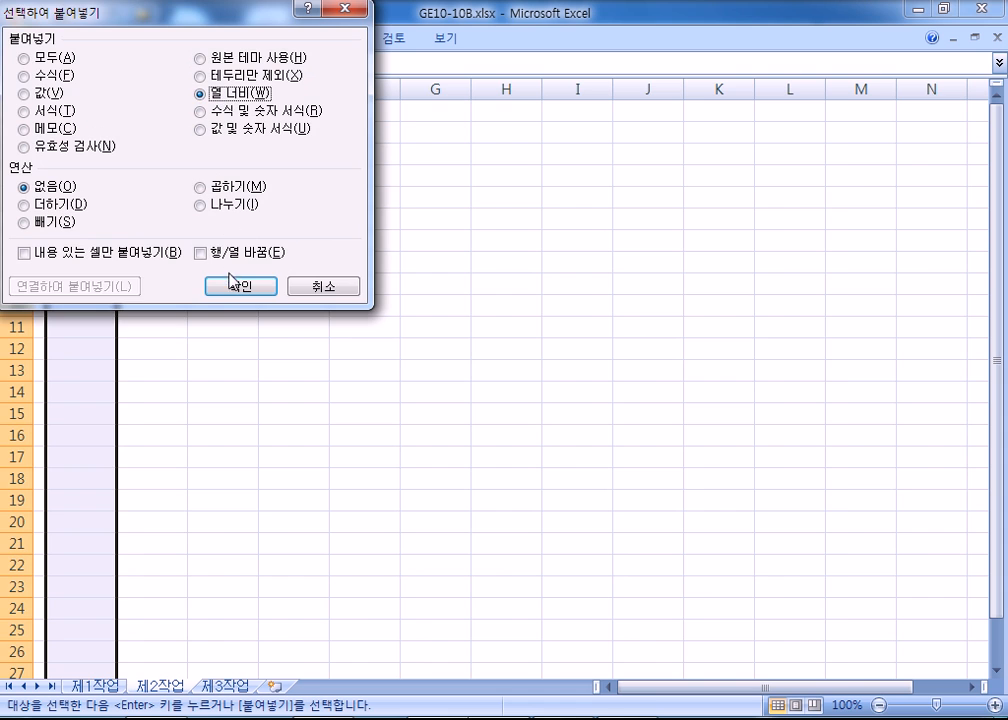
click(228, 286)
click(92, 128)
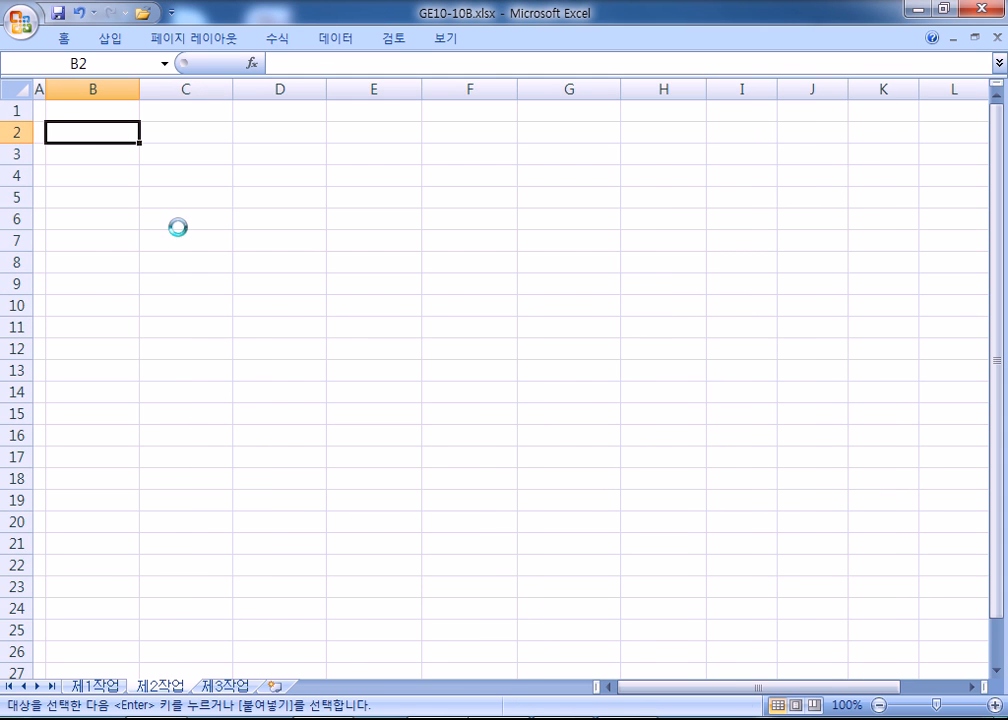
key(ctrl+v)
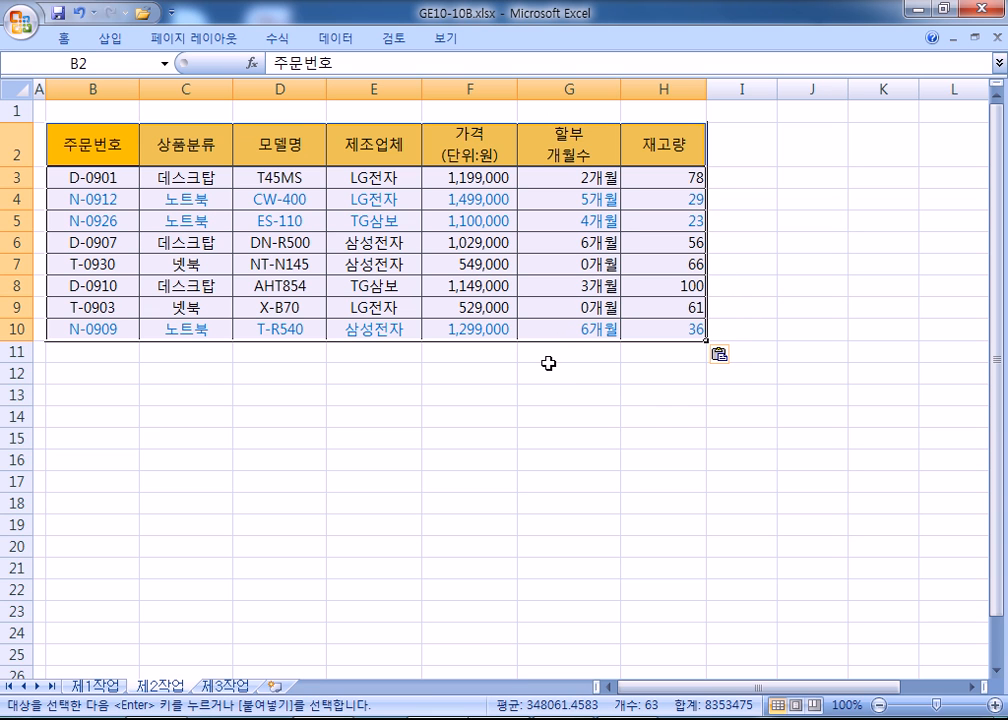
Copy the 상품분류 header and a 넷북 cell from the table to B13:B14 as the first filter condition
click(192, 148)
ctrl+click(200, 263)
key(ctrl+c)
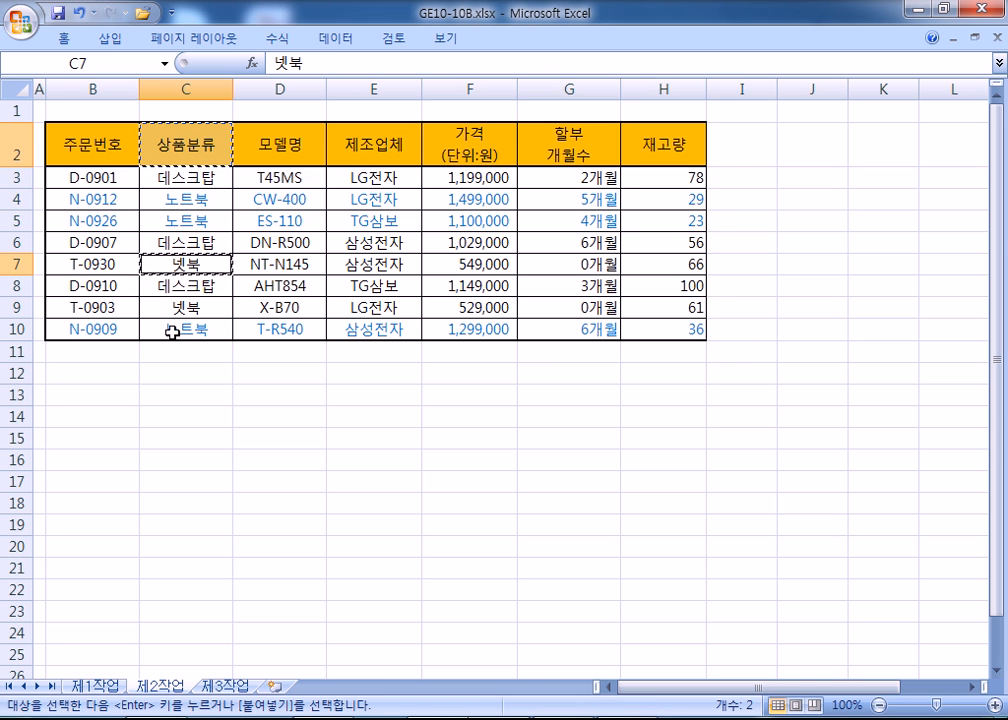
click(104, 391)
key(ctrl+v)
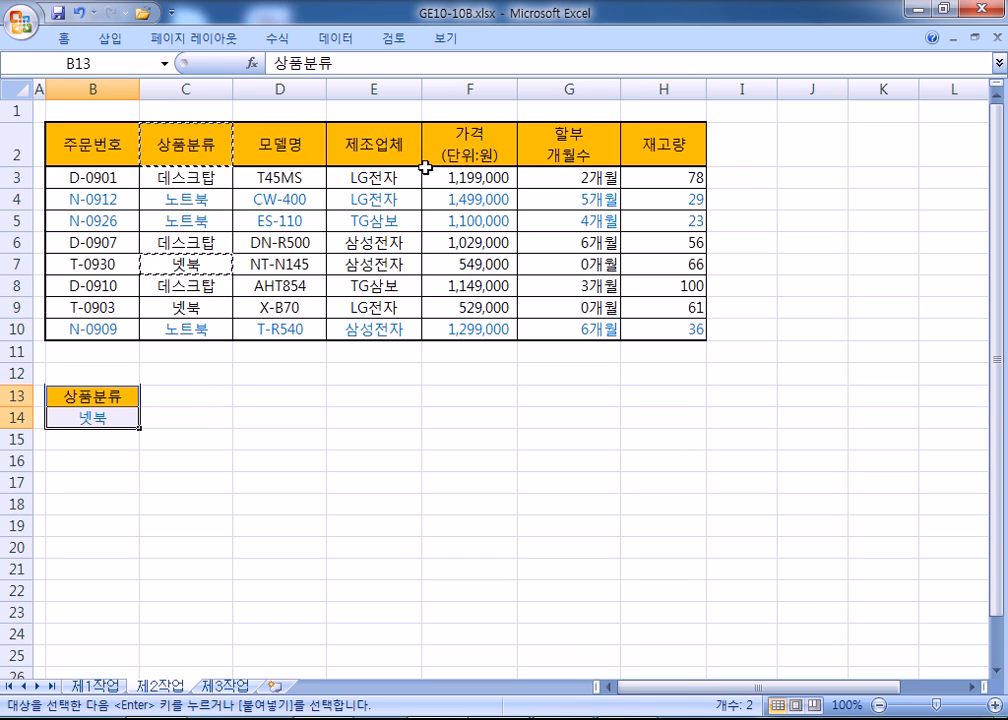
Copy the 재고량 header to C13 and enter >=100 in C15 as an OR condition
click(657, 140)
key(ctrl+c)
click(205, 395)
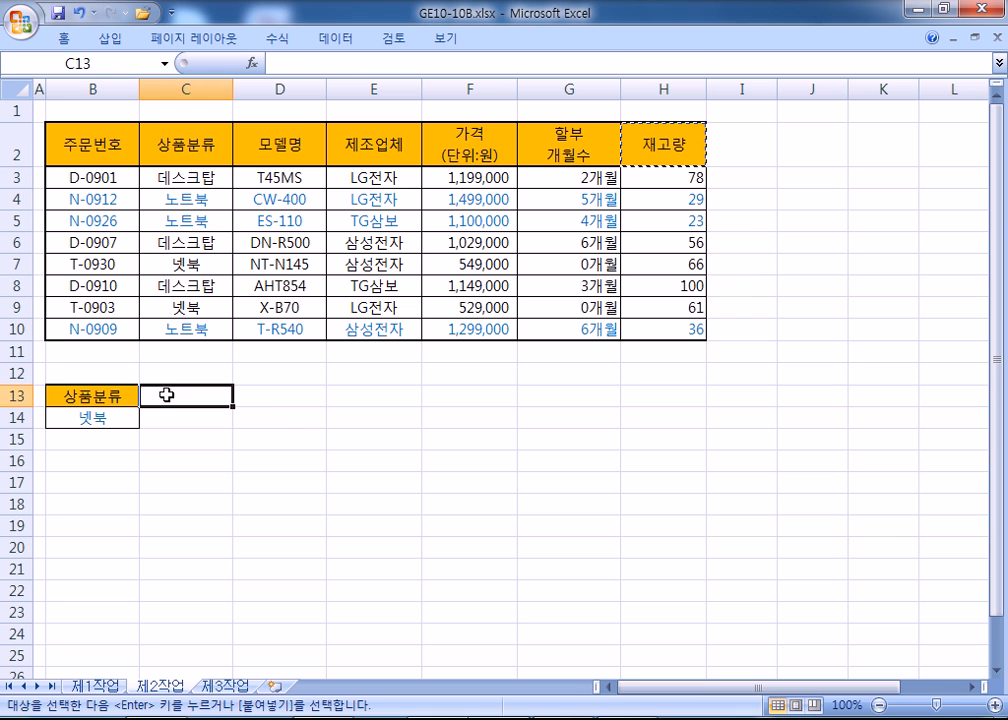
key(ctrl+v)
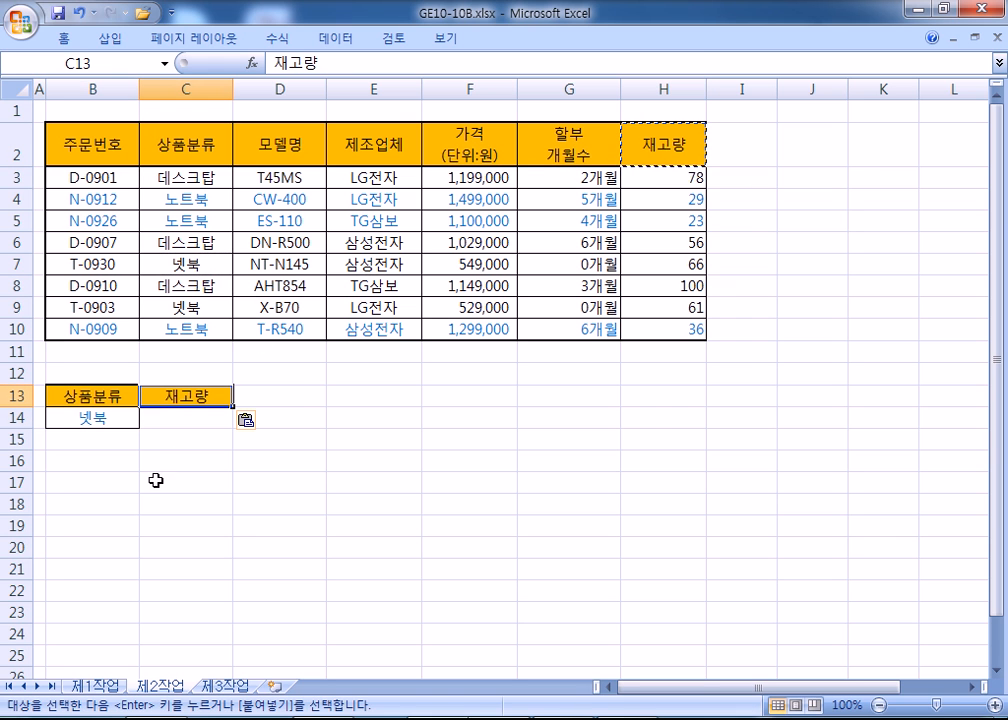
click(185, 439)
text(>=1000)
key(Return)
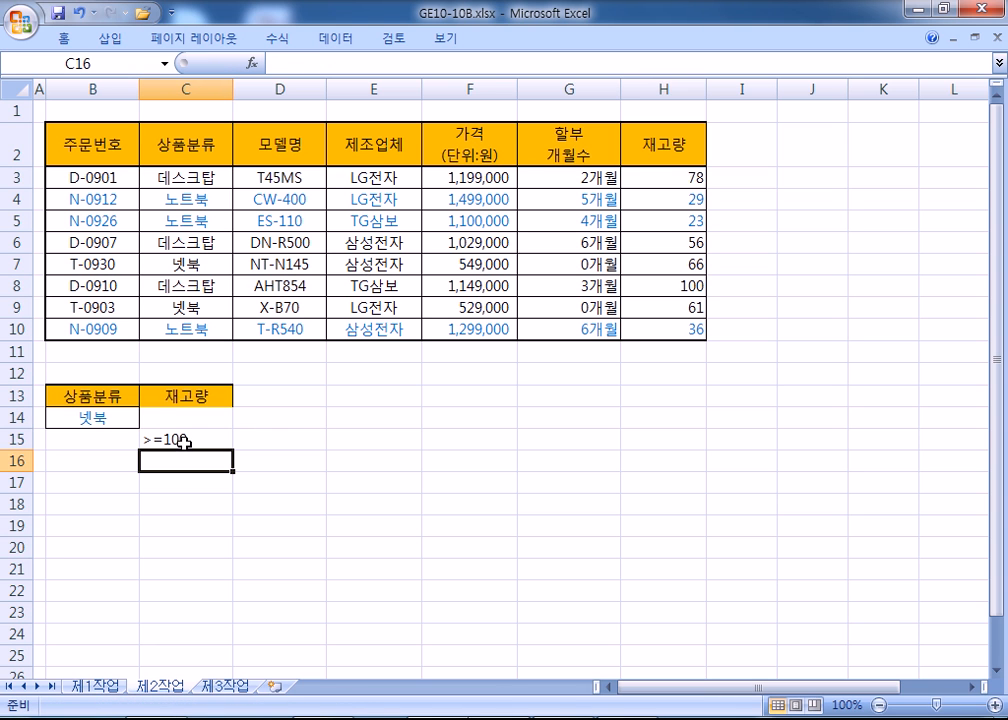
drag(112, 396, 112, 421)
click(112, 421)
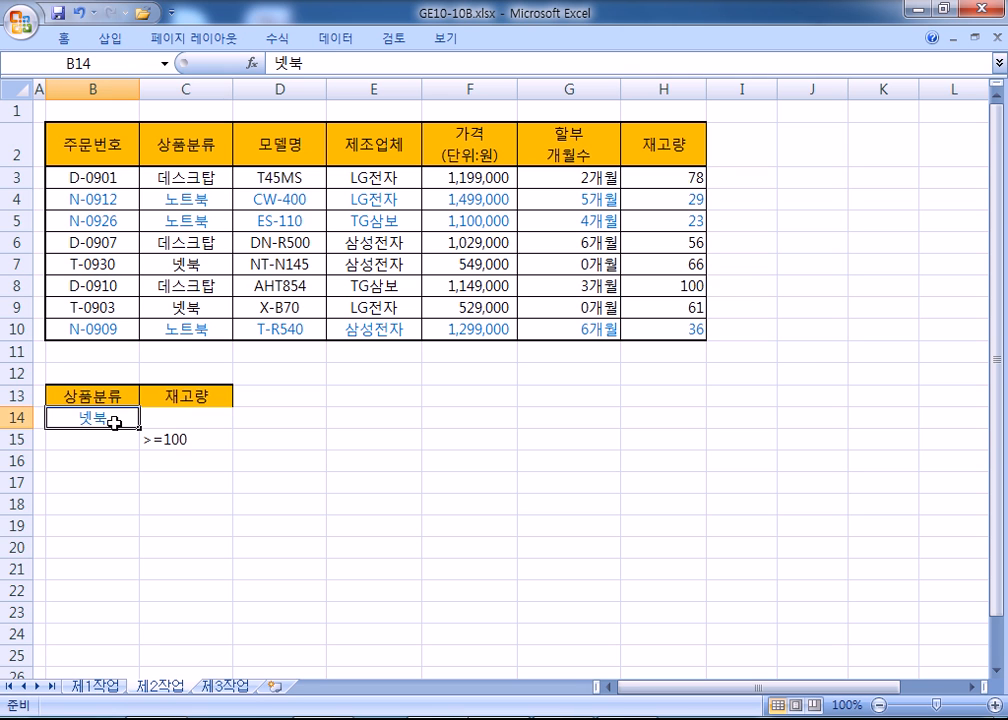
click(192, 400)
click(174, 440)
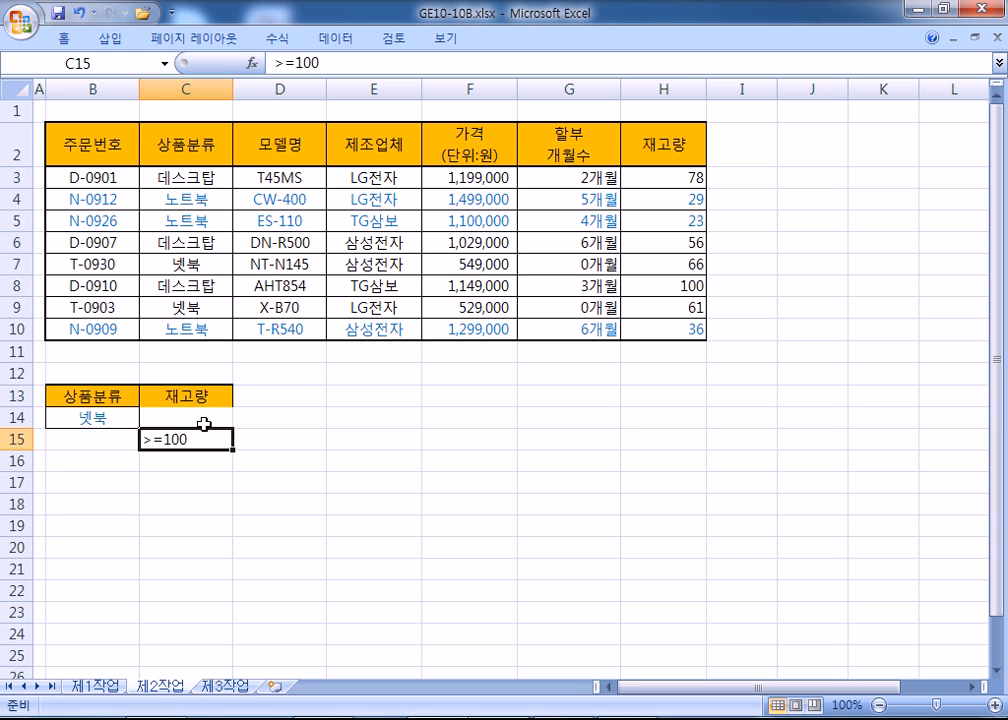
Copy the criteria range B13:C15 and paste it at F13
drag(81, 394, 179, 439)
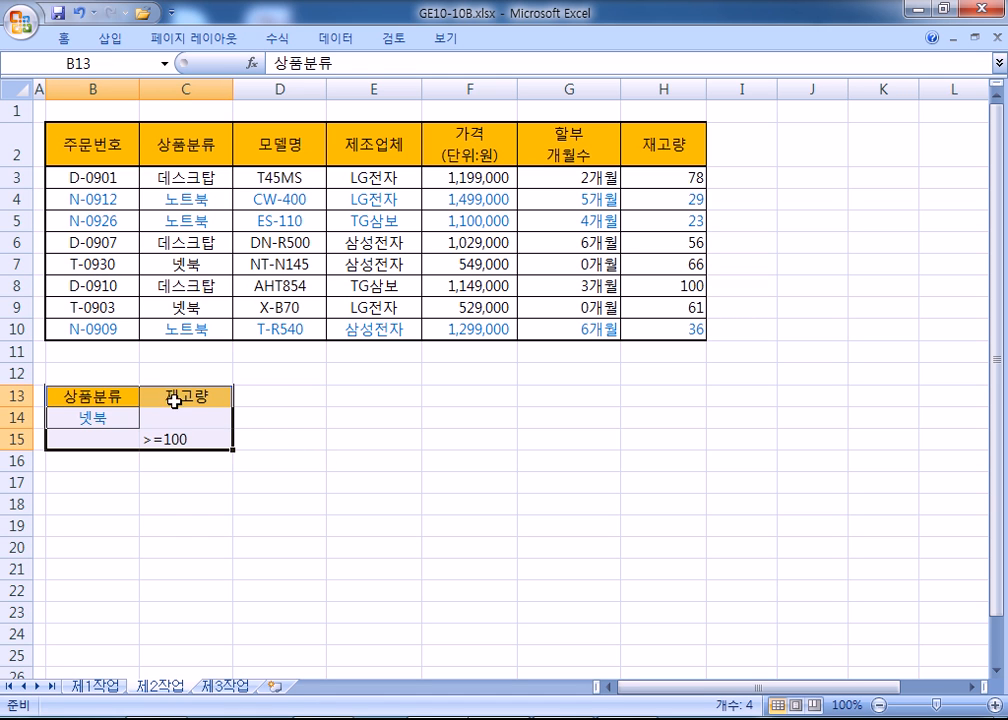
key(ctrl+c)
click(449, 393)
key(ctrl+v)
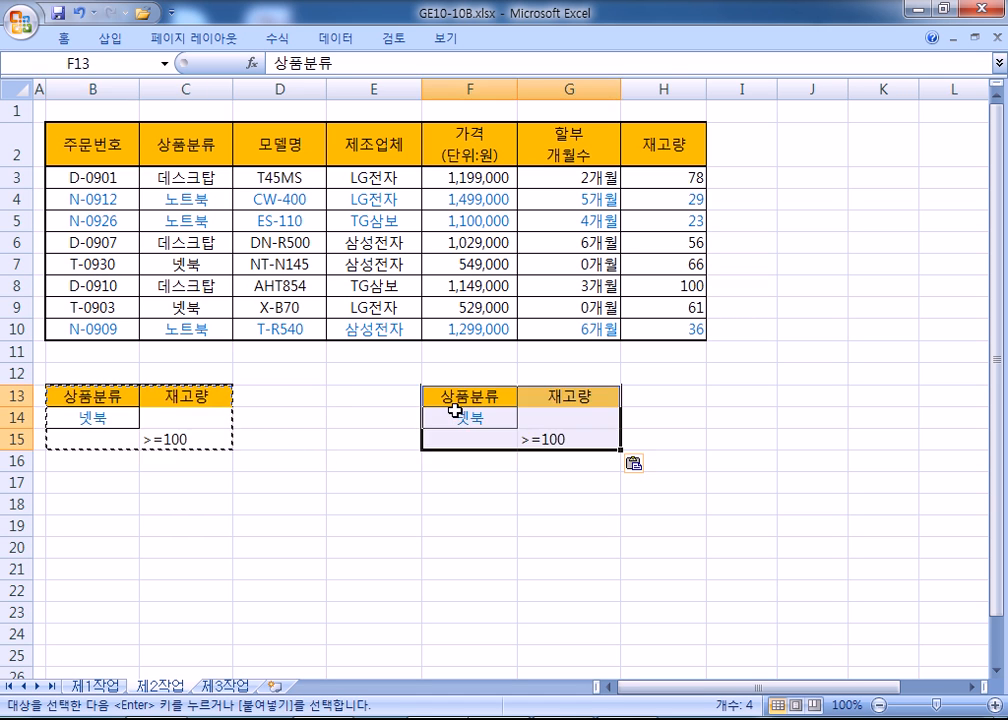
key(Escape)
Replace the condition in G15 with the formula =H3>=100 and clear the 재고량 header in G13
click(545, 439)
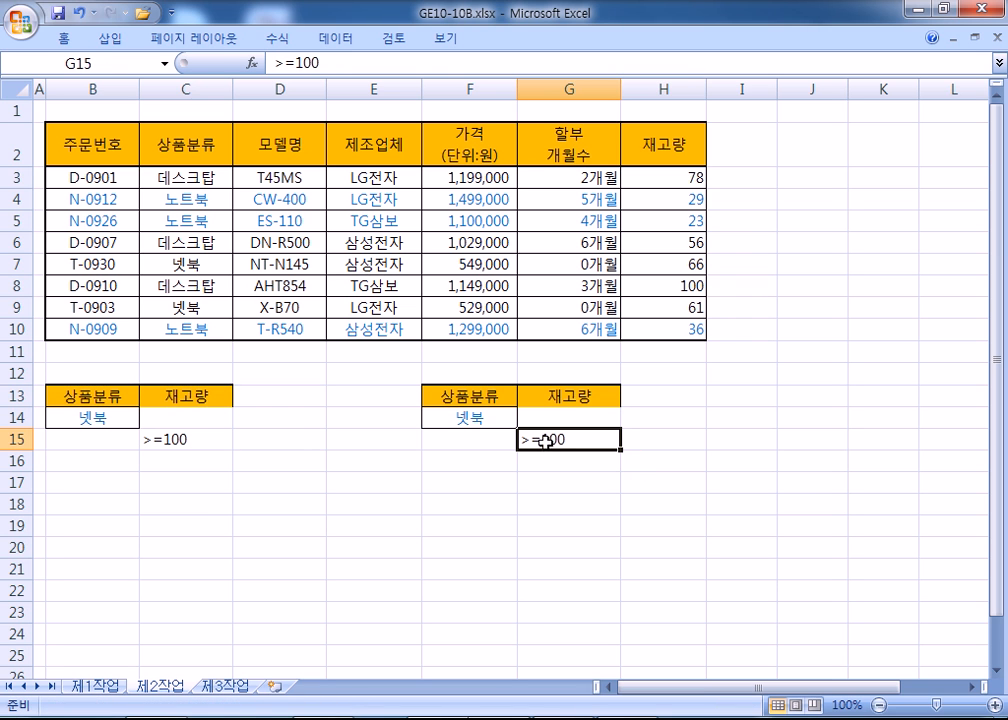
text(=)
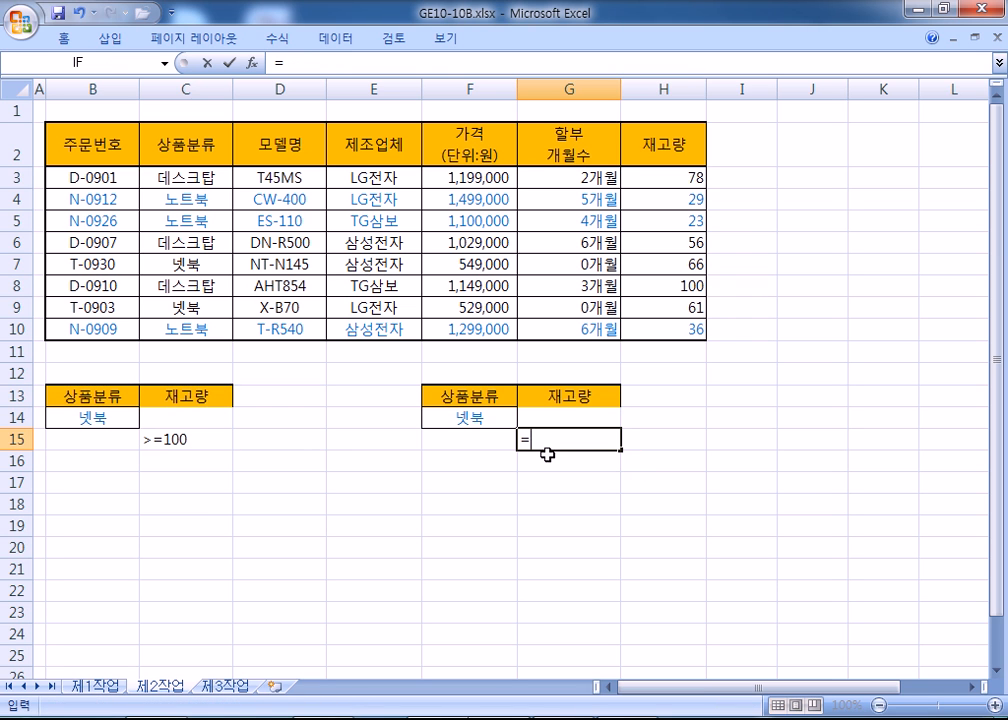
click(674, 178)
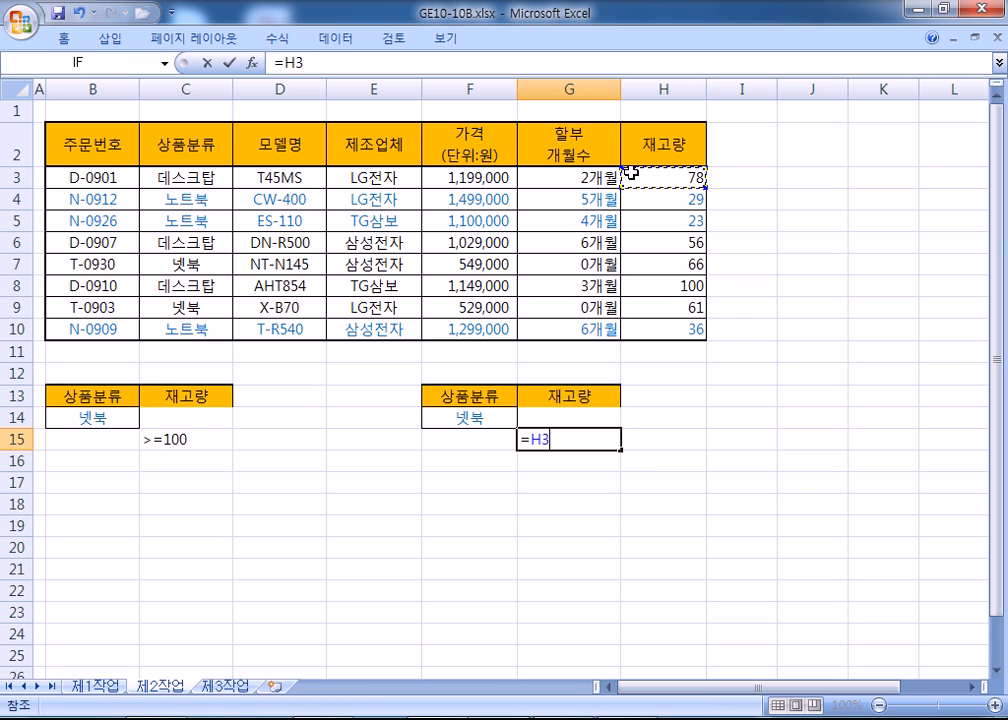
text(>=)
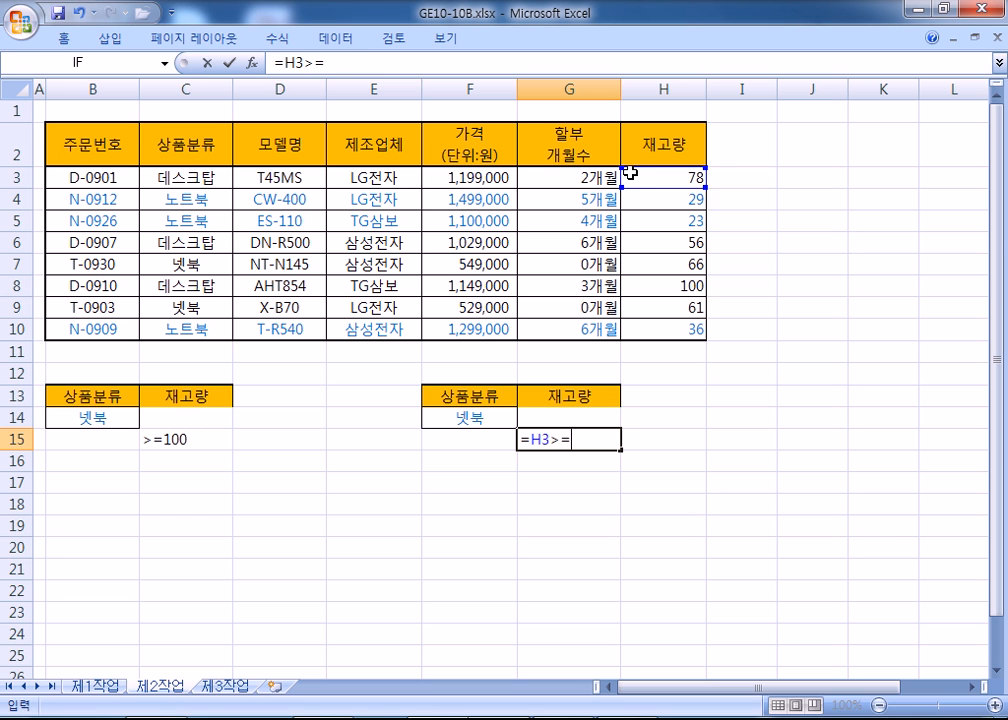
text(100)
key(Up)
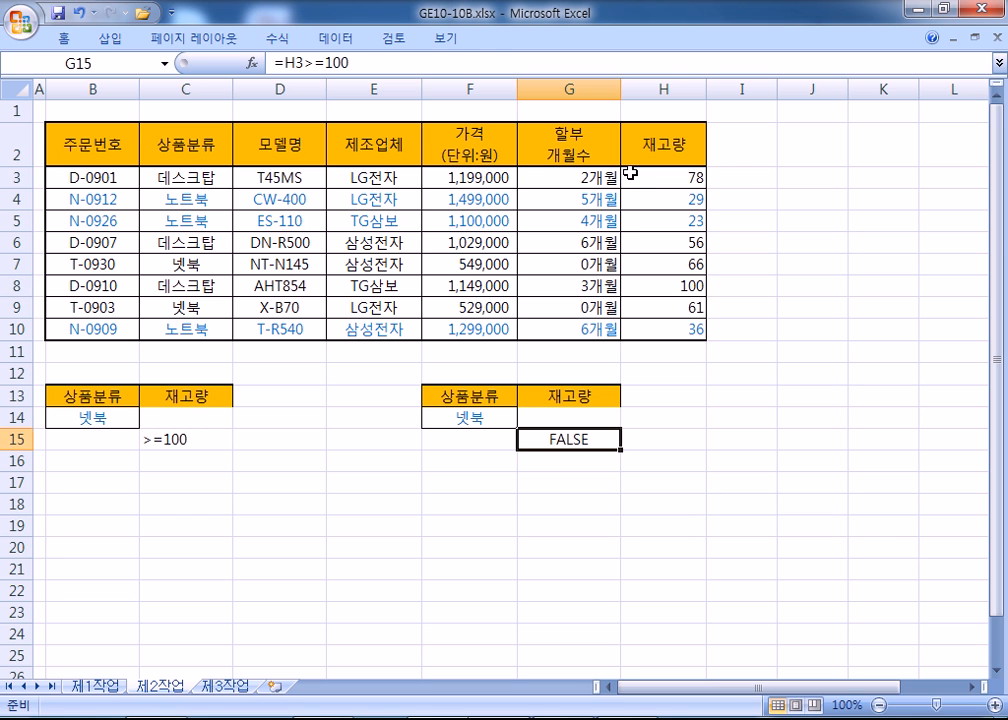
key(F2)
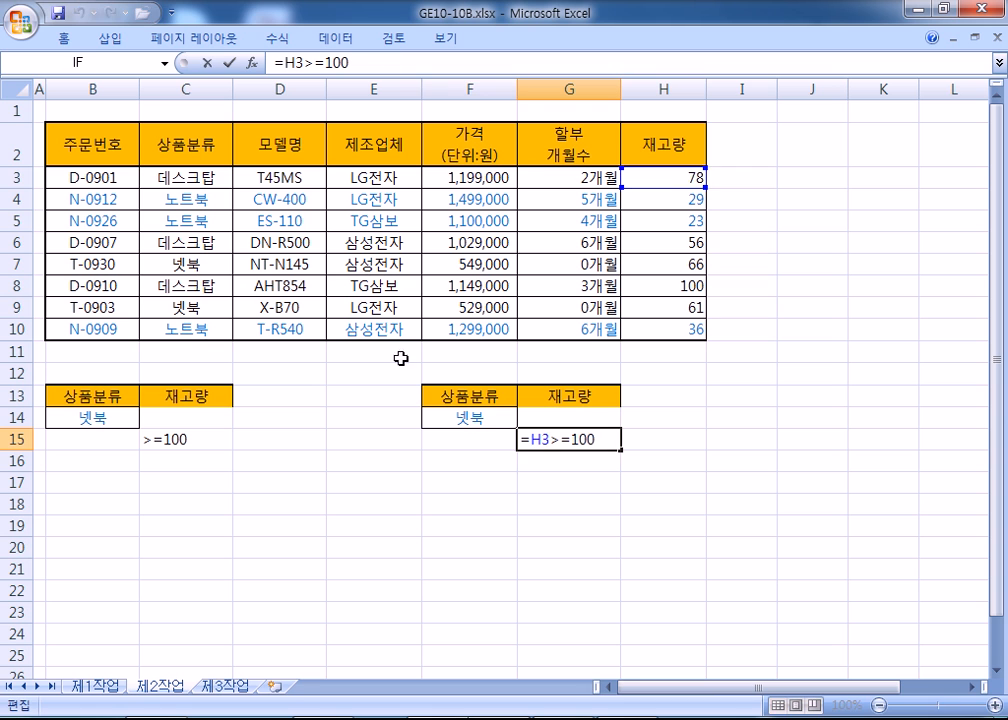
key(Escape)
click(579, 396)
key(Delete)
drag(99, 391, 153, 418)
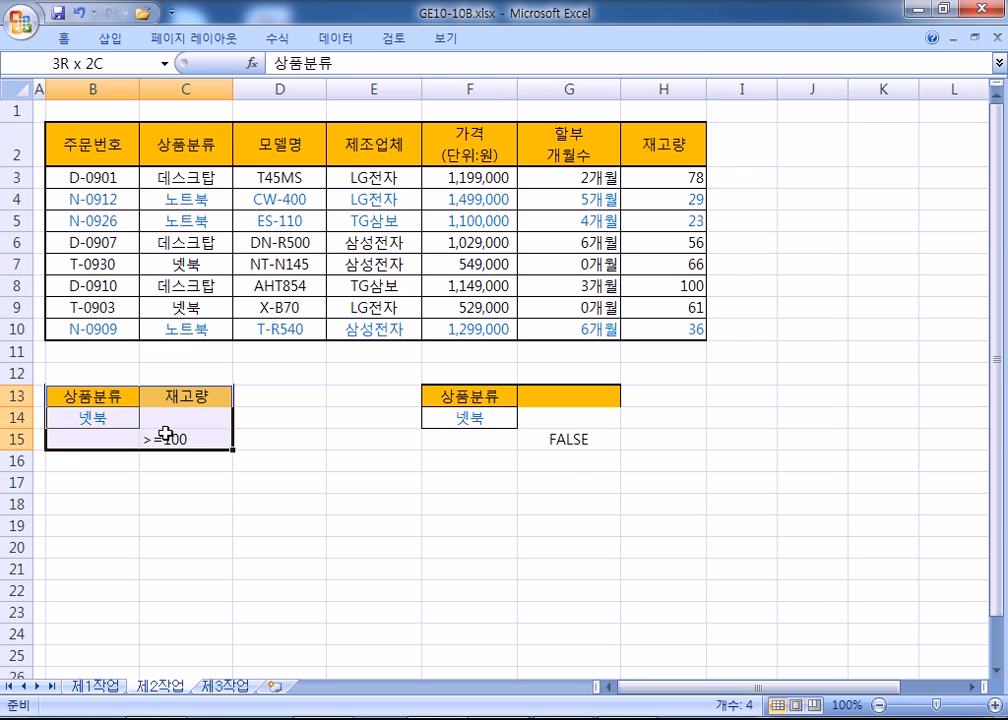
drag(441, 400, 540, 439)
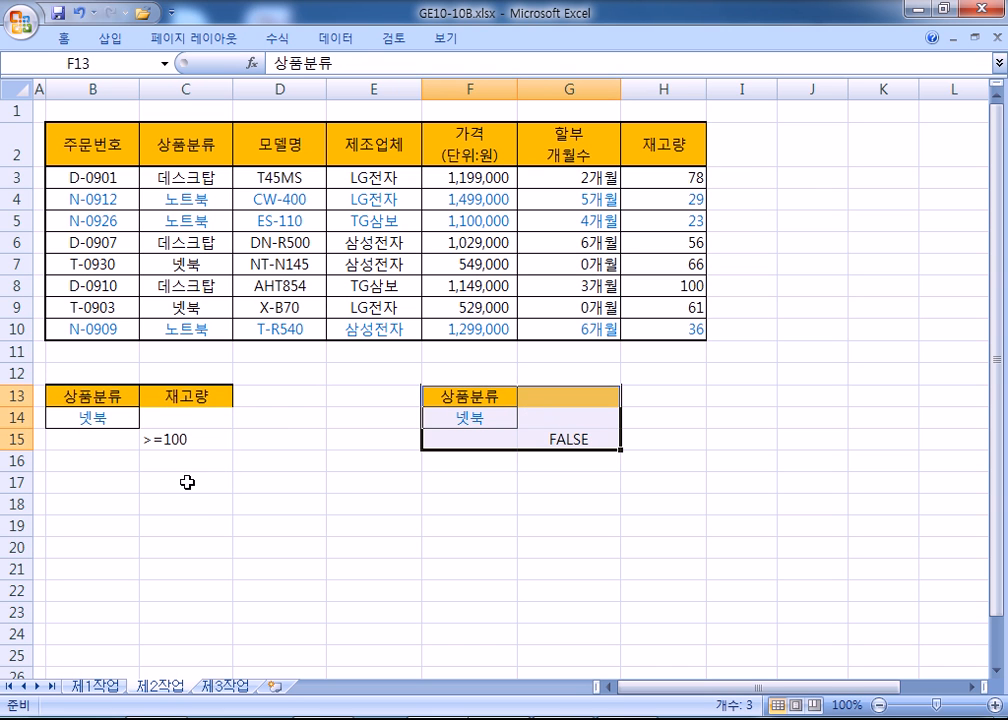
Run an advanced filter on B2:H10 with criteria range B13:C15, copying the results to B18
click(238, 247)
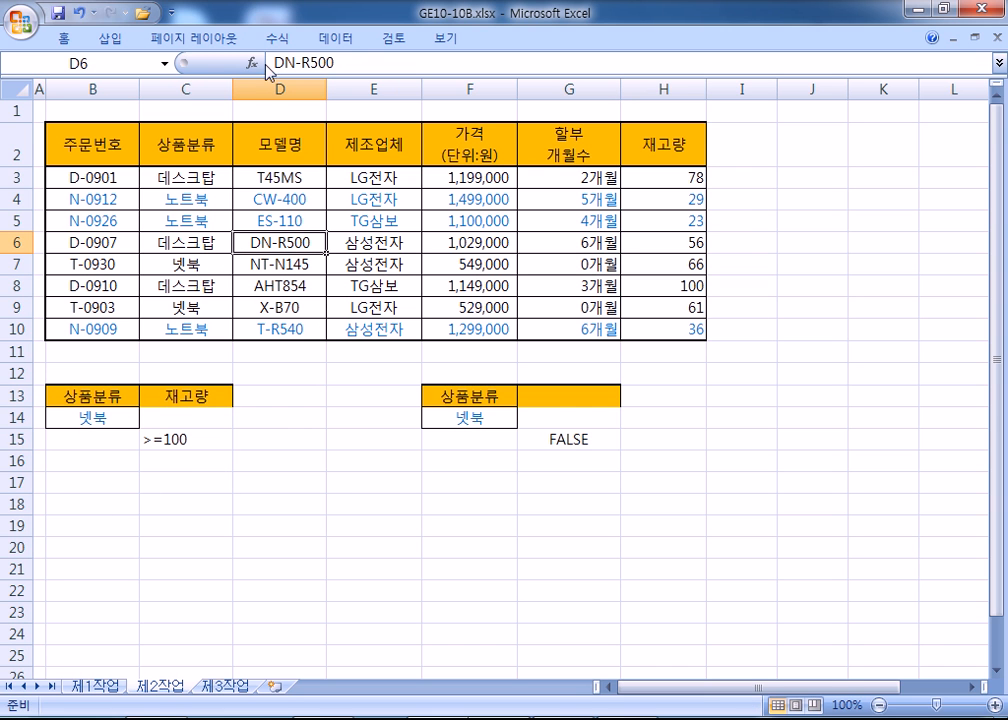
click(332, 40)
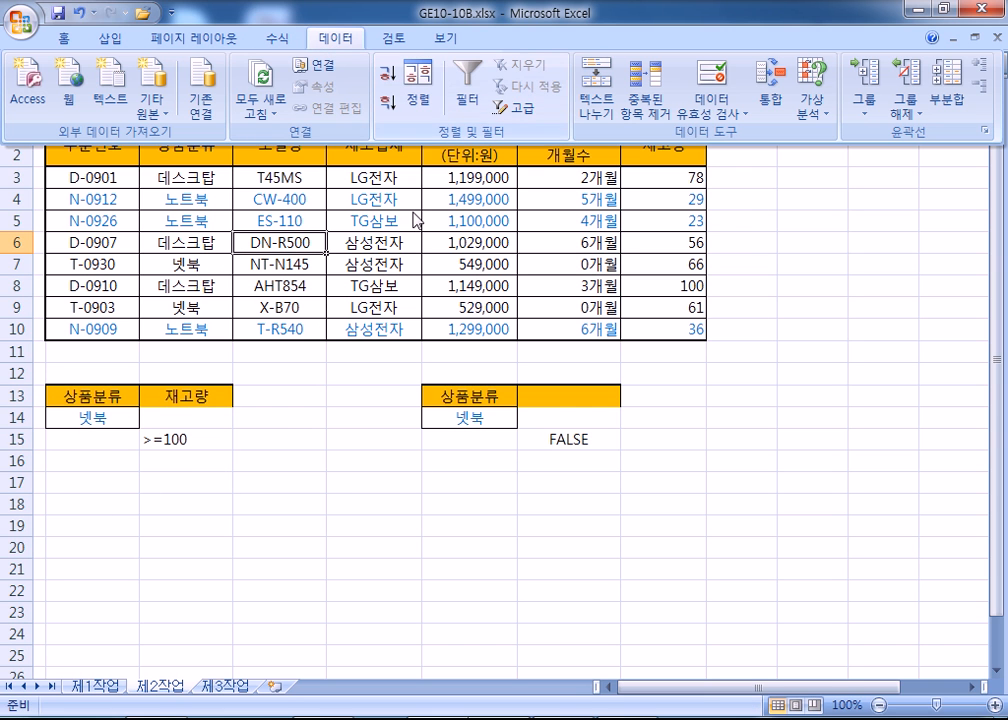
click(510, 110)
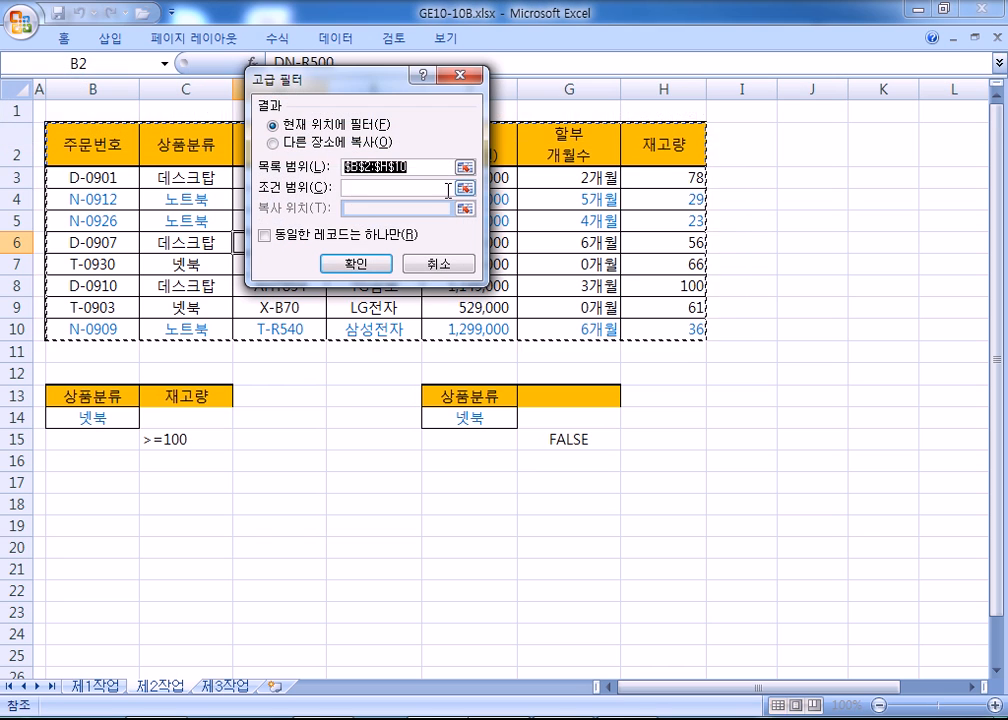
click(320, 144)
click(368, 187)
drag(125, 396, 178, 438)
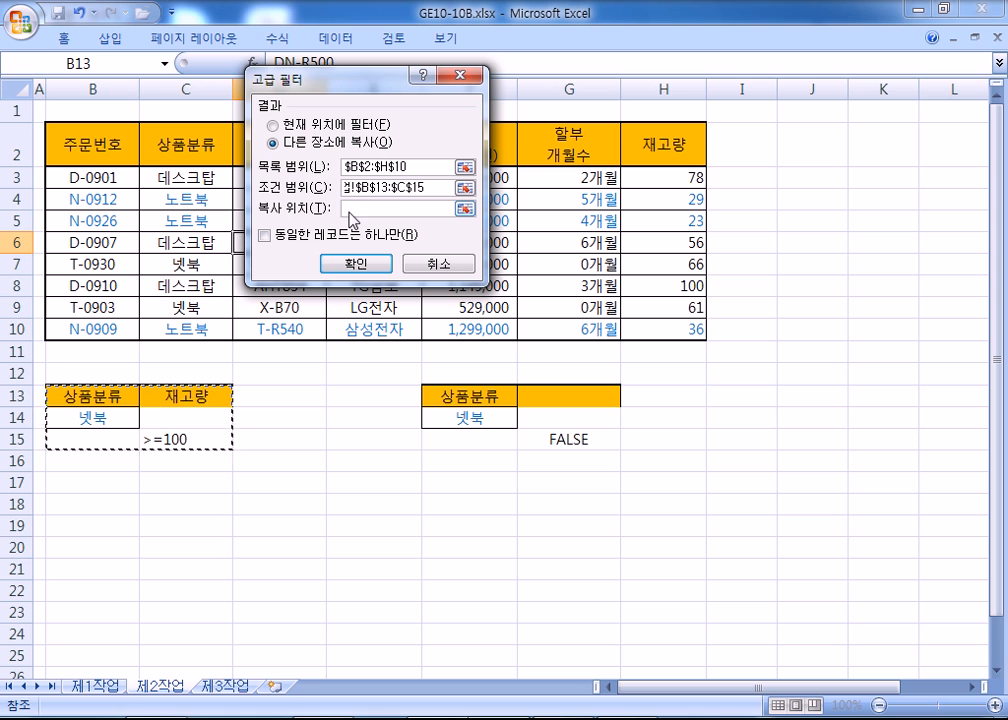
key(Tab)
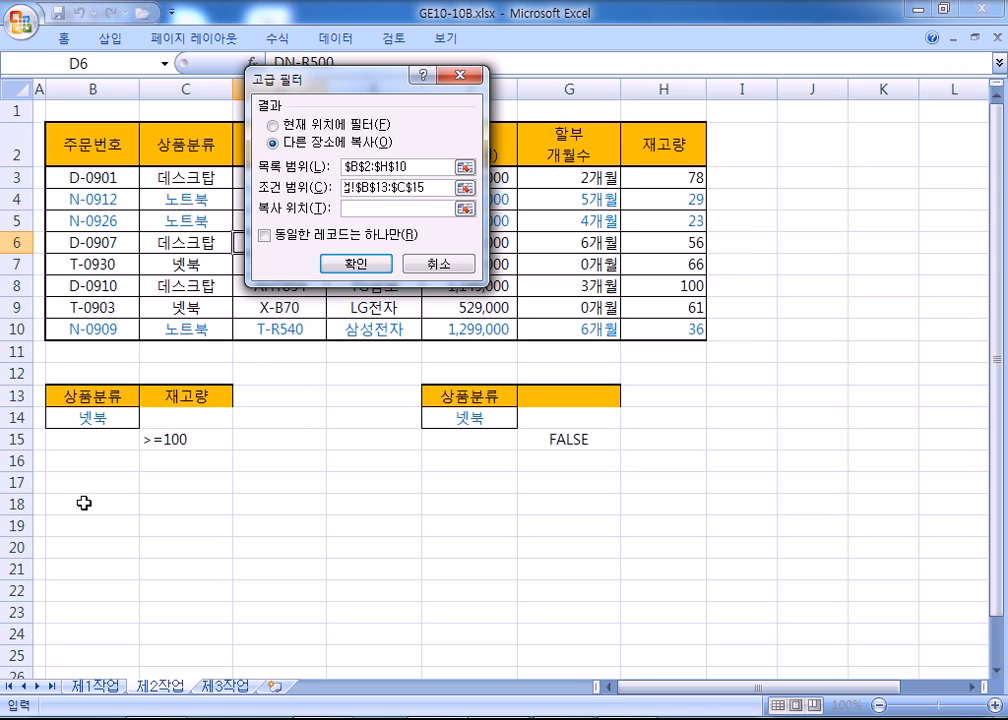
click(84, 503)
scroll(265, 472, down, 3)
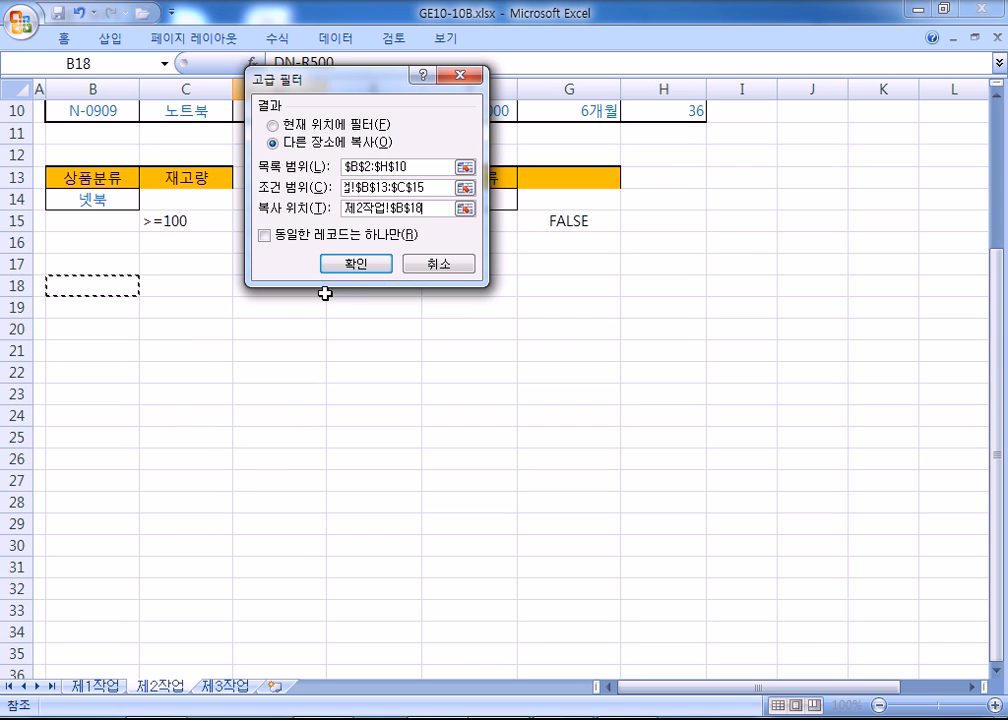
click(357, 264)
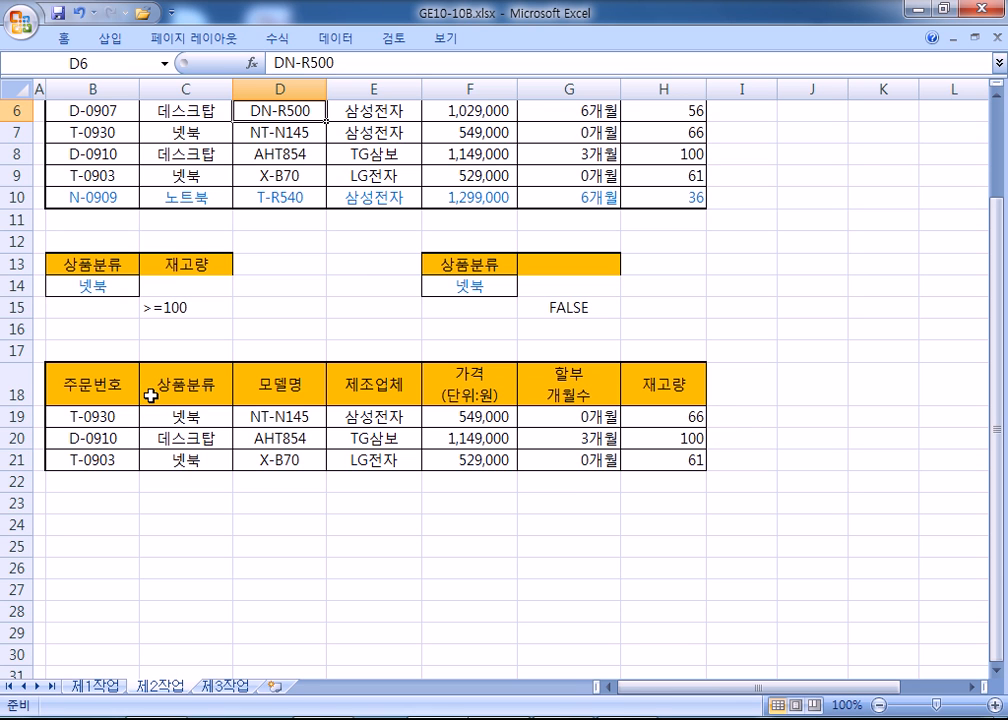
Remove the fill colour from the filtered result table B18:H21
drag(92, 393, 601, 461)
click(66, 40)
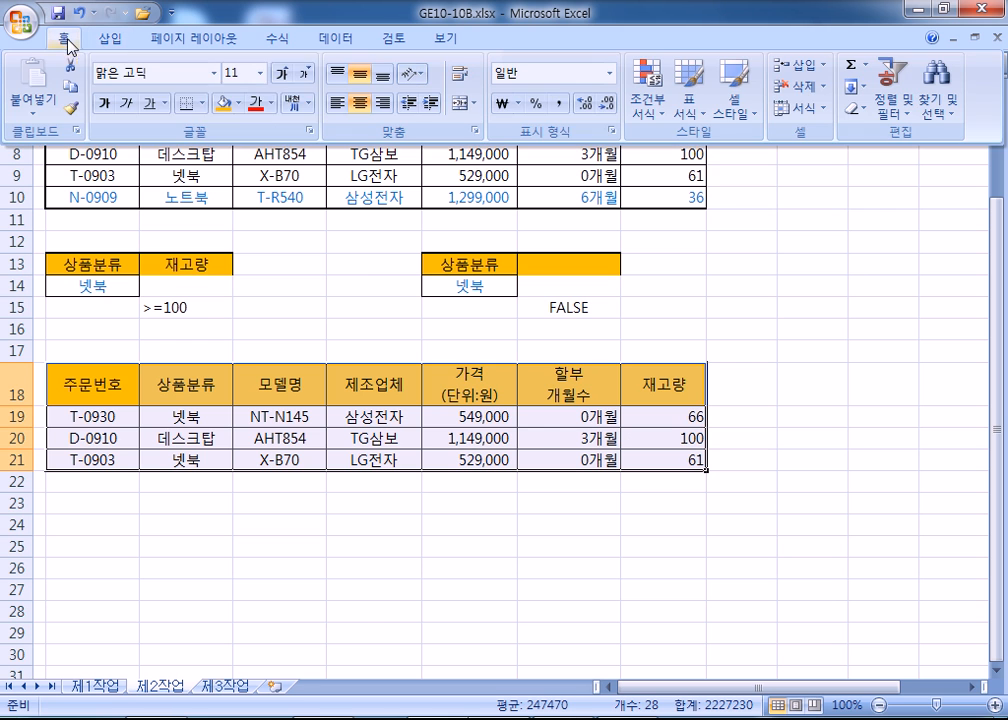
double_click(66, 40)
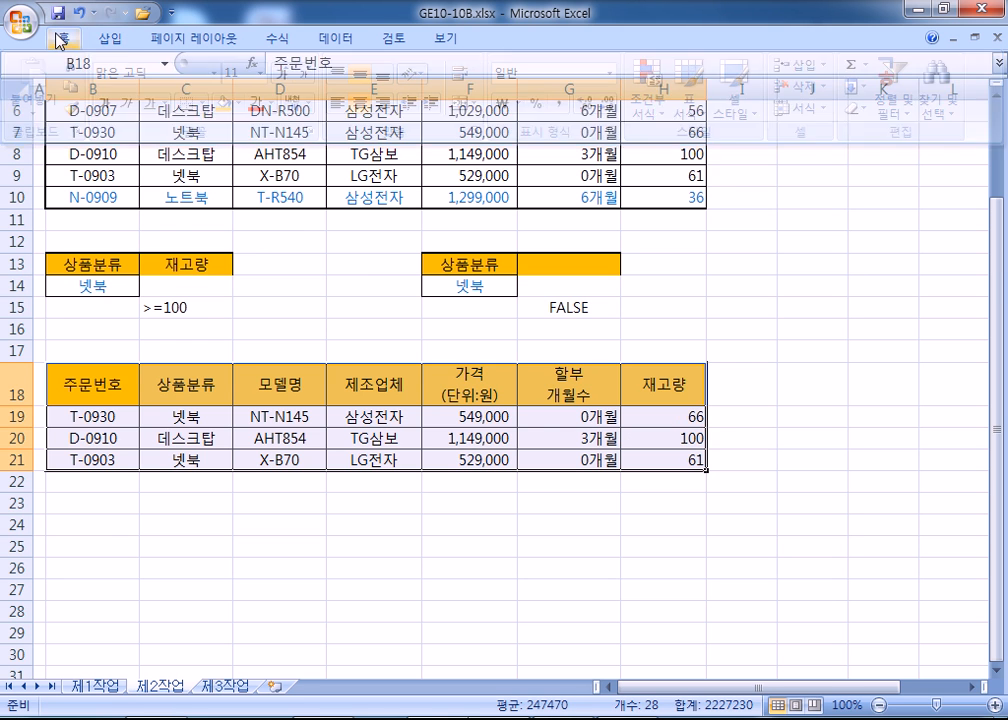
scroll(184, 261, down, 2)
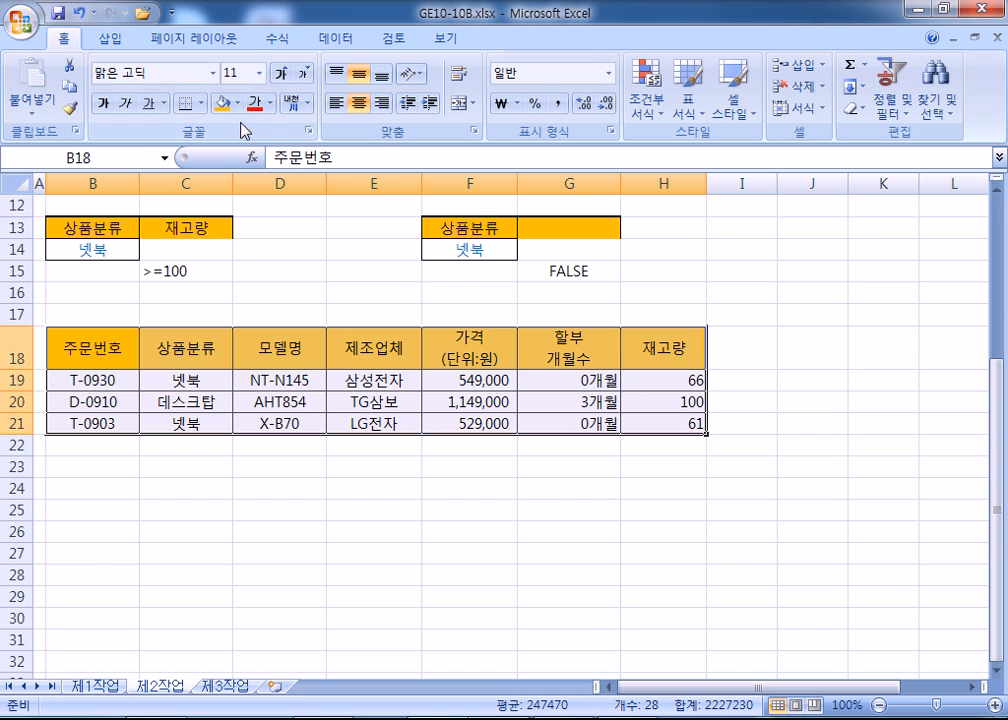
click(240, 103)
click(258, 277)
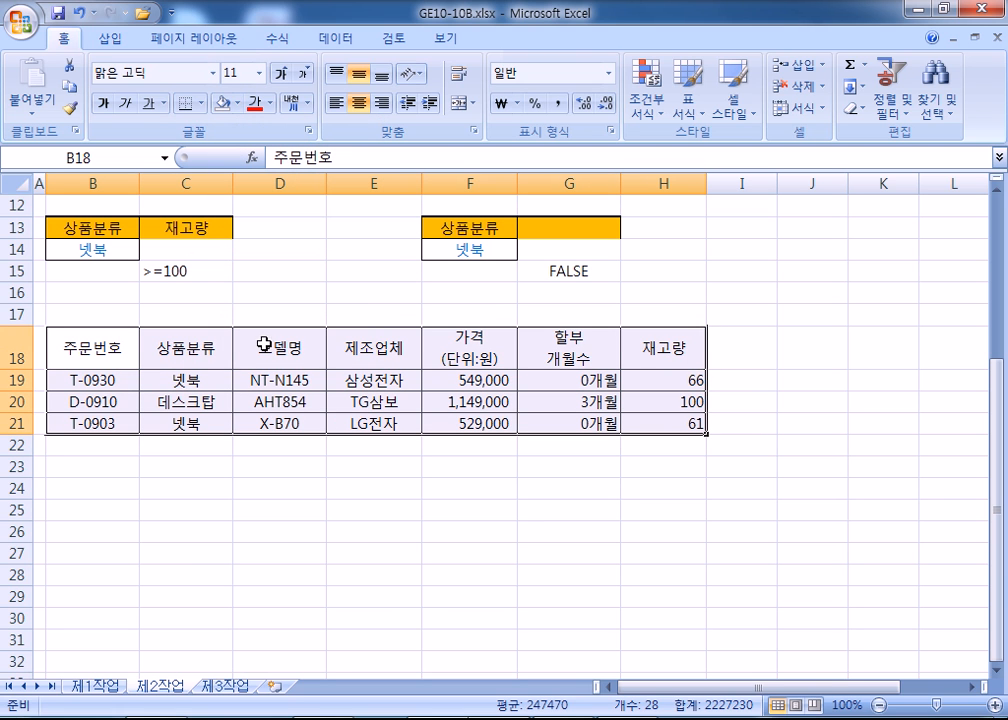
Format the filtered results B18:H21 as a table with headers, using the light aqua style with full gridlines
click(698, 113)
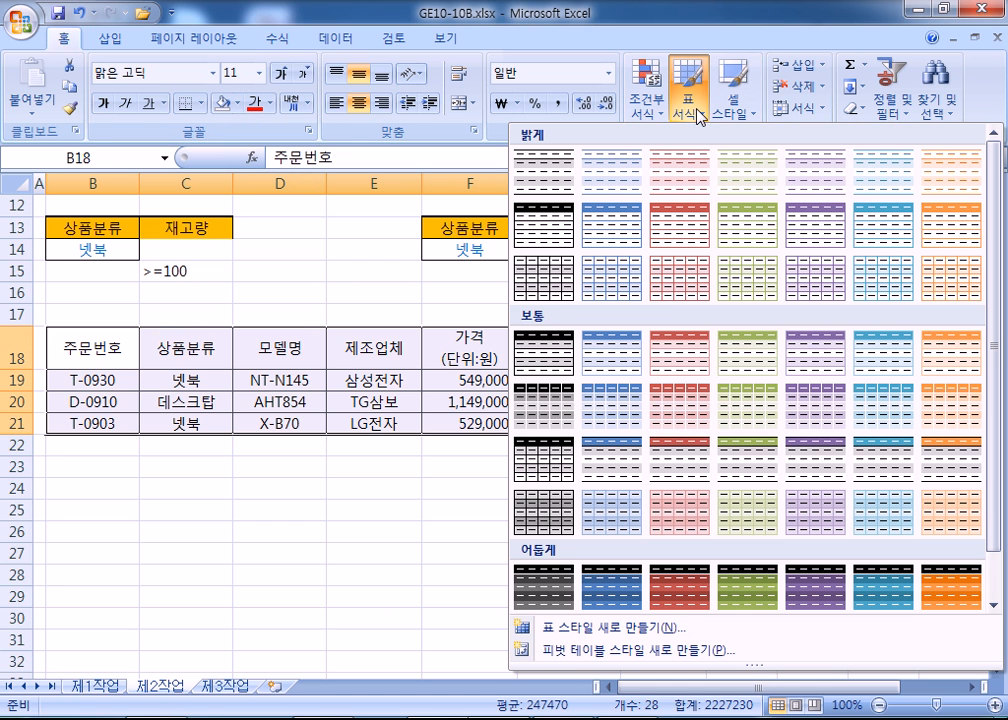
click(887, 300)
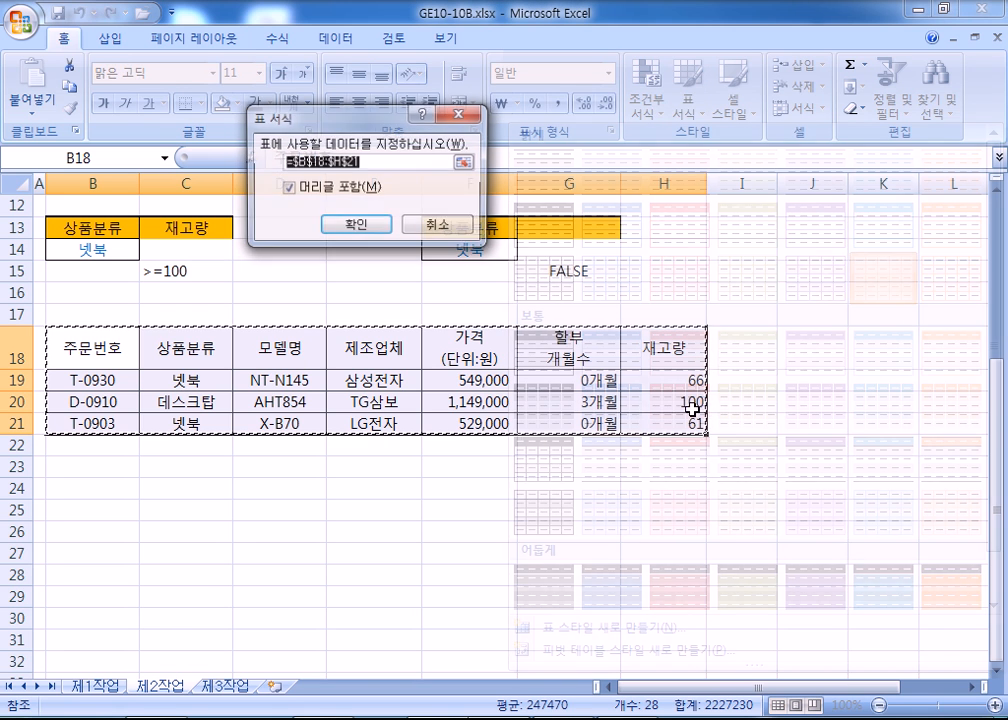
key(Return)
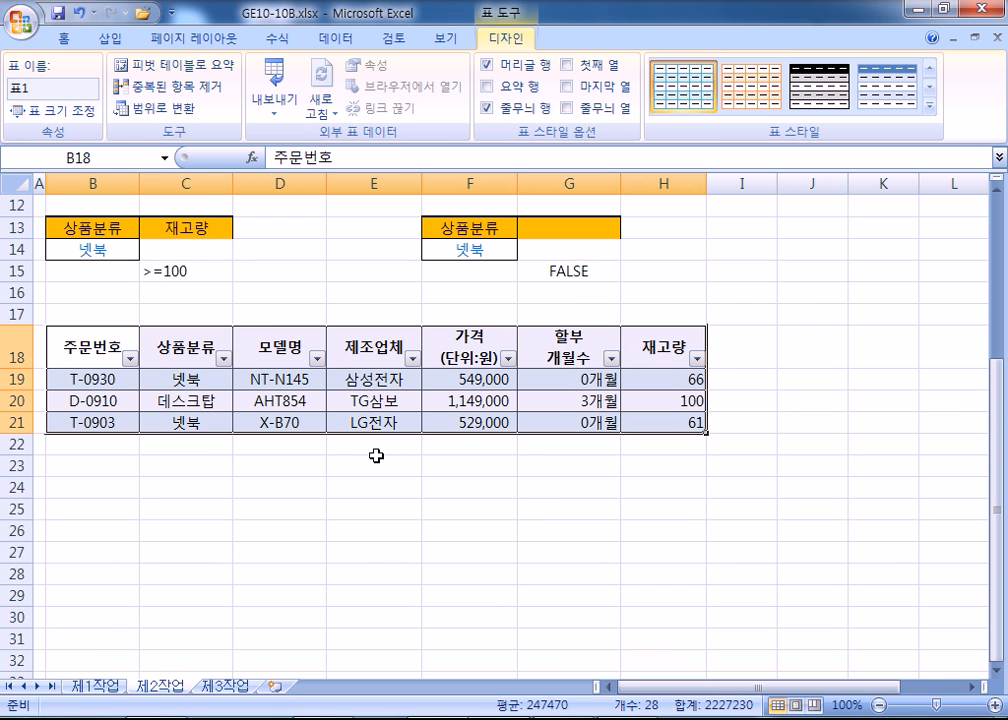
click(399, 393)
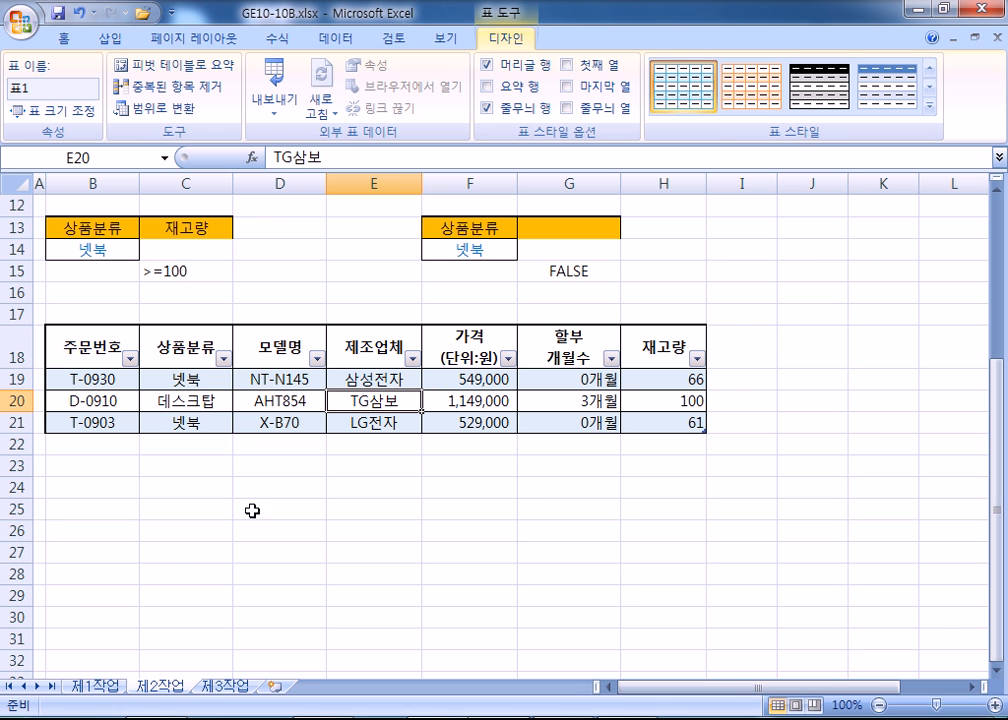
Select the order data B4:H12 on the 제1작업 sheet as the source for a pivot table
click(95, 686)
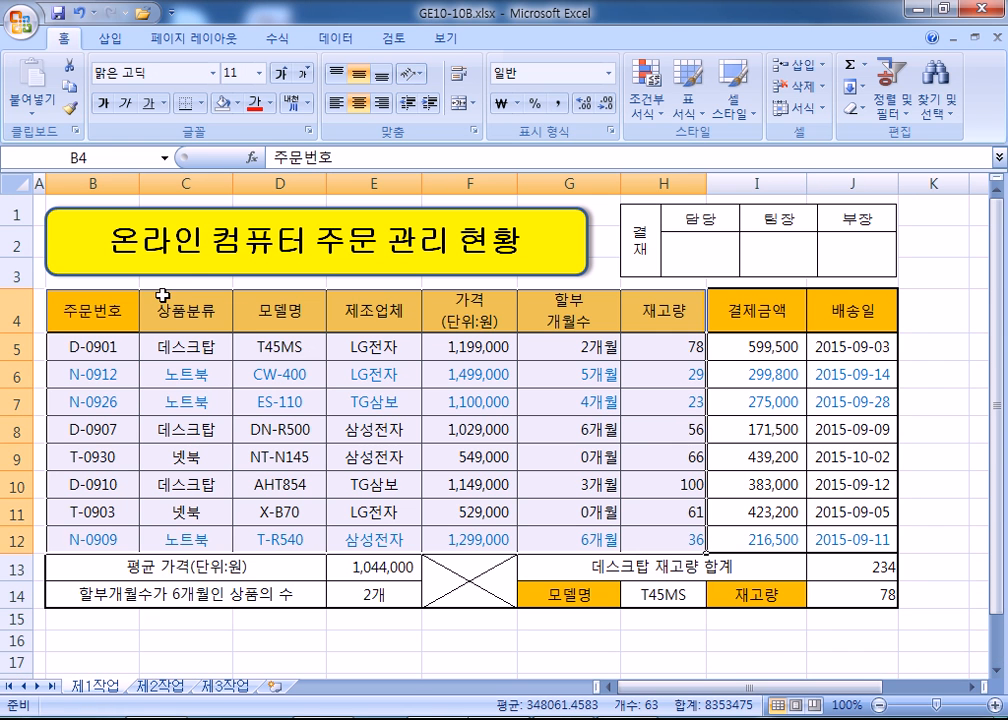
drag(110, 309, 644, 545)
click(112, 42)
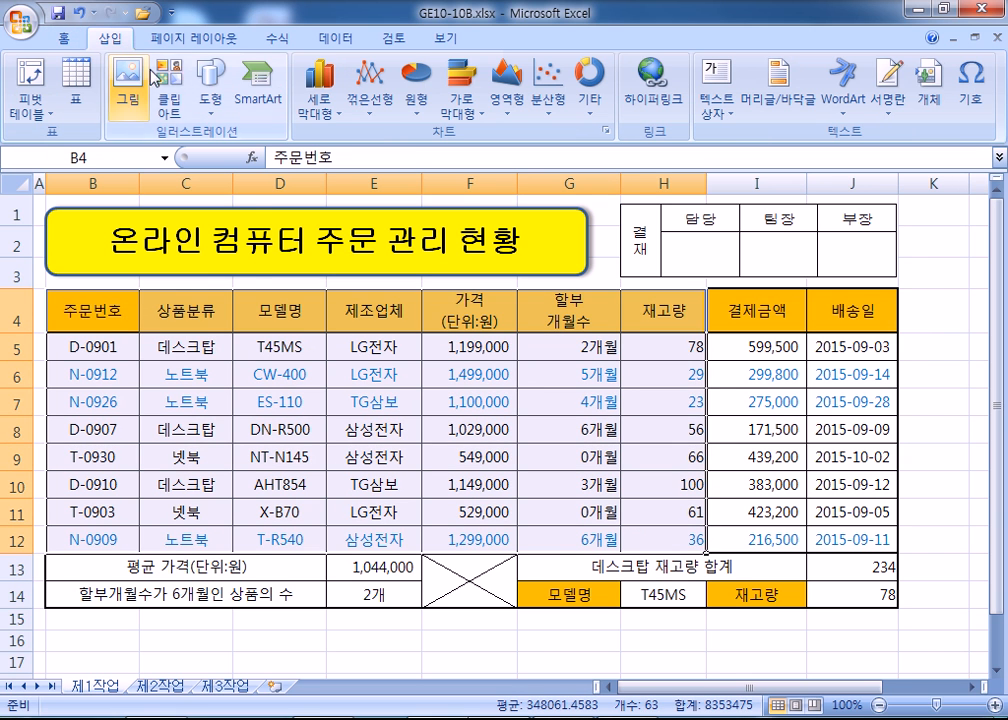
click(30, 78)
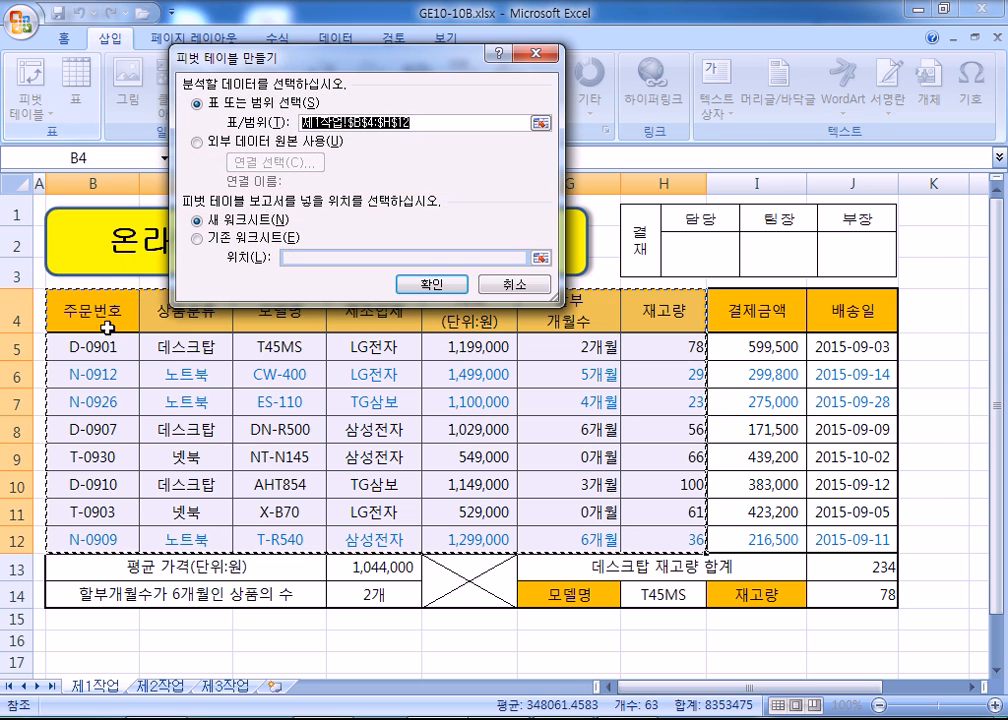
click(253, 240)
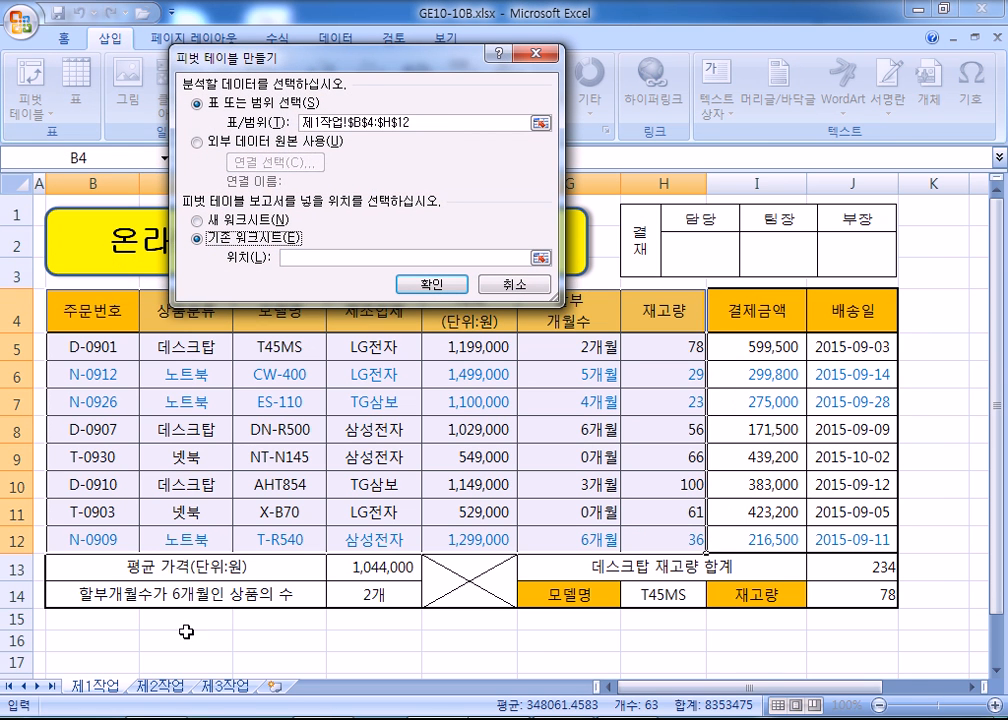
click(225, 688)
click(85, 230)
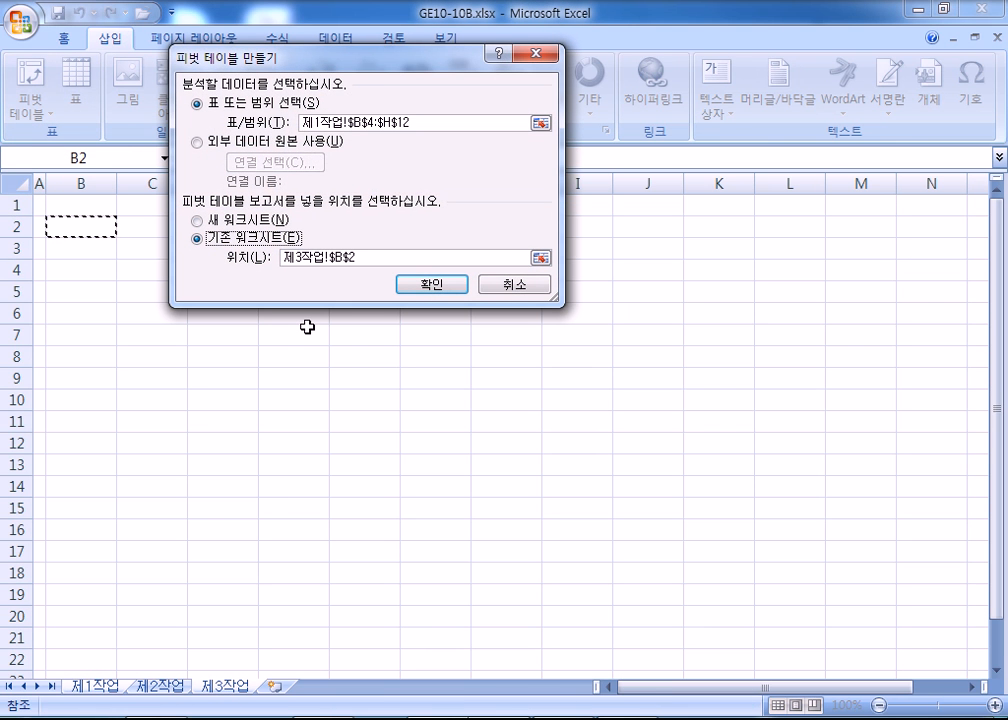
click(488, 284)
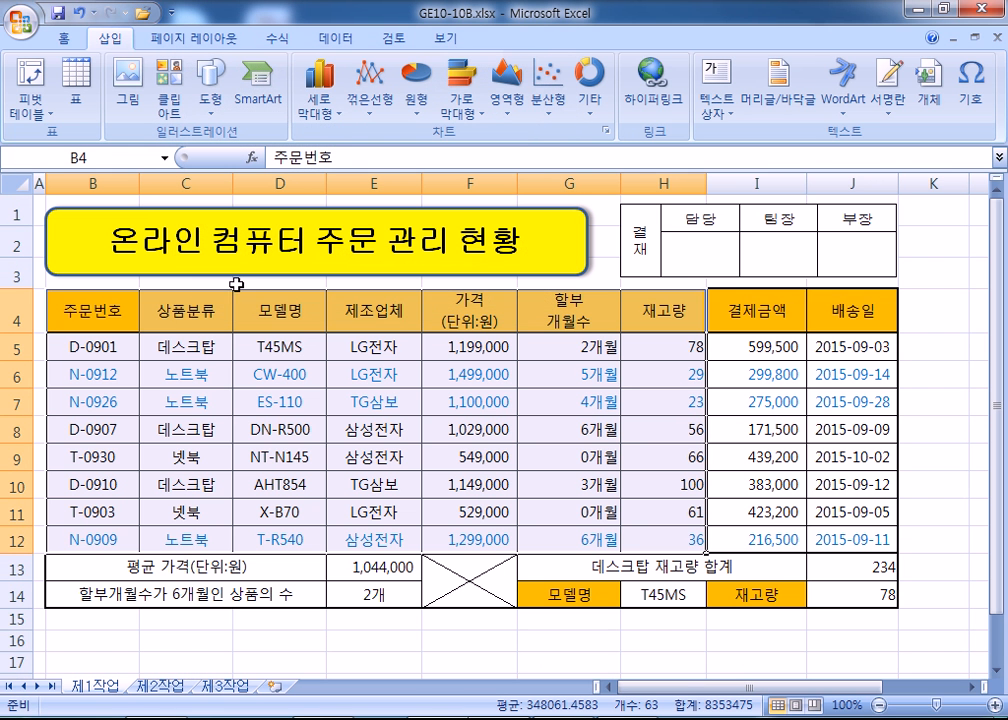
Create a pivot table from 제1작업 B4:H12 in the existing worksheet 제3작업 at cell B2
click(31, 75)
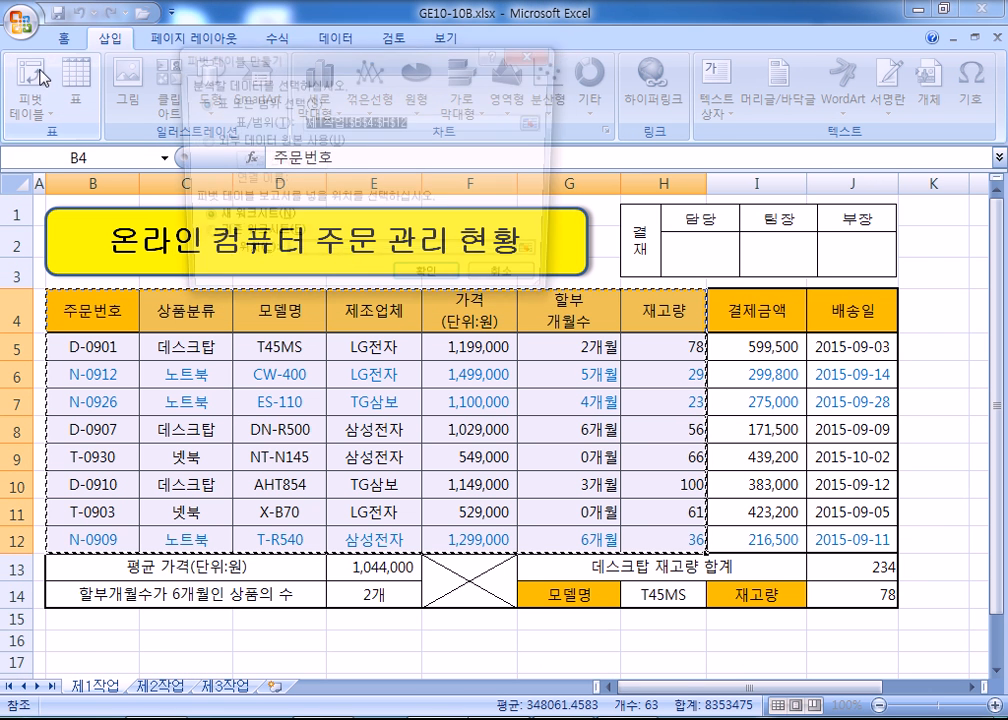
click(230, 242)
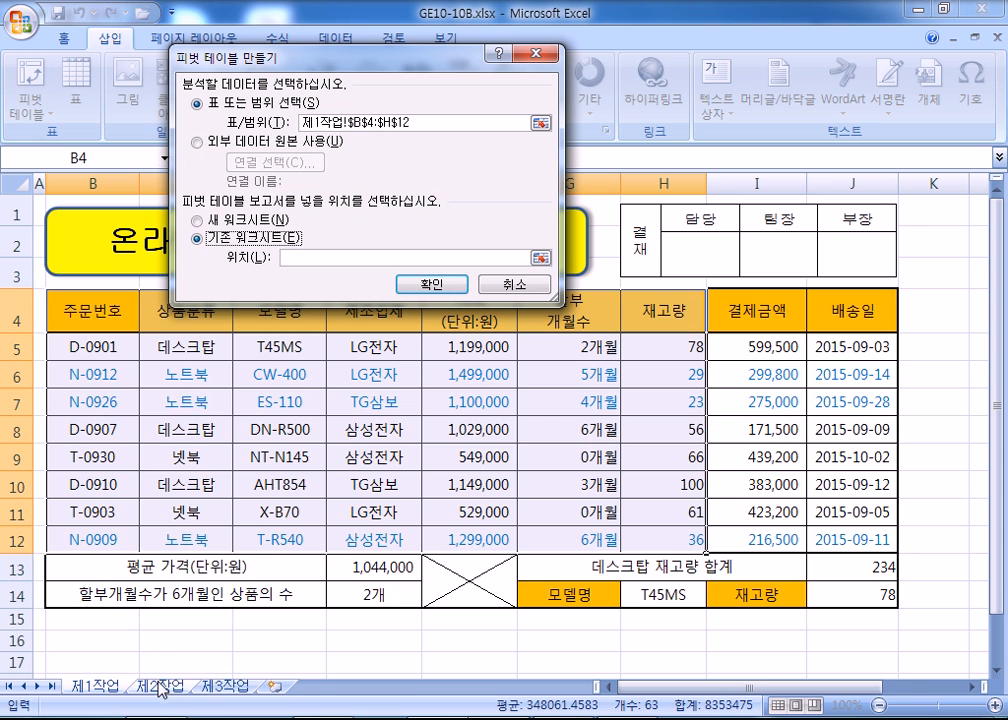
click(228, 686)
click(88, 228)
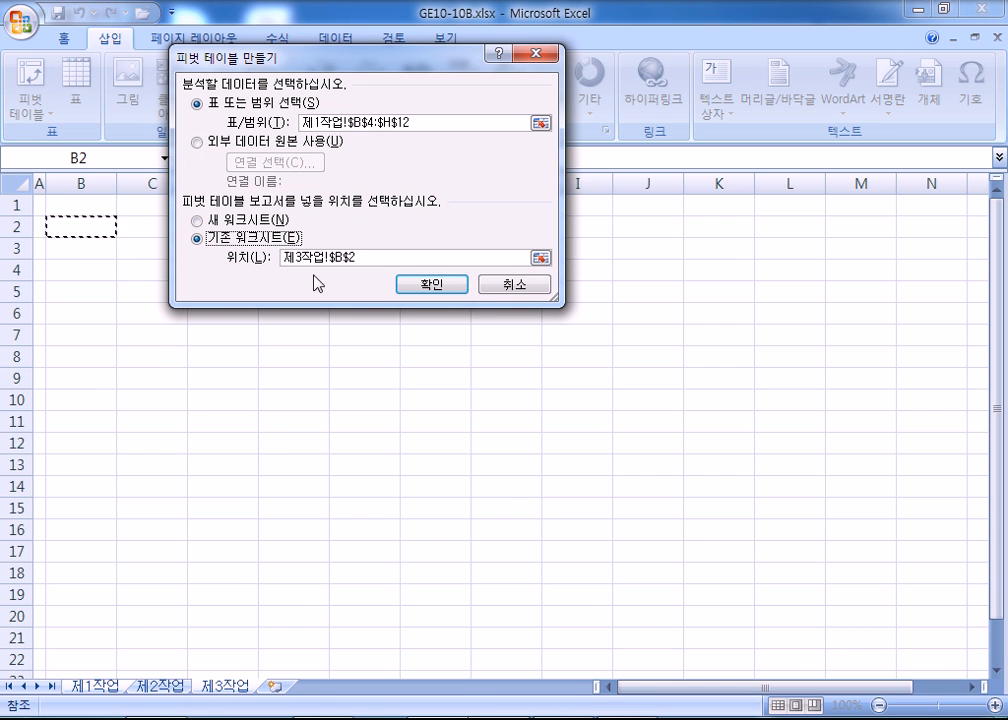
drag(376, 256, 264, 252)
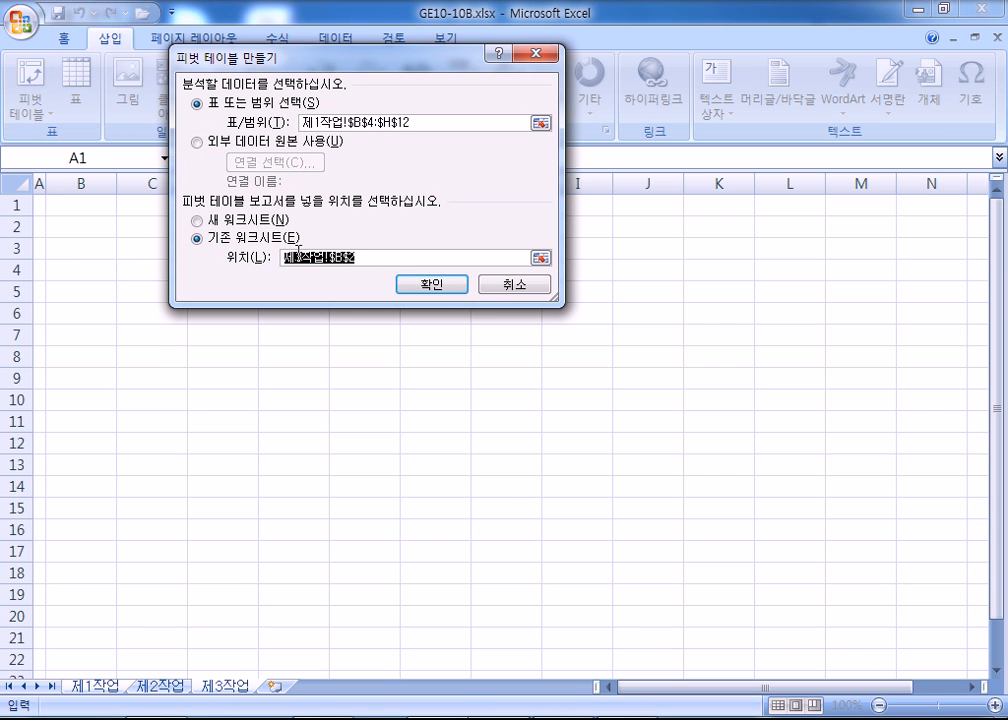
click(396, 257)
click(421, 287)
Lay out the pivot table with 상품분류 as column labels, 할부개월수 as row labels, and 모델명 and 가격(단위:원) as values
drag(304, 508, 652, 67)
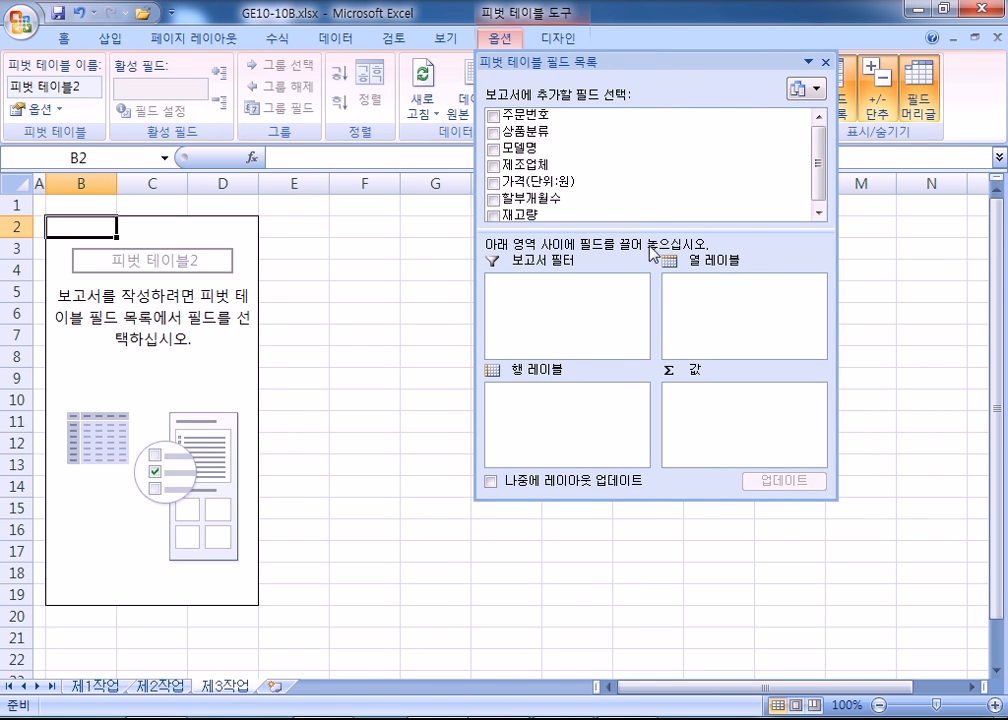
drag(649, 240, 649, 243)
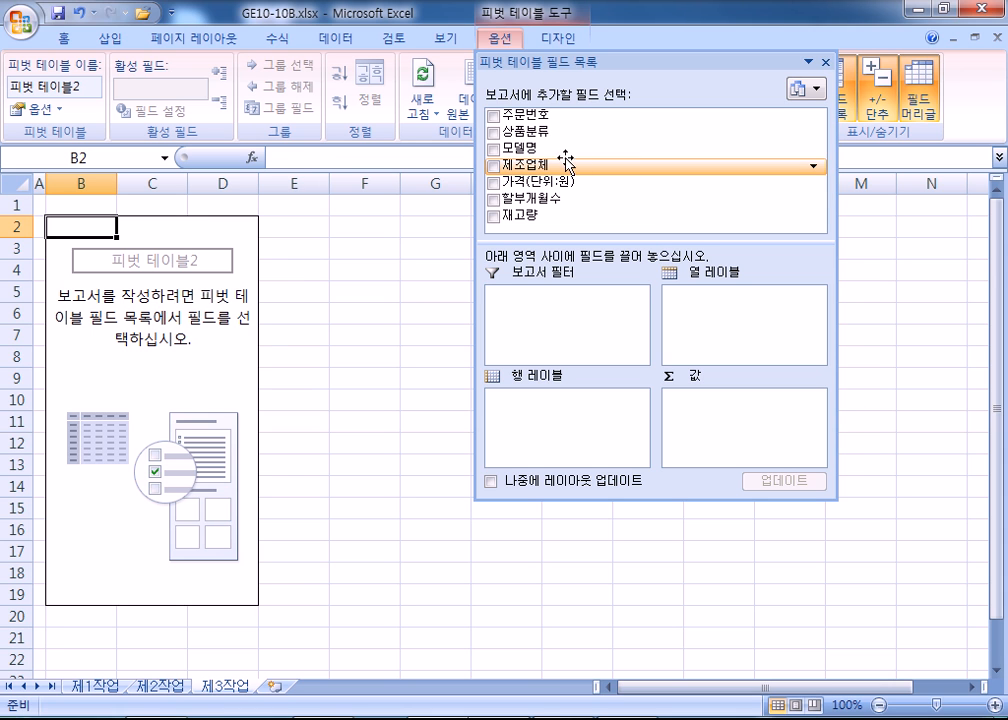
drag(525, 131, 718, 325)
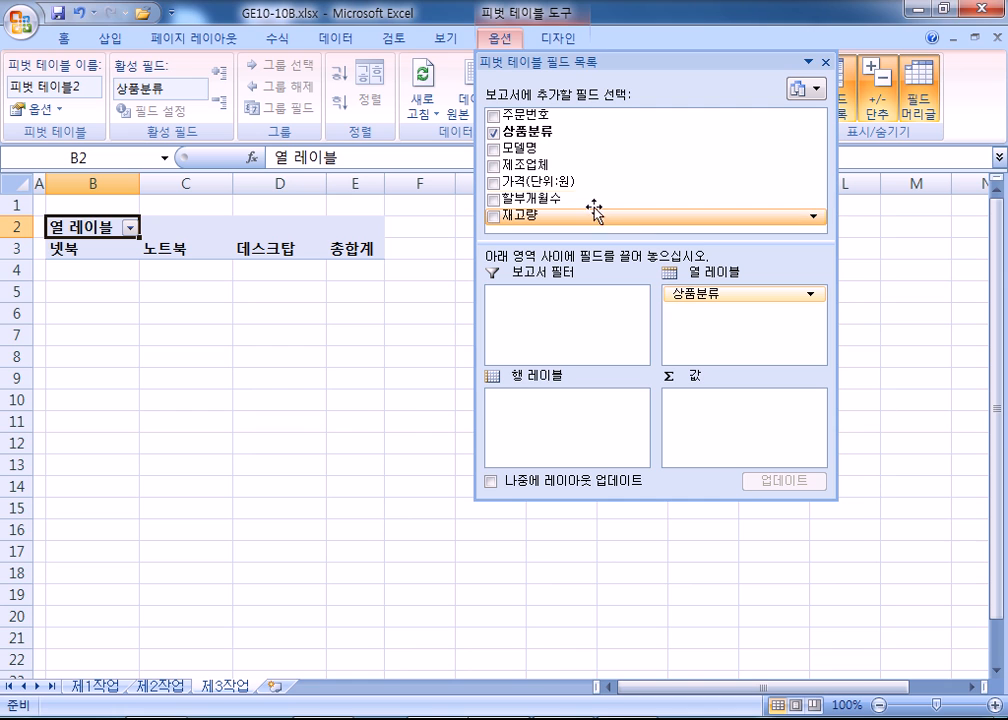
drag(513, 198, 549, 418)
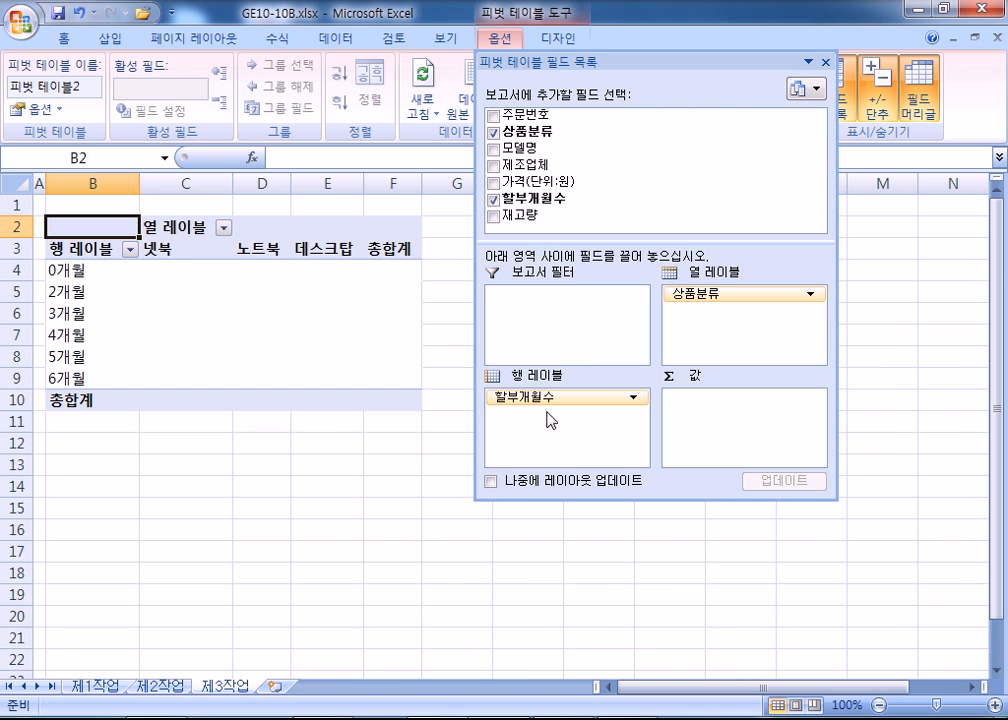
drag(520, 148, 728, 436)
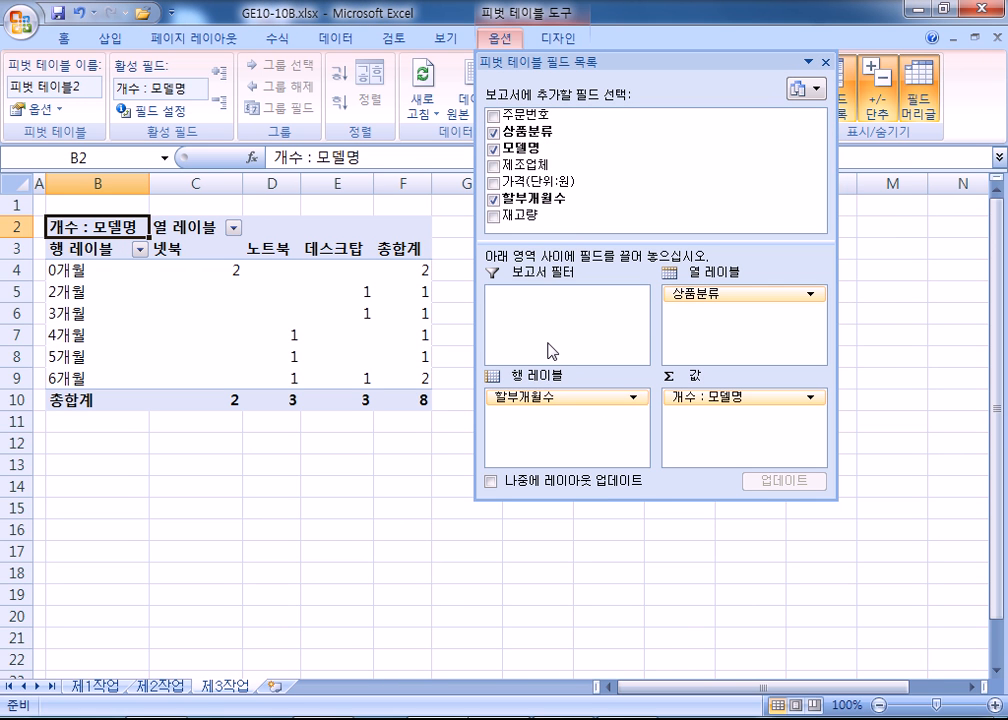
drag(540, 182, 698, 436)
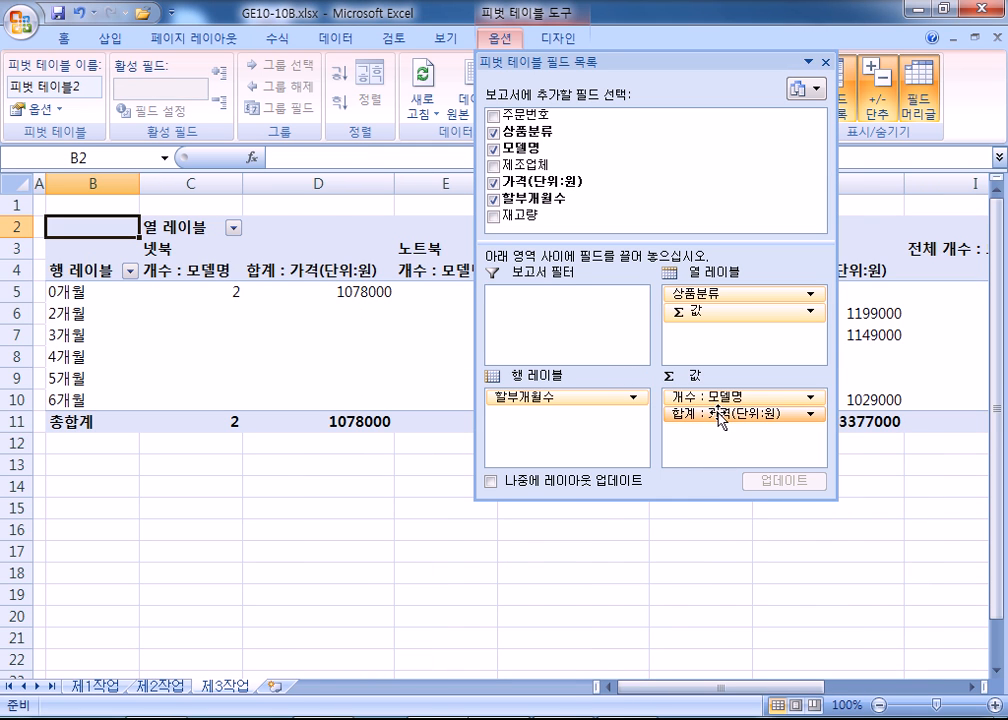
Open the value field settings of the pivot table's 합계 : 가격(단위:원) field
drag(609, 62, 697, 62)
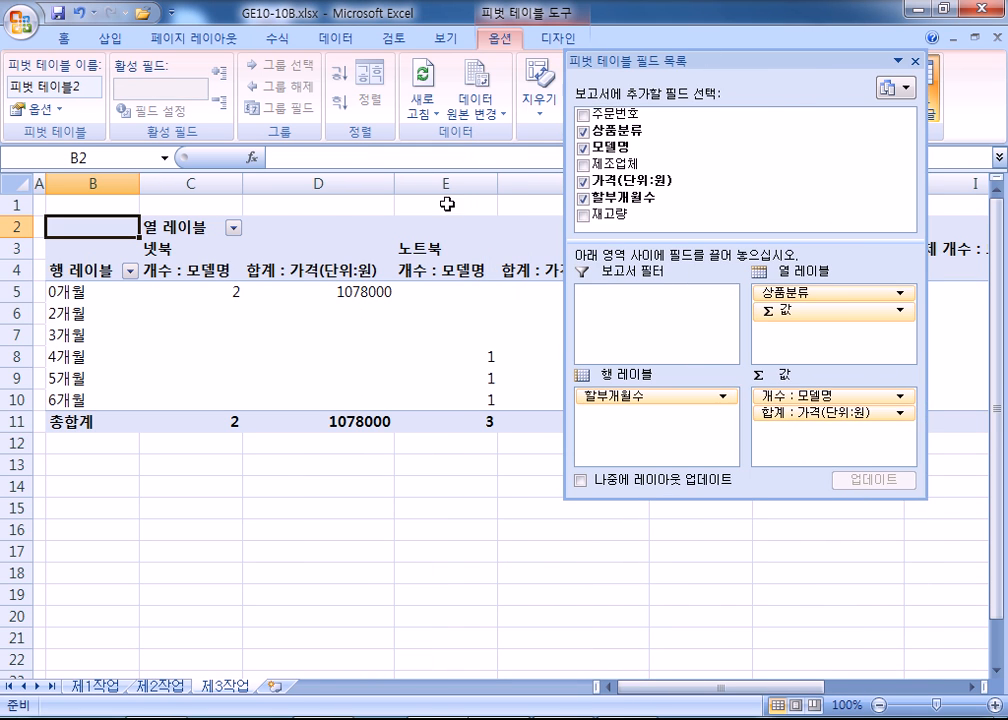
double_click(283, 270)
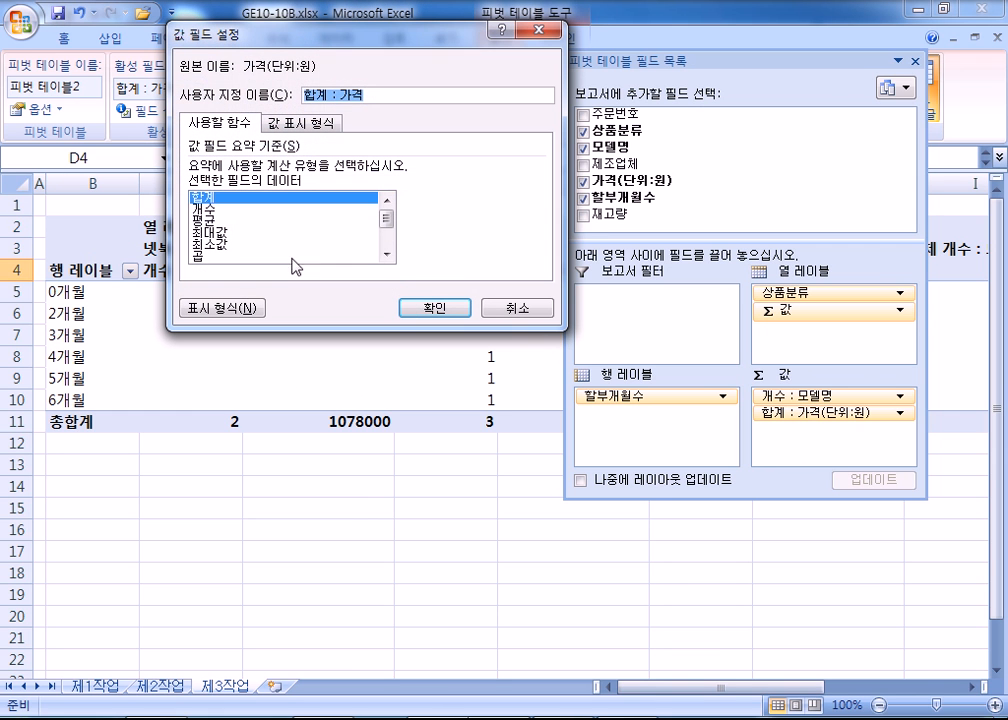
Summarize the 가격(단위:원) value field by average and name it 평균 : 가격(단위:원)
click(215, 220)
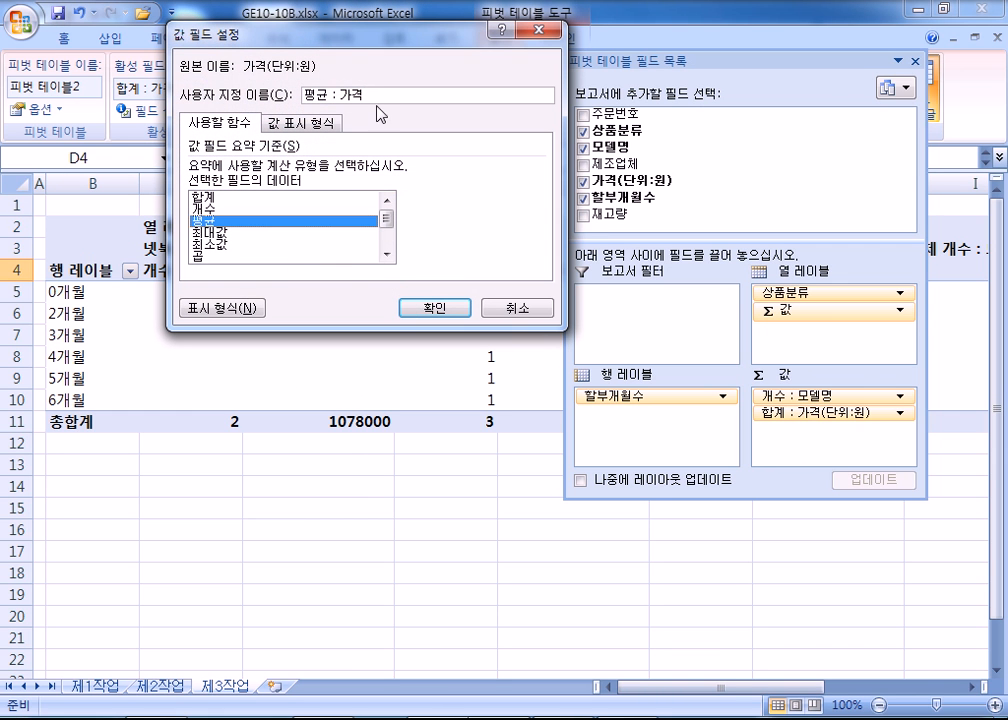
drag(323, 50, 396, 321)
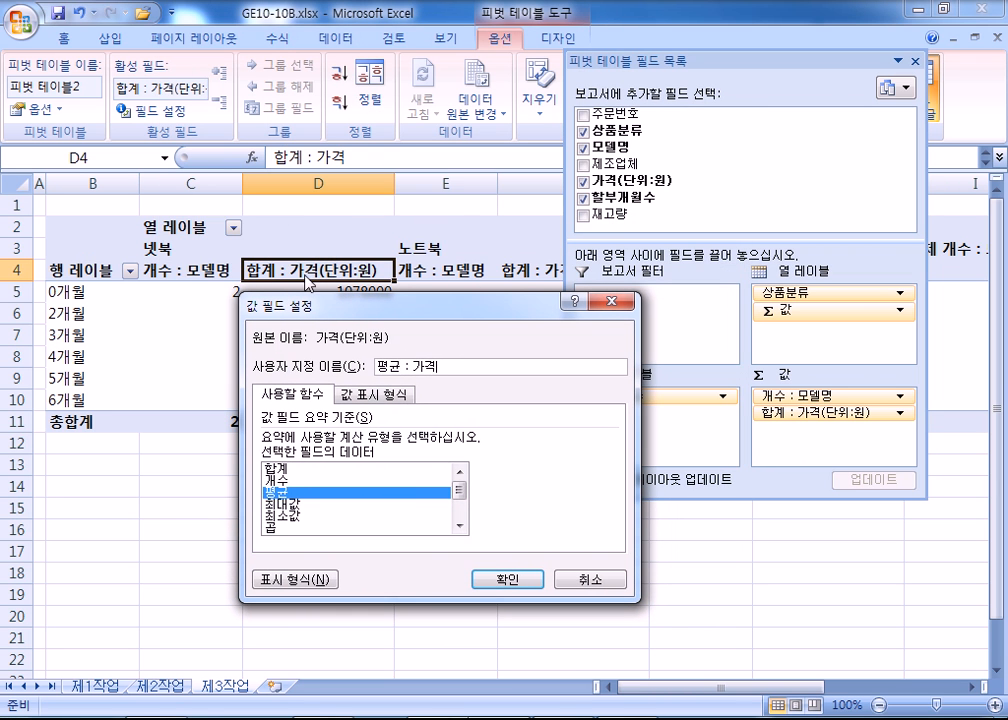
drag(329, 297, 470, 160)
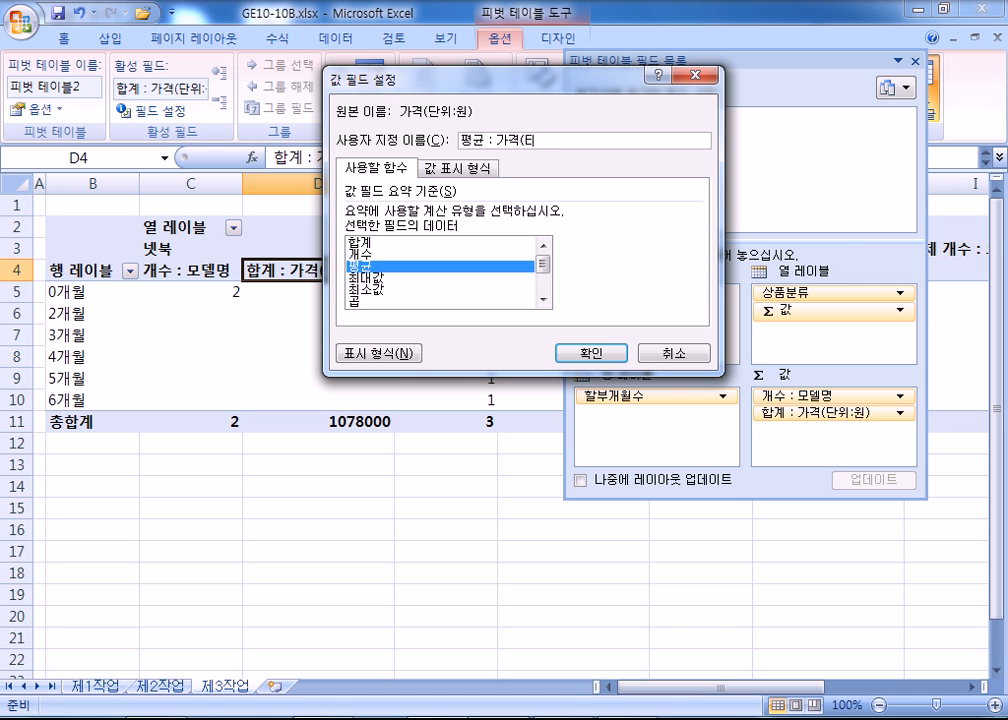
text(ㅏㄴㅇ)
click(580, 354)
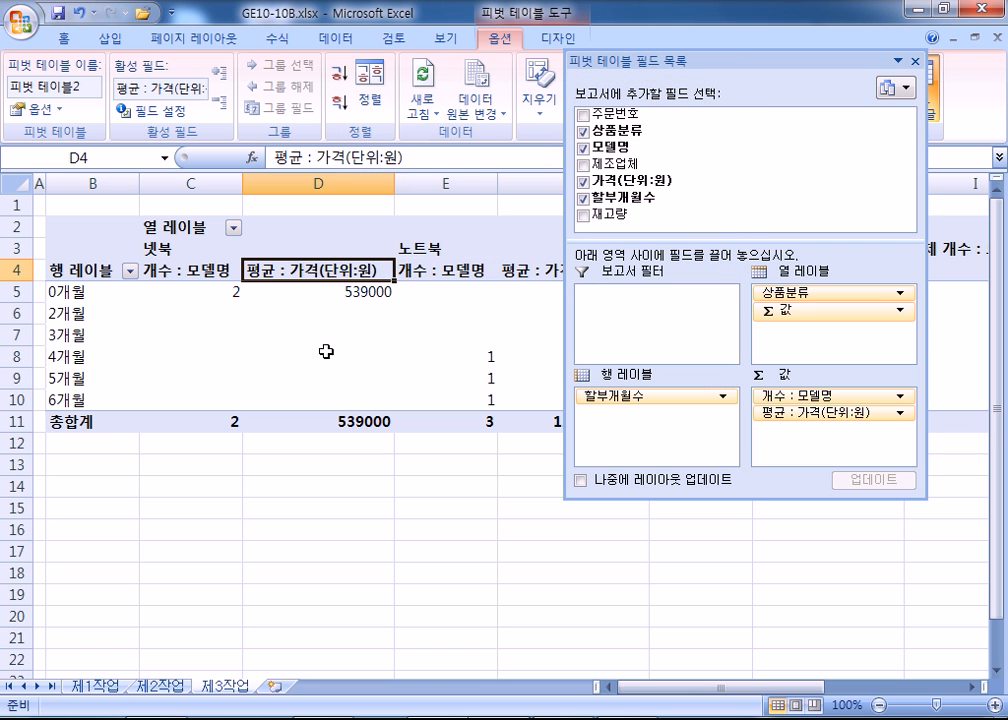
double_click(312, 268)
click(520, 147)
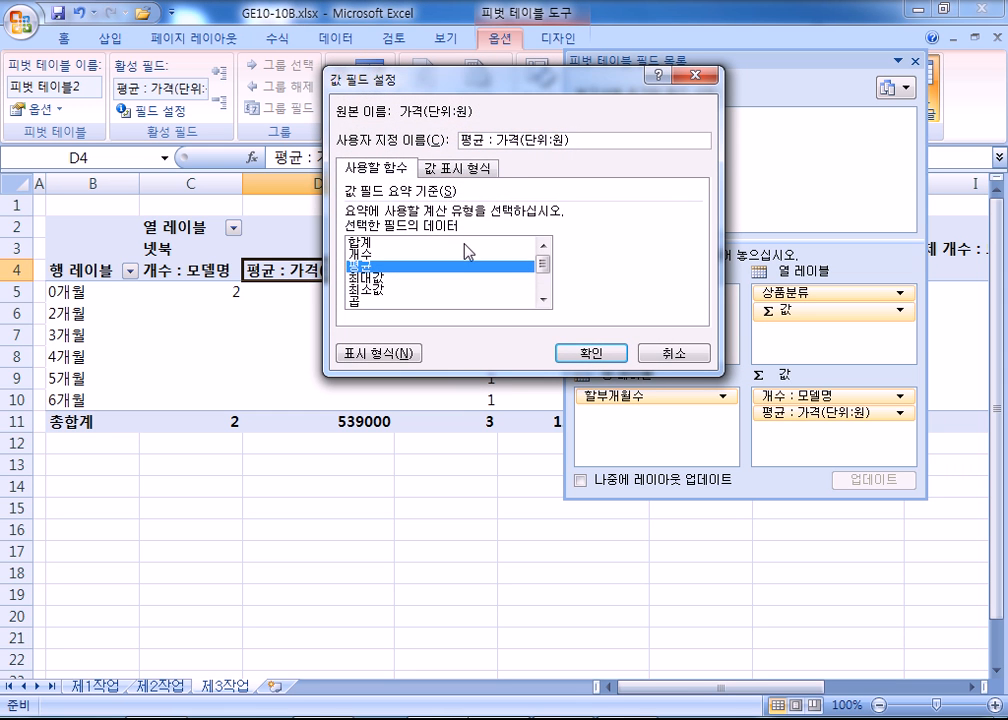
click(590, 354)
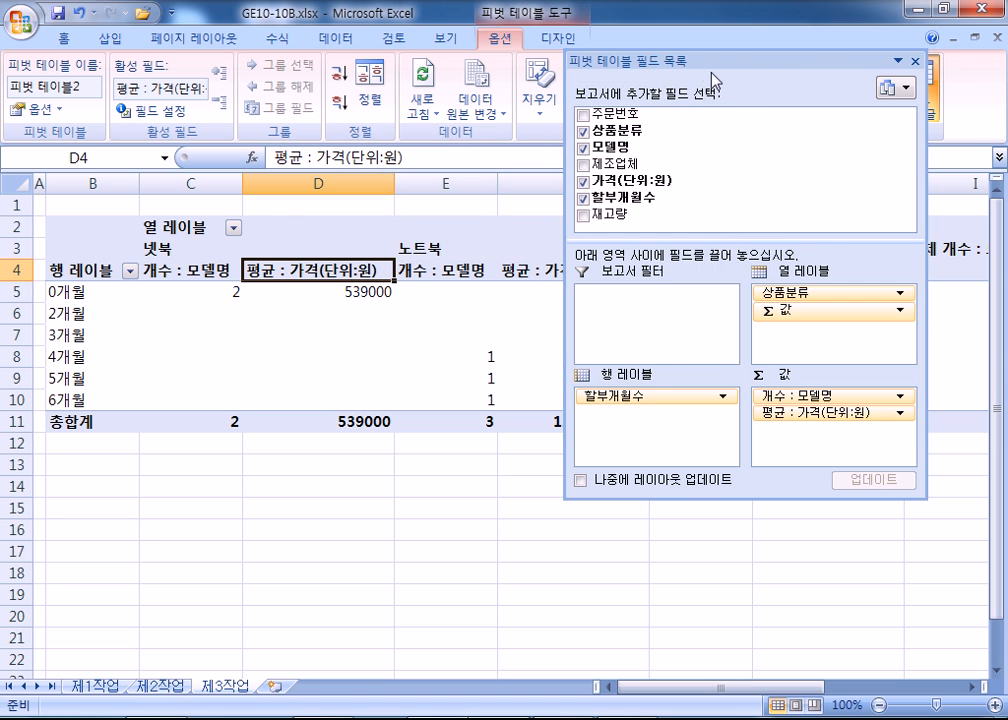
Move the field list clear of the pivot table and group the 할부개월수 row labels from 0 to 6 in intervals of 2
drag(700, 63, 869, 482)
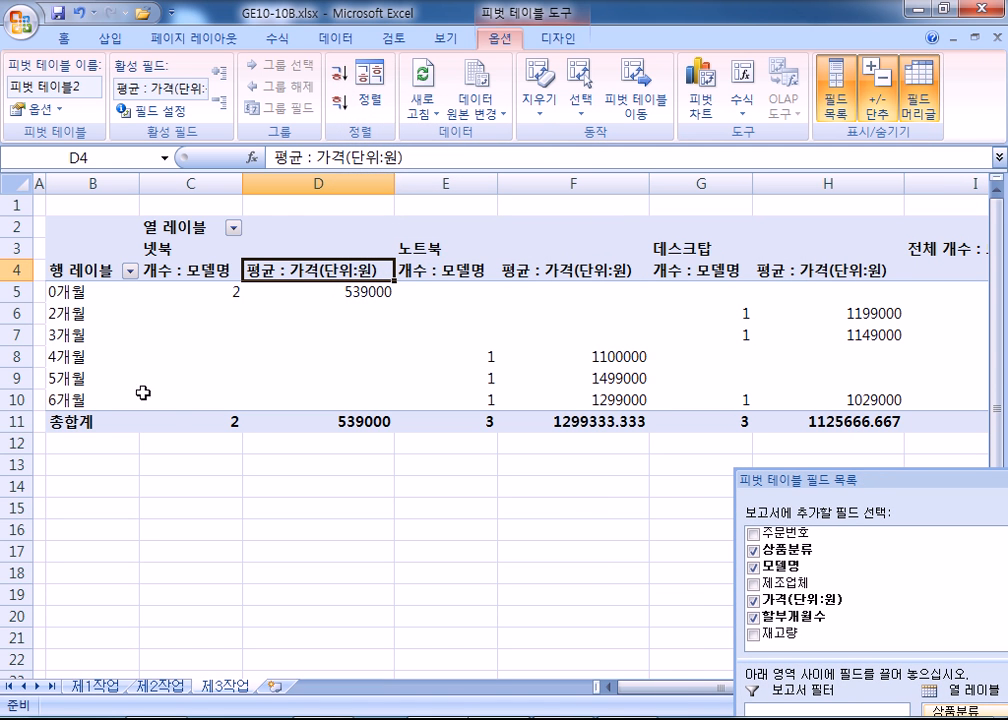
right_click(66, 316)
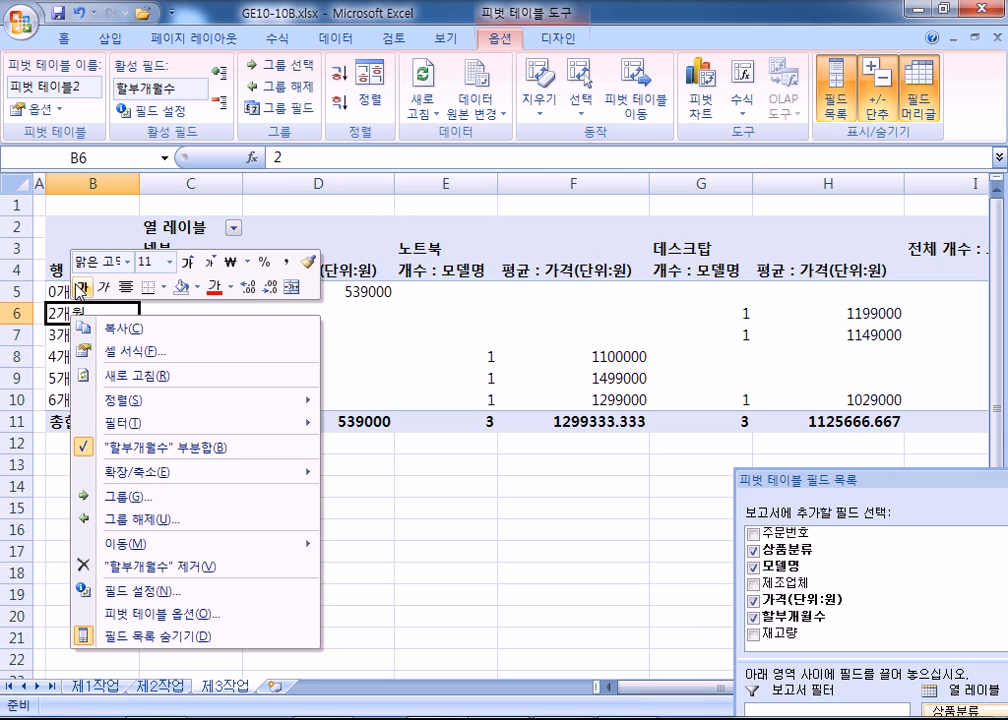
scroll(70, 310, down, 2)
scroll(70, 250, up, 1)
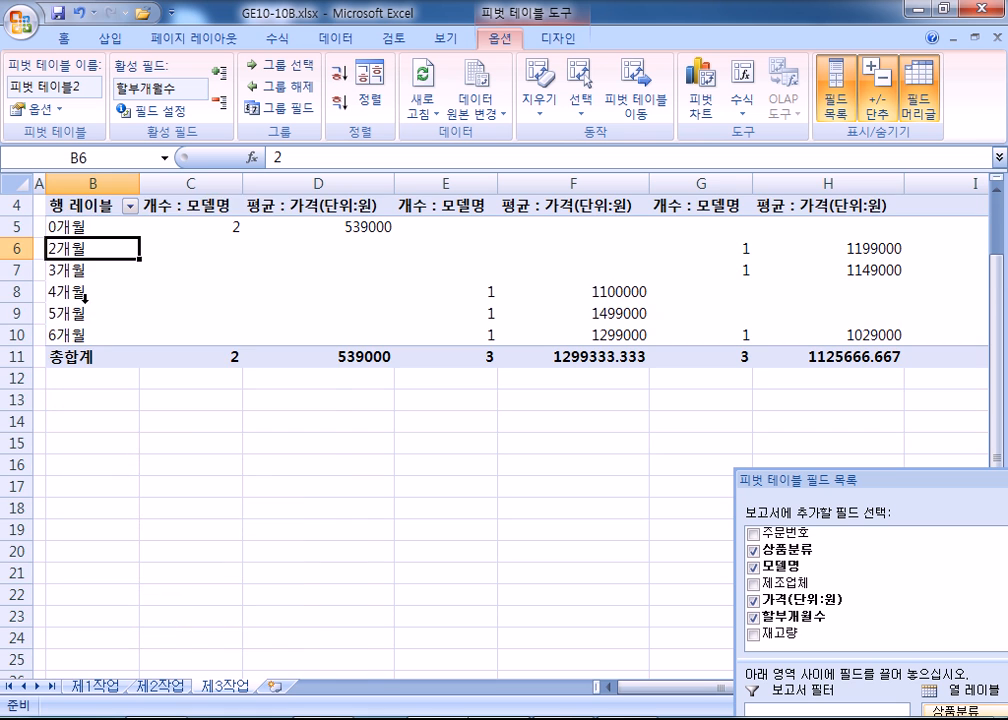
right_click(76, 249)
click(130, 431)
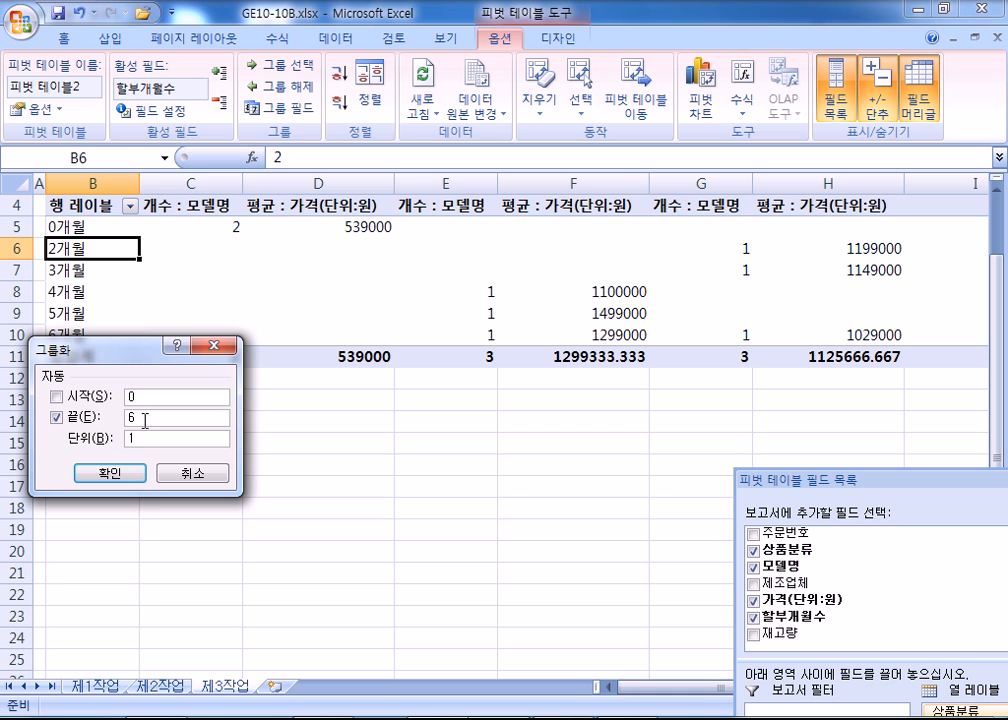
click(106, 424)
click(110, 474)
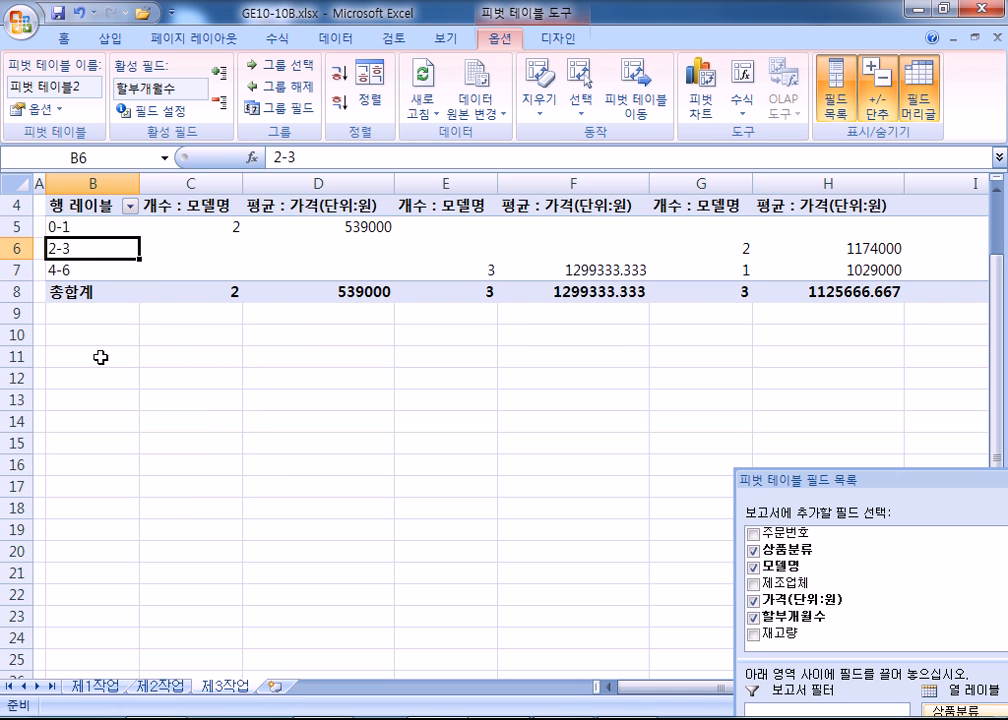
Review the start, end and interval settings of the 할부개월수 row grouping
scroll(101, 346, up, 1)
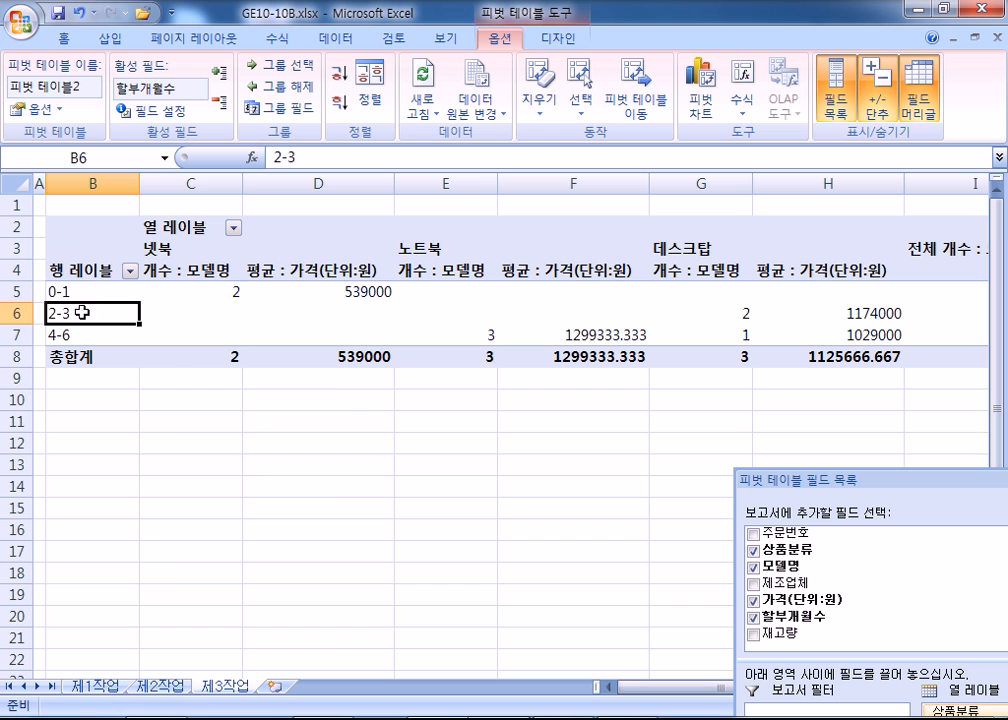
right_click(101, 311)
click(95, 490)
drag(153, 412, 267, 228)
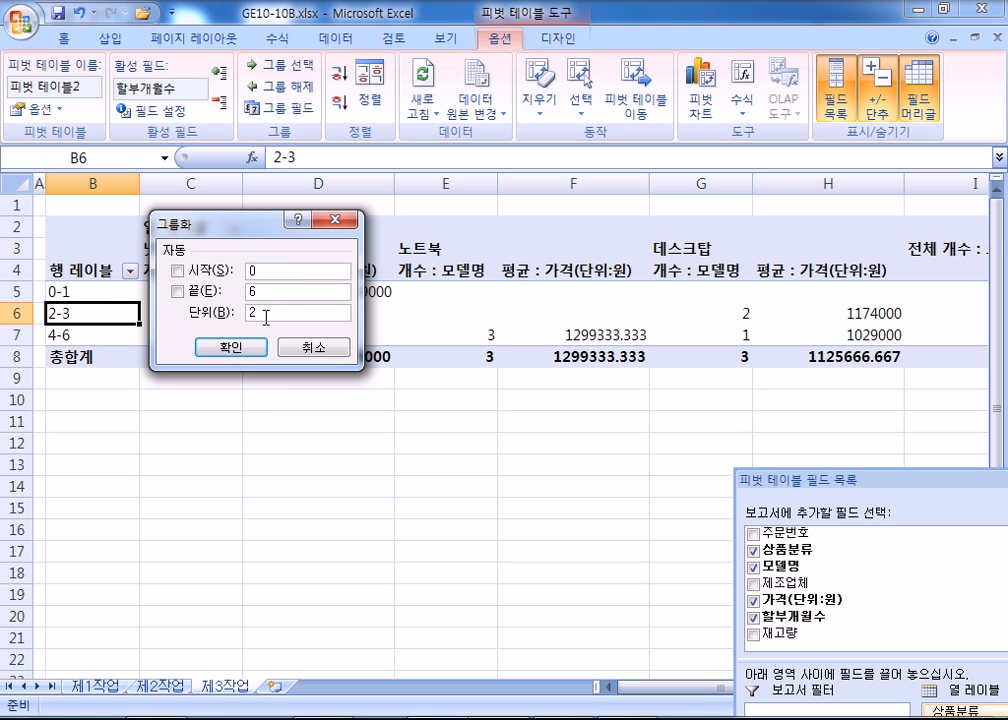
click(231, 346)
Rename the row label header in B4 to 할부개월수 and fit column B's width to its contents
click(97, 272)
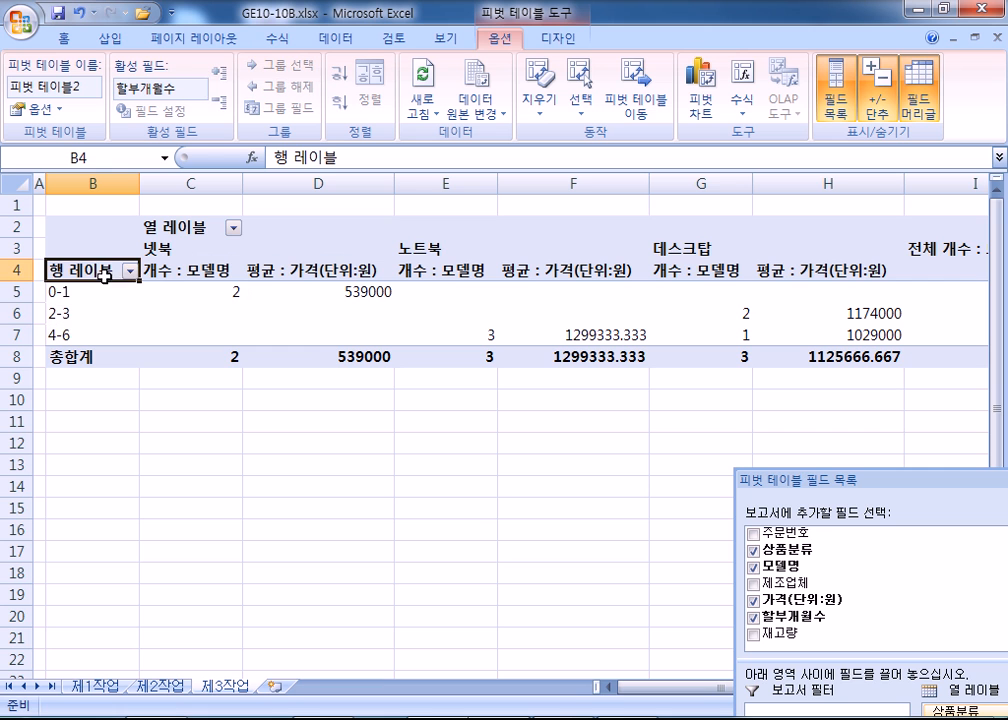
text(할)
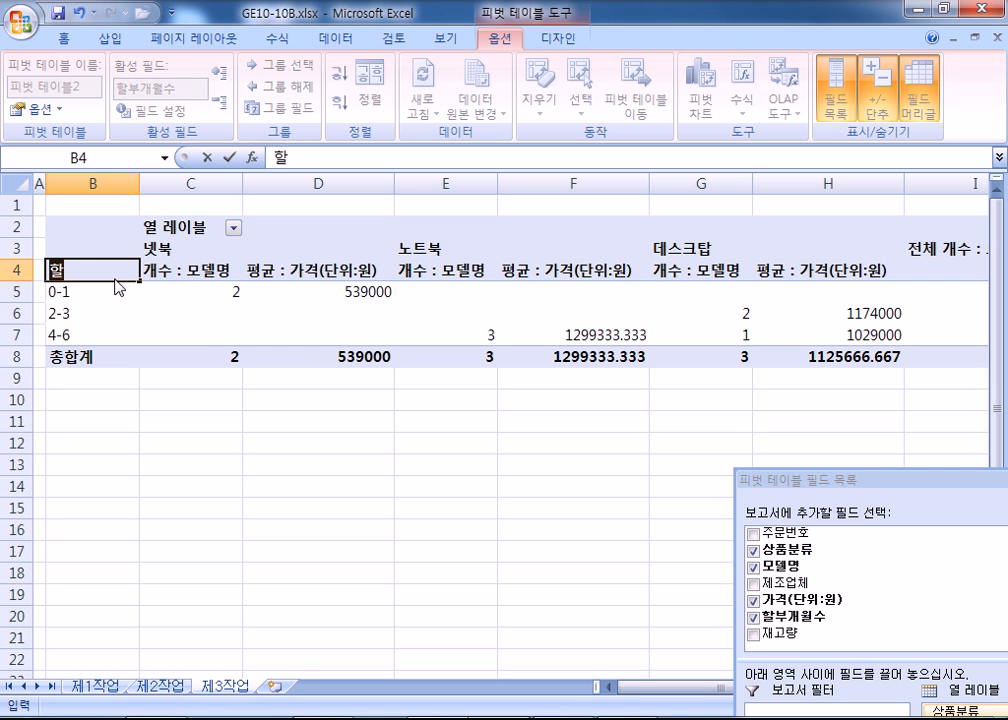
text(부개월수)
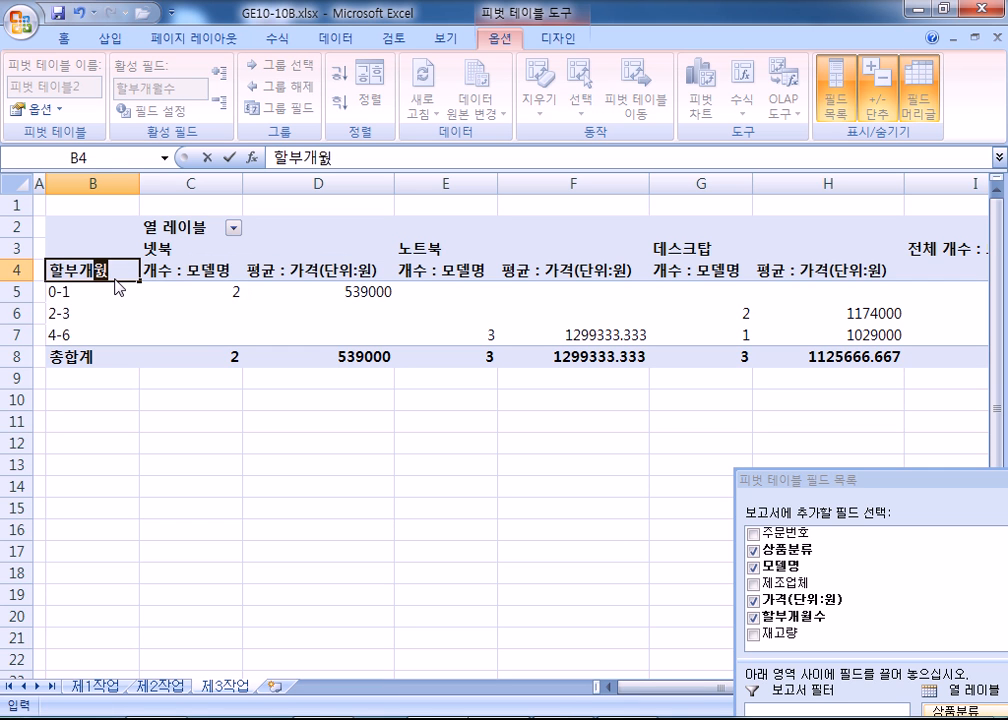
key(Return)
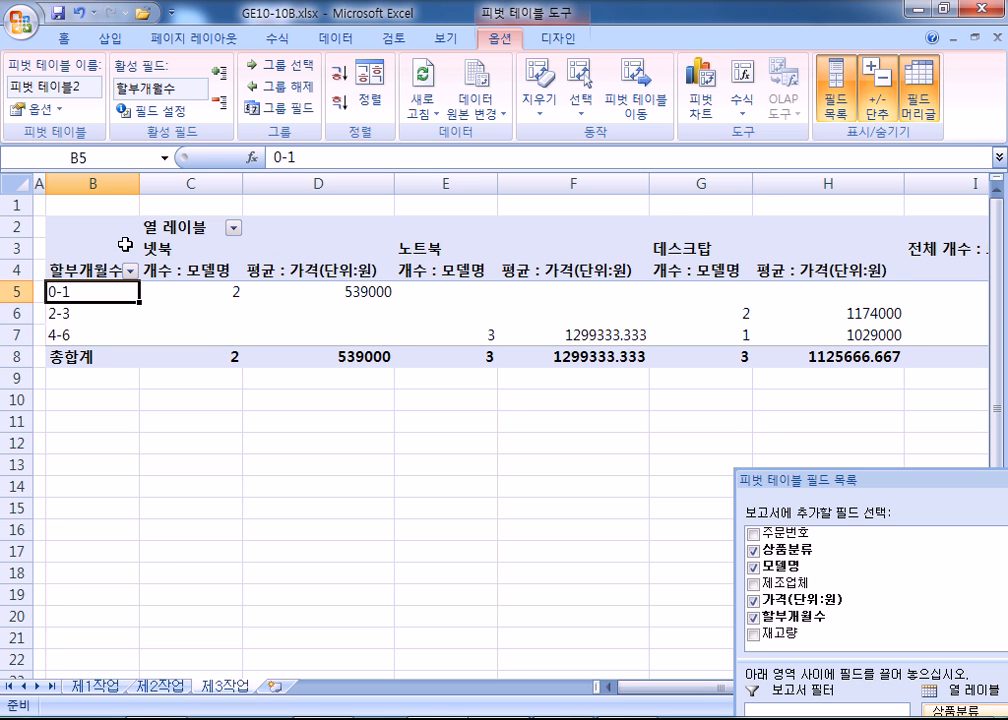
double_click(139, 178)
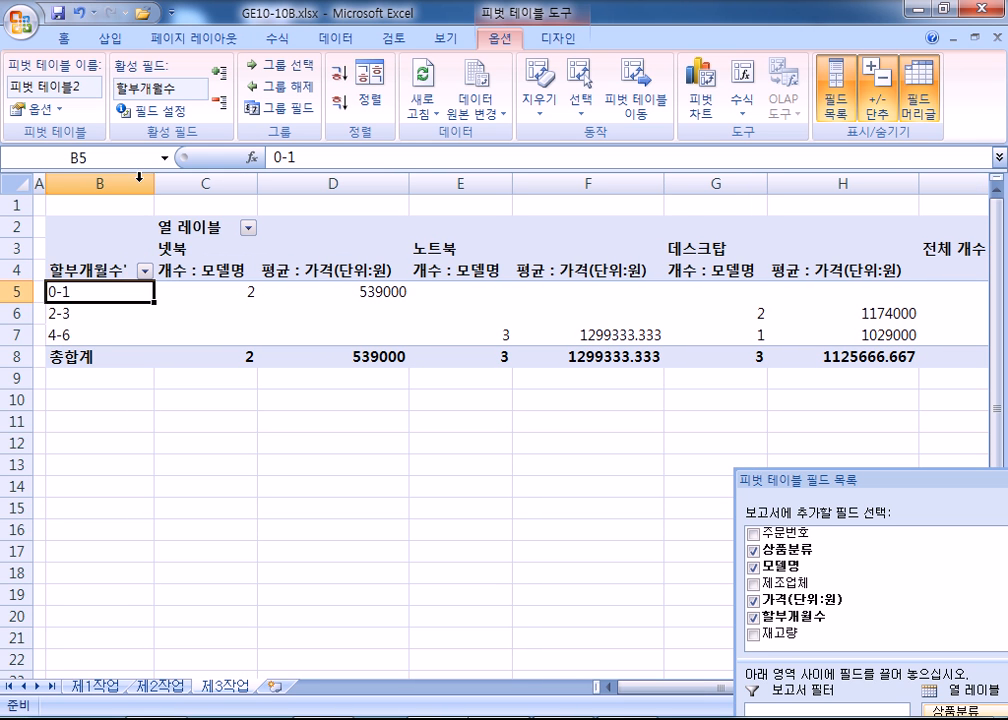
click(148, 269)
click(380, 162)
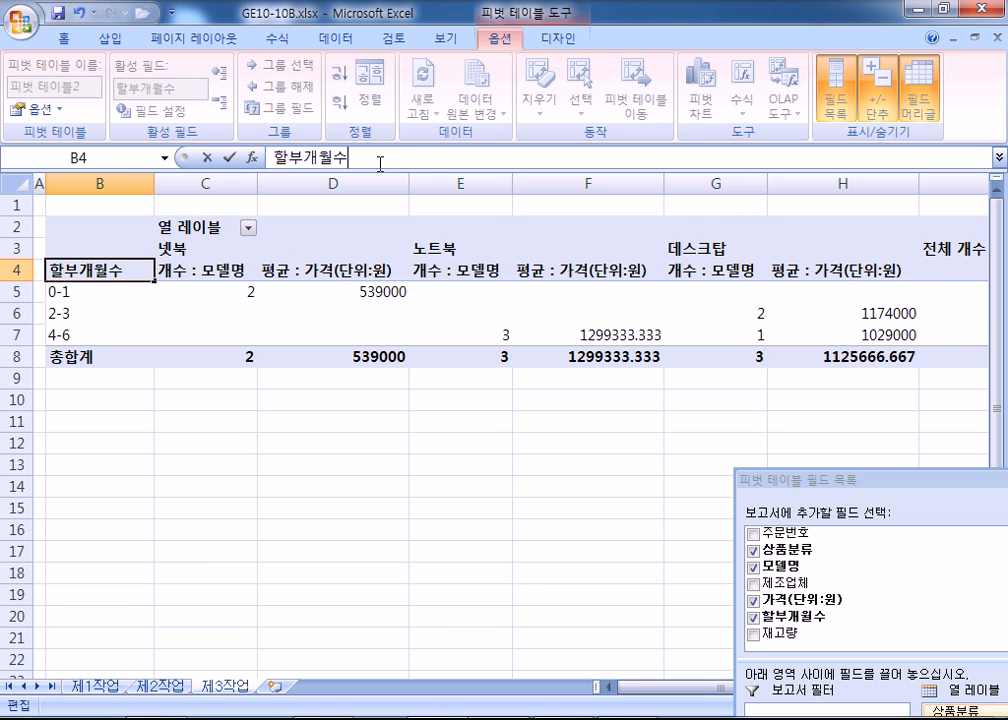
key(Return)
Rename the column label header in C2 to 상품분류 and sort the product categories in descending order
click(205, 227)
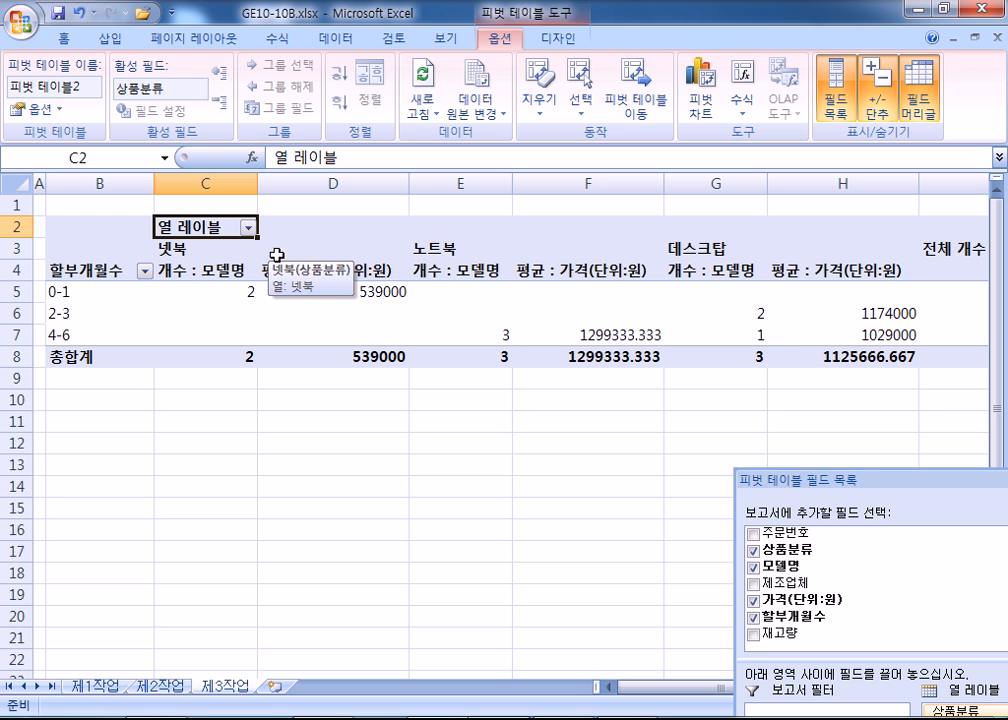
text(상품)
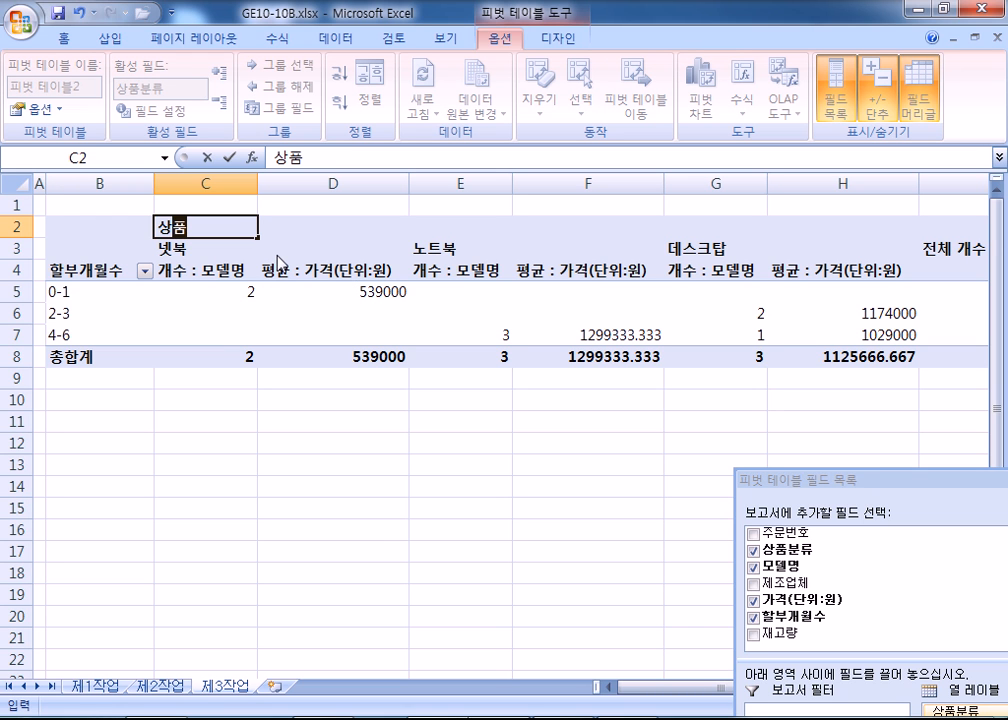
key(BackSpace)
text(ㅁ)
key(BackSpace)
text(ㅁㅂㅜㄴㄹㅠ)
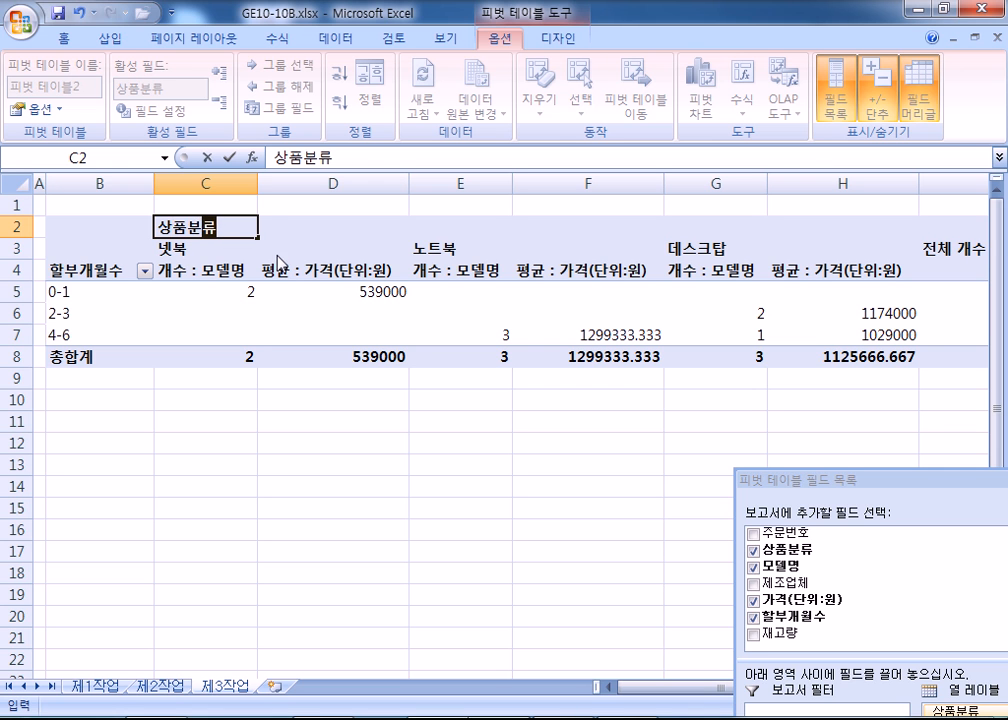
key(Return)
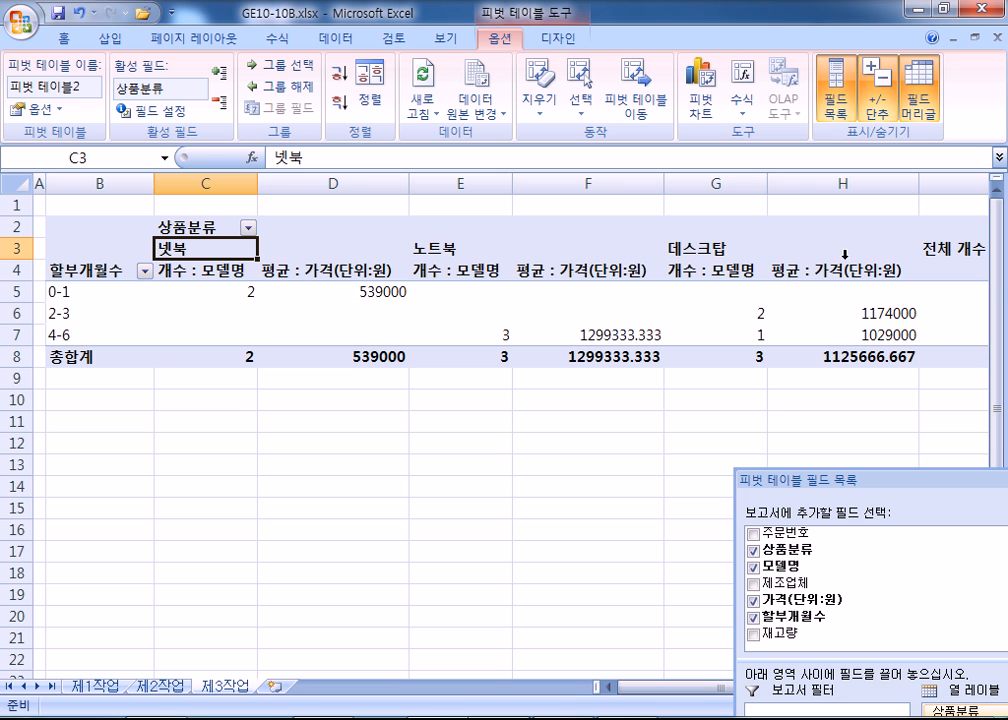
click(681, 252)
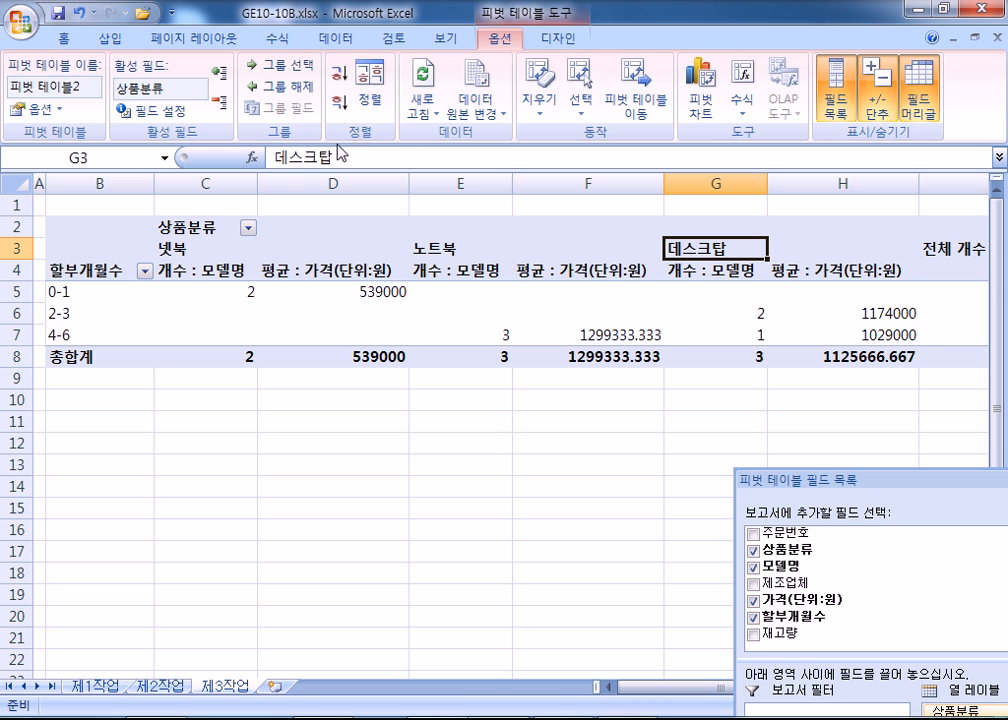
click(378, 95)
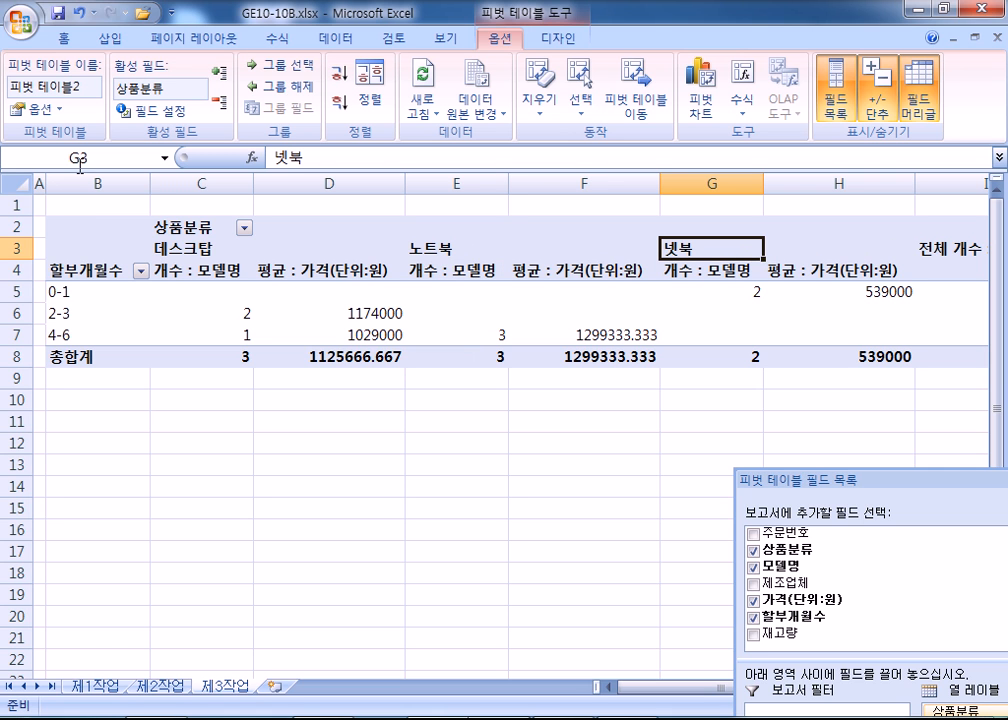
click(38, 110)
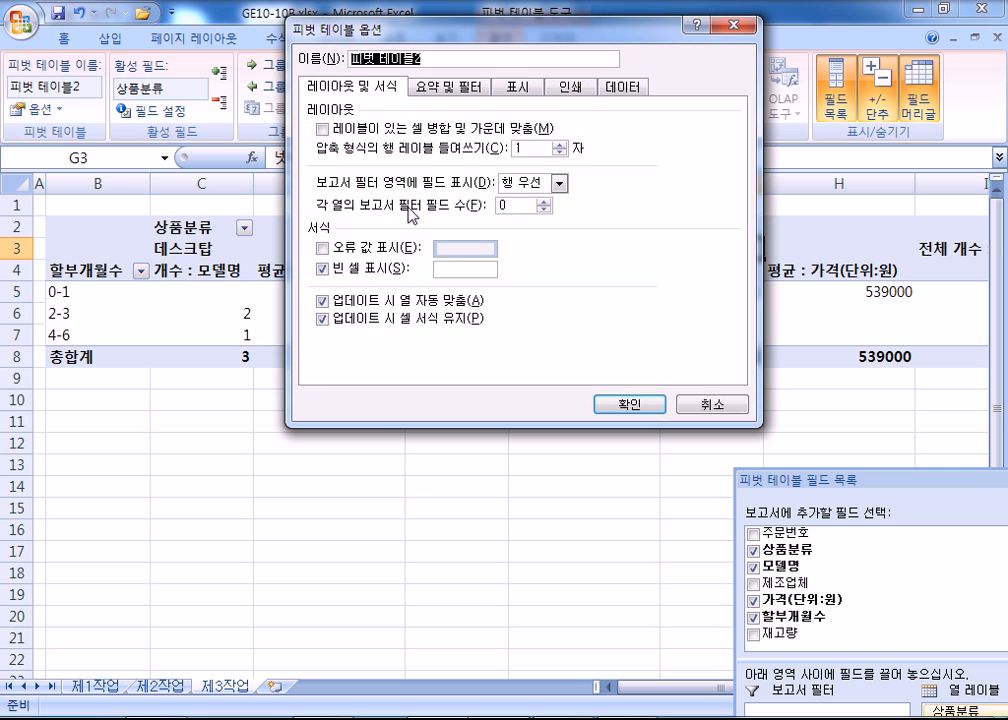
click(450, 272)
text(**)
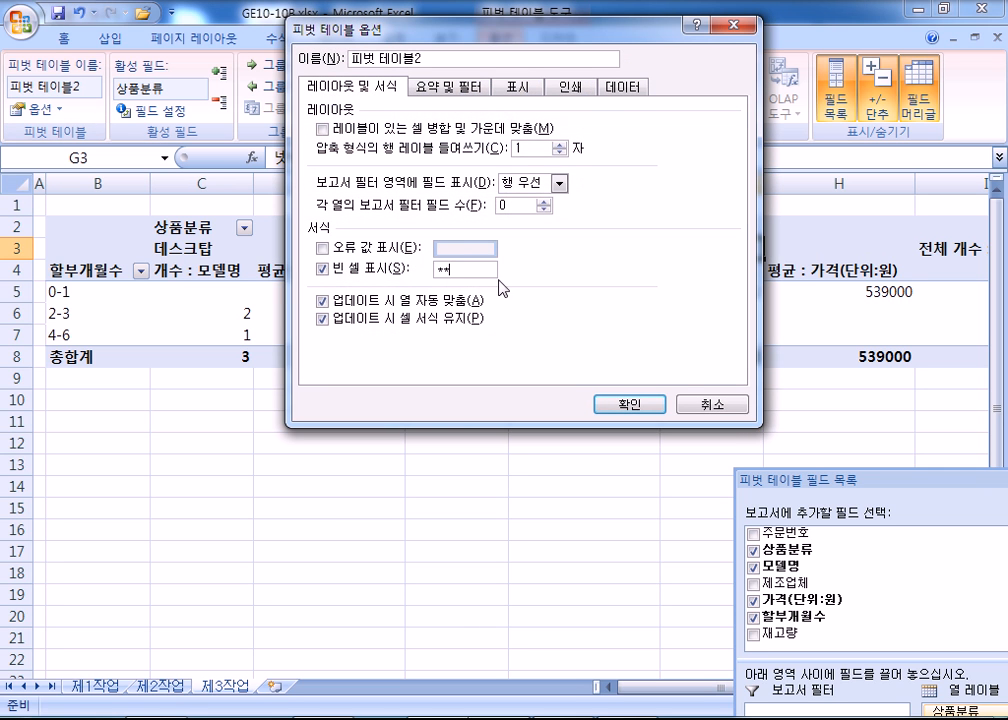
click(322, 129)
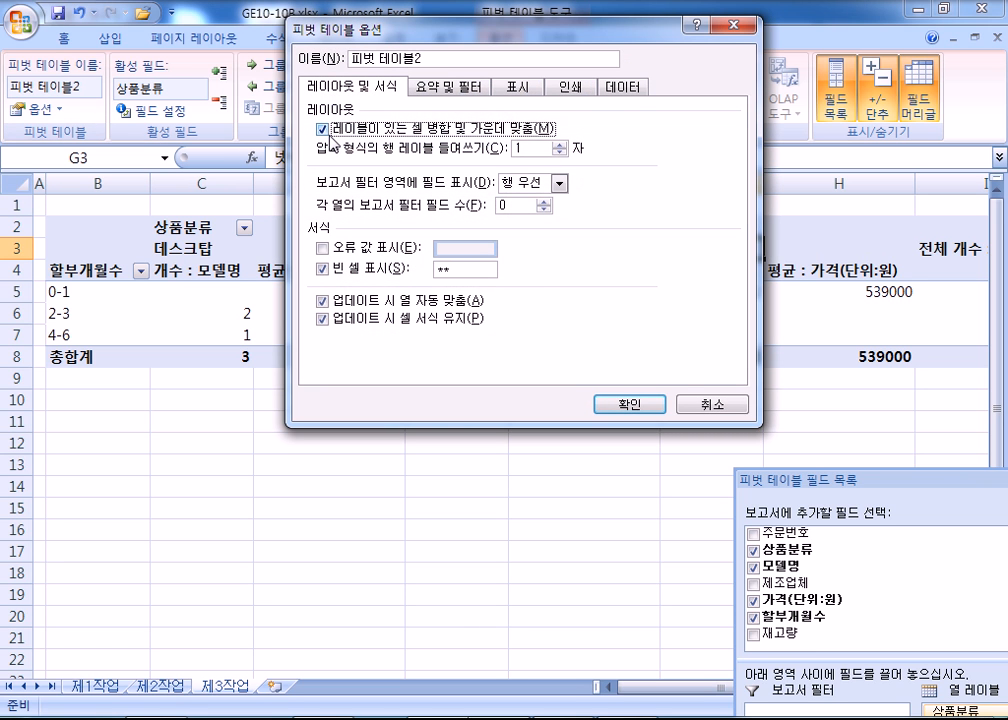
click(457, 91)
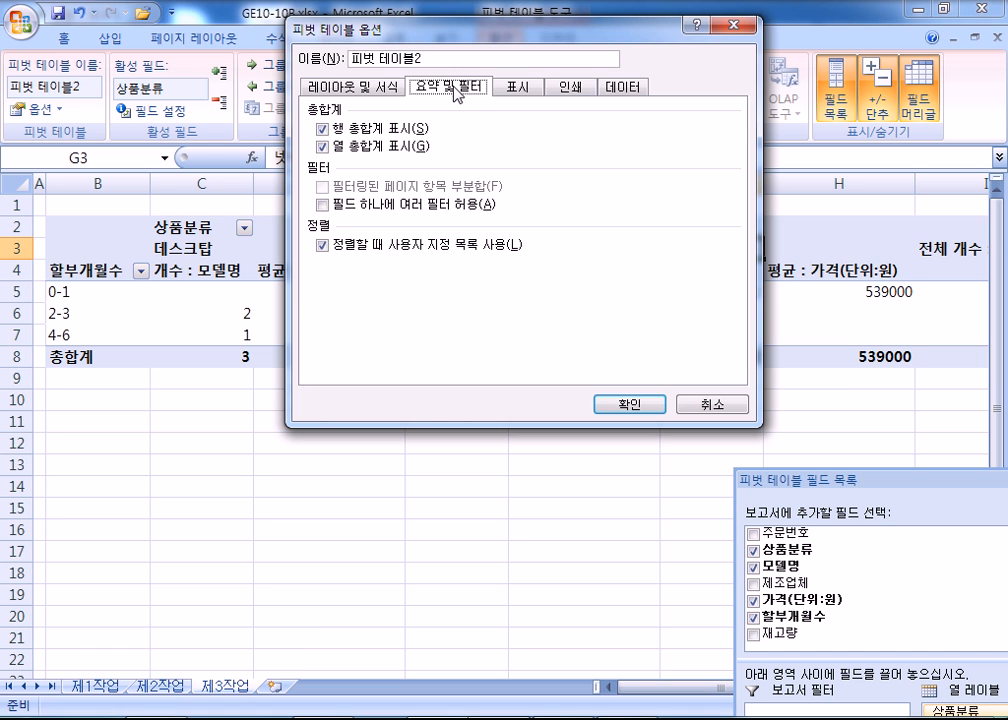
click(322, 130)
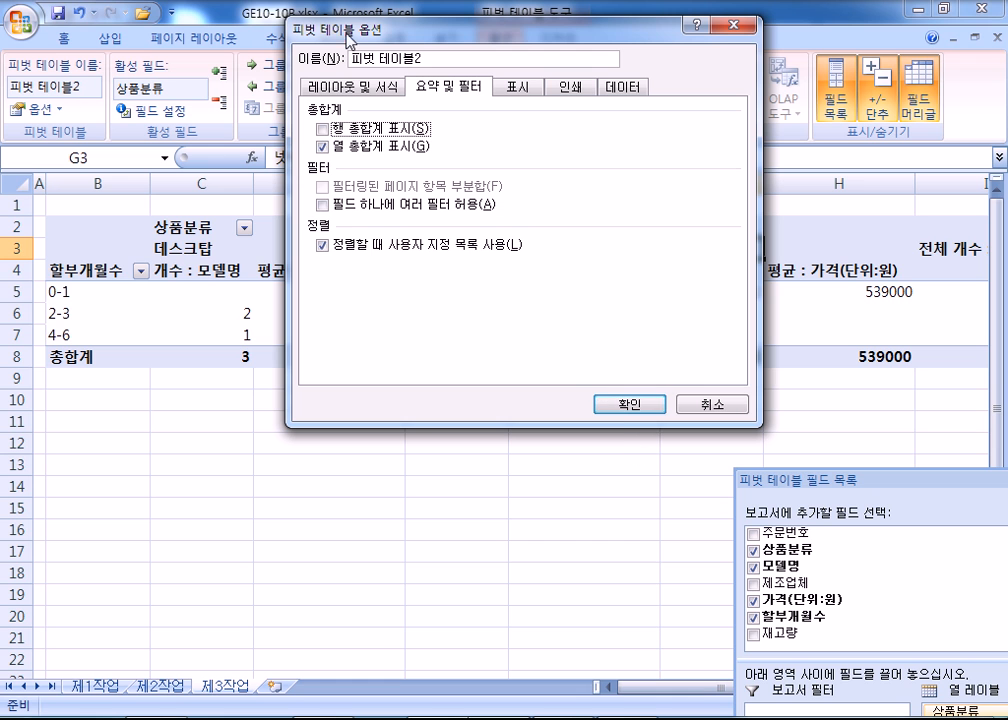
click(352, 87)
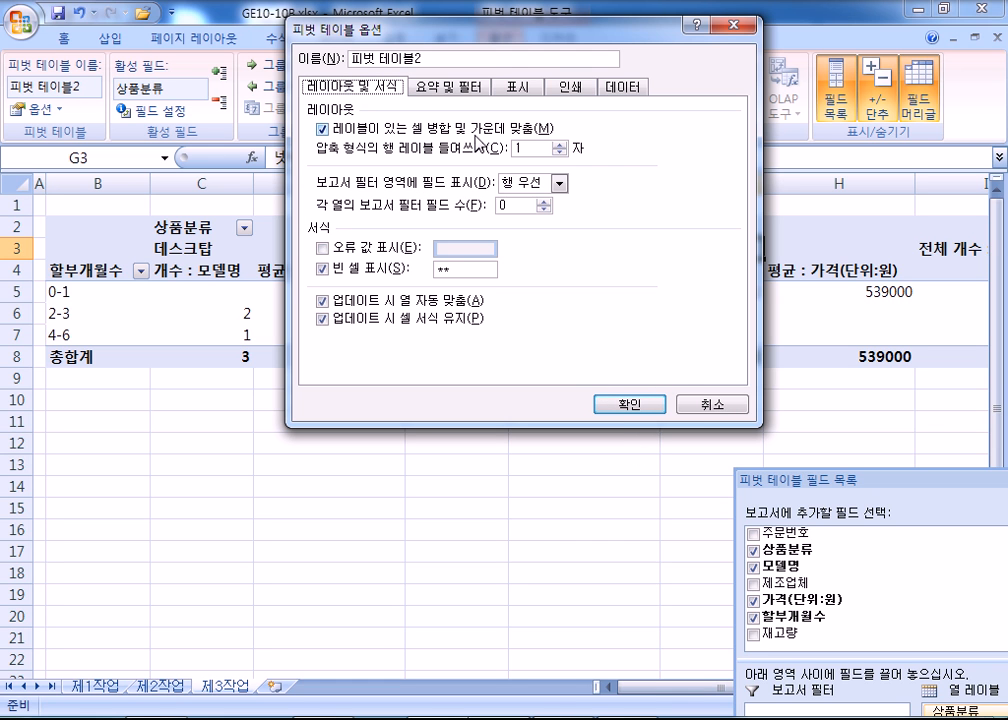
click(695, 405)
Set the pivot table options to merge and center label cells, show ** in empty cells and hide row grand totals
click(36, 109)
click(333, 132)
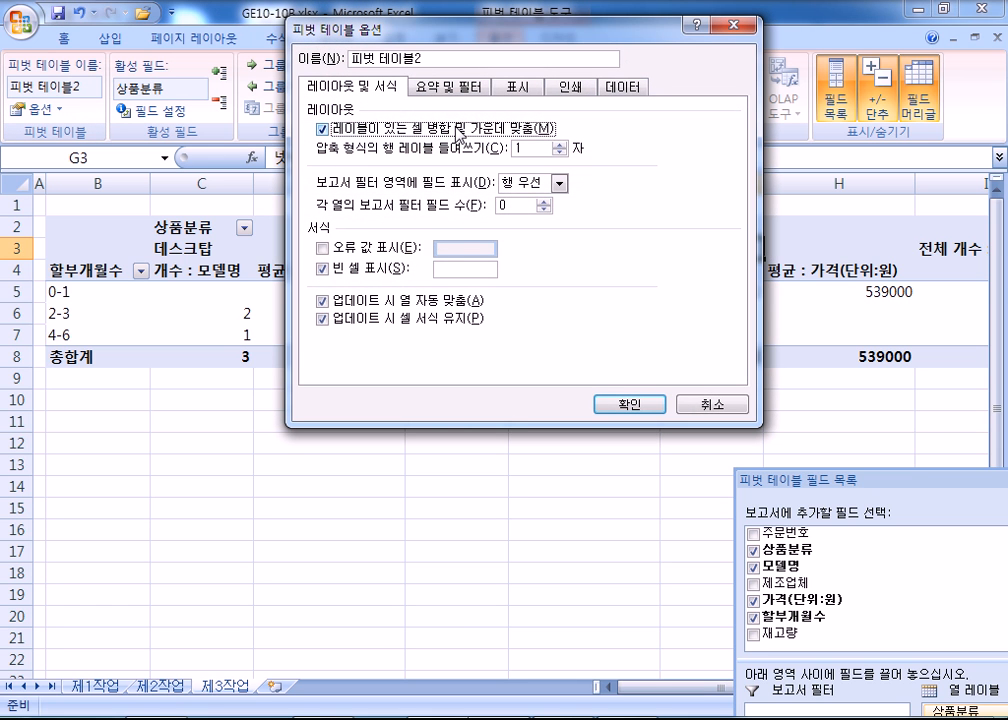
click(462, 269)
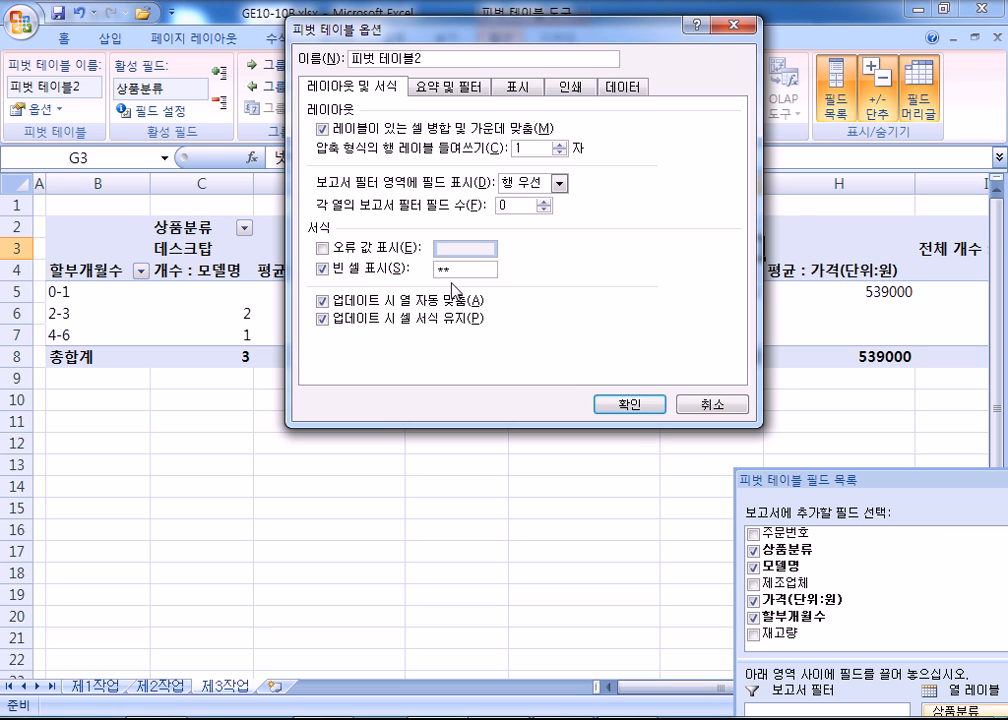
click(437, 89)
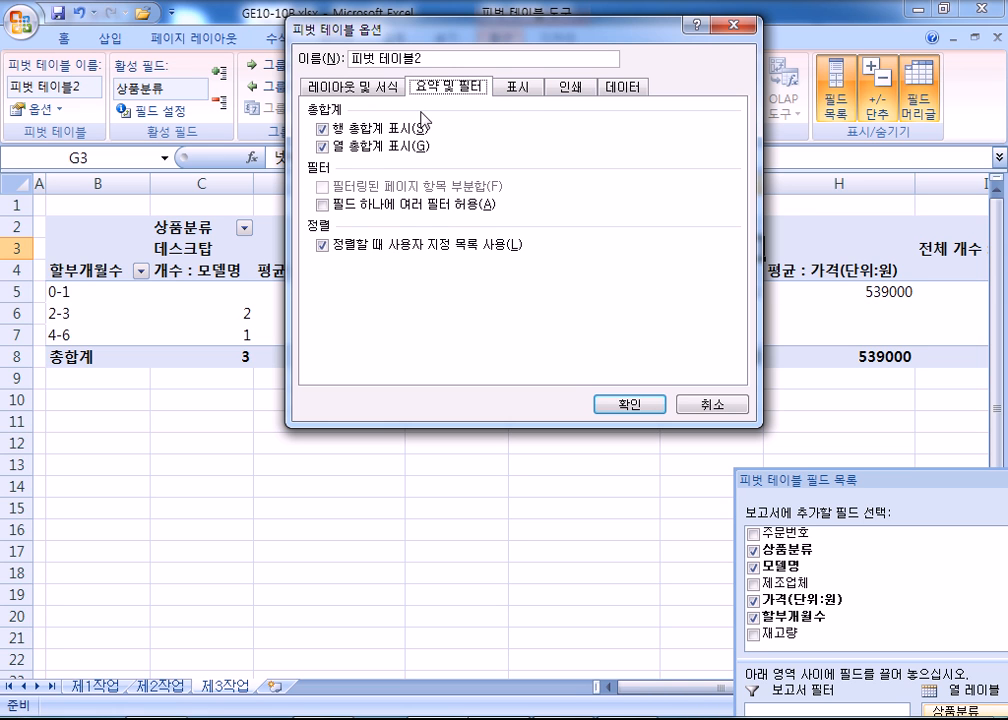
click(321, 129)
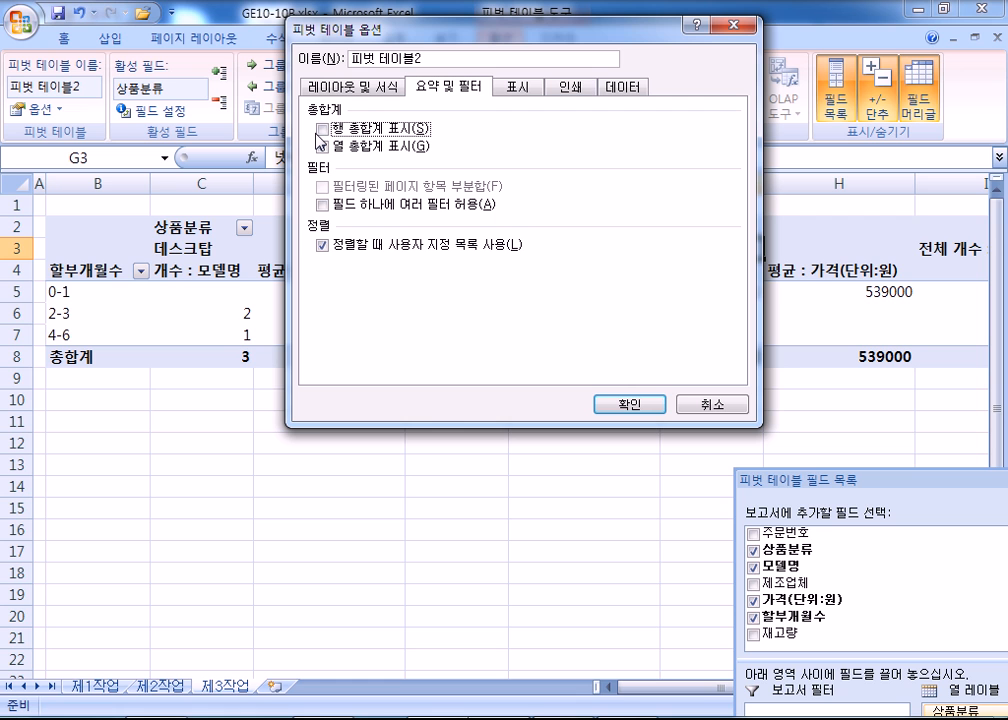
click(368, 89)
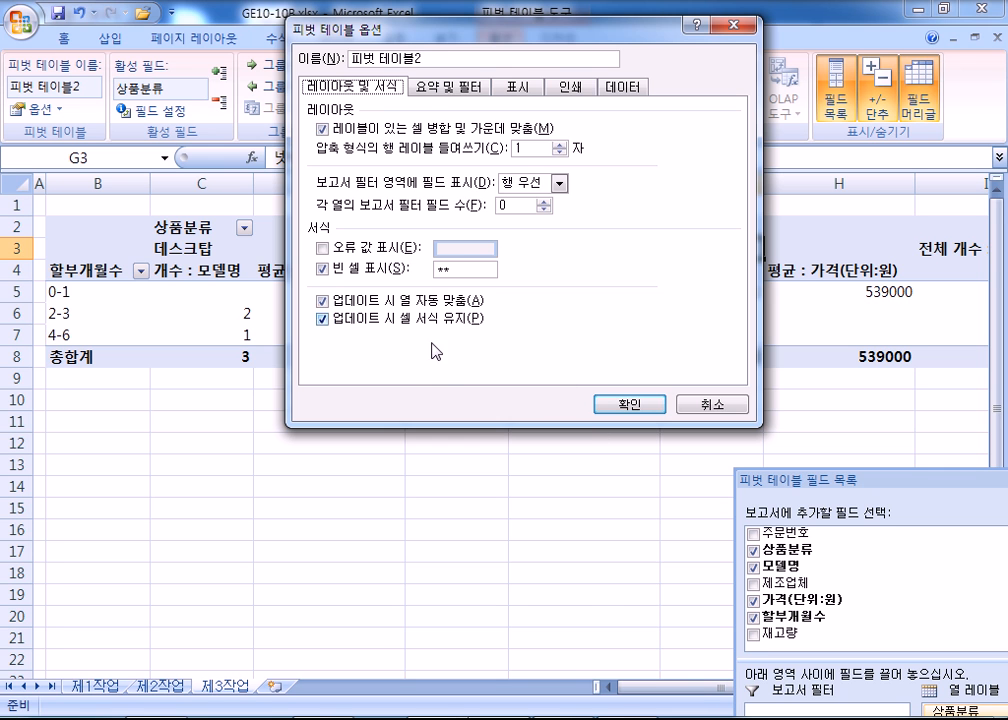
Compare the layout and format options with the pivot table's labels and empty cells, and apply the options
drag(425, 32, 378, 441)
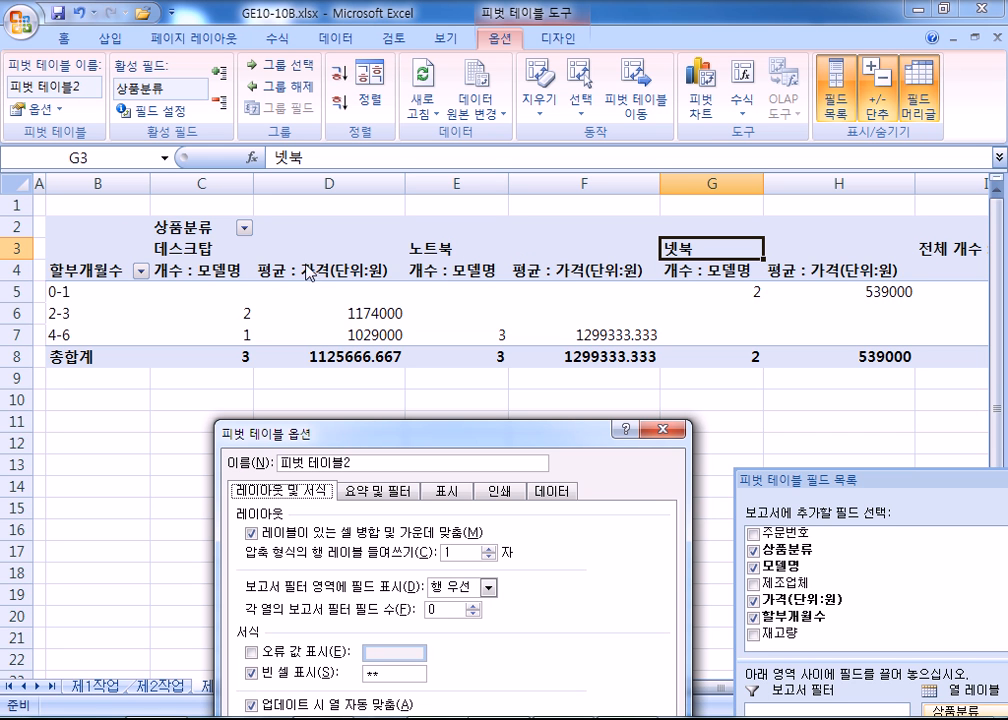
drag(346, 433, 474, 373)
drag(472, 422, 418, 475)
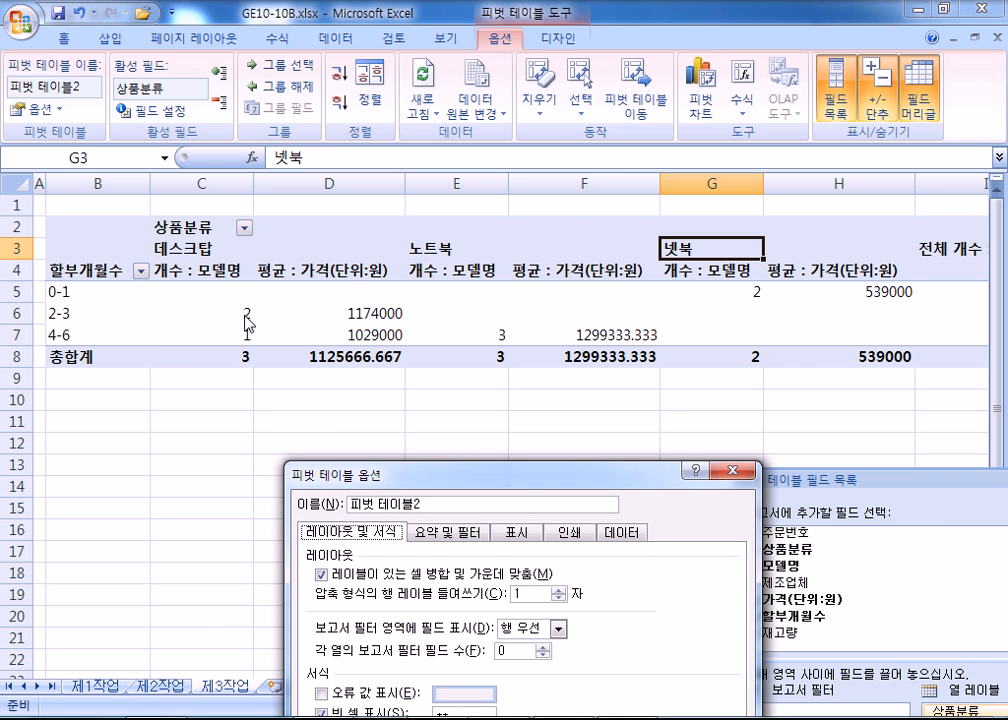
drag(498, 476, 672, 26)
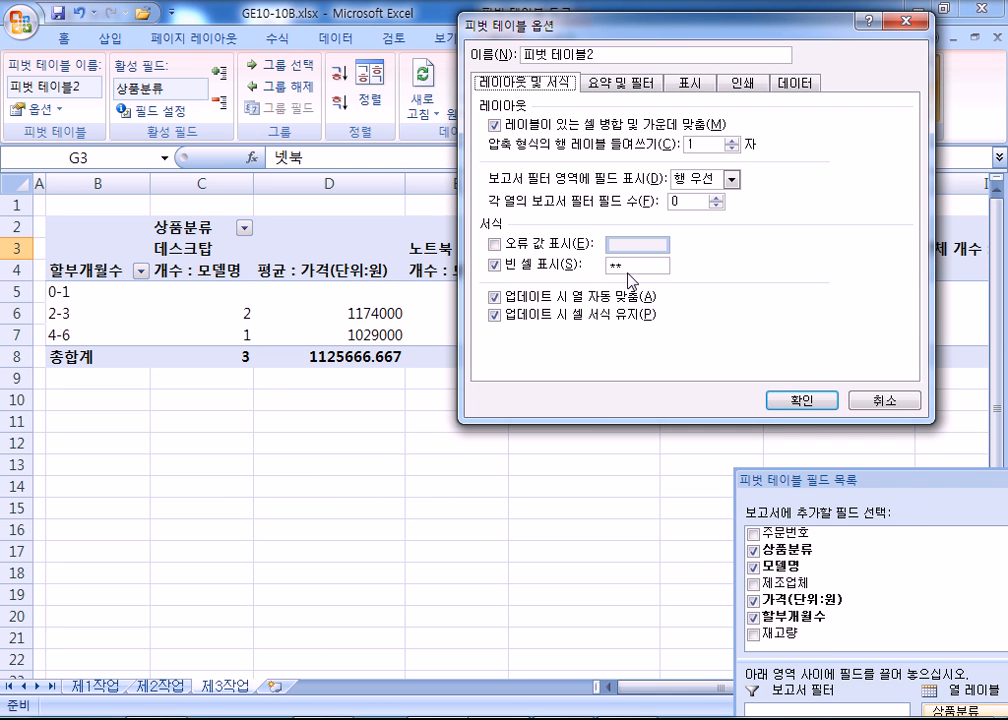
click(801, 399)
click(175, 292)
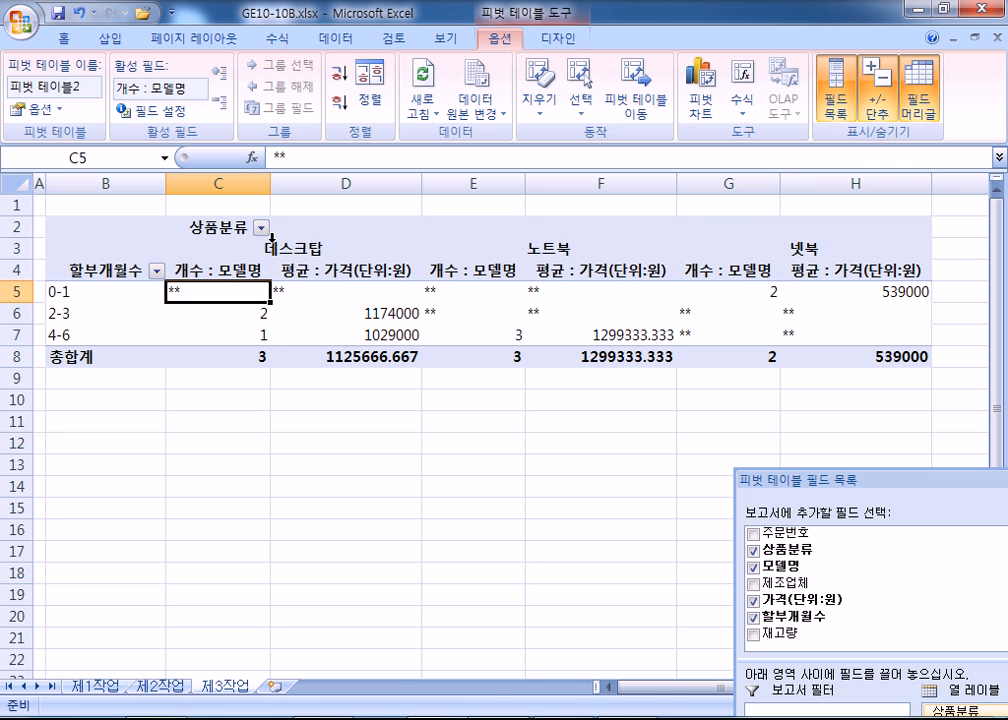
click(278, 246)
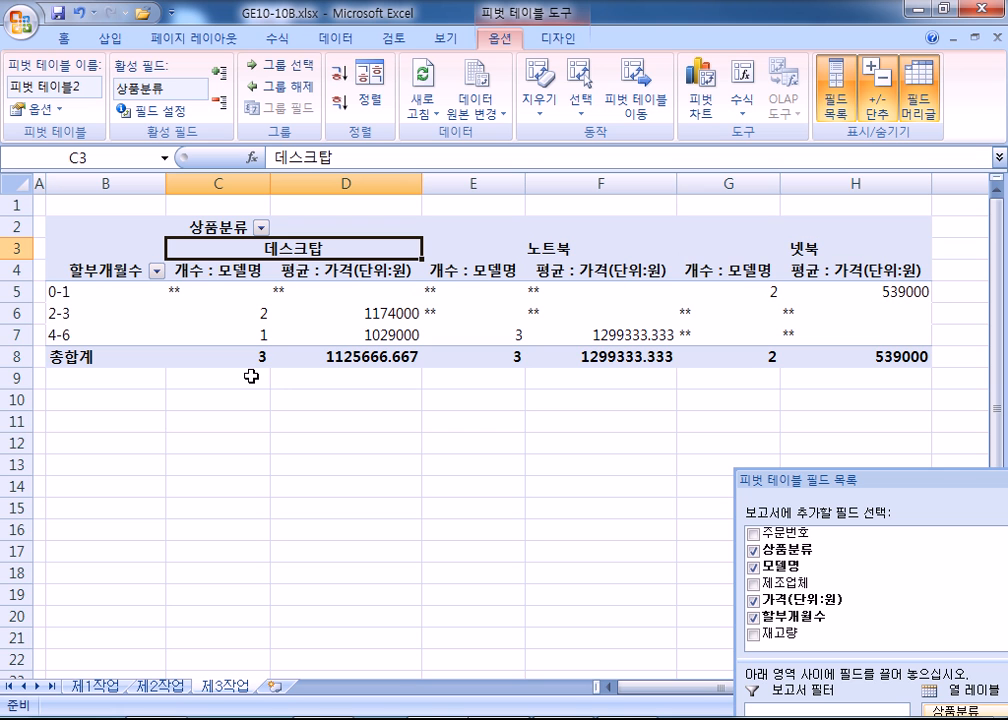
Center the pivot table values in C5:H8 and apply the comma style to them
drag(182, 290, 770, 356)
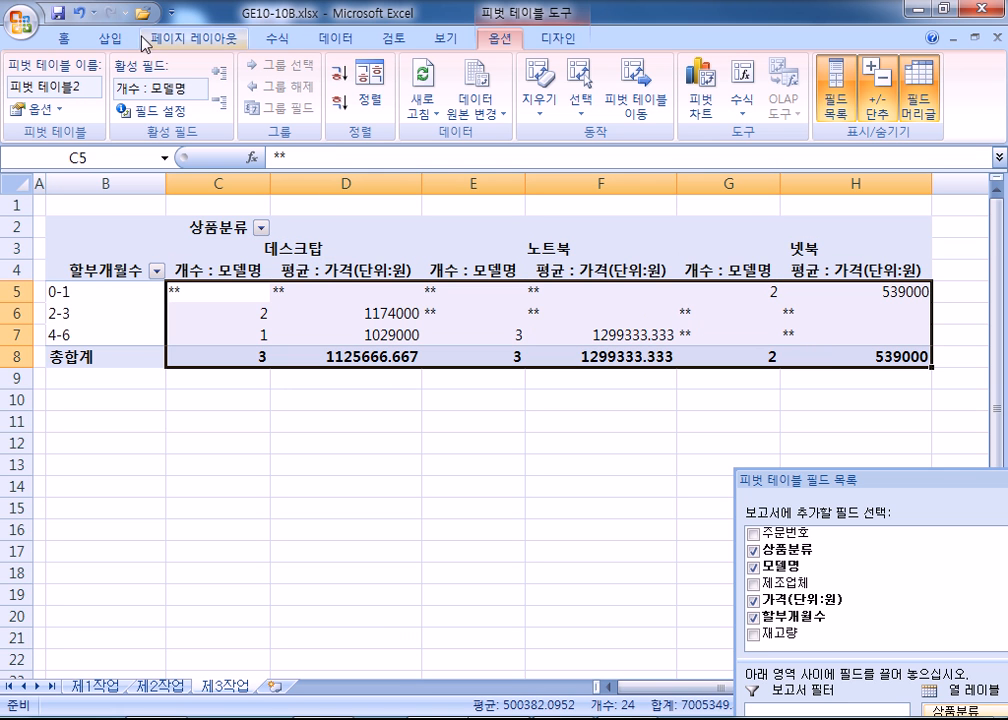
click(66, 37)
click(357, 103)
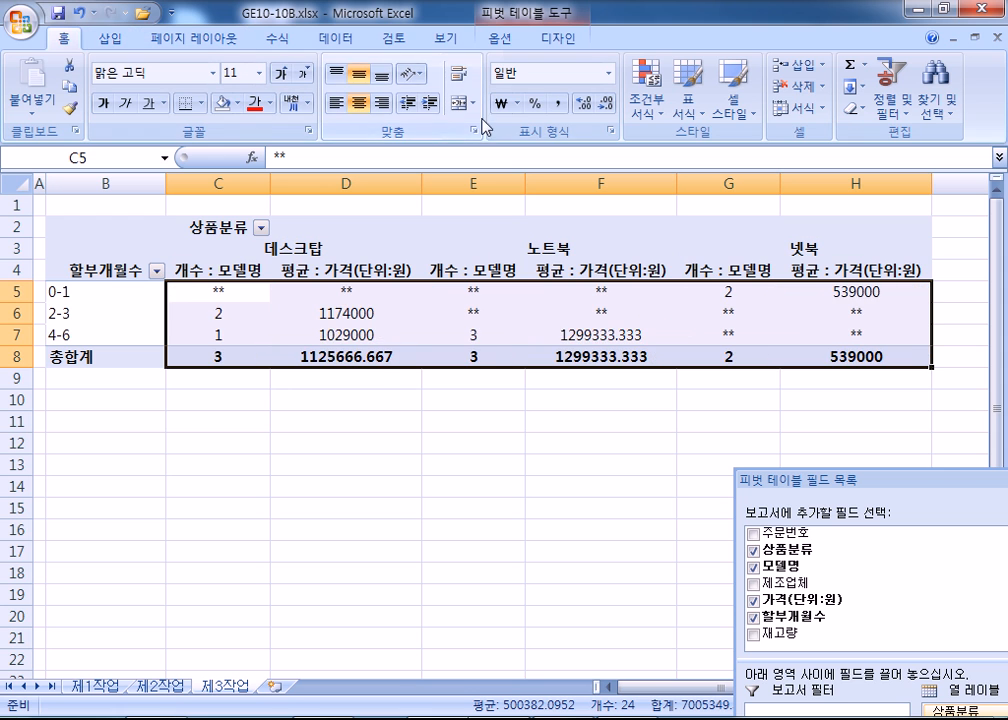
click(557, 104)
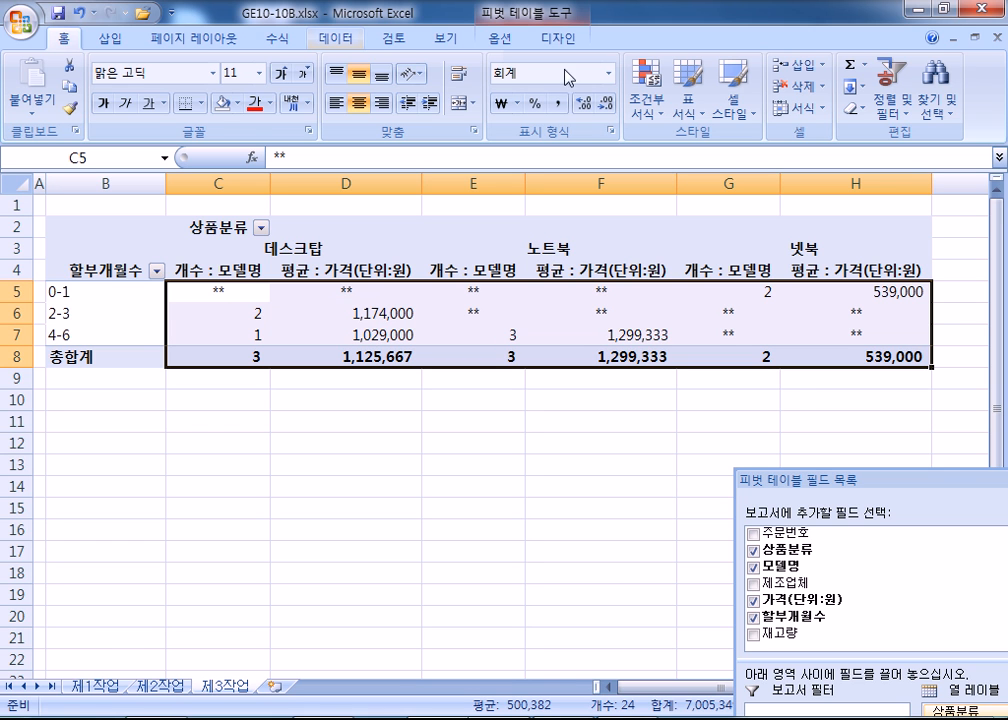
Dock the pivot table field list and switch to the 제1작업 sheet
drag(834, 481, 666, 370)
double_click(666, 368)
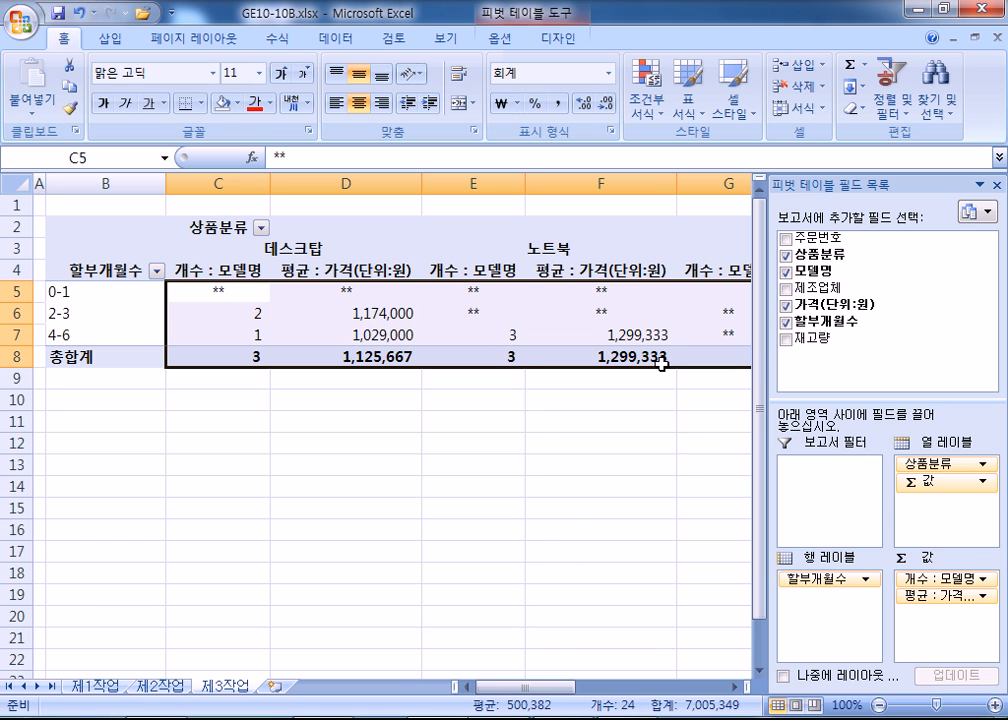
click(145, 425)
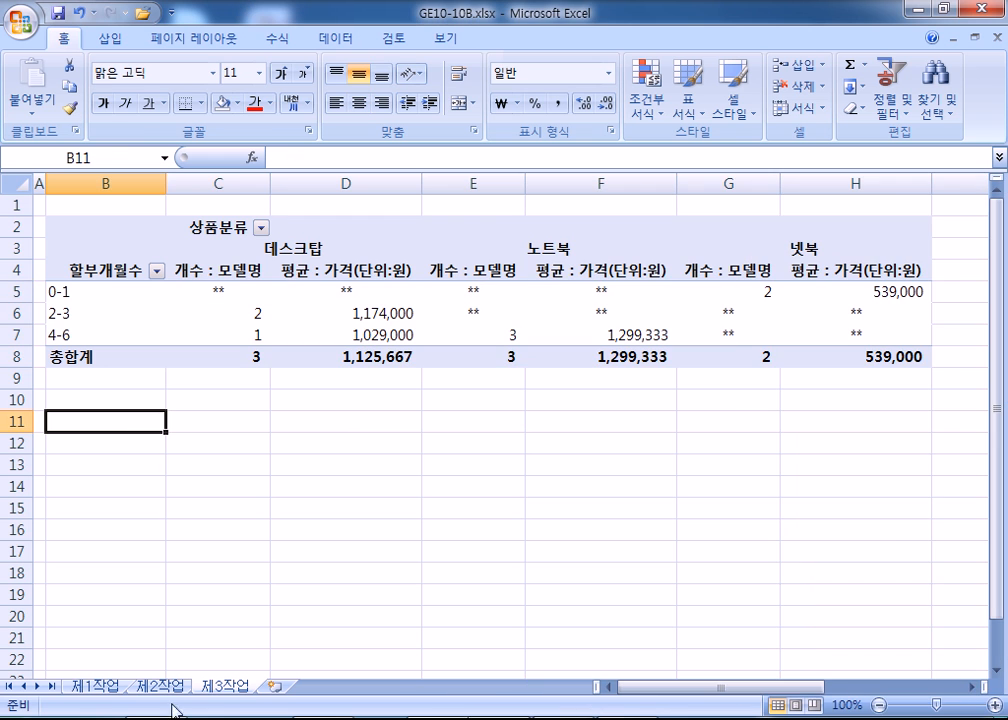
click(96, 687)
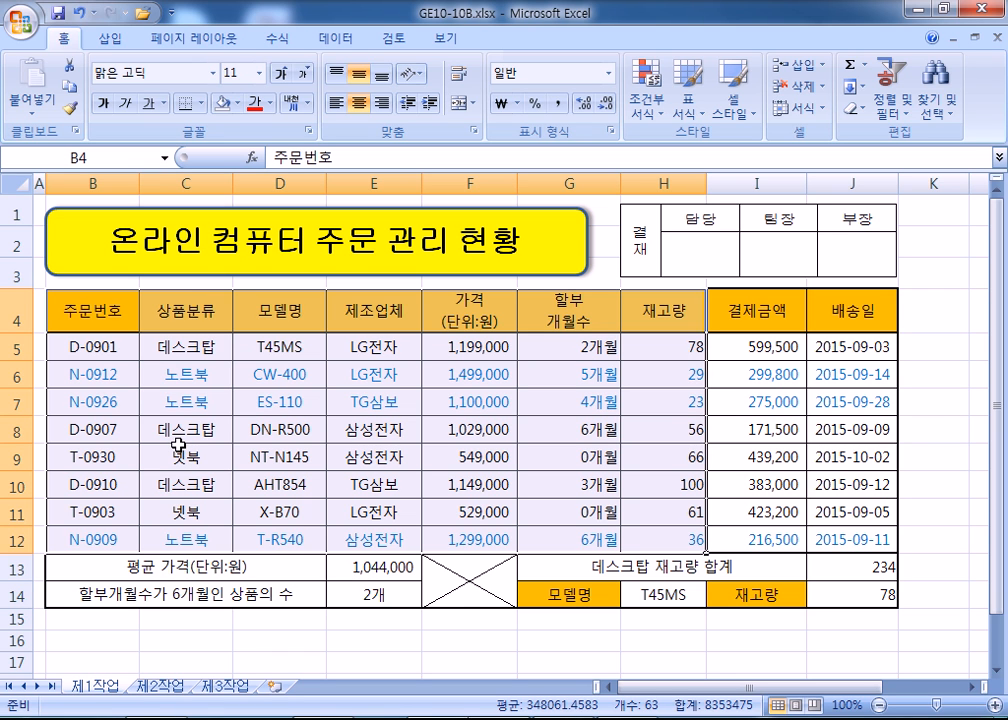
click(95, 310)
drag(95, 310, 108, 436)
click(99, 484)
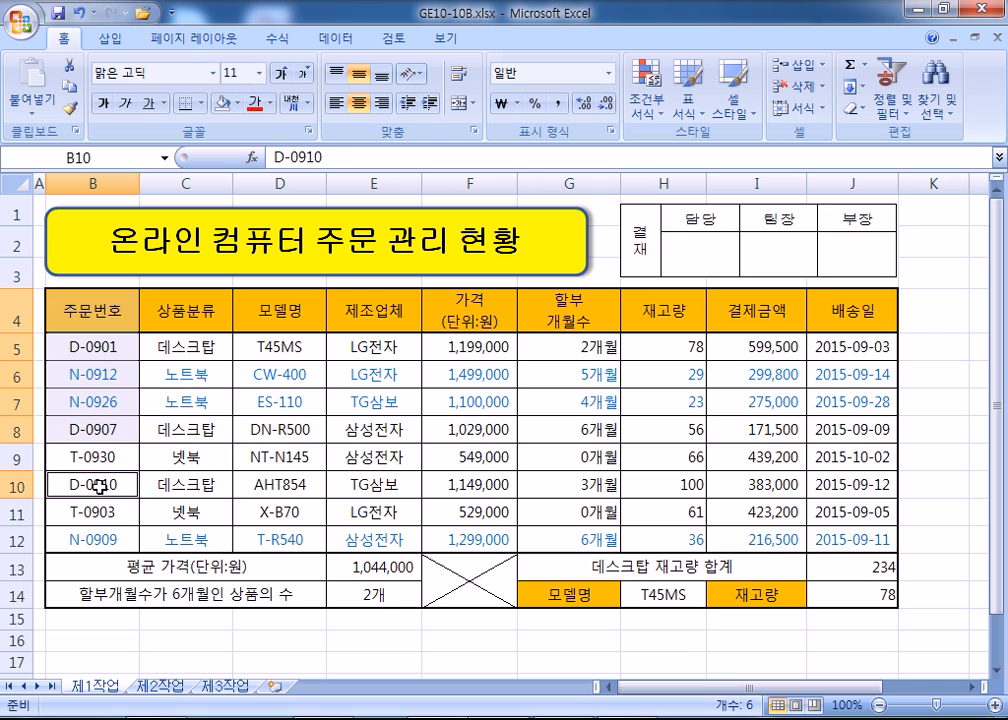
ctrl+click(95, 534)
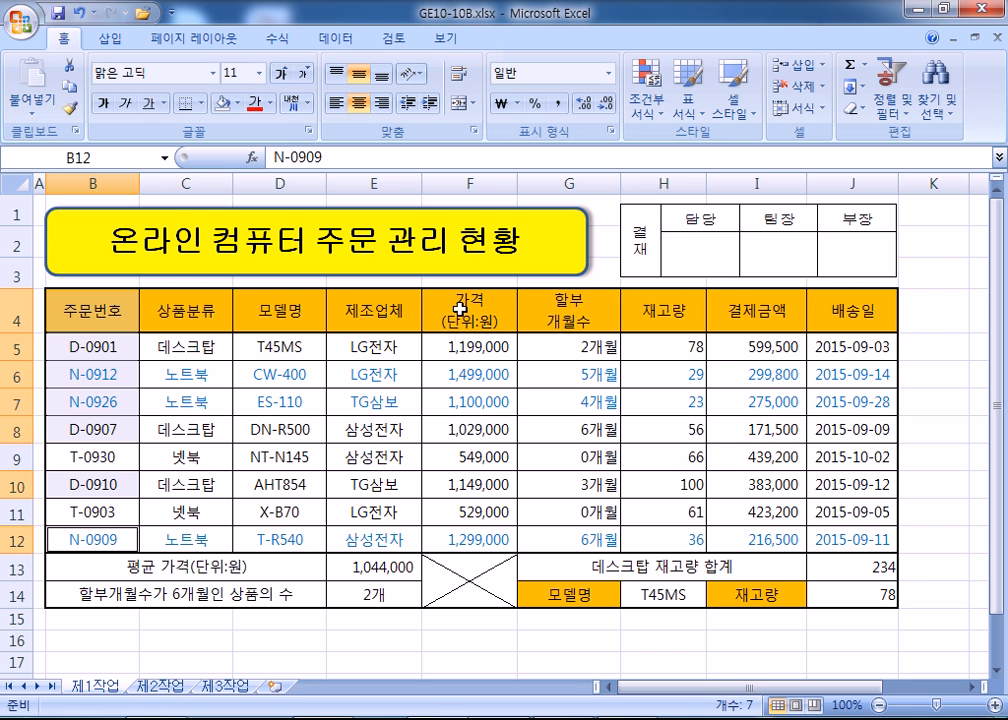
drag(460, 311, 458, 430)
ctrl+click(450, 486)
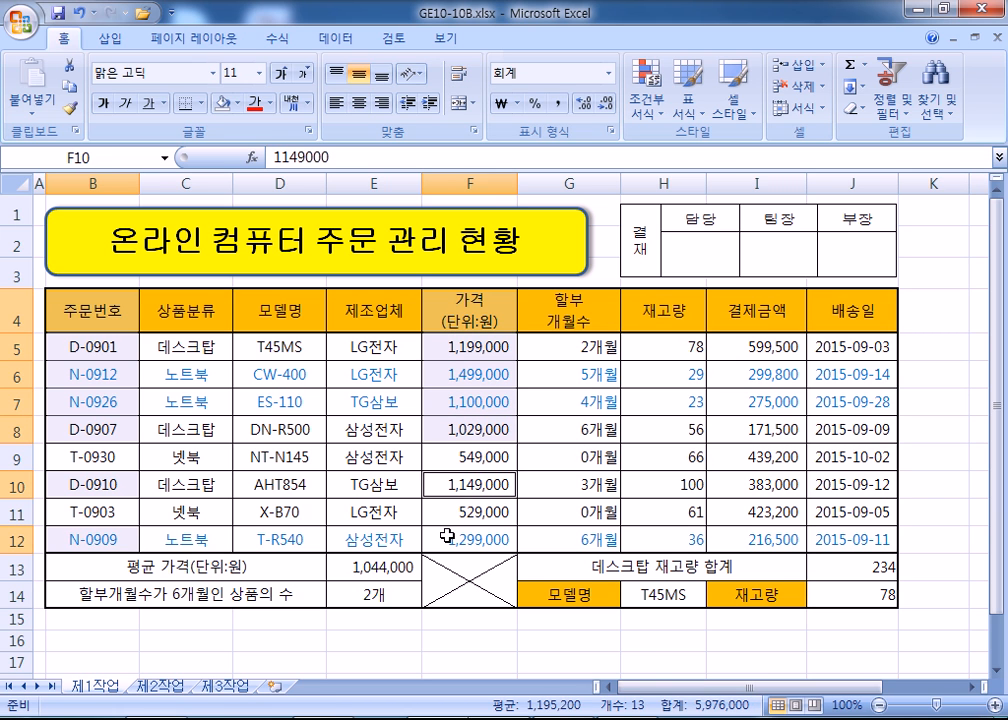
ctrl+click(448, 537)
drag(651, 310, 648, 428)
ctrl+click(641, 483)
ctrl+click(640, 540)
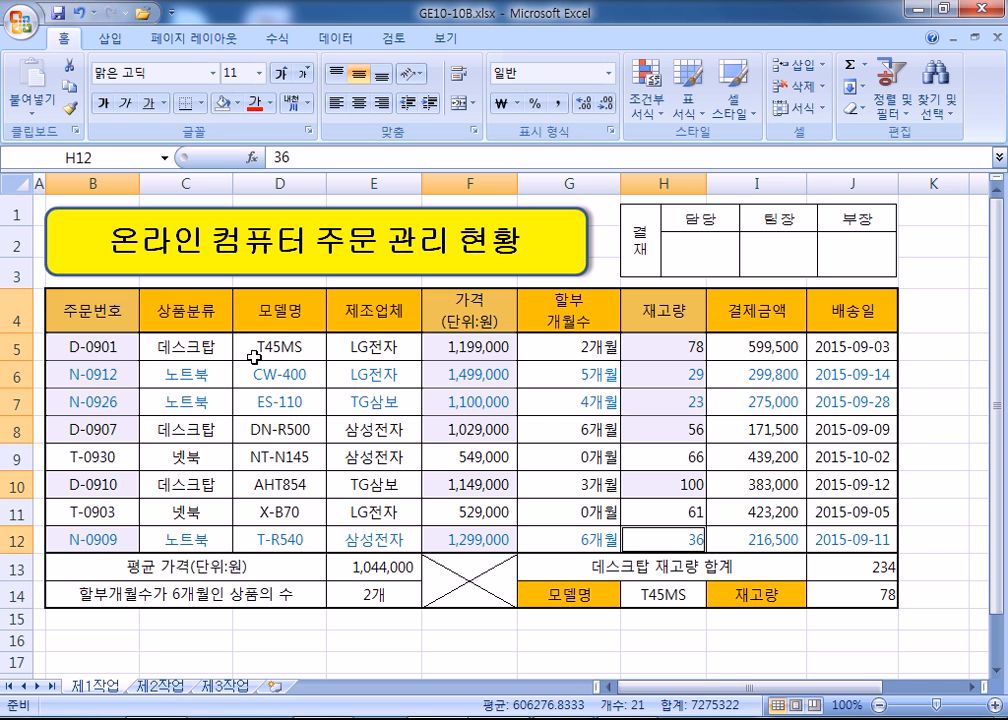
Insert a 2-D clustered column chart from the 모델명, 가격(단위:원) and 재고량 columns, using the header row and only the 데스크탑 and 노트북 rows
drag(288, 322, 299, 428)
ctrl+click(285, 484)
ctrl+click(285, 539)
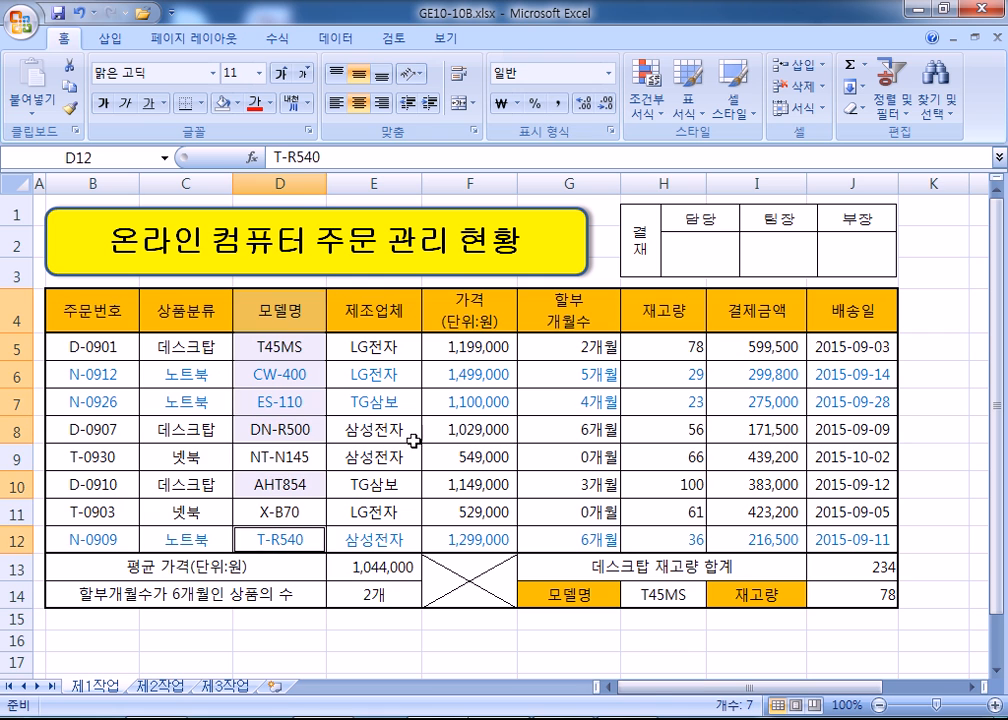
drag(470, 310, 458, 424)
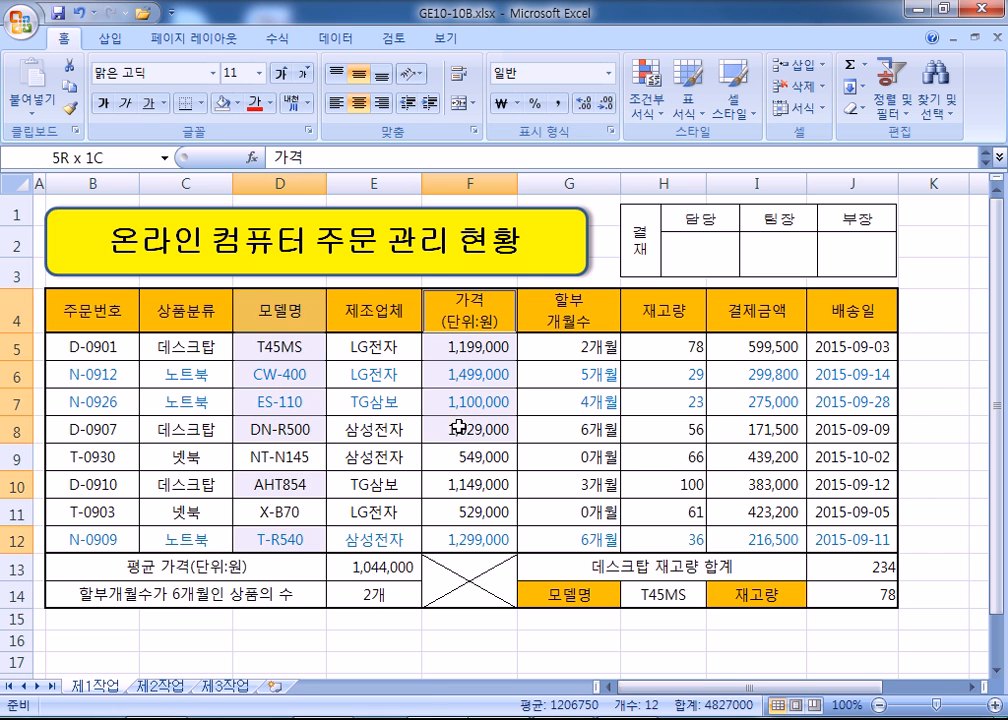
ctrl+click(460, 484)
ctrl+click(460, 539)
drag(645, 322, 650, 428)
ctrl+click(653, 484)
ctrl+click(650, 541)
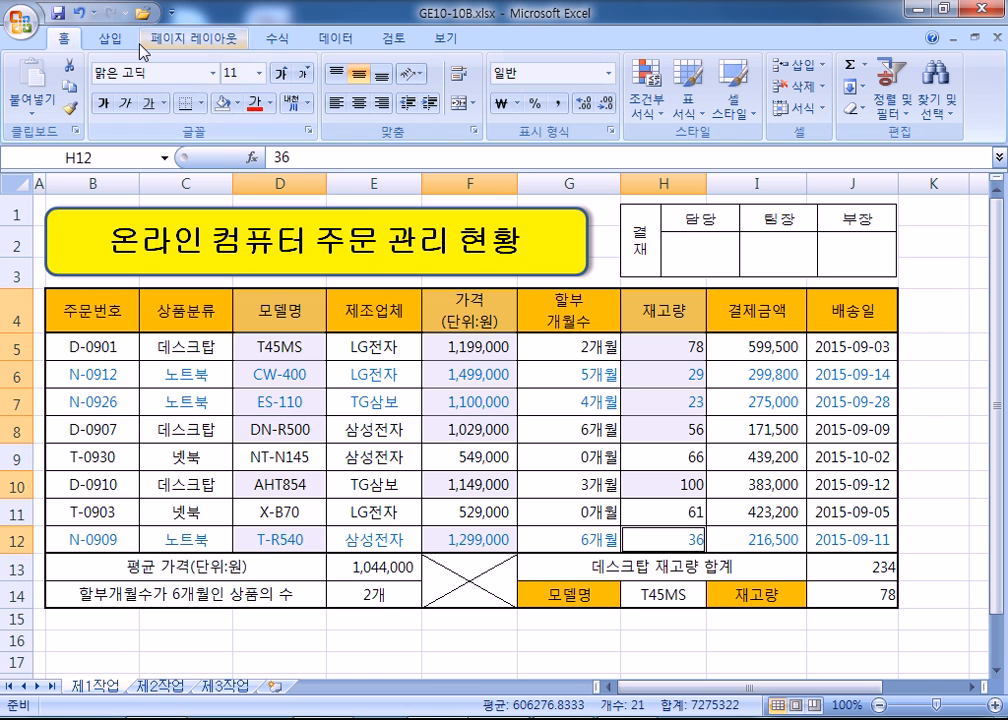
click(124, 43)
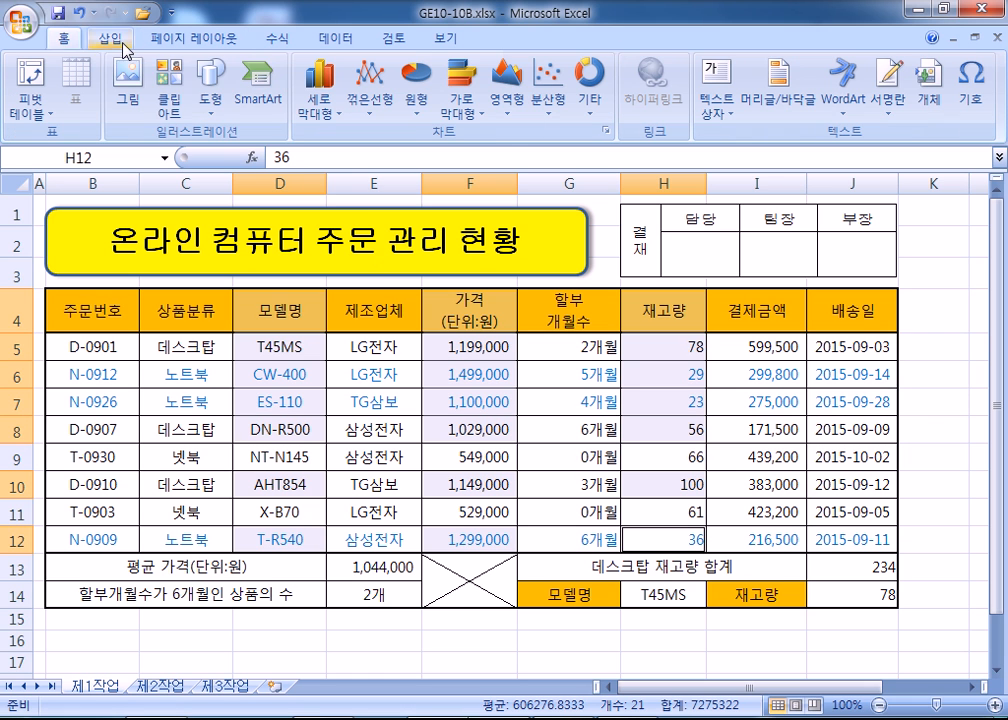
click(335, 100)
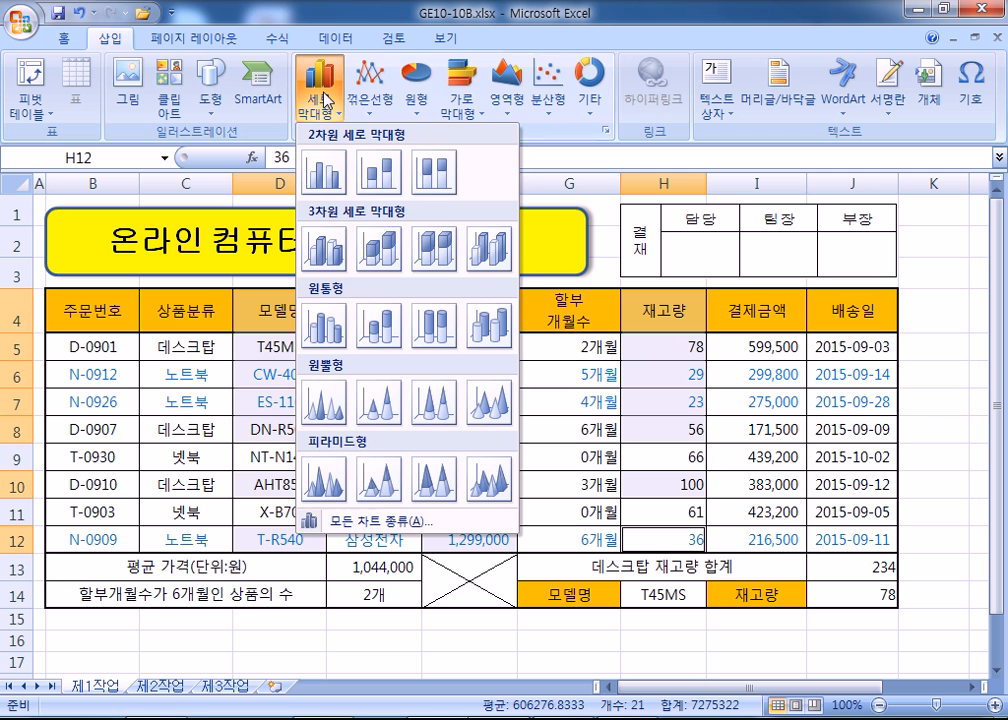
click(327, 170)
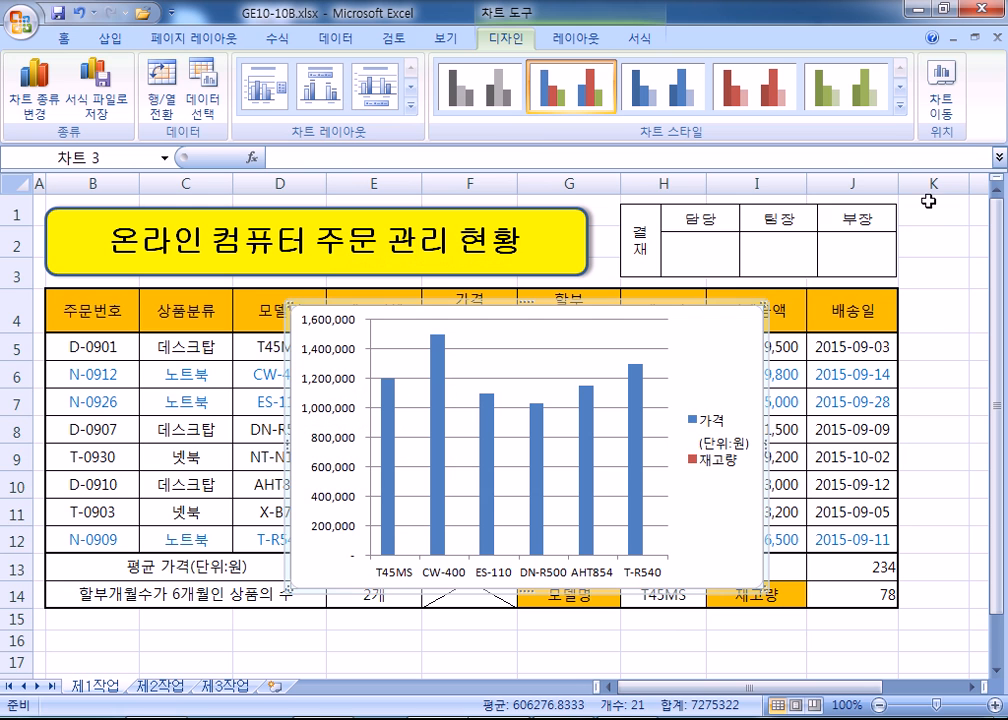
Move the chart to a new sheet named 제4작업 and place that sheet after 제3작업
click(941, 100)
click(572, 204)
text(제4작ㅇ)
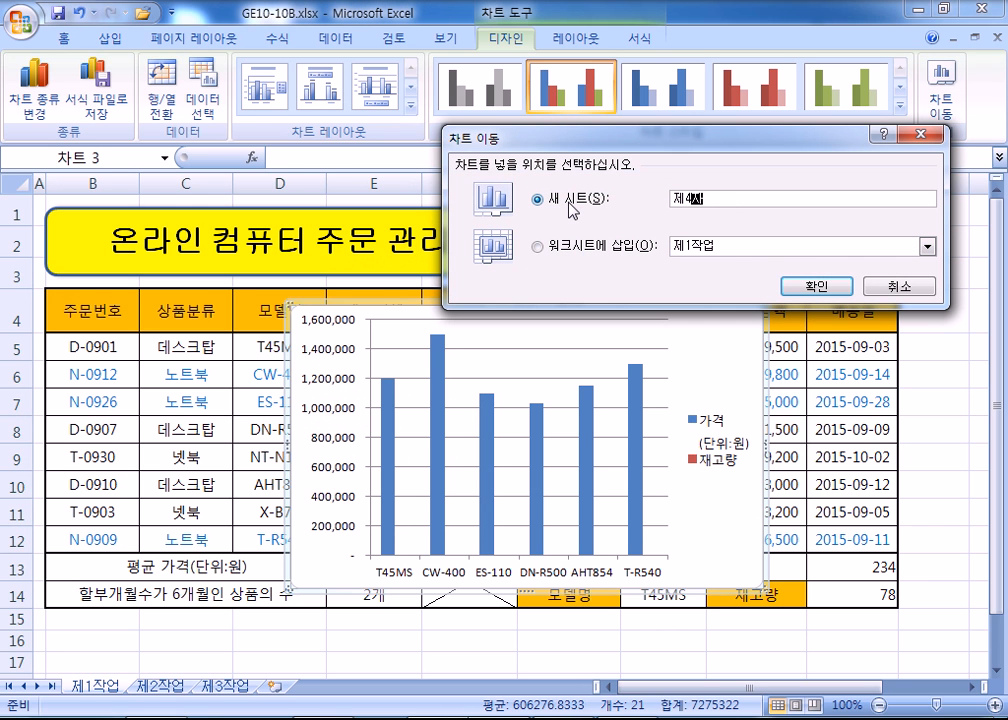
key(Return)
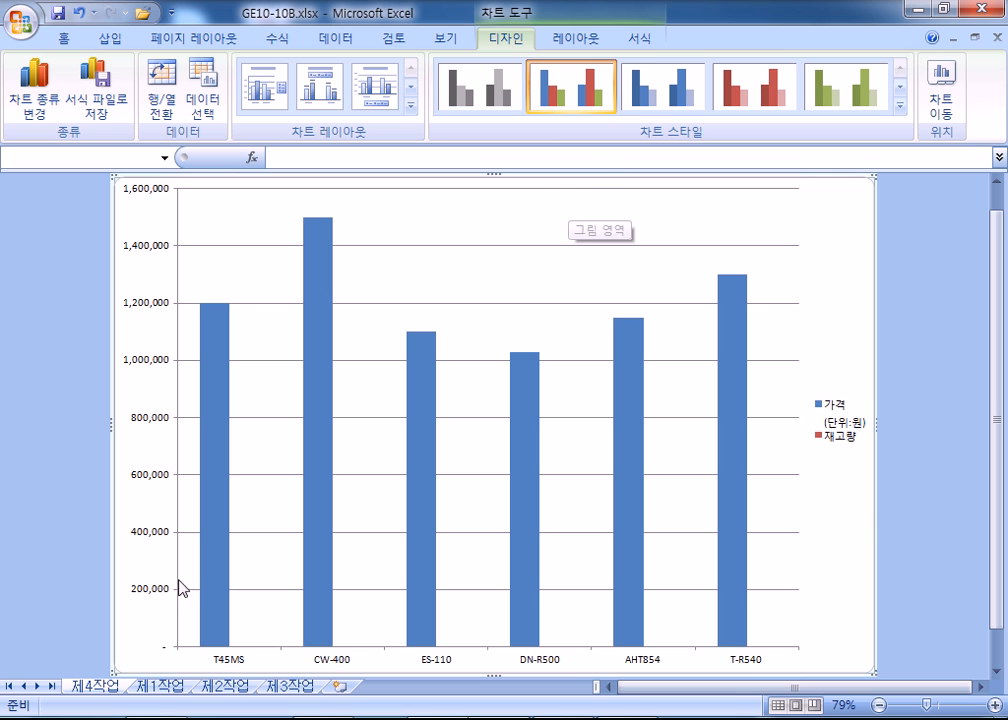
drag(108, 684, 310, 698)
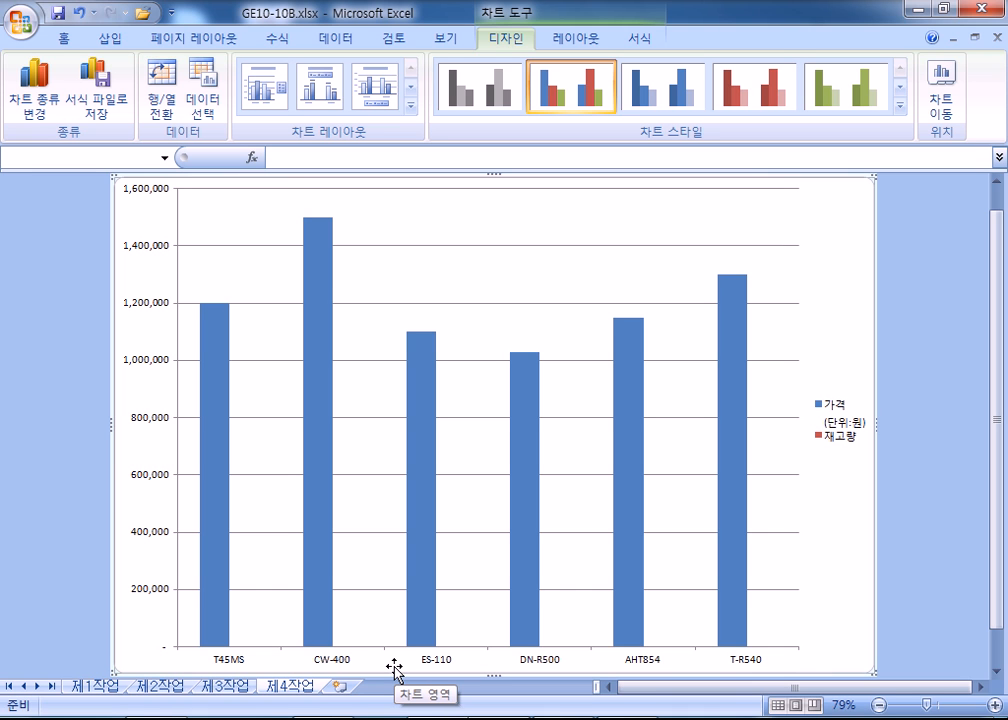
Apply the chart layout with a title above and legend below, and the flat purple chart style
click(411, 106)
click(386, 101)
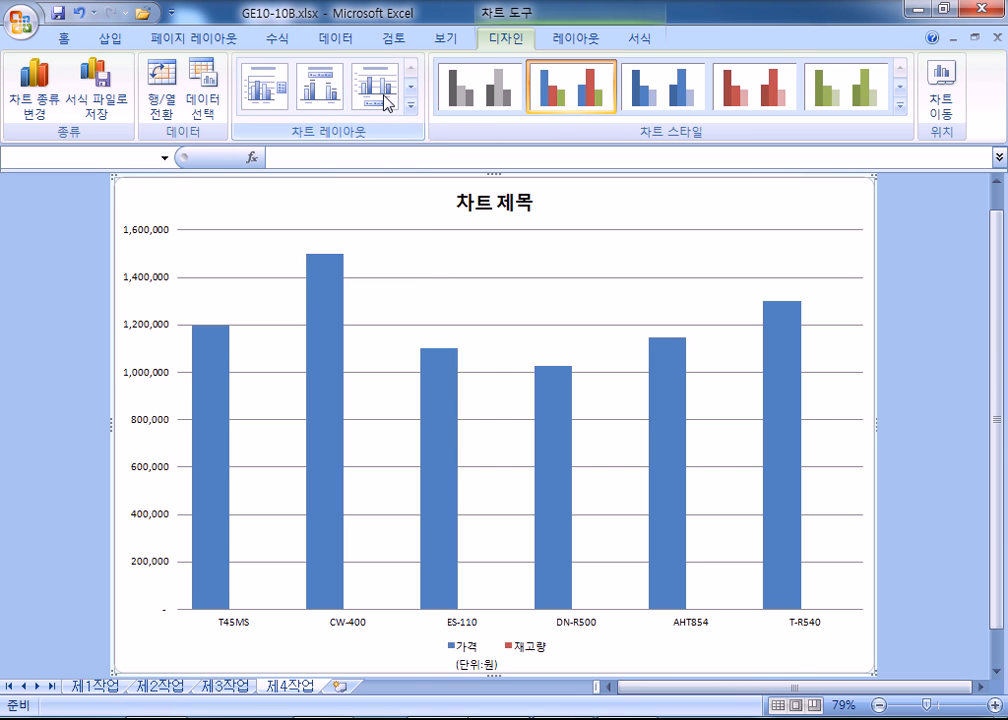
click(901, 105)
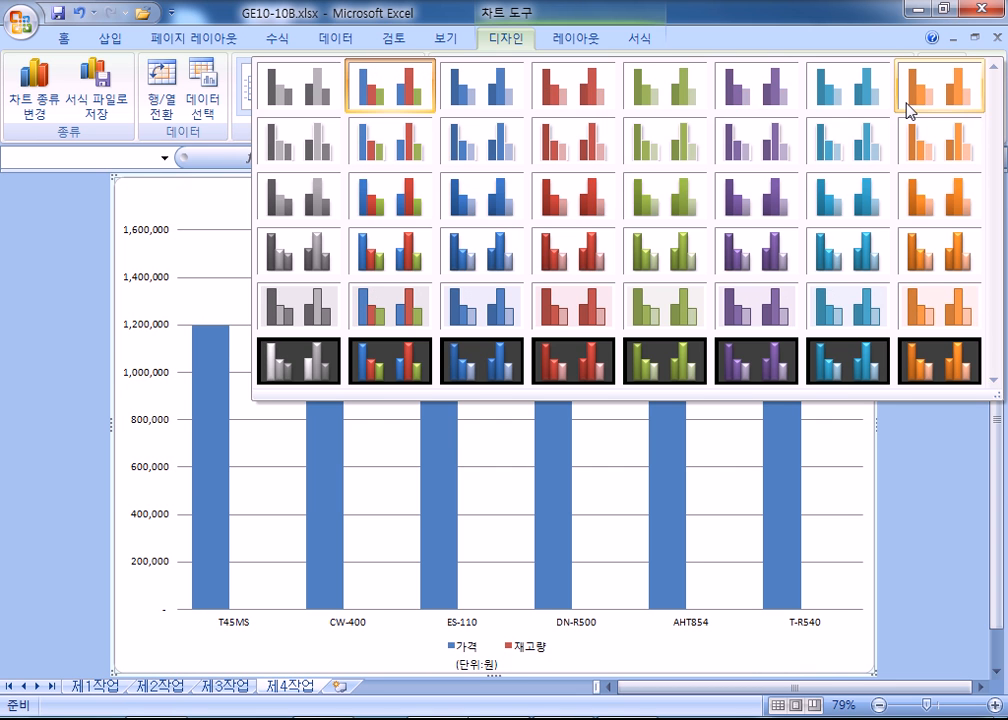
click(759, 93)
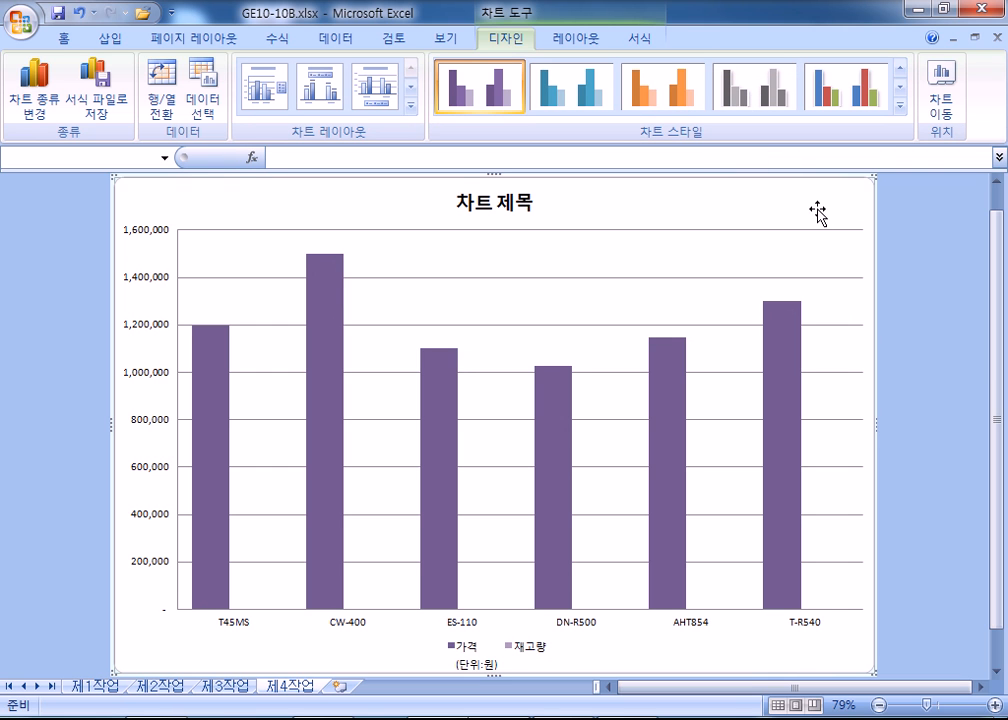
Set the font of the whole chart to 굴림 at size 11
click(64, 38)
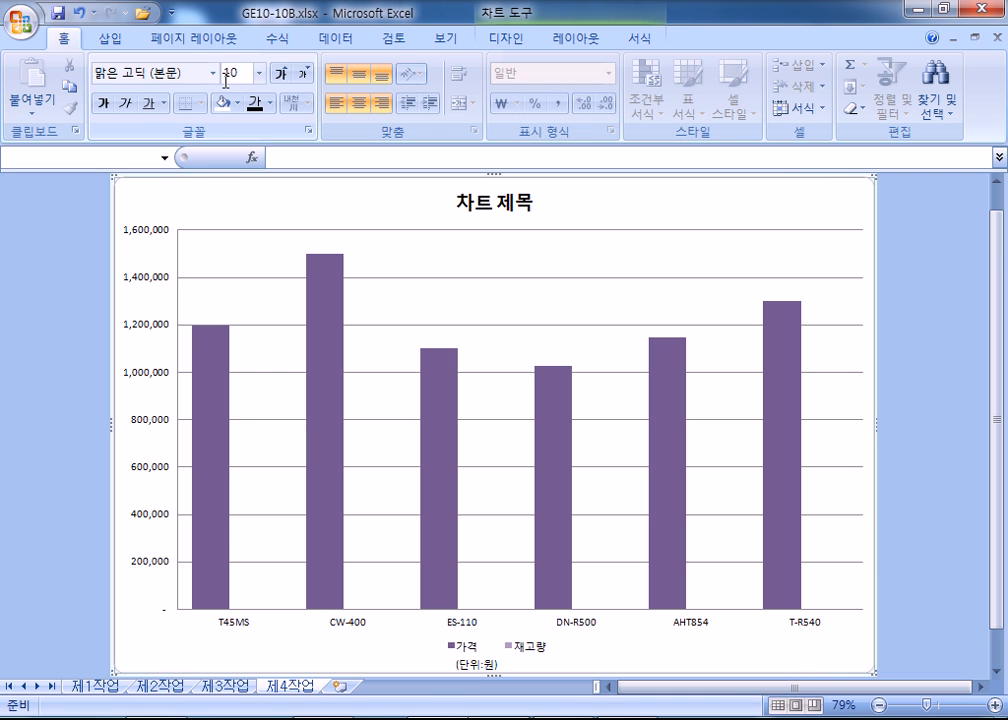
click(259, 73)
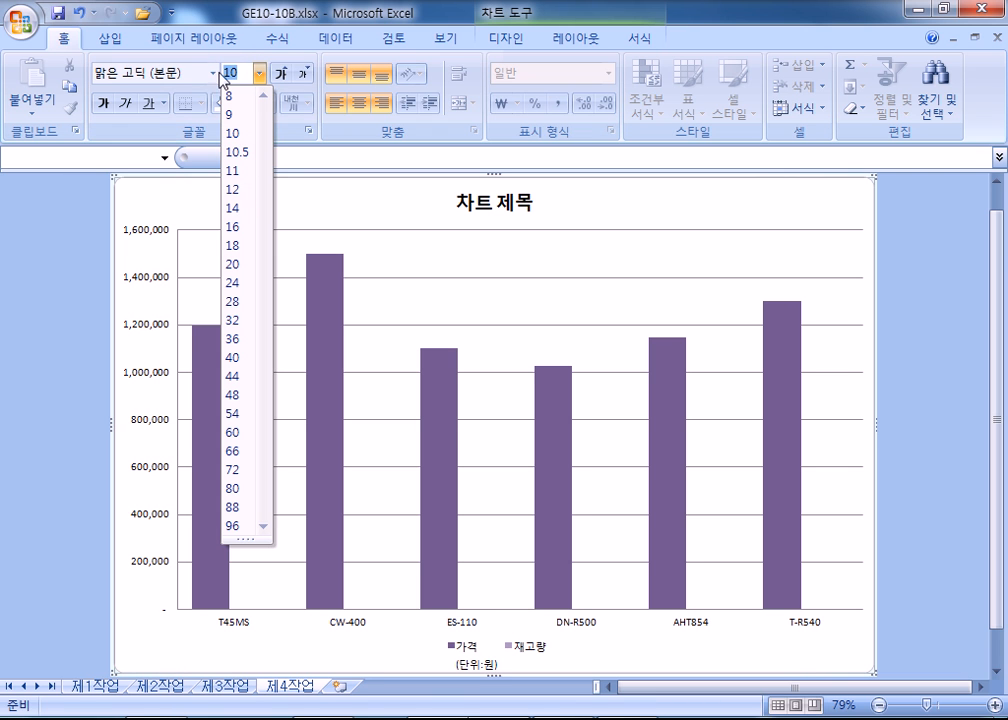
click(212, 74)
click(168, 229)
click(280, 74)
click(280, 74)
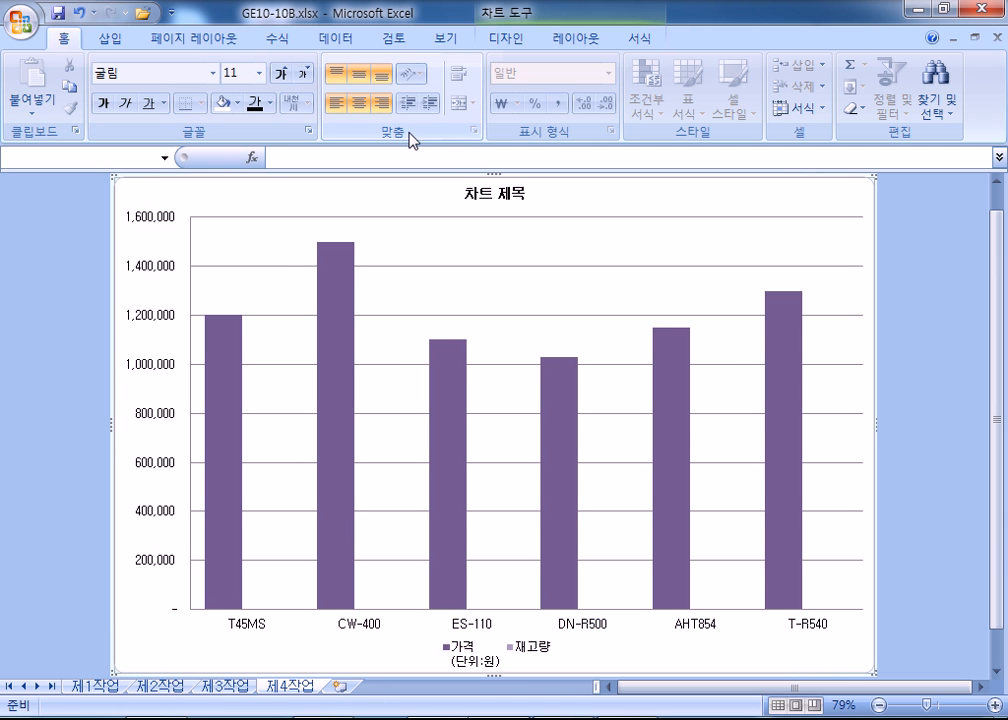
Fill the chart area with the light blue tissue-paper texture
click(598, 38)
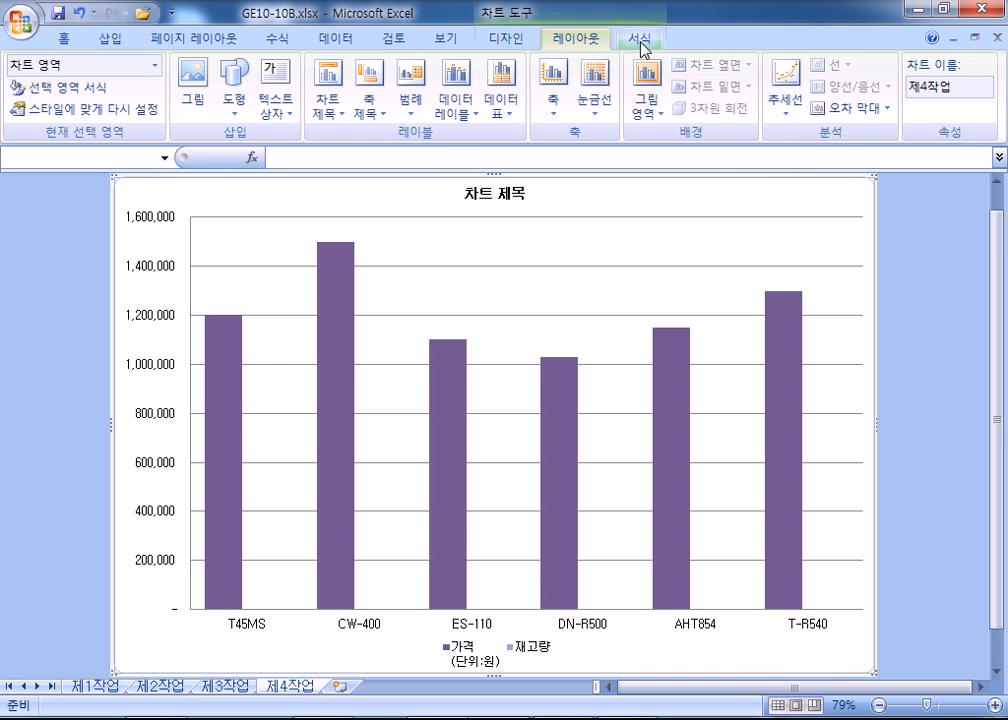
click(638, 38)
click(451, 64)
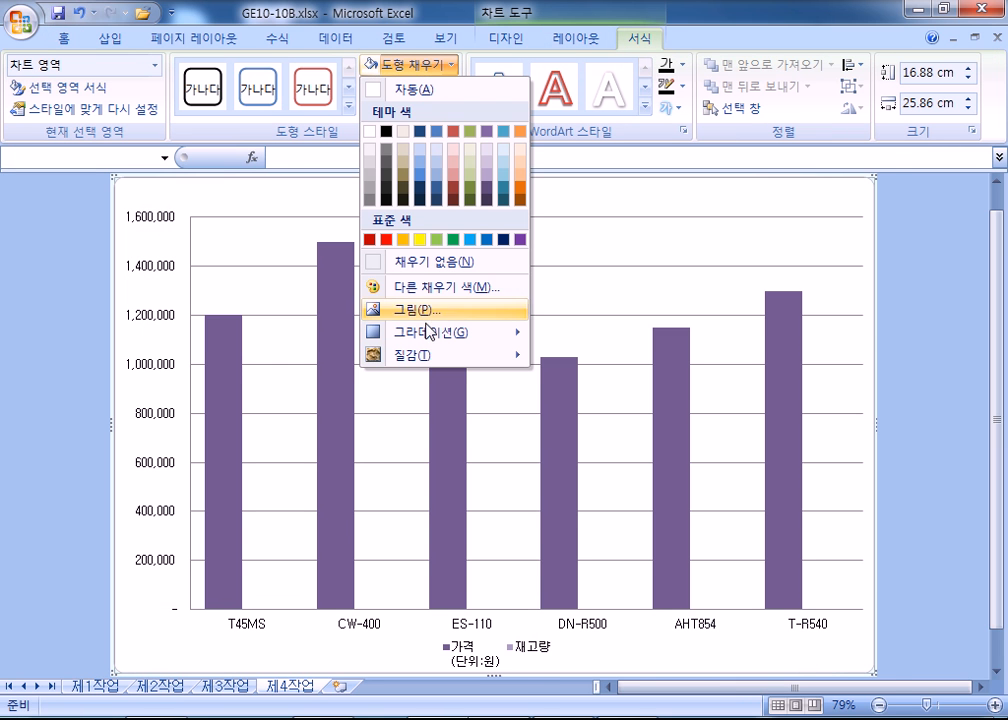
mouse_move(427, 365)
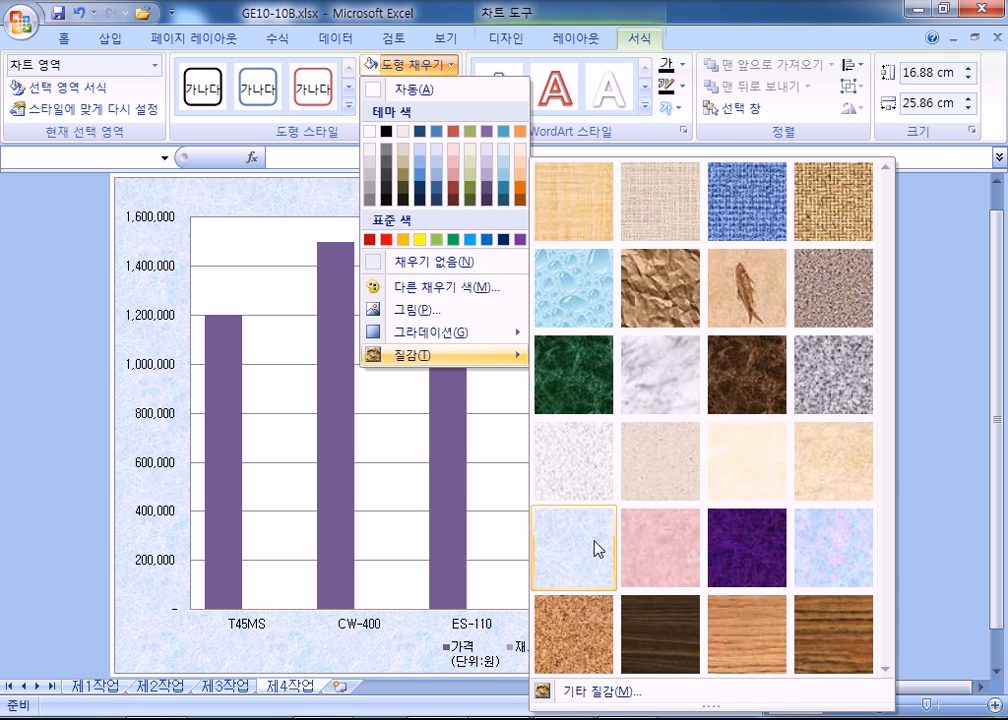
click(596, 549)
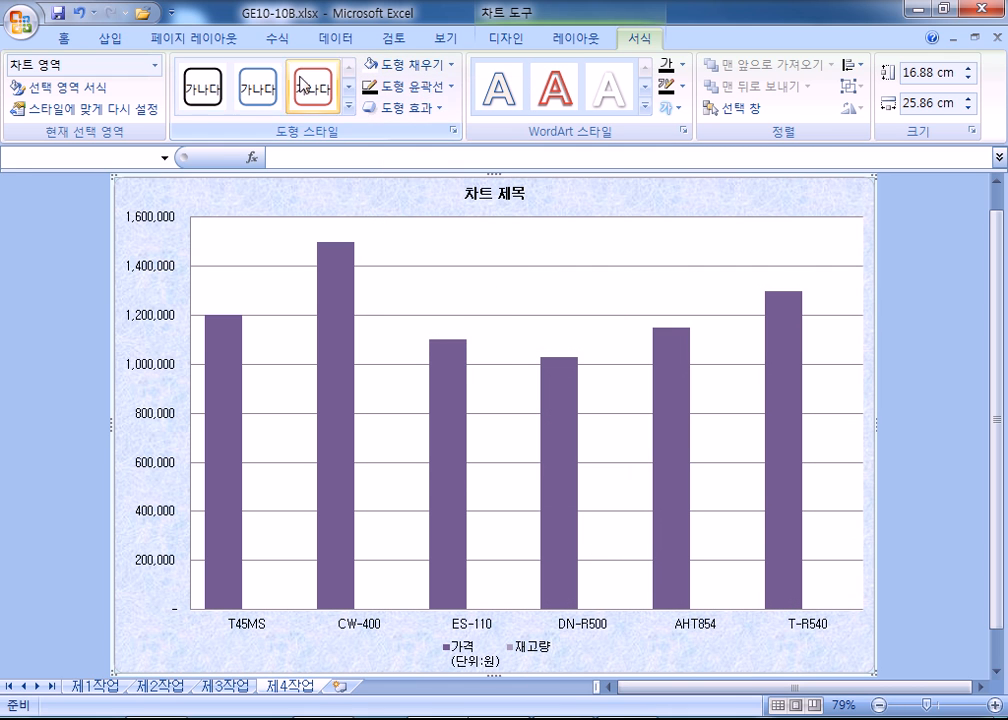
Fill the chart's plot area with white
click(448, 242)
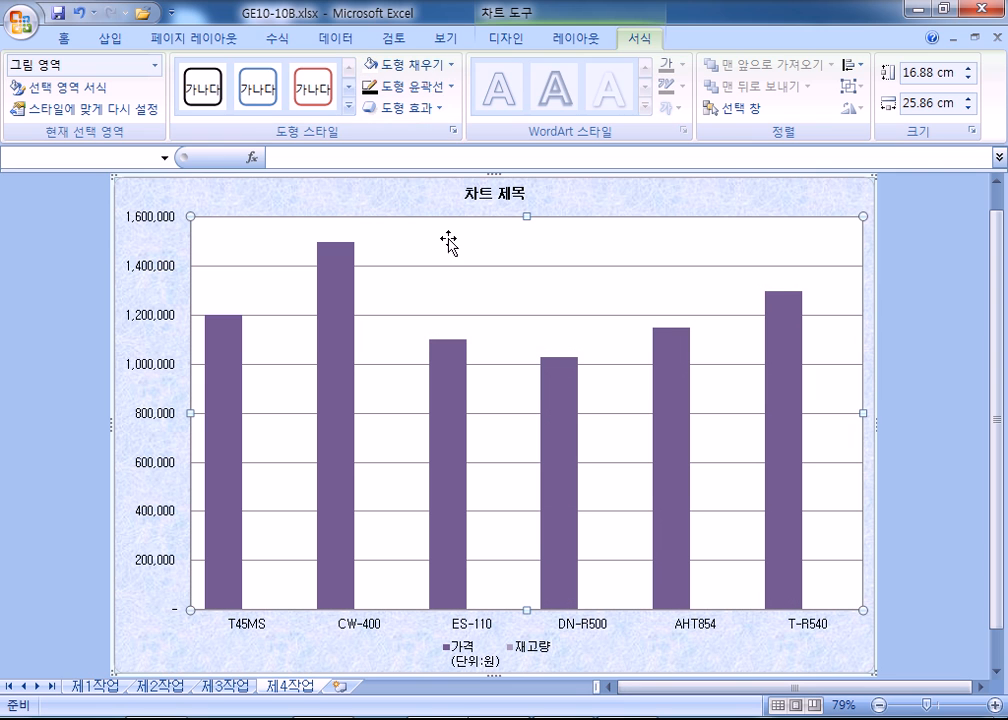
click(444, 77)
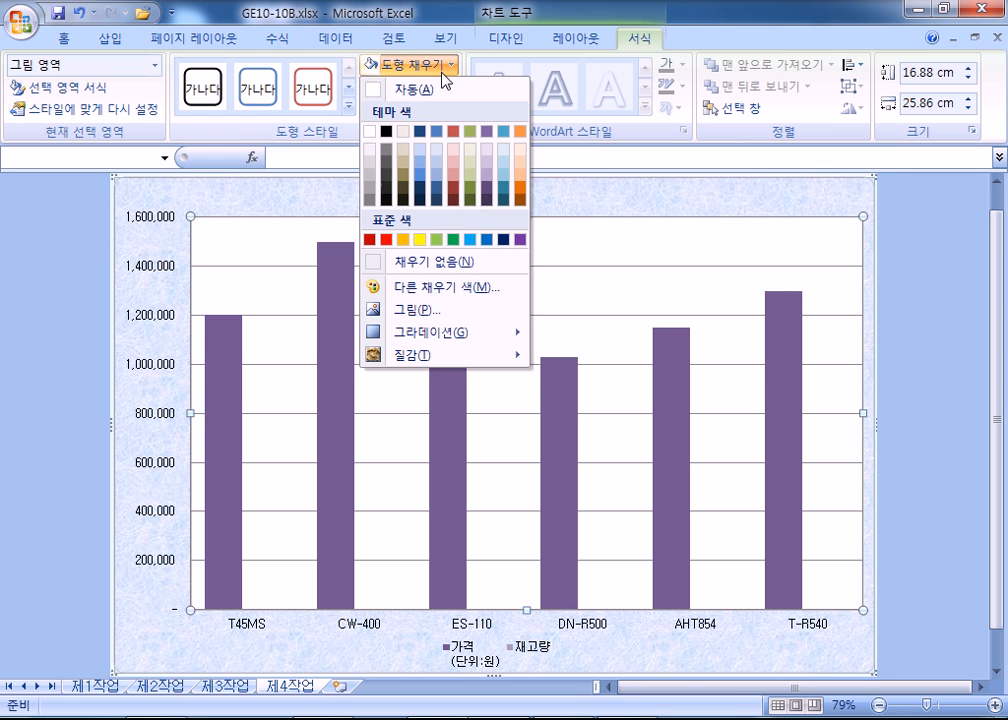
click(369, 131)
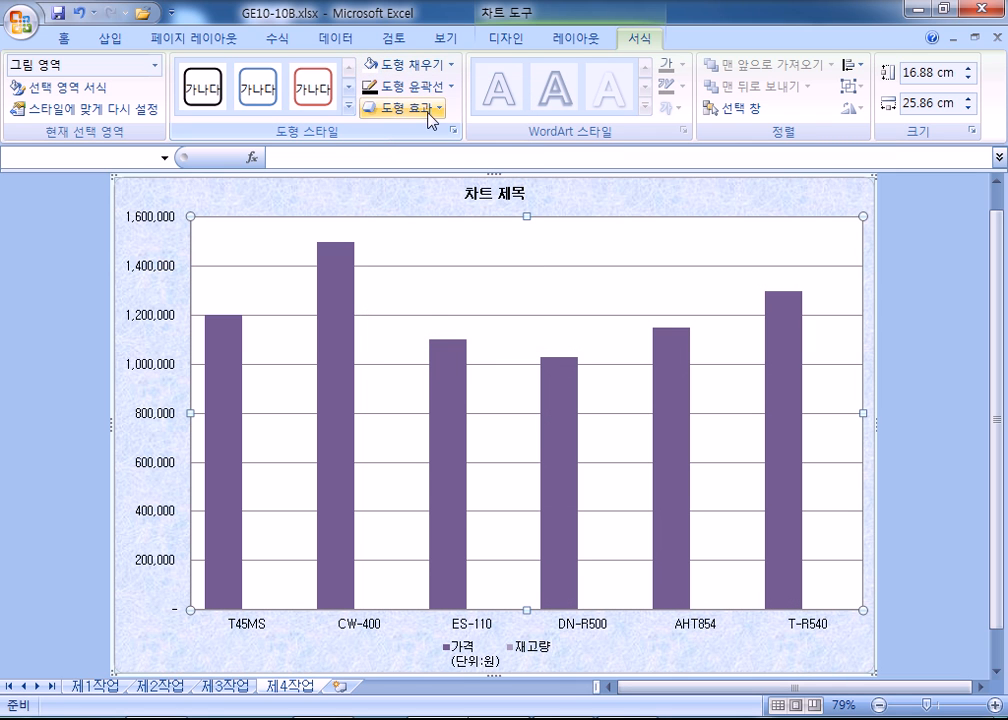
Increase the chart title's font size to 20
click(463, 190)
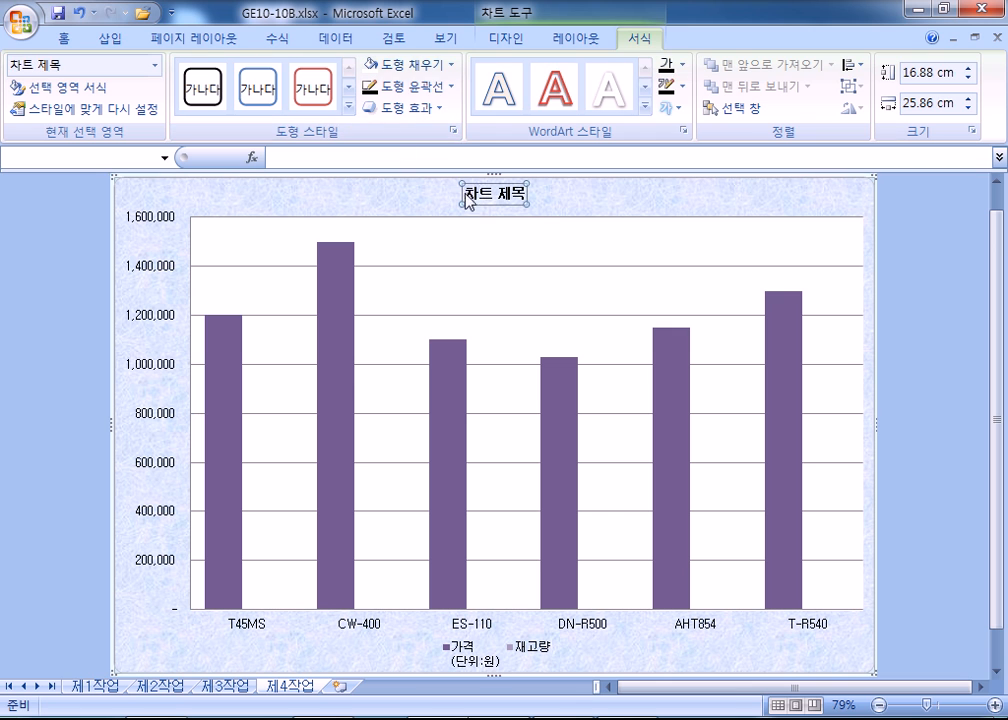
click(62, 39)
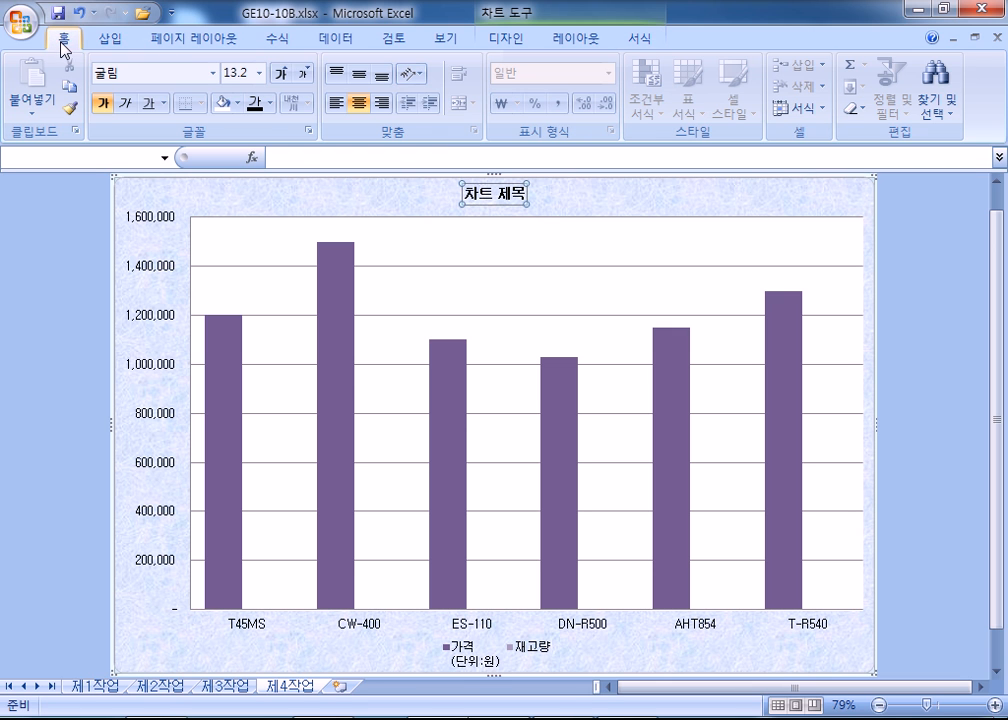
click(279, 76)
click(279, 76)
click(279, 76)
click(279, 76)
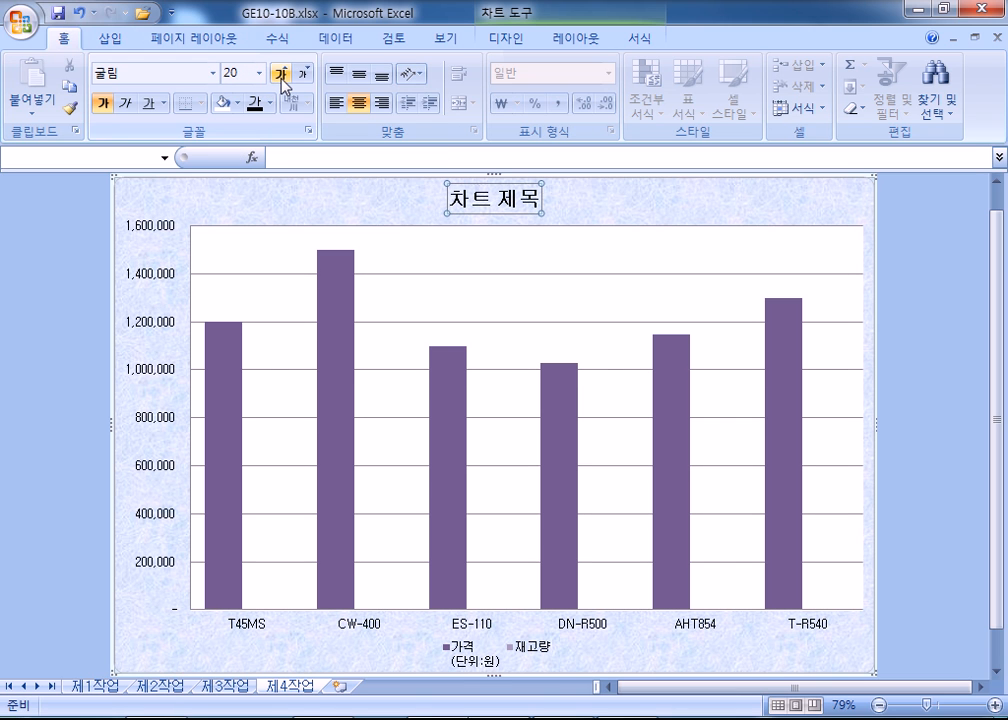
Give the chart title a white fill and a black outline
click(577, 40)
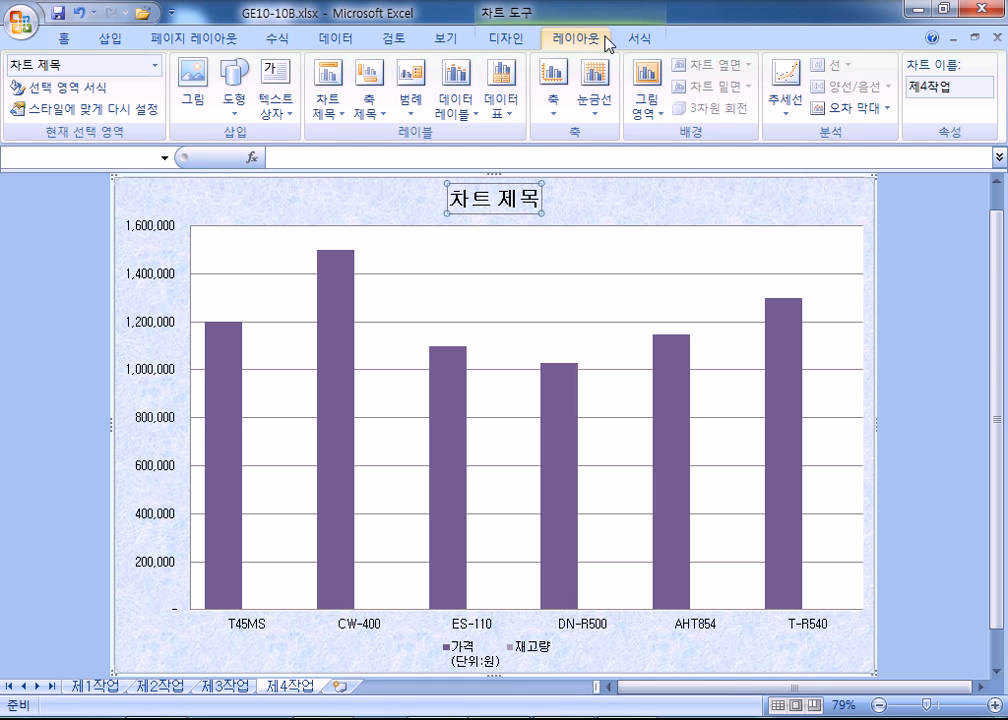
click(632, 40)
click(405, 64)
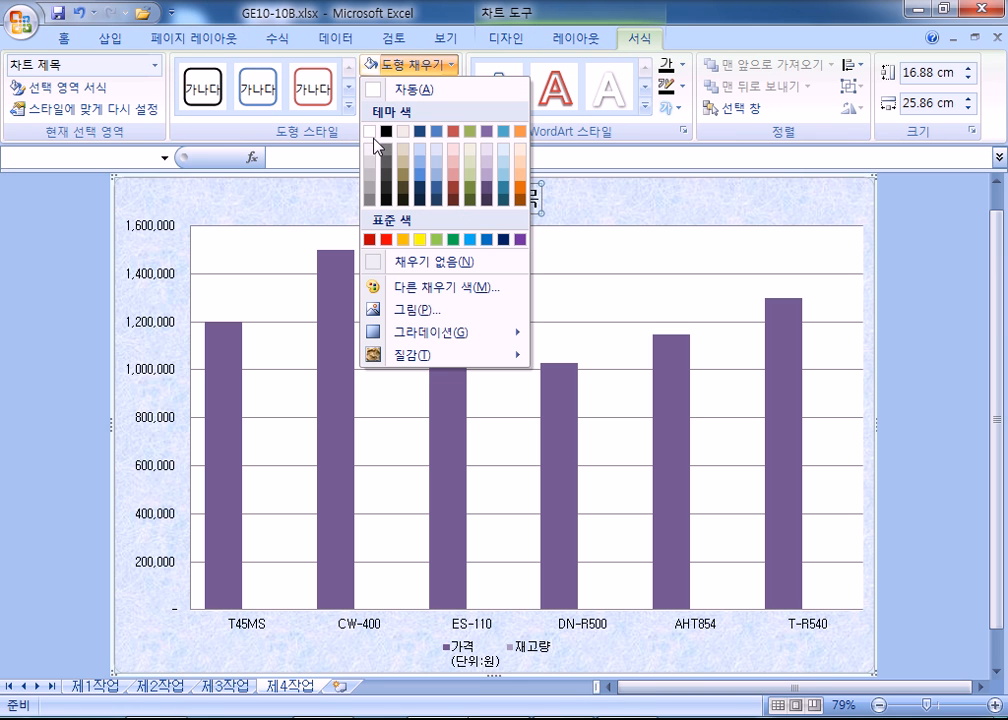
click(372, 132)
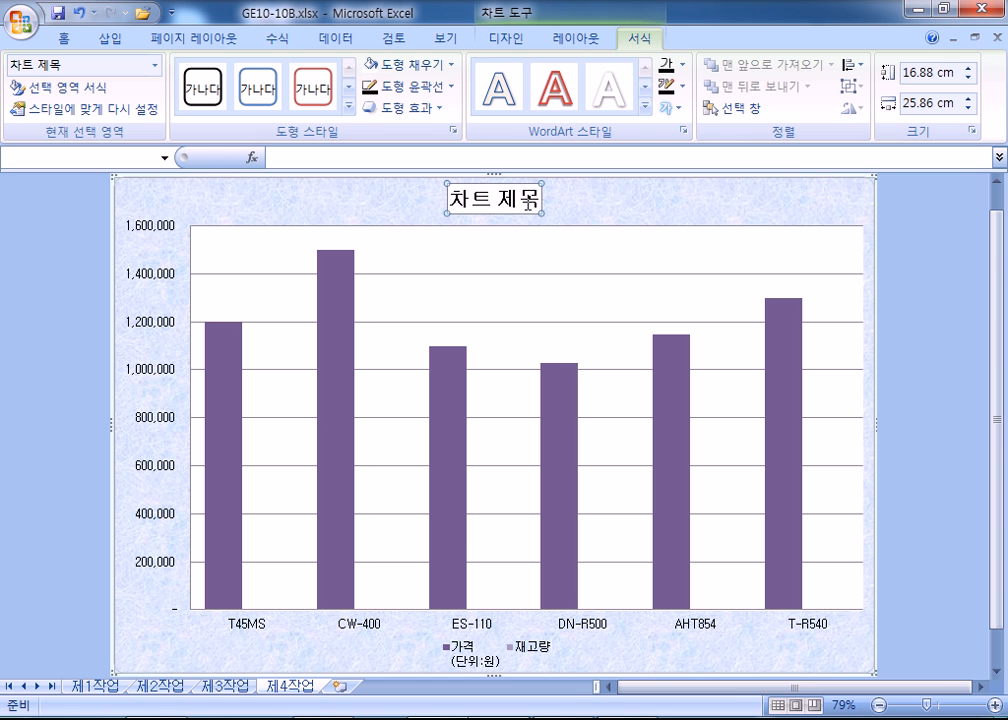
click(400, 86)
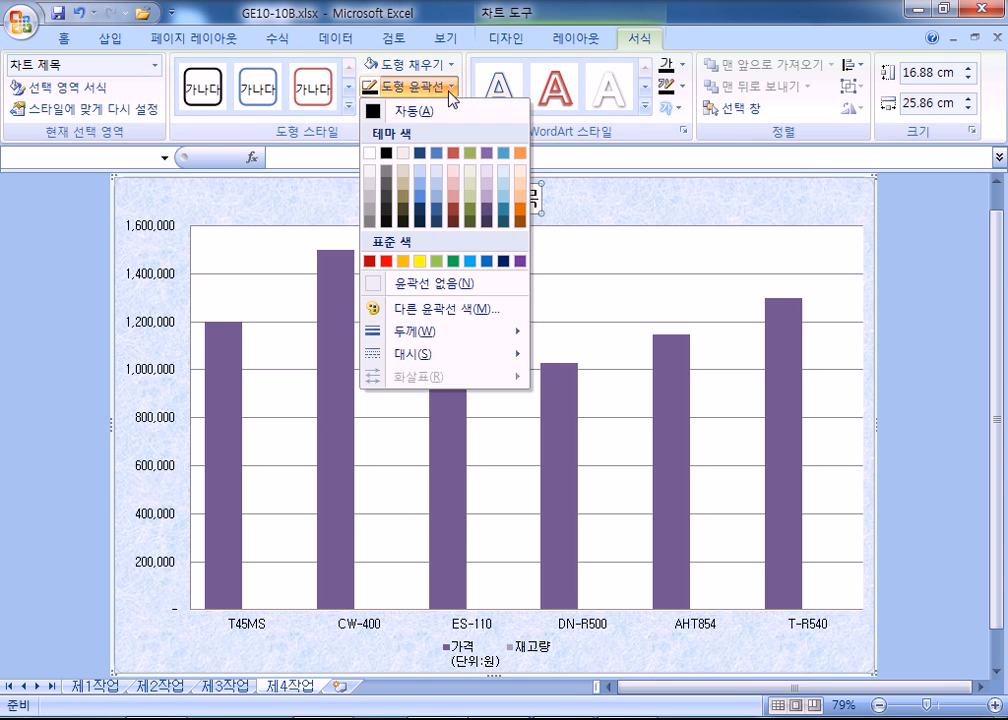
click(386, 152)
click(596, 216)
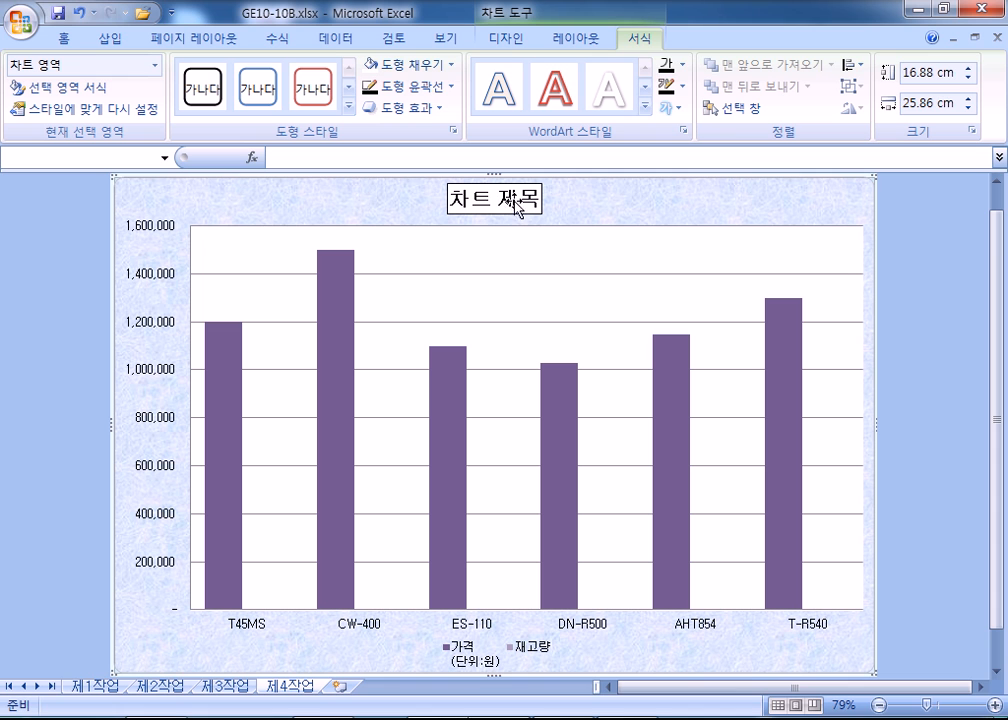
Replace the chart title text with 데스크탑과 노트북의 주문 현황
click(516, 211)
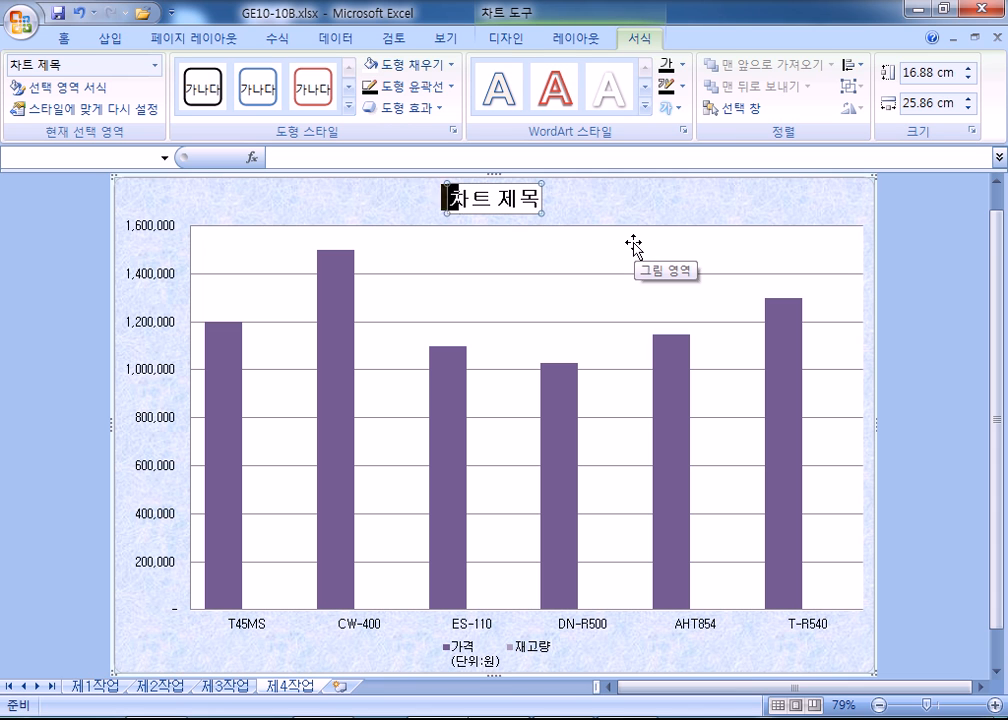
text(데스크탑과 )
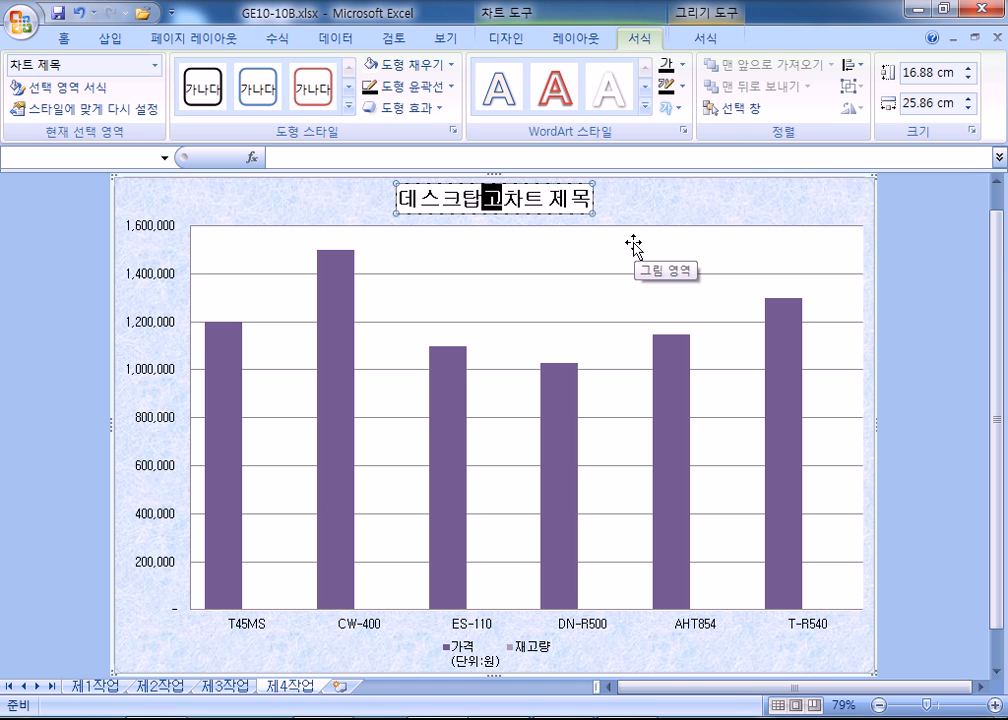
text(노트북의 주)
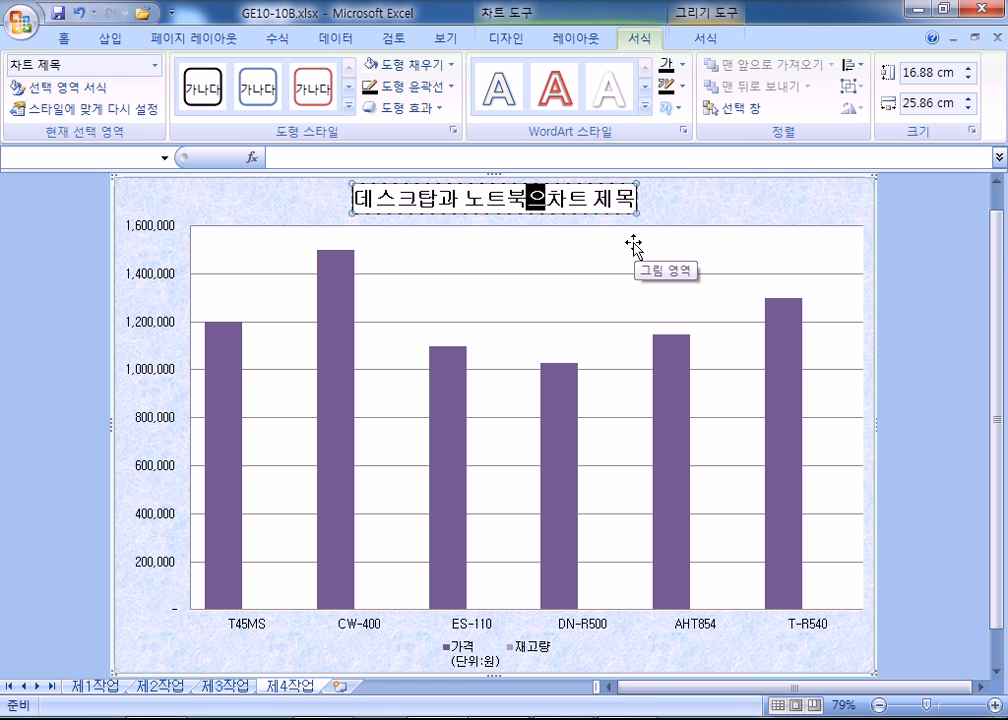
text(문 현)
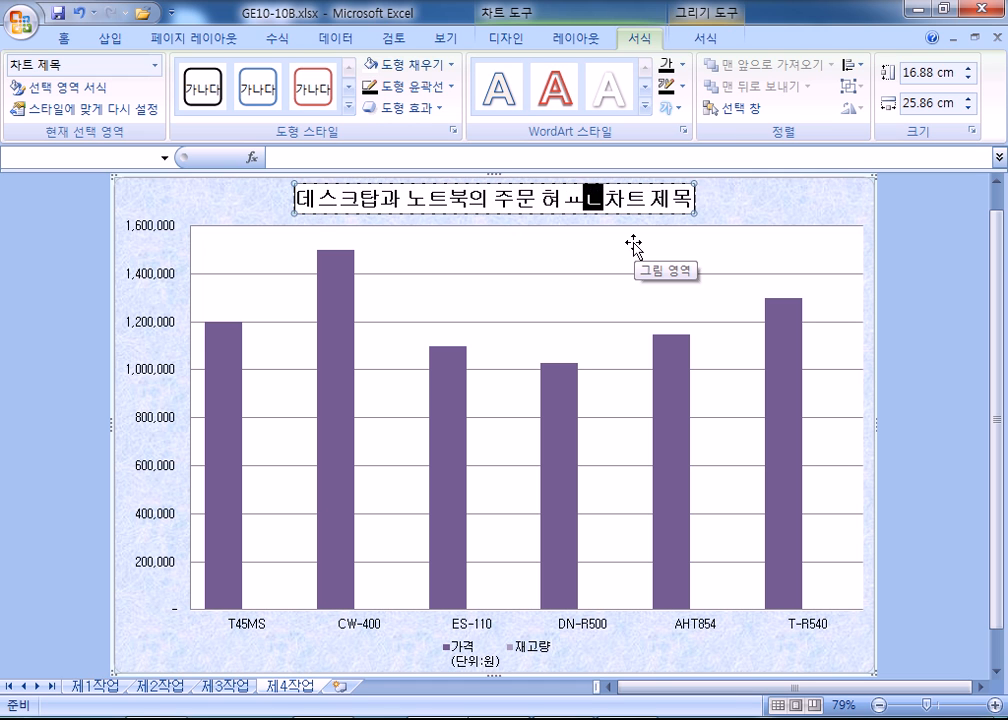
text(황)
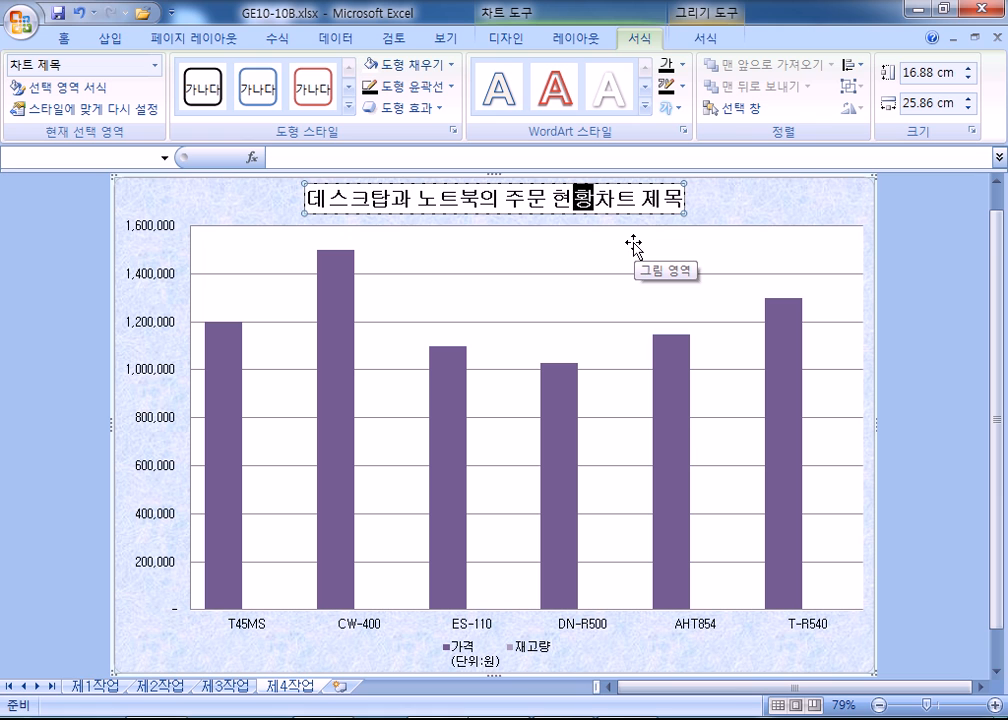
key(Delete)
key(Delete)
key(Delete)
key(Delete)
key(Delete)
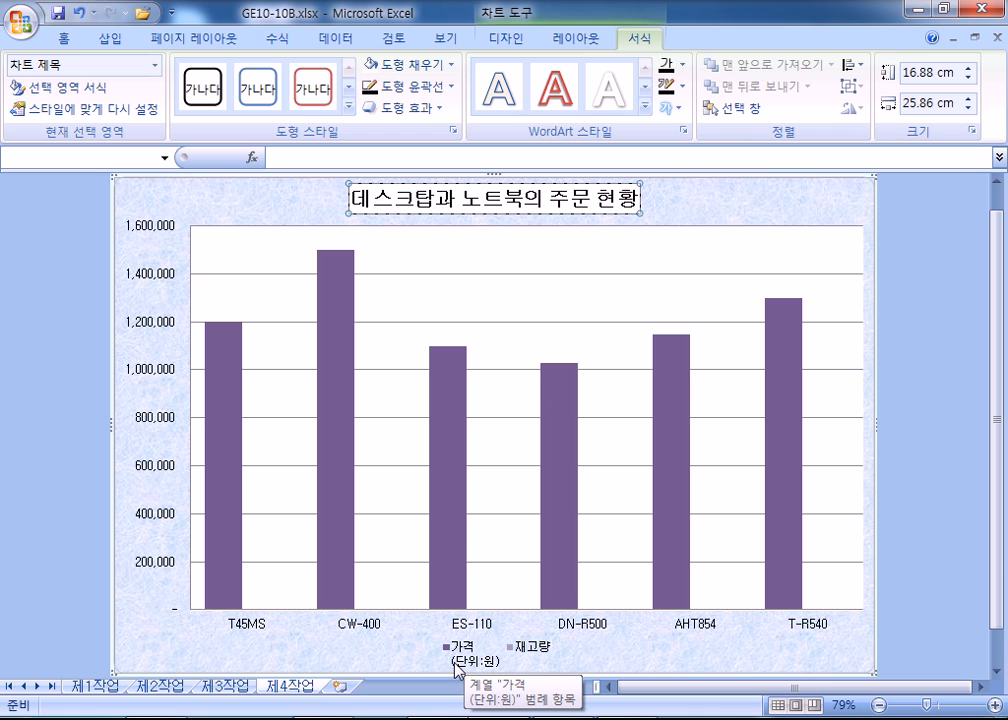
Change the chart type of the 가격(단위:원) series to a line with markers
click(333, 362)
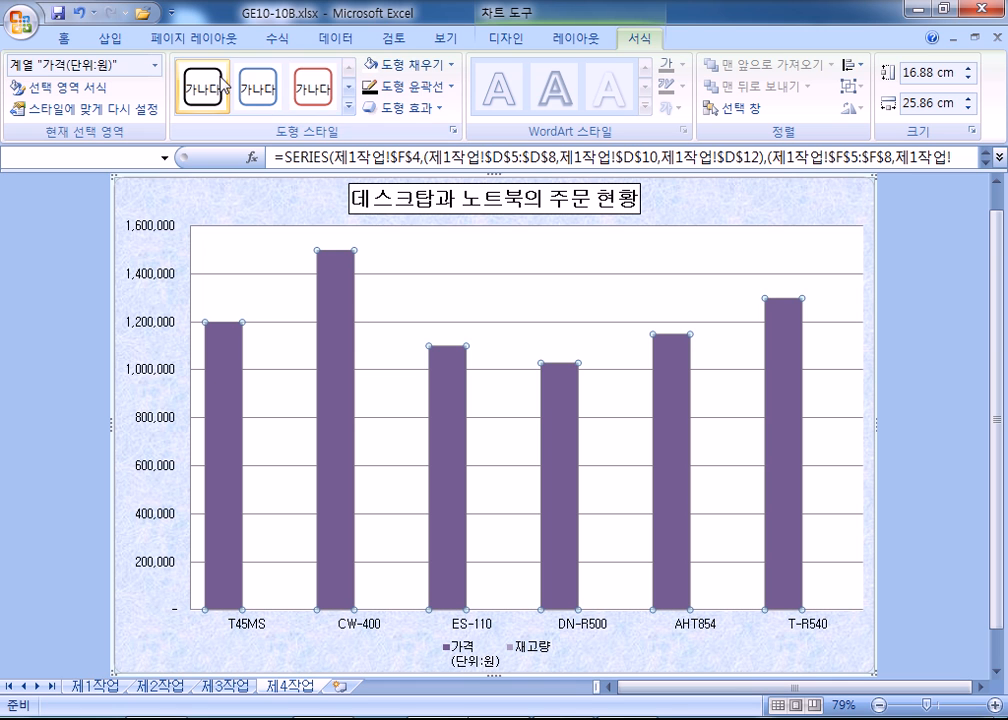
click(559, 41)
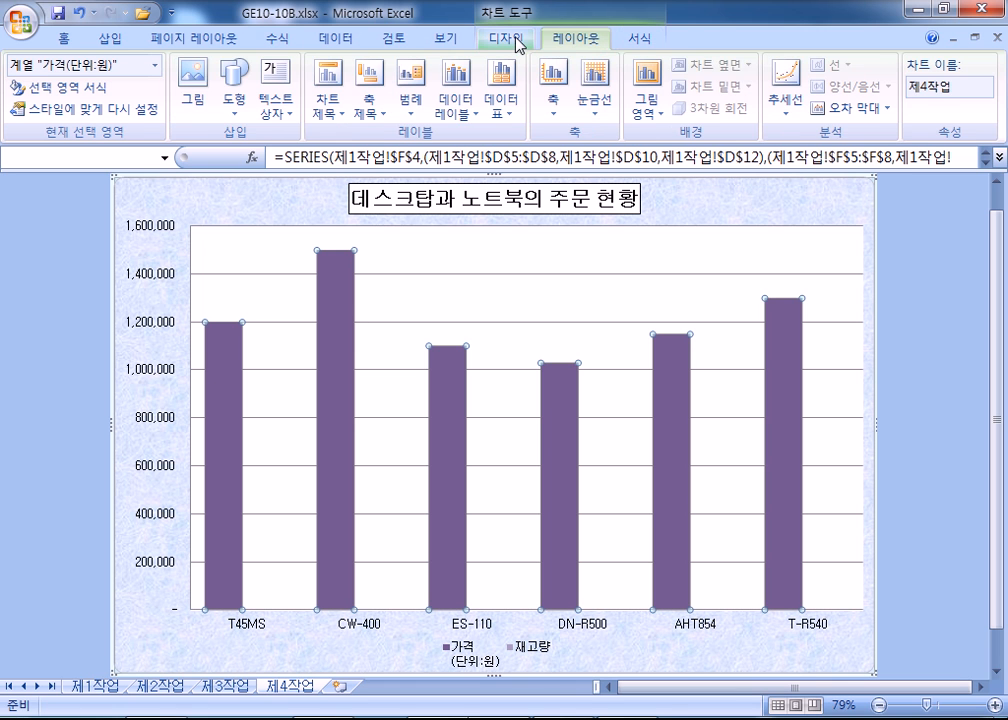
click(516, 40)
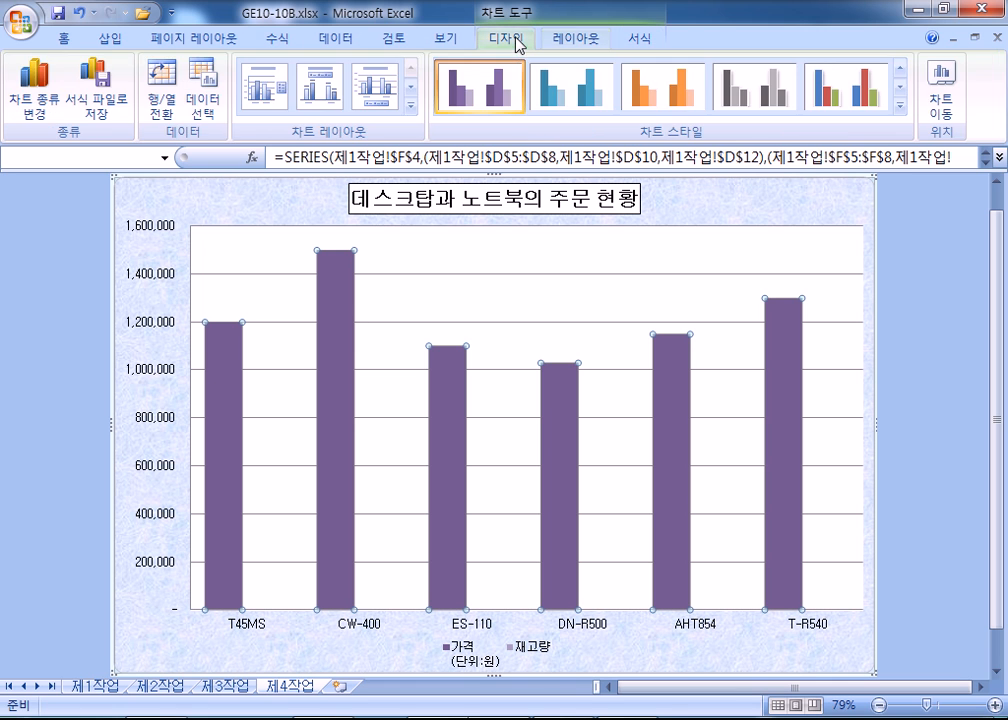
click(38, 105)
click(660, 305)
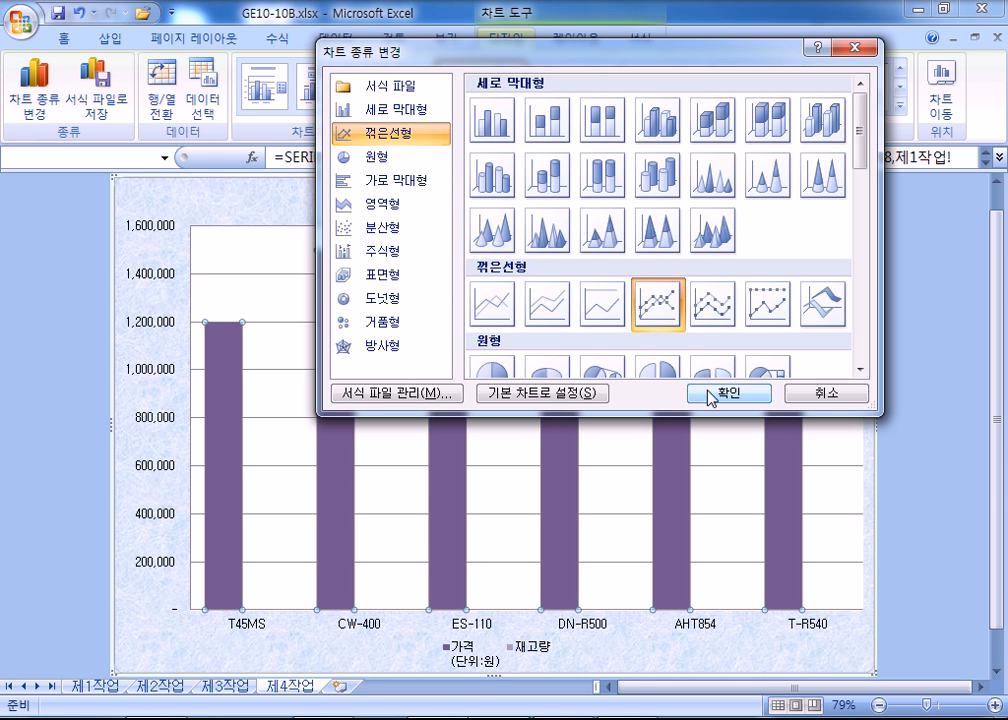
click(707, 394)
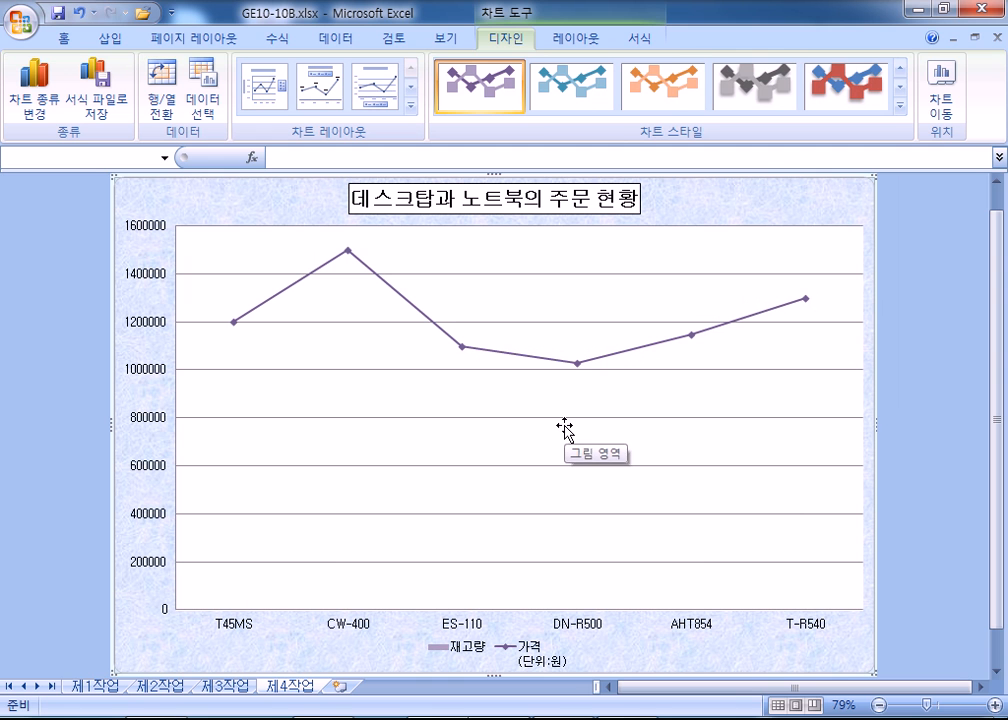
Plot the 가격(단위:원) line series on the secondary axis (보조 축)
click(536, 358)
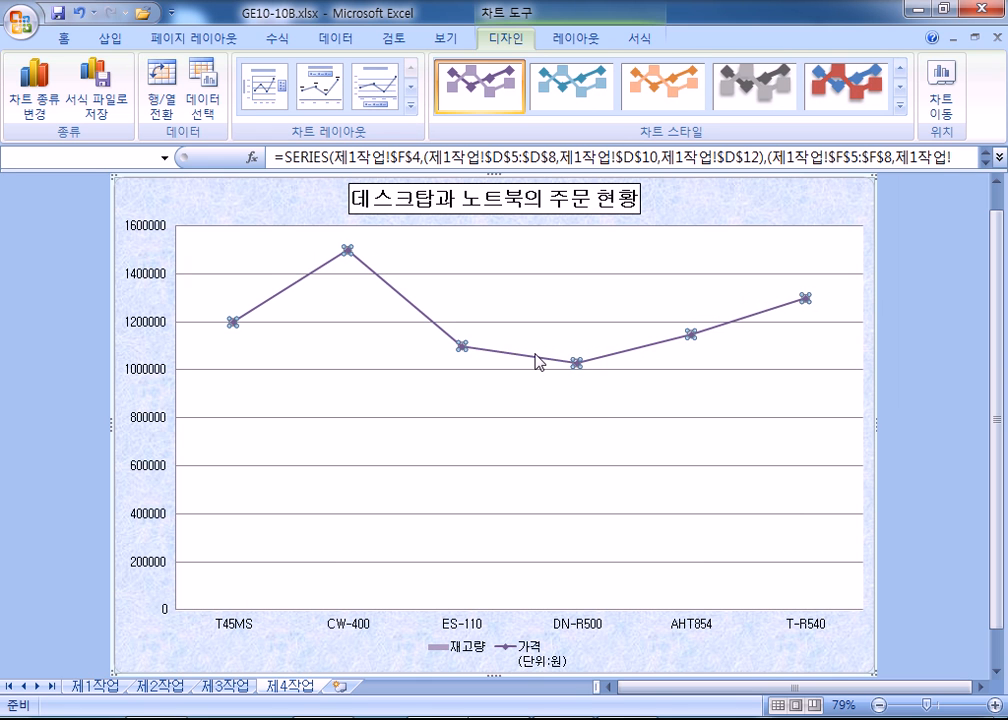
double_click(536, 358)
click(735, 303)
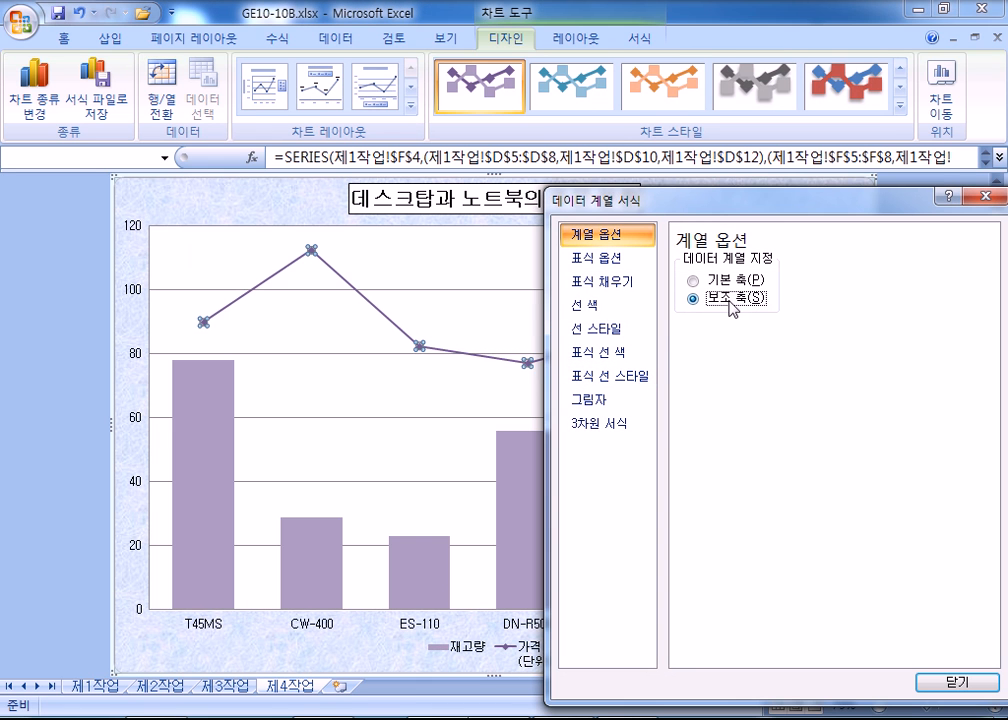
drag(648, 207, 758, 177)
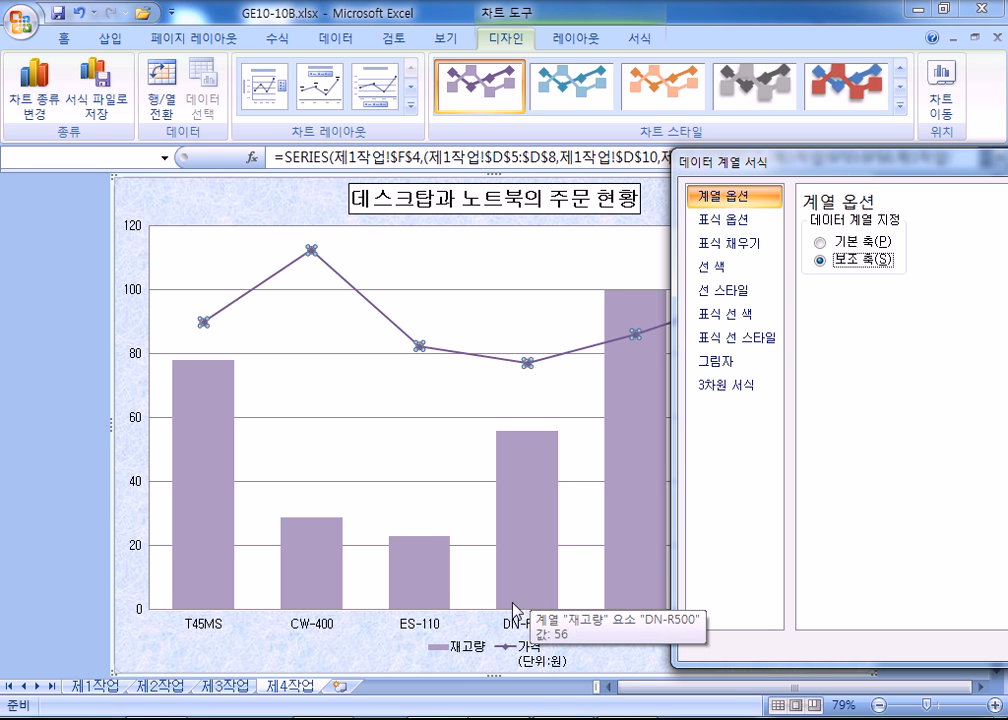
Set the major gridlines to the dashed line type and move the formatting dialog clear of the chart
click(301, 291)
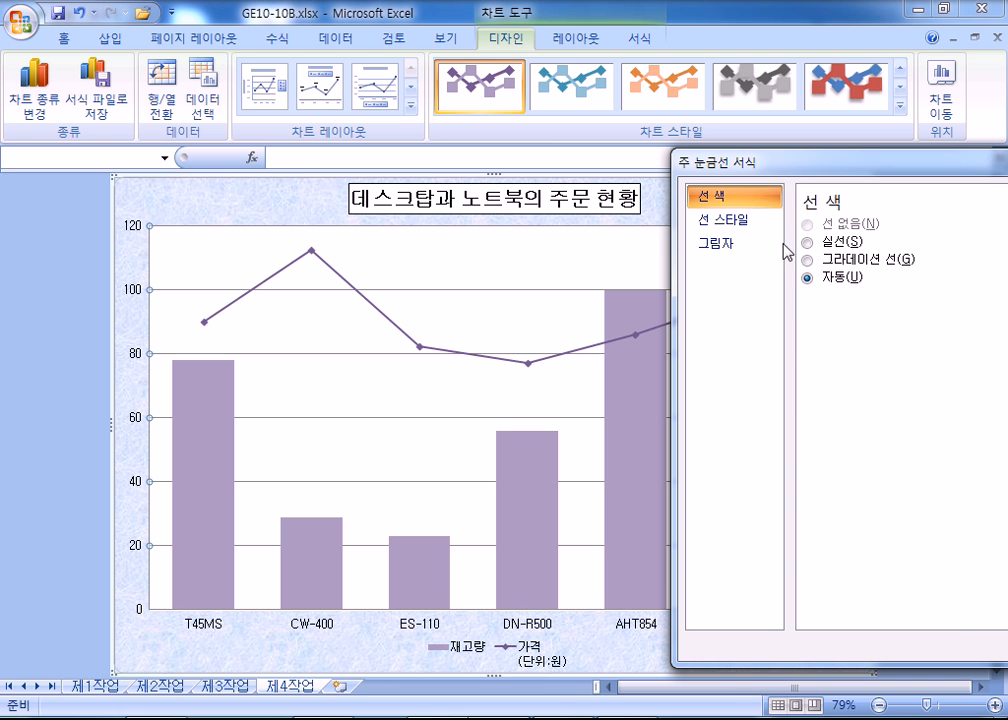
click(737, 231)
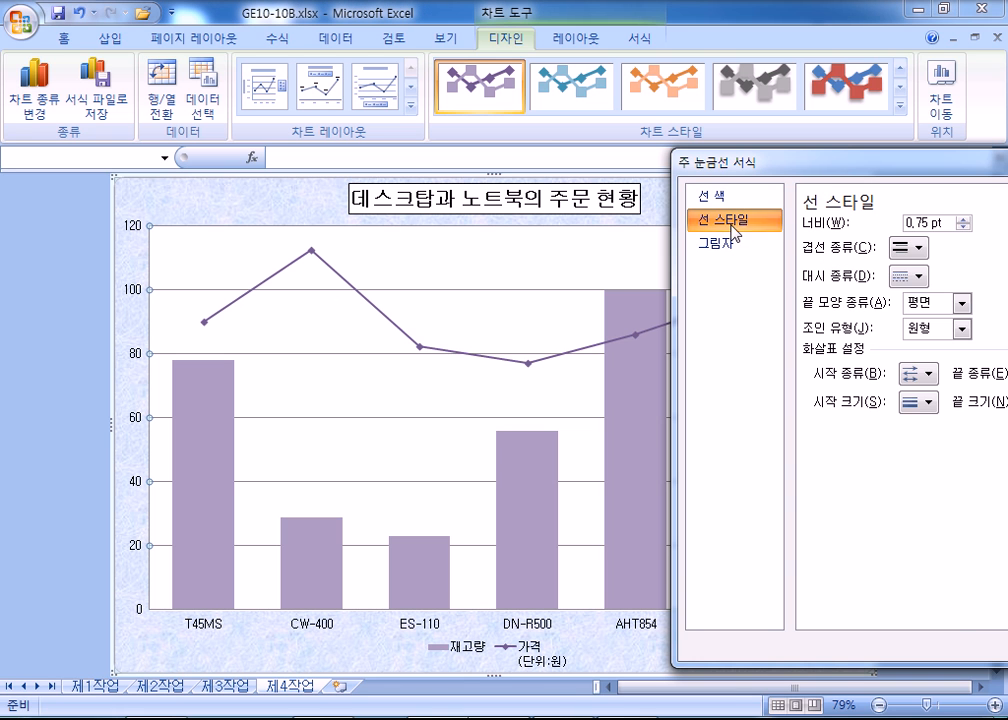
click(913, 279)
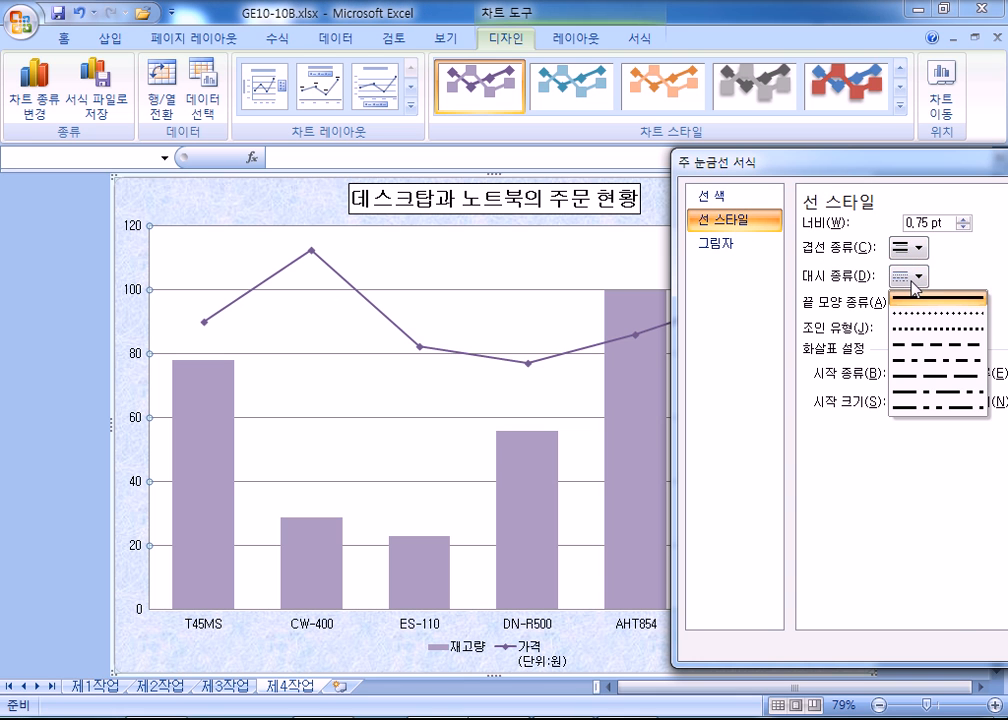
click(917, 349)
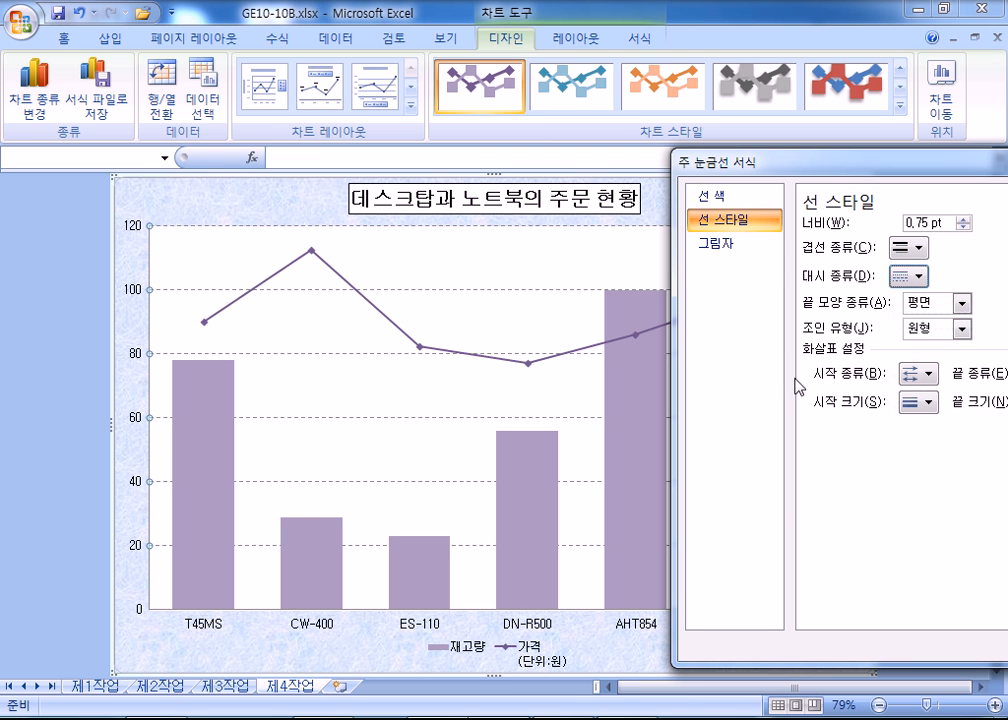
drag(761, 162, 795, 215)
drag(816, 263, 818, 417)
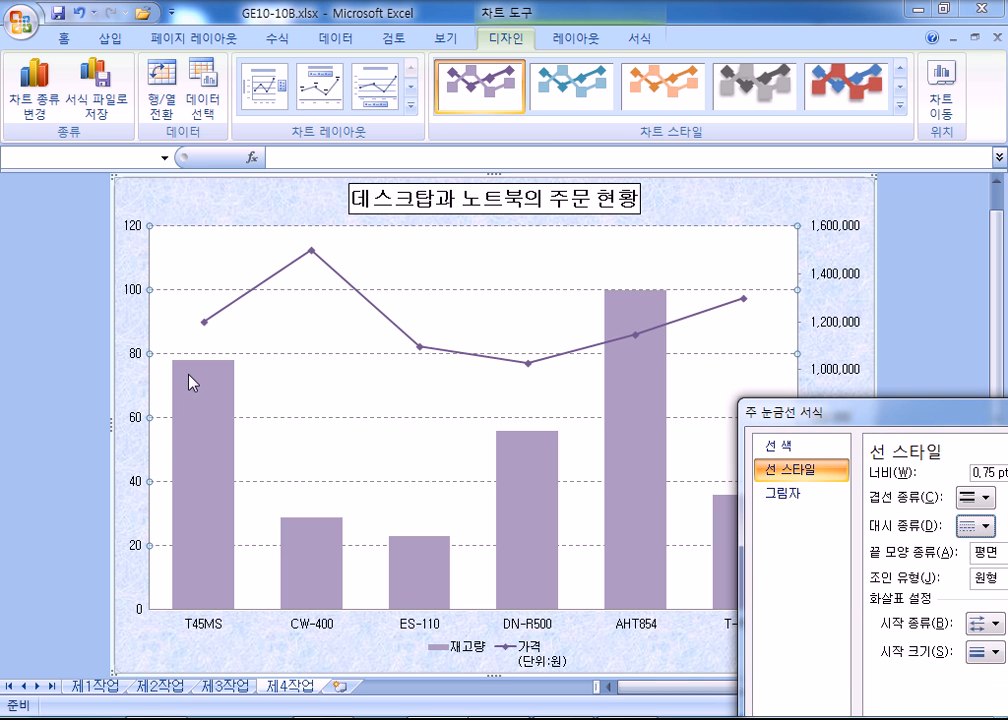
drag(787, 415, 968, 416)
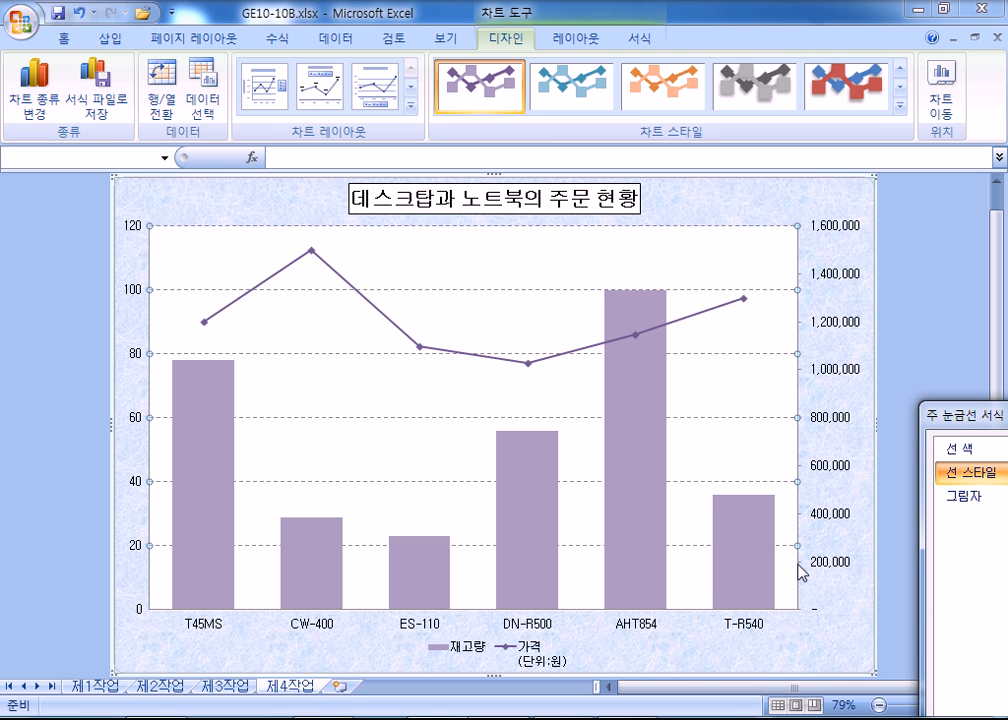
Bring the formatting dialog back beside the chart and show the legend's format options
drag(922, 430, 588, 231)
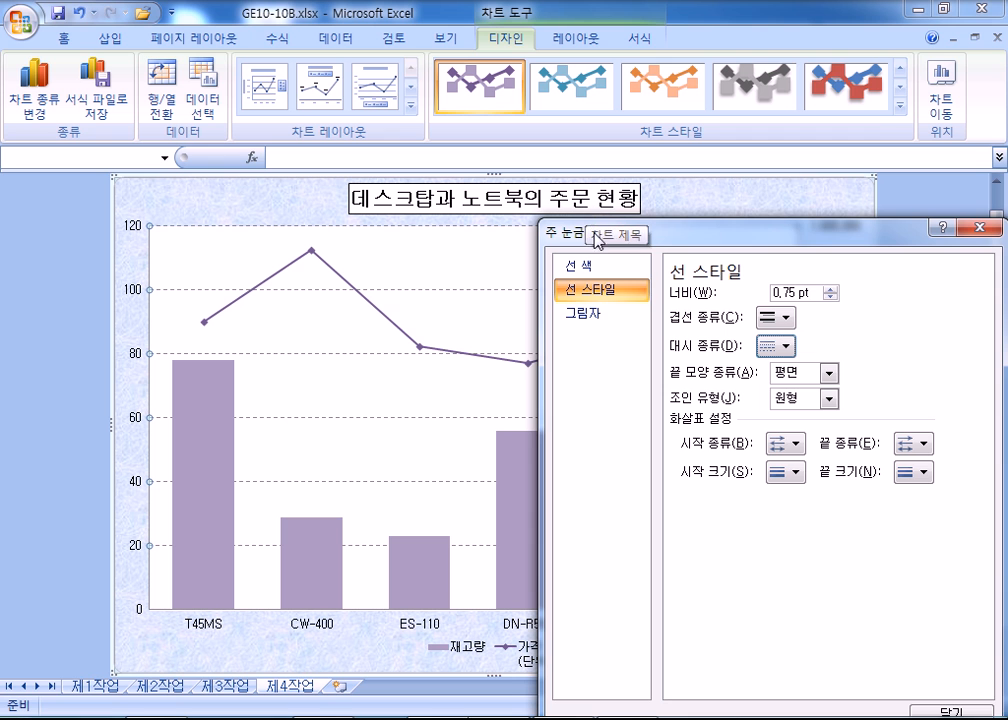
drag(637, 232, 778, 212)
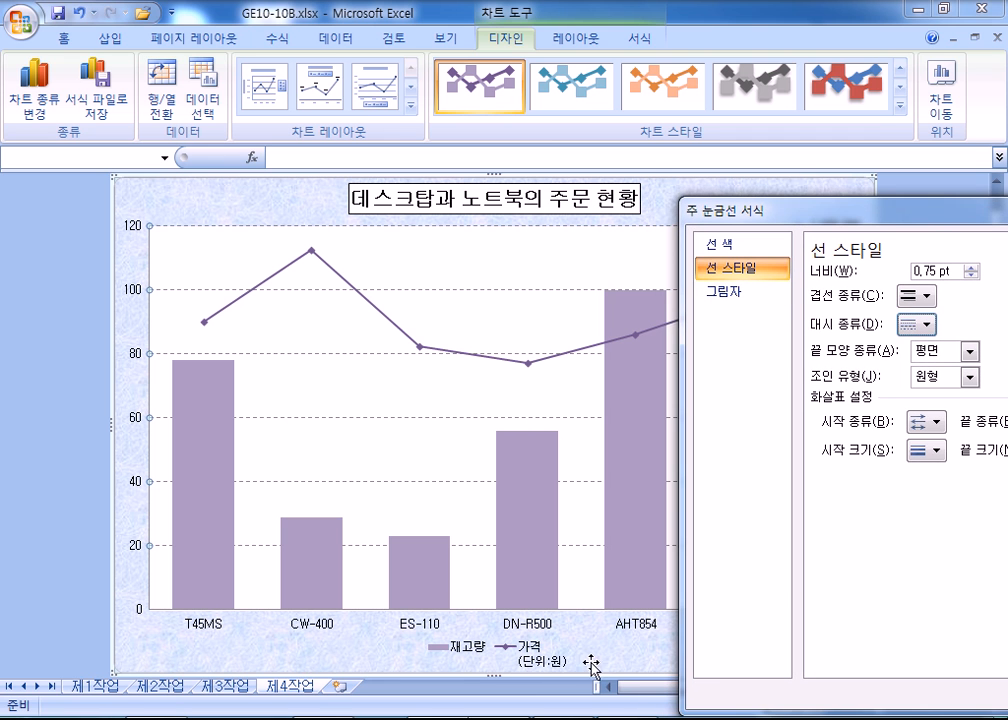
click(537, 662)
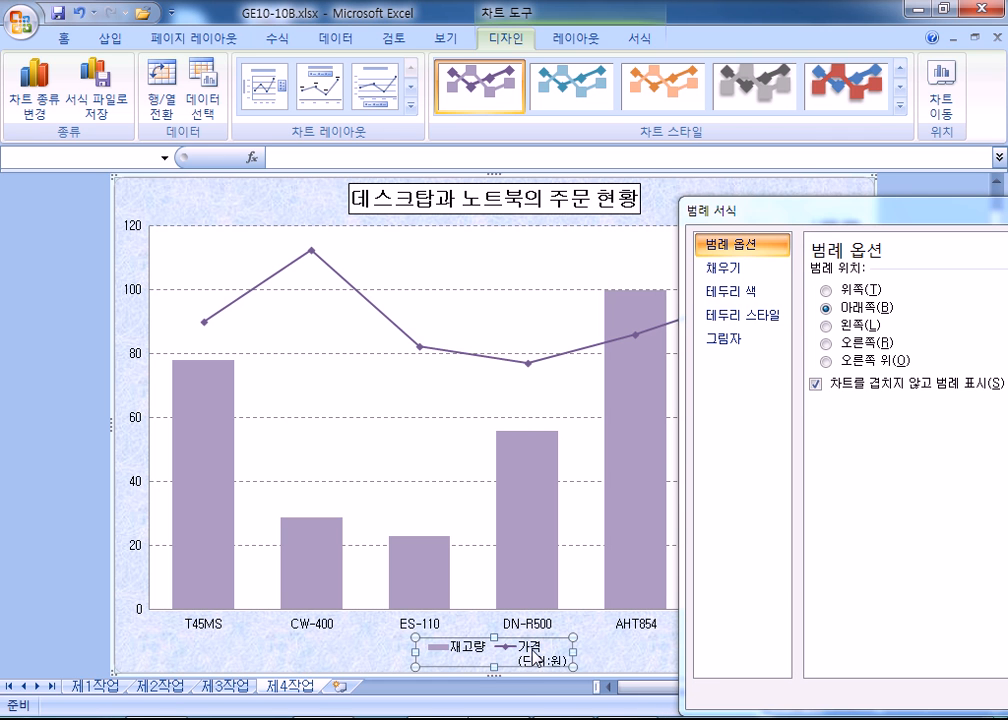
click(536, 658)
click(406, 655)
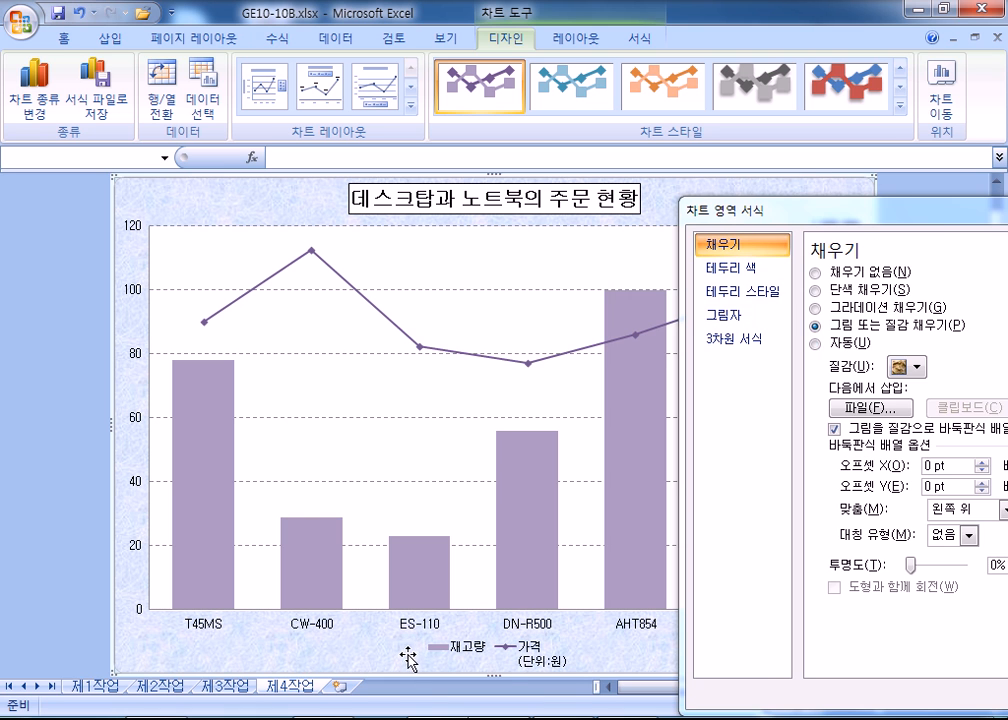
click(422, 653)
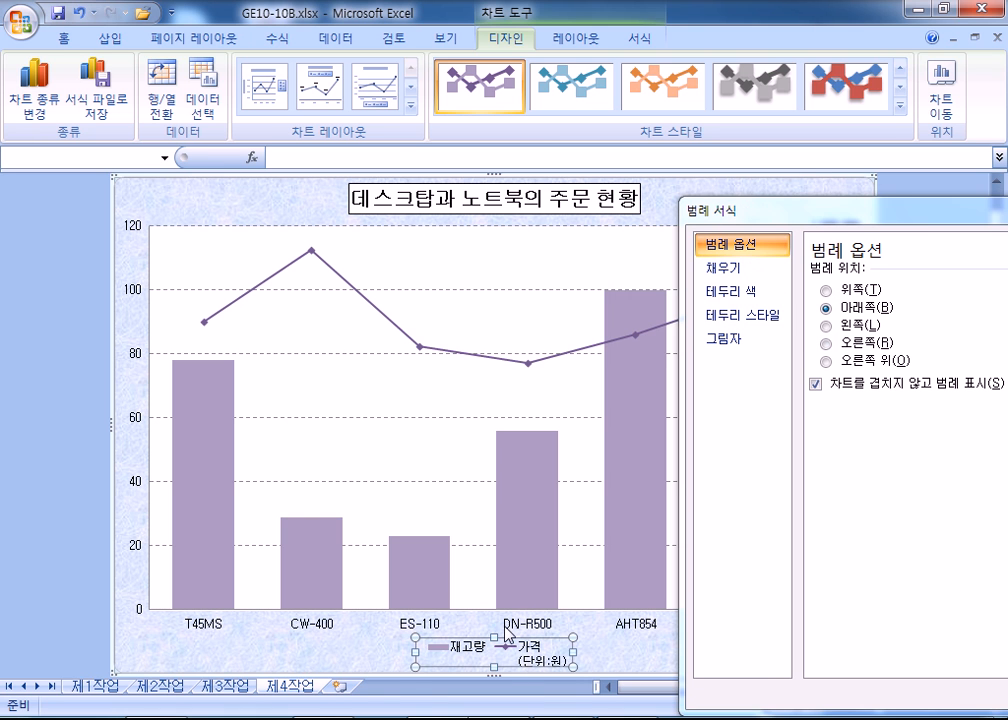
Rename the price series in the chart's data source as 가격(단위:원) on a single line and close the legend formatting dialog
click(200, 110)
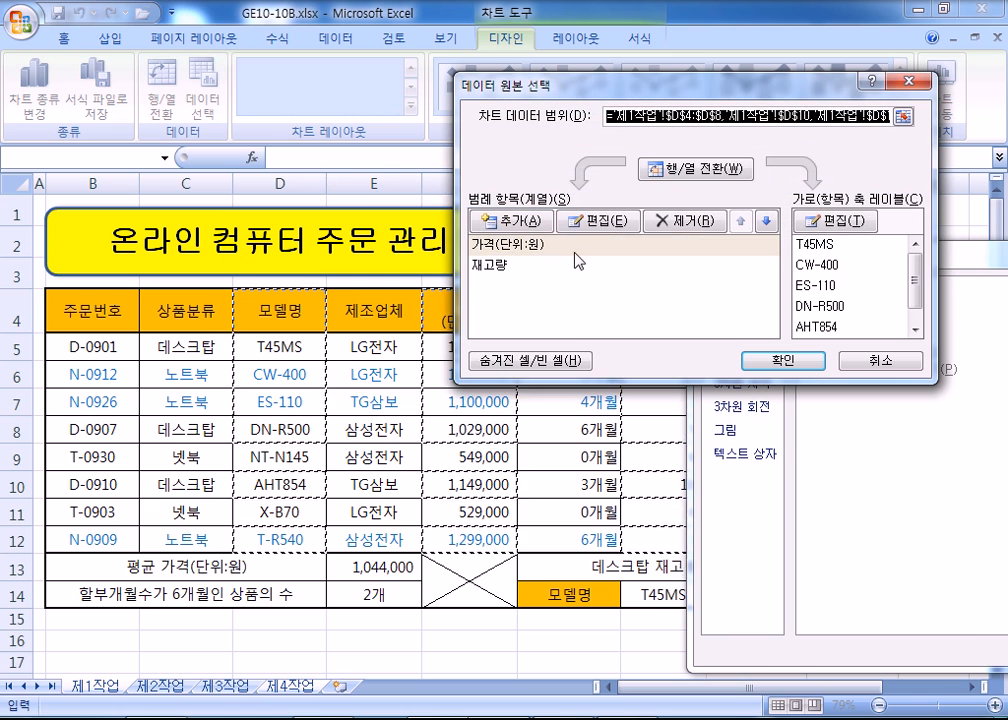
click(521, 247)
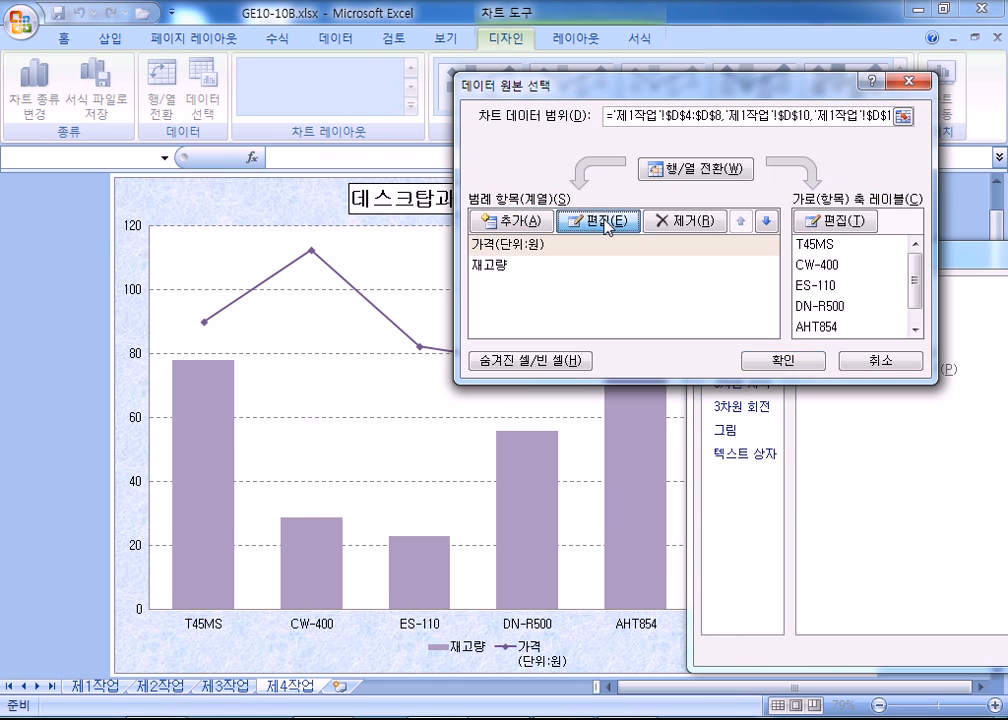
click(605, 222)
text(가격()
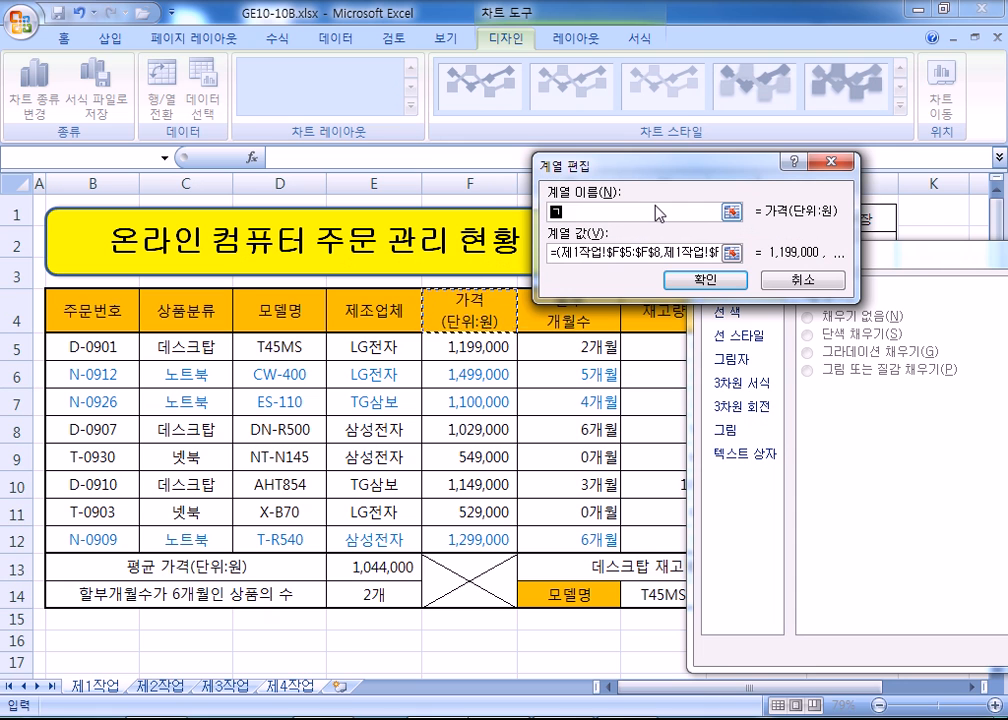
text(단)
key(BackSpace)
key(BackSpace)
key(BackSpace)
key(BackSpace)
text((ㅇ)
key(BackSpace)
text(단위)
key(BackSpace)
key(BackSpace)
key(BackSpace)
key(BackSpace)
text(단위:ㅇ원))
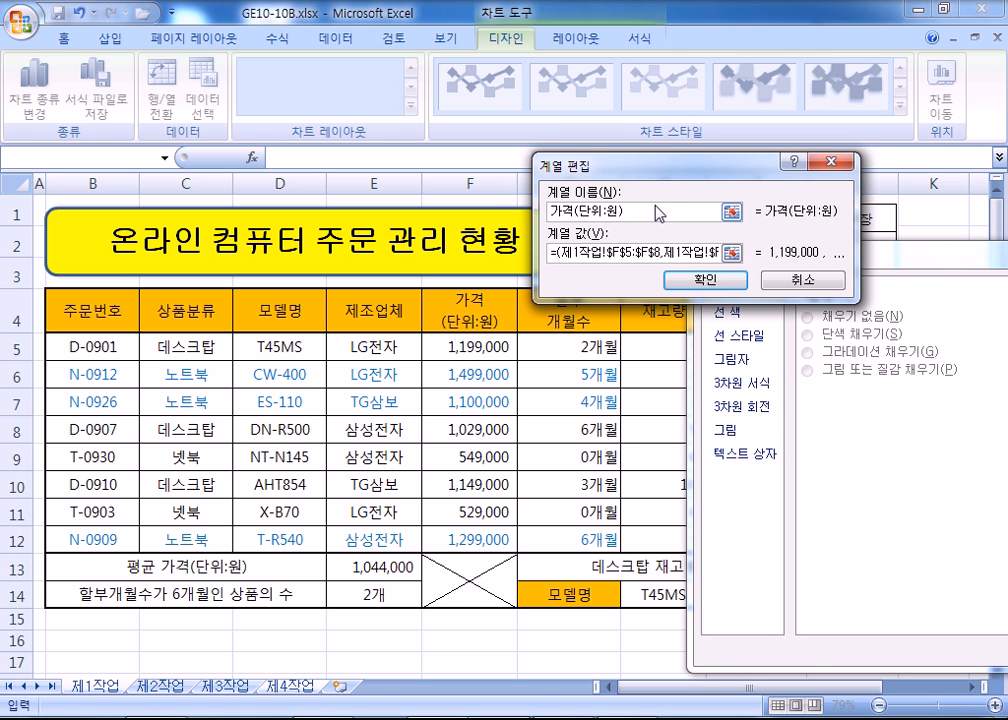
key(Return)
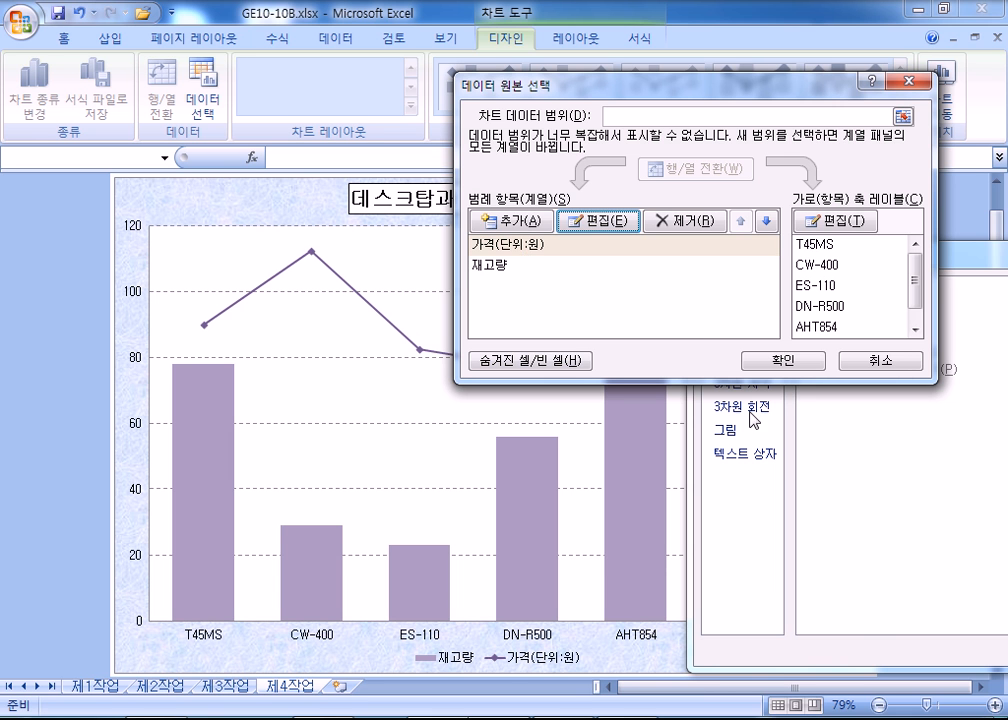
click(783, 361)
drag(768, 226, 377, 134)
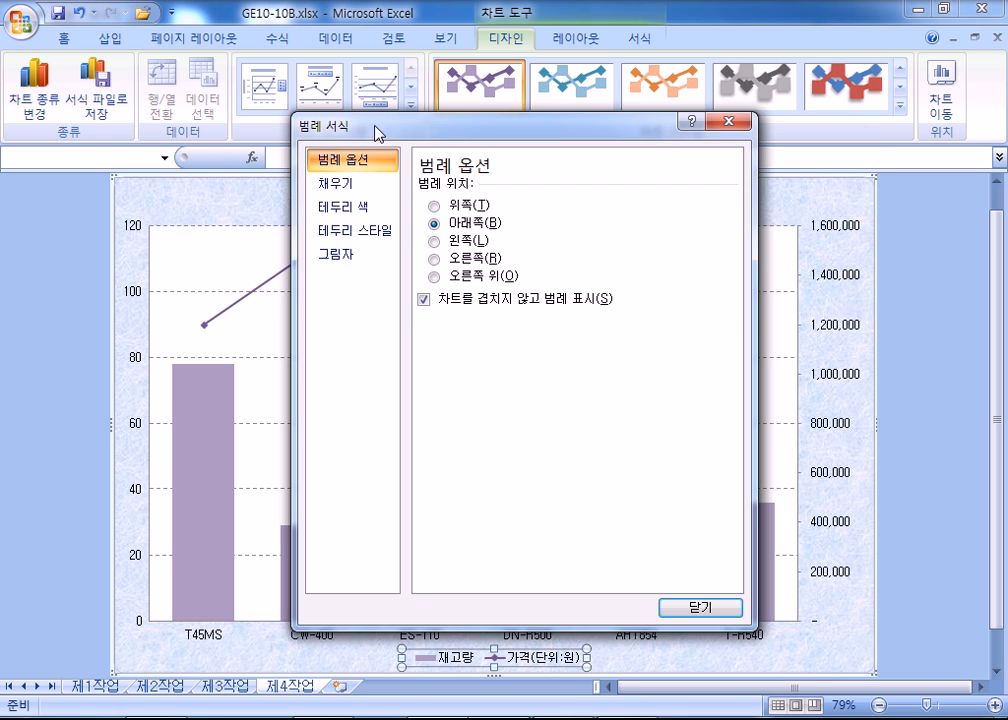
click(728, 122)
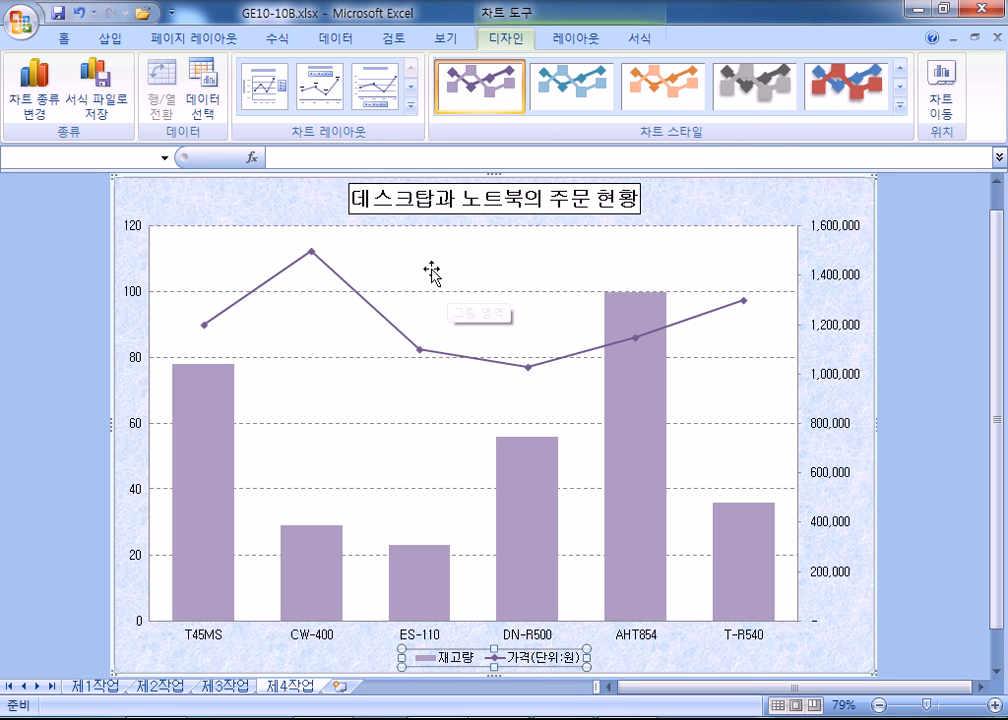
Add a data label to only the CW-400 point of the 가격(단위:원) line series
click(312, 256)
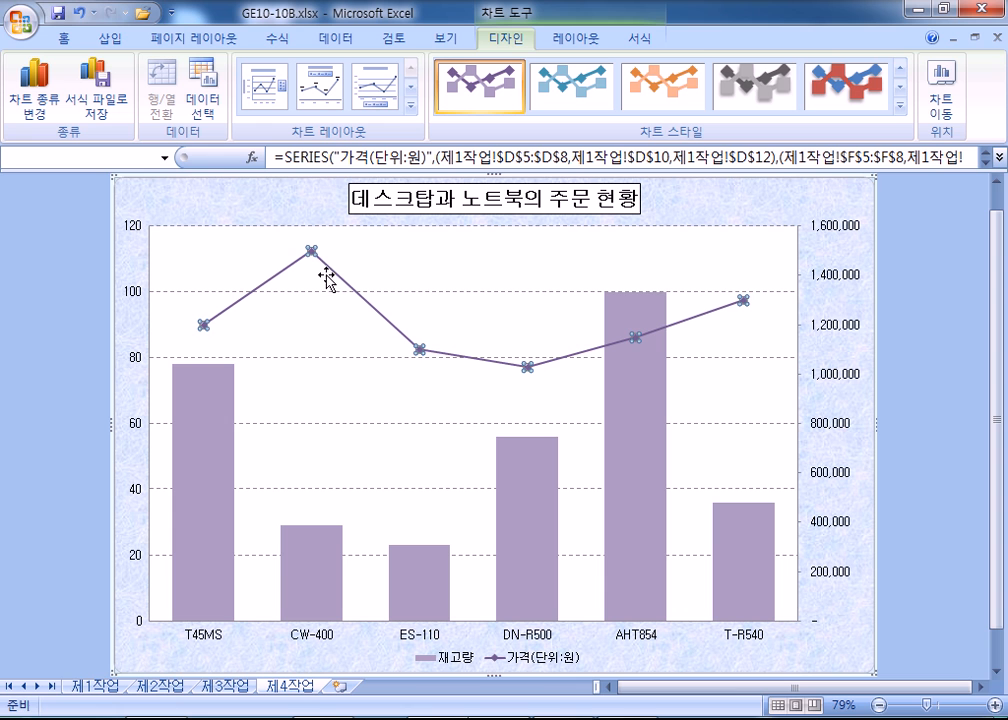
click(312, 255)
right_click(312, 256)
click(372, 382)
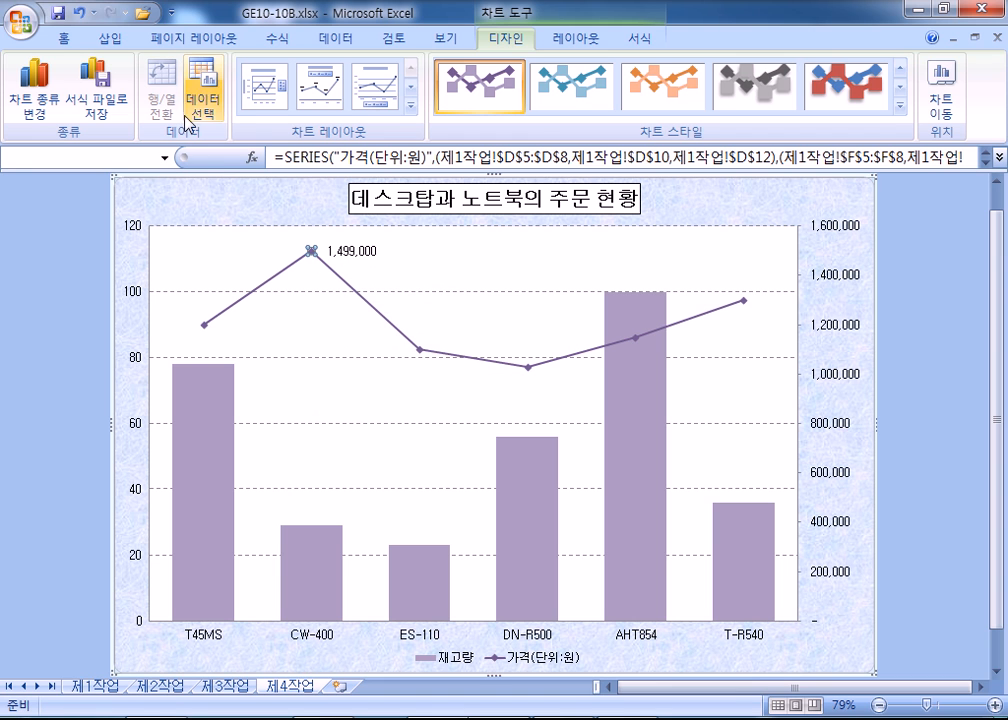
click(463, 268)
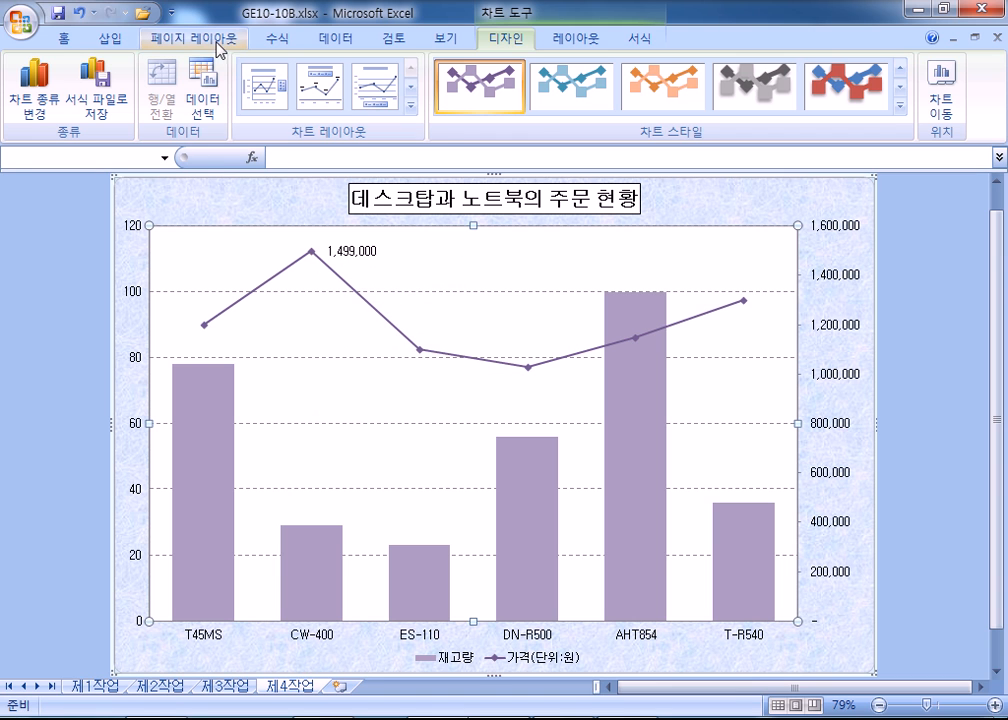
Draw an oval callout about 1.8 cm high and 5.5 cm wide pointing at the CW-400 data label, with its fill set to 자동
click(133, 37)
click(209, 101)
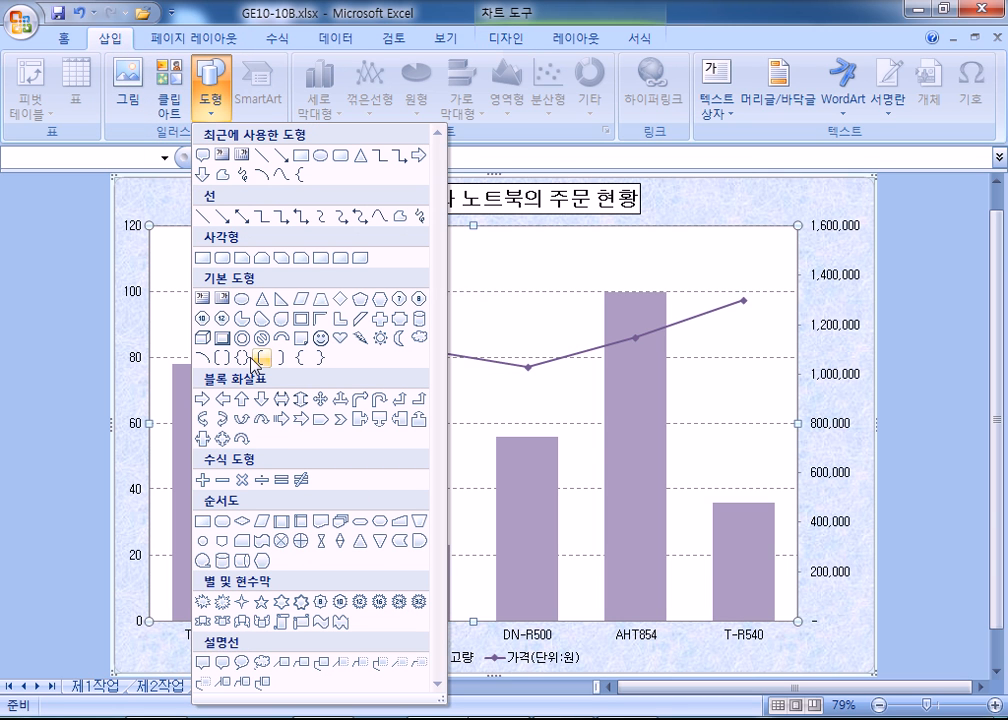
click(241, 662)
mouse_move(393, 253)
mouse_down()
mouse_move(520, 274)
mouse_move(546, 301)
mouse_move(535, 252)
mouse_move(526, 261)
mouse_up()
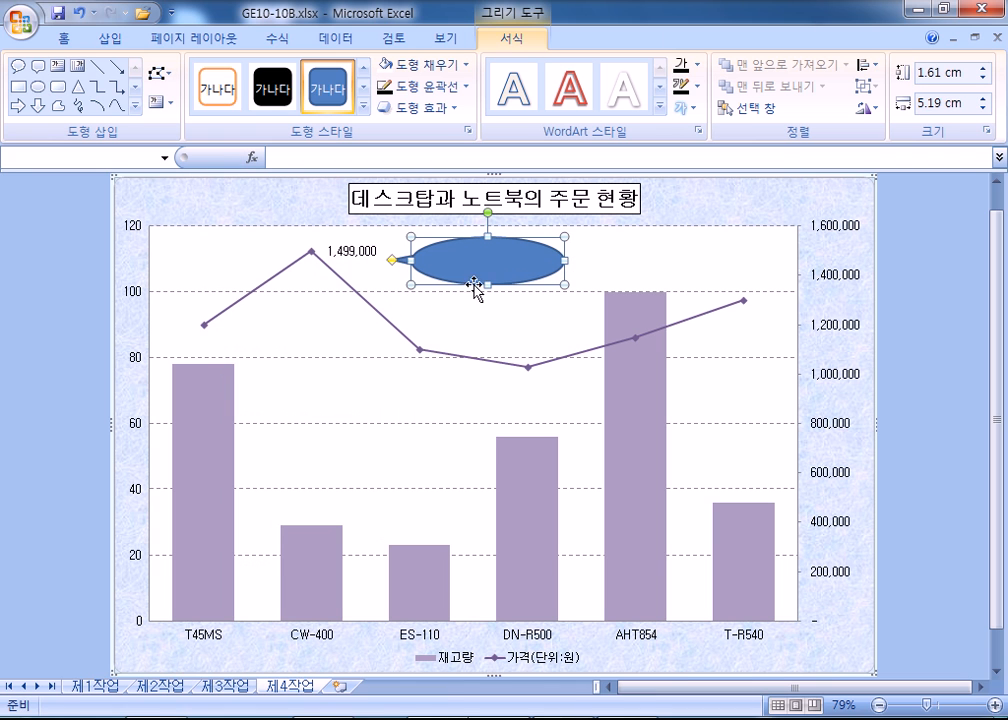
click(634, 250)
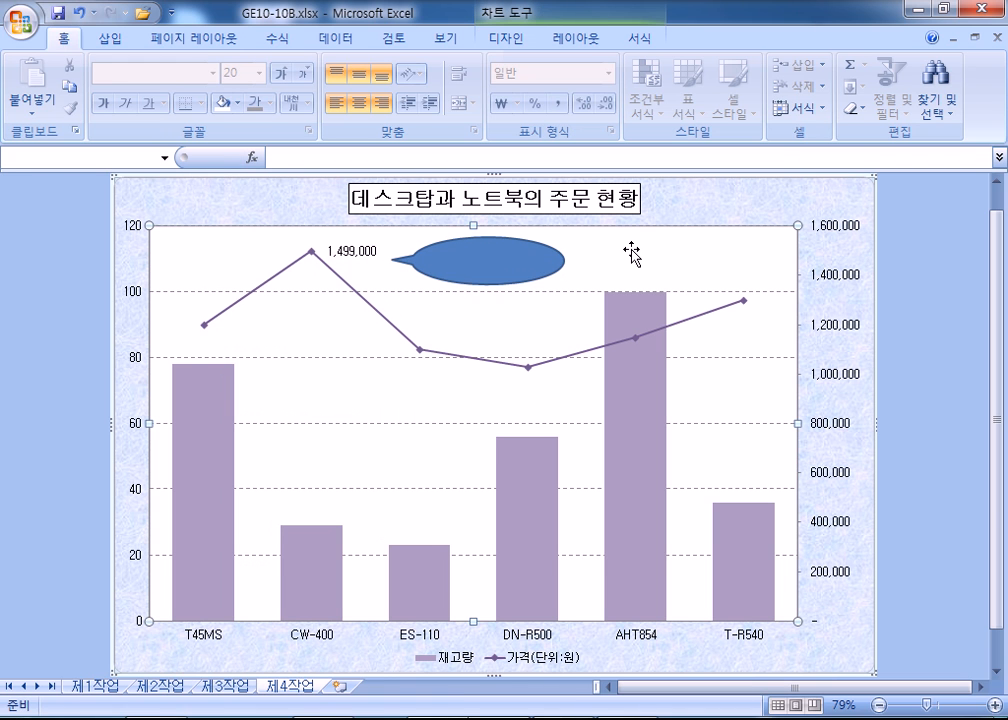
drag(488, 279, 498, 288)
drag(580, 250, 583, 243)
drag(402, 272, 397, 261)
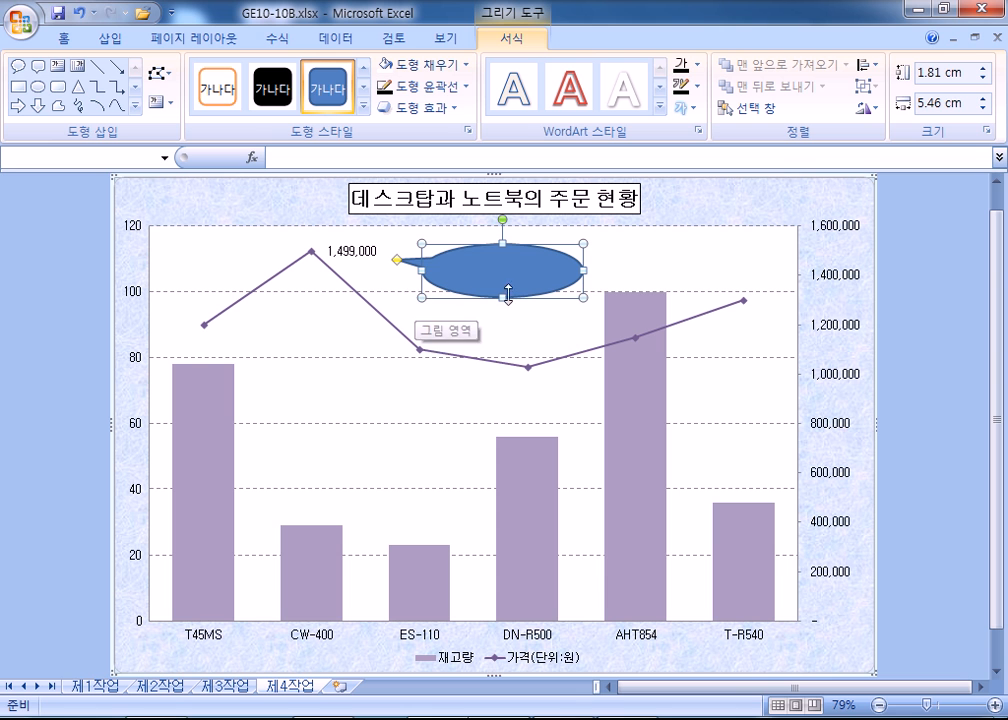
click(412, 64)
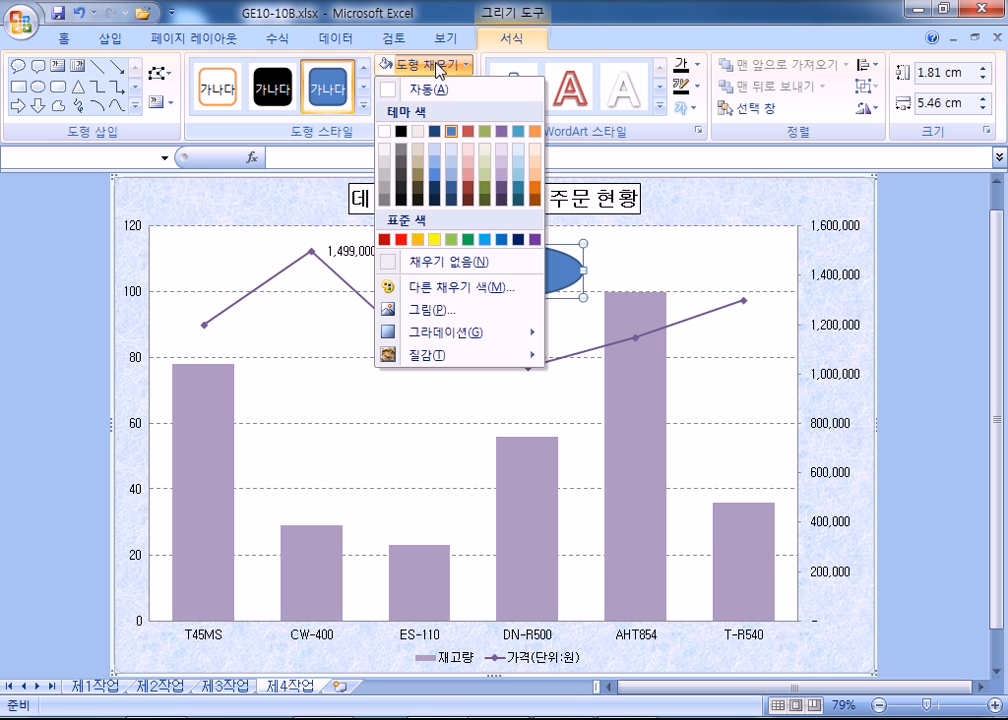
click(395, 92)
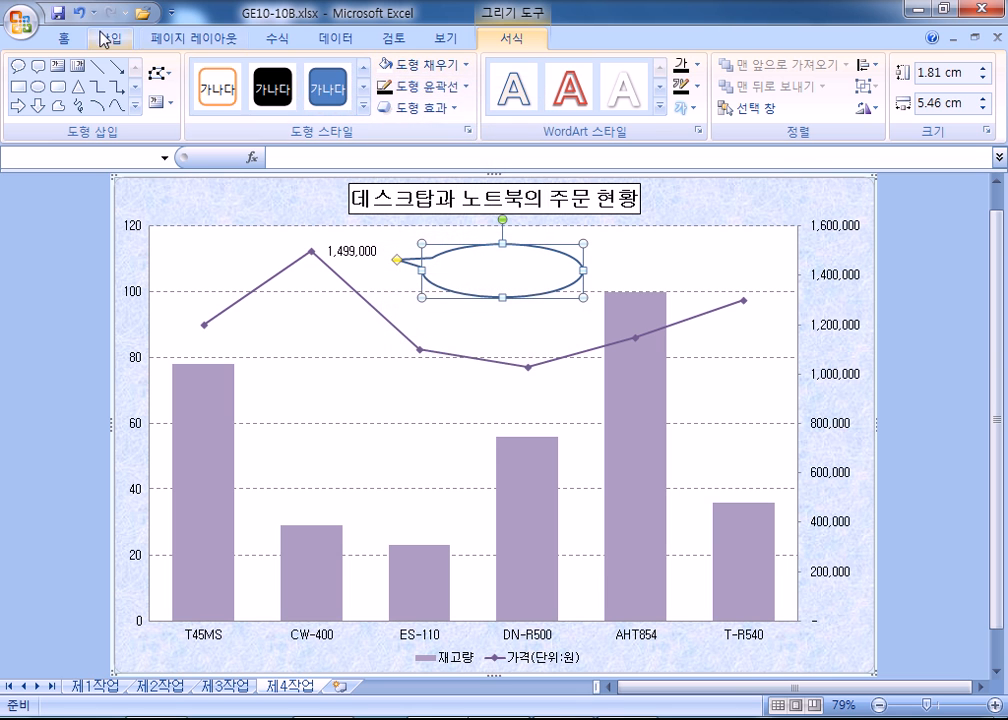
Enter 최대가격 in the callout, centred horizontally and vertically
click(64, 38)
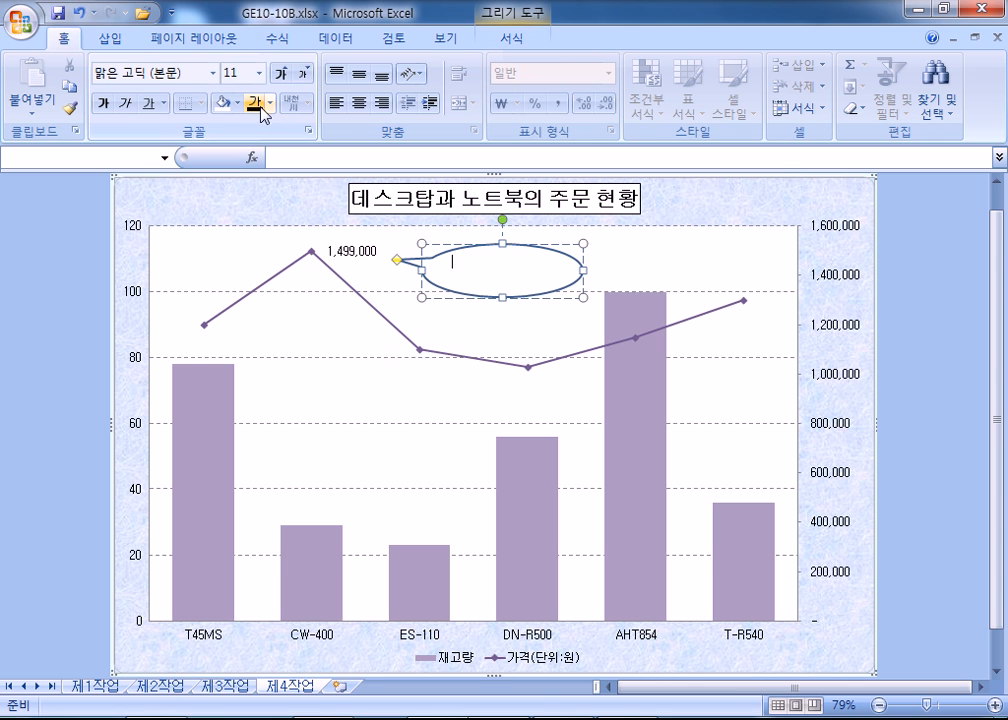
click(358, 74)
click(358, 102)
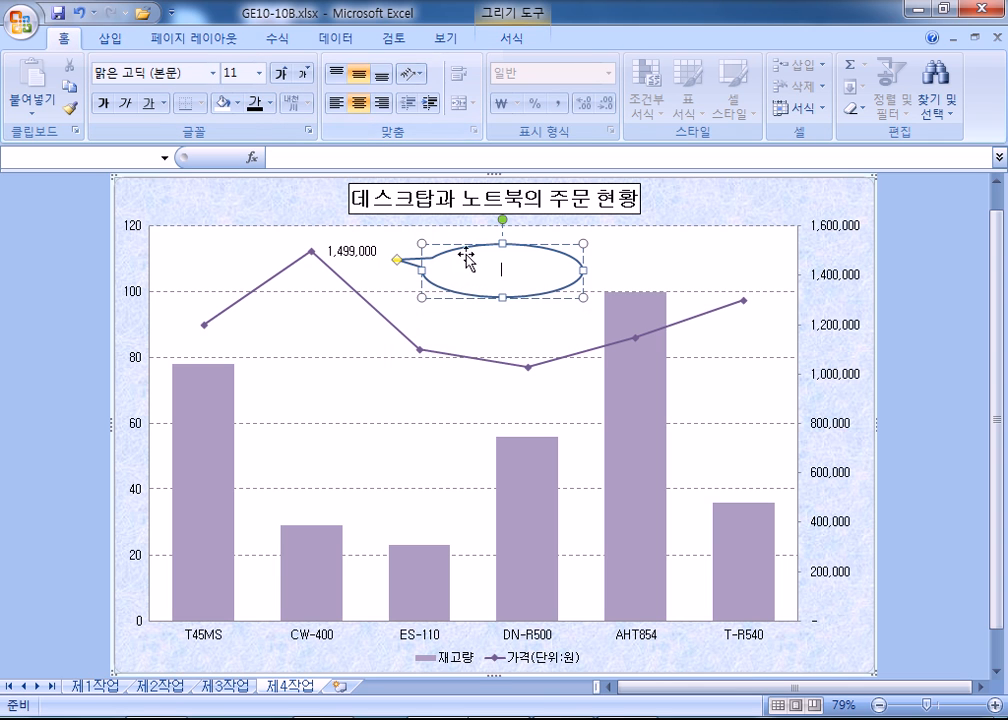
text(최대가격)
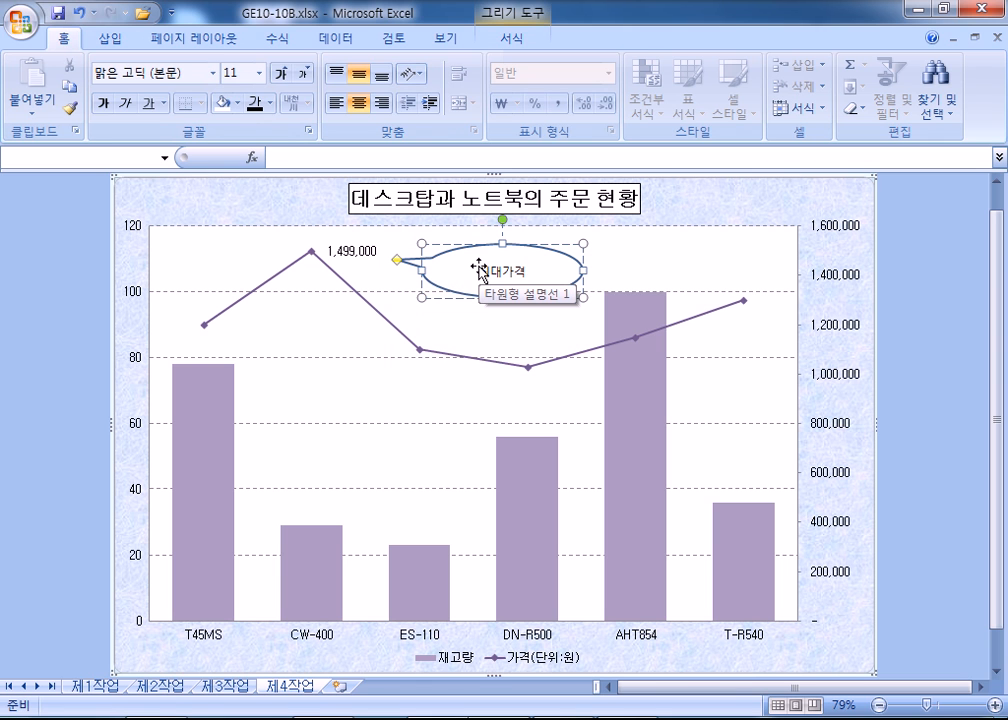
click(652, 272)
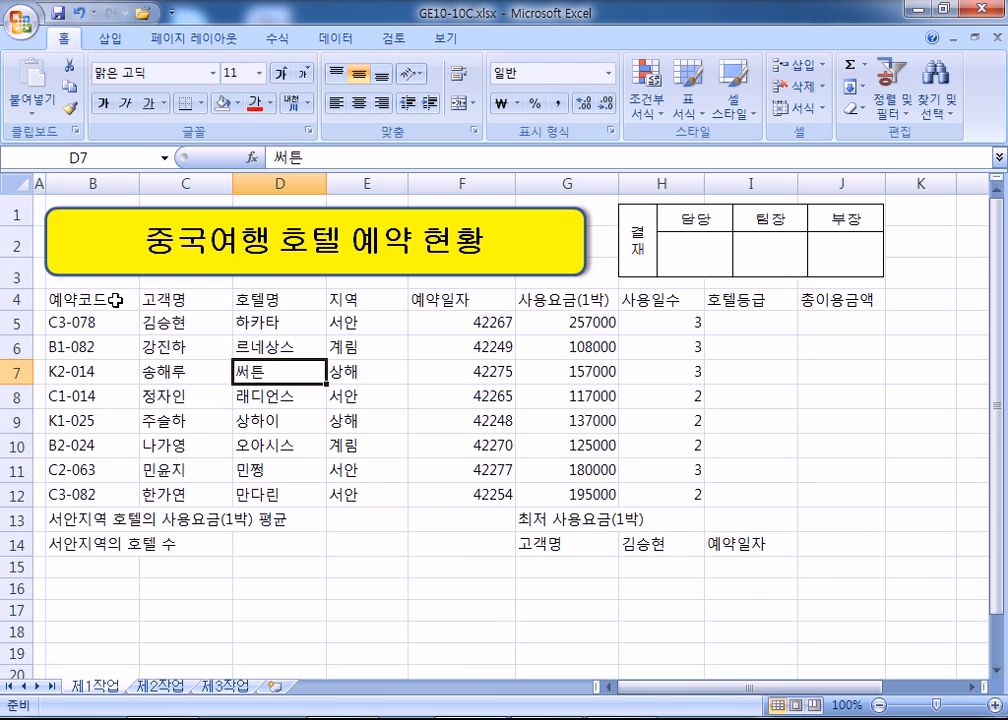
In GE10-10C.xlsx, give B4:J14 on 제1작업 thin inside borders and a medium-thick outline
drag(83, 299, 812, 552)
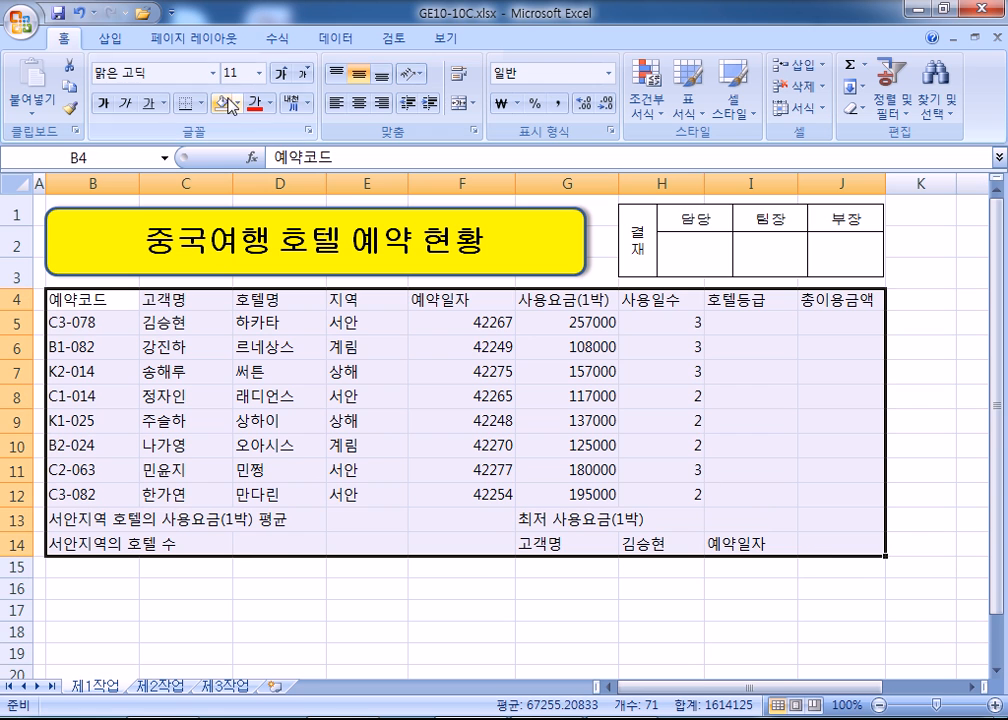
key(ctrl+1)
click(631, 47)
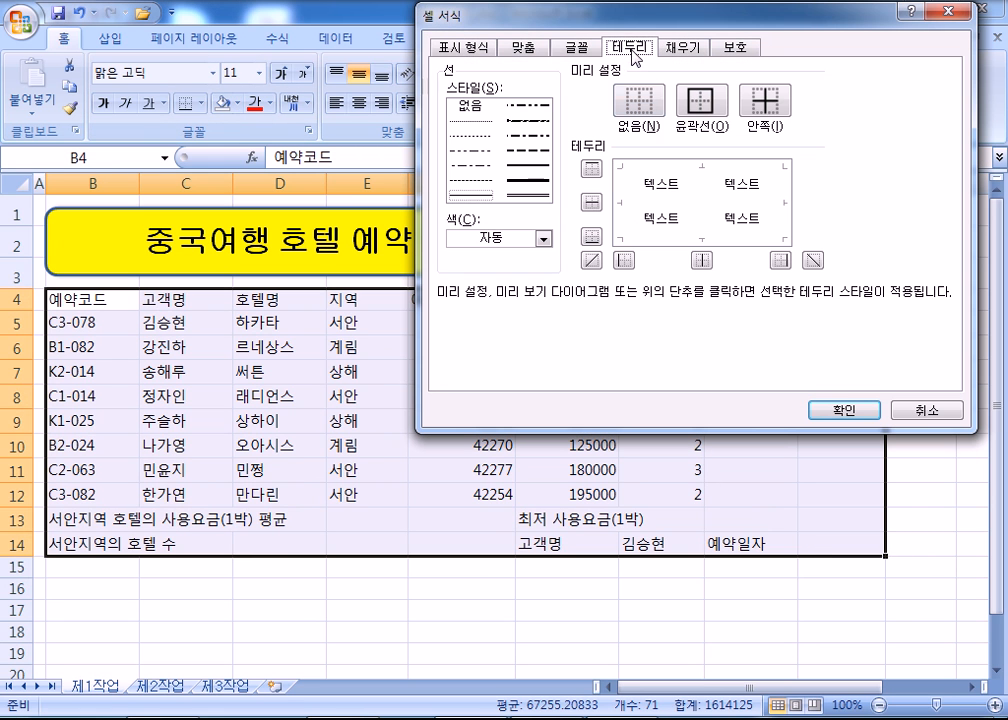
click(775, 114)
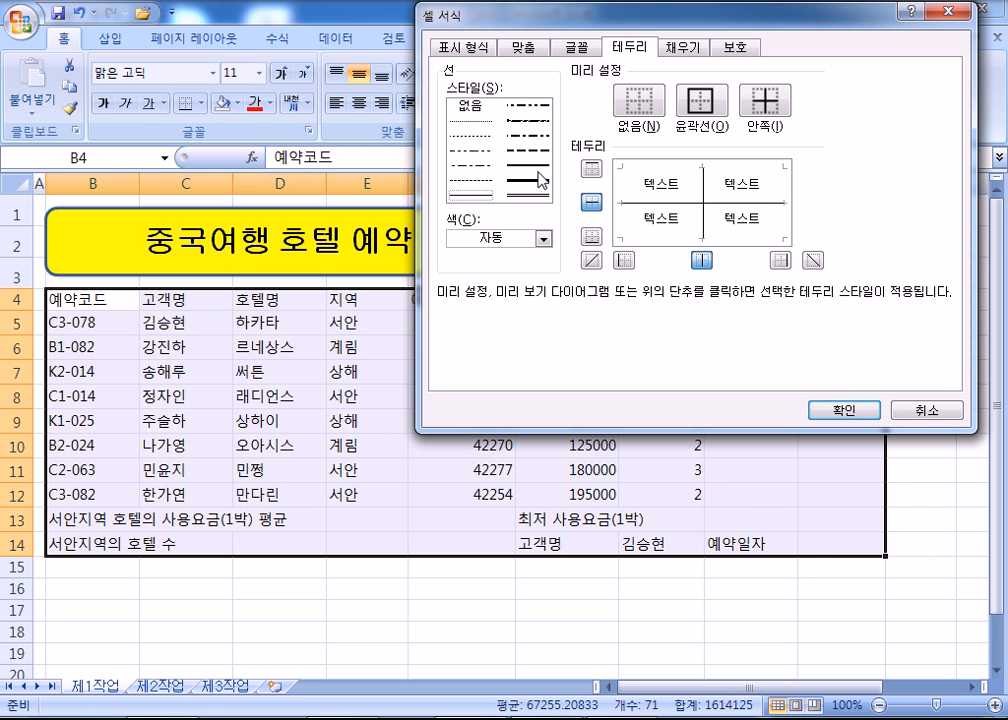
click(701, 100)
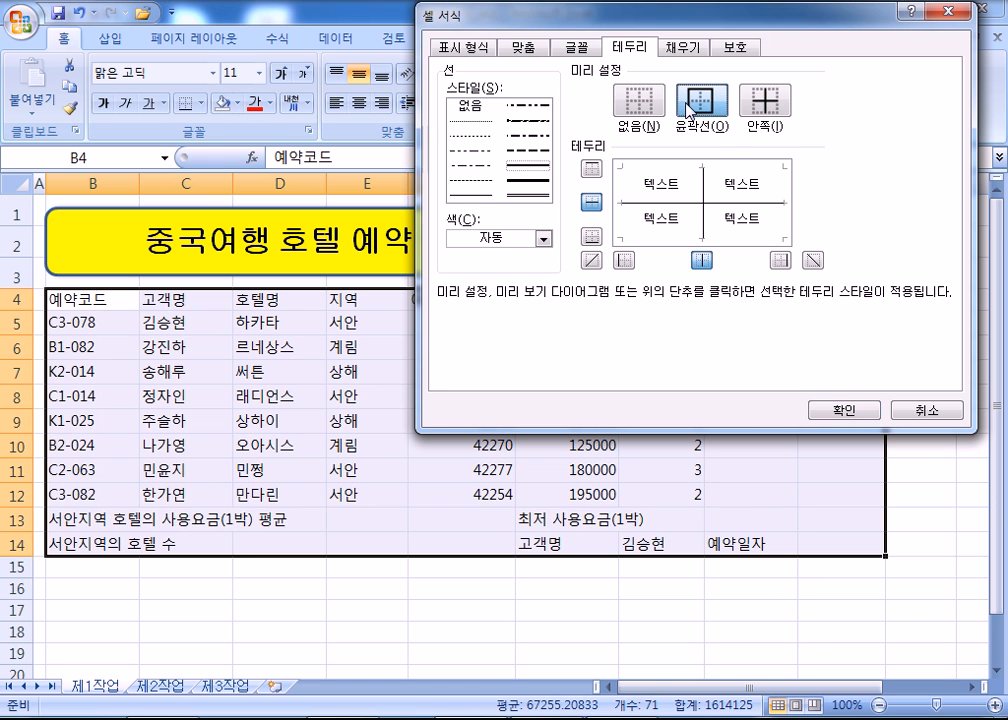
click(824, 414)
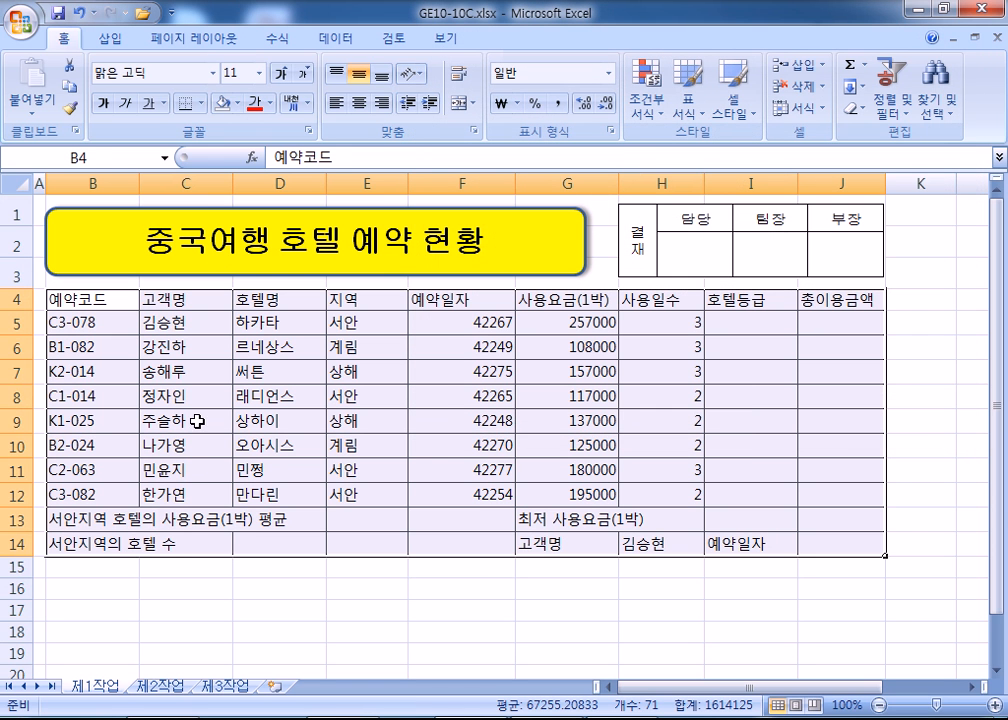
Apply the medium-thick outline border around the data rows B5:J12
drag(74, 322, 779, 495)
key(ctrl+1)
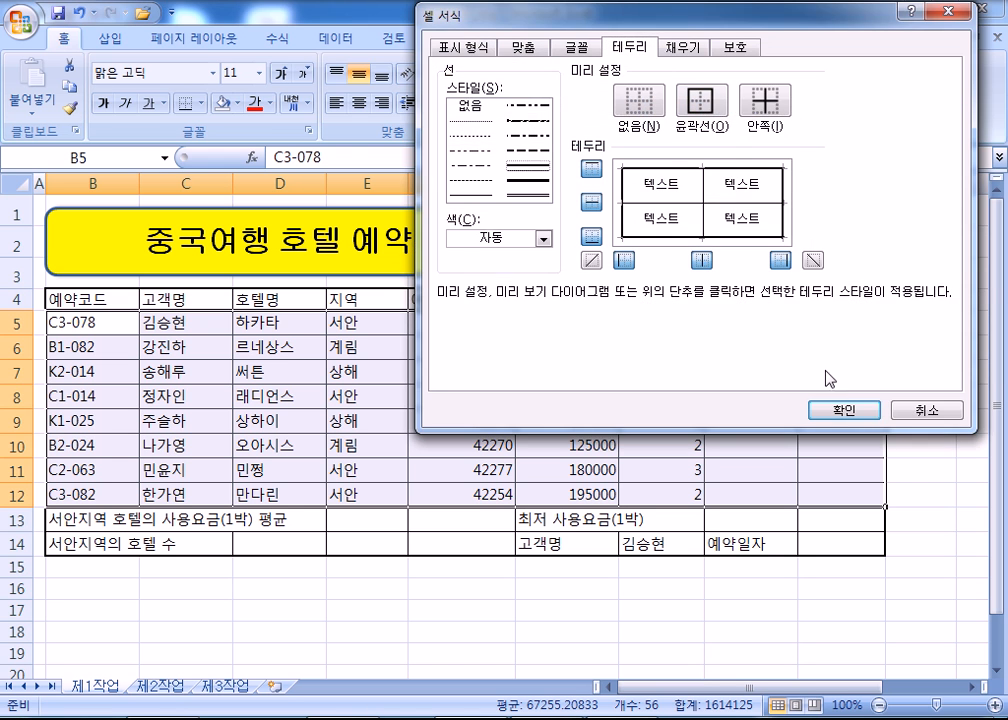
click(838, 414)
Break the G4 header into two lines, with 사용요금 above (1박) and no blank line between them
double_click(570, 298)
key(alt+Return)
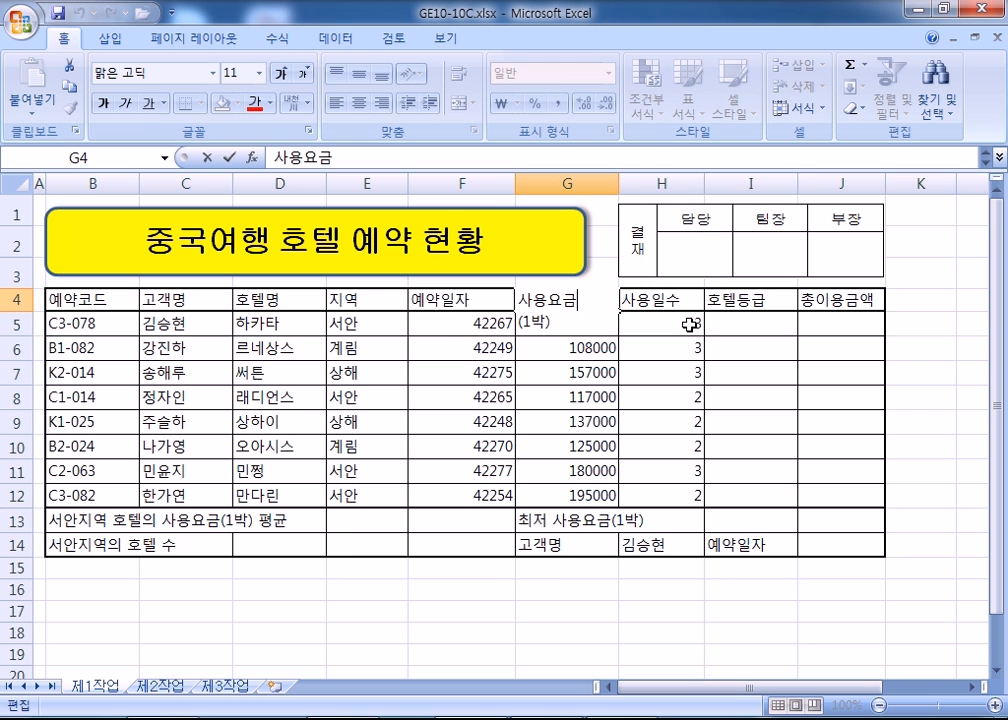
key(Return)
key(Up)
key(F2)
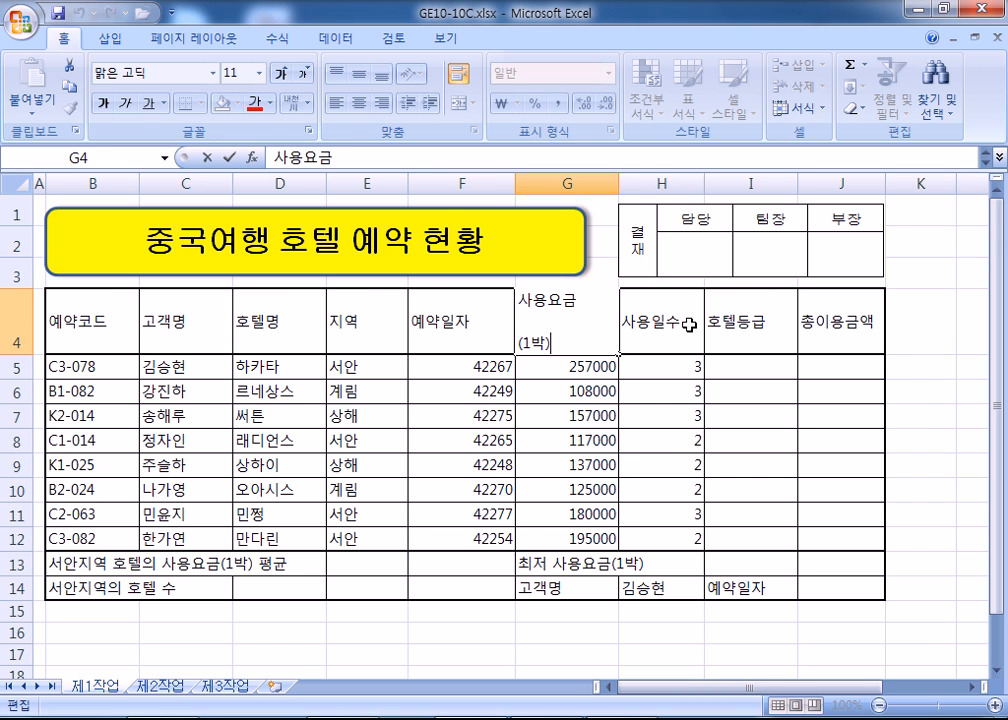
key(BackSpace)
key(Return)
key(Up)
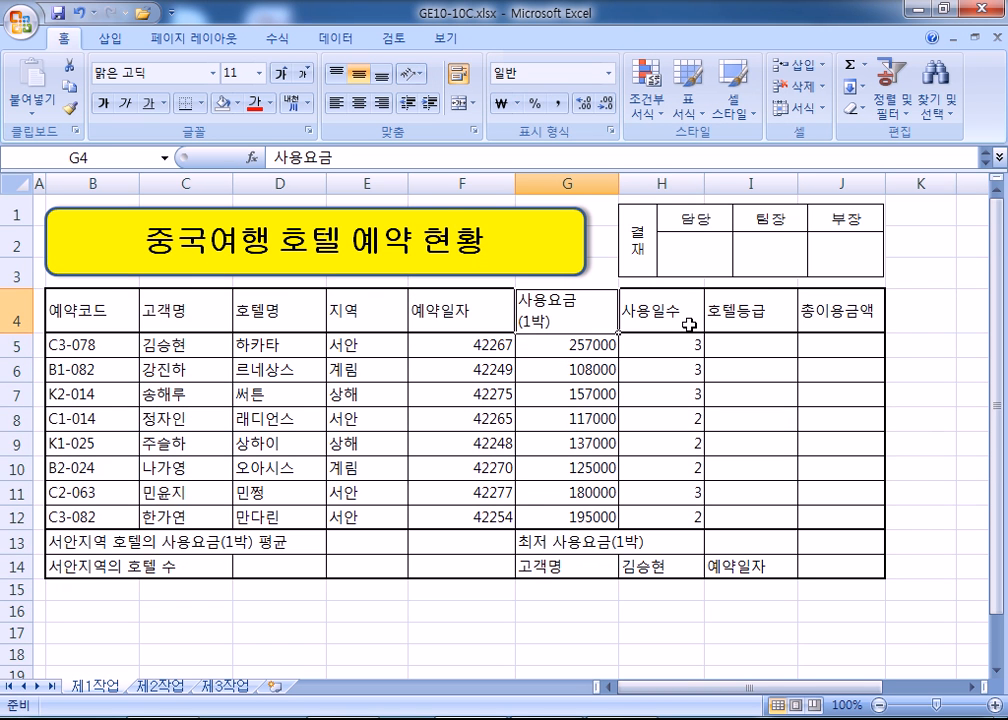
key(Right)
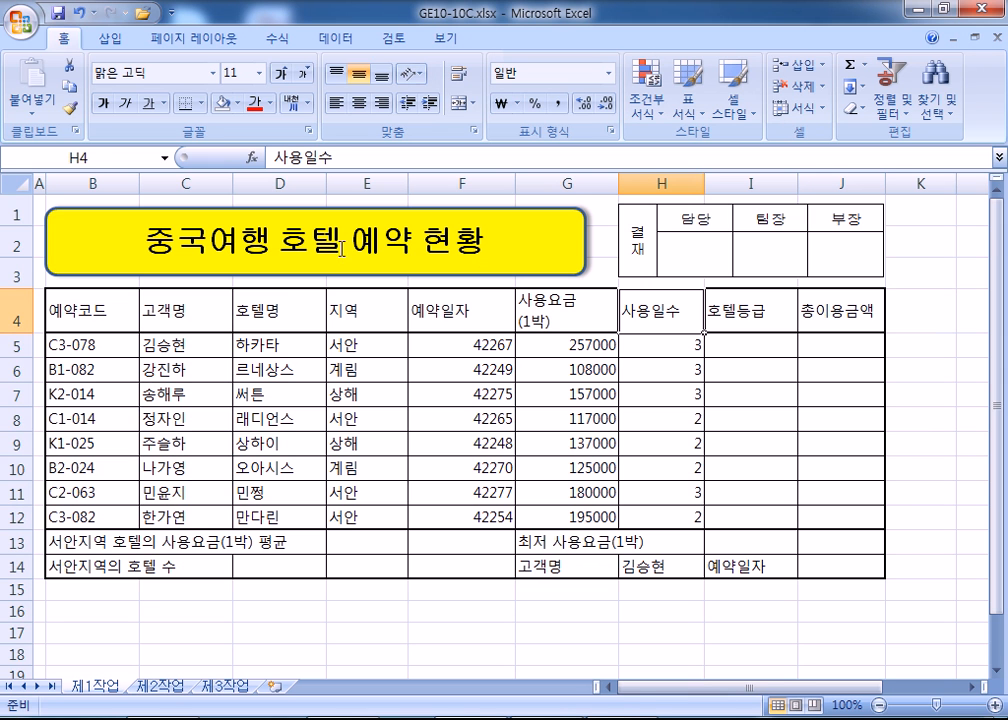
Centre the contents of B4:J14 horizontally, and merge and centre B13:D13, B14:D14 and G13:I13 separately
drag(93, 323, 862, 560)
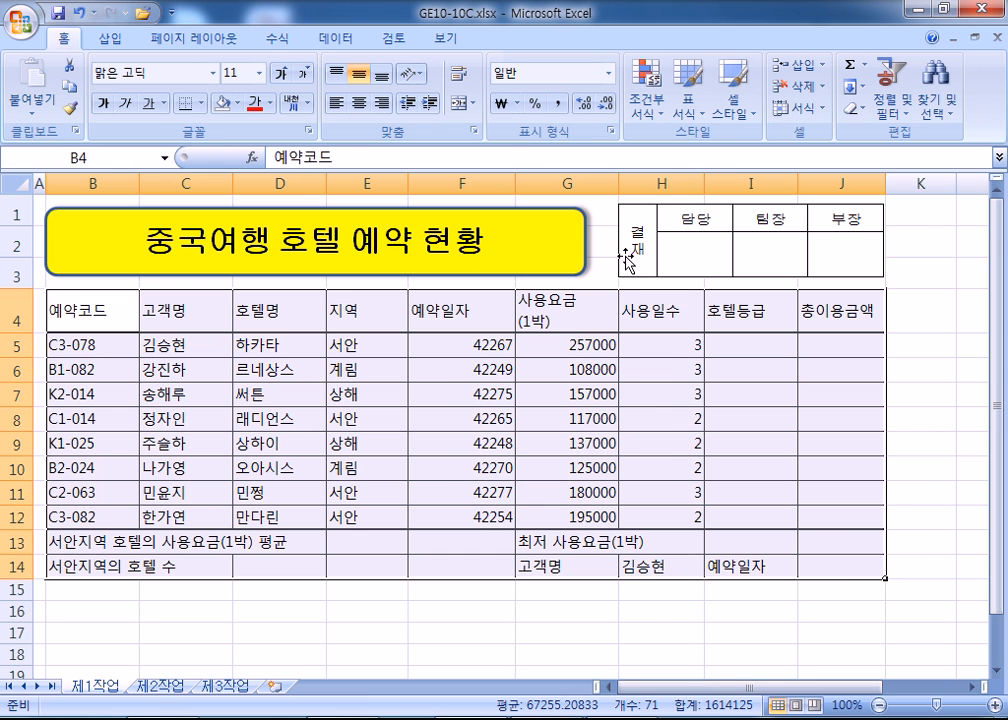
click(358, 103)
drag(50, 541, 318, 549)
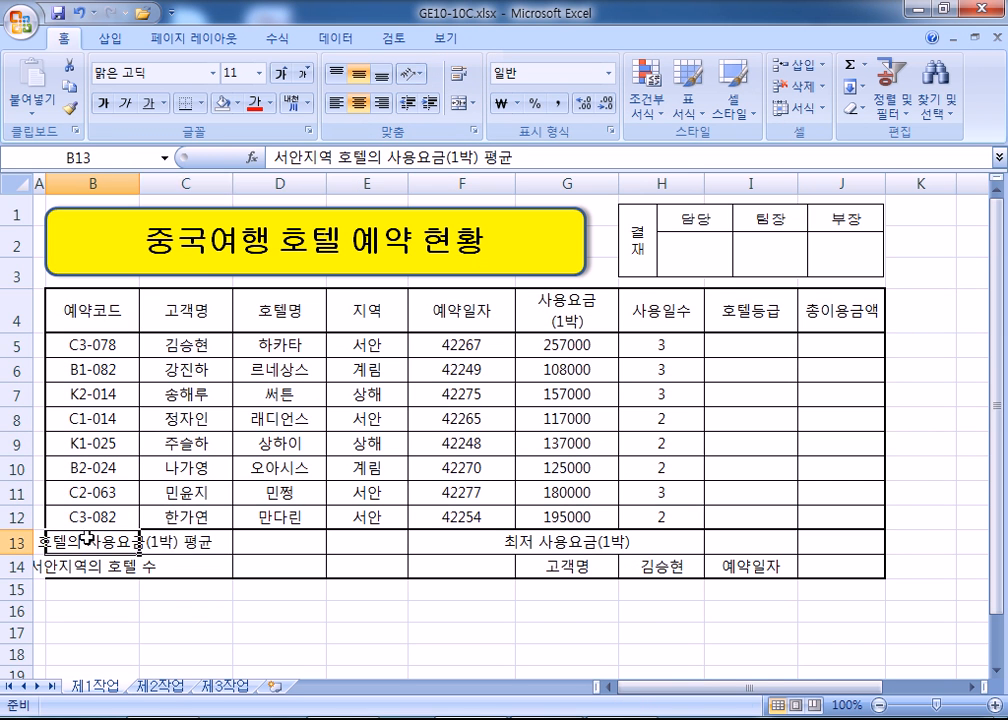
drag(101, 565, 304, 569)
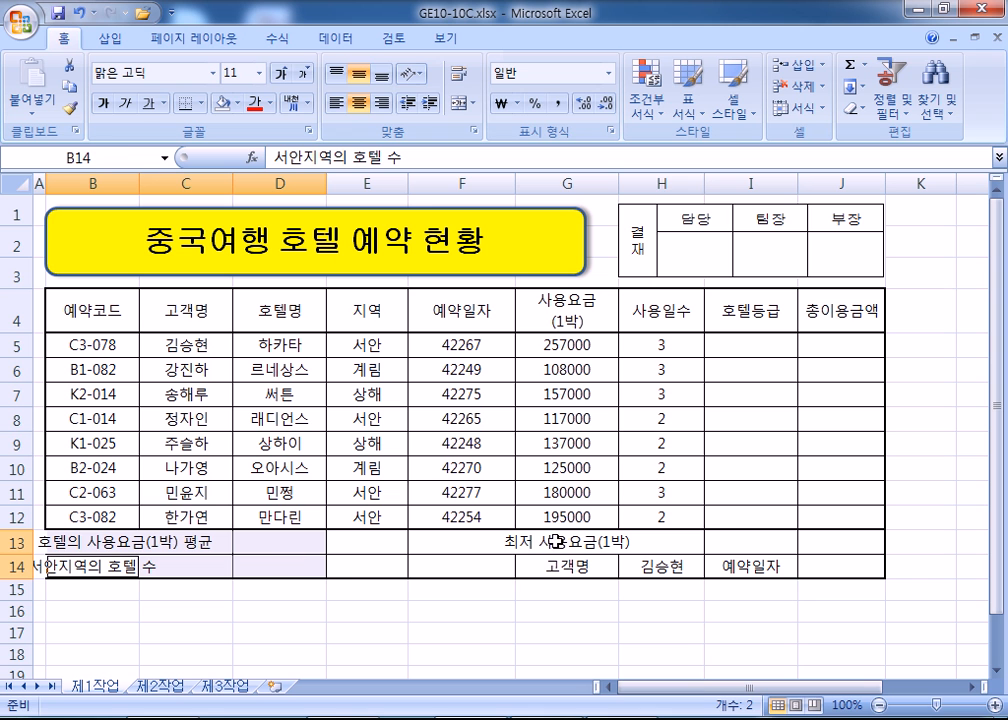
drag(553, 540, 740, 540)
click(460, 103)
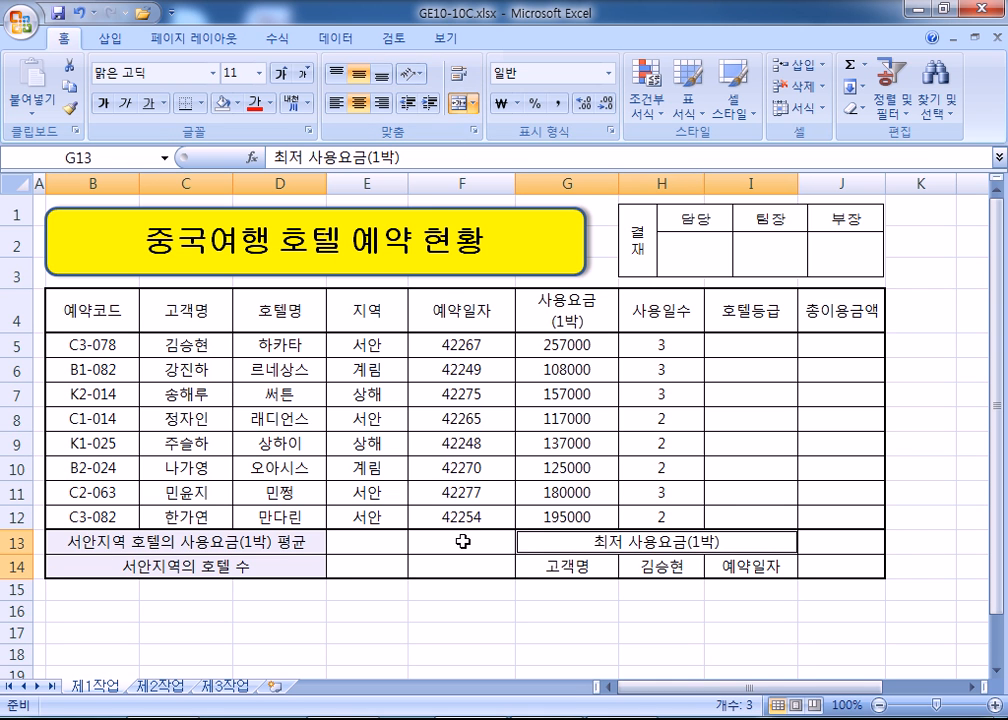
Give F13:F14 both diagonal borders and merge the two cells so a single X crosses them
drag(461, 540, 469, 555)
key(ctrl+1)
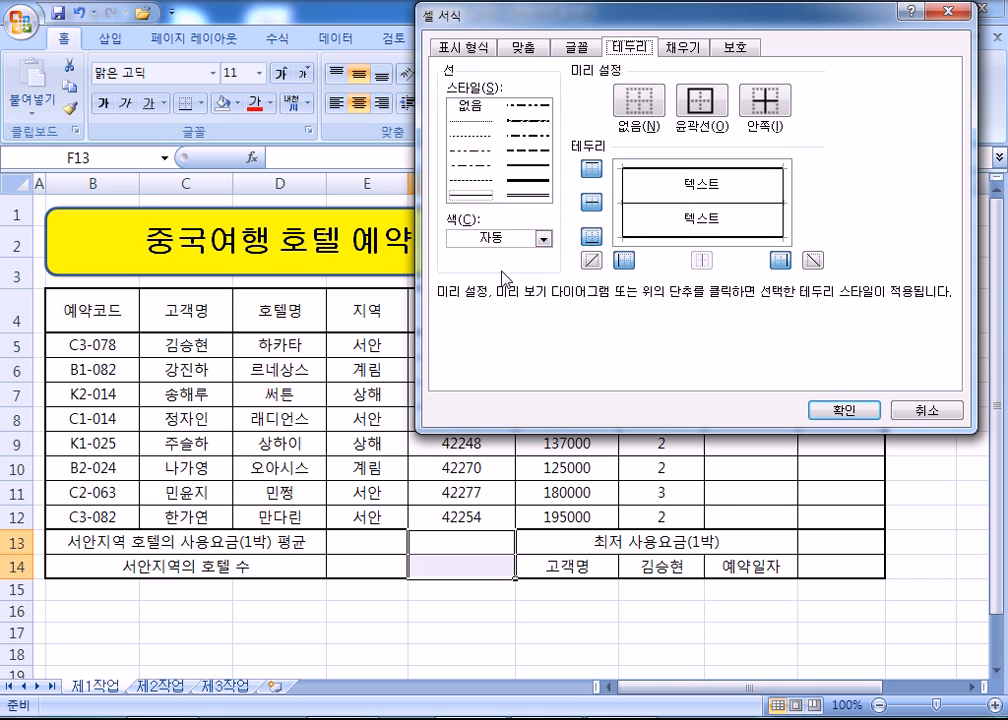
click(591, 259)
click(812, 259)
click(843, 410)
click(580, 490)
drag(460, 540, 460, 570)
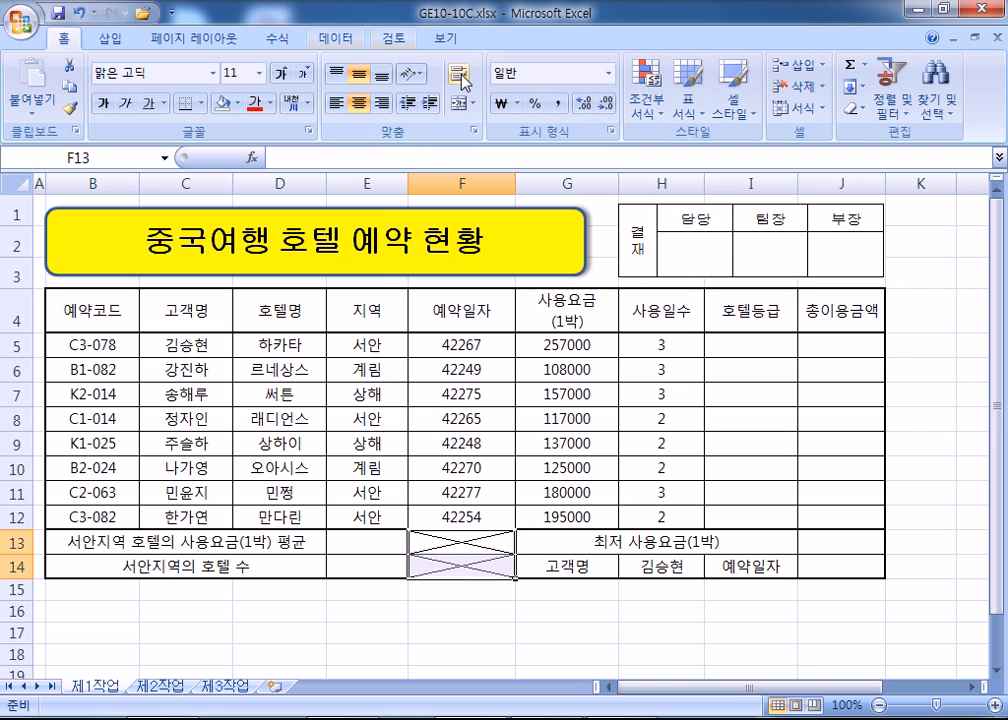
click(508, 391)
Fill the header cells B4:J4 and the label cells G14 and I14 with orange
drag(125, 313, 800, 312)
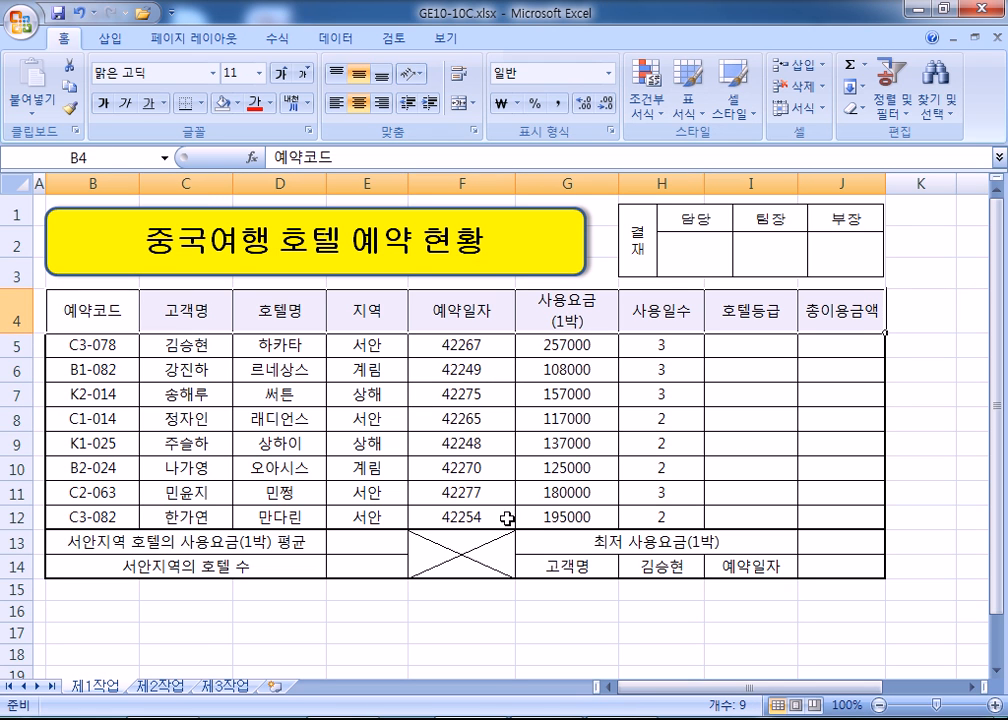
ctrl+click(590, 566)
ctrl+click(731, 565)
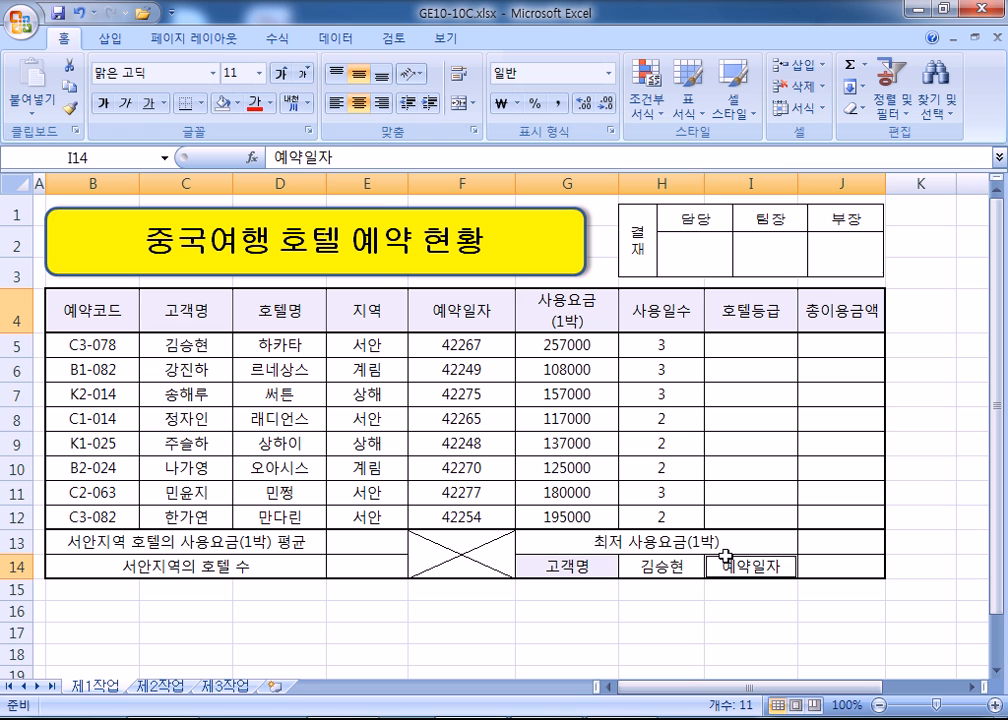
click(243, 105)
click(258, 254)
click(287, 434)
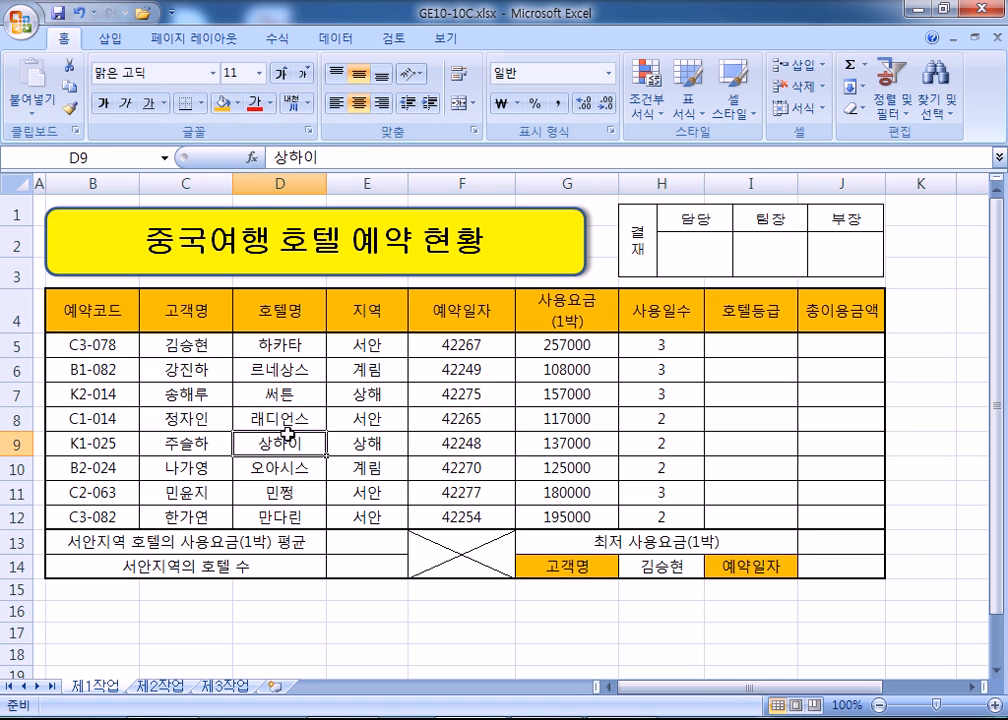
Format the reservation dates in F5:F12 with the date type *2001-03-14
drag(535, 348, 545, 517)
drag(445, 345, 451, 515)
key(ctrl+1)
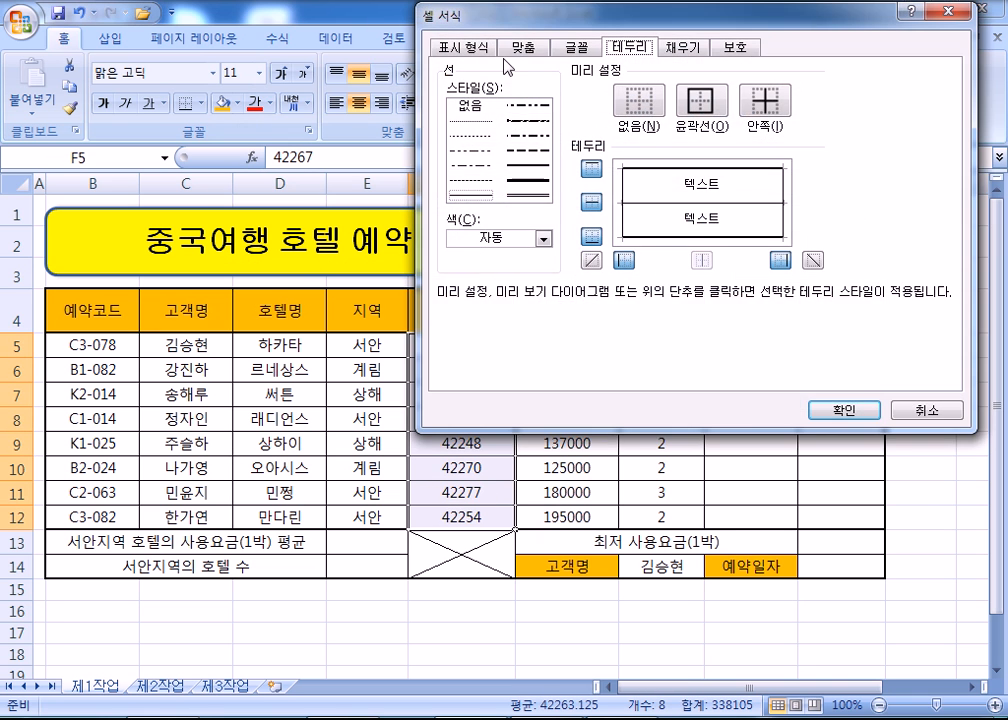
click(478, 48)
click(474, 135)
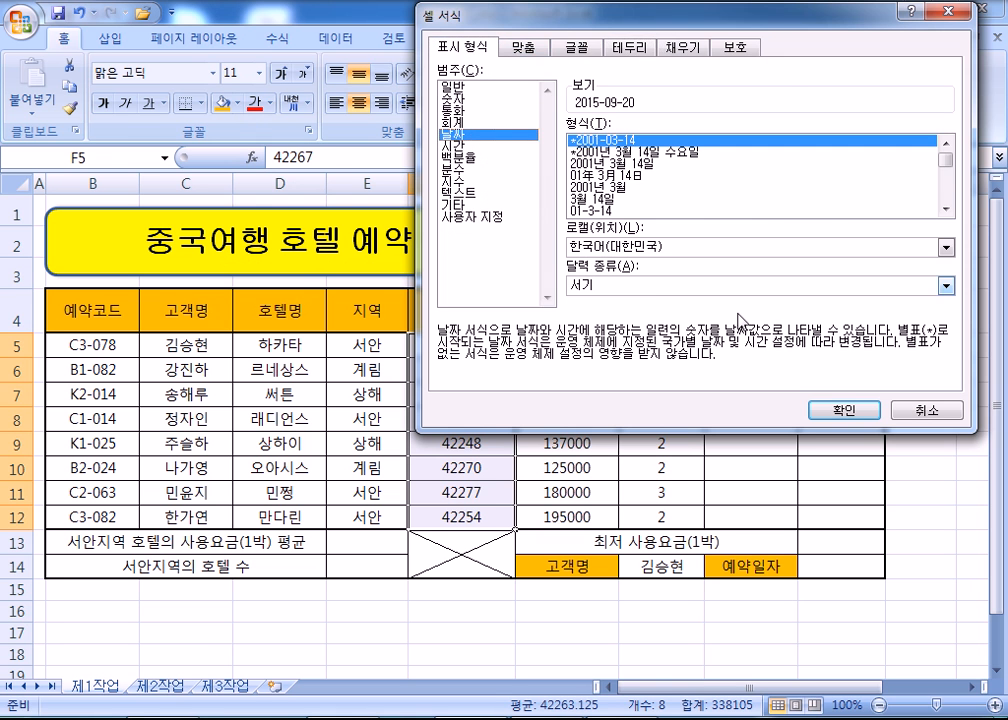
click(844, 410)
Apply the comma style to the fees in G5:G12 and remove the centring from the day counts in H5:H12
drag(580, 345, 580, 517)
click(557, 103)
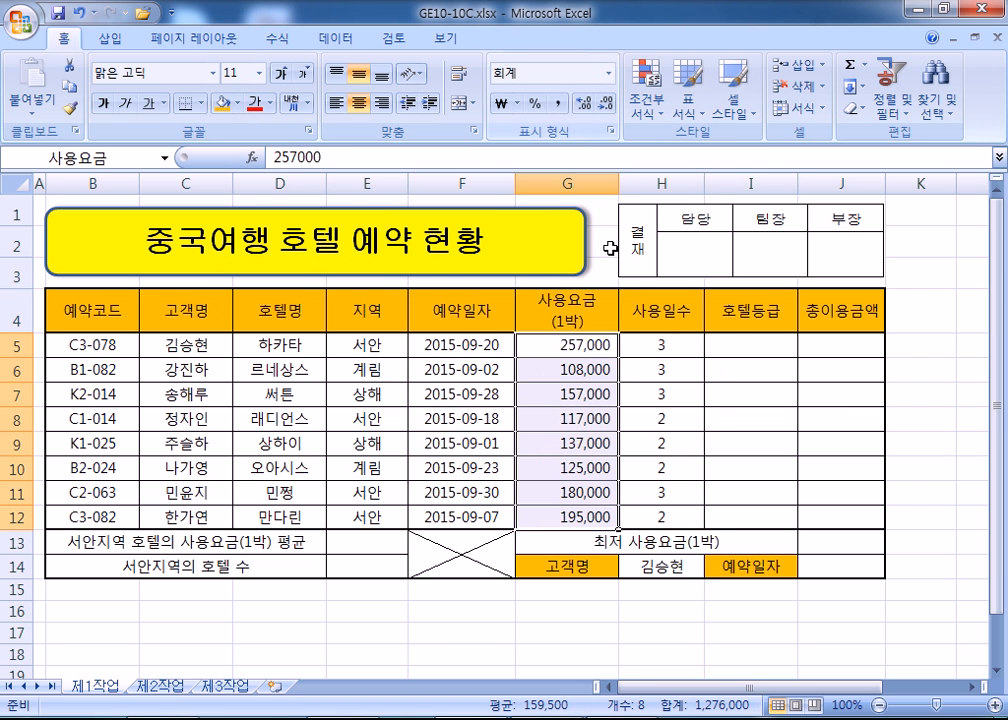
drag(660, 344, 660, 517)
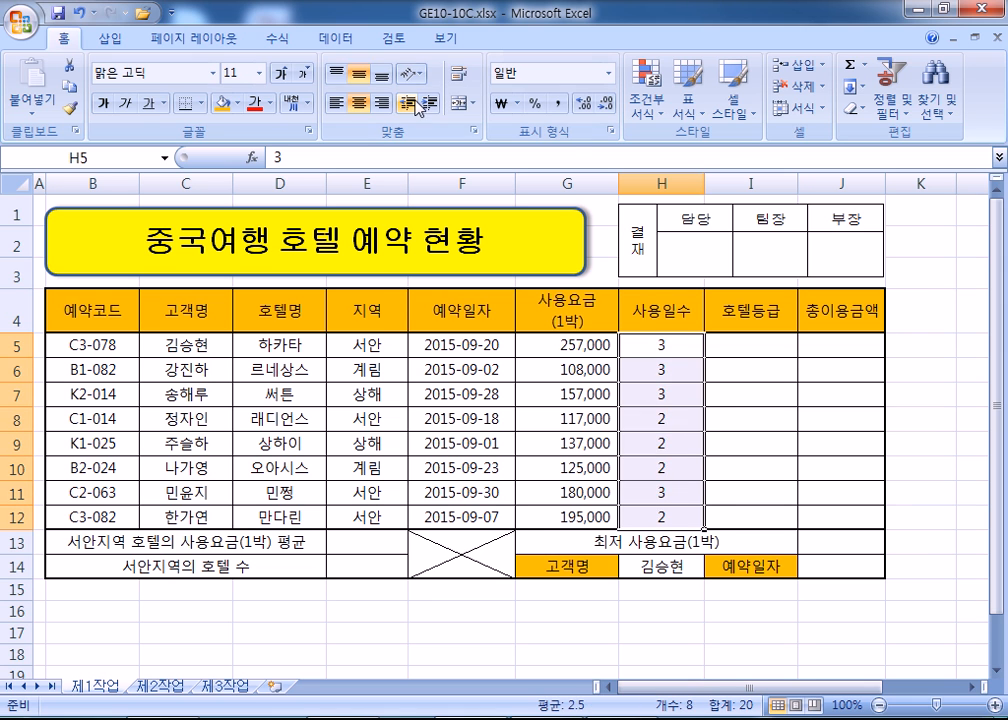
click(359, 103)
click(752, 342)
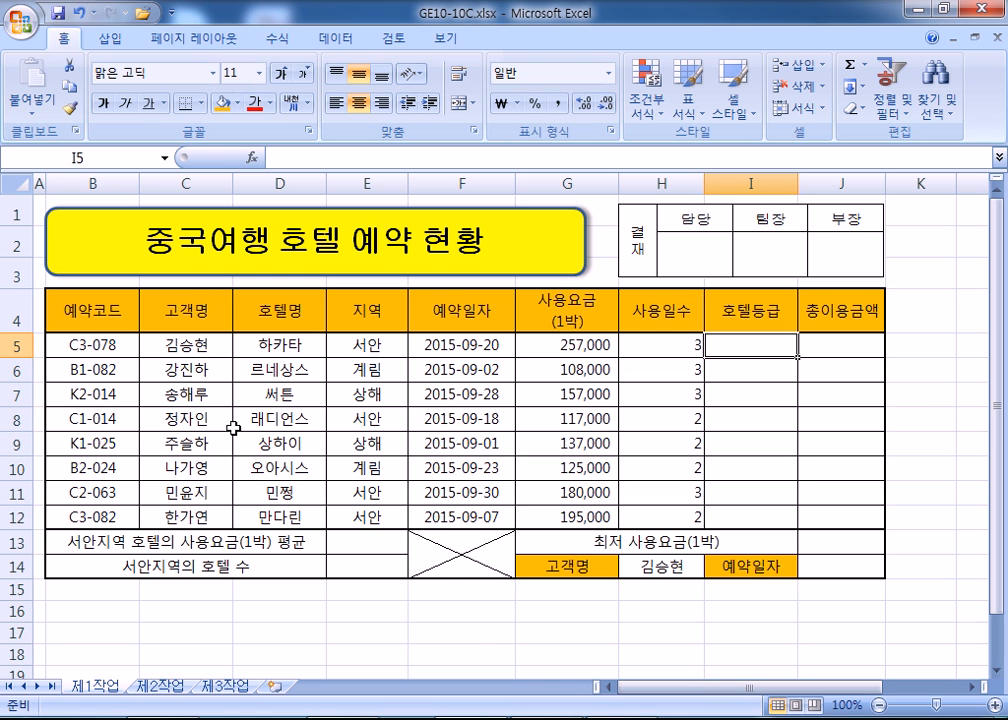
Copy the reservation code in B5, switch to Notepad and add a dashed separator line below the earlier formulas
click(112, 348)
key(ctrl+c)
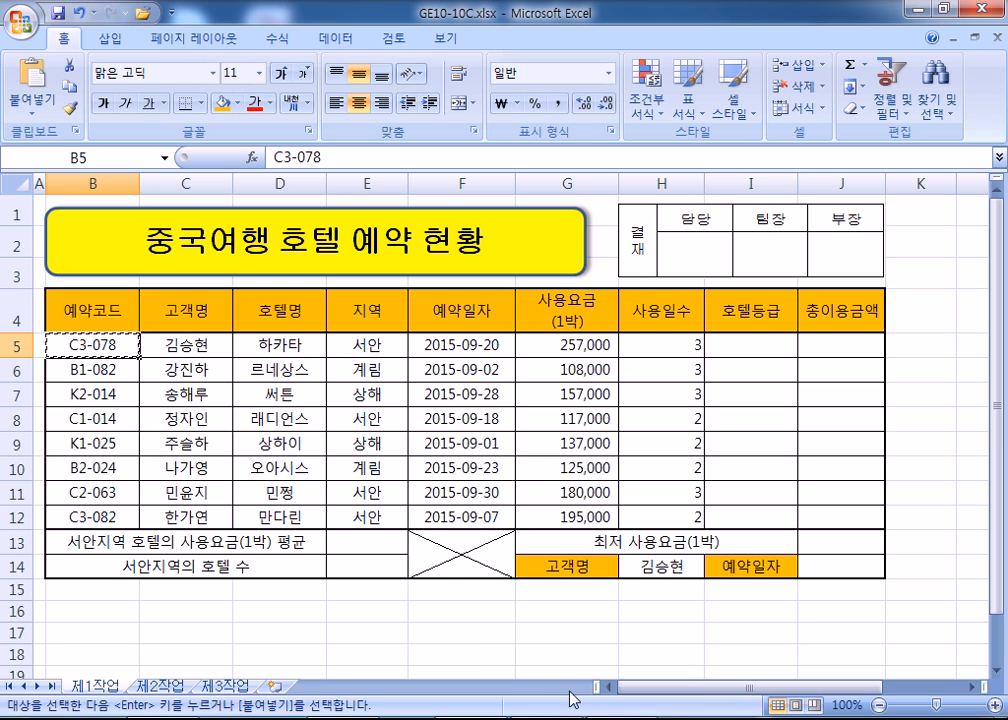
key(alt+Tab)
text(---------------)
key(Return)
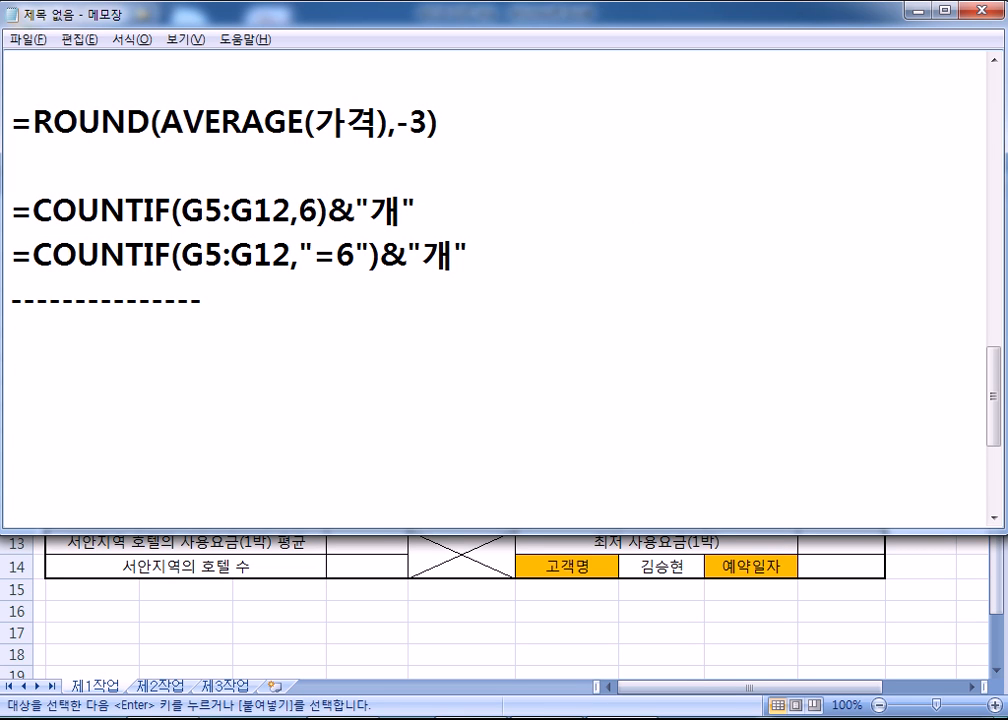
Paste the reservation code under the separator, prefix it with "B5 : " and start a new line below
key(ctrl+v)
text(b5)
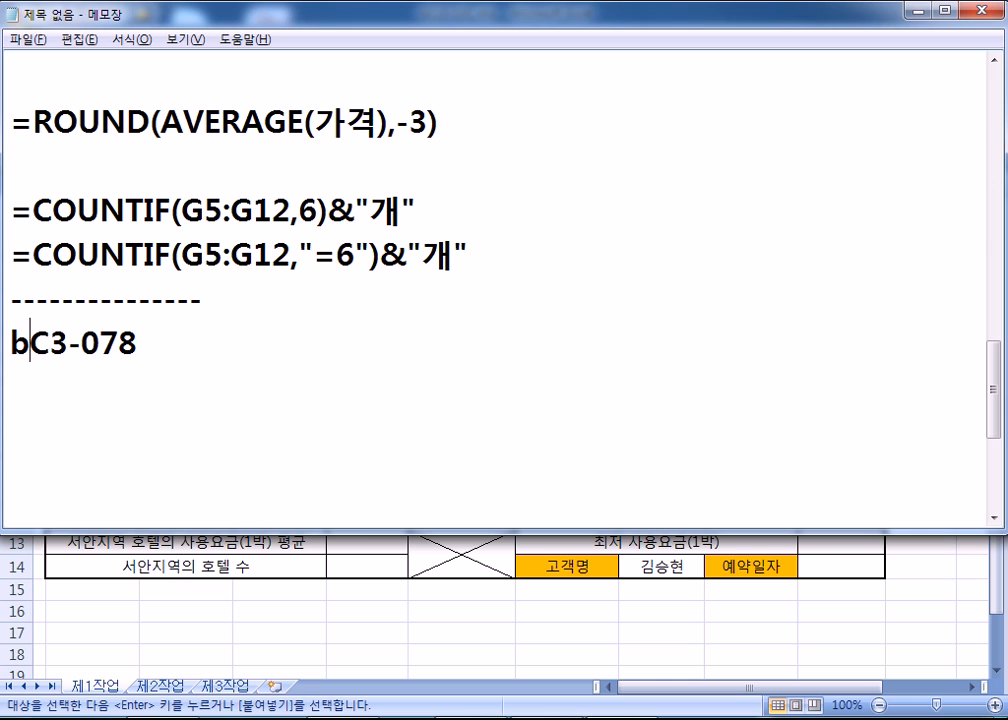
key(BackSpace)
key(BackSpace)
text(5 :)
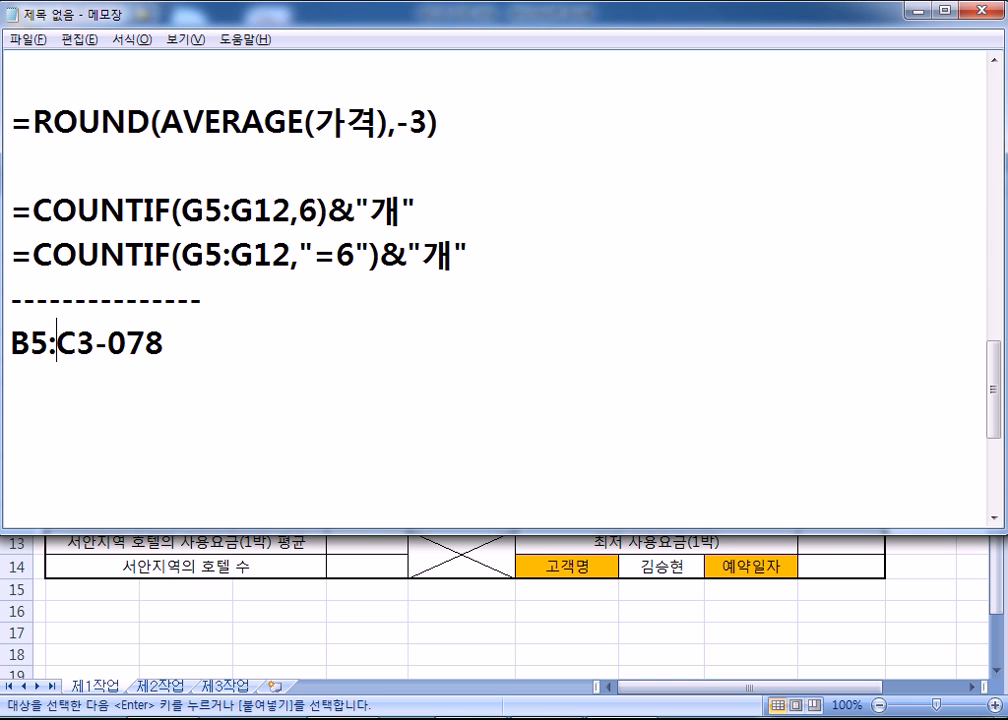
key(Left)
key(Left)
key(End)
key(Return)
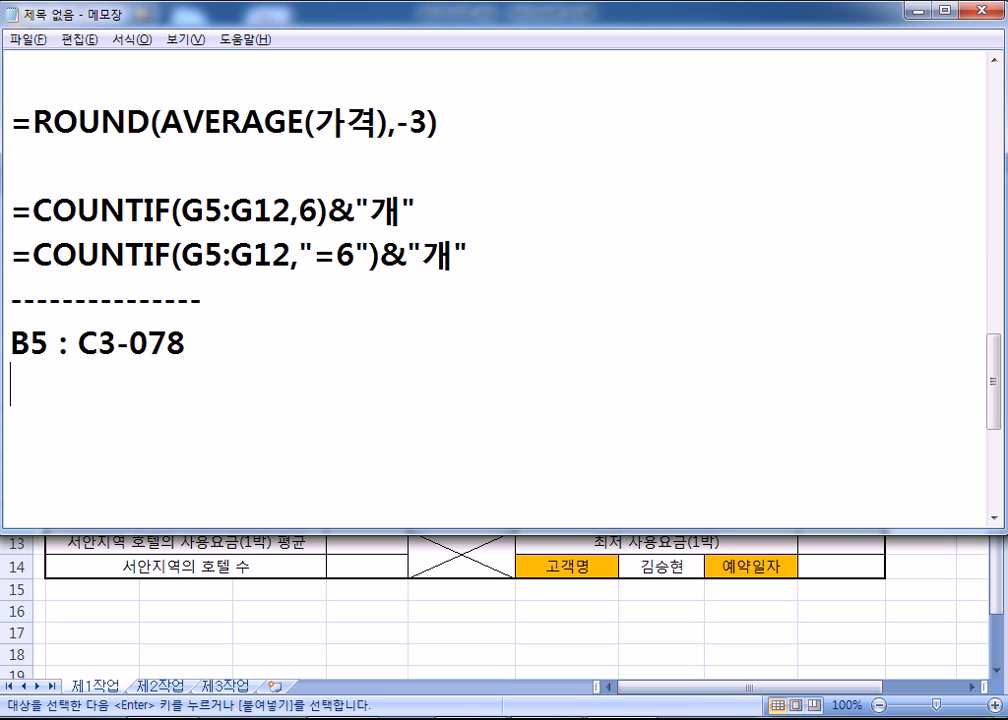
Write the formula =CHOOSE(MID(B5, 2, 1), "***", "**", "*") on the new line
text(=CHOOSE(MID(B5, 2, 1))
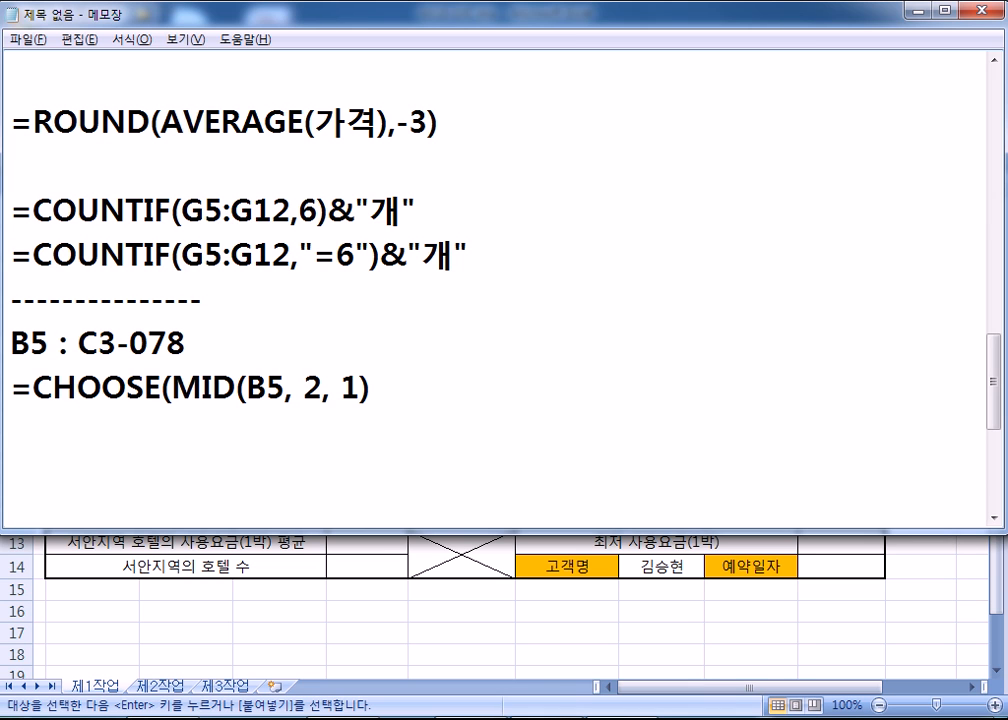
text(, "***", )
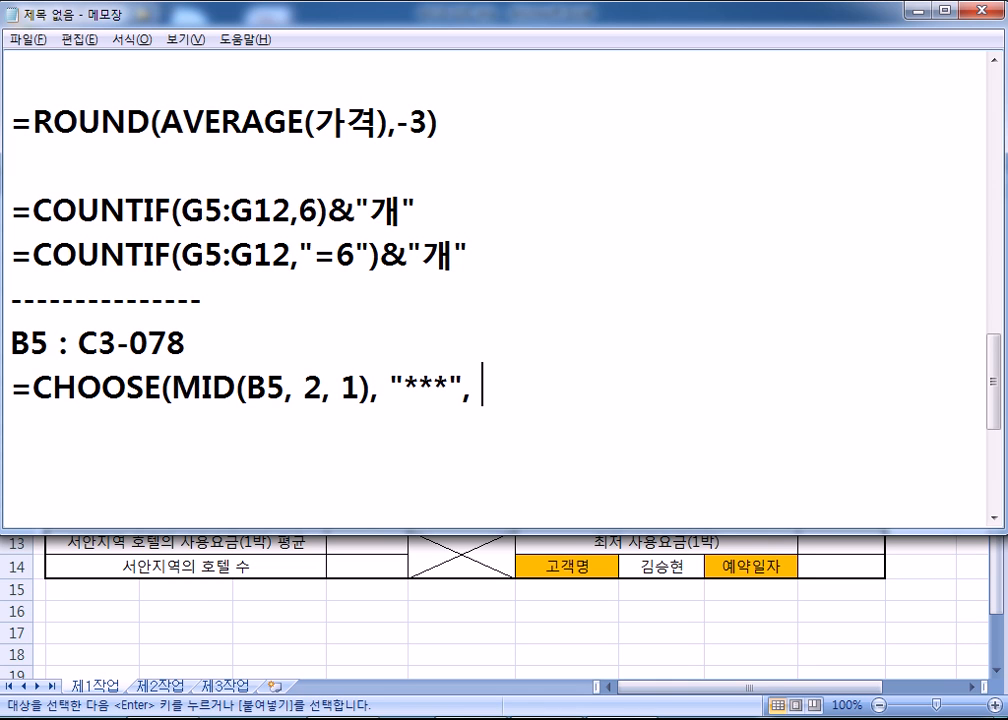
text("**", "*"))
Replace the three asterisks in the formula's first choice with the special characters ★★★
key(Left)
key(Left)
key(Left)
key(Left)
key(Left)
key(Left)
key(Left)
key(Left)
key(Left)
key(Left)
key(Left)
key(Left)
key(Left)
key(Left)
key(Left)
key(Left)
text(ㅁ)
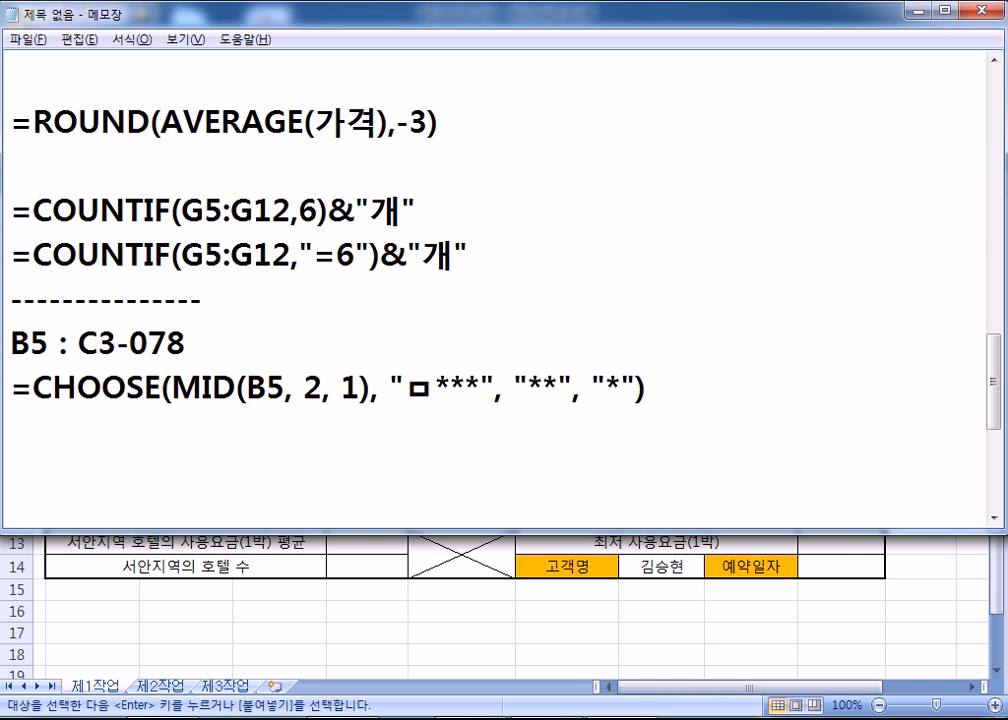
key(Hangul_Hanja)
key(8)
key(Delete)
key(Delete)
key(Delete)
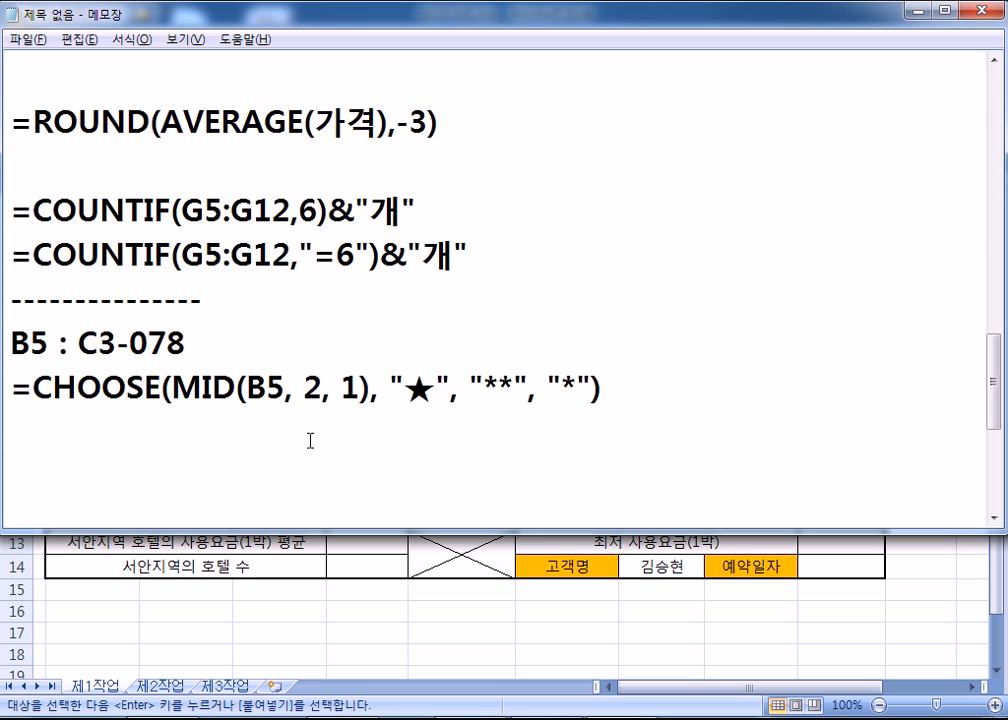
key(shift+Left)
key(ctrl+c)
key(Right)
key(ctrl+v)
key(ctrl+v)
Replace the asterisks in the second choice with ★★ and in the third choice with ★
key(Right)
key(Right)
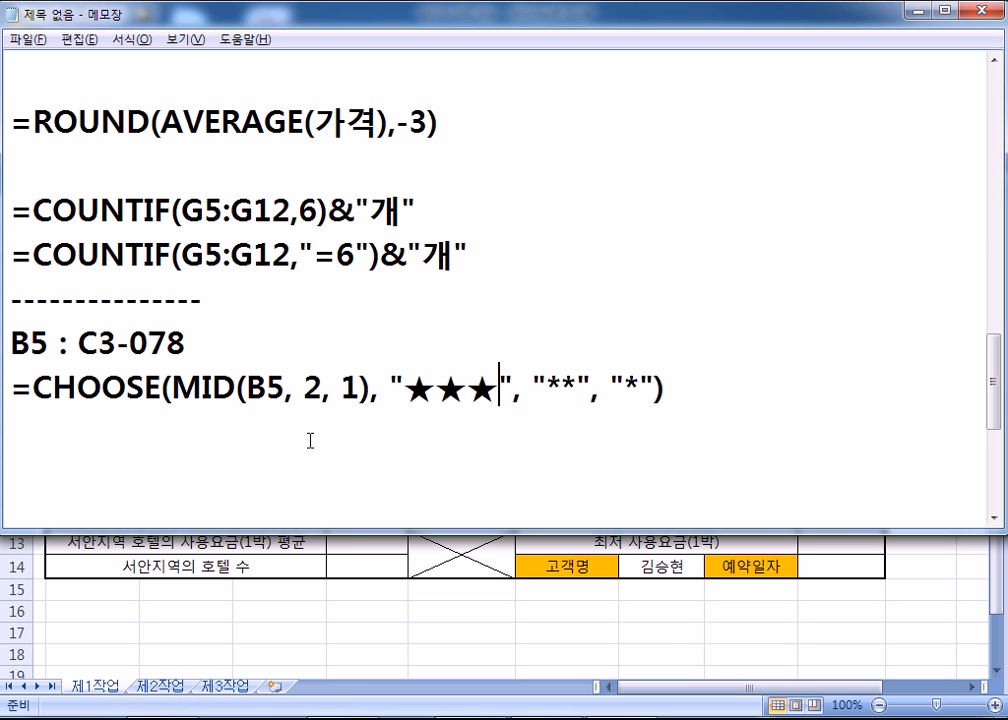
key(Right)
key(Right)
key(Delete)
key(Delete)
key(ctrl+v)
key(Right)
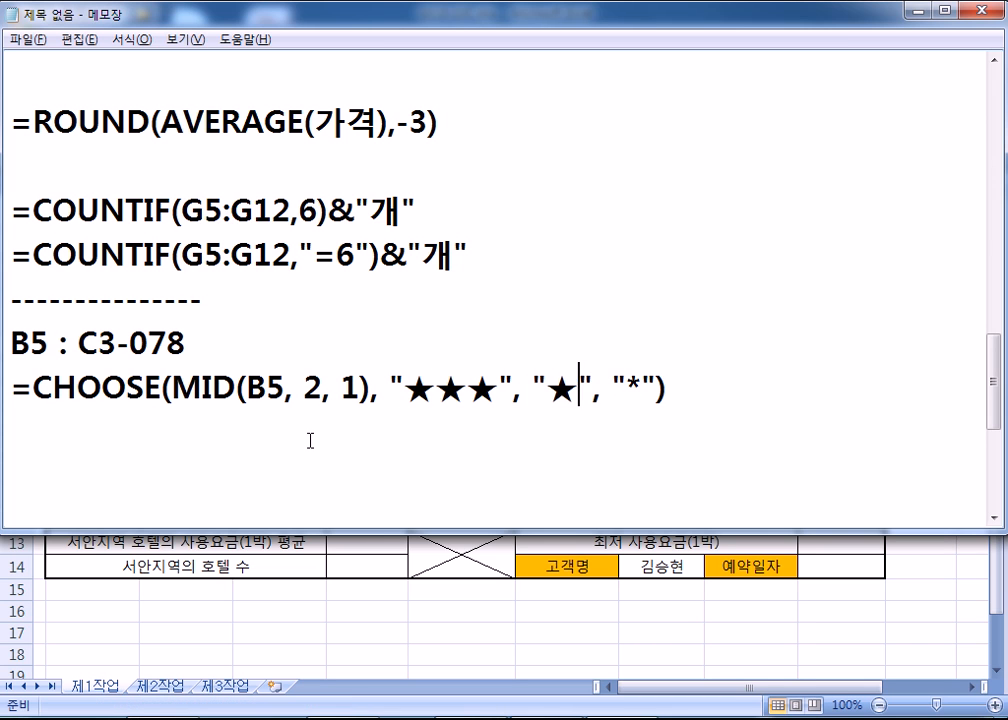
key(Left)
key(ctrl+v)
key(Right)
key(Right)
key(Right)
key(Right)
key(Delete)
key(ctrl+v)
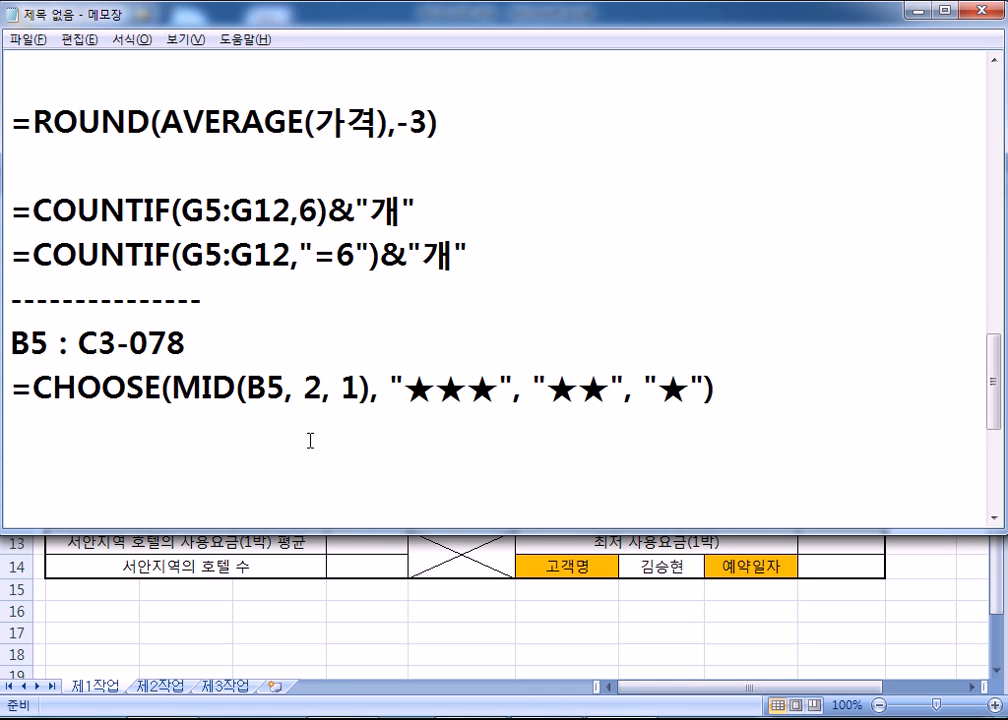
Copy the finished CHOOSE formula line and switch back to GE10-10C.xlsx in Excel
scroll(321, 461, down, 2)
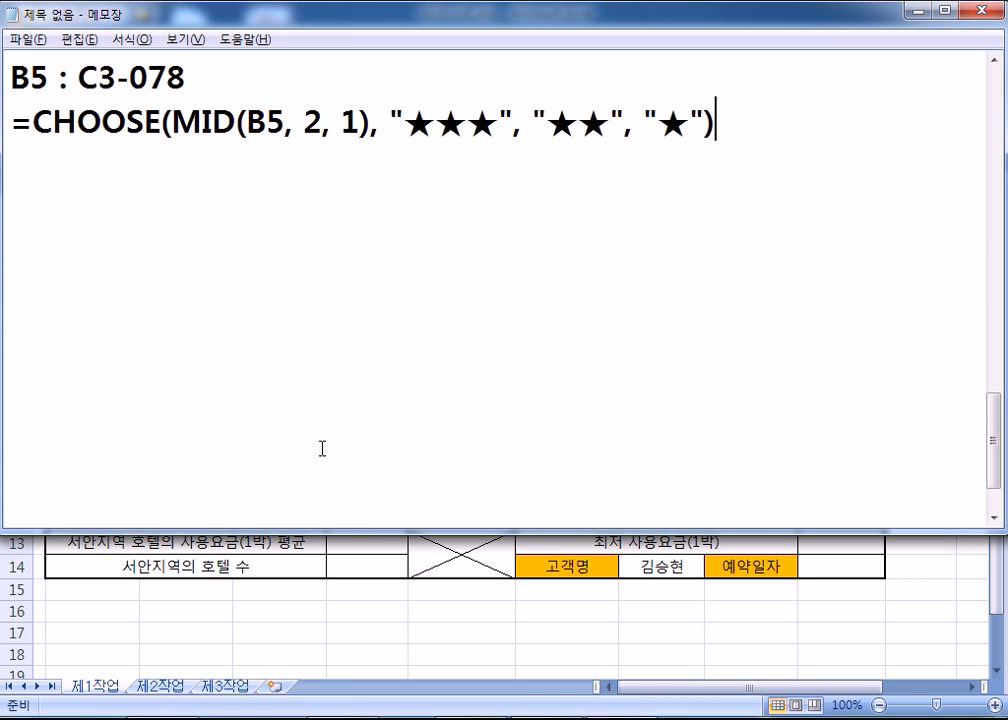
scroll(310, 430, up, 1)
key(Return)
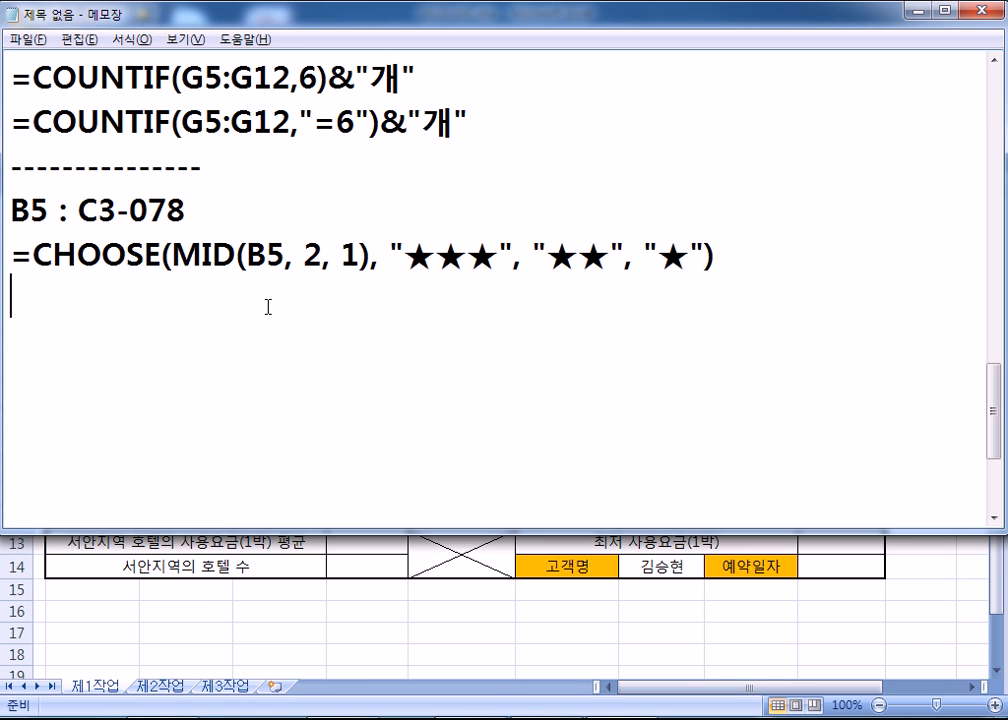
text(*)
key(BackSpace)
drag(11, 255, 723, 262)
key(alt+Tab)
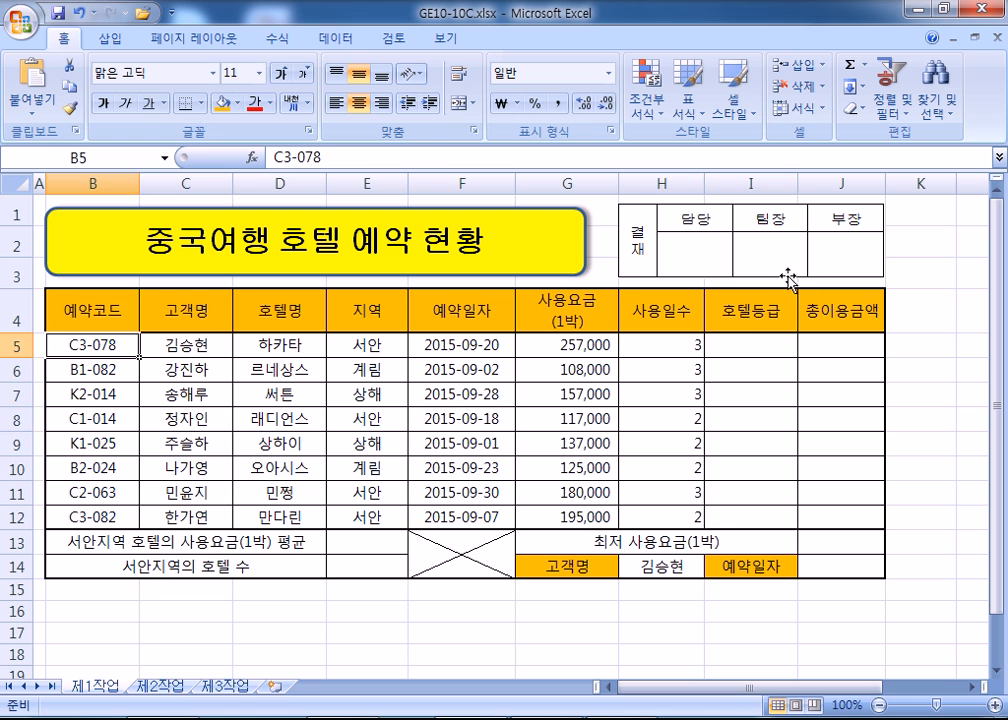
Fill the hotel grade cells I5:I12 with the copied formula =CHOOSE(MID(B5, 2, 1), "★★★", "★★", "★")
drag(756, 342, 765, 509)
key(F2)
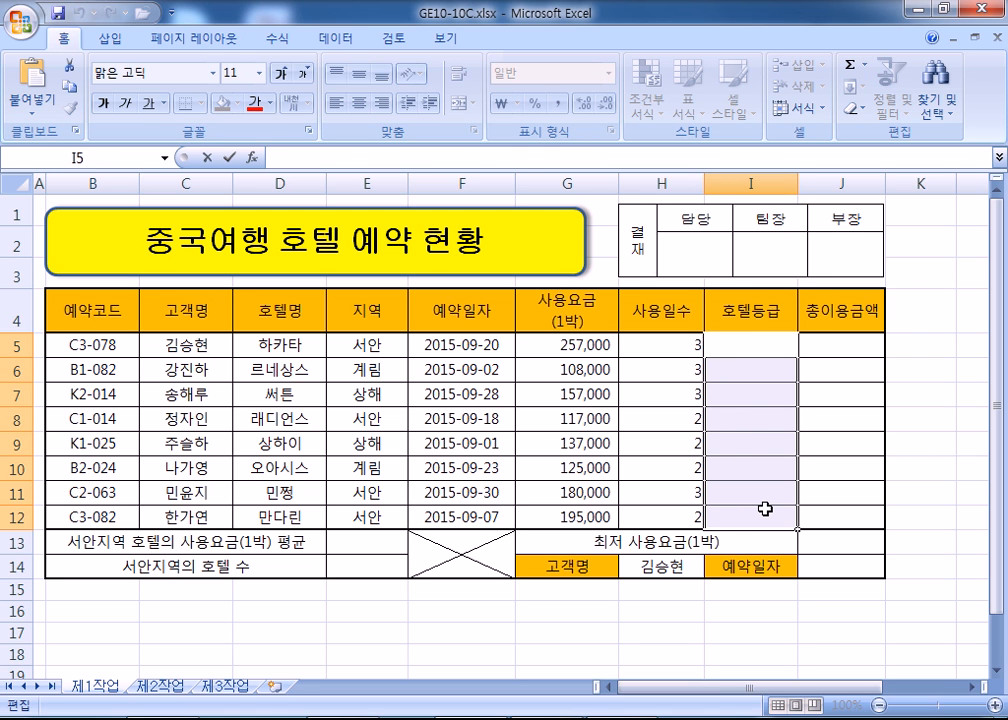
key(ctrl+v)
key(ctrl+Return)
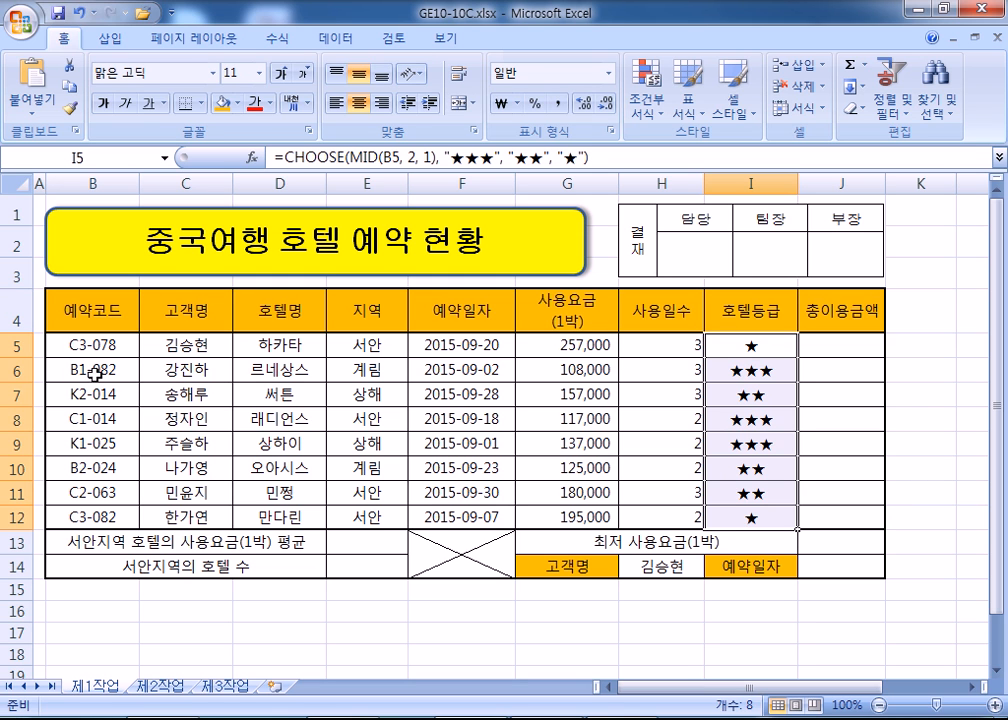
Start an IF formula for the total amount cells J5:J12 with the condition H5>=3
click(865, 348)
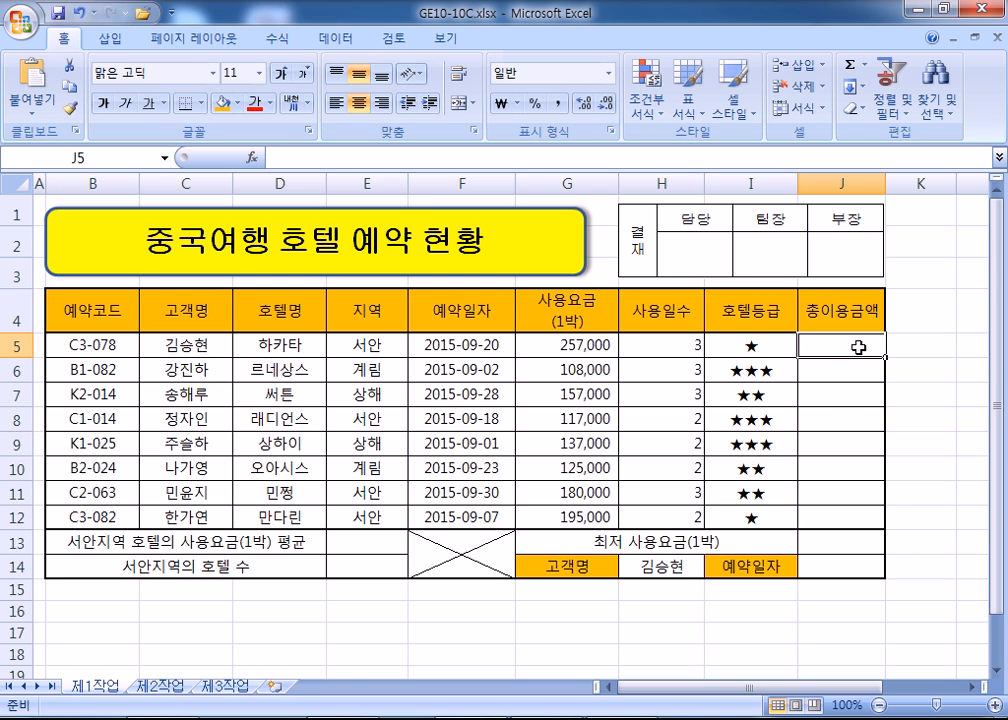
drag(839, 345, 834, 522)
text(=ㅑㄹ)
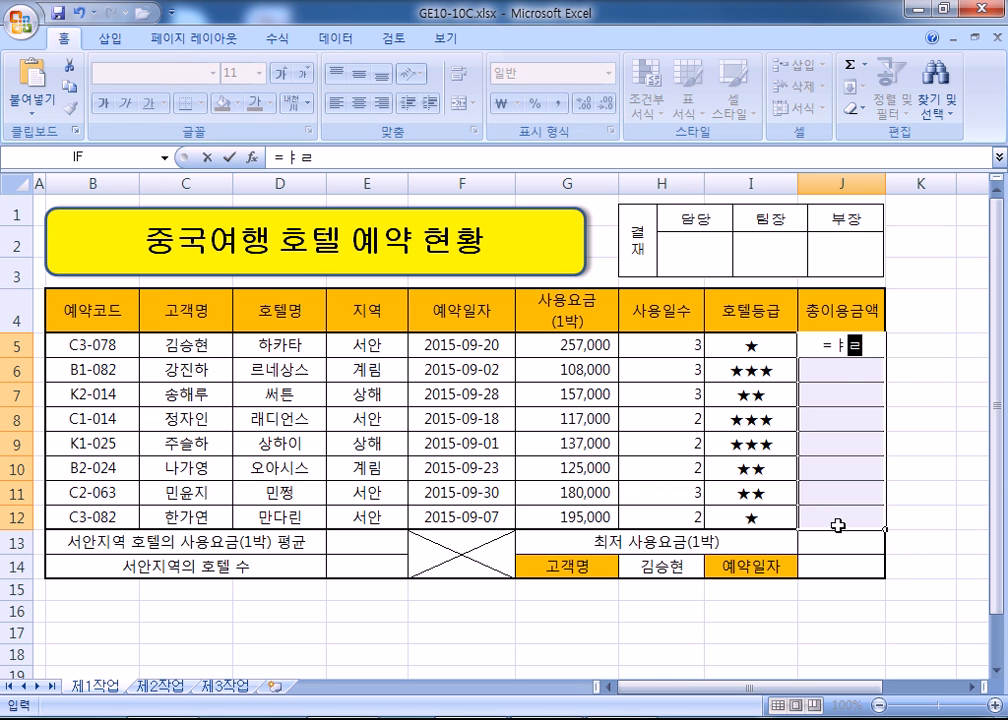
key(BackSpace)
key(BackSpace)
text(IF()
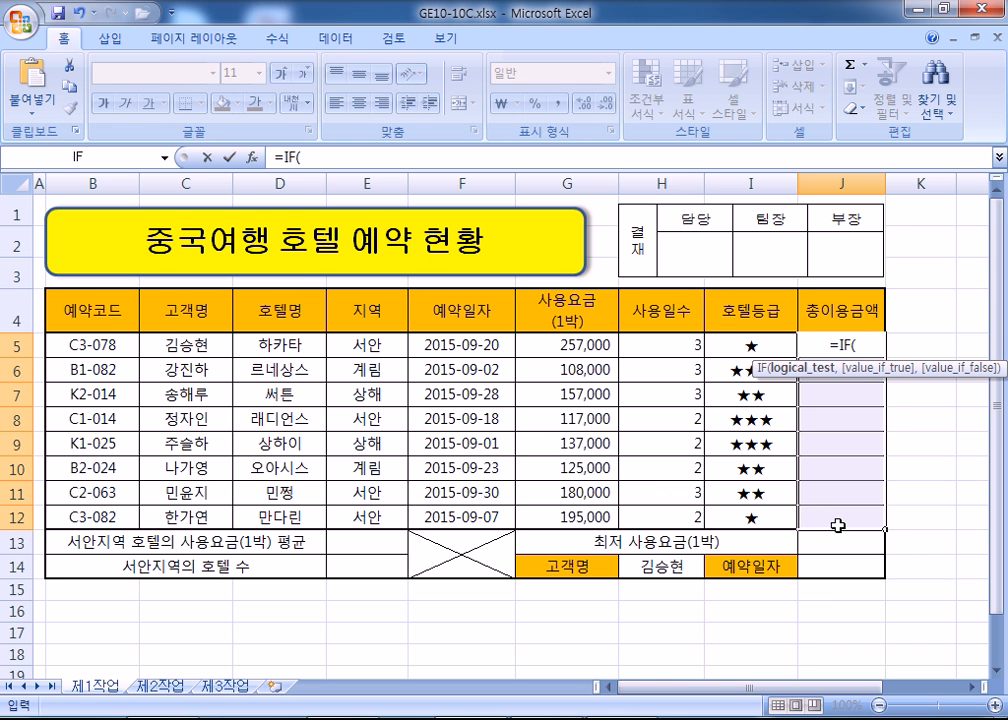
key(Left)
key(Left)
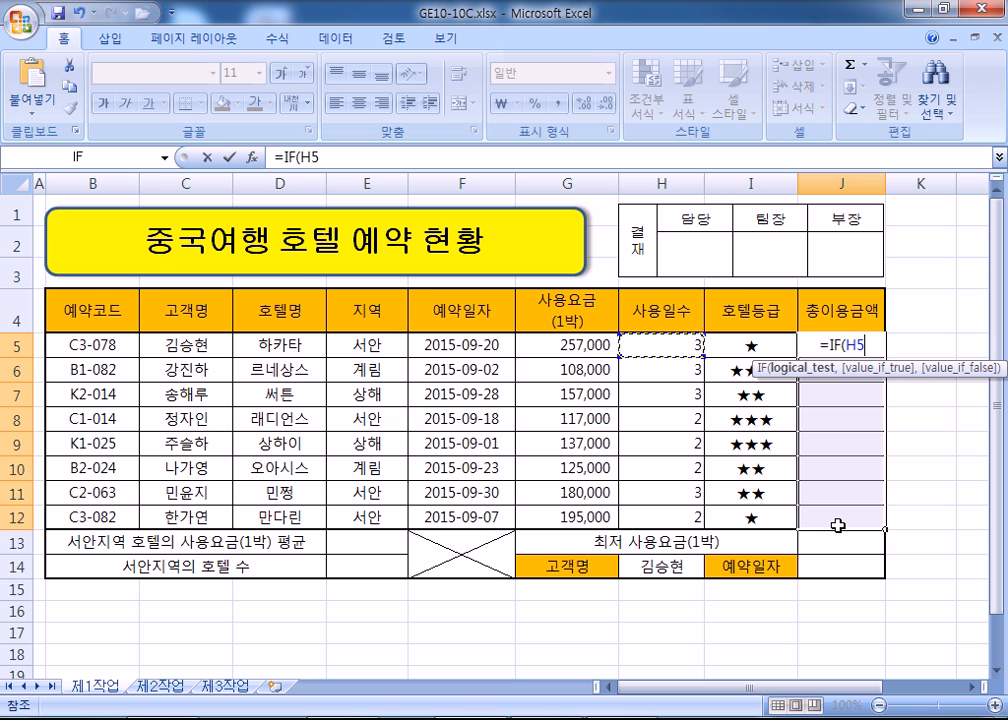
text(>=)
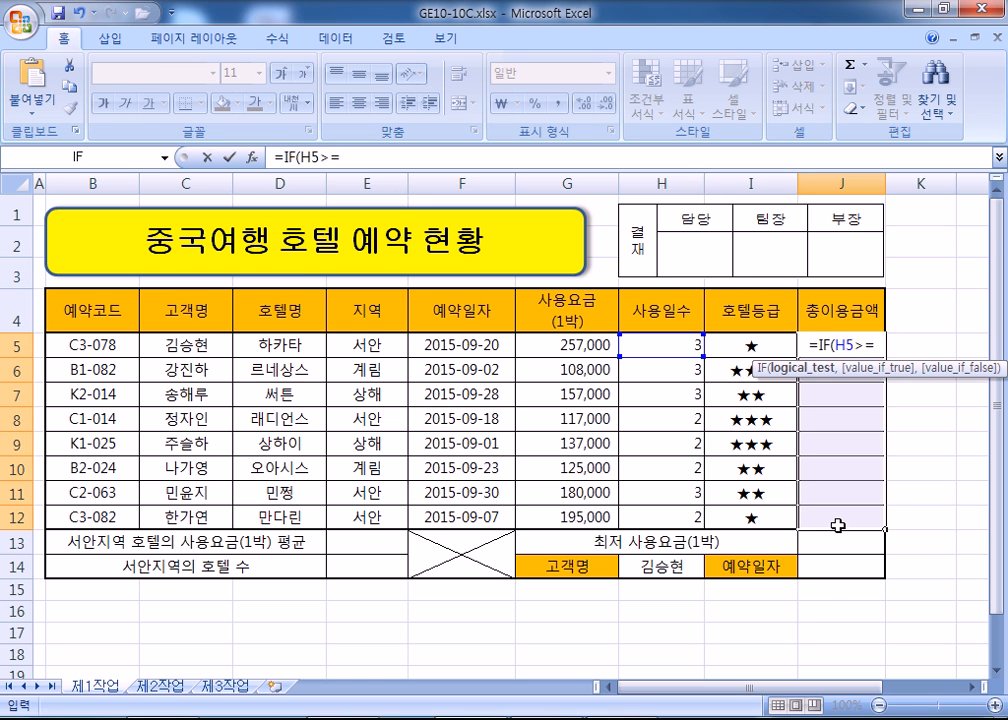
text(3,)
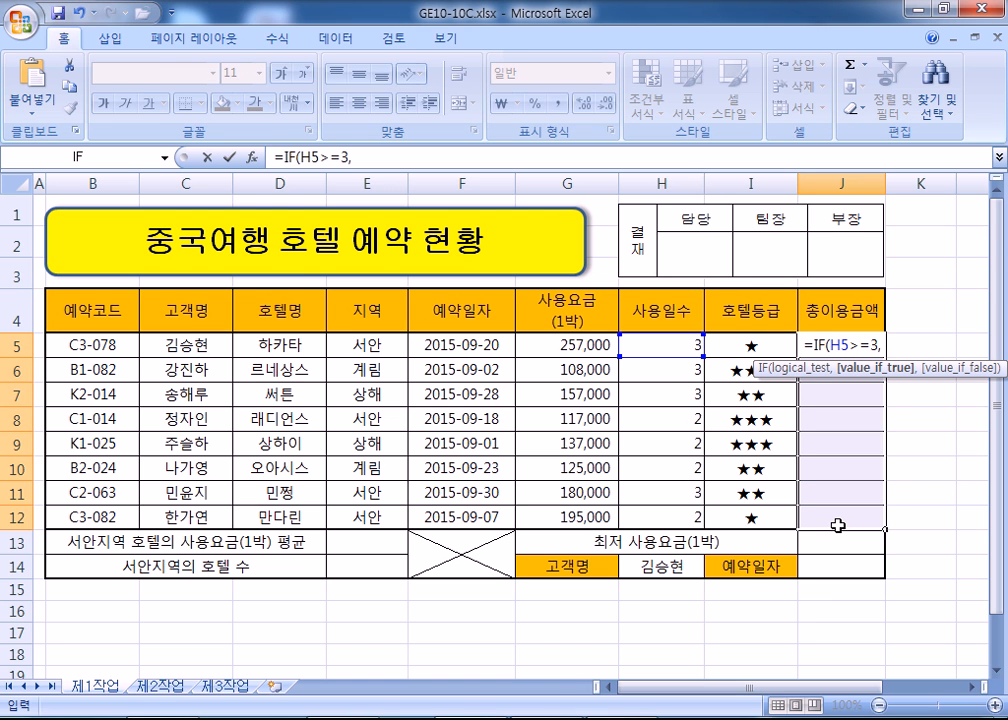
Set the IF formula's value for a true condition to H5*G5*0.9
text(H5*)
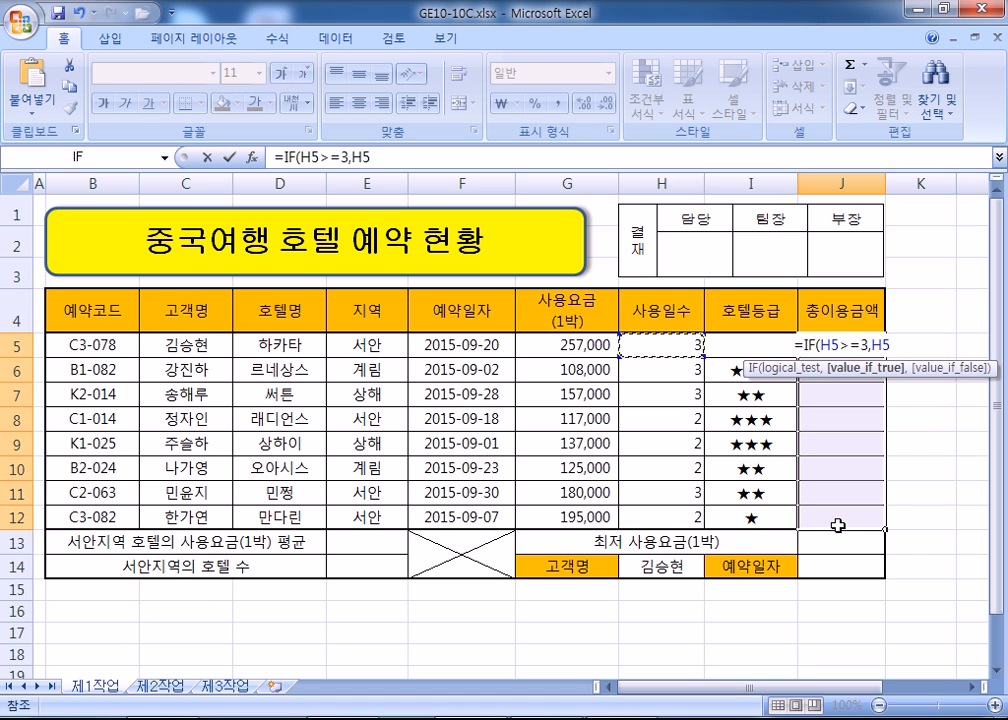
key(Left)
key(Left)
key(Left)
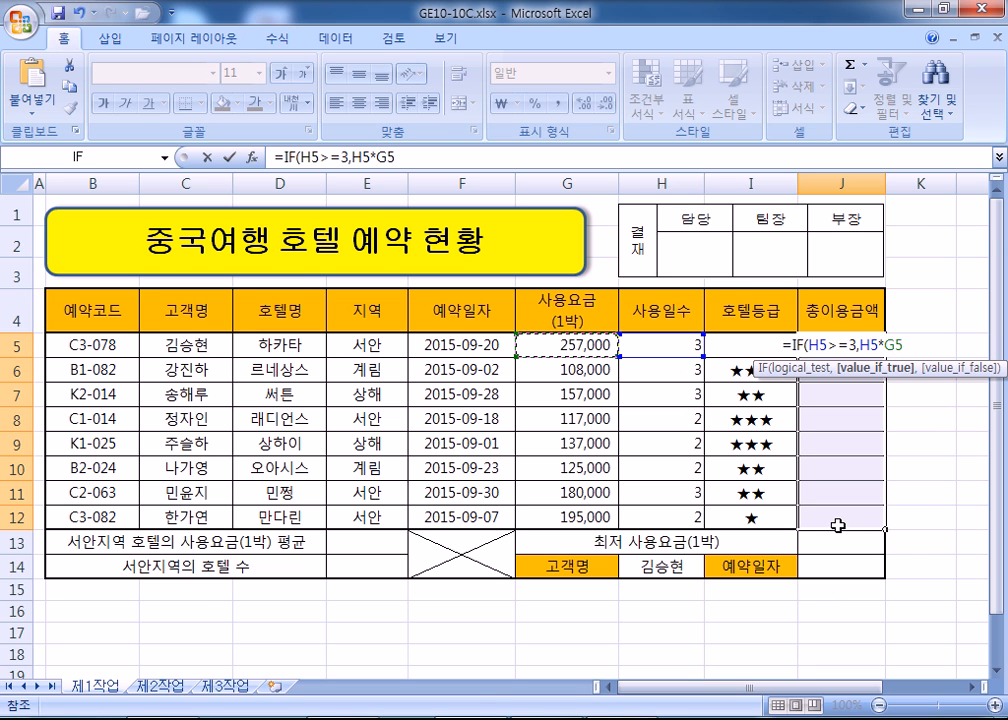
text(*0.9)
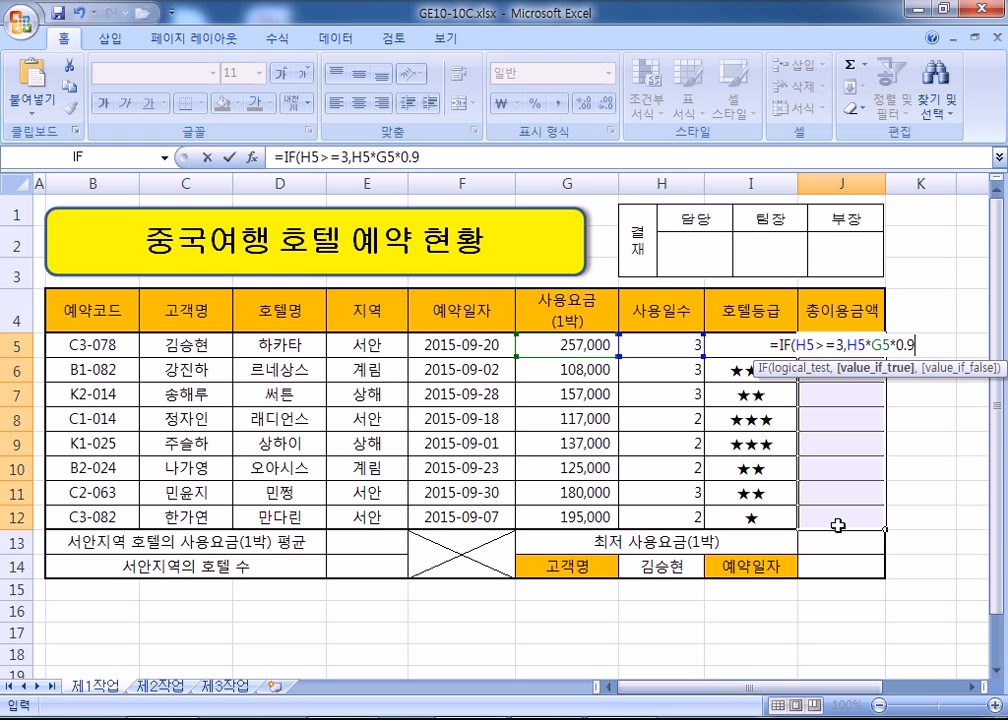
text(,)
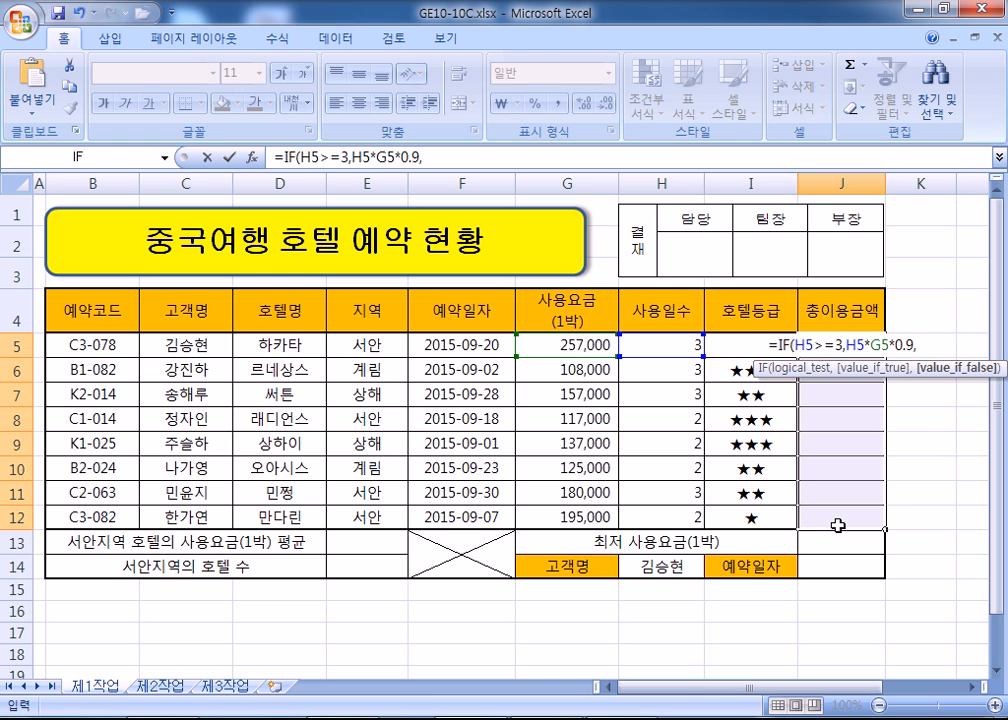
Set the IF formula's value for a false condition to H5*G5 and close the function
key(Left)
key(Left)
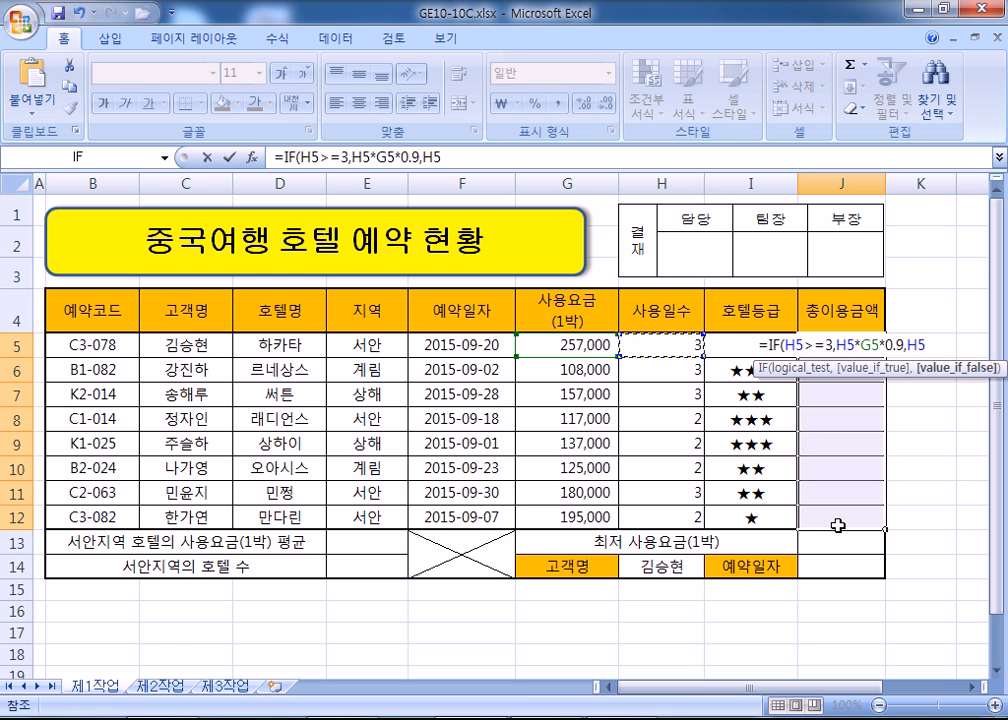
text(*)
key(Left)
key(Left)
key(Left)
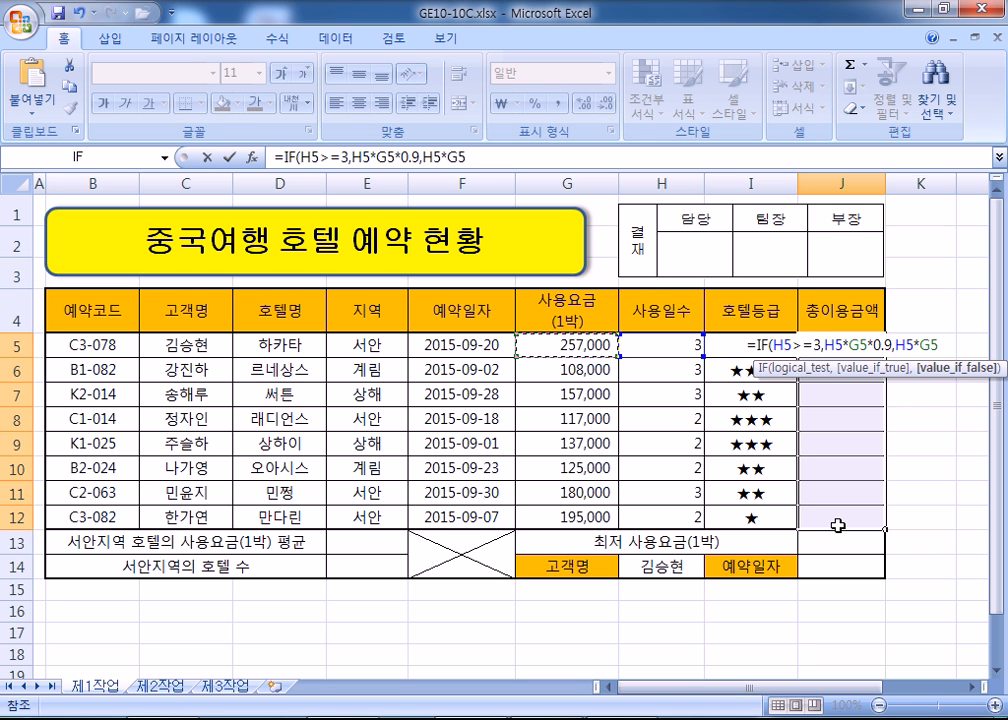
text())
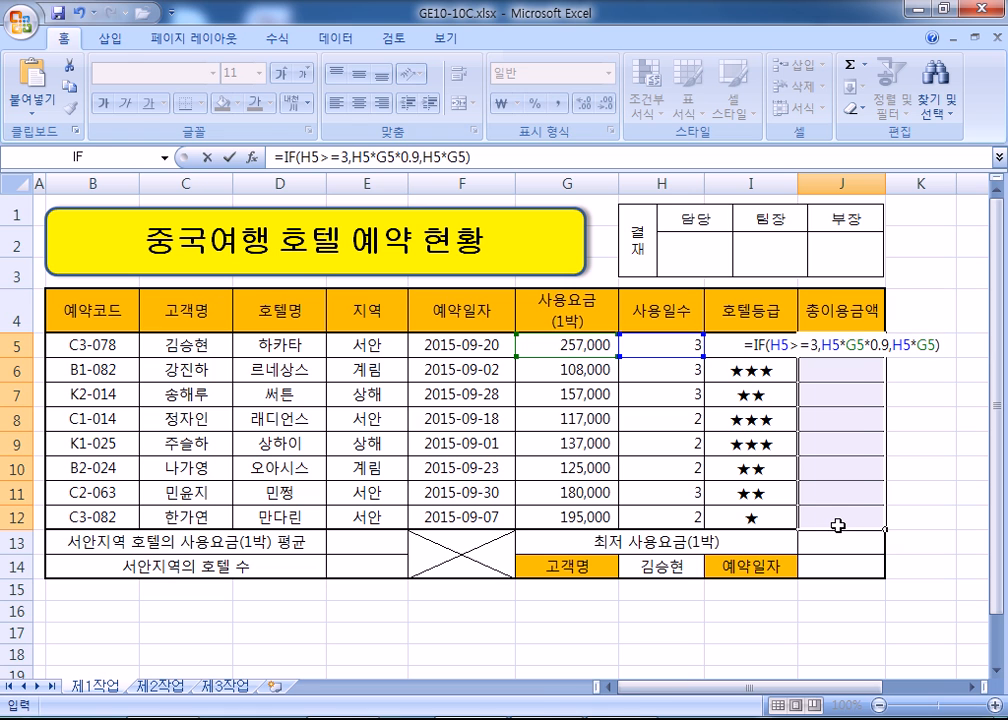
Fill J5:J12 with =IF(H5>=3,H5*G5*0.9,H5*G5) as an ordinary formula rather than an array formula
key(ctrl+shift+Return)
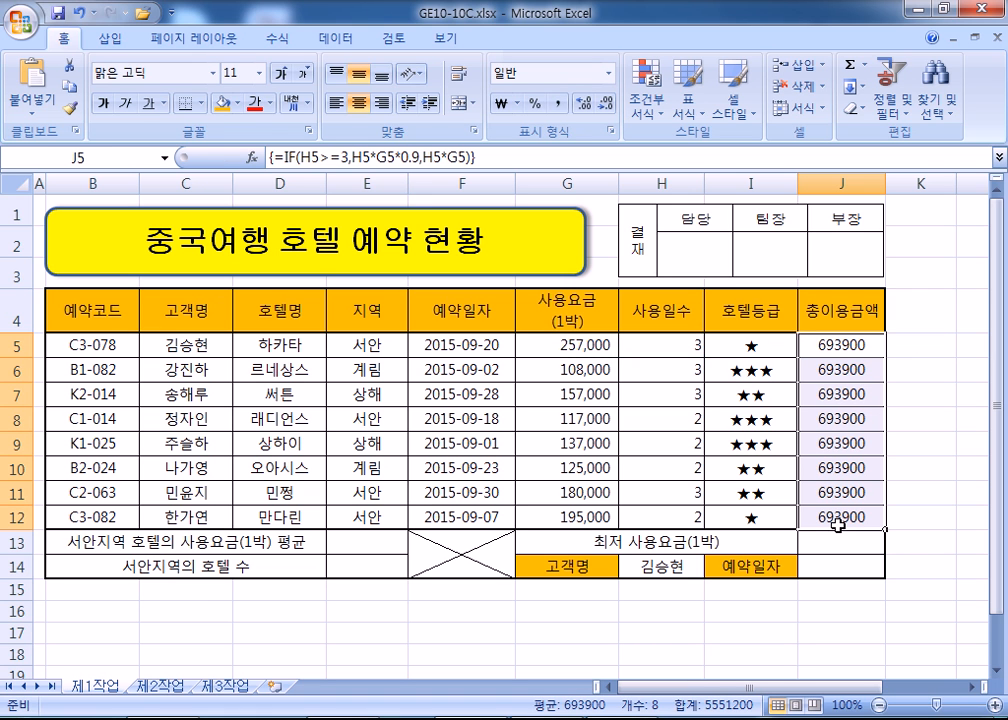
key(F2)
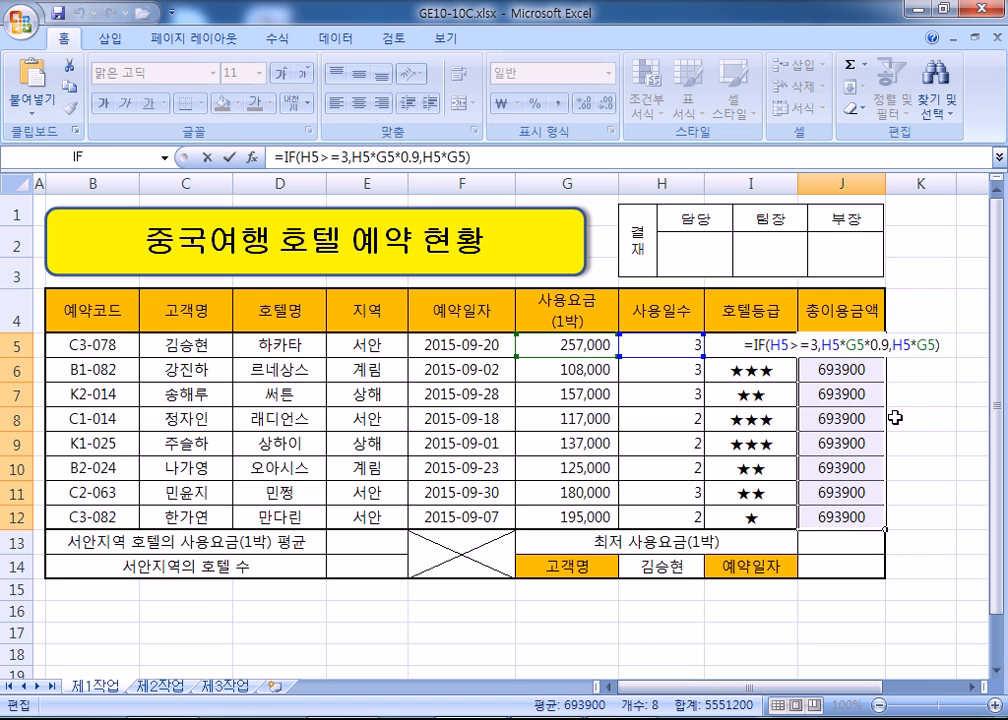
key(ctrl+Return)
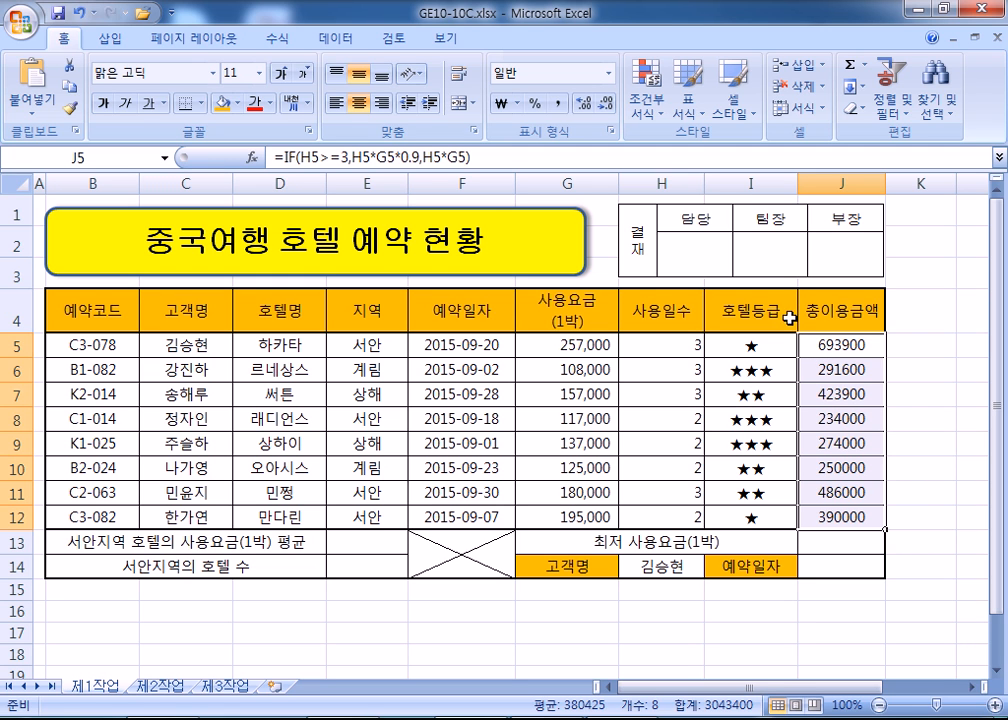
Try the comma style on the total amounts in J5:J12 together with centred alignment
click(557, 103)
key(ctrl+z)
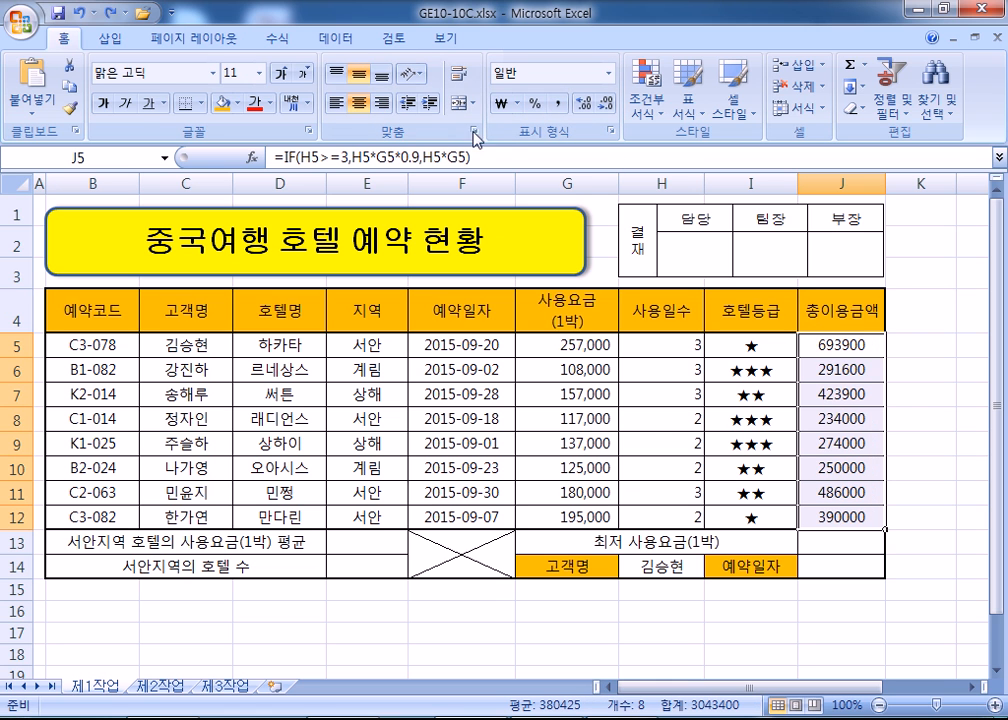
click(359, 103)
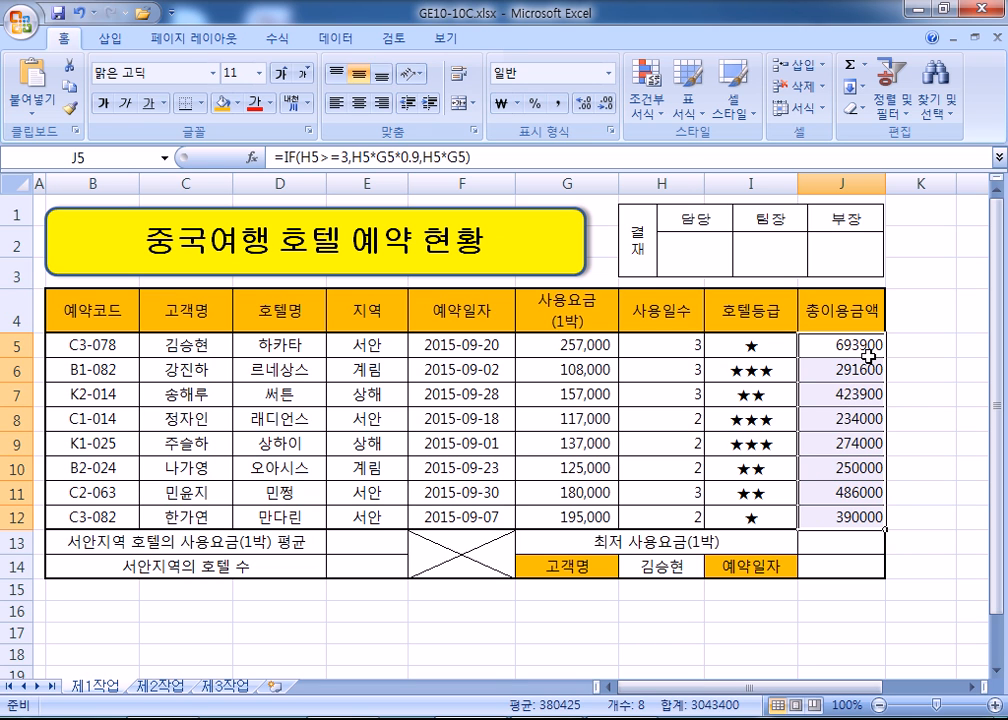
click(359, 103)
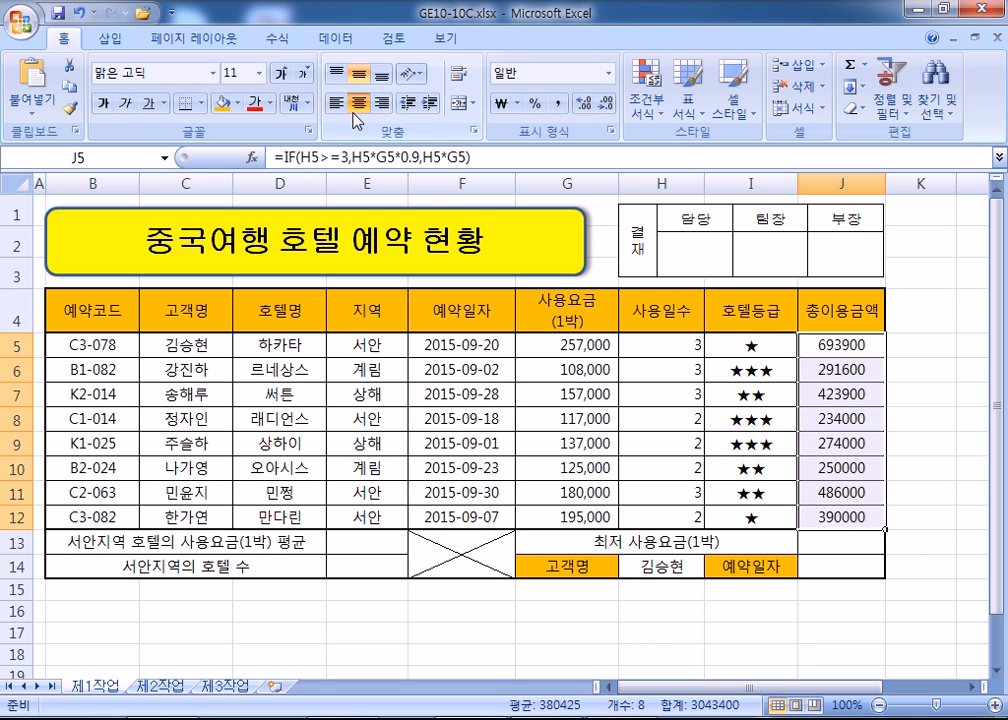
click(560, 104)
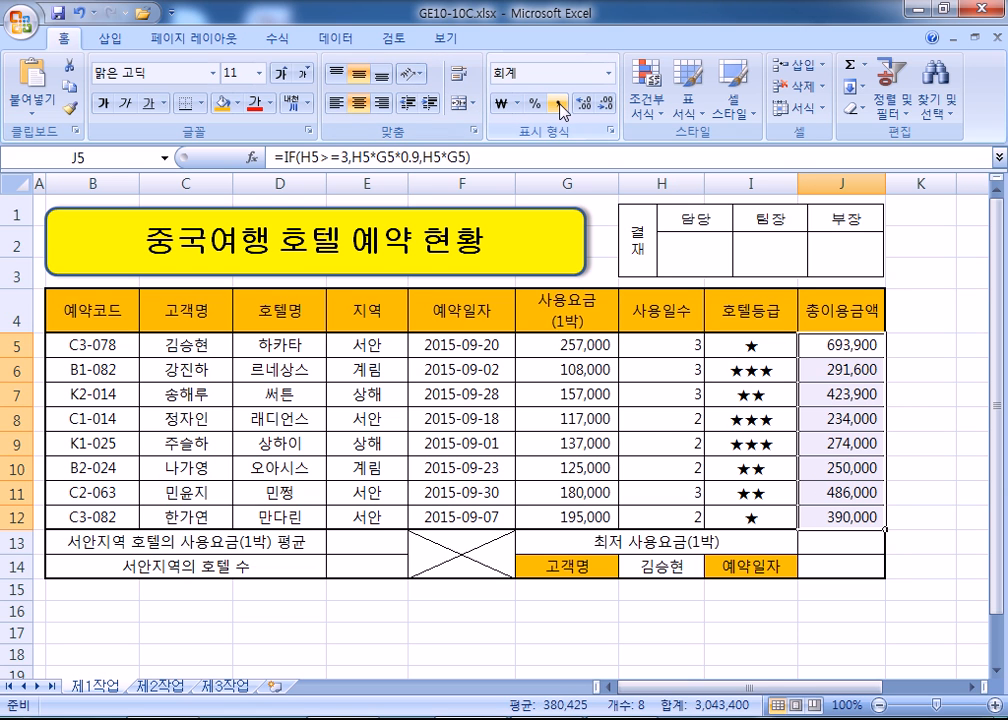
key(ctrl+z)
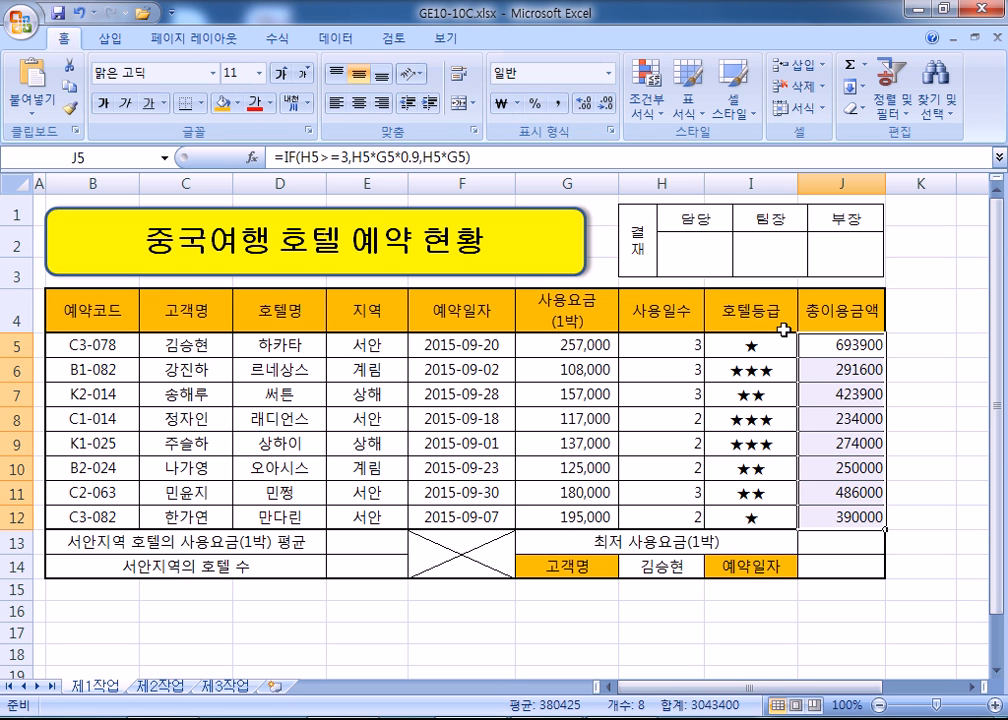
Leave the total amounts in J5:J12 without centred alignment and apply the comma style to them
drag(568, 343, 568, 517)
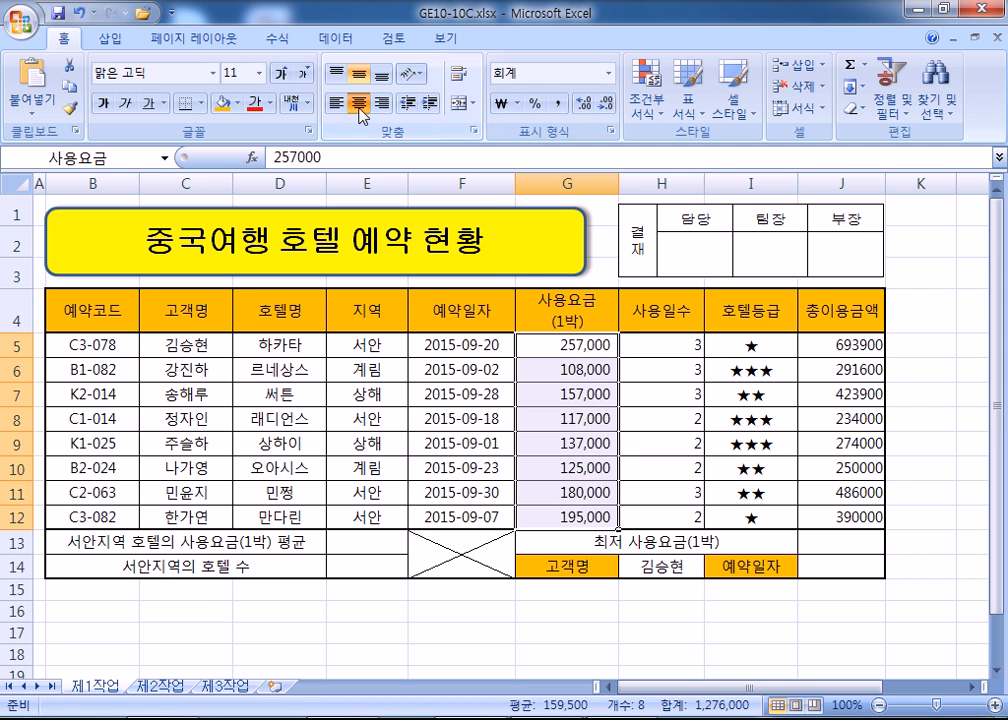
drag(810, 344, 838, 518)
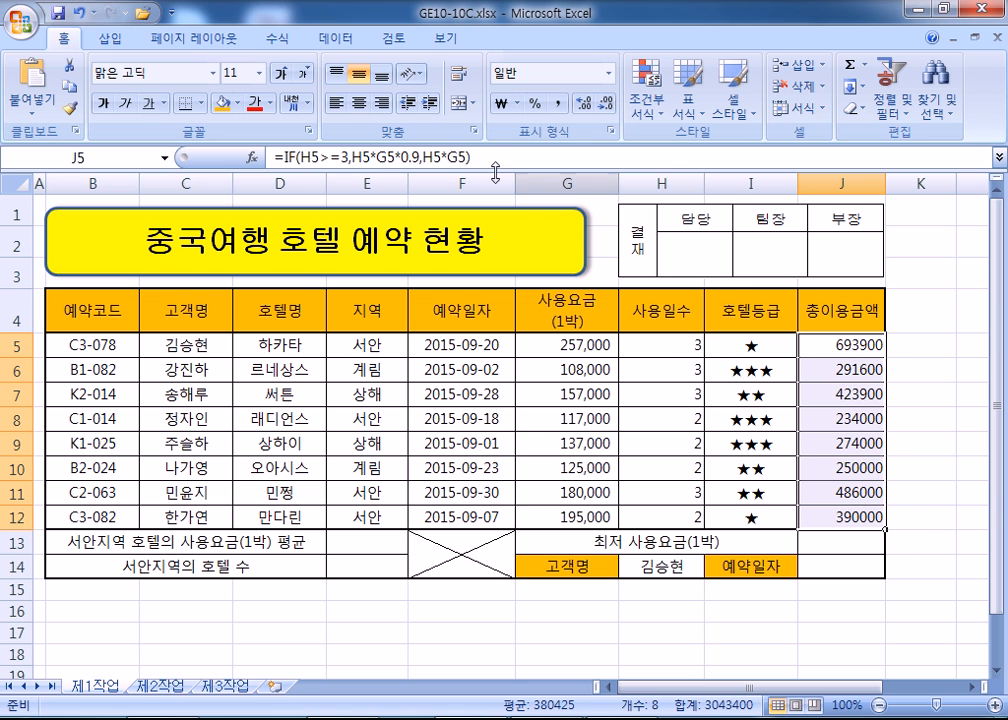
click(360, 108)
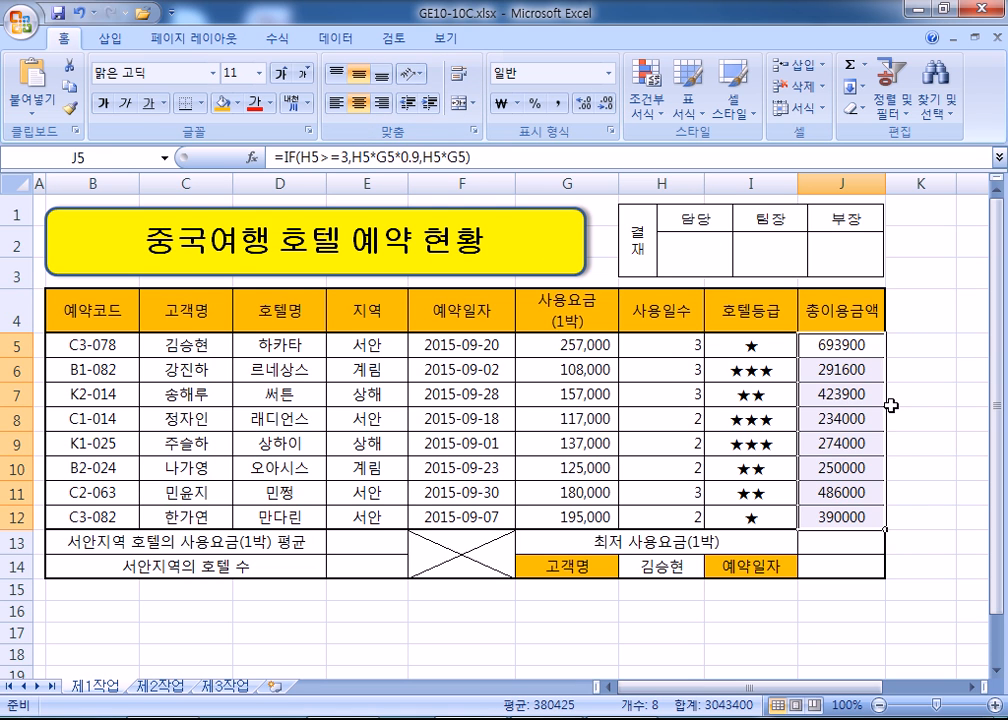
click(360, 103)
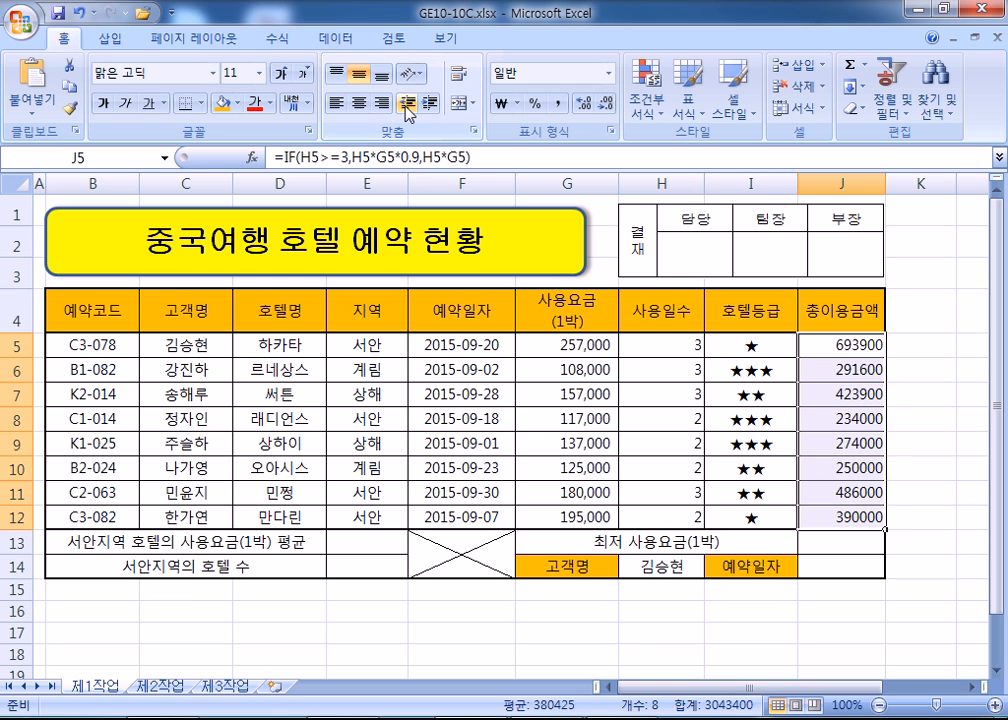
click(561, 105)
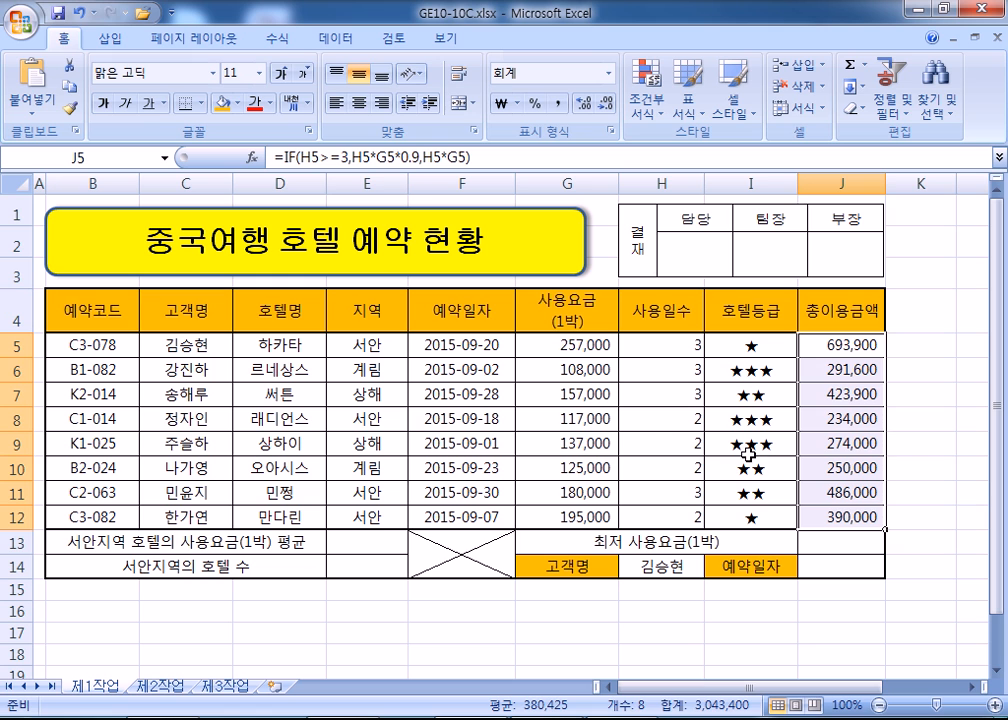
Start the formula =ROUNDDOWN(DAVERAGE( in E13 for the average one-night fee of the 서안 region hotels
click(354, 546)
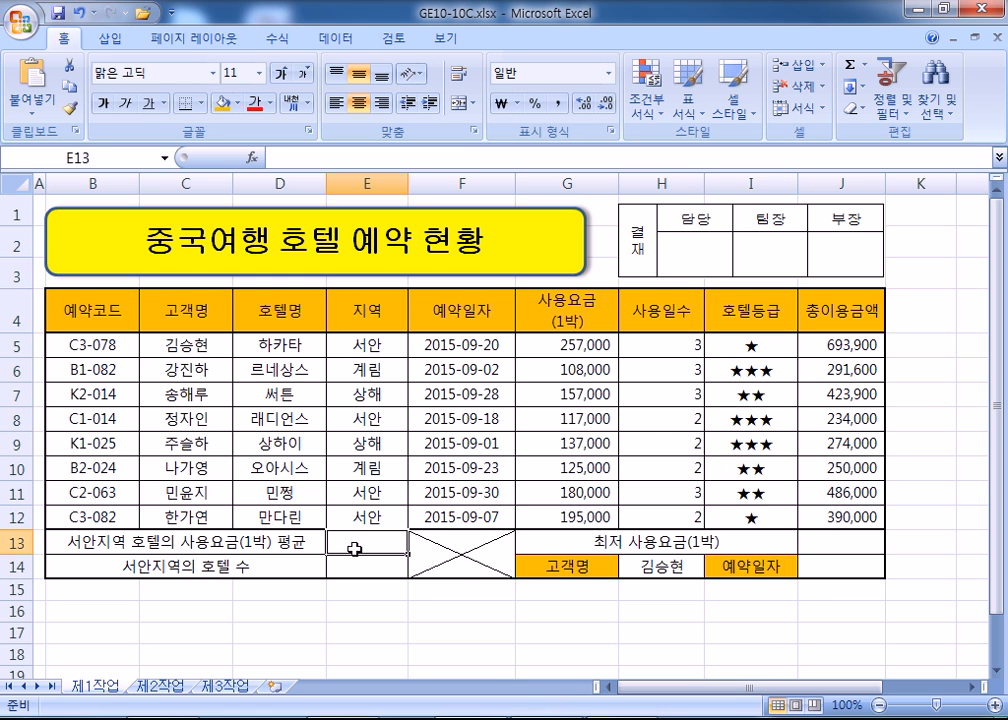
drag(357, 314, 368, 343)
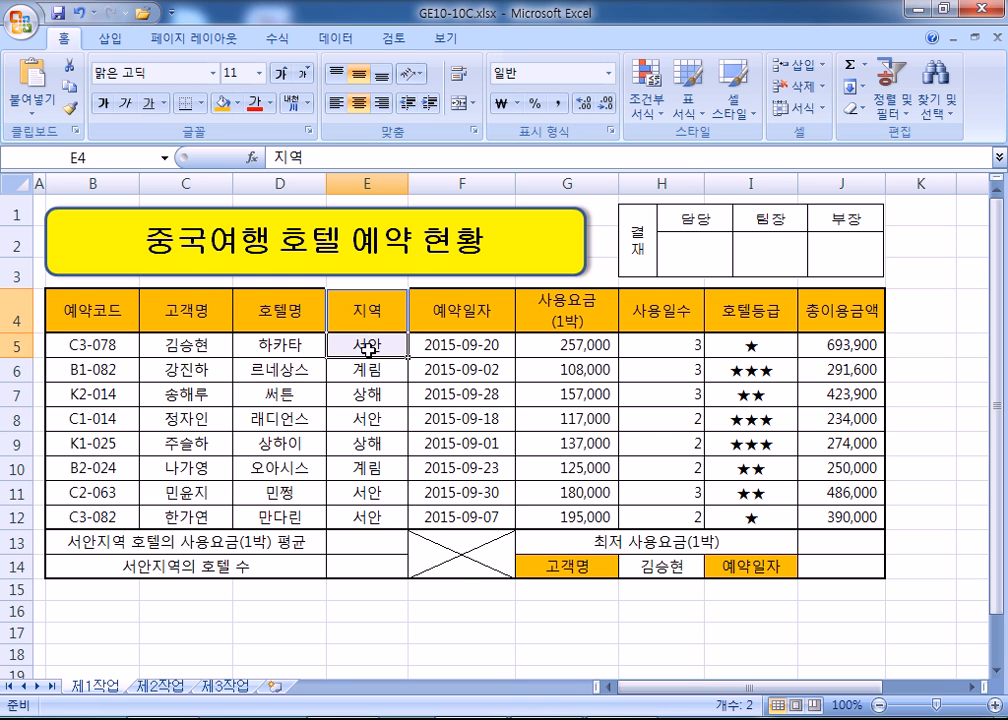
click(371, 540)
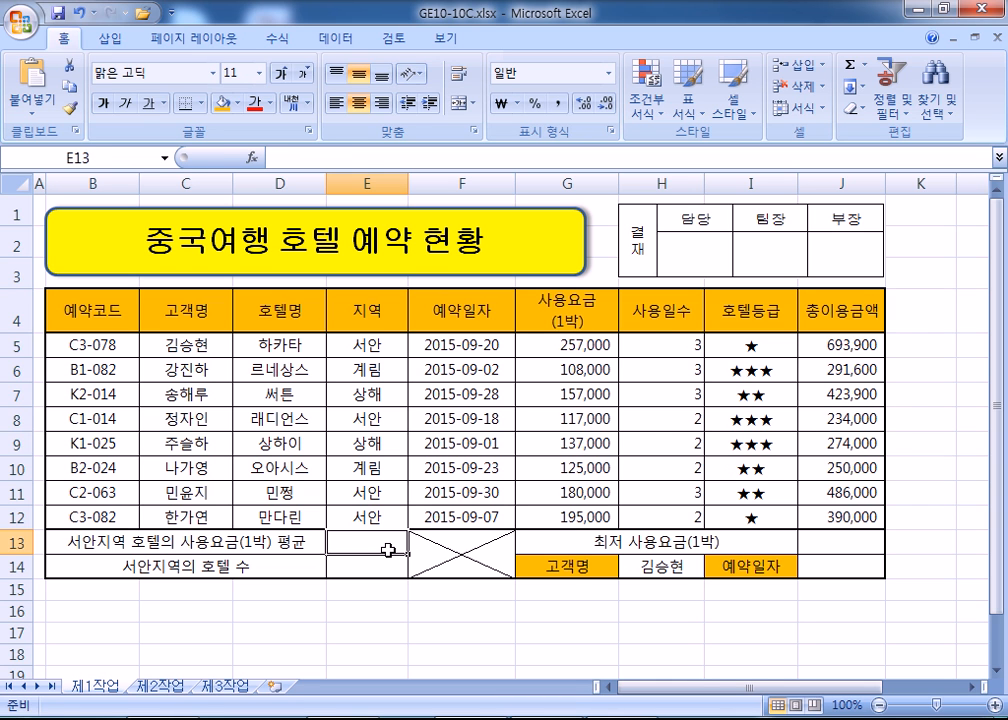
text(=ROUND)
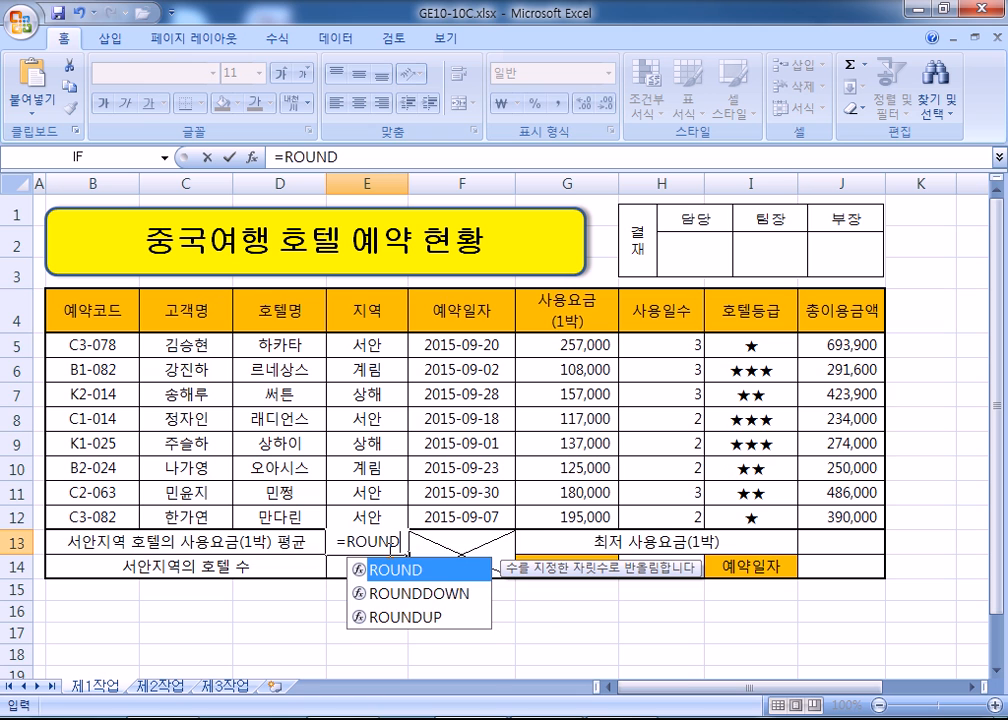
text(DOWN()
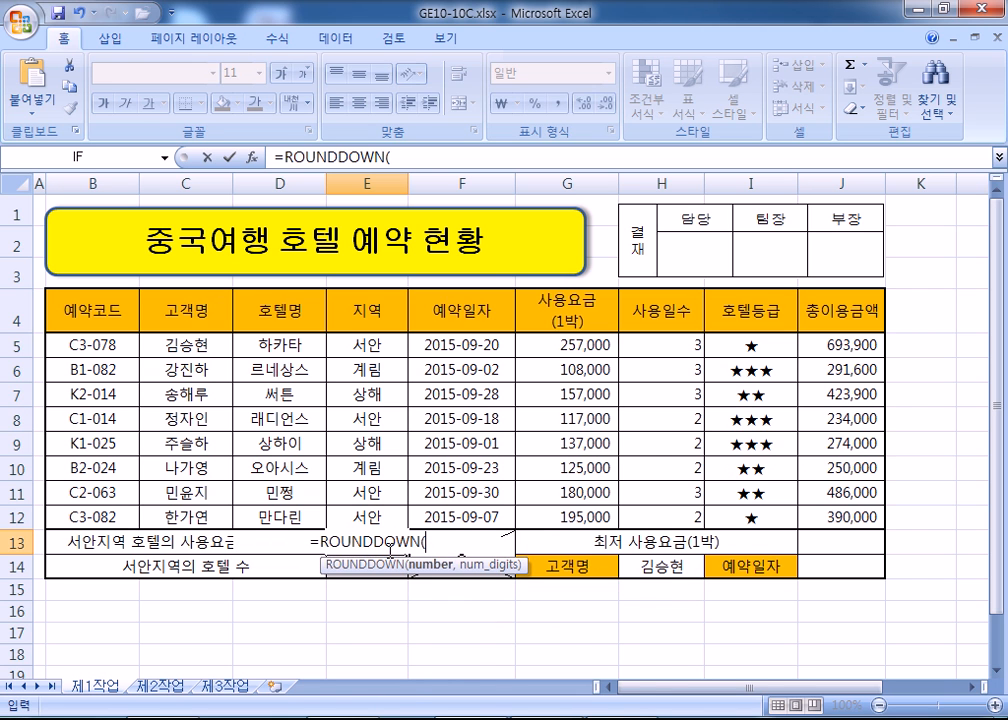
text(DAVE)
key(Tab)
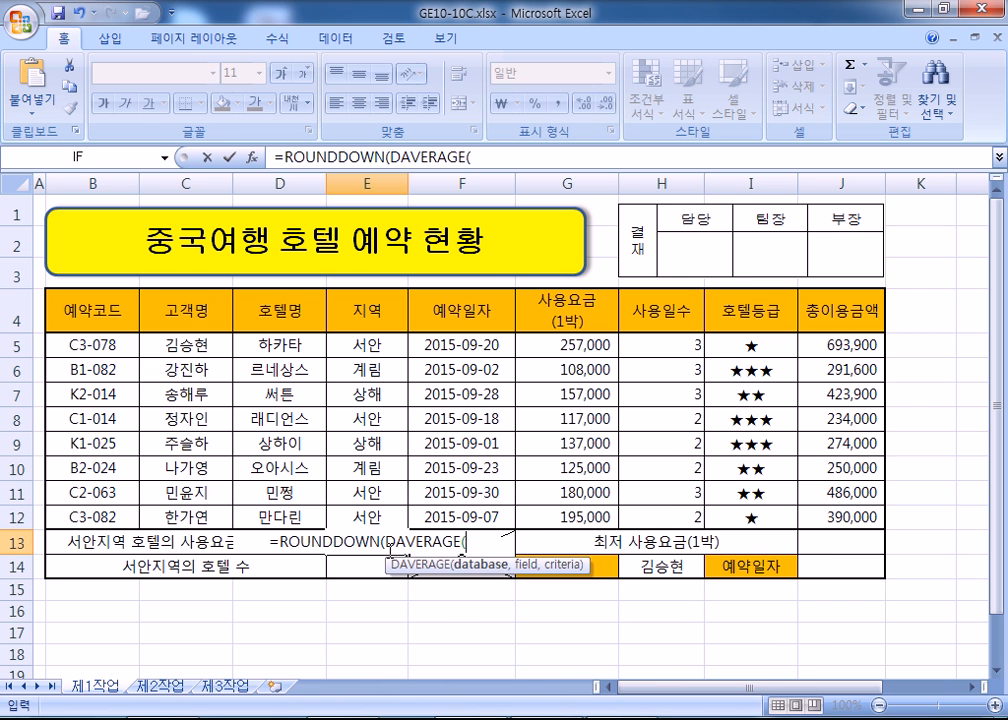
Give DAVERAGE the database B4:H12, the field G4 and the criteria E4:E5, and close the function
drag(90, 308, 664, 508)
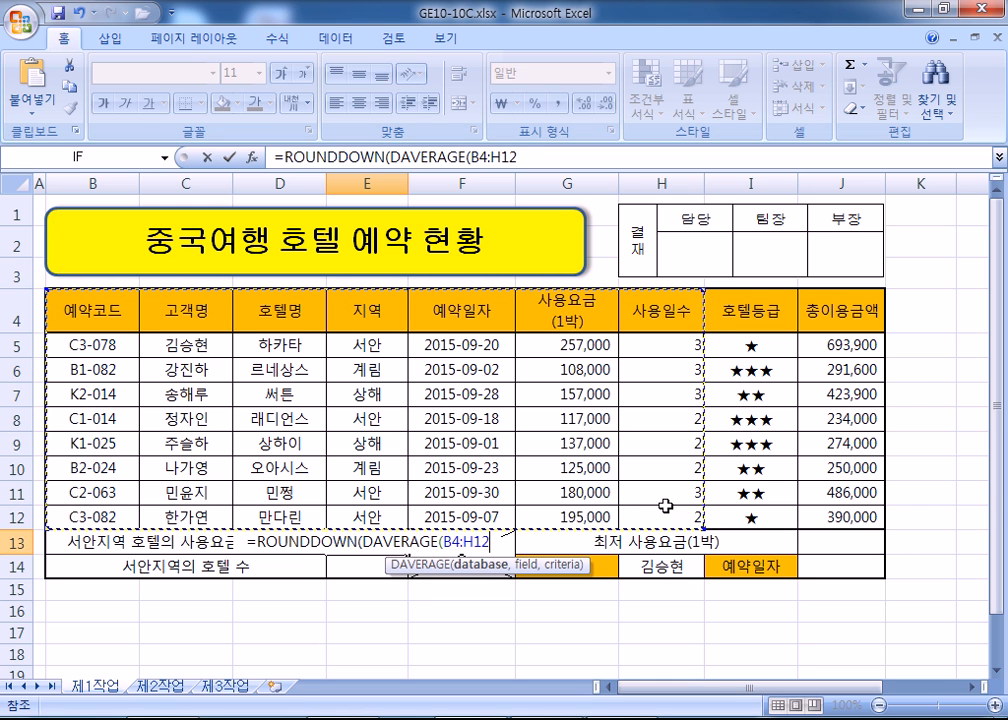
text(,)
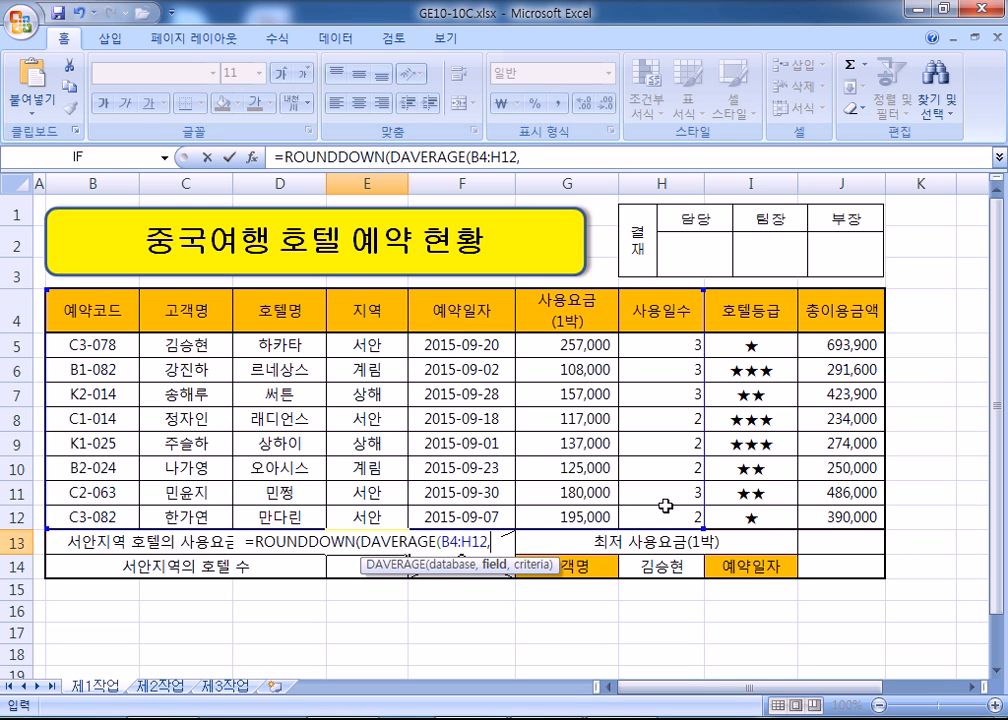
click(553, 310)
text(,)
drag(341, 313, 343, 349)
text())
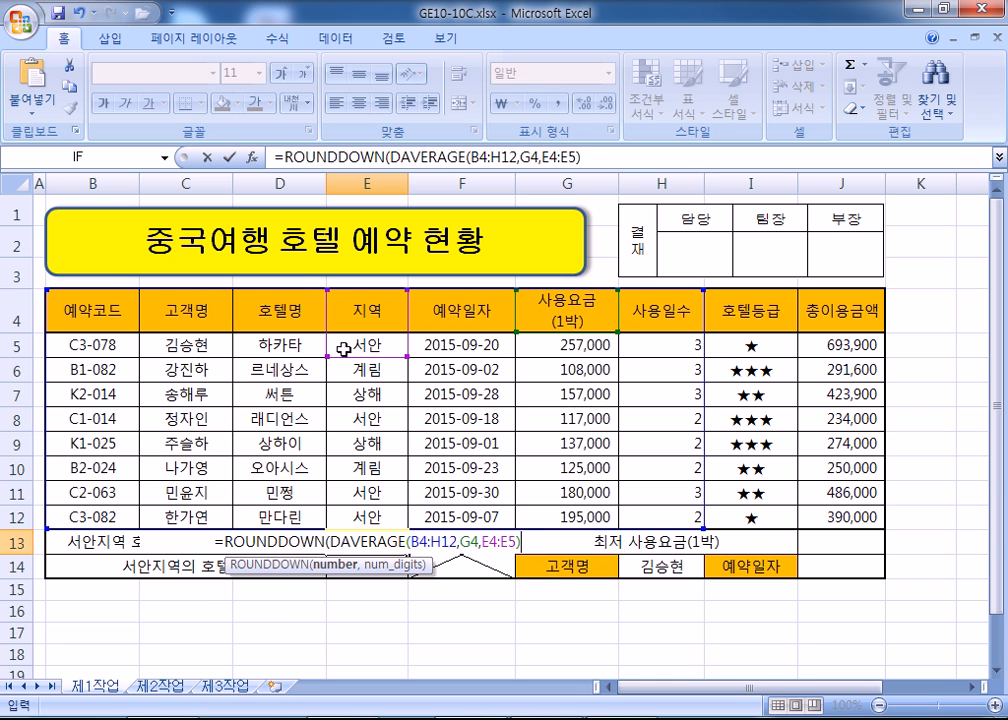
Complete the E13 ROUNDDOWN formula with -3 as the number of digits and apply the comma style to the cell
text(,)
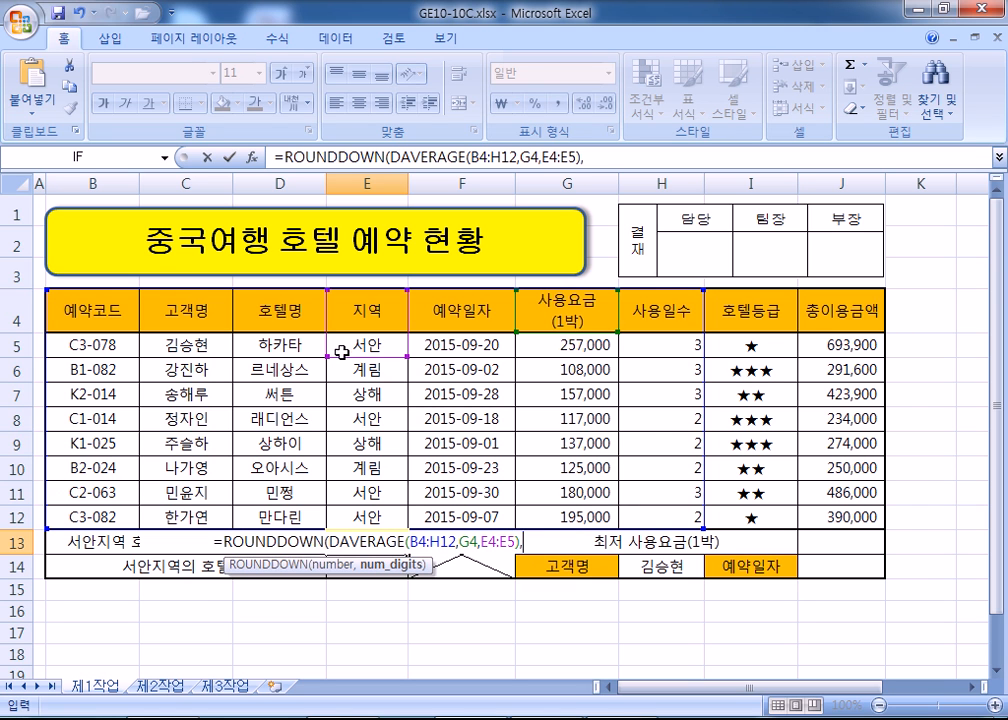
text(-3)
key(Return)
key(Up)
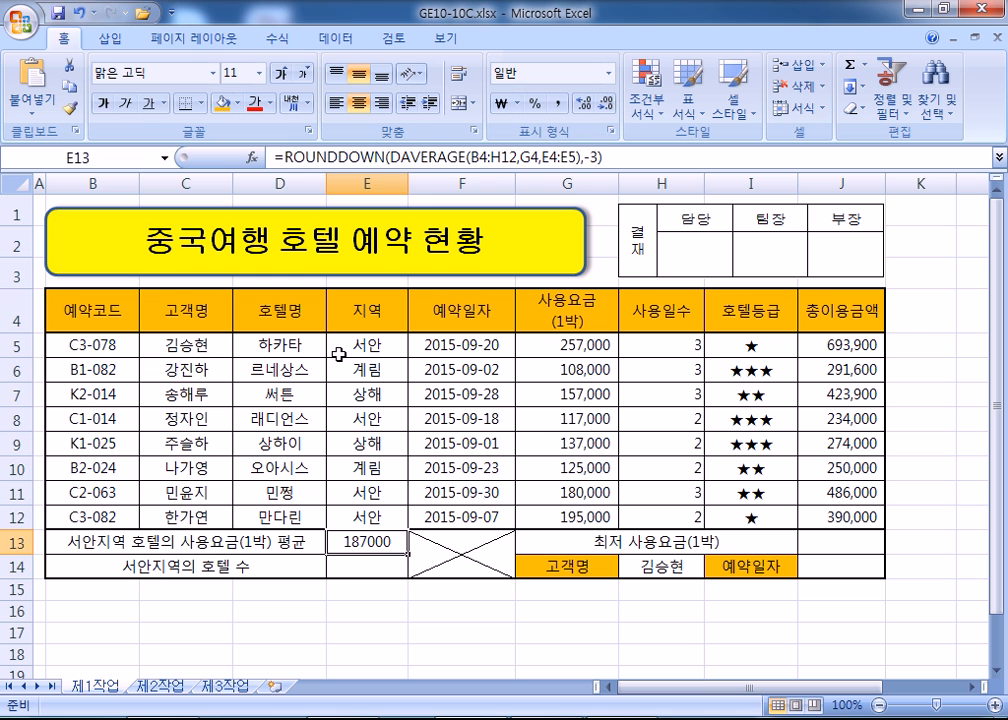
click(558, 104)
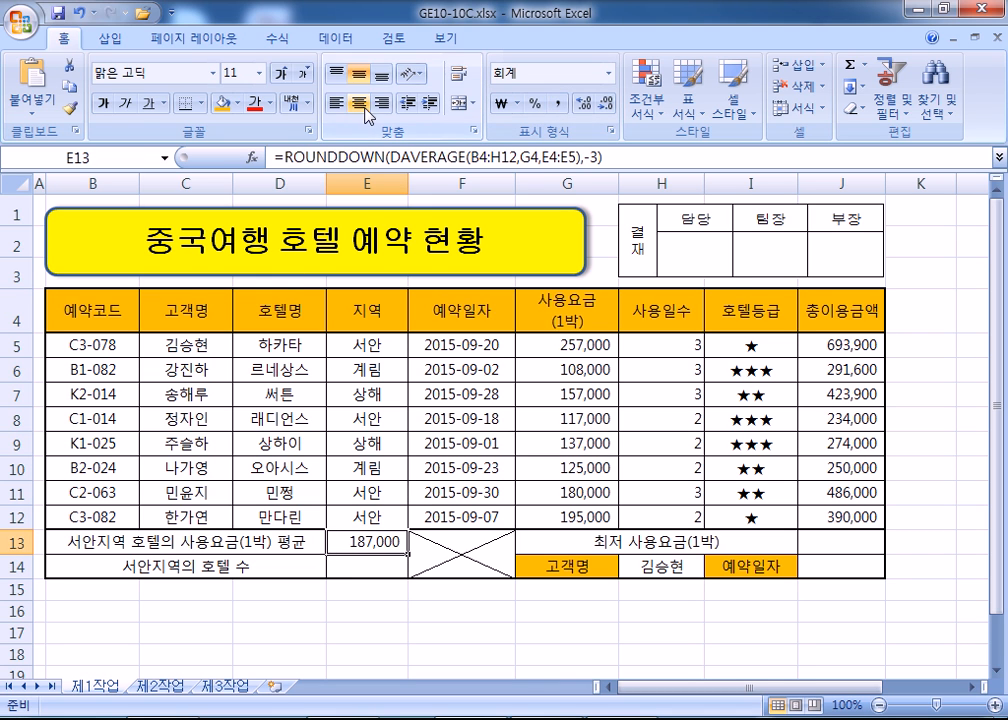
Copy the E13 formula into the Notepad notes below the CHOOSE formula, then return to Excel and close the cell edit
drag(603, 157, 274, 157)
key(ctrl+c)
key(alt+Tab)
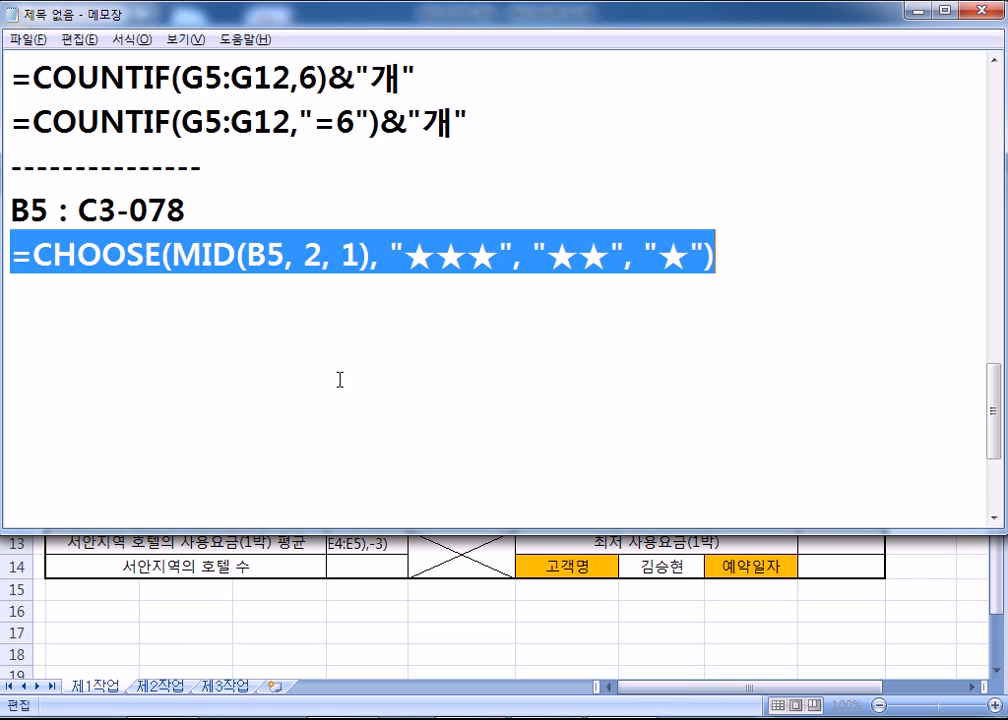
click(162, 331)
key(ctrl+v)
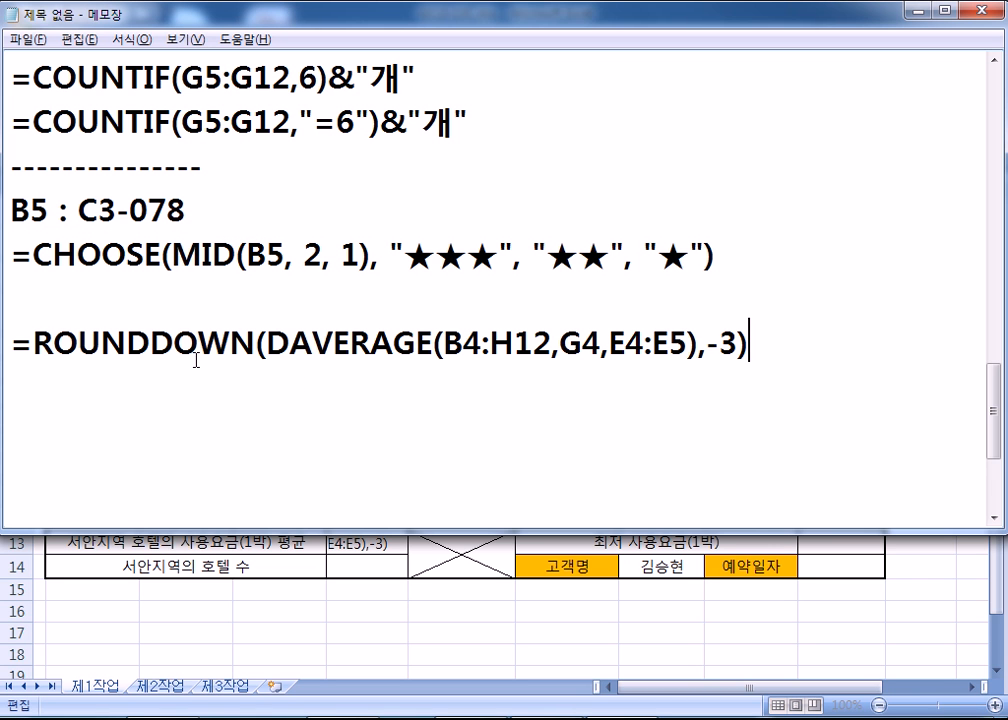
drag(266, 343, 739, 345)
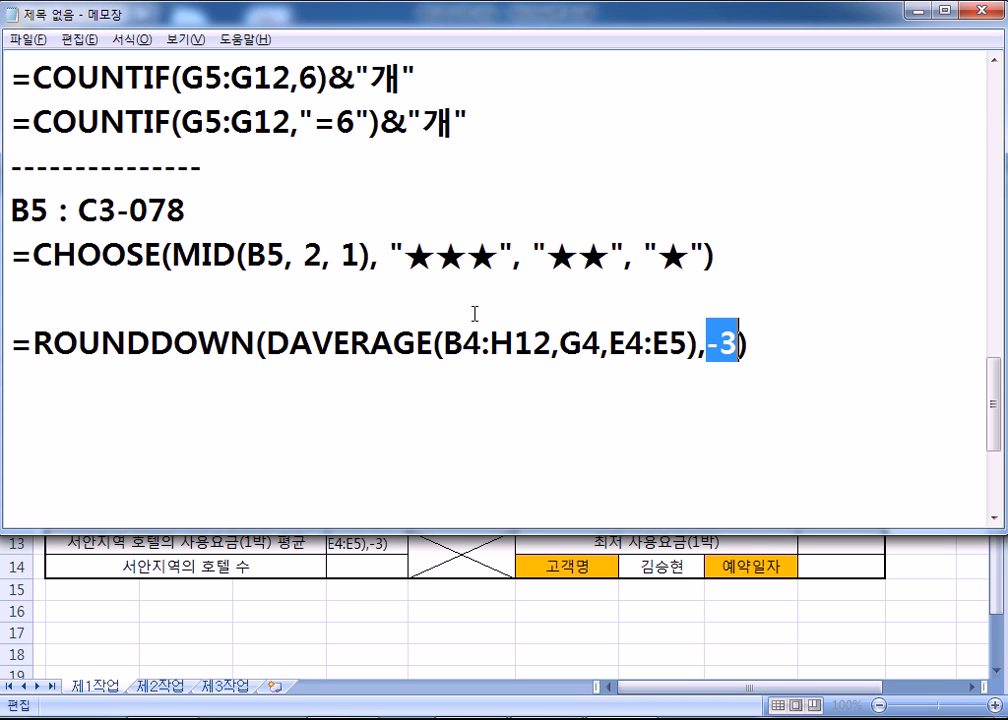
drag(254, 343, 35, 343)
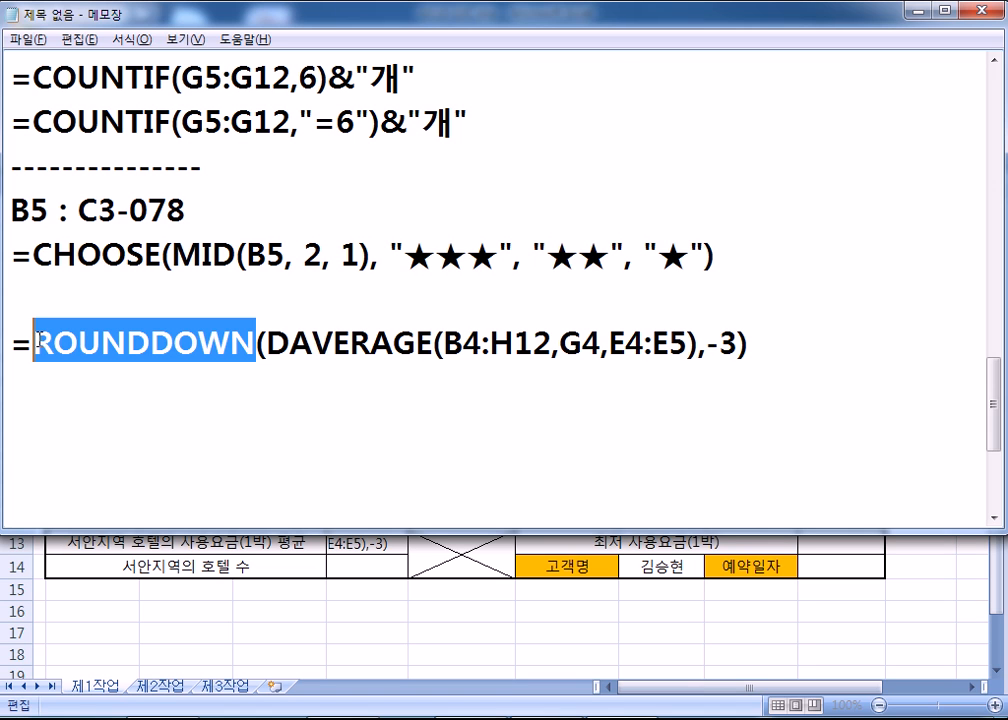
click(133, 401)
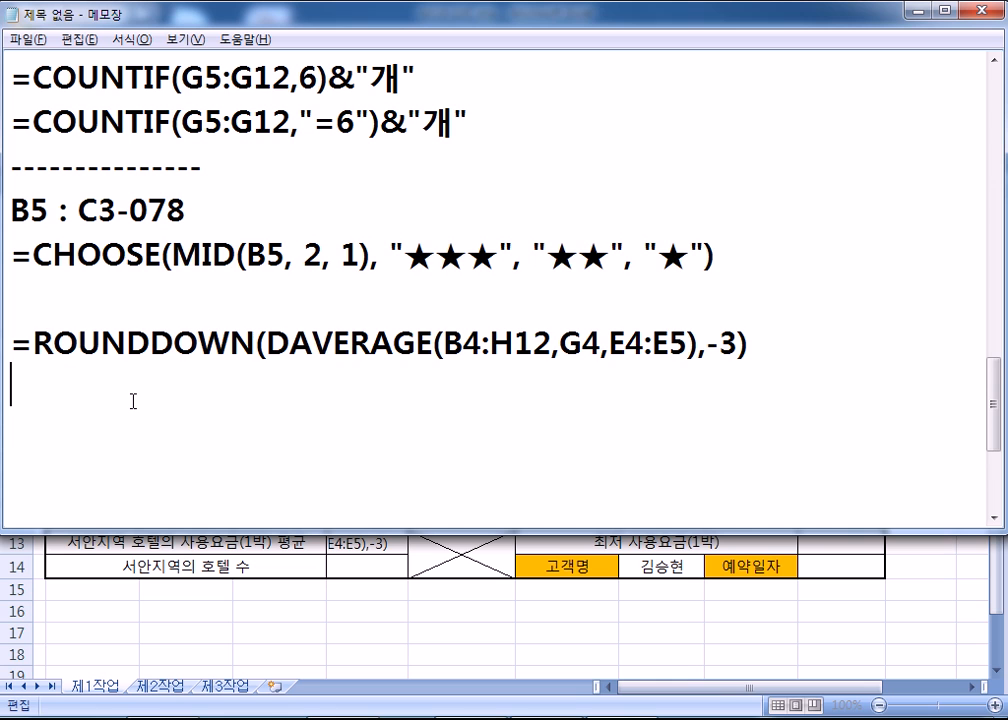
key(Return)
scroll(130, 413, down, 1)
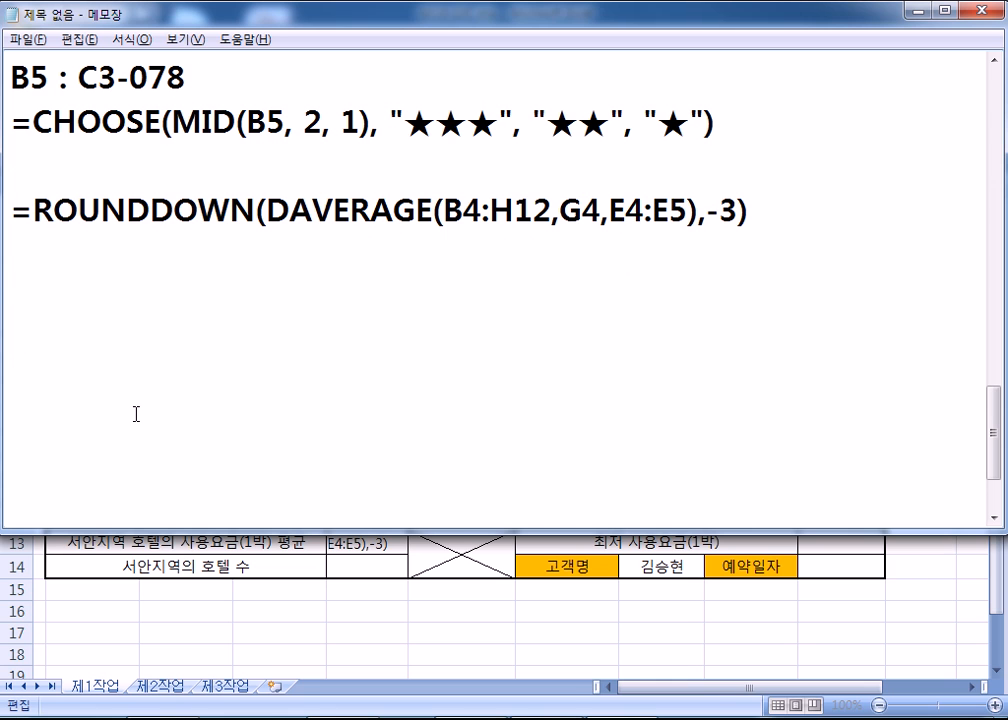
key(alt+Tab)
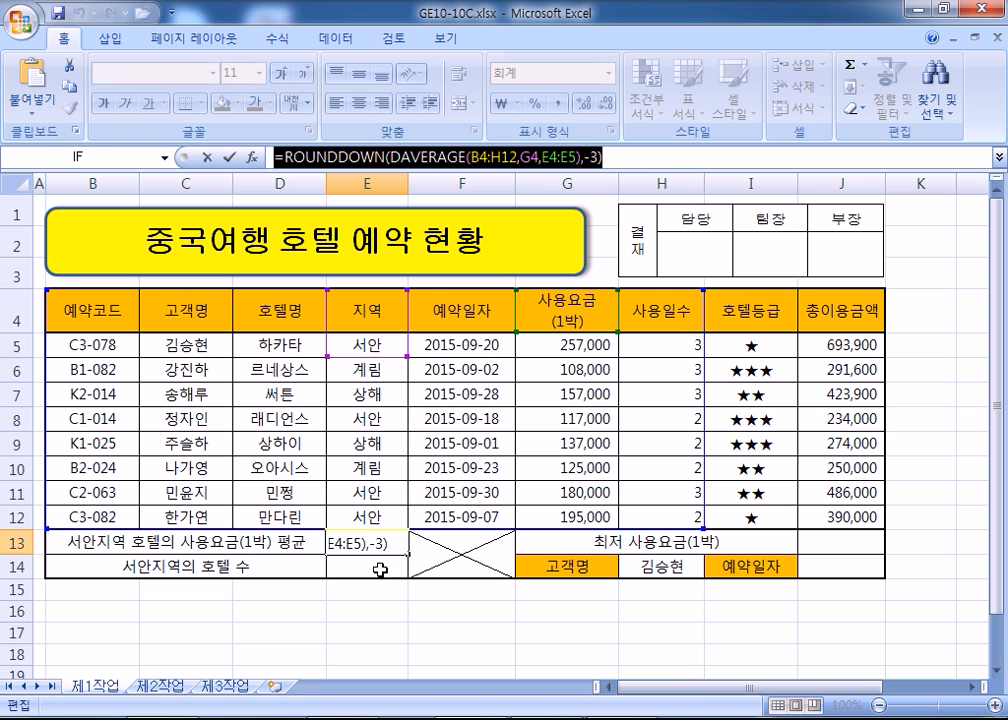
key(Return)
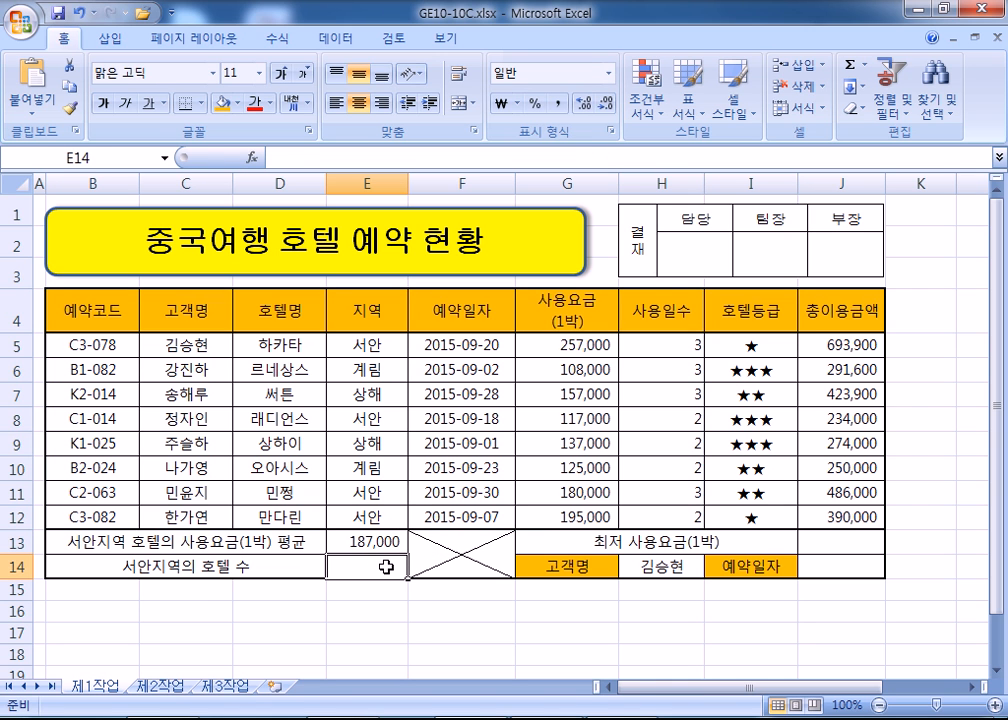
Enter =COUNTIF(E5:E12,"서안")&"개" in E14 to count the hotels in the 서안 region
text(=COUNTIF()
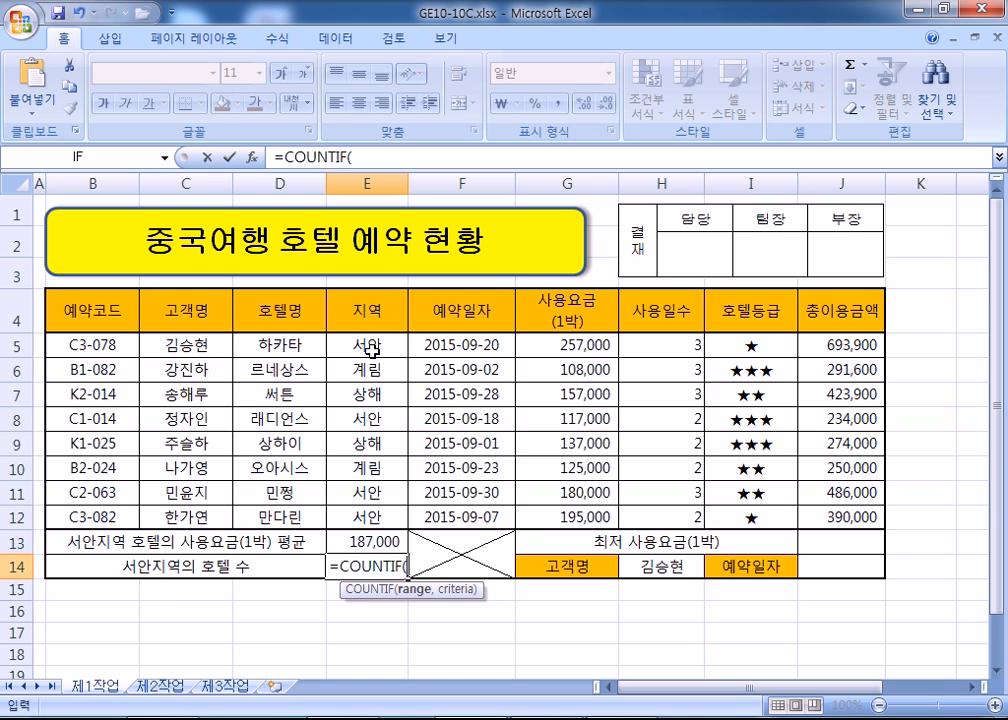
drag(375, 347, 395, 517)
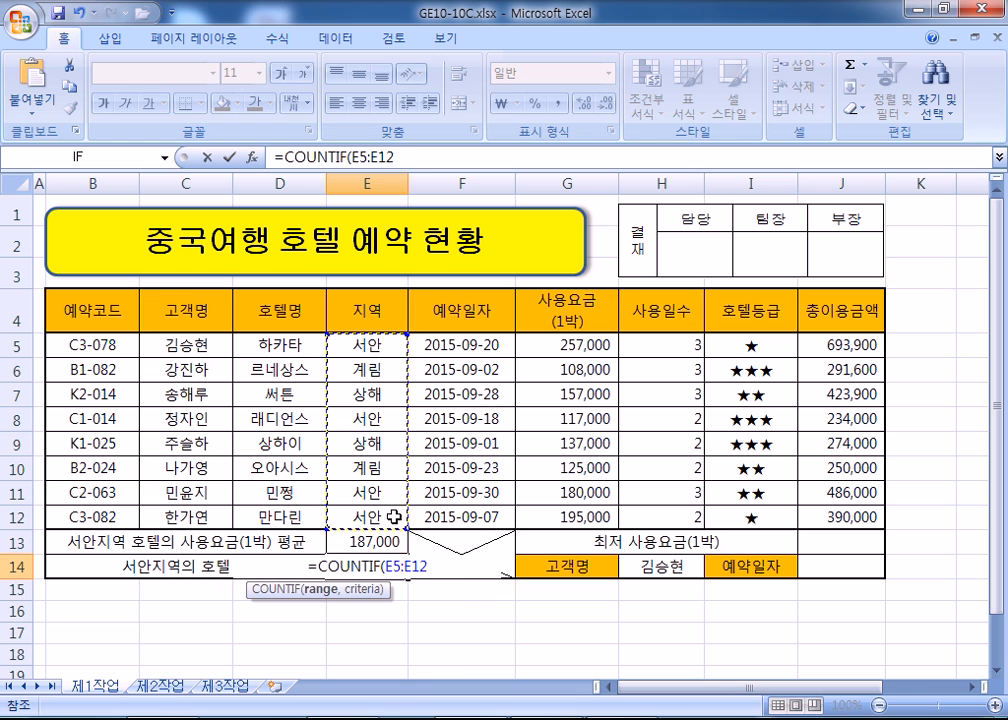
text(,"서안)
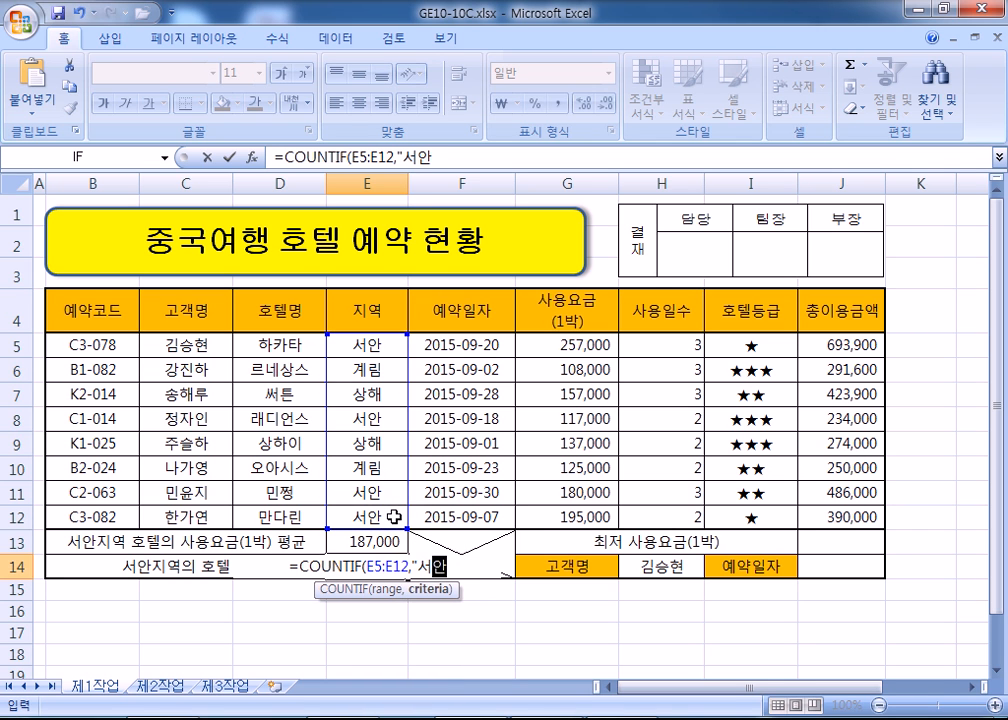
text("))
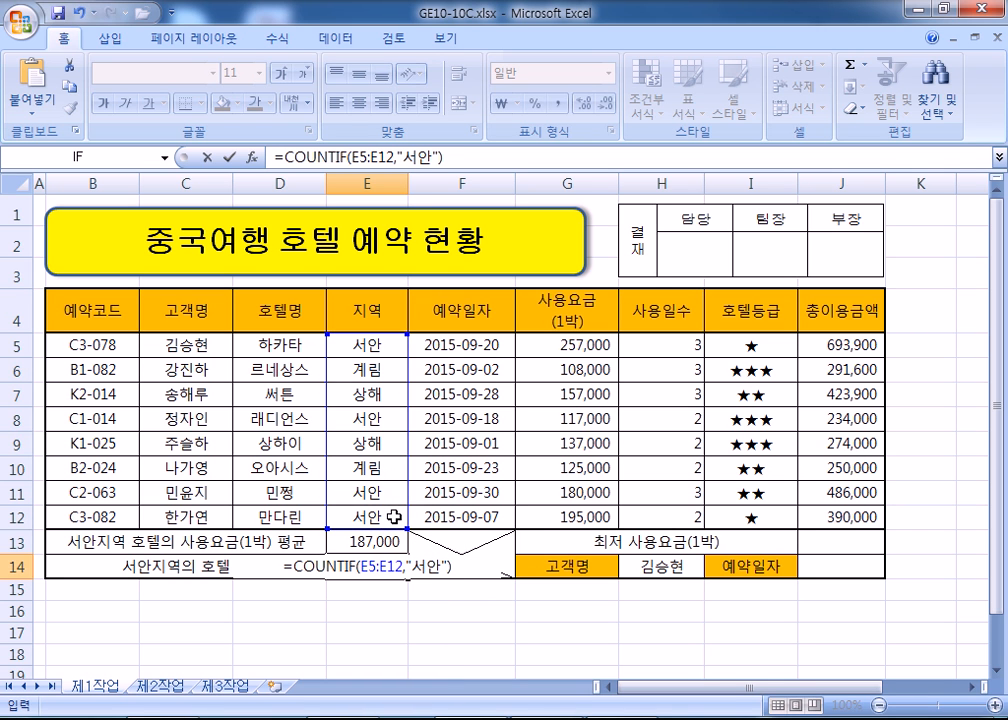
text(&"개)
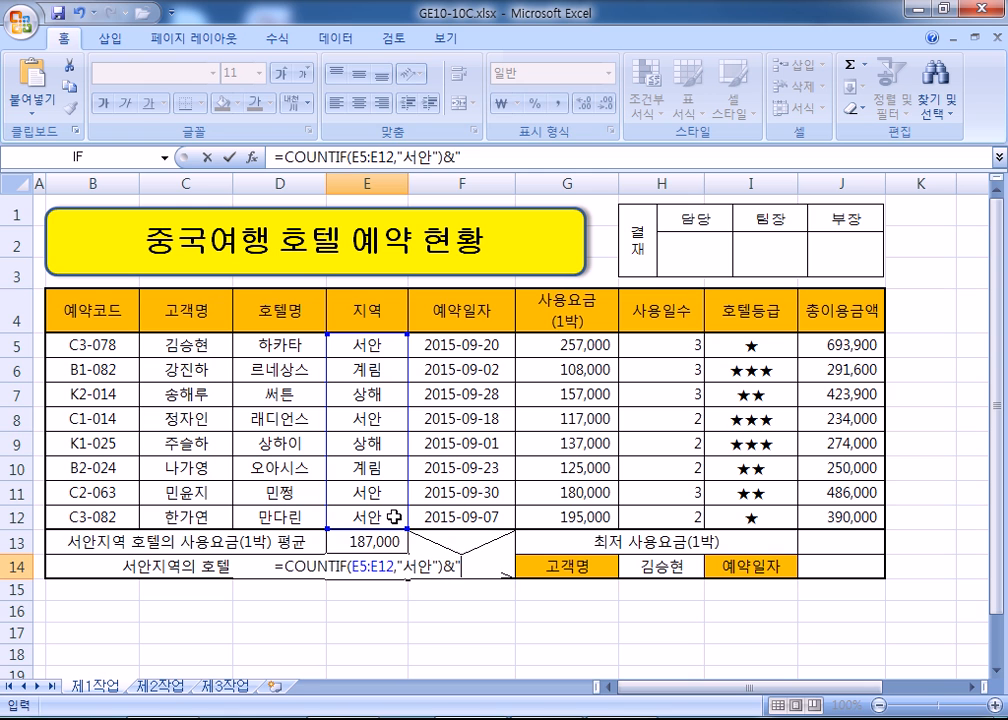
text(")
key(Return)
Copy the E14 COUNTIF formula into the Notepad notes under the ROUNDDOWN formula and return to the Excel sheet
key(Up)
drag(499, 154, 265, 154)
key(ctrl+c)
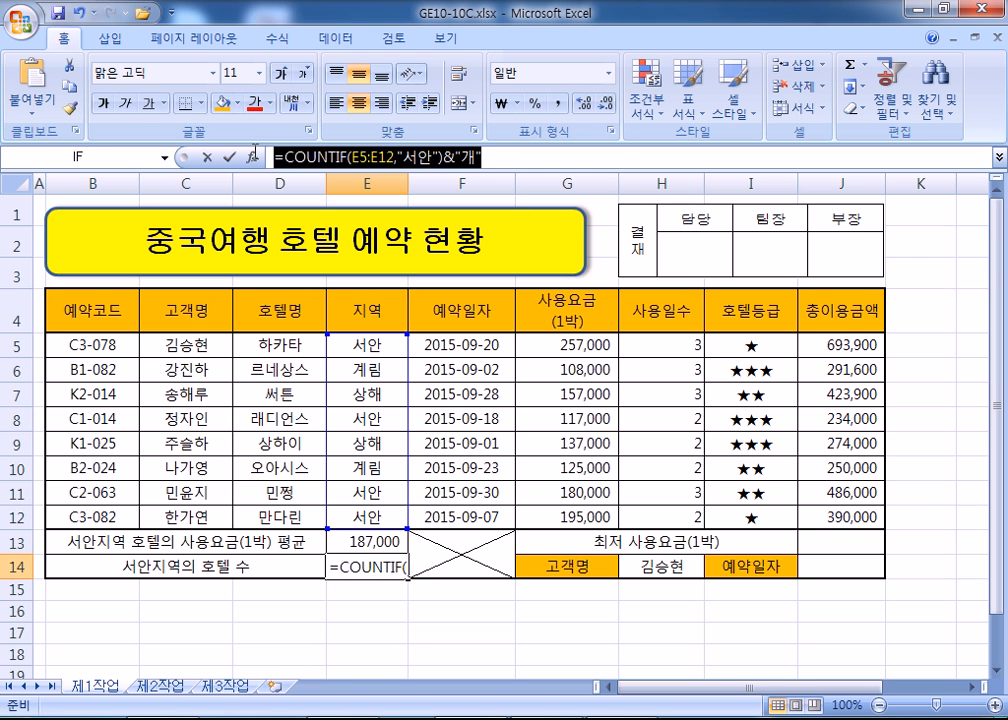
key(alt+Tab)
key(ctrl+v)
key(Return)
key(Return)
scroll(454, 362, down, 1)
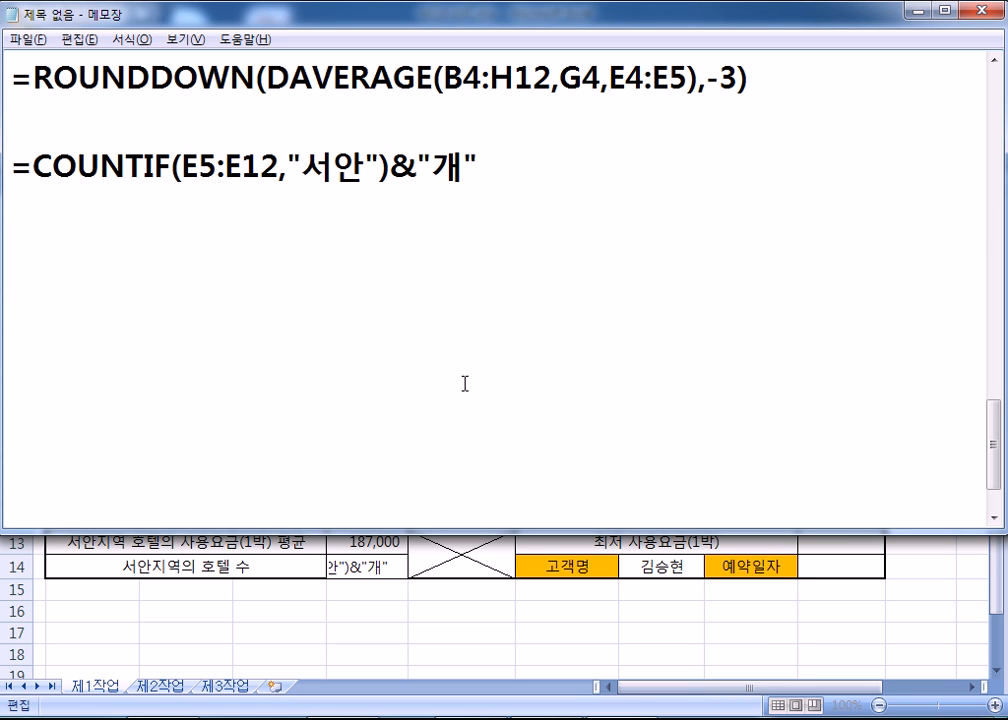
key(alt+Tab)
key(ctrl+Return)
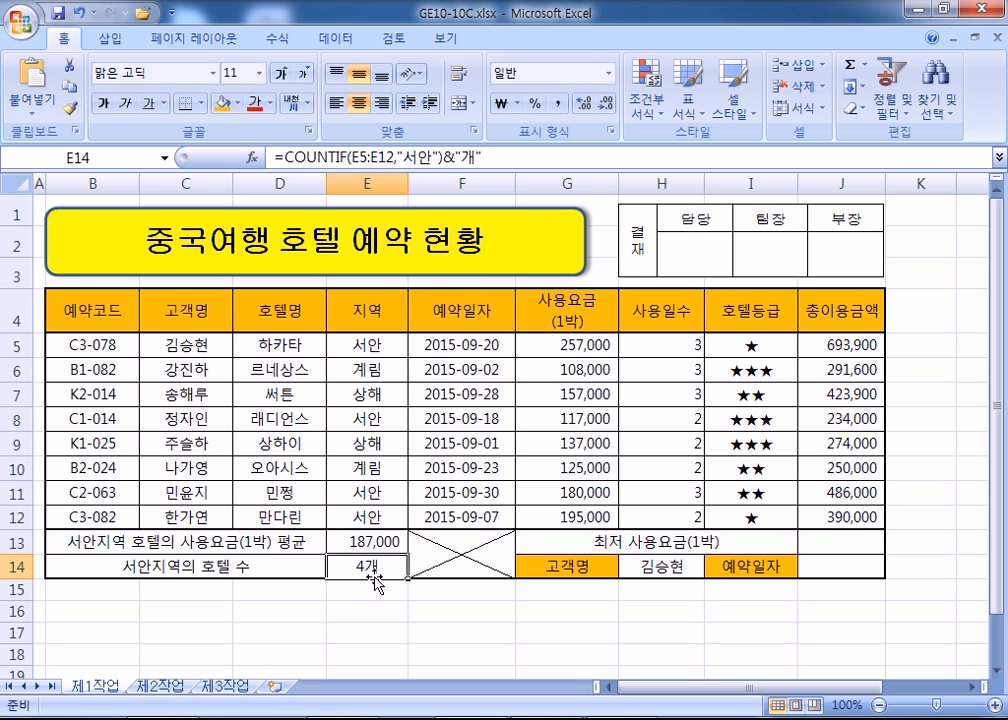
Enter =MIN(사용요금) in J13 for the lowest one-night fee and remove the cell's centred alignment
click(829, 548)
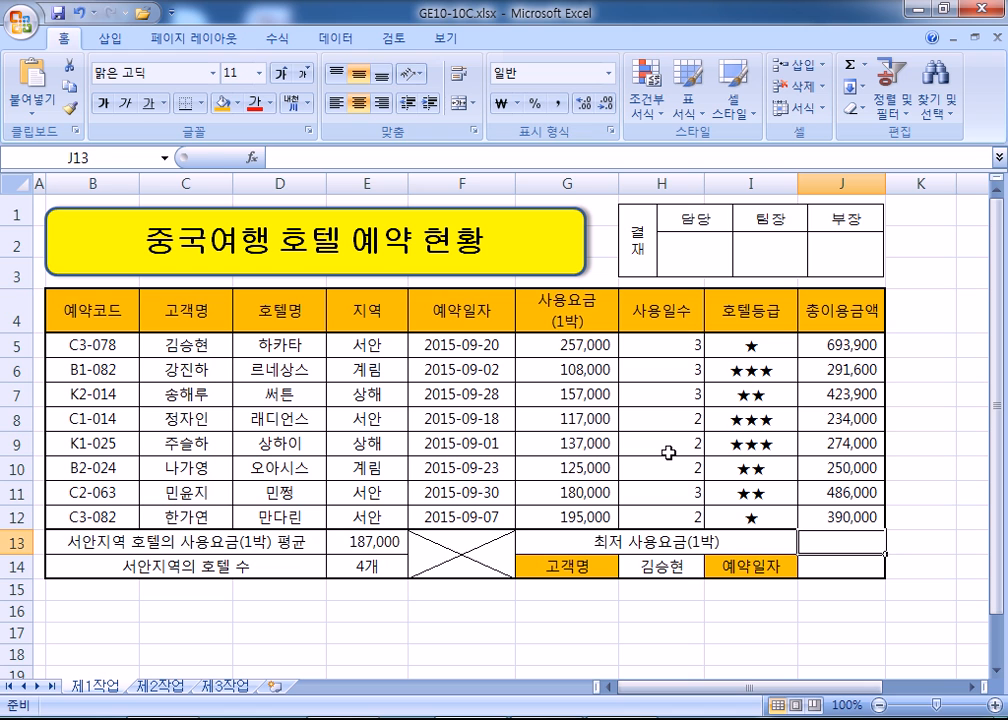
text(=min()
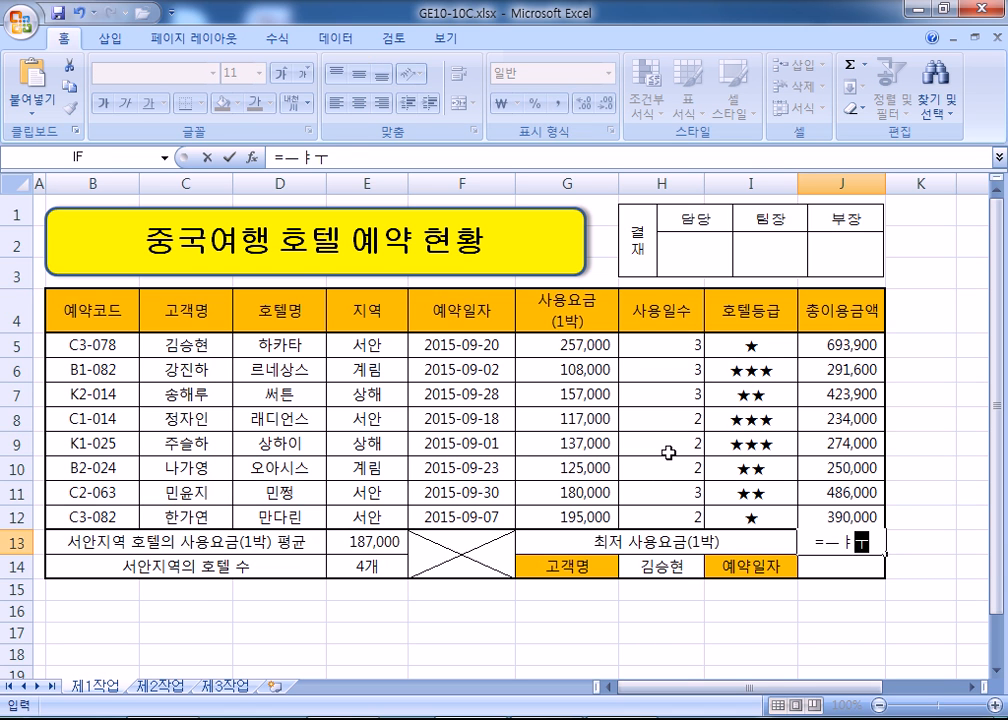
drag(590, 345, 591, 516)
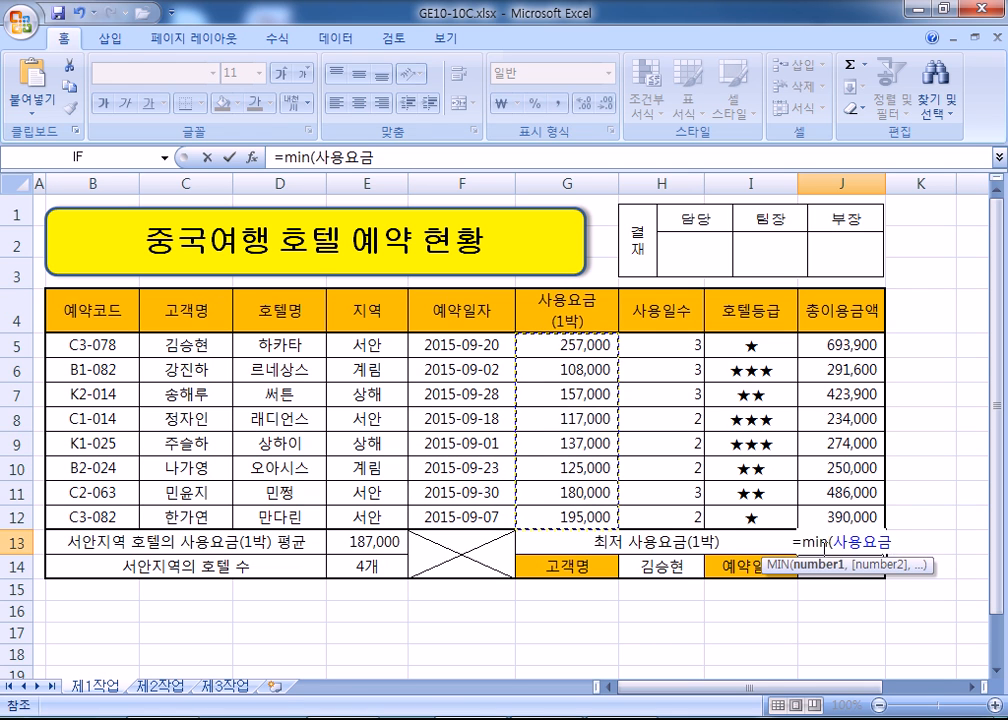
key(Return)
click(855, 543)
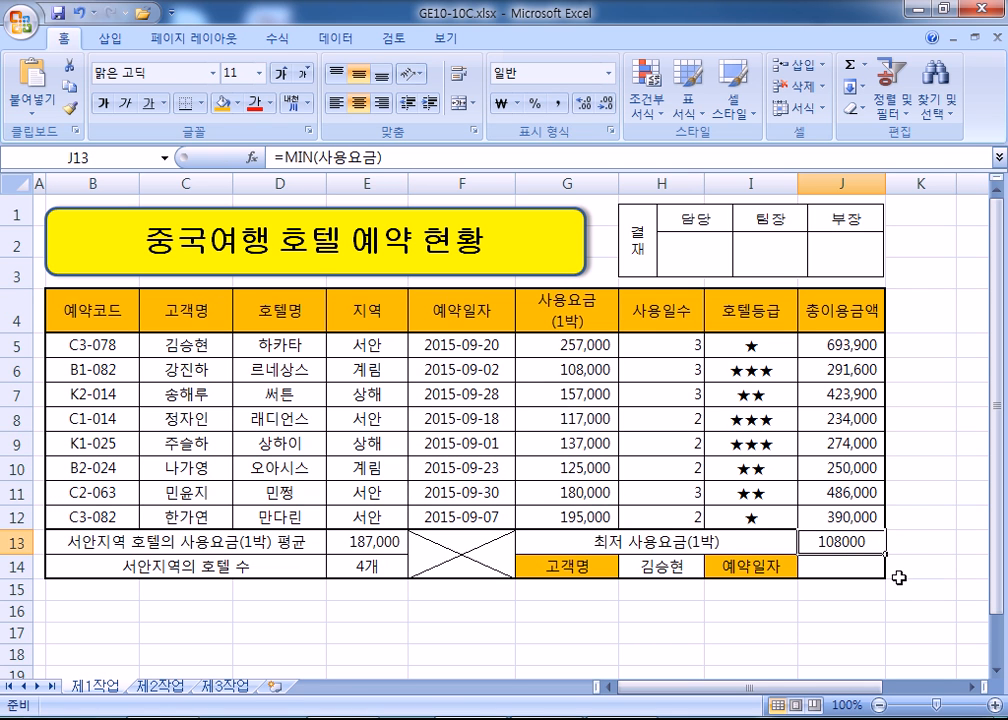
click(358, 103)
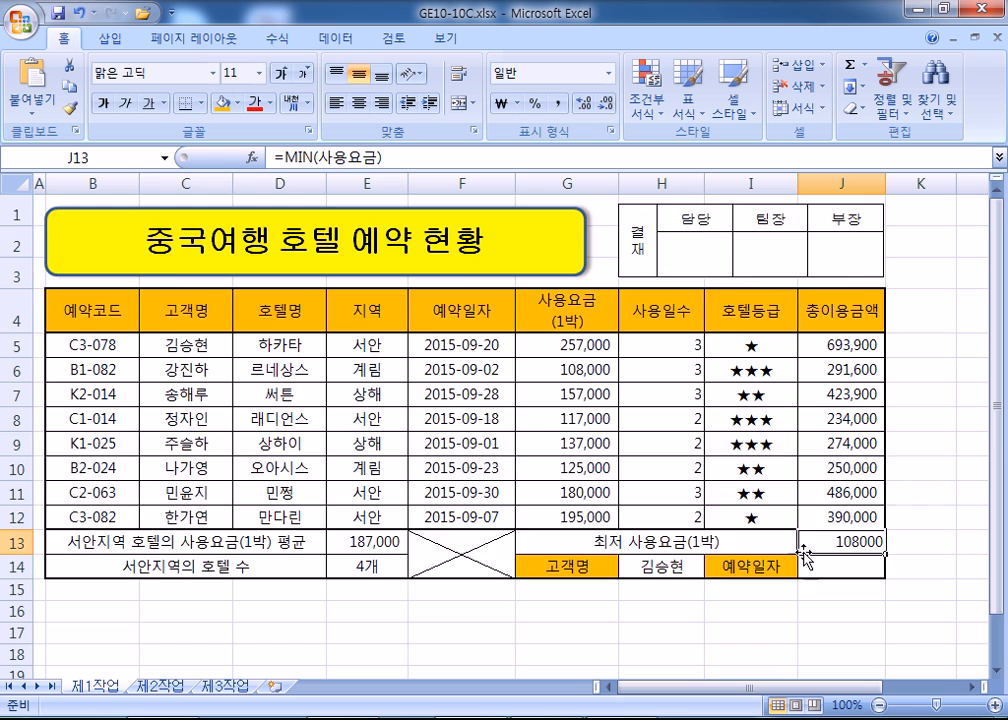
Enter =VLOOKUP(H14,C5:H12,4,0) in J14 to look up the reservation date of the customer in H14
scroll(628, 430, down, 1)
click(832, 476)
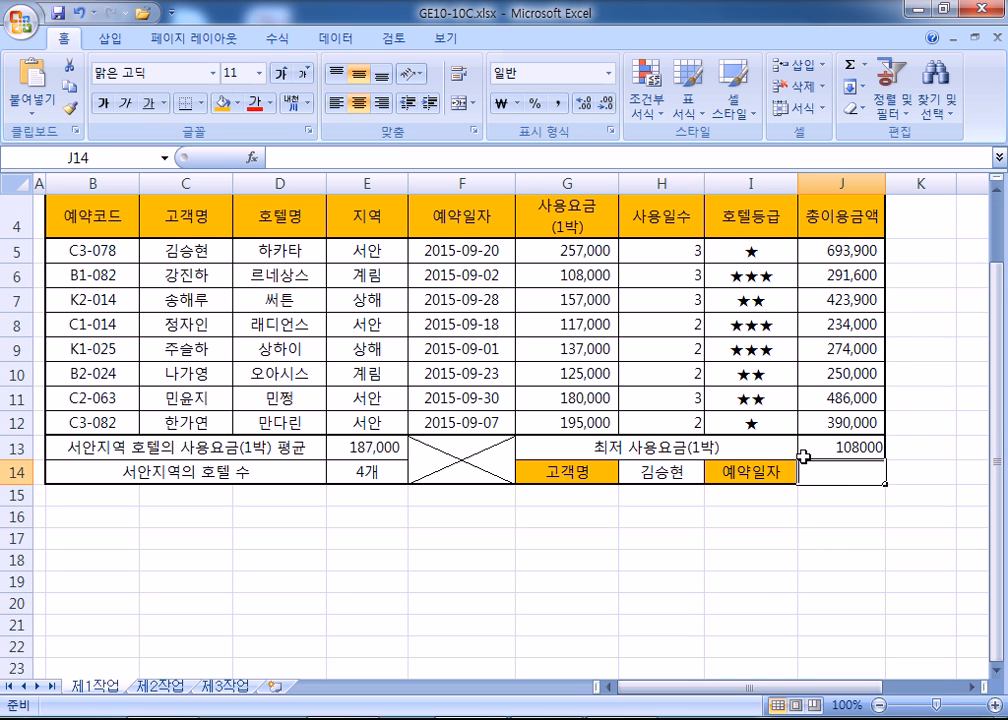
text(=VLO)
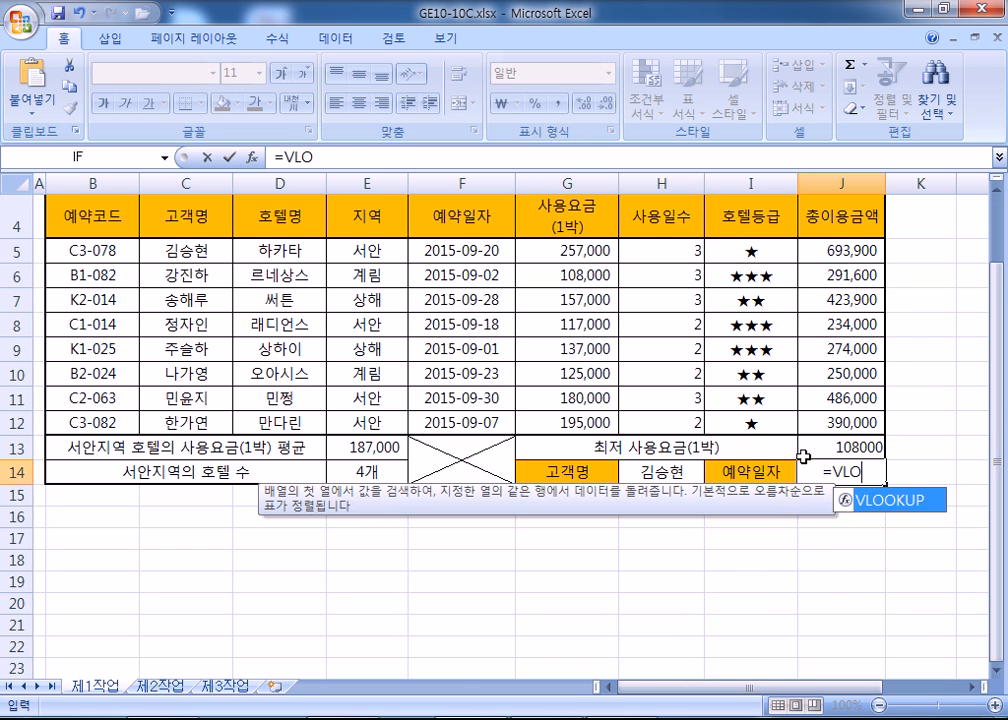
key(Tab)
click(694, 467)
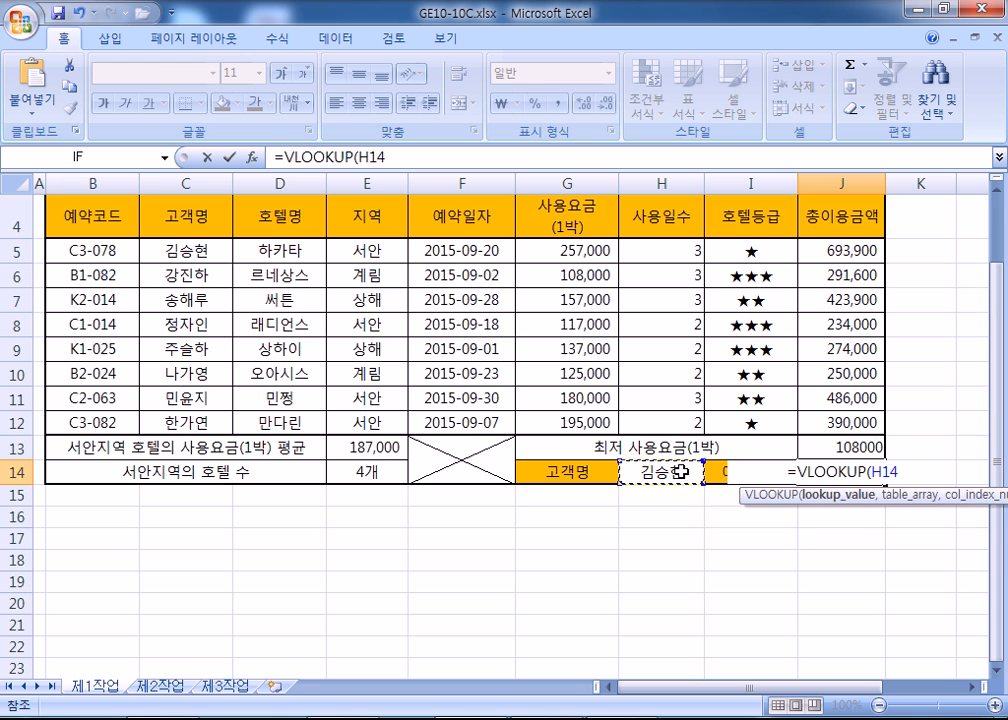
text(,)
drag(180, 250, 646, 424)
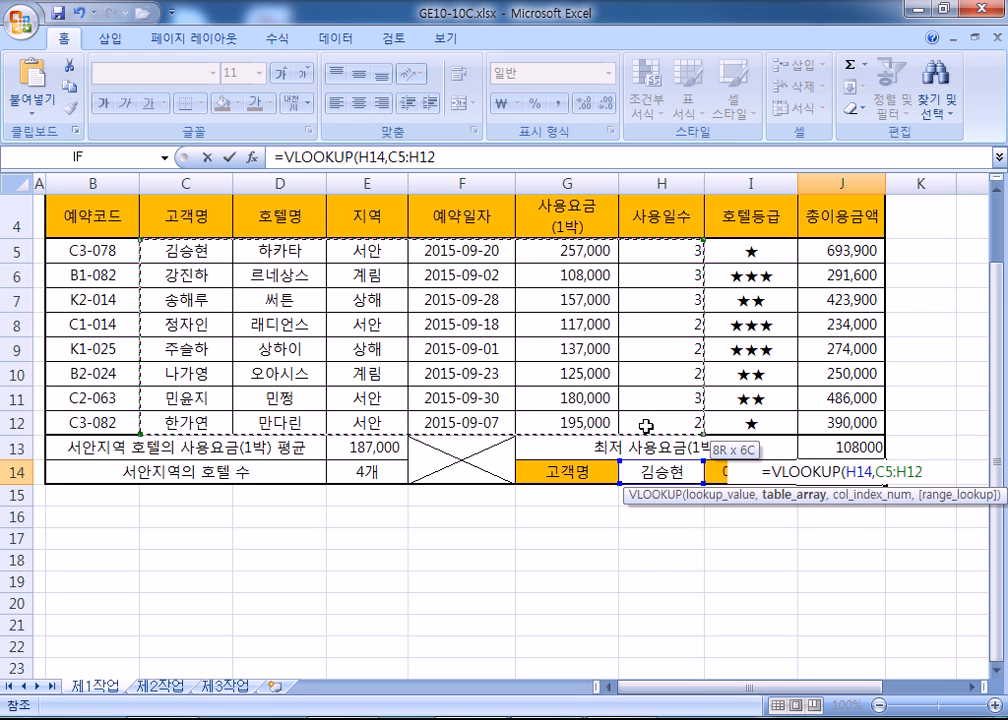
text(,)
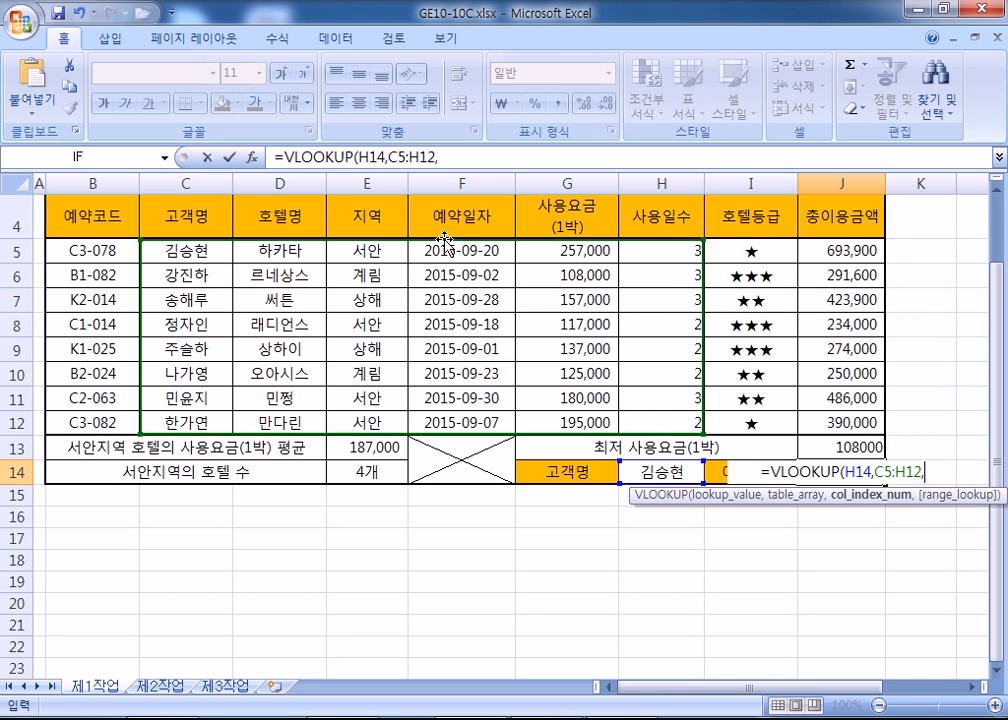
text(4)
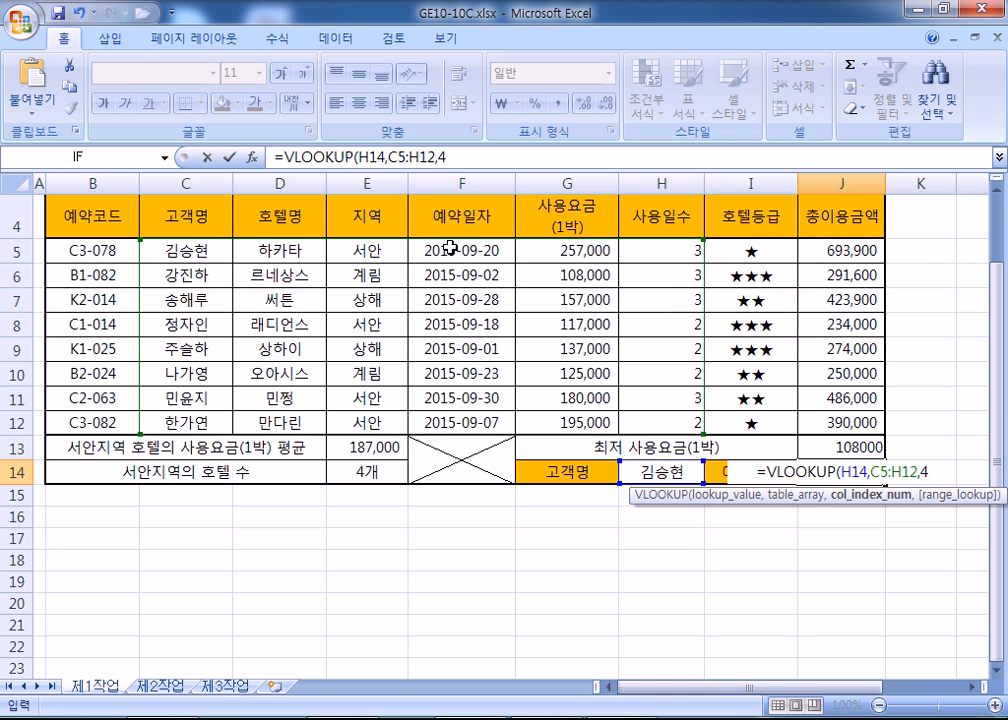
text(,0))
key(Return)
Format the reservation date in J14 with the 날짜 (date) number category
key(Up)
key(ctrl+1)
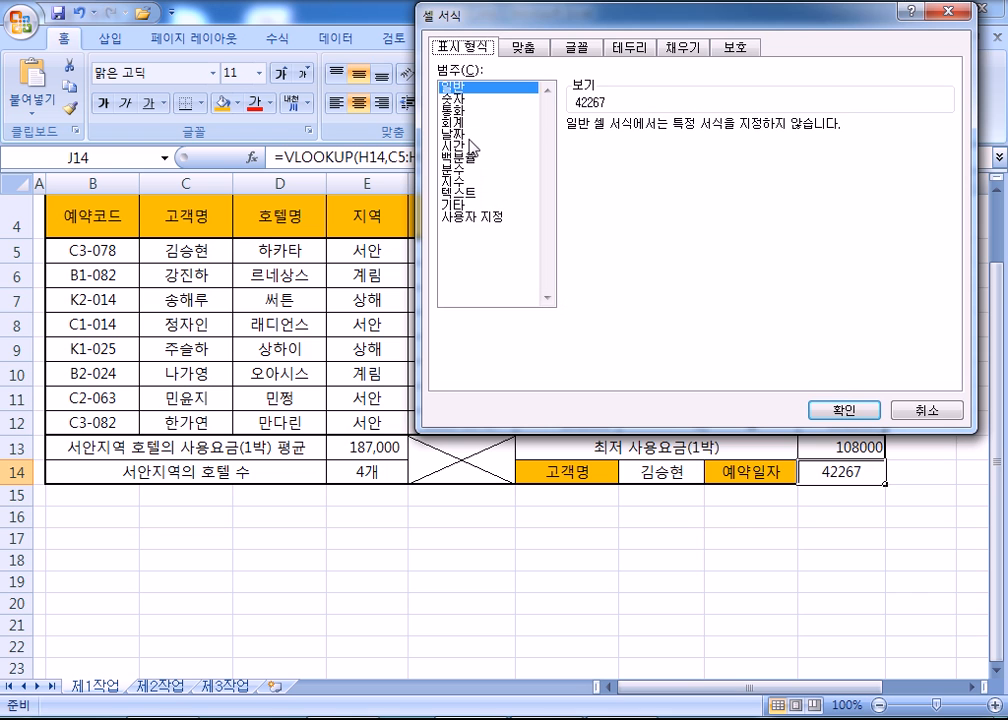
click(458, 133)
click(840, 410)
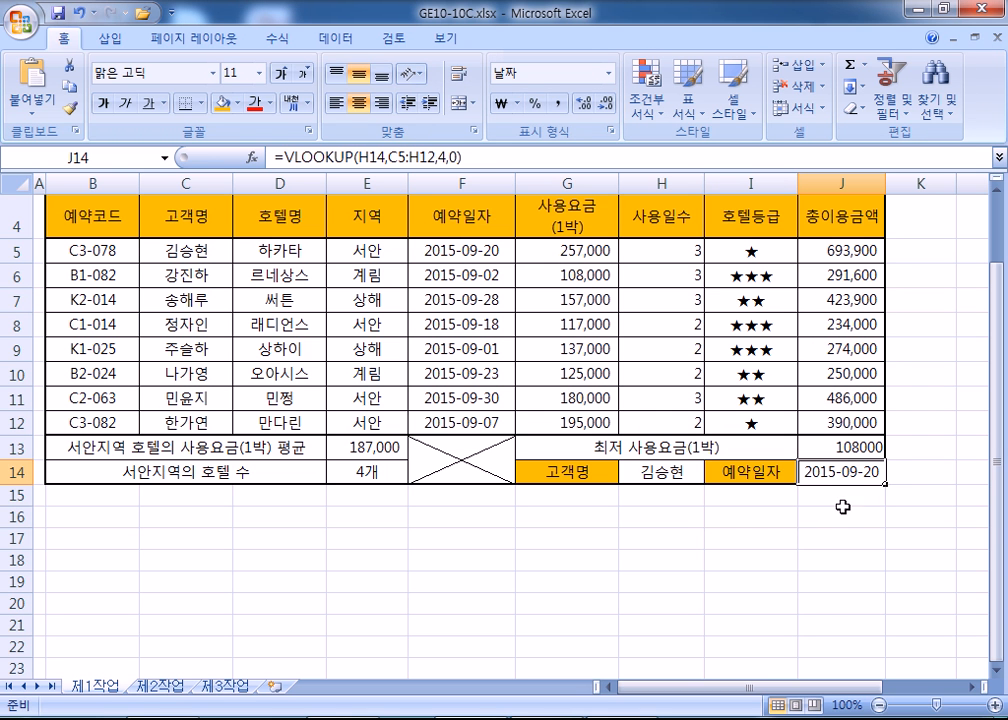
Copy the J14 VLOOKUP formula into the Notepad notes below the COUNTIF formula
drag(468, 158, 266, 170)
key(ctrl+c)
key(alt+Tab)
key(ctrl+v)
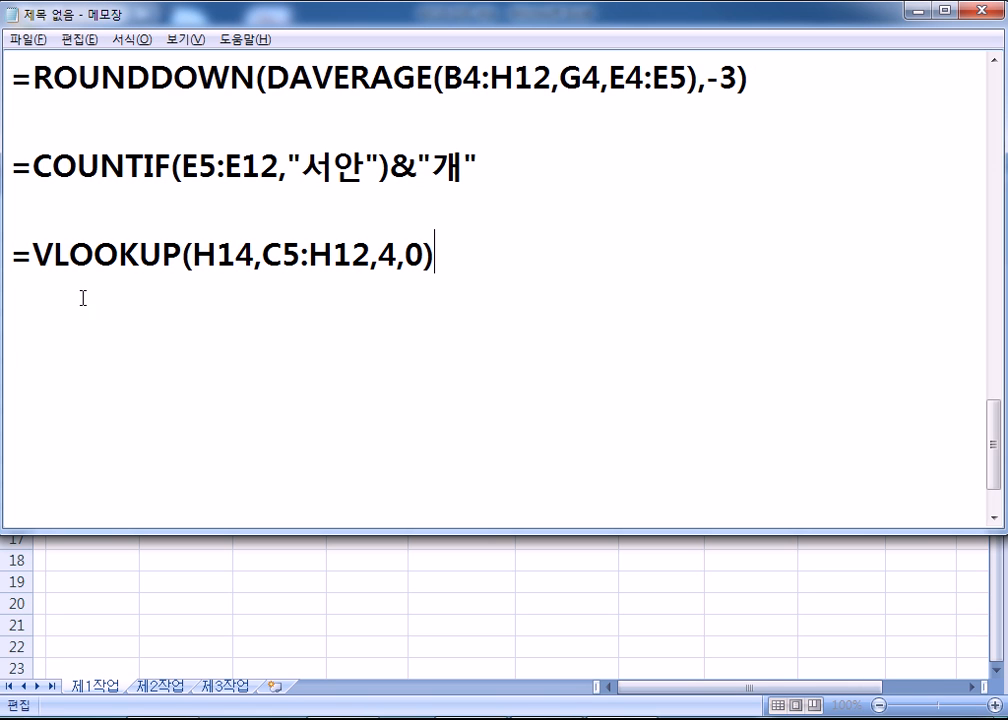
drag(192, 256, 368, 256)
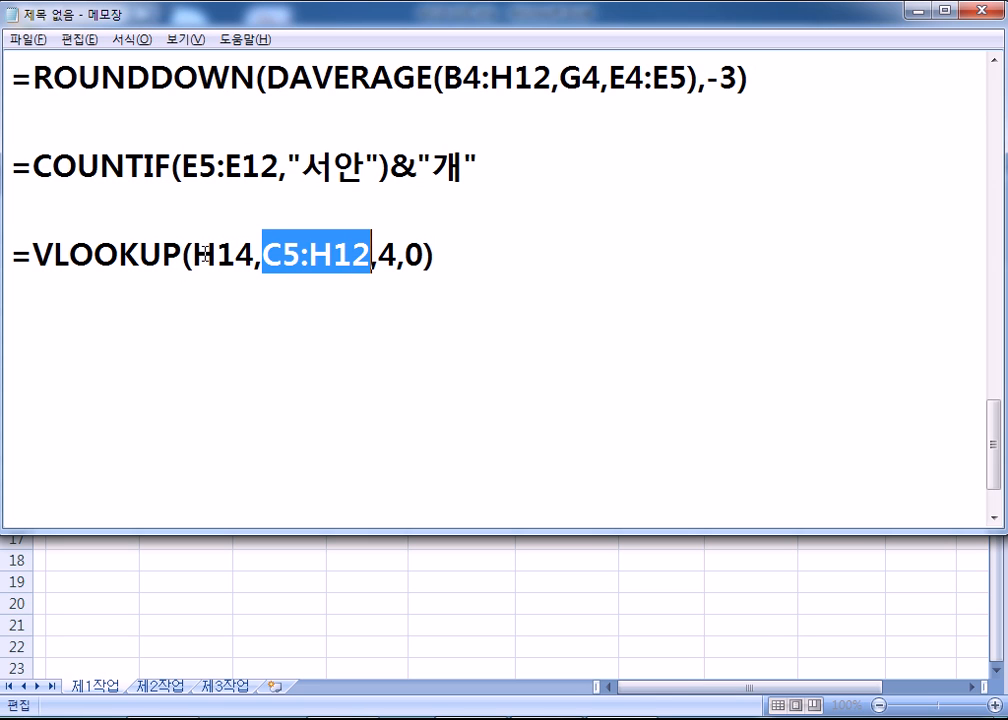
click(142, 308)
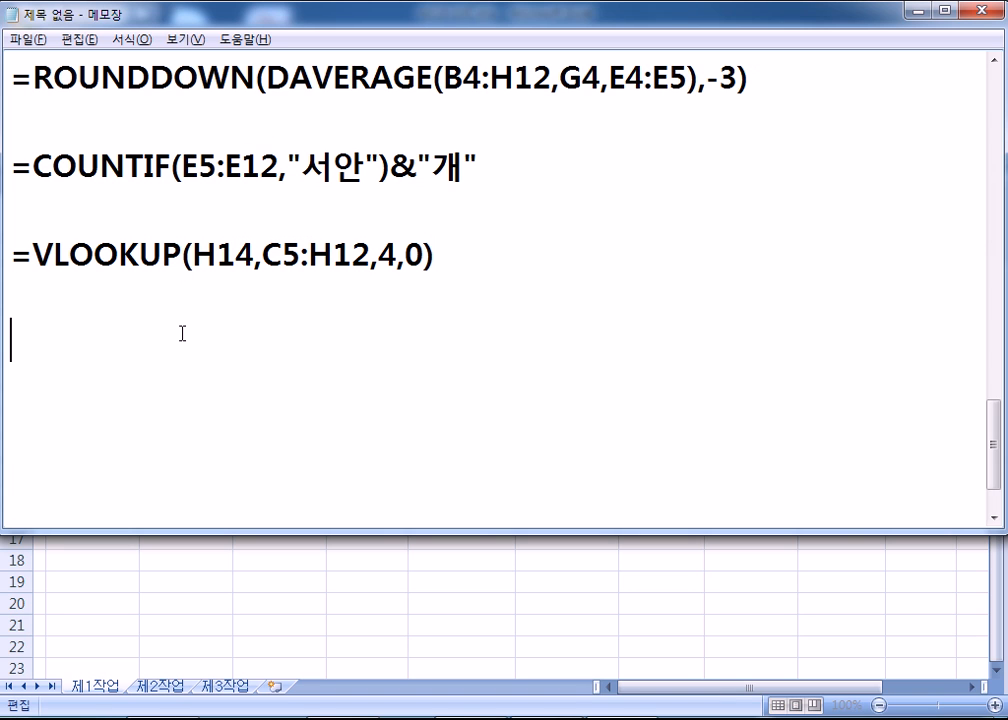
Back in Excel, create a formula-based conditional formatting rule for B5:J12 on 제1작업 with the condition =$G5>=150000
key(alt+Tab)
key(ctrl+Return)
drag(85, 252, 822, 420)
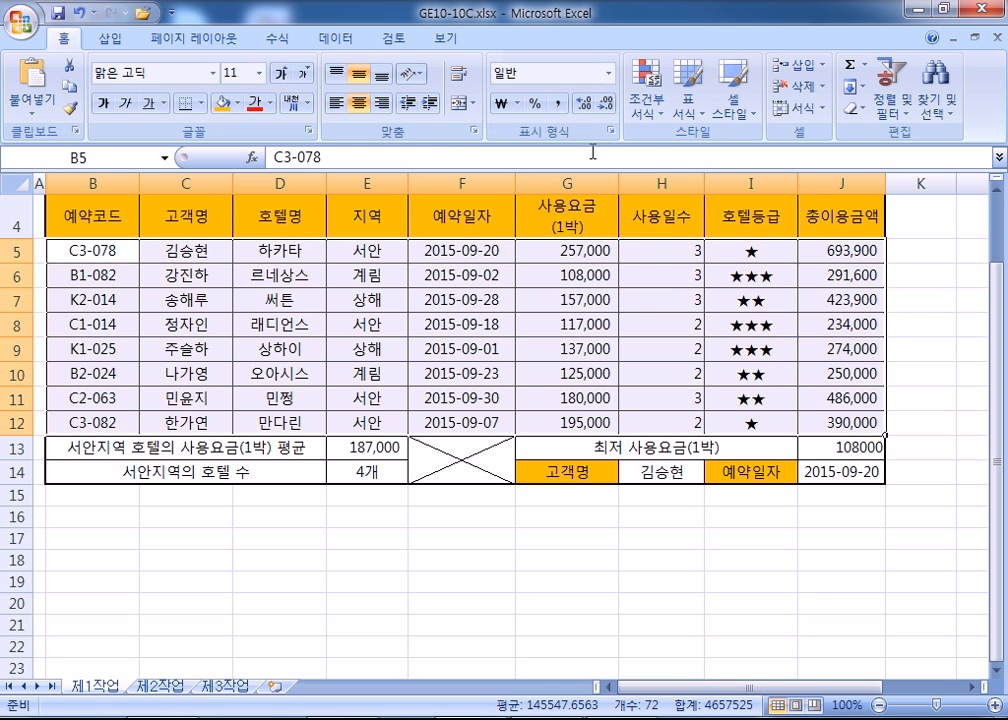
click(650, 105)
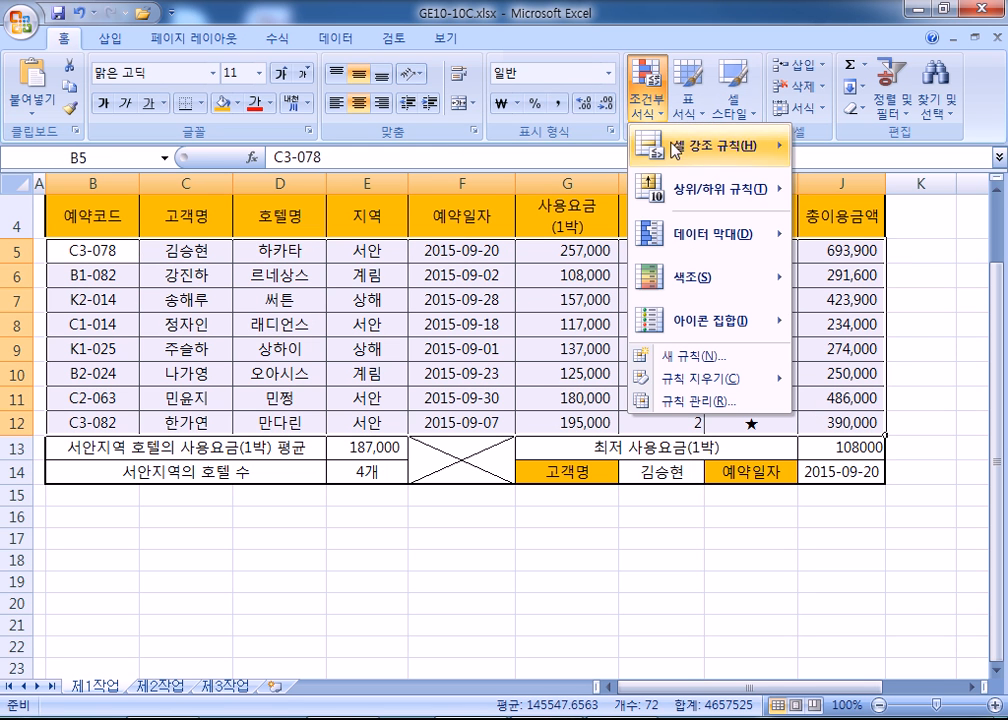
click(699, 362)
click(700, 178)
drag(700, 50, 215, 87)
click(272, 295)
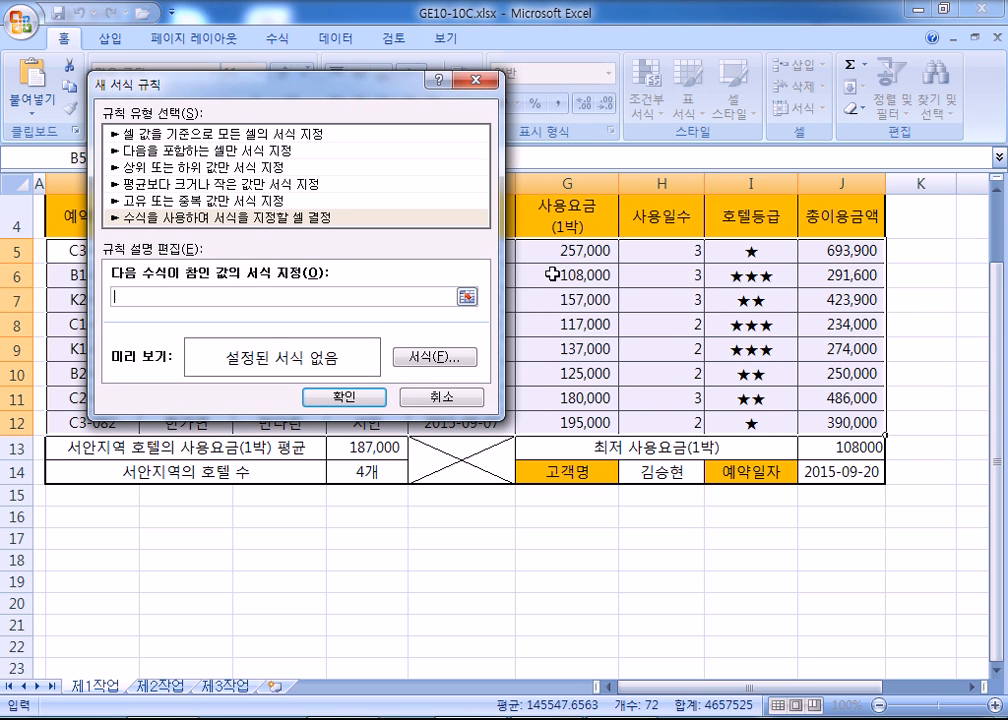
click(575, 251)
key(F4)
key(F4)
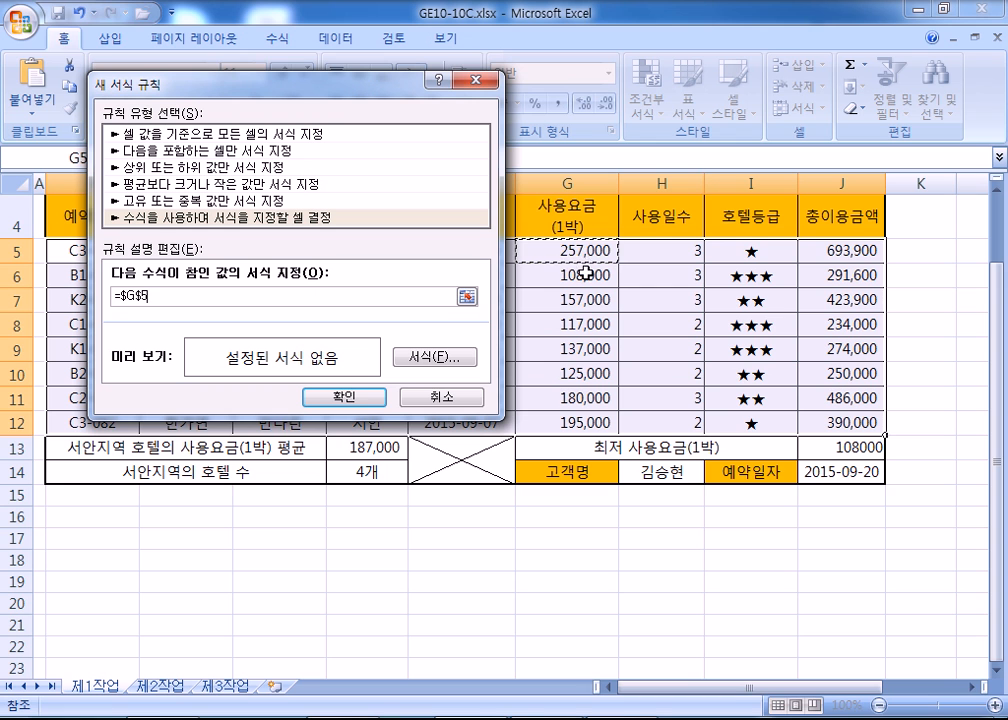
text(>=150000)
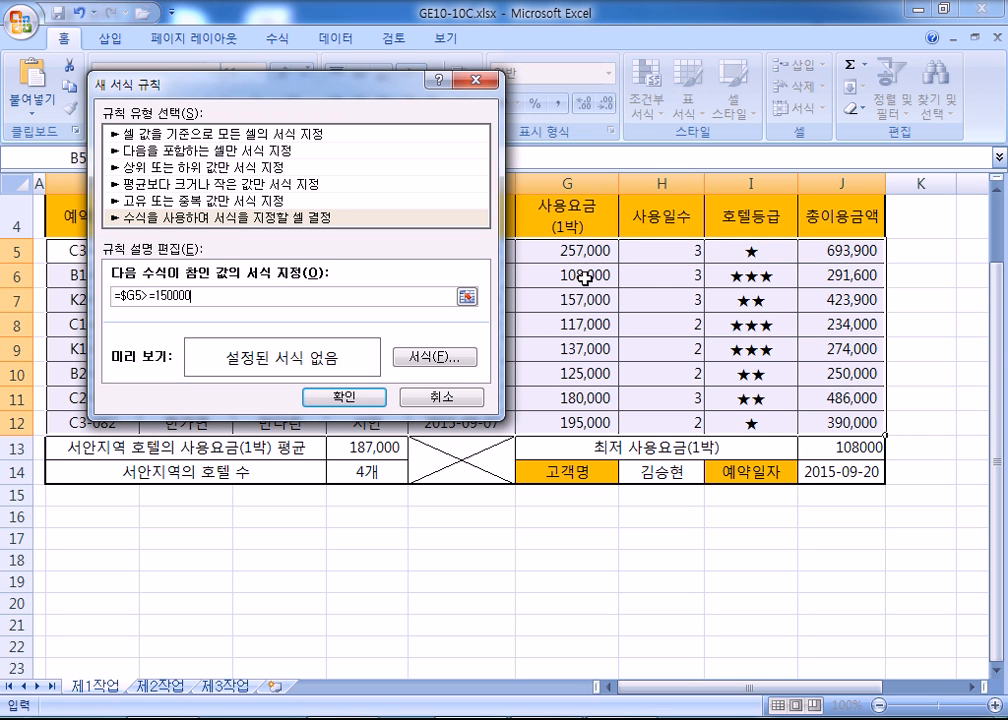
Set the rule's font colour to the standard blue and apply it to the reservation rows
click(436, 356)
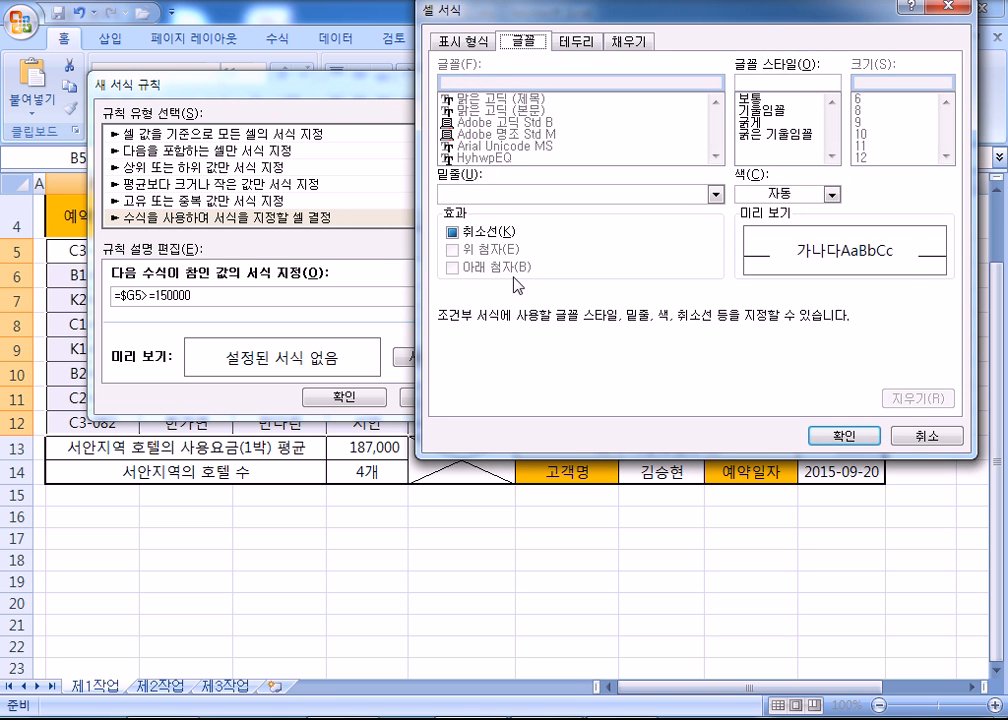
click(785, 195)
click(861, 368)
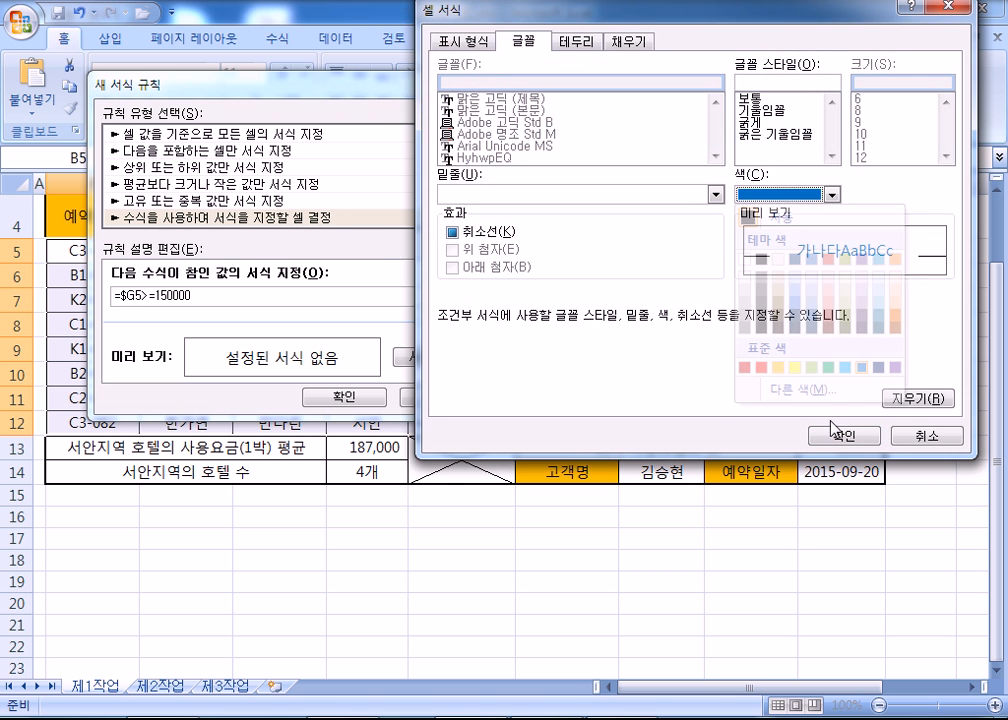
click(836, 432)
click(343, 398)
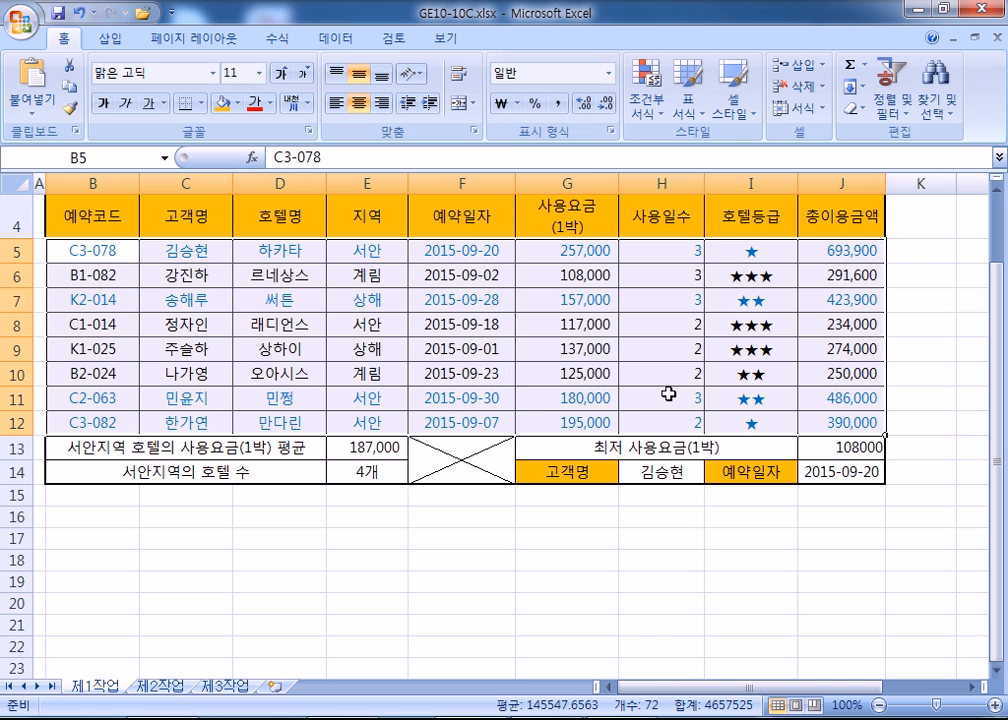
click(352, 348)
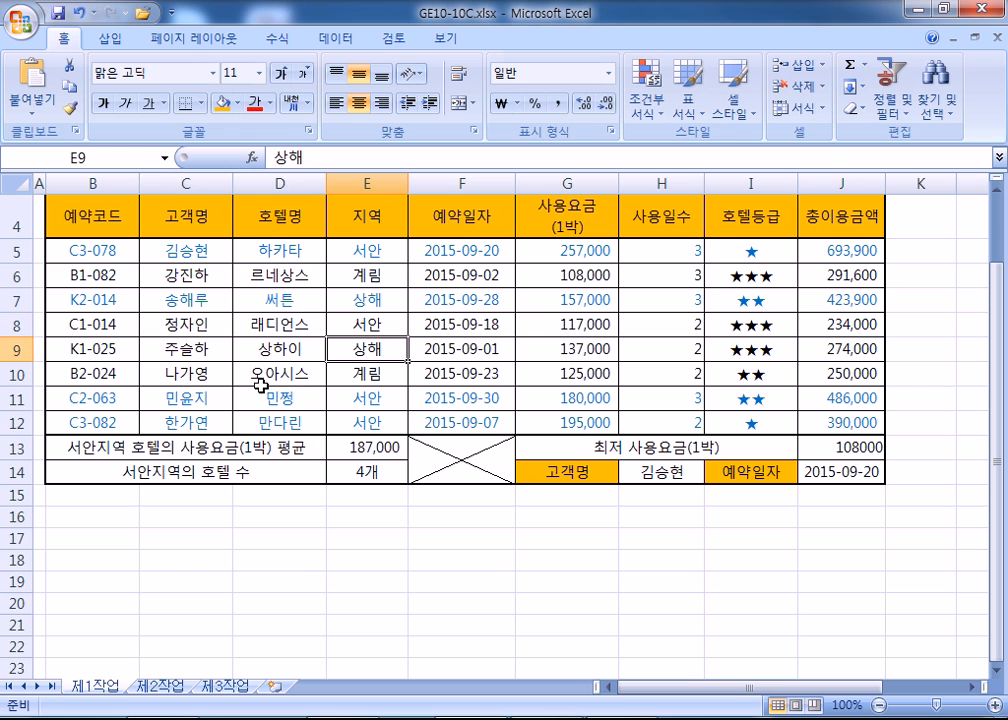
scroll(260, 384, up, 1)
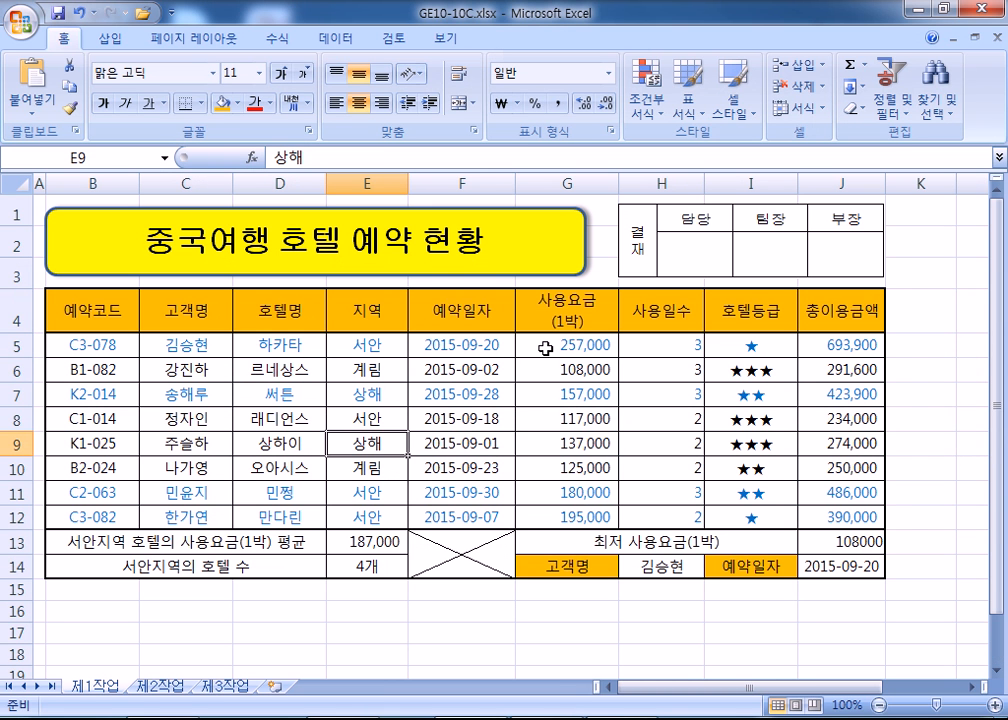
click(550, 349)
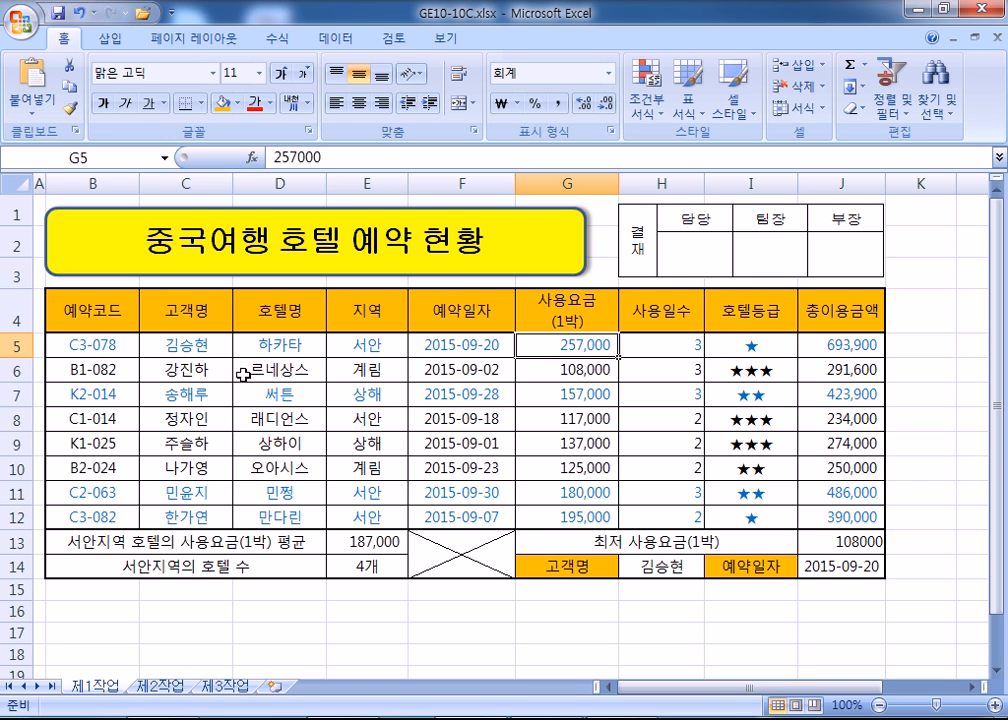
Copy B4:H12 from 제1작업 and paste only its column widths onto 제2작업, starting at column B
click(157, 686)
click(93, 686)
drag(100, 318, 666, 517)
key(ctrl+c)
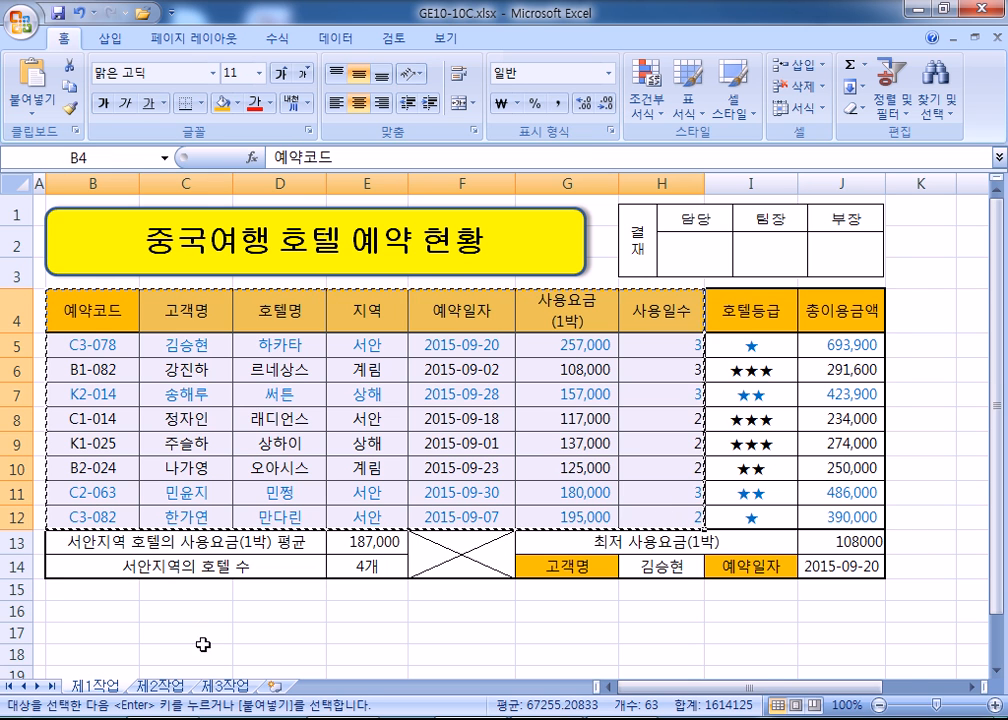
click(160, 686)
right_click(84, 183)
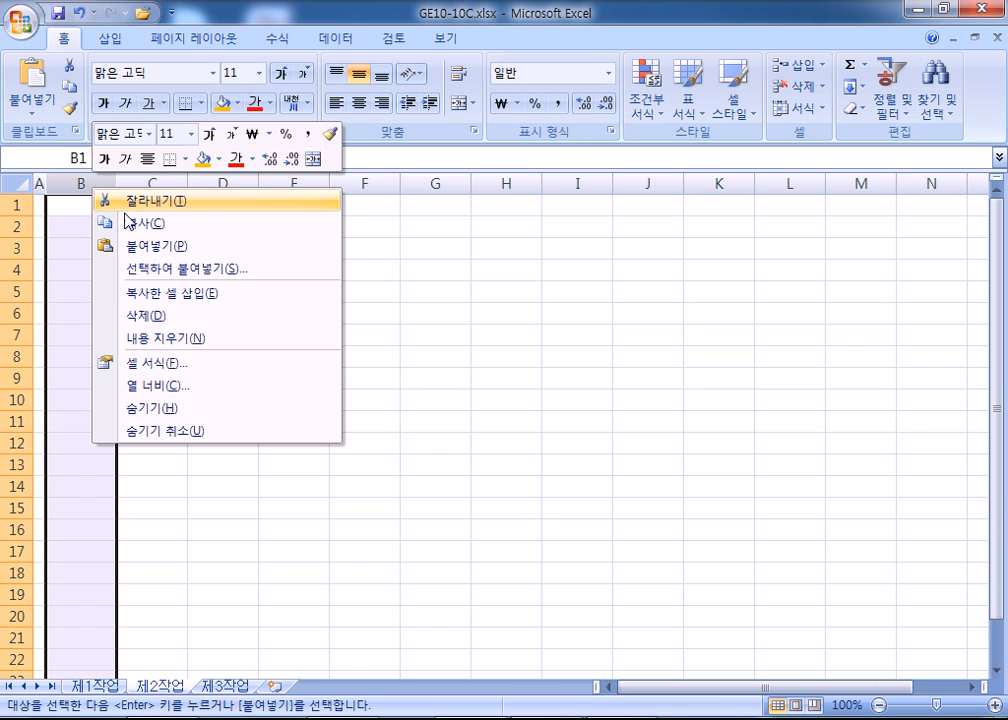
click(178, 270)
click(202, 197)
click(242, 397)
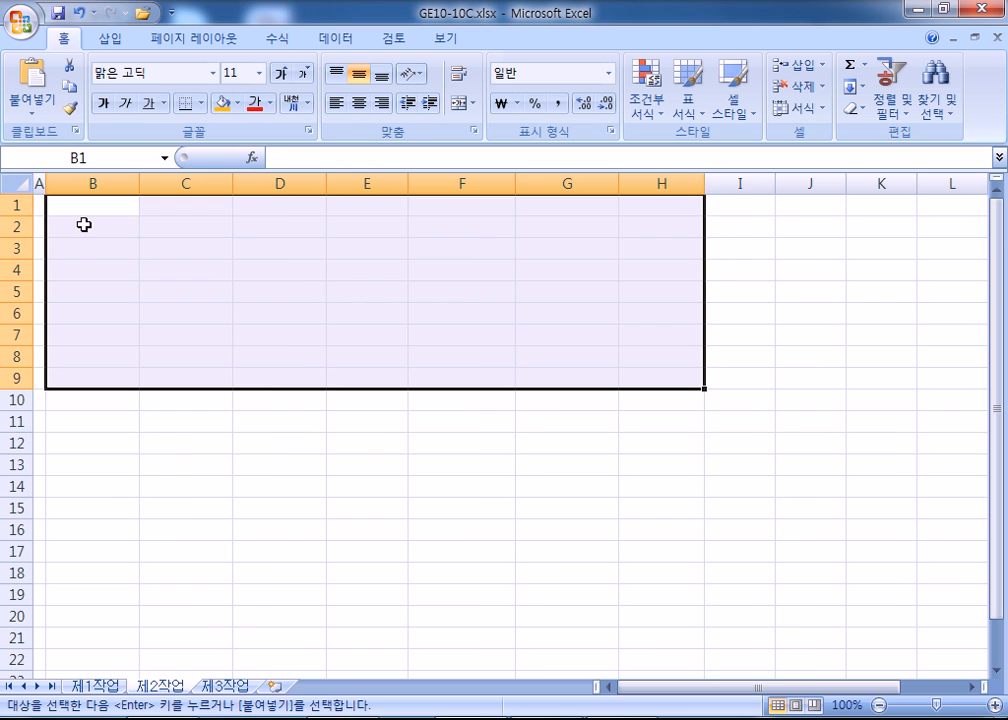
Paste the copied reservation table into 제2작업 starting at B2
click(84, 224)
key(ctrl+v)
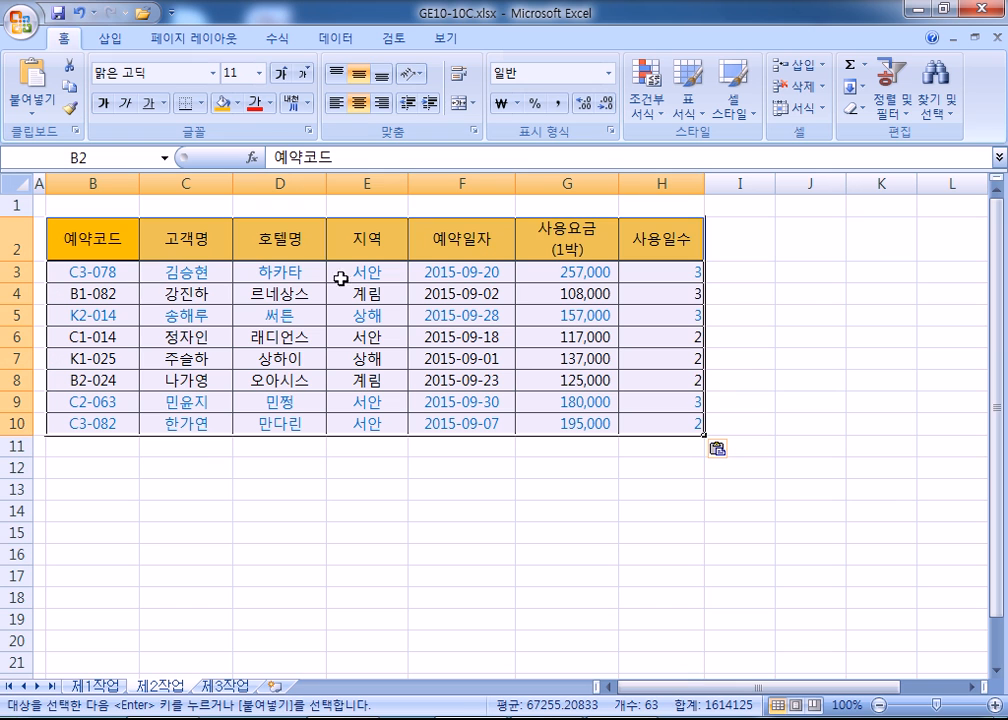
click(294, 380)
Copy the 지역 header and one 계림 cell to B13:B14 as the first filter criterion
click(360, 238)
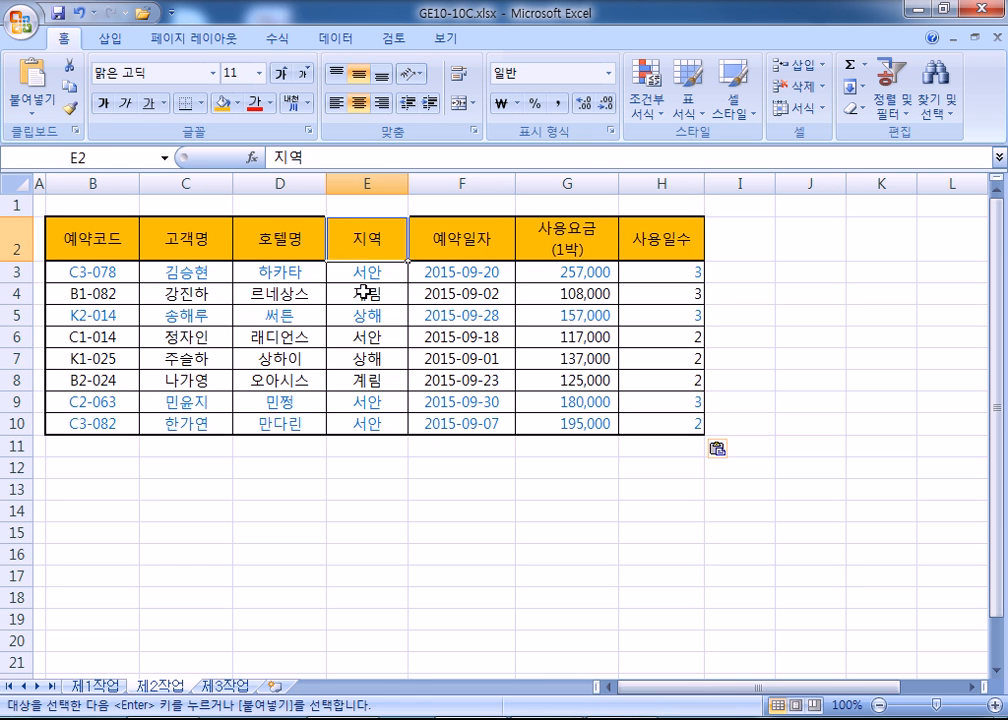
ctrl+click(362, 292)
key(ctrl+c)
click(85, 482)
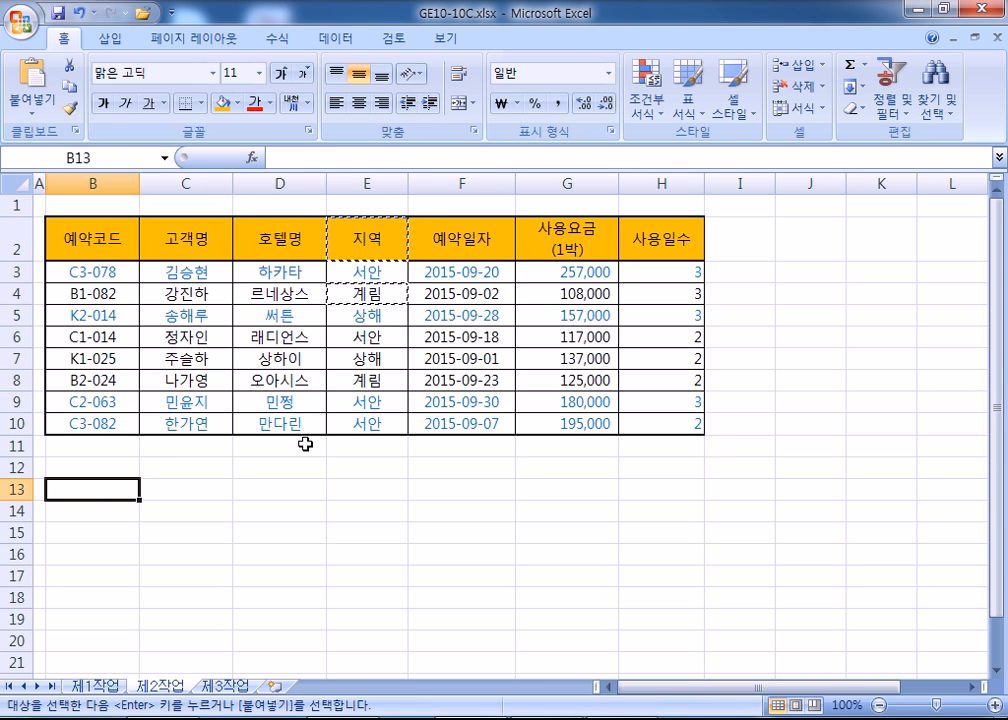
key(ctrl+v)
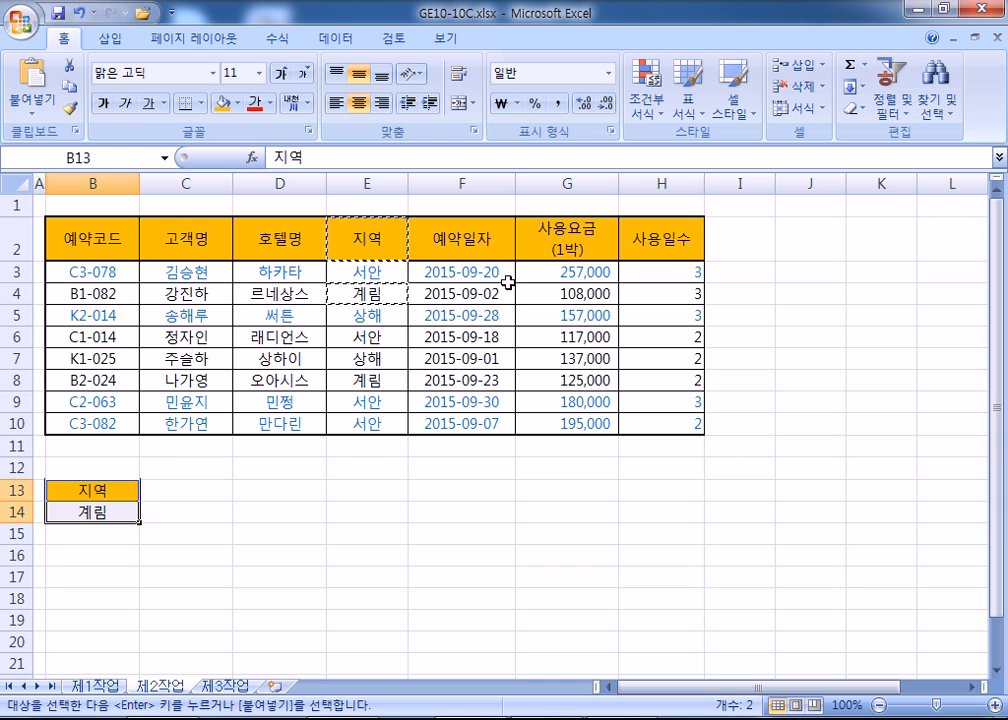
Copy the 사용요금(1박) header to C13 and enter >=200000 in C15 as the OR criterion
click(538, 240)
key(ctrl+c)
click(182, 490)
key(ctrl+v)
click(165, 540)
click(175, 556)
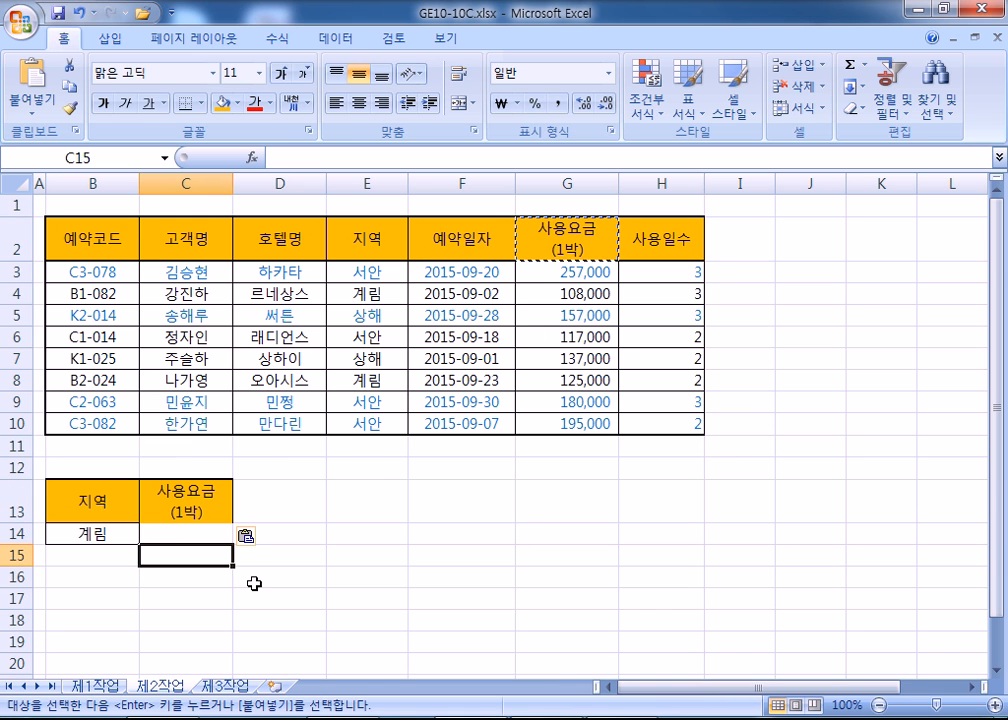
text(>=)
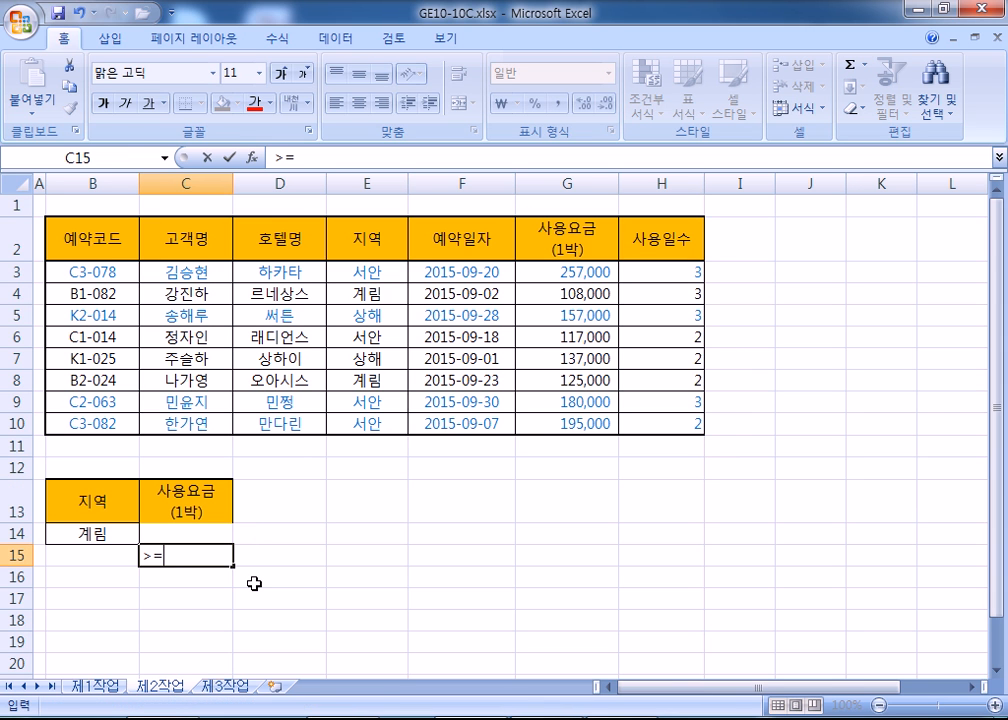
text(200000)
key(Return)
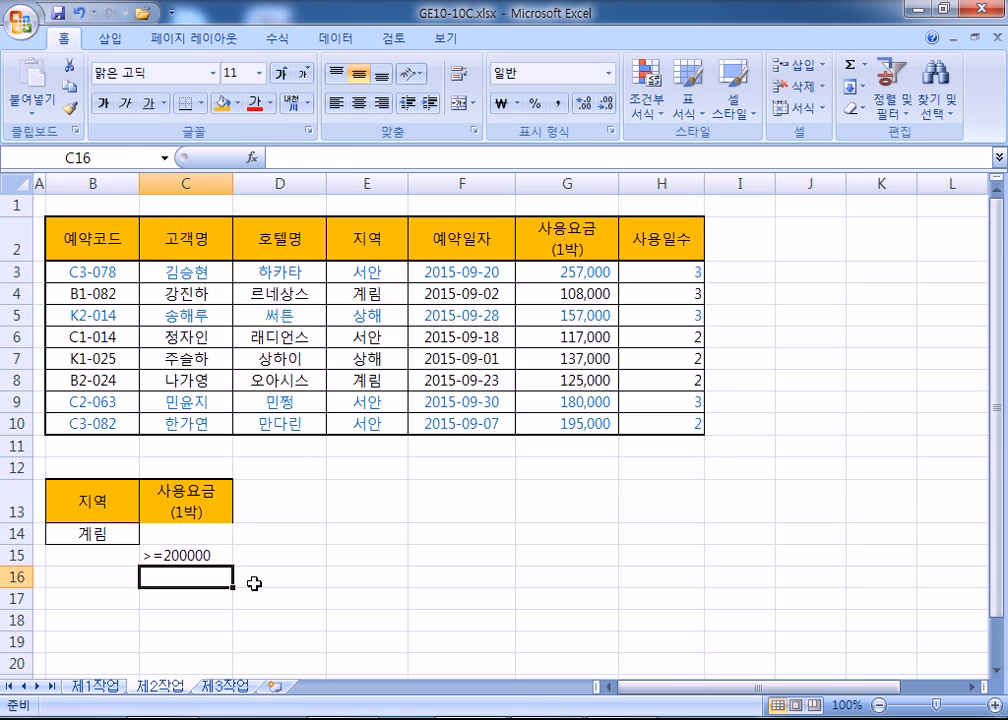
click(148, 553)
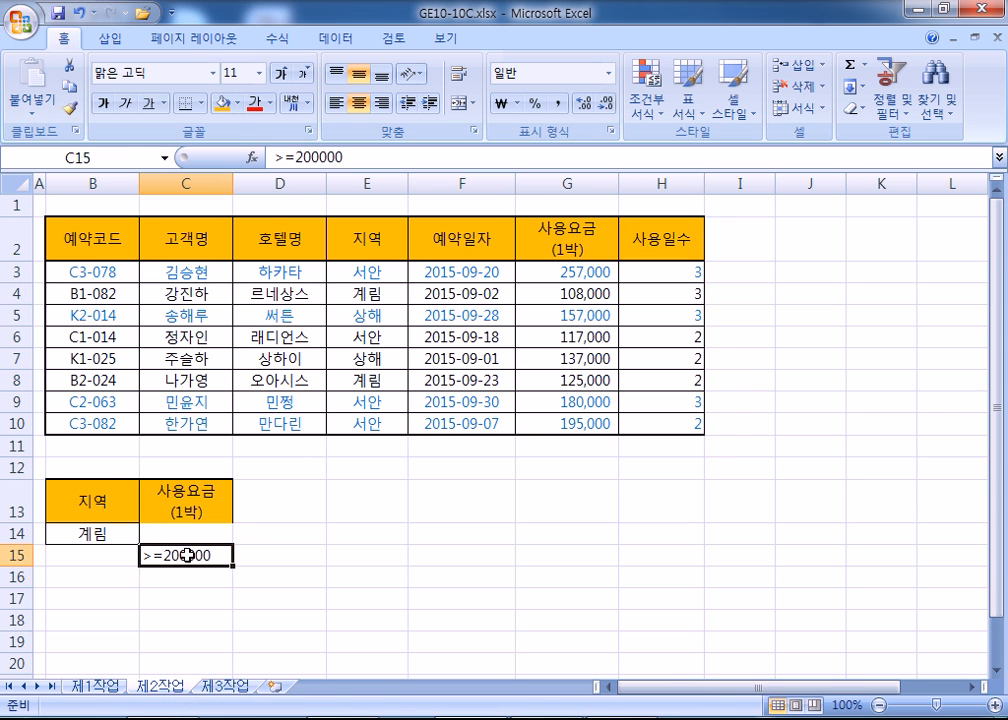
Run an advanced filter on B2:H10 with criteria B13:C15, copying the matching records to B18
scroll(340, 466, down, 1)
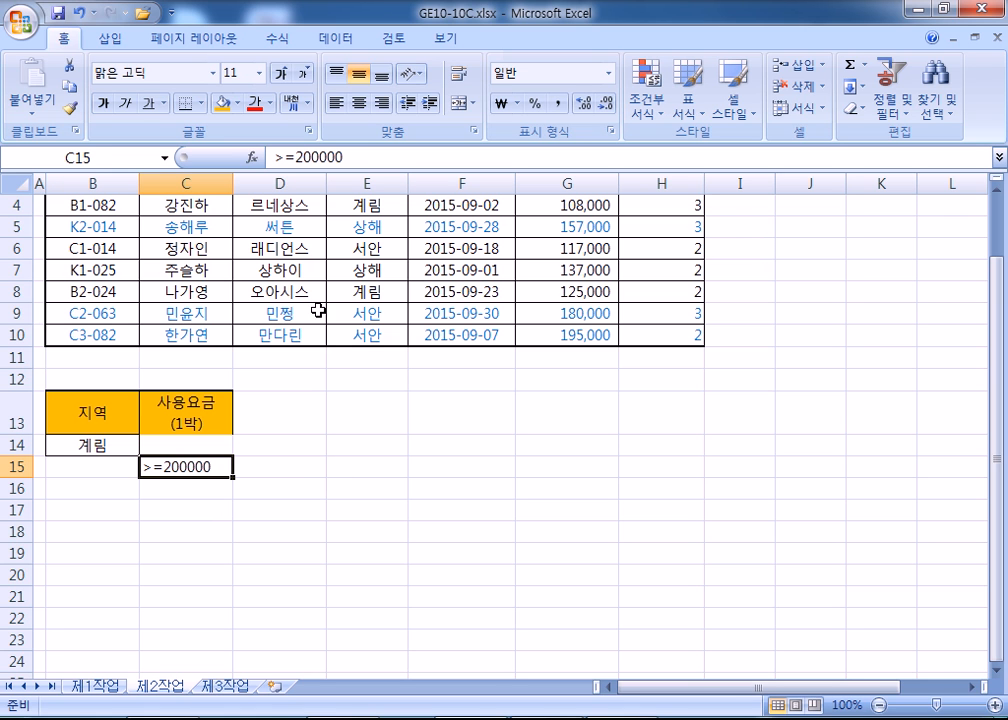
click(255, 292)
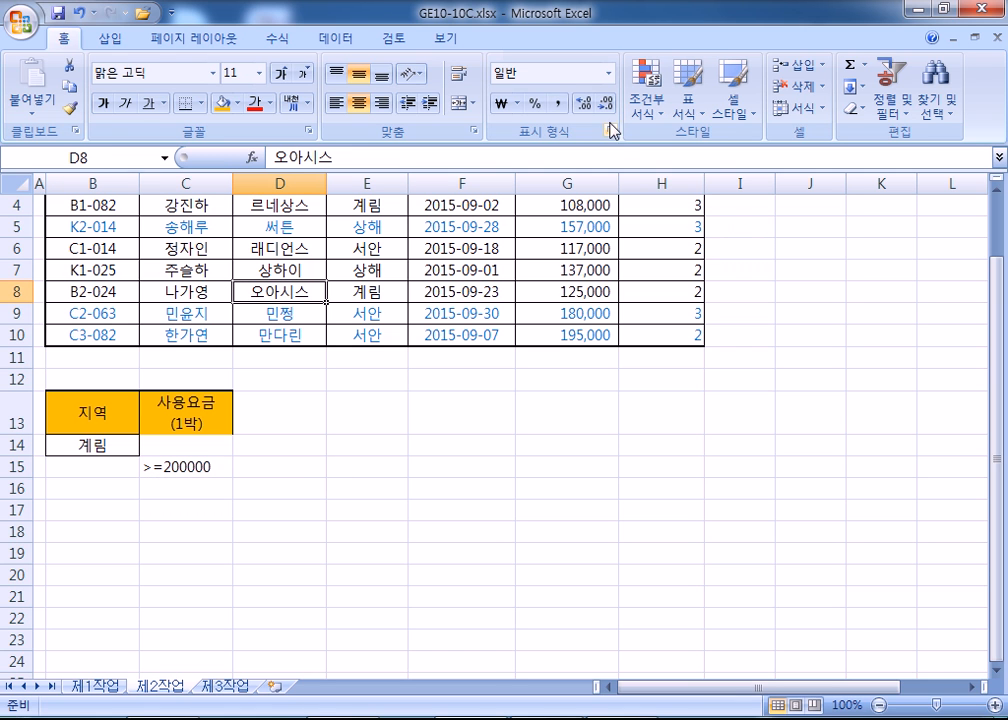
click(336, 40)
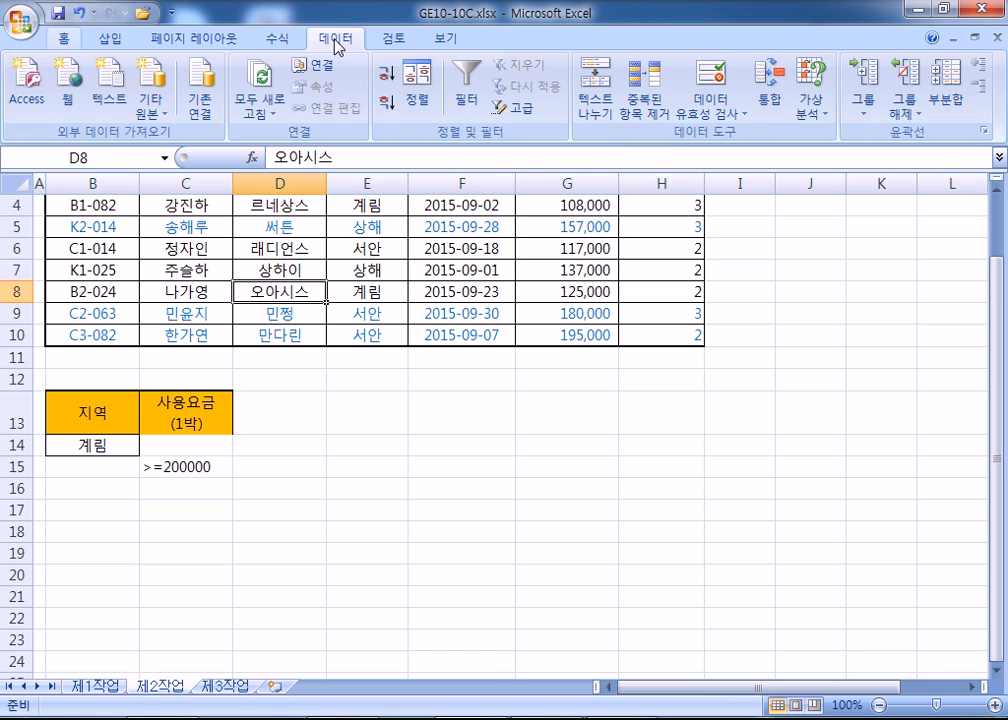
click(513, 107)
click(237, 203)
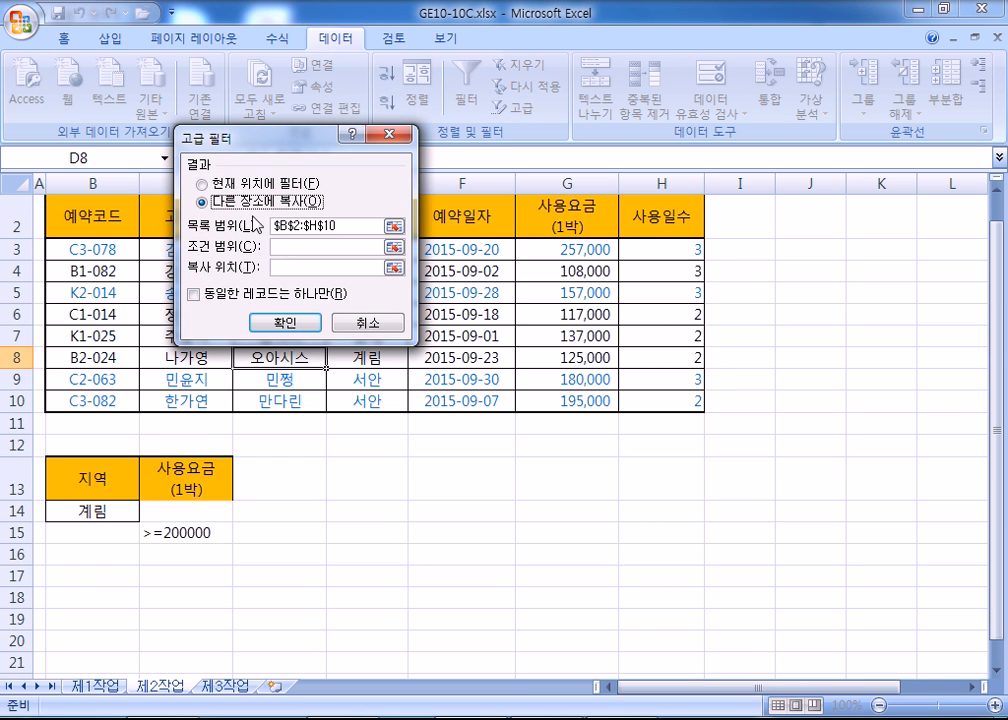
click(296, 247)
scroll(117, 321, down, 3)
drag(90, 258, 162, 314)
click(301, 268)
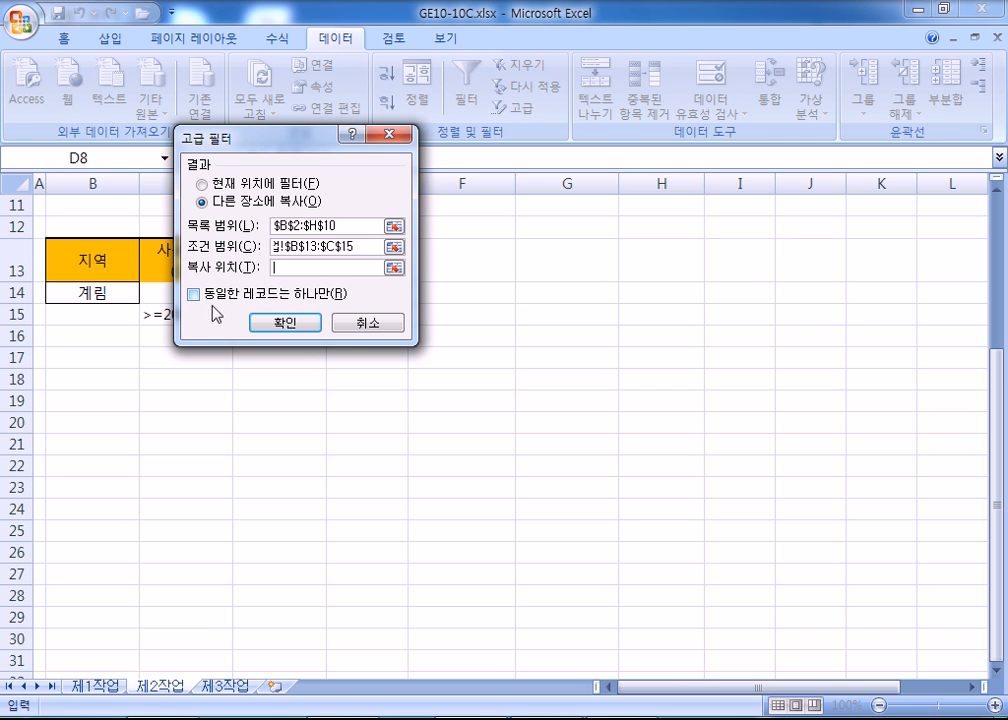
click(83, 381)
click(308, 325)
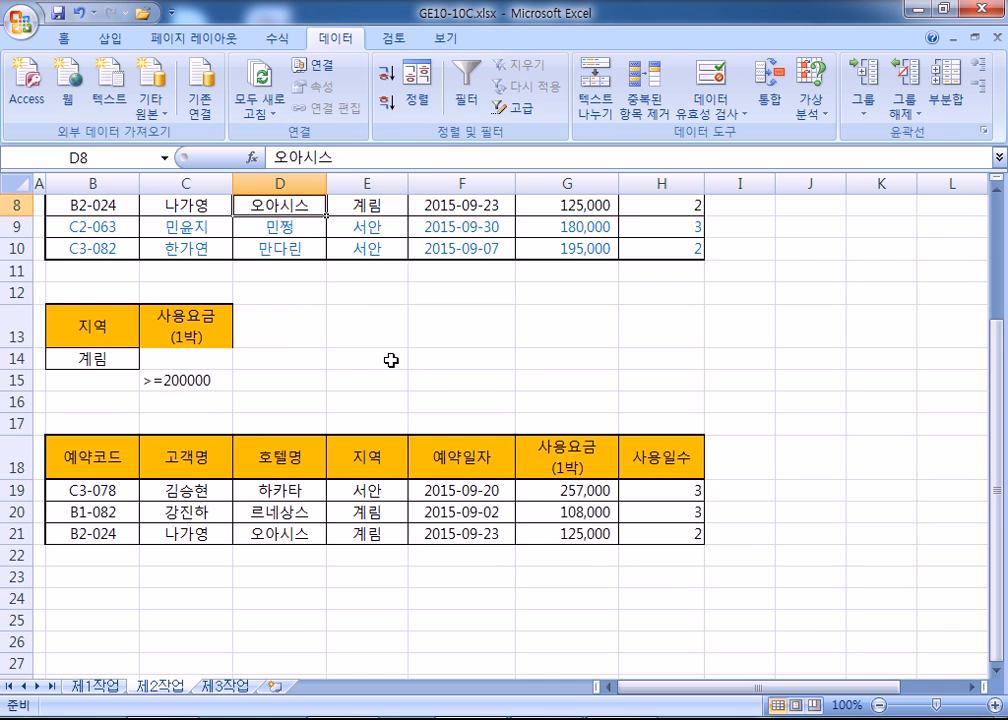
Remove the fill colour from the filtered results in B18:H21
scroll(365, 352, down, 2)
drag(81, 300, 651, 376)
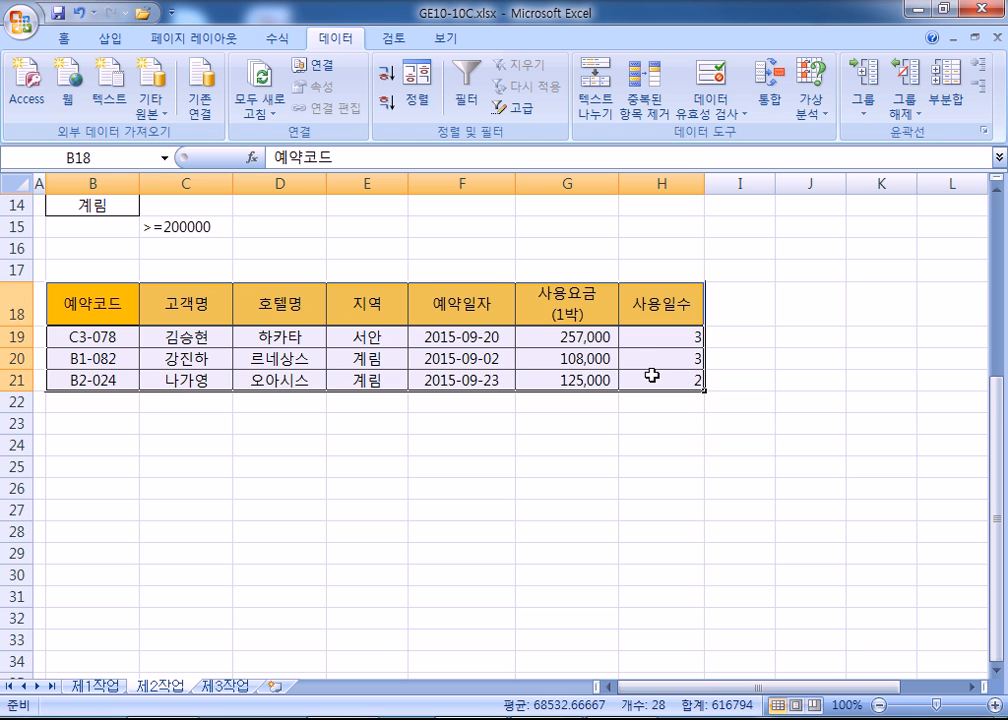
click(64, 38)
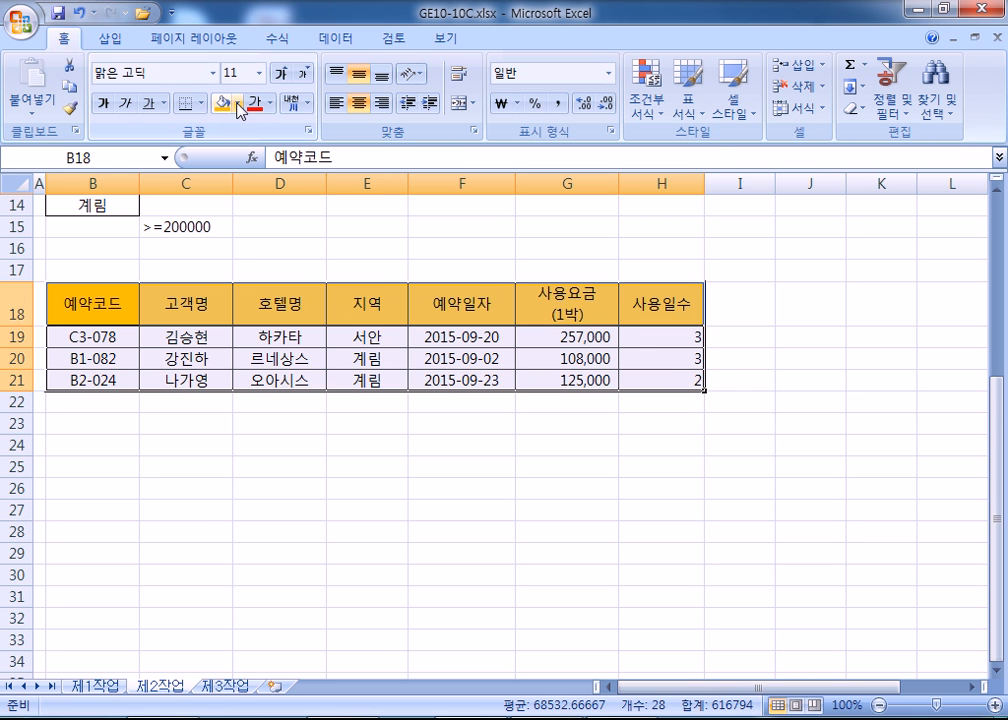
click(238, 105)
click(262, 280)
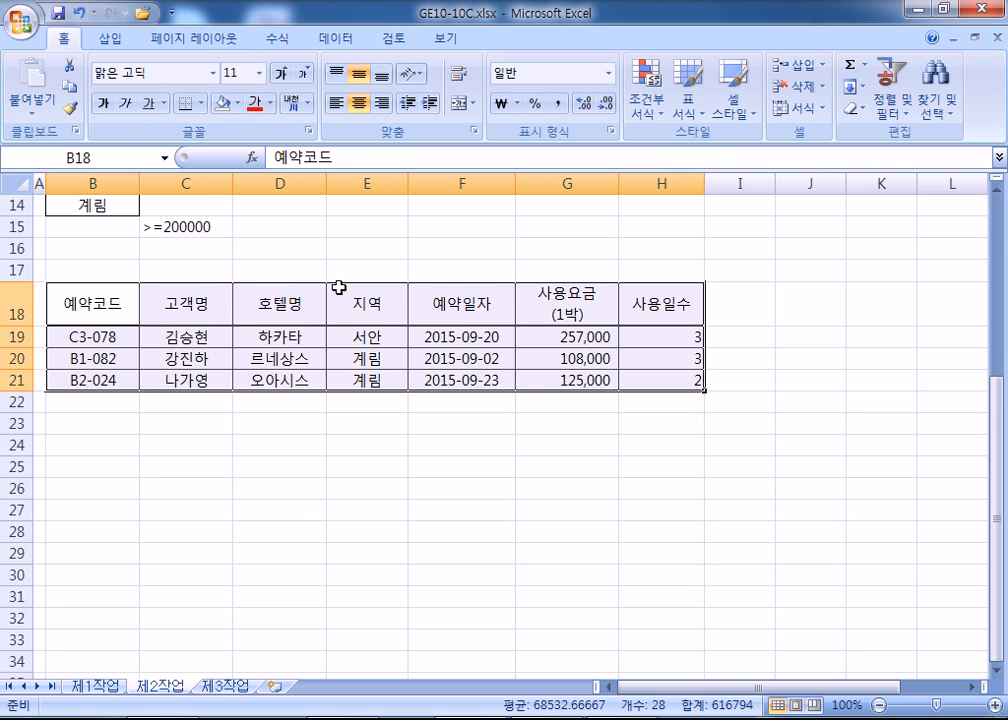
Format B18:H21 as a table with headers, using the light (밝게) style with a solid blue header row
click(690, 113)
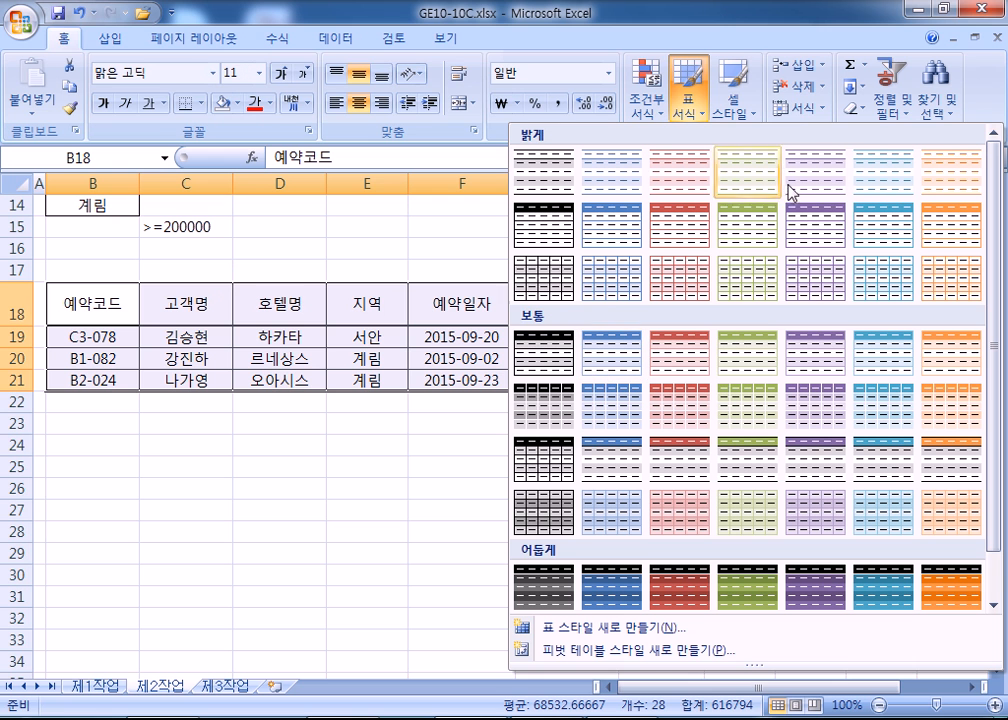
click(617, 238)
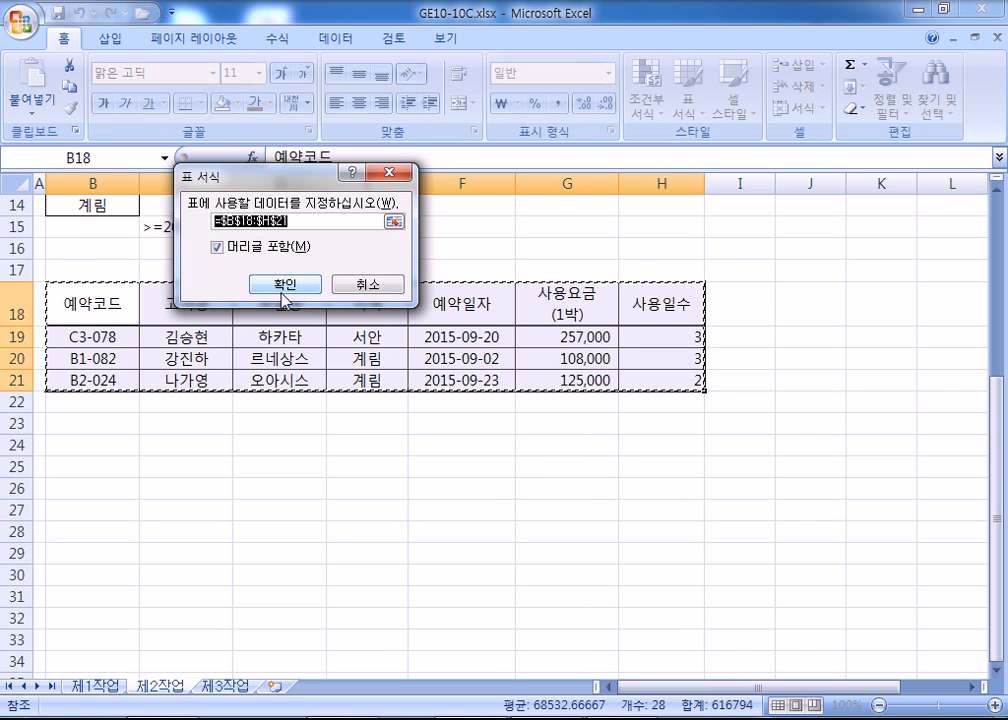
click(322, 292)
click(217, 476)
drag(217, 476, 217, 490)
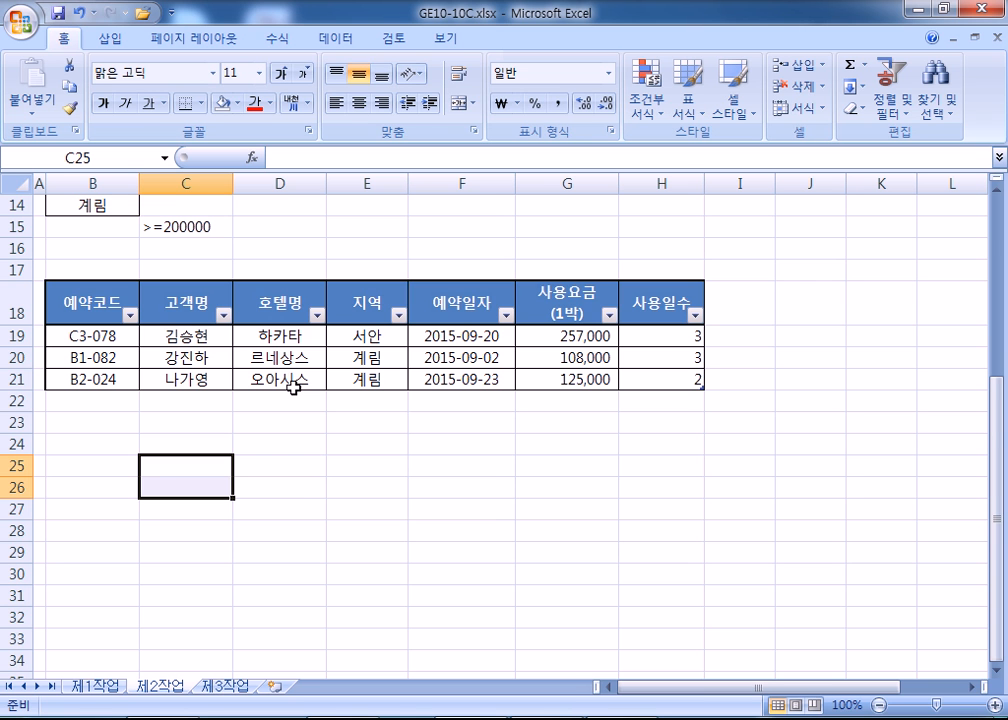
scroll(293, 388, up, 2)
scroll(292, 389, up, 2)
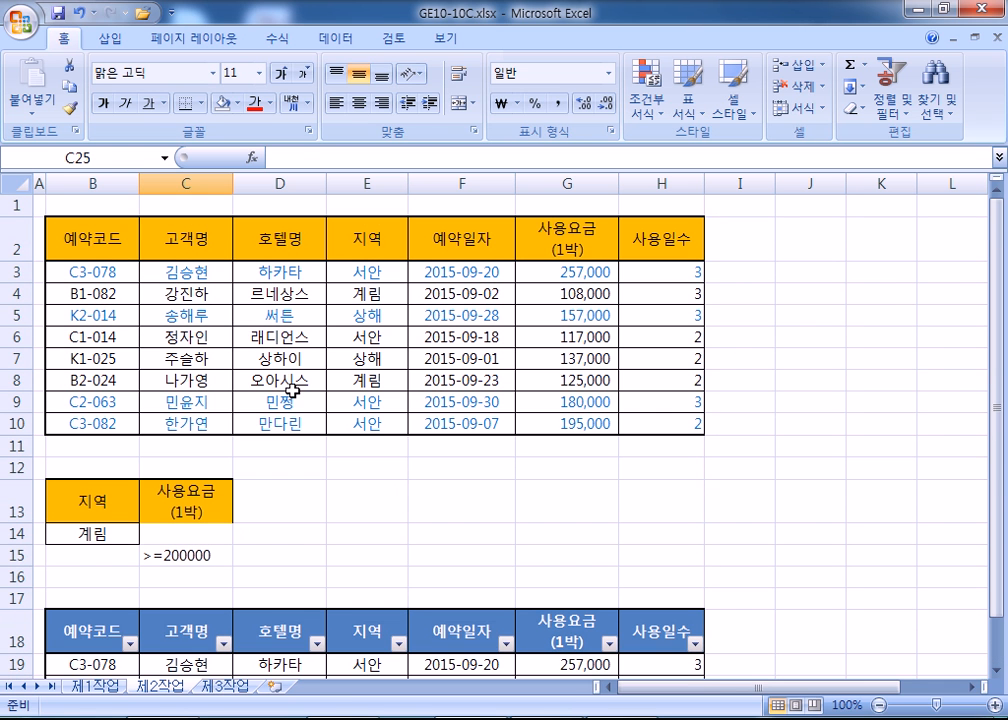
Create a pivot table from 제1작업!$B$4:$H$12 in the existing worksheet at 제3작업!$B$2
click(293, 388)
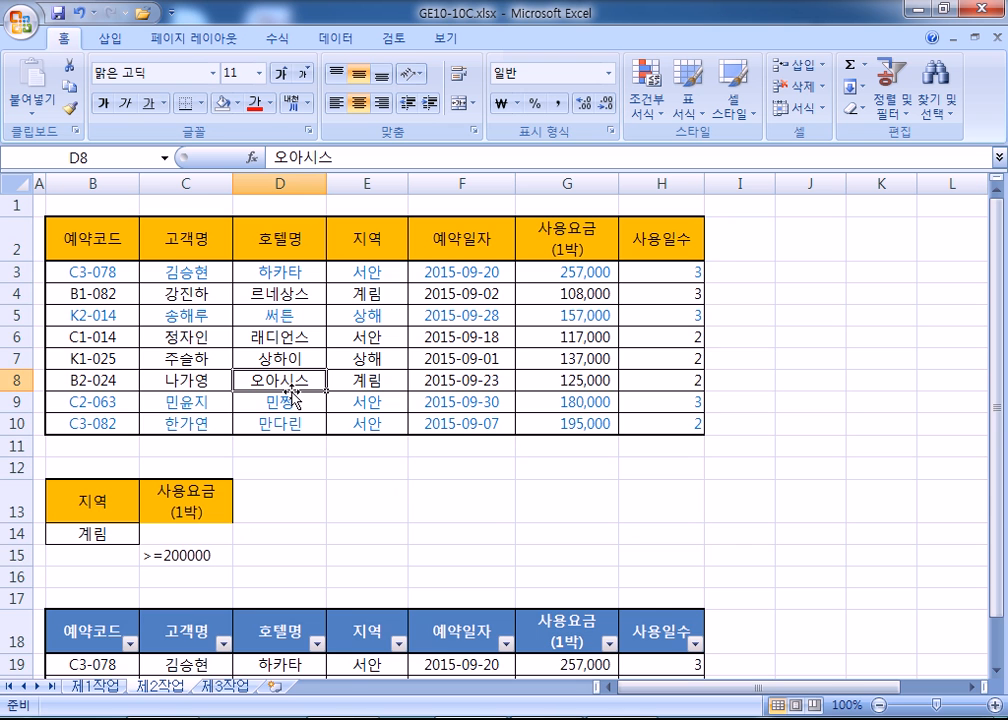
scroll(292, 389, down, 3)
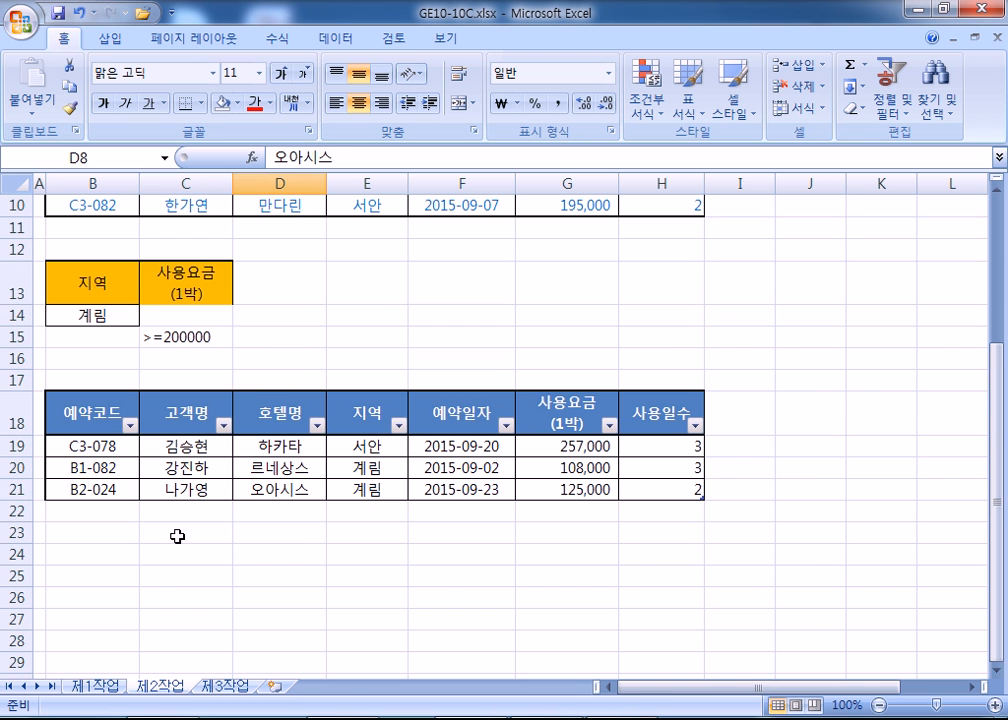
click(96, 686)
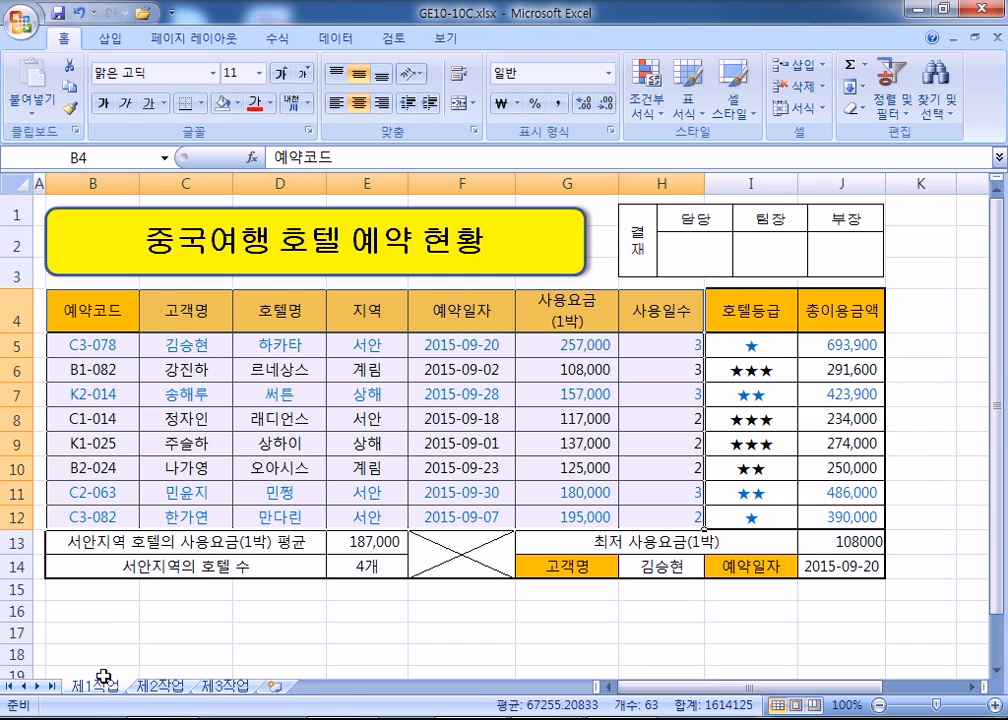
click(104, 38)
click(30, 80)
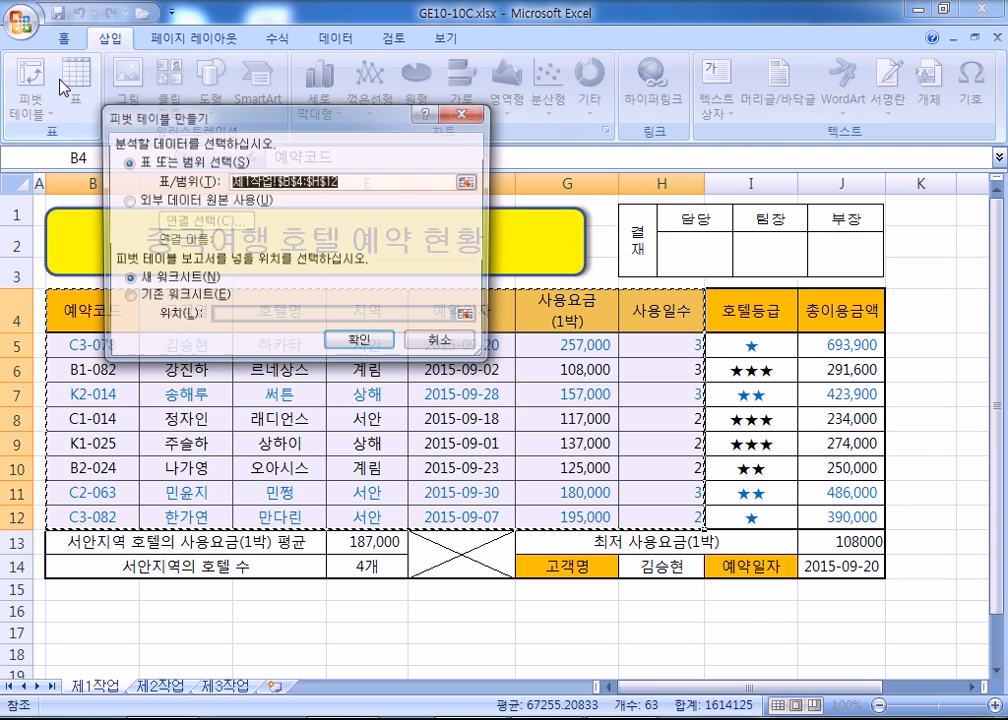
click(184, 303)
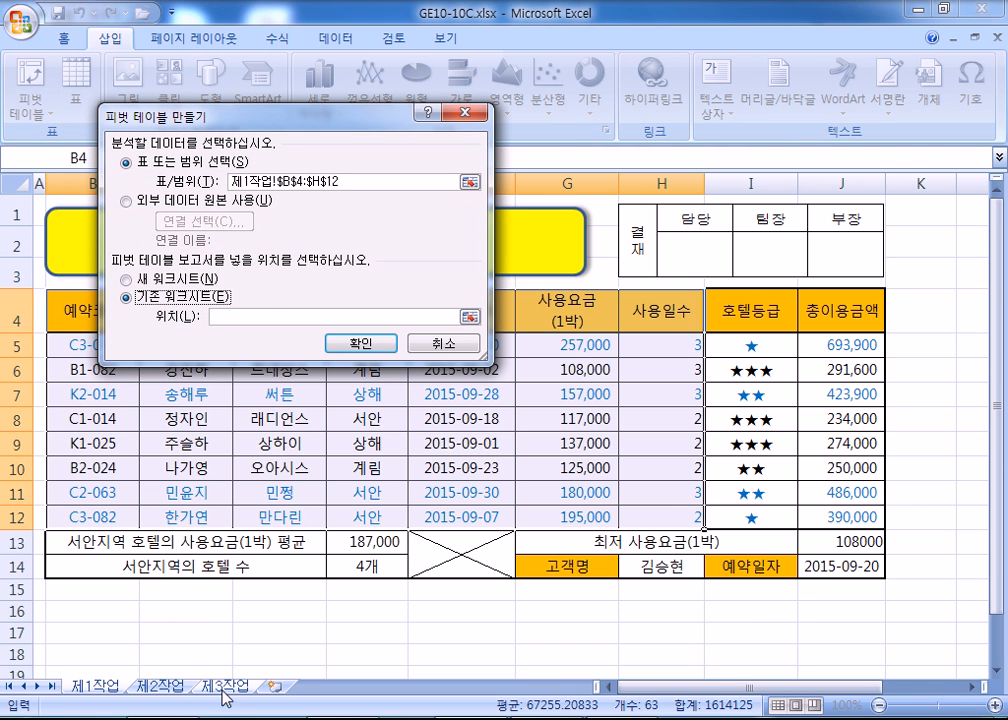
click(224, 686)
click(74, 226)
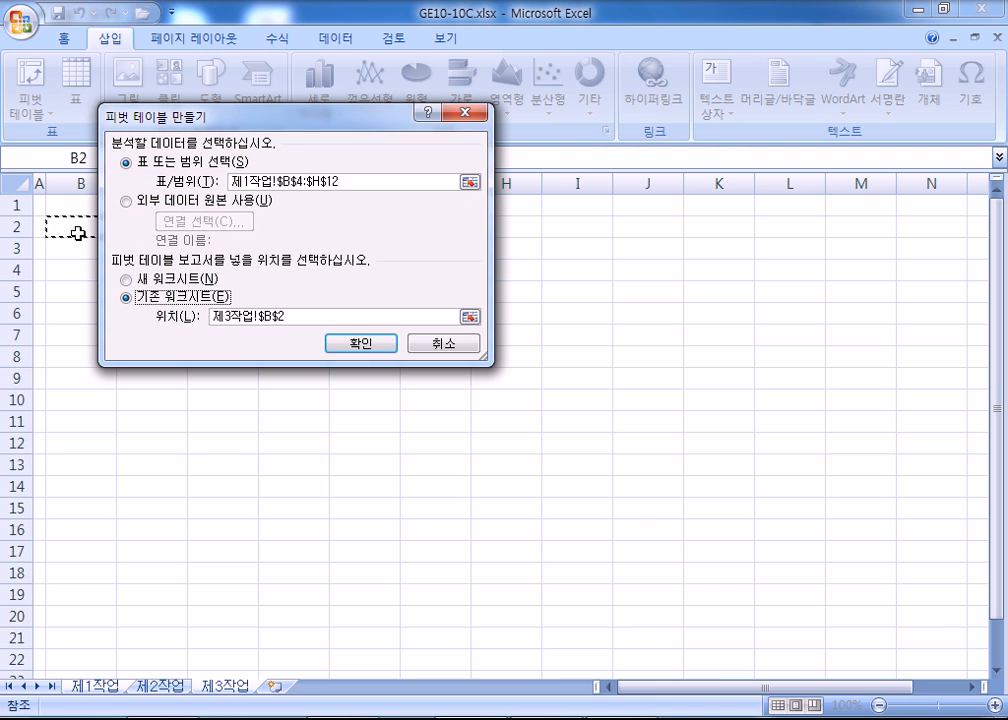
click(360, 353)
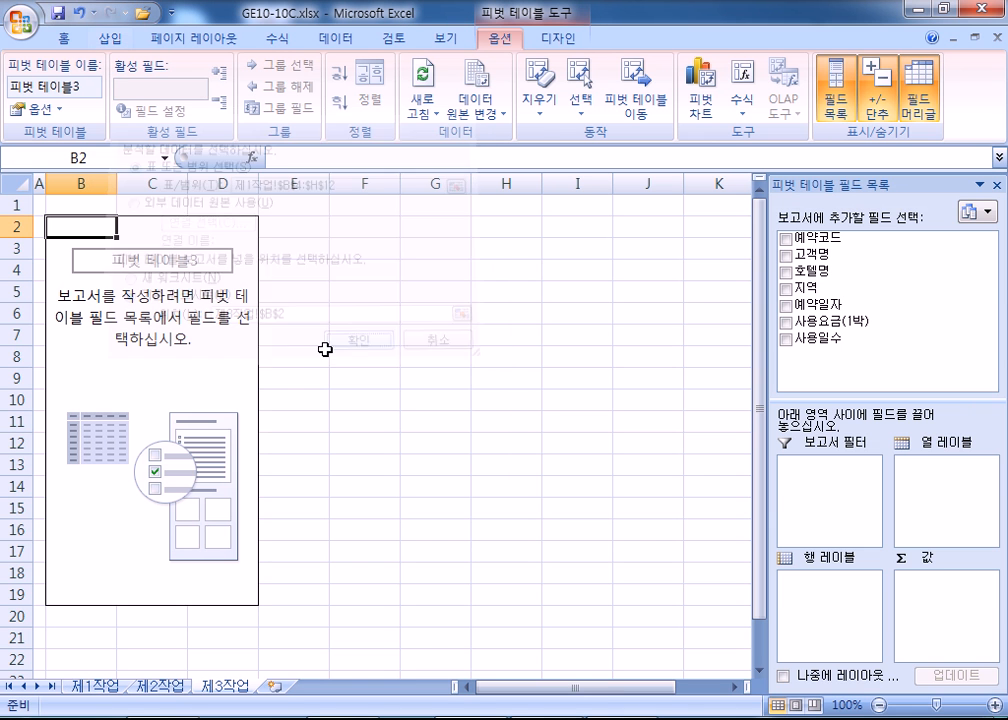
Lay out the pivot table with 지역 as columns, 예약일자 as rows, and 고객명 and 사용요금(1박) as values
drag(890, 180, 567, 100)
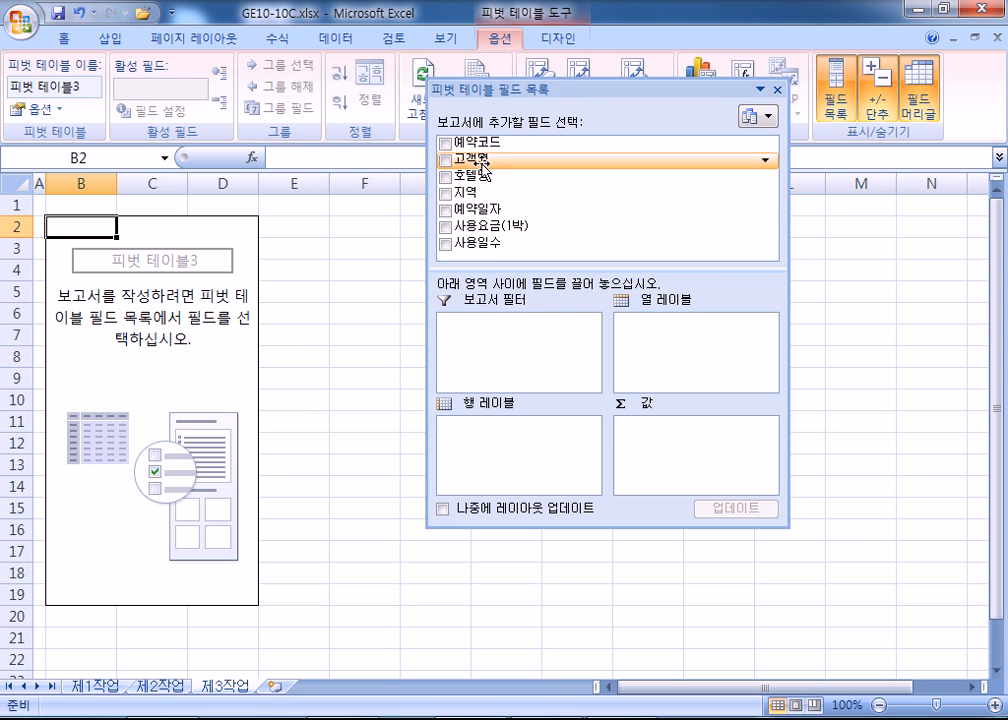
drag(462, 192, 701, 365)
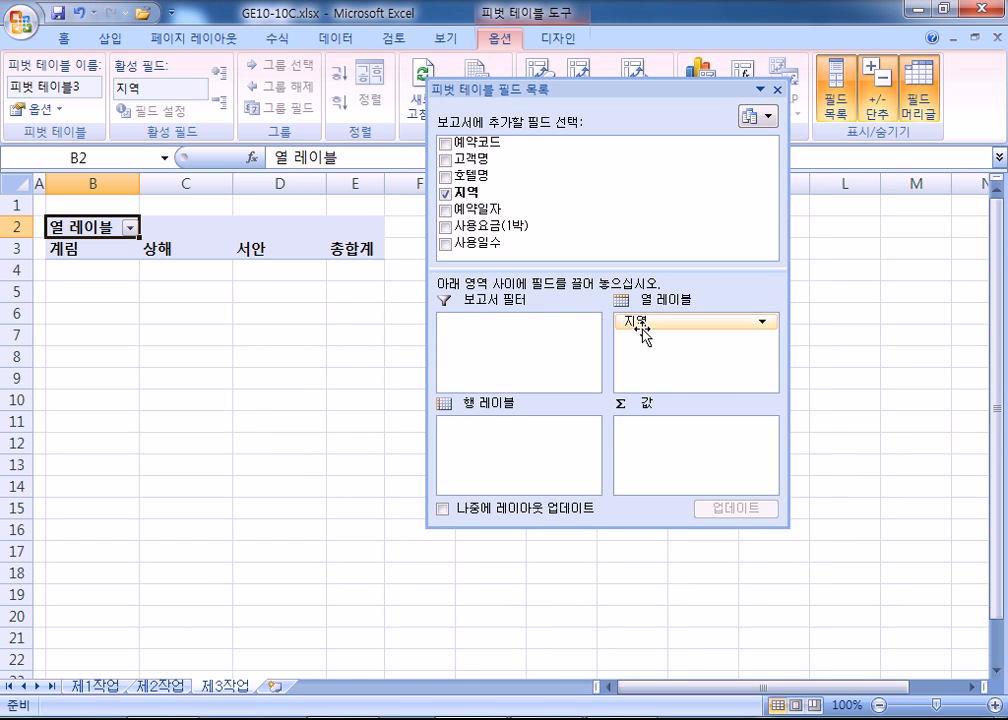
drag(465, 209, 502, 463)
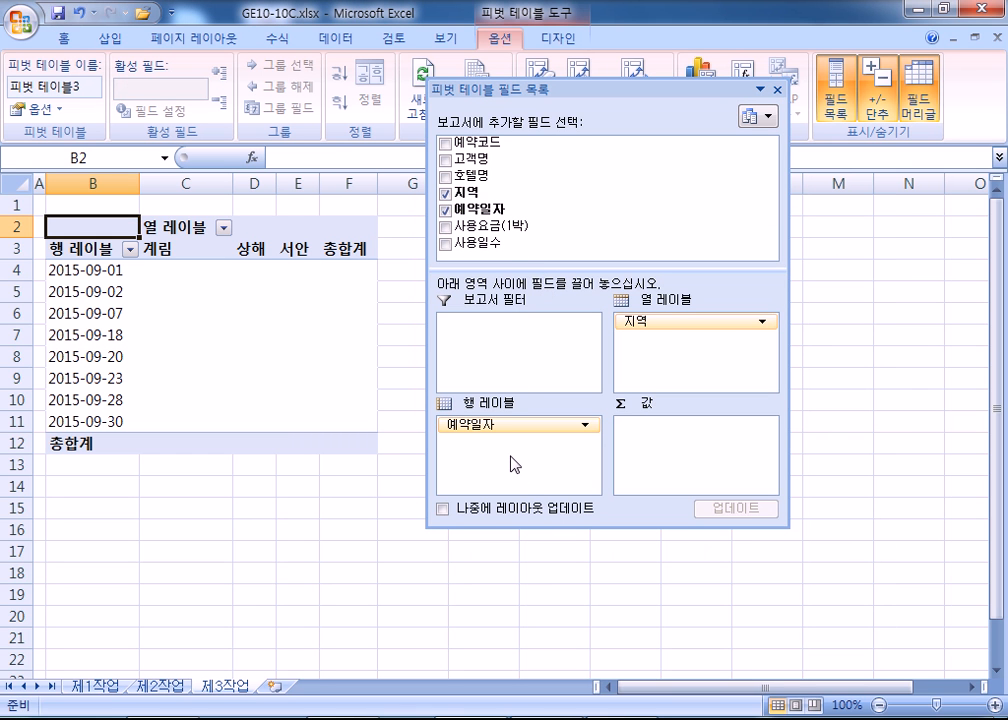
drag(458, 159, 662, 456)
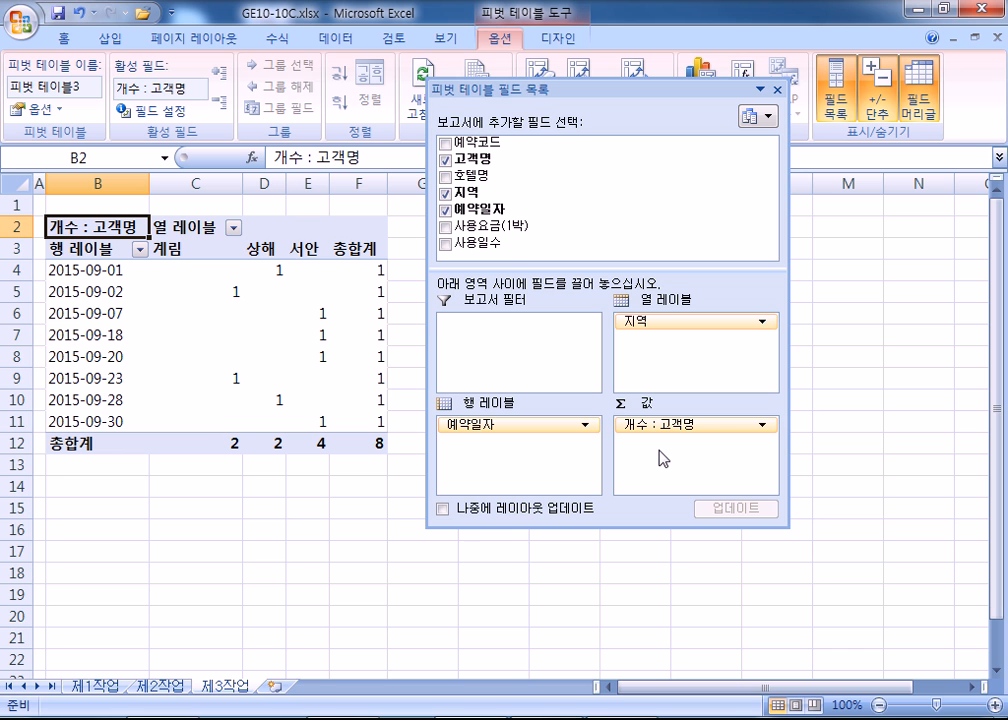
drag(535, 226, 650, 477)
Summarize the pivot table's 사용요금(1박) value field by average (평균)
drag(546, 82, 746, 242)
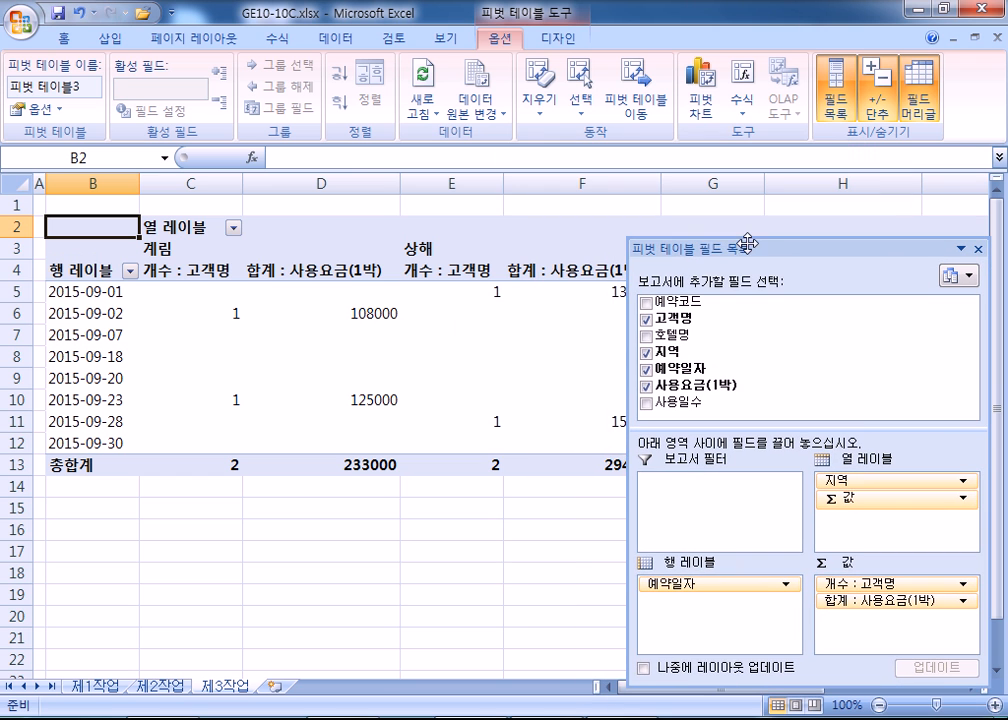
double_click(306, 273)
click(346, 153)
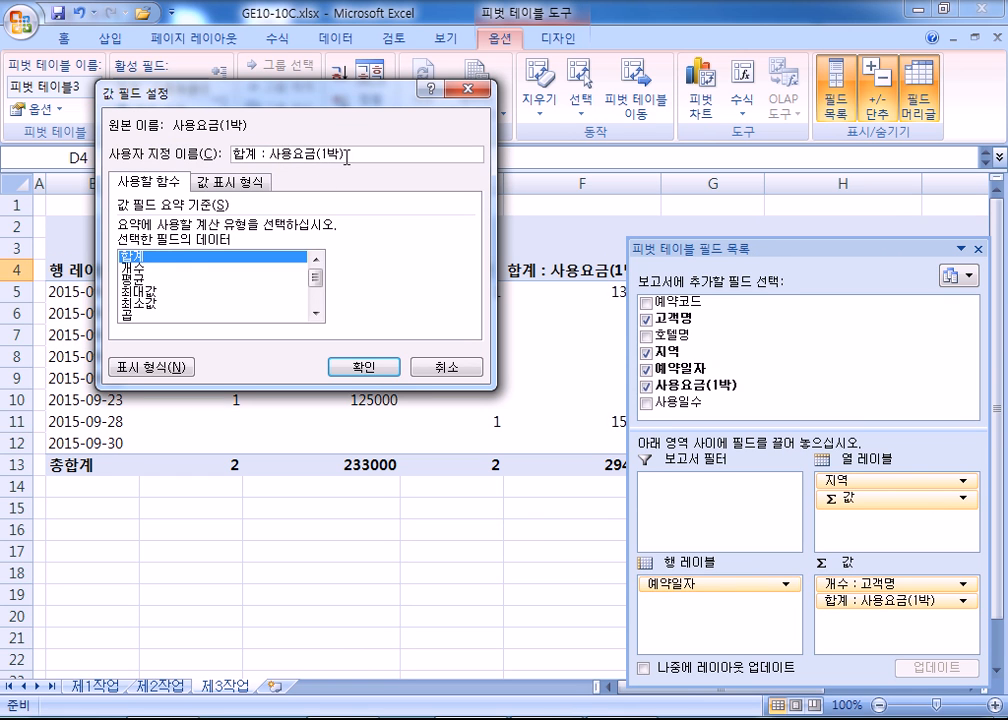
click(145, 280)
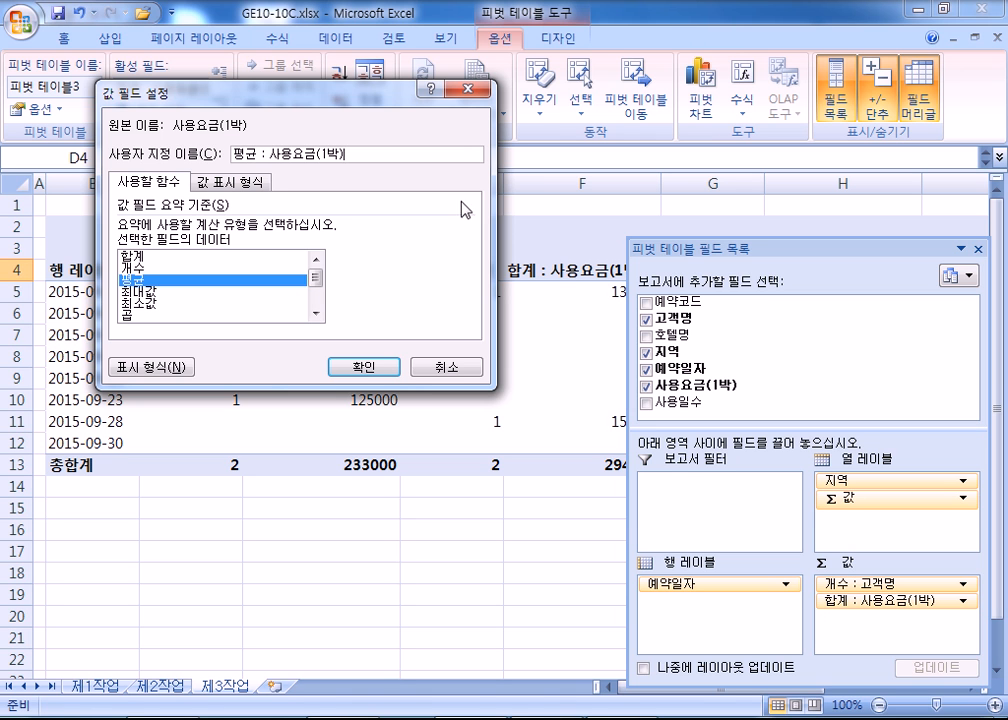
click(363, 367)
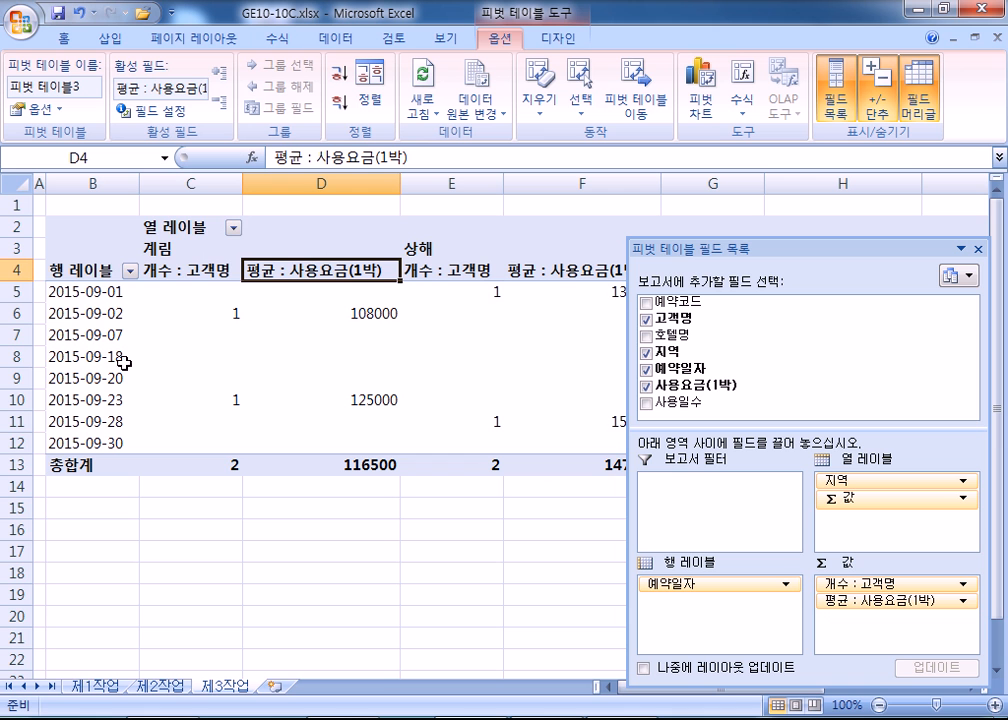
Open the grouping settings for the 예약일자 row dates and set the automatic end date to 2015-9-30
right_click(83, 299)
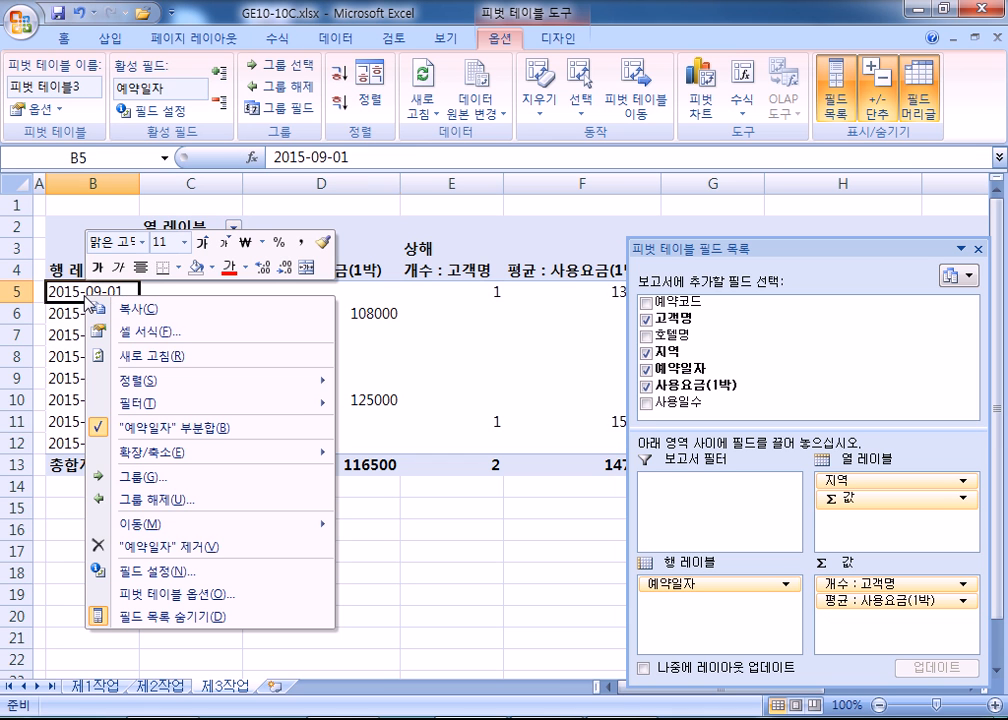
click(145, 480)
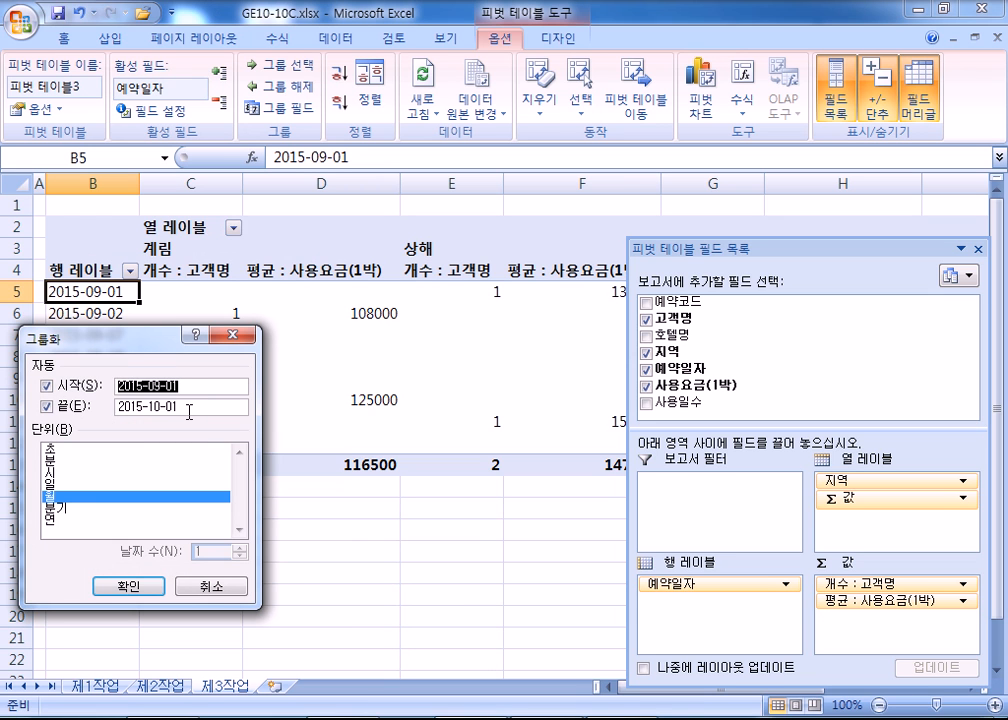
click(151, 407)
drag(152, 407, 225, 411)
text(9-3)
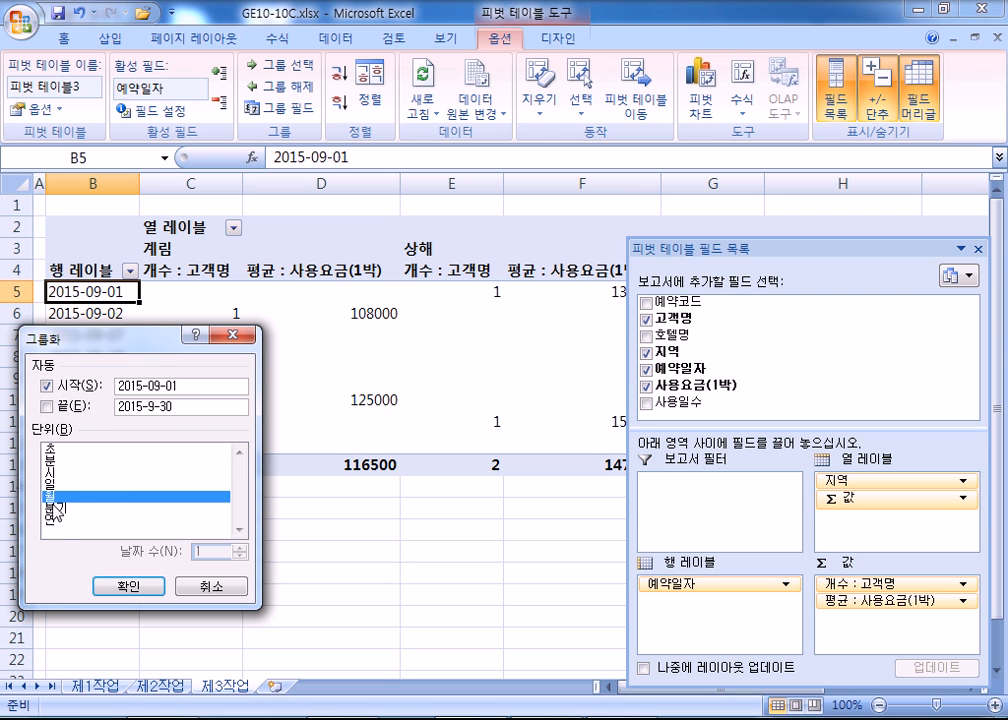
click(46, 407)
Group the 예약일자 dates by days (일) only, in 10-day intervals, with months (월) deselected
click(58, 490)
click(58, 496)
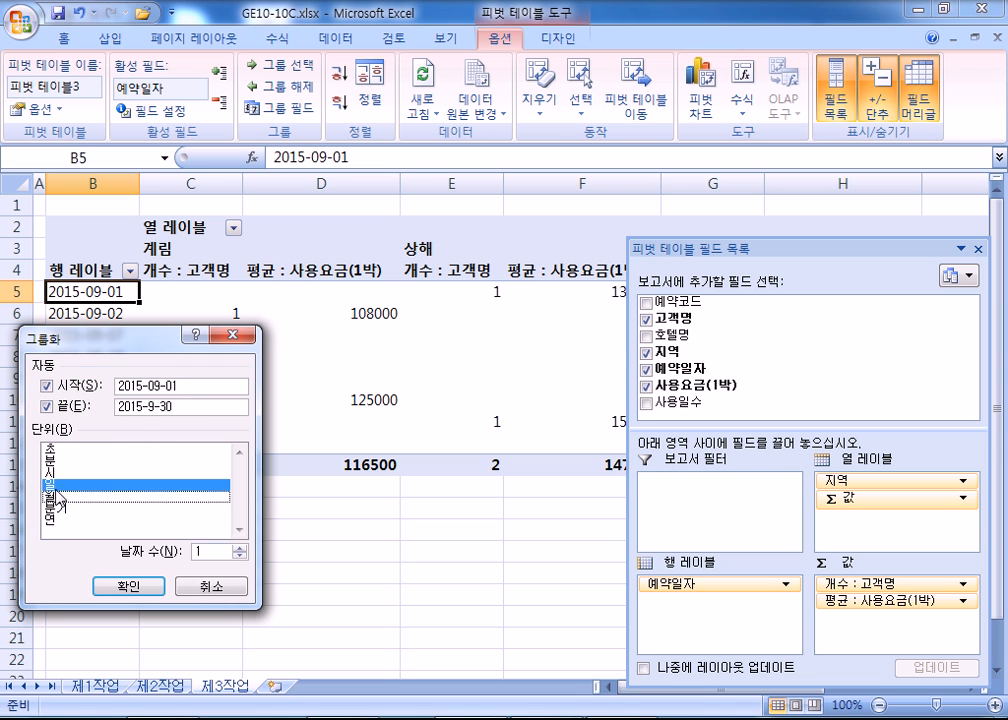
click(199, 548)
text(0)
drag(135, 340, 461, 169)
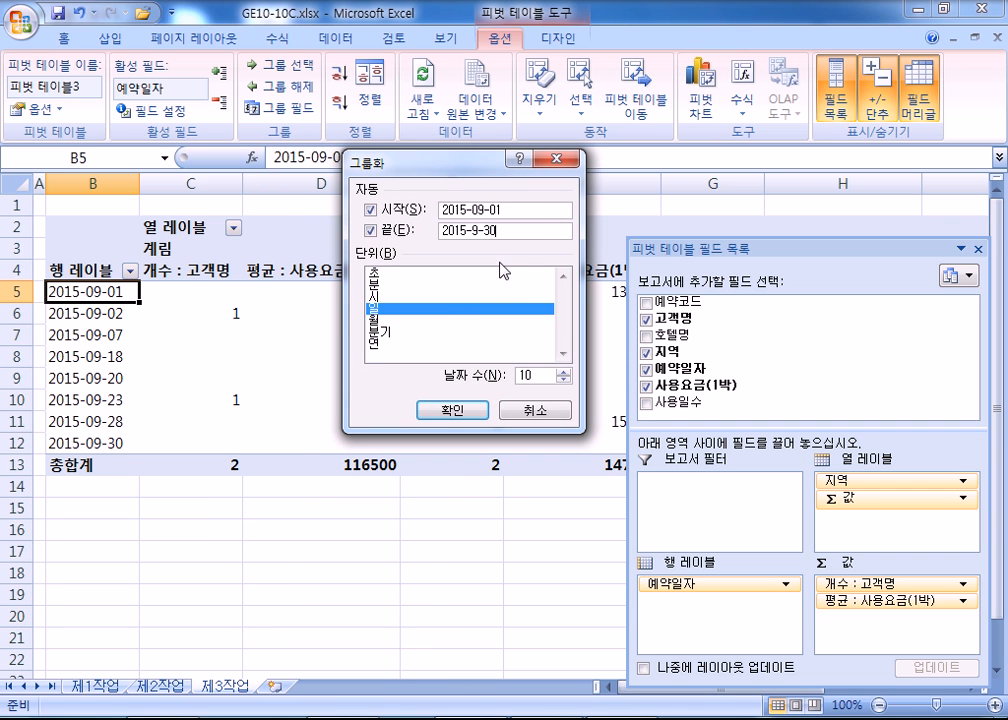
click(381, 319)
click(384, 318)
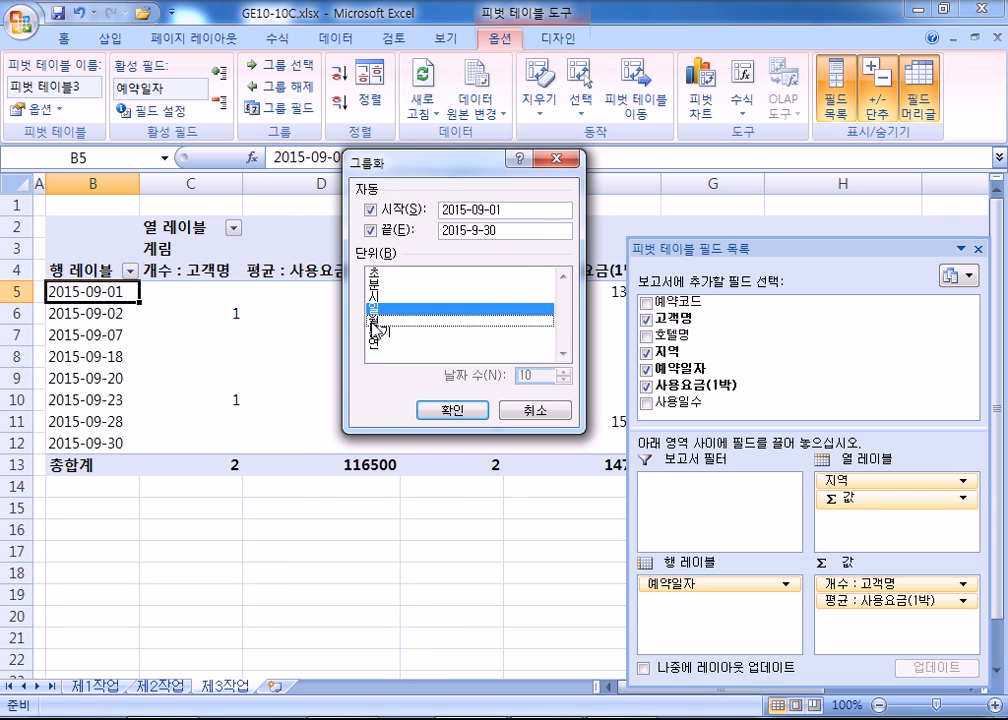
click(463, 413)
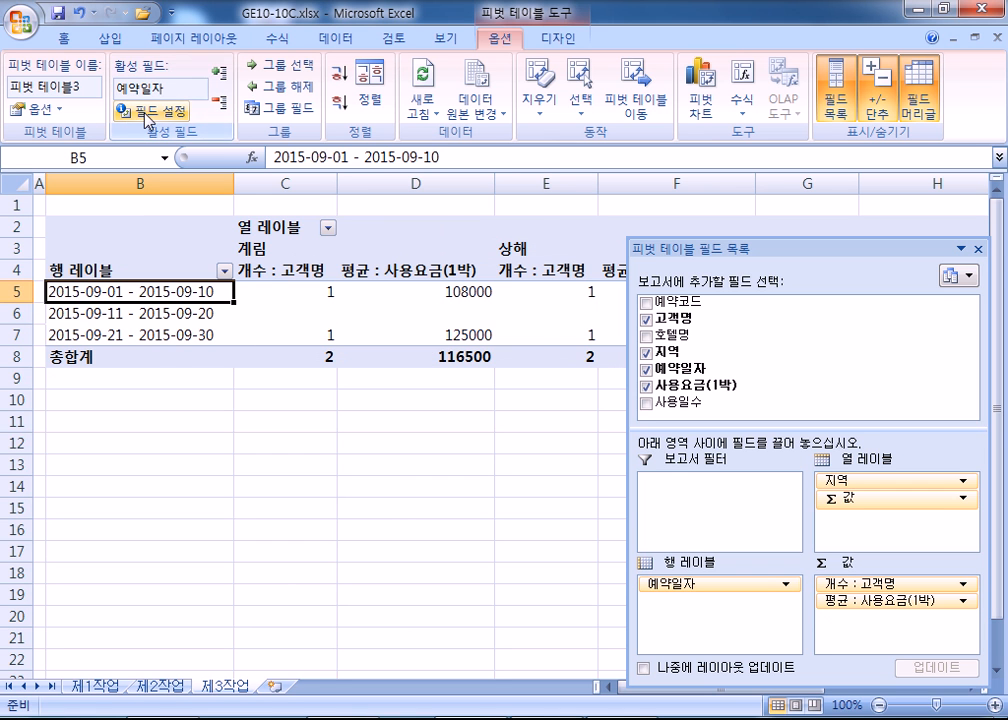
Set the pivot table options to merge and centre label cells, show ** in empty cells, and hide row grand totals
click(38, 108)
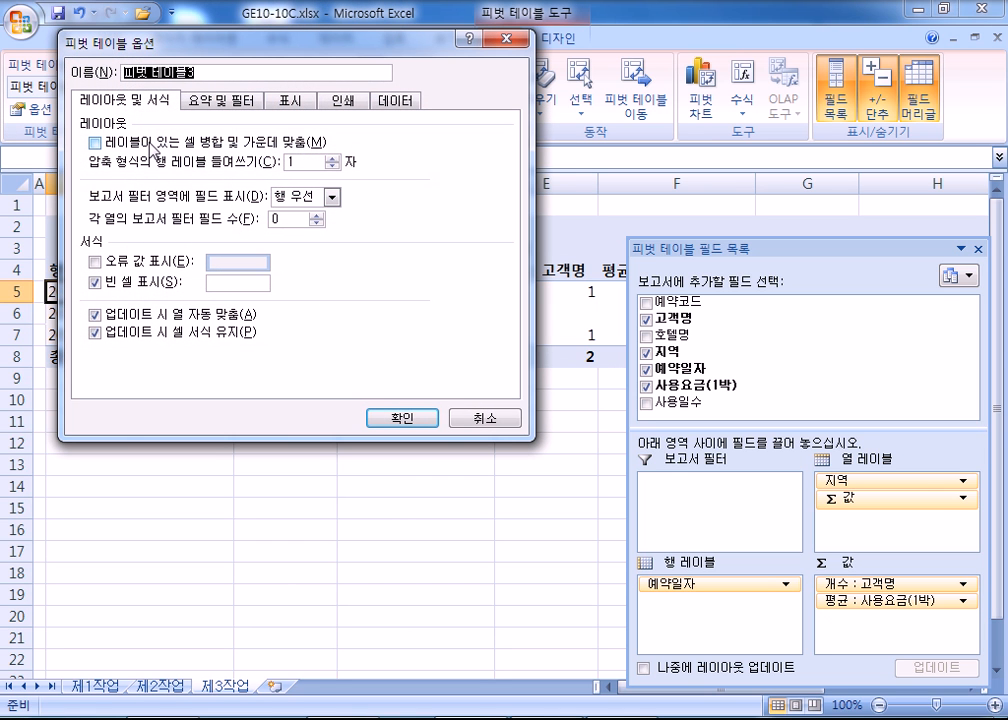
click(150, 145)
click(221, 284)
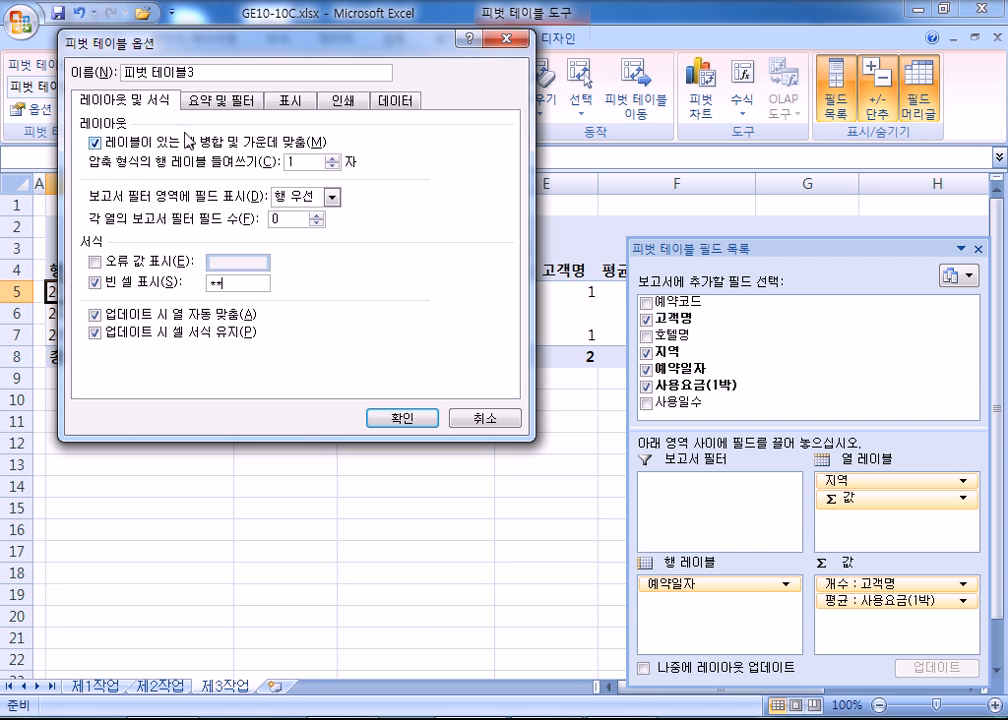
click(201, 104)
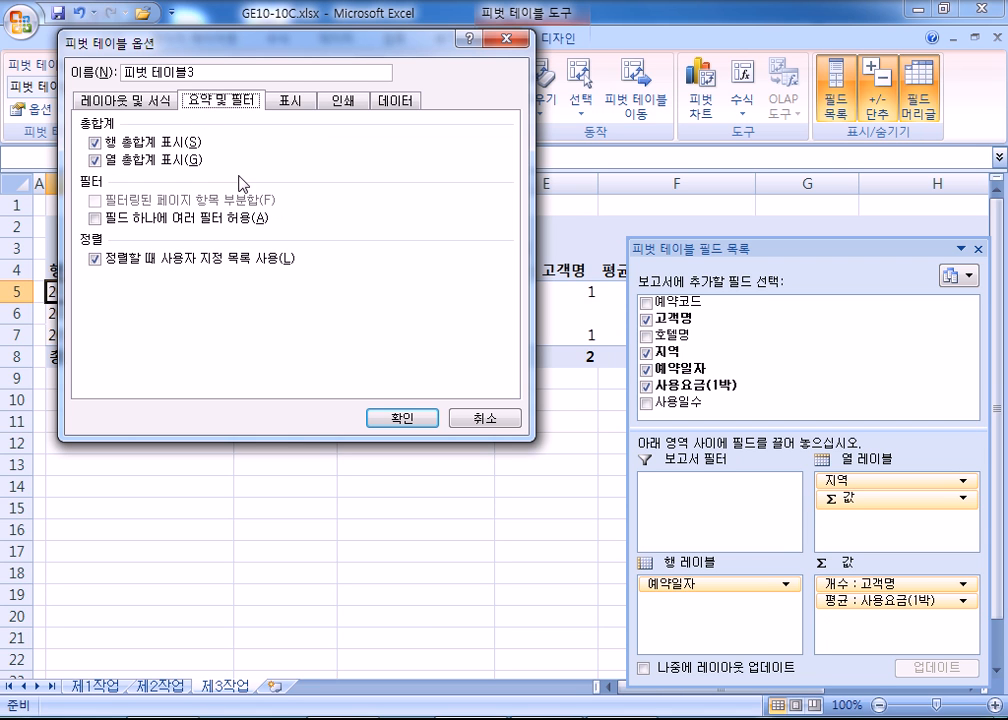
click(118, 143)
click(372, 419)
Centre the pivot values in C5:H8 and apply the comma style to them
drag(735, 250, 627, 449)
drag(260, 288, 727, 359)
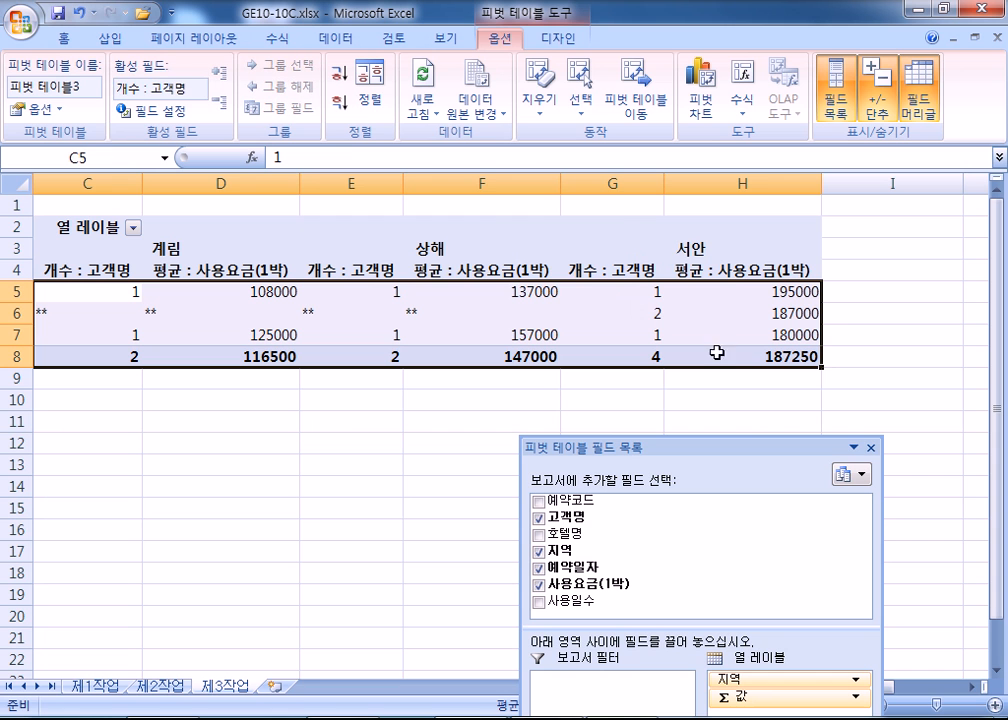
click(65, 40)
click(358, 103)
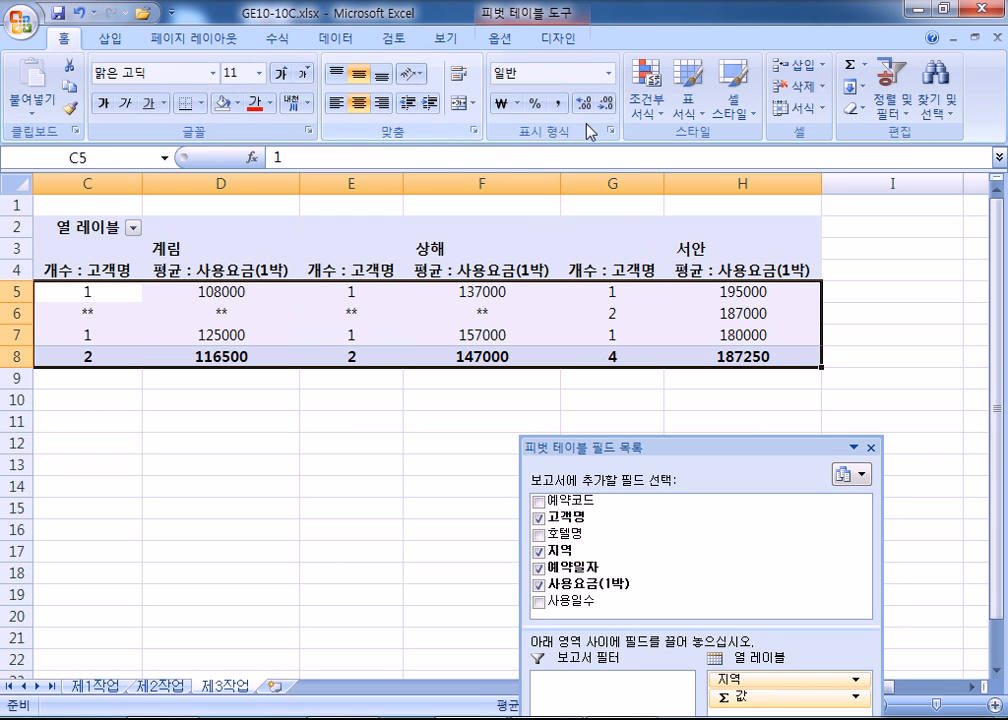
click(557, 103)
click(248, 316)
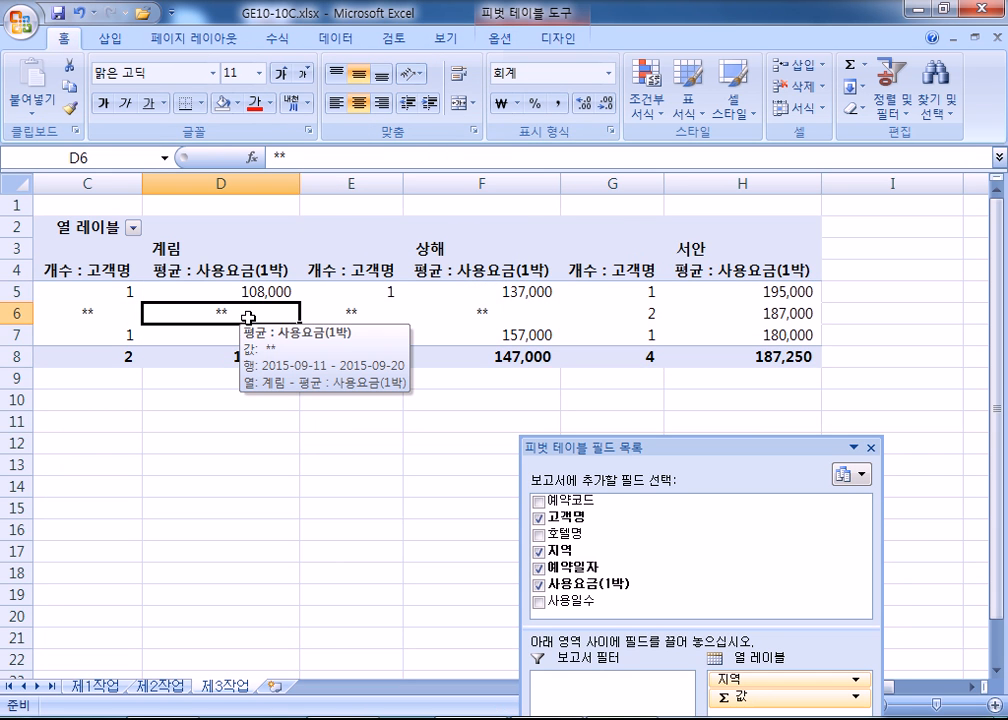
Sort the pivot table's 지역 column labels in descending order and dock the field list again
key(Home)
click(353, 250)
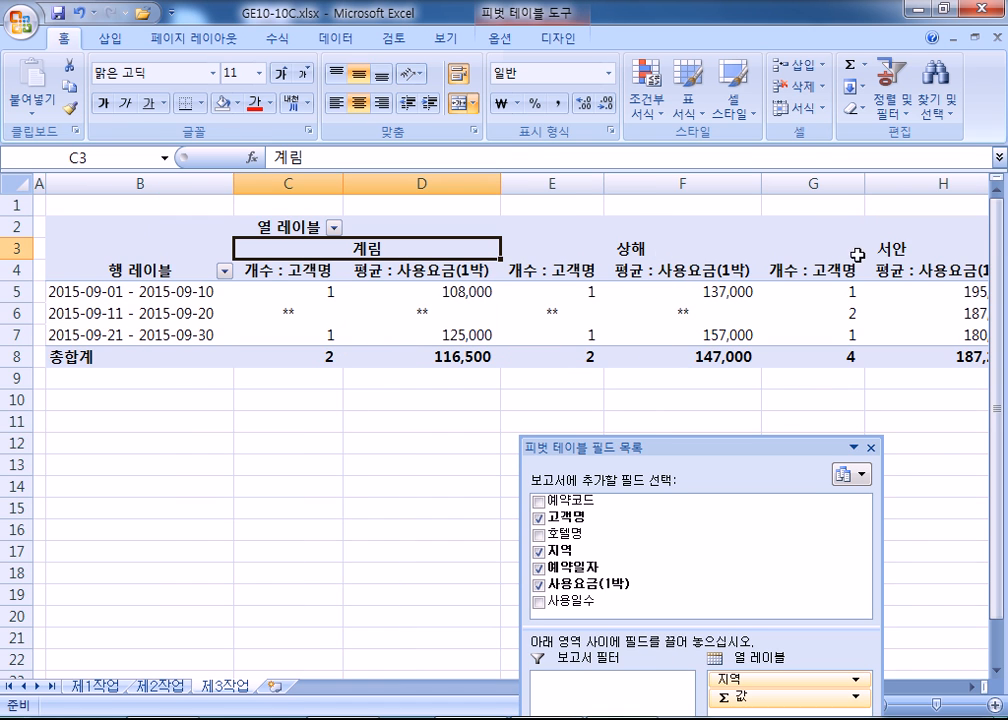
click(497, 38)
click(341, 104)
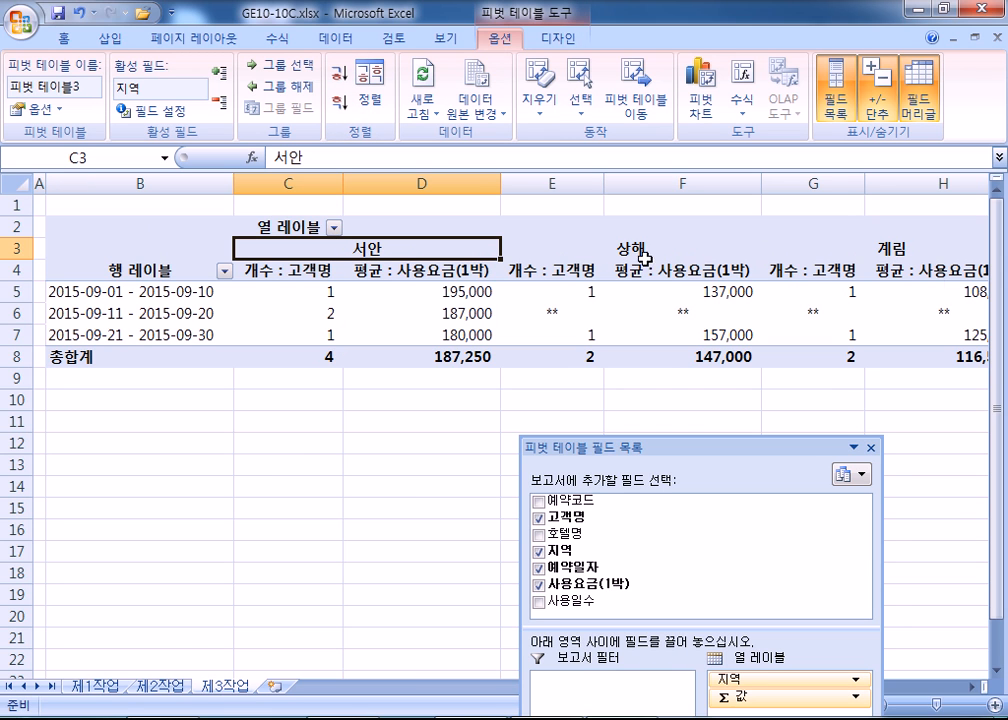
double_click(649, 456)
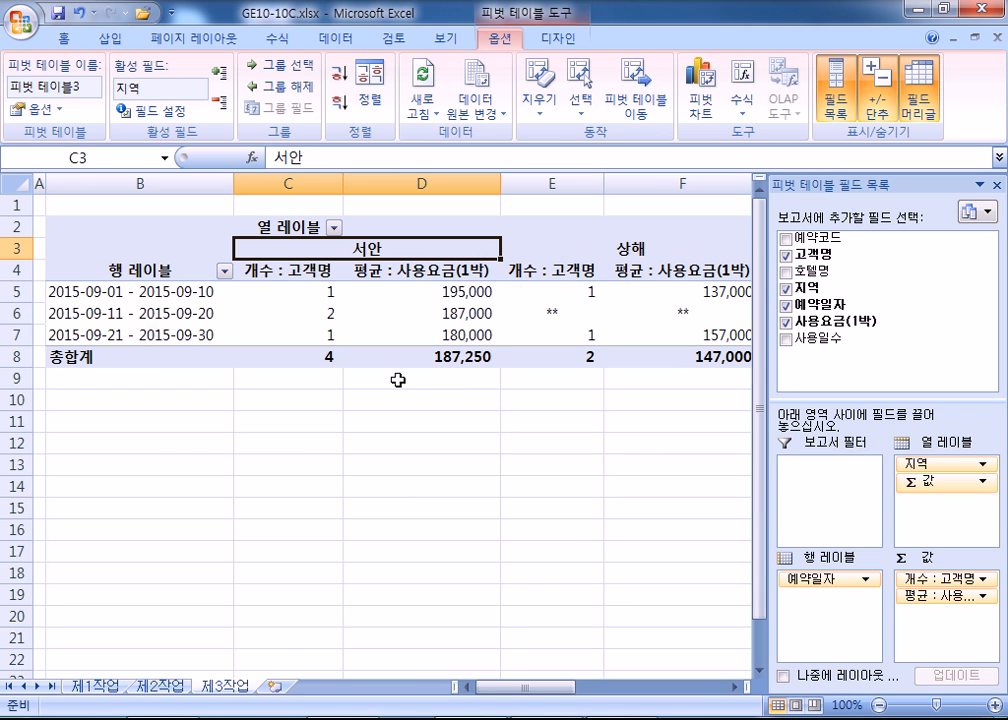
Rename the pivot table's row label header in B4 to 예약일자 and the column label header in C2 to 지역
click(188, 275)
text(예약일ㅈ)
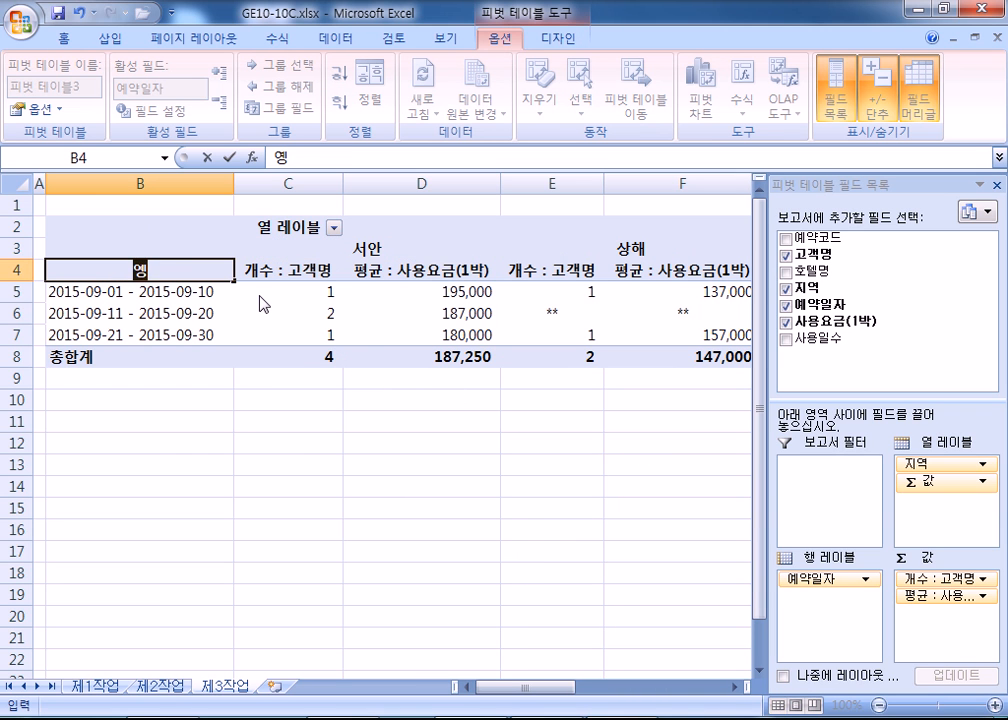
text(ㅏ)
key(Up)
key(Right)
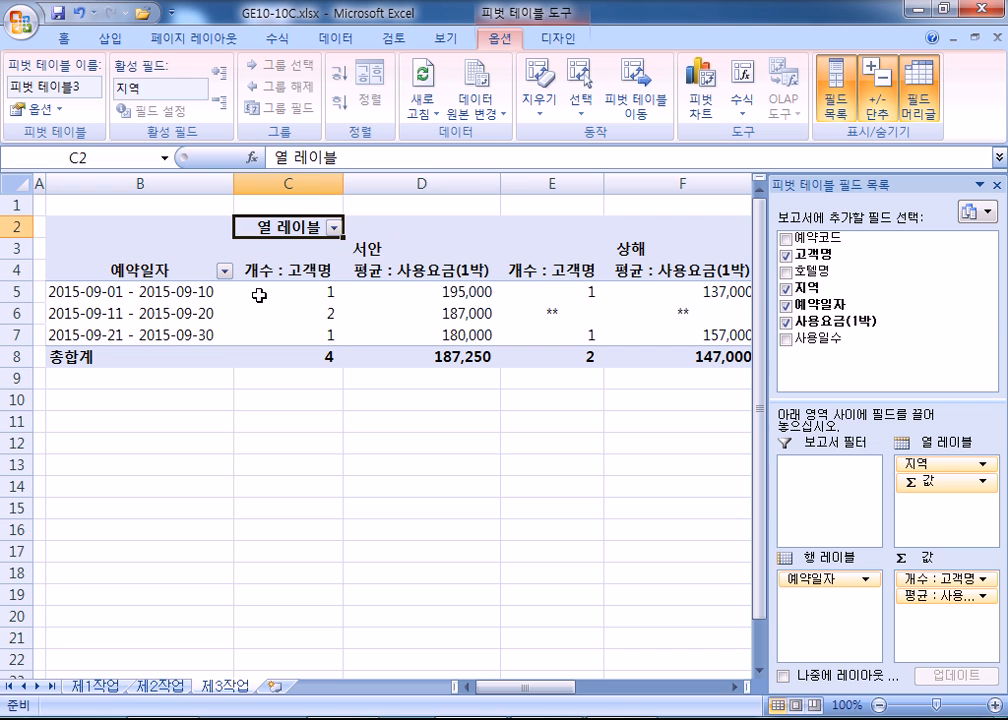
key(Up)
text(지역)
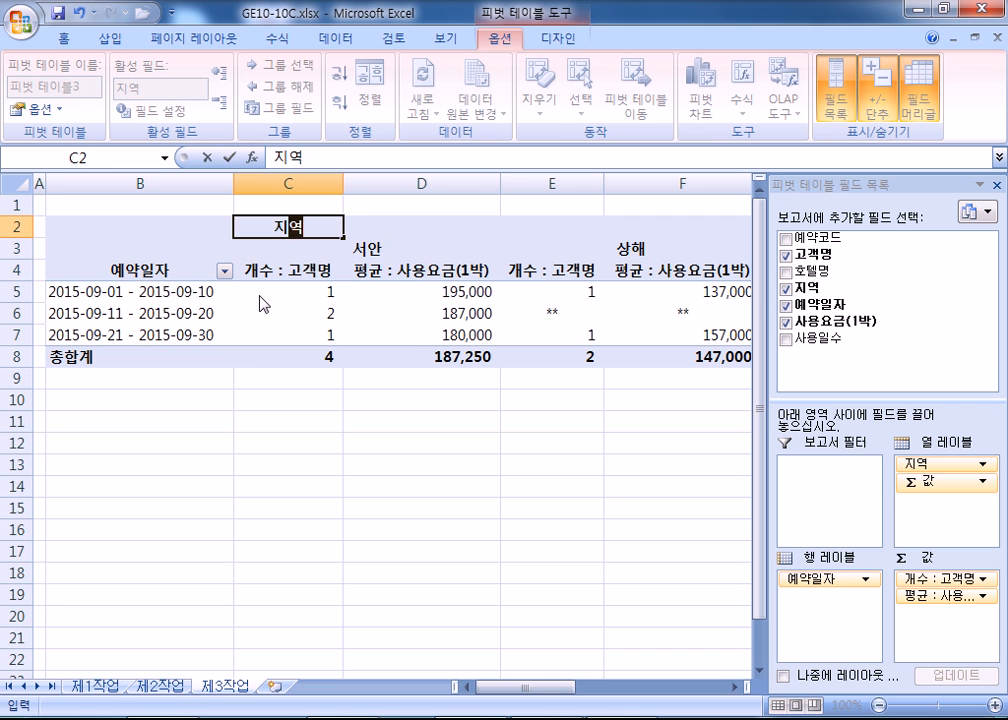
key(Return)
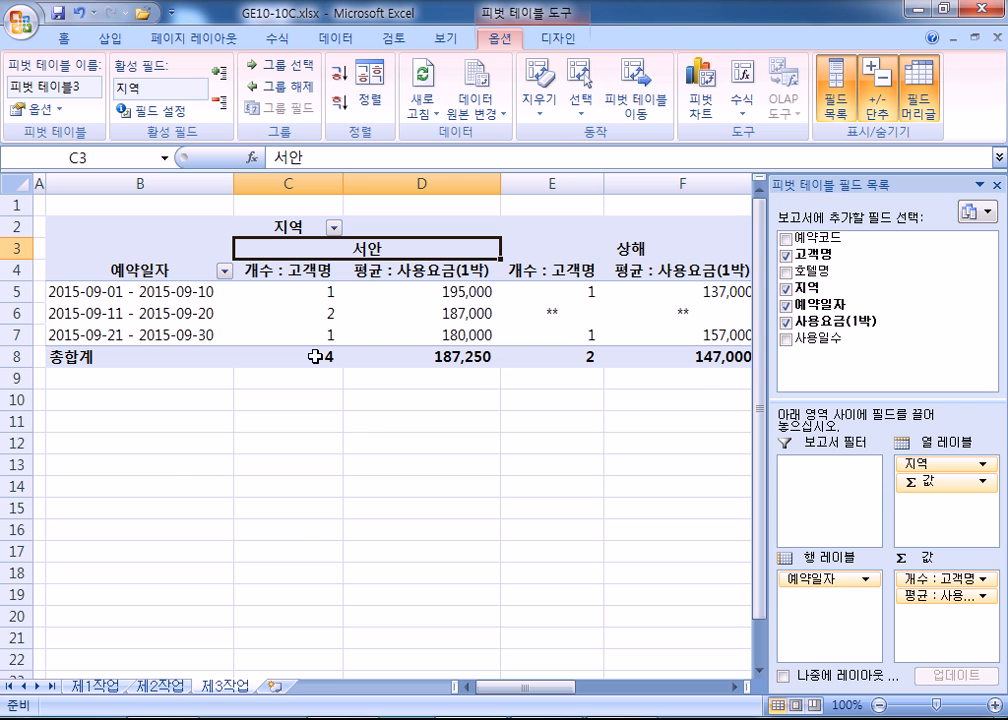
Insert a 2-D clustered column chart from D4:D6, D8, D10:D12, G4:H6, G8:H8 and G10:H12 on 제1작업
click(84, 686)
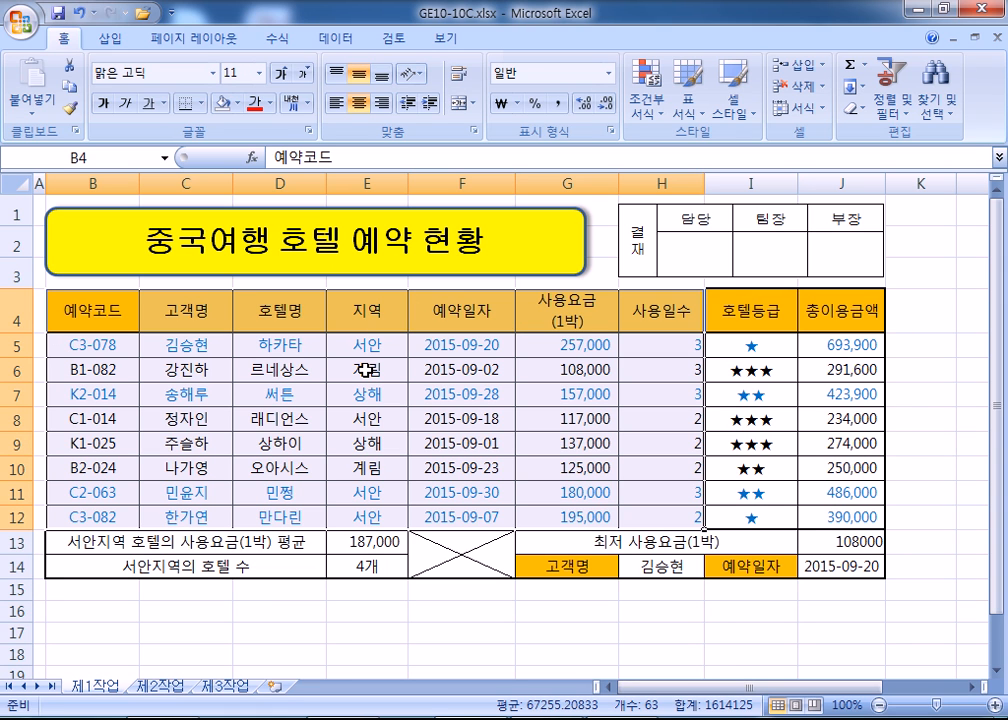
click(296, 316)
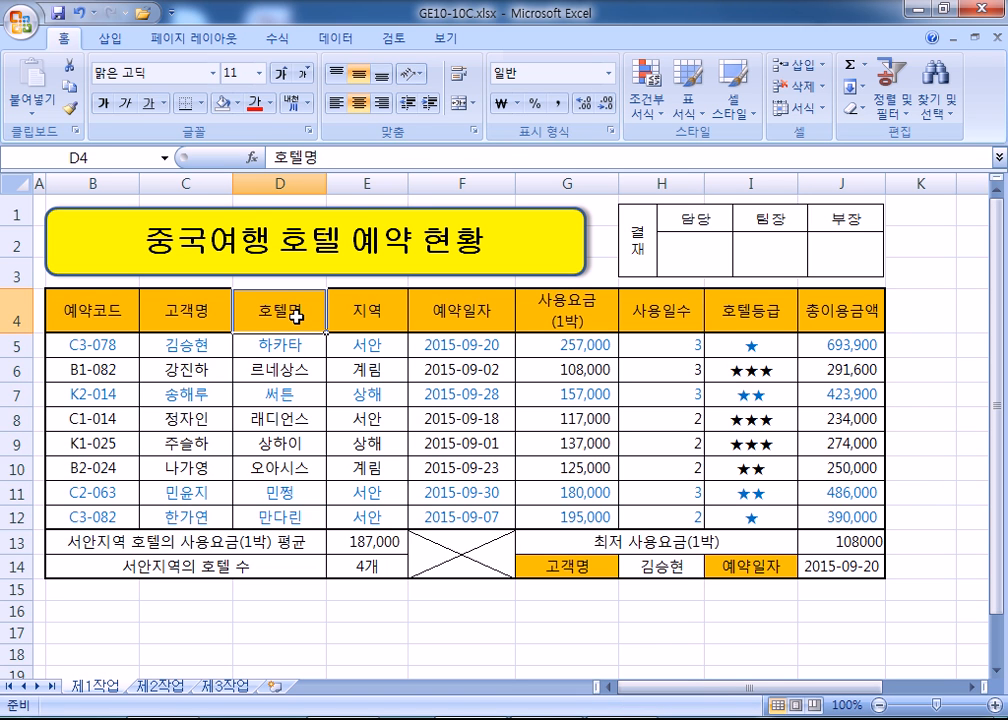
drag(296, 316, 298, 372)
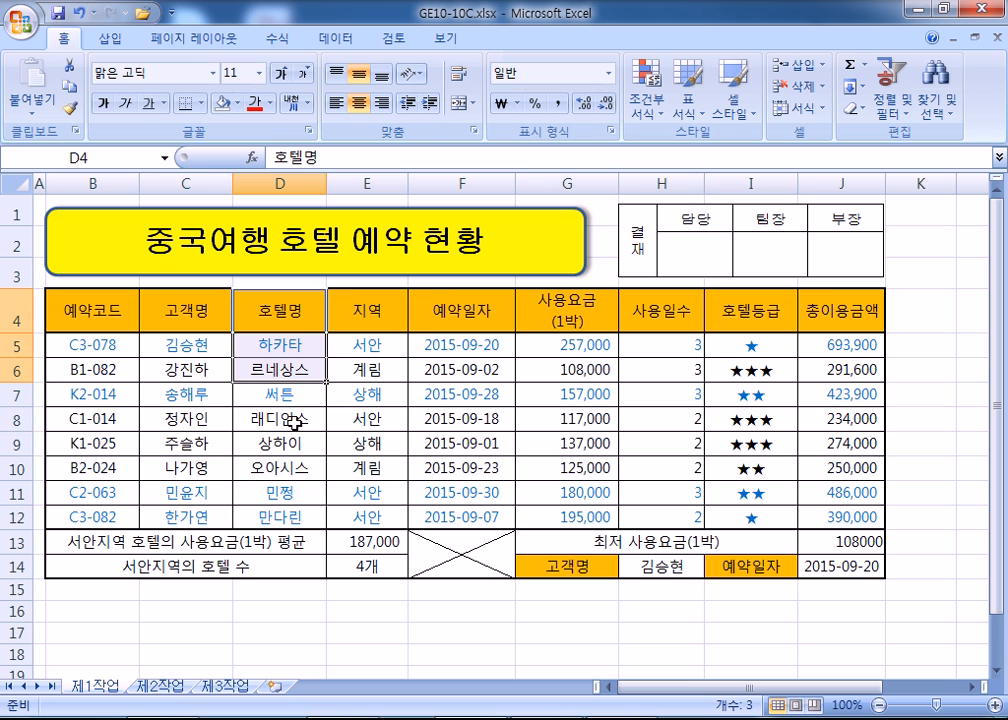
ctrl+click(296, 421)
drag(296, 467, 290, 510)
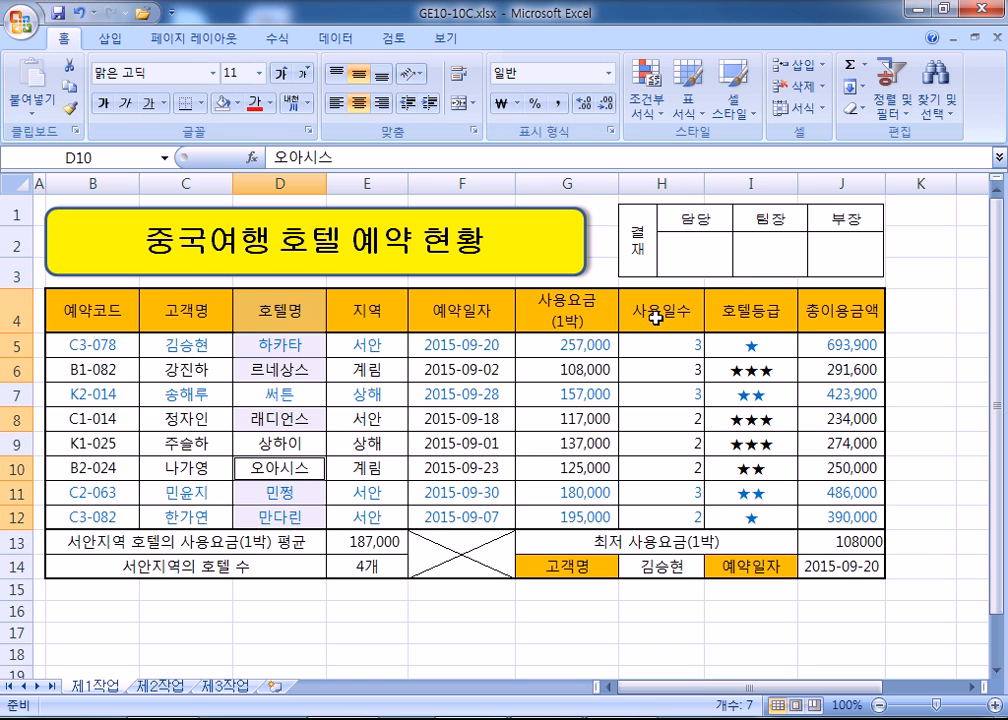
drag(567, 316, 667, 369)
drag(567, 423, 668, 418)
drag(597, 462, 667, 522)
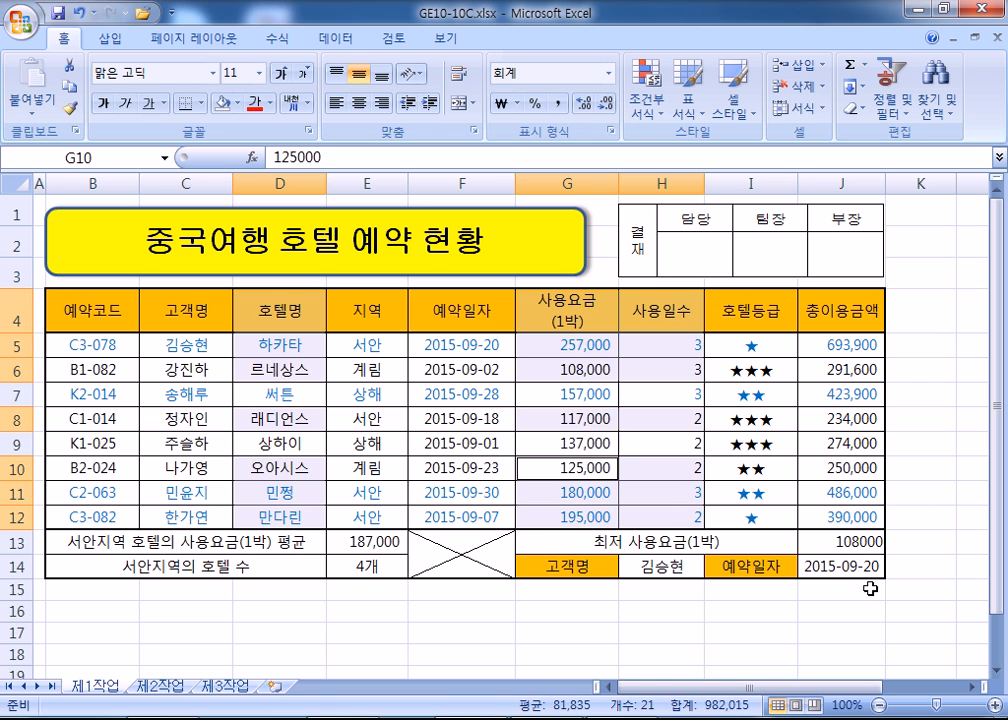
click(114, 42)
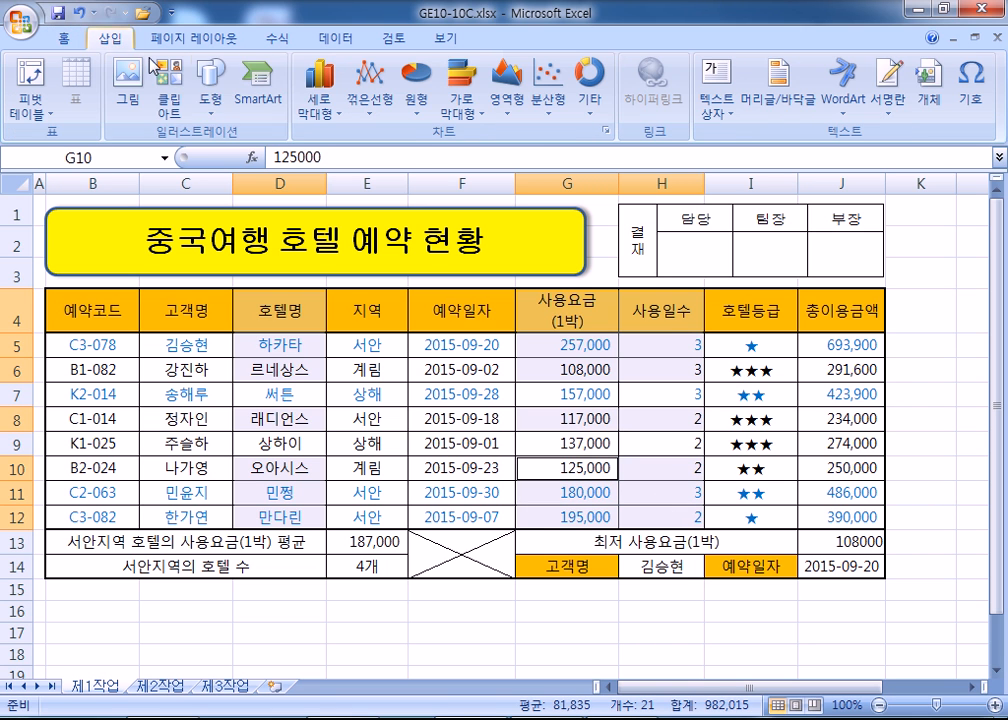
click(318, 100)
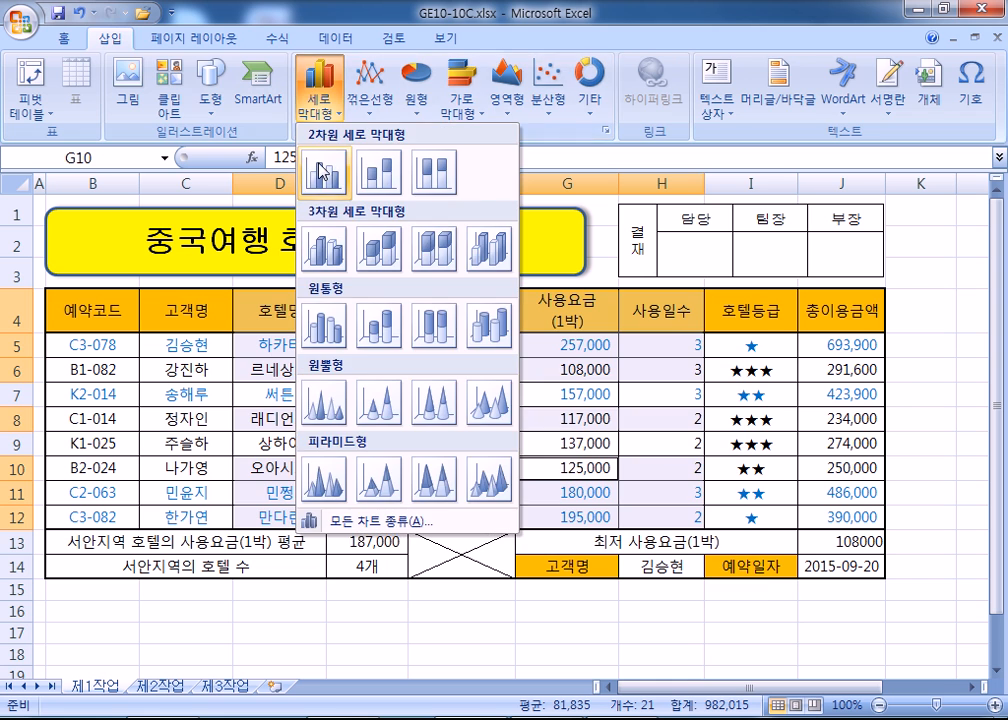
click(322, 170)
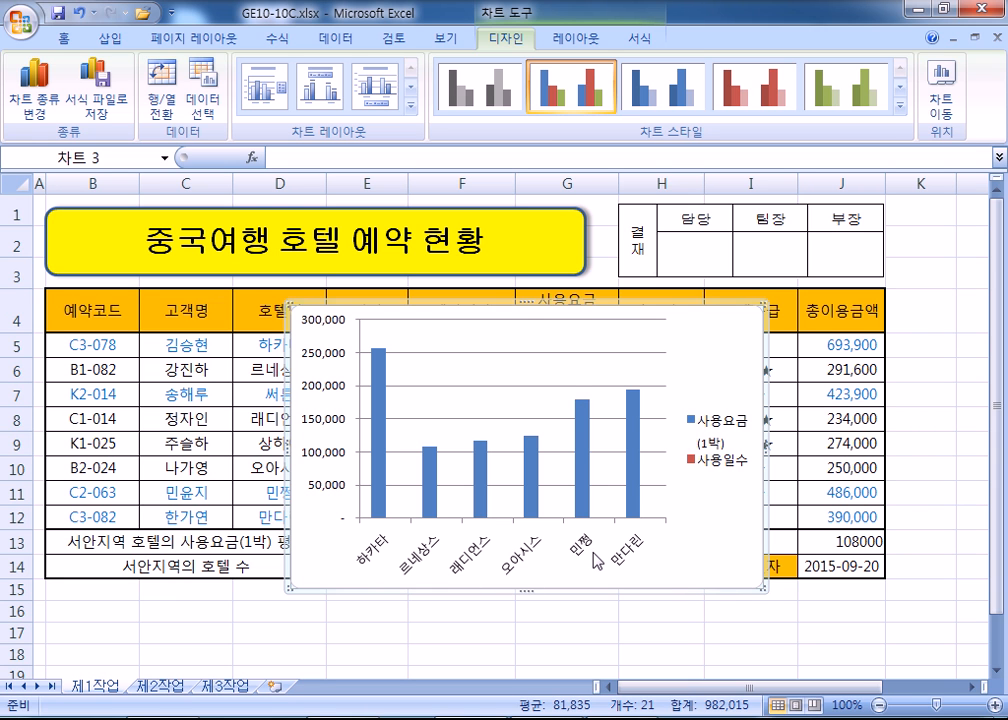
Move the chart to a new sheet named 제4작업 and place that sheet after 제3작업
click(941, 100)
click(320, 213)
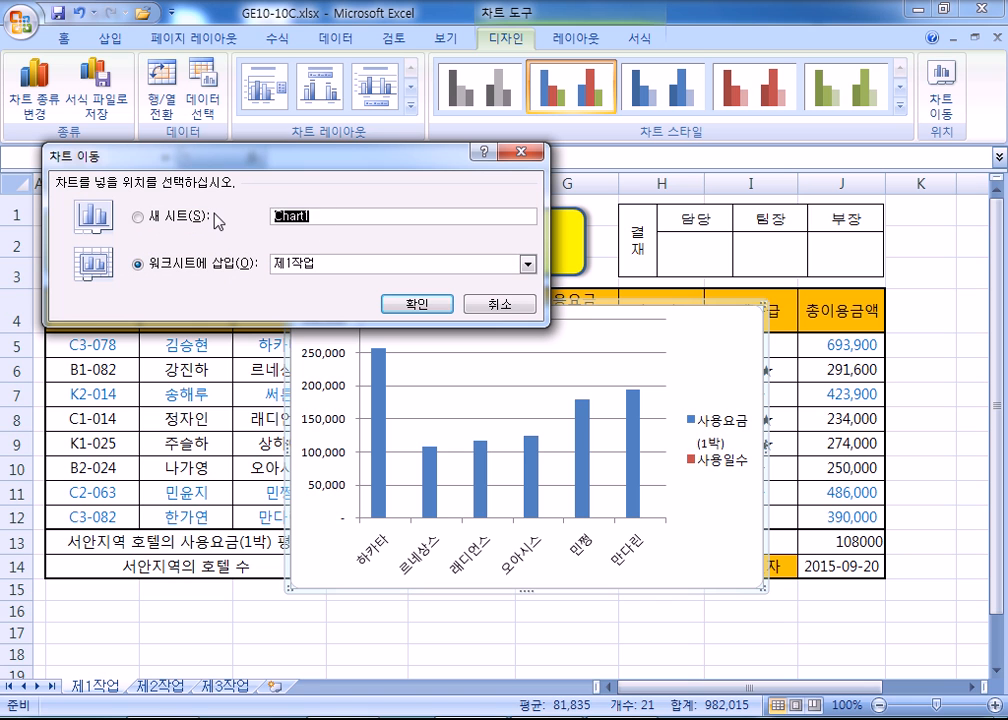
text(ㅈ)
text(4작업)
key(Return)
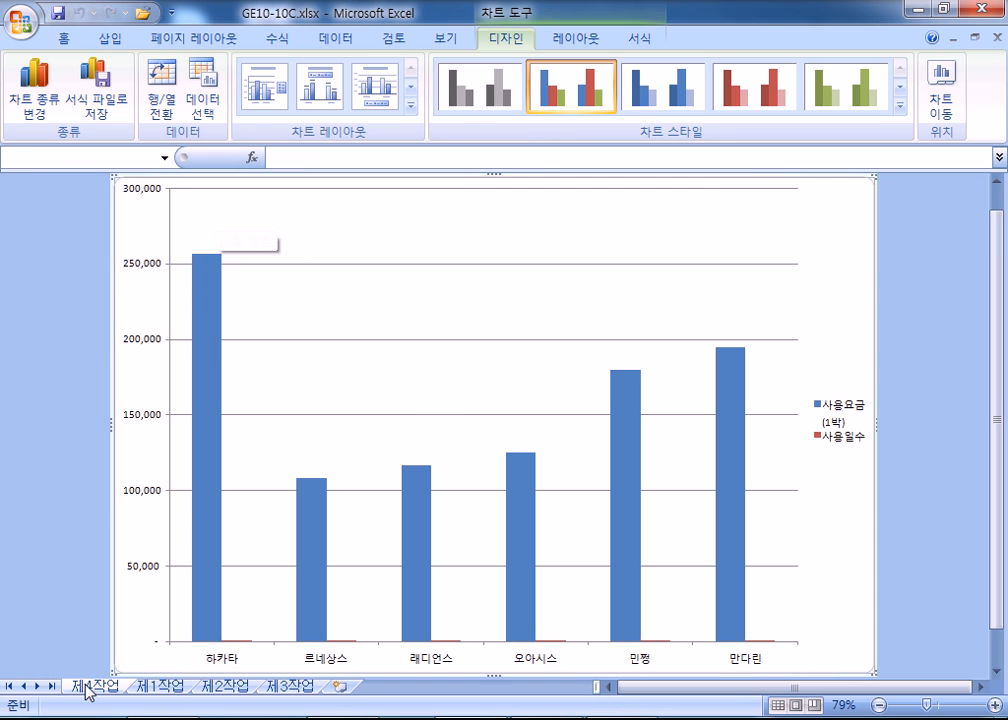
drag(283, 684, 340, 681)
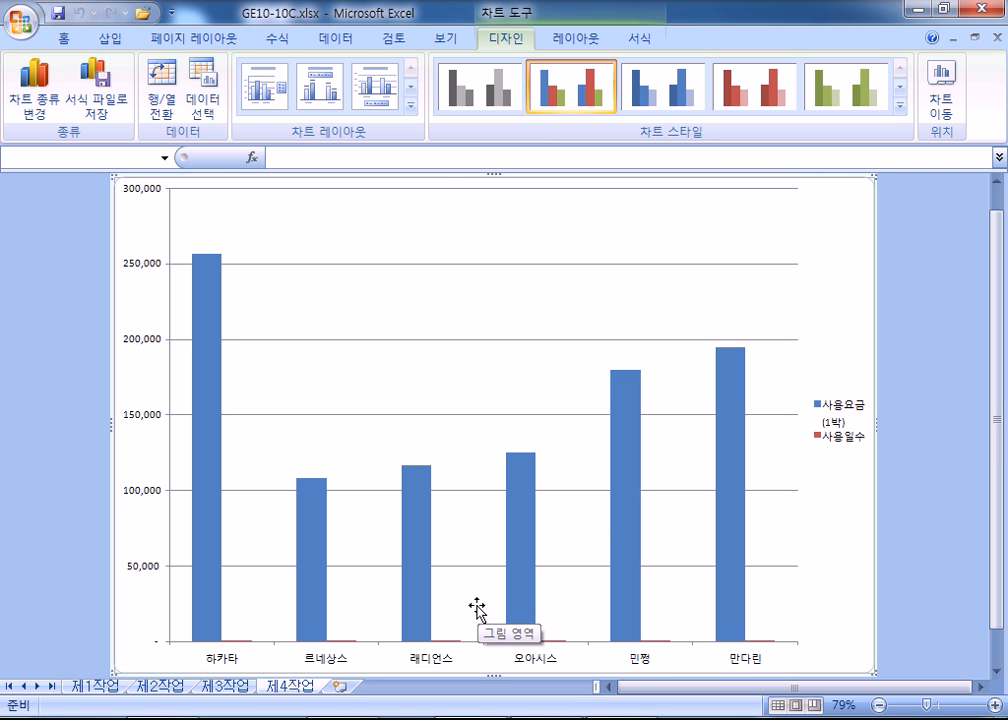
Apply the third chart layout, with title above and legend below, and the plain teal chart style from the first style row
click(411, 104)
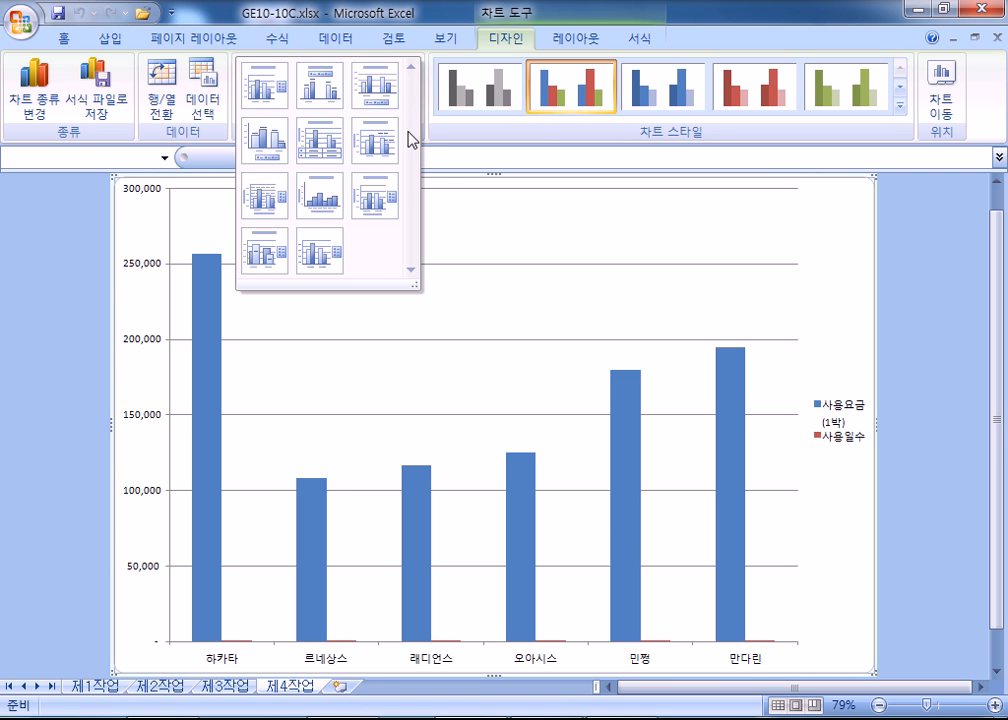
click(376, 84)
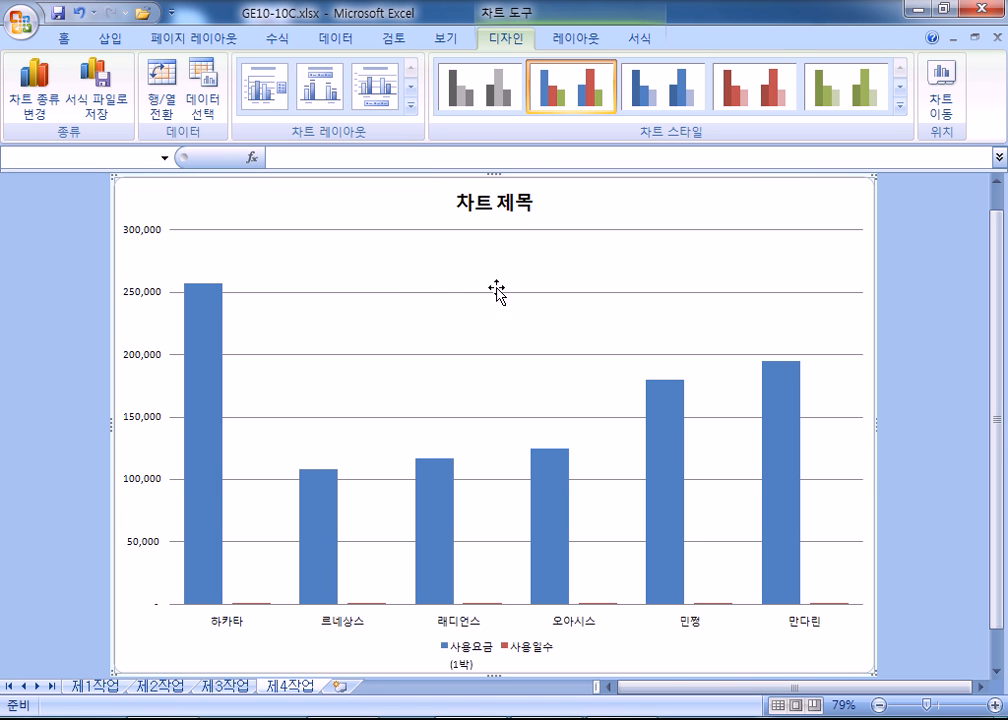
click(901, 105)
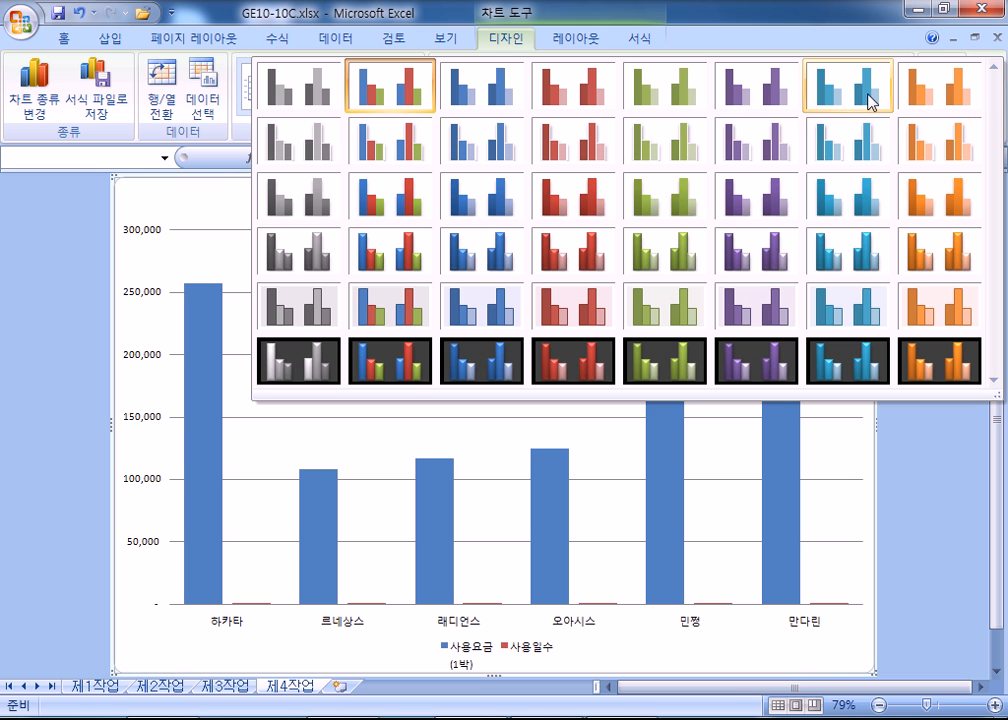
click(868, 102)
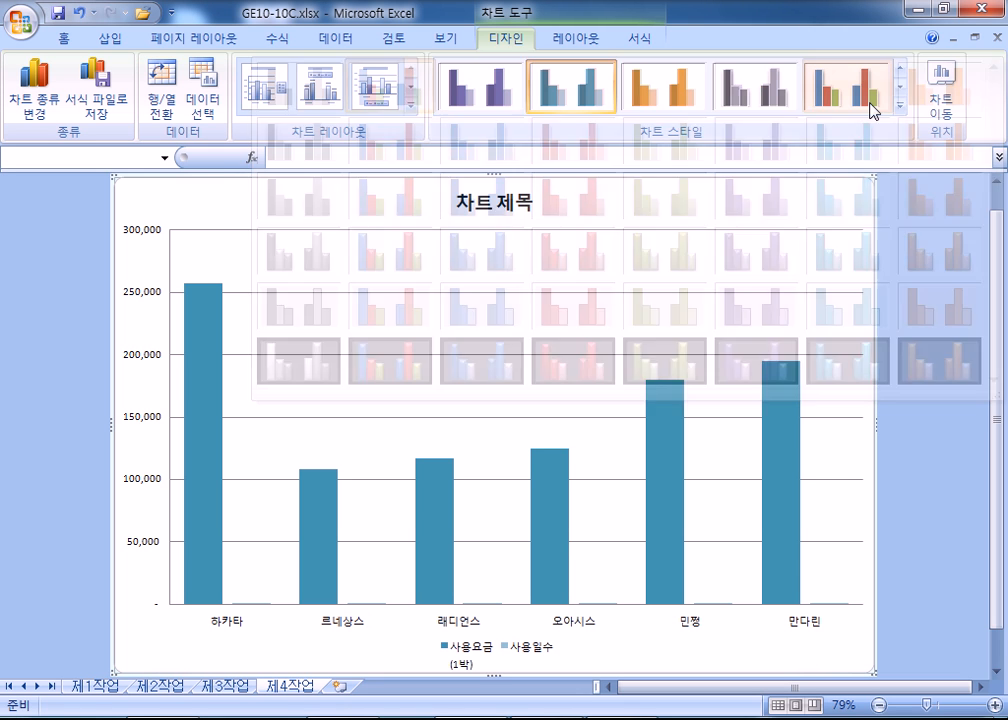
Set the whole chart's font to 굴림 and enlarge its text one step to 10.5 pt
mouse_move(656, 547)
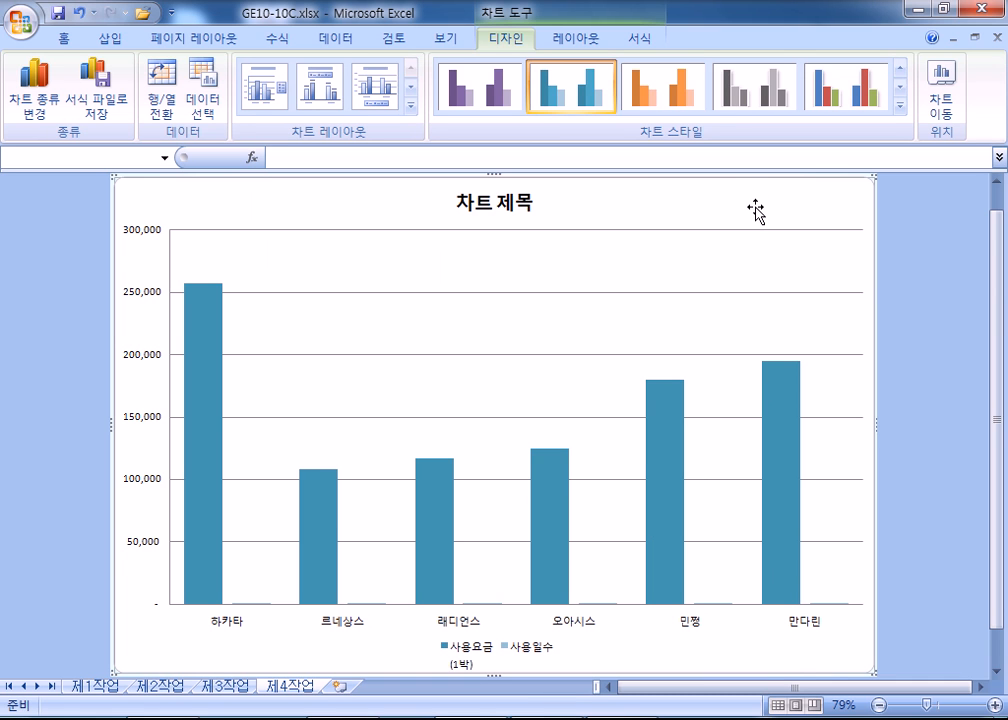
click(64, 39)
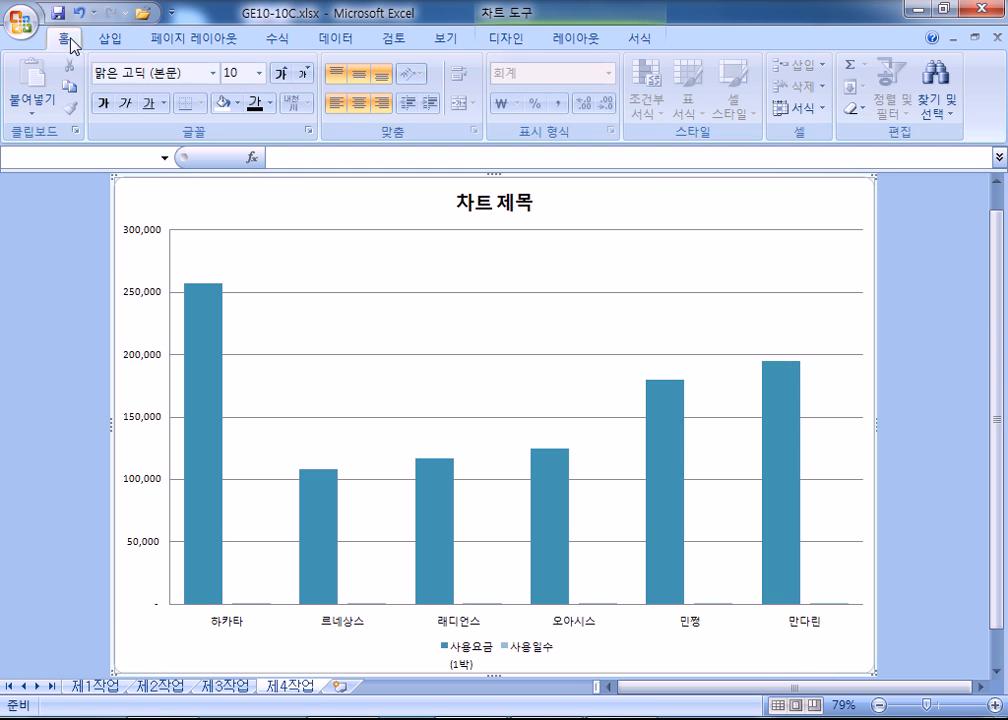
click(213, 73)
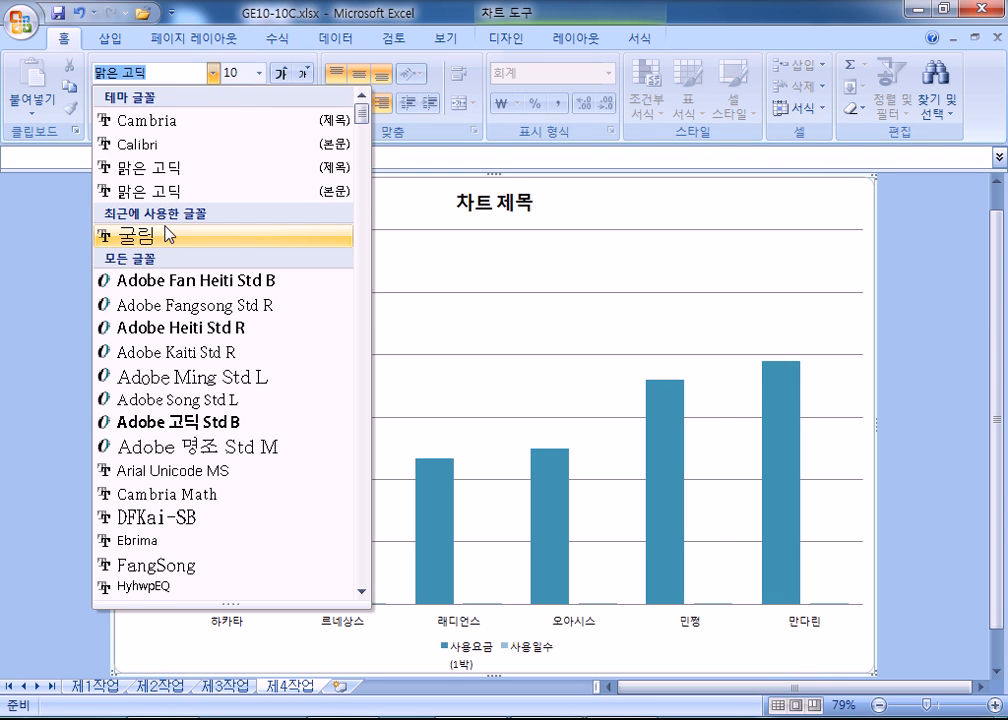
click(164, 230)
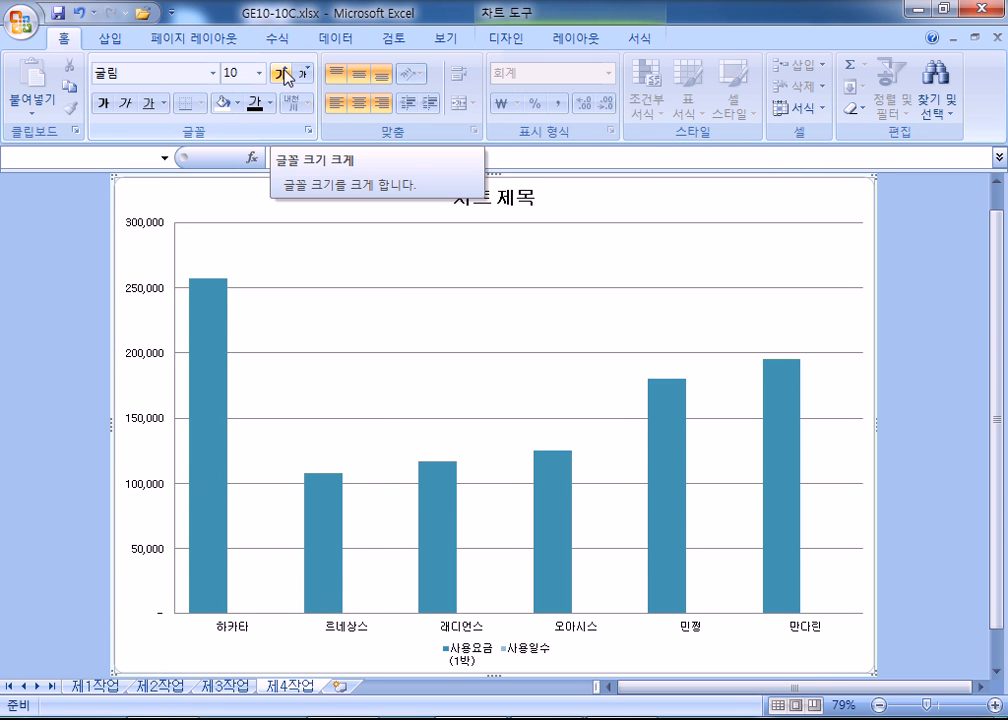
click(283, 74)
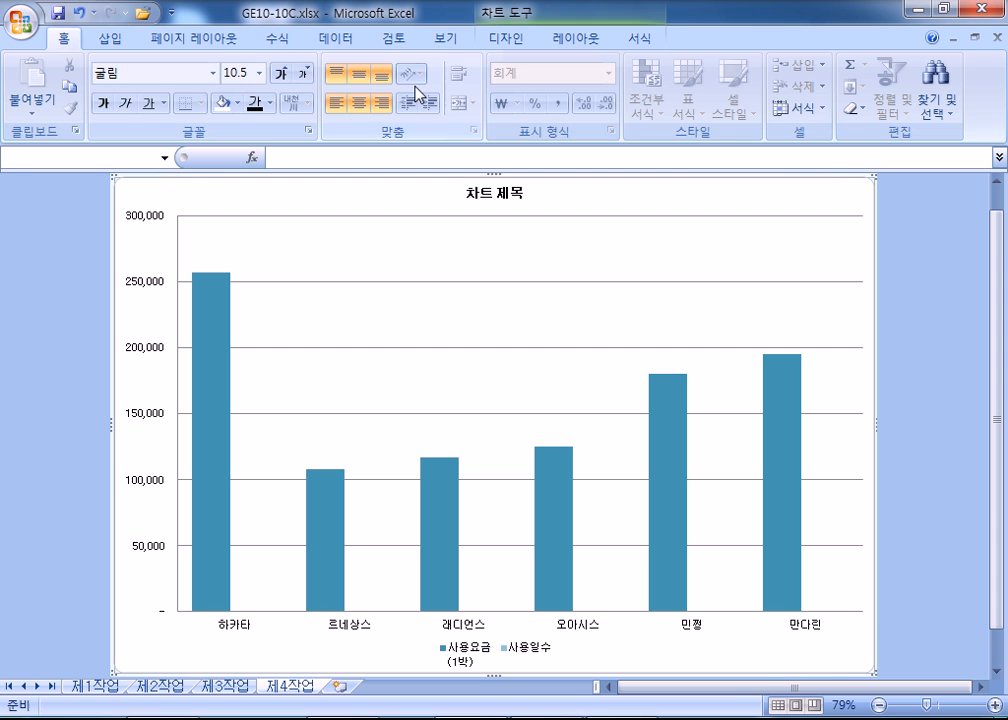
Fill the chart area with the pale blue tissue-paper texture
click(638, 38)
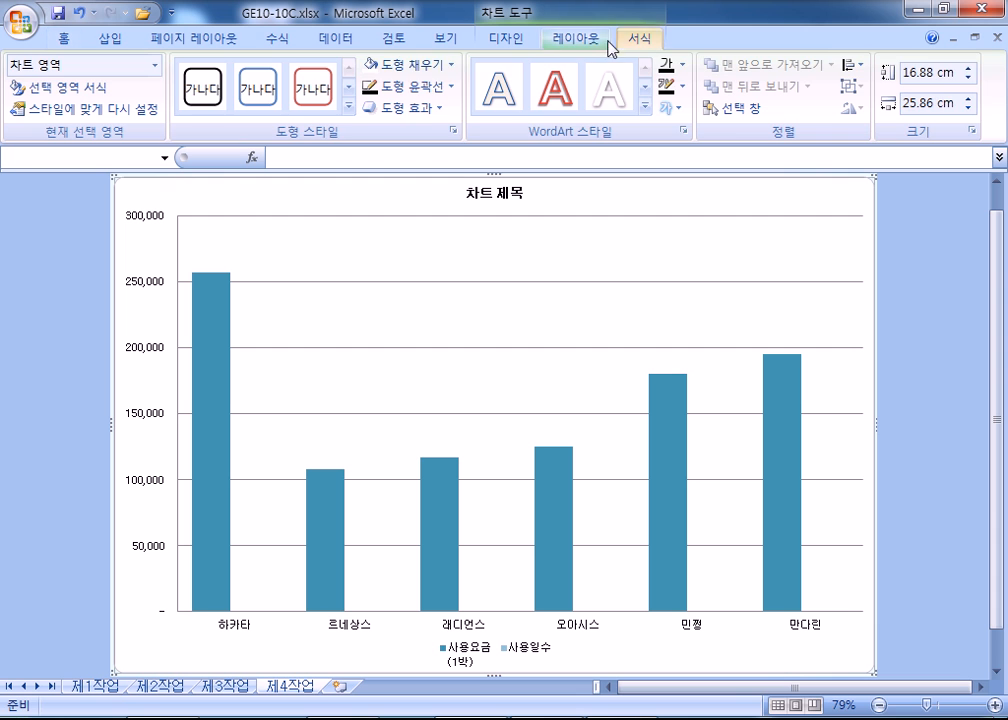
click(437, 68)
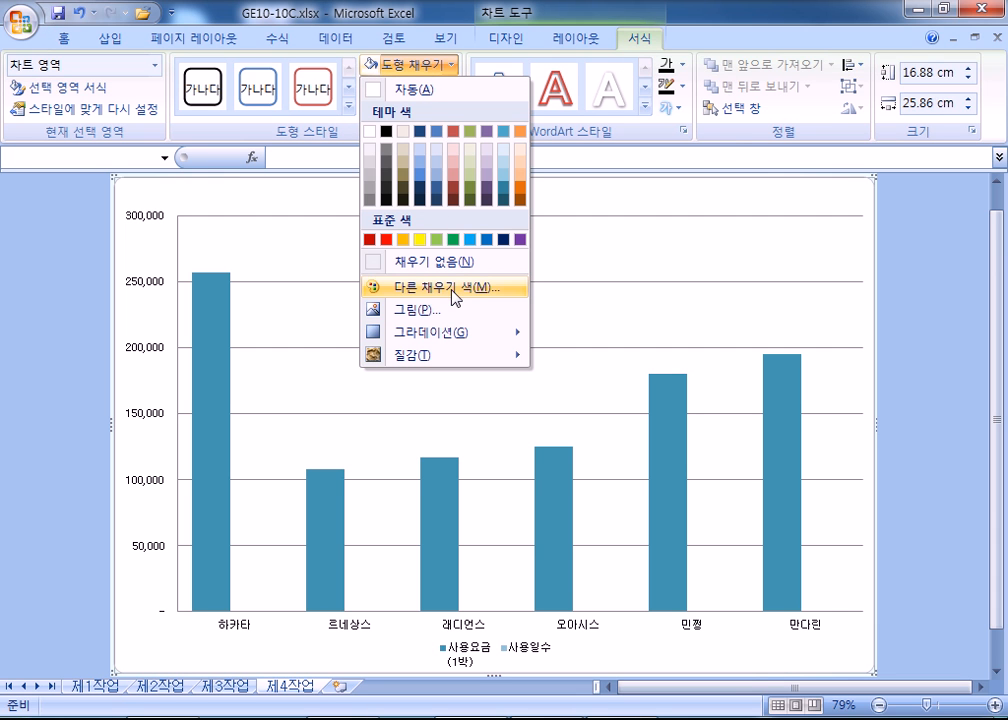
click(862, 272)
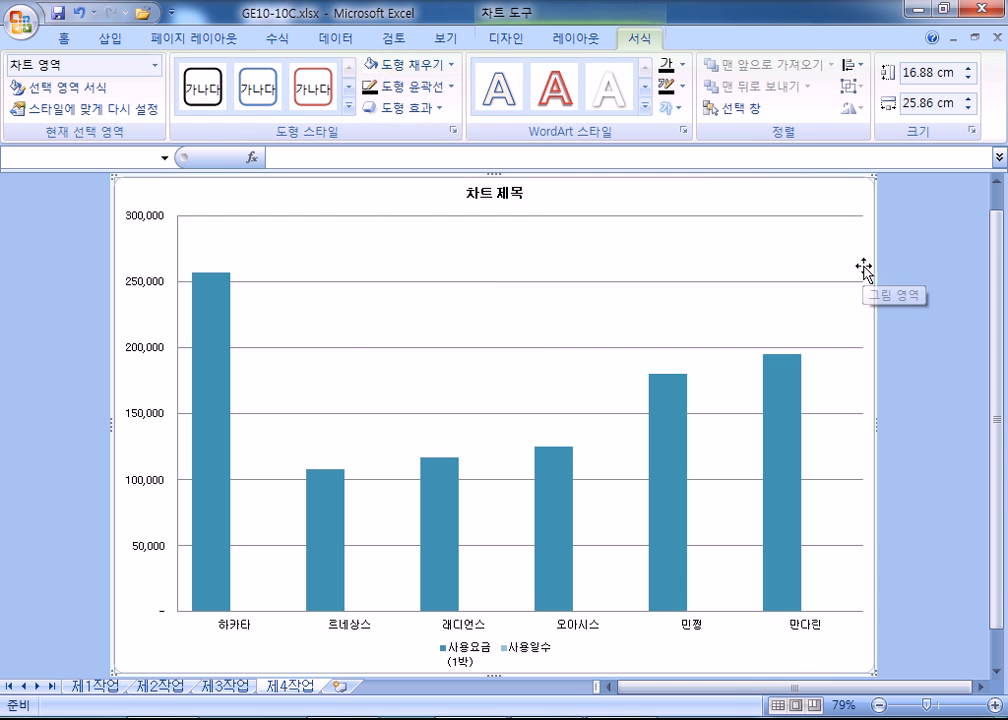
double_click(867, 287)
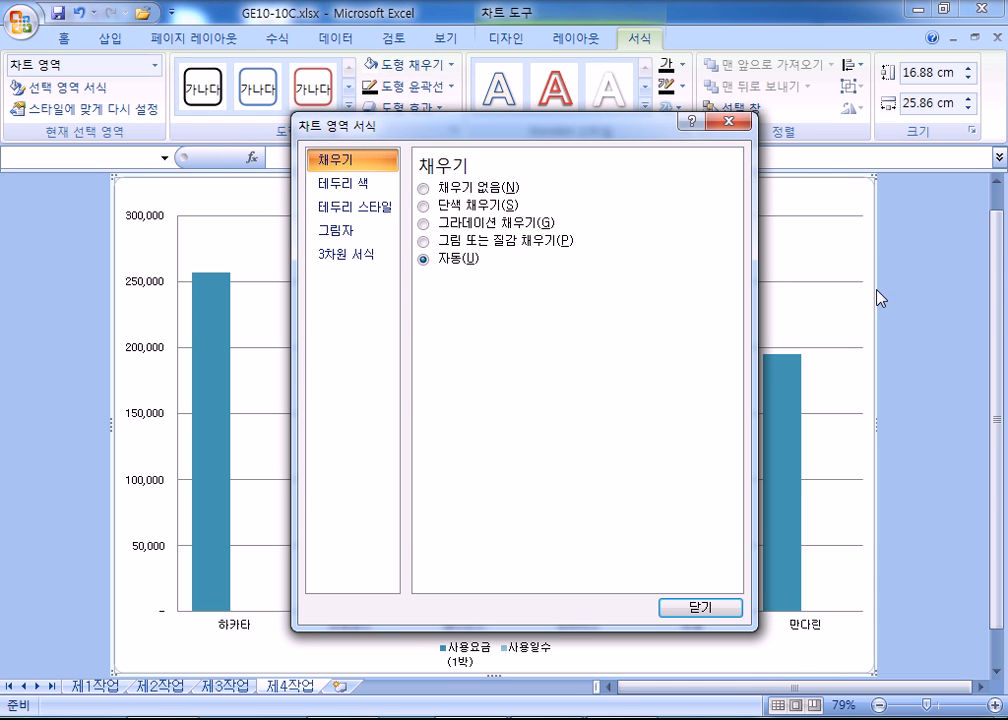
click(462, 244)
click(525, 284)
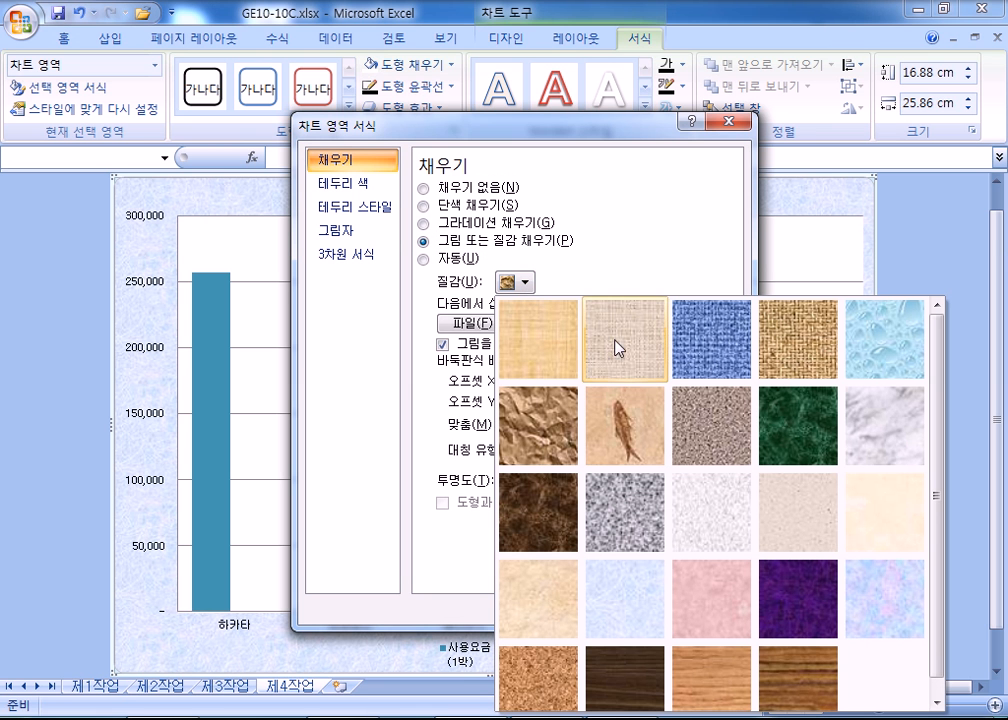
click(631, 624)
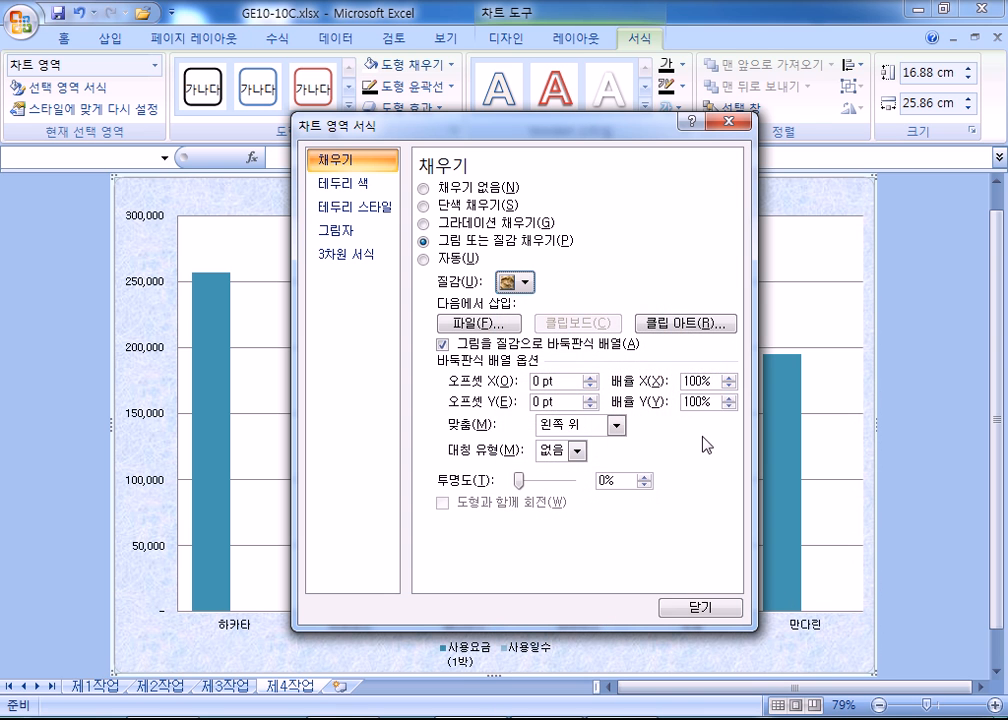
click(681, 612)
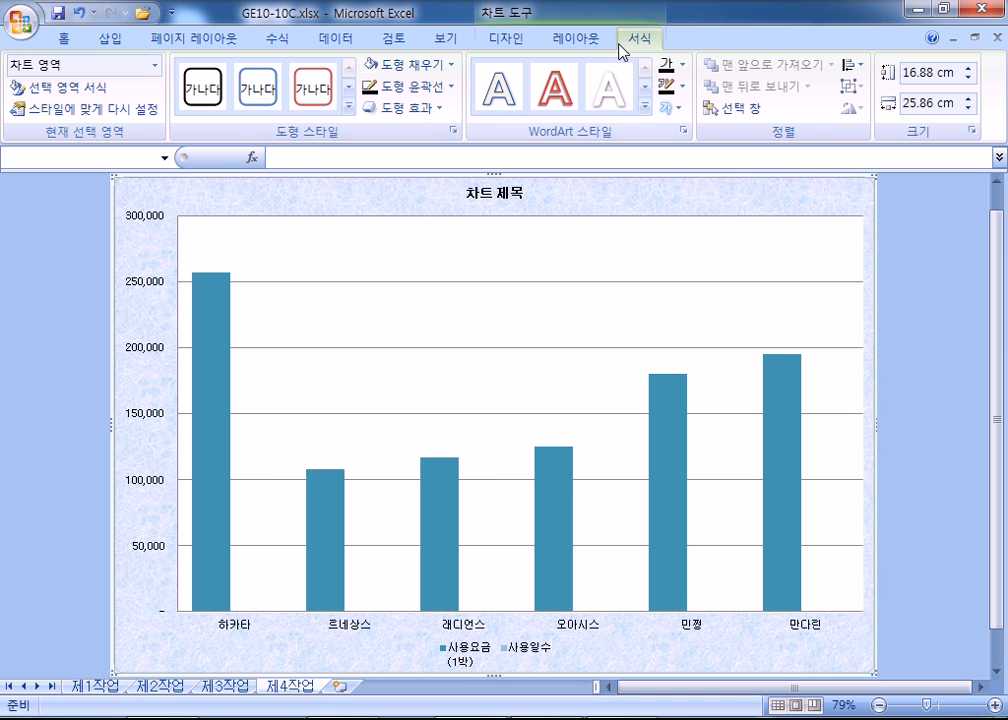
Fill the chart's plot area with solid white
click(440, 72)
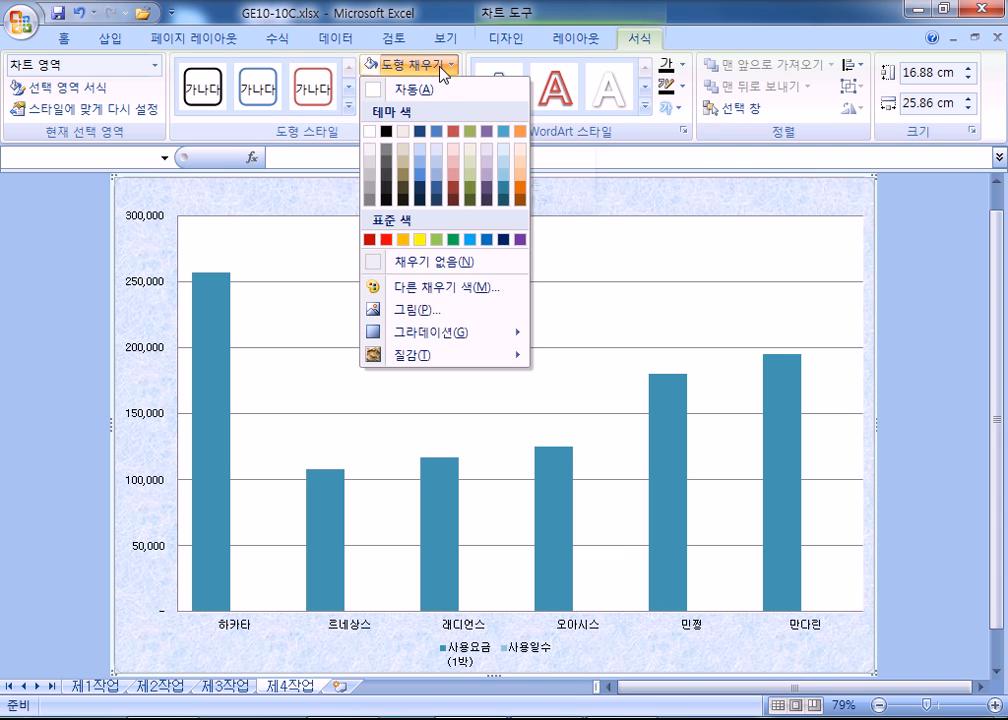
click(782, 250)
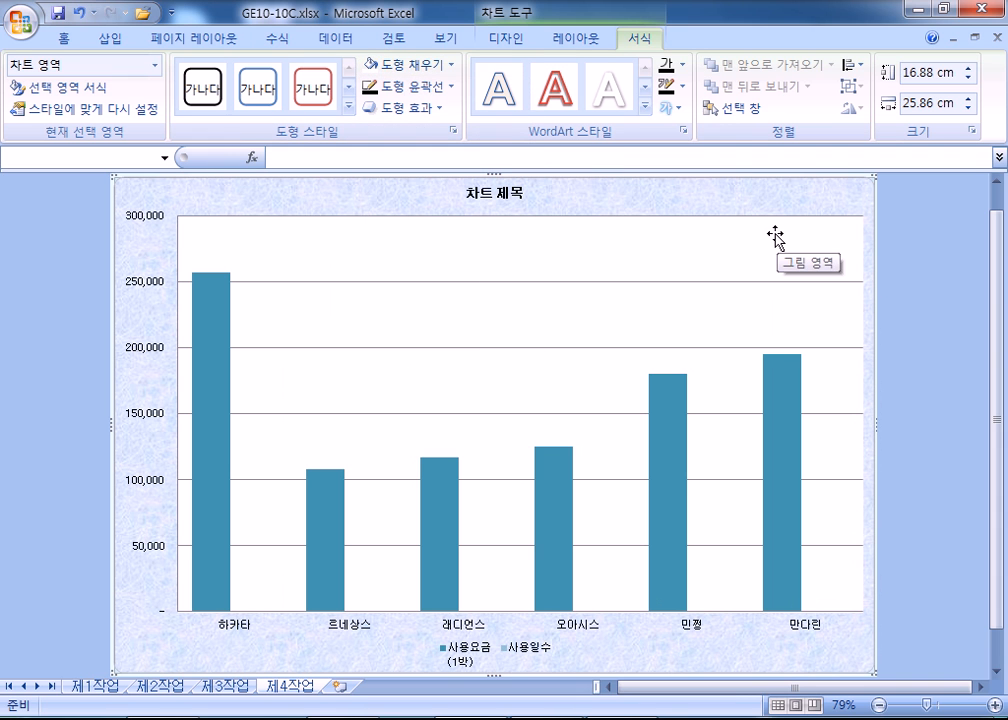
click(581, 300)
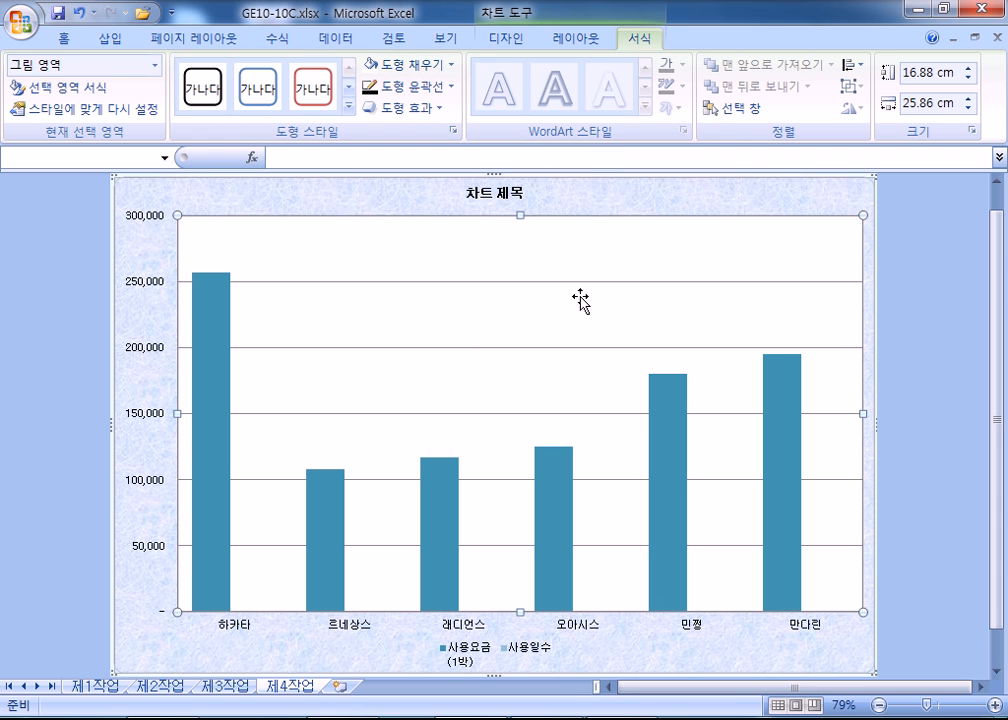
click(405, 64)
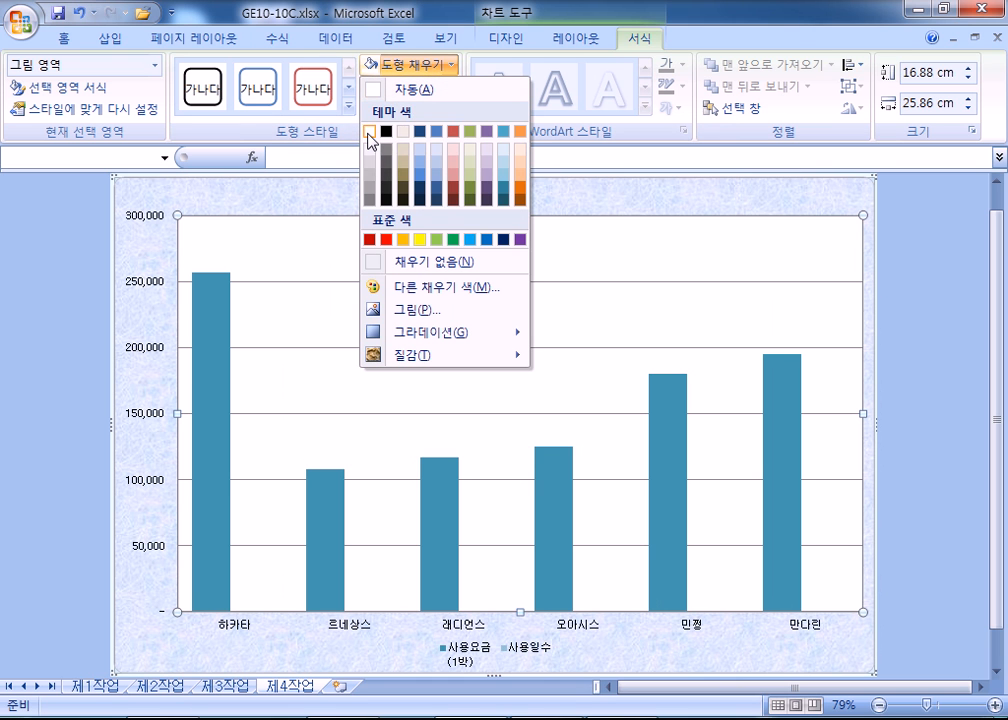
click(371, 140)
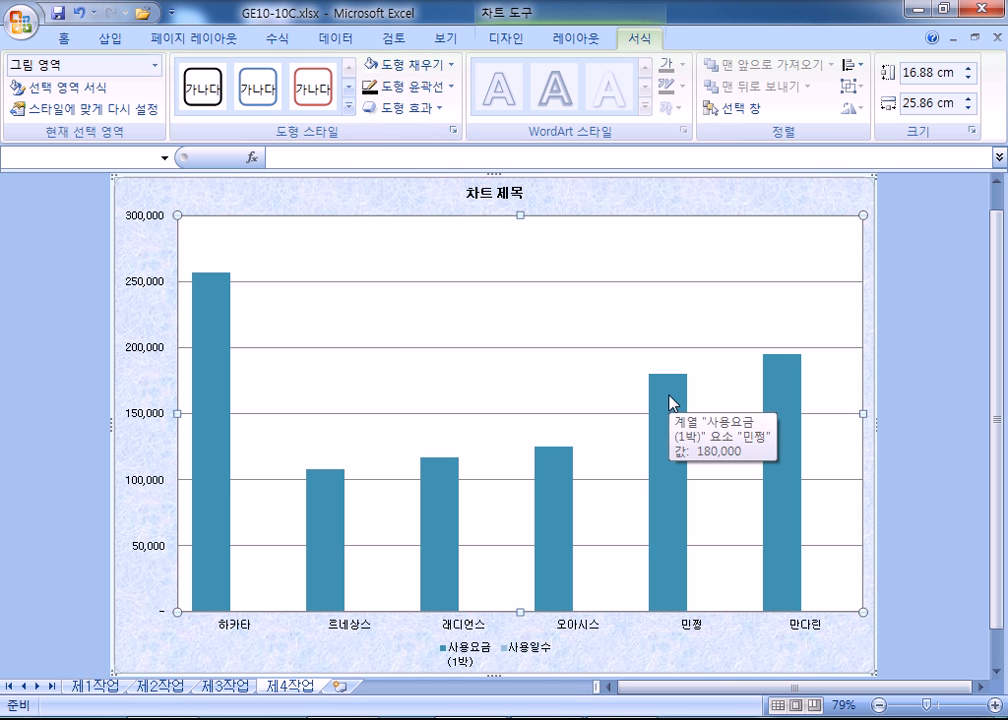
Enlarge the chart title's font size to 20 pt
click(497, 199)
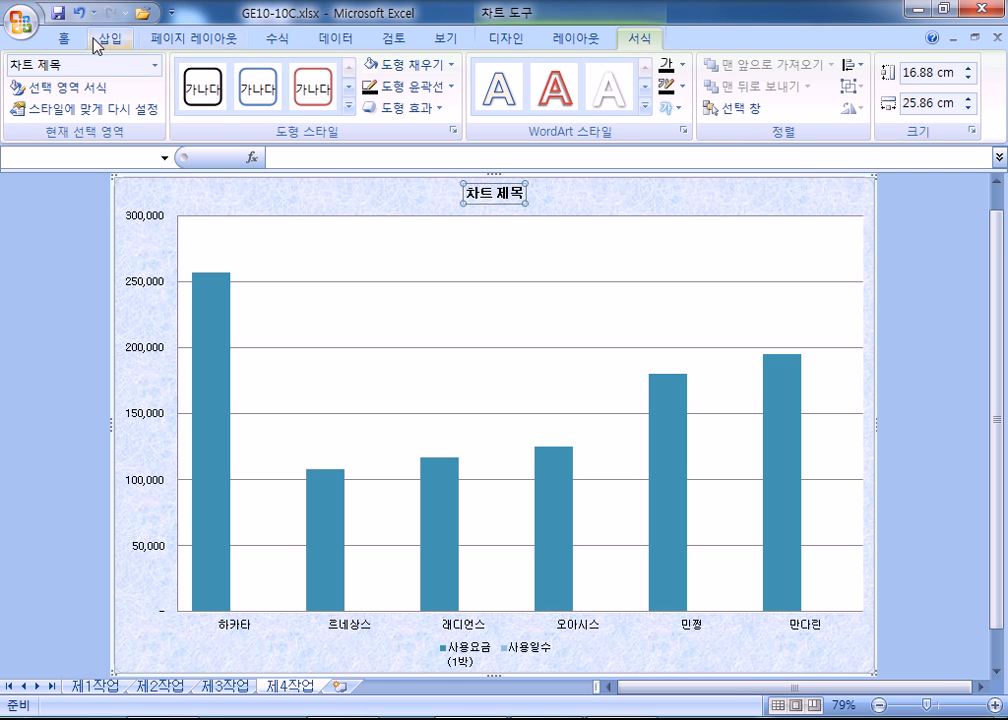
click(64, 38)
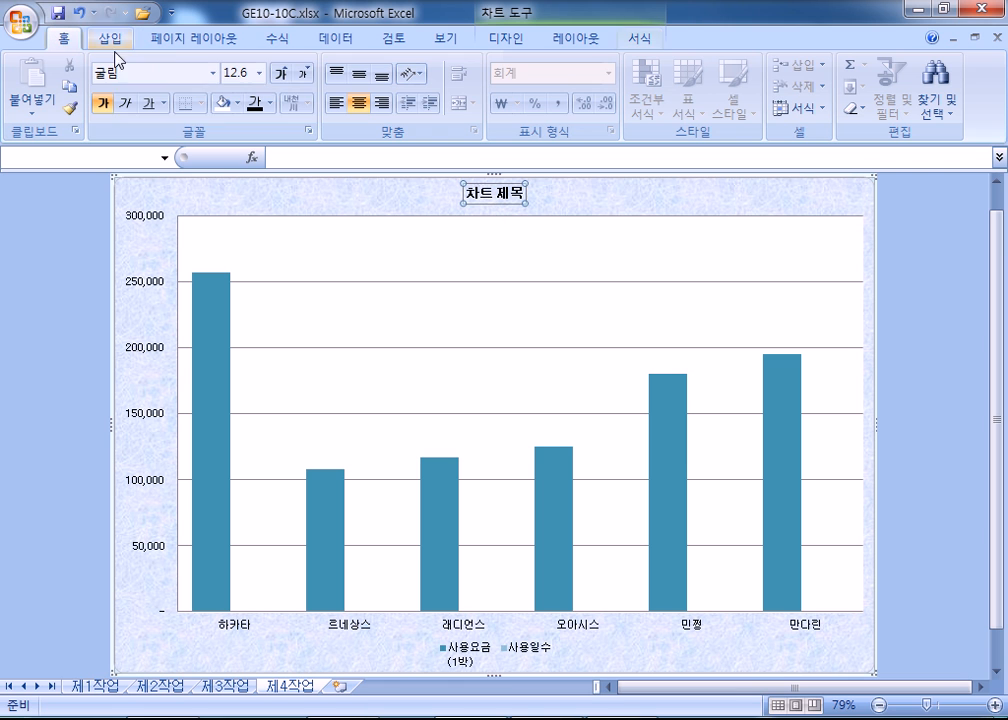
click(283, 75)
click(283, 75)
click(283, 75)
click(283, 75)
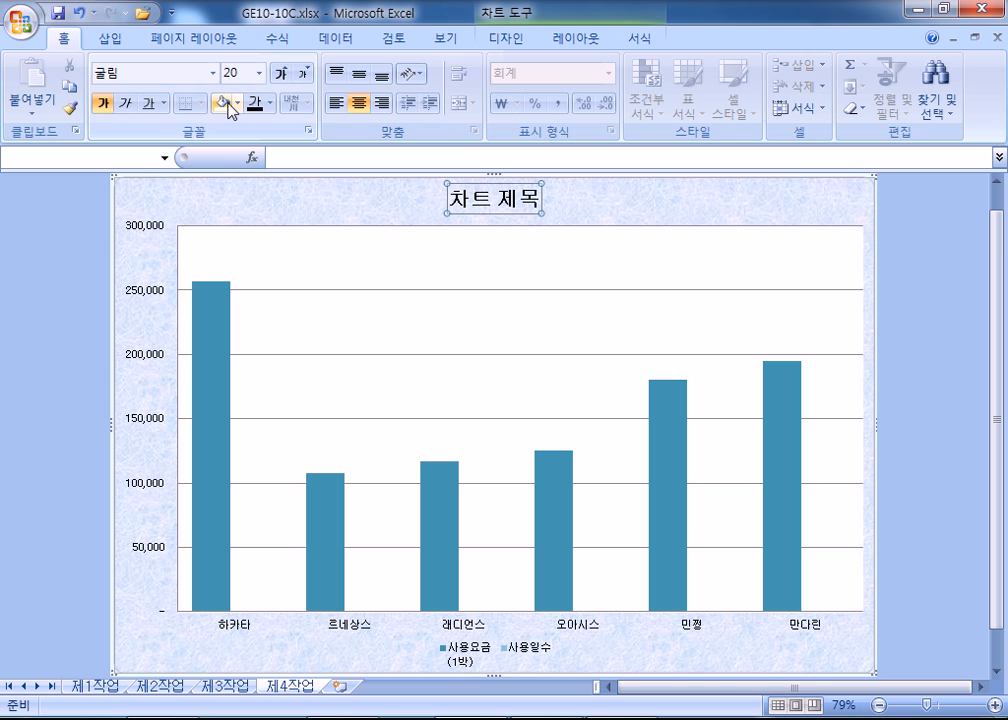
Give the chart title box an outline in the automatic color
click(640, 40)
click(415, 87)
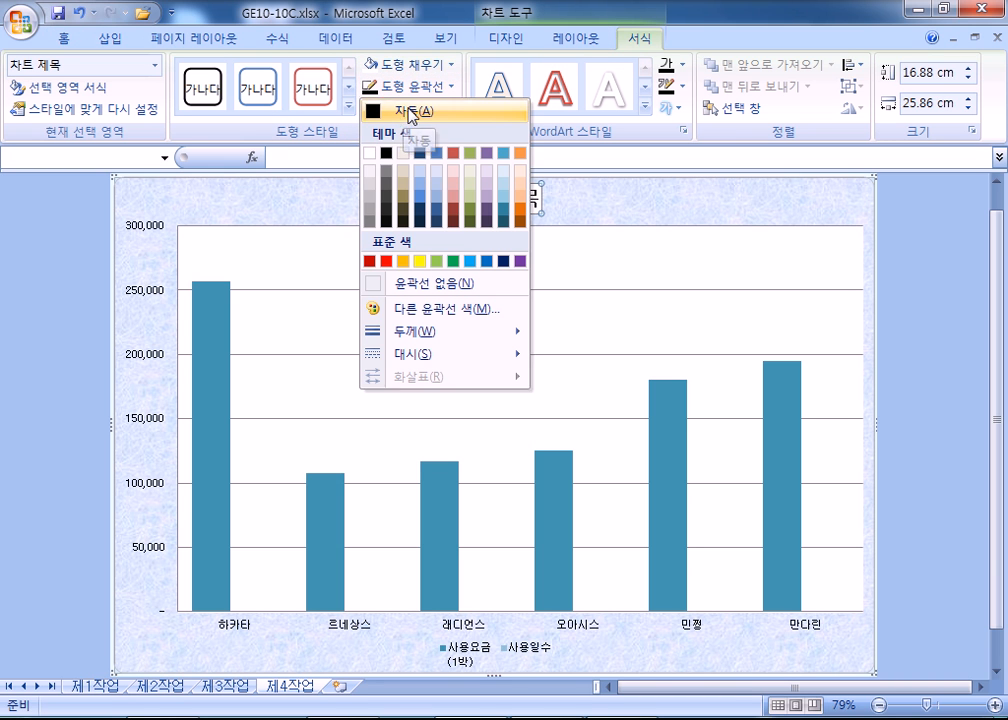
click(405, 113)
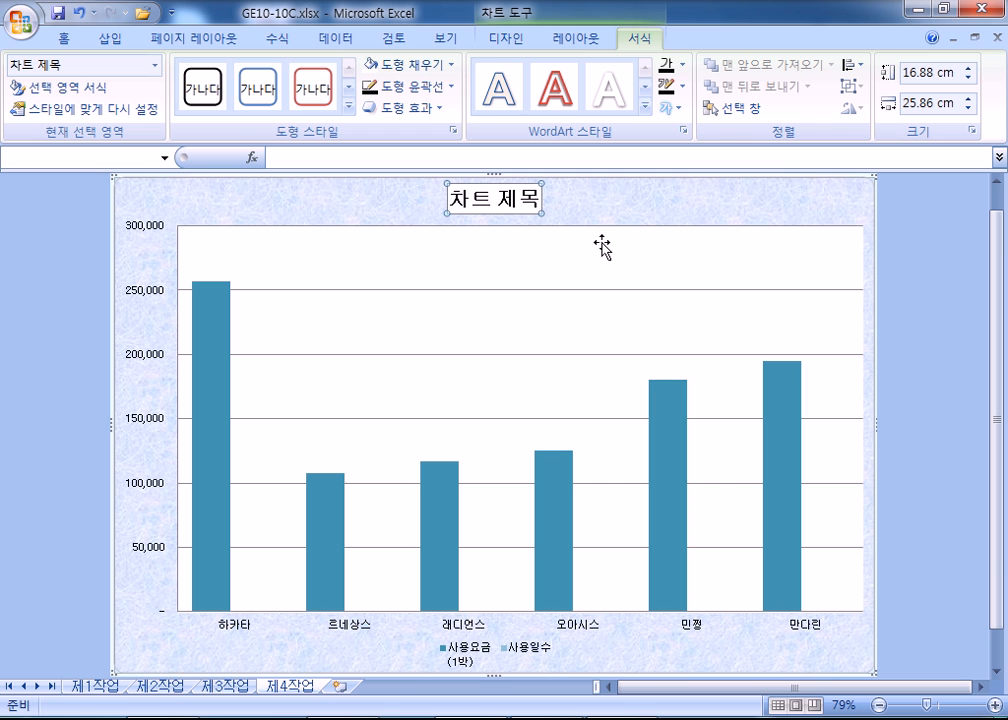
Replace the chart title's placeholder text with "서안 및 계림지역 호텔 예약 현황"
text(서안)
text( 및 ㄱ)
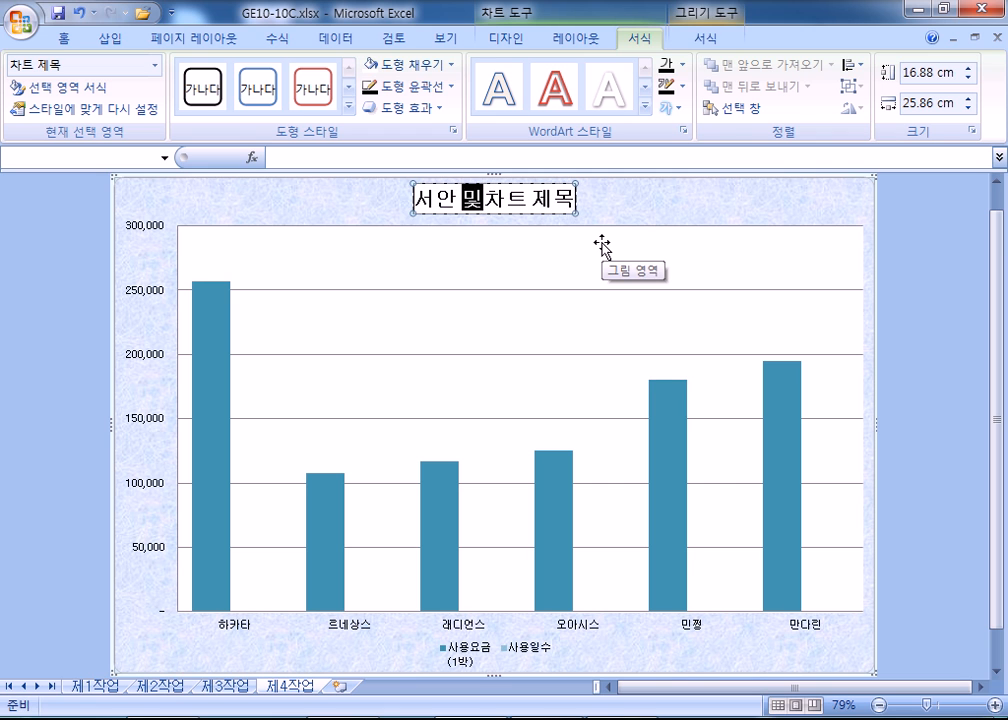
text(계림지역 호텔 ㅇ)
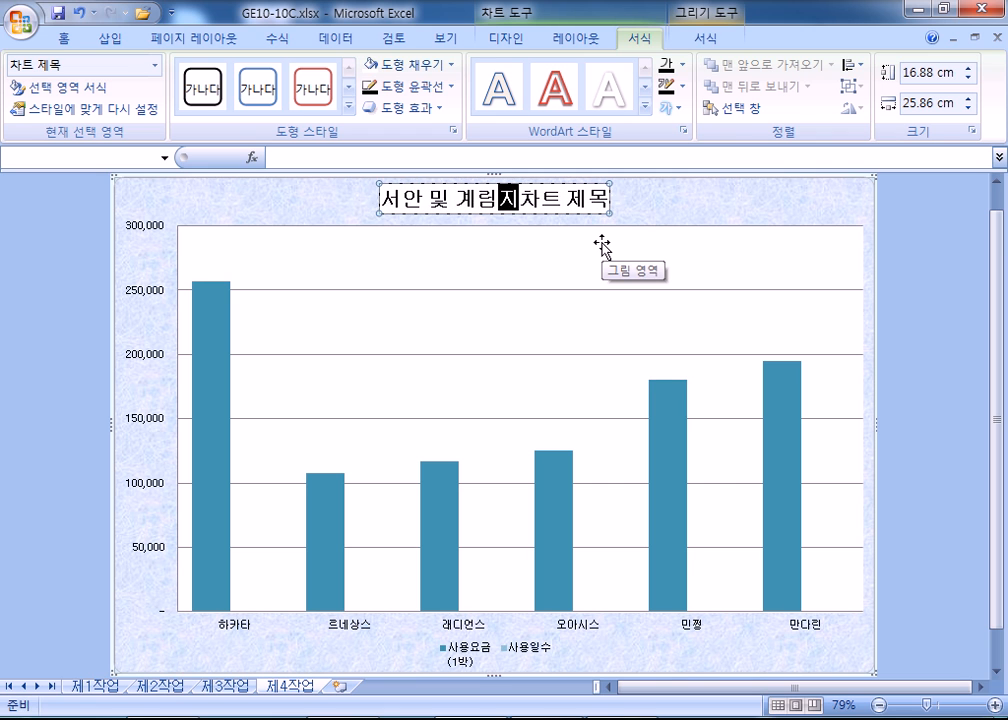
text(예약 현호)
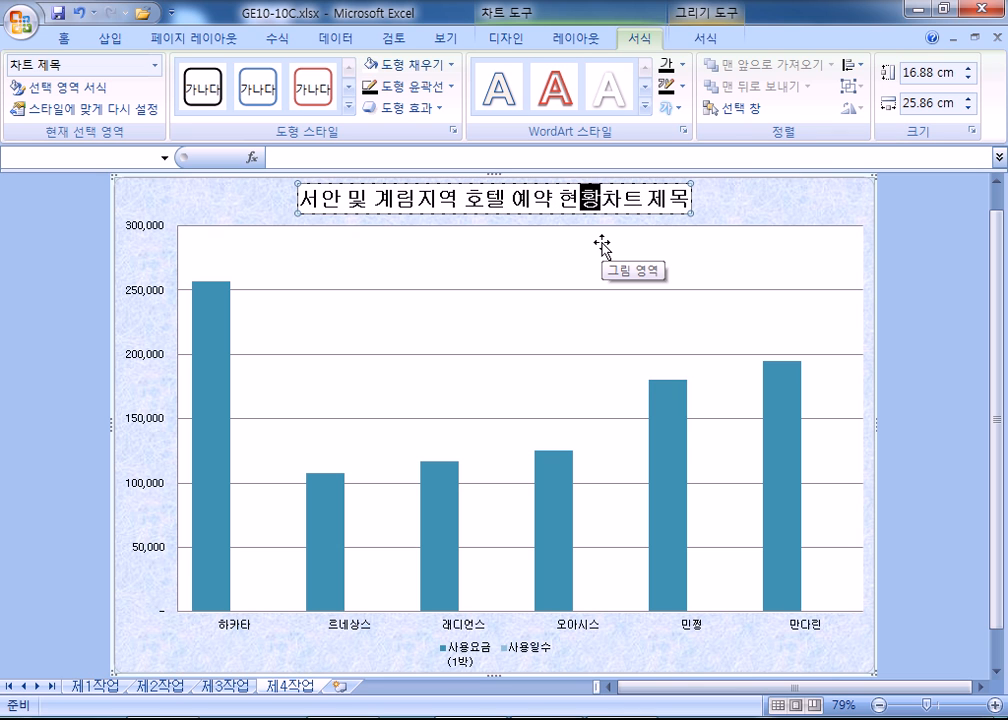
key(Delete)
key(Delete)
key(Delete)
key(Delete)
key(Delete)
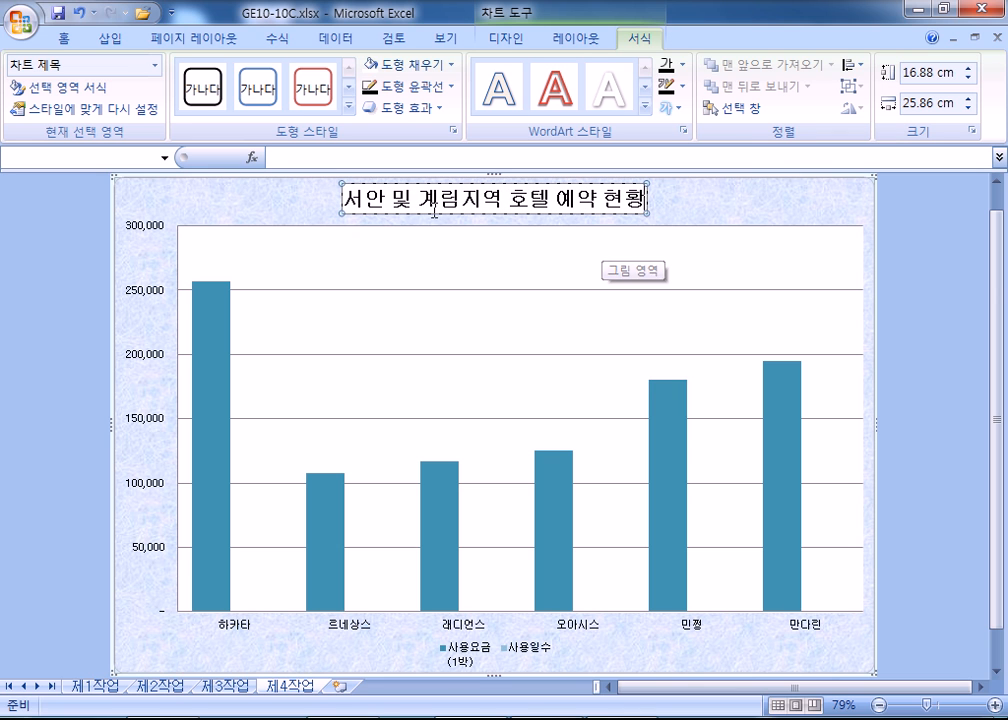
click(747, 208)
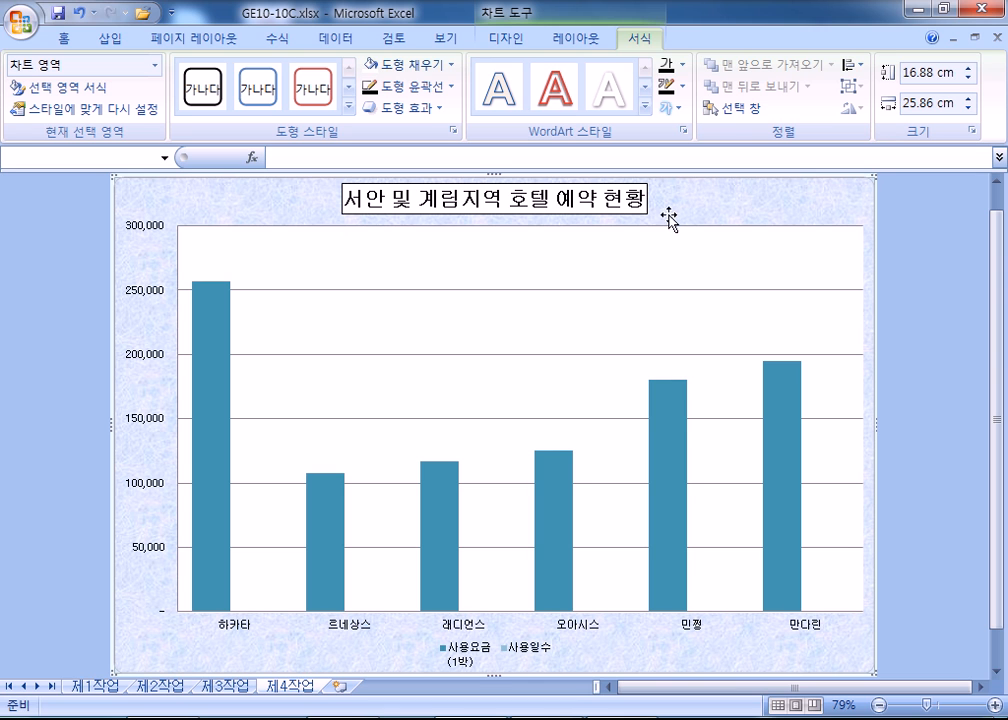
Change the 사용요금(1박) series to a line chart with markers and plot it on the secondary axis
click(218, 382)
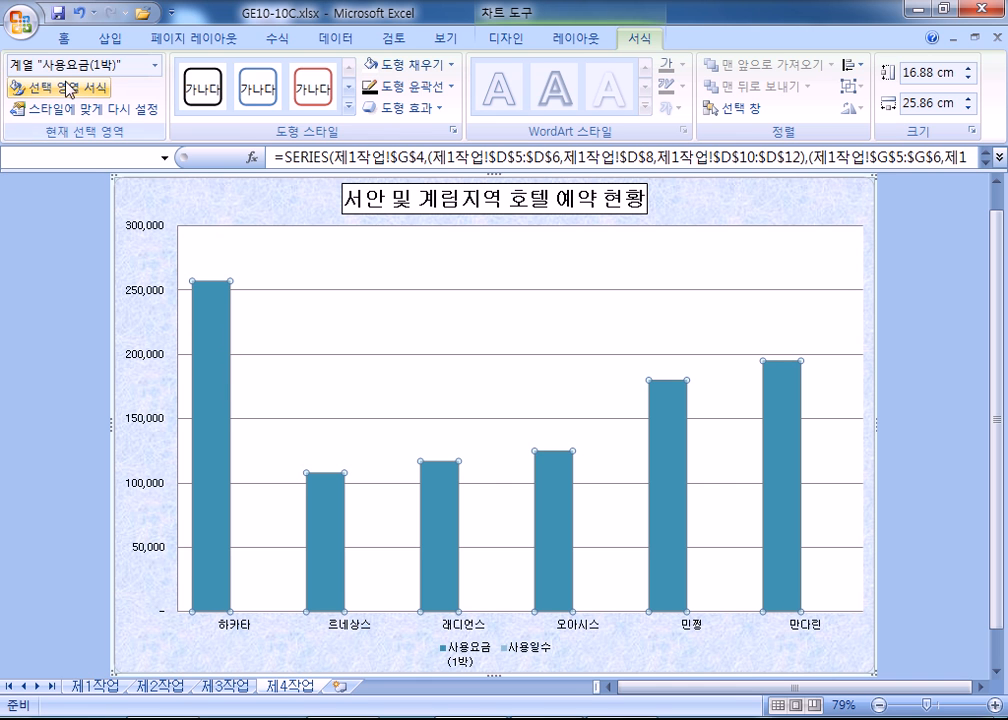
click(532, 40)
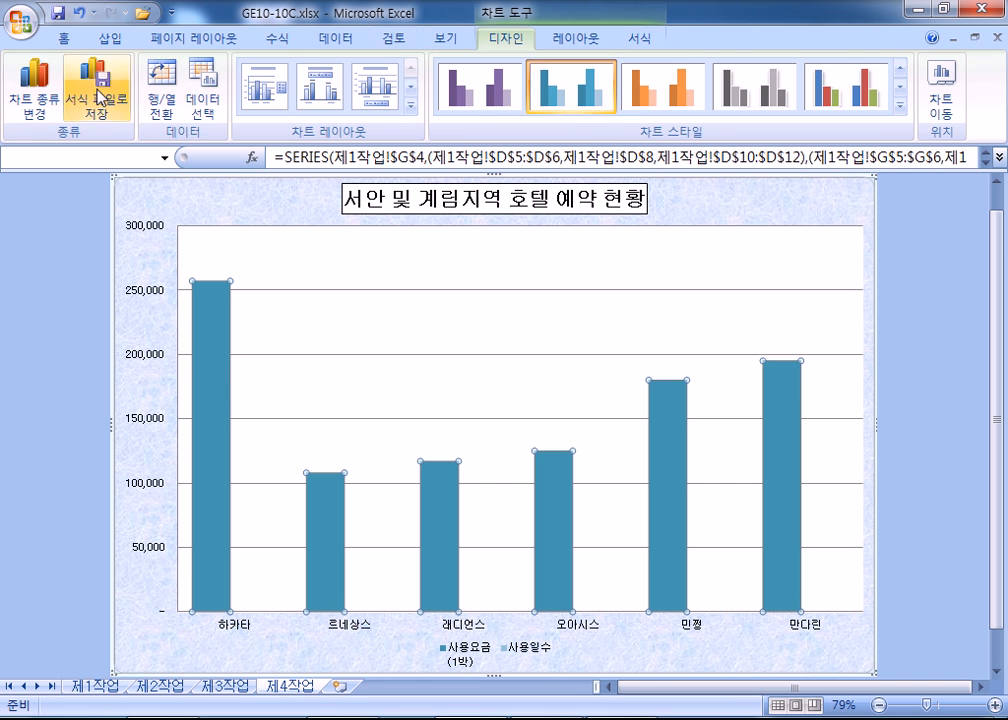
click(40, 90)
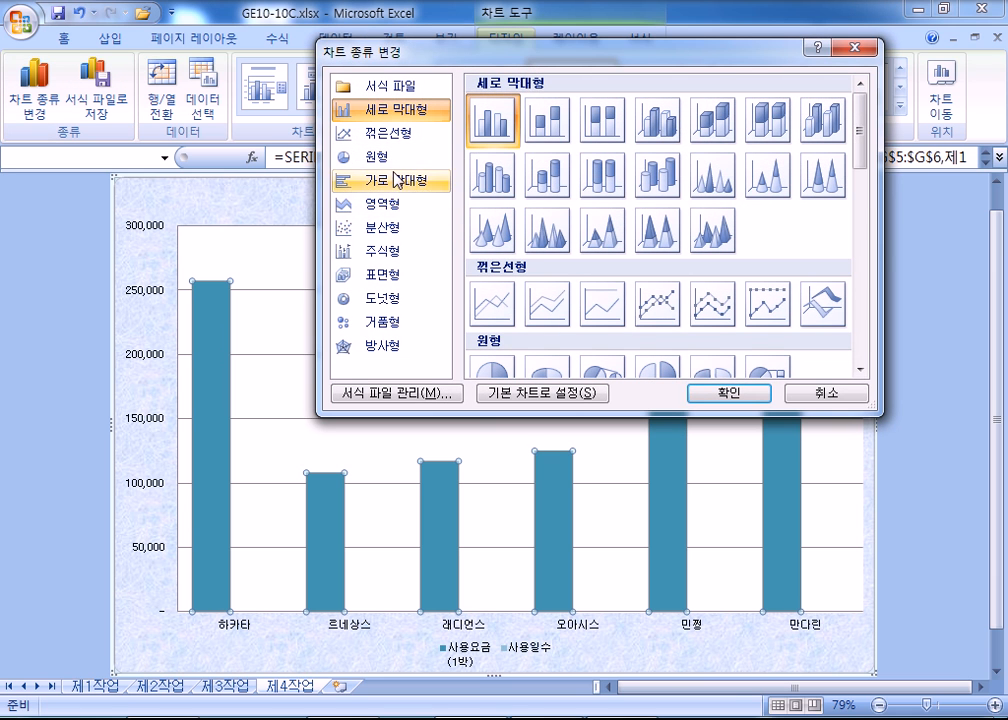
click(383, 134)
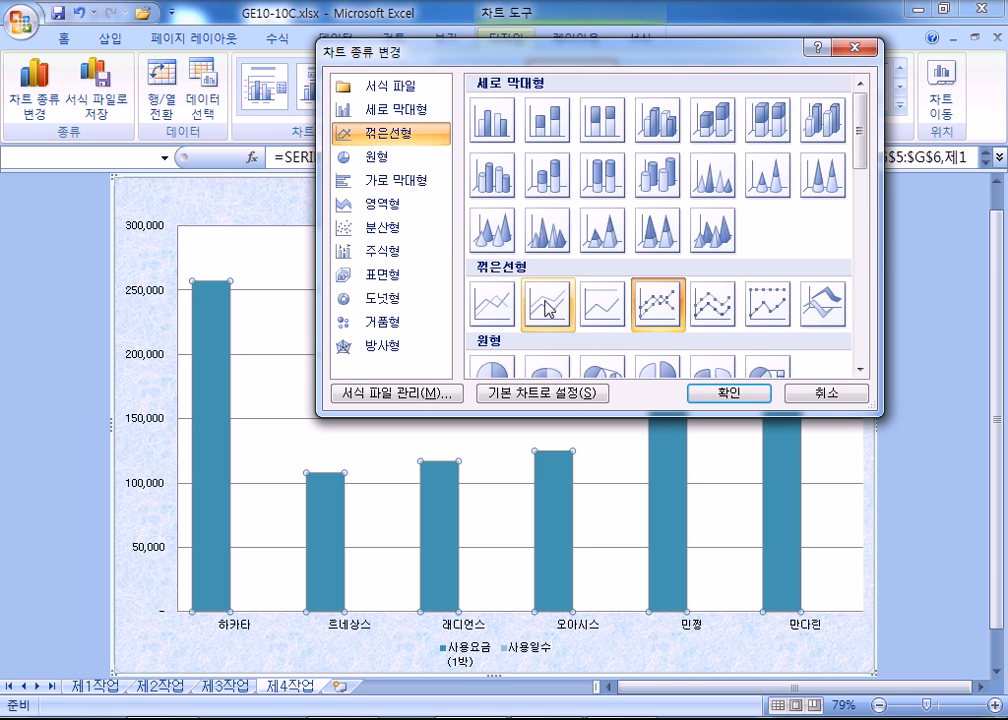
click(720, 394)
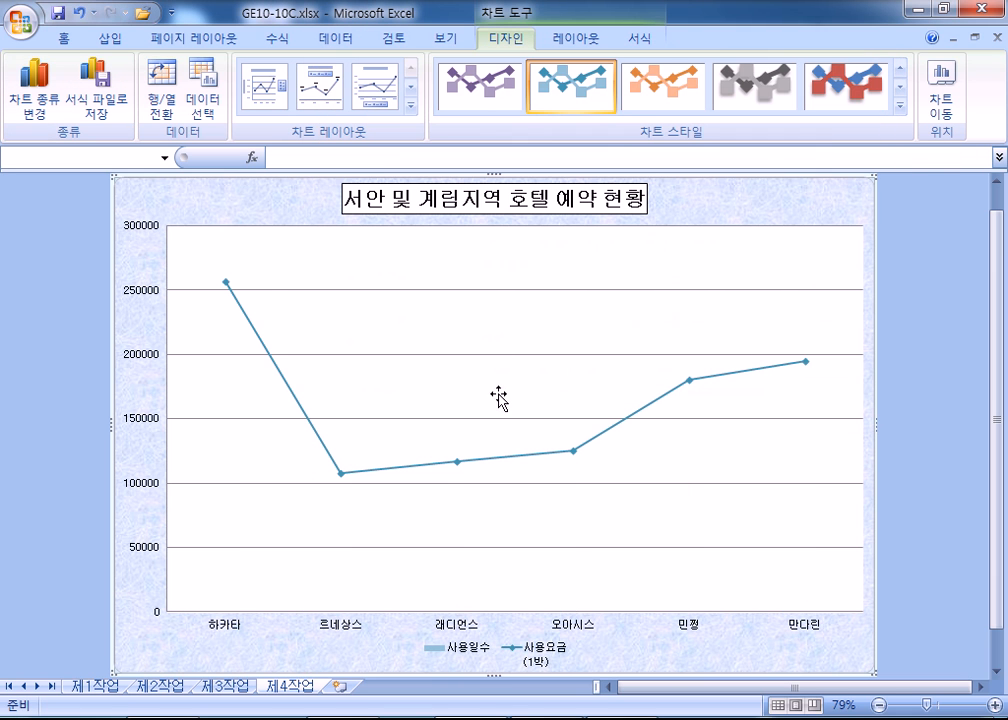
double_click(299, 401)
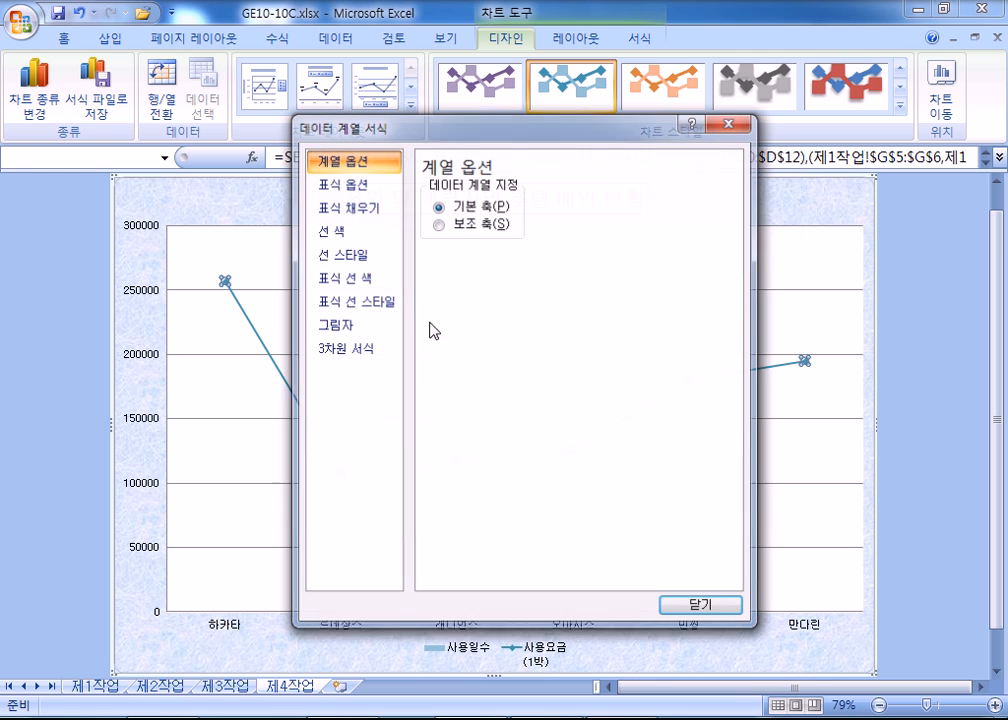
click(452, 225)
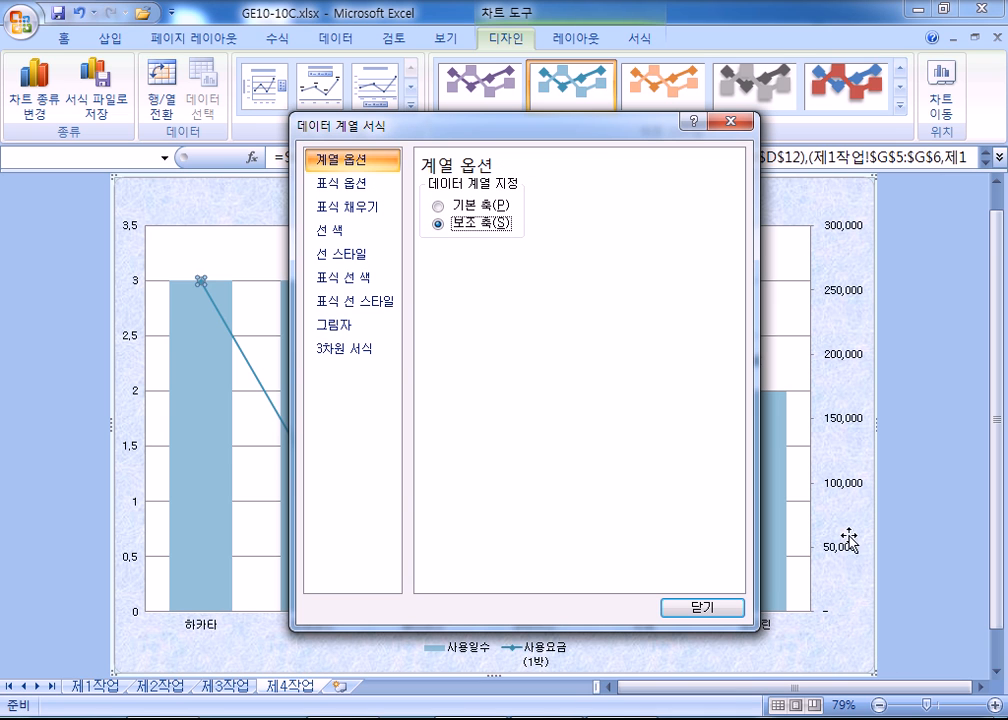
Apply the custom number format G/표준"박" to the primary vertical axis labels
drag(590, 126, 840, 111)
click(134, 283)
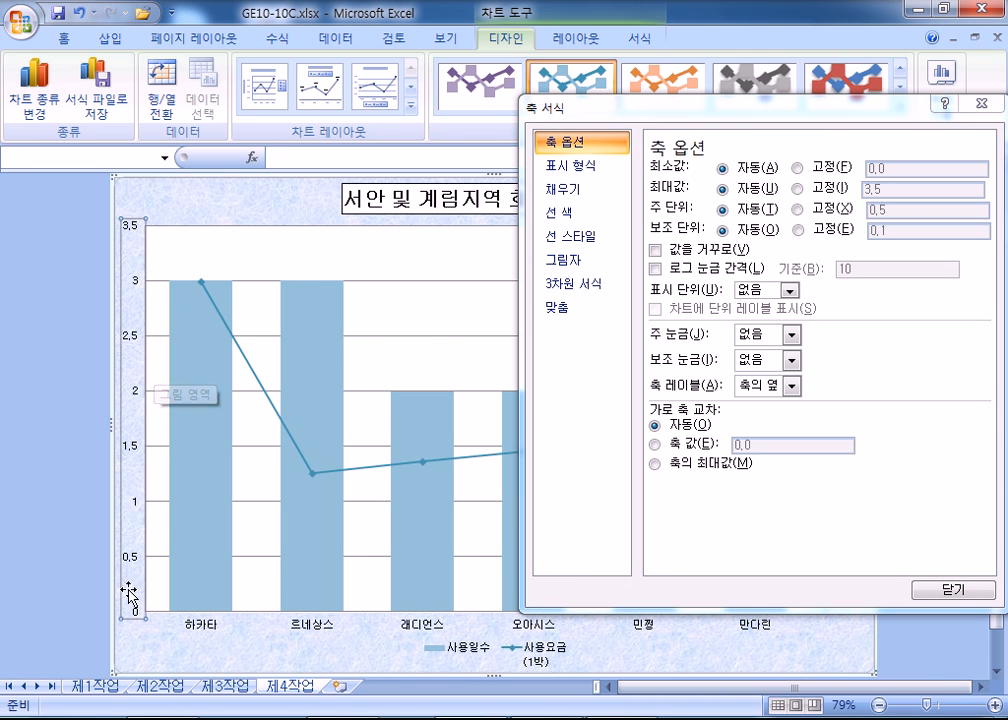
click(577, 165)
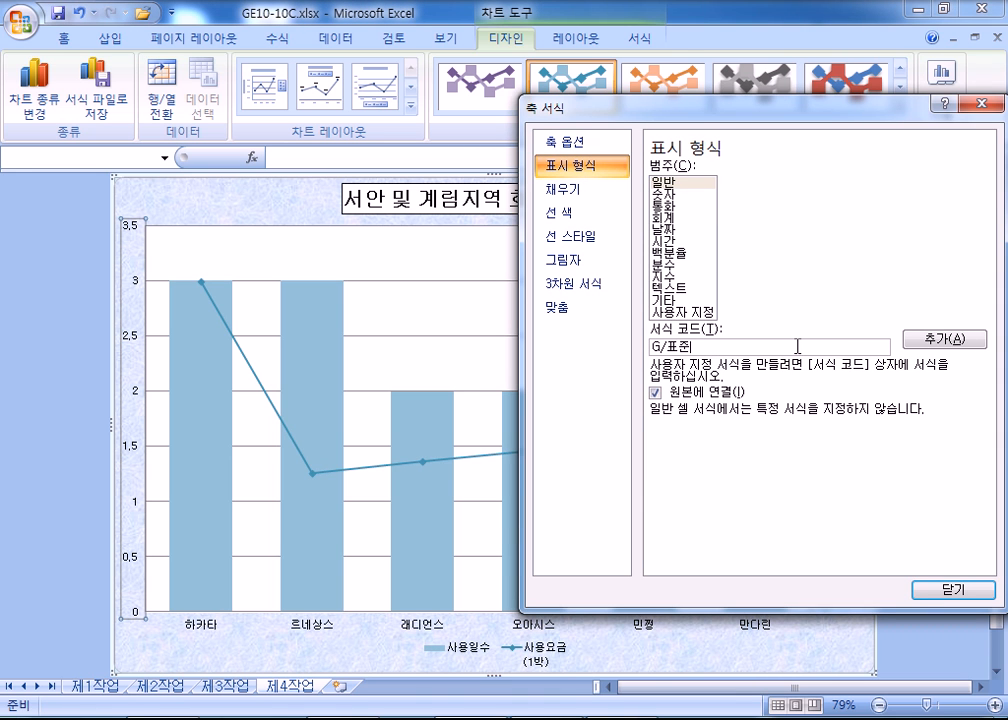
click(955, 340)
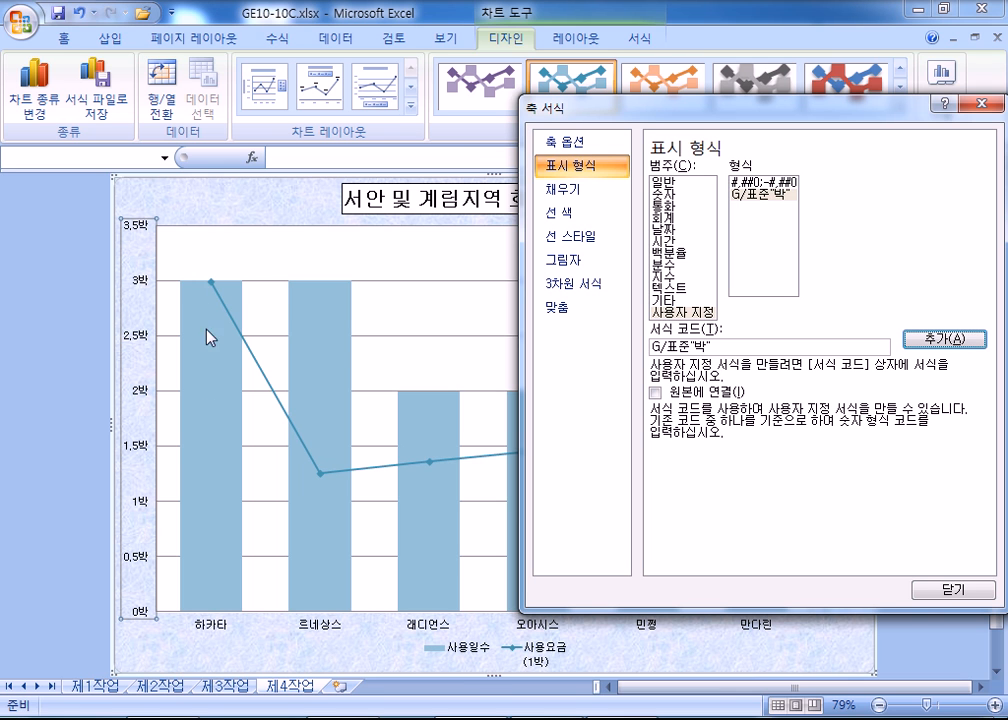
Add a data label to only the 하카타 point of the 사용요금(1박) line and position it above the point
click(211, 285)
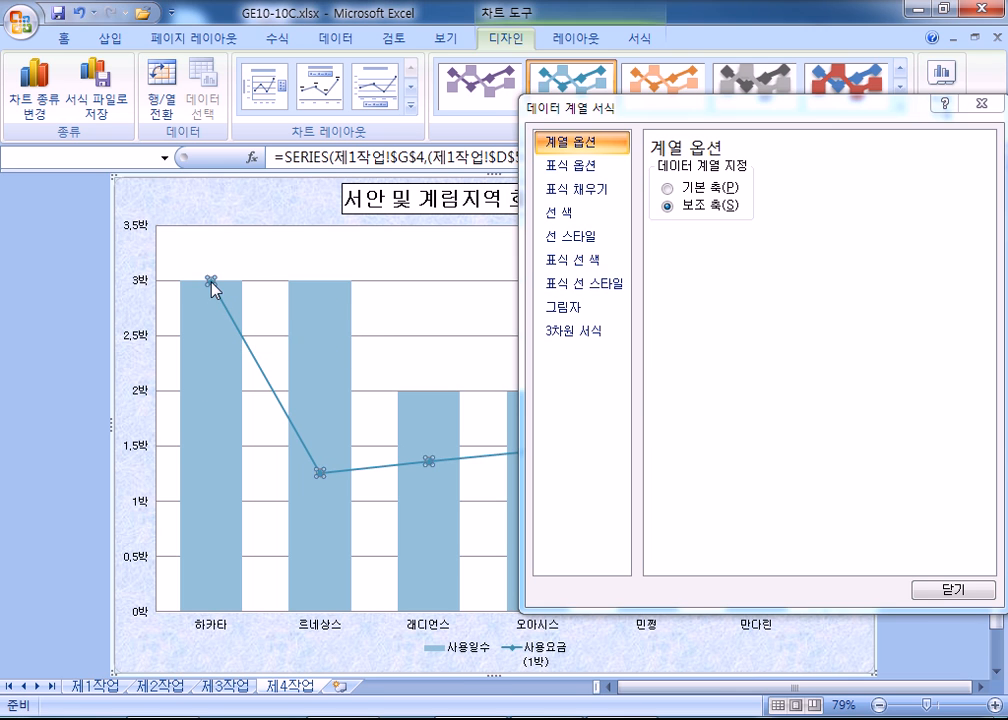
click(211, 285)
right_click(211, 282)
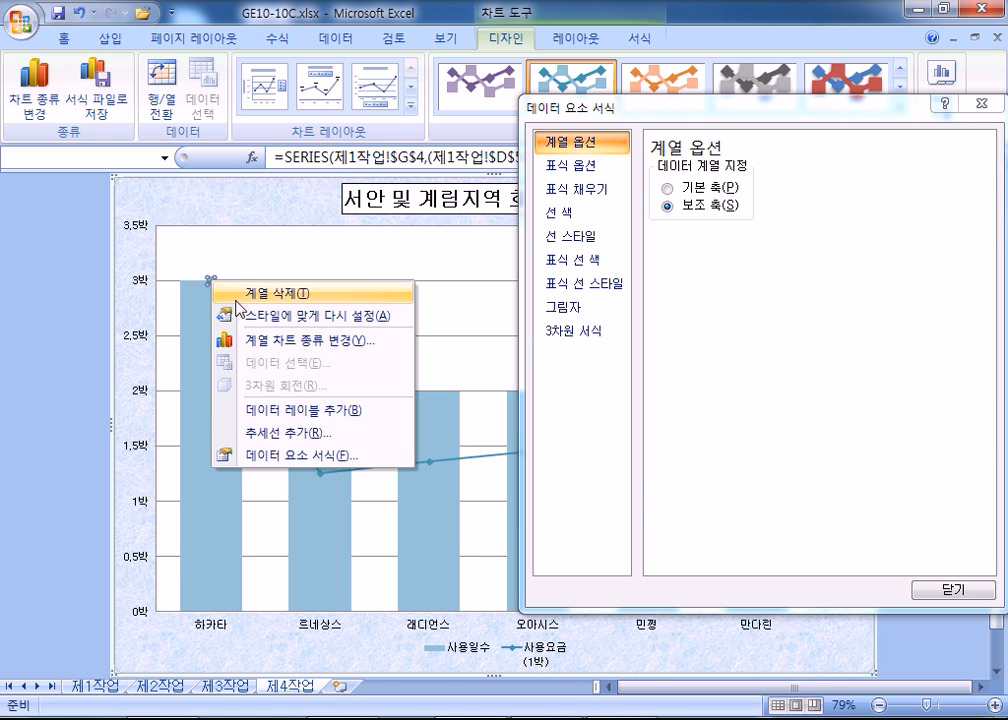
click(266, 410)
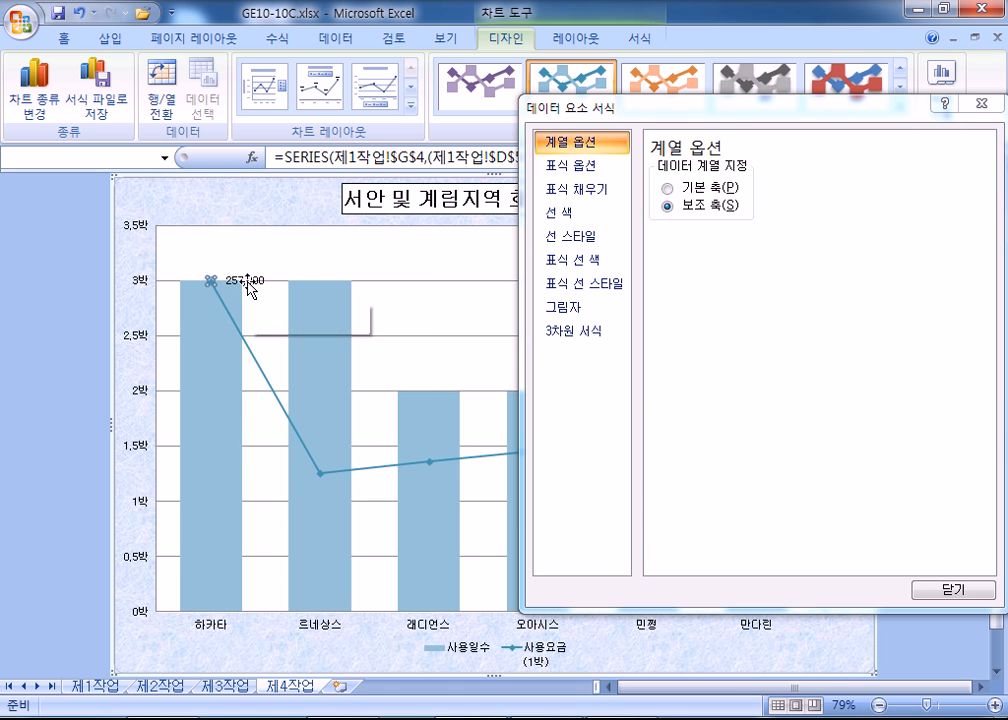
click(246, 281)
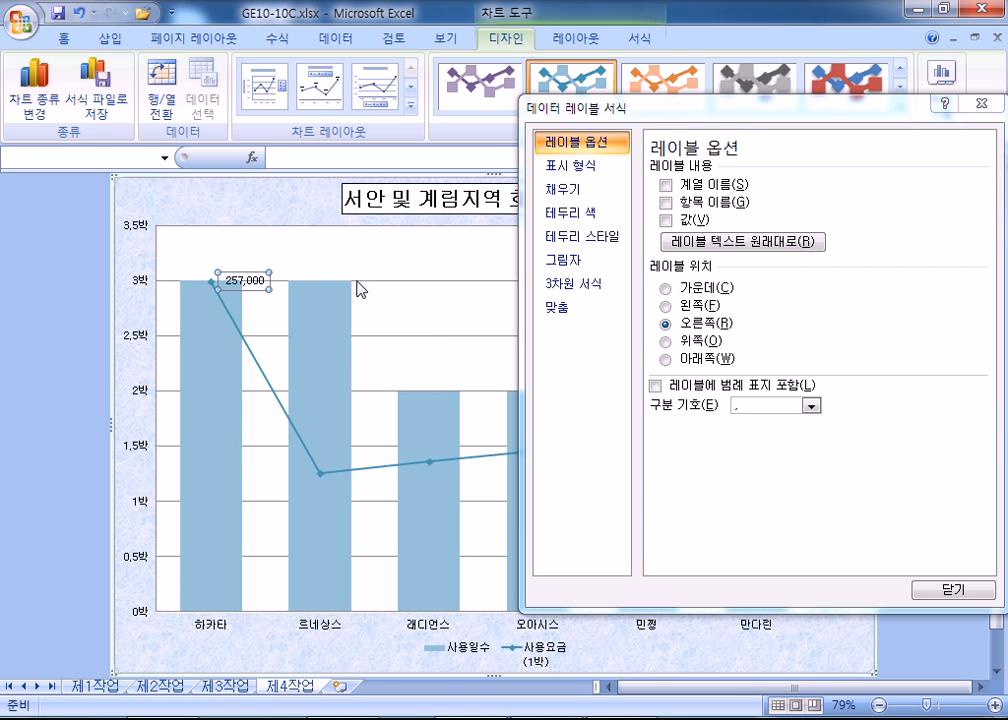
click(704, 341)
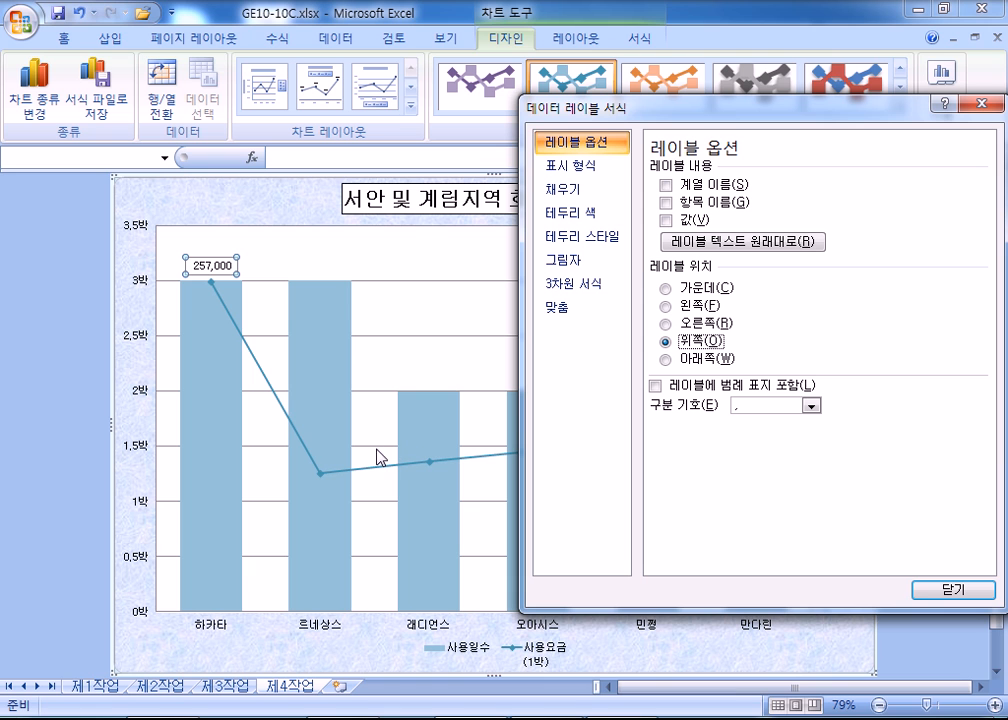
Change the dash type of the chart's major horizontal gridlines to a dashed line
click(426, 282)
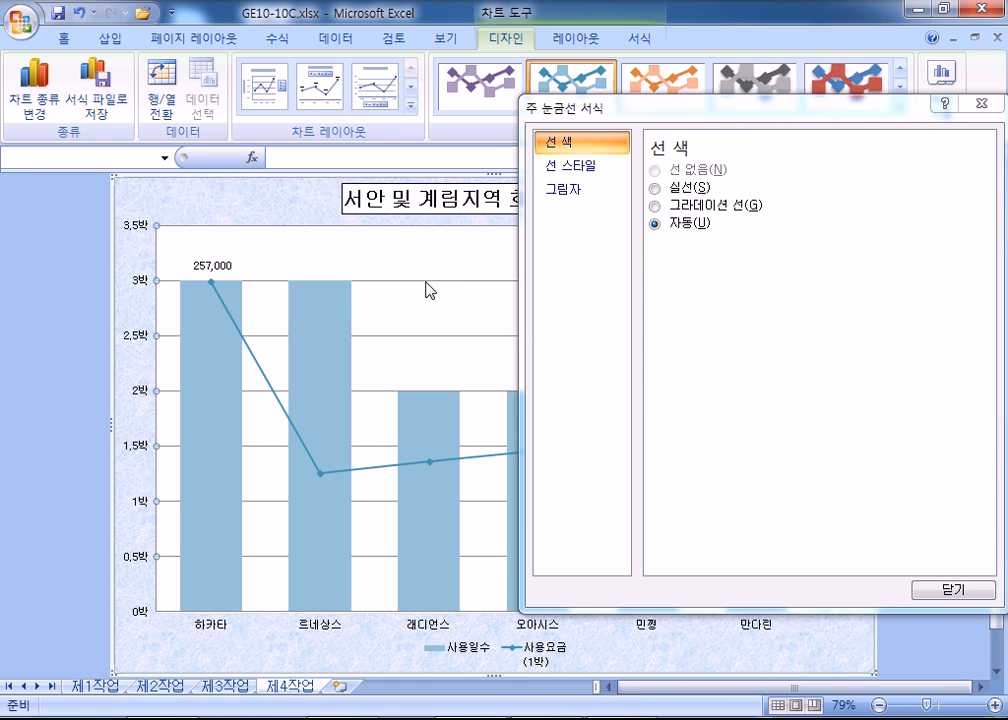
click(585, 168)
click(752, 226)
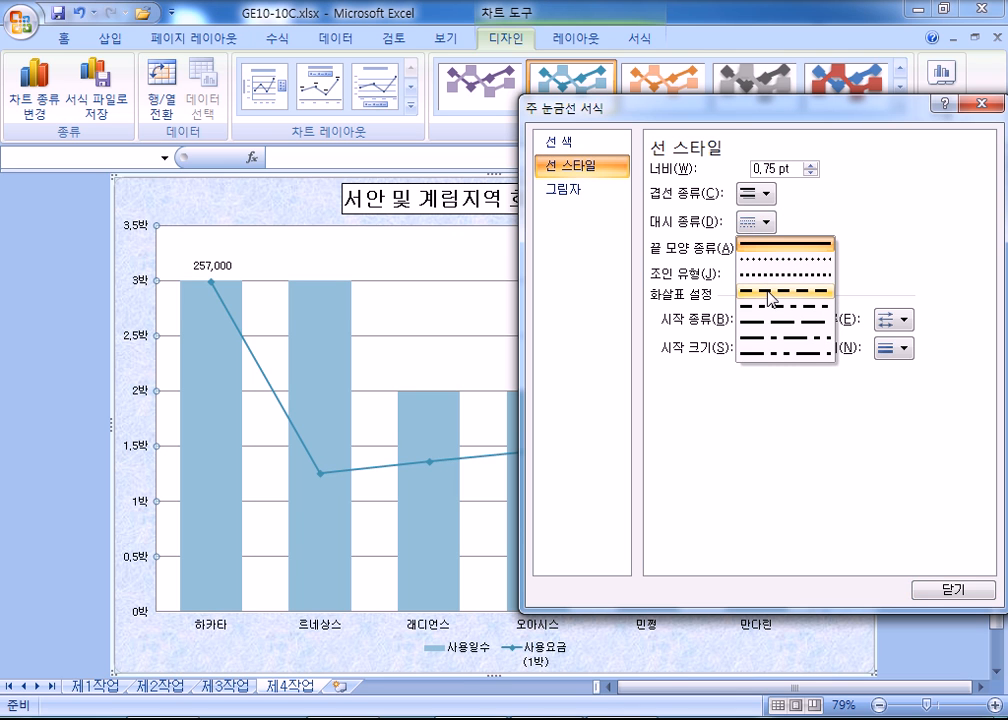
click(770, 293)
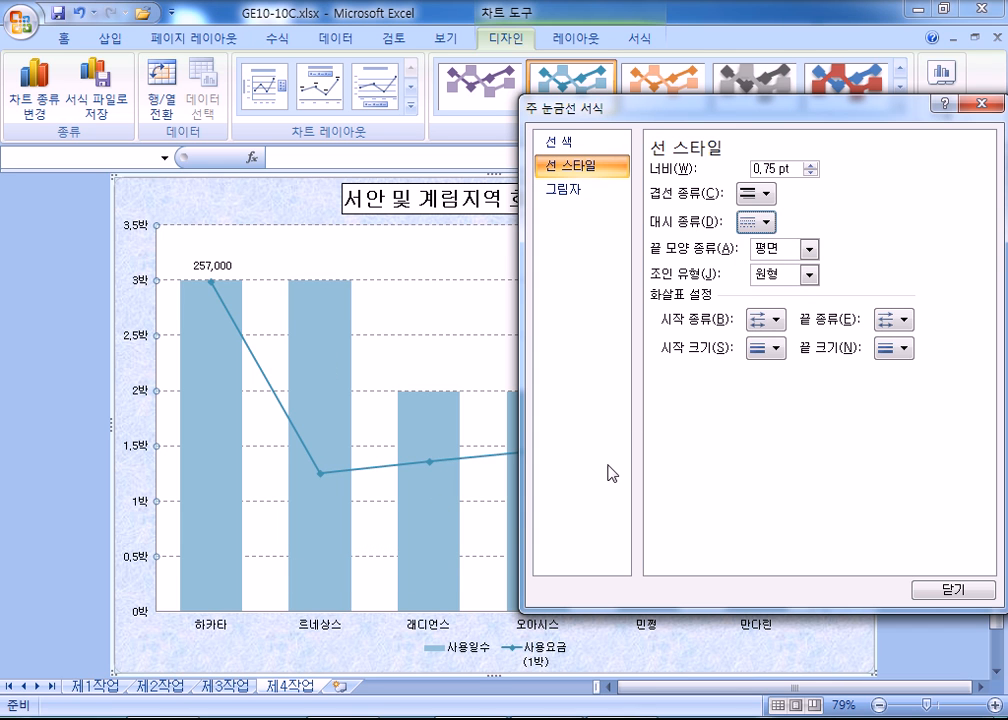
Edit the chart's source data so the usage-fee series name is the single-line text 사용요금(1박) in the legend
click(545, 657)
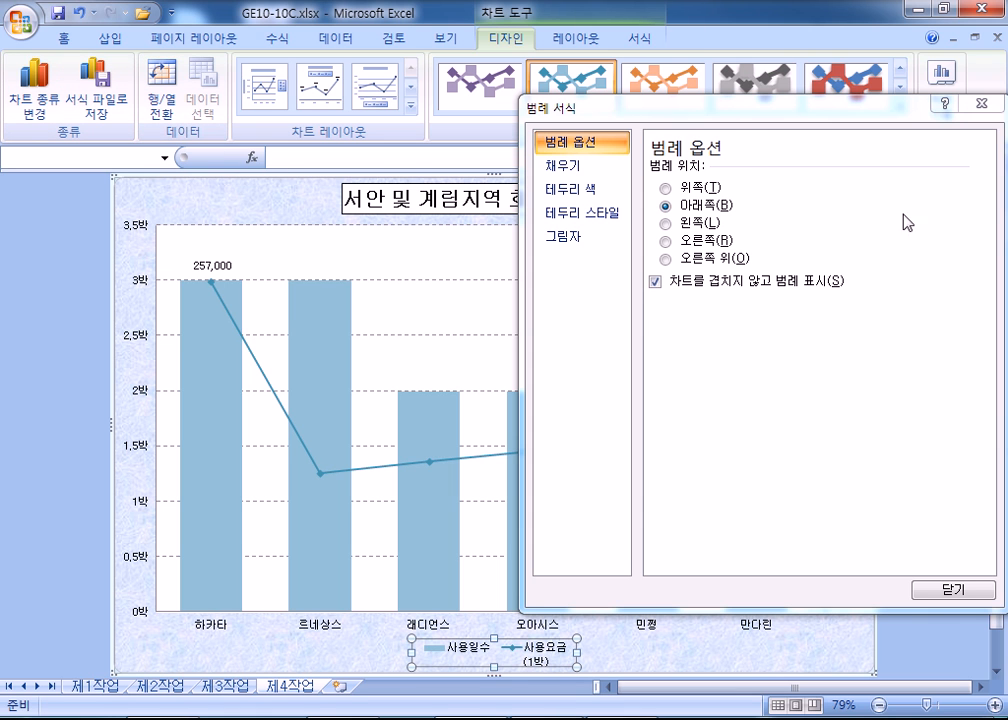
click(950, 590)
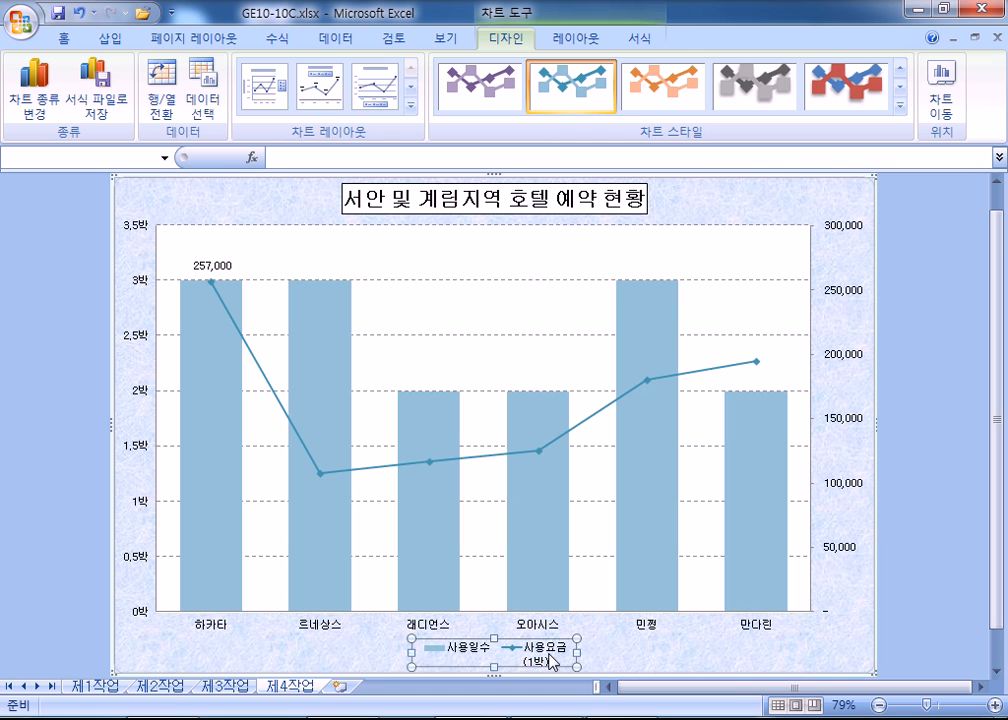
click(210, 95)
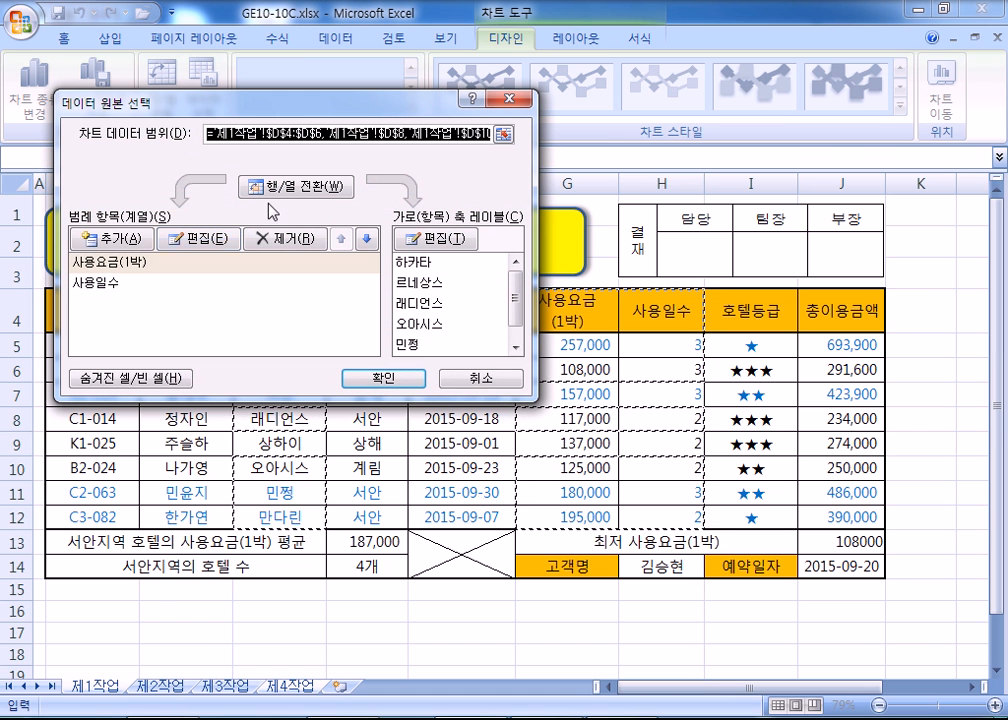
click(128, 265)
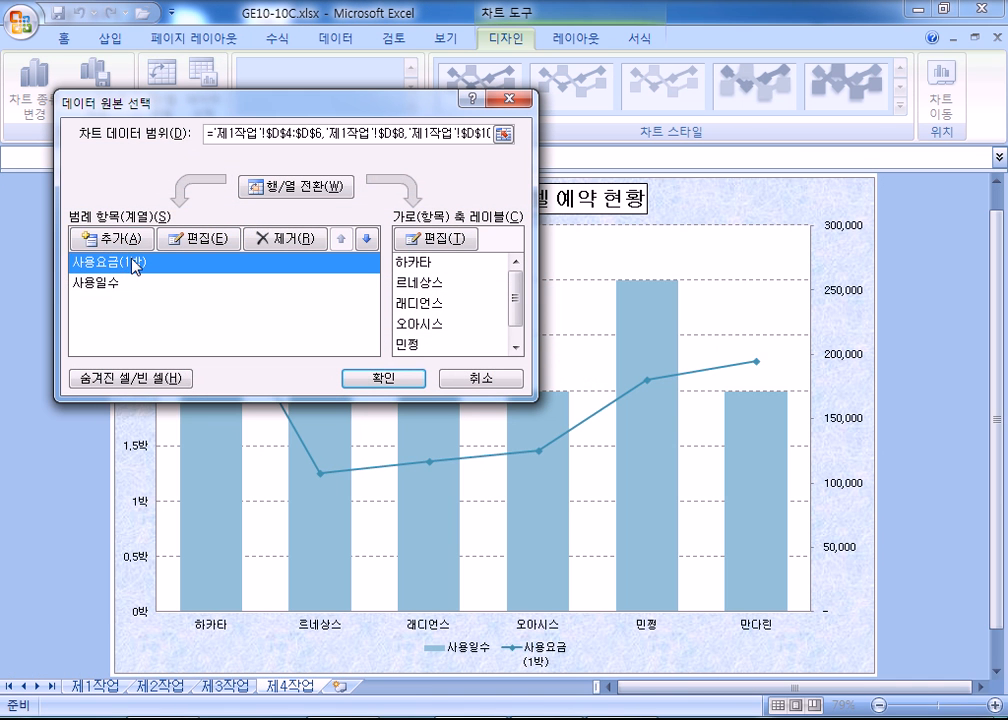
click(198, 238)
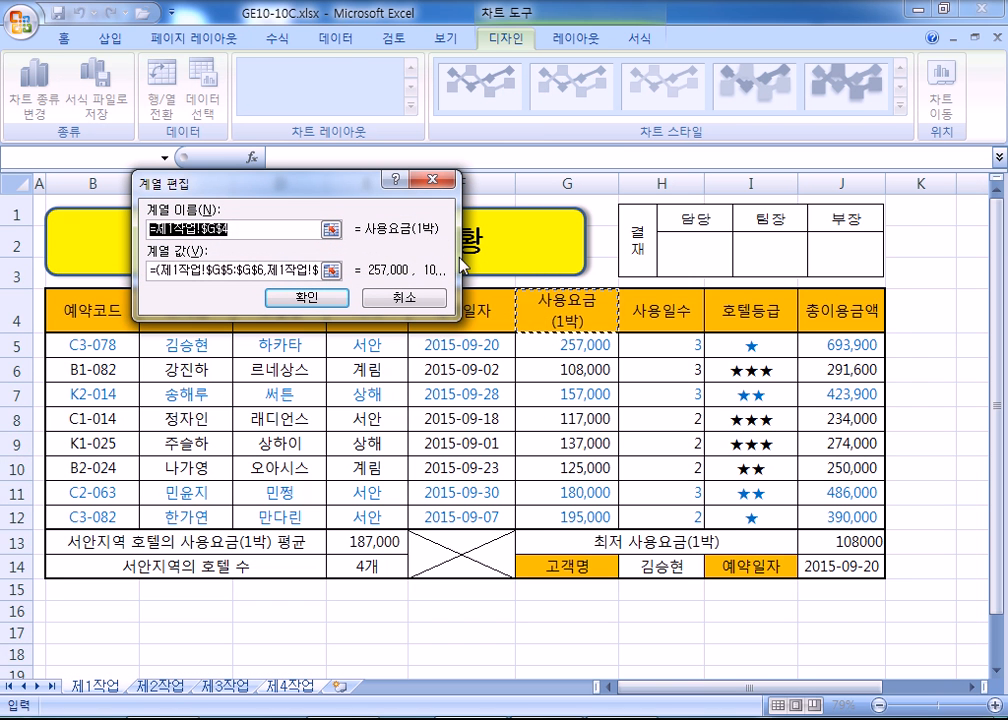
text(사용요금(1박))
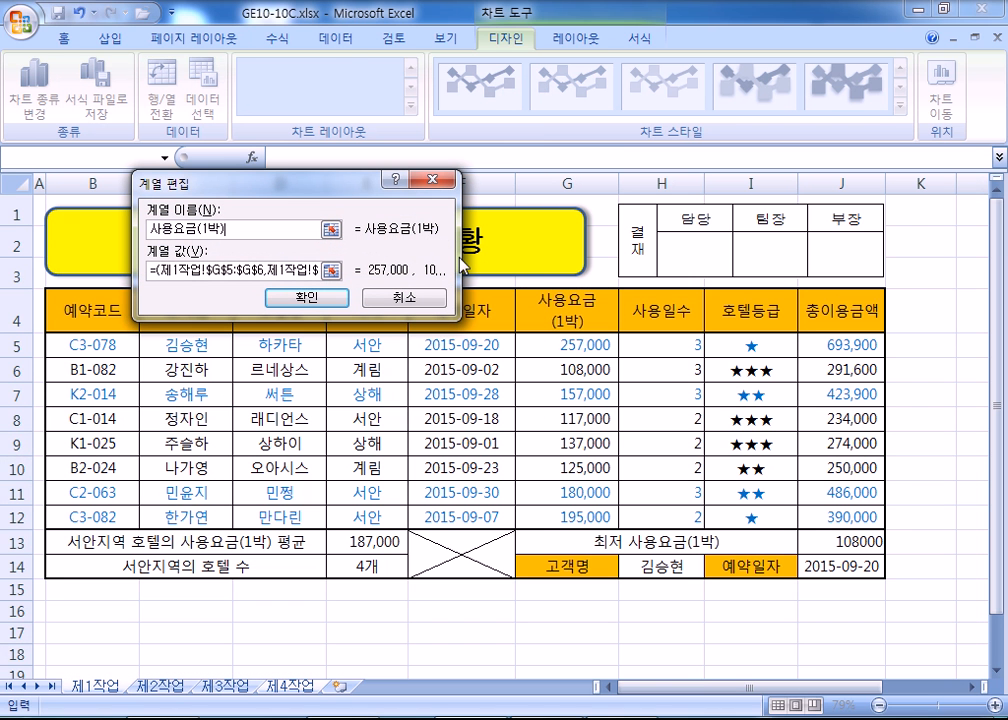
key(Return)
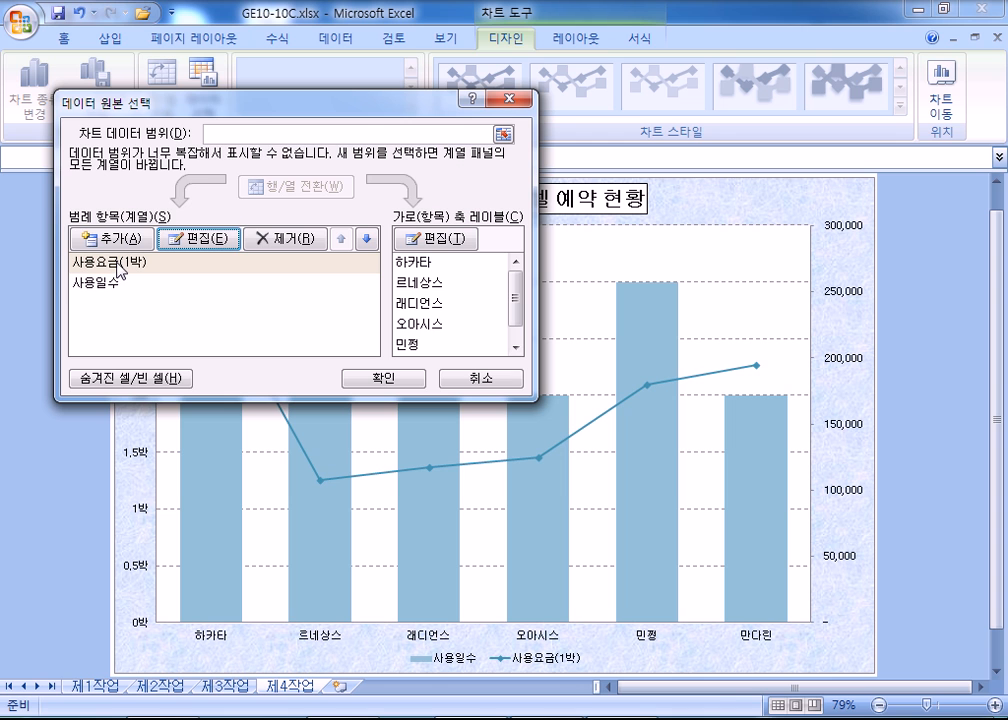
click(383, 378)
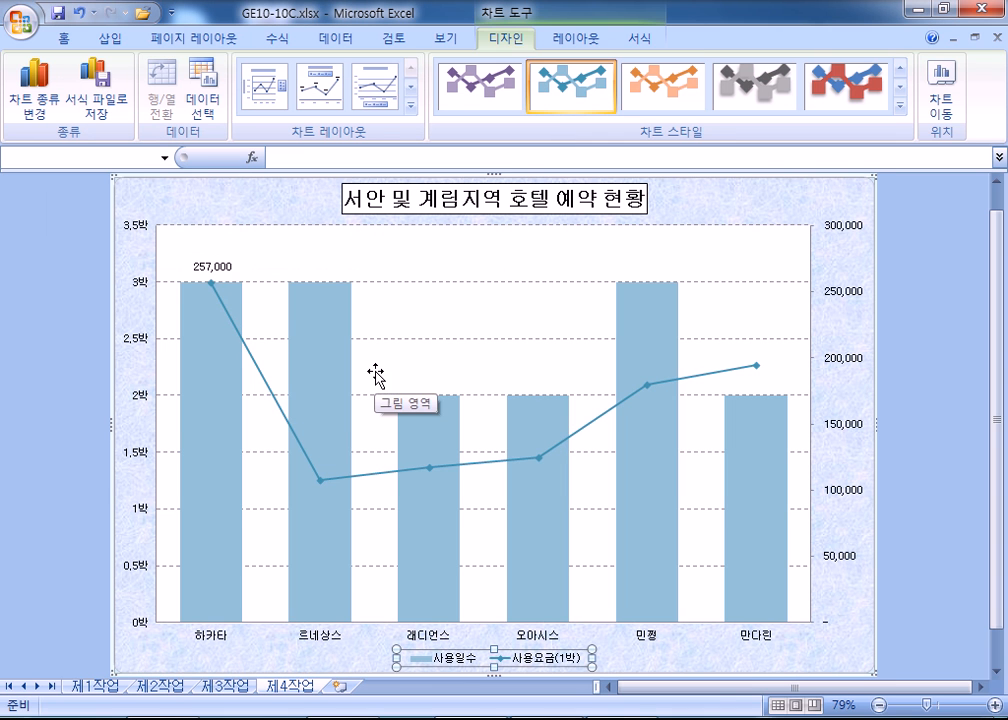
Draw a rounded rectangular callout about 8.4 cm by 1 cm inside the chart's upper plot area, with its pointer aimed at the 257,000 label
click(104, 39)
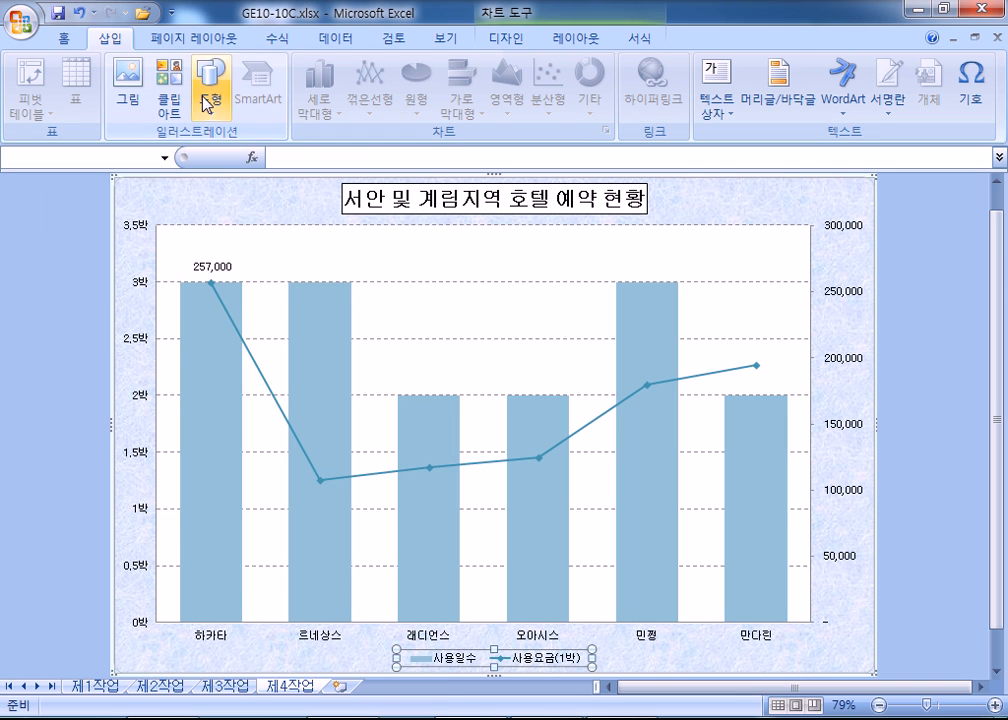
click(207, 104)
click(222, 660)
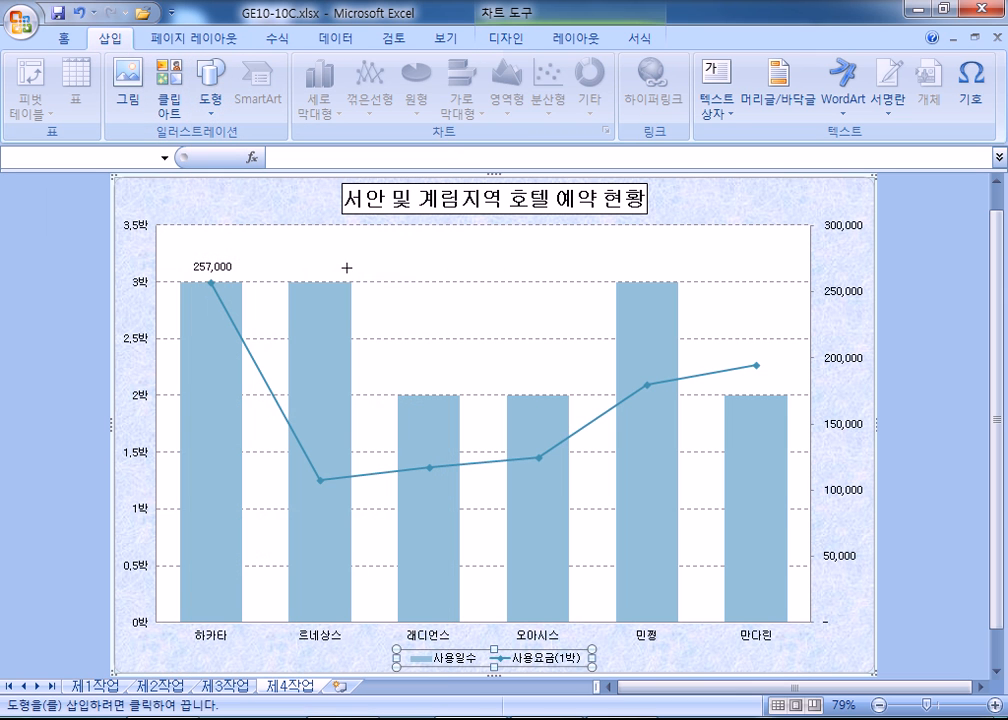
drag(305, 235, 554, 268)
drag(378, 270, 252, 270)
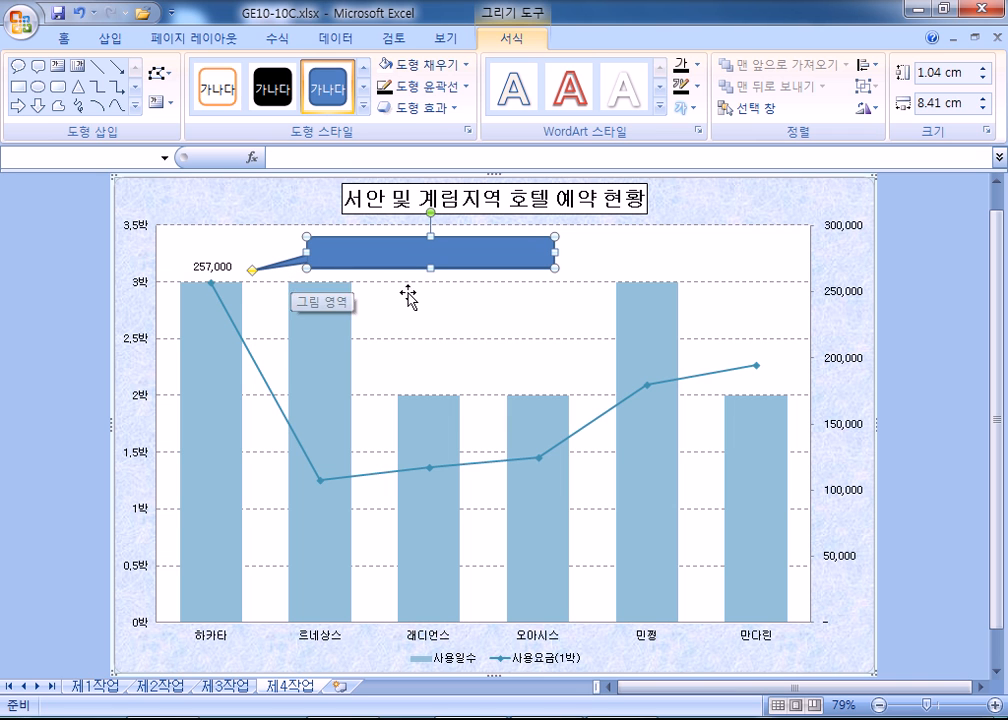
Enter the text 최대 사용요금(1박) in the callout
click(454, 301)
click(445, 258)
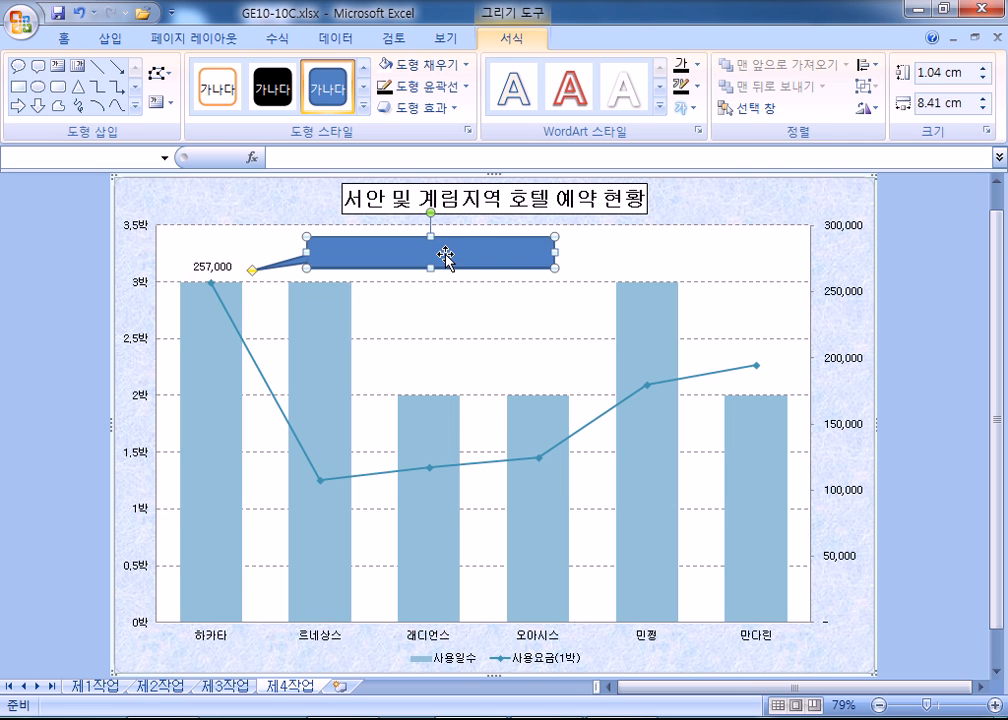
text(최대 사용요금(1)
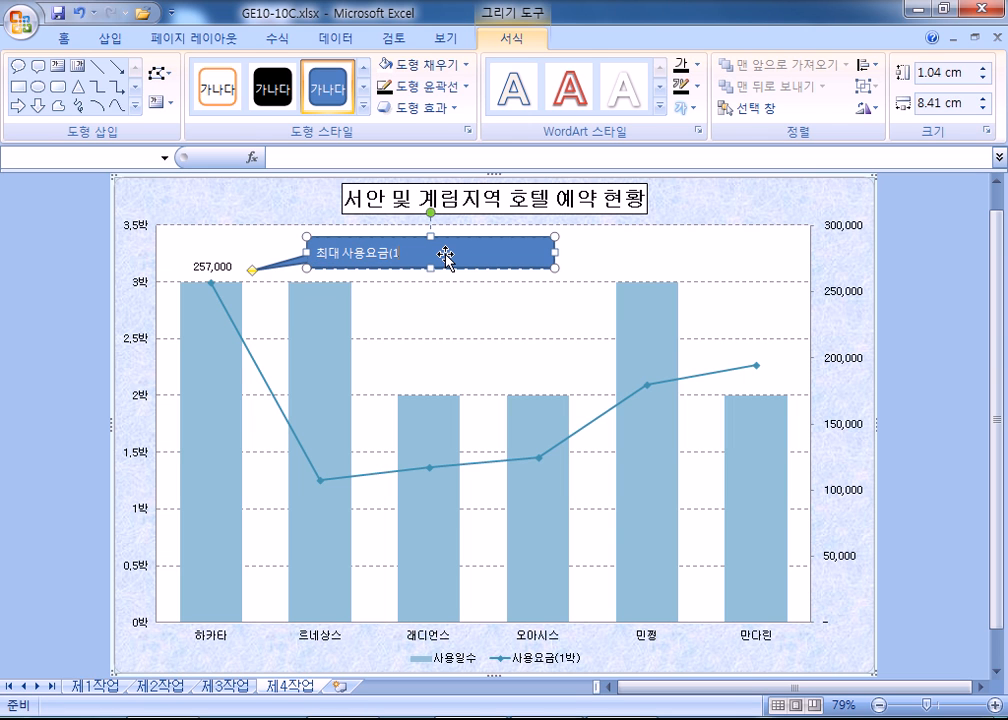
text(박))
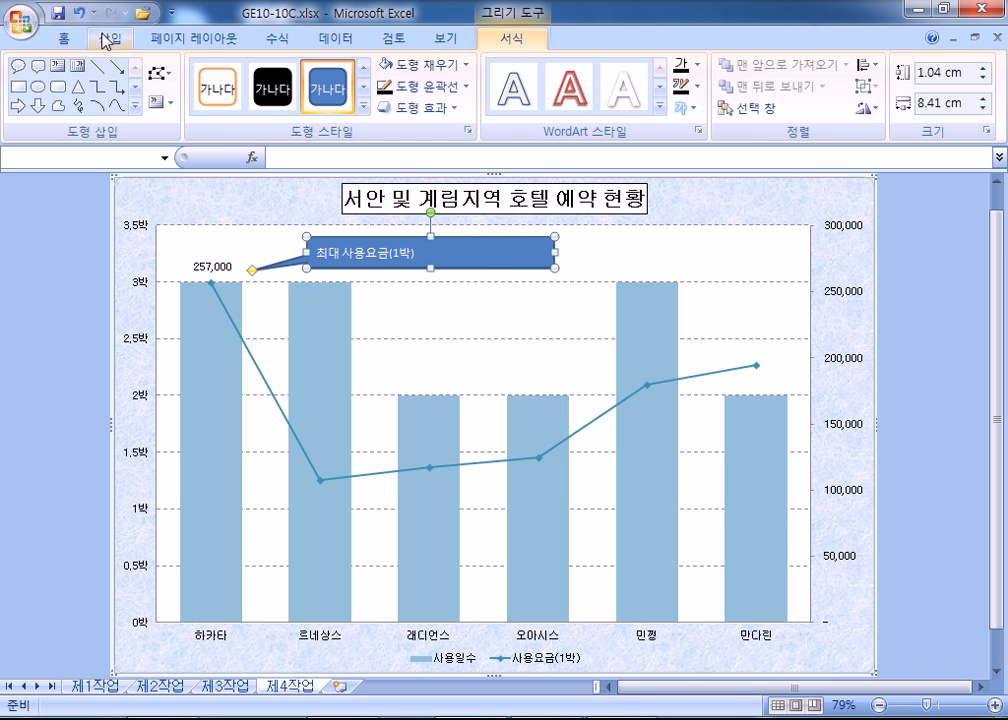
Center the callout text horizontally and give the callout a white fill and black font color
click(66, 40)
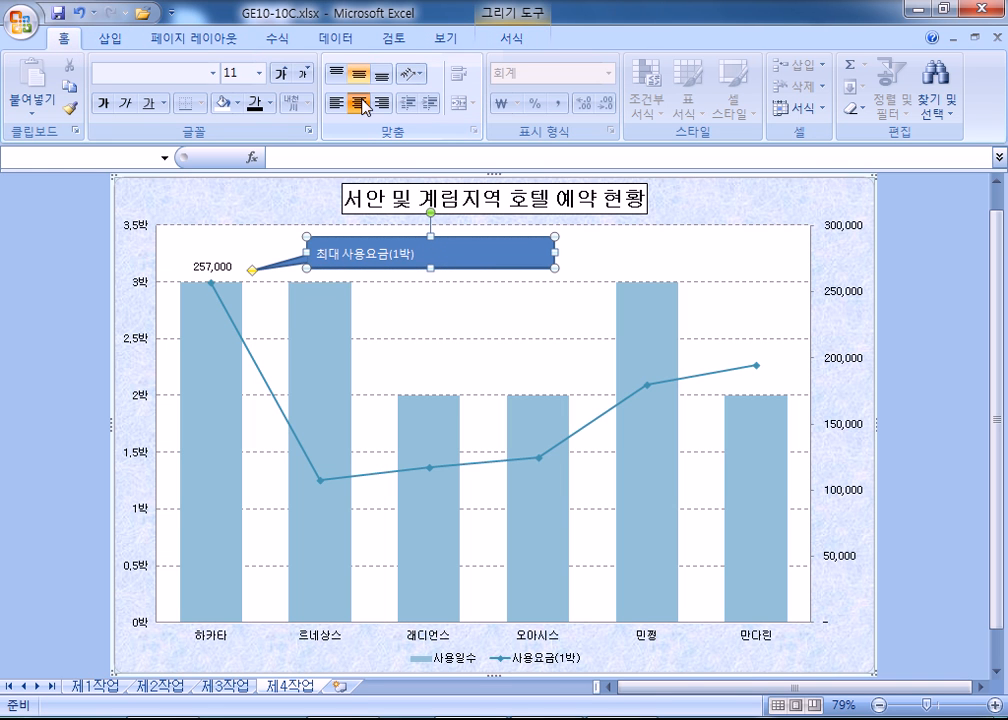
click(358, 102)
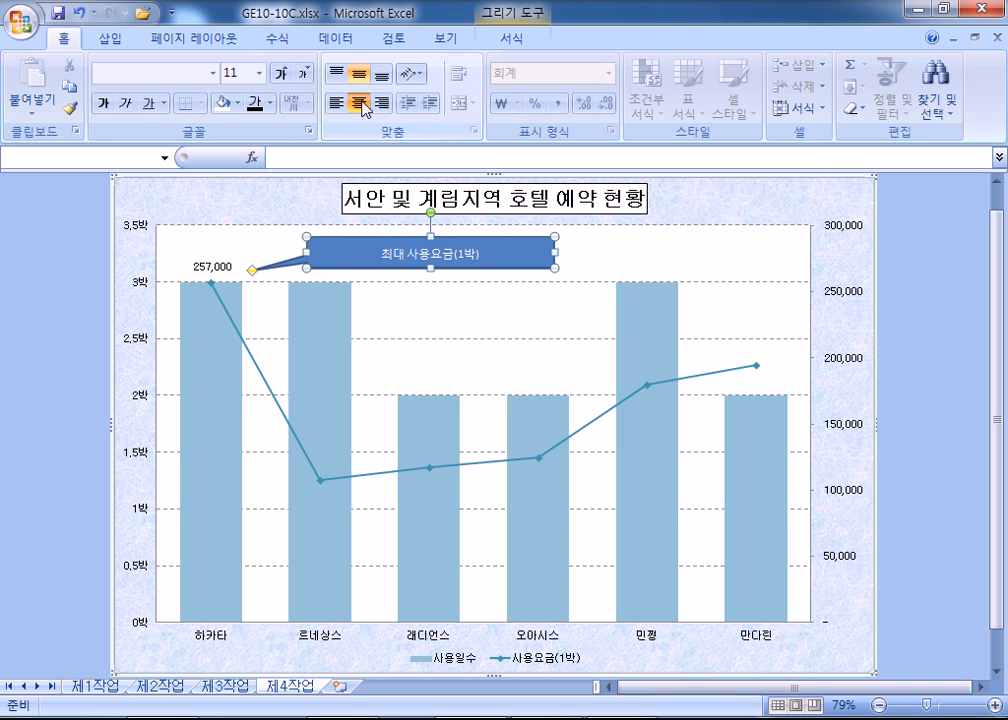
click(224, 103)
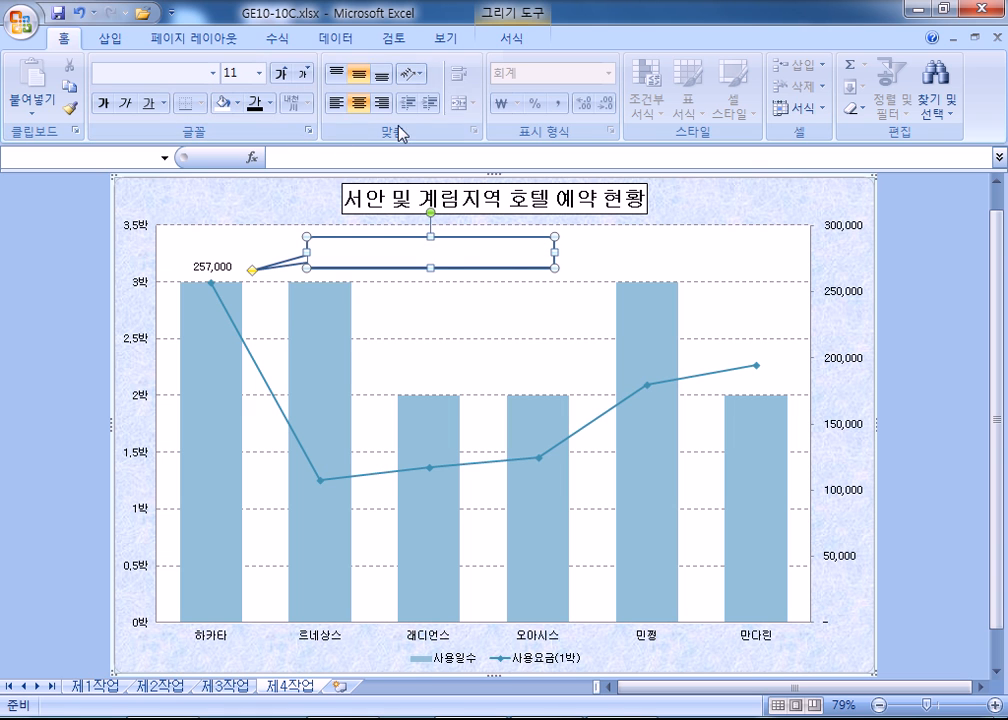
click(259, 104)
click(630, 259)
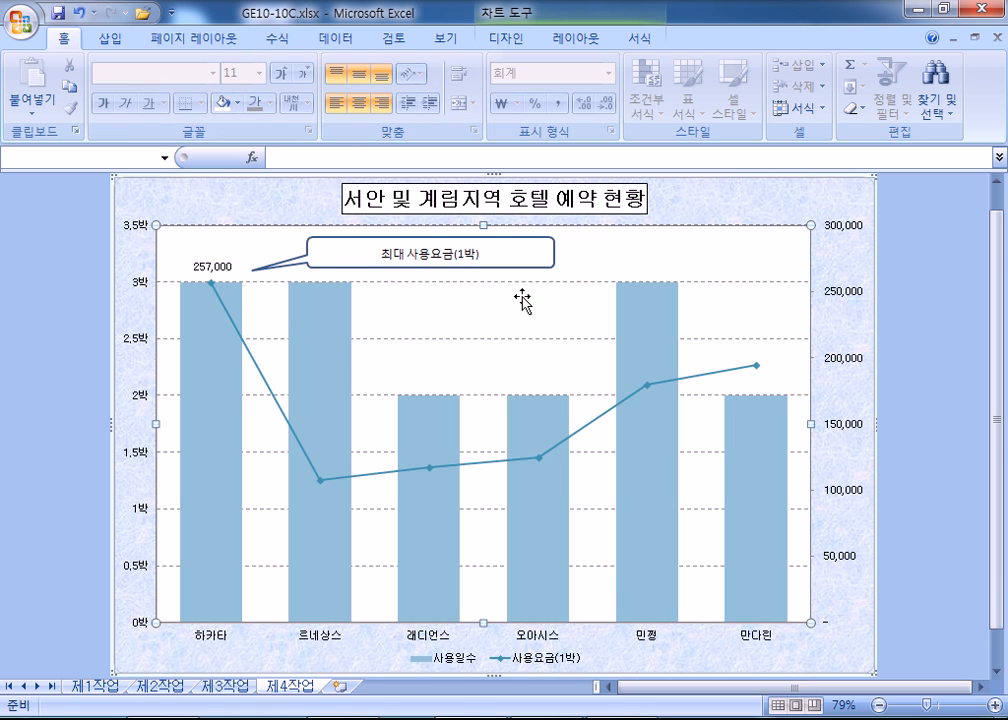
Narrow the callout from both sides to fit its text more closely and move it slightly up within the plot area
click(307, 256)
drag(303, 254, 243, 276)
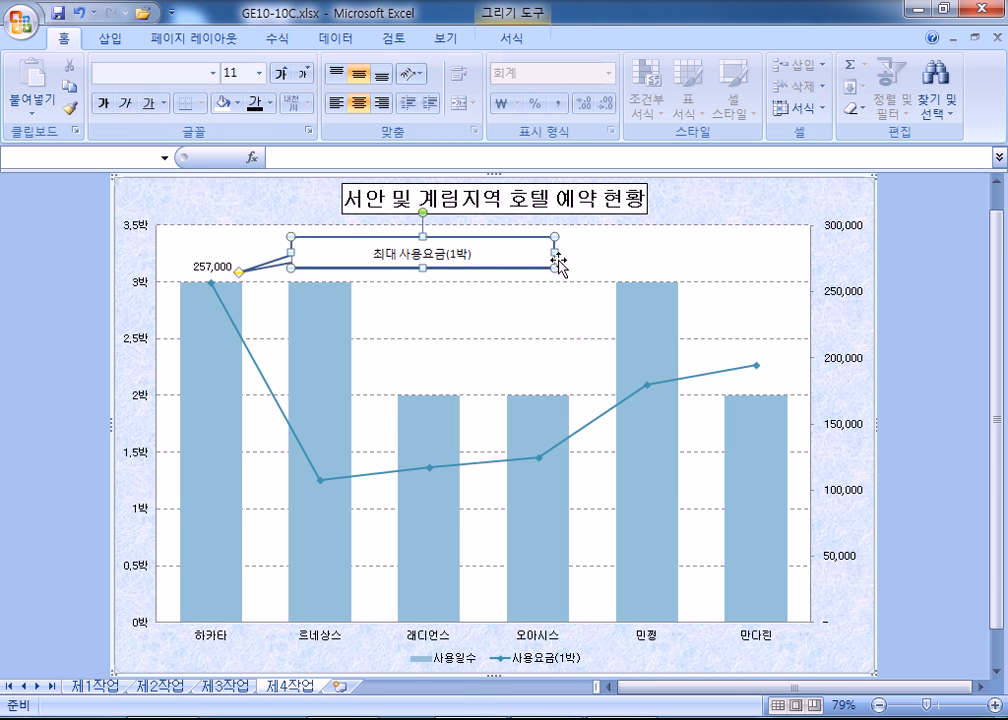
drag(551, 251, 468, 254)
click(510, 254)
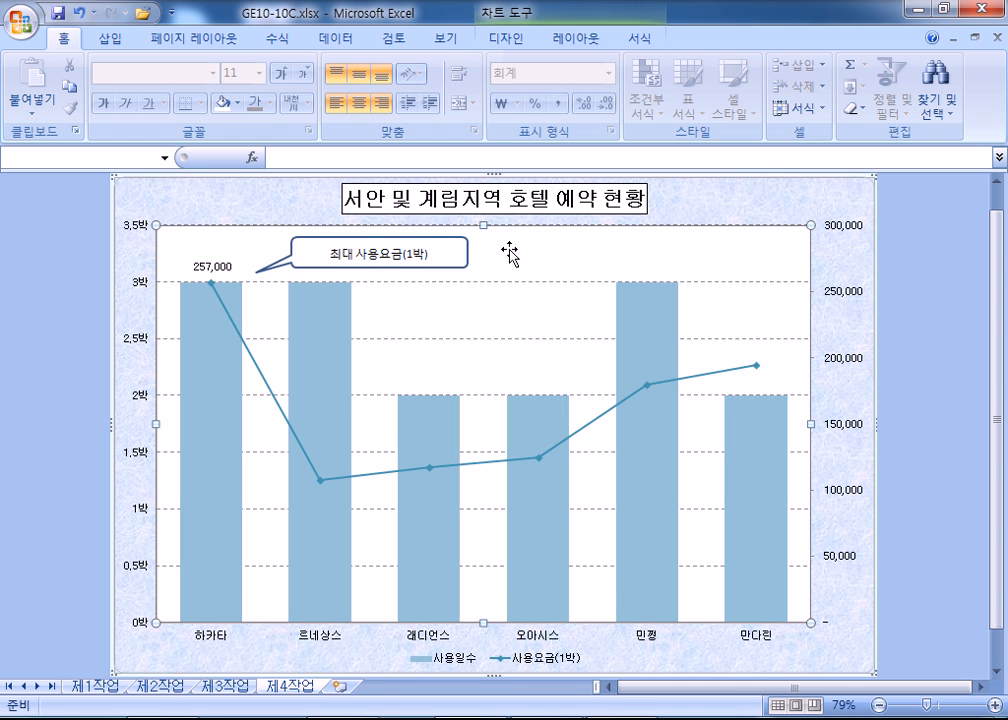
drag(372, 264, 380, 258)
click(396, 288)
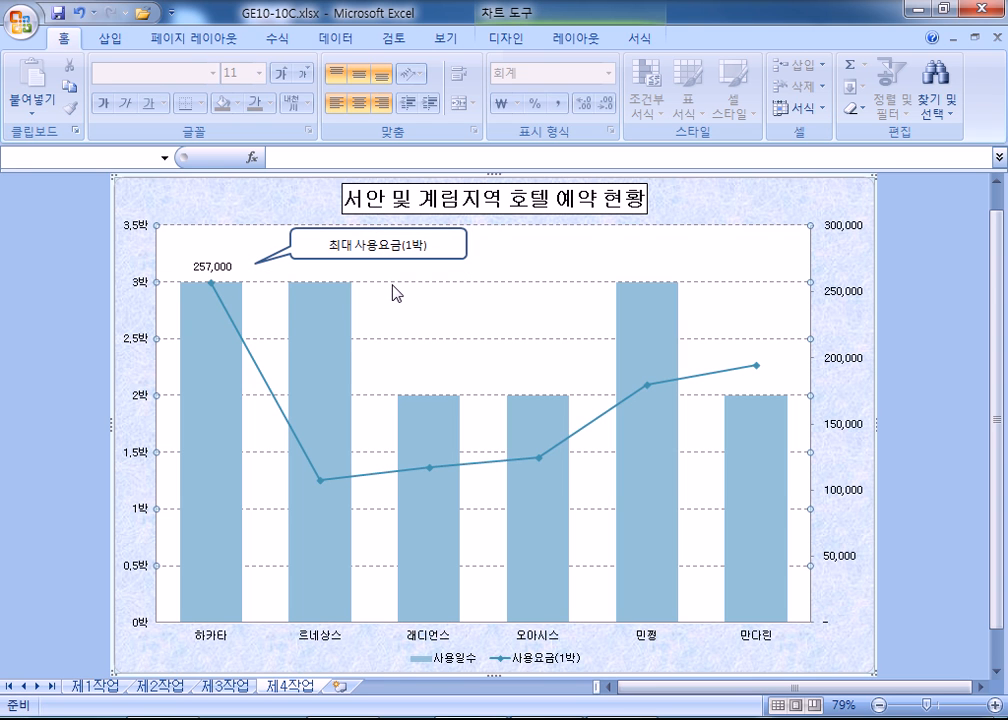
Review the finished 제4작업 chart and the 제1작업 table, ending back on the chart sheet
mouse_move(224, 288)
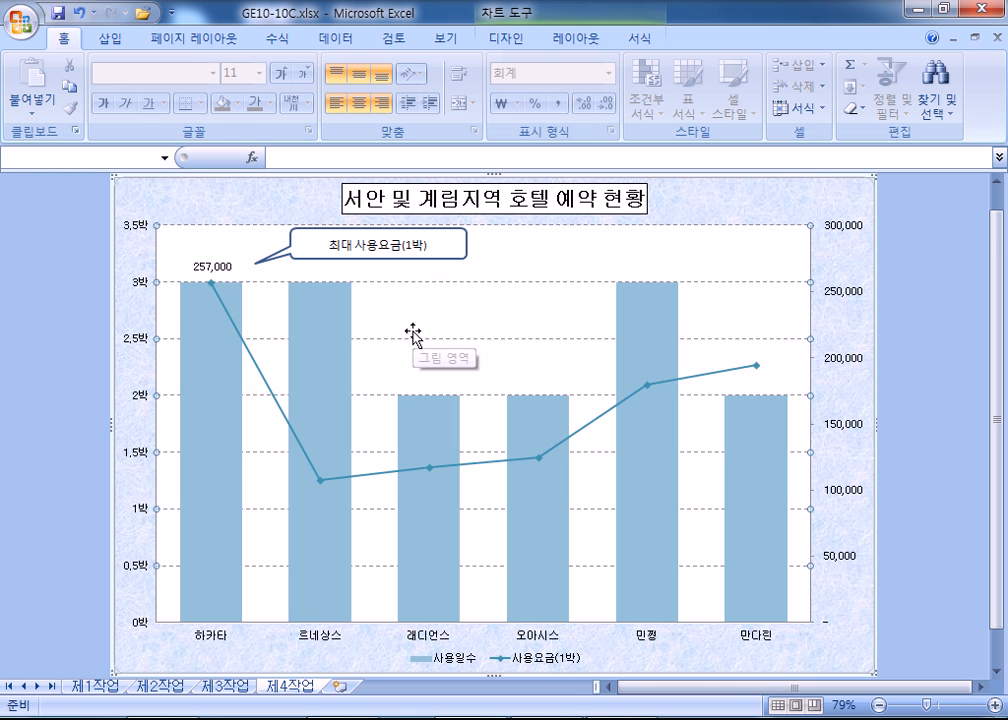
mouse_move(678, 426)
scroll(683, 427, down, 2)
scroll(684, 428, up, 2)
scroll(684, 428, down, 2)
scroll(684, 428, up, 2)
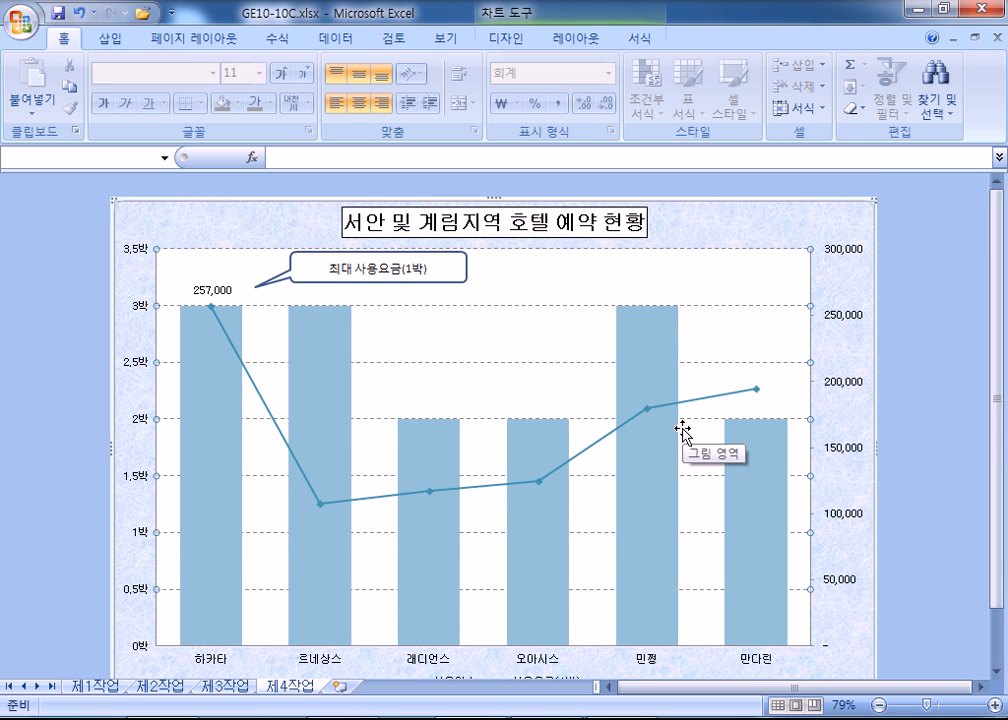
click(105, 687)
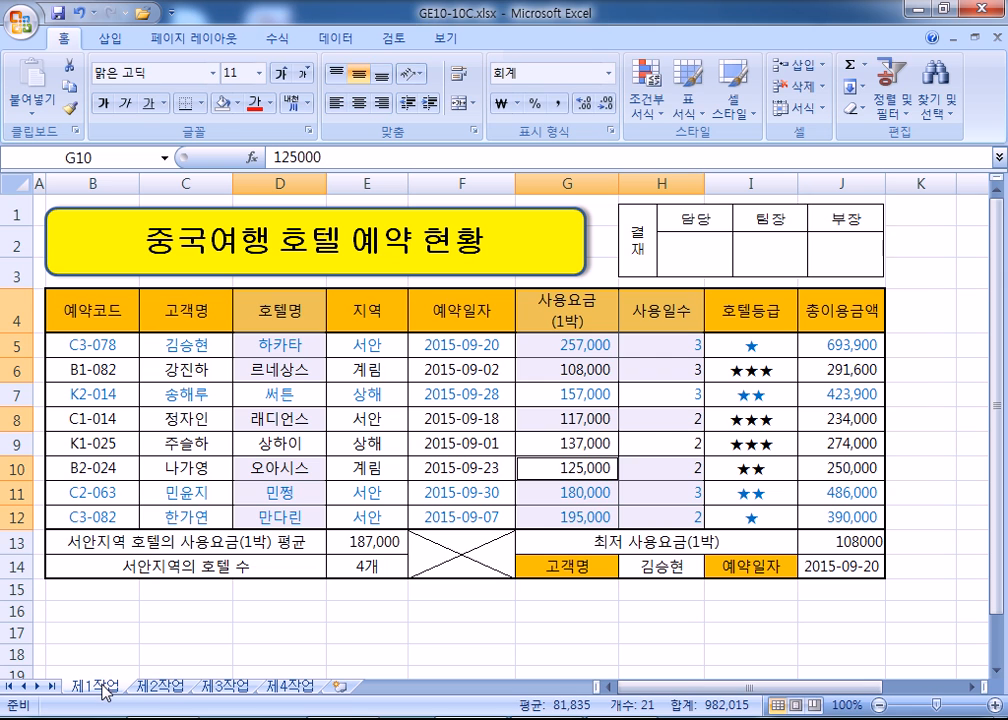
click(305, 690)
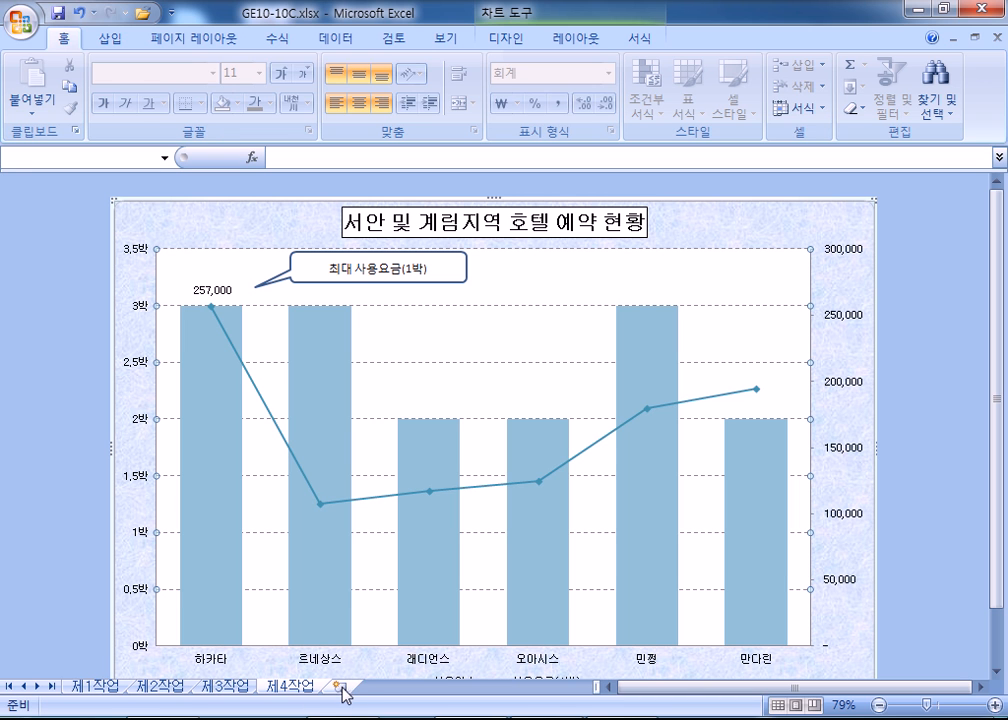
Switch to Internet Explorer, view the 공부방 board's post 서부_06주차(ITQ마스터자격증_엑셀시험대비_10월문제풀이) 15/11/09 and return to the post list
click(320, 718)
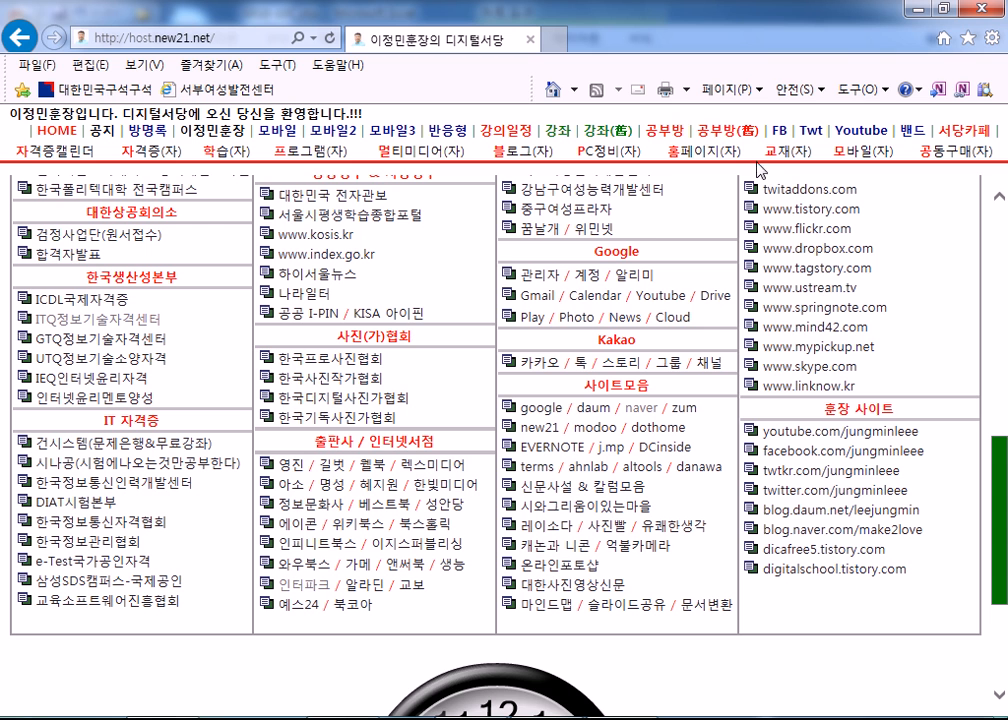
click(663, 130)
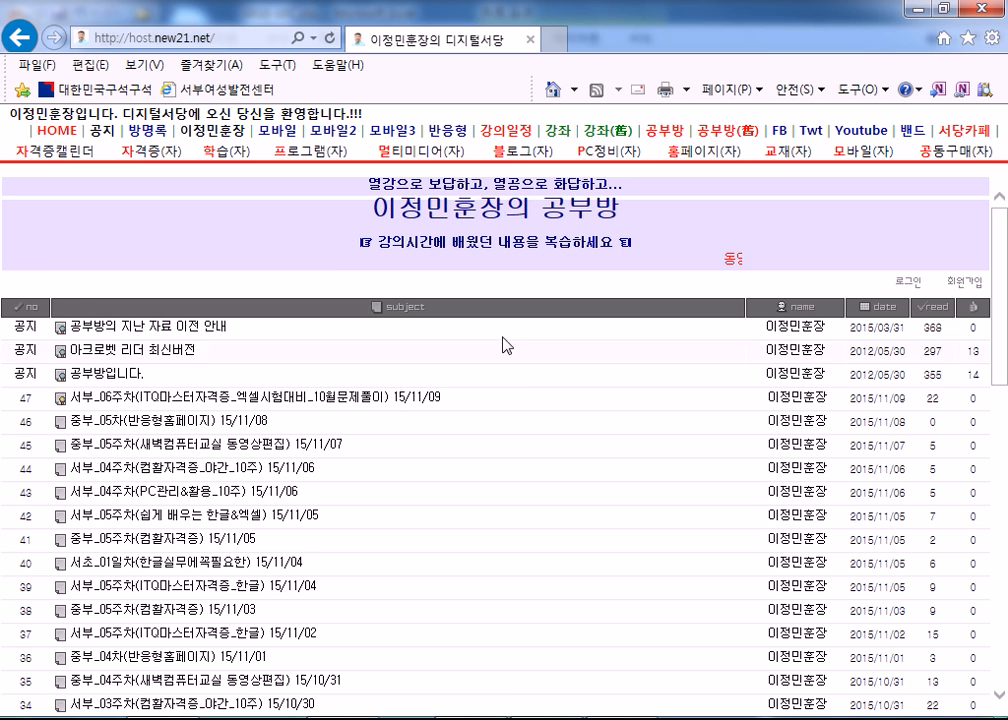
click(368, 414)
scroll(305, 292, down, 3)
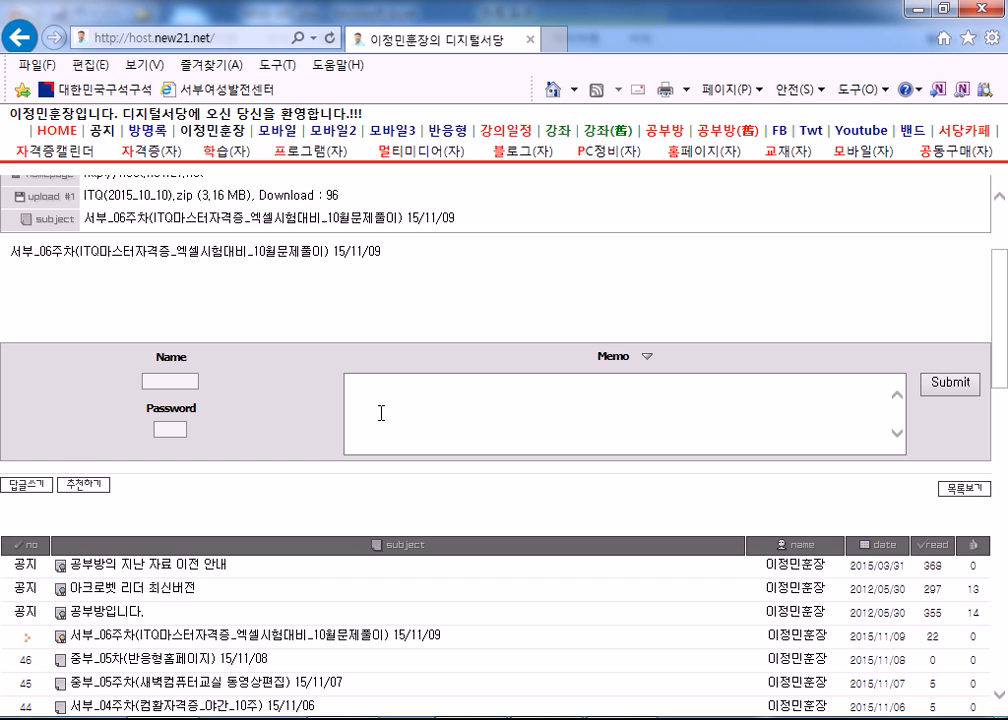
key(alt+Left)
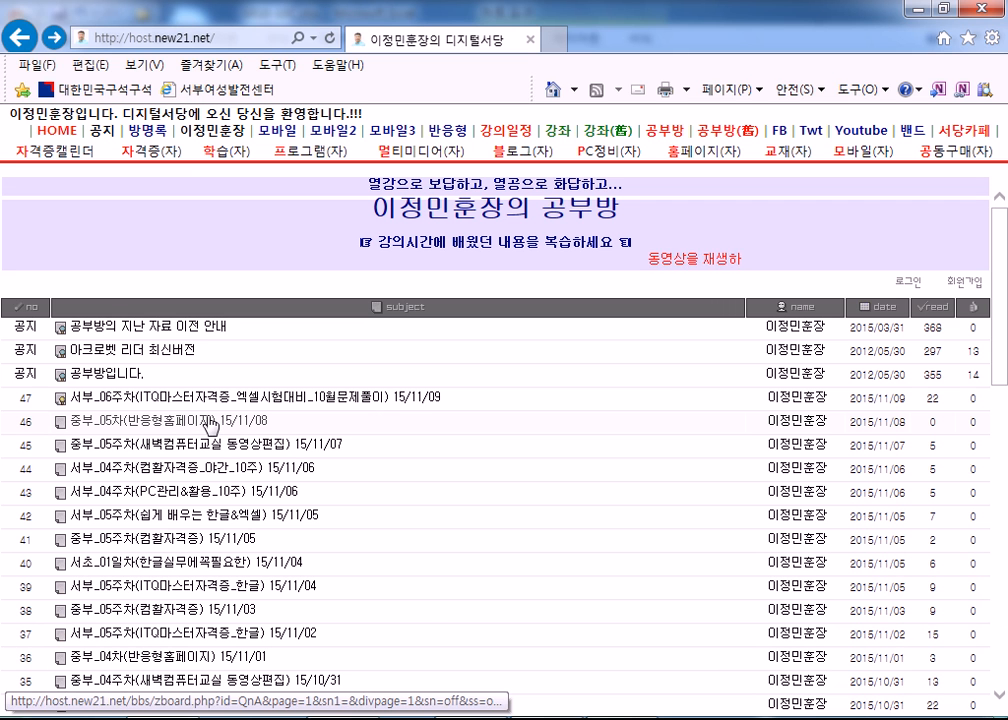